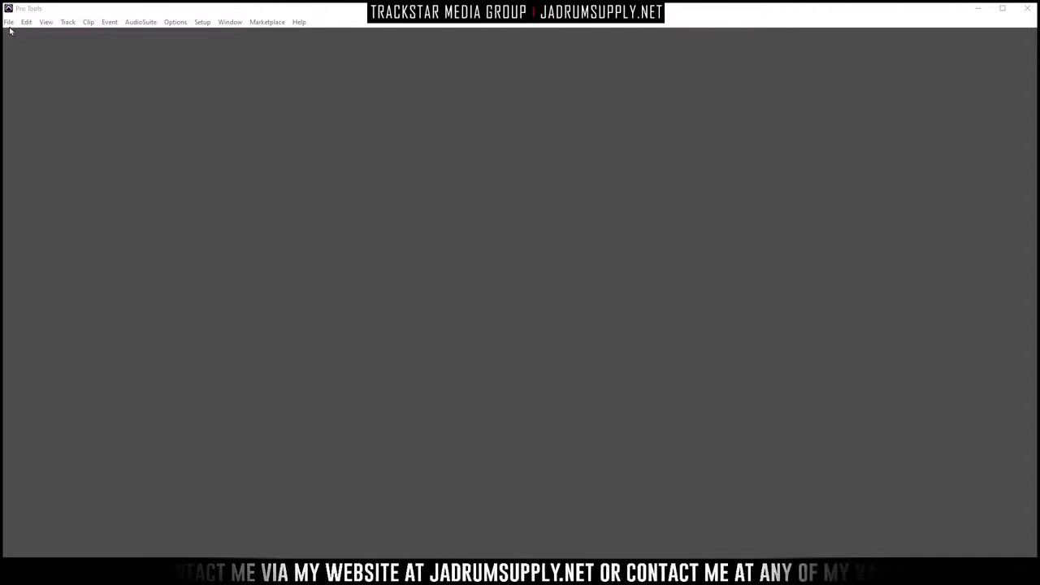
Open the recent session Itz-Beez-Da TrackStar - Important Figure and close its Strip Silence and Mix windows
{"action": "left_click", "coordinate": [11, 24]}
{"action": "left_click", "coordinate": [9, 22]}
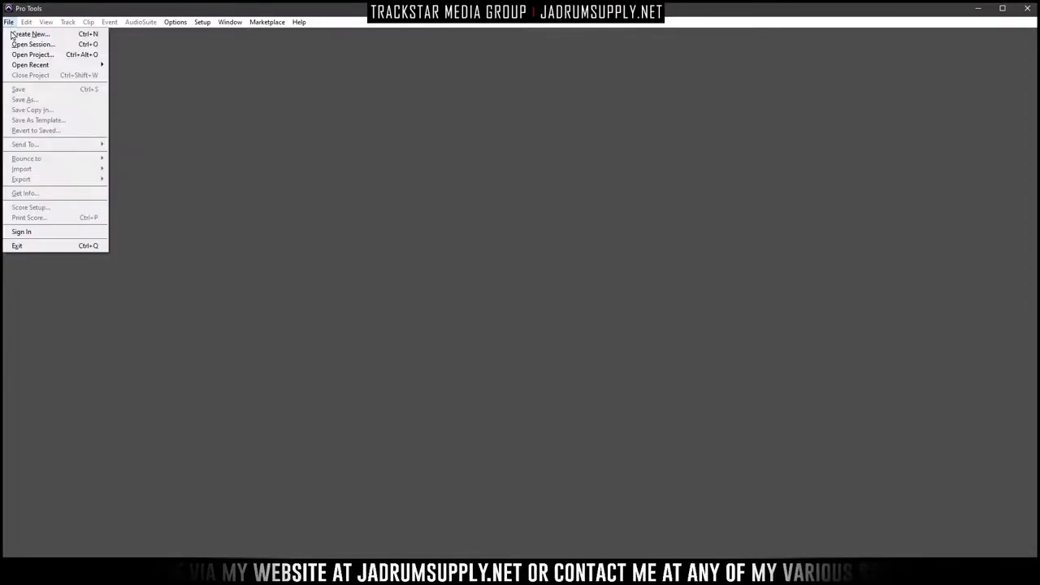
{"action": "mouse_move", "coordinate": [56, 66]}
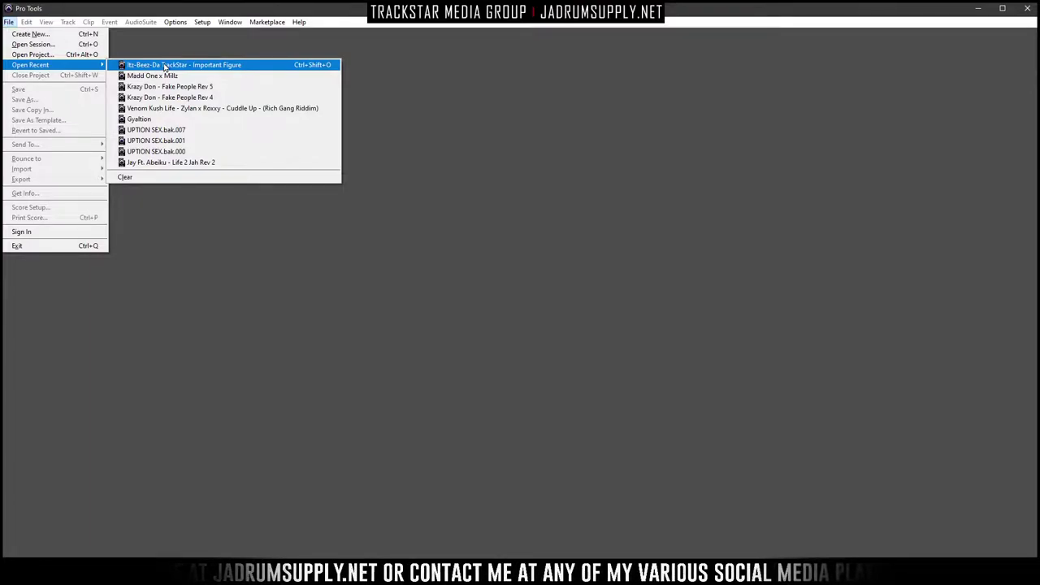
{"action": "left_click", "coordinate": [164, 66]}
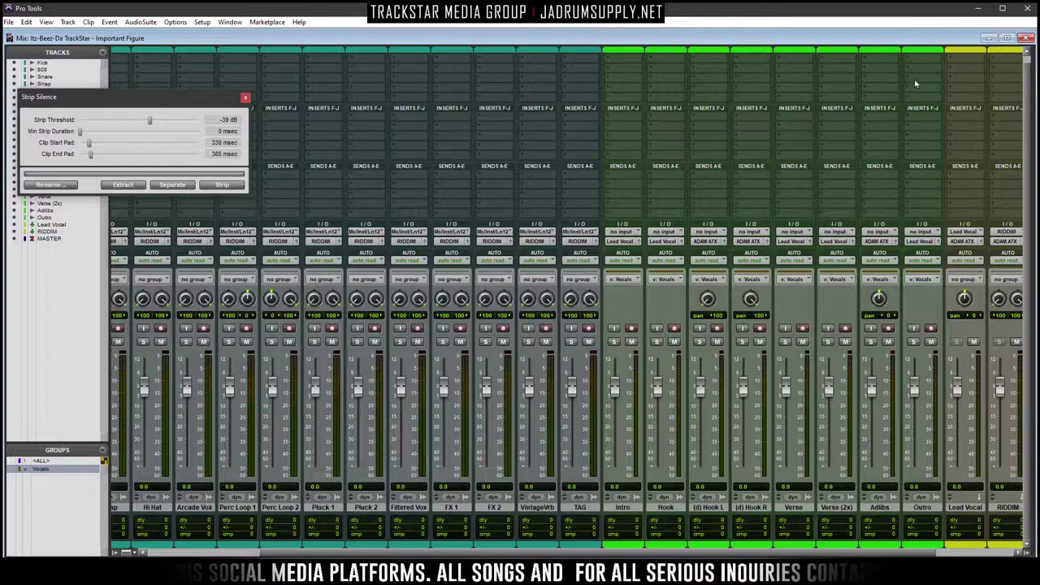
{"action": "left_click", "coordinate": [245, 99]}
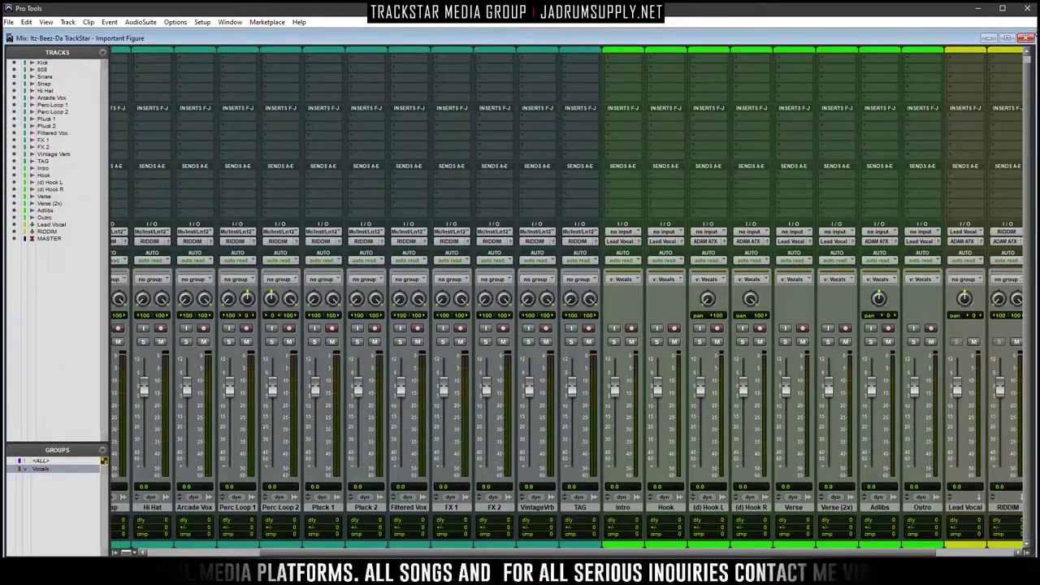
{"action": "left_click", "coordinate": [1027, 40]}
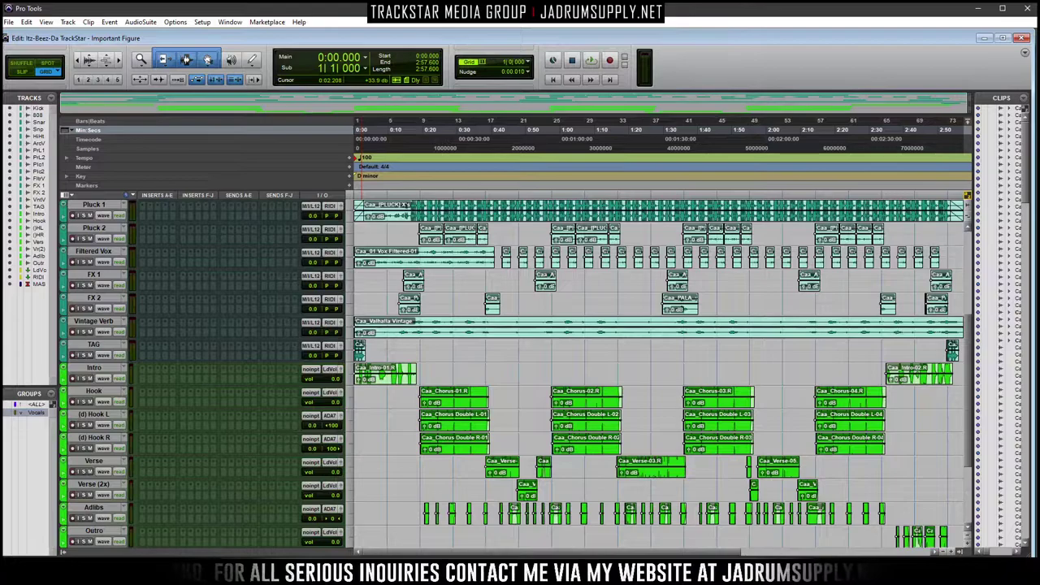
Add one new stereo audio track directly below Pluck 1 and name it DEMO
{"action": "key", "text": "super+e"}
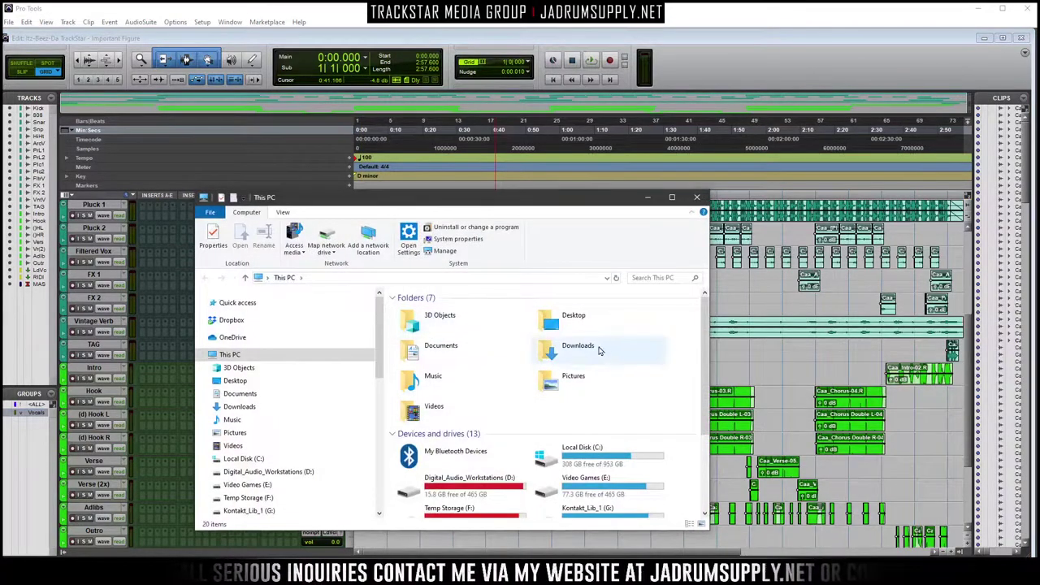
{"action": "left_click", "coordinate": [100, 210]}
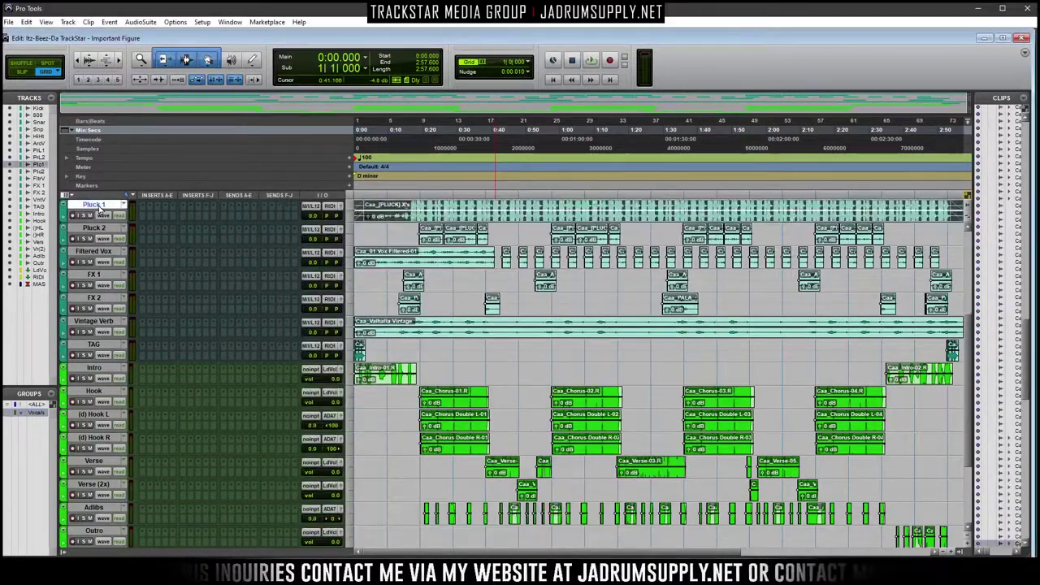
{"action": "key", "text": "ctrl+shift+i"}
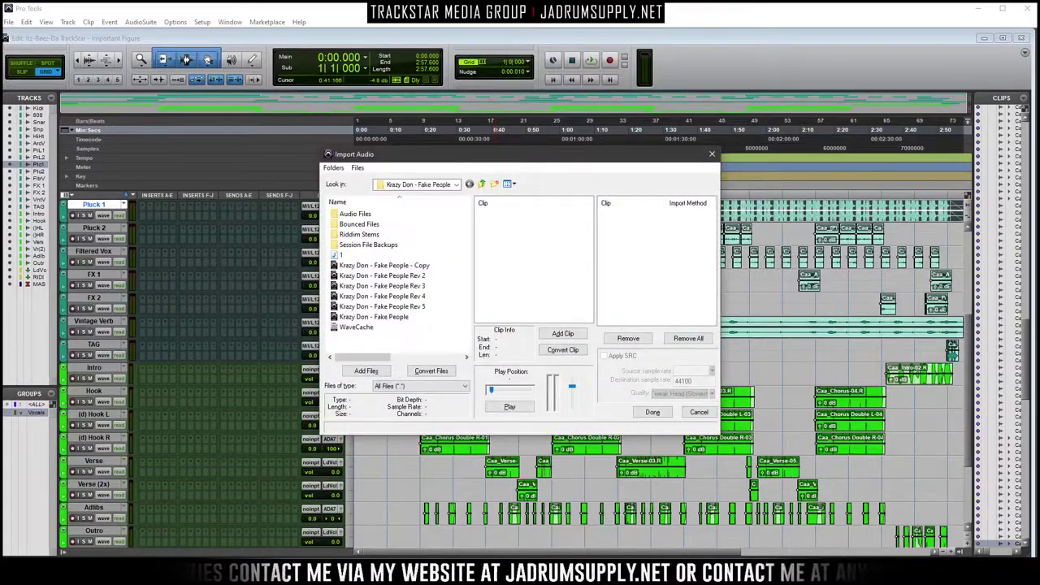
{"action": "key", "text": "Escape"}
{"action": "key", "text": "ctrl+shift+n"}
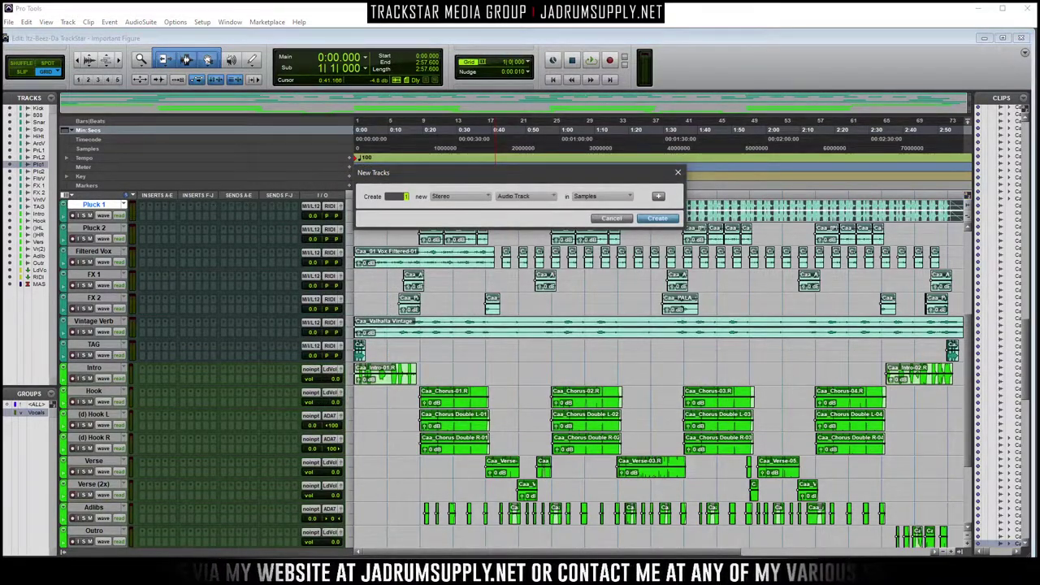
{"action": "key", "text": "Return"}
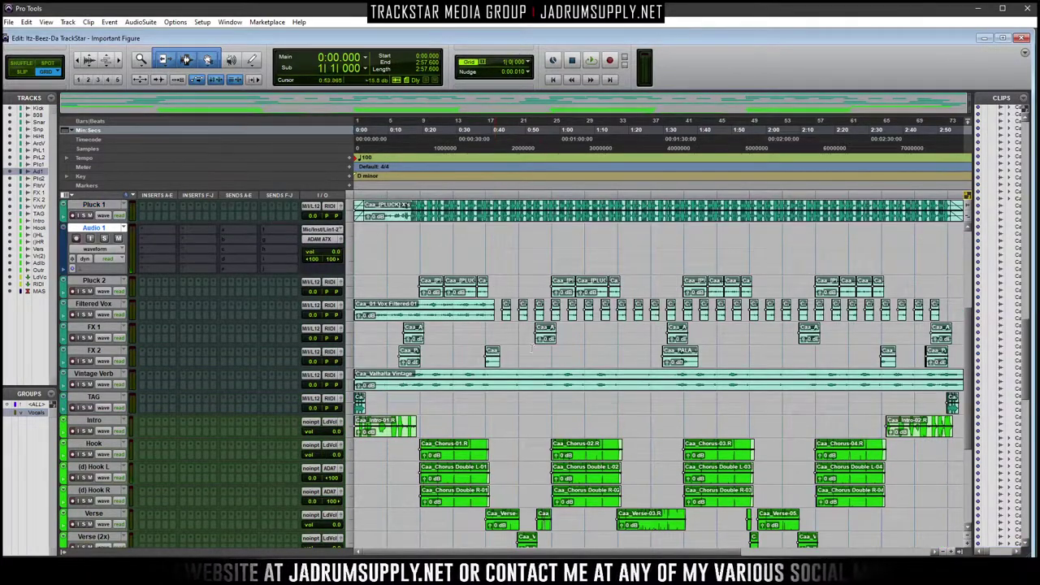
{"action": "double_click", "coordinate": [95, 228]}
{"action": "type", "text": "DEMO"}
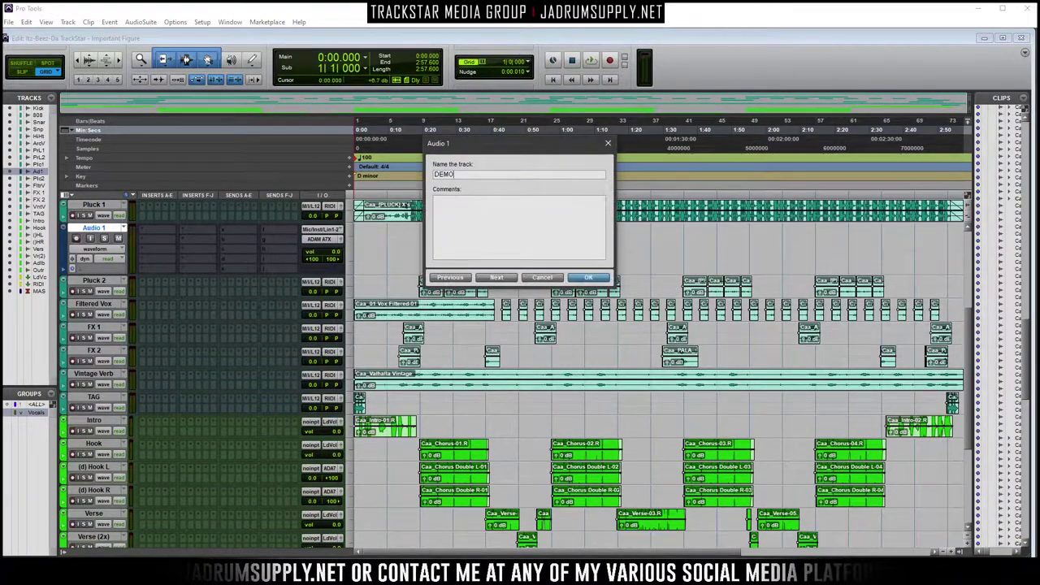
{"action": "key", "text": "Escape"}
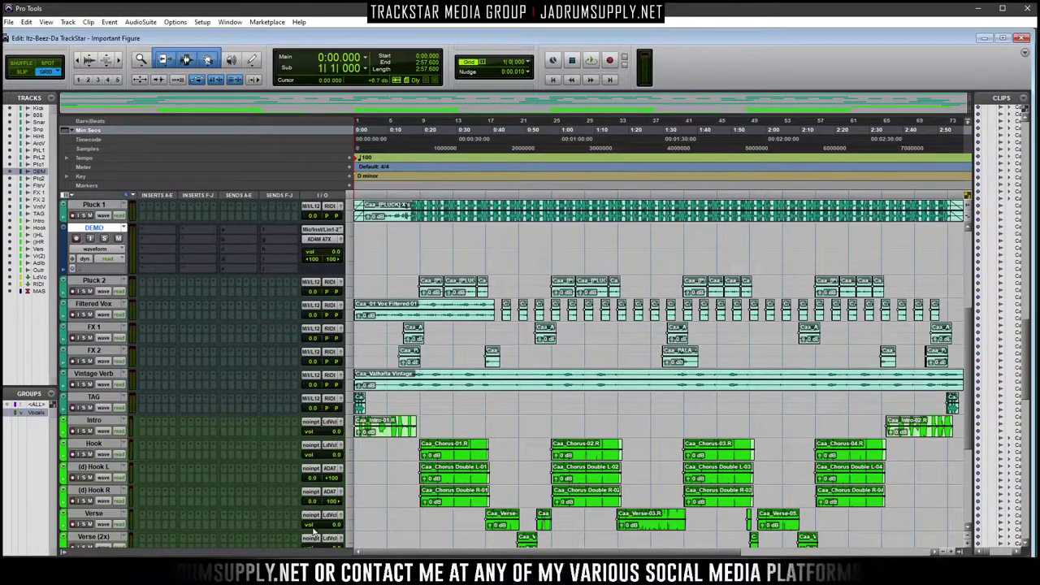
Import the Itz-Beez-Da TrackStar demo WAV from the Desktop's Class A Azul Riddim folder onto the DEMO track and align it to the session start
{"action": "key", "text": "super+e"}
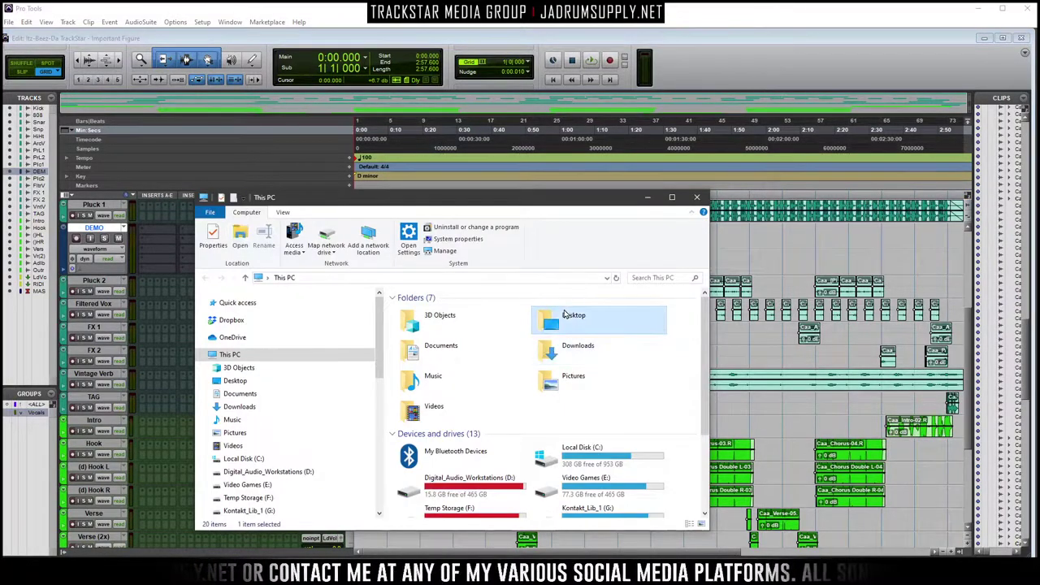
{"action": "double_click", "coordinate": [551, 329]}
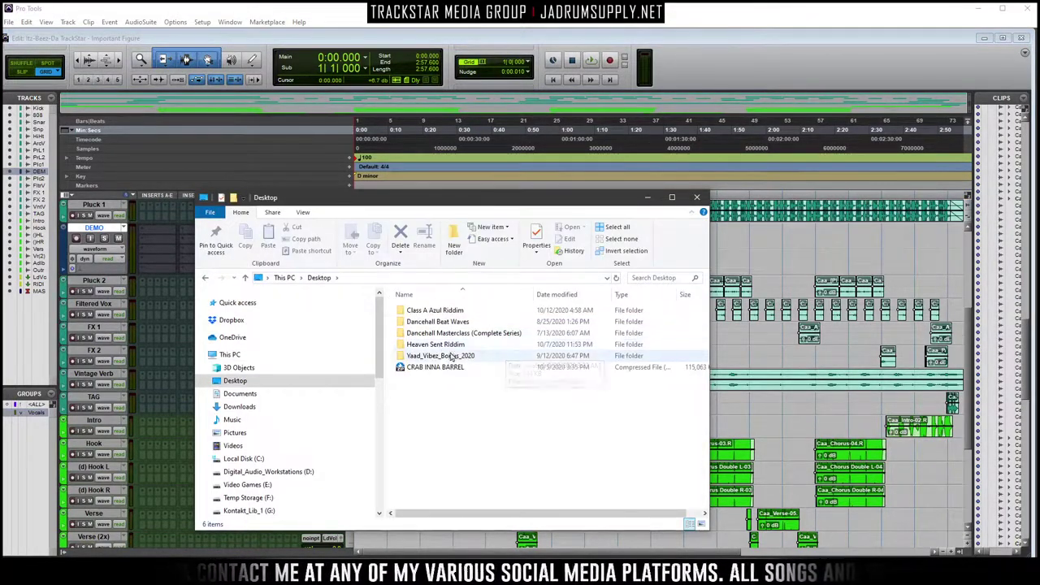
{"action": "double_click", "coordinate": [451, 312]}
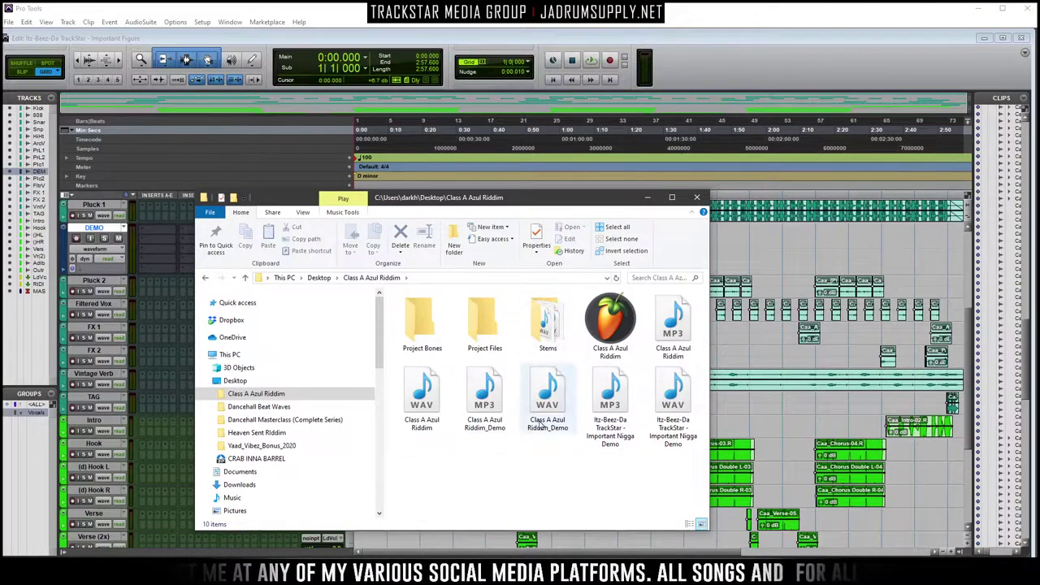
{"action": "left_click_drag", "start_coordinate": [673, 398], "coordinate": [725, 248]}
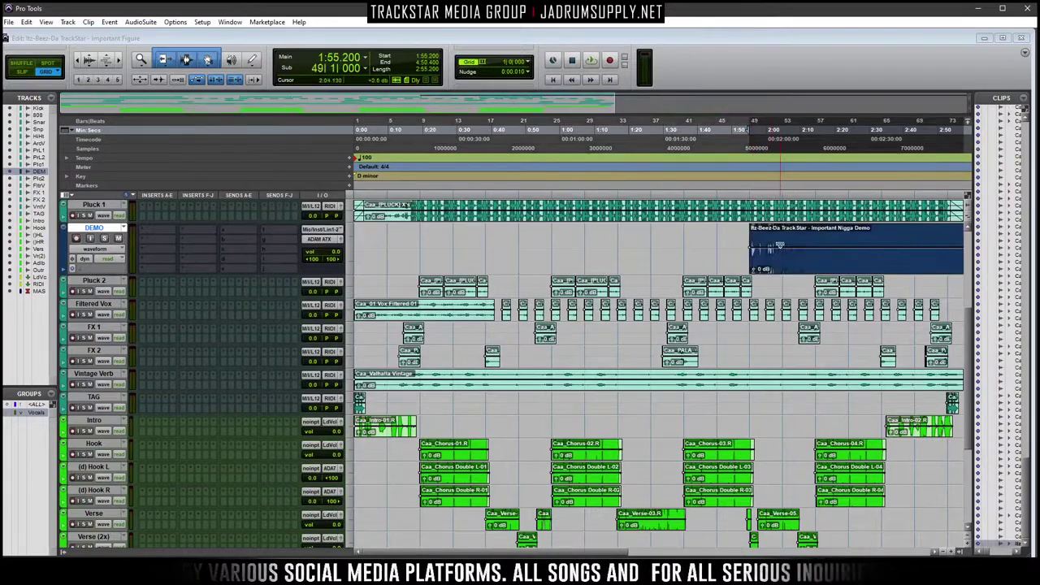
{"action": "left_click_drag", "start_coordinate": [796, 273], "coordinate": [462, 270]}
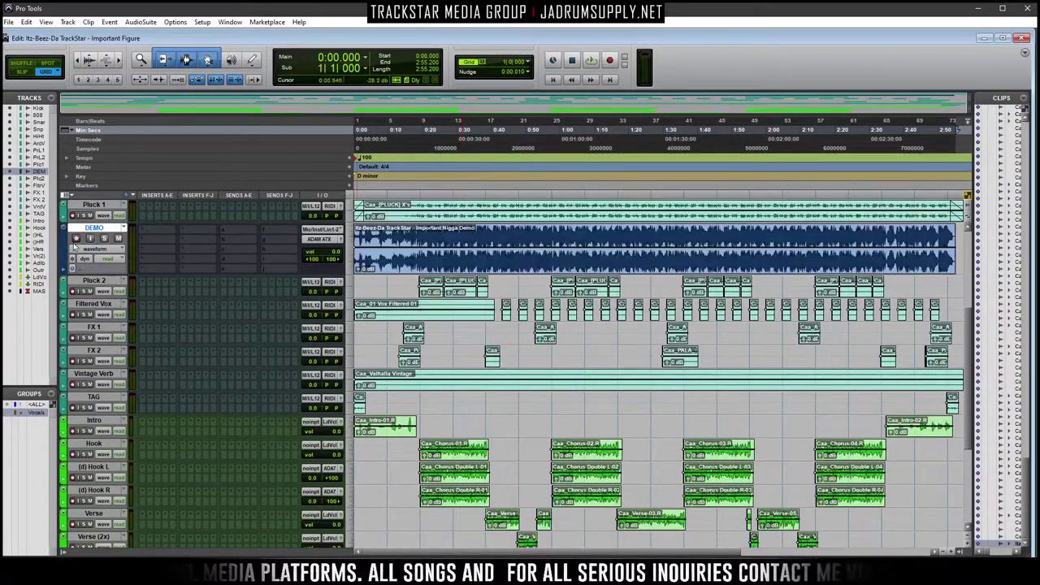
Play the session from the start and review the demo alongside the instrument and vocal tracks
{"action": "key", "text": "space"}
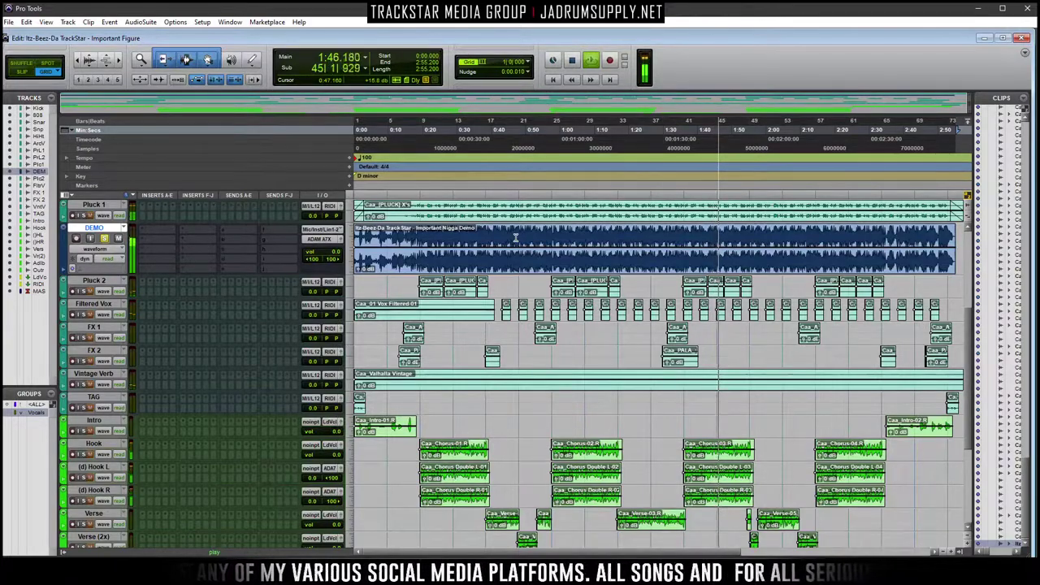
{"action": "scroll", "coordinate": [625, 286], "scroll_direction": "down", "scroll_amount": 5}
{"action": "scroll", "coordinate": [625, 286], "scroll_direction": "up", "scroll_amount": 10}
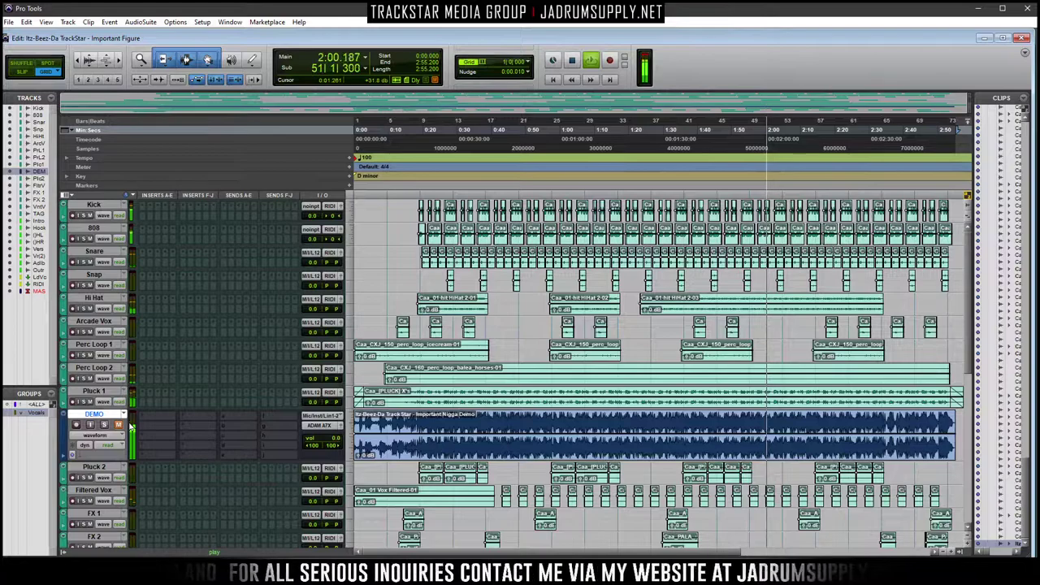
{"action": "scroll", "coordinate": [497, 445], "scroll_direction": "down", "scroll_amount": 2}
{"action": "scroll", "coordinate": [498, 444], "scroll_direction": "down", "scroll_amount": 12}
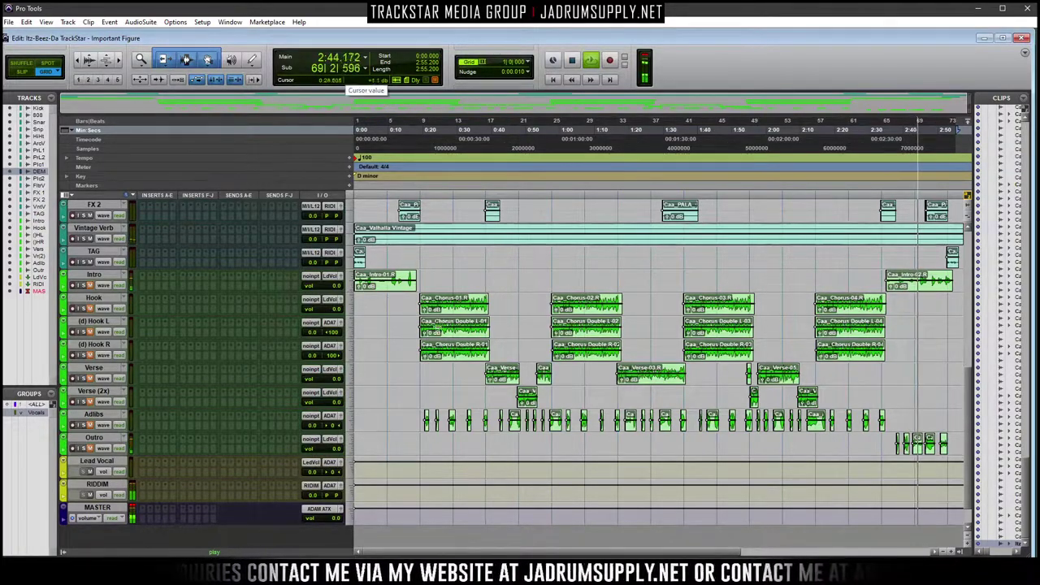
Hide the DEMO track and make it inactive
{"action": "scroll", "coordinate": [177, 463], "scroll_direction": "up", "scroll_amount": 5}
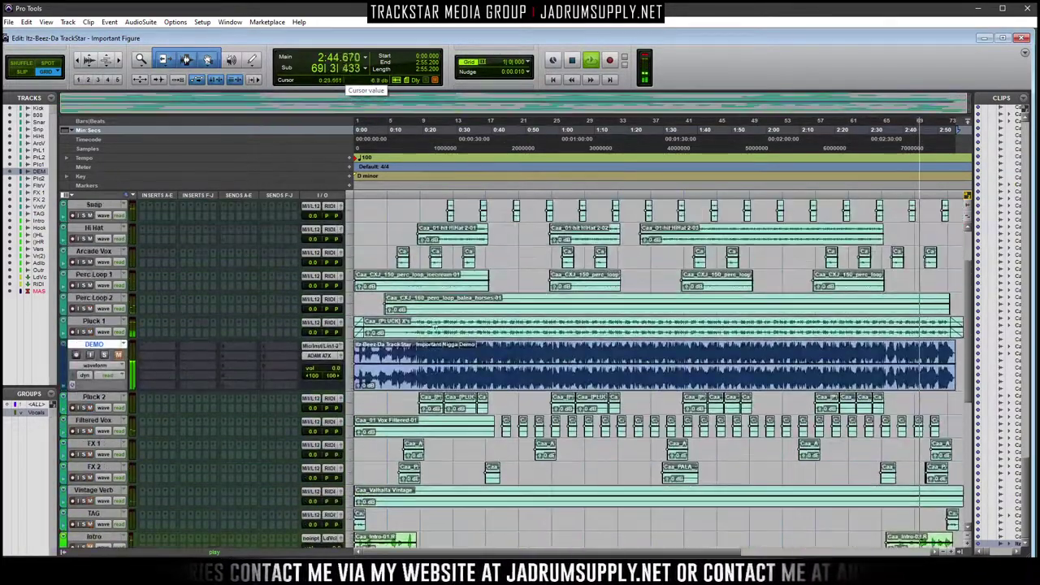
{"action": "left_click", "coordinate": [96, 347]}
{"action": "right_click", "coordinate": [95, 347]}
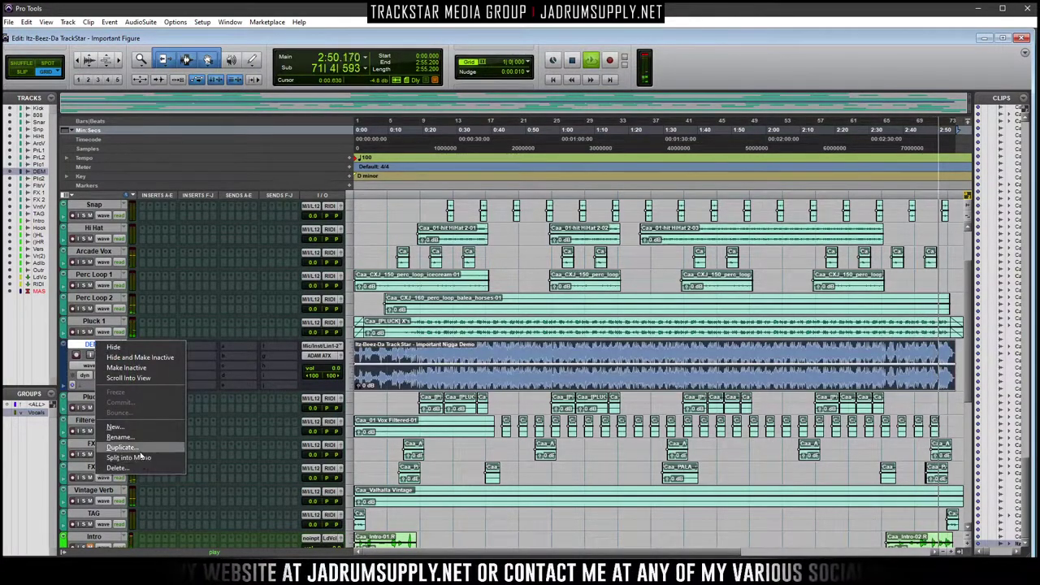
{"action": "left_click", "coordinate": [163, 362]}
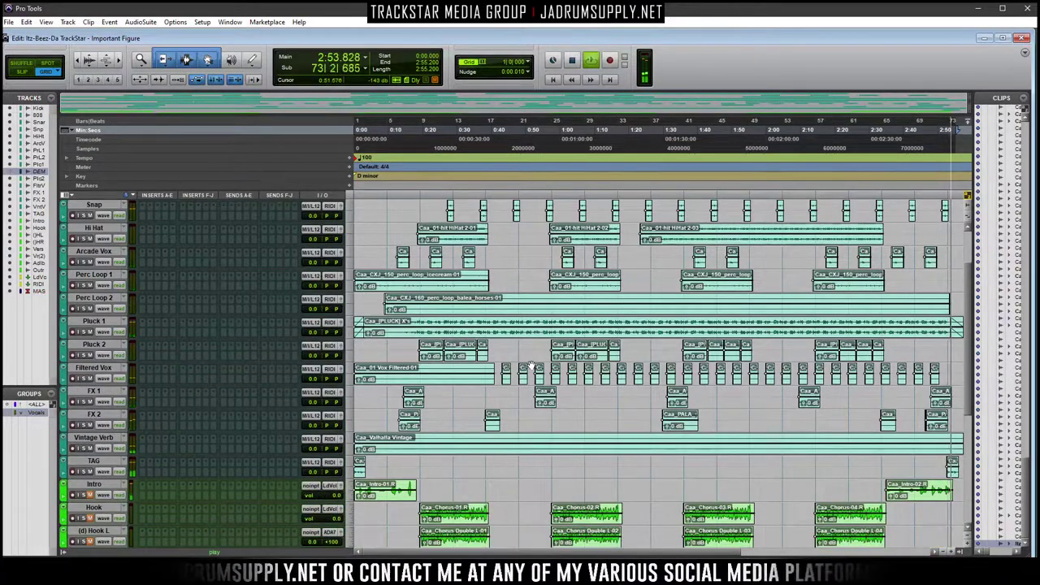
Stop playback and add a marker named START at the beginning of the session
{"action": "scroll", "coordinate": [488, 349], "scroll_direction": "down", "scroll_amount": 5}
{"action": "scroll", "coordinate": [468, 341], "scroll_direction": "down", "scroll_amount": 2}
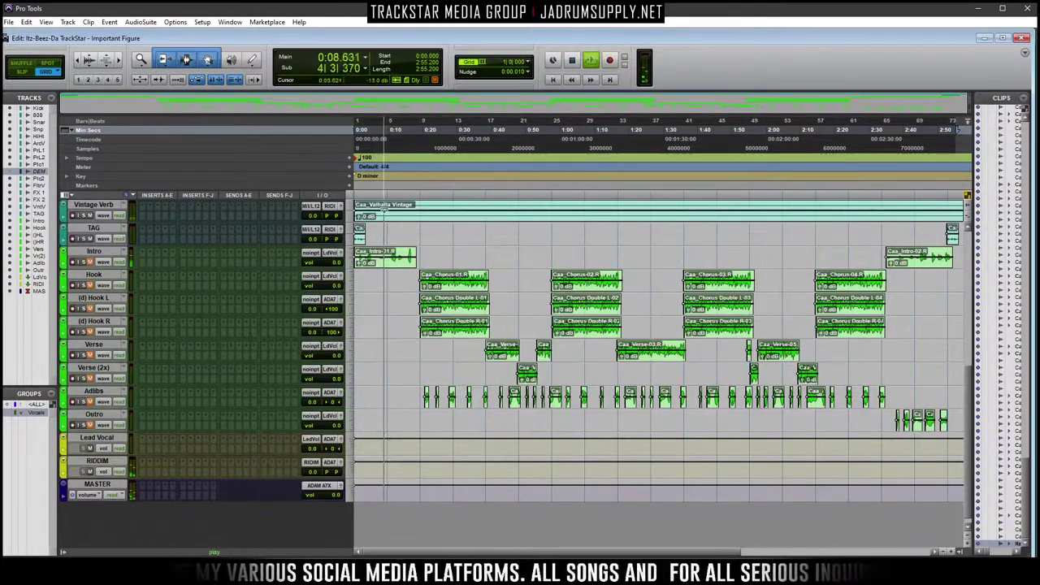
{"action": "key", "text": "space"}
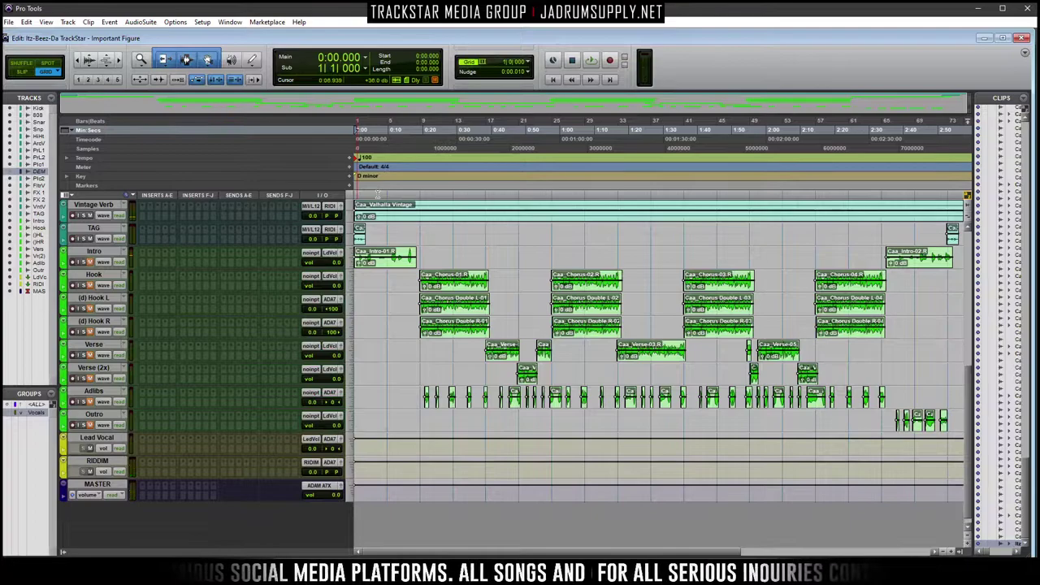
{"action": "key", "text": "KP_Enter"}
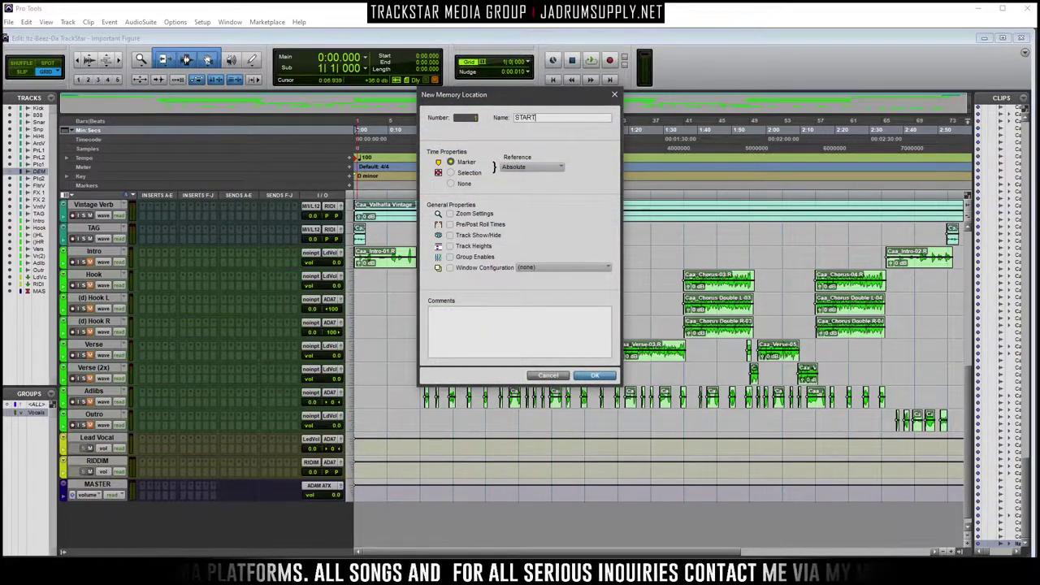
{"action": "key", "text": "Return"}
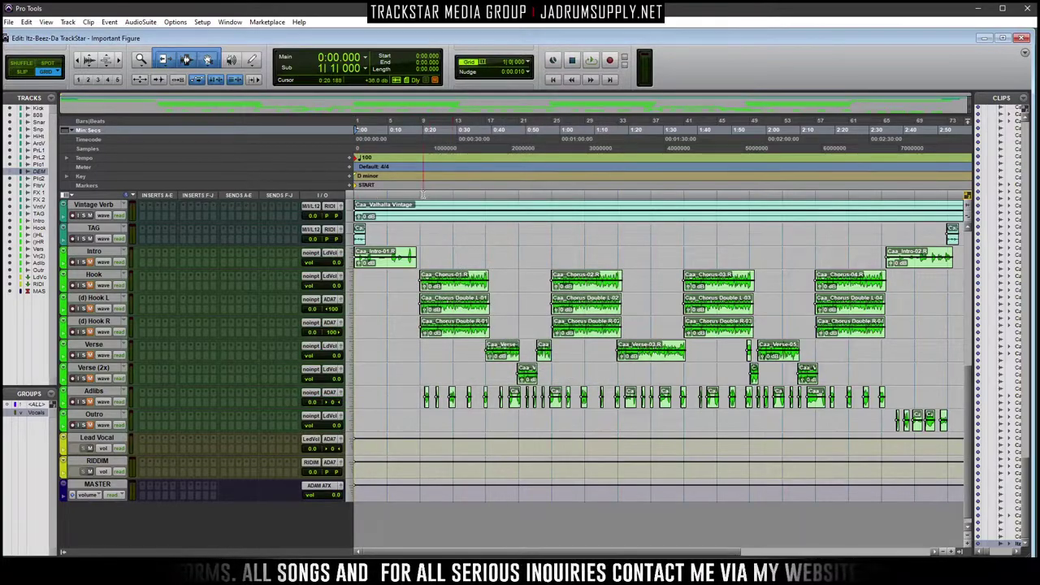
Add a marker named H1 at bar 9, where the first hook begins, and one named V1 at bar 17
{"action": "left_click", "coordinate": [422, 194]}
{"action": "key", "text": "KP_Enter"}
{"action": "type", "text": "H1"}
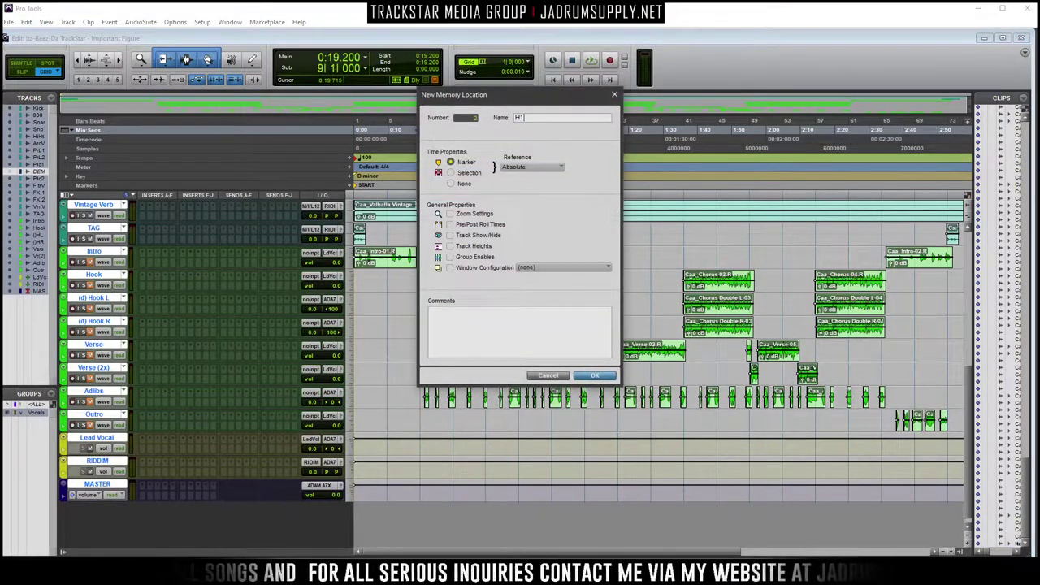
{"action": "key", "text": "Return"}
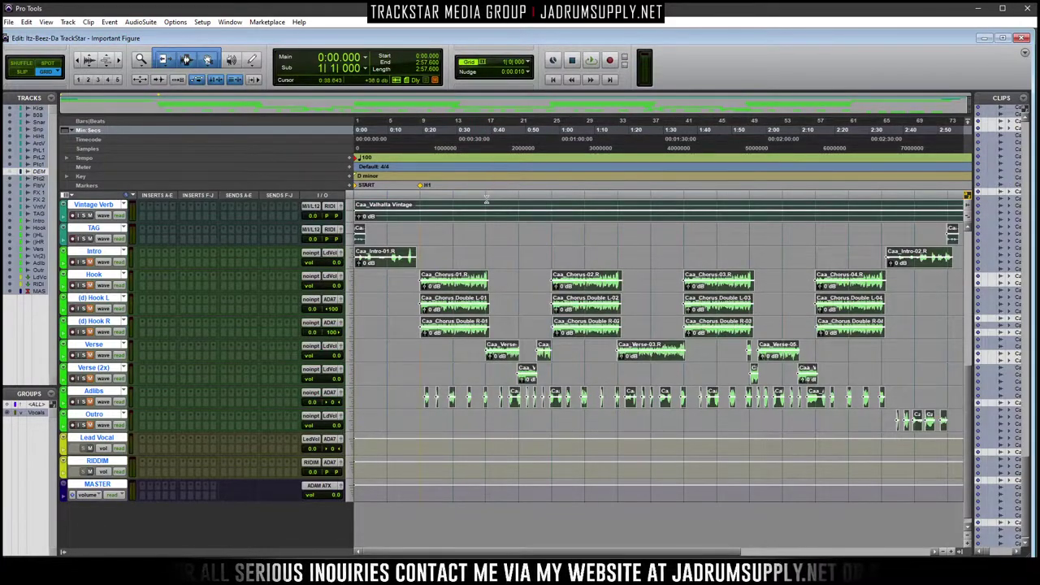
{"action": "left_click", "coordinate": [487, 199]}
{"action": "key", "text": "KP_Enter"}
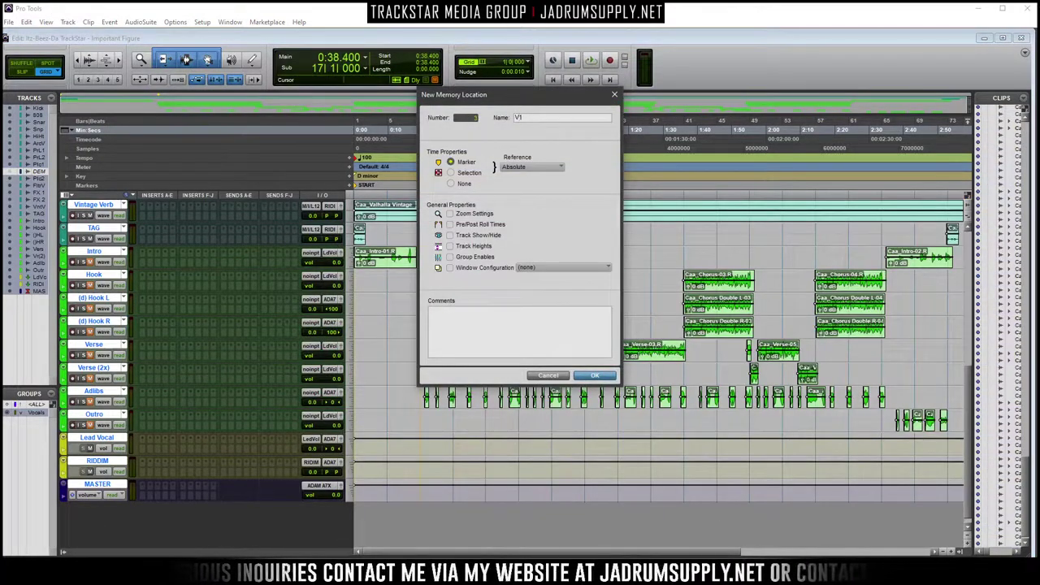
{"action": "type", "text": "V1"}
{"action": "key", "text": "Return"}
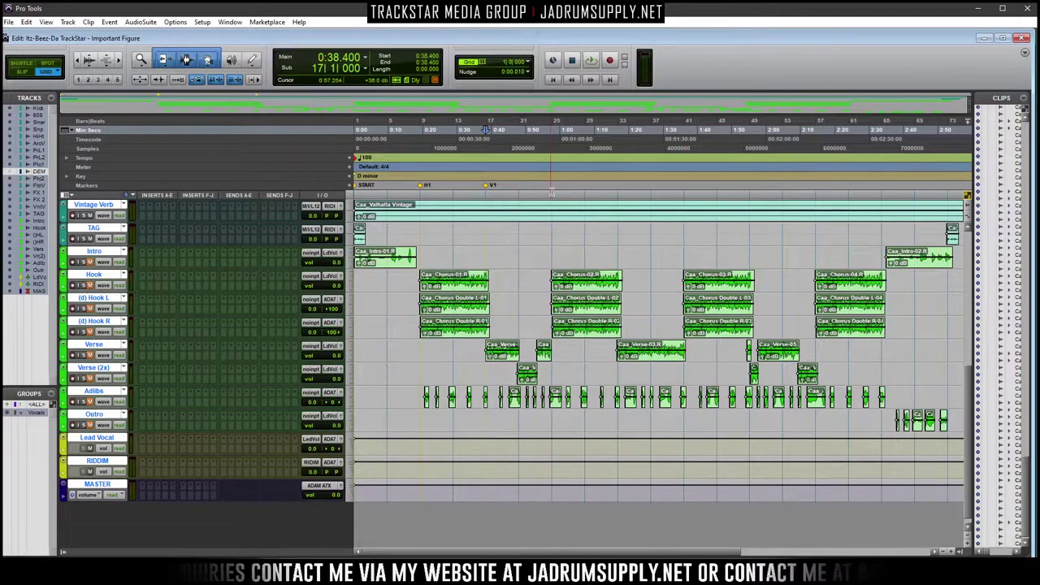
Add a marker named H2 at bar 25, where the second hook begins, and one named V2 at bar 33
{"action": "left_click", "coordinate": [552, 195]}
{"action": "key", "text": "KP_Enter"}
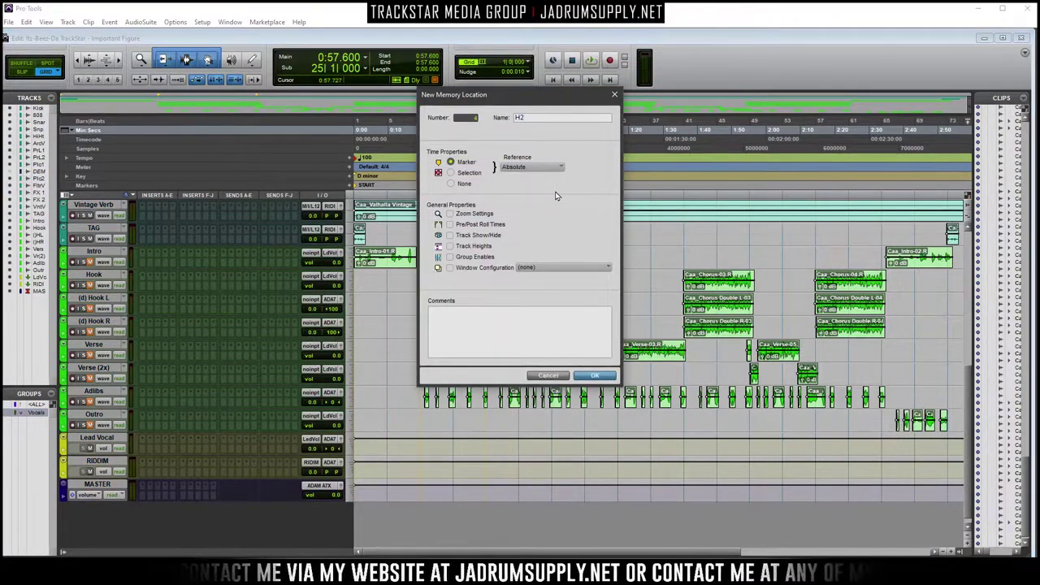
{"action": "key", "text": "Return"}
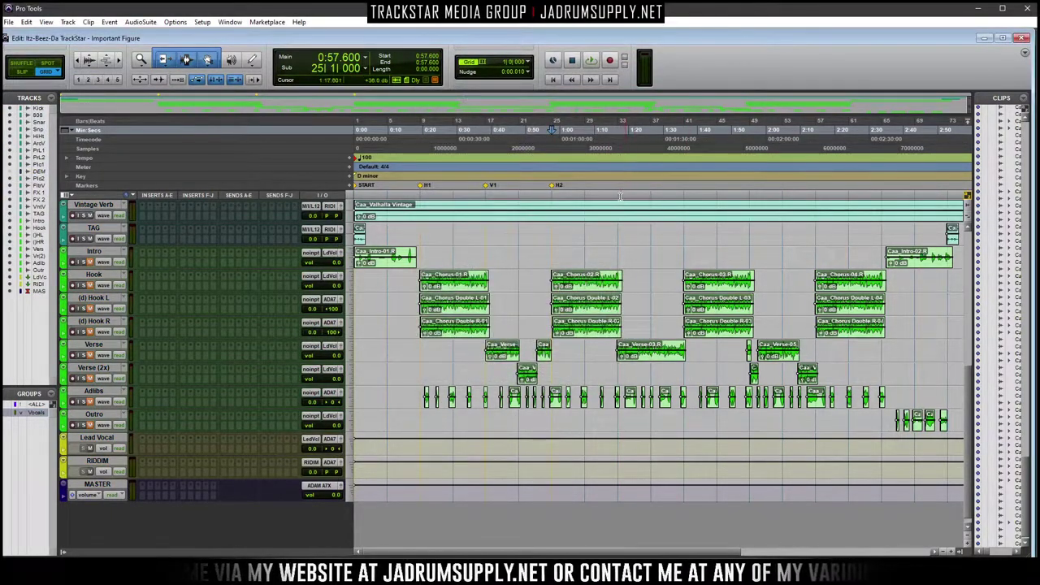
{"action": "left_click", "coordinate": [620, 195]}
{"action": "key", "text": "KP_Enter"}
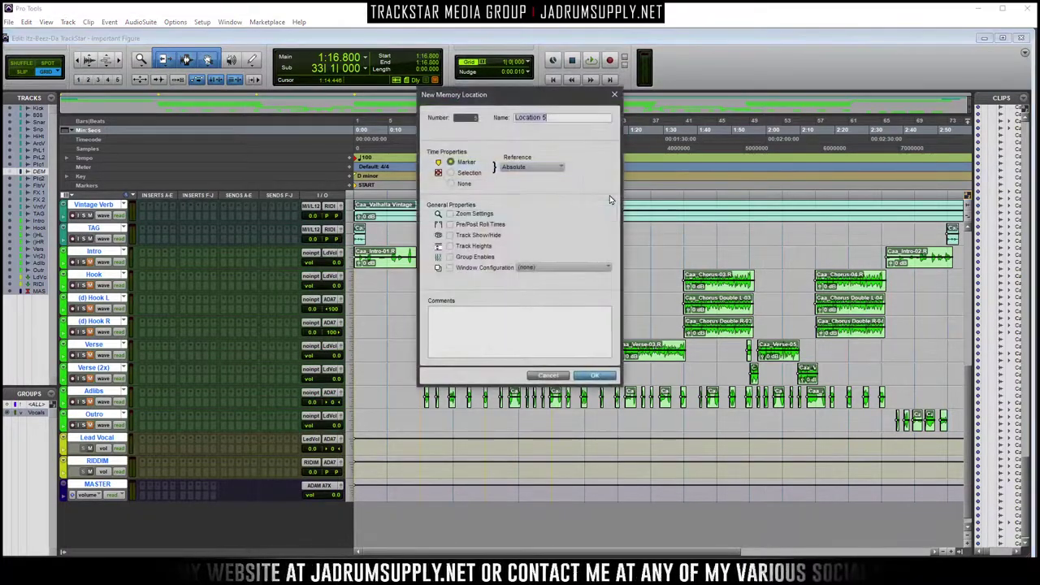
{"action": "type", "text": "V2"}
{"action": "key", "text": "Return"}
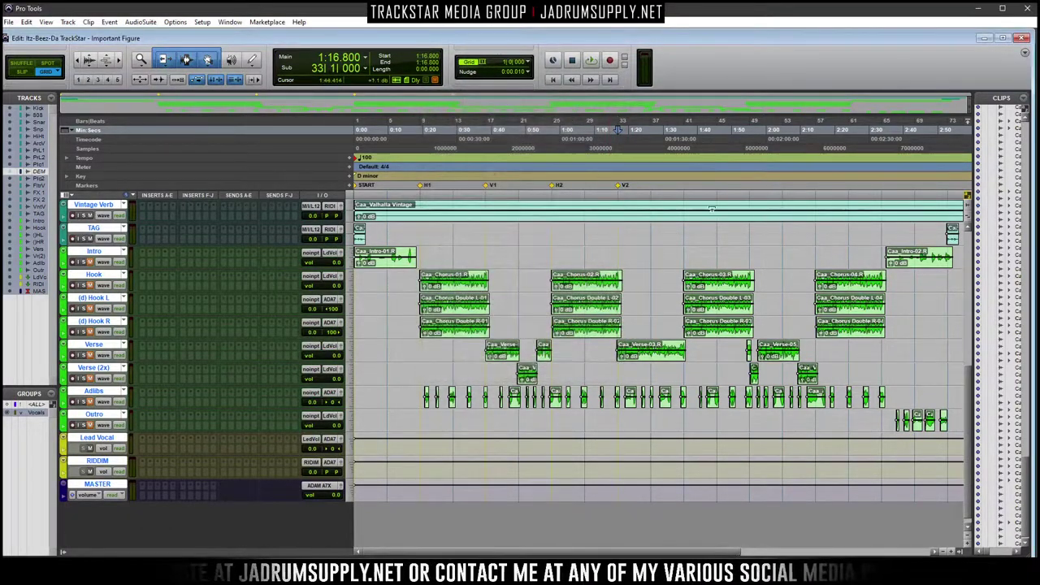
Add a marker named H3 at bar 41, where the third hook begins, and one named V3 at bar 49
{"action": "left_click", "coordinate": [687, 195]}
{"action": "key", "text": "KP_Enter"}
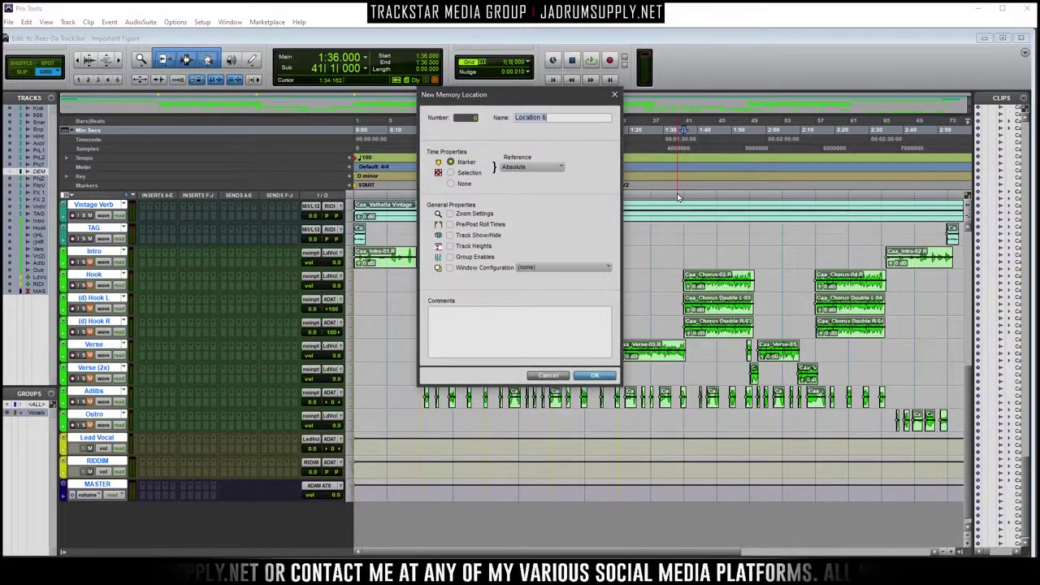
{"action": "left_click_drag", "start_coordinate": [525, 99], "coordinate": [157, 190]}
{"action": "type", "text": "H3"}
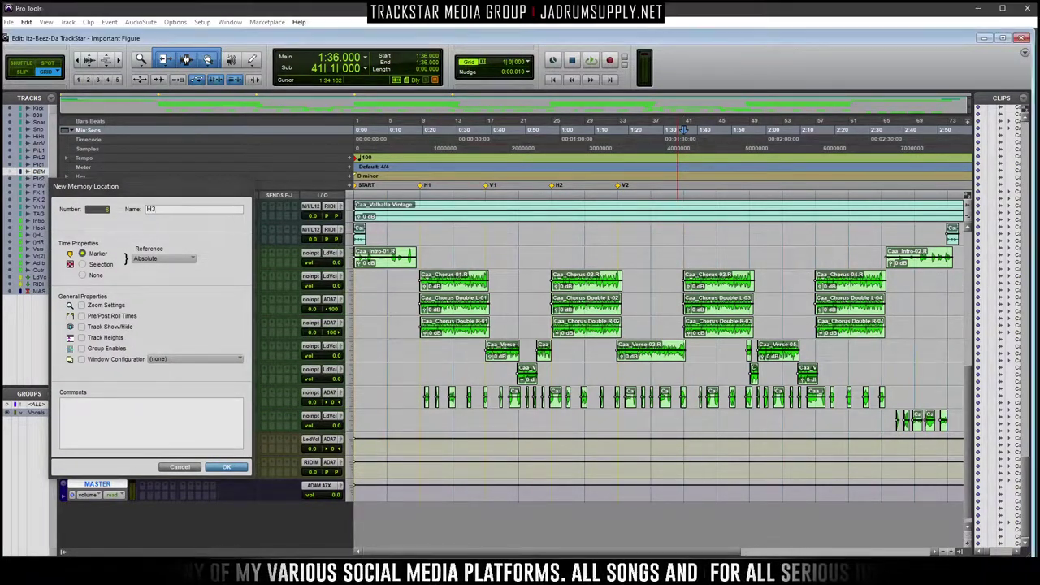
{"action": "key", "text": "Return"}
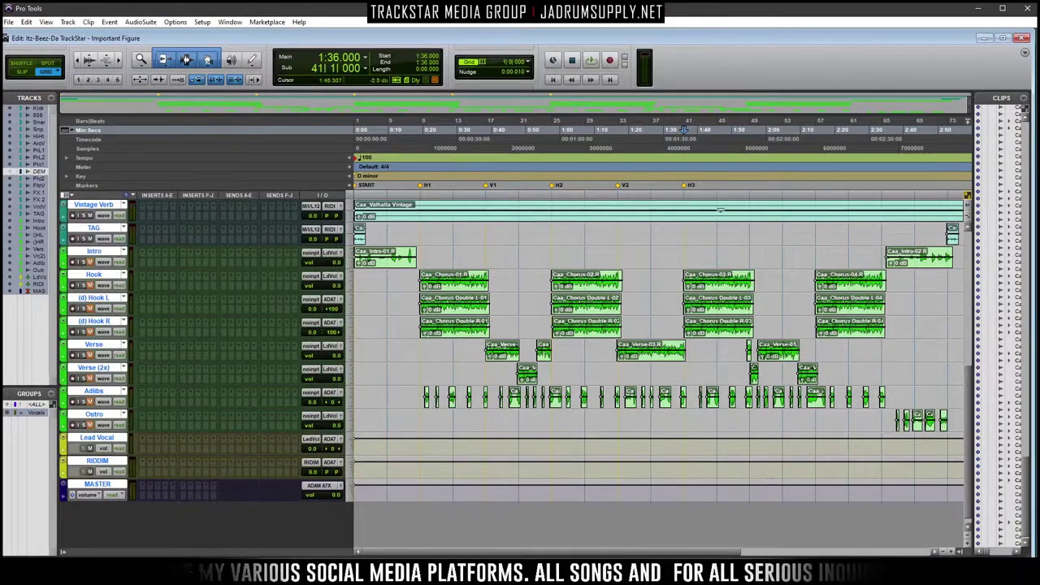
{"action": "left_click", "coordinate": [748, 196]}
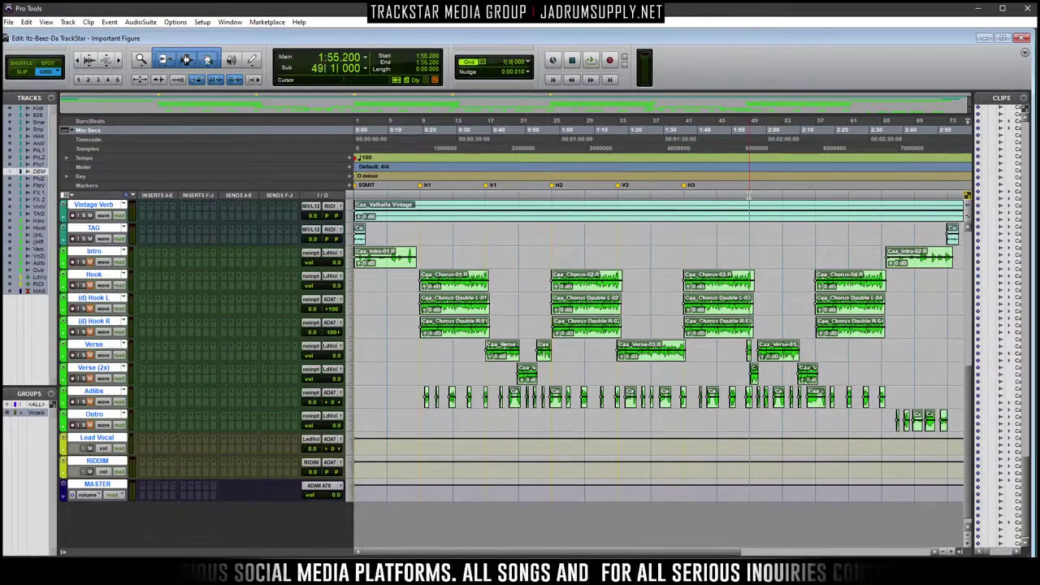
{"action": "key", "text": "KP_Enter"}
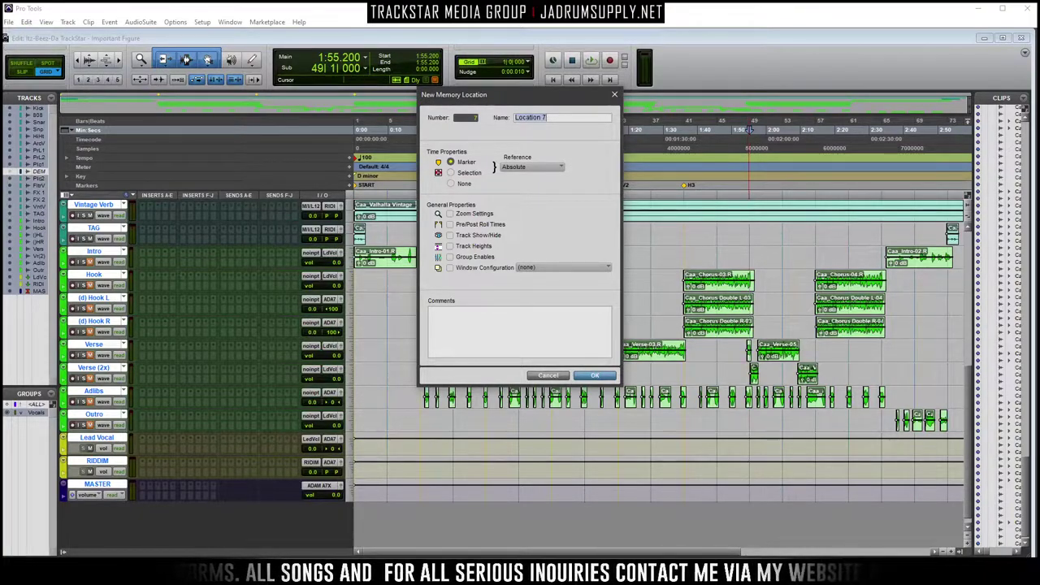
{"action": "type", "text": "V3"}
{"action": "key", "text": "Return"}
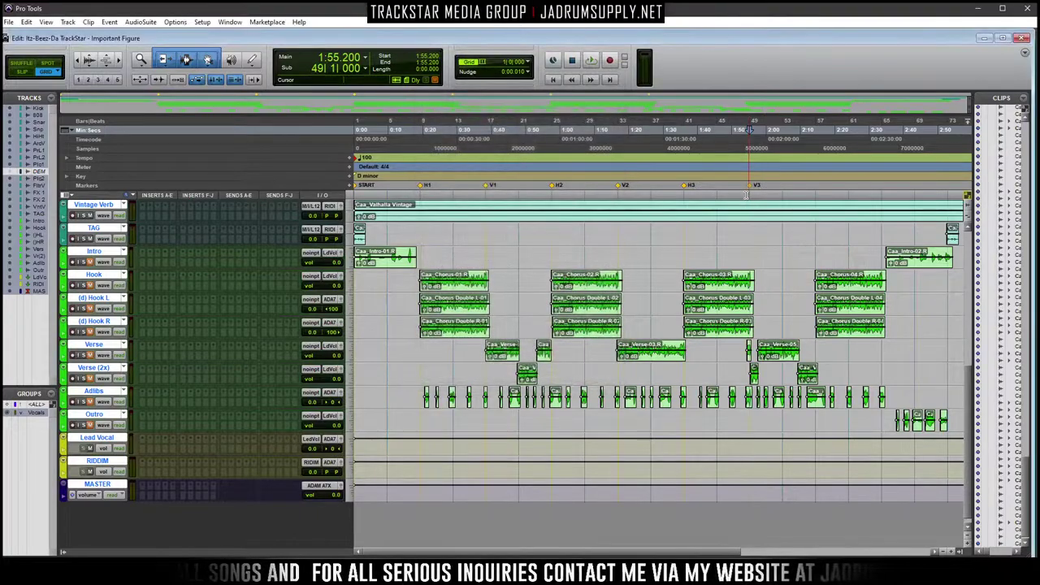
Add a marker named H4 at bar 57, where the fourth hook begins, and one named OUTRO at bar 65
{"action": "left_click", "coordinate": [815, 195]}
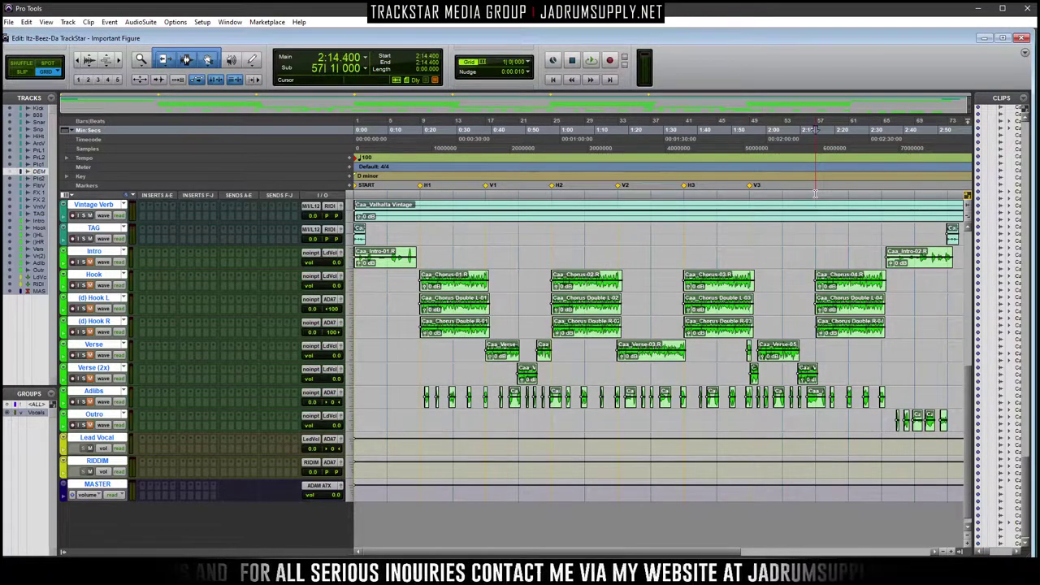
{"action": "key", "text": "KP_Enter"}
{"action": "type", "text": "H"}
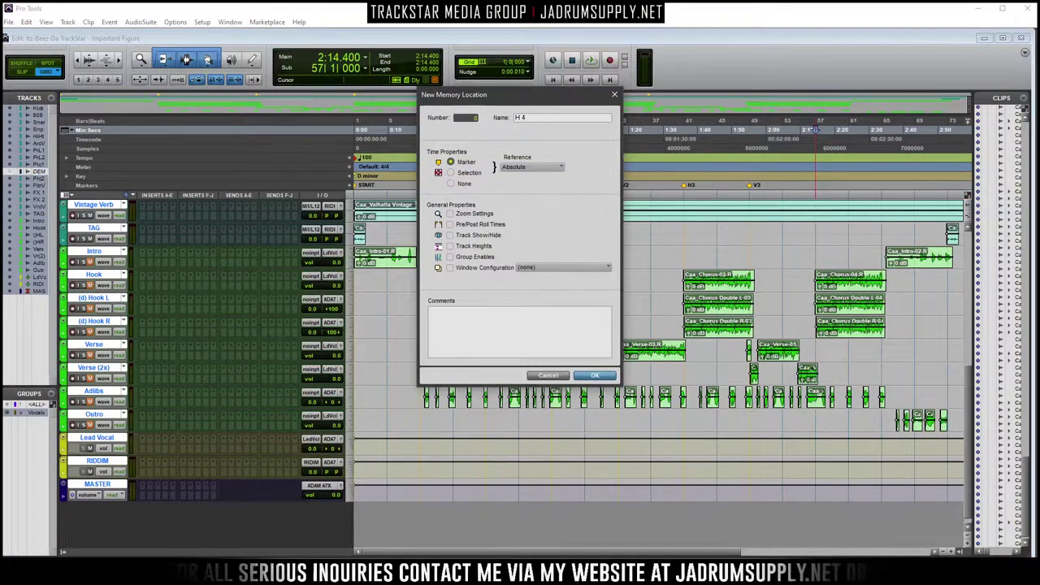
{"action": "type", "text": "4"}
{"action": "key", "text": "Return"}
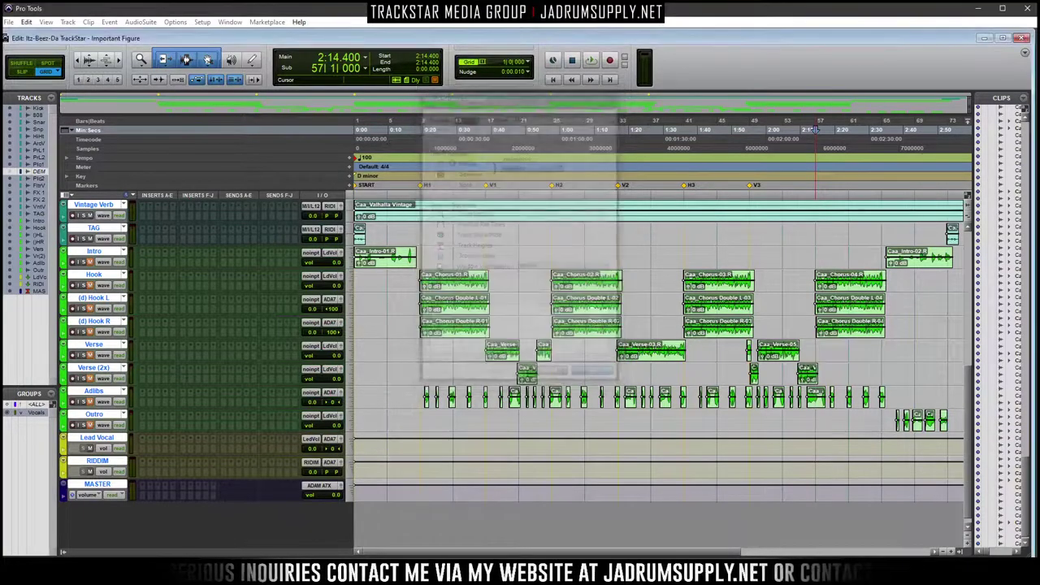
{"action": "left_click", "coordinate": [881, 195]}
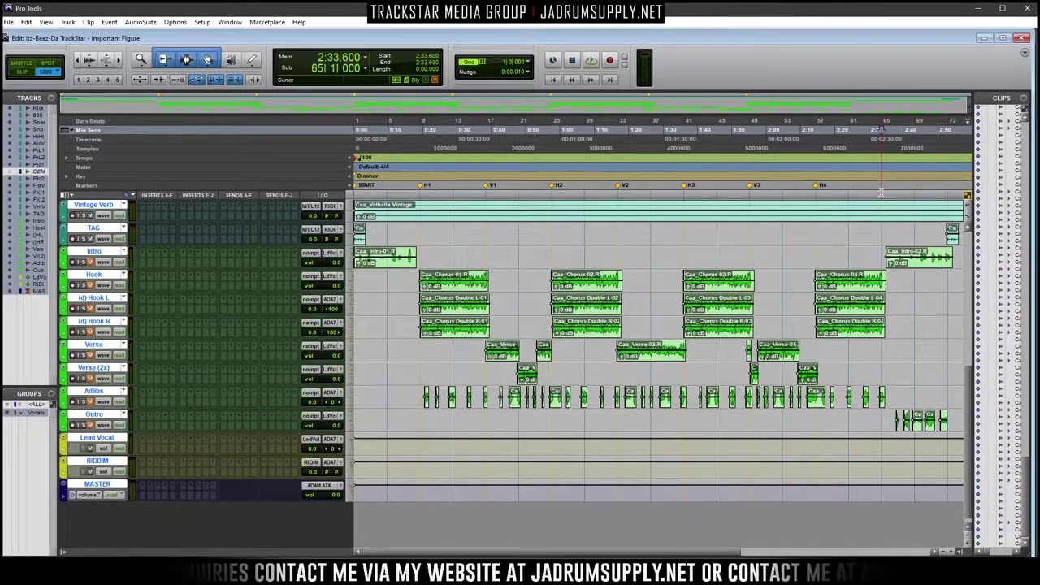
{"action": "key", "text": "KP_Enter"}
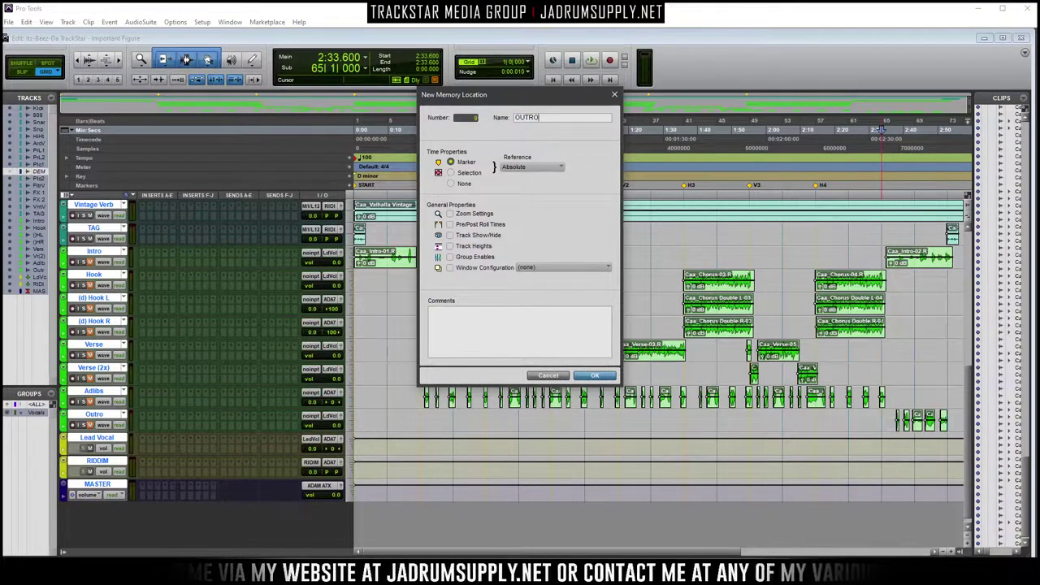
{"action": "key", "text": "Return"}
Add a marker named END at bar 81, past the last clips of the song
{"action": "key", "text": "r"}
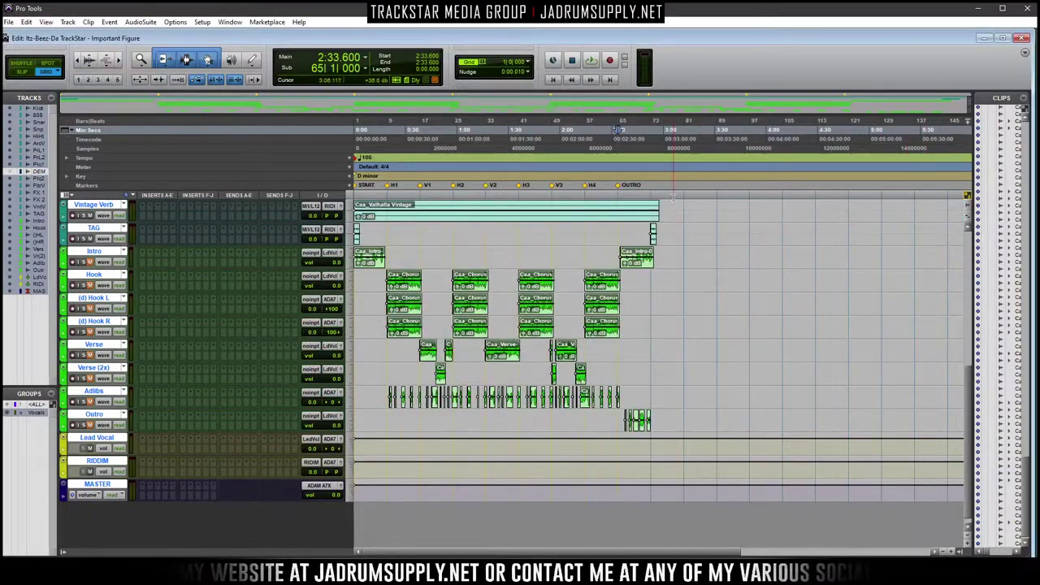
{"action": "left_click", "coordinate": [684, 196]}
{"action": "left_click", "coordinate": [715, 196]}
{"action": "key", "text": "Return"}
{"action": "type", "text": "END"}
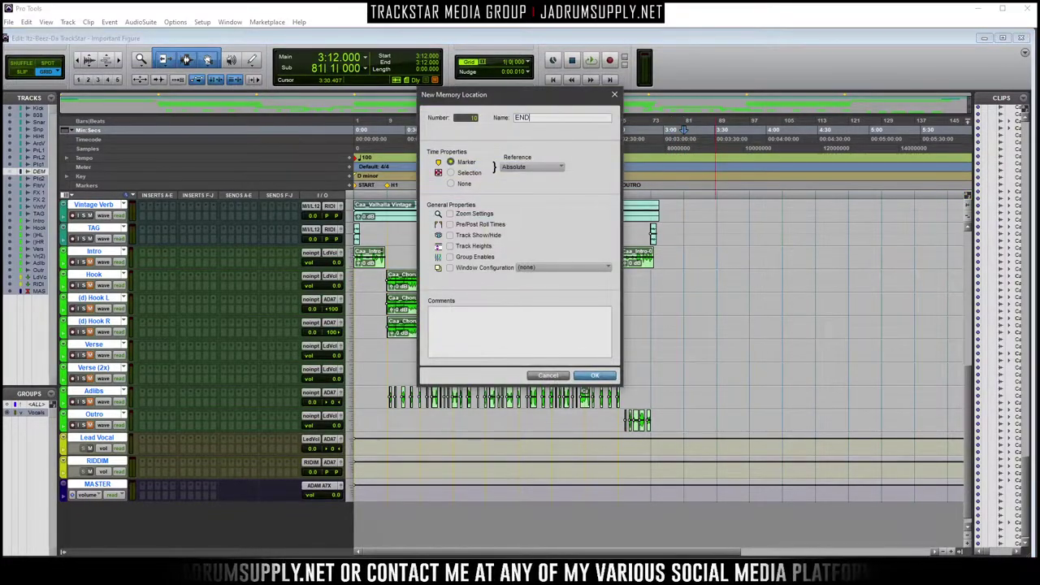
{"action": "key", "text": "Return"}
Select the first hook section from bar 9 to bar 17 across the tracks
{"action": "scroll", "coordinate": [485, 331], "scroll_direction": "up", "scroll_amount": 6}
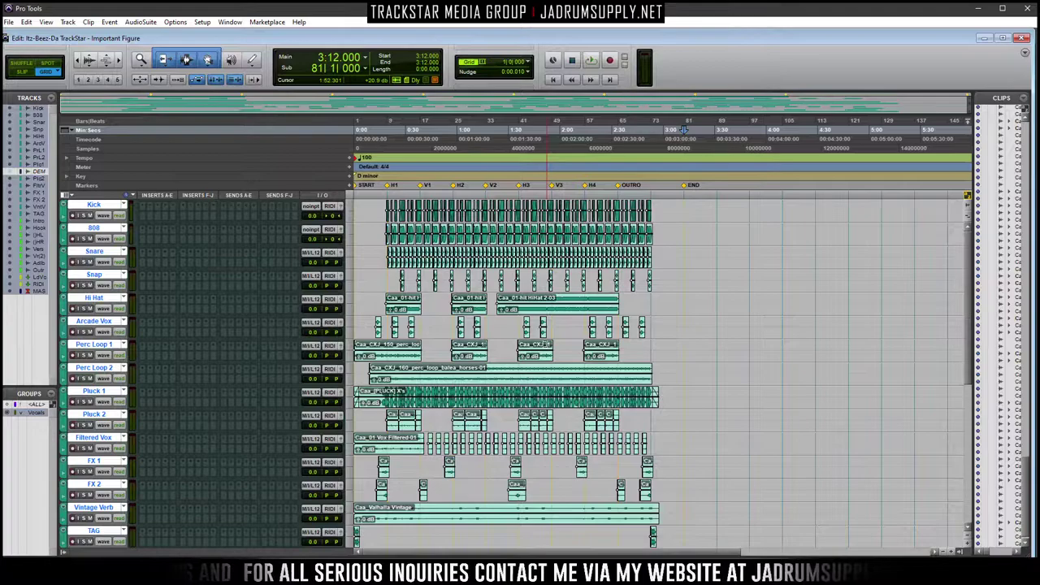
{"action": "scroll", "coordinate": [705, 341], "scroll_direction": "down", "scroll_amount": 3}
{"action": "scroll", "coordinate": [705, 341], "scroll_direction": "down", "scroll_amount": 5}
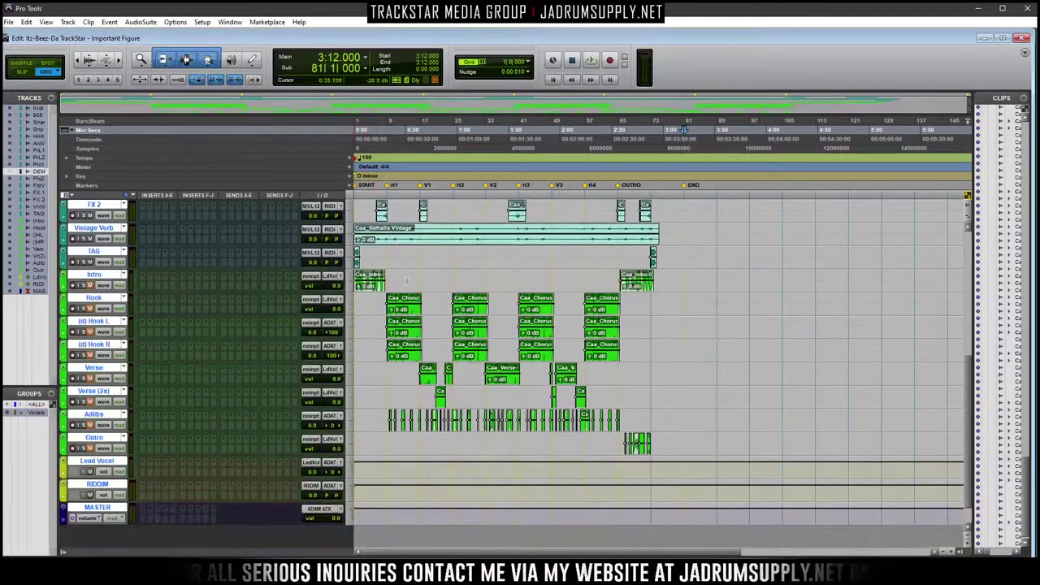
{"action": "left_click_drag", "start_coordinate": [390, 327], "coordinate": [424, 328]}
{"action": "key", "text": "ctrl+]"}
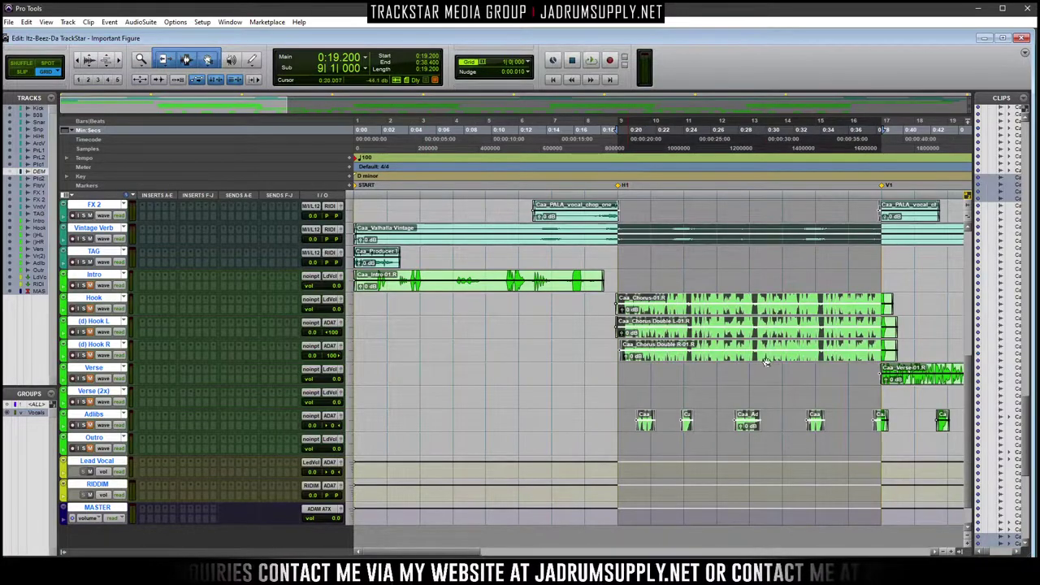
{"action": "key", "text": "ctrl+]"}
{"action": "left_click_drag", "start_coordinate": [437, 555], "coordinate": [441, 555]}
{"action": "key", "text": "ctrl+["}
{"action": "key", "text": "ctrl+["}
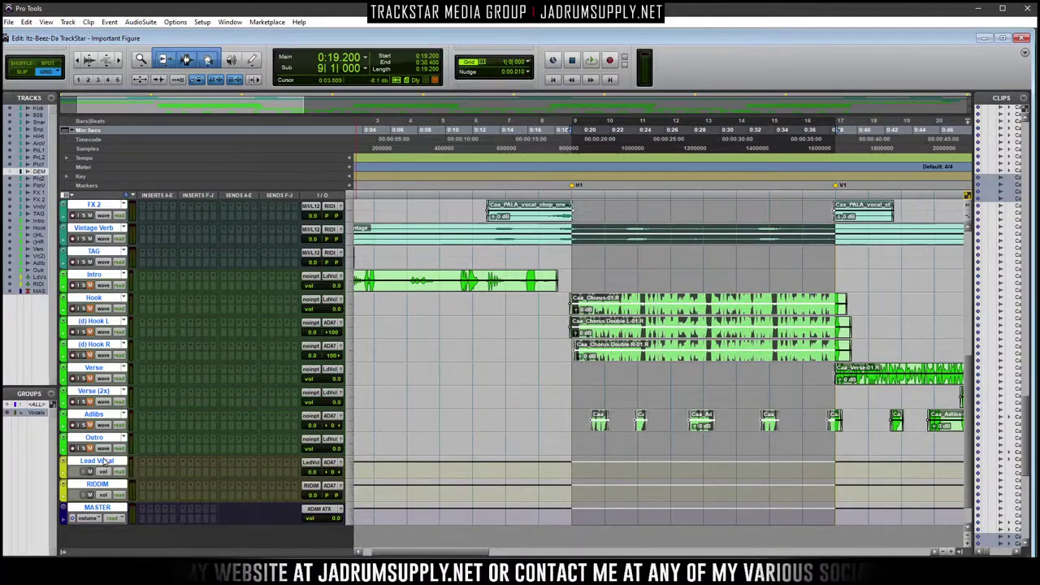
Insert the IK Multimedia MixBox plug-in in the first insert slot of the Lead Vocal track
{"action": "left_click", "coordinate": [145, 477]}
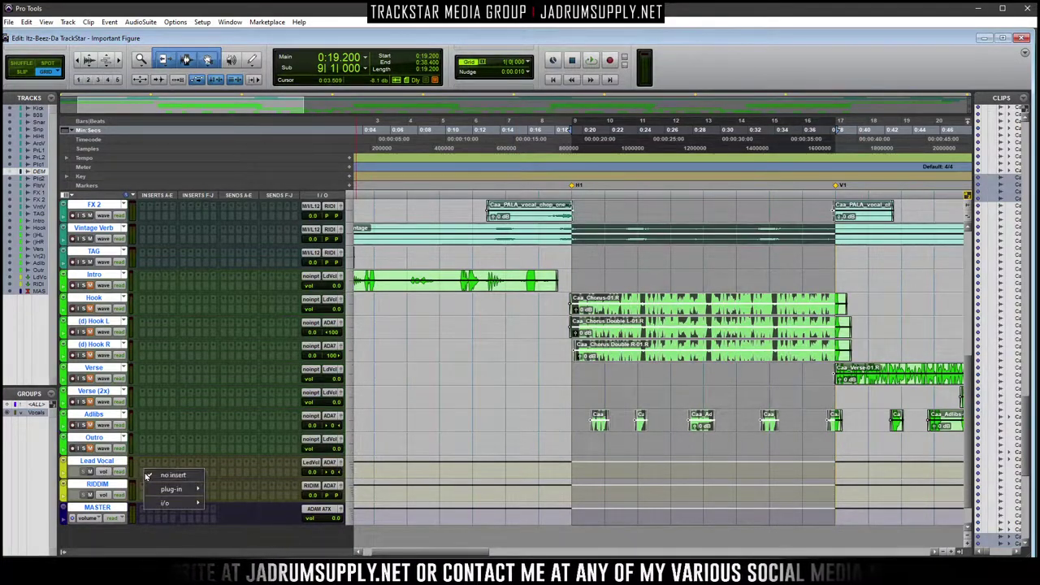
{"action": "mouse_move", "coordinate": [182, 489]}
{"action": "mouse_move", "coordinate": [236, 494]}
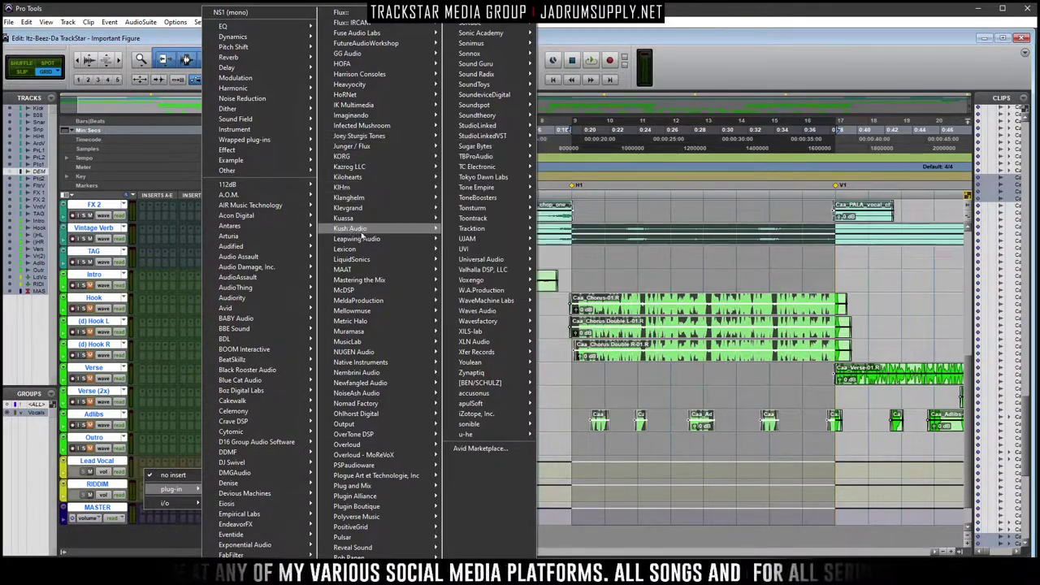
{"action": "mouse_move", "coordinate": [401, 111]}
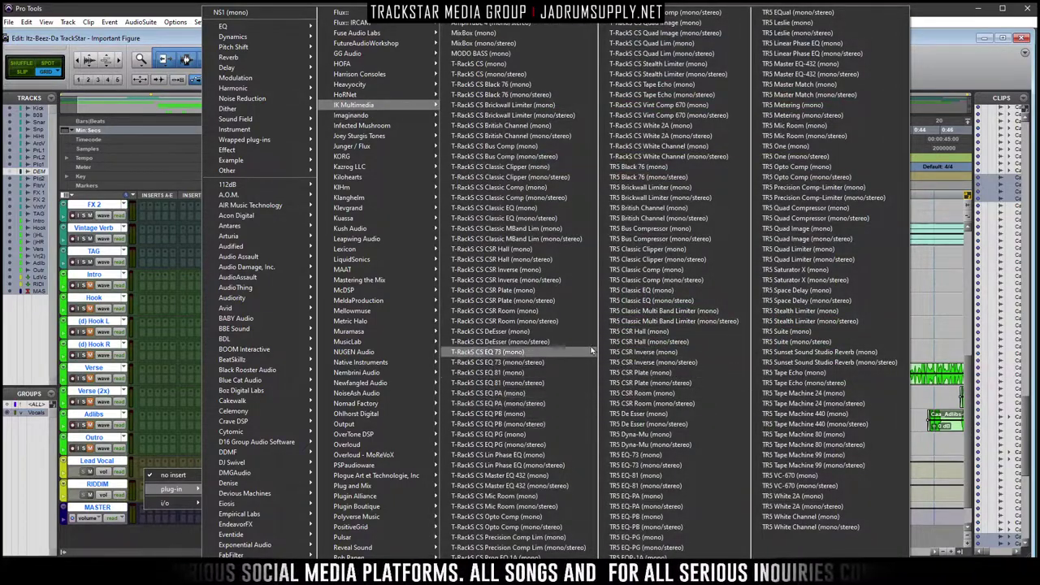
{"action": "left_click", "coordinate": [515, 37]}
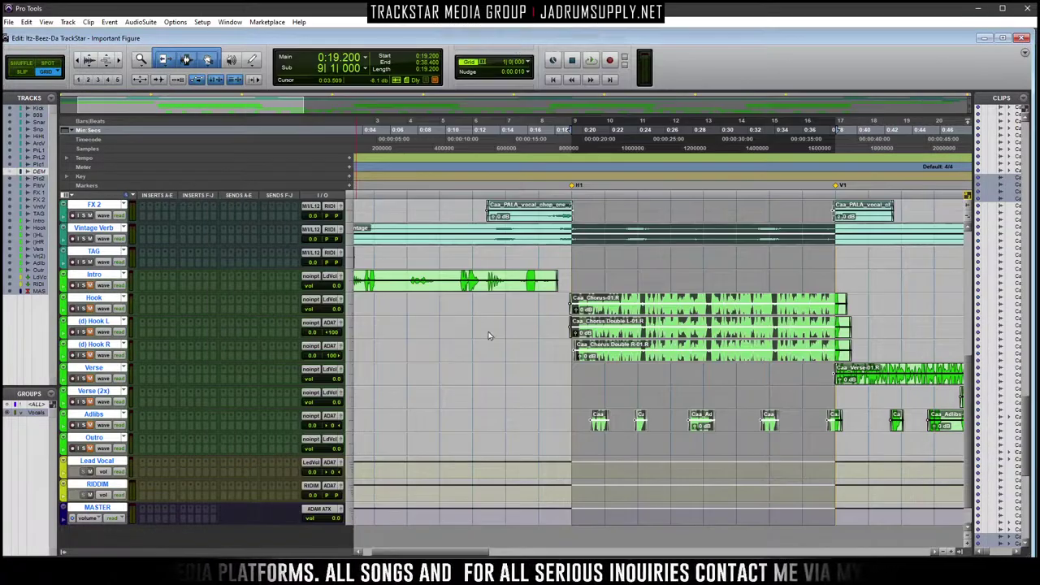
{"action": "left_click_drag", "start_coordinate": [391, 99], "coordinate": [739, 157]}
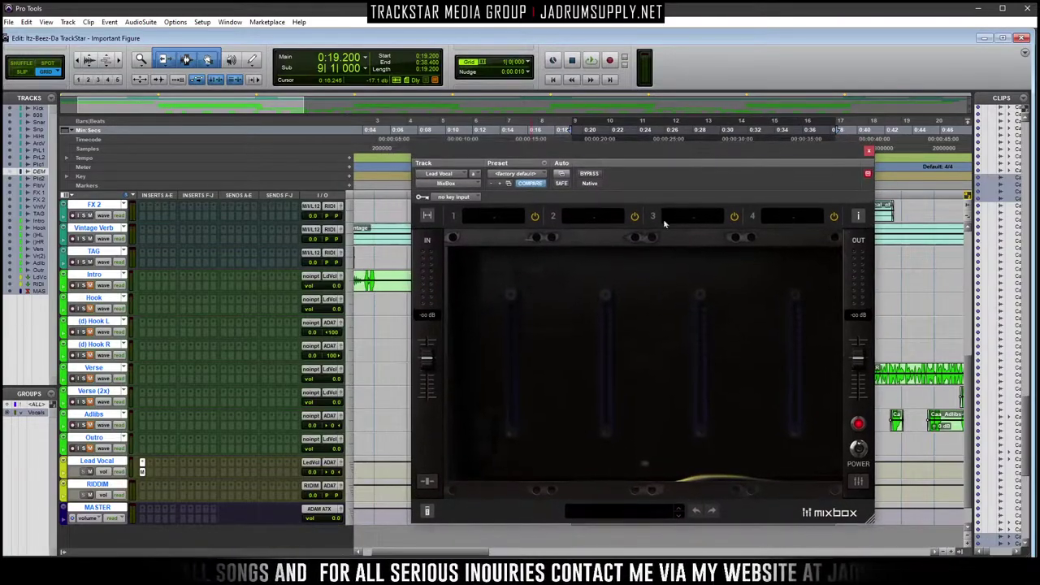
Load the Male Pop (TMG) preset from the TrackStar Media Group folder in MixBox
{"action": "left_click", "coordinate": [643, 513]}
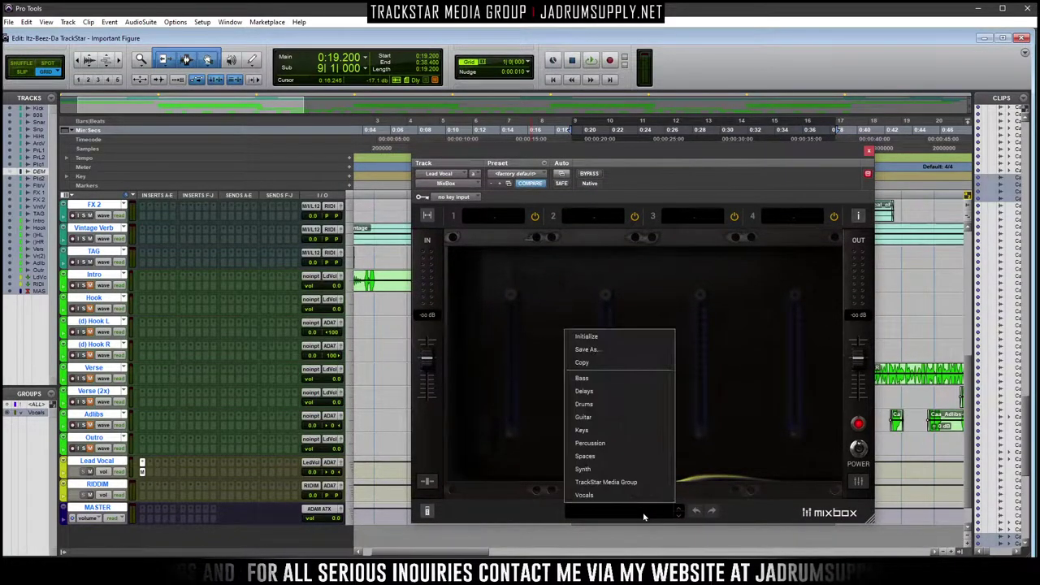
{"action": "mouse_move", "coordinate": [605, 503]}
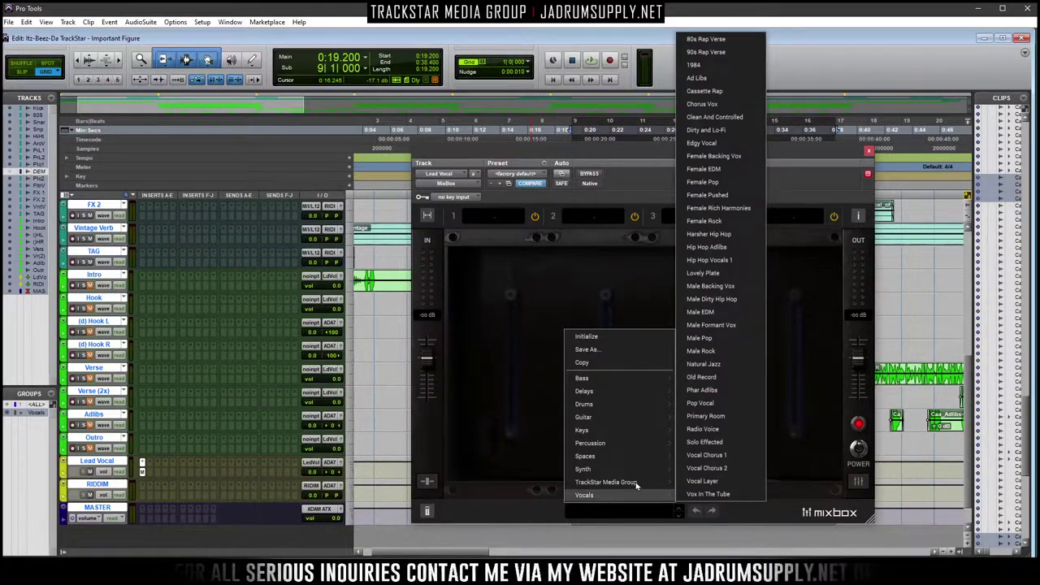
{"action": "mouse_move", "coordinate": [636, 485]}
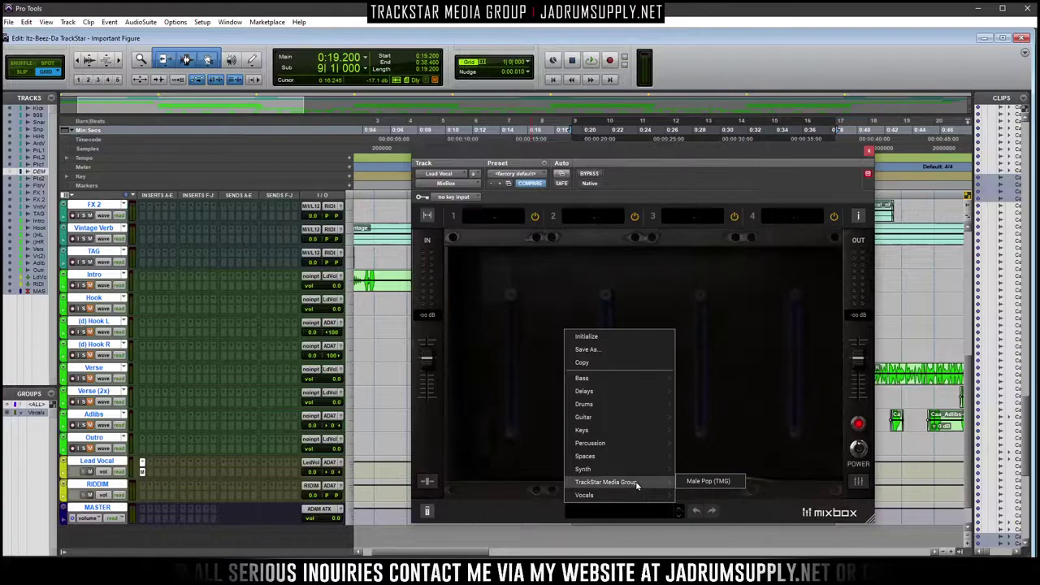
{"action": "left_click", "coordinate": [699, 482]}
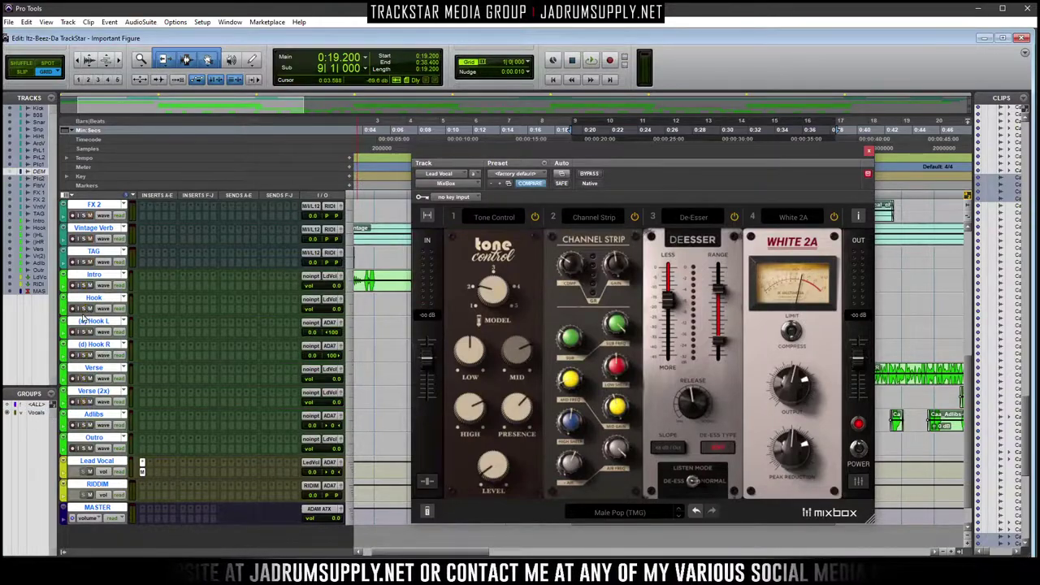
Play the selected hook and compare the vocal with MixBox active and bypassed, leaving the effect active
{"action": "key", "text": "space"}
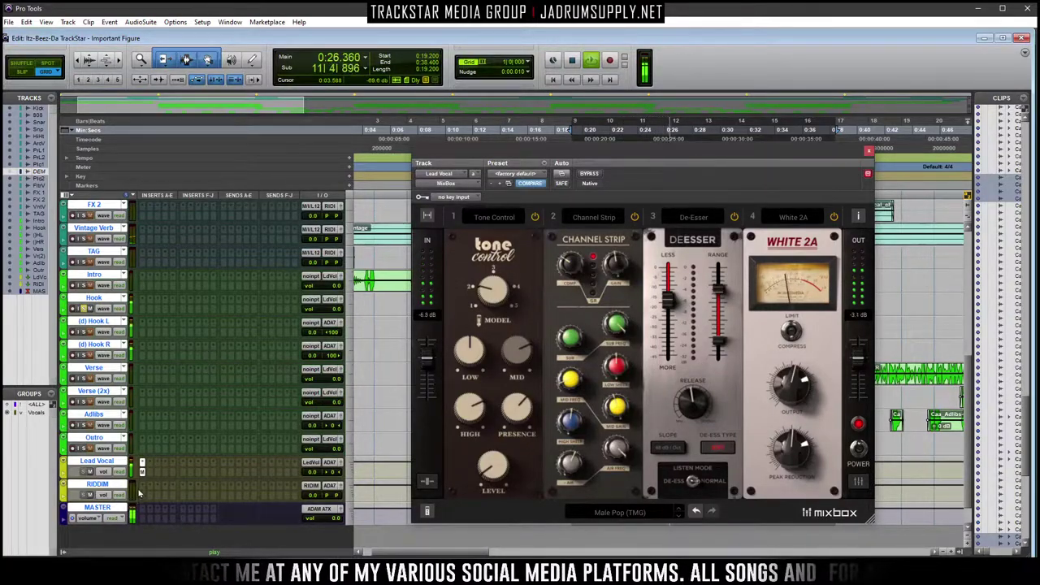
{"action": "left_click", "coordinate": [589, 175]}
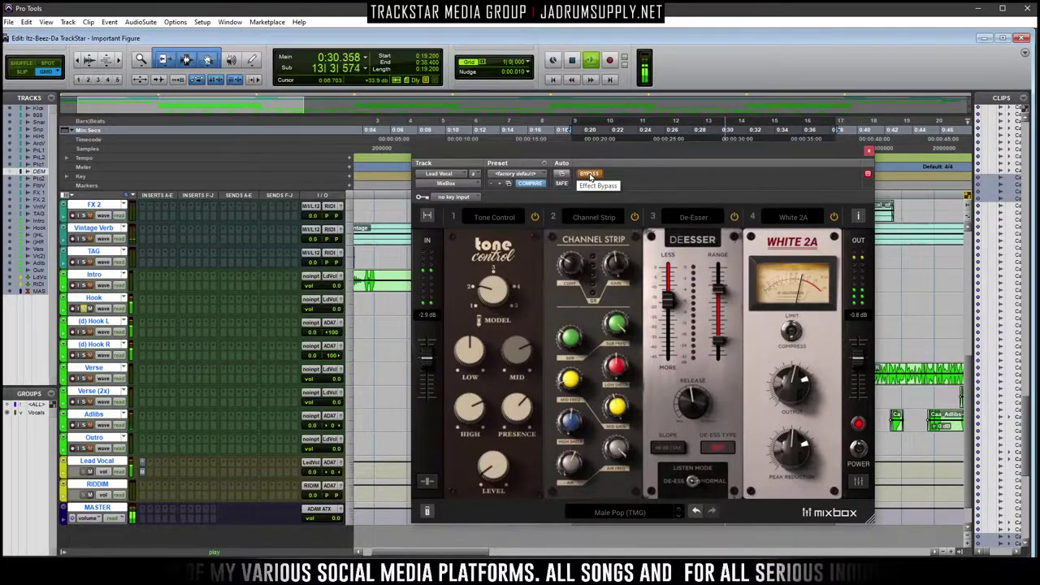
{"action": "key", "text": "space"}
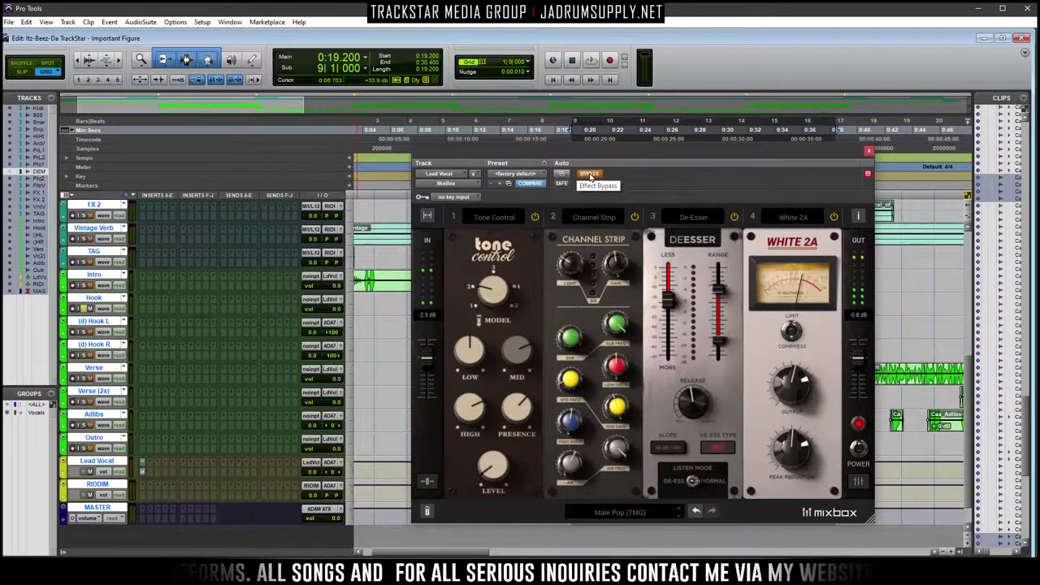
{"action": "left_click", "coordinate": [591, 174]}
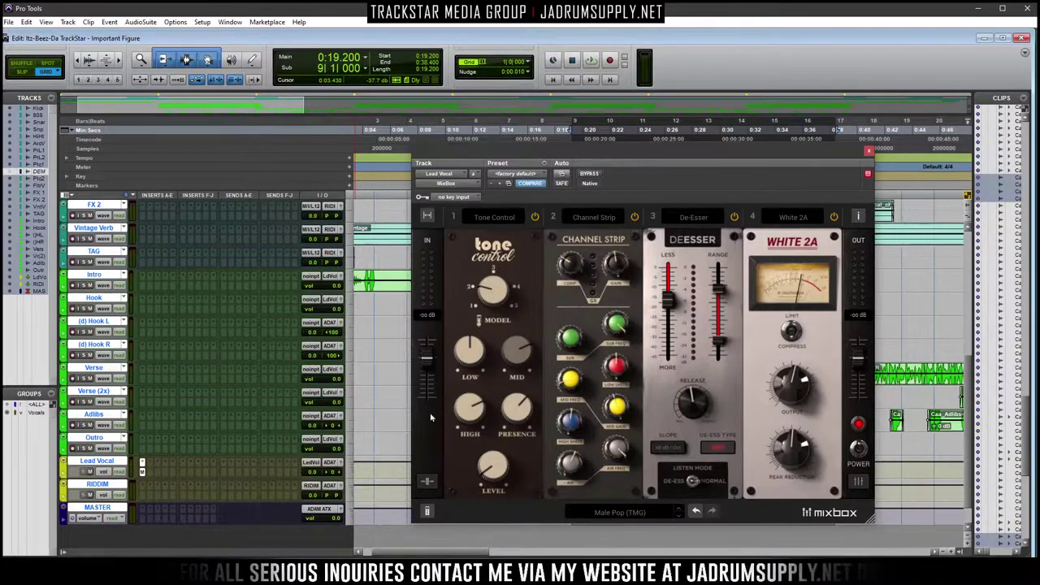
Switch to the Mix window, close MixBox and pull the Vocals group faders all the way down
{"action": "key", "text": "ctrl+equal"}
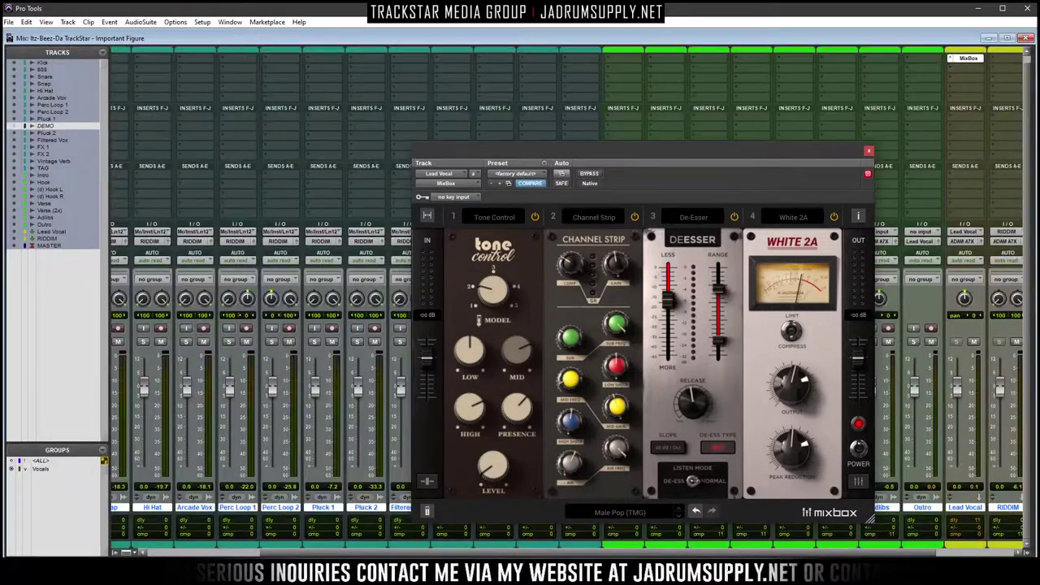
{"action": "left_click", "coordinate": [868, 151]}
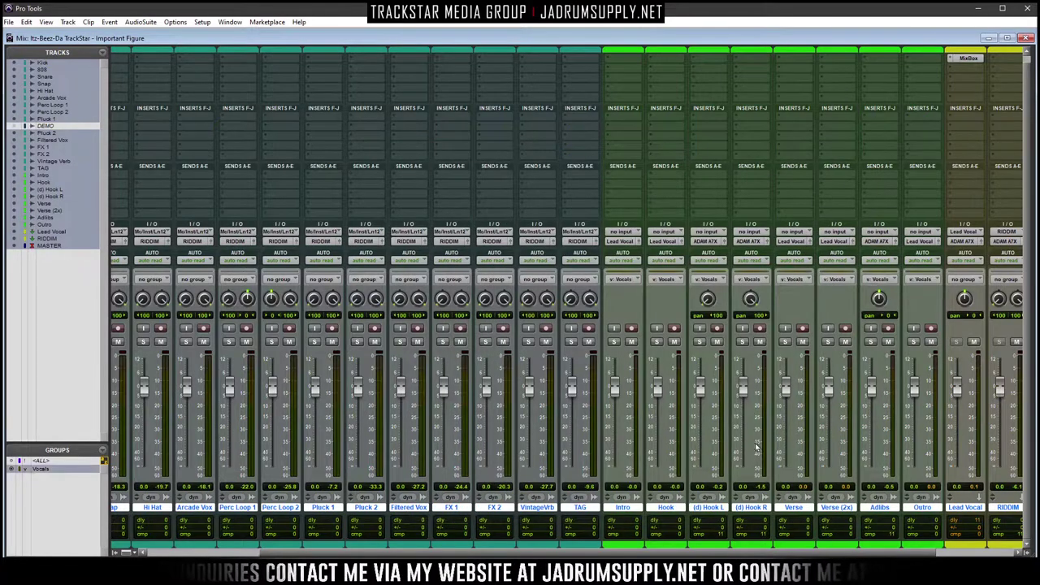
{"action": "left_click_drag", "start_coordinate": [789, 390], "coordinate": [785, 468]}
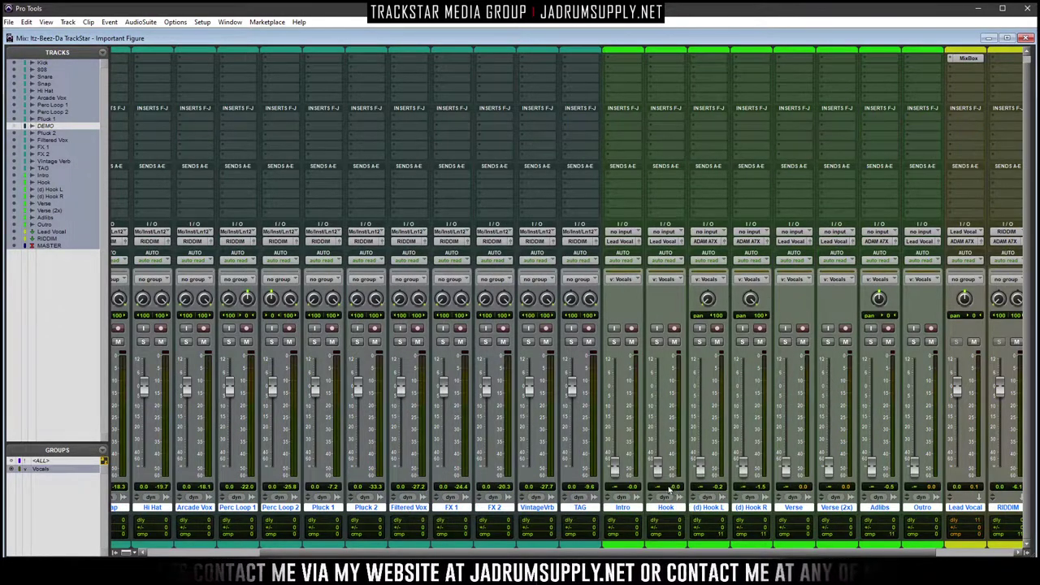
Disable the Vocals group so that each vocal fader can be moved independently
{"action": "key", "text": "alt+v"}
{"action": "key", "text": "Escape"}
{"action": "key", "text": "alt"}
{"action": "key", "text": "v"}
{"action": "key", "text": "Escape"}
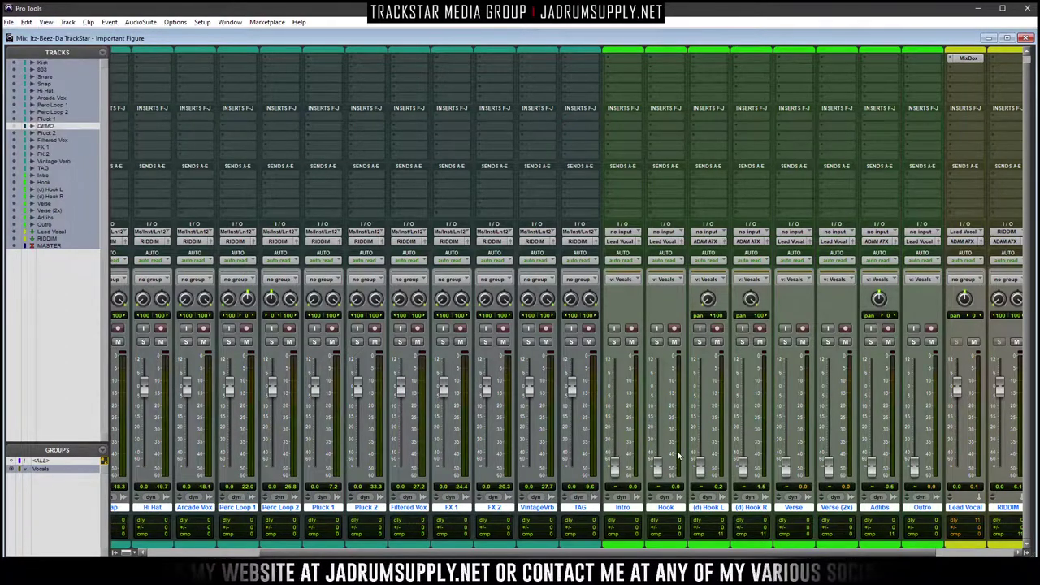
{"action": "key", "text": "v"}
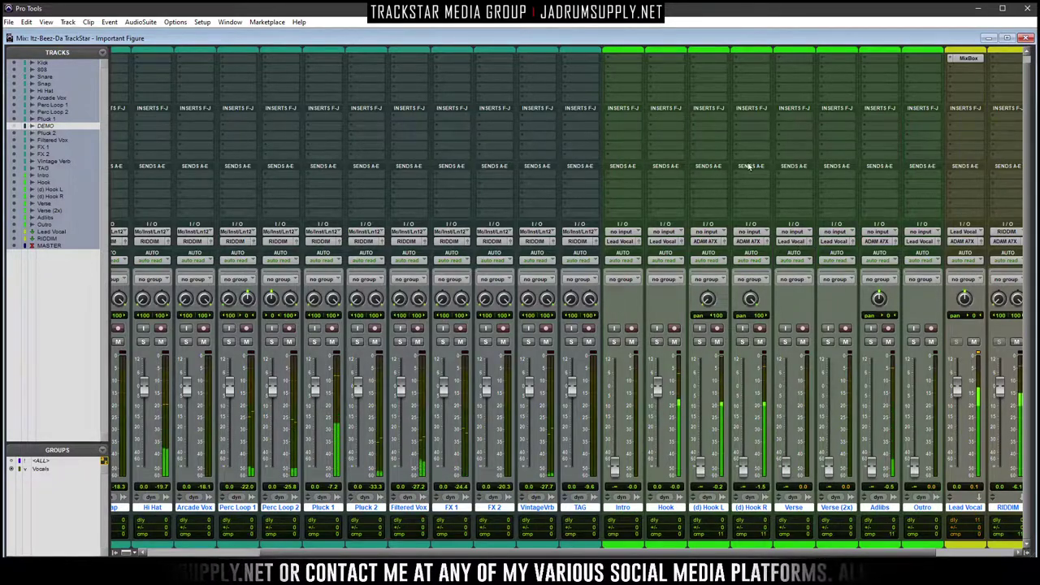
Insert Auto-Tune Pro (mono) on the Hook track and move its window clear of the vocal inserts
{"action": "scroll", "coordinate": [669, 65], "scroll_direction": "up", "scroll_amount": 1}
{"action": "left_click", "coordinate": [669, 63]}
{"action": "mouse_move", "coordinate": [697, 82]}
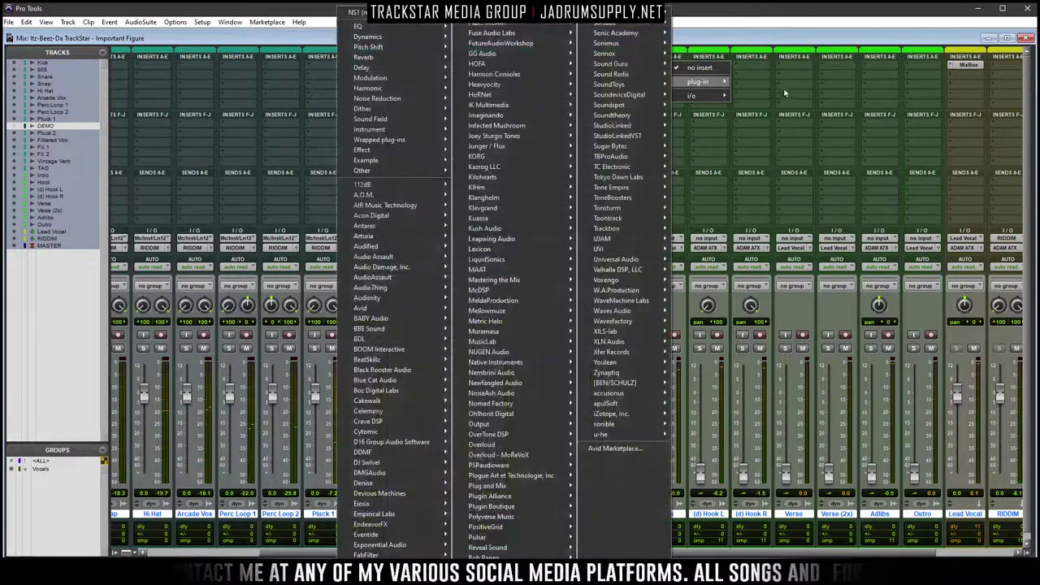
{"action": "mouse_move", "coordinate": [398, 47]}
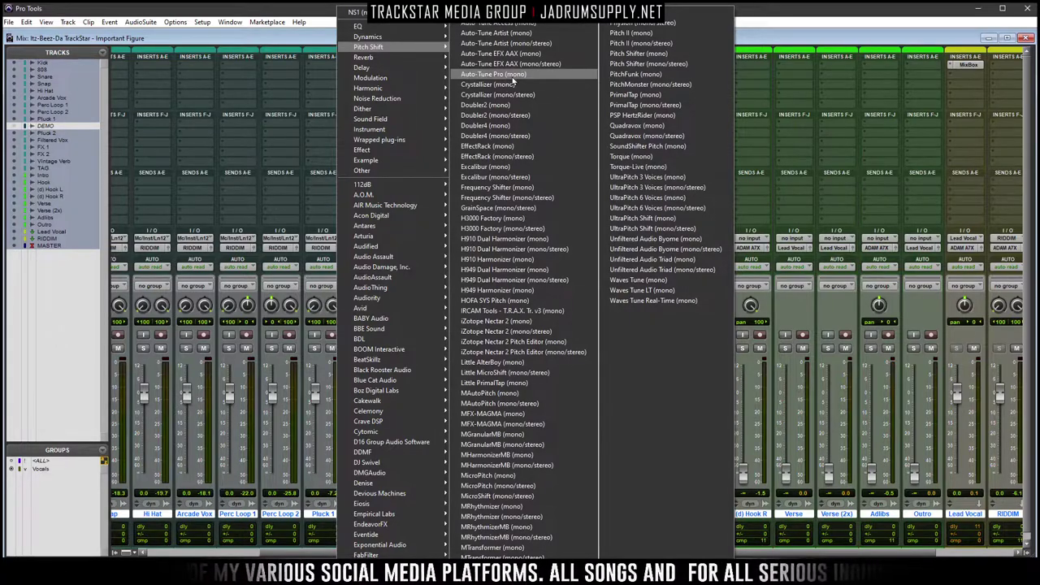
{"action": "left_click", "coordinate": [495, 74]}
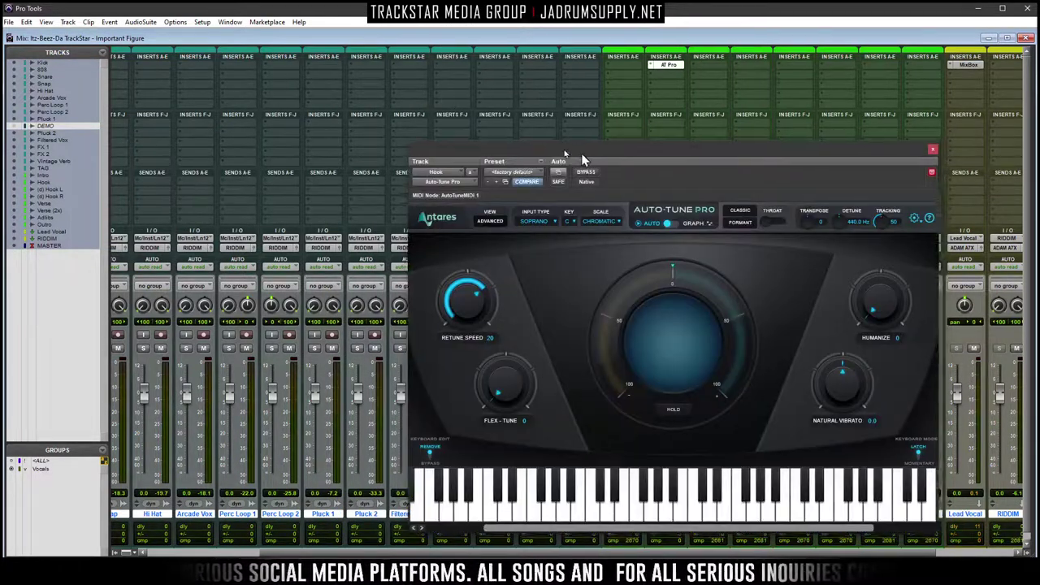
{"action": "left_click_drag", "start_coordinate": [580, 158], "coordinate": [484, 133]}
Set Auto-Tune Pro's Retune Speed to 8, Flex-Tune to 20 and Humanize to 3
{"action": "key", "text": "Return"}
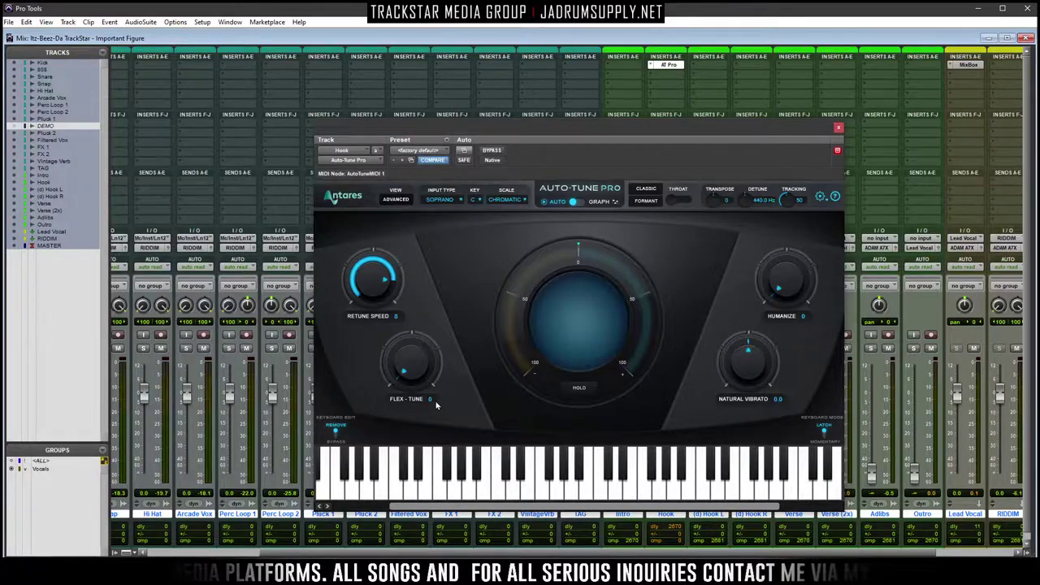
{"action": "type", "text": "20"}
{"action": "key", "text": "Return"}
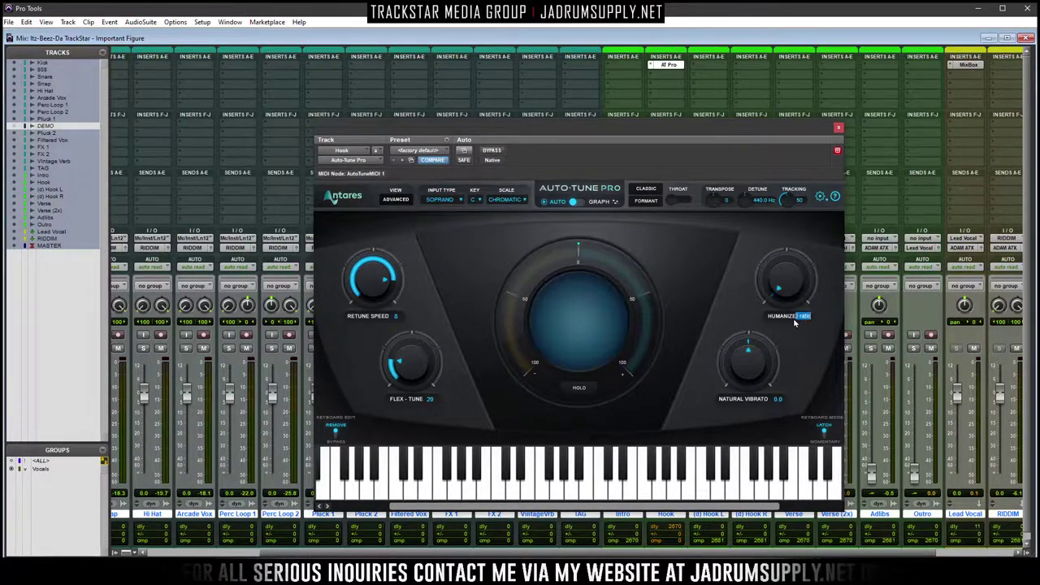
{"action": "type", "text": "3"}
{"action": "key", "text": "Return"}
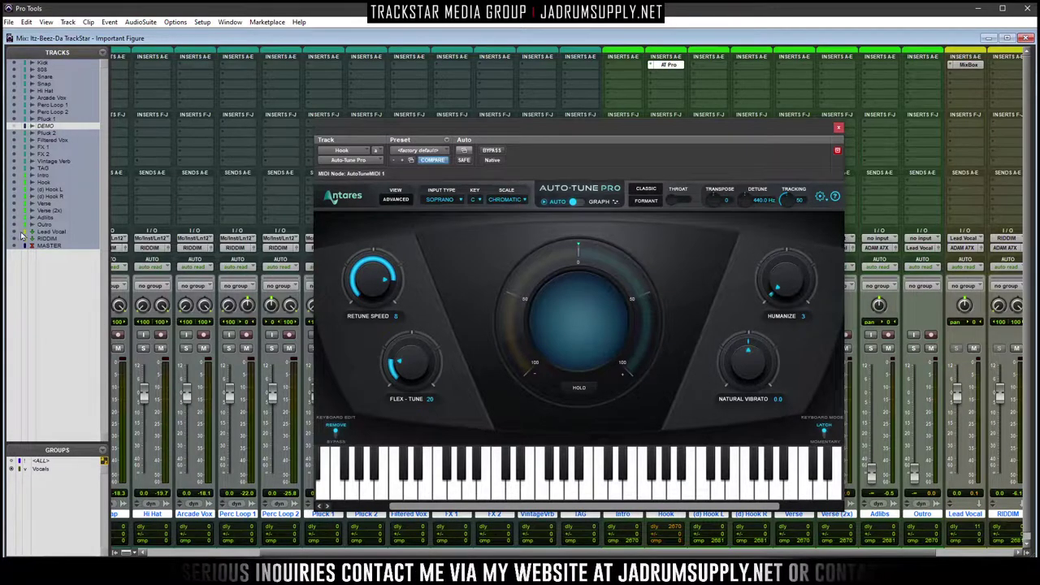
Set Auto-Tune Pro to the key of D, the Minor scale and the Low Male input type
{"action": "left_click", "coordinate": [475, 200]}
{"action": "left_click", "coordinate": [492, 224]}
{"action": "left_click", "coordinate": [511, 199]}
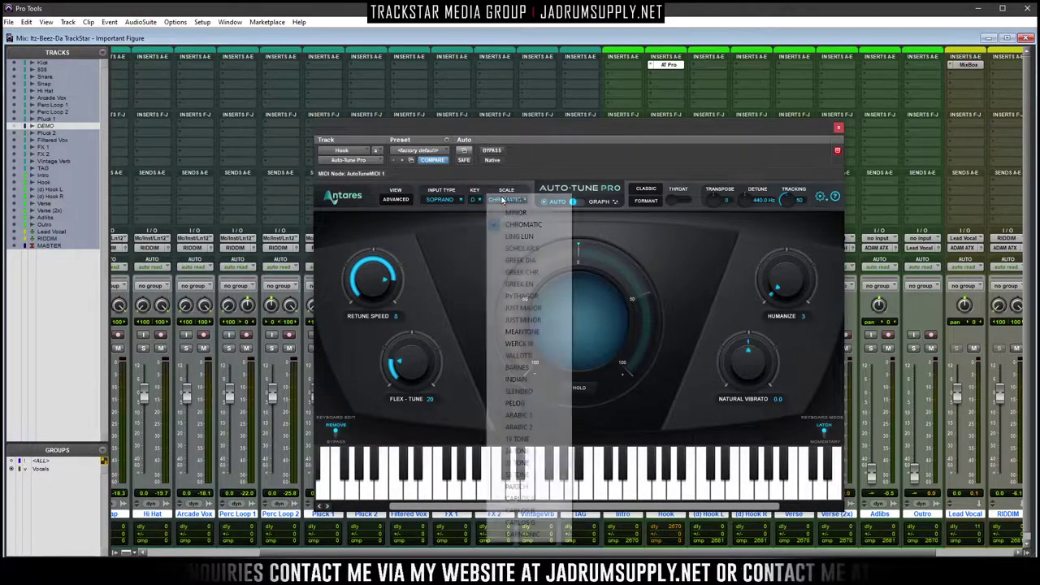
{"action": "left_click", "coordinate": [517, 213]}
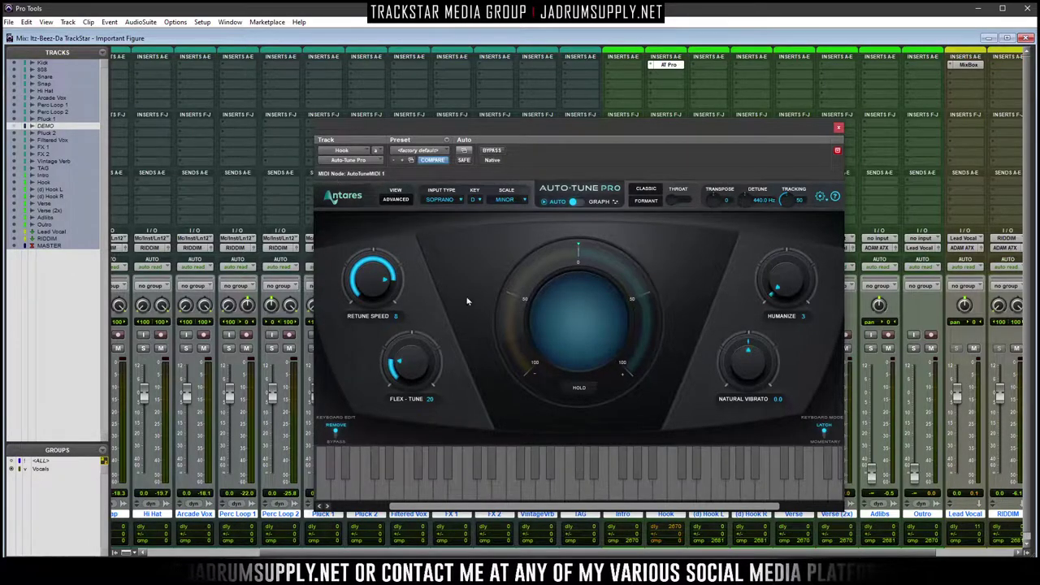
{"action": "left_click", "coordinate": [441, 199]}
{"action": "left_click", "coordinate": [455, 225]}
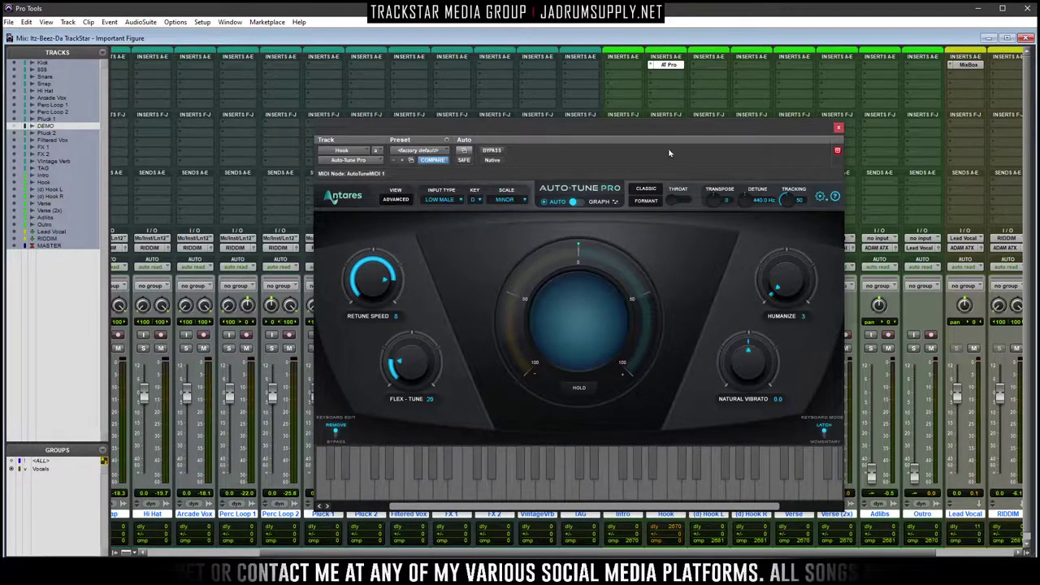
Close Auto-Tune Pro and briefly solo the Hook track to listen to the tuned vocal
{"action": "left_click", "coordinate": [838, 129]}
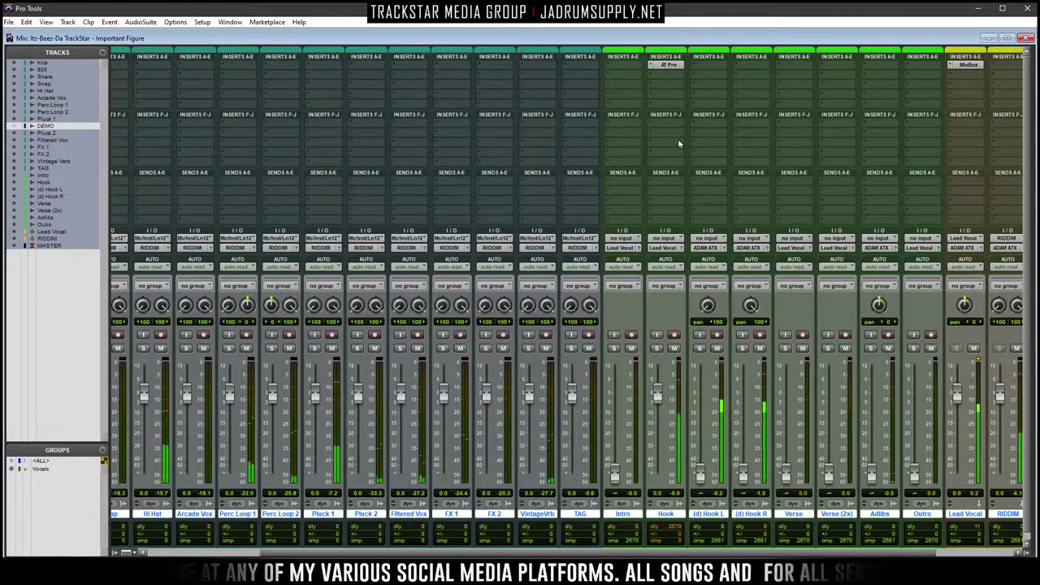
{"action": "left_click", "coordinate": [657, 349]}
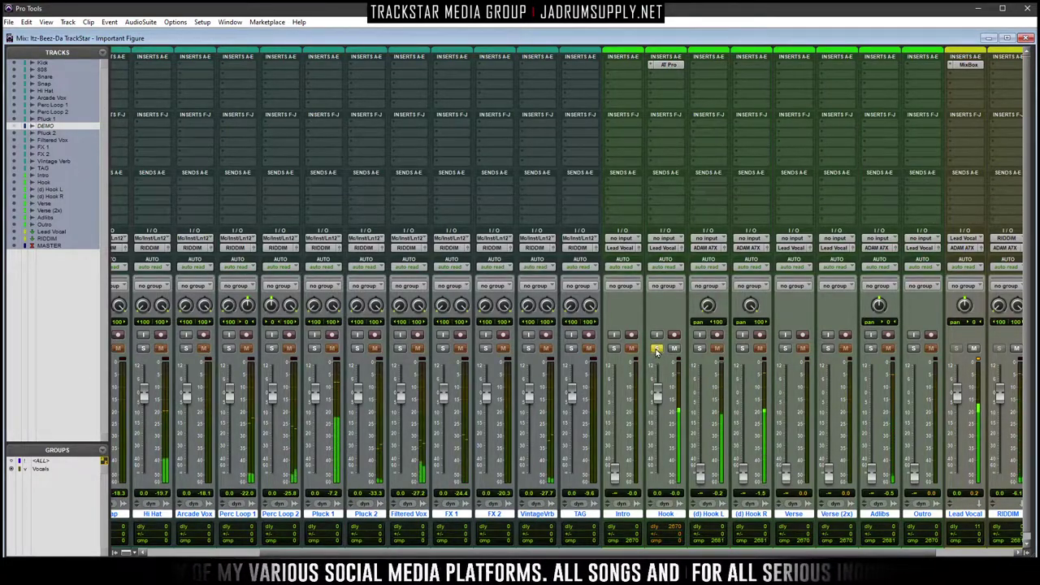
{"action": "left_click", "coordinate": [657, 348]}
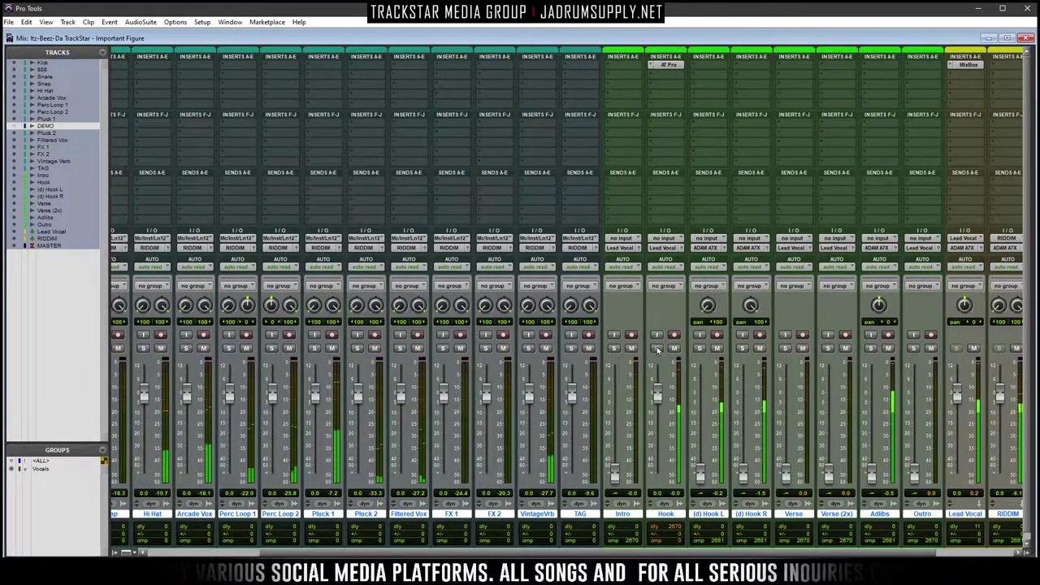
Insert FabFilter Pro-Q 3 (mono) after Auto-Tune on the Hook track and add a low cut at 80 Hz
{"action": "left_click", "coordinate": [678, 73]}
{"action": "mouse_move", "coordinate": [693, 92]}
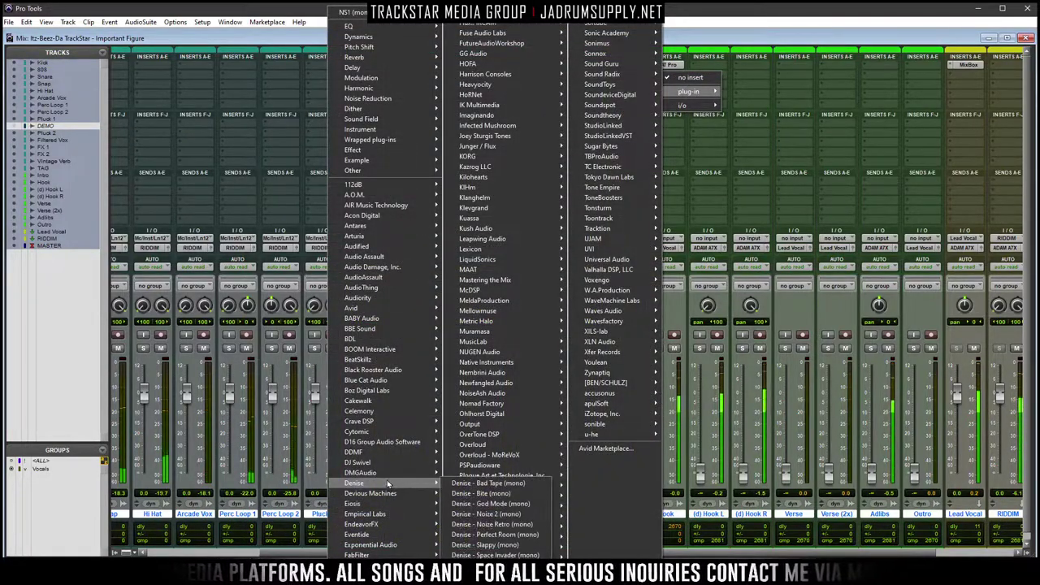
{"action": "mouse_move", "coordinate": [357, 555]}
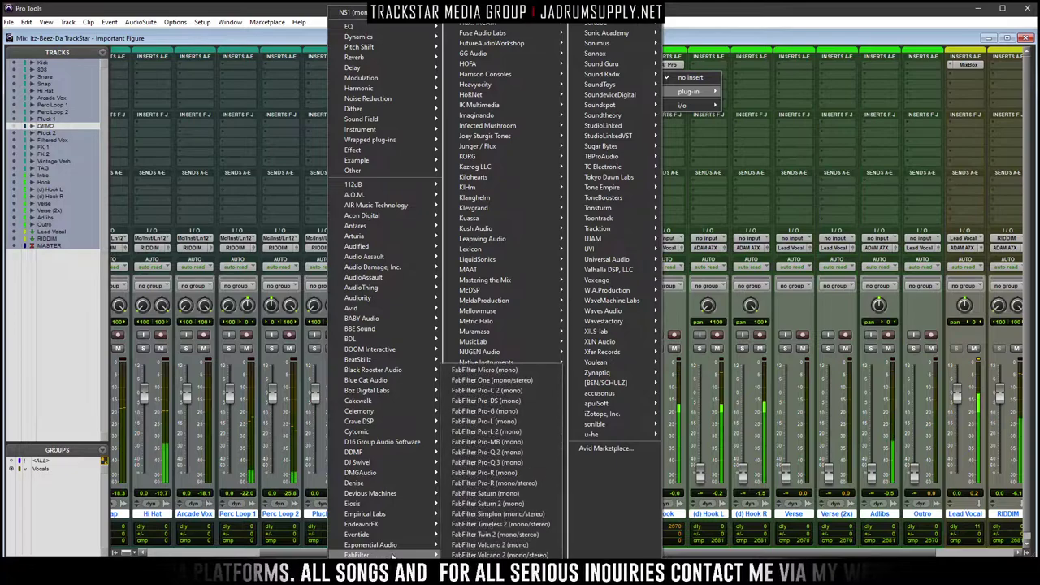
{"action": "left_click", "coordinate": [504, 463]}
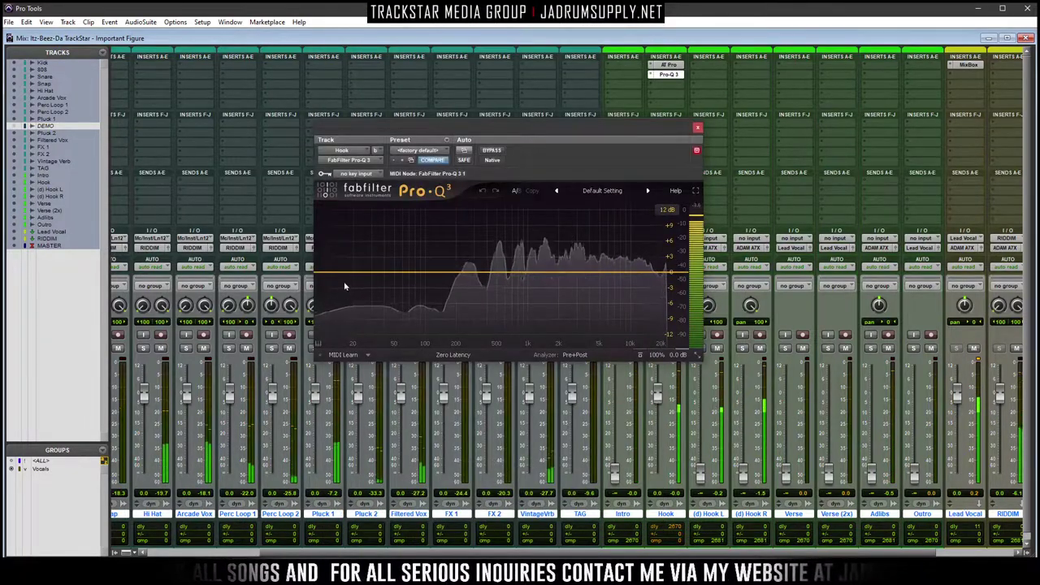
{"action": "left_click", "coordinate": [328, 277]}
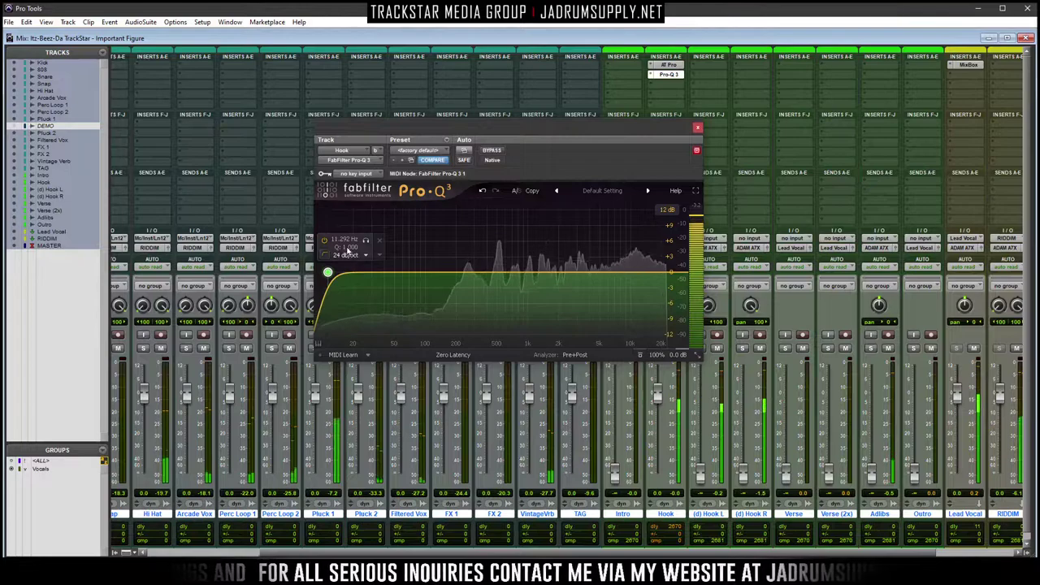
{"action": "left_click_drag", "start_coordinate": [327, 273], "coordinate": [415, 273]}
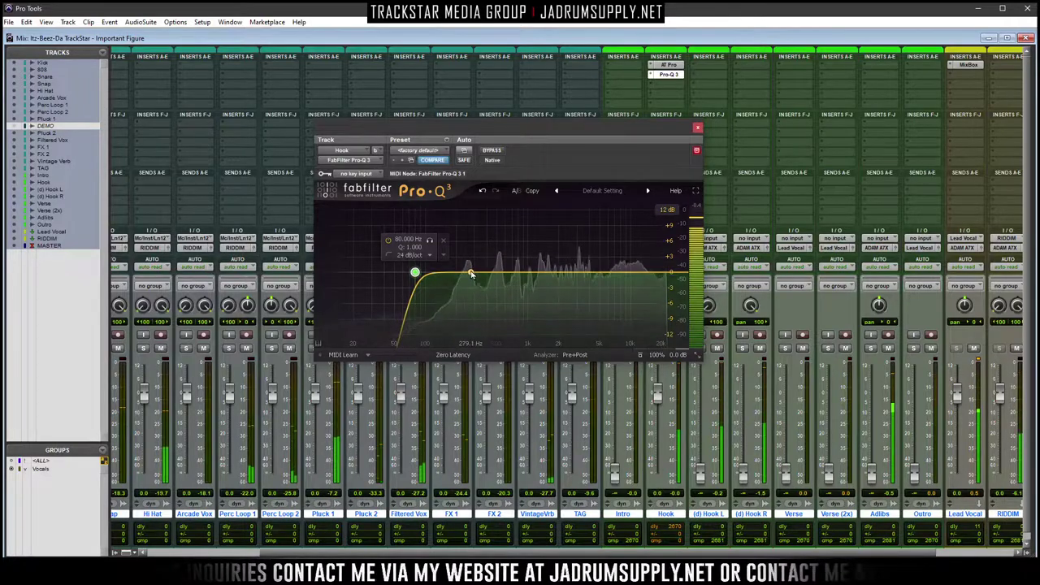
Reopen the Hook track's Auto-Tune Pro, lower Flex-Tune to about 8 and set Retune Speed to 5
{"action": "left_click", "coordinate": [668, 64]}
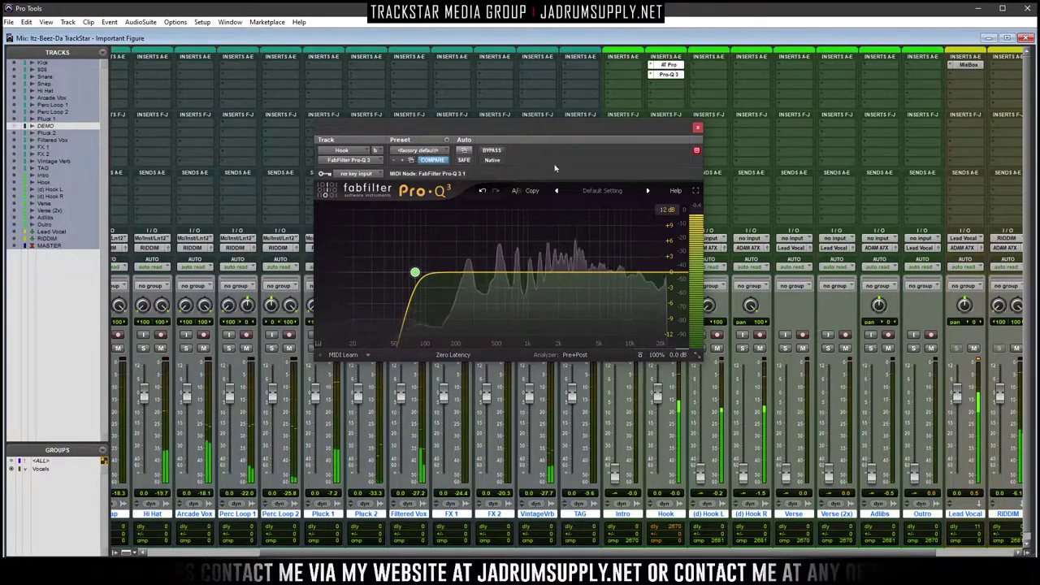
{"action": "left_click_drag", "start_coordinate": [107, 254], "coordinate": [112, 273]}
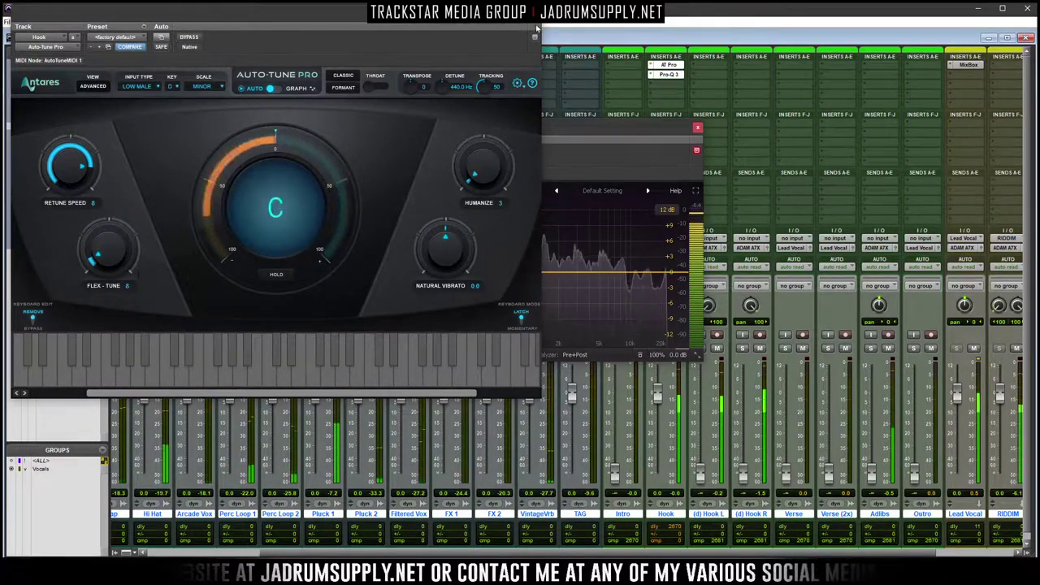
{"action": "left_click_drag", "start_coordinate": [74, 163], "coordinate": [91, 124]}
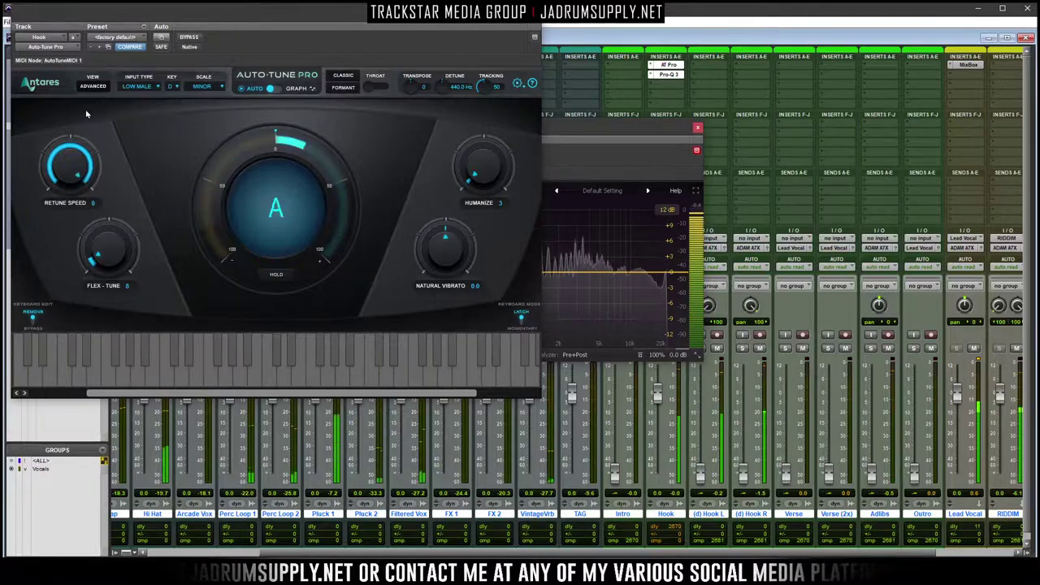
{"action": "left_click", "coordinate": [95, 203]}
{"action": "type", "text": "5"}
{"action": "key", "text": "Return"}
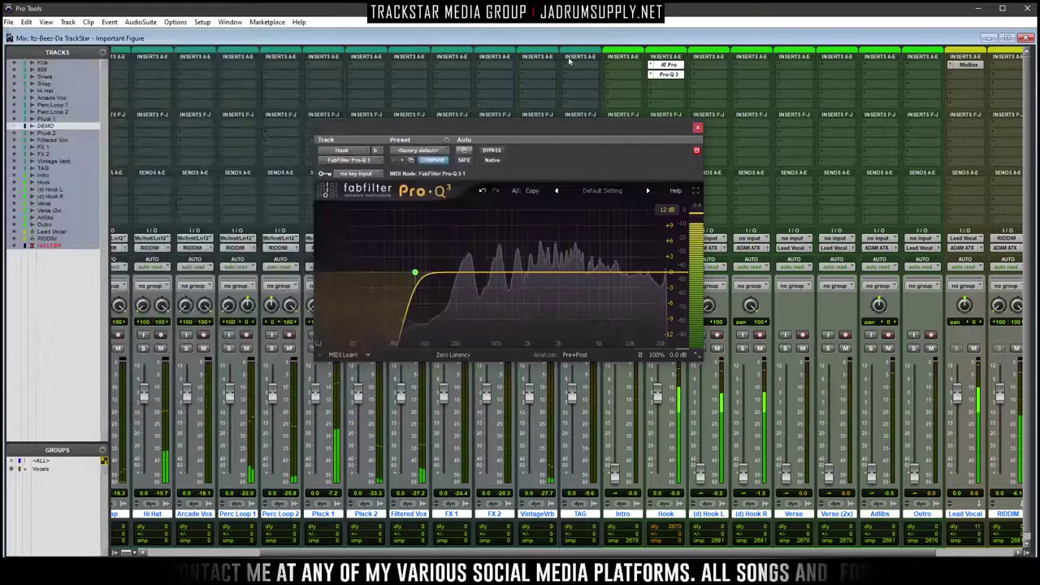
Add a wide bell cut of about 2.9 dB near 11350 Hz in Pro-Q 3, and look over the Lead Vocal's MixBox chain
{"action": "left_click", "coordinate": [583, 291]}
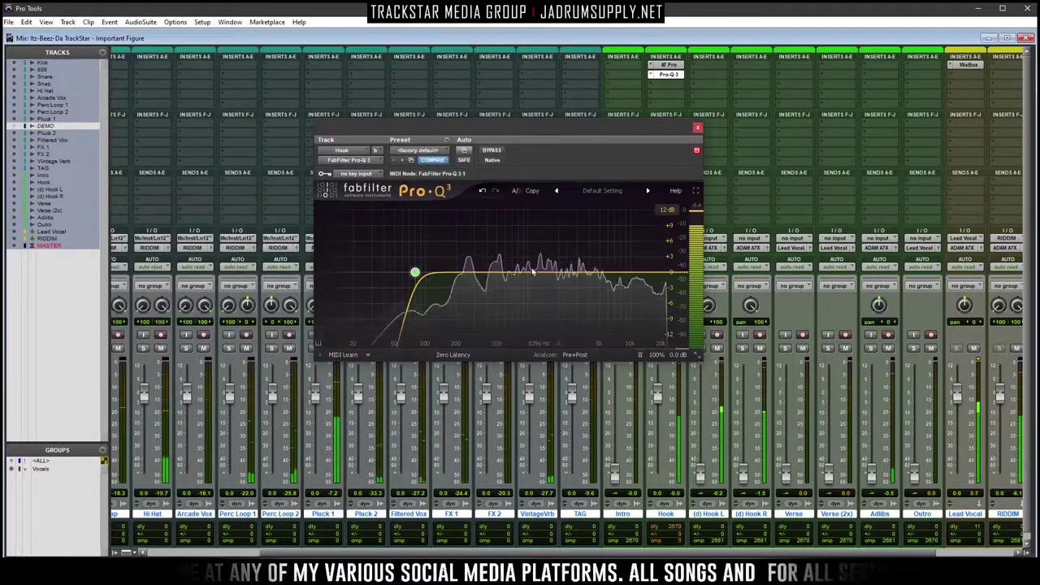
{"action": "left_click_drag", "start_coordinate": [661, 132], "coordinate": [568, 125]}
{"action": "mouse_move", "coordinate": [541, 260]}
{"action": "left_mouse_down"}
{"action": "mouse_move", "coordinate": [541, 201]}
{"action": "mouse_move", "coordinate": [543, 275]}
{"action": "left_mouse_up"}
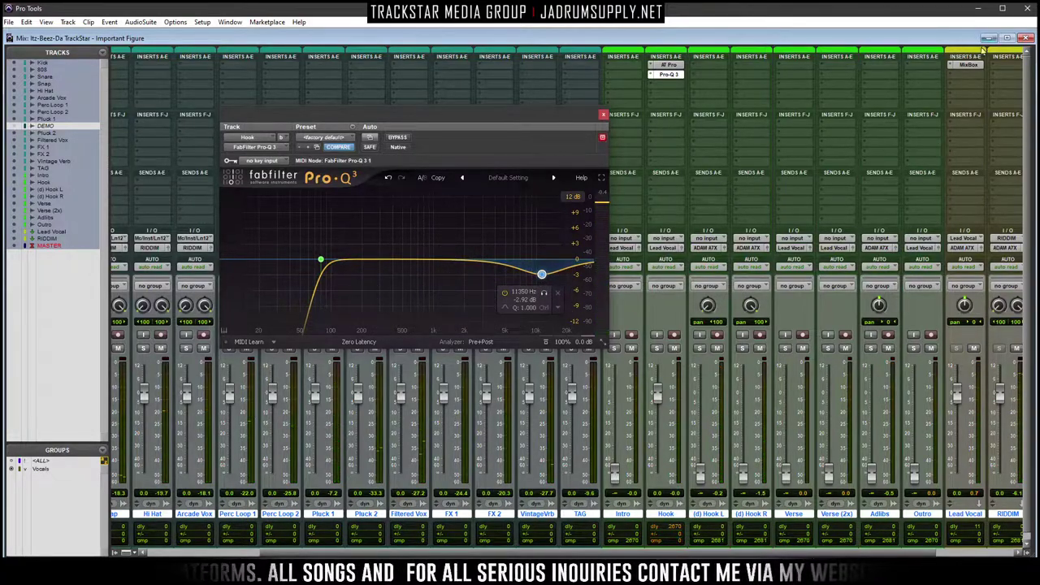
{"action": "left_click", "coordinate": [973, 65]}
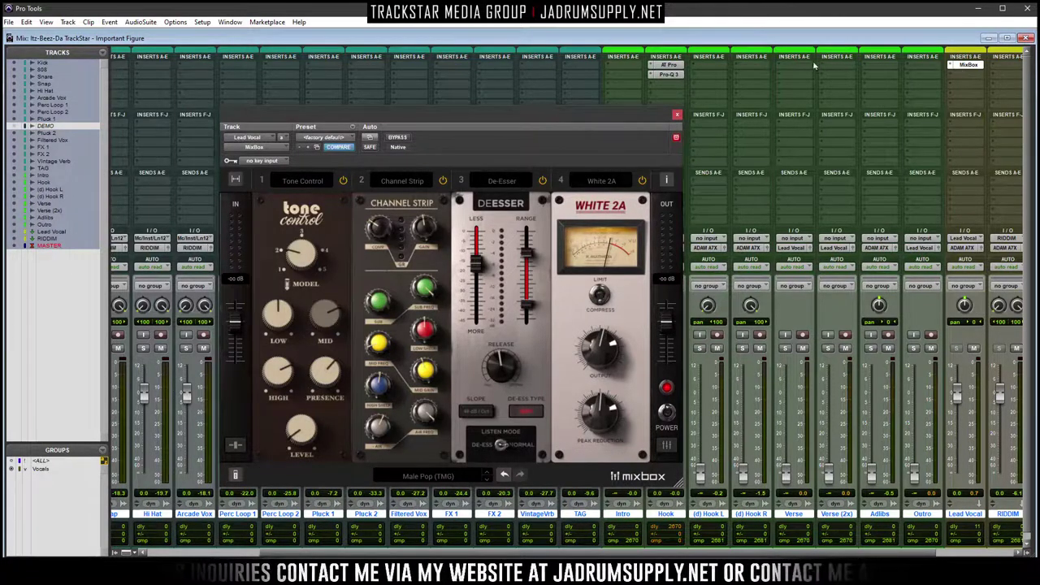
Show the Hook's Pro-Q 3 full screen and add narrow shallow cuts at two low-mid peaks and at about 1012 Hz
{"action": "left_click", "coordinate": [668, 75]}
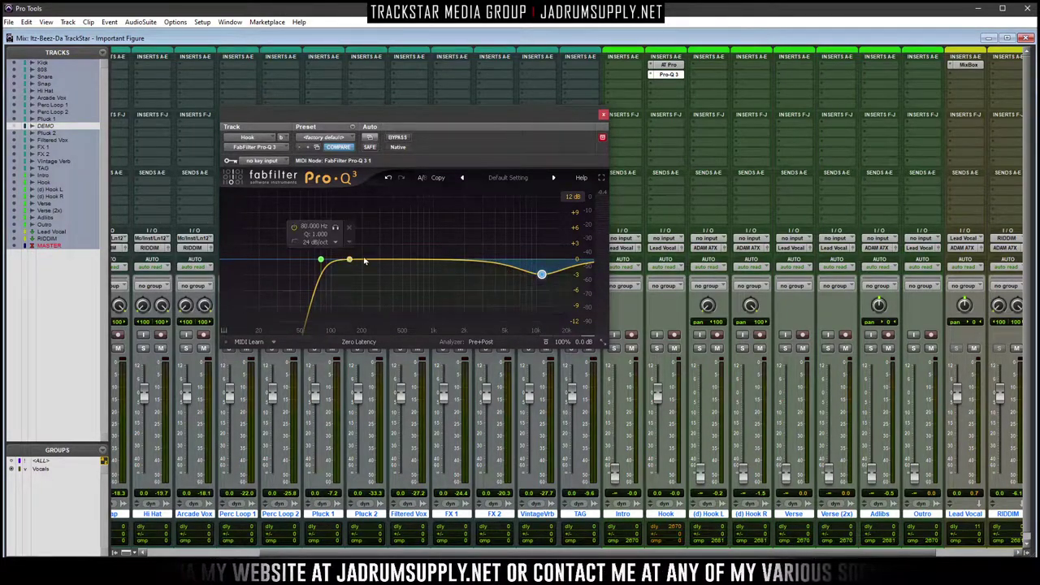
{"action": "left_click", "coordinate": [601, 178]}
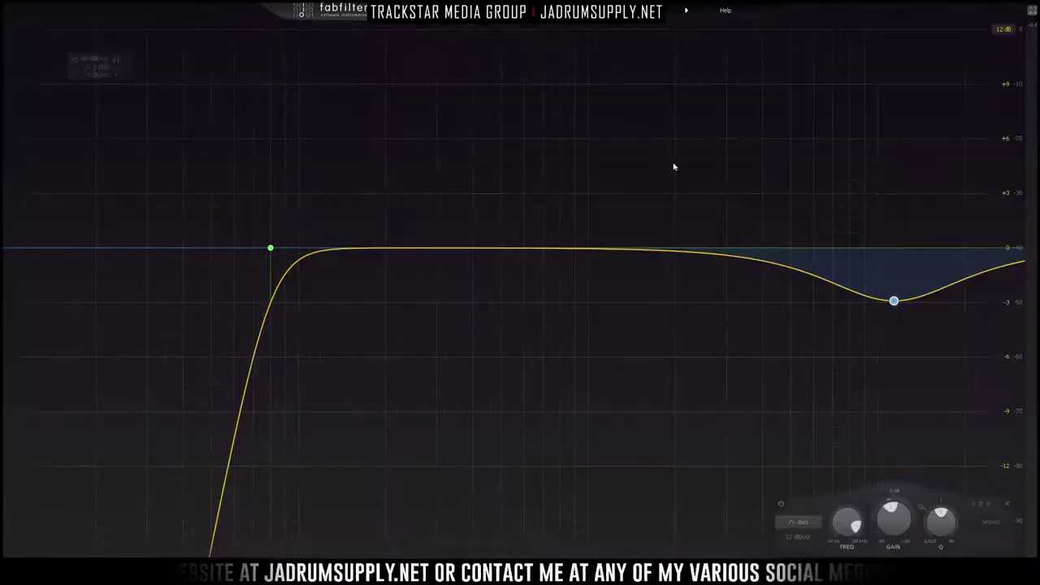
{"action": "left_click_drag", "start_coordinate": [387, 248], "coordinate": [398, 154]}
{"action": "scroll", "coordinate": [398, 156], "scroll_direction": "up", "scroll_amount": 10}
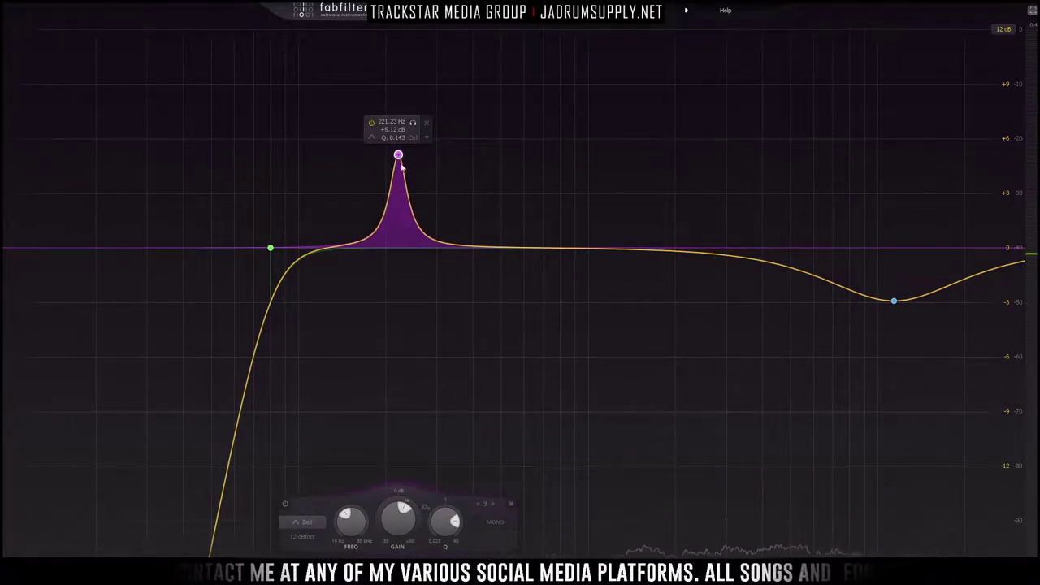
{"action": "left_click_drag", "start_coordinate": [399, 156], "coordinate": [420, 259]}
{"action": "left_click_drag", "start_coordinate": [529, 249], "coordinate": [503, 269]}
{"action": "left_click", "coordinate": [585, 231]}
{"action": "left_click_drag", "start_coordinate": [585, 231], "coordinate": [591, 260]}
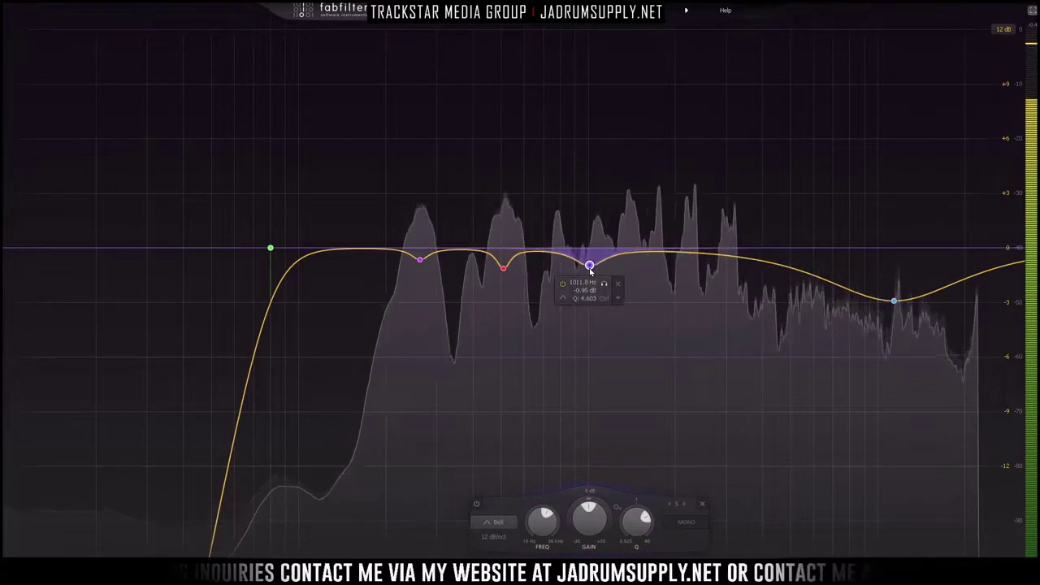
Add a cut of about 0.9 dB near 3180 Hz, make that band dynamic and leave the full-screen view
{"action": "left_click_drag", "start_coordinate": [688, 253], "coordinate": [734, 265]}
{"action": "right_click", "coordinate": [733, 266]}
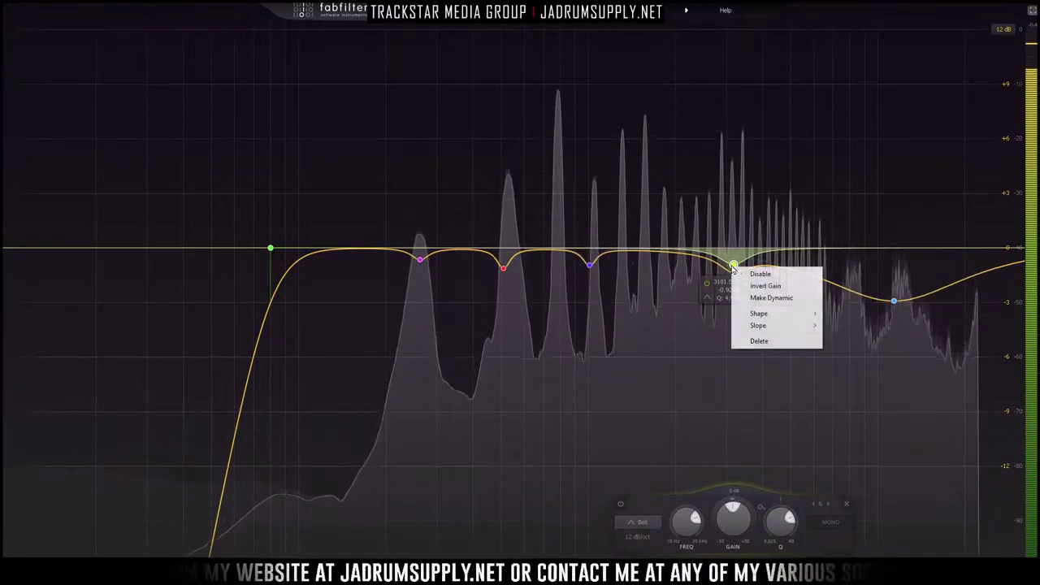
{"action": "left_click", "coordinate": [741, 294]}
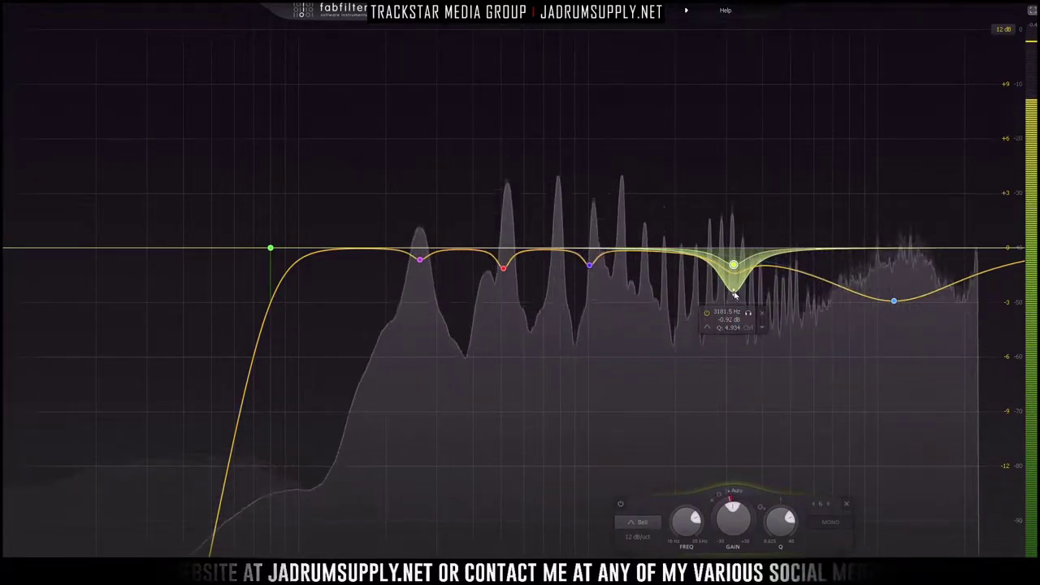
{"action": "left_click", "coordinate": [1032, 11]}
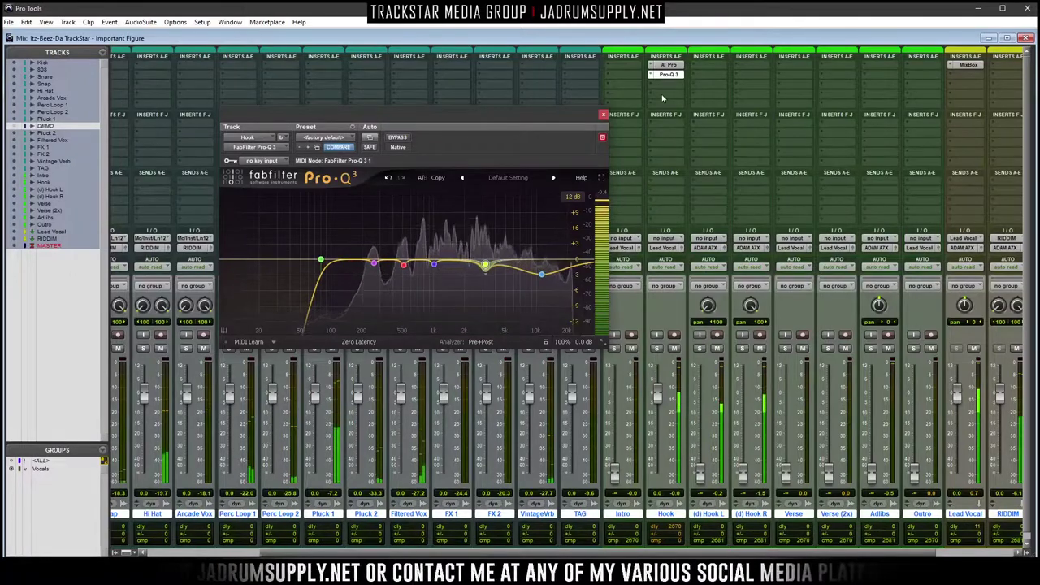
Insert the Waves DeEsser in the Hook track's fourth slot, with a threshold of about -30 and a frequency of about 4237 Hz
{"action": "left_click", "coordinate": [668, 83]}
{"action": "mouse_move", "coordinate": [697, 111]}
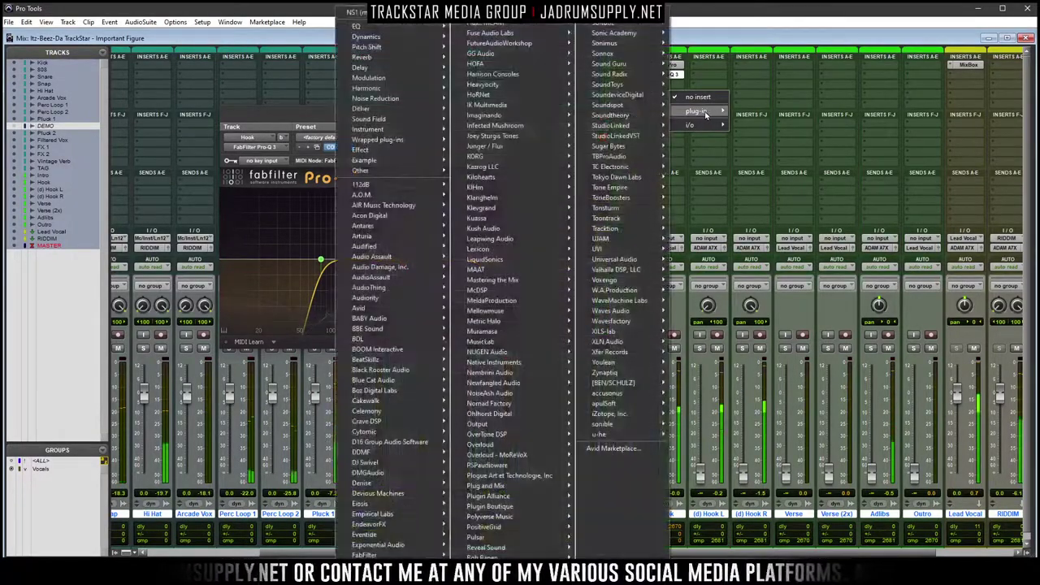
{"action": "mouse_move", "coordinate": [611, 310]}
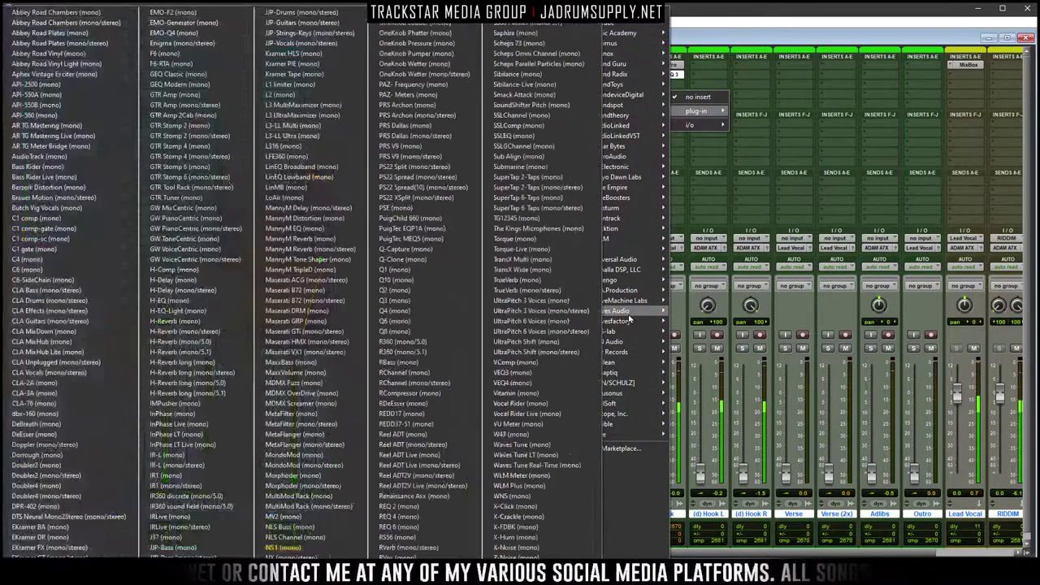
{"action": "left_click", "coordinate": [33, 434]}
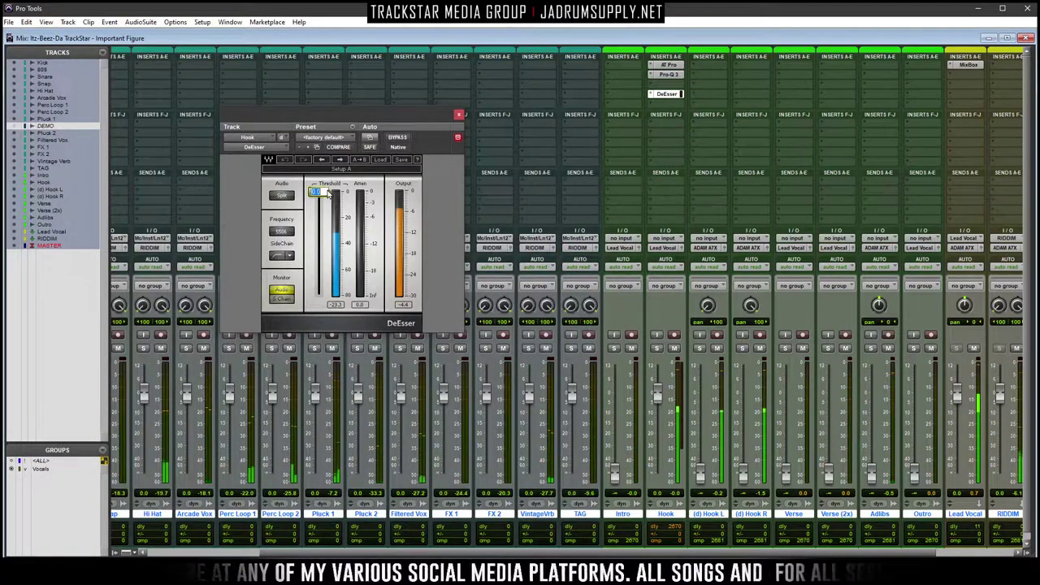
{"action": "key", "text": "Return"}
{"action": "left_click", "coordinate": [279, 232]}
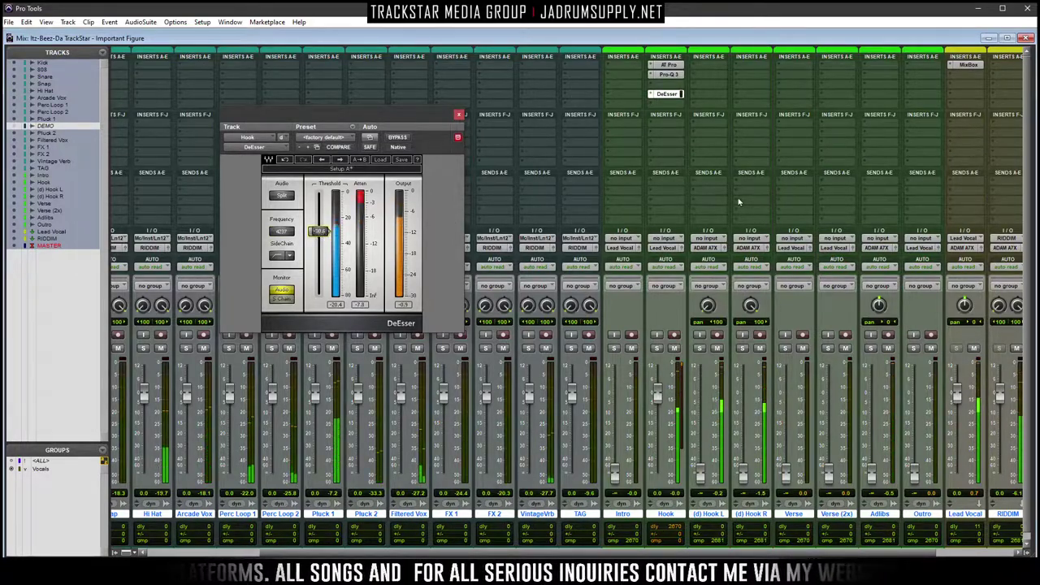
{"action": "left_click", "coordinate": [665, 104]}
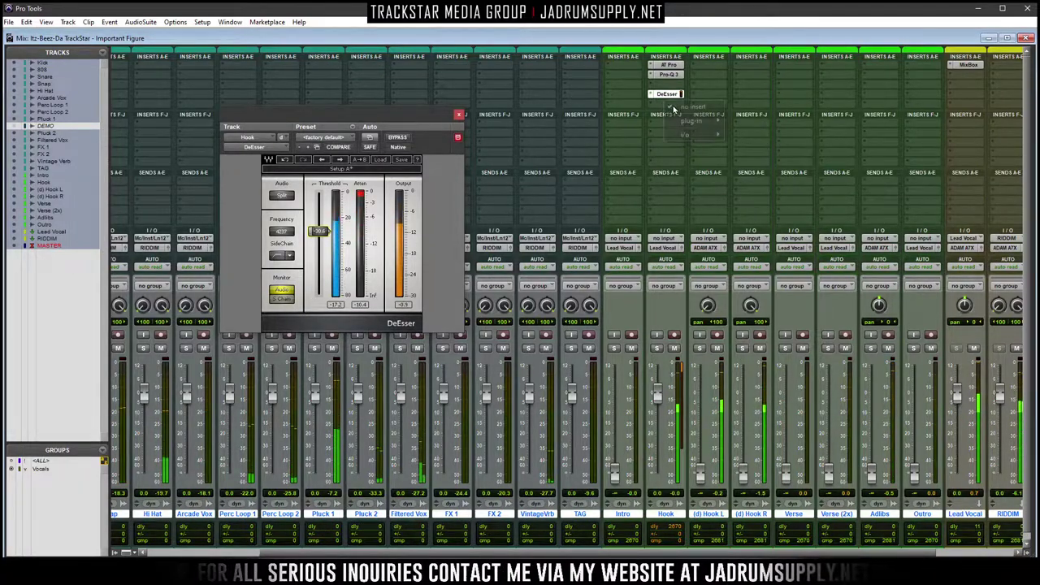
{"action": "mouse_move", "coordinate": [706, 125]}
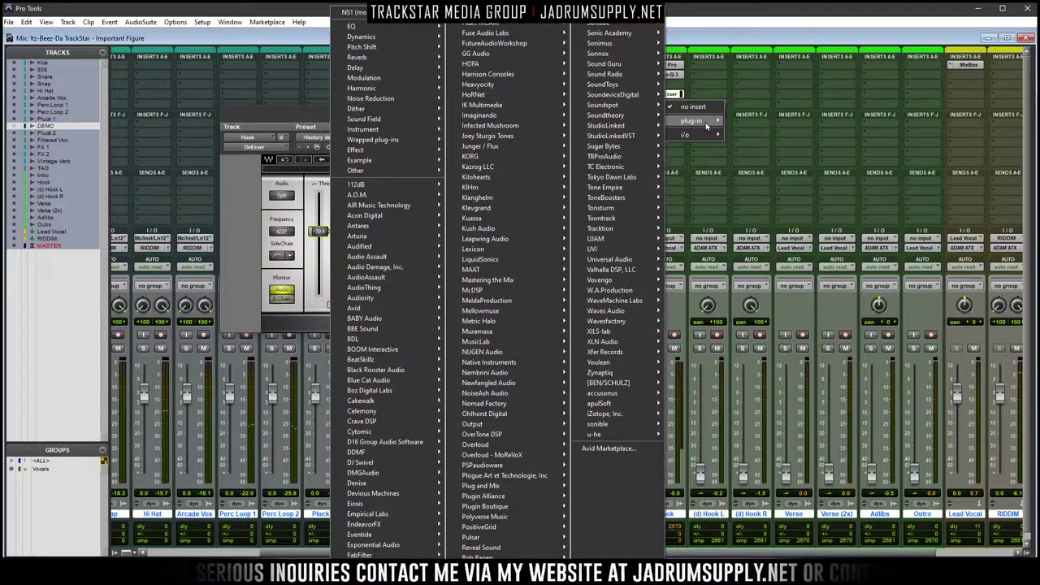
{"action": "left_click", "coordinate": [974, 69]}
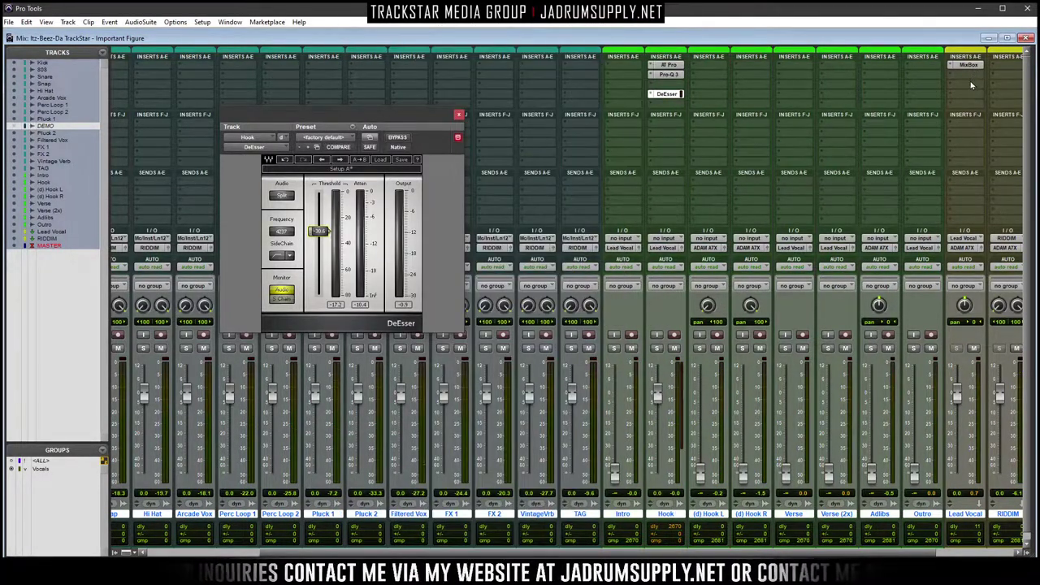
Move MixBox to the Lead Vocal's second insert slot and insert Black Rooster Audio's mono VEQ-1P in the first slot
{"action": "left_click", "coordinate": [958, 73]}
{"action": "mouse_move", "coordinate": [987, 82]}
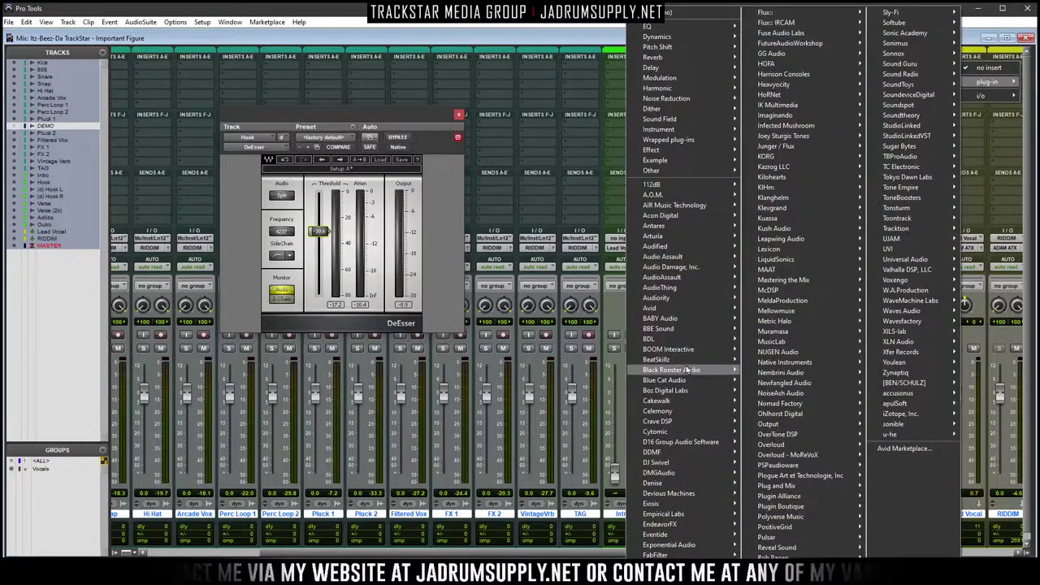
{"action": "mouse_move", "coordinate": [691, 369]}
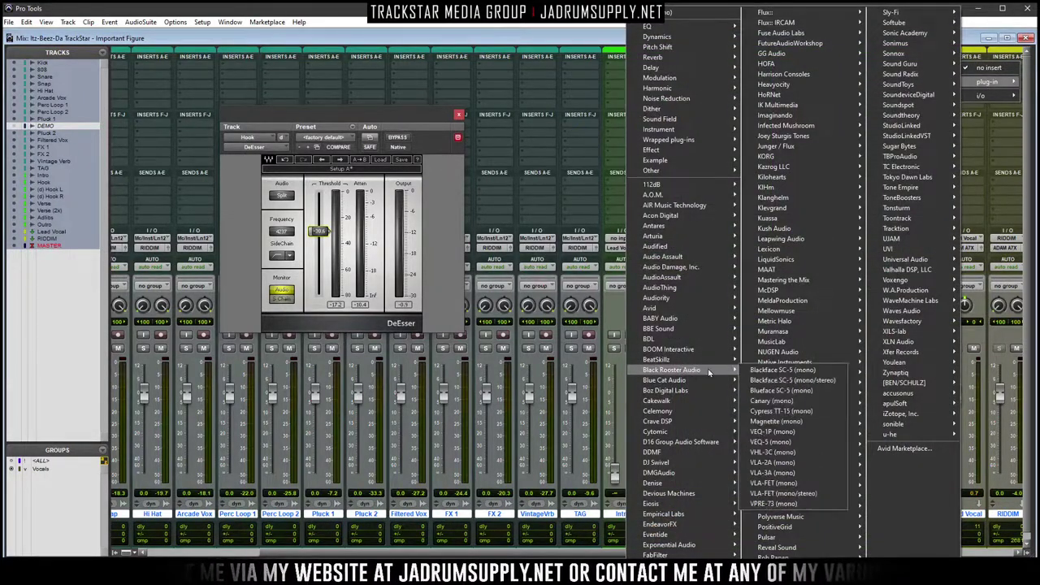
{"action": "left_click", "coordinate": [782, 442]}
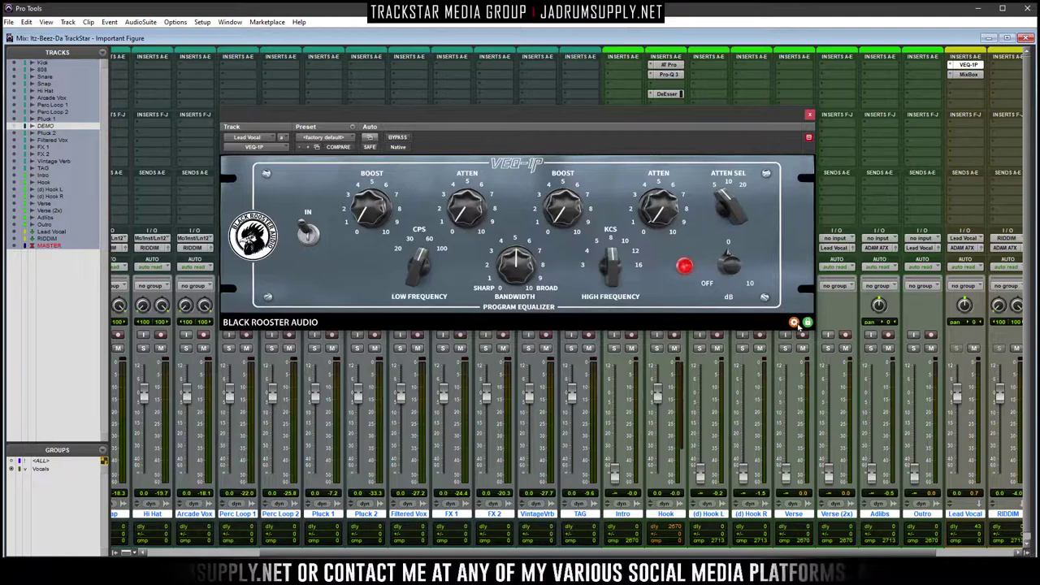
Look for factory presets in VEQ-1P's own settings options and in the plug-in window's preset list and preset commands
{"action": "left_click", "coordinate": [795, 324]}
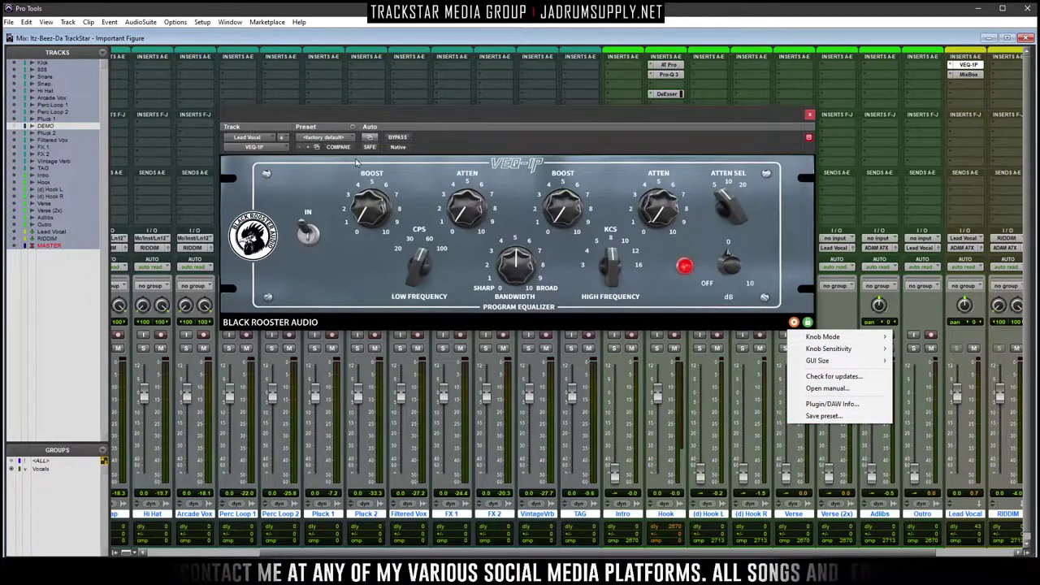
{"action": "left_click", "coordinate": [327, 139]}
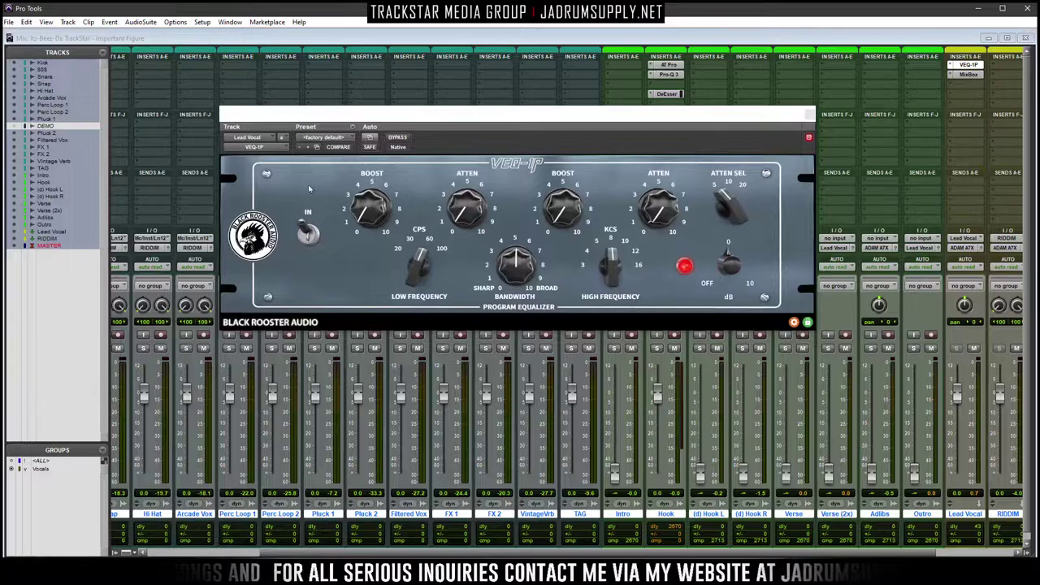
{"action": "left_click", "coordinate": [793, 323]}
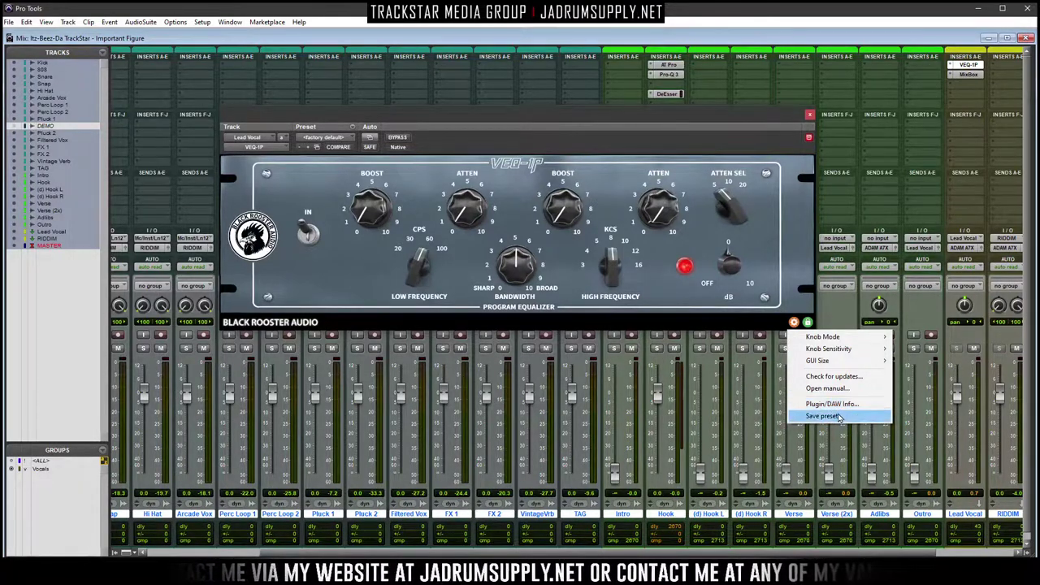
{"action": "mouse_move", "coordinate": [861, 367]}
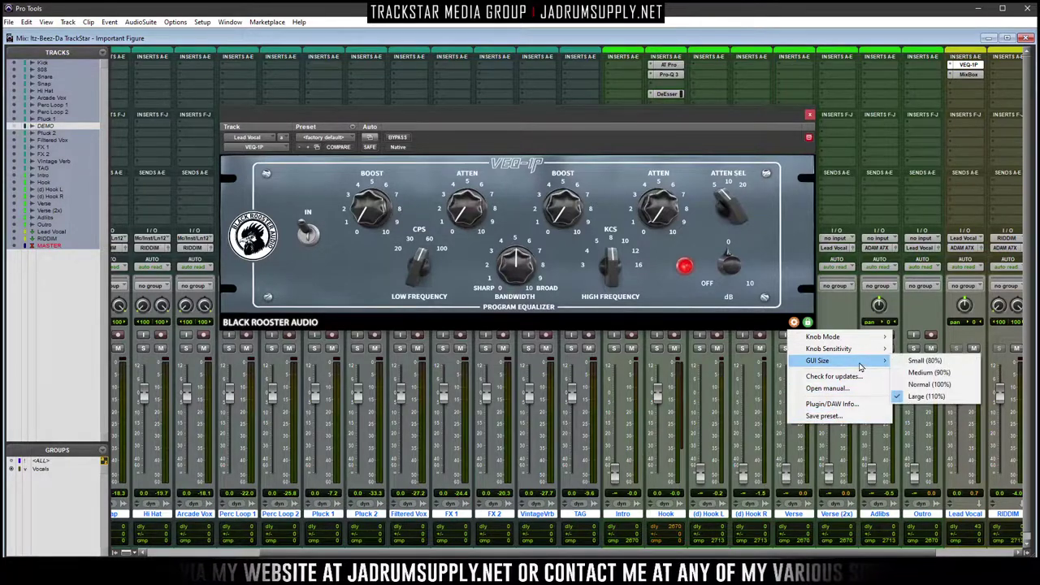
{"action": "left_click", "coordinate": [685, 297]}
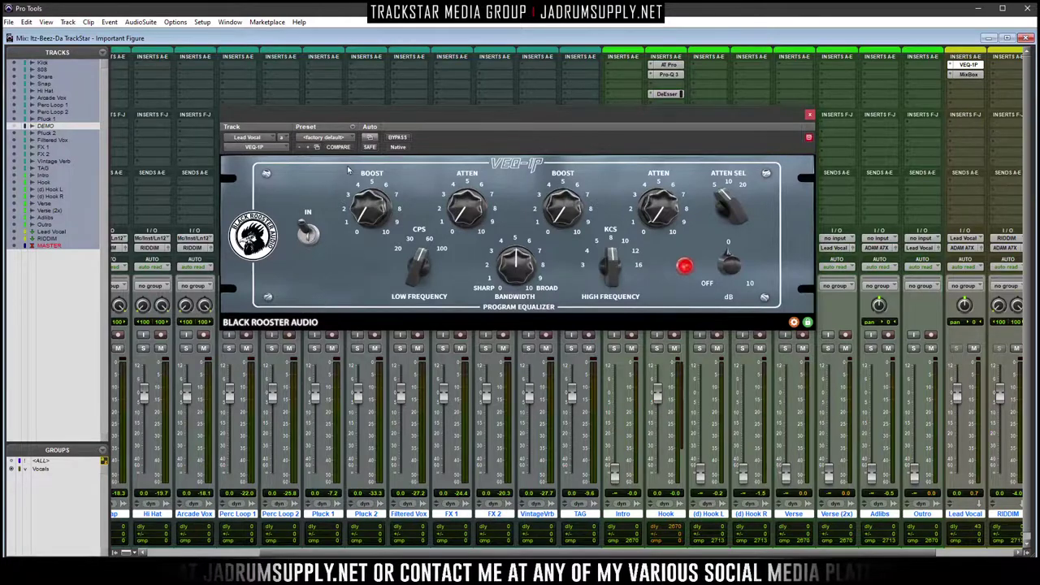
{"action": "left_click", "coordinate": [352, 127]}
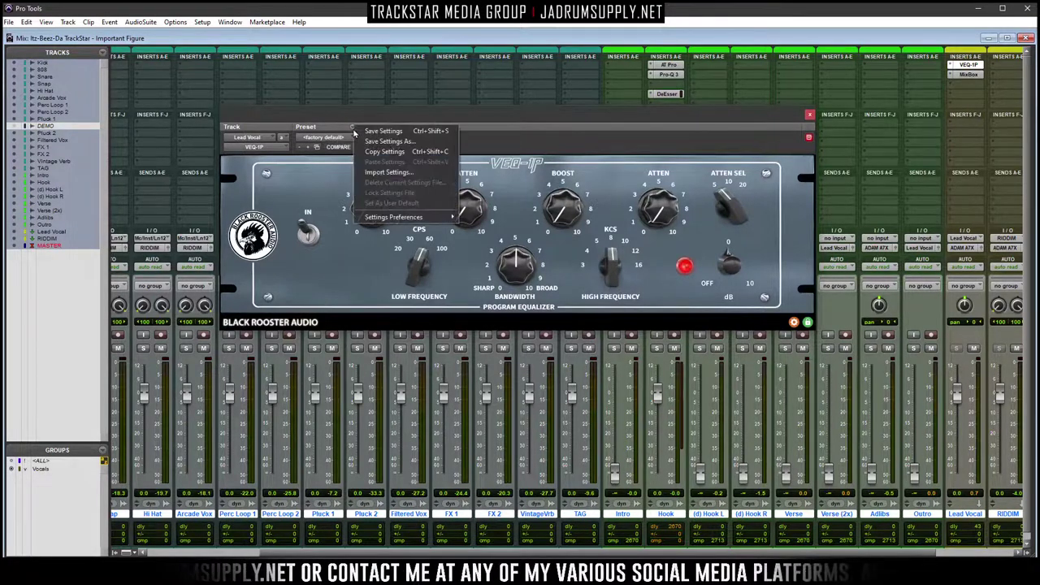
{"action": "left_click", "coordinate": [646, 160]}
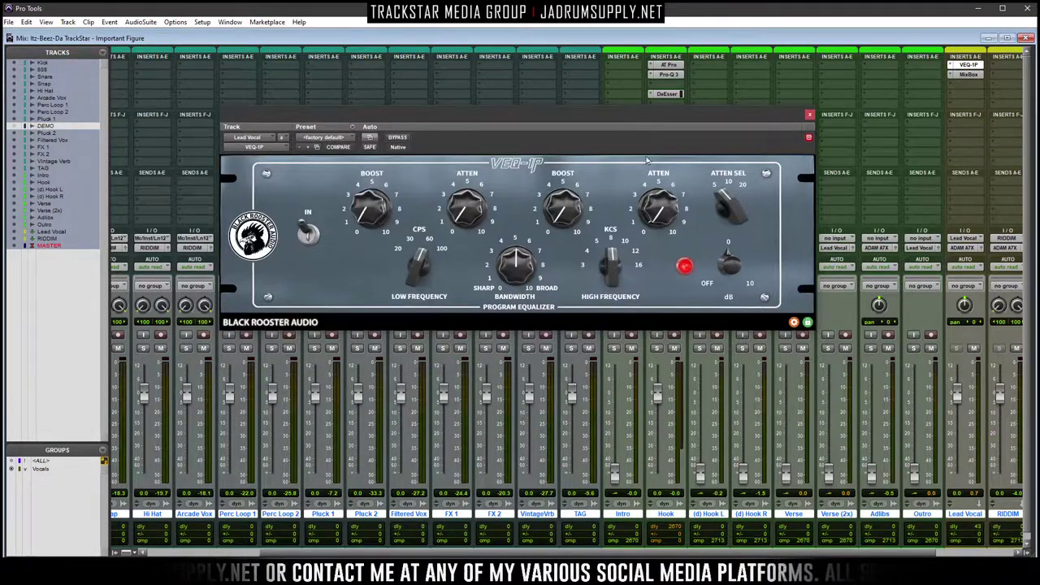
Check VEQ-1P's Plugin/DAW Info, its about page and its licensing window, closing each one again
{"action": "left_click", "coordinate": [794, 322]}
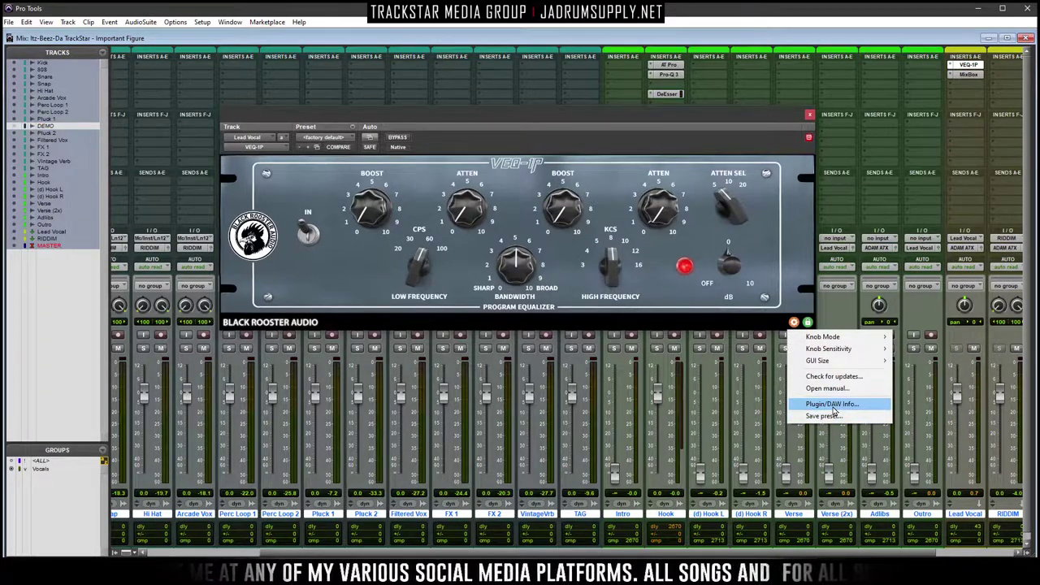
{"action": "left_click", "coordinate": [833, 407]}
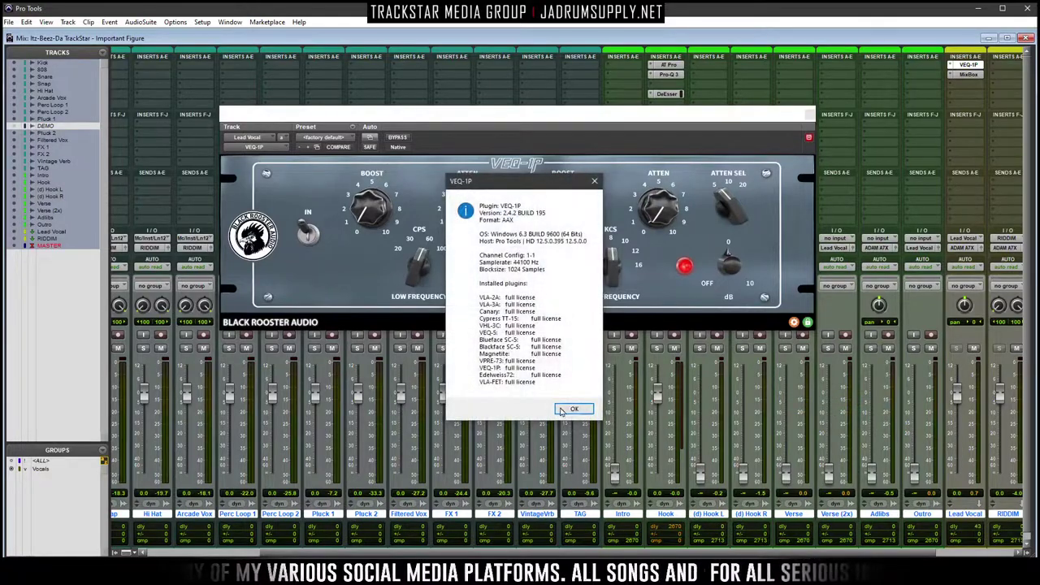
{"action": "left_click", "coordinate": [573, 411]}
{"action": "left_click", "coordinate": [252, 242]}
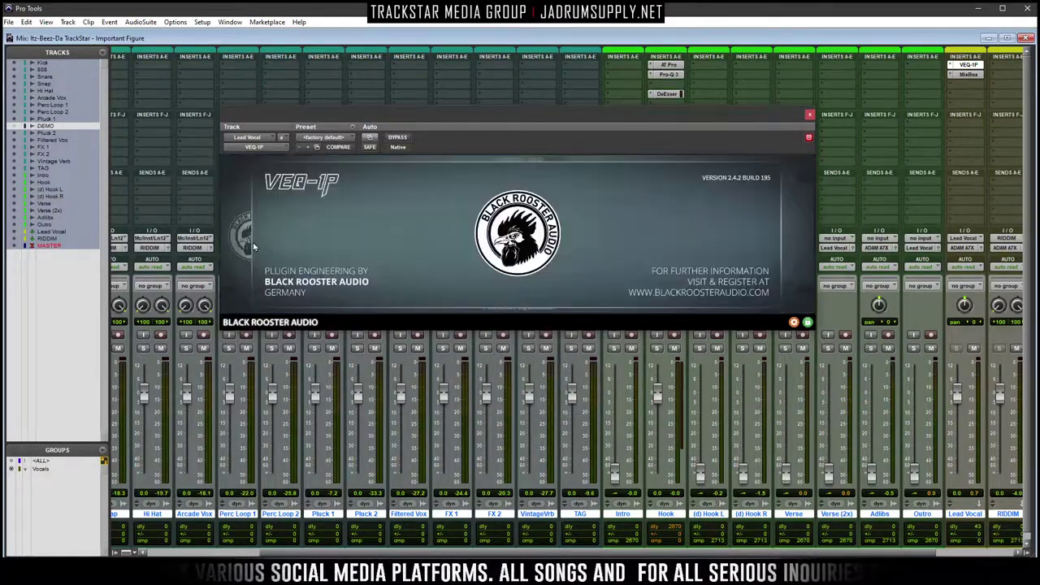
{"action": "left_click", "coordinate": [298, 286]}
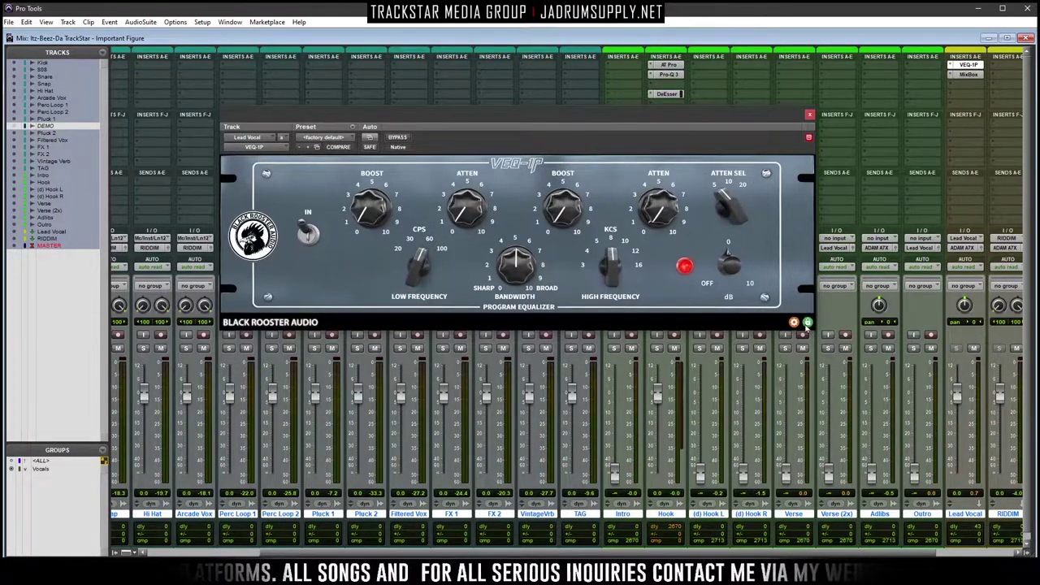
{"action": "left_click", "coordinate": [807, 323]}
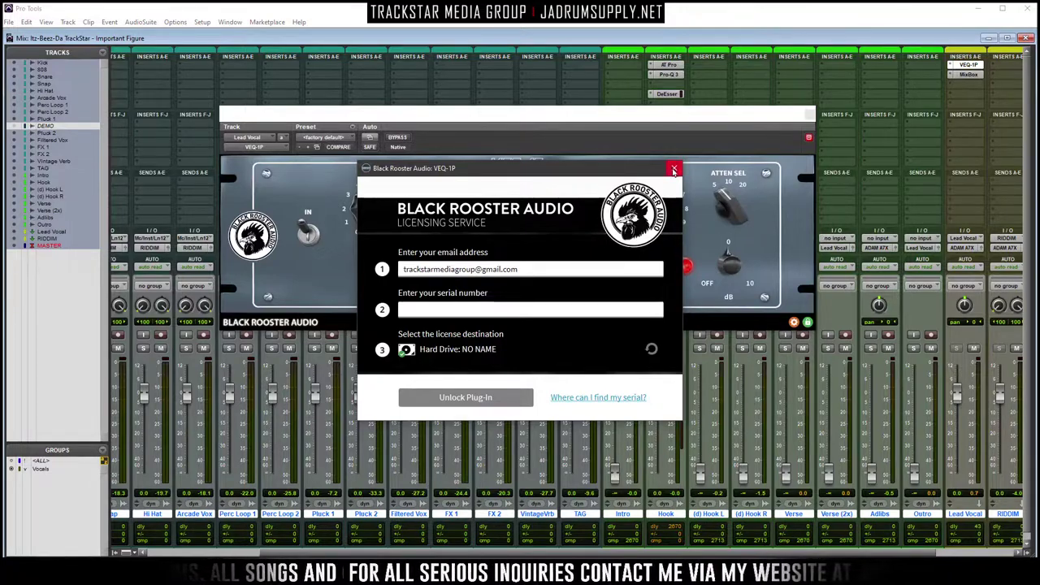
{"action": "left_click", "coordinate": [674, 170]}
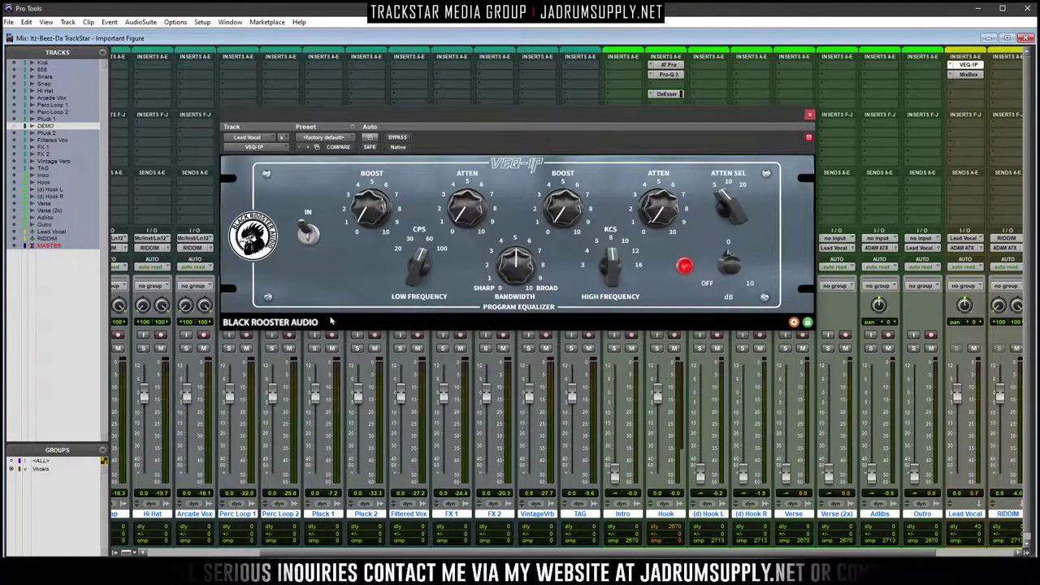
Open the VEQ-1P manual and go to the Controls & User Interface section on page 3
{"action": "left_click", "coordinate": [794, 322]}
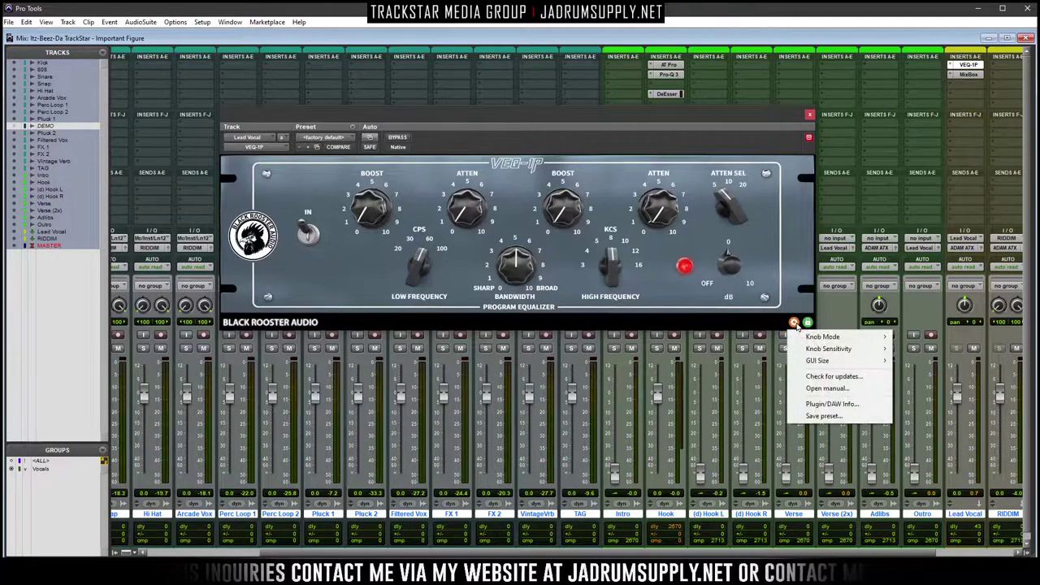
{"action": "mouse_move", "coordinate": [868, 361]}
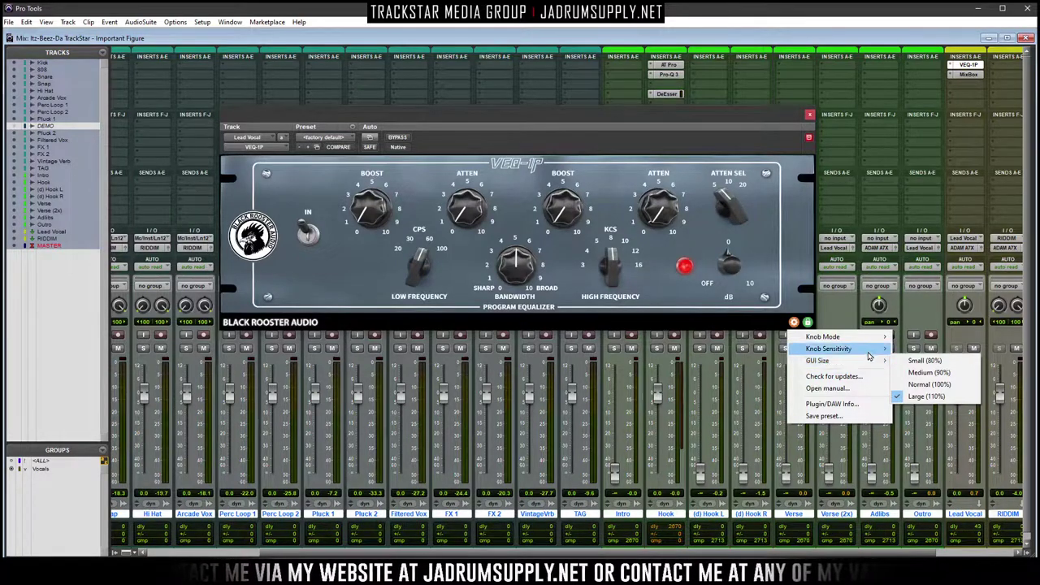
{"action": "mouse_move", "coordinate": [874, 342]}
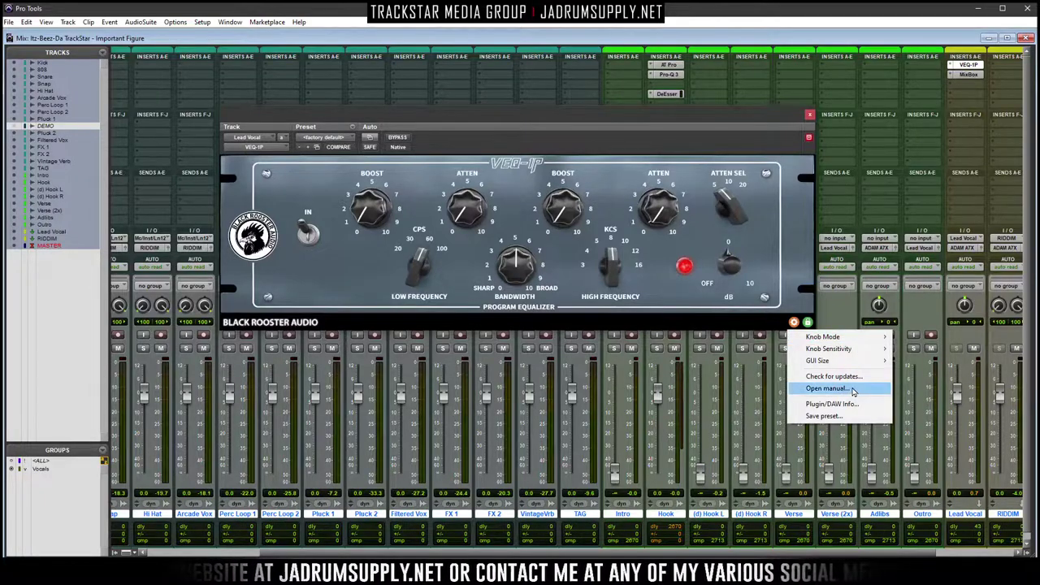
{"action": "left_click", "coordinate": [852, 391]}
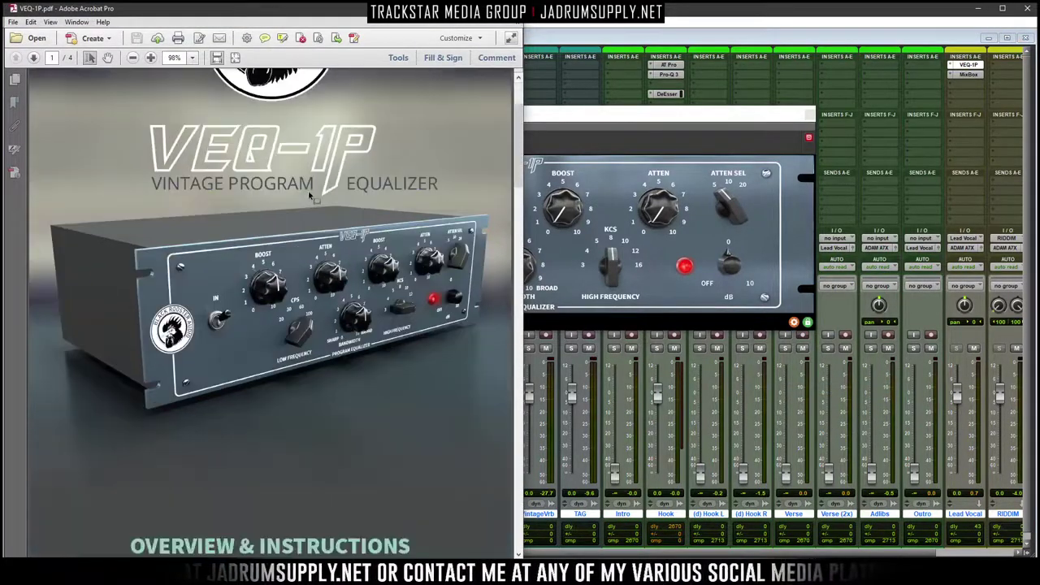
{"action": "scroll", "coordinate": [309, 195], "scroll_direction": "down", "scroll_amount": 20}
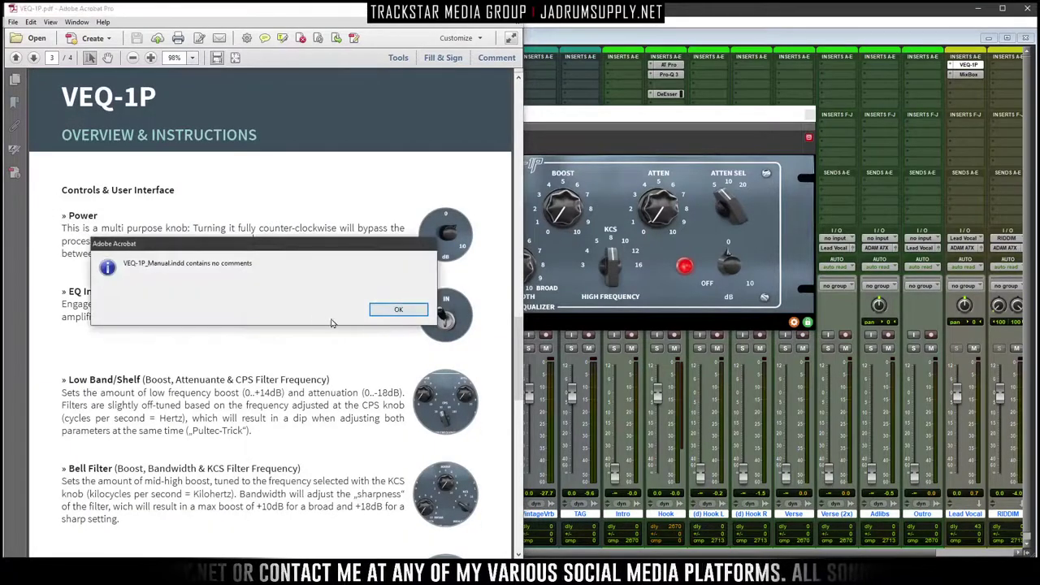
Dismiss the comments message and search the VEQ-1P manual for "preset"
{"action": "left_click", "coordinate": [398, 309]}
{"action": "key", "text": "ctrl+f"}
{"action": "type", "text": "preset"}
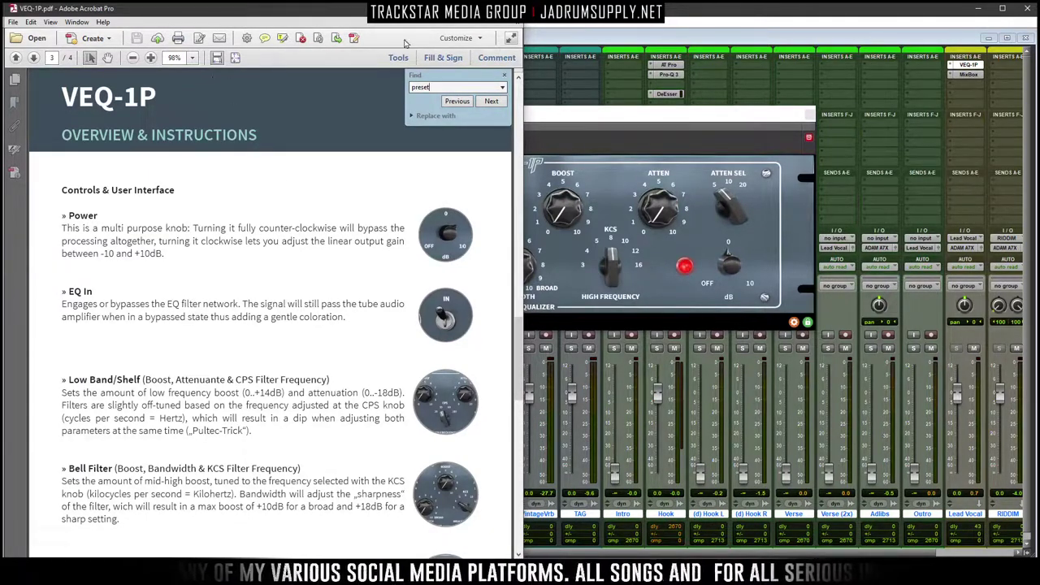
{"action": "left_click", "coordinate": [490, 104]}
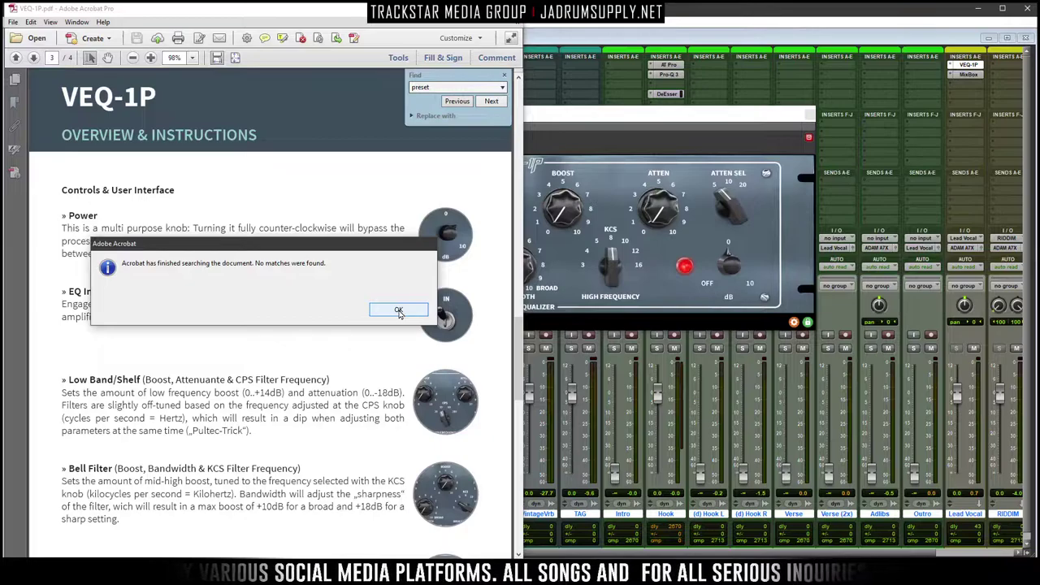
{"action": "left_click", "coordinate": [398, 311]}
Read through the manual's preferences, keyboard shortcut, control description and overview pages for any information about presets
{"action": "scroll", "coordinate": [269, 284], "scroll_direction": "down", "scroll_amount": 15}
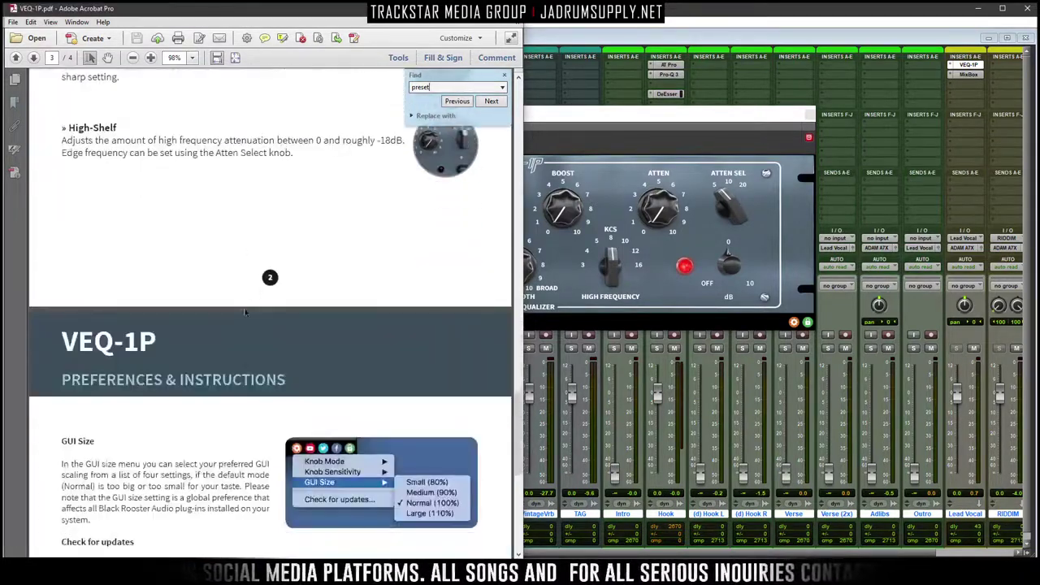
{"action": "scroll", "coordinate": [258, 306], "scroll_direction": "down", "scroll_amount": 5}
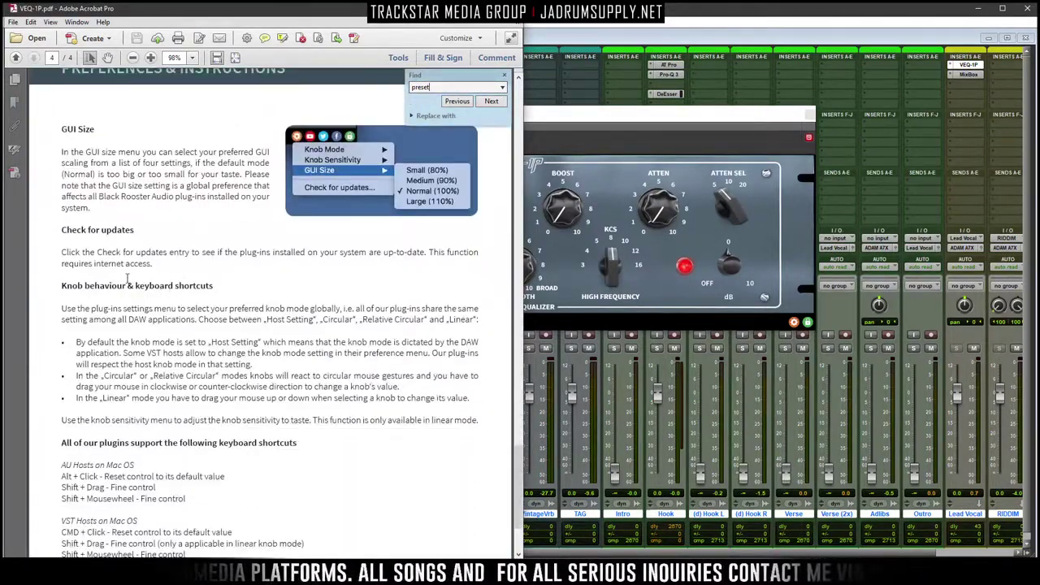
{"action": "scroll", "coordinate": [127, 277], "scroll_direction": "down", "scroll_amount": 3}
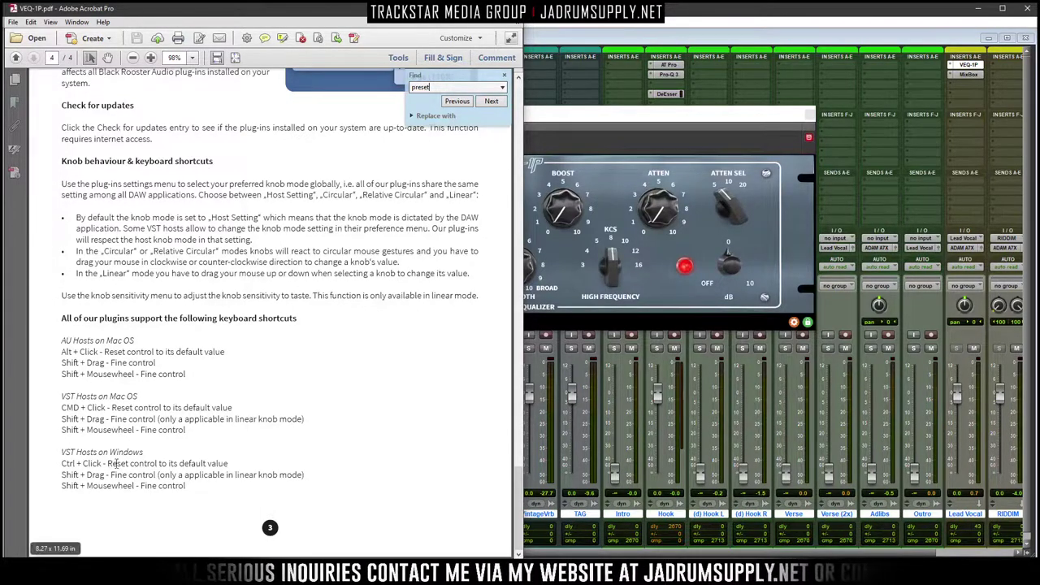
{"action": "scroll", "coordinate": [121, 416], "scroll_direction": "up", "scroll_amount": 1}
{"action": "scroll", "coordinate": [120, 416], "scroll_direction": "up", "scroll_amount": 1}
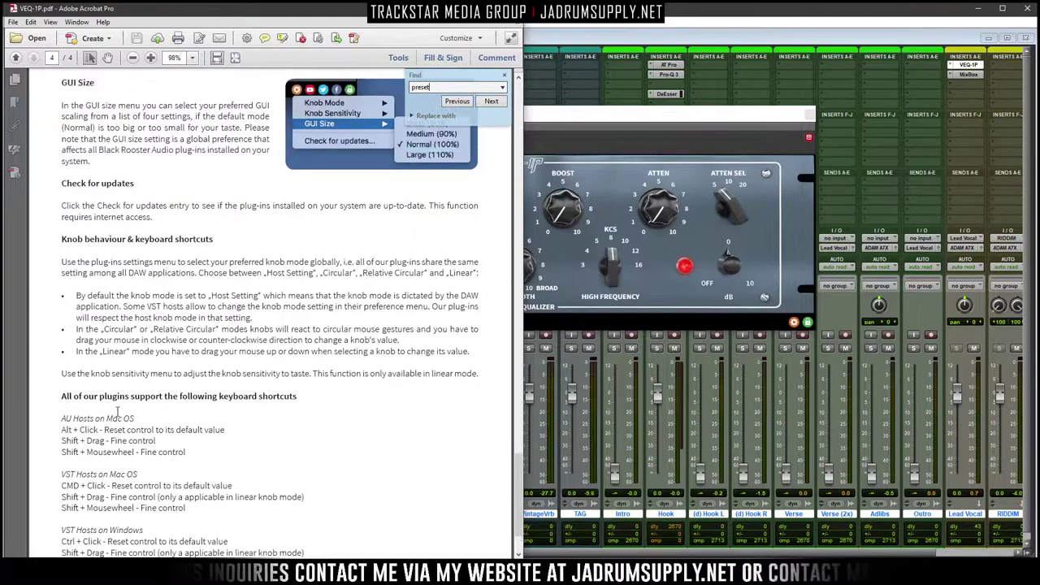
{"action": "scroll", "coordinate": [118, 411], "scroll_direction": "up", "scroll_amount": 1}
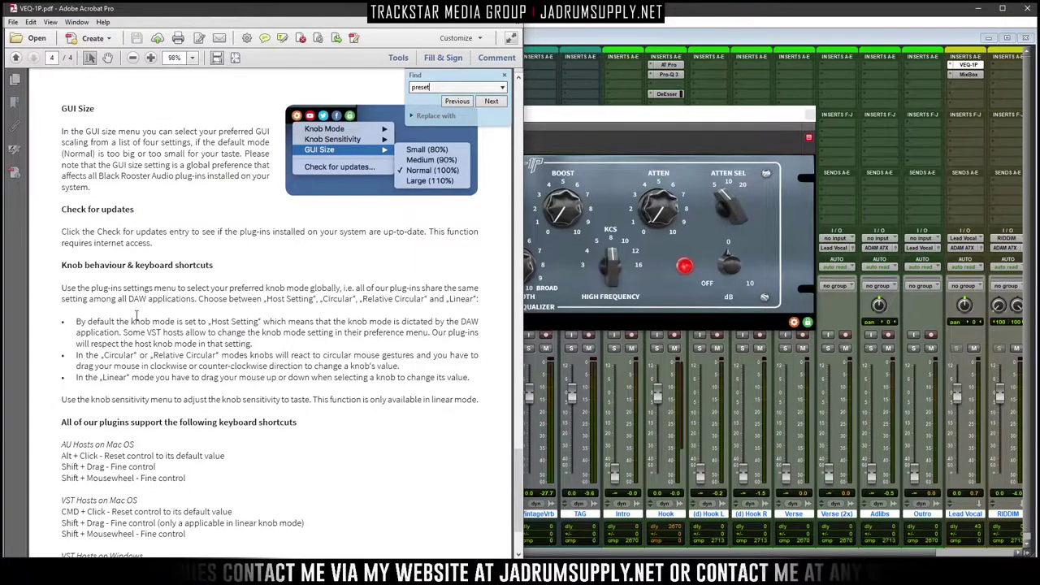
{"action": "scroll", "coordinate": [157, 186], "scroll_direction": "up", "scroll_amount": 2}
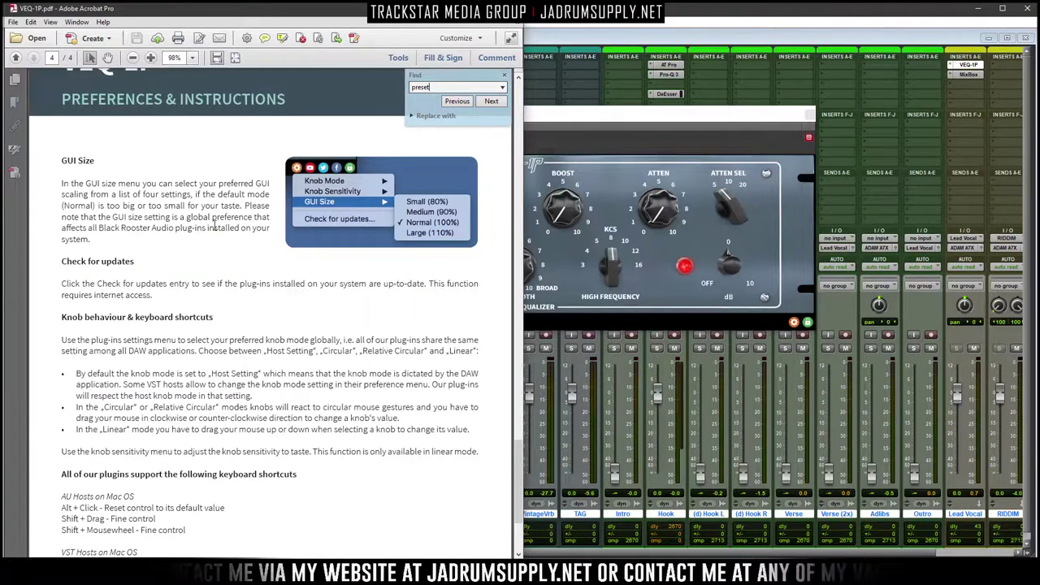
{"action": "scroll", "coordinate": [213, 228], "scroll_direction": "up", "scroll_amount": 4}
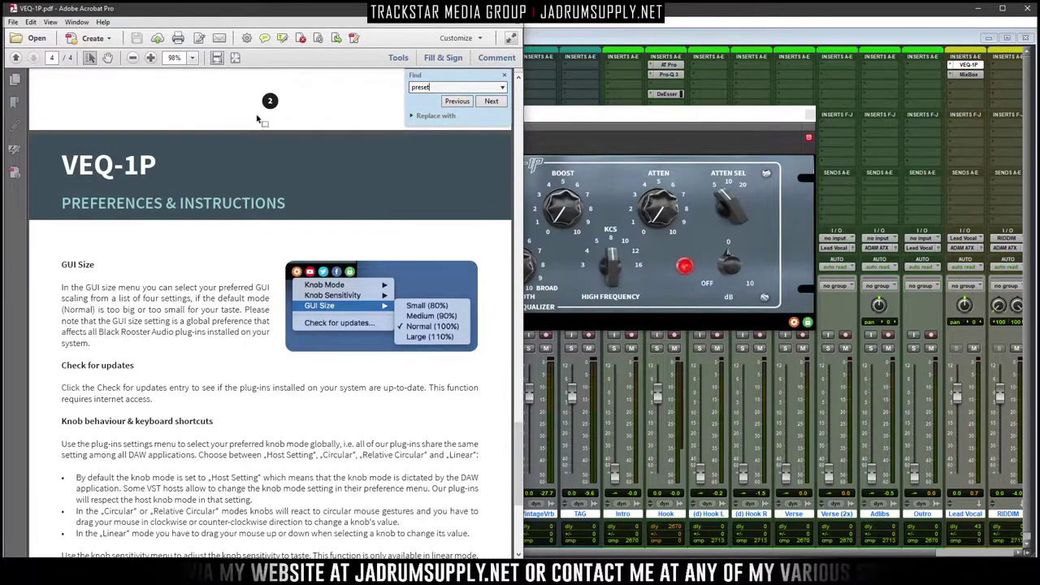
{"action": "scroll", "coordinate": [168, 357], "scroll_direction": "up", "scroll_amount": 13}
{"action": "scroll", "coordinate": [164, 355], "scroll_direction": "up", "scroll_amount": 20}
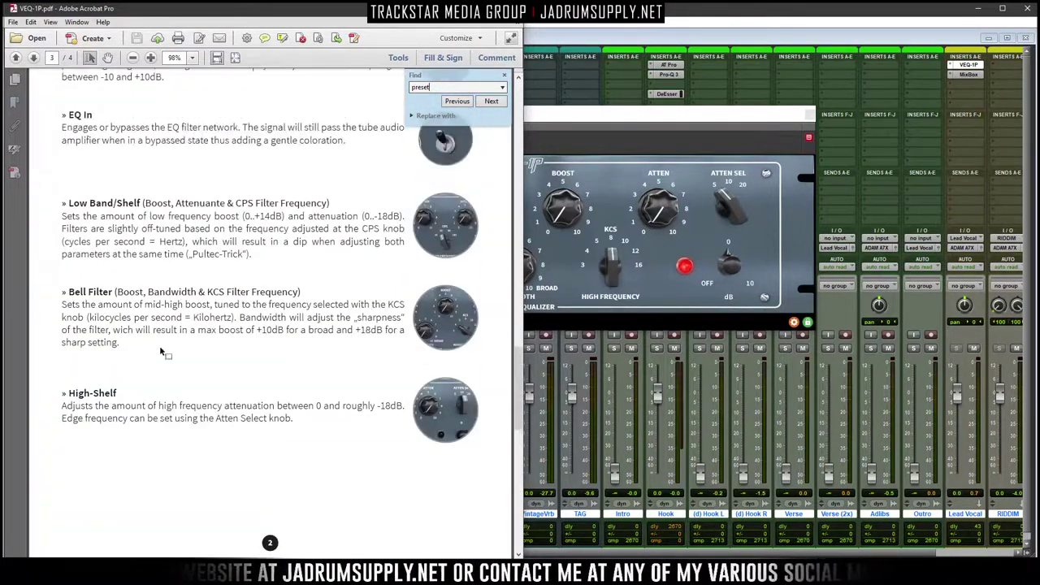
{"action": "scroll", "coordinate": [214, 307], "scroll_direction": "up", "scroll_amount": 12}
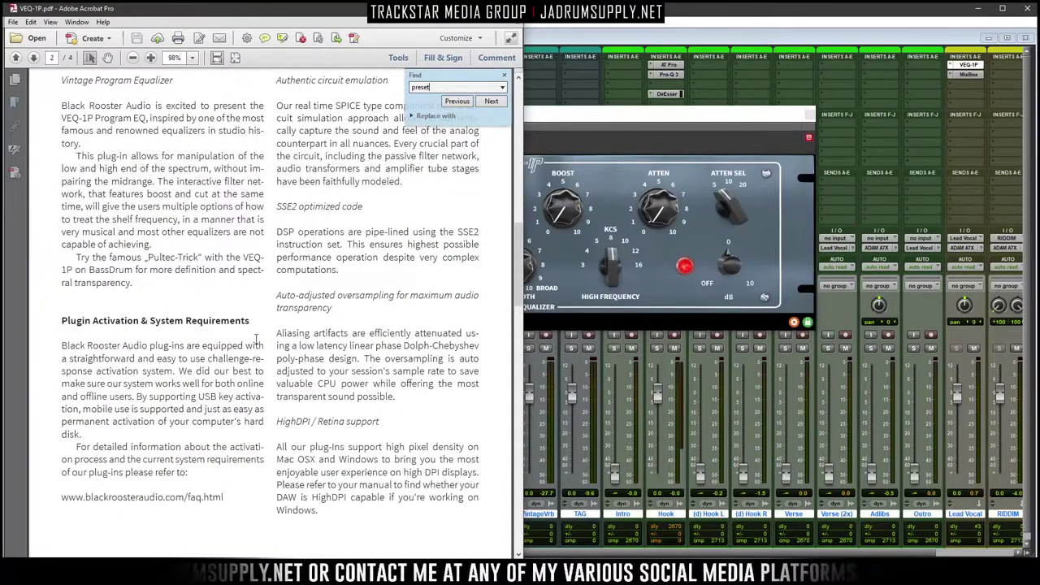
Leave the VEQ-1P manual and switch back to the Pro Tools session
{"action": "scroll", "coordinate": [257, 340], "scroll_direction": "up", "scroll_amount": 11}
{"action": "key", "text": "alt+Tab"}
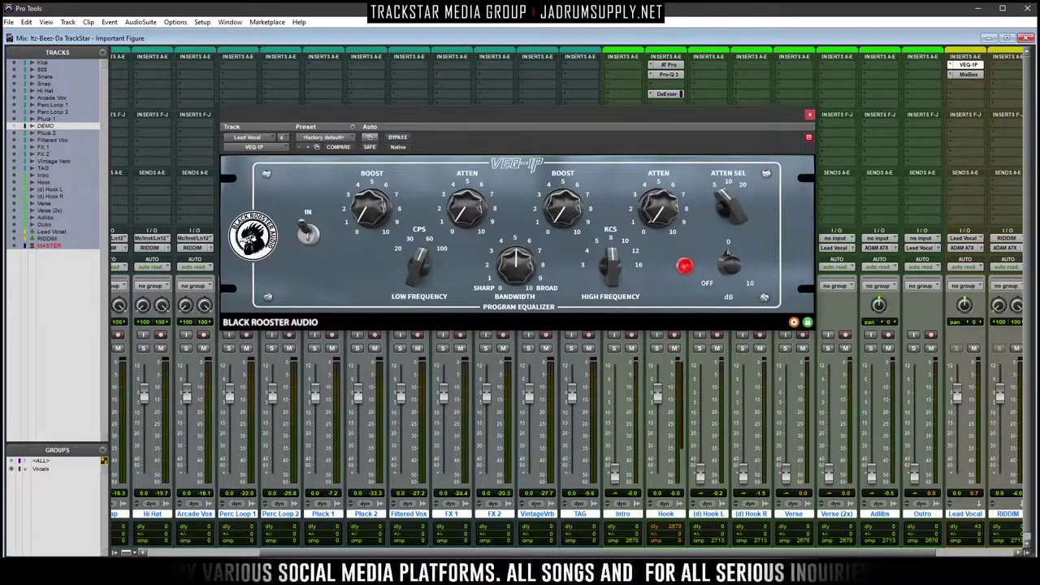
{"action": "key", "text": "alt+Tab"}
{"action": "left_click", "coordinate": [798, 56]}
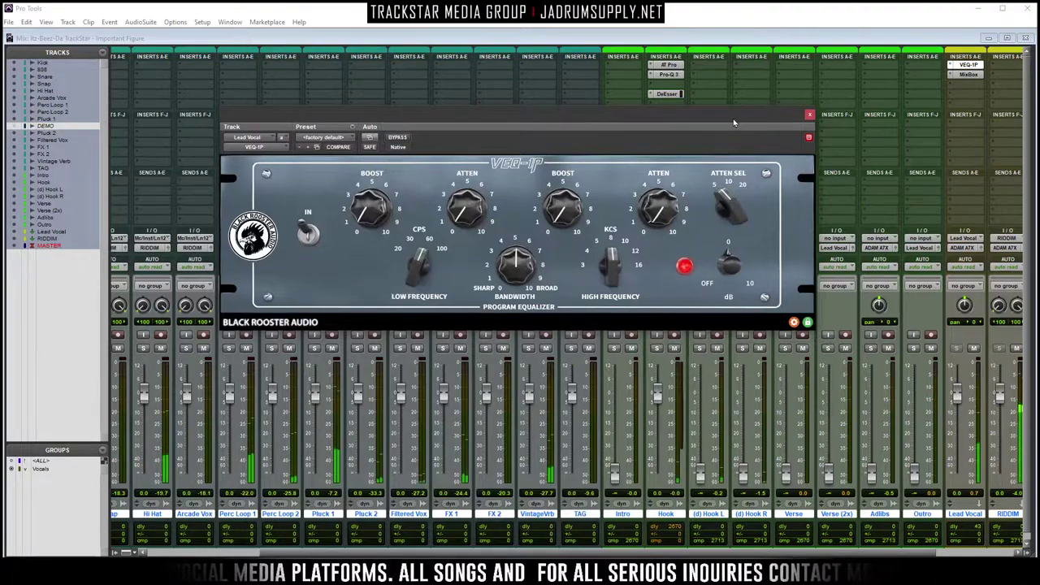
Set Lead Vocal's VEQ-1P to low boost about 2 and attenuation about 1 at 100 CPS, high boost about 4 at 16 KCS and attenuation about 2
{"action": "left_click_drag", "start_coordinate": [734, 123], "coordinate": [769, 170]}
{"action": "mouse_move", "coordinate": [406, 252]}
{"action": "left_mouse_down"}
{"action": "mouse_move", "coordinate": [411, 230]}
{"action": "mouse_move", "coordinate": [403, 249]}
{"action": "left_mouse_up"}
{"action": "left_click_drag", "start_coordinate": [491, 258], "coordinate": [488, 244]}
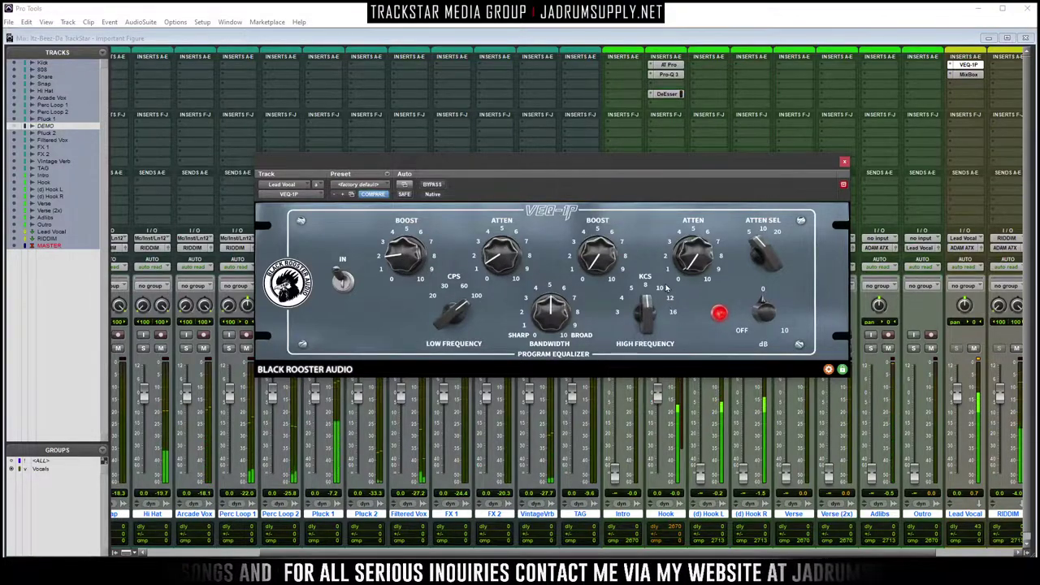
{"action": "left_click_drag", "start_coordinate": [596, 224], "coordinate": [596, 182]}
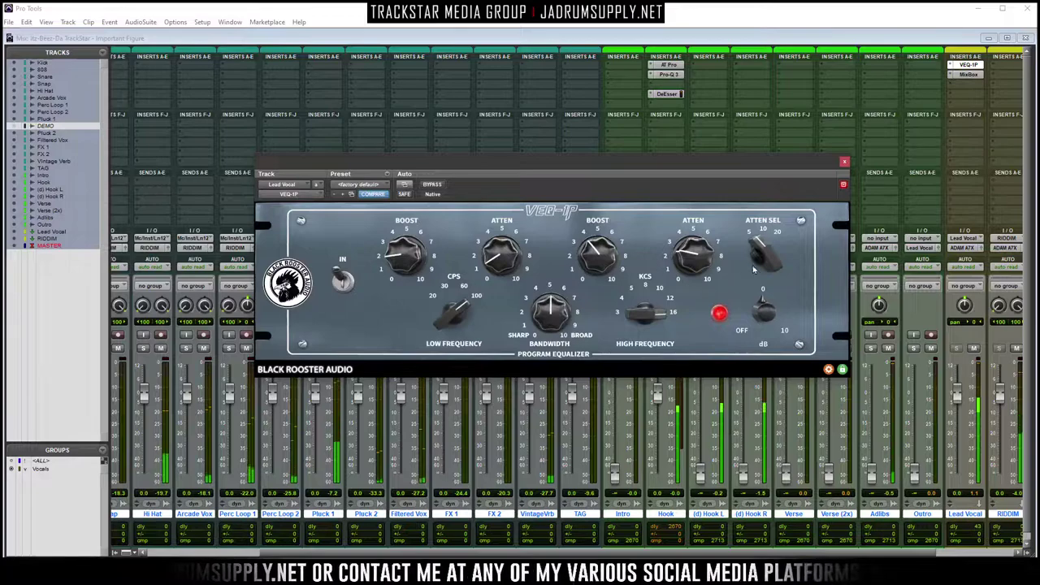
{"action": "left_click", "coordinate": [844, 162]}
In Lead Vocal's MixBox De-Esser, lower the threshold, set the range to about 4176.8–14239.1 Hz and the release to about 264.5 ms
{"action": "left_click", "coordinate": [968, 74]}
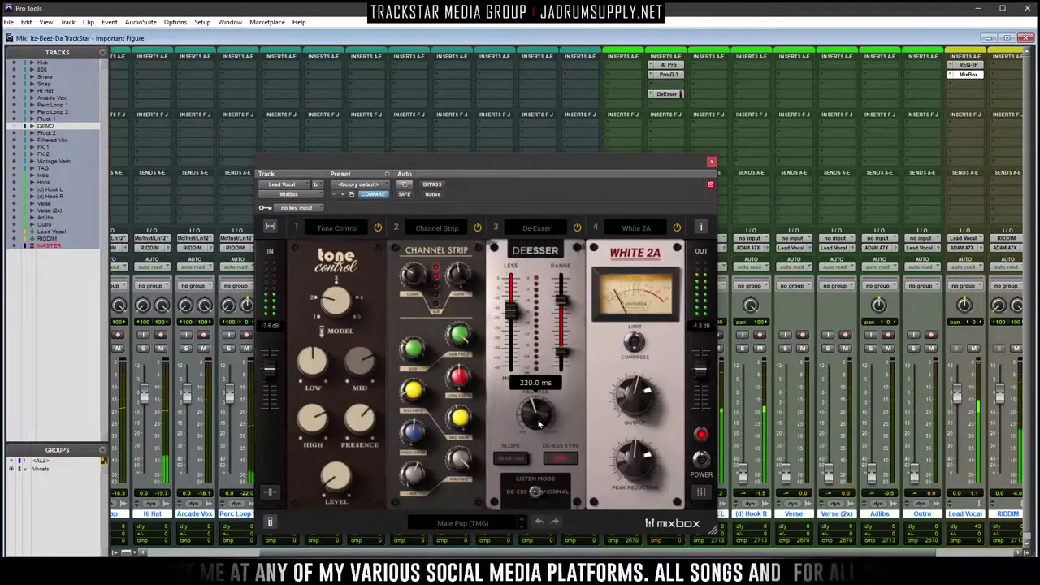
{"action": "mouse_move", "coordinate": [511, 313]}
{"action": "left_mouse_down"}
{"action": "mouse_move", "coordinate": [510, 337]}
{"action": "mouse_move", "coordinate": [516, 300]}
{"action": "mouse_move", "coordinate": [511, 329]}
{"action": "left_mouse_up"}
{"action": "left_click_drag", "start_coordinate": [567, 311], "coordinate": [564, 307]}
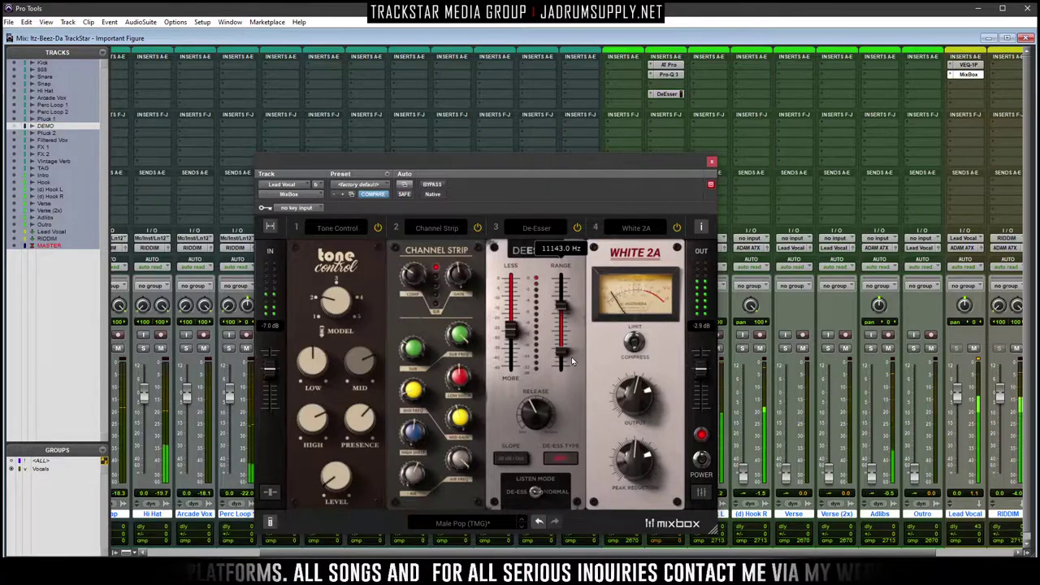
{"action": "left_click_drag", "start_coordinate": [568, 308], "coordinate": [569, 294]}
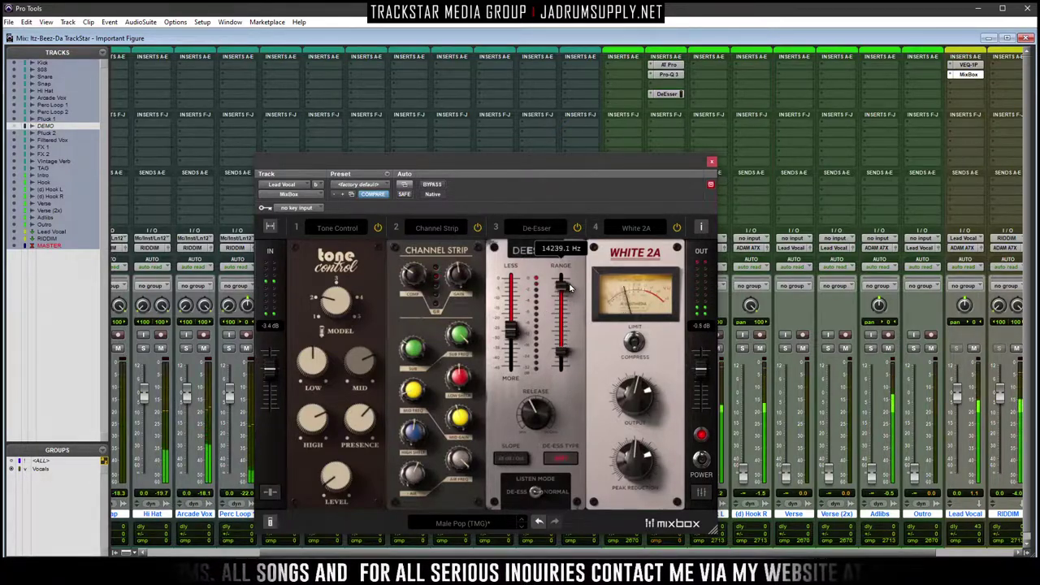
{"action": "mouse_move", "coordinate": [564, 356]}
{"action": "left_mouse_down"}
{"action": "mouse_move", "coordinate": [565, 322]}
{"action": "mouse_move", "coordinate": [564, 365]}
{"action": "left_mouse_up"}
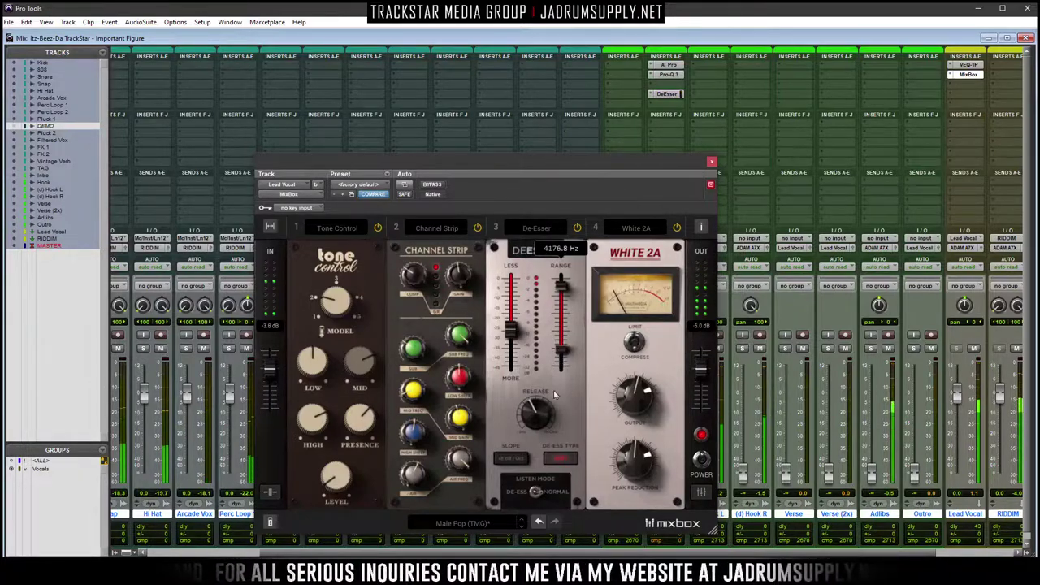
{"action": "mouse_move", "coordinate": [540, 422]}
{"action": "left_mouse_down"}
{"action": "mouse_move", "coordinate": [539, 394]}
{"action": "mouse_move", "coordinate": [541, 412]}
{"action": "left_mouse_up"}
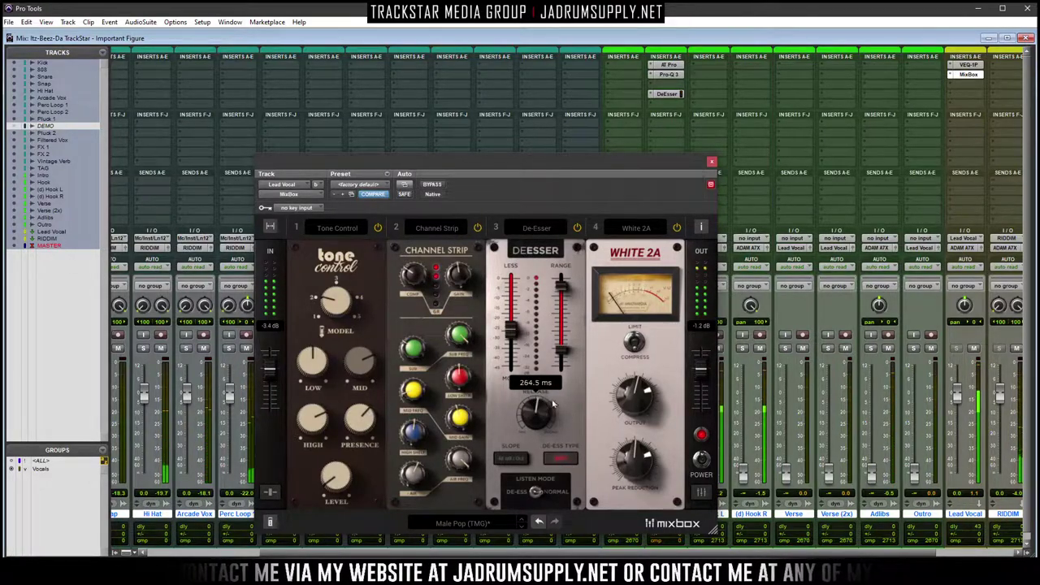
{"action": "left_click", "coordinate": [712, 161]}
Look at the Hook's DeEsser and retune Lead Vocal's VEQ-1P to high-frequency attenuation about 4 and high-frequency boost about 3
{"action": "left_click", "coordinate": [666, 93]}
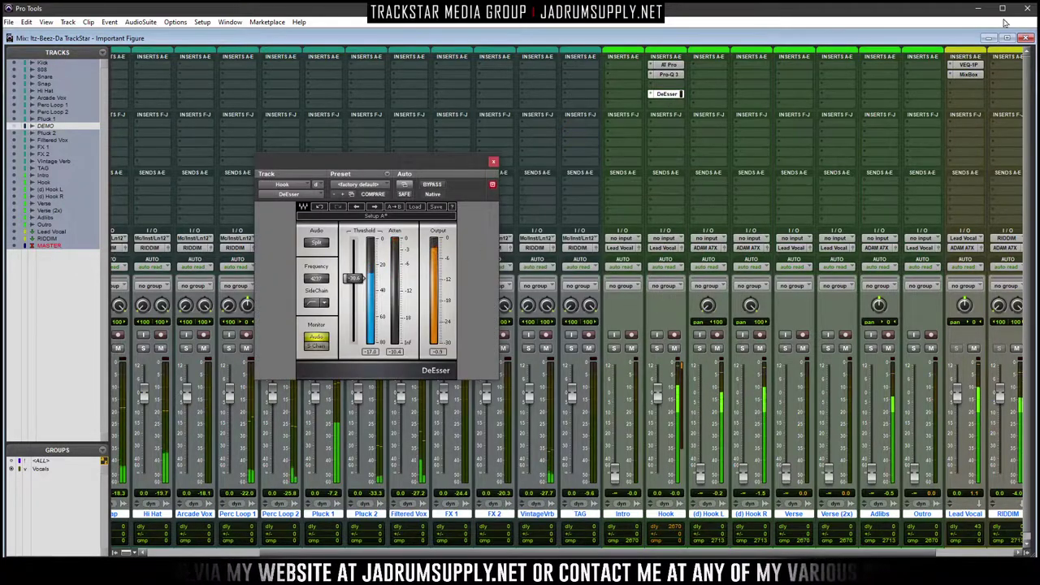
{"action": "left_click", "coordinate": [967, 64]}
{"action": "left_click_drag", "start_coordinate": [719, 268], "coordinate": [712, 244]}
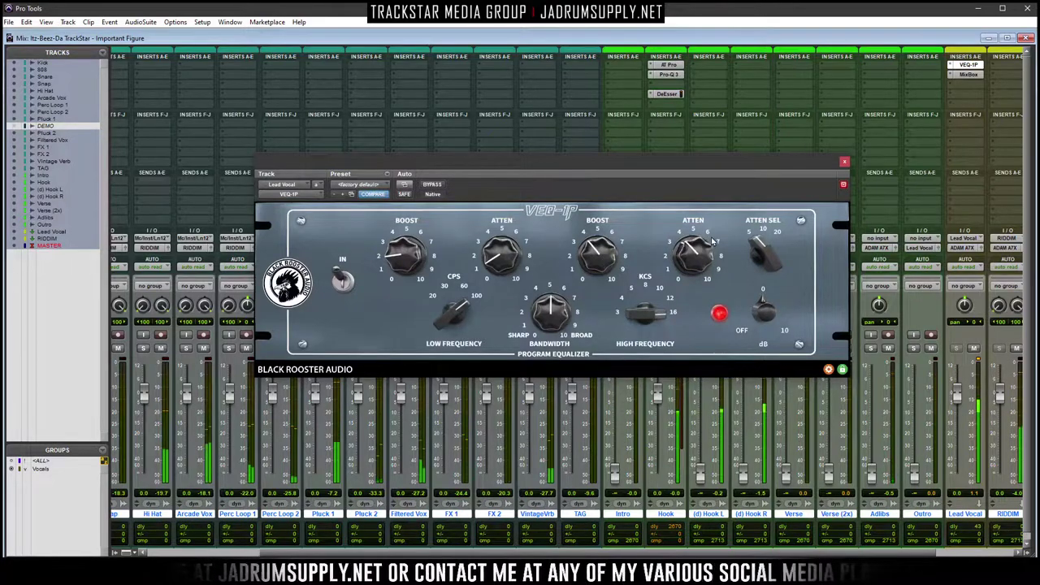
{"action": "left_click_drag", "start_coordinate": [595, 260], "coordinate": [591, 275]}
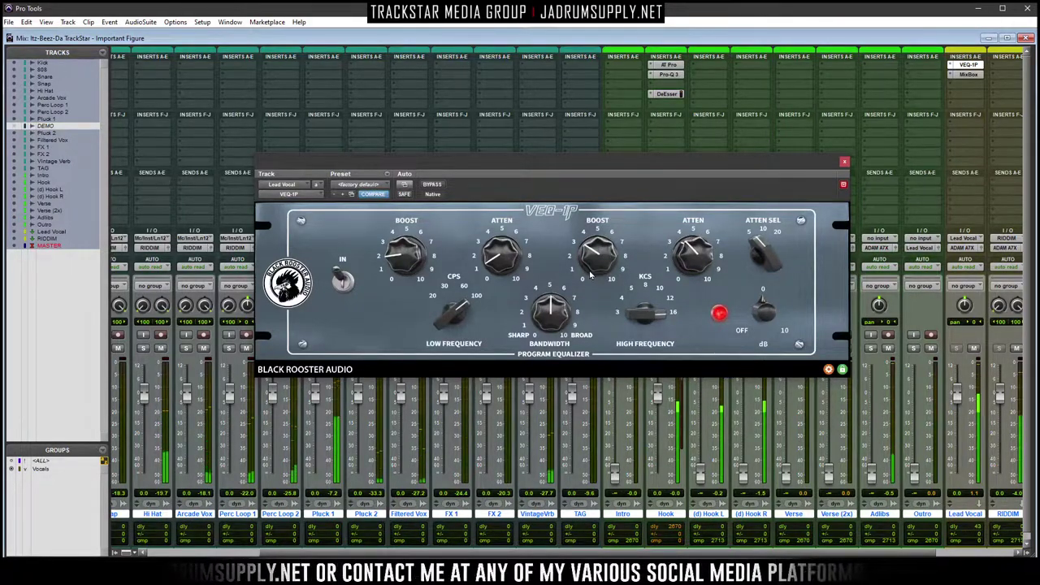
{"action": "left_click", "coordinate": [844, 161]}
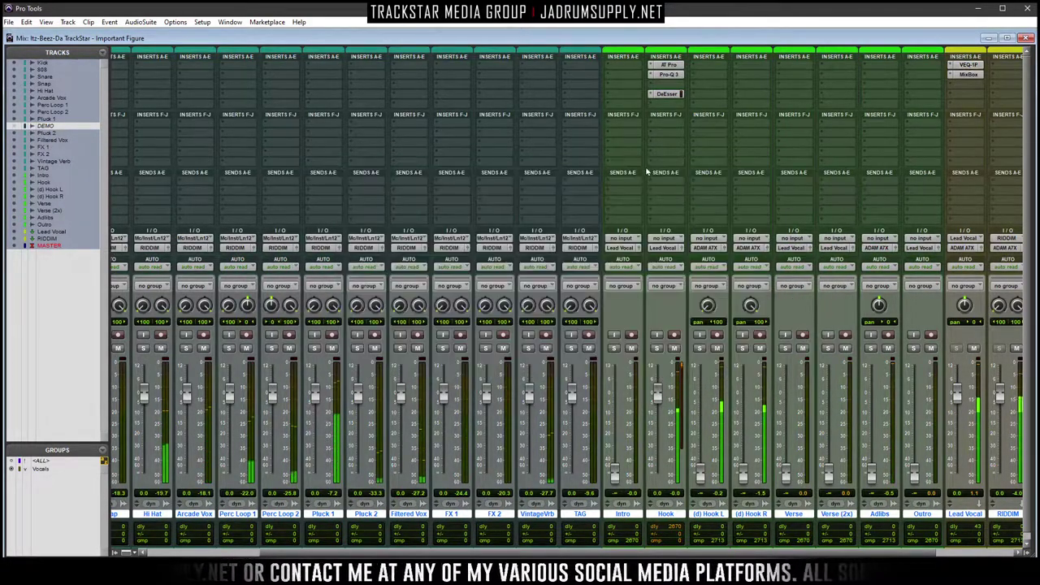
Add a Lead Vocal send to a new stereo Aux Input track named Vintage Verb
{"action": "left_click", "coordinate": [968, 183]}
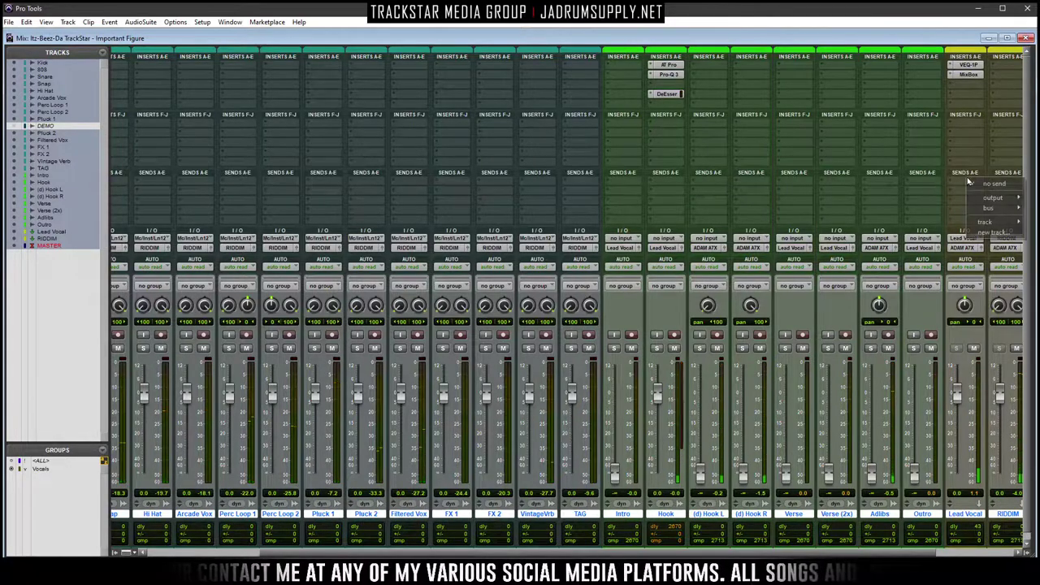
{"action": "mouse_move", "coordinate": [986, 222]}
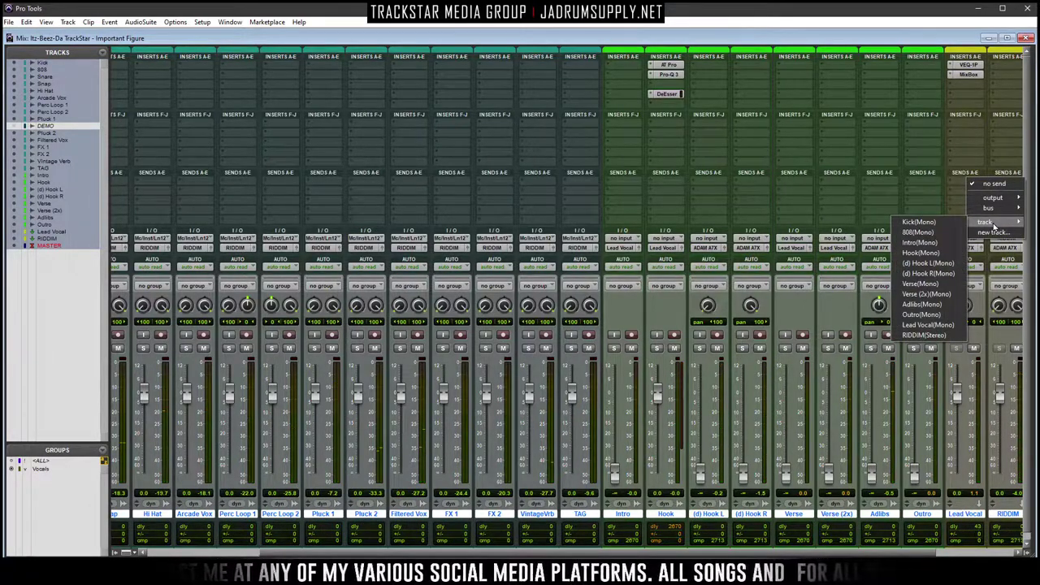
{"action": "left_click", "coordinate": [994, 232]}
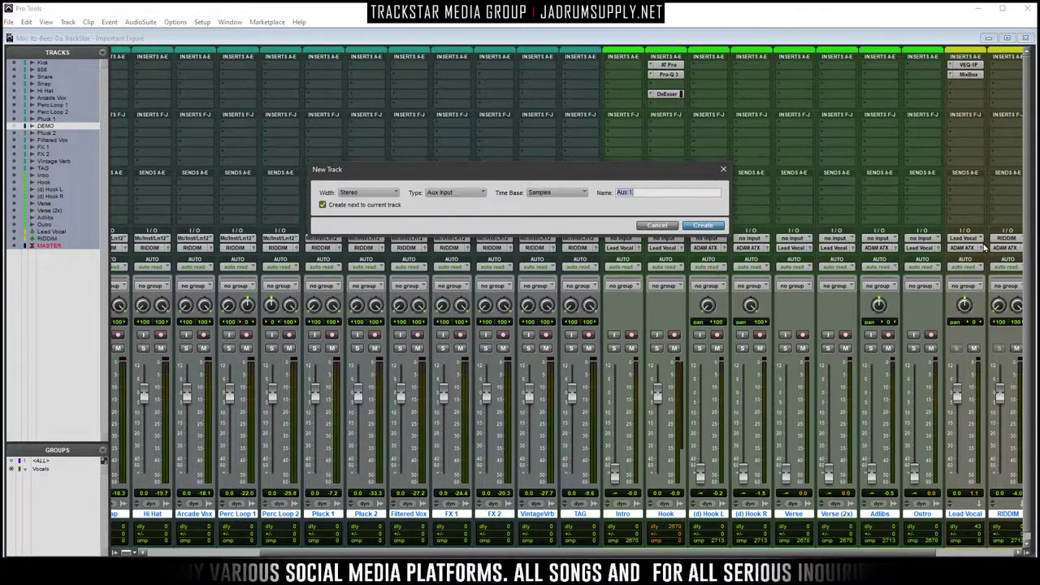
{"action": "type", "text": "Vintage Verb"}
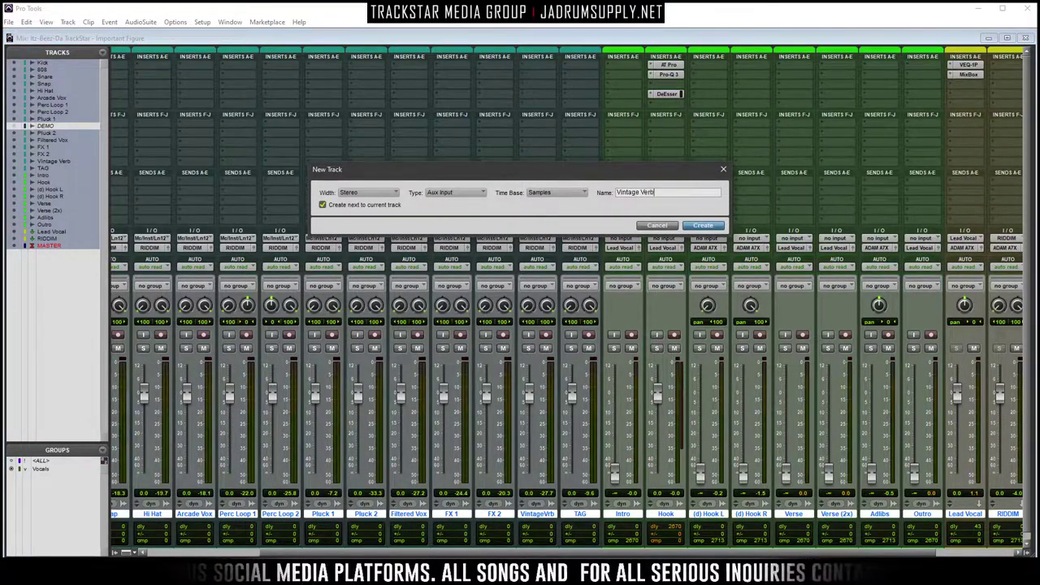
{"action": "key", "text": "Return"}
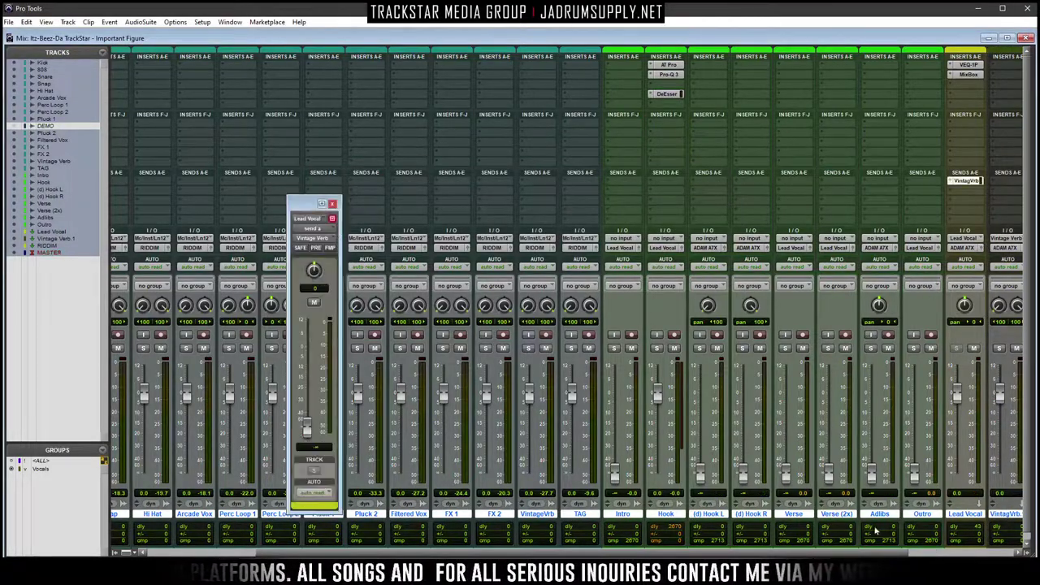
{"action": "left_click_drag", "start_coordinate": [322, 236], "coordinate": [865, 185]}
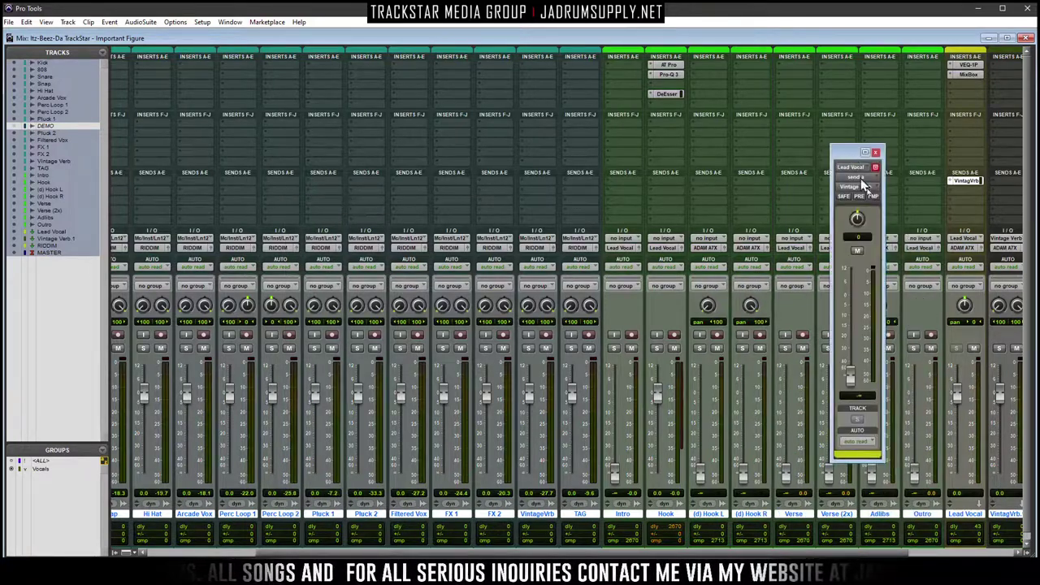
Remove the Vintage Verb send from Lead Vocal and delete the new Vintage Verb 1 aux track
{"action": "left_click", "coordinate": [969, 180], "text": "ctrl"}
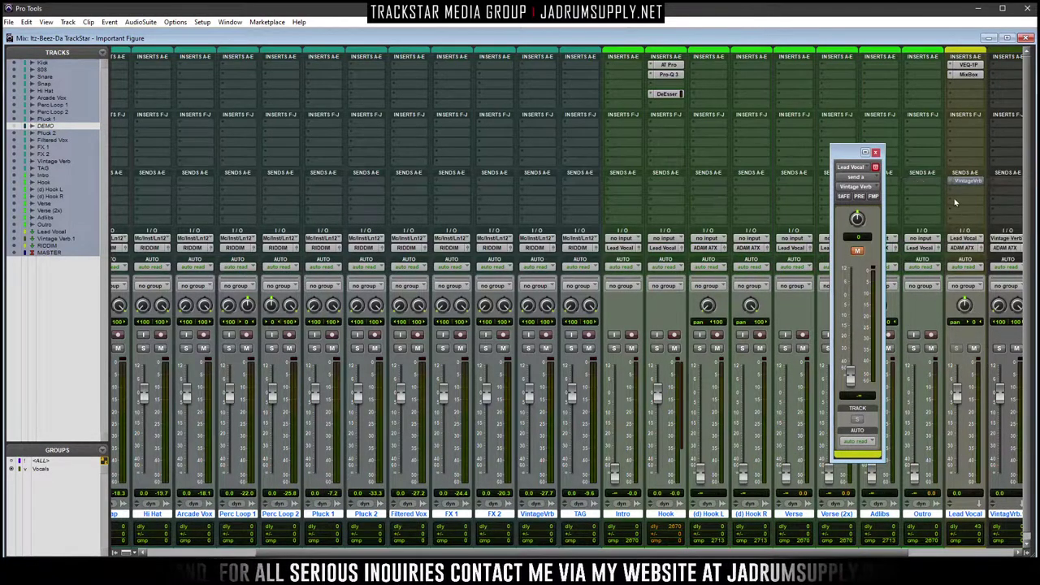
{"action": "mouse_move", "coordinate": [955, 185]}
{"action": "left_mouse_down"}
{"action": "mouse_move", "coordinate": [979, 213]}
{"action": "mouse_move", "coordinate": [967, 184]}
{"action": "left_mouse_up"}
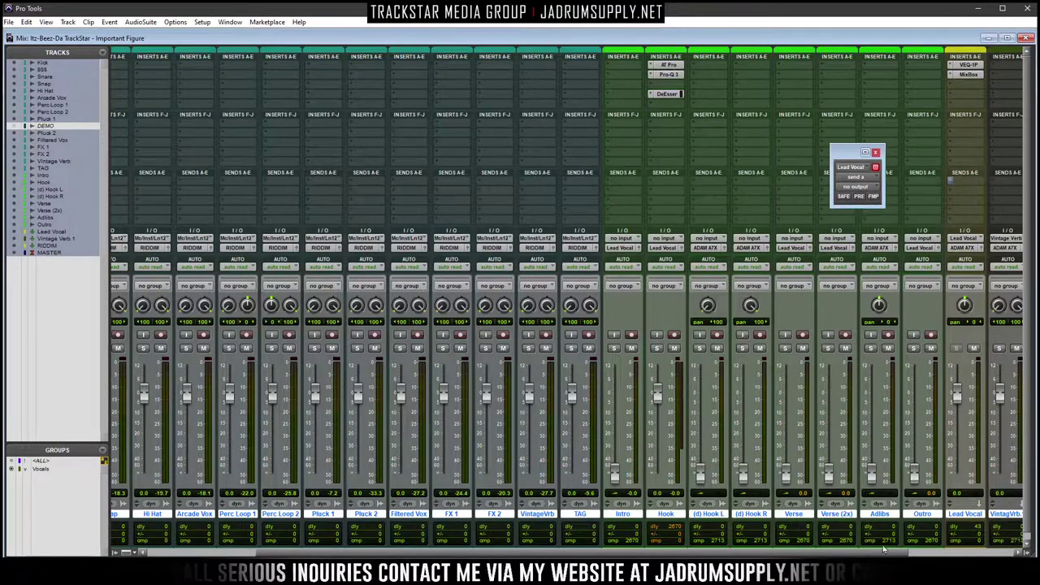
{"action": "left_click", "coordinate": [900, 553]}
{"action": "right_click", "coordinate": [860, 514]}
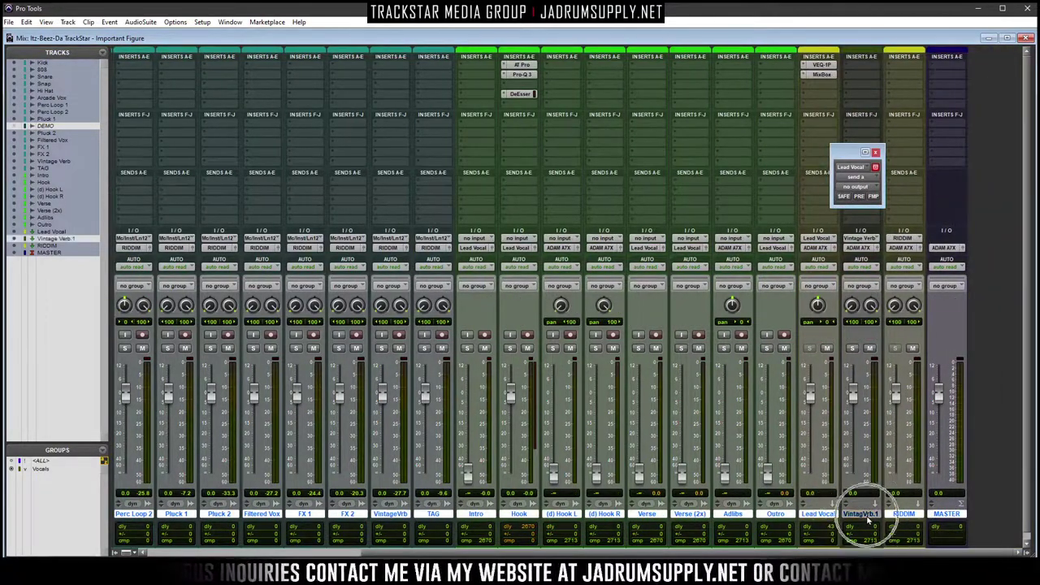
{"action": "left_click", "coordinate": [888, 503]}
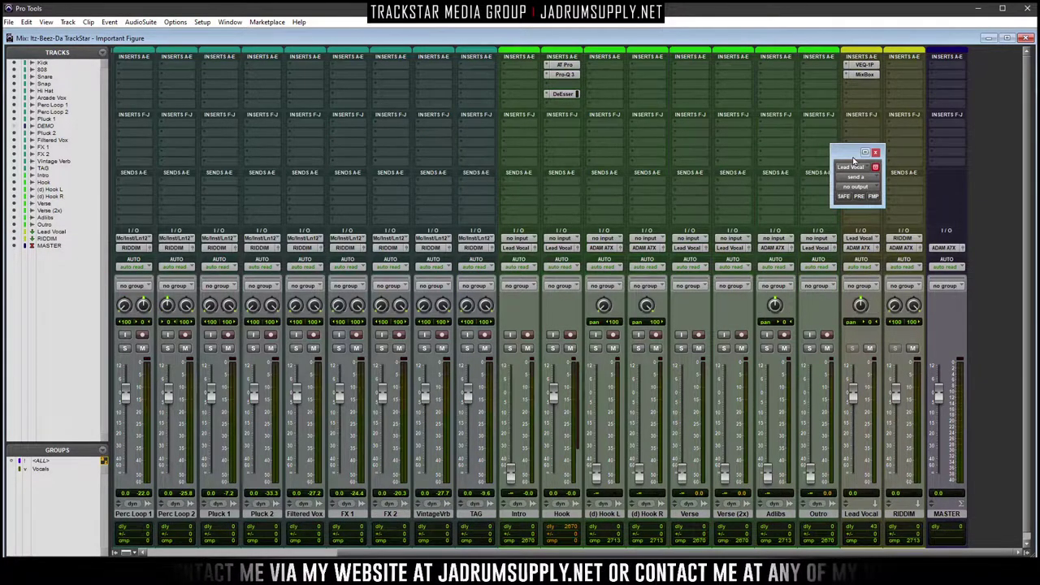
Send Lead Vocal to a new stereo Aux Input track named Valhalla and set the send level to 0.0 dB
{"action": "left_click_drag", "start_coordinate": [853, 161], "coordinate": [741, 166]}
{"action": "left_click", "coordinate": [869, 182]}
{"action": "left_click", "coordinate": [894, 233]}
{"action": "left_click", "coordinate": [450, 195]}
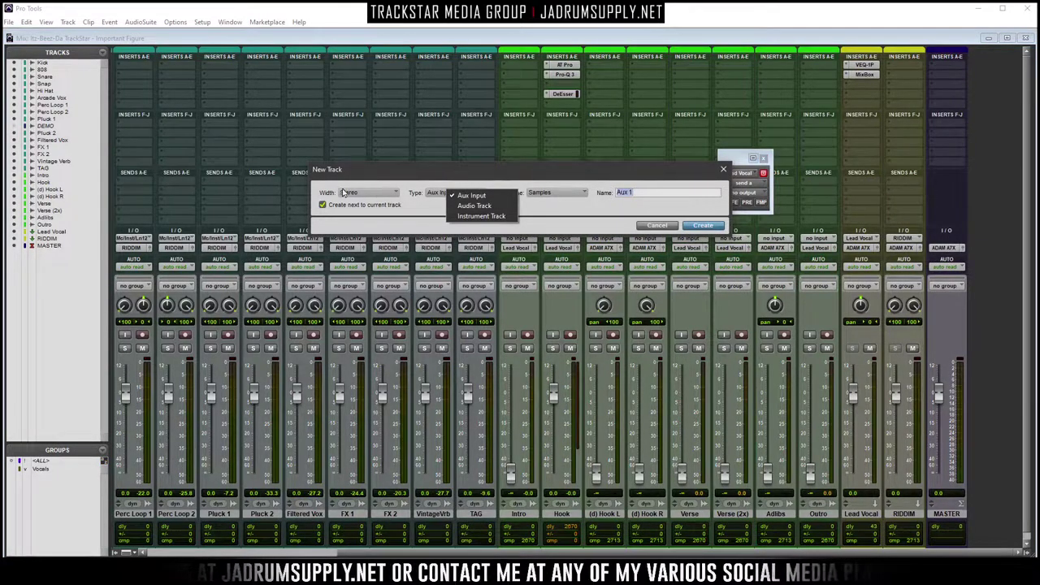
{"action": "left_click", "coordinate": [650, 211]}
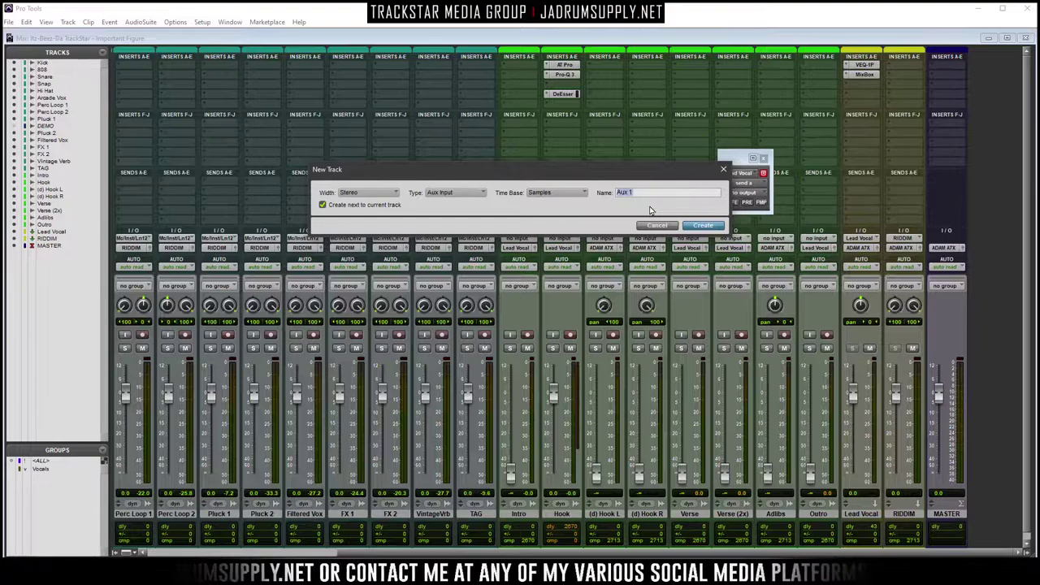
{"action": "type", "text": "Valhalla"}
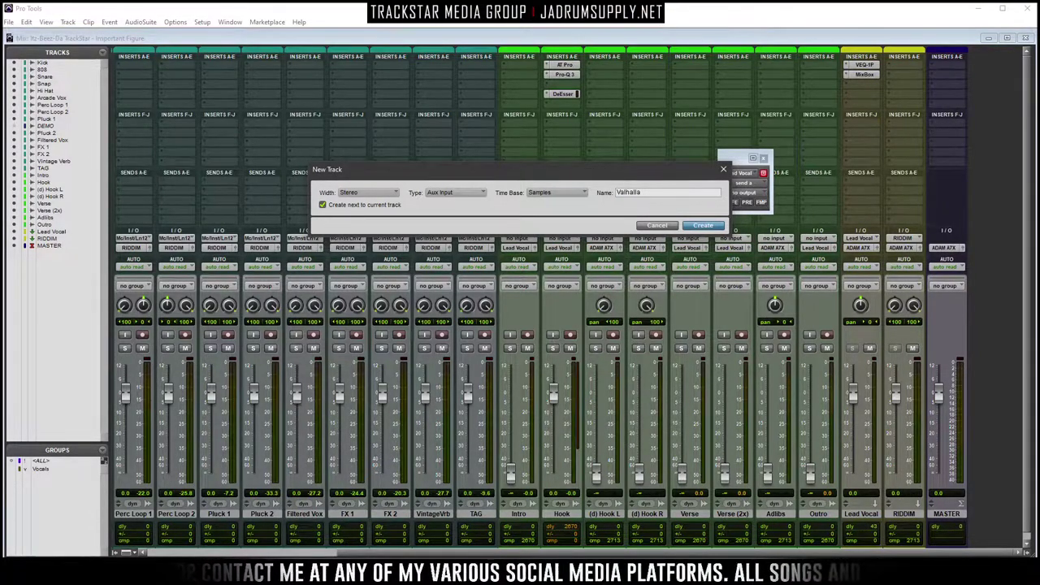
{"action": "key", "text": "Return"}
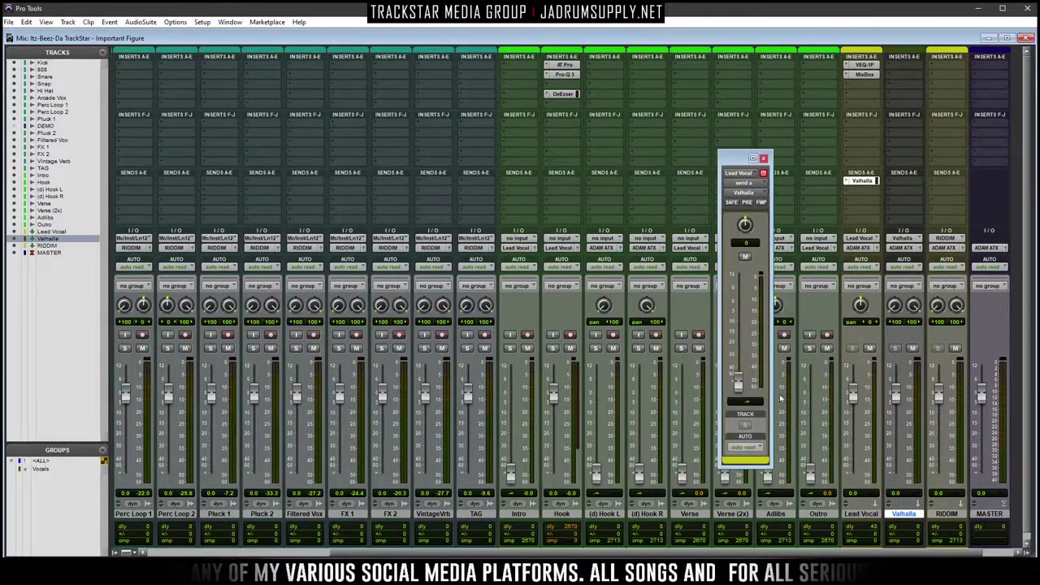
{"action": "left_click", "coordinate": [742, 387], "text": "alt"}
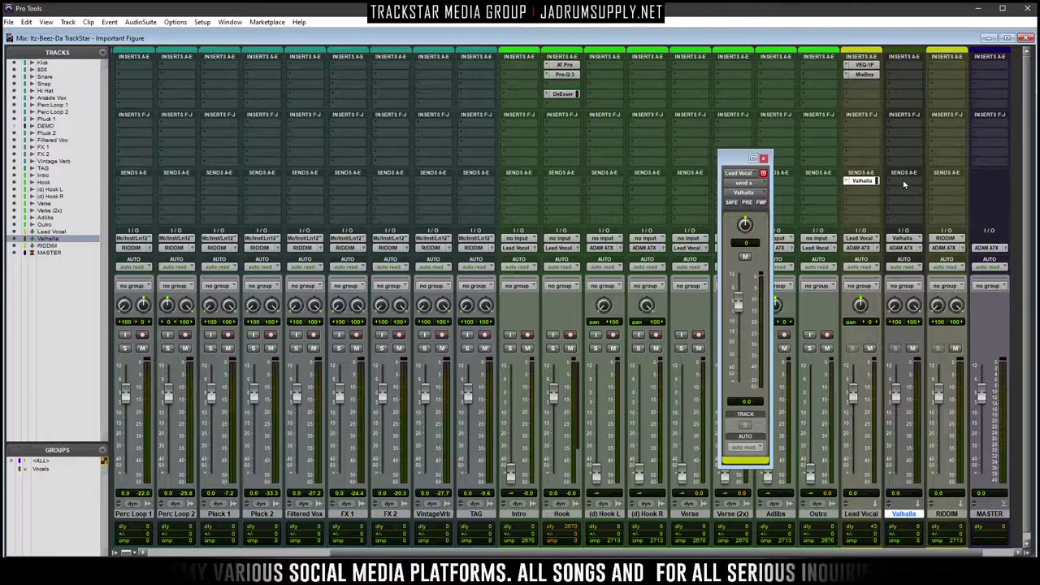
Insert the multichannel ValhallaVintageVerb plug-in on the Valhalla aux track and close the plug-in and send windows
{"action": "left_click", "coordinate": [898, 88]}
{"action": "mouse_move", "coordinate": [901, 102]}
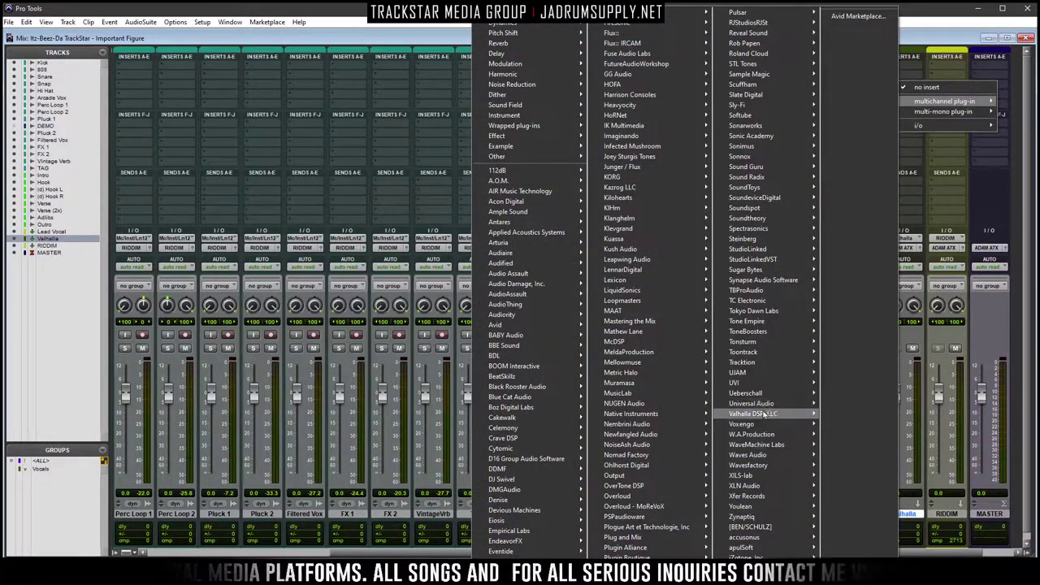
{"action": "mouse_move", "coordinate": [753, 414]}
{"action": "left_click", "coordinate": [884, 486]}
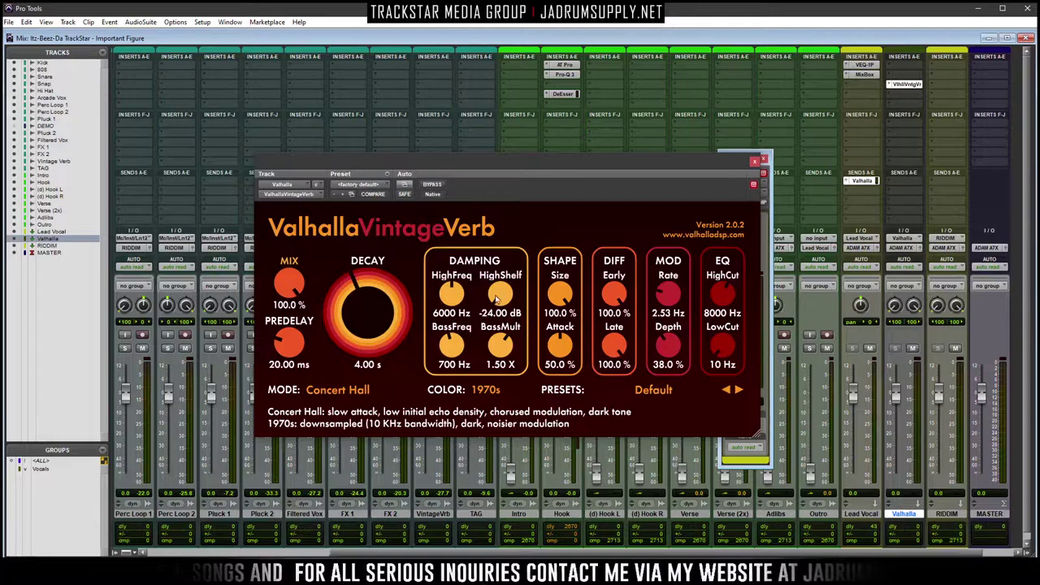
{"action": "left_click", "coordinate": [753, 163]}
{"action": "left_click", "coordinate": [763, 157]}
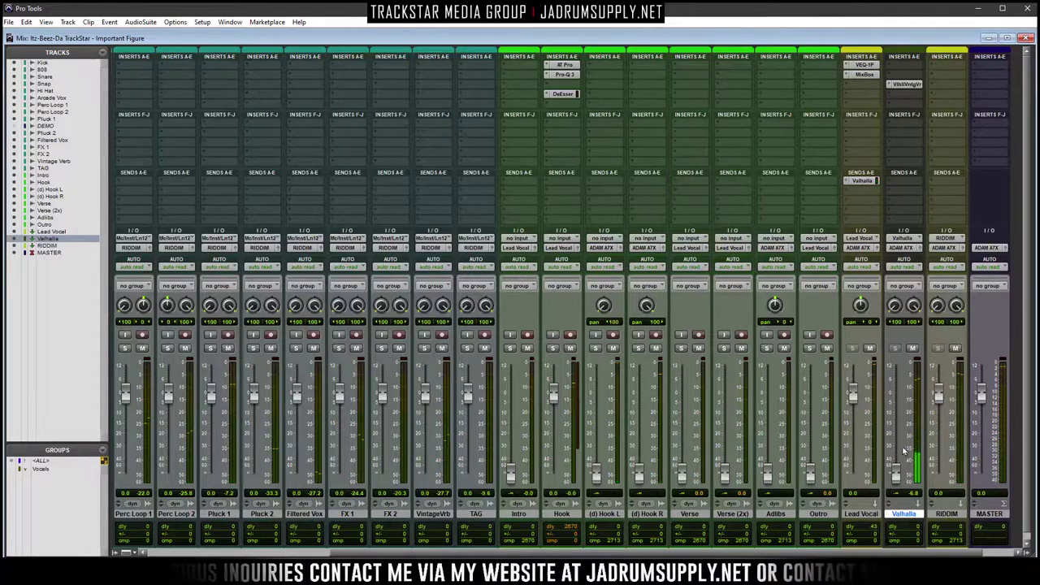
Set the Valhalla aux track's fader to about -23.2 dB and solo the Hook track
{"action": "left_click_drag", "start_coordinate": [896, 477], "coordinate": [899, 441]}
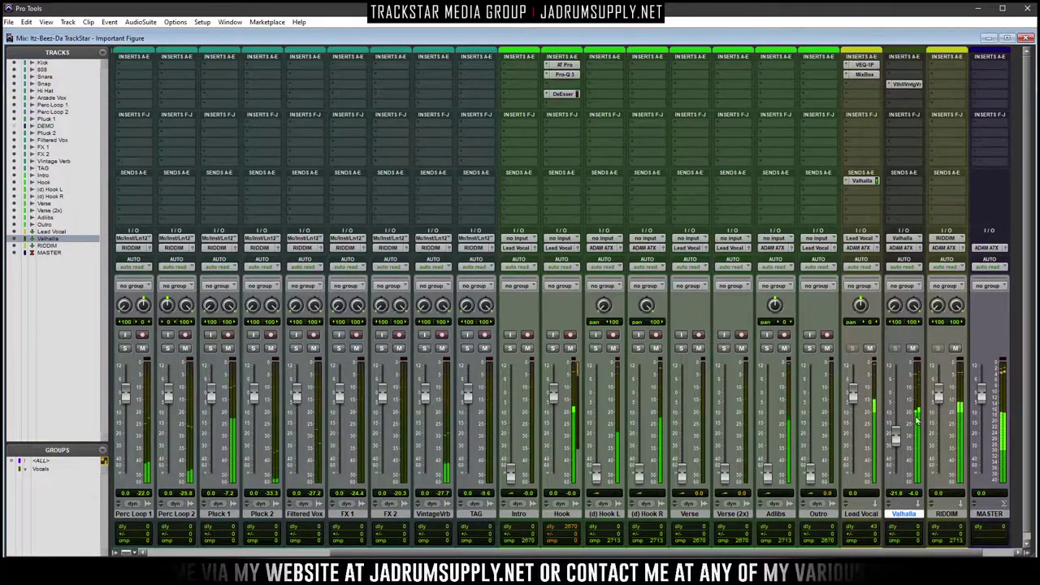
{"action": "left_click_drag", "start_coordinate": [897, 443], "coordinate": [899, 461]}
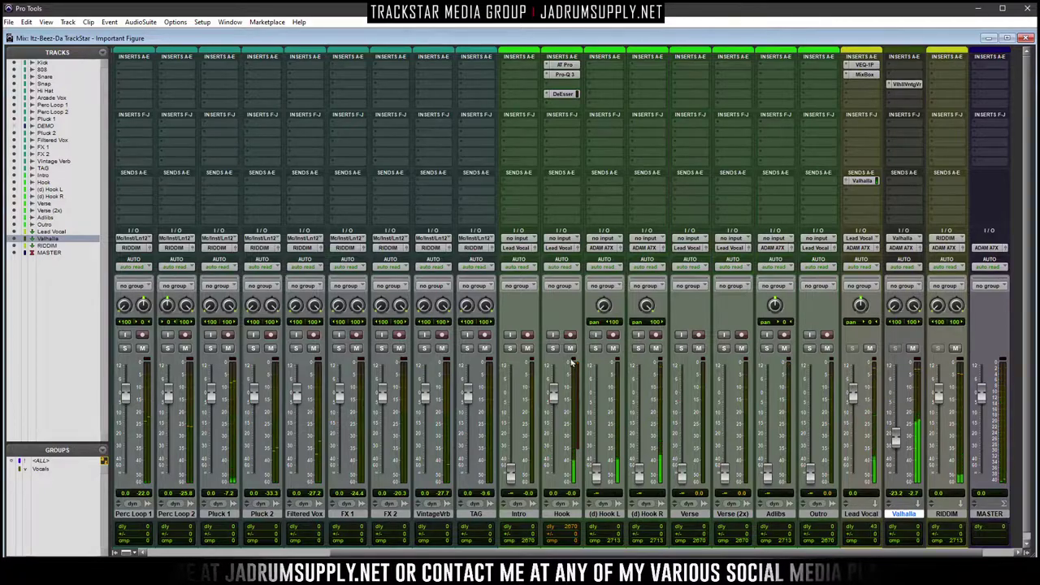
{"action": "left_click", "coordinate": [554, 348]}
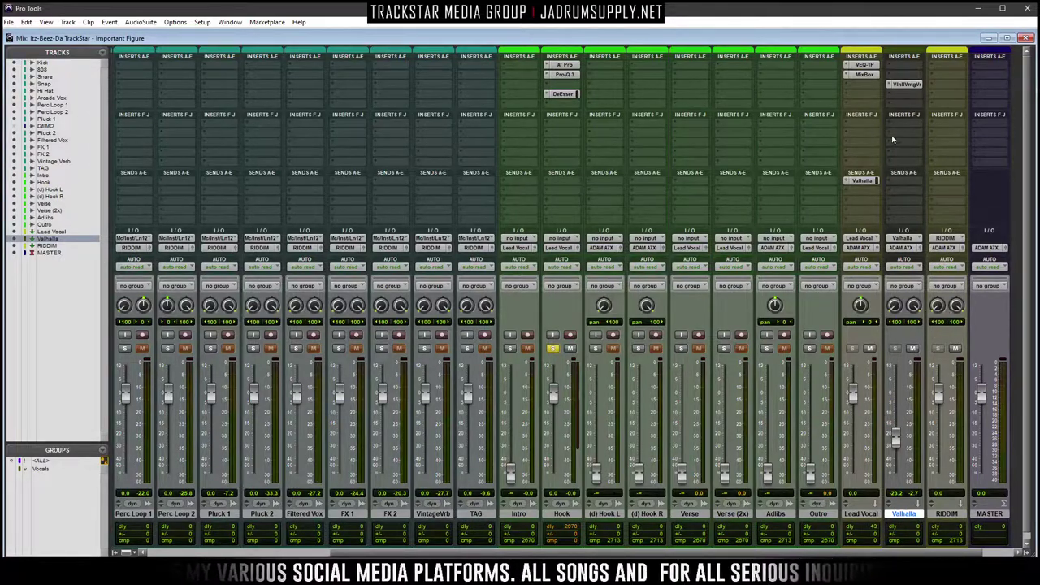
Insert the multichannel FabFilter Pro-G on the Valhalla aux track below the reverb and move its window clear of the mixer channels
{"action": "left_click", "coordinate": [898, 99]}
{"action": "mouse_move", "coordinate": [943, 111]}
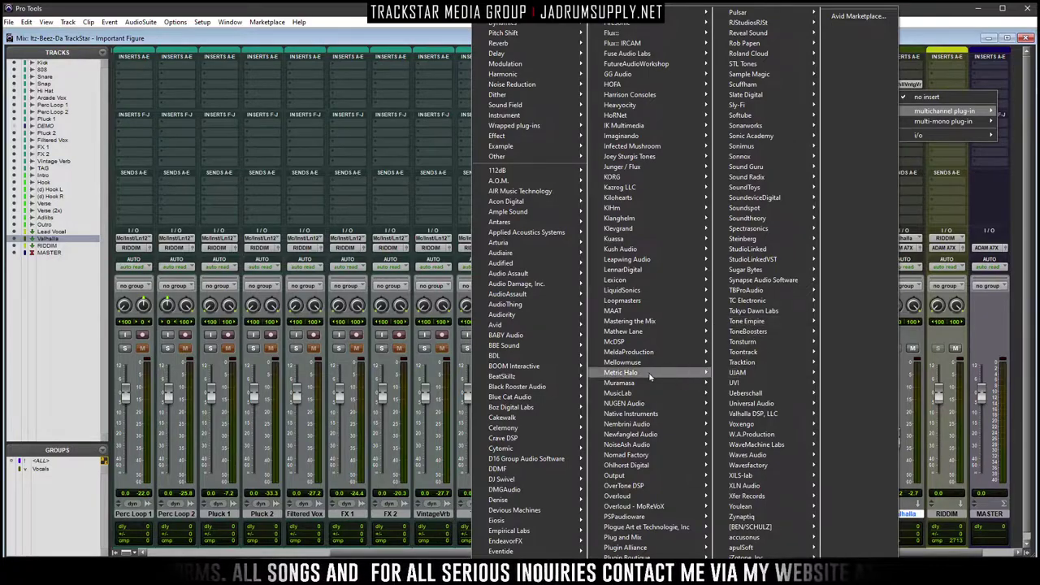
{"action": "mouse_move", "coordinate": [706, 345]}
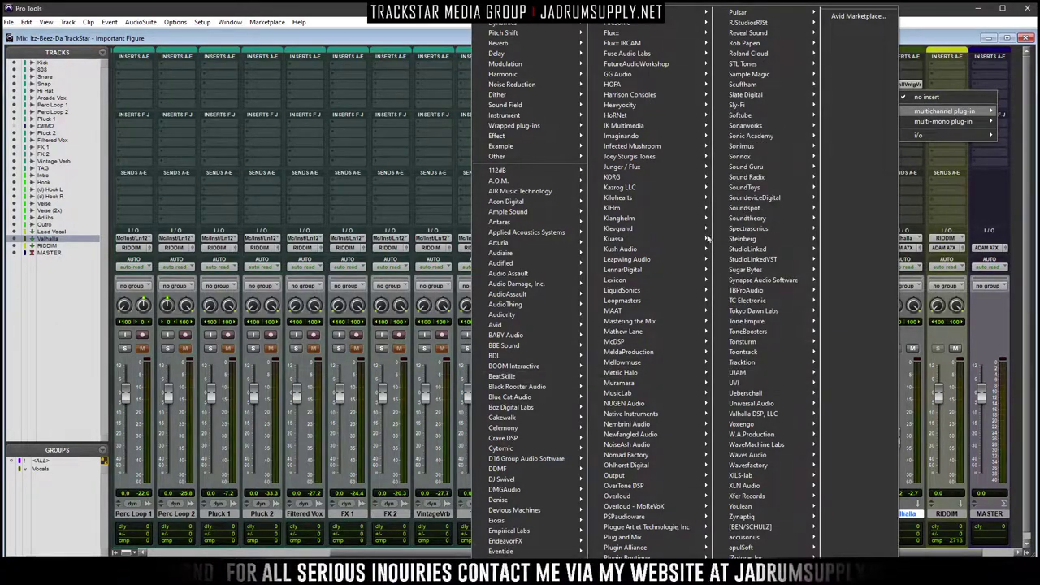
{"action": "mouse_move", "coordinate": [691, 12]}
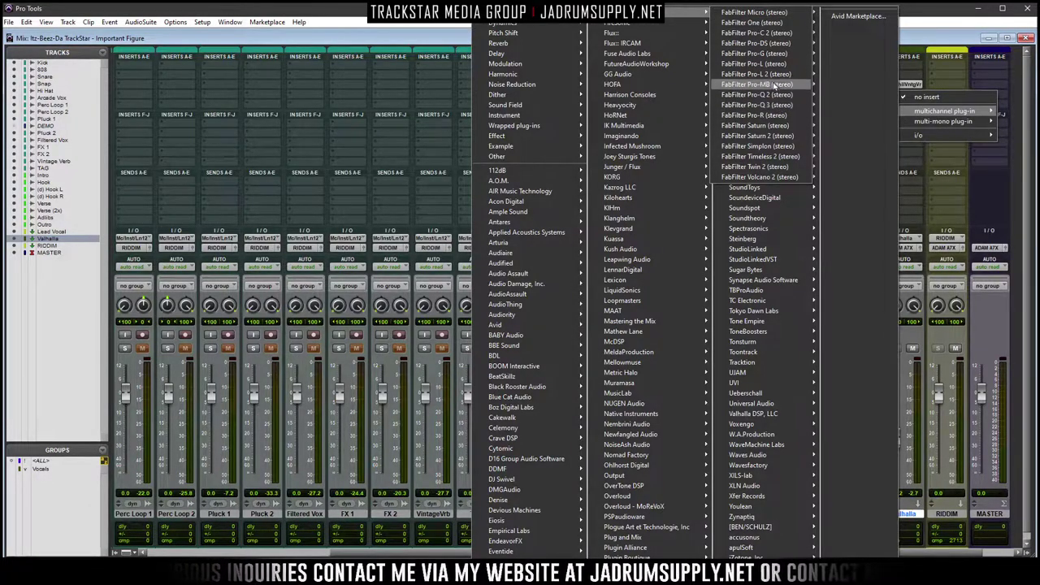
{"action": "left_click", "coordinate": [779, 55]}
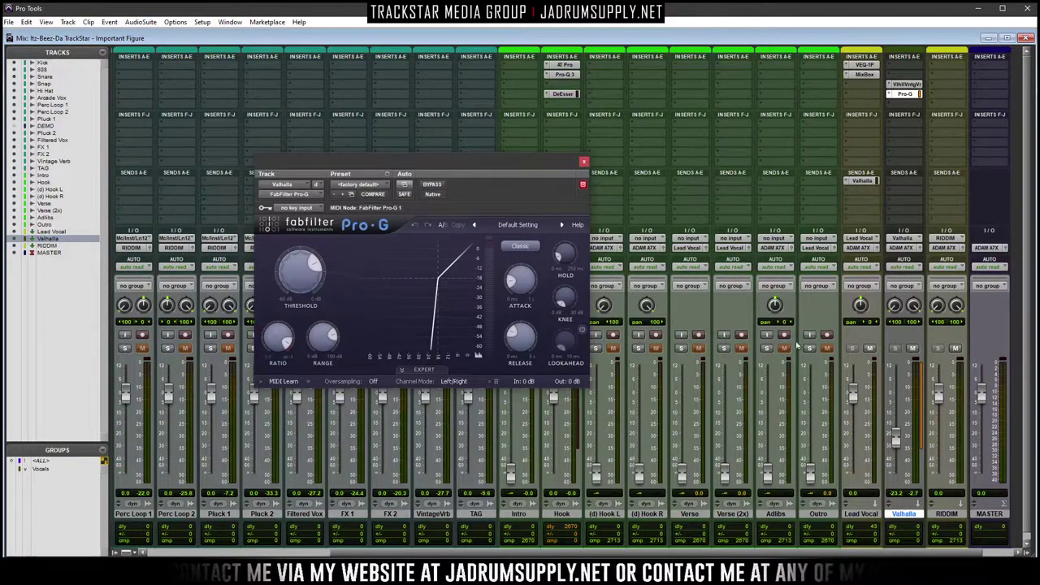
{"action": "left_click_drag", "start_coordinate": [440, 165], "coordinate": [324, 166]}
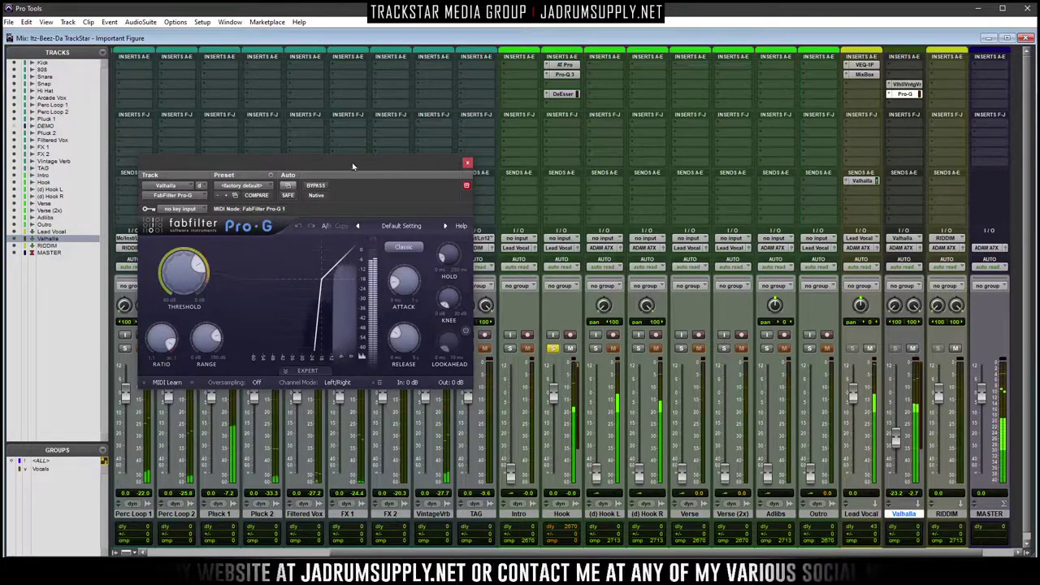
{"action": "left_click_drag", "start_coordinate": [349, 165], "coordinate": [385, 80]}
Set Pro-G's threshold to about -48.6 dB and its key input to the Lead Vocal bus
{"action": "left_click_drag", "start_coordinate": [218, 187], "coordinate": [218, 244]}
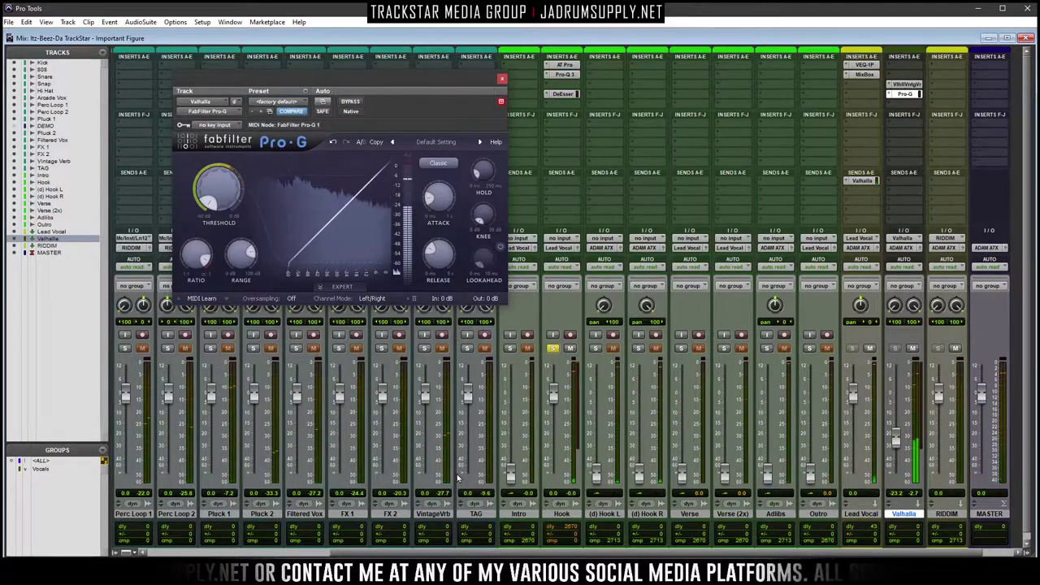
{"action": "left_click_drag", "start_coordinate": [297, 213], "coordinate": [297, 180]}
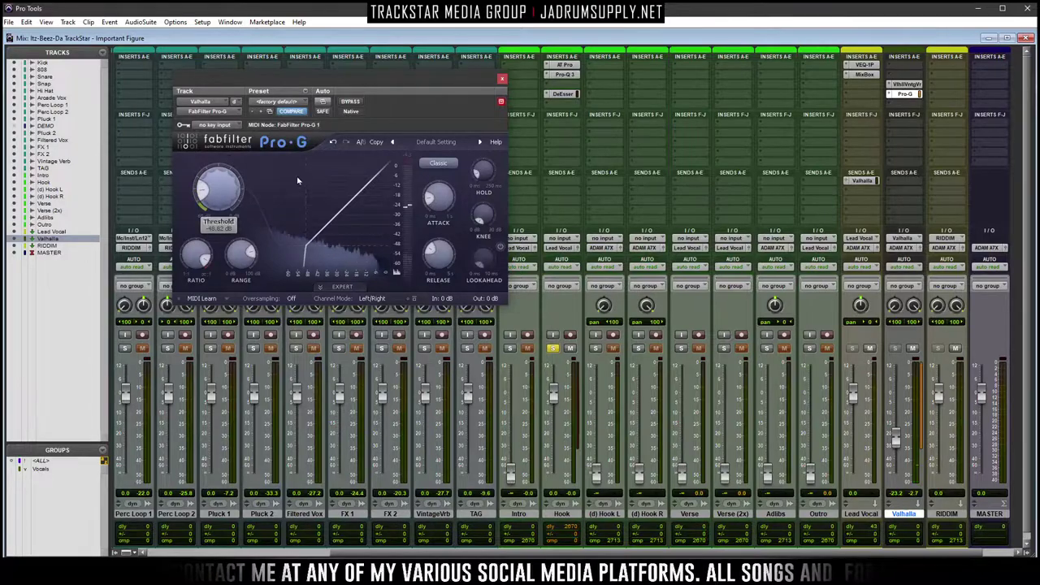
{"action": "left_click", "coordinate": [233, 126]}
{"action": "mouse_move", "coordinate": [259, 153]}
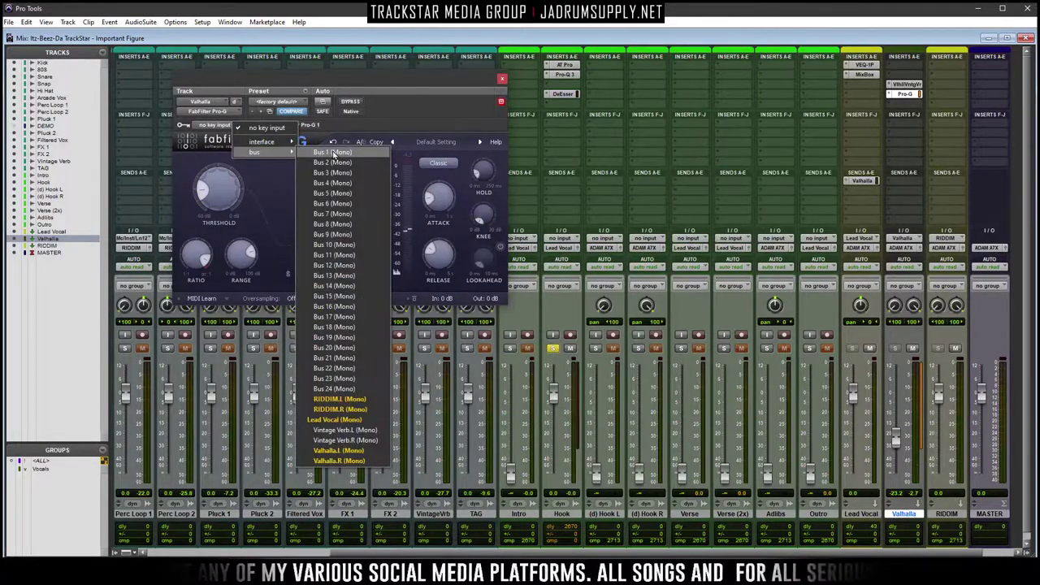
{"action": "left_click", "coordinate": [360, 421]}
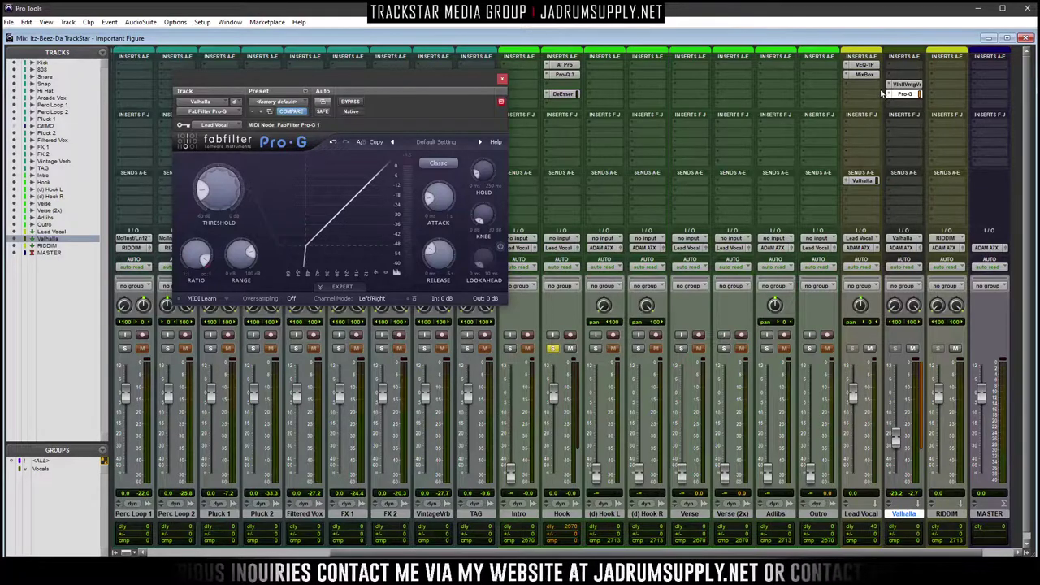
{"action": "left_click_drag", "start_coordinate": [367, 79], "coordinate": [544, 93]}
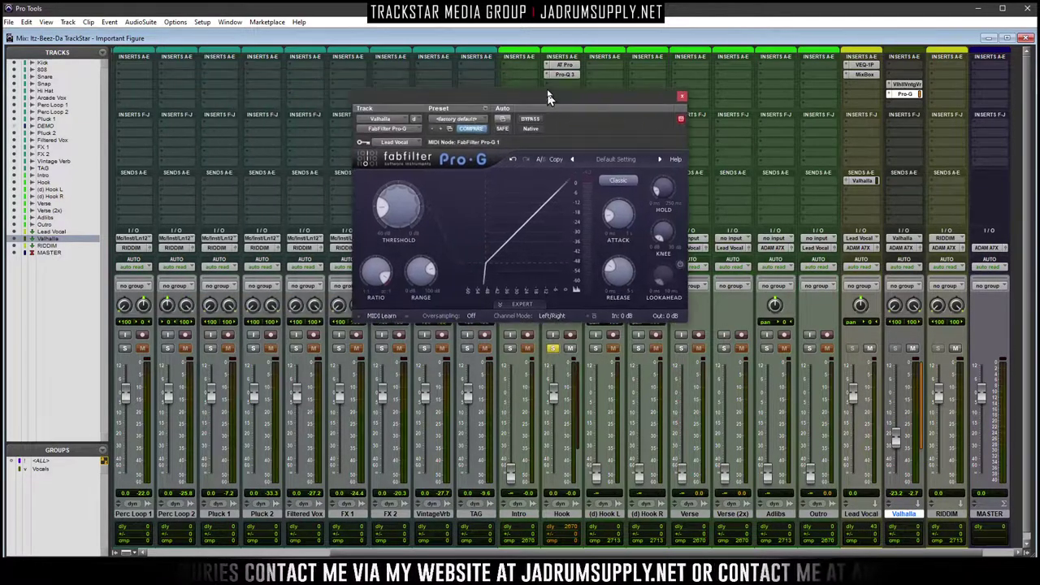
{"action": "left_click_drag", "start_coordinate": [625, 95], "coordinate": [363, 57]}
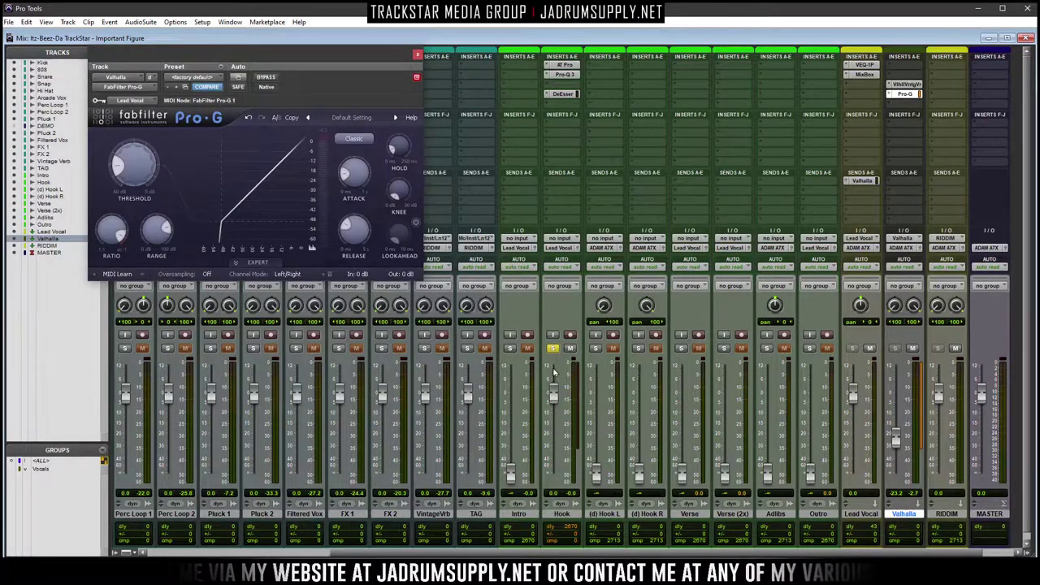
Play the hook and tune the Pro-G gate by raising its threshold, ratio and range and shortening its attack and release
{"action": "key", "text": "space"}
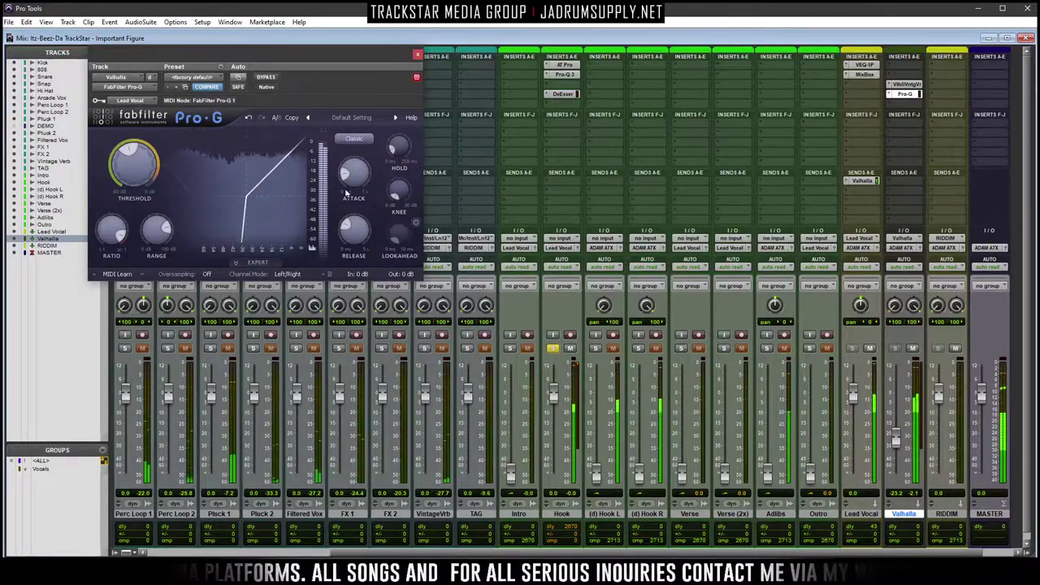
{"action": "mouse_move", "coordinate": [364, 243]}
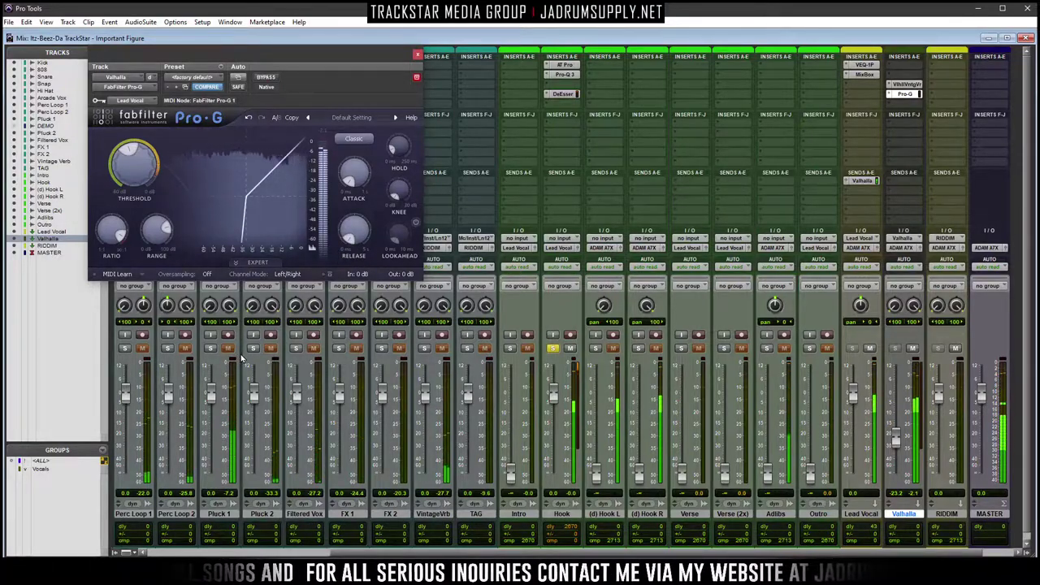
{"action": "left_click_drag", "start_coordinate": [136, 154], "coordinate": [140, 142]}
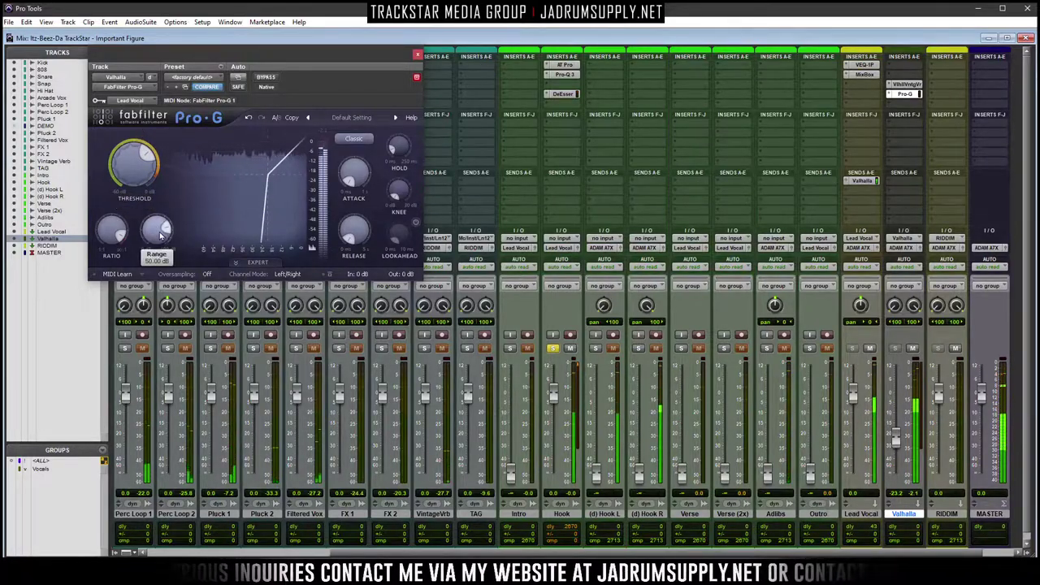
{"action": "left_click_drag", "start_coordinate": [113, 233], "coordinate": [114, 225]}
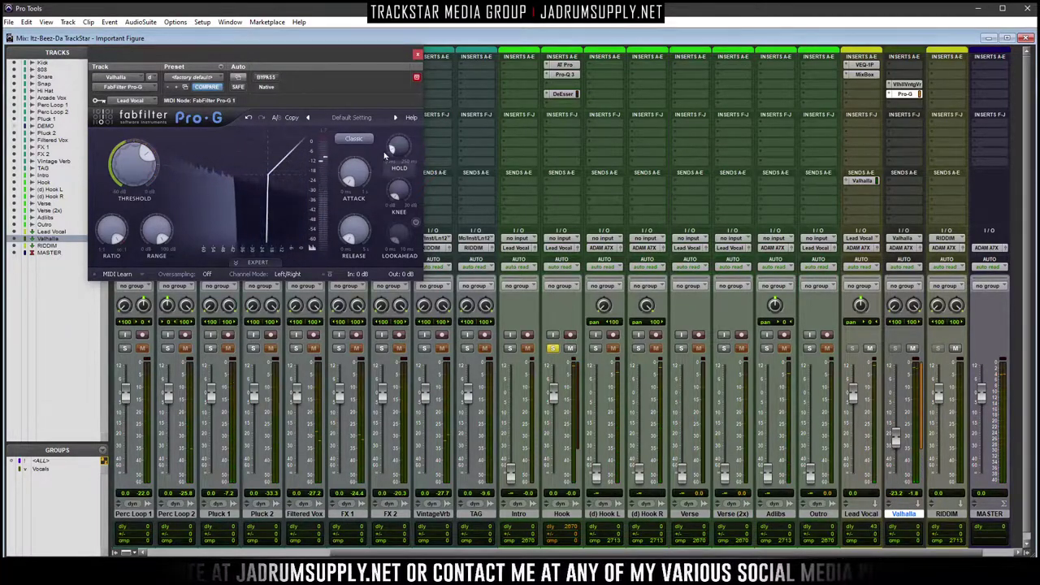
Set the decay of ValhallaVintageVerb on the Valhalla track to 1.50 s
{"action": "left_click", "coordinate": [905, 84]}
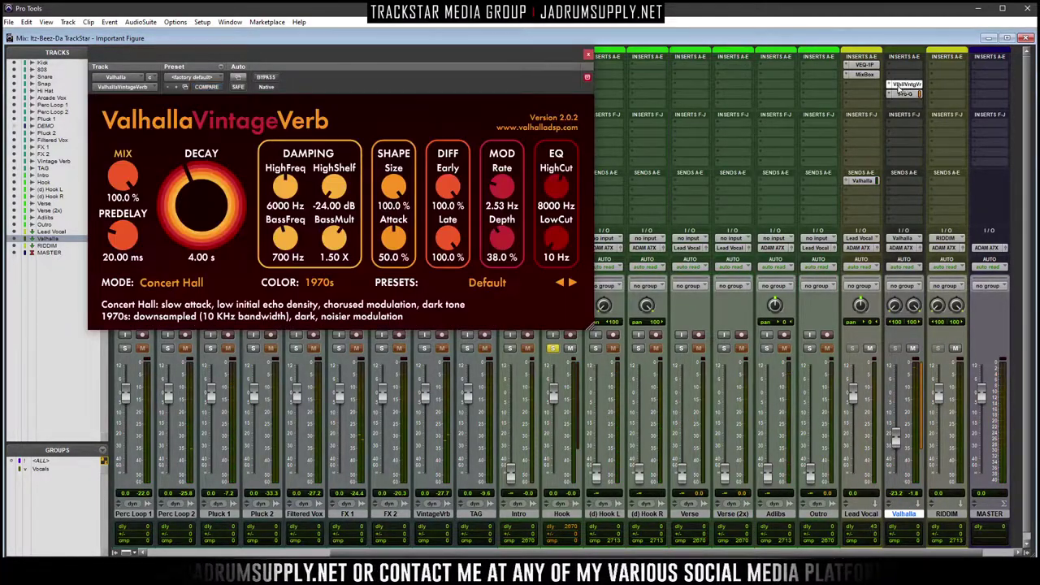
{"action": "left_click", "coordinate": [198, 259]}
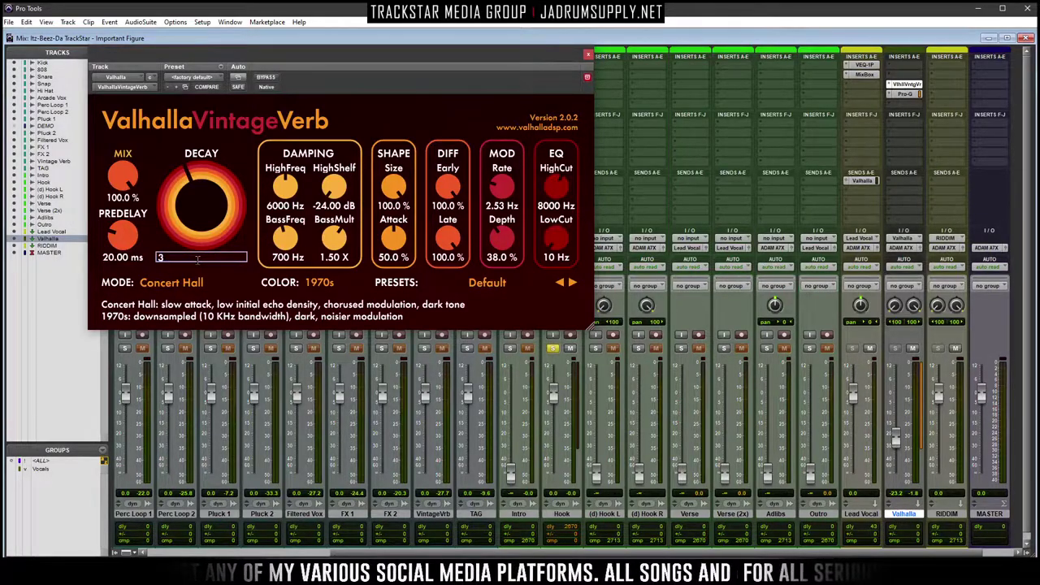
{"action": "type", "text": "1.5"}
{"action": "key", "text": "Return"}
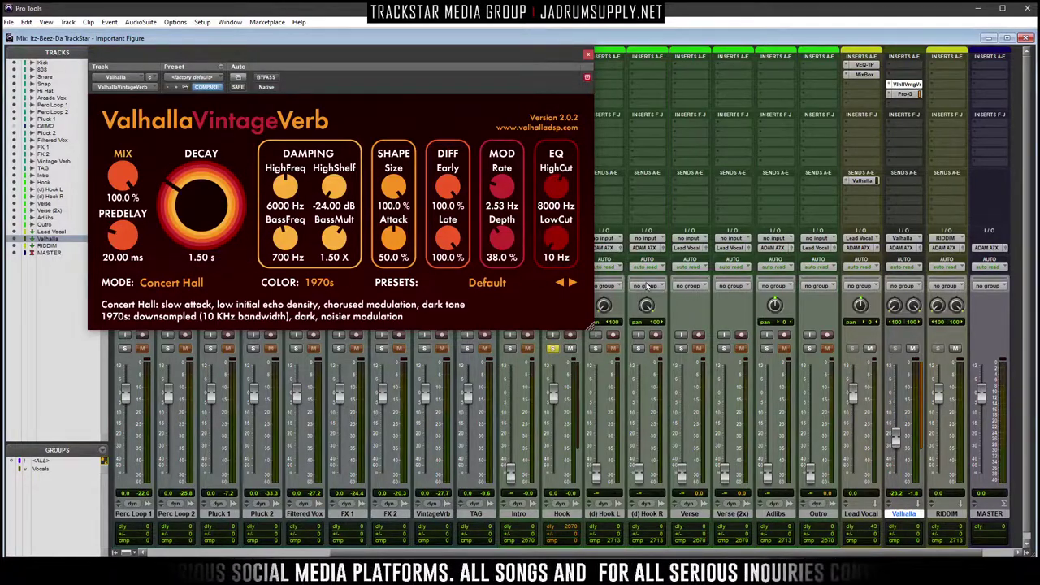
Refine Pro-G on the Valhalla track by setting the threshold to about -18.3 dB, lowering the ratio and lengthening the release
{"action": "left_click", "coordinate": [904, 93]}
{"action": "left_click_drag", "start_coordinate": [349, 65], "coordinate": [693, 156]}
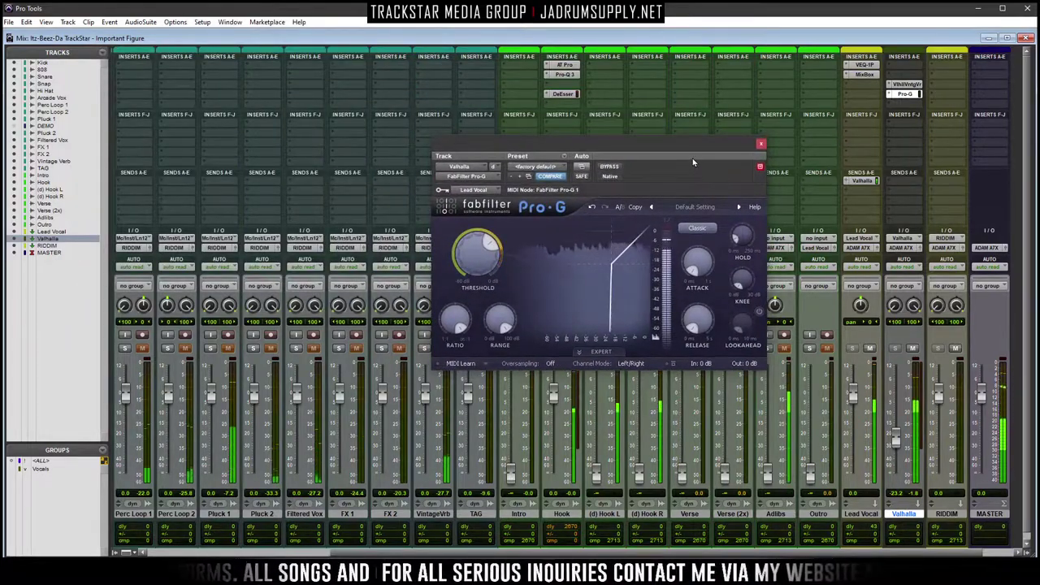
{"action": "scroll", "coordinate": [488, 249], "scroll_direction": "up", "scroll_amount": 3}
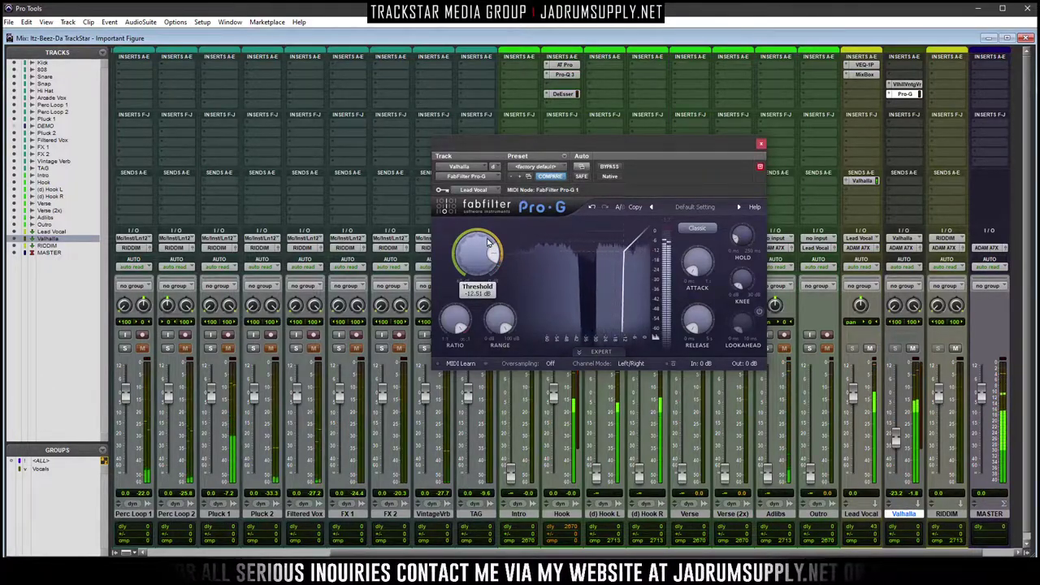
{"action": "scroll", "coordinate": [454, 341], "scroll_direction": "down", "scroll_amount": 3}
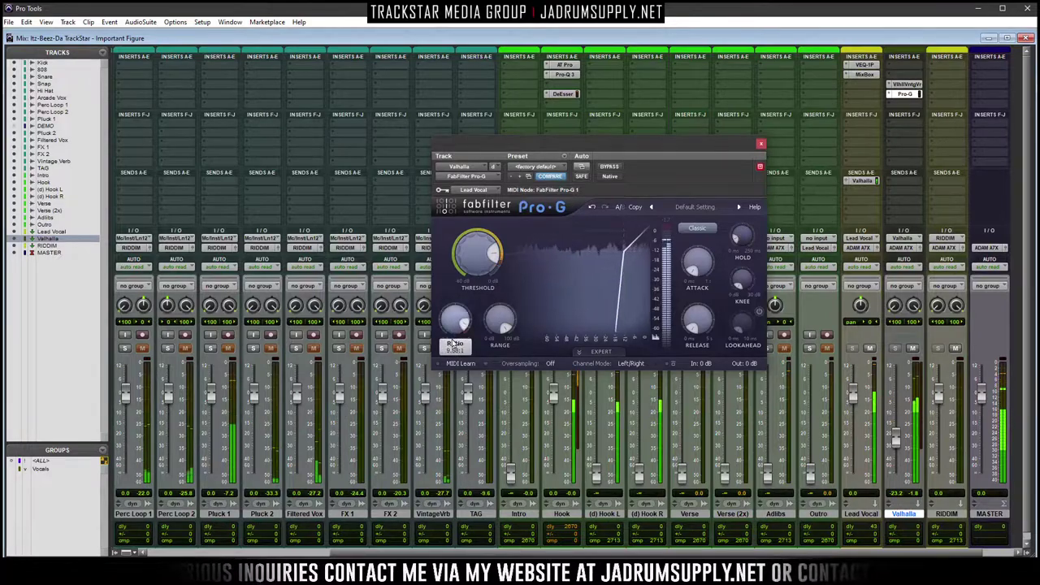
{"action": "scroll", "coordinate": [479, 258], "scroll_direction": "down", "scroll_amount": 2}
{"action": "scroll", "coordinate": [456, 348], "scroll_direction": "down", "scroll_amount": 4}
{"action": "mouse_move", "coordinate": [691, 307]}
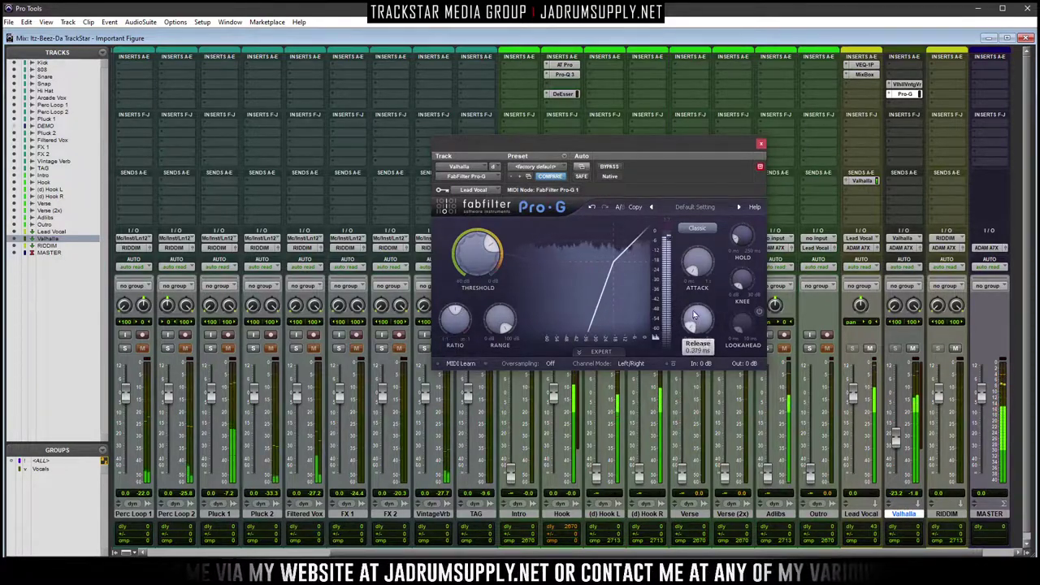
{"action": "scroll", "coordinate": [690, 306], "scroll_direction": "up", "scroll_amount": 2}
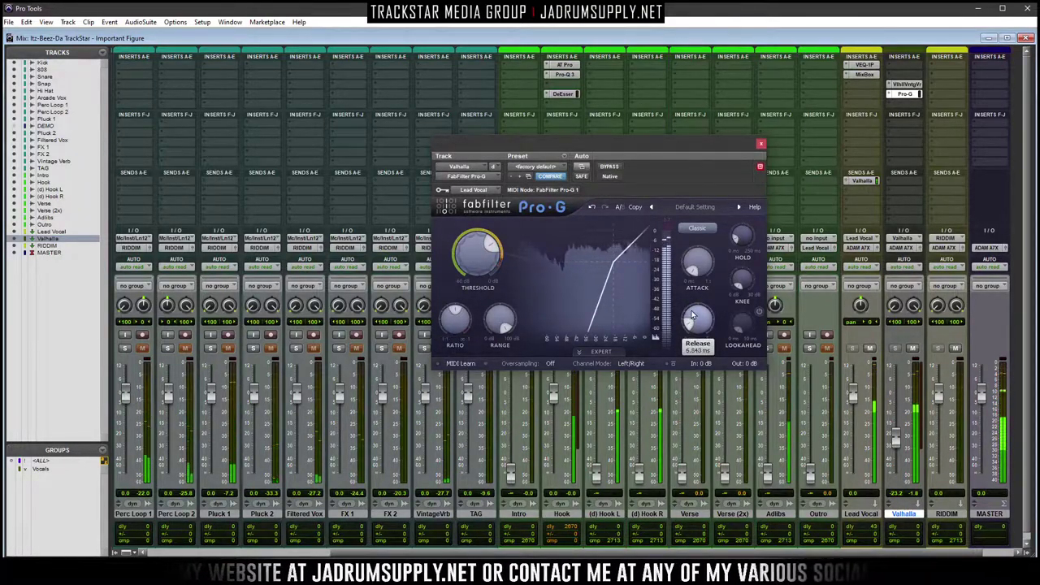
{"action": "mouse_move", "coordinate": [475, 265]}
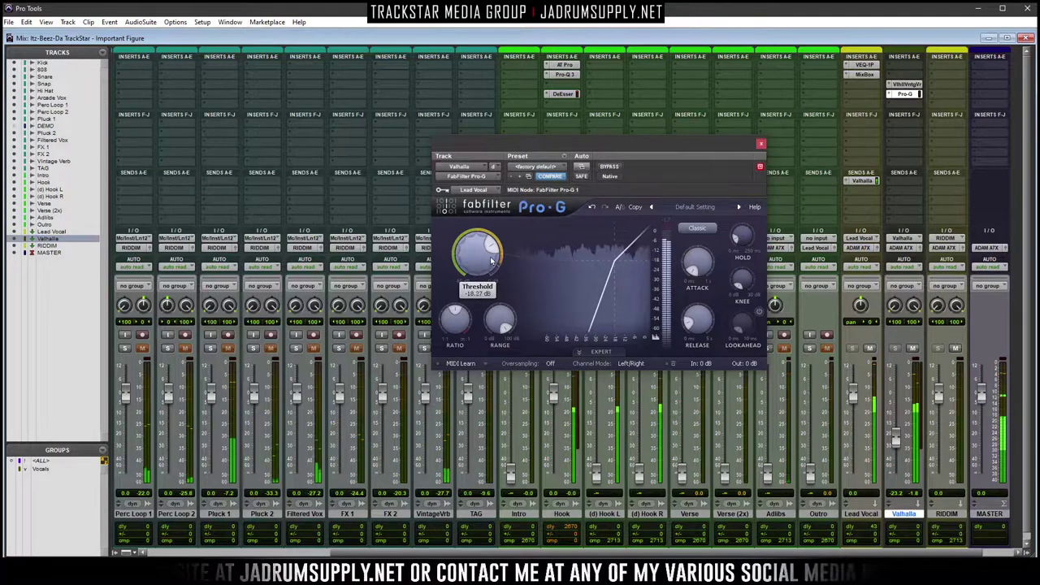
{"action": "key", "text": "ctrl+w"}
Unsolo the Hook track and set the faders of Valhalla to about -21.3 dB and Lead Vocal to about -1.4 dB
{"action": "left_click", "coordinate": [552, 350]}
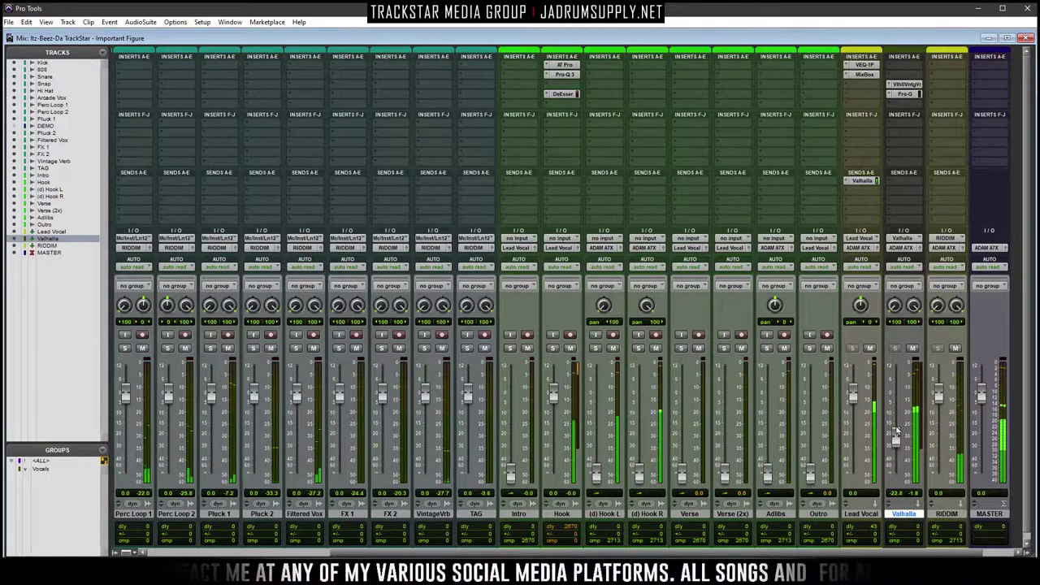
{"action": "left_click_drag", "start_coordinate": [896, 433], "coordinate": [894, 439]}
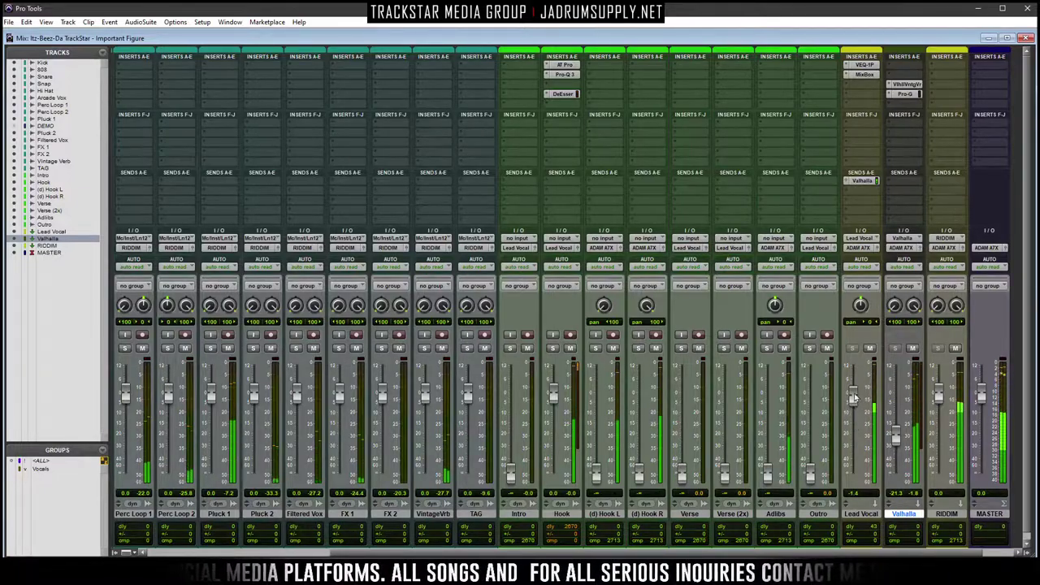
Select the timeline section from marker H1 to H2 across the tracks in the Edit window and play it
{"action": "left_click", "coordinate": [1027, 39]}
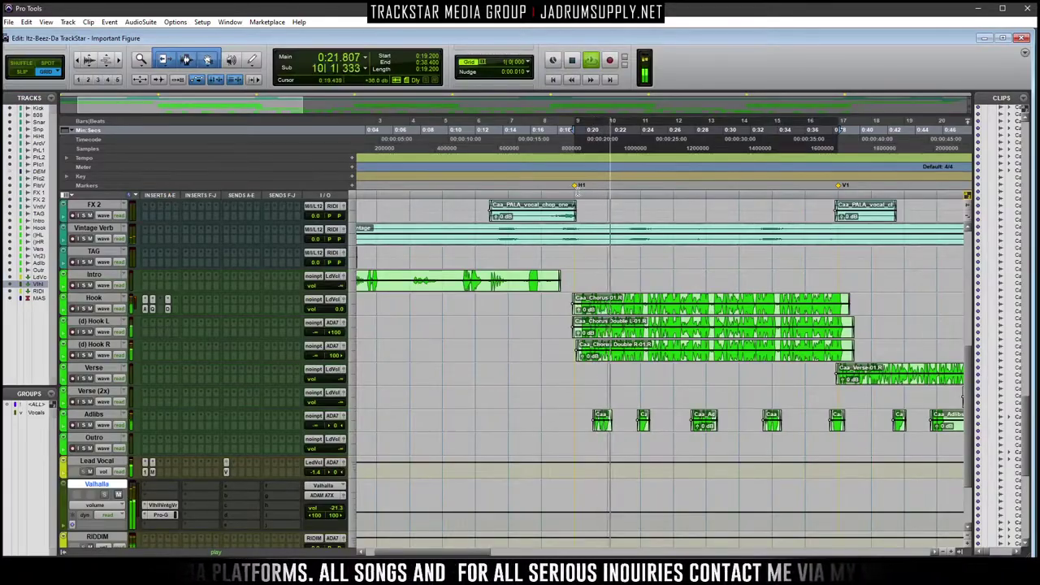
{"action": "key", "text": "ctrl+bracketleft"}
{"action": "key", "text": "space"}
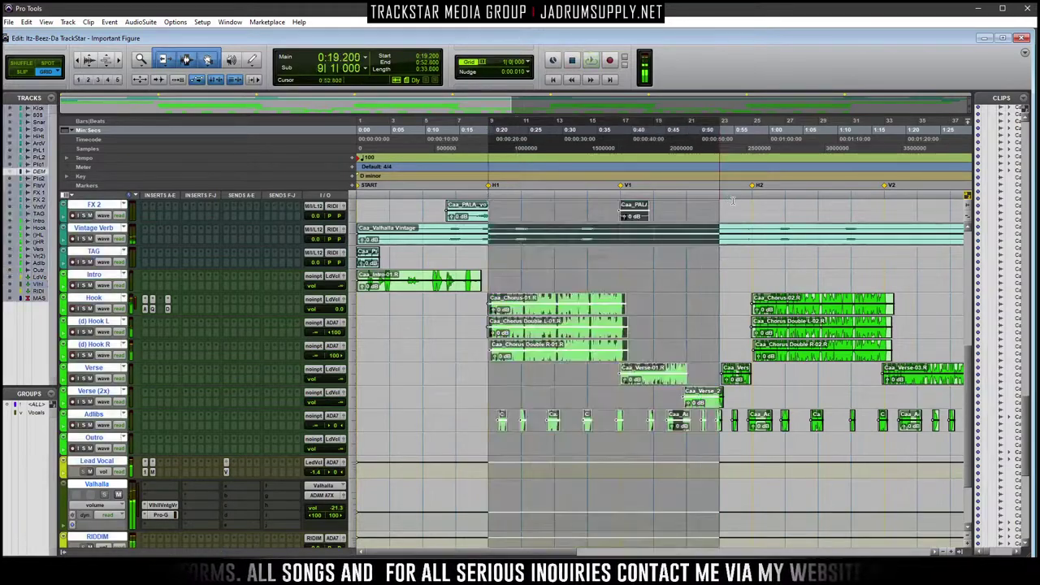
{"action": "left_click_drag", "start_coordinate": [488, 199], "coordinate": [757, 199]}
{"action": "key", "text": "space"}
{"action": "key", "text": "ctrl+equal"}
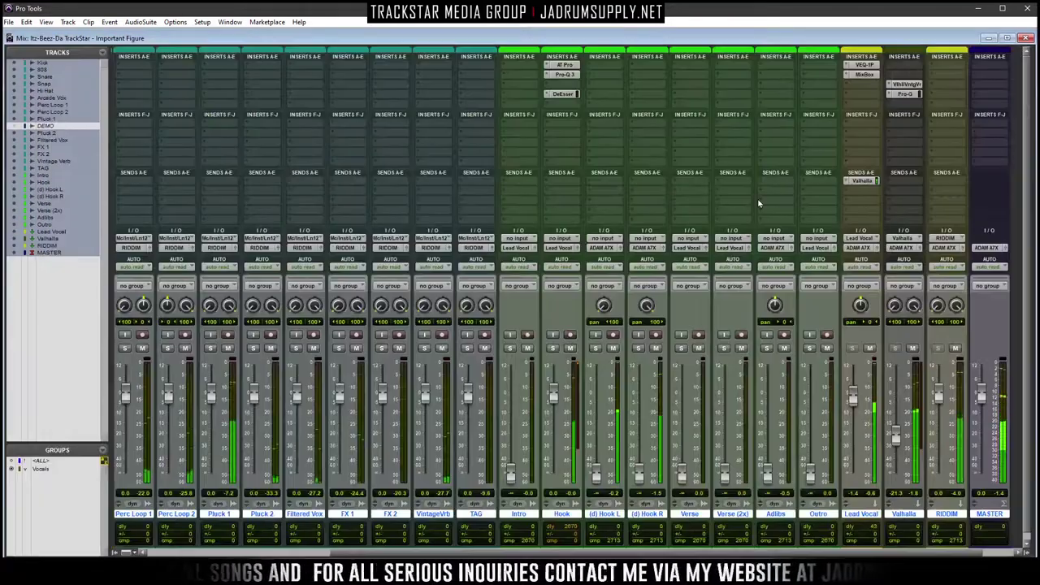
{"action": "key", "text": "ctrl+equal"}
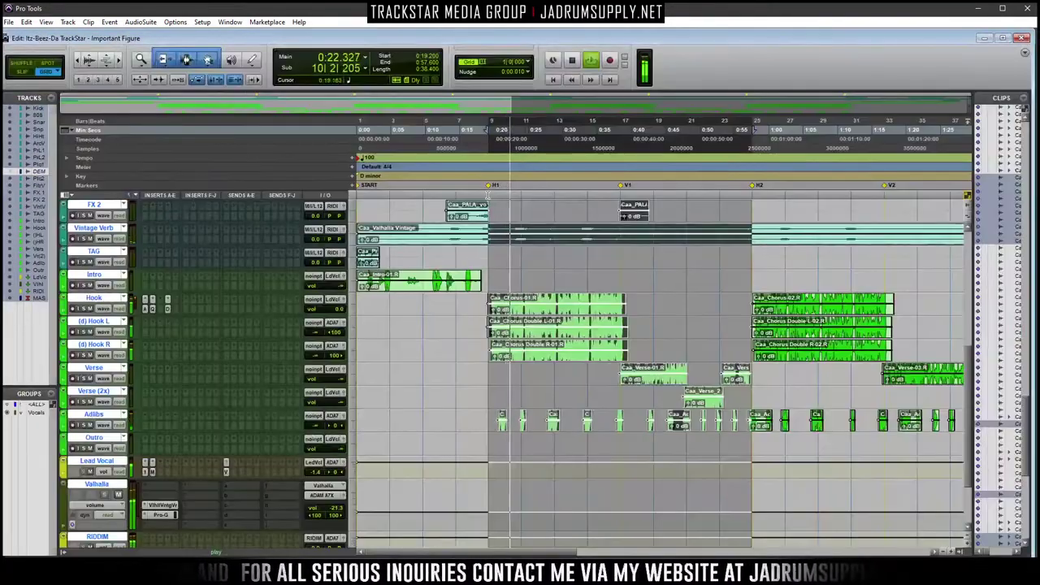
Select the first verse from marker V1 to H2 across the tracks and return to the Mix window
{"action": "left_click_drag", "start_coordinate": [623, 199], "coordinate": [746, 204]}
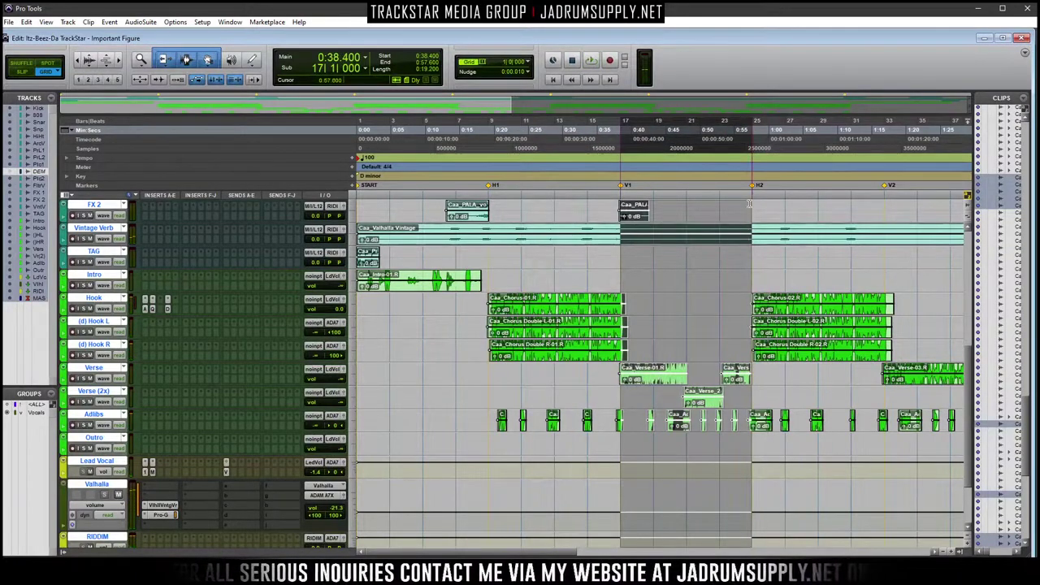
{"action": "key", "text": "ctrl+equal"}
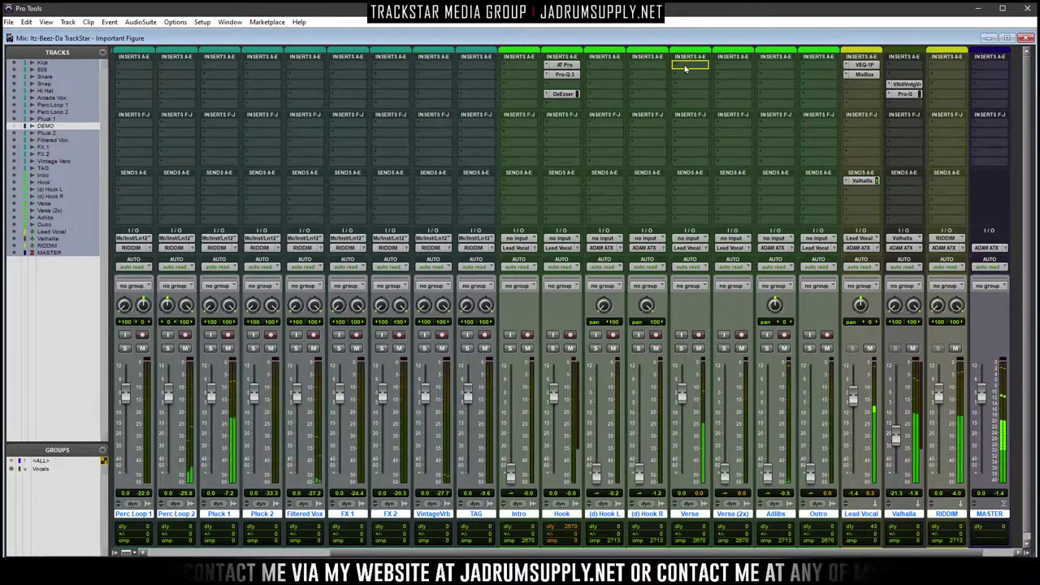
Copy the Hook track's AT Pro, Pro-Q 3 and DeEsser inserts to Verse and Verse (2x), setting the Verse (2x) fader to 0.0 dB
{"action": "left_click_drag", "start_coordinate": [575, 77], "coordinate": [690, 65]}
{"action": "left_click_drag", "start_coordinate": [564, 96], "coordinate": [690, 96]}
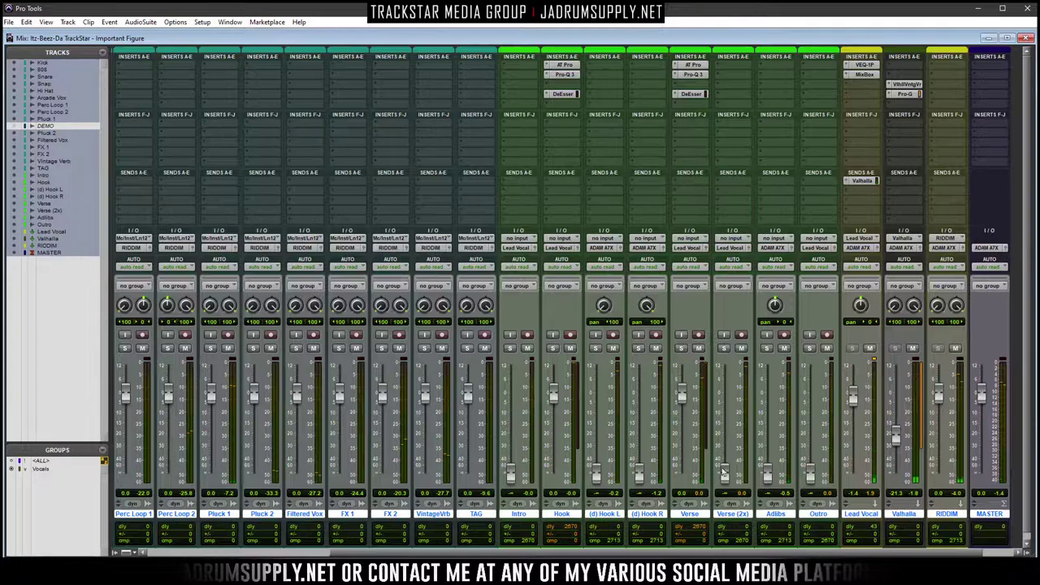
{"action": "left_click", "coordinate": [725, 476], "text": "alt"}
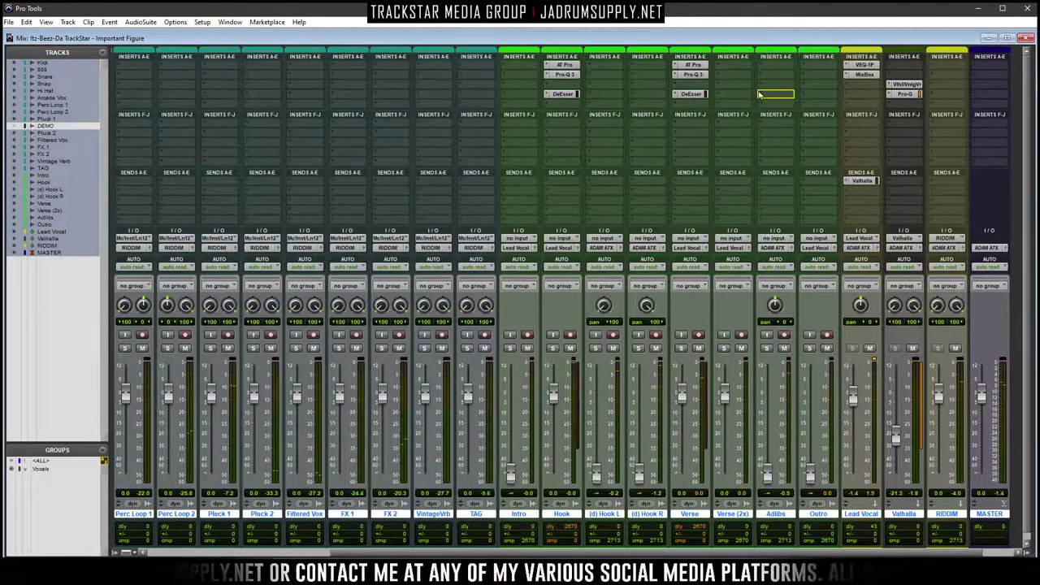
{"action": "left_click_drag", "start_coordinate": [725, 91], "coordinate": [733, 64]}
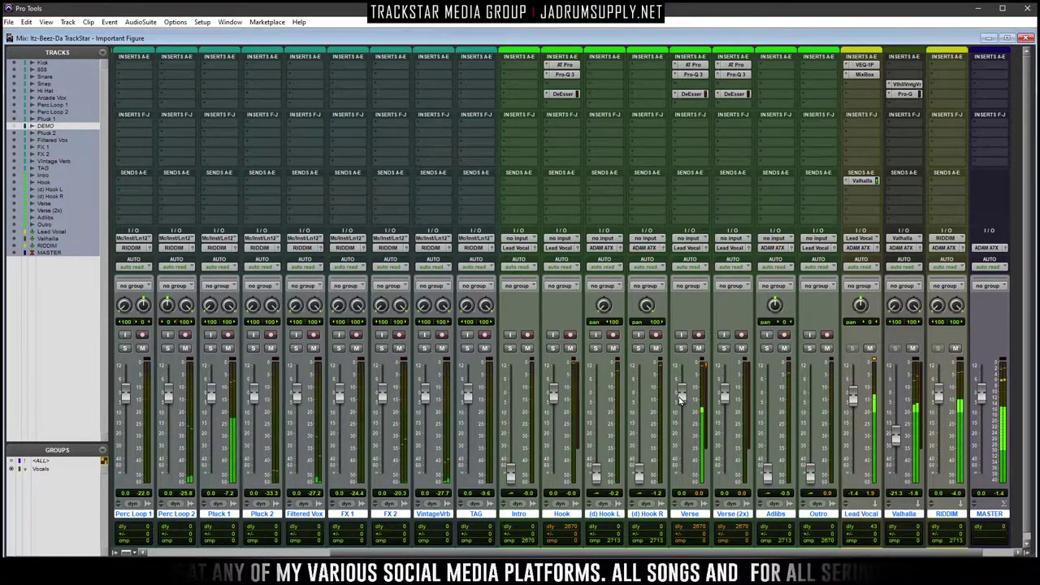
Play back the first verse between markers V1 and H2, examining its clips in the Edit window and the vocal levels in the Mix window
{"action": "left_click", "coordinate": [681, 396]}
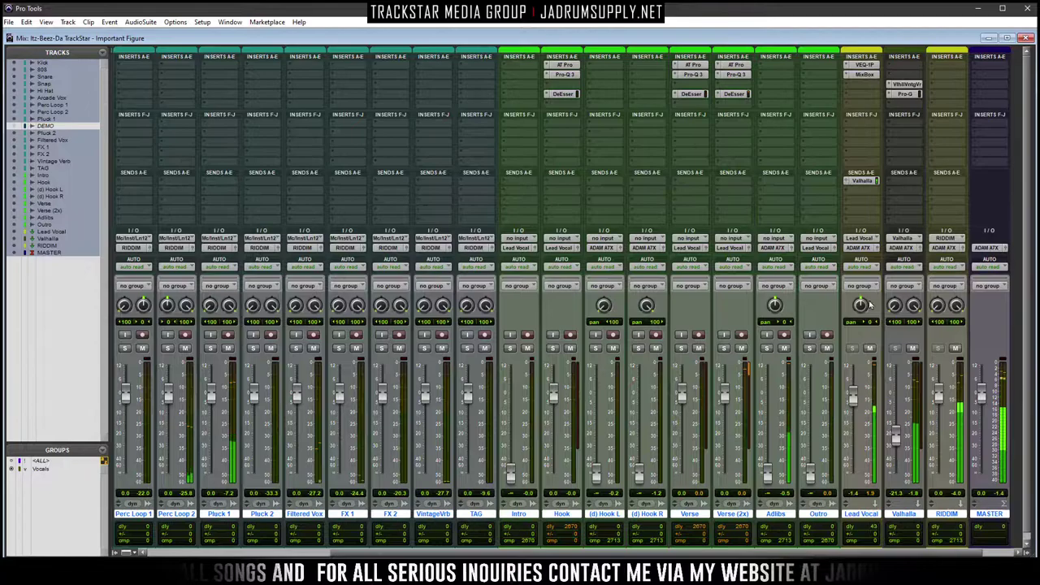
{"action": "left_click", "coordinate": [1026, 39]}
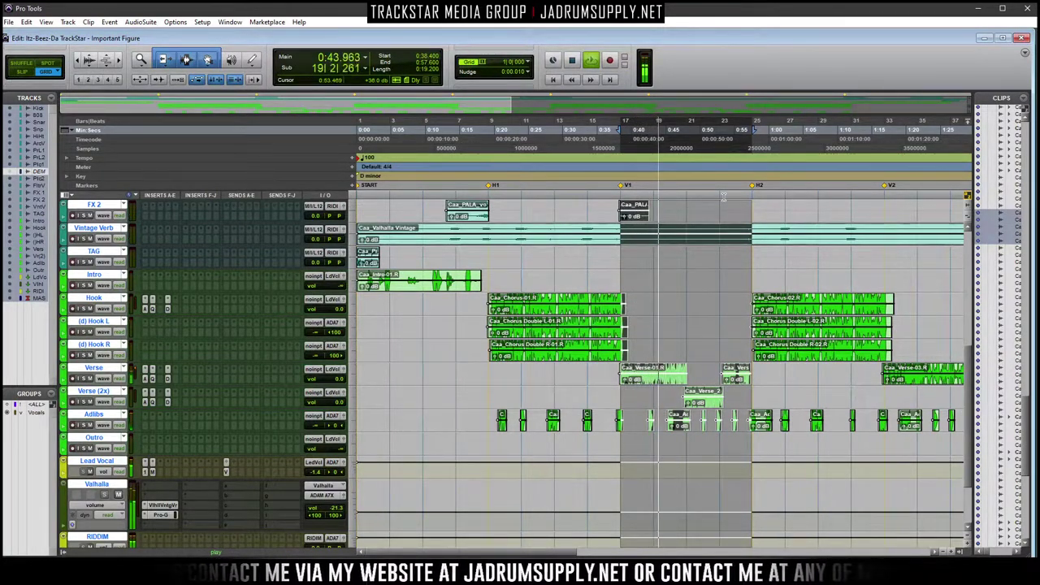
{"action": "key", "text": "space"}
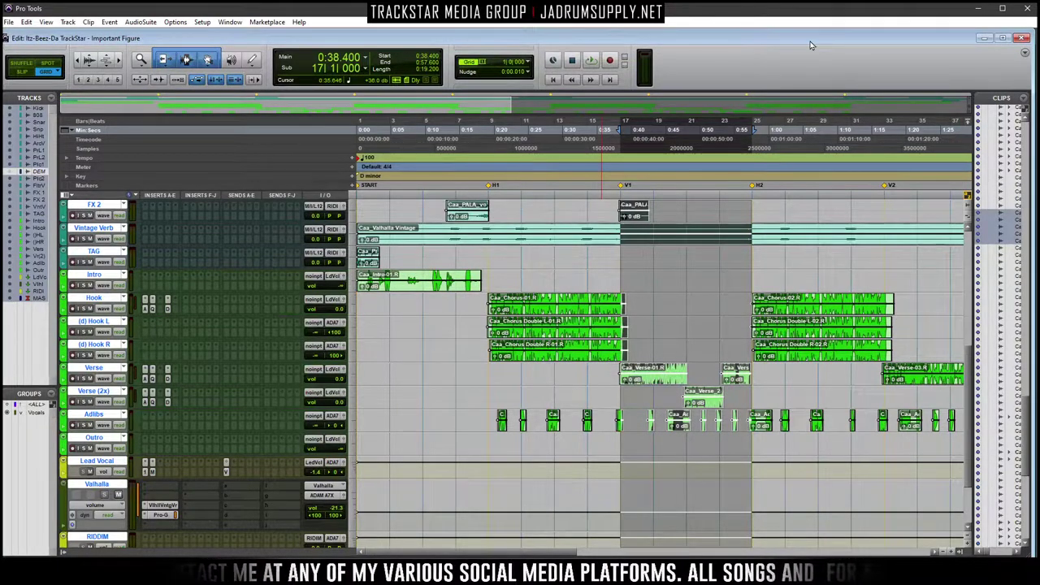
{"action": "key", "text": "space"}
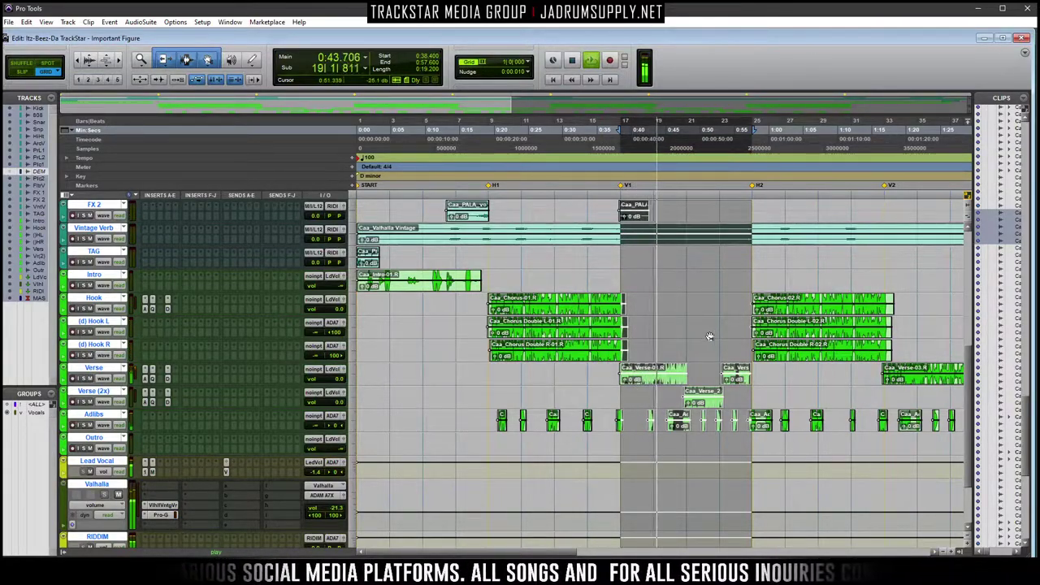
{"action": "key", "text": "ctrl+]"}
{"action": "key", "text": "ctrl+]"}
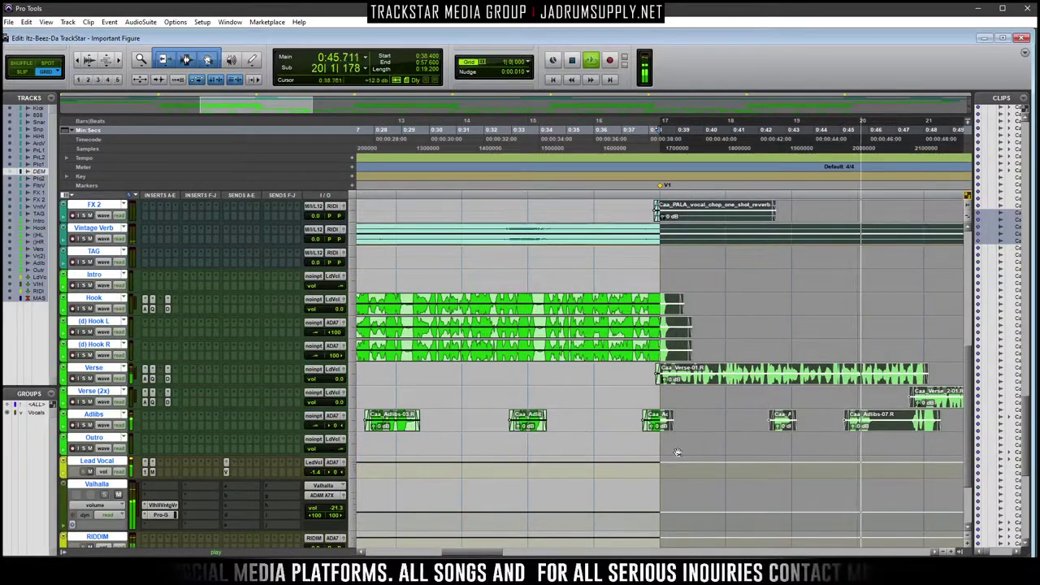
{"action": "left_click_drag", "start_coordinate": [500, 554], "coordinate": [535, 554]}
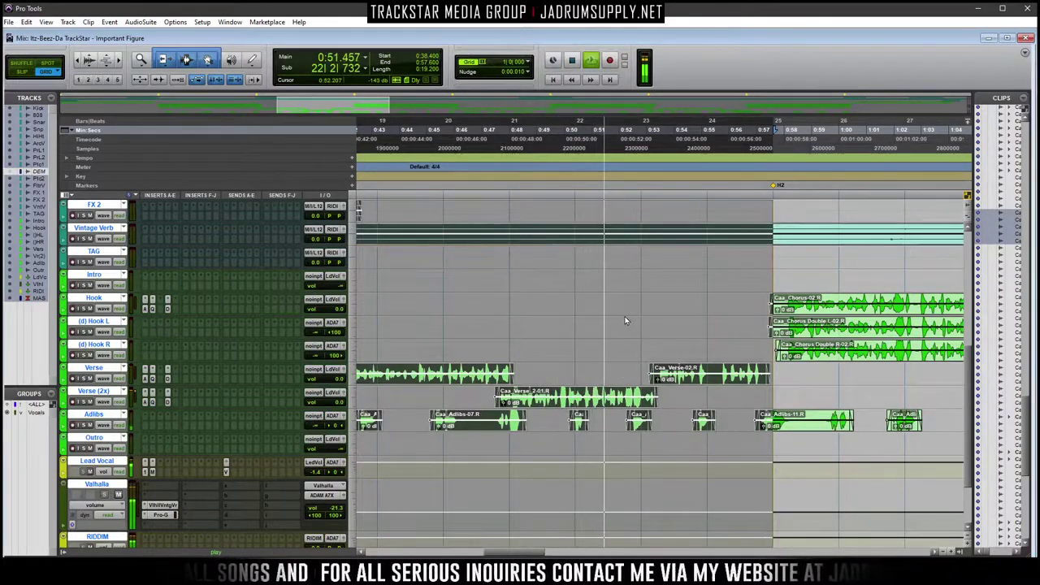
{"action": "key", "text": "ctrl+="}
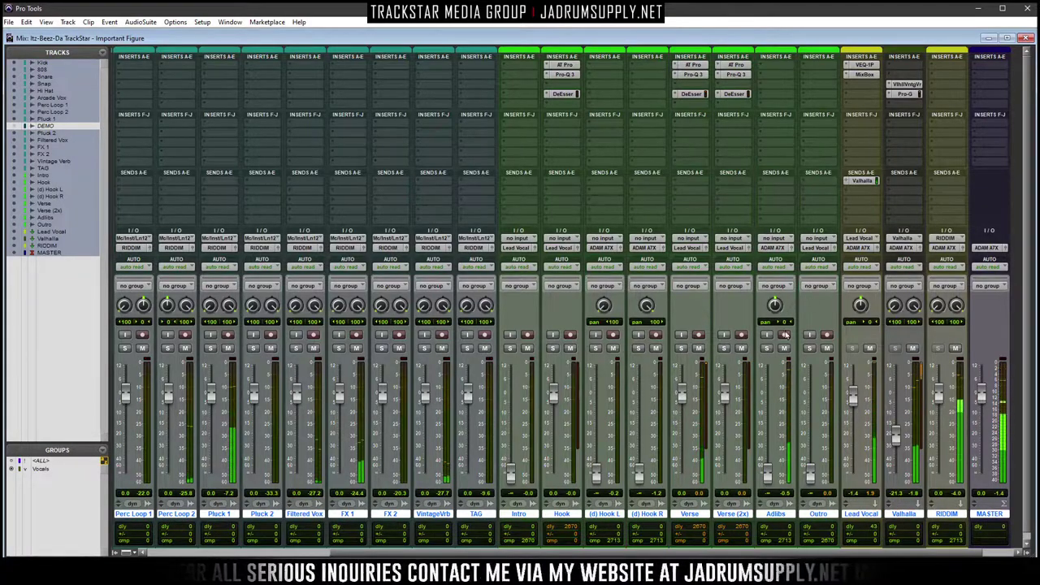
{"action": "key", "text": "ctrl+="}
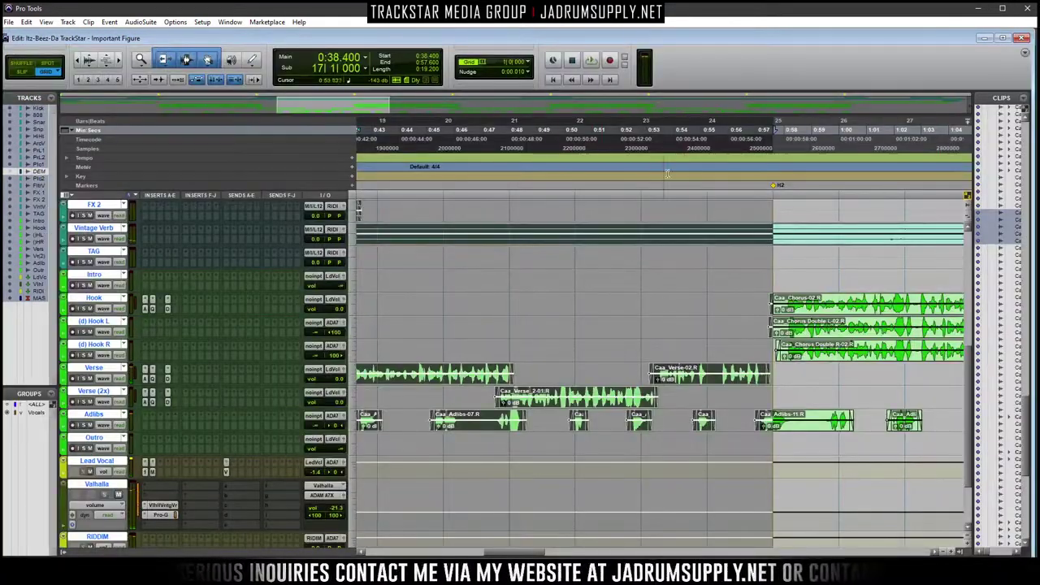
Audition the passage from bar 22 to bar 24, examining the second Verse clip against the adlib just before bar 24
{"action": "left_click", "coordinate": [575, 198]}
{"action": "key", "text": "space"}
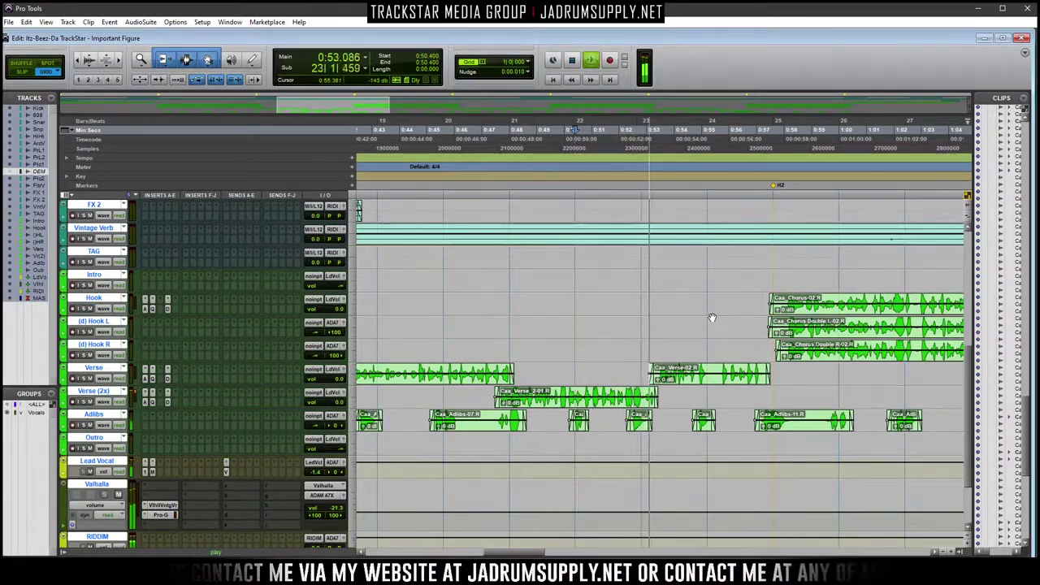
{"action": "key", "text": "space"}
{"action": "scroll", "coordinate": [703, 244], "scroll_direction": "down", "scroll_amount": 3}
{"action": "scroll", "coordinate": [703, 325], "scroll_direction": "up", "scroll_amount": 10}
{"action": "scroll", "coordinate": [703, 407], "scroll_direction": "down", "scroll_amount": 6}
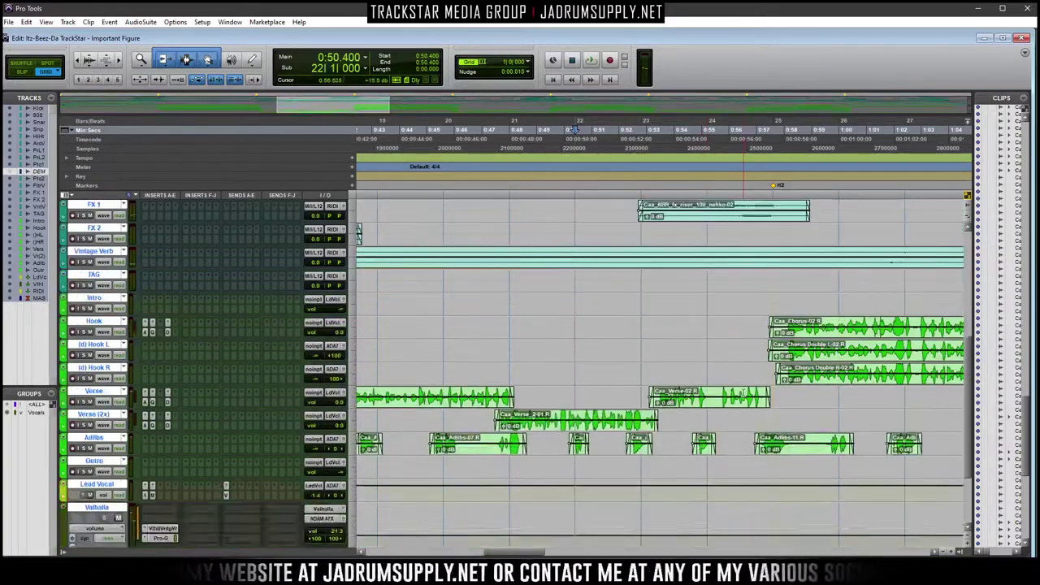
{"action": "left_click", "coordinate": [703, 445]}
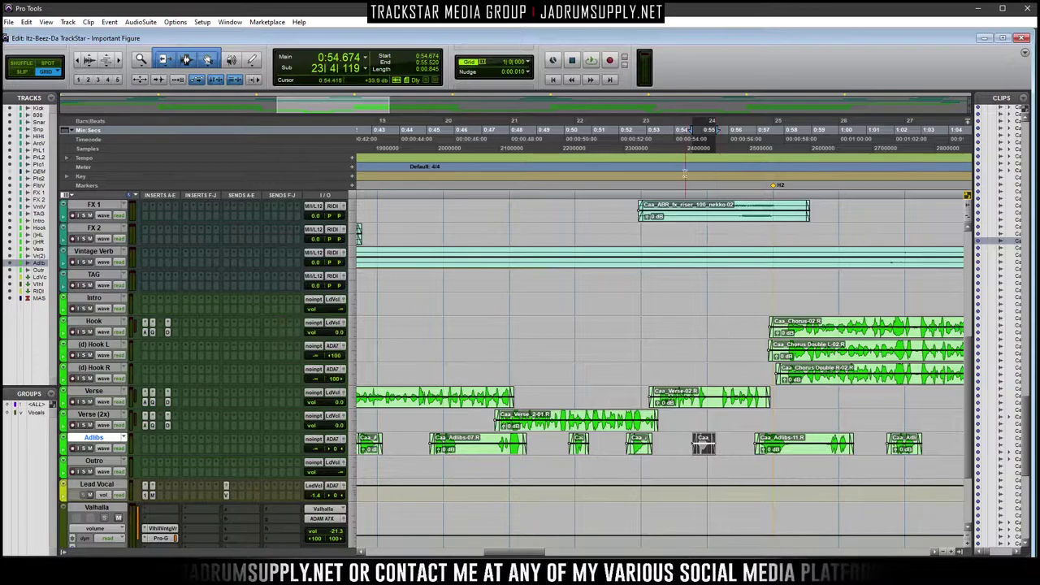
{"action": "key", "text": "space"}
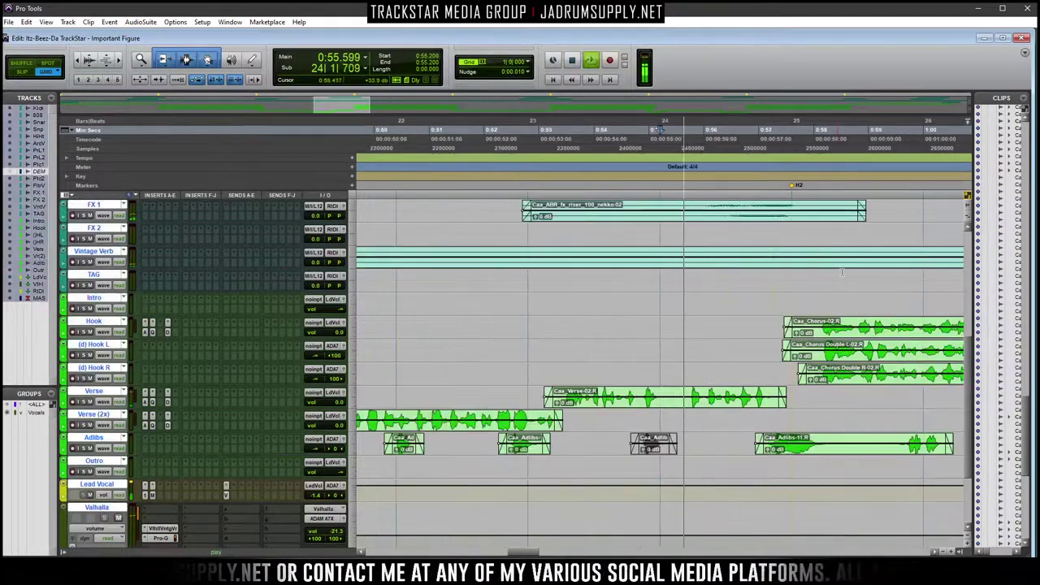
{"action": "left_click", "coordinate": [583, 159]}
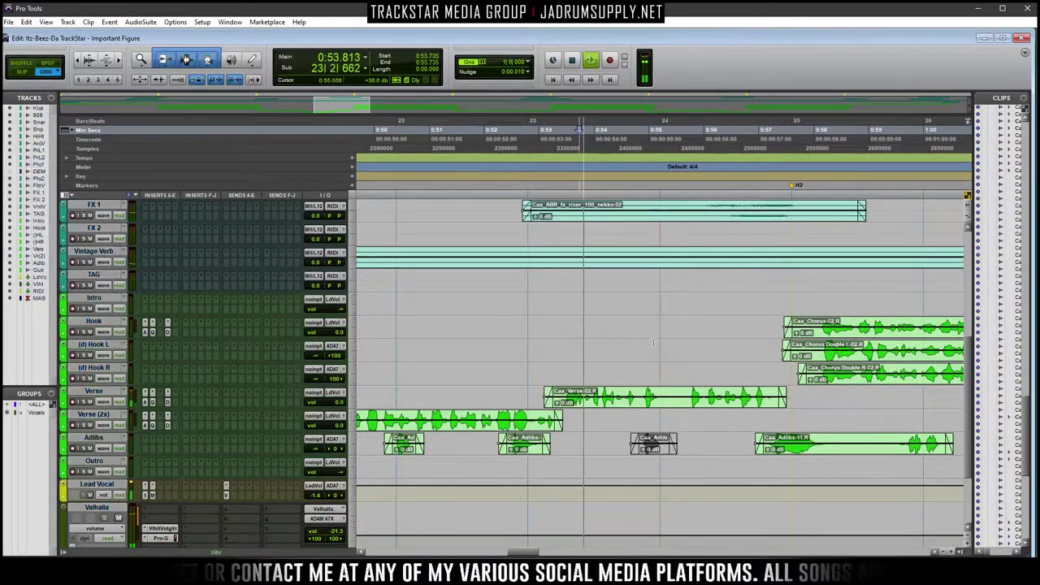
{"action": "key", "text": "space"}
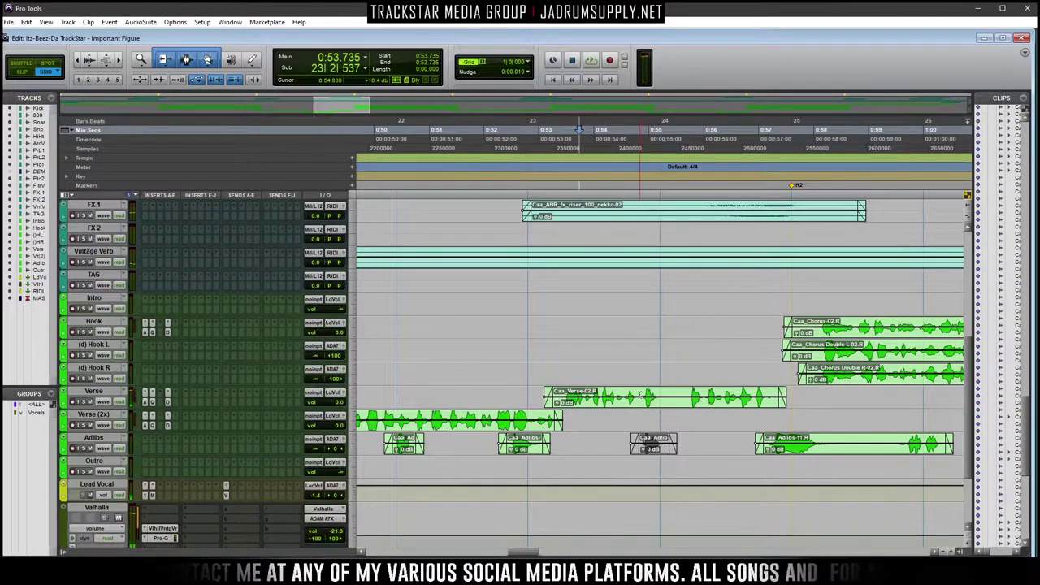
{"action": "left_click", "coordinate": [620, 397]}
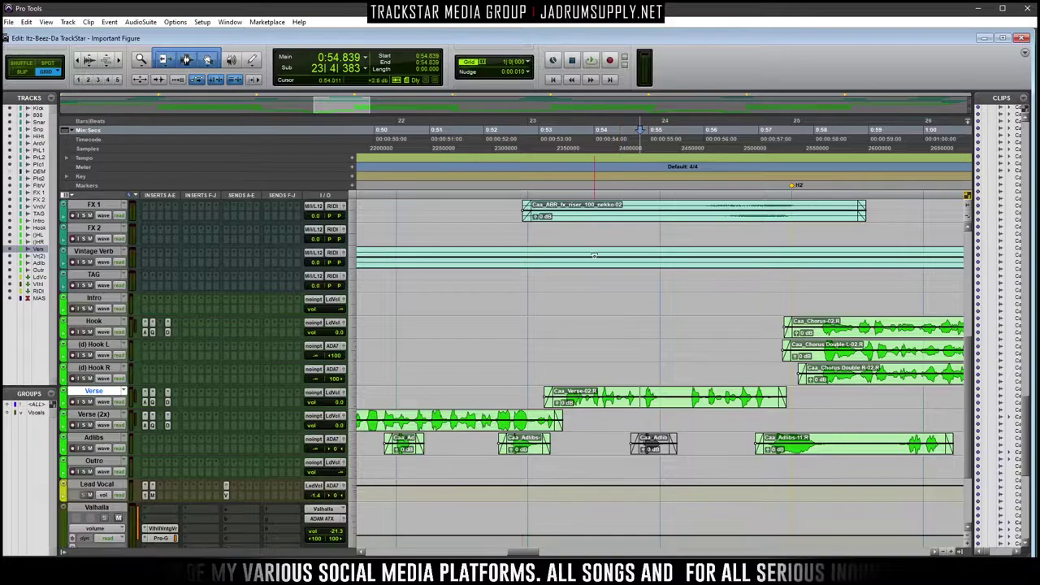
Set the grid value to a 1/8 note and briefly audition the Verse track around beat 4 of bar 23
{"action": "left_click", "coordinate": [507, 62]}
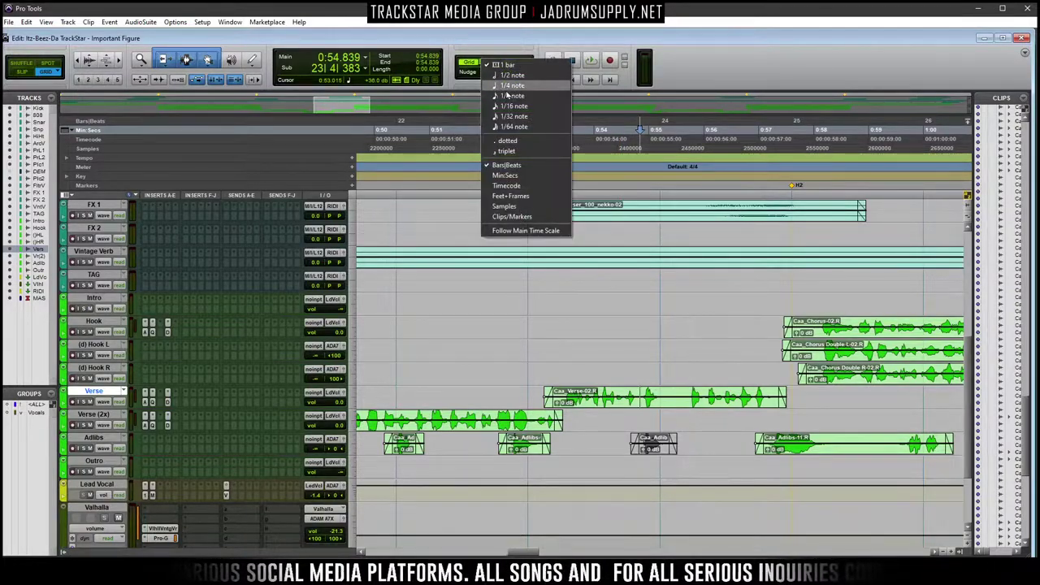
{"action": "left_click", "coordinate": [511, 86]}
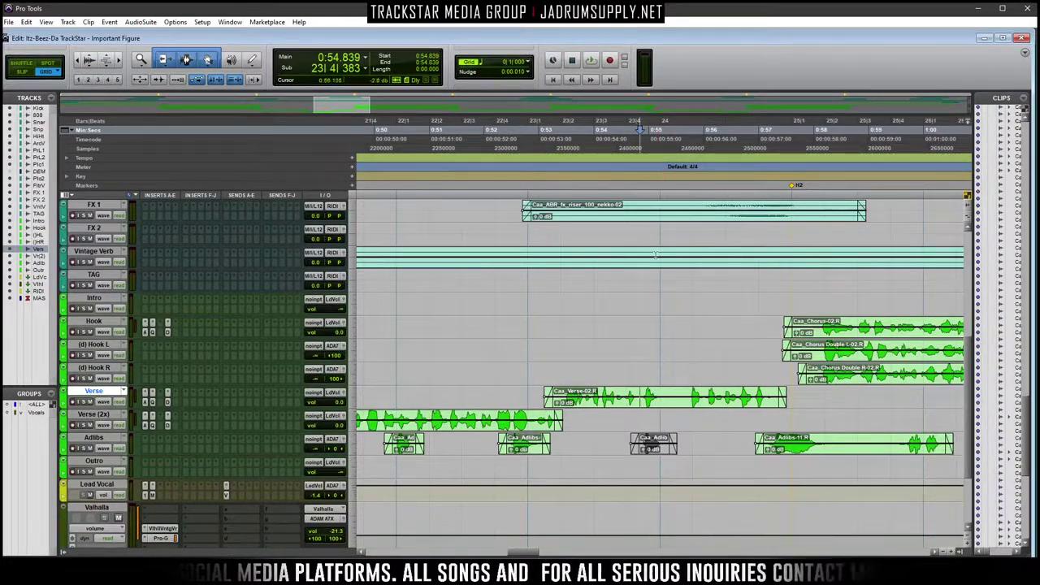
{"action": "left_click", "coordinate": [480, 63]}
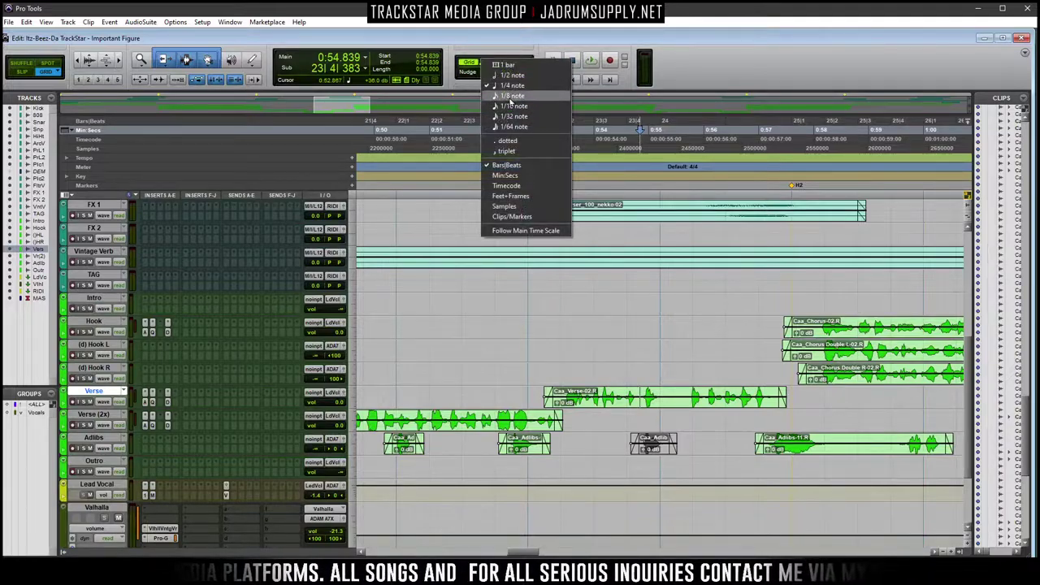
{"action": "left_click", "coordinate": [510, 98]}
{"action": "key", "text": "space"}
{"action": "key", "text": "space"}
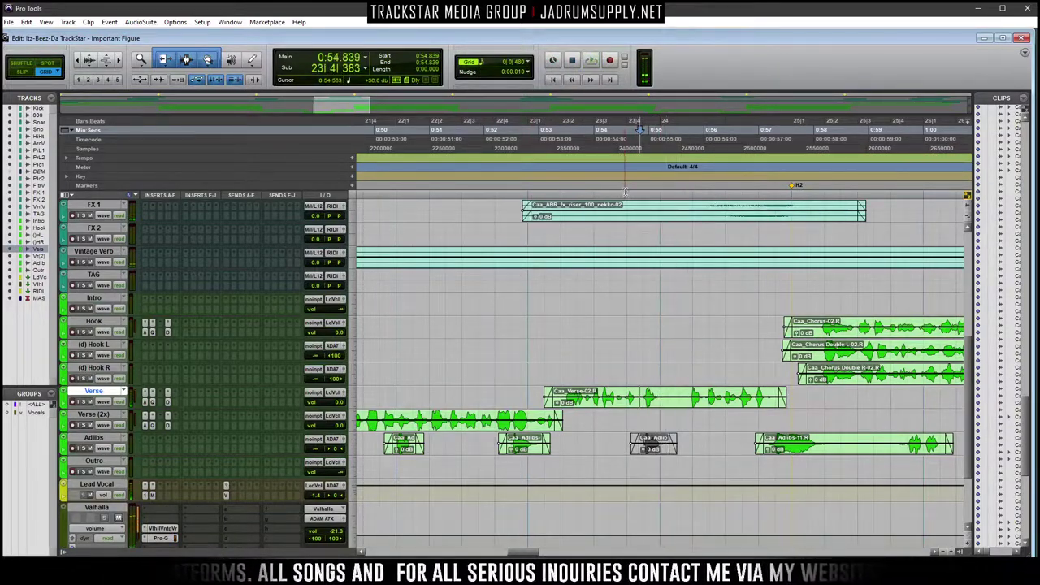
Separate the 0.300-second Verse piece starting at 23|4|480, move it straight down to the Verse (2x) track and audition it from bar 23
{"action": "left_click", "coordinate": [642, 396]}
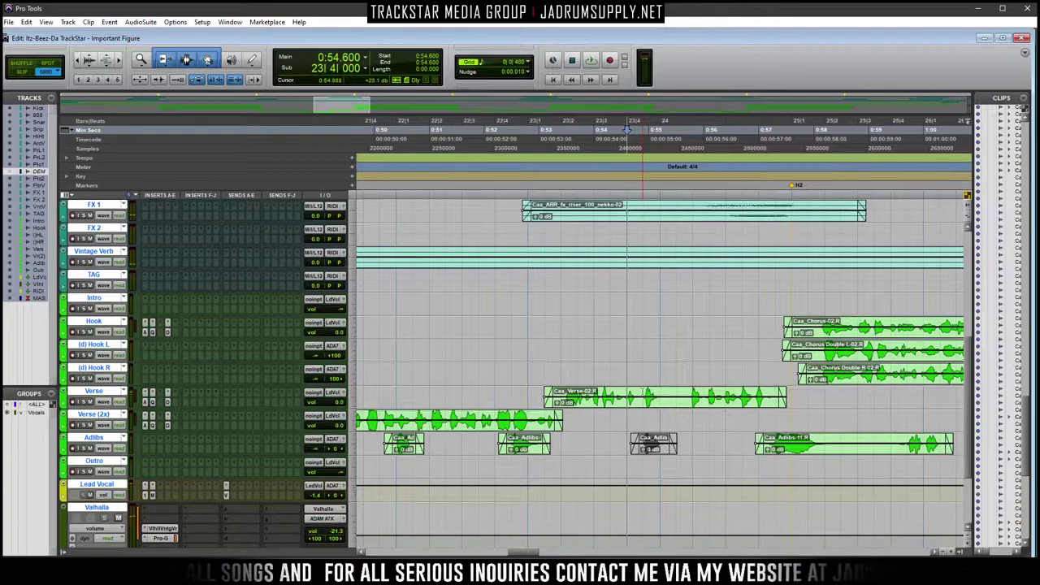
{"action": "left_click", "coordinate": [653, 395]}
{"action": "key", "text": "ctrl+e"}
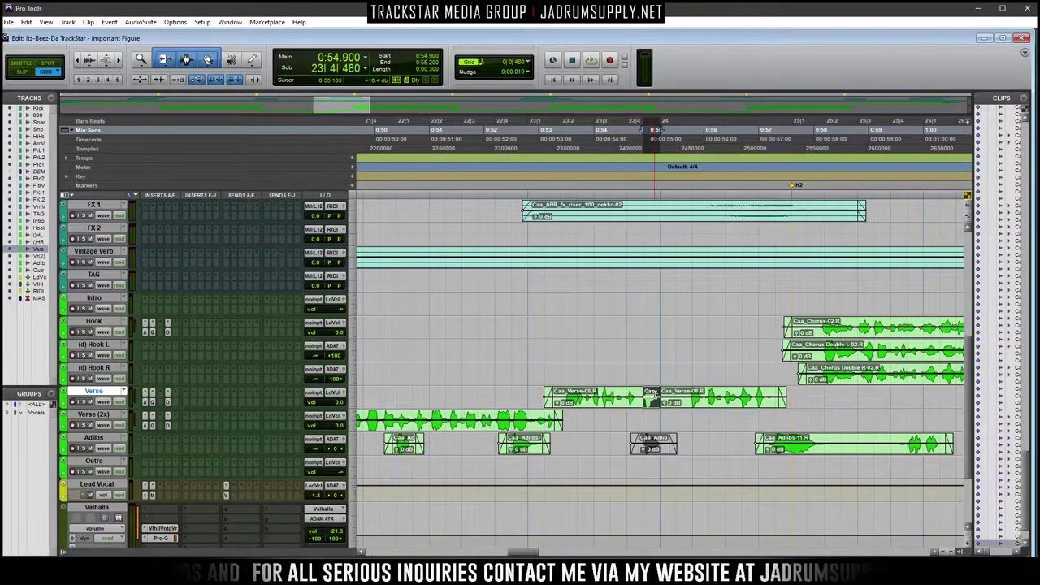
{"action": "left_click_drag", "start_coordinate": [654, 404], "coordinate": [650, 418]}
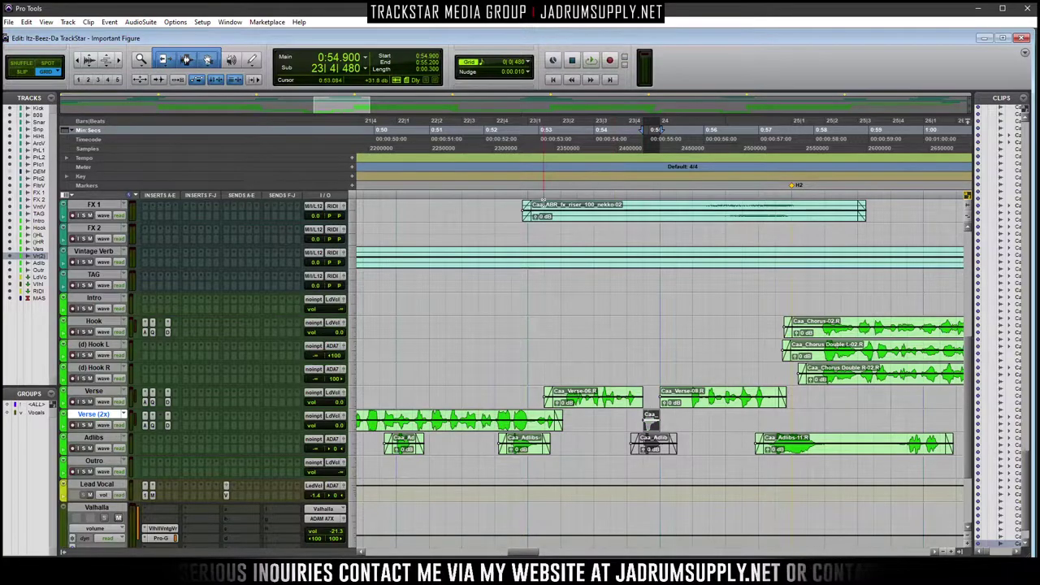
{"action": "left_click", "coordinate": [532, 197]}
{"action": "key", "text": "space"}
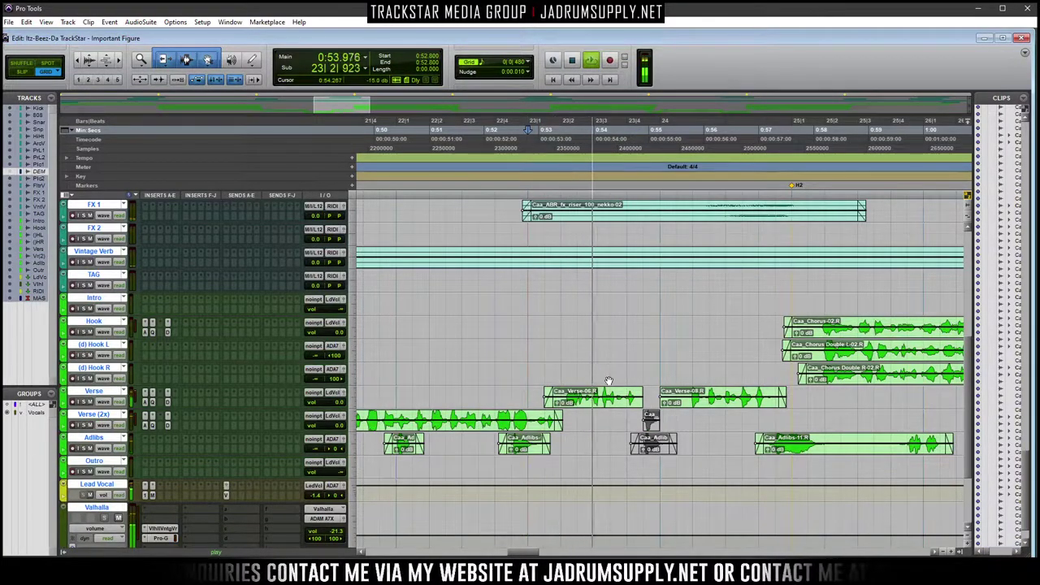
{"action": "key", "text": "space"}
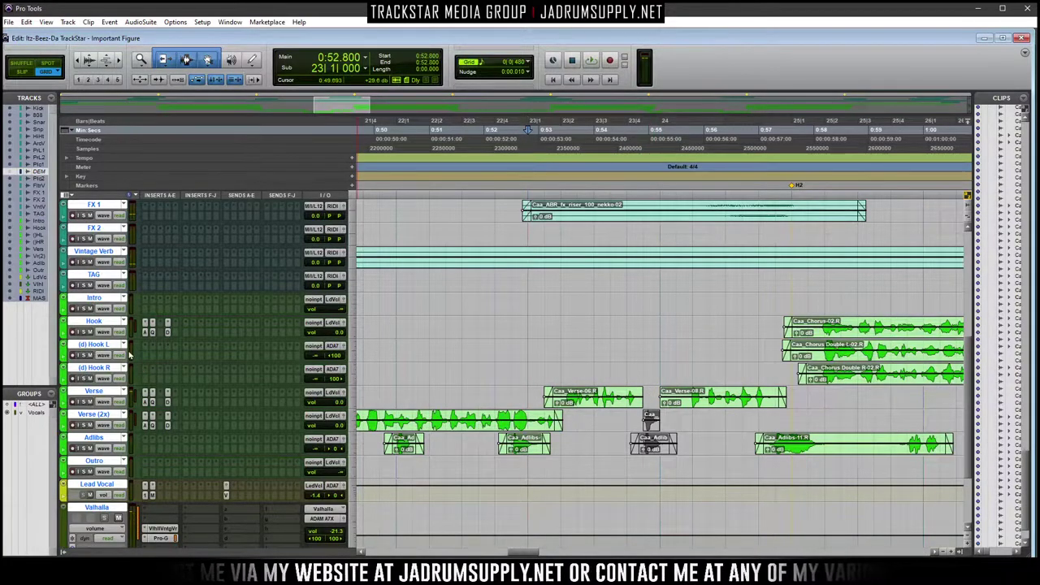
{"action": "key", "text": "ctrl+shift+i"}
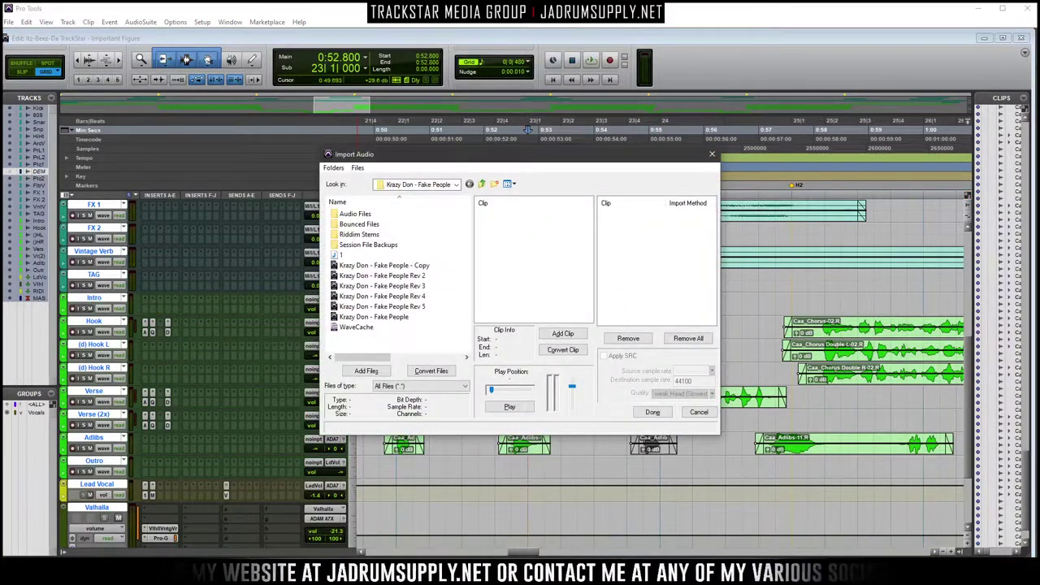
{"action": "key", "text": "Escape"}
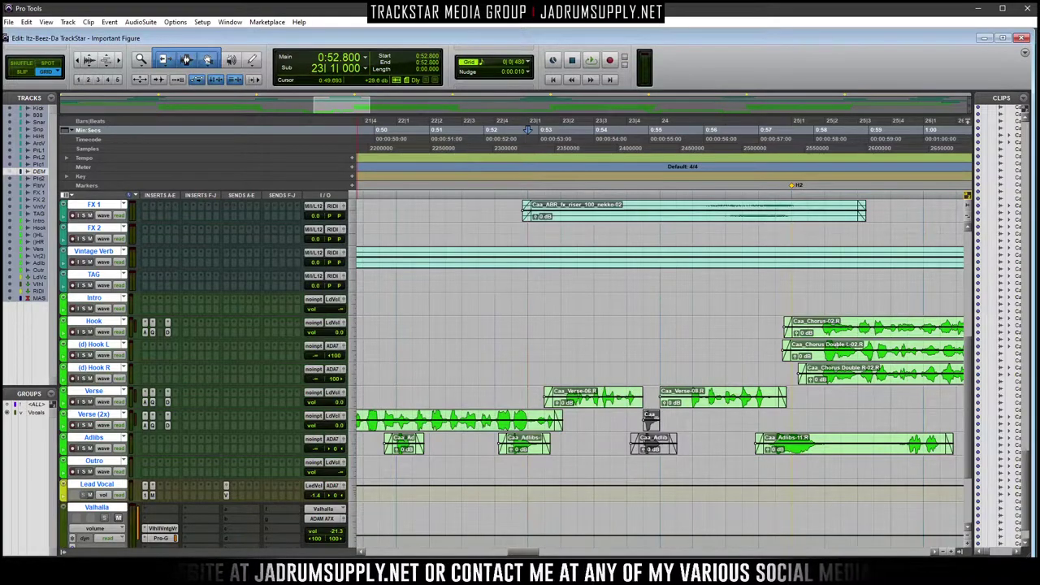
{"action": "key", "text": "ctrl+shift+n"}
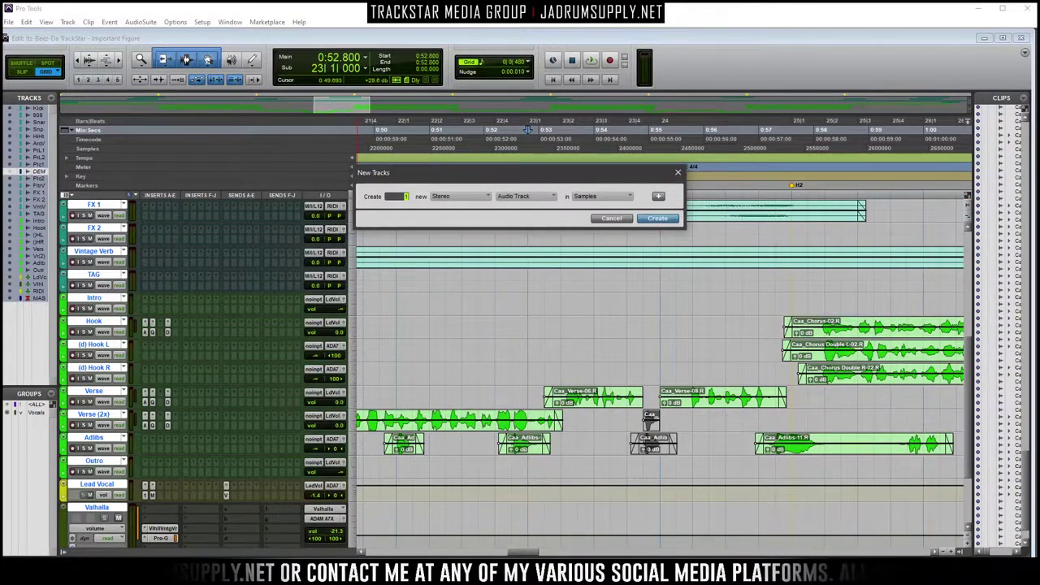
{"action": "key", "text": "Escape"}
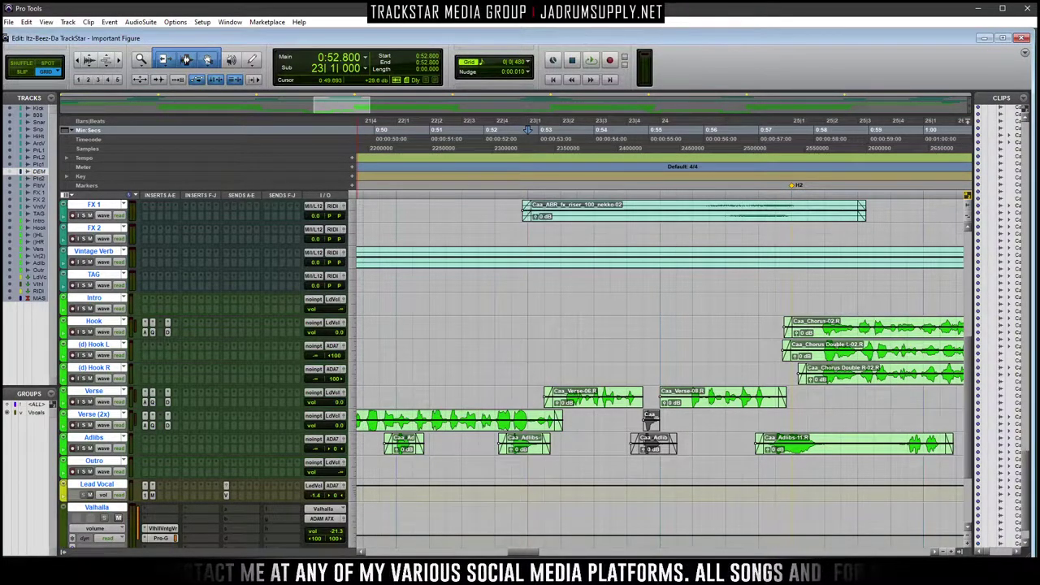
Open the Venom Kush Life - Richie West - (Dolla Bill Riddim) session as the source for importing session data
{"action": "key", "text": "alt+shift+i"}
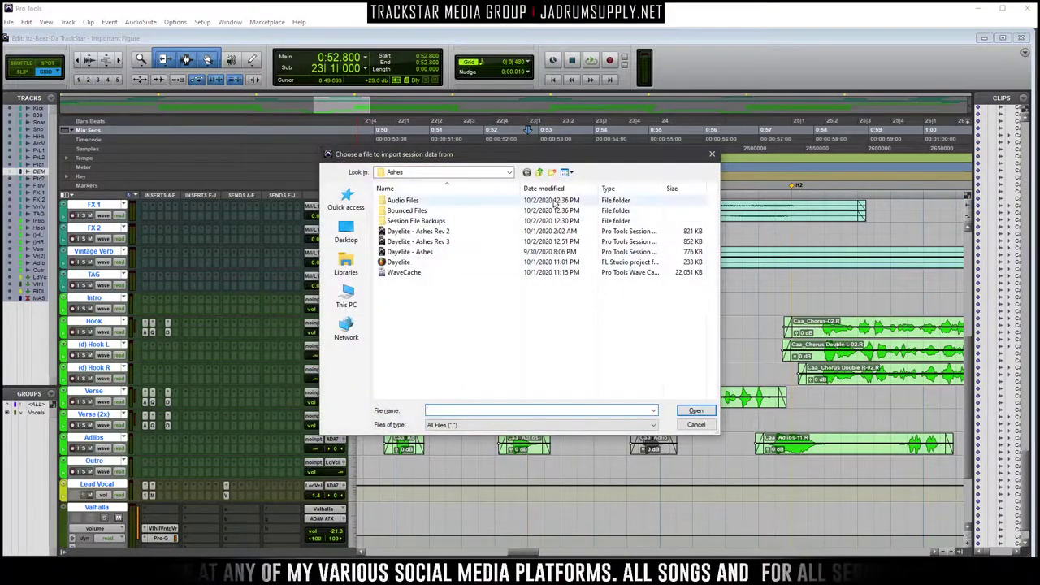
{"action": "left_click", "coordinate": [537, 174]}
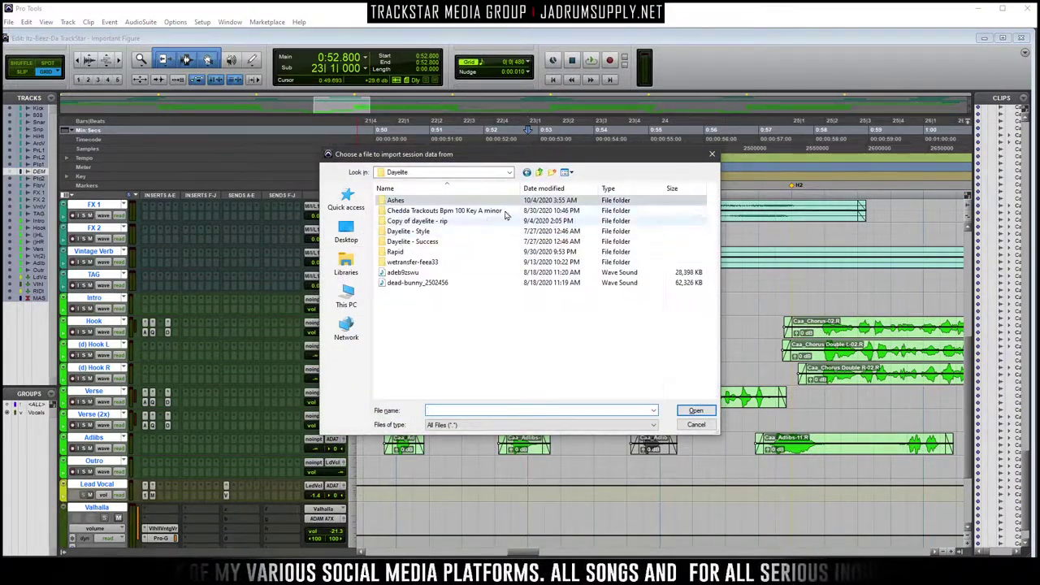
{"action": "left_click", "coordinate": [538, 173]}
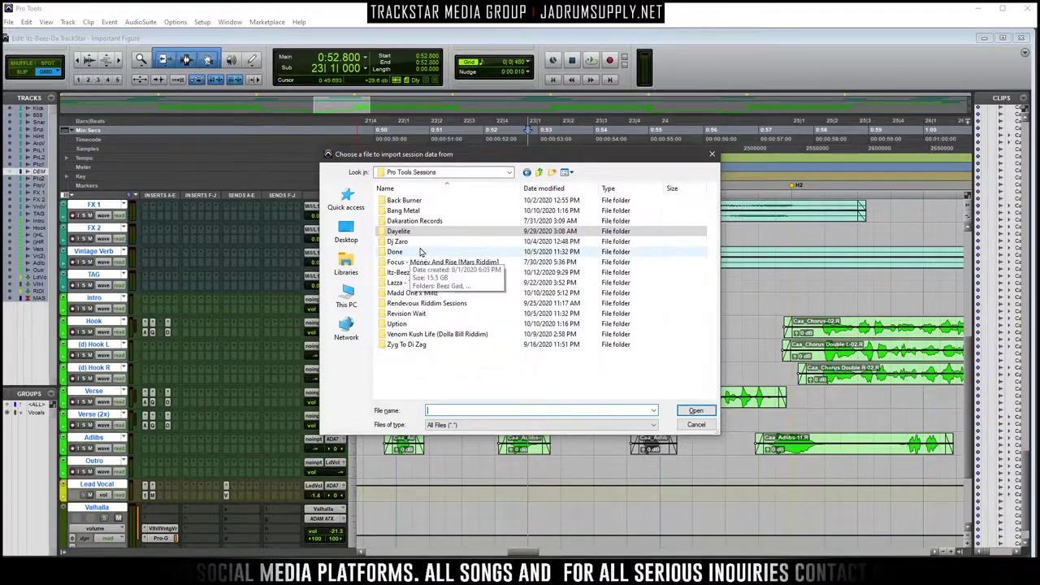
{"action": "double_click", "coordinate": [417, 334]}
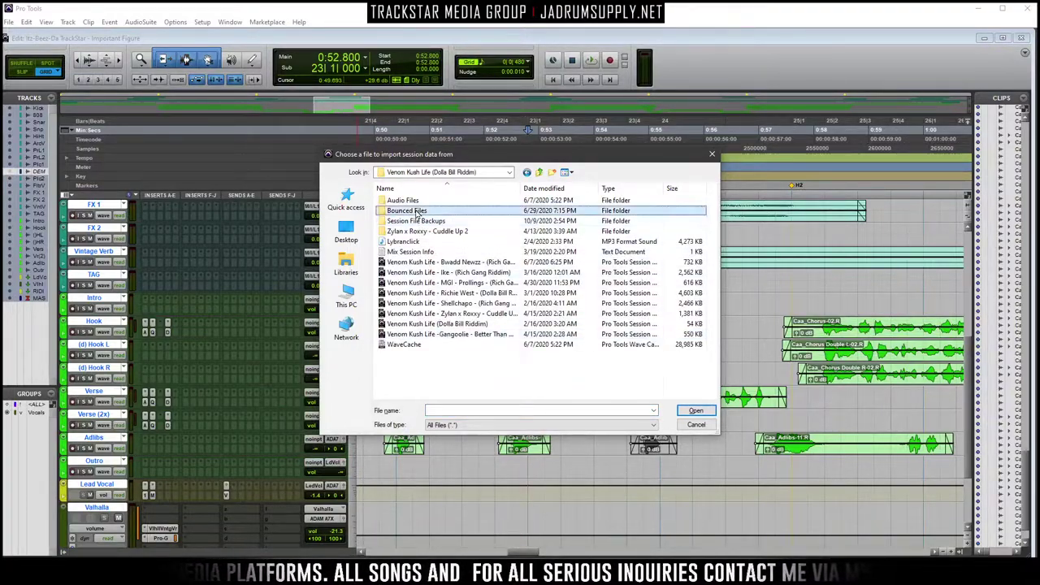
{"action": "double_click", "coordinate": [407, 210]}
{"action": "left_click", "coordinate": [527, 172]}
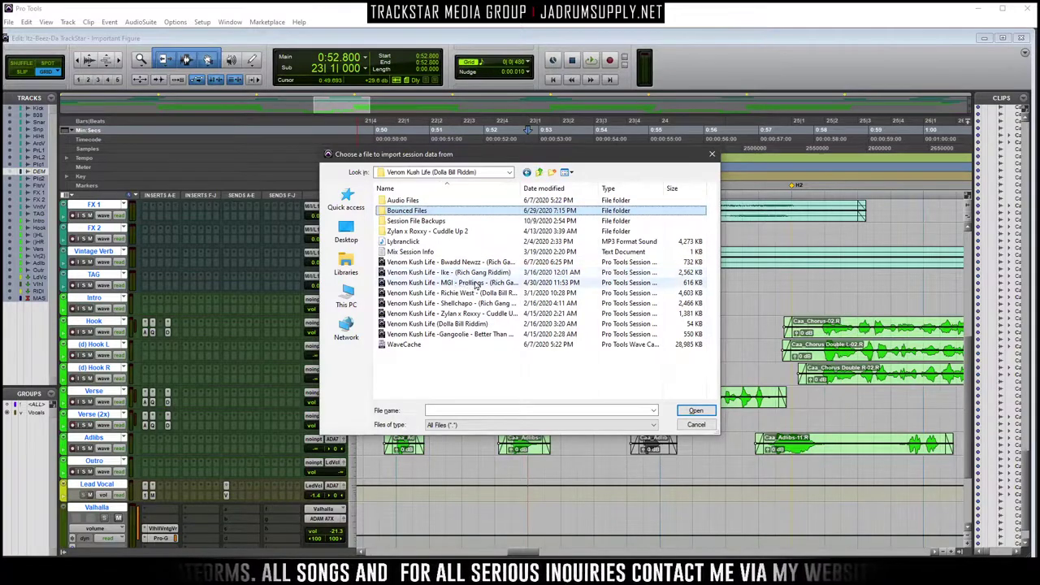
{"action": "double_click", "coordinate": [451, 293]}
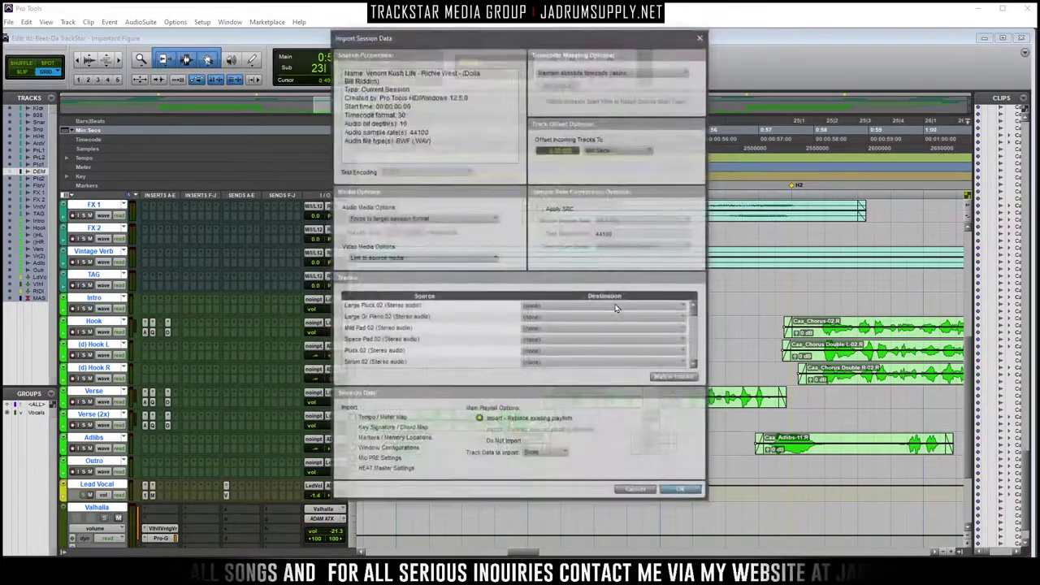
Find the stereo Glock 18 track in the source track list and mark it for import as a new track
{"action": "scroll", "coordinate": [431, 344], "scroll_direction": "down", "scroll_amount": 5}
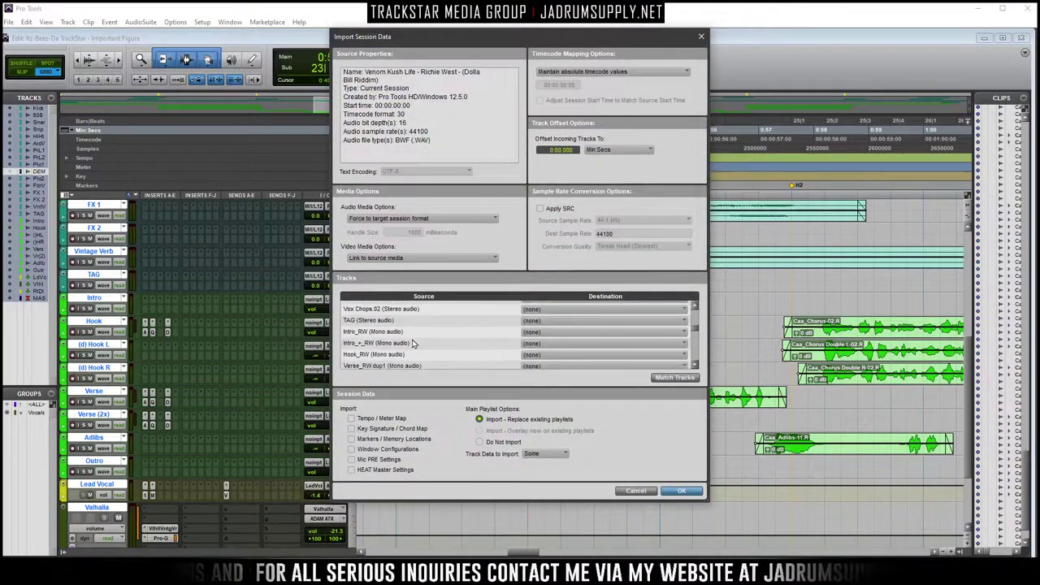
{"action": "scroll", "coordinate": [412, 343], "scroll_direction": "down", "scroll_amount": 6}
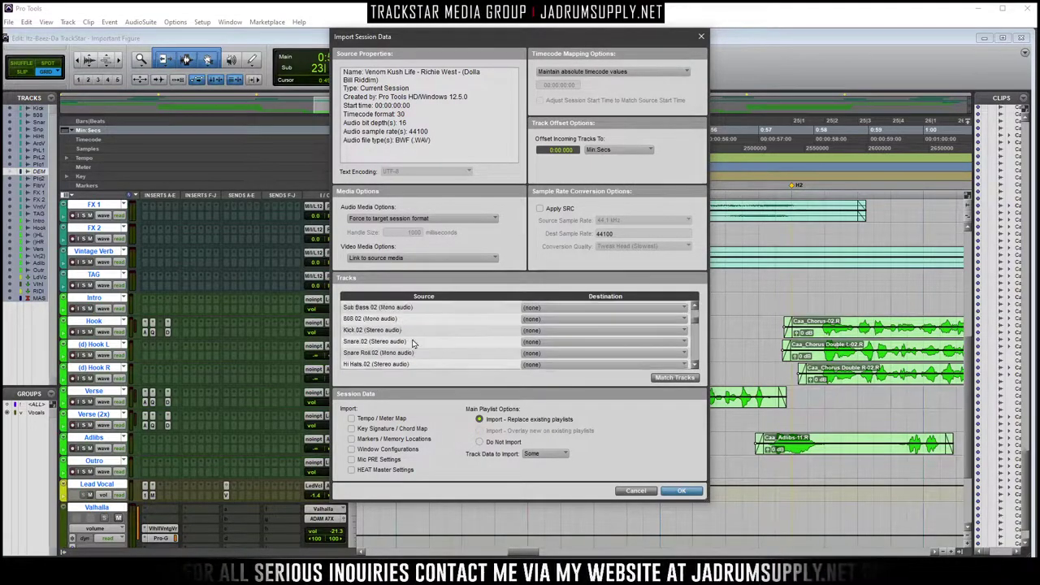
{"action": "scroll", "coordinate": [390, 336], "scroll_direction": "up", "scroll_amount": 5}
{"action": "scroll", "coordinate": [404, 348], "scroll_direction": "down", "scroll_amount": 8}
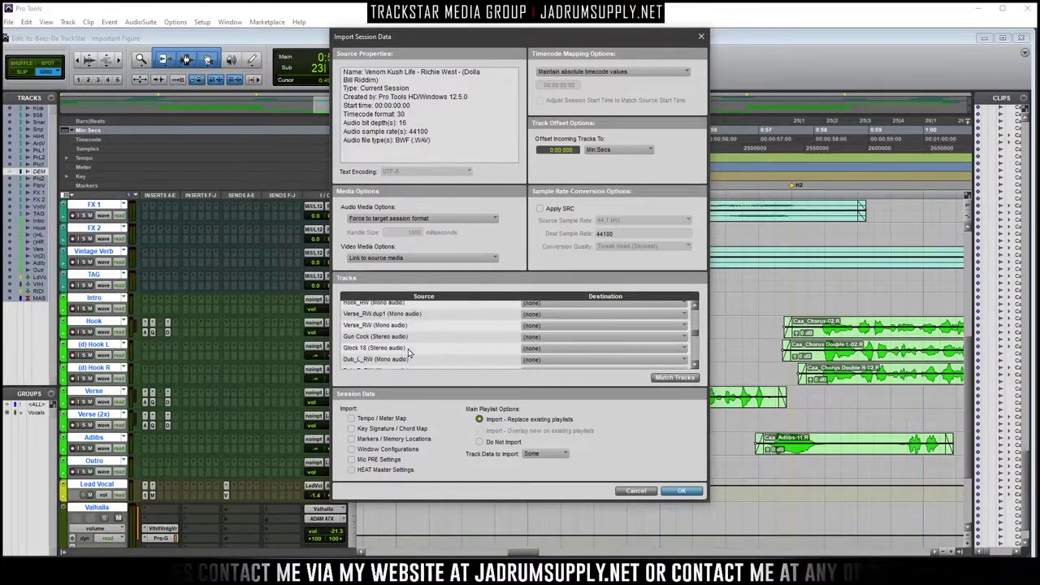
{"action": "left_click", "coordinate": [375, 349]}
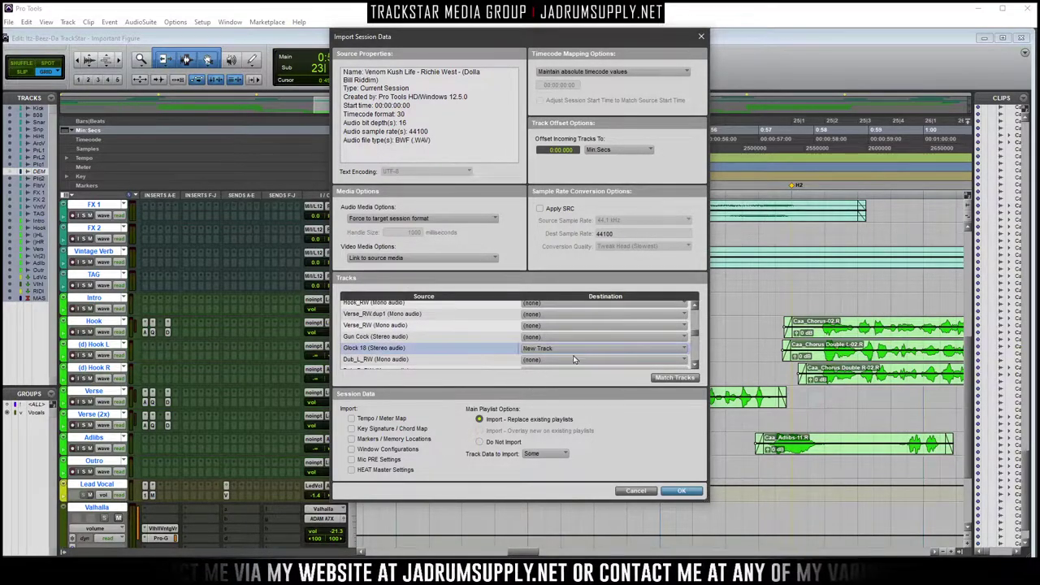
Exclude send output, main output and input assignments from the track data and import the Glock 18 track
{"action": "left_click", "coordinate": [543, 454]}
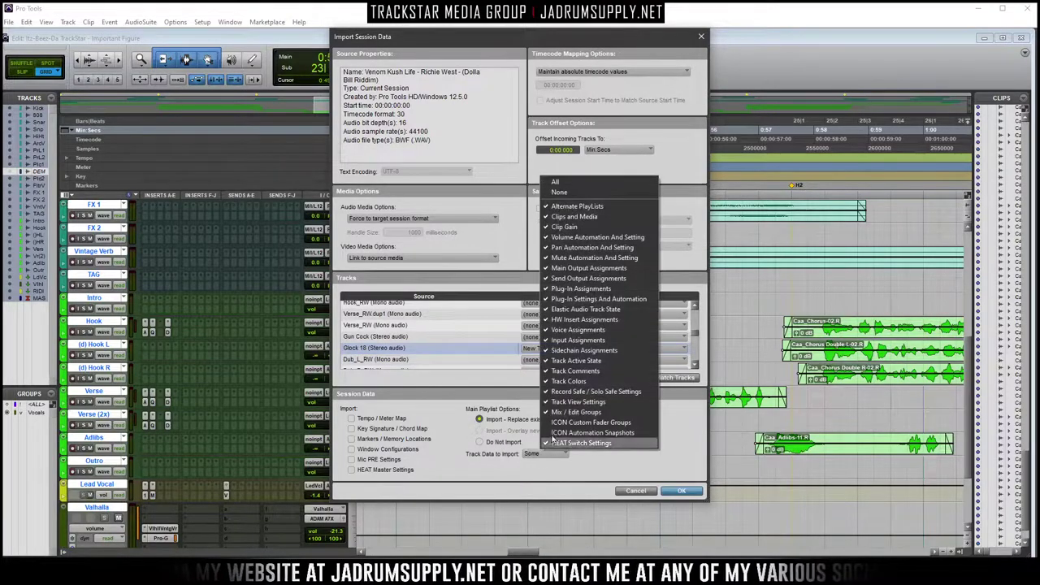
{"action": "left_click", "coordinate": [578, 280]}
{"action": "left_click", "coordinate": [549, 453]}
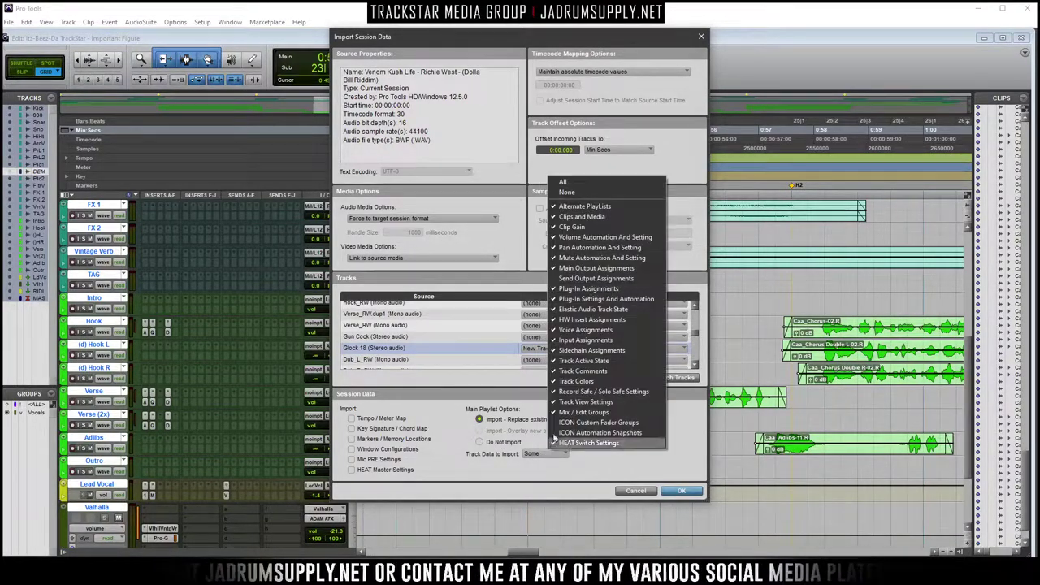
{"action": "left_click", "coordinate": [607, 269]}
{"action": "left_click", "coordinate": [556, 457]}
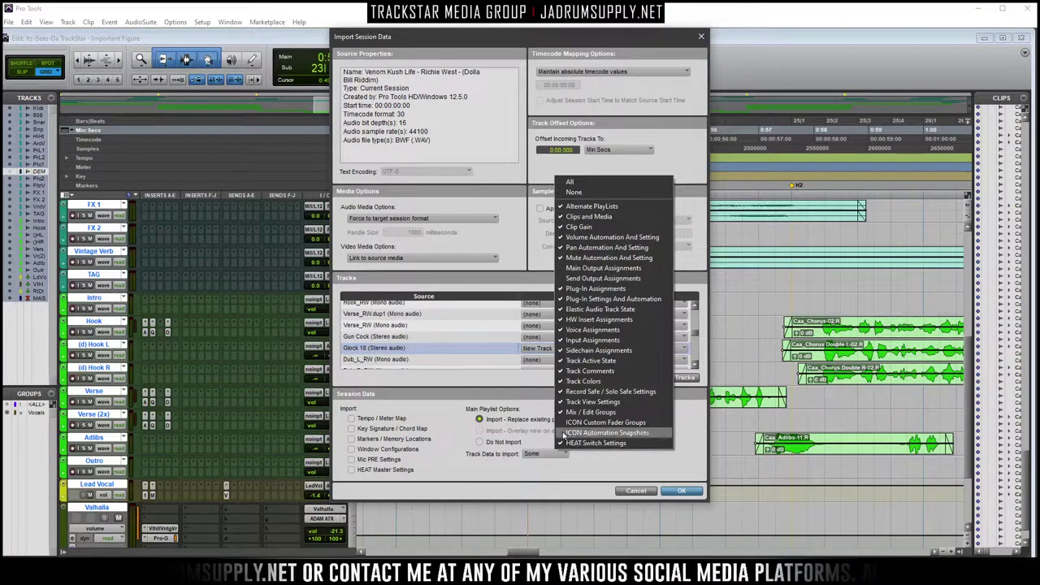
{"action": "left_click", "coordinate": [618, 343]}
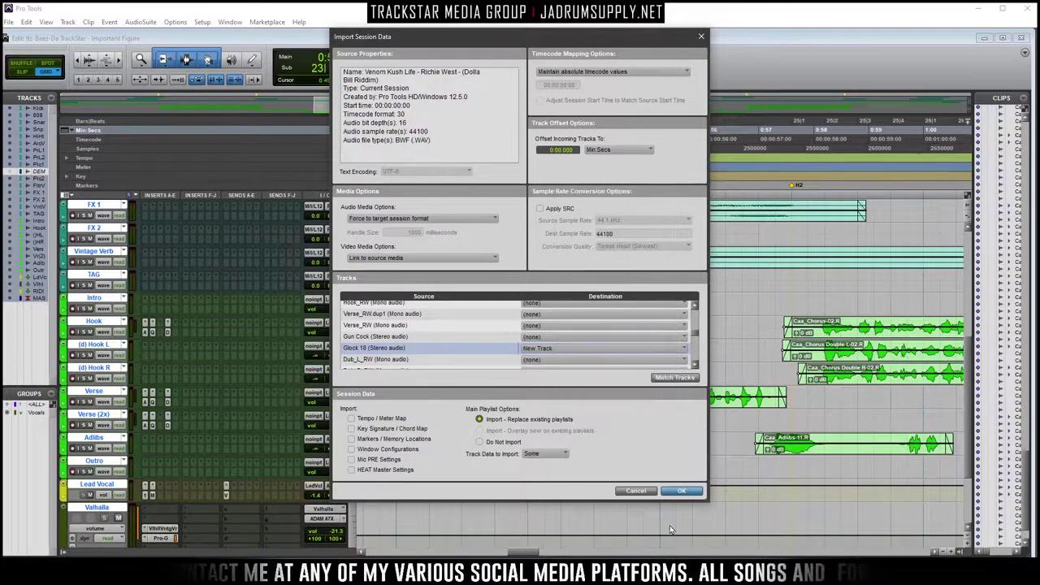
{"action": "left_click", "coordinate": [689, 494]}
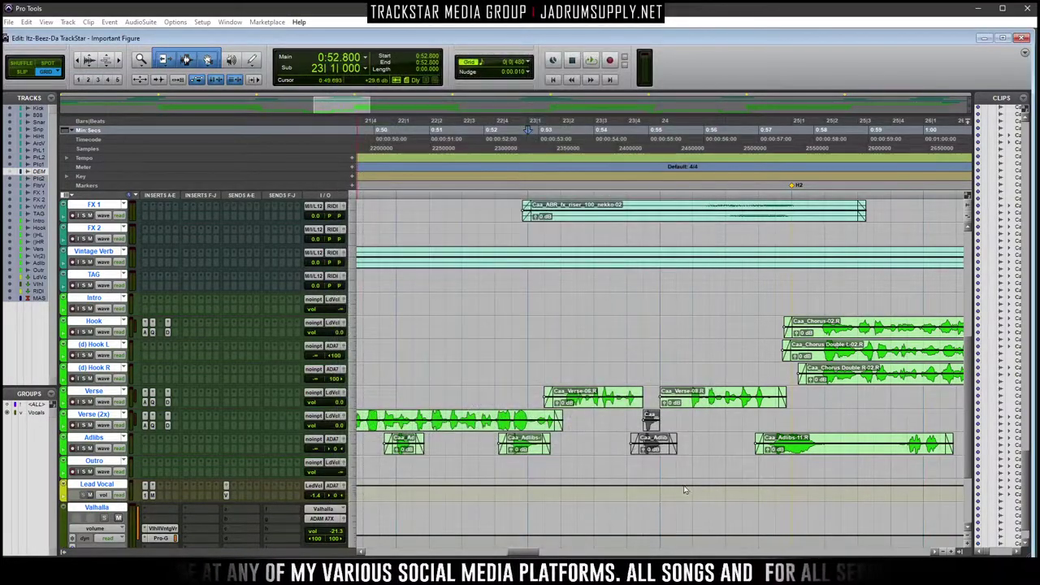
Place the Glock 18 track between Adlibs and Outro and move its gunshot clip to start at 23|4|480
{"action": "scroll", "coordinate": [252, 431], "scroll_direction": "down", "scroll_amount": 5}
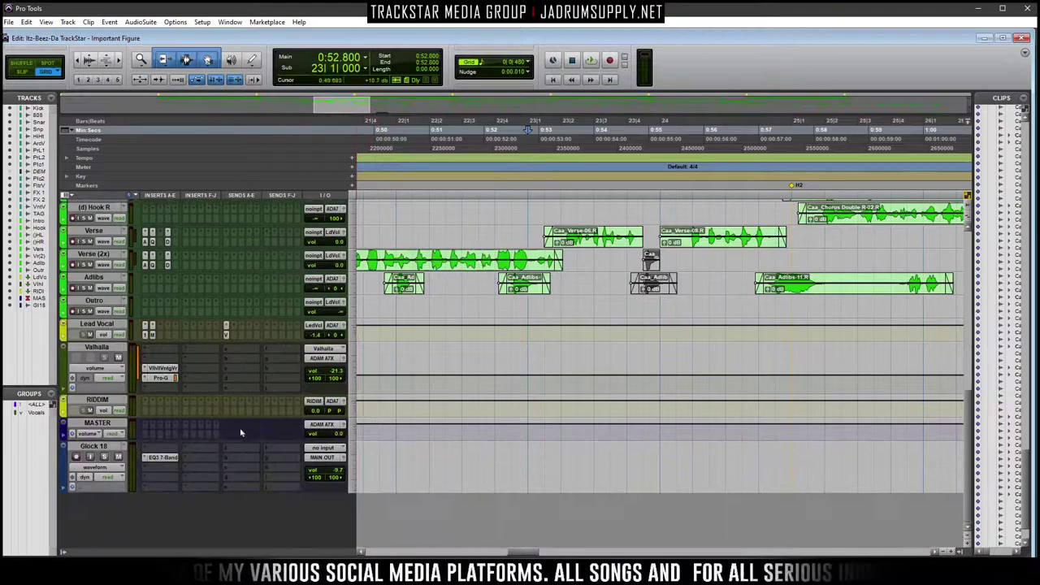
{"action": "left_click_drag", "start_coordinate": [104, 450], "coordinate": [98, 302]}
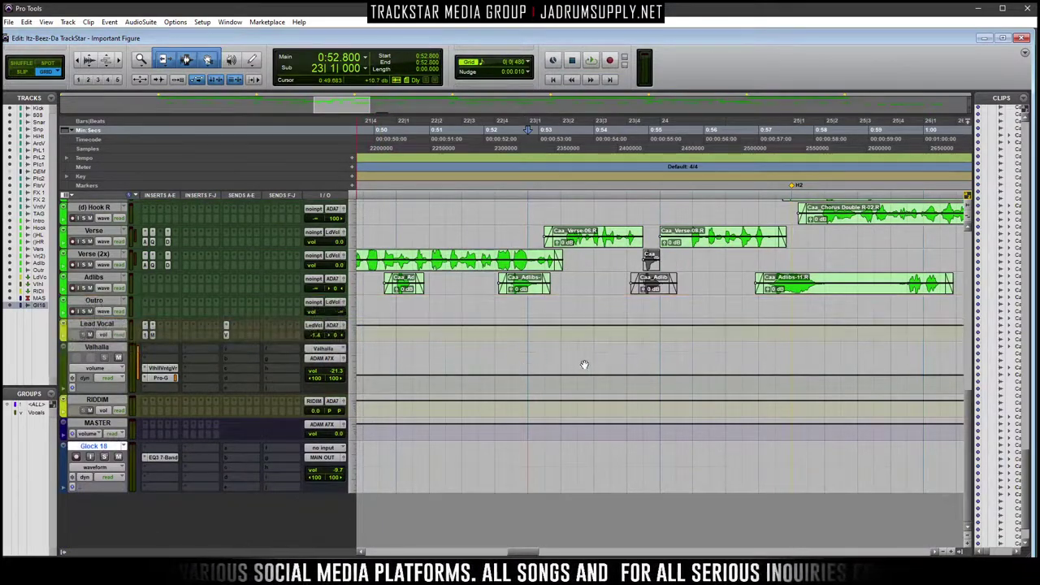
{"action": "key", "text": "ctrl+bracketleft"}
{"action": "left_click_drag", "start_coordinate": [881, 326], "coordinate": [692, 327]}
Audition the gunshot from beat 4 of bar 23 and examine its start against the Verse (2x) and Adlibs clips
{"action": "key", "text": "space"}
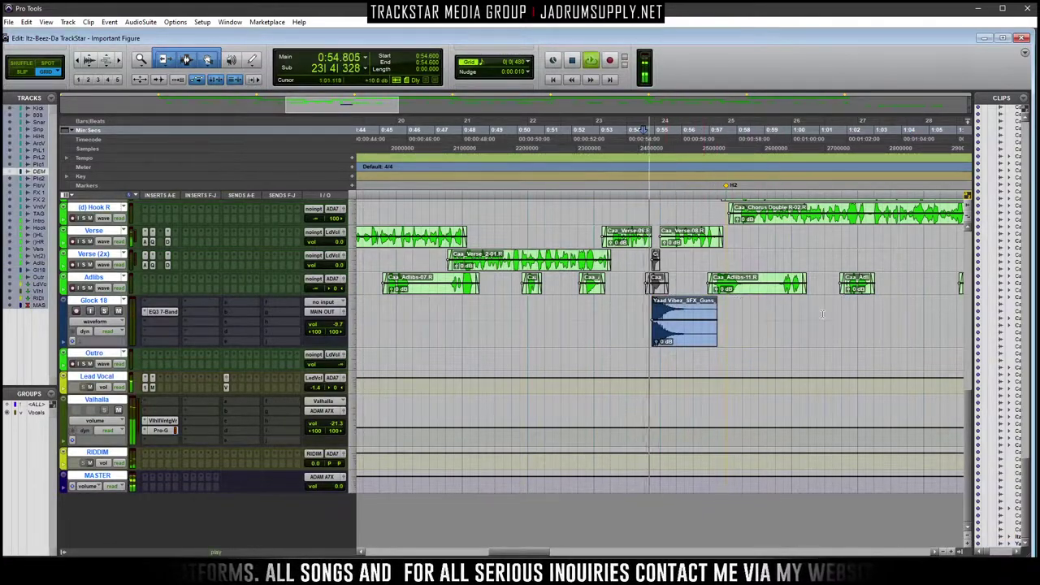
{"action": "key", "text": "ctrl+bracketright"}
{"action": "key", "text": "ctrl+bracketright"}
{"action": "key", "text": "ctrl+bracketright"}
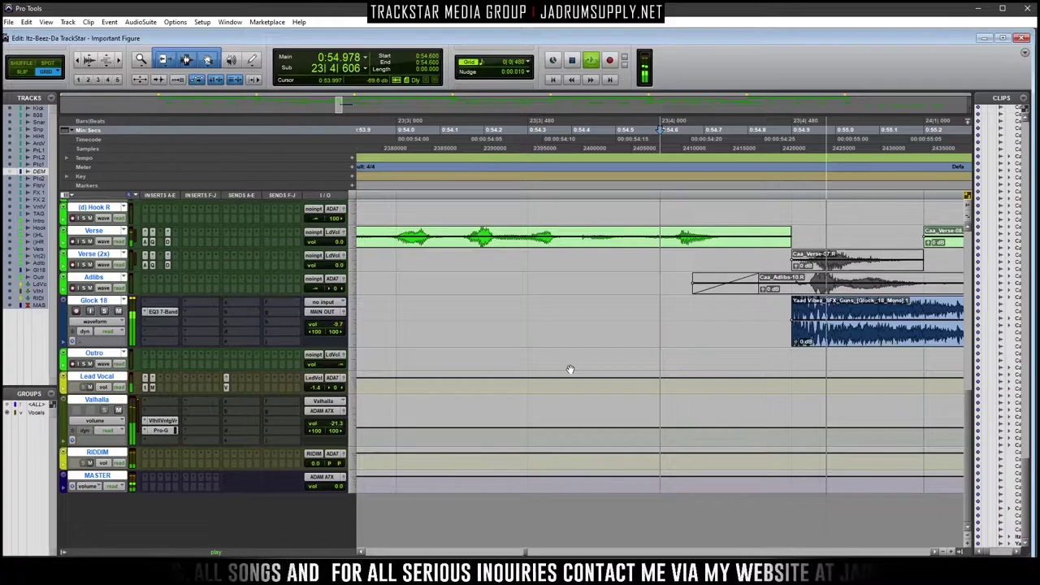
{"action": "key", "text": "space"}
{"action": "key", "text": "ctrl+bracketright"}
{"action": "key", "text": "ctrl+bracketright"}
{"action": "key", "text": "ctrl+bracketleft"}
{"action": "key", "text": "ctrl+bracketleft"}
{"action": "key", "text": "ctrl+bracketleft"}
{"action": "key", "text": "ctrl+bracketleft"}
{"action": "key", "text": "ctrl+bracketleft"}
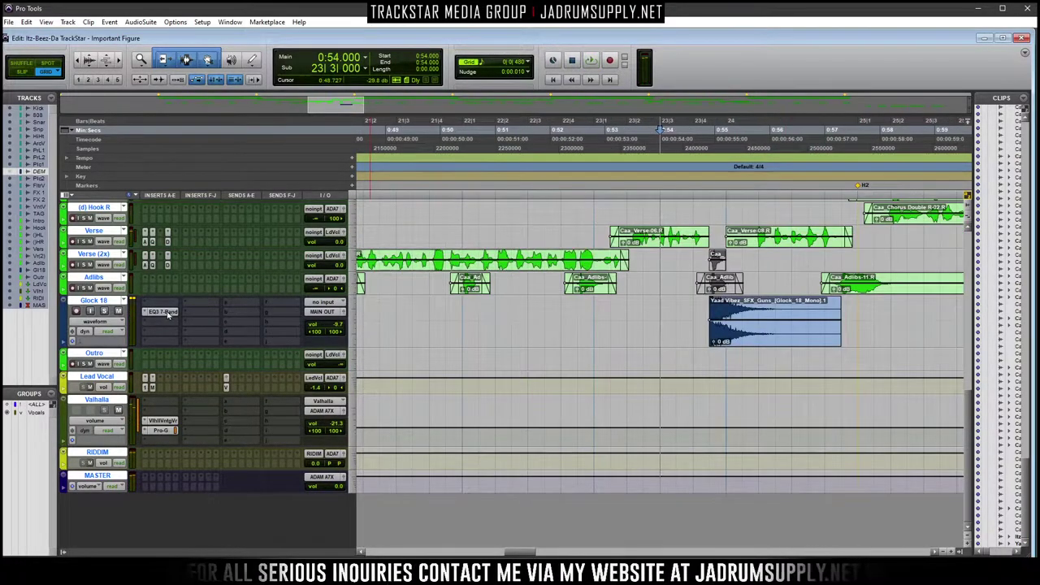
Move the Glock 18 track's EQ3 7-Band to the first insert slot and add a stereo D-Verb in the second
{"action": "left_click_drag", "start_coordinate": [160, 314], "coordinate": [162, 313]}
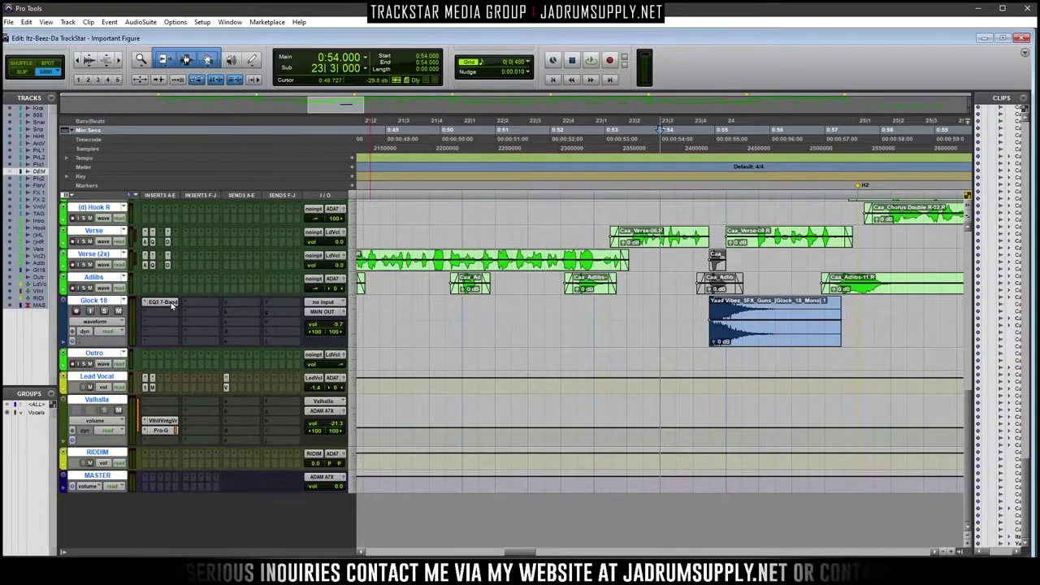
{"action": "left_click", "coordinate": [162, 302]}
{"action": "left_click", "coordinate": [164, 303]}
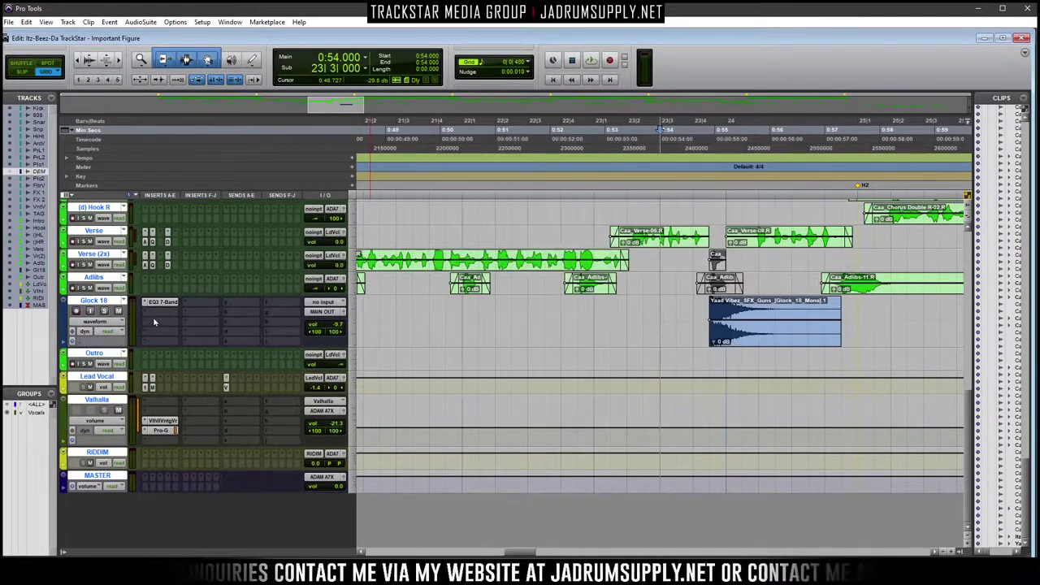
{"action": "left_click", "coordinate": [163, 313]}
{"action": "mouse_move", "coordinate": [210, 328]}
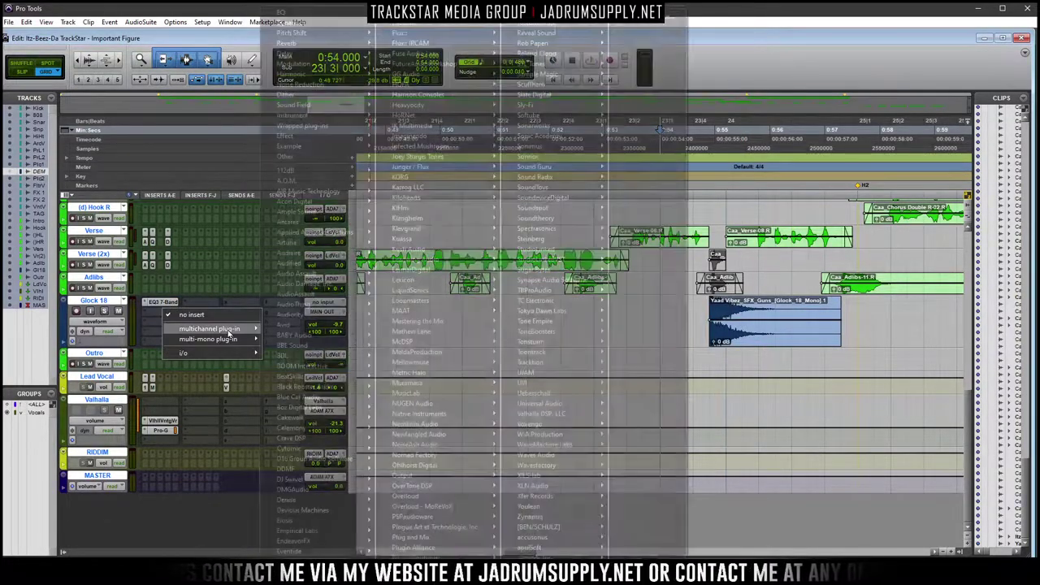
{"action": "mouse_move", "coordinate": [317, 325]}
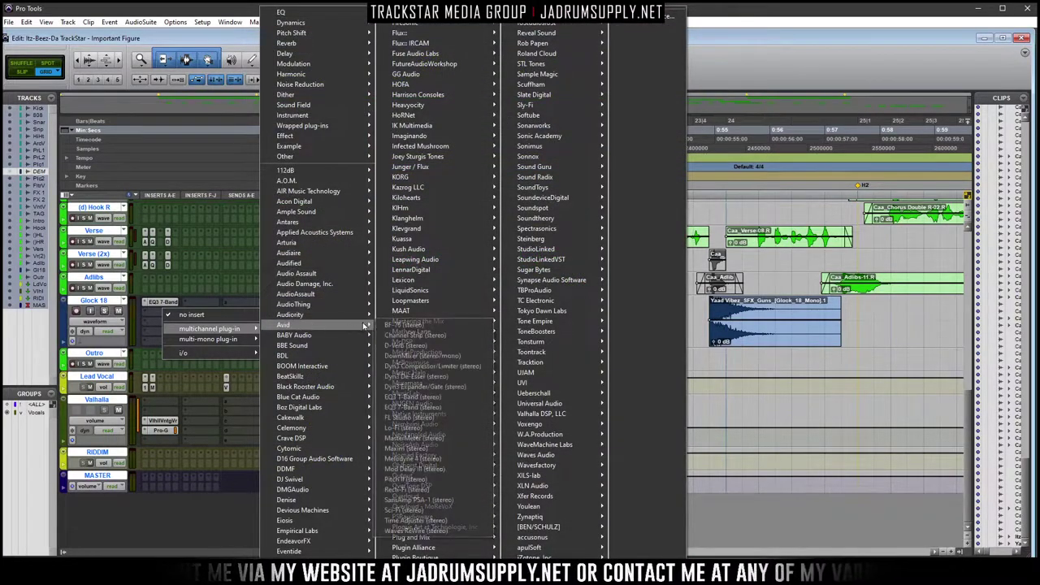
{"action": "left_click", "coordinate": [410, 345]}
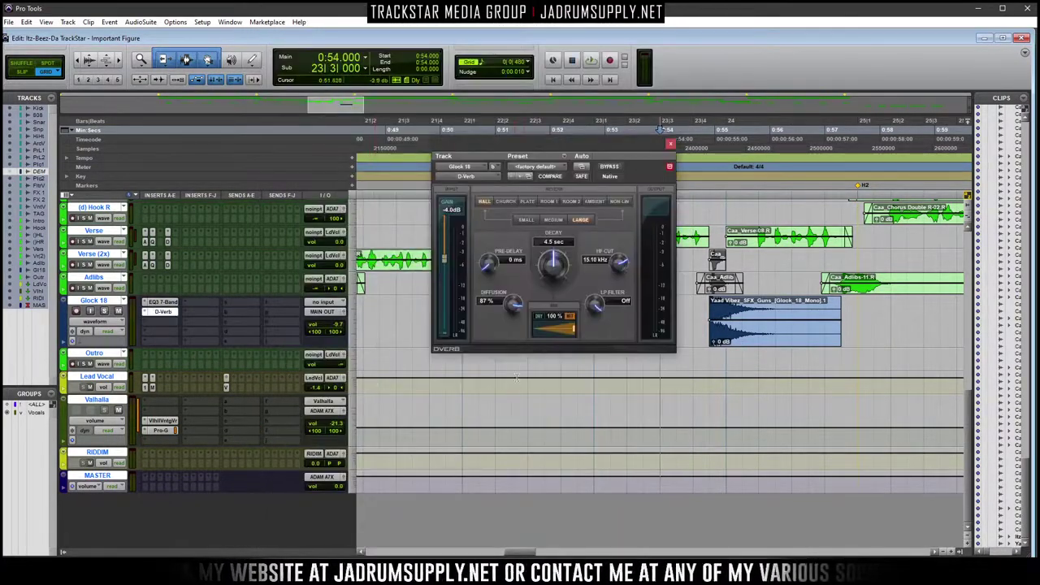
Set the D-Verb mix to 40%, audition the gunshot from 23|3, and close the plug-in window
{"action": "type", "text": "40"}
{"action": "key", "text": "Return"}
{"action": "key", "text": "space"}
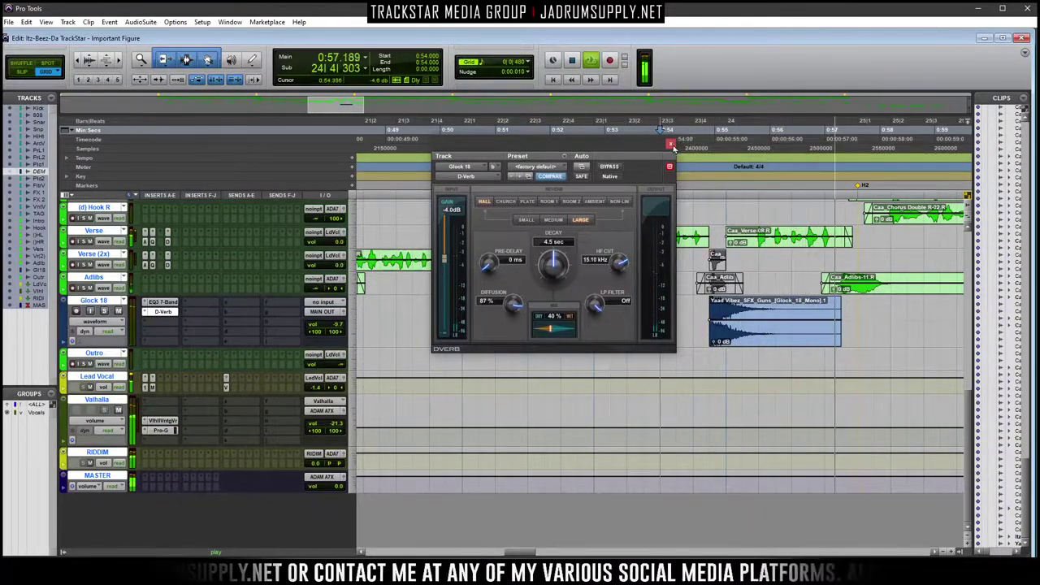
{"action": "left_click", "coordinate": [672, 145]}
{"action": "key", "text": "space"}
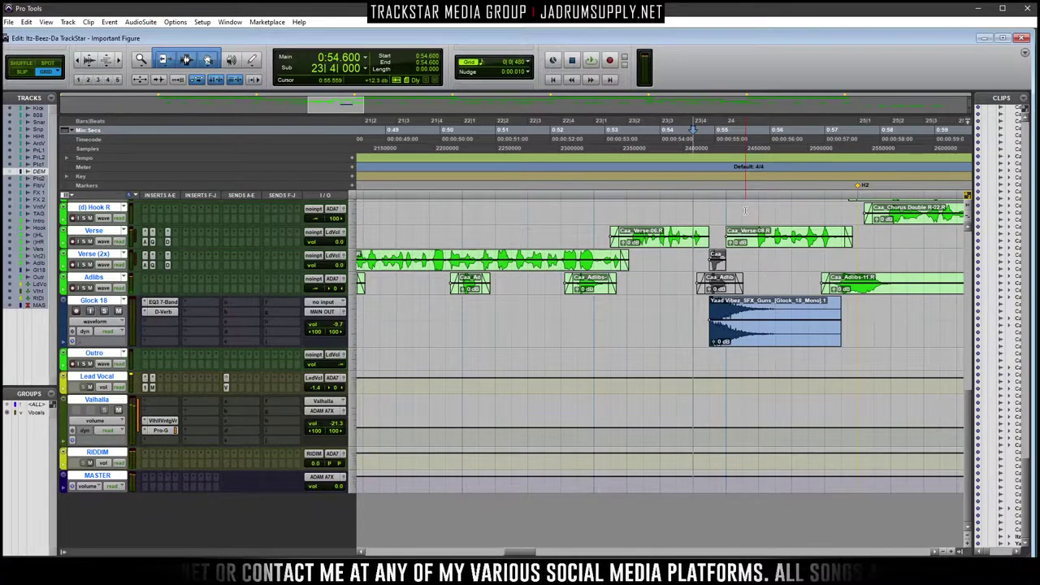
Play from 23|4 and set the Glock 18 track's volume to 0.0 dB in the Mix window
{"action": "key", "text": "space"}
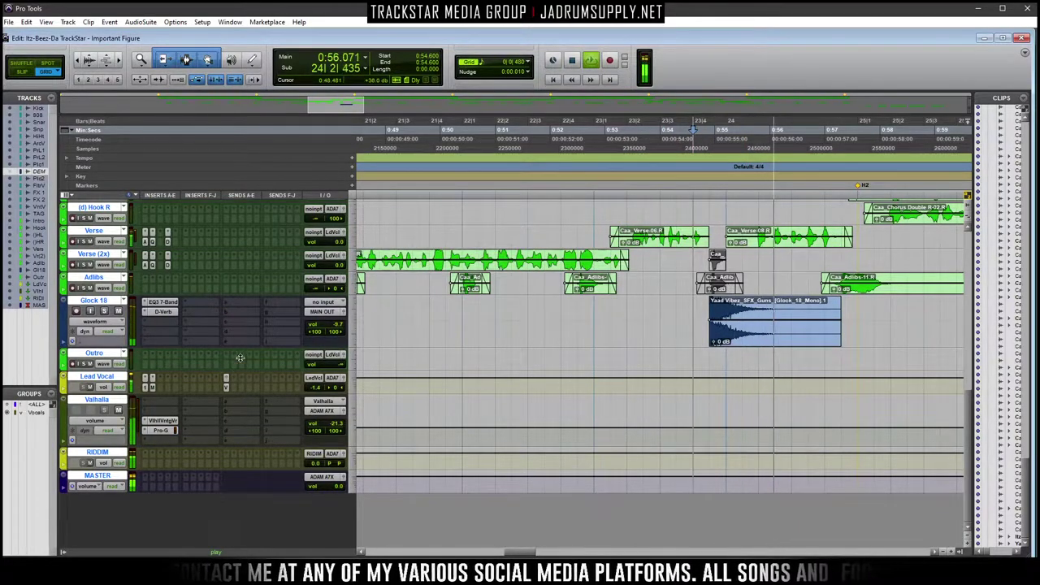
{"action": "key", "text": "ctrl+equal"}
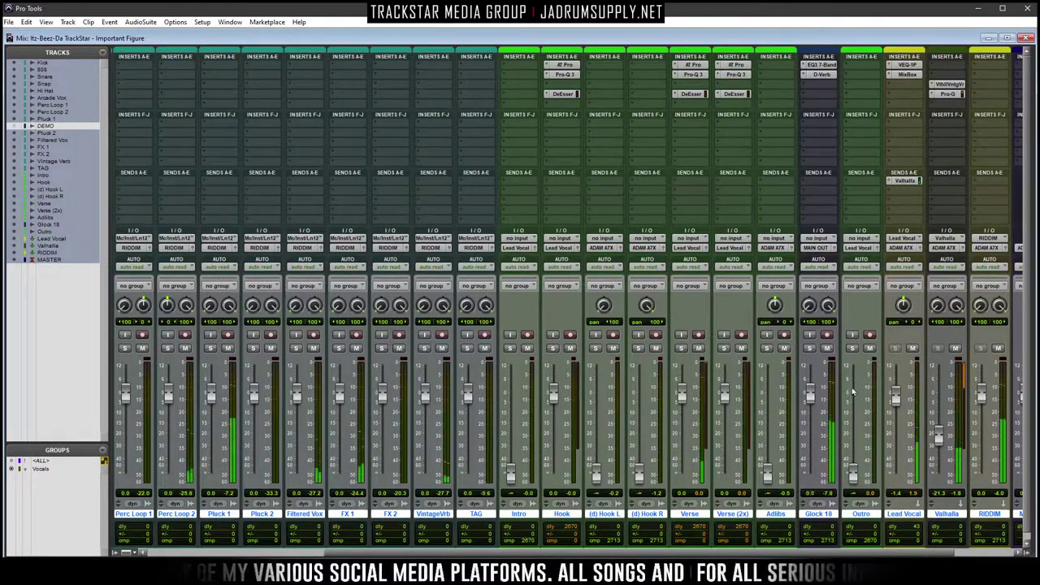
{"action": "left_click", "coordinate": [1024, 39]}
{"action": "key", "text": "space"}
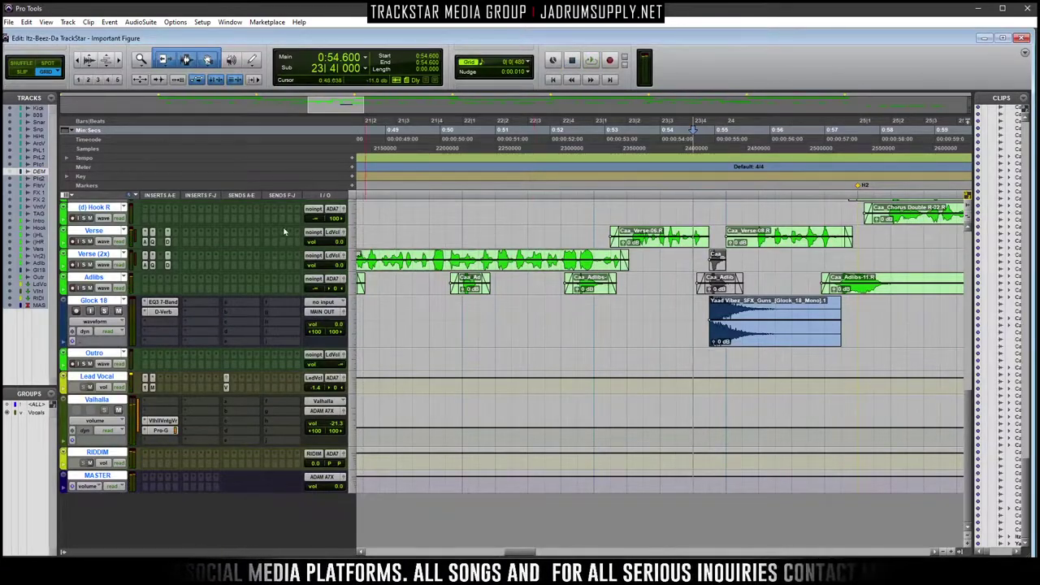
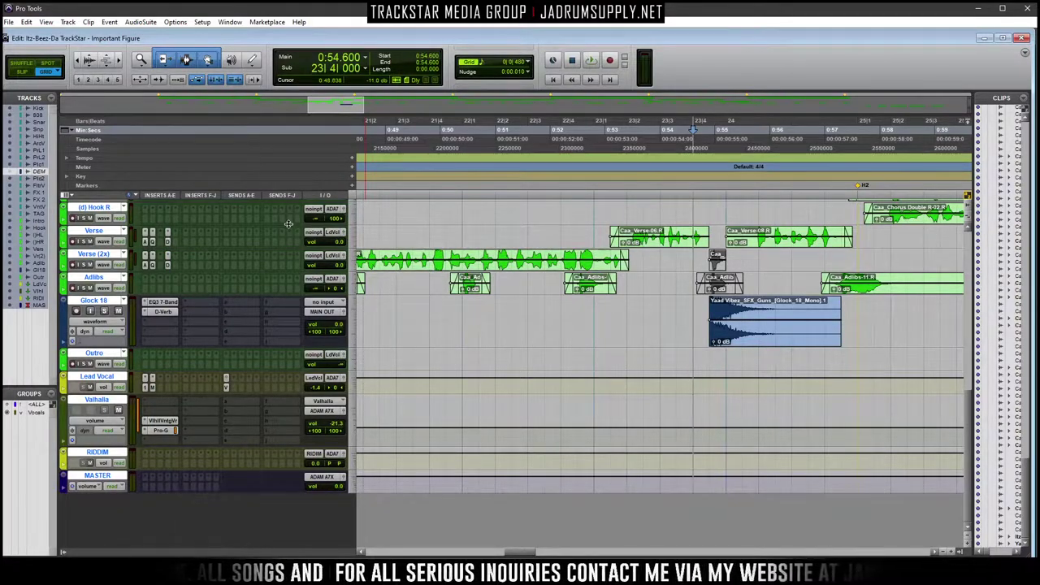
Open the Workspace browser over the Edit window and expand the 5. SOUND FX folder on the Producer Drumkits volume
{"action": "key", "text": "alt+o"}
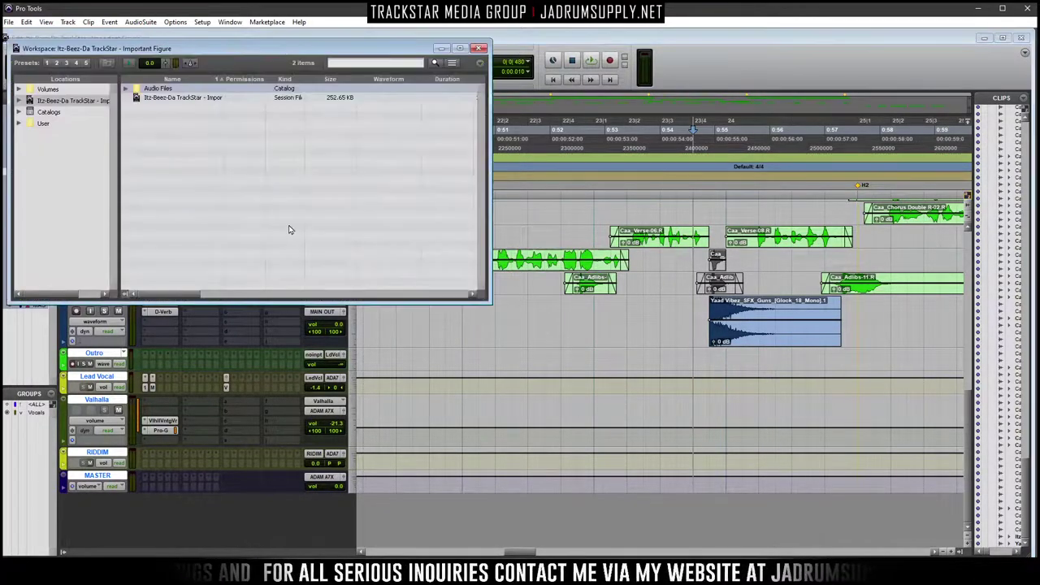
{"action": "left_click_drag", "start_coordinate": [186, 49], "coordinate": [379, 127]}
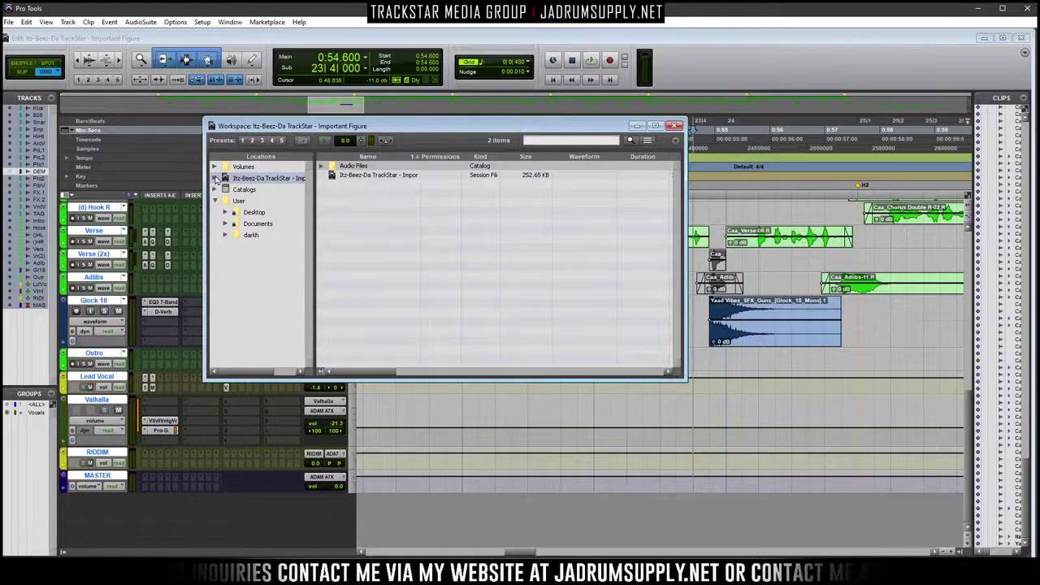
{"action": "left_click", "coordinate": [214, 167]}
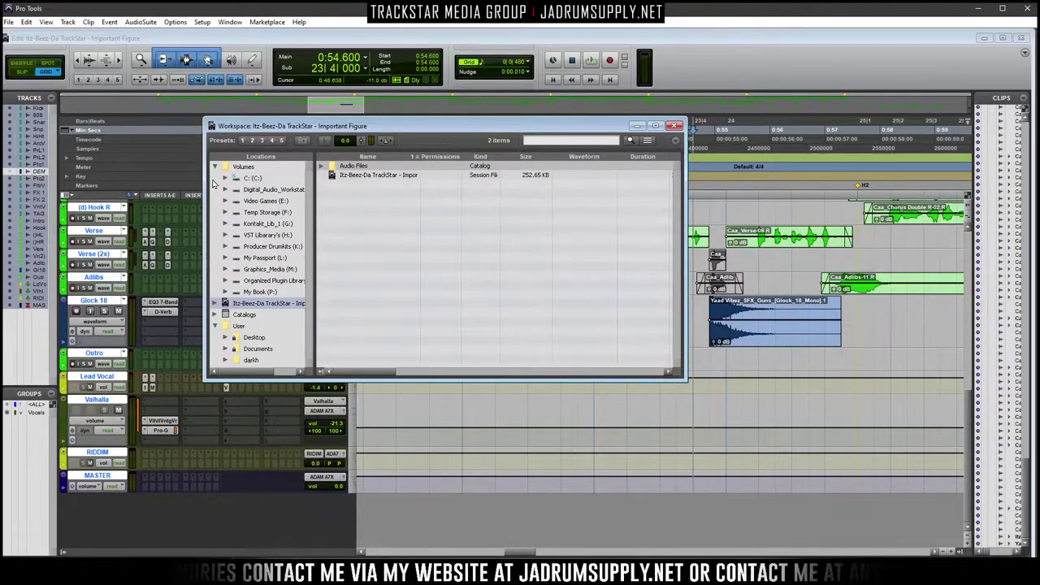
{"action": "double_click", "coordinate": [275, 247]}
{"action": "left_click", "coordinate": [321, 166]}
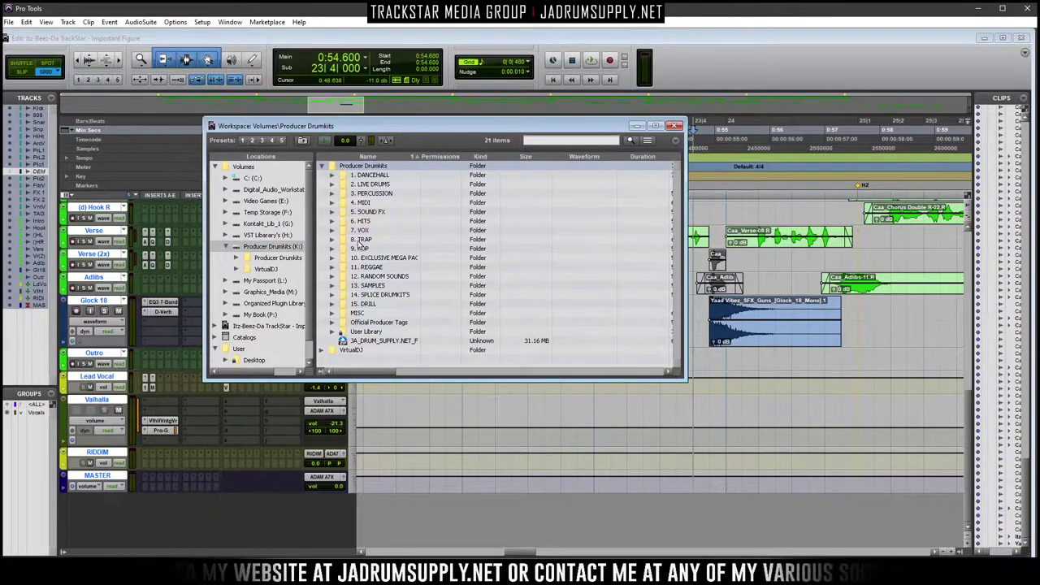
{"action": "left_click", "coordinate": [332, 212]}
Look through the sound effect folders and open the Pistols folder inside Guns
{"action": "scroll", "coordinate": [379, 237], "scroll_direction": "down", "scroll_amount": 1}
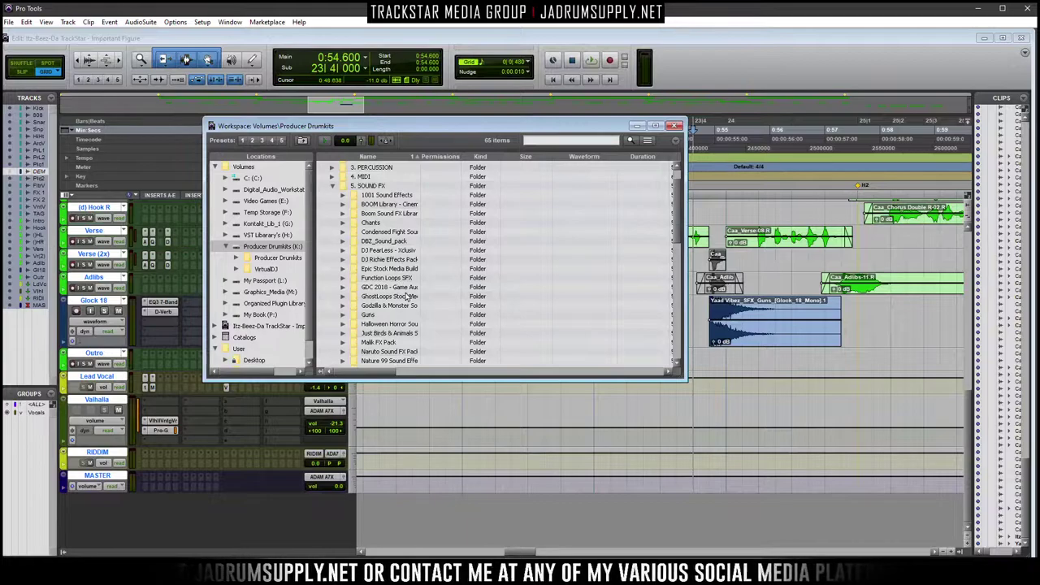
{"action": "scroll", "coordinate": [391, 322], "scroll_direction": "down", "scroll_amount": 7}
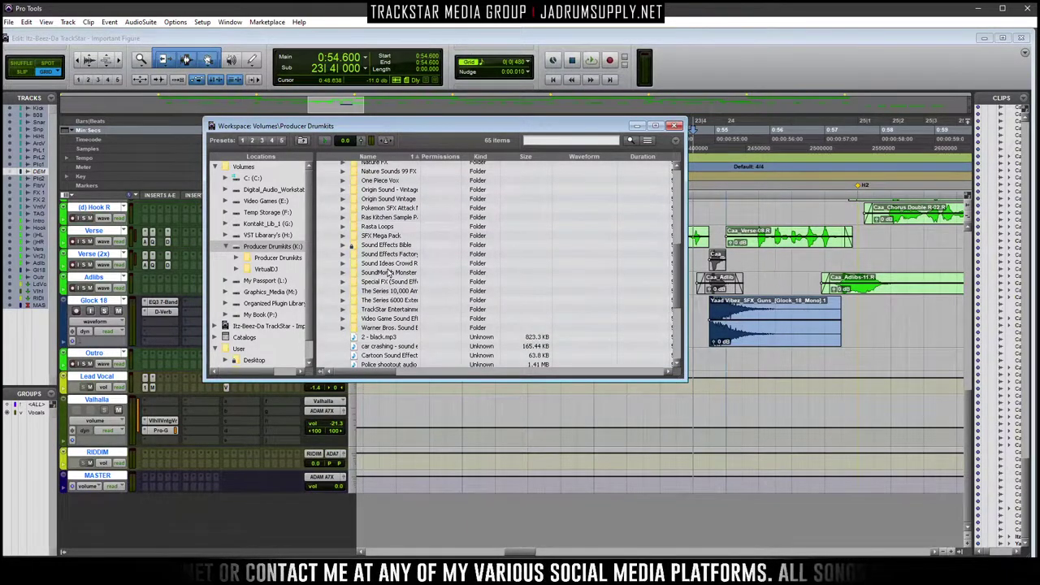
{"action": "scroll", "coordinate": [379, 320], "scroll_direction": "up", "scroll_amount": 1}
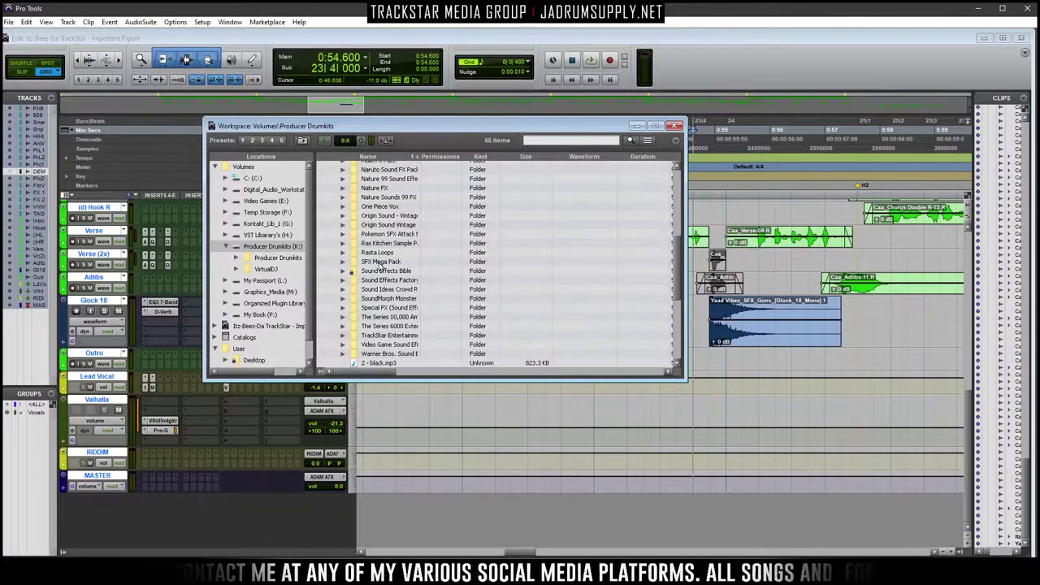
{"action": "scroll", "coordinate": [379, 267], "scroll_direction": "up", "scroll_amount": 1}
{"action": "scroll", "coordinate": [387, 254], "scroll_direction": "up", "scroll_amount": 1}
{"action": "scroll", "coordinate": [383, 247], "scroll_direction": "up", "scroll_amount": 1}
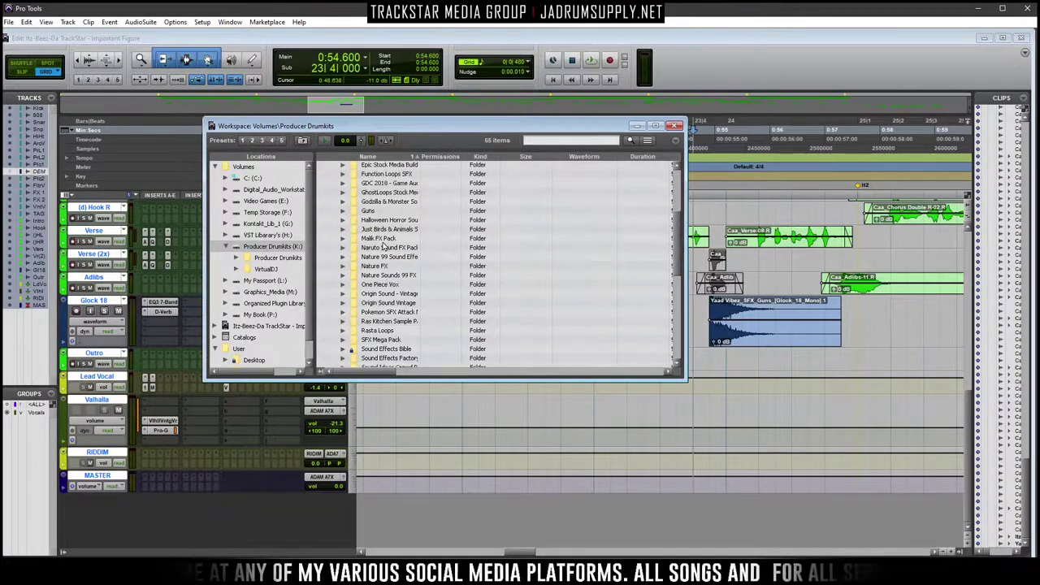
{"action": "left_click", "coordinate": [342, 211]}
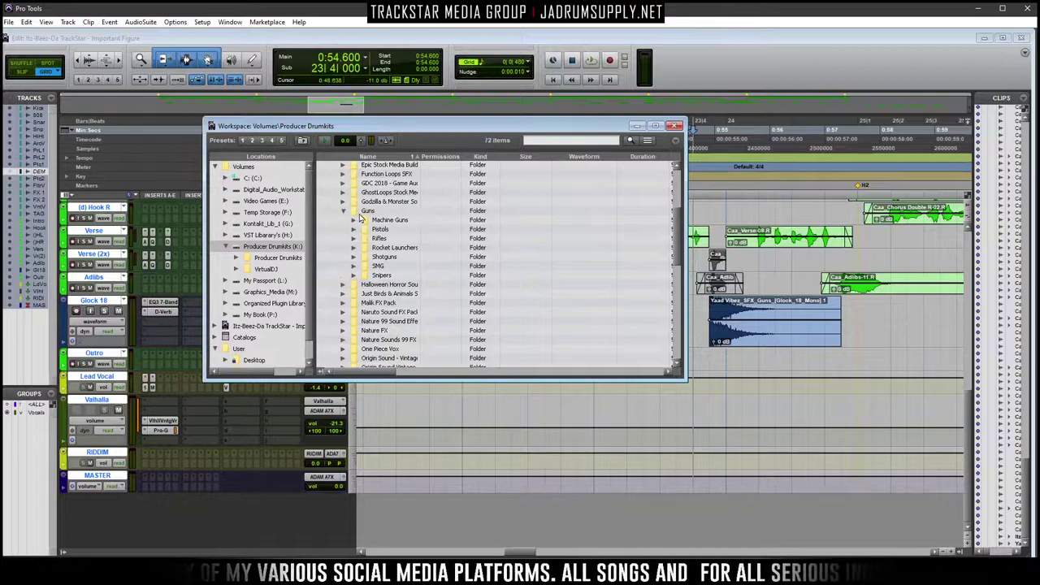
{"action": "left_click", "coordinate": [381, 230]}
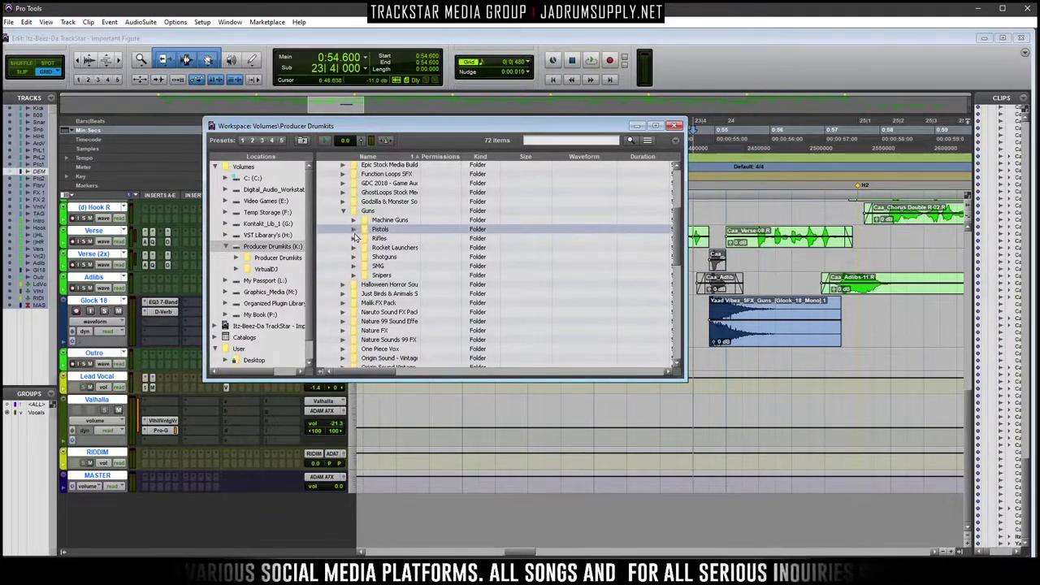
{"action": "left_click", "coordinate": [354, 229]}
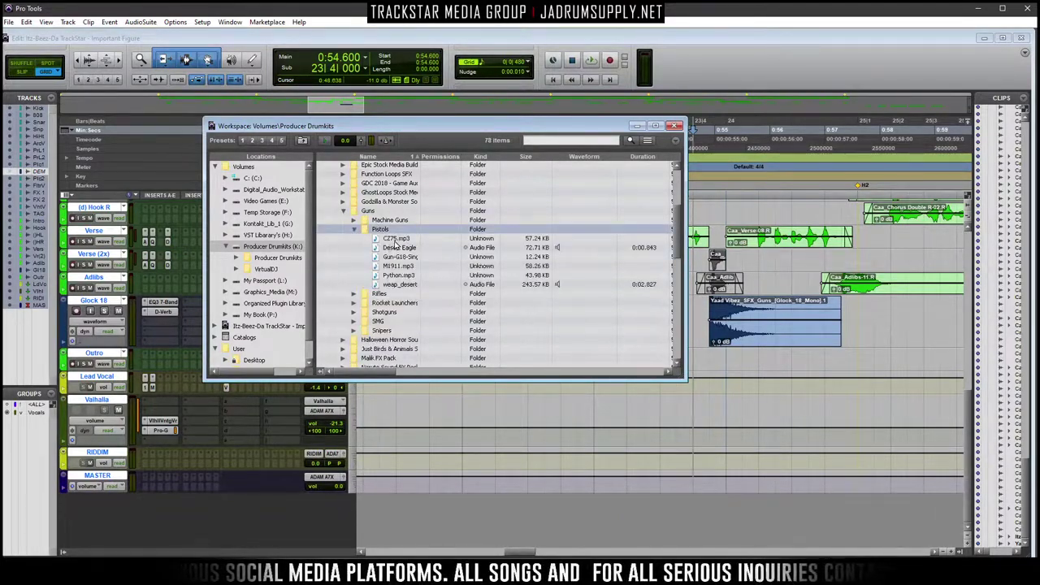
Audition the pistol samples, including Desert Eagle and weap_desert, and check the CZ75, Gun-G18, M1911 and Python files
{"action": "left_click", "coordinate": [558, 240]}
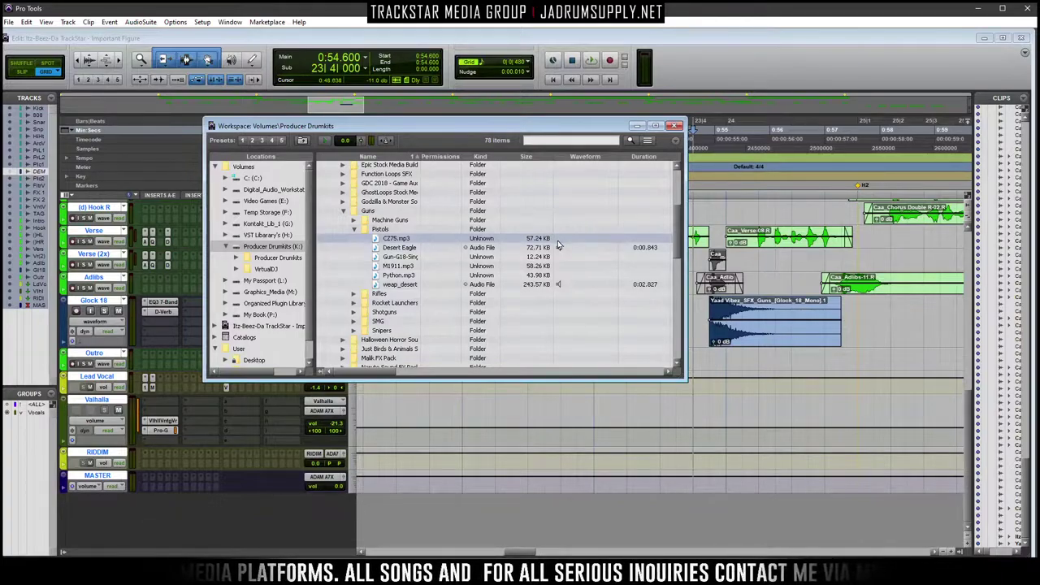
{"action": "left_click", "coordinate": [559, 248]}
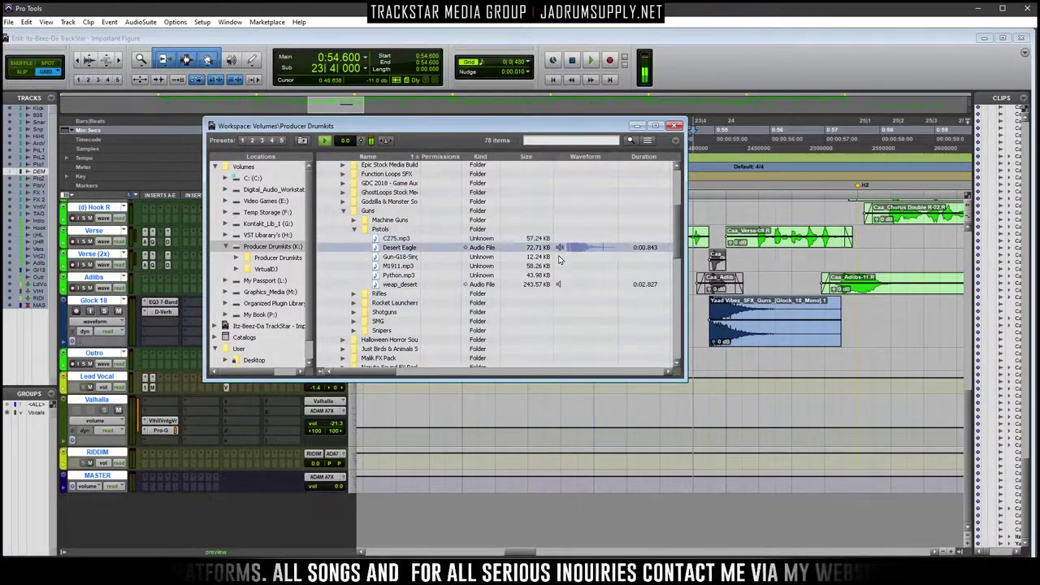
{"action": "key", "text": "Down"}
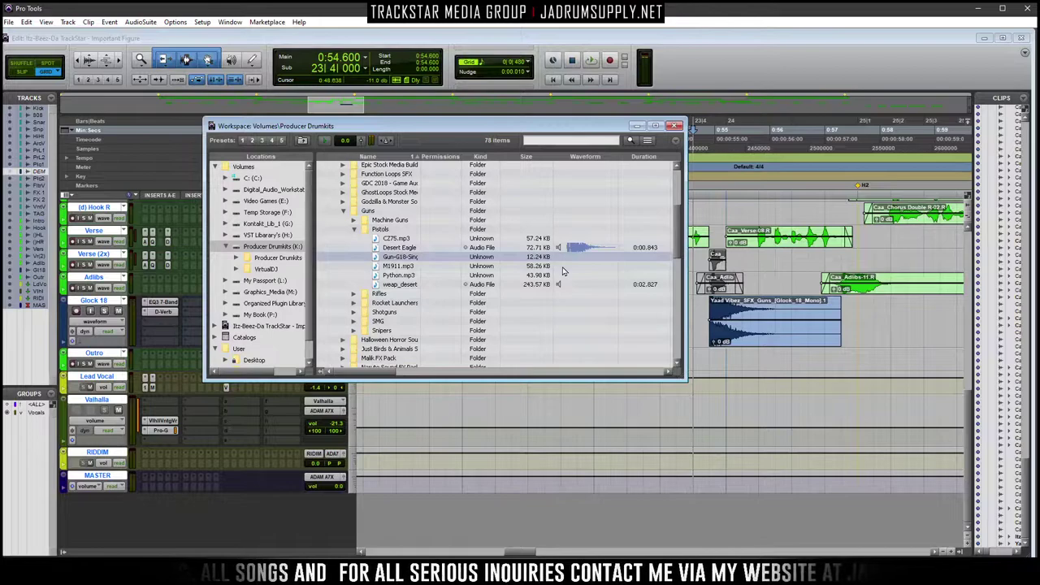
{"action": "left_click", "coordinate": [562, 266]}
{"action": "left_click", "coordinate": [559, 285]}
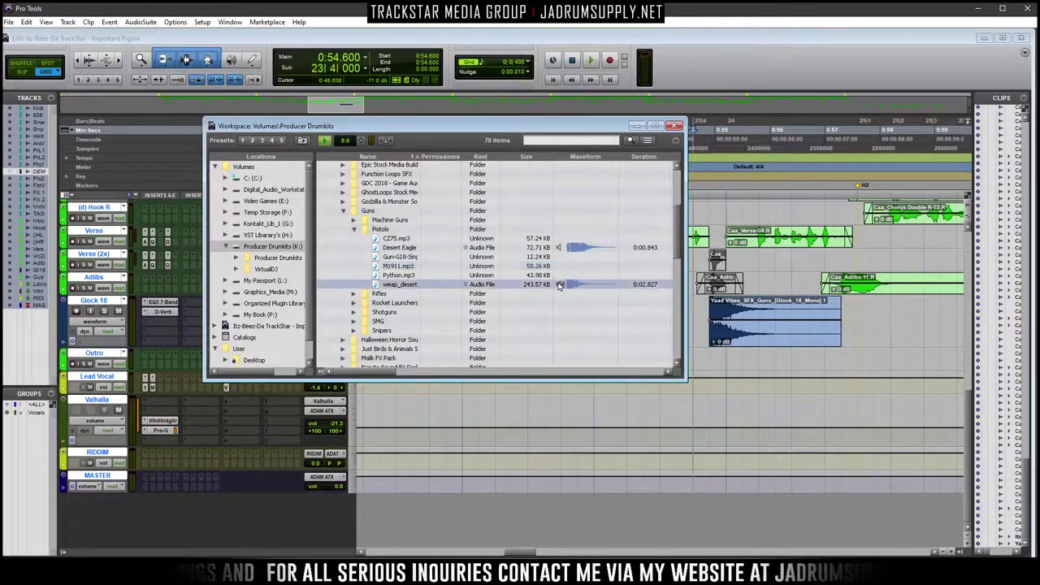
{"action": "left_click", "coordinate": [558, 276]}
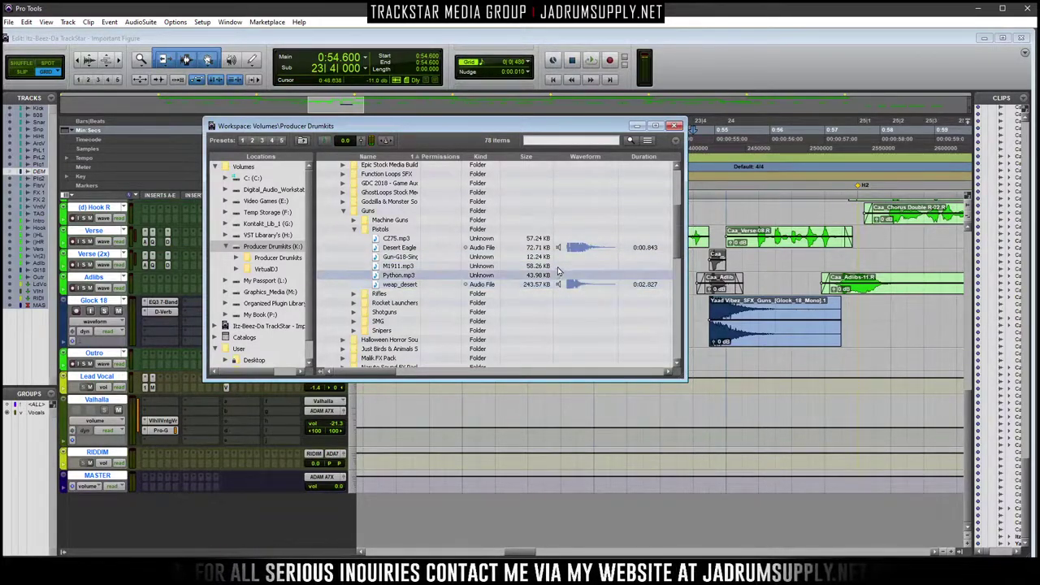
{"action": "left_click", "coordinate": [509, 267]}
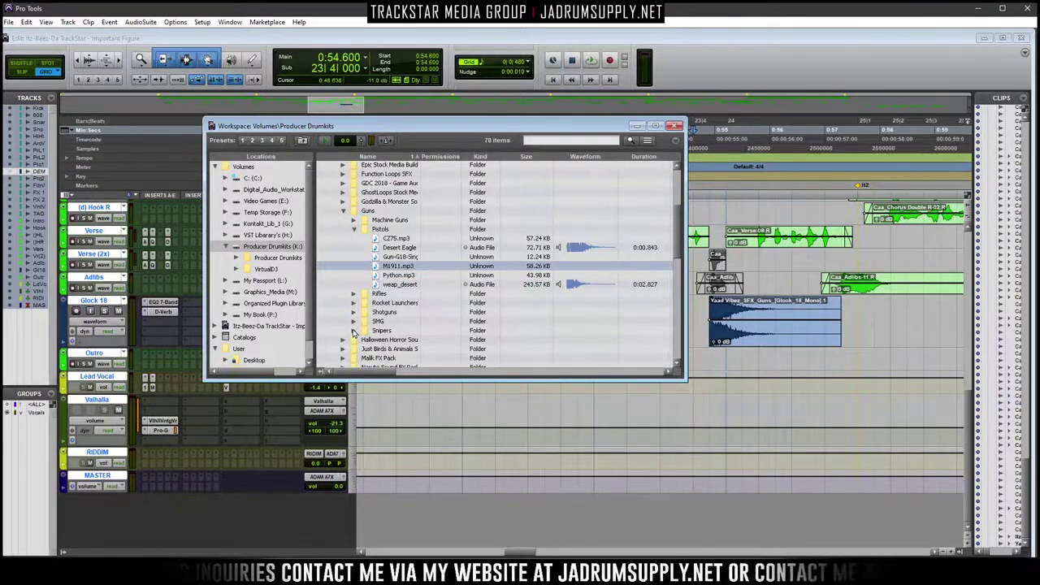
Collapse the Pistols folder and open Gun Kit 1 in the Dj Whoo Kid - Gun Sound Library, inside MISC's War Beats Drumkit folder
{"action": "left_click", "coordinate": [354, 230]}
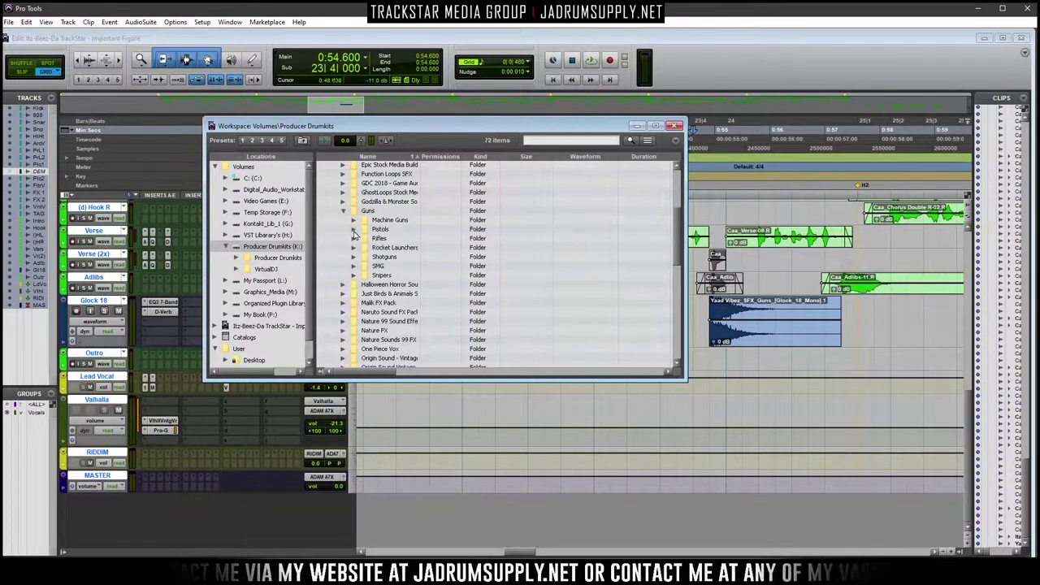
{"action": "scroll", "coordinate": [389, 289], "scroll_direction": "down", "scroll_amount": 1}
{"action": "scroll", "coordinate": [386, 289], "scroll_direction": "up", "scroll_amount": 3}
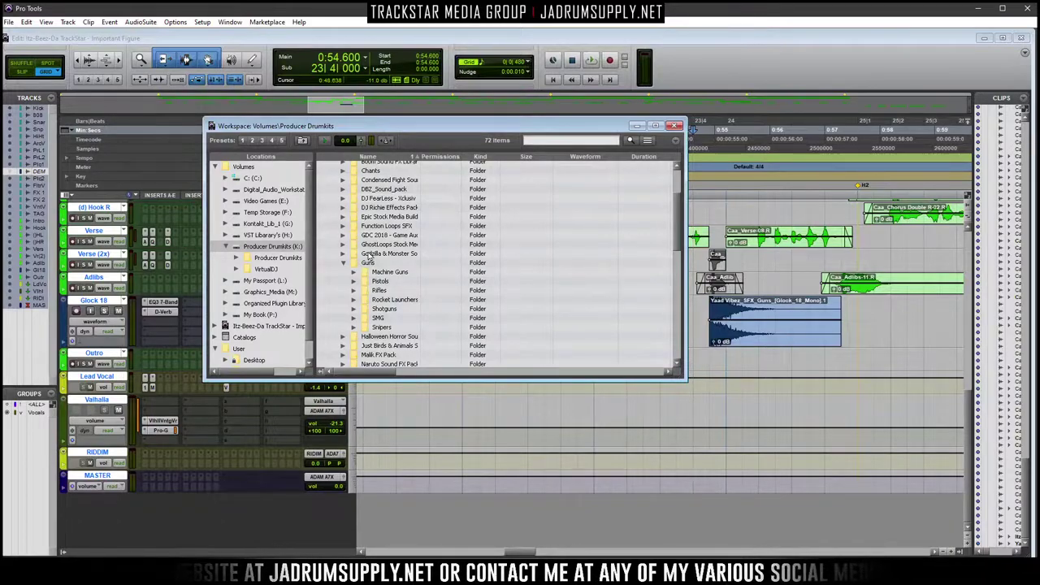
{"action": "scroll", "coordinate": [373, 234], "scroll_direction": "up", "scroll_amount": 1}
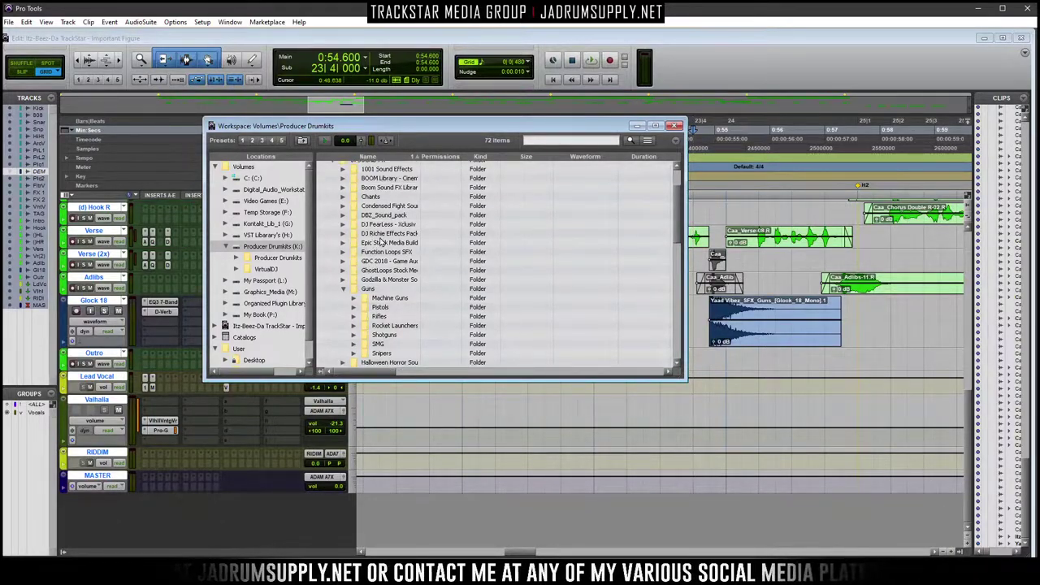
{"action": "scroll", "coordinate": [374, 228], "scroll_direction": "up", "scroll_amount": 1}
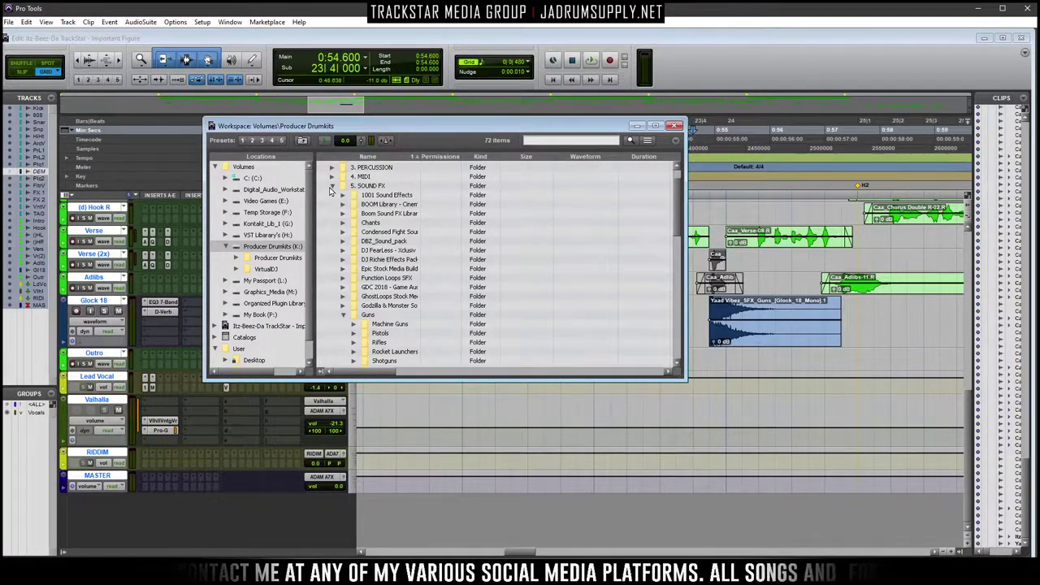
{"action": "scroll", "coordinate": [382, 260], "scroll_direction": "down", "scroll_amount": 10}
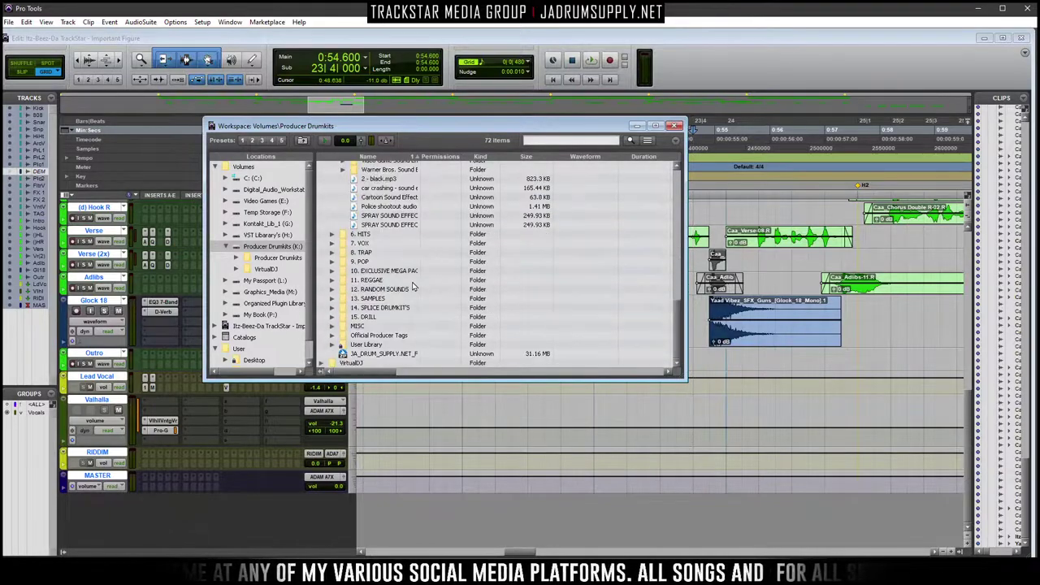
{"action": "scroll", "coordinate": [390, 315], "scroll_direction": "down", "scroll_amount": 10}
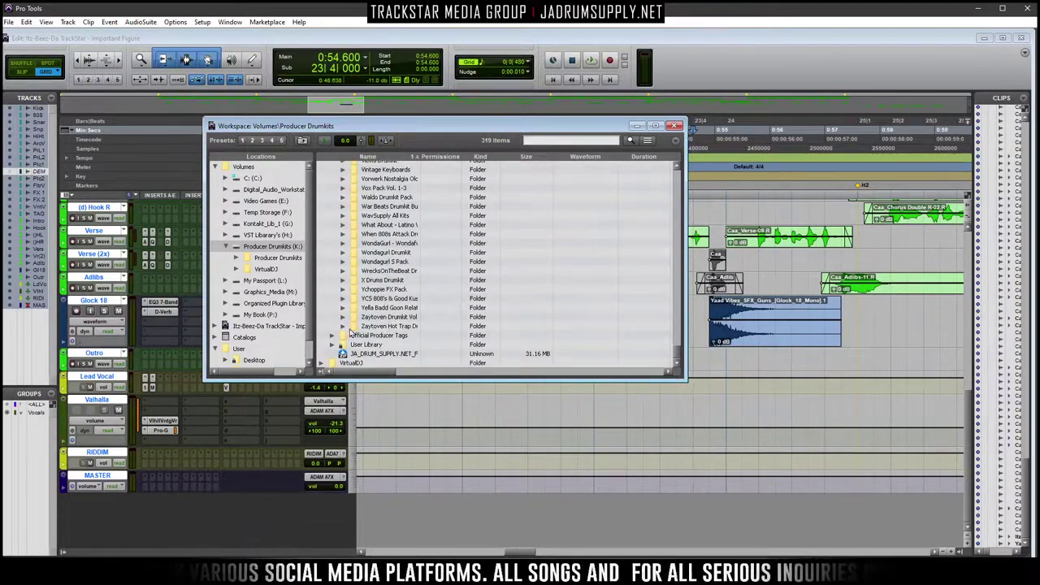
{"action": "left_click", "coordinate": [342, 208]}
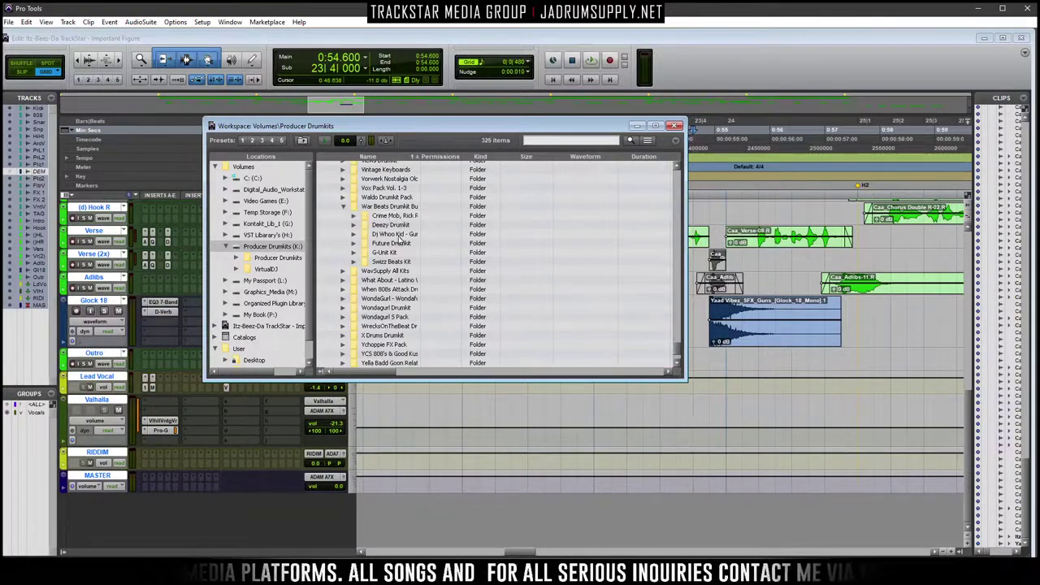
{"action": "double_click", "coordinate": [387, 235]}
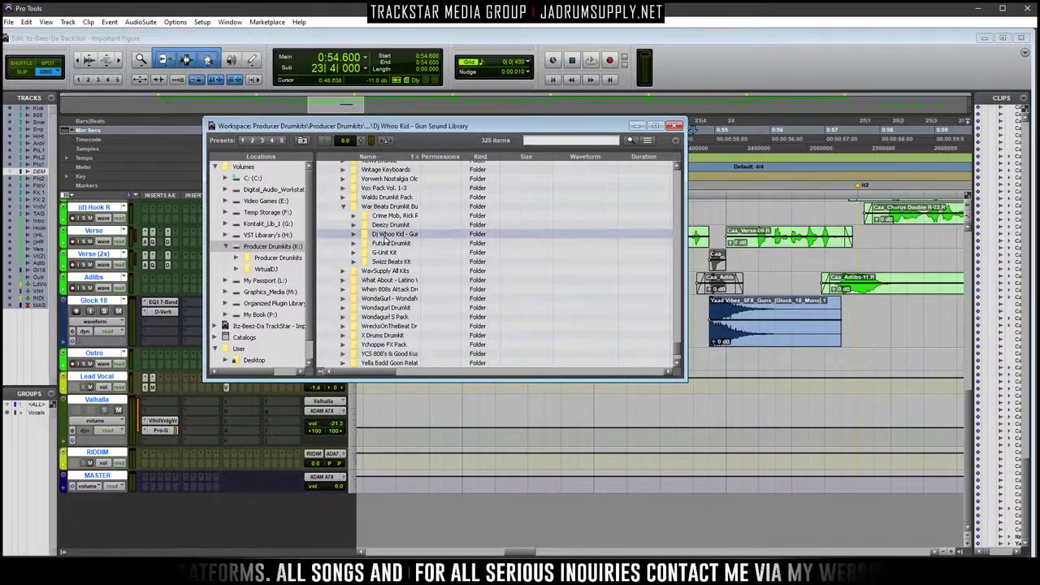
{"action": "double_click", "coordinate": [351, 166]}
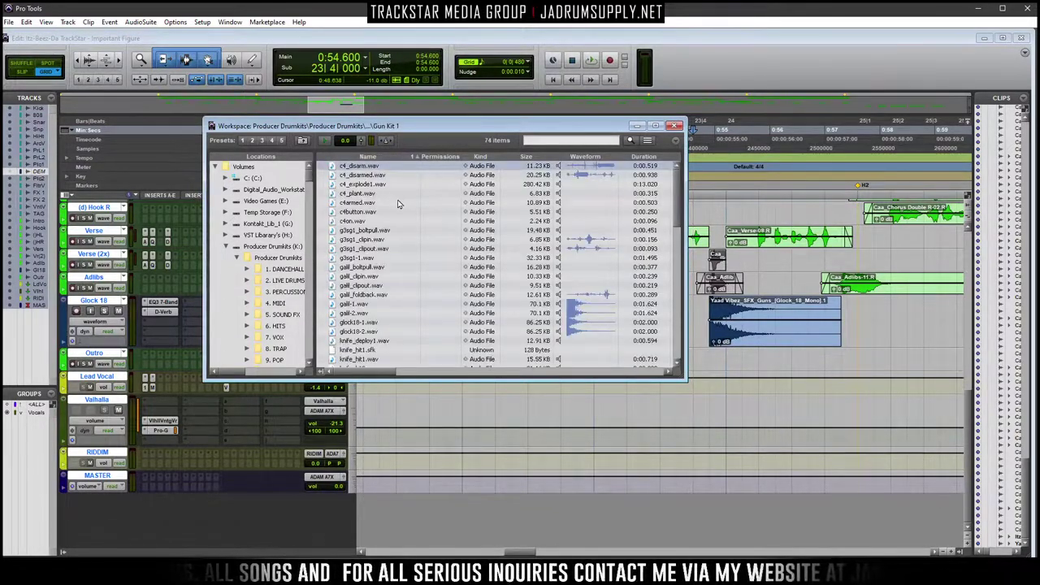
Audition the C4 samples at the start of Gun Kit 1, plus glock18-2.wav and glock18-1.wav
{"action": "left_click", "coordinate": [558, 166]}
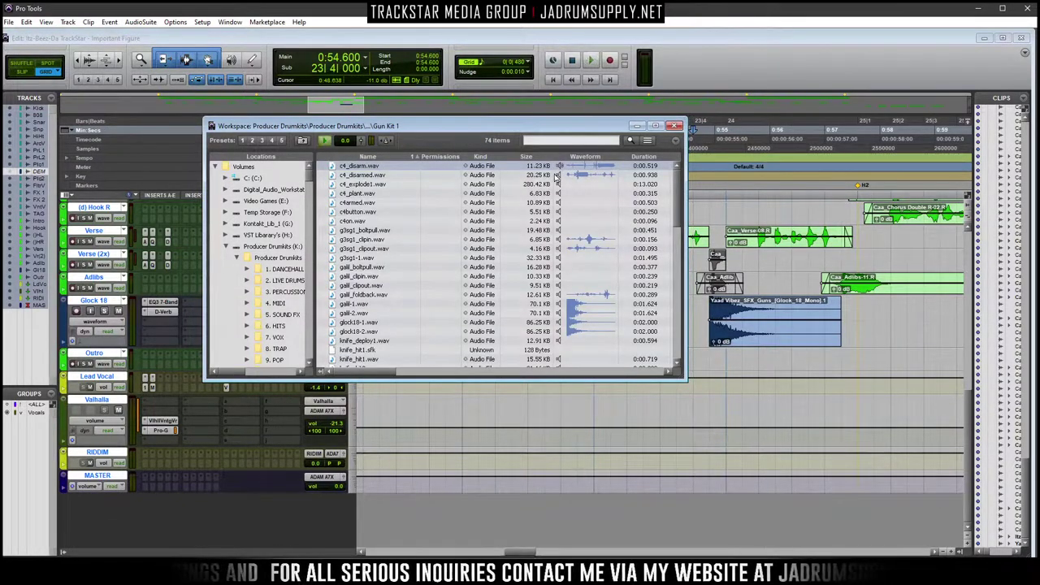
{"action": "left_click", "coordinate": [557, 176]}
{"action": "left_click", "coordinate": [557, 185]}
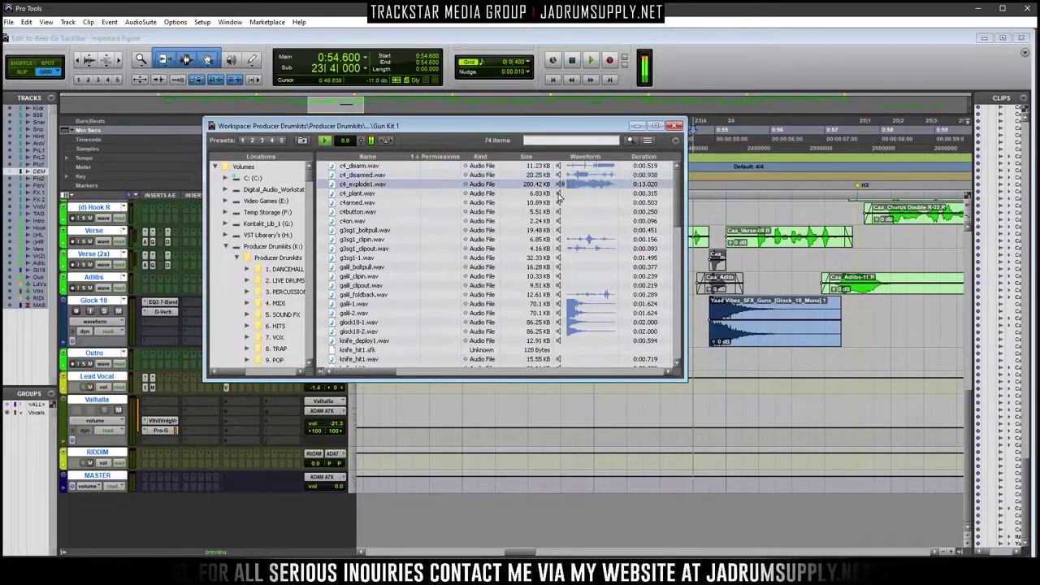
{"action": "left_click", "coordinate": [558, 203]}
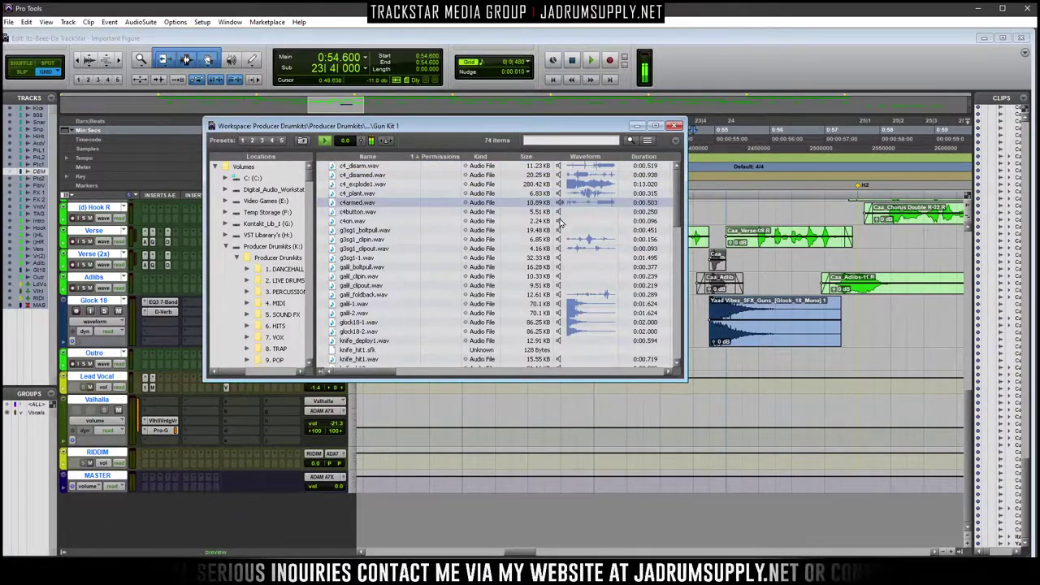
{"action": "left_click", "coordinate": [559, 213]}
{"action": "left_click", "coordinate": [558, 223]}
{"action": "scroll", "coordinate": [558, 276], "scroll_direction": "down", "scroll_amount": 2}
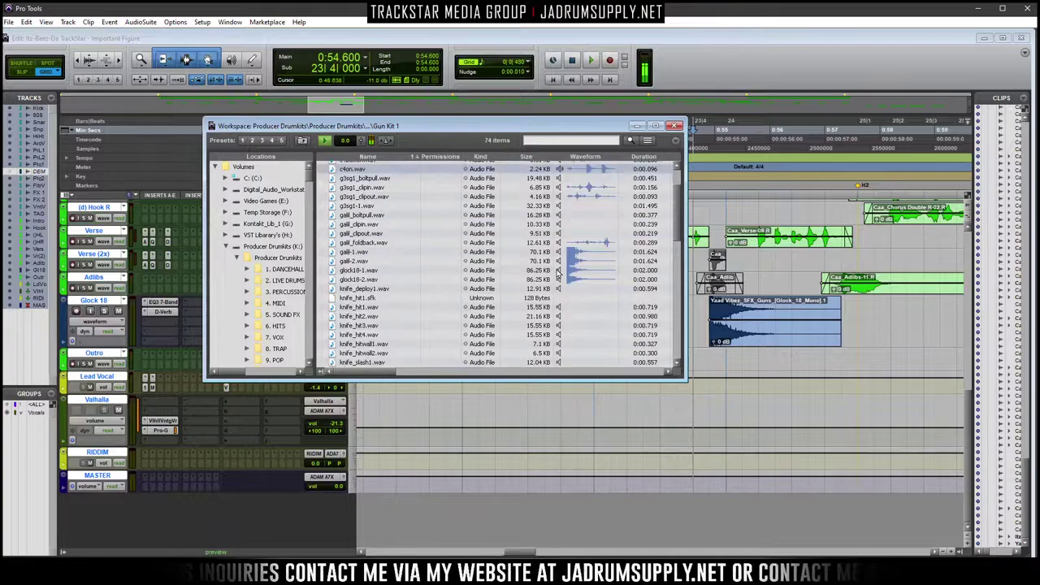
{"action": "left_click", "coordinate": [559, 279]}
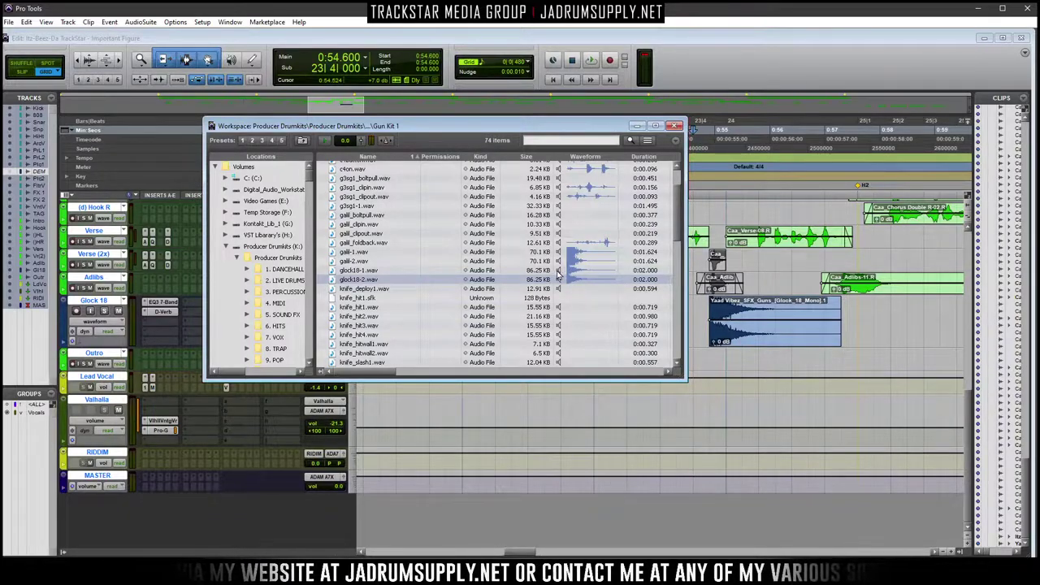
{"action": "left_click", "coordinate": [558, 272]}
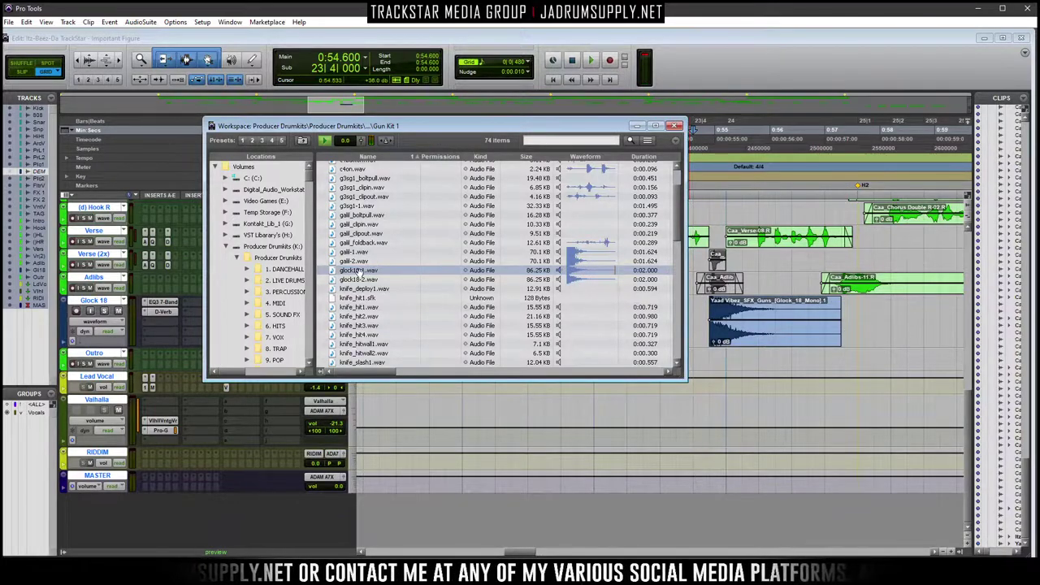
Create one mono audio track and place glock18-1.wav on it at 23|4|480, aligned with the existing gunshot clip
{"action": "left_click_drag", "start_coordinate": [358, 274], "coordinate": [778, 359]}
{"action": "left_click_drag", "start_coordinate": [660, 488], "coordinate": [565, 291]}
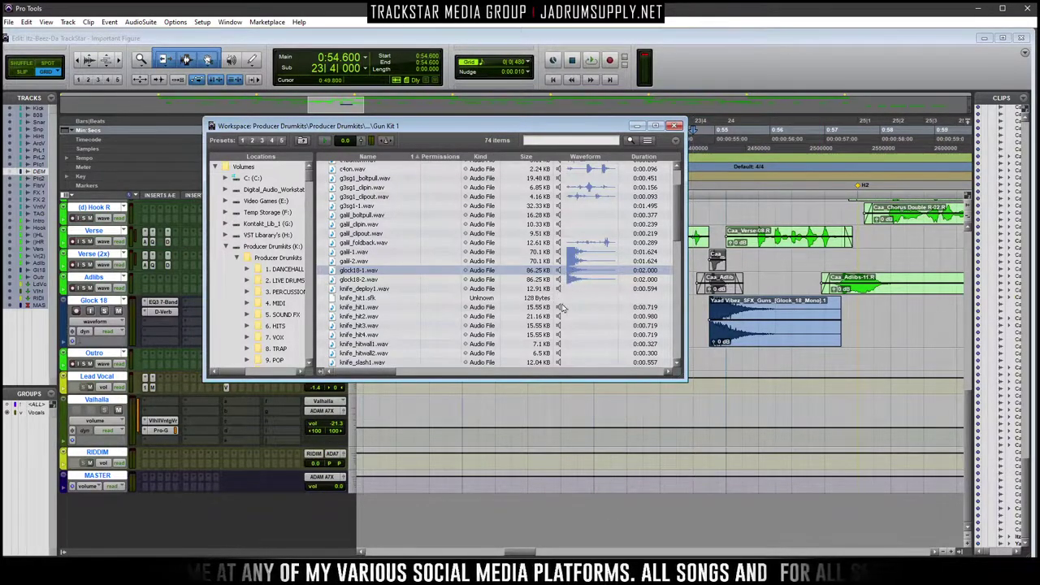
{"action": "key", "text": "ctrl+shift+n"}
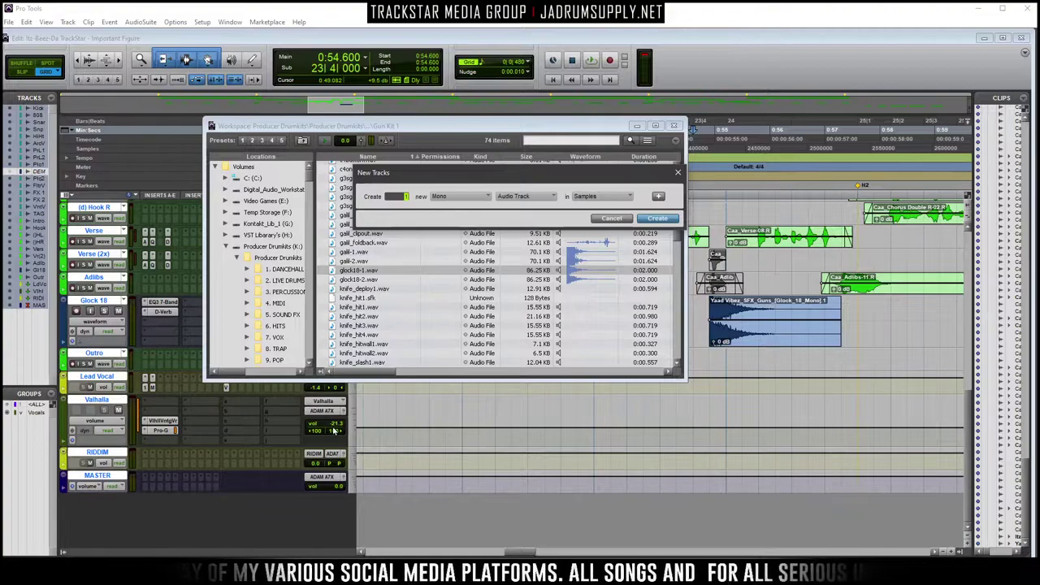
{"action": "key", "text": "Return"}
{"action": "left_click_drag", "start_coordinate": [527, 279], "coordinate": [713, 498]}
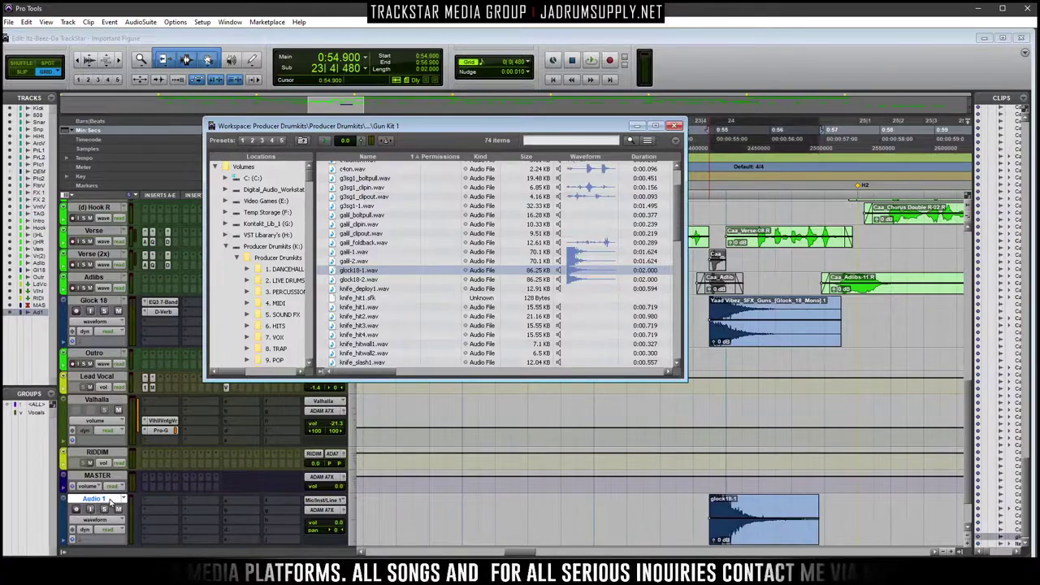
Move the Audio 1 track directly below Adlibs and delete the Glock 18 track with its clip
{"action": "left_click", "coordinate": [110, 504]}
{"action": "left_click_drag", "start_coordinate": [109, 504], "coordinate": [104, 333]}
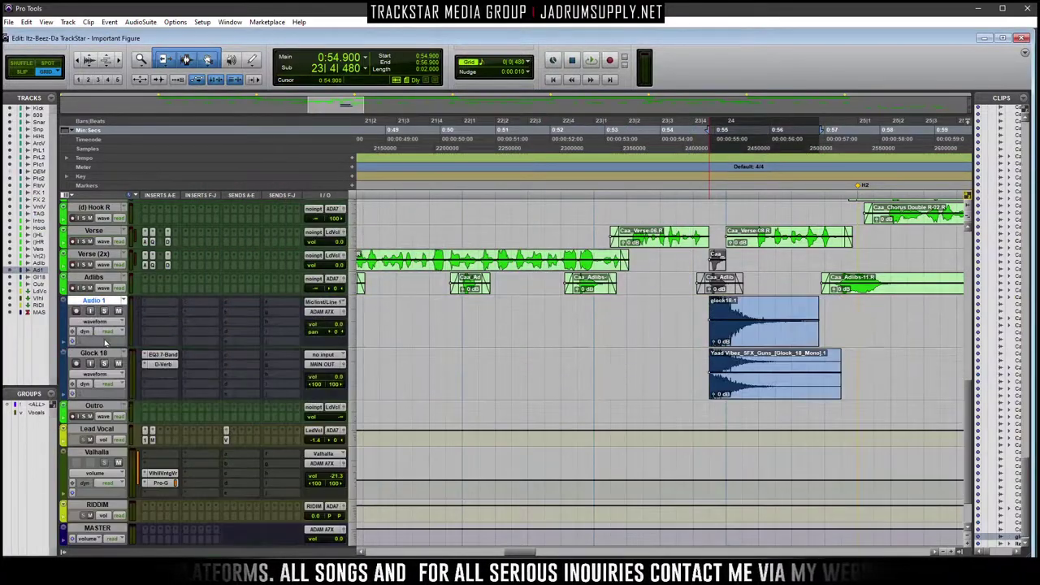
{"action": "right_click", "coordinate": [112, 353]}
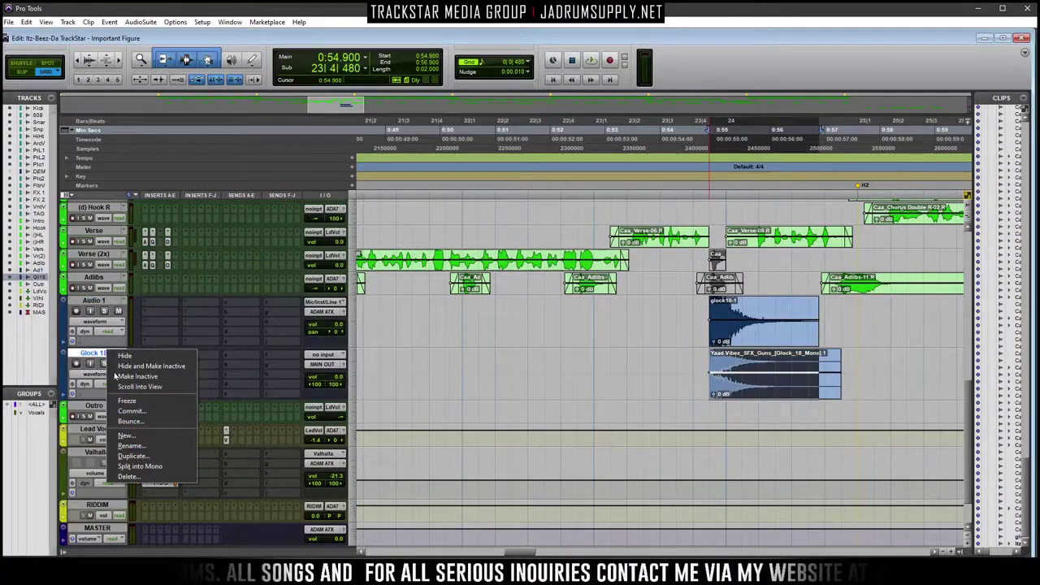
{"action": "left_click", "coordinate": [126, 476]}
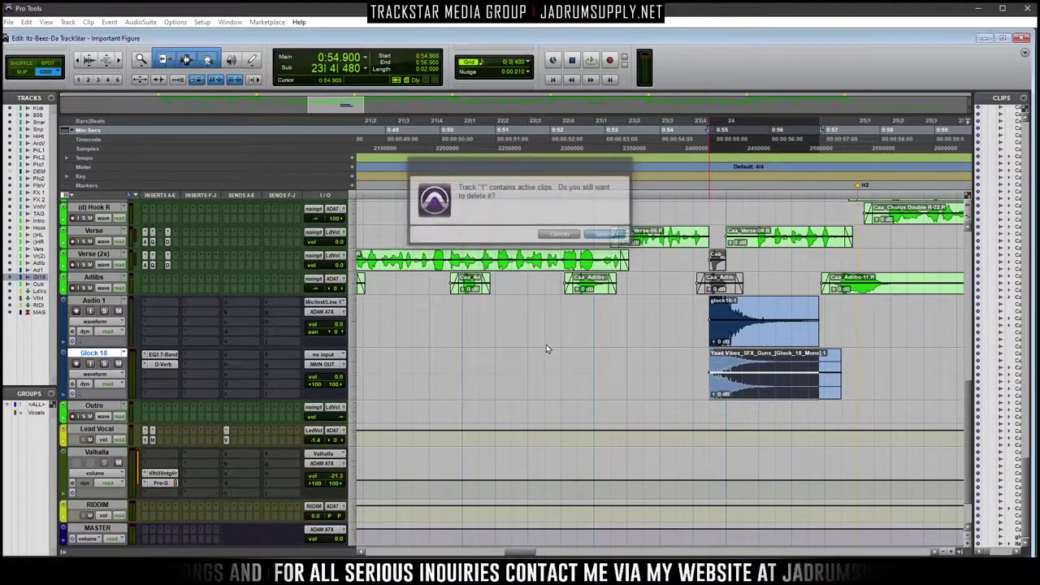
{"action": "key", "text": "Return"}
{"action": "key", "text": "space"}
{"action": "key", "text": "space"}
Insert the D-Verb reverb on Audio 1, with FabFilter Pro-Q 3 in the slot above it
{"action": "left_click", "coordinate": [160, 320]}
{"action": "mouse_move", "coordinate": [191, 328]}
{"action": "mouse_move", "coordinate": [244, 308]}
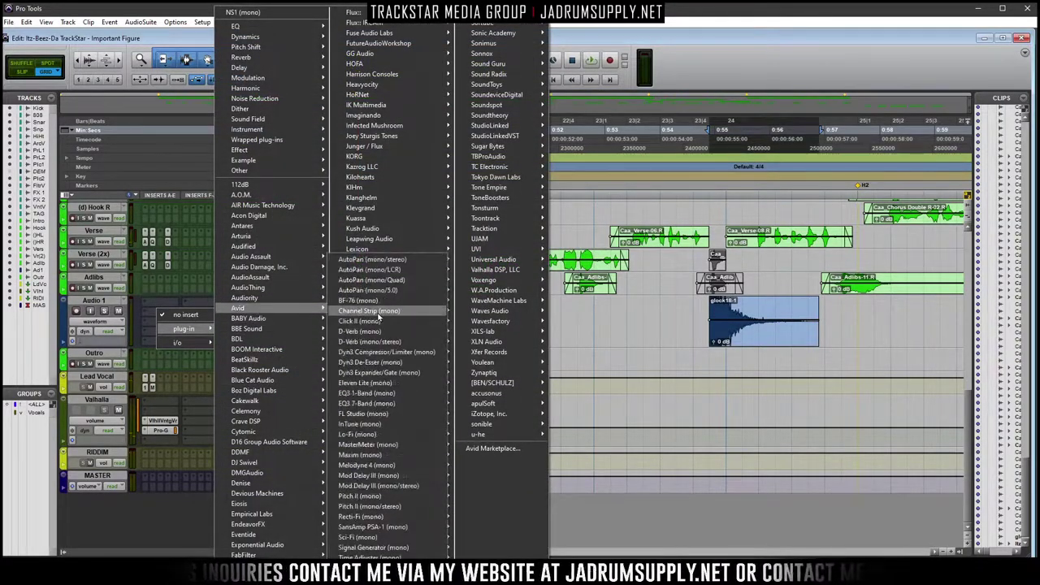
{"action": "left_click", "coordinate": [329, 332]}
{"action": "left_click", "coordinate": [163, 321]}
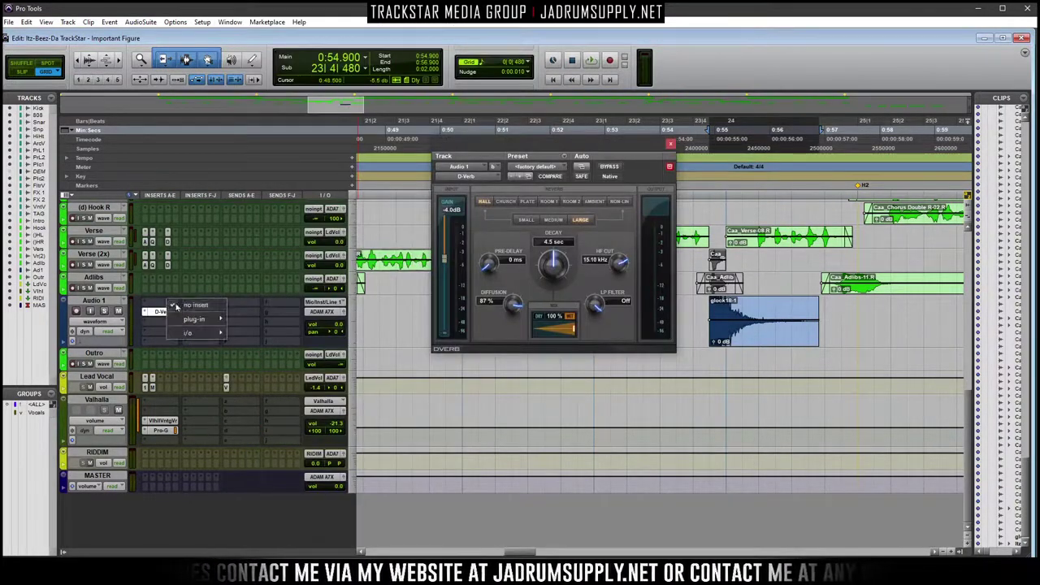
{"action": "mouse_move", "coordinate": [195, 318]}
{"action": "mouse_move", "coordinate": [256, 555]}
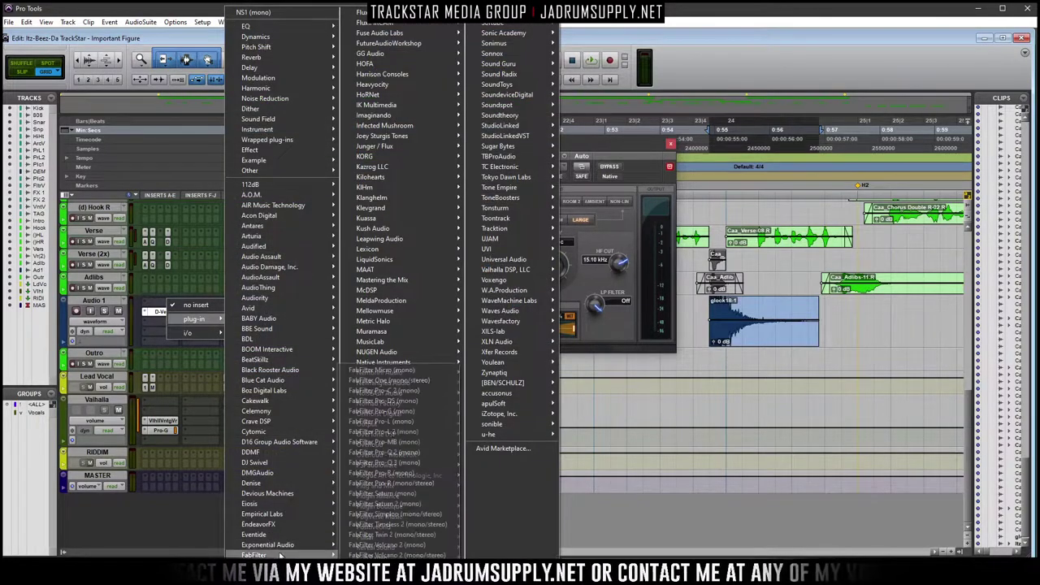
{"action": "left_click", "coordinate": [382, 463]}
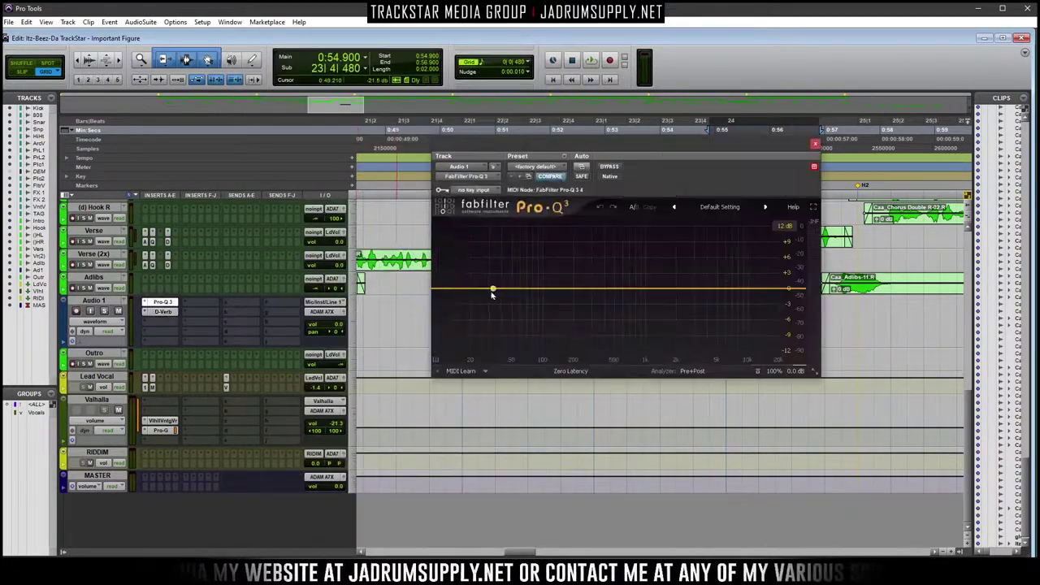
Add a 48 dB/oct low cut at about 110 Hz to Audio 1's Pro-Q 3 and audition the gunshot
{"action": "left_click_drag", "start_coordinate": [476, 290], "coordinate": [548, 304]}
{"action": "key", "text": "space"}
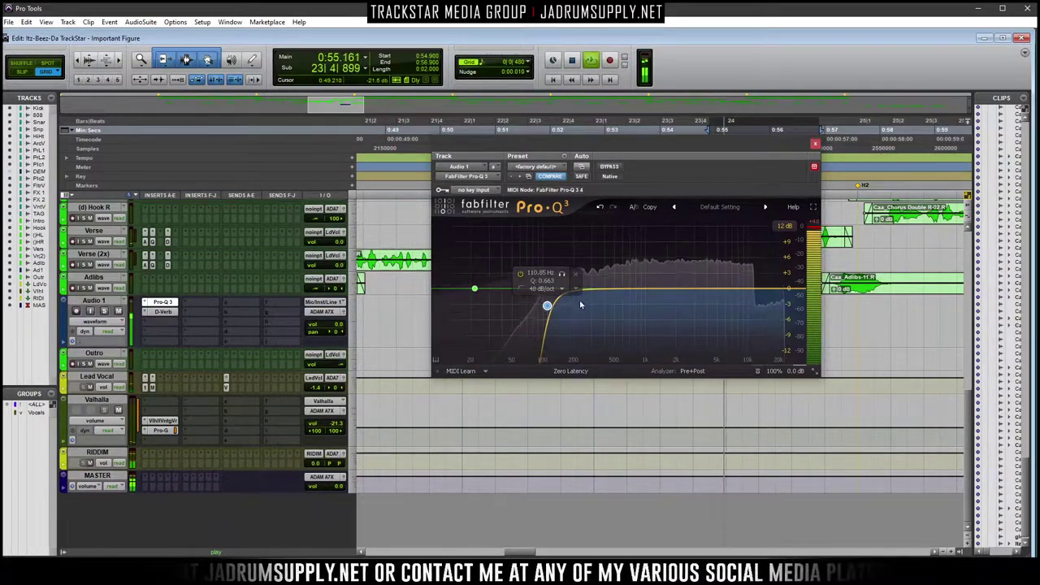
{"action": "key", "text": "space"}
Add a high shelf boosting Audio 1's top end by about 5 dB in Pro-Q 3 and audition it
{"action": "left_click_drag", "start_coordinate": [703, 288], "coordinate": [730, 286]}
{"action": "right_click", "coordinate": [731, 286]}
{"action": "mouse_move", "coordinate": [804, 329]}
{"action": "left_click", "coordinate": [854, 331]}
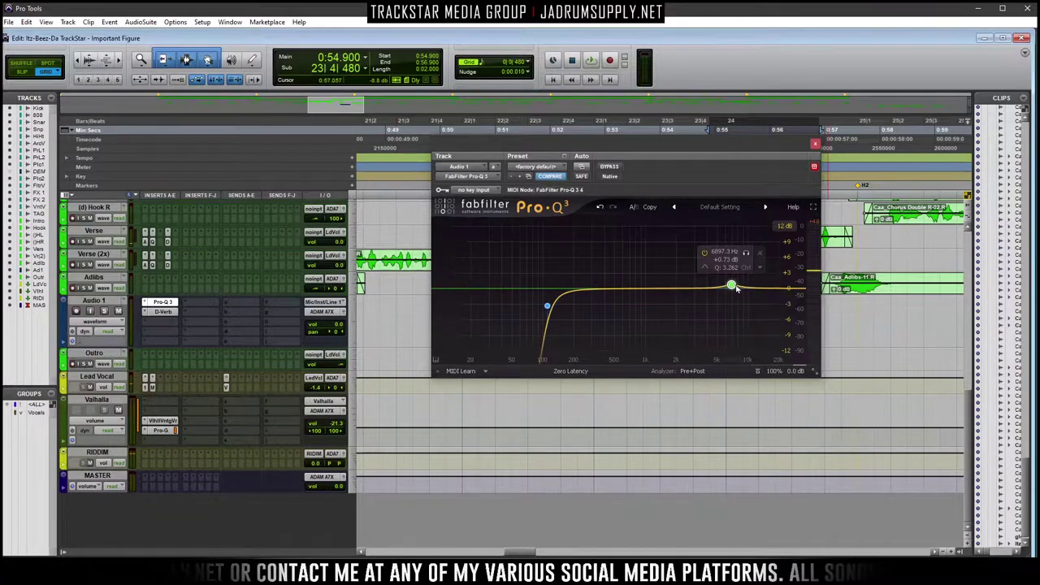
{"action": "left_click_drag", "start_coordinate": [733, 286], "coordinate": [797, 263]}
{"action": "key", "text": "space"}
{"action": "key", "text": "space"}
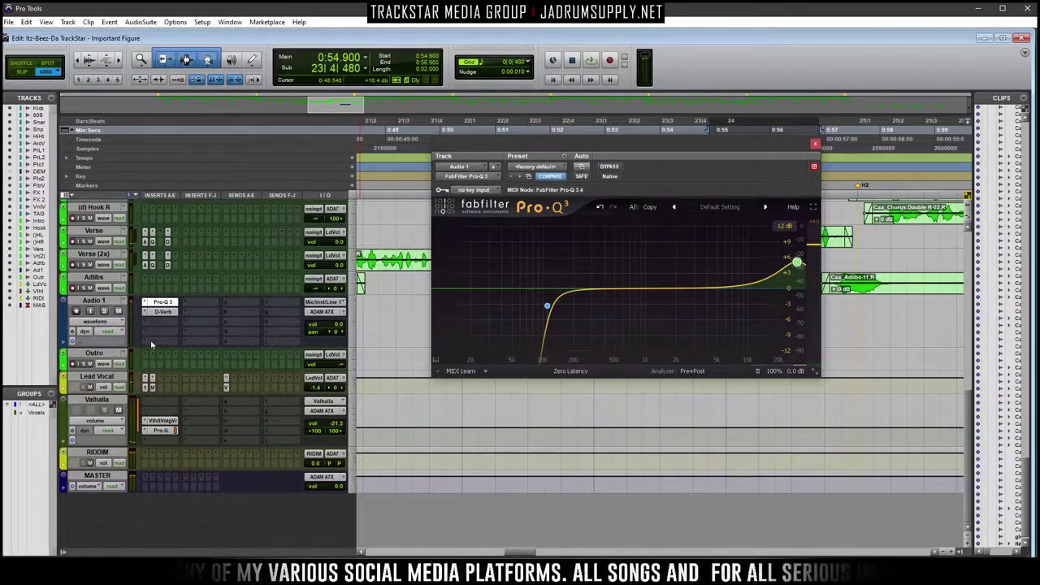
Set the D-Verb mix on Audio 1 to 40% and play back the gunshot
{"action": "left_click", "coordinate": [165, 312]}
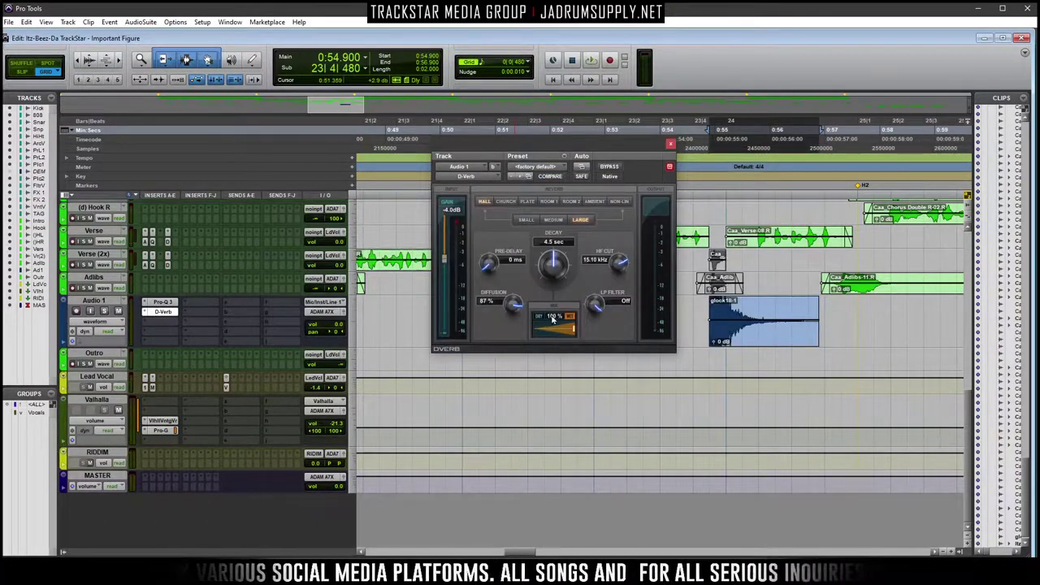
{"action": "key", "text": "KP_Enter"}
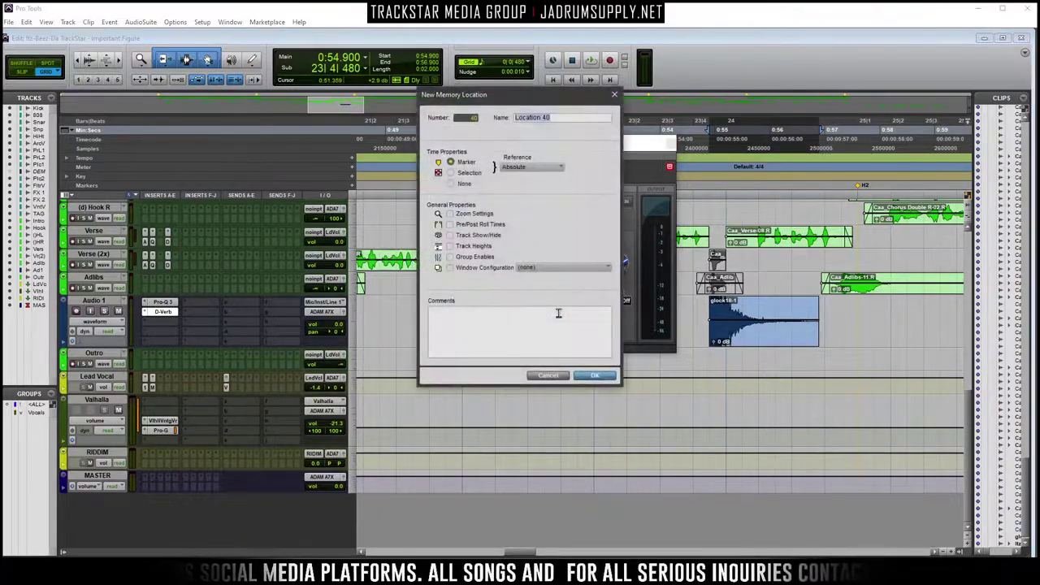
{"action": "key", "text": "Escape"}
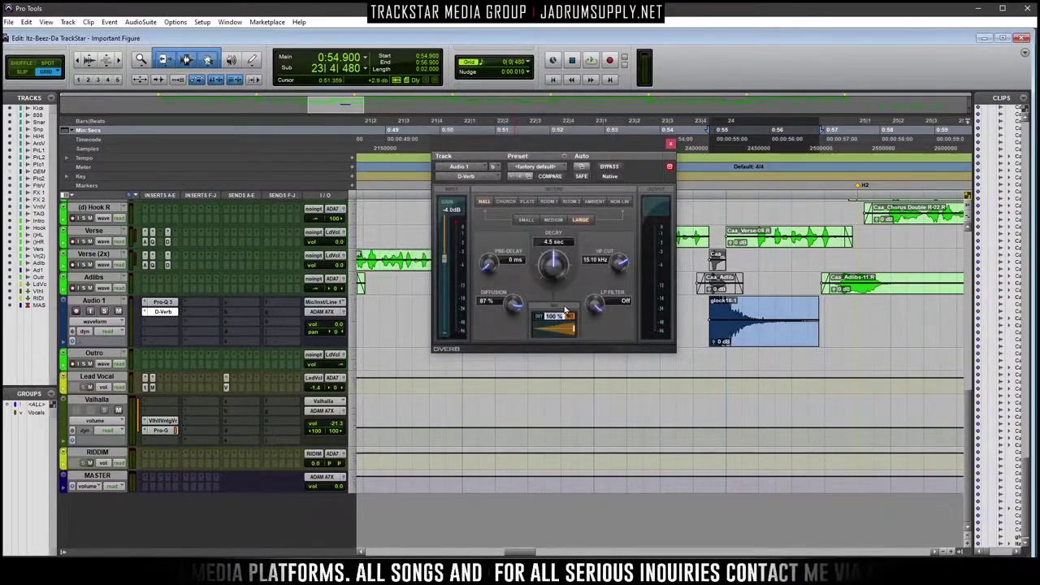
{"action": "key", "text": "space"}
{"action": "key", "text": "space"}
{"action": "key", "text": "space"}
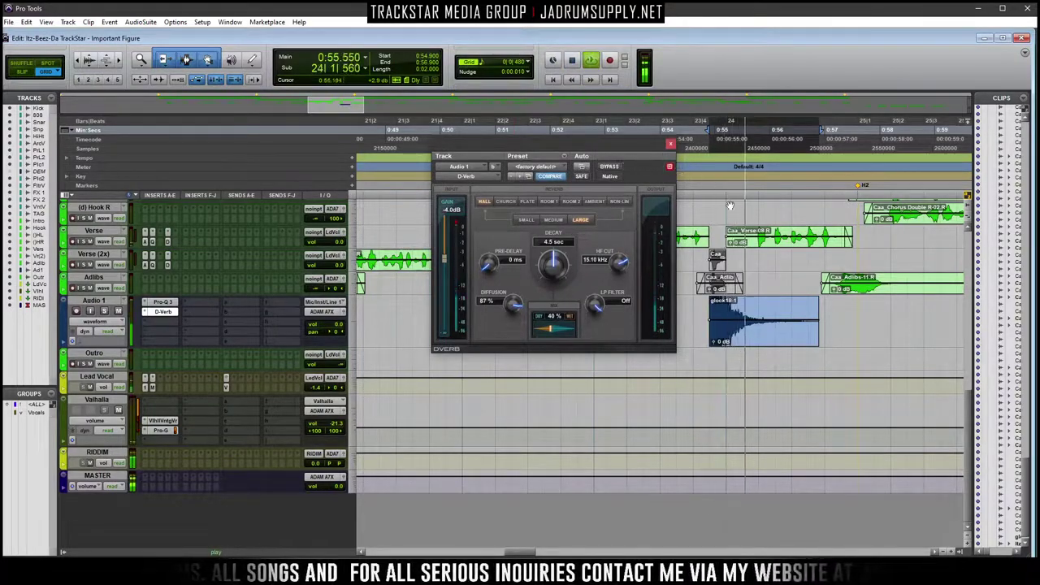
Close the D-Verb settings and set Audio 1's volume to about -6.2 dB while the song plays
{"action": "key", "text": "ctrl+equal"}
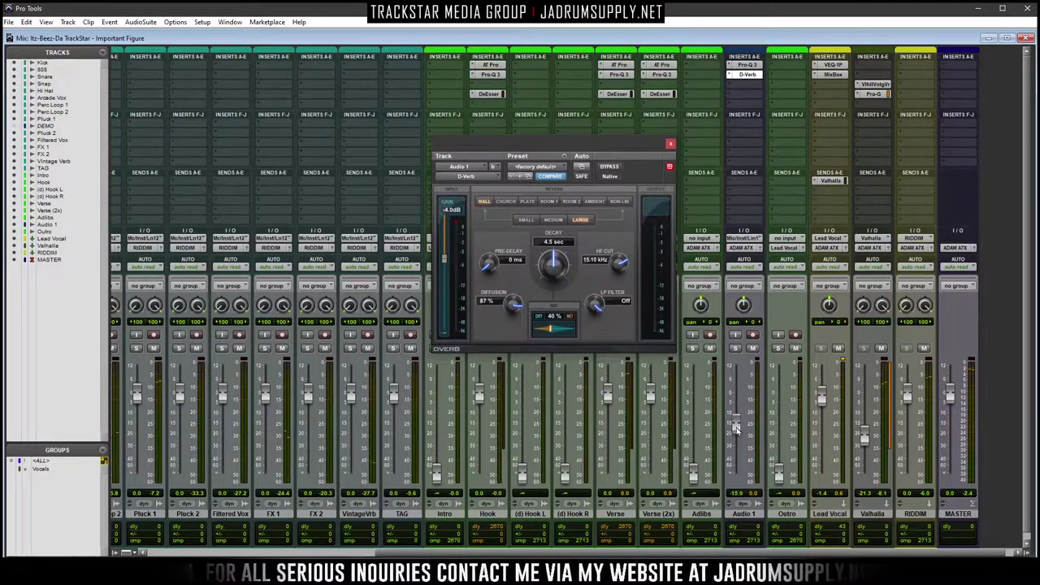
{"action": "left_click", "coordinate": [670, 144]}
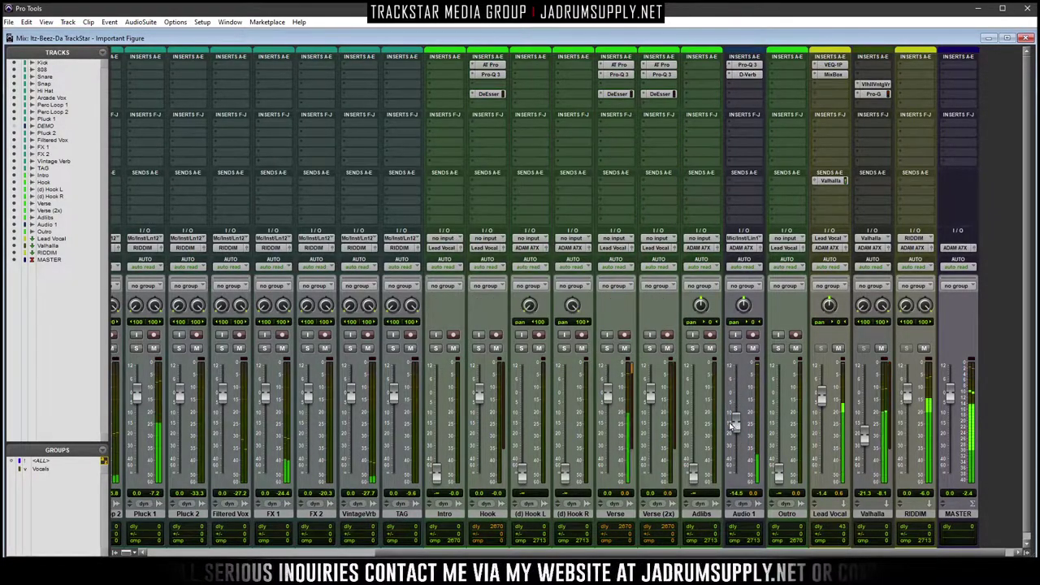
{"action": "left_click_drag", "start_coordinate": [736, 425], "coordinate": [735, 414]}
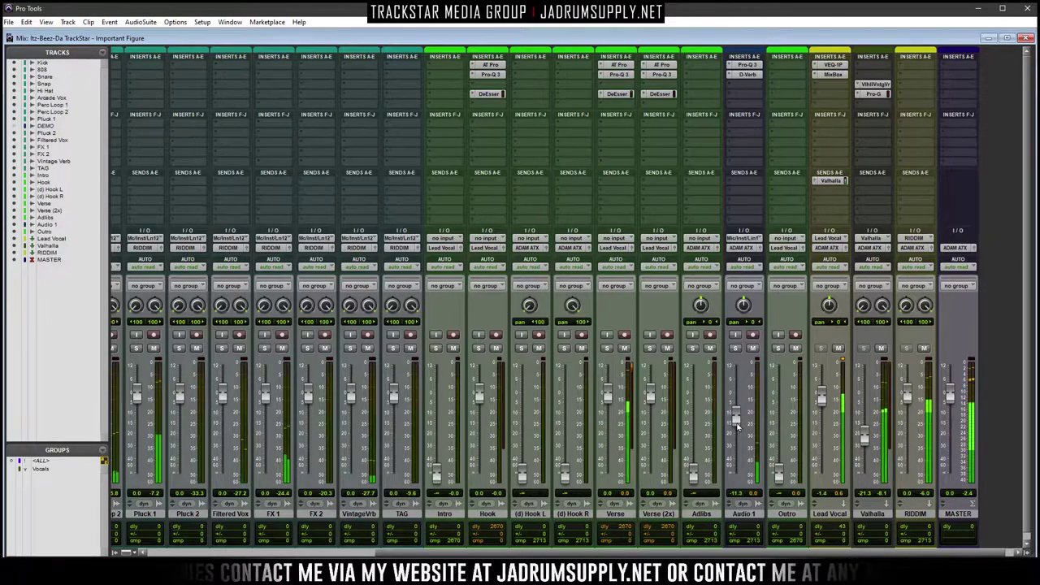
{"action": "left_click_drag", "start_coordinate": [737, 423], "coordinate": [734, 404]}
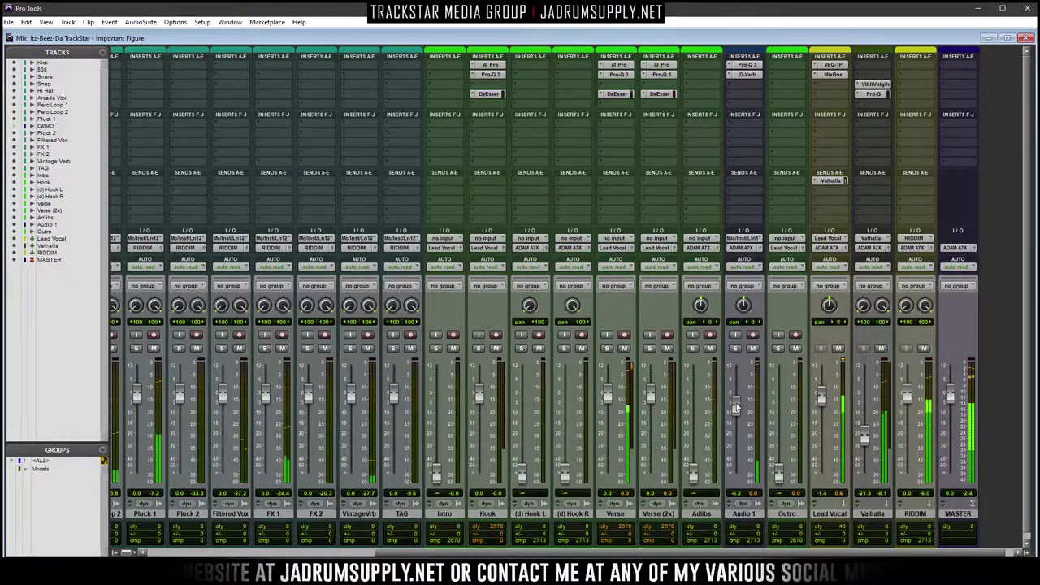
{"action": "key", "text": "ctrl+equal"}
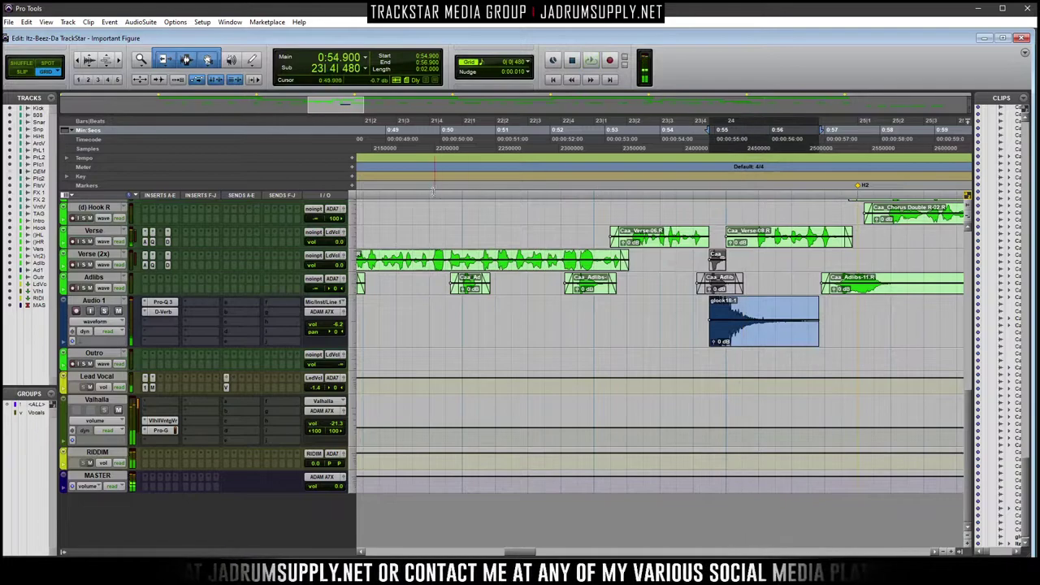
Play through the gunshot from before its entry and examine closely how it lines up with the verse and adlib clips
{"action": "left_click", "coordinate": [470, 197]}
{"action": "key", "text": "space"}
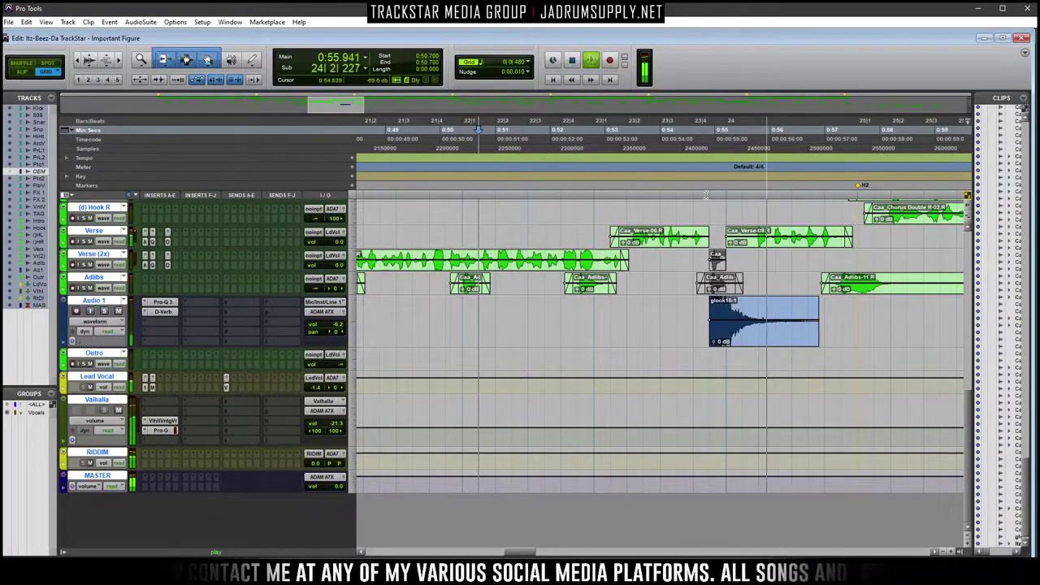
{"action": "key", "text": "ctrl+]"}
{"action": "key", "text": "ctrl+]"}
{"action": "key", "text": "ctrl+]"}
{"action": "key", "text": "ctrl+]"}
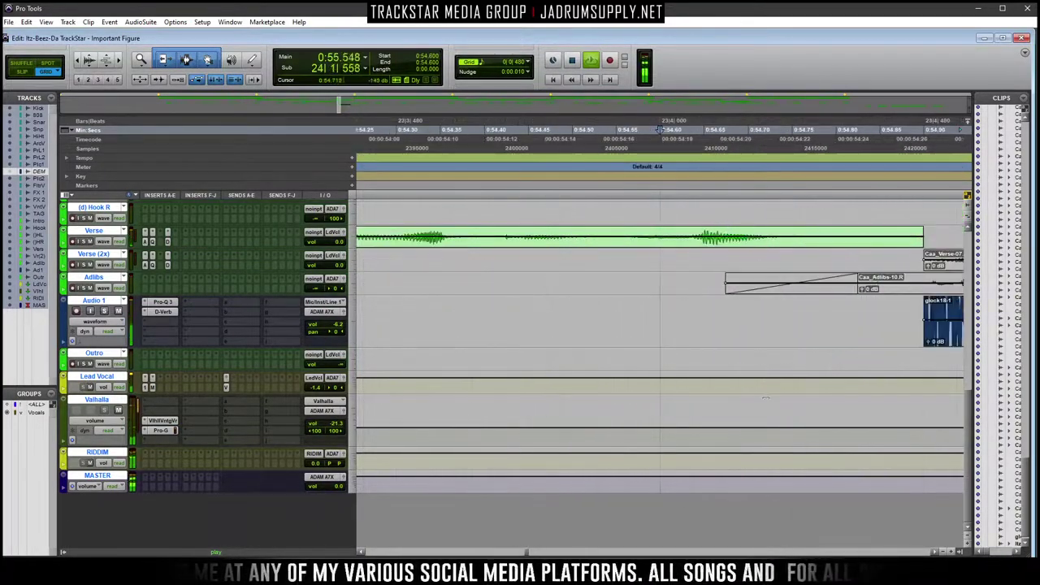
{"action": "key", "text": "space"}
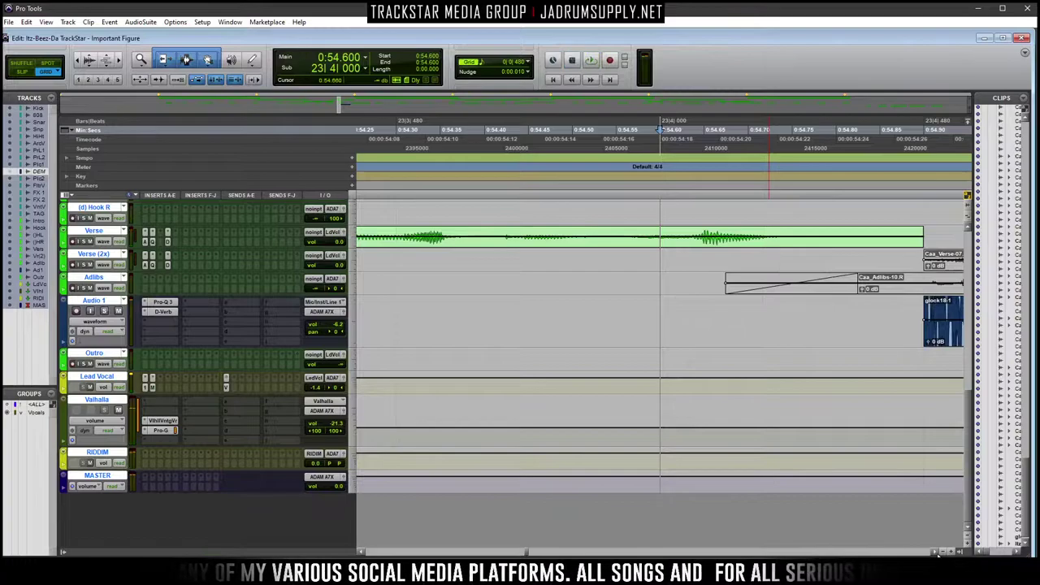
{"action": "scroll", "coordinate": [939, 551], "scroll_direction": "right", "scroll_amount": 5}
{"action": "scroll", "coordinate": [939, 551], "scroll_direction": "right", "scroll_amount": 1}
{"action": "key", "text": "space"}
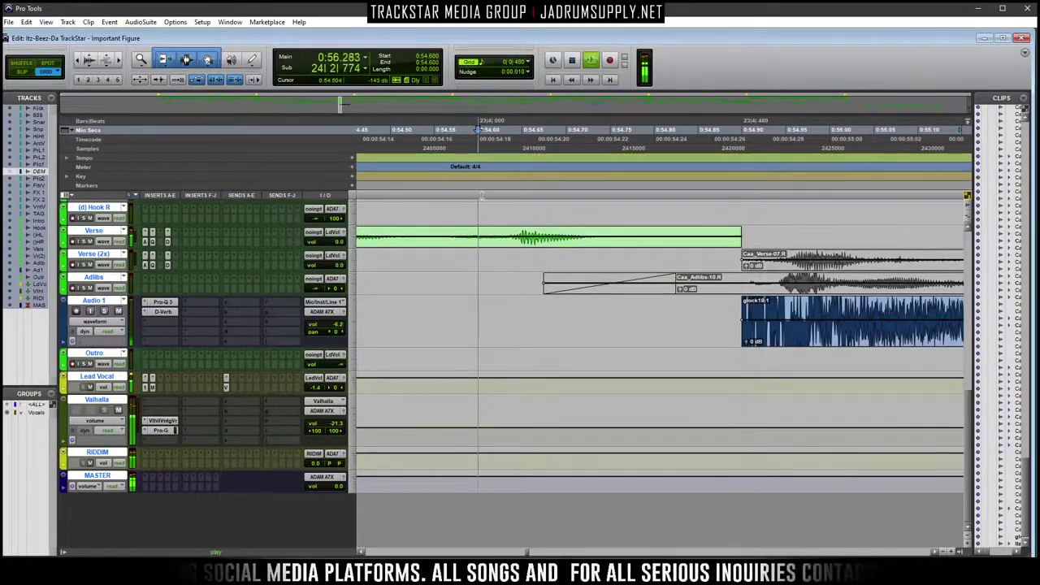
{"action": "scroll", "coordinate": [579, 315], "scroll_direction": "up", "scroll_amount": 3}
{"action": "key", "text": "ctrl+["}
{"action": "key", "text": "ctrl+["}
{"action": "key", "text": "ctrl+["}
{"action": "key", "text": "ctrl+["}
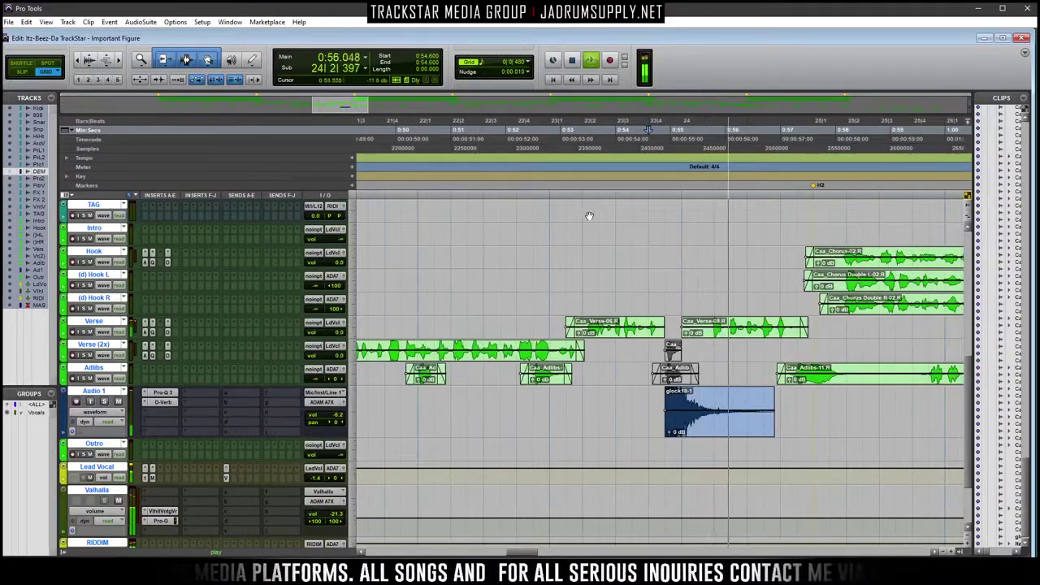
Try cutting the beat from 0:54.900 to 0:55.200 across the tracks from Kick to TAG
{"action": "scroll", "coordinate": [738, 270], "scroll_direction": "up", "scroll_amount": 6}
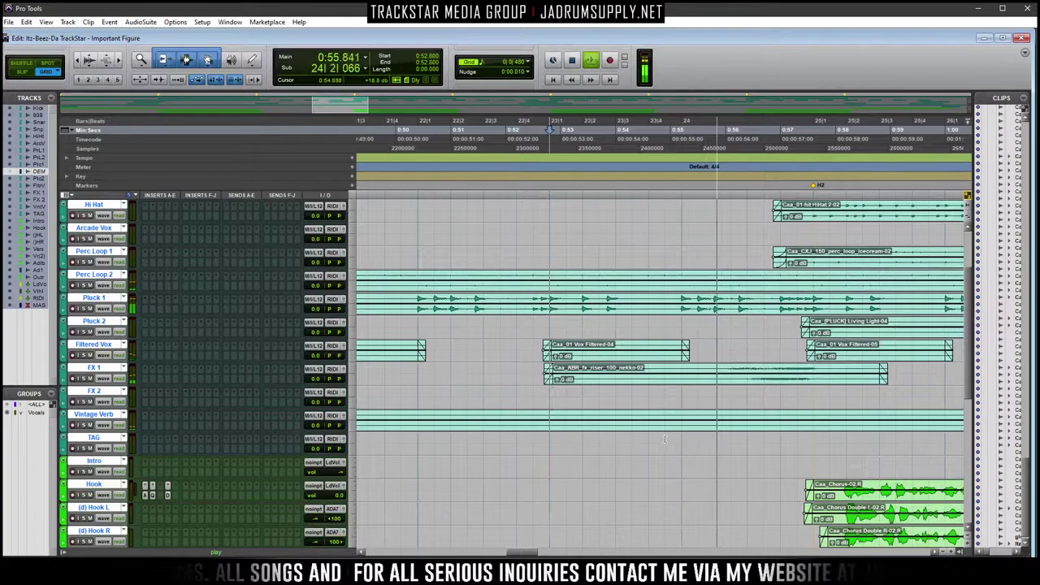
{"action": "left_click_drag", "start_coordinate": [665, 435], "coordinate": [697, 434]}
{"action": "scroll", "coordinate": [697, 406], "scroll_direction": "up", "scroll_amount": 2}
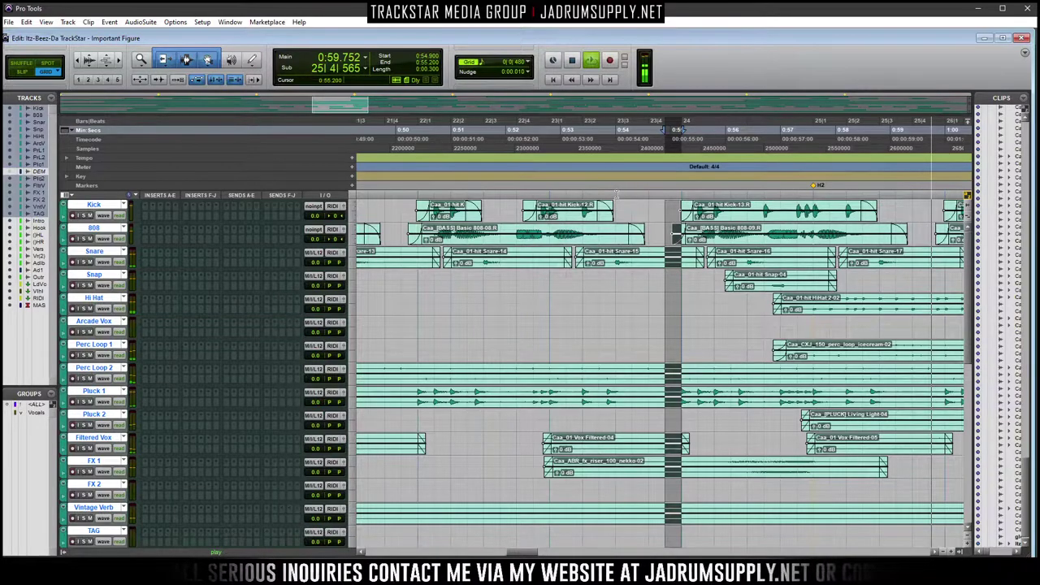
{"action": "key", "text": "Delete"}
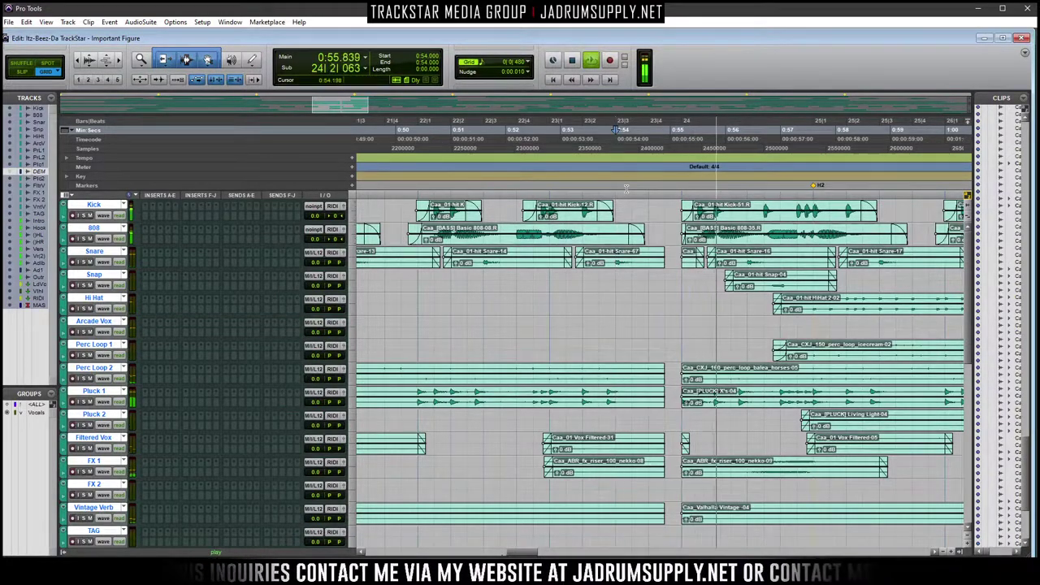
{"action": "key", "text": "ctrl+z"}
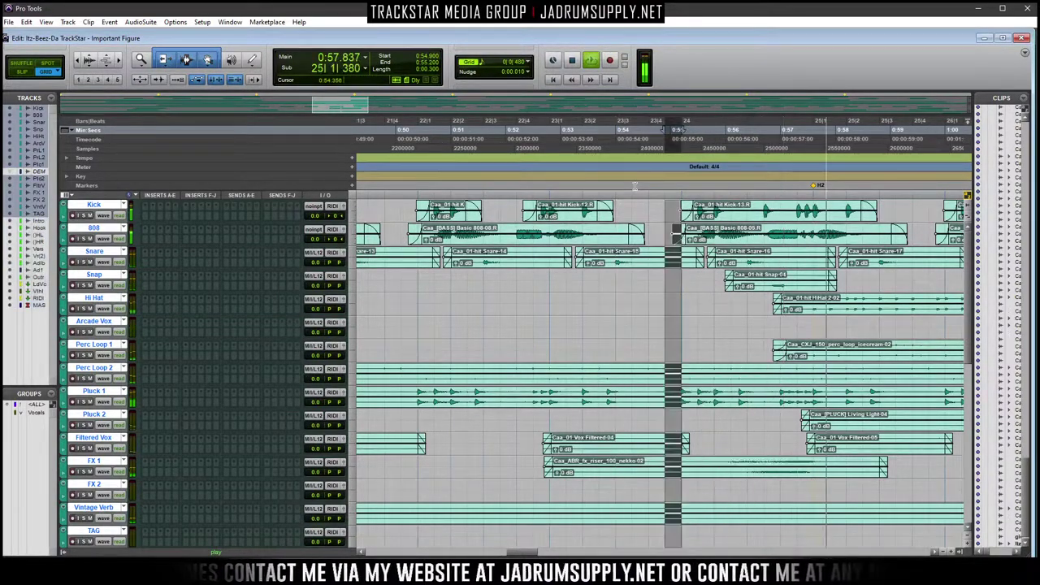
Start a new Mix/Edit group named Doubles from the (d) Hook L and (d) Hook R tracks
{"action": "key", "text": "r"}
{"action": "key", "text": "r"}
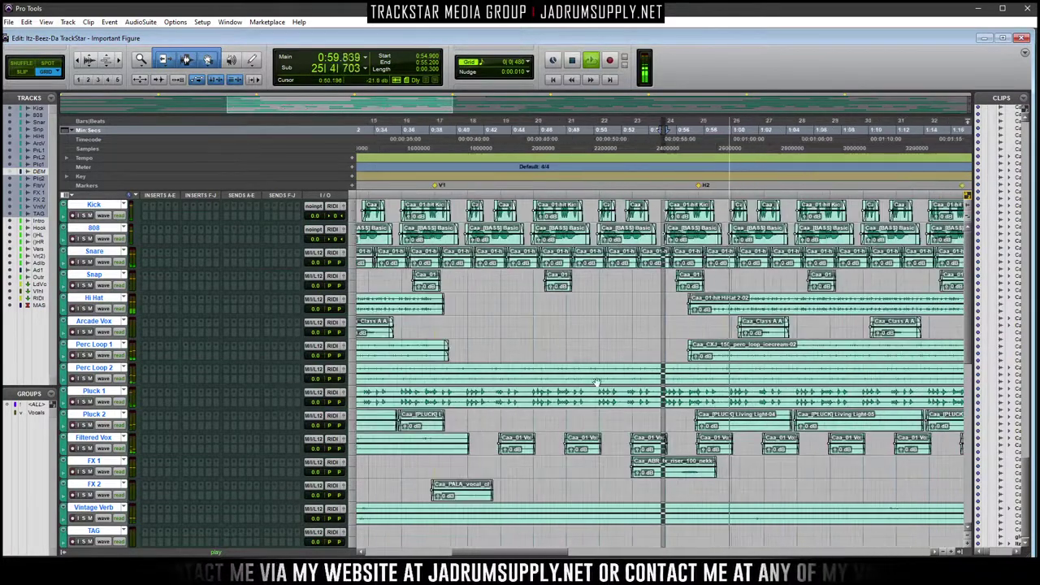
{"action": "key", "text": "ctrl+equal"}
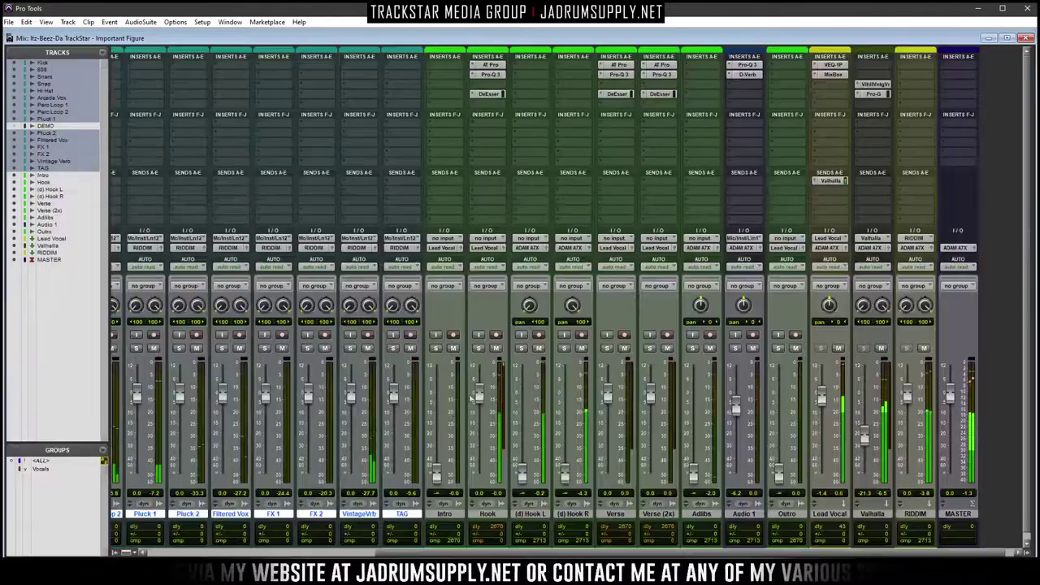
{"action": "left_click", "coordinate": [530, 514]}
{"action": "left_click", "coordinate": [573, 514], "text": "shift"}
{"action": "key", "text": "ctrl+g"}
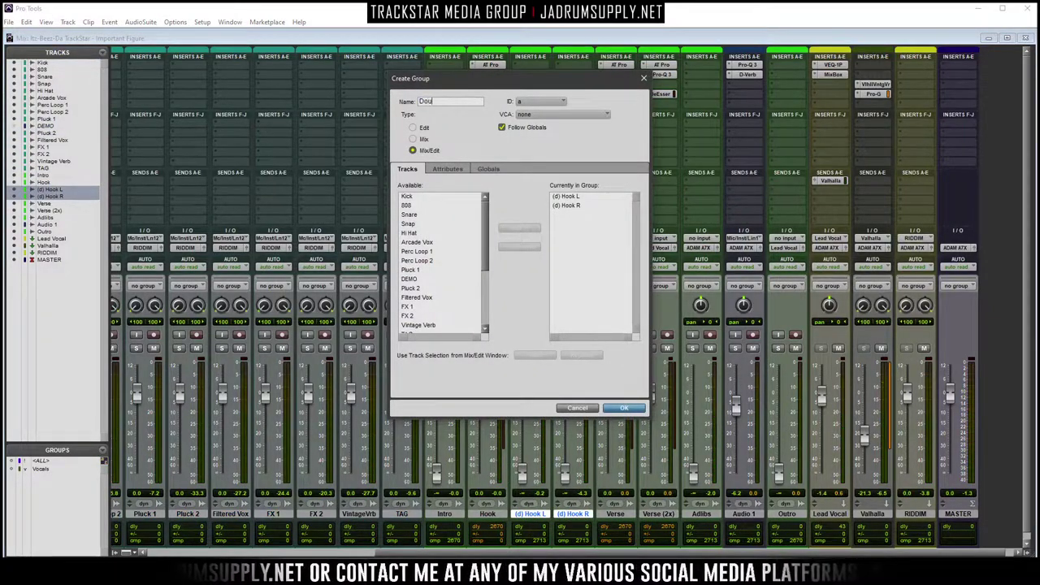
Set the Doubles group's ID to d and show its global attributes
{"action": "left_click", "coordinate": [545, 102]}
{"action": "left_click", "coordinate": [614, 222]}
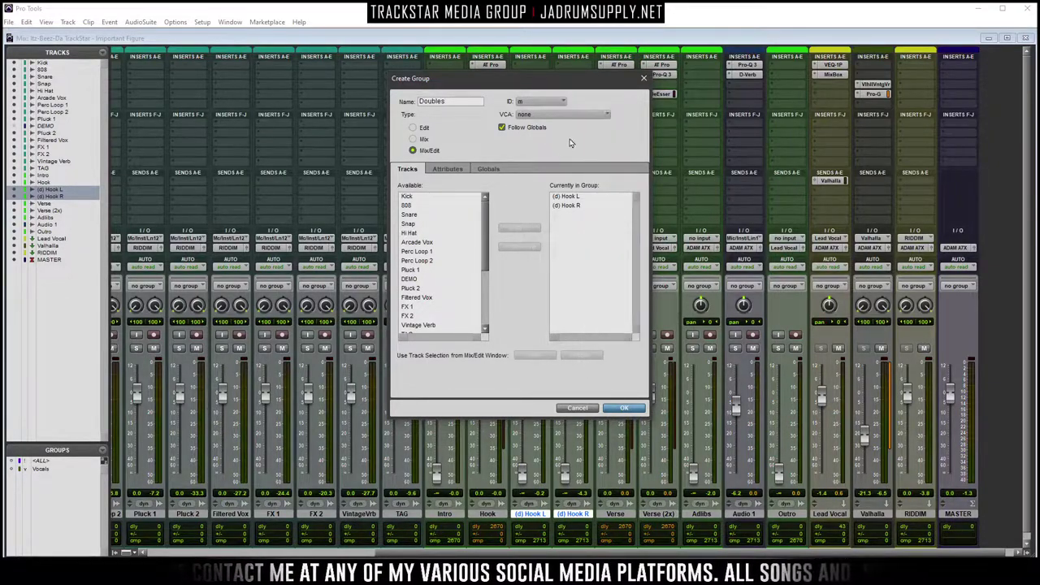
{"action": "left_click", "coordinate": [536, 102]}
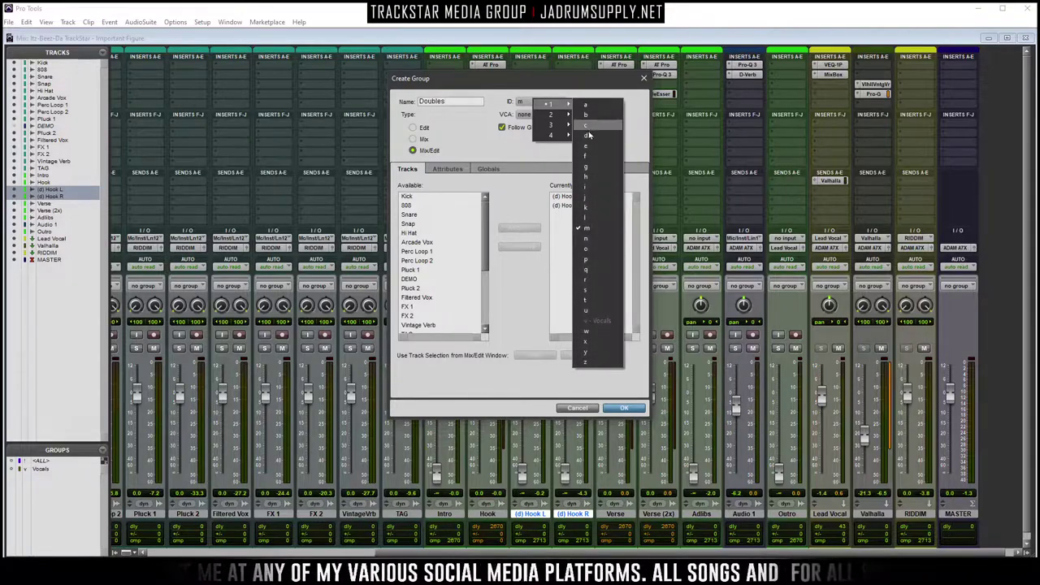
{"action": "left_click", "coordinate": [587, 138]}
{"action": "left_click", "coordinate": [490, 169]}
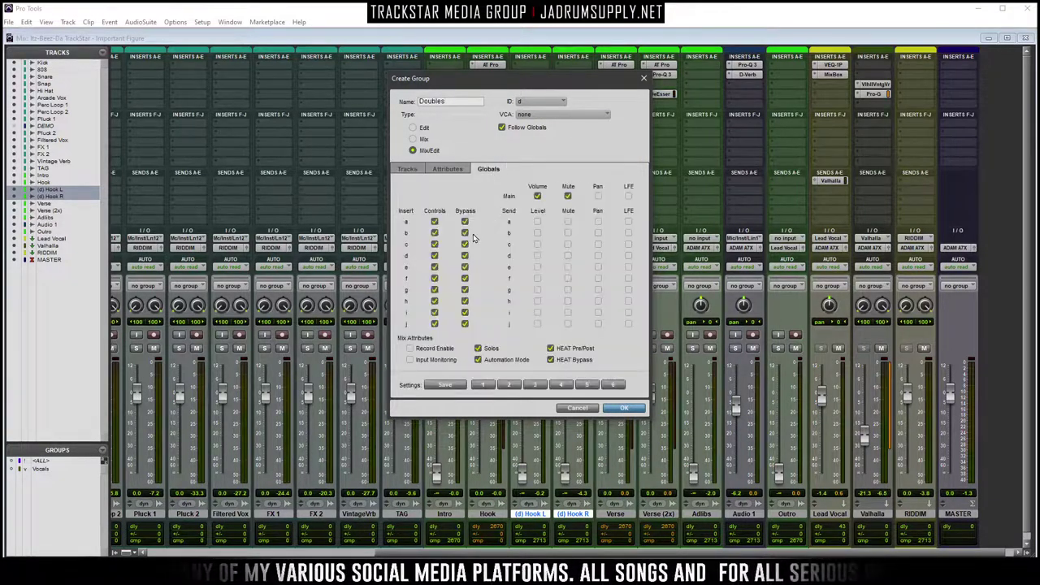
Create the Doubles group for Hook L and Hook R and raise its linked faders to about -5.4 dB
{"action": "left_click", "coordinate": [625, 409]}
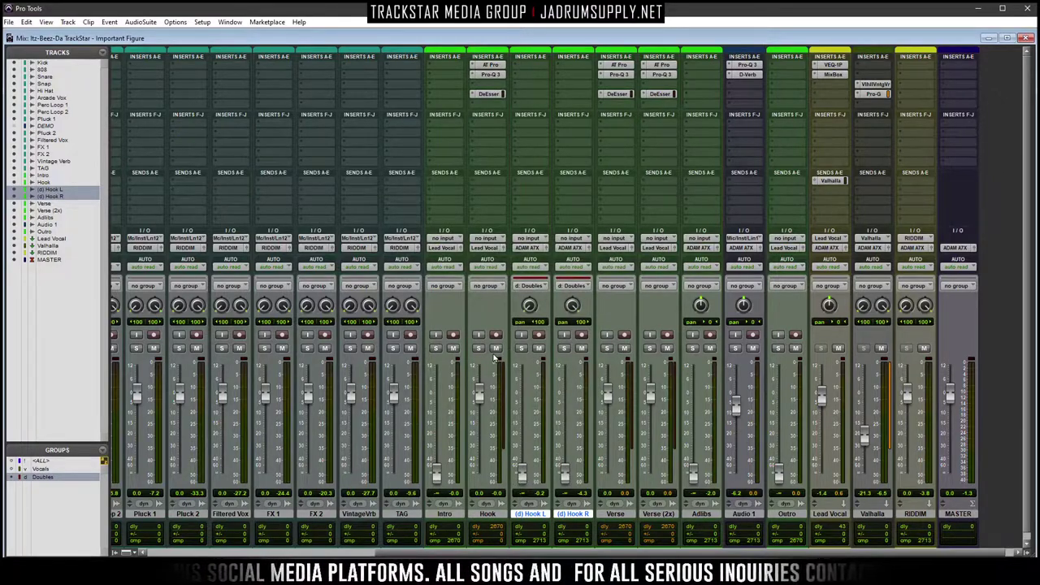
{"action": "left_click_drag", "start_coordinate": [520, 482], "coordinate": [521, 434]}
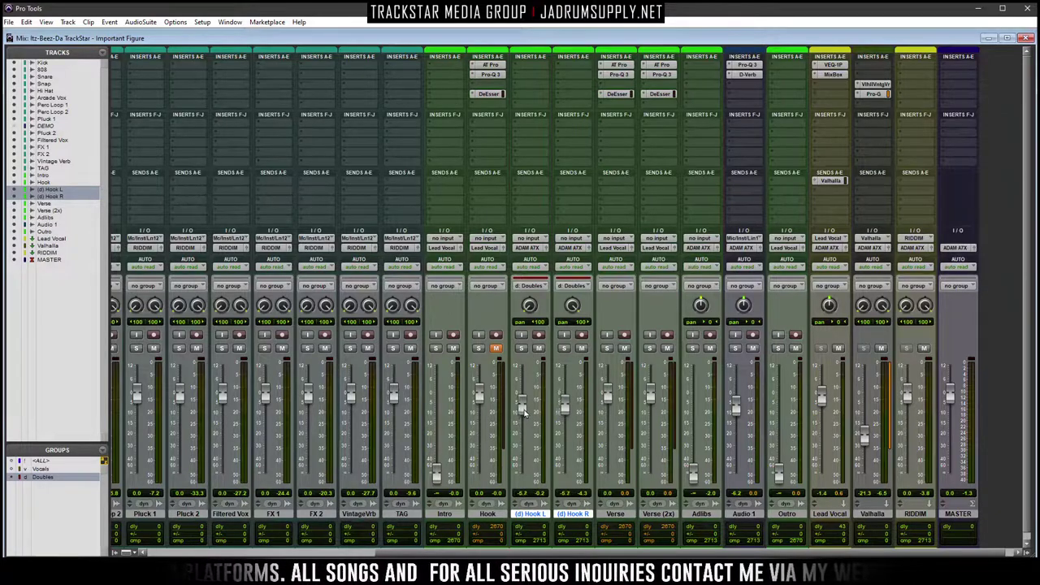
Set the Edit window grid to 1 bar, select the H1 hook section from 0:19.200 to 0:38.400 and play it
{"action": "left_click", "coordinate": [1025, 38]}
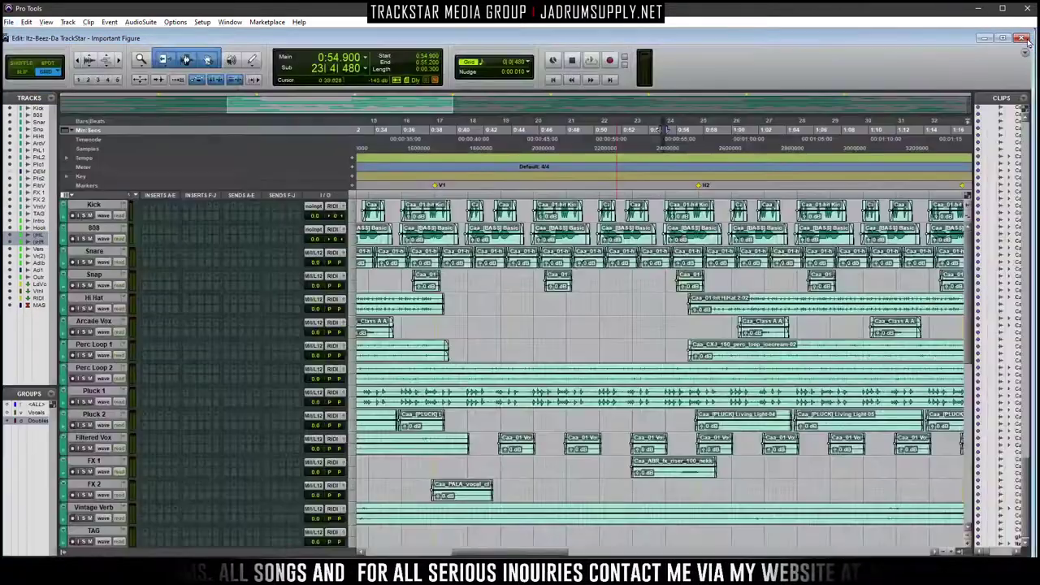
{"action": "key", "text": "ctrl+bracketleft"}
{"action": "key", "text": "ctrl+bracketleft"}
{"action": "key", "text": "ctrl+bracketleft"}
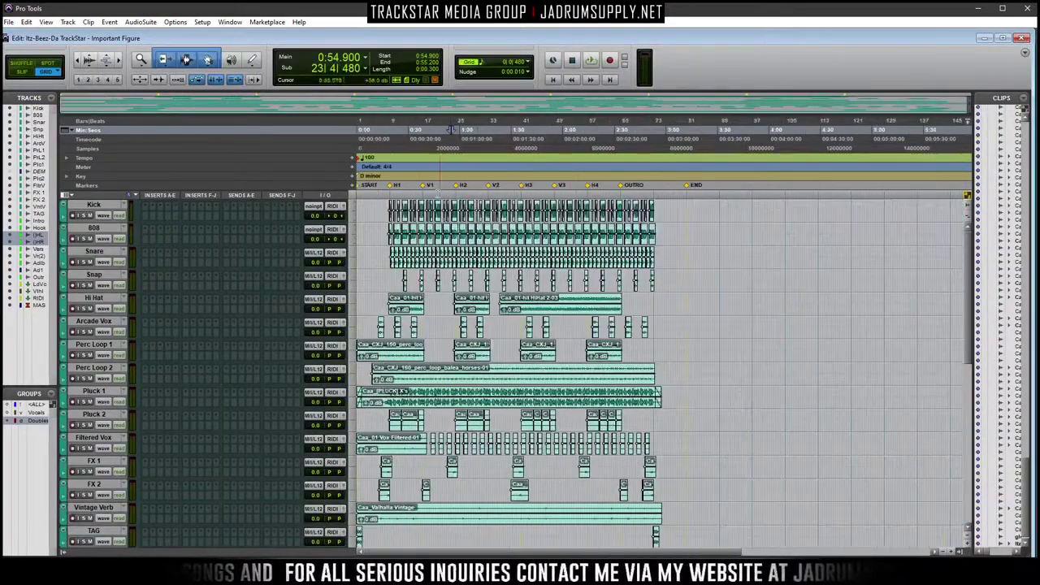
{"action": "left_click", "coordinate": [484, 62]}
{"action": "left_click", "coordinate": [504, 67]}
{"action": "left_click_drag", "start_coordinate": [391, 134], "coordinate": [423, 134]}
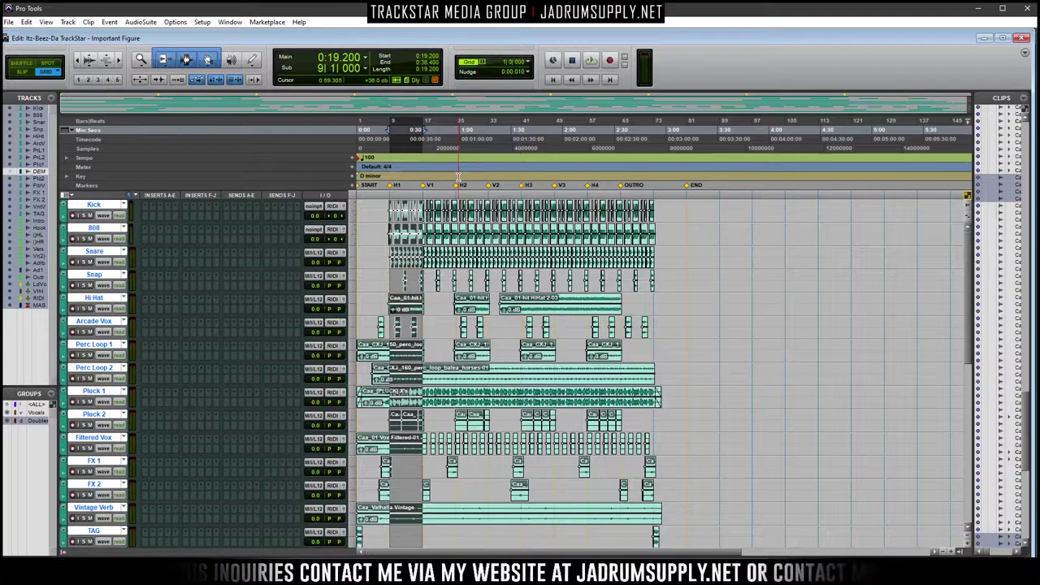
{"action": "key", "text": "space"}
In the mixer, set Retune Speed, Flex-Tune and Humanize to 0 in Auto-Tune Pro on the Hook L and Hook R doubles
{"action": "key", "text": "ctrl+equal"}
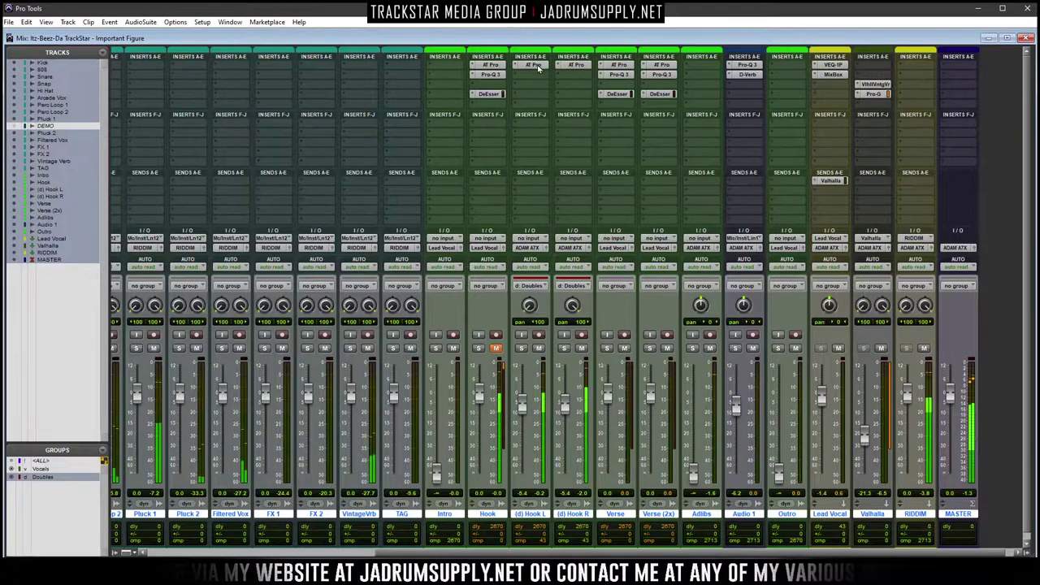
{"action": "left_click", "coordinate": [530, 65]}
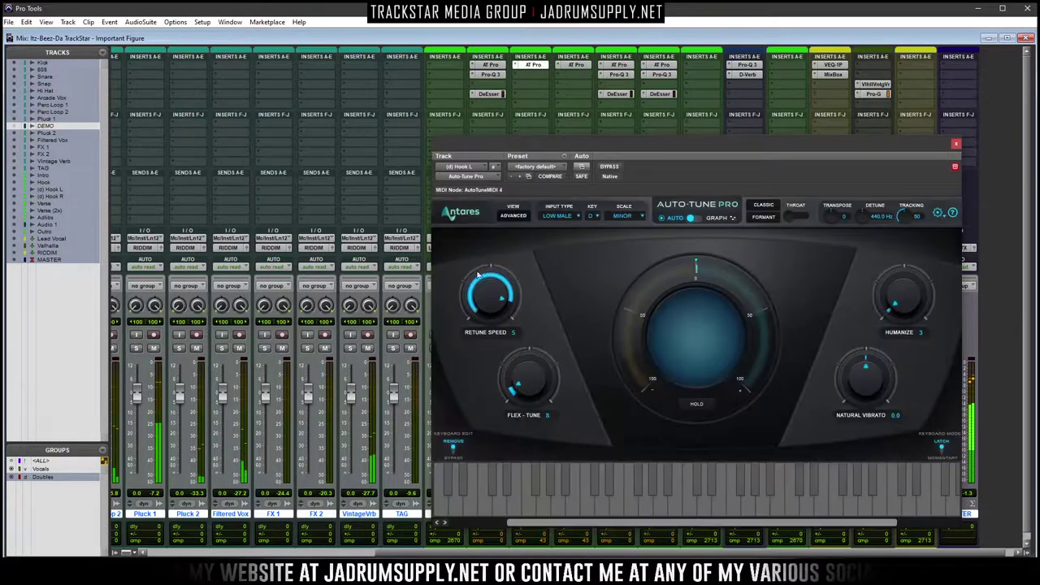
{"action": "left_click", "coordinate": [574, 65]}
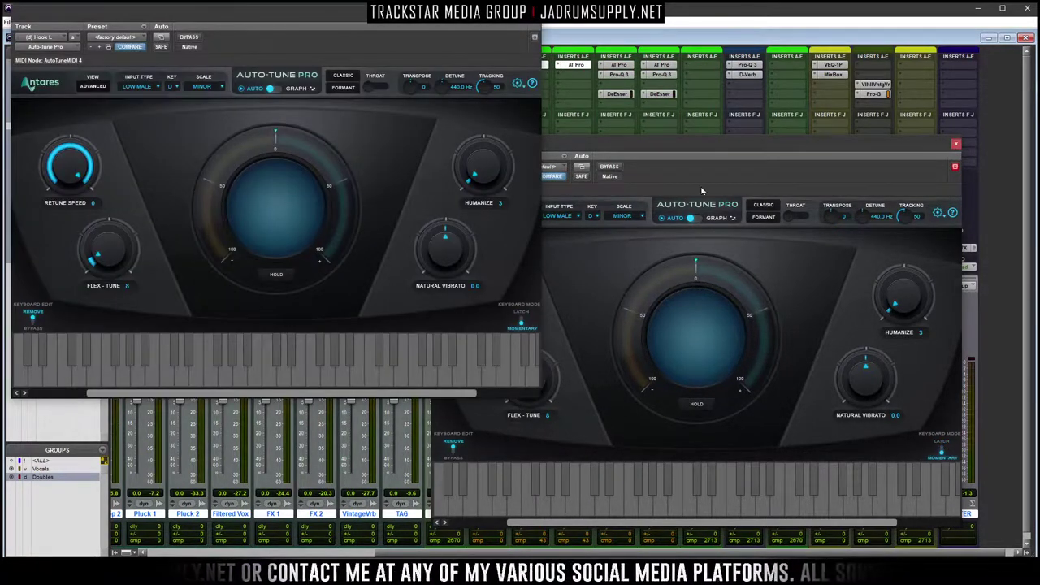
{"action": "left_click_drag", "start_coordinate": [732, 155], "coordinate": [806, 145]}
{"action": "left_click_drag", "start_coordinate": [568, 286], "coordinate": [559, 302]}
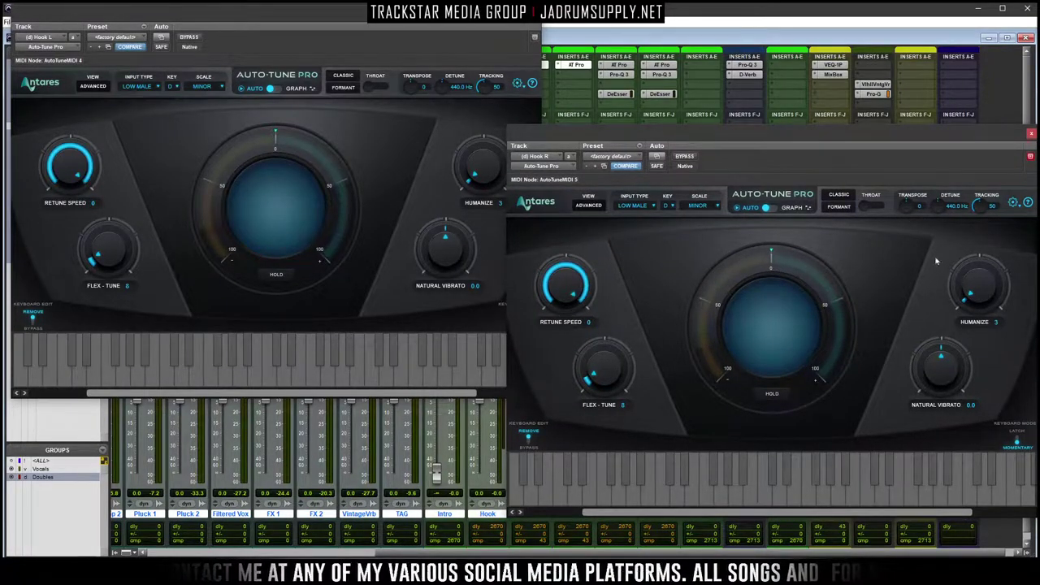
{"action": "left_click", "coordinate": [1031, 133]}
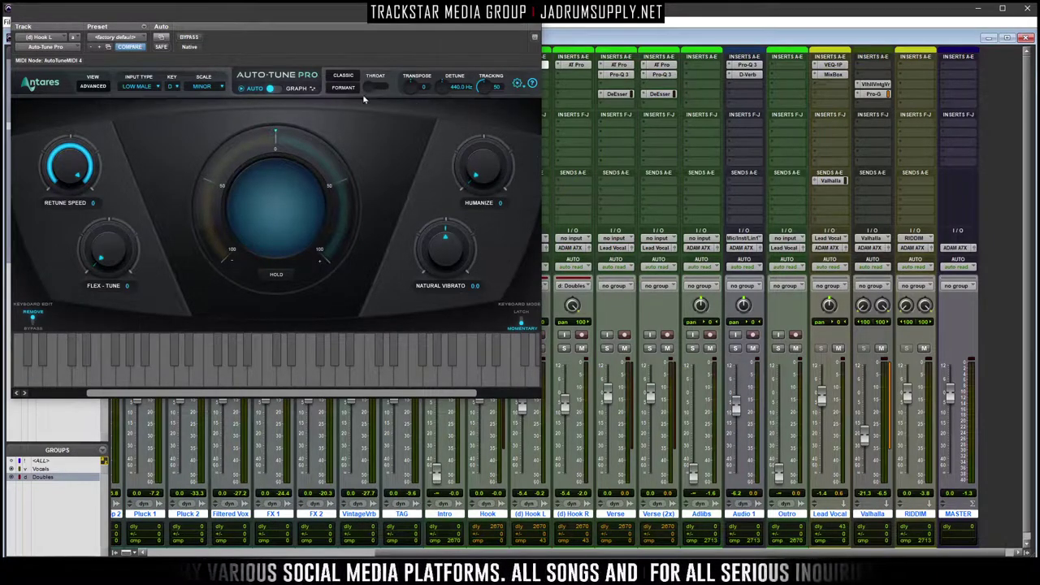
{"action": "left_click", "coordinate": [535, 36]}
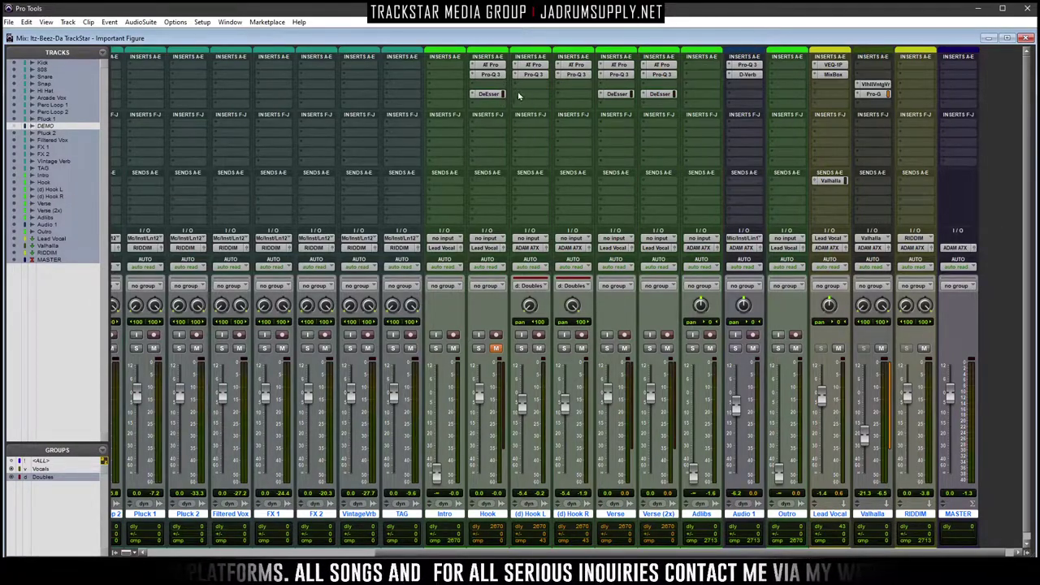
Insert the Black Rooster Audio VLA-2A on Hook L, copy it to Hook R and arrange both plug-in windows for viewing
{"action": "left_click", "coordinate": [515, 103]}
{"action": "mouse_move", "coordinate": [552, 111]}
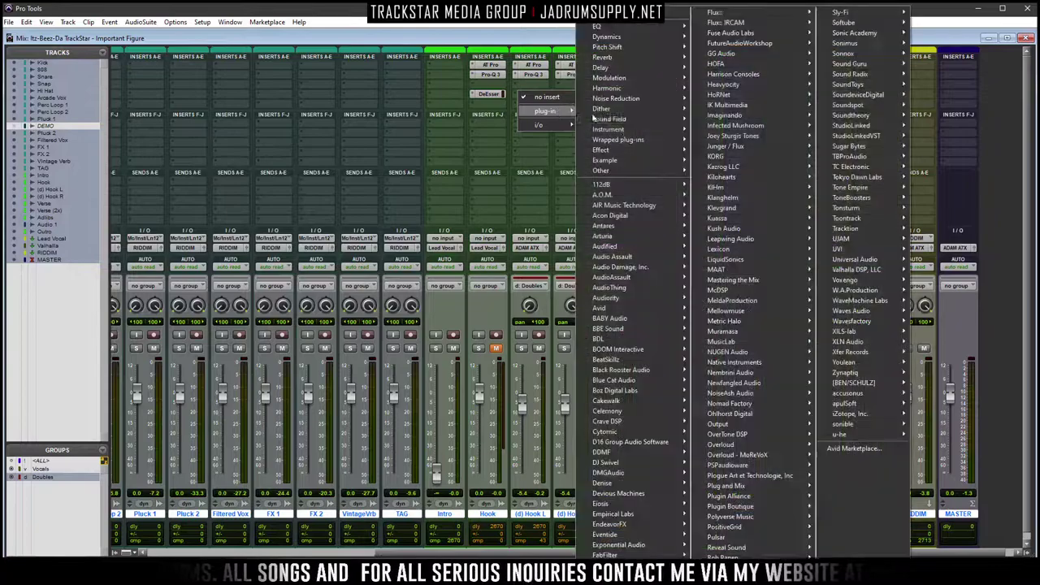
{"action": "mouse_move", "coordinate": [650, 400]}
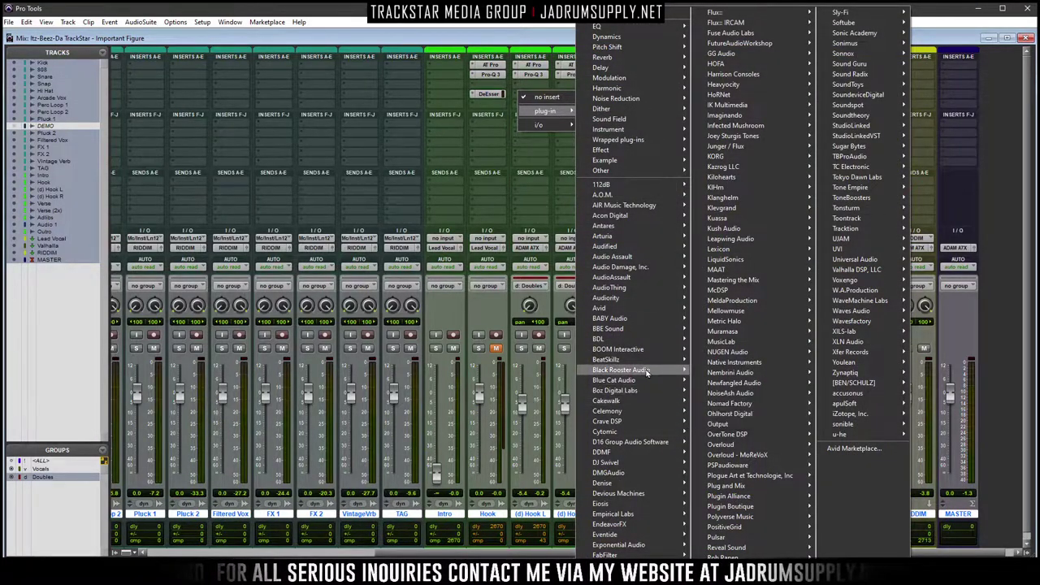
{"action": "mouse_move", "coordinate": [646, 370]}
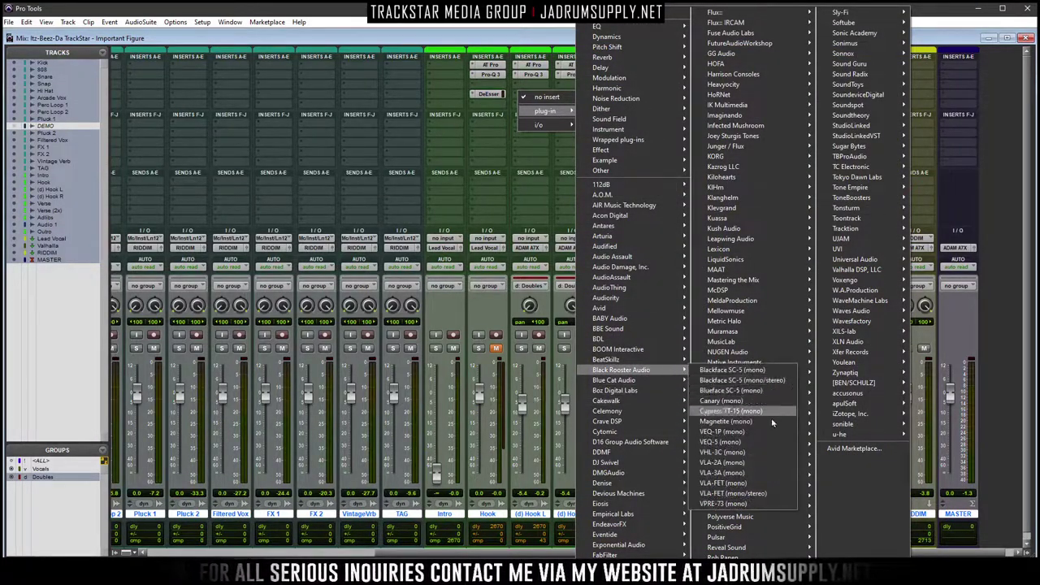
{"action": "left_click", "coordinate": [723, 465]}
{"action": "left_click_drag", "start_coordinate": [766, 143], "coordinate": [321, 170]}
{"action": "left_click_drag", "start_coordinate": [567, 104], "coordinate": [572, 96]}
{"action": "left_click_drag", "start_coordinate": [582, 163], "coordinate": [837, 298]}
Set the doubles' VLA-2A compressors to Limit mode with peak reduction about 80 and gain just above 50, and close them
{"action": "left_click_drag", "start_coordinate": [722, 424], "coordinate": [742, 316]}
{"action": "left_click_drag", "start_coordinate": [477, 440], "coordinate": [466, 372]}
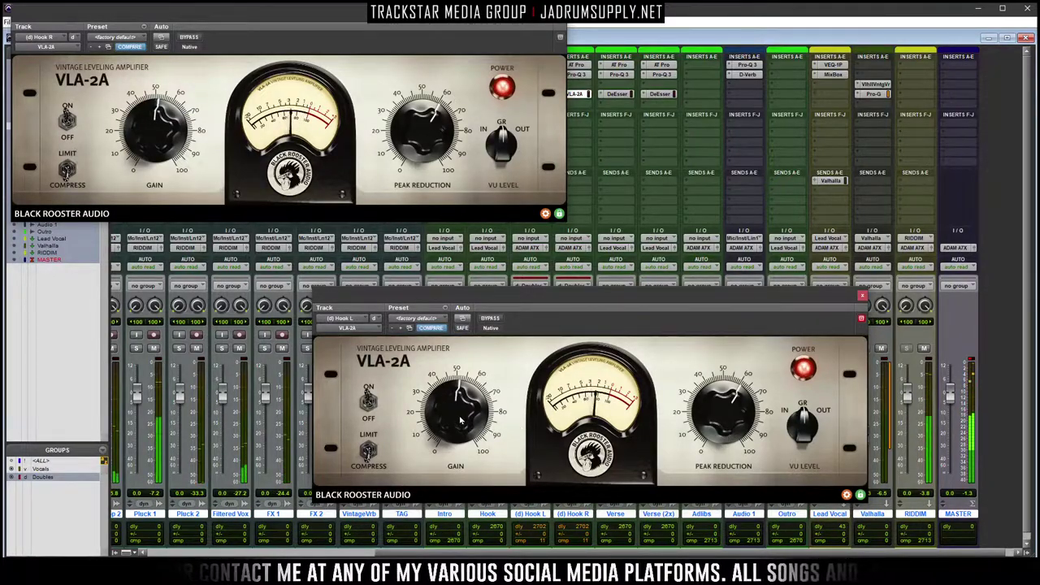
{"action": "left_click_drag", "start_coordinate": [746, 413], "coordinate": [722, 364]}
{"action": "left_click_drag", "start_coordinate": [685, 416], "coordinate": [708, 416]}
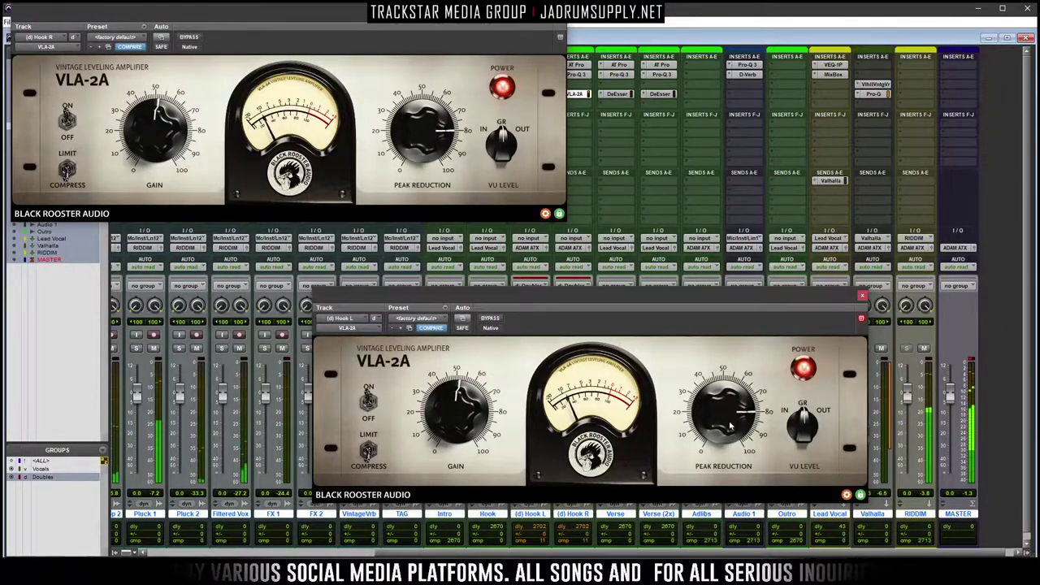
{"action": "left_click", "coordinate": [368, 439]}
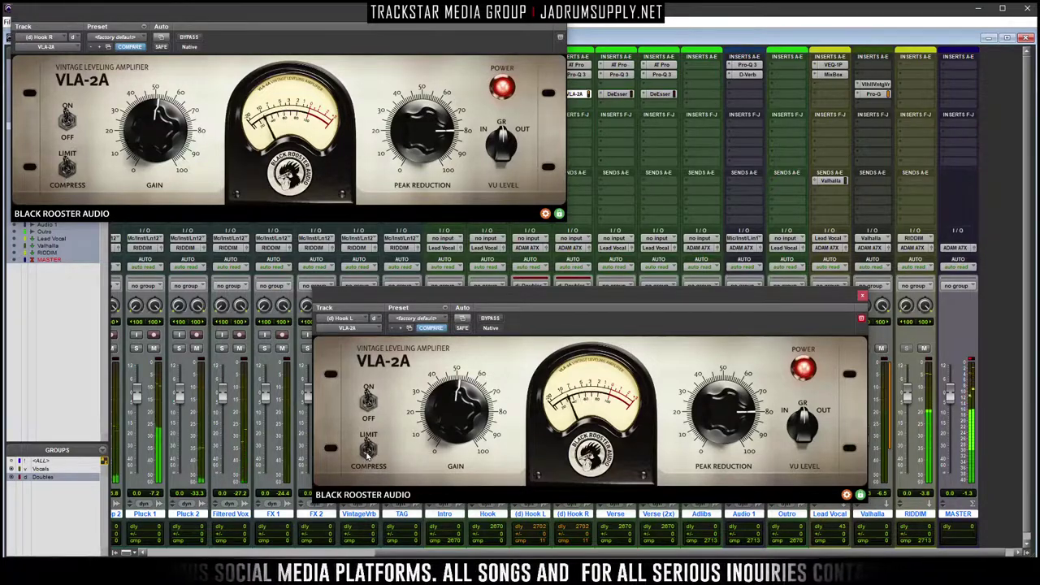
{"action": "left_click", "coordinate": [862, 297]}
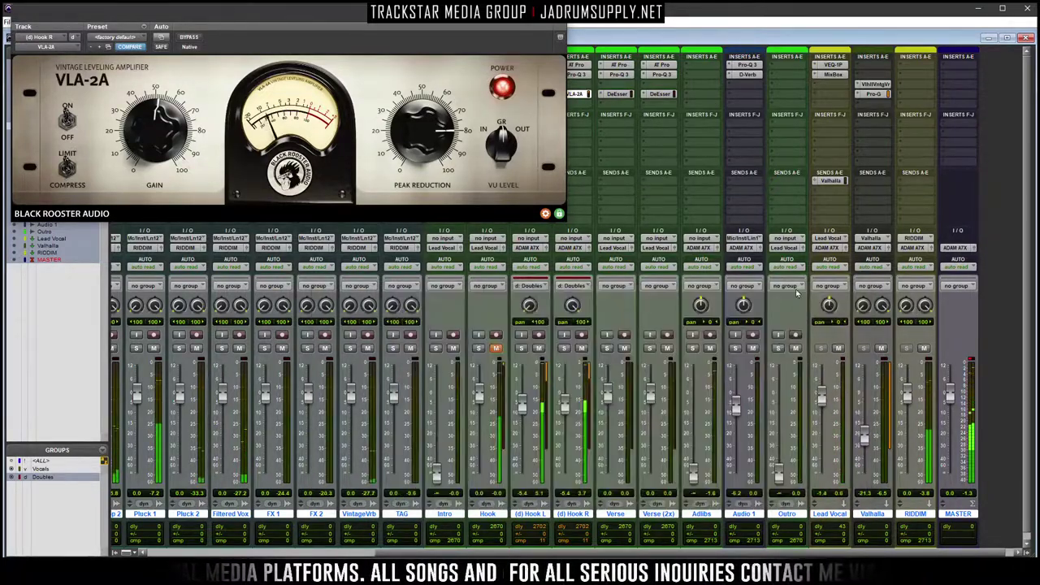
{"action": "left_click", "coordinate": [562, 26]}
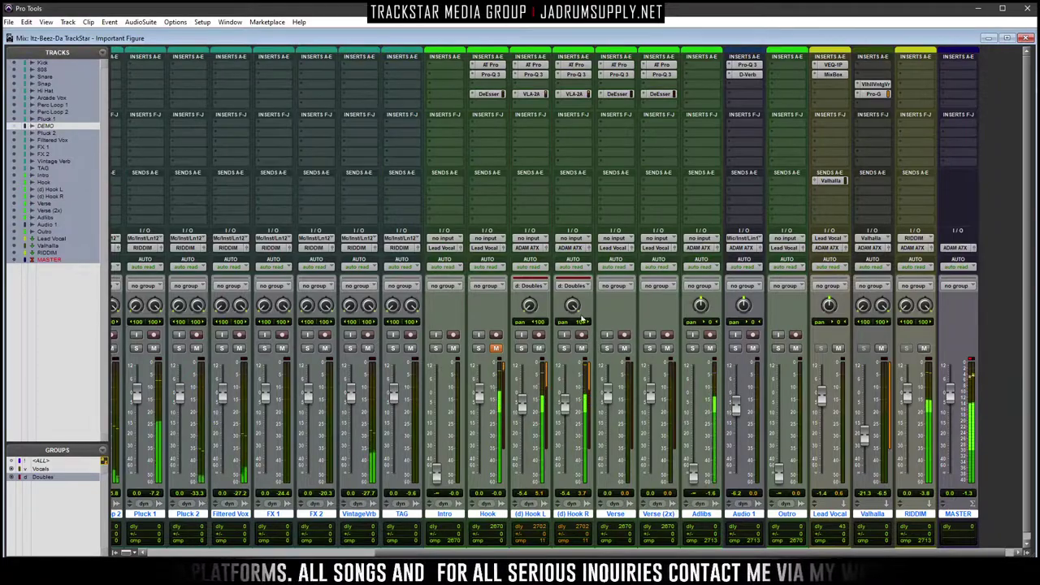
Insert the Waves Scheps 73 on Hook L below the VLA-2A and copy it to Hook R
{"action": "left_click", "coordinate": [529, 126]}
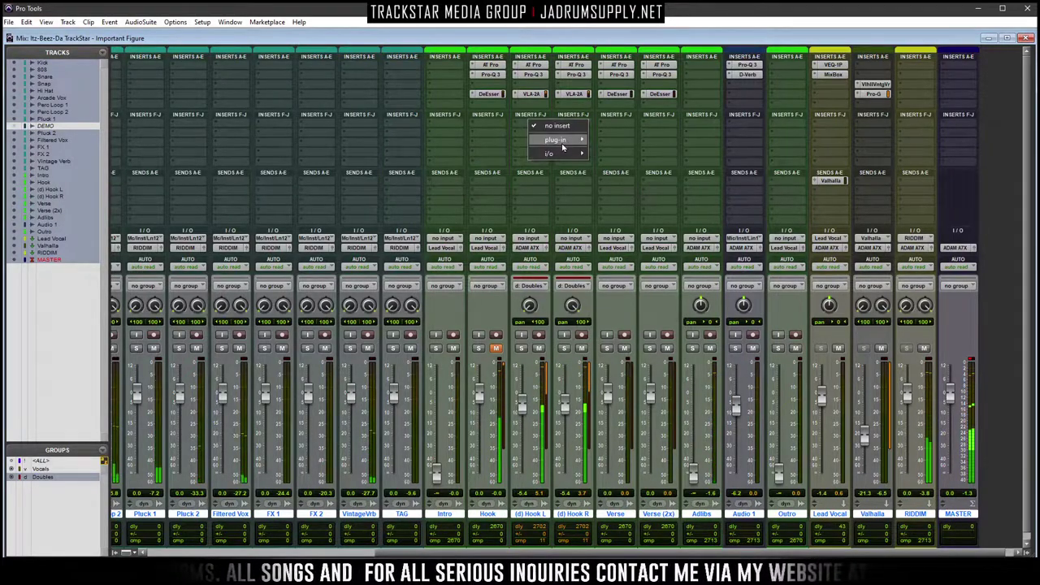
{"action": "mouse_move", "coordinate": [562, 147]}
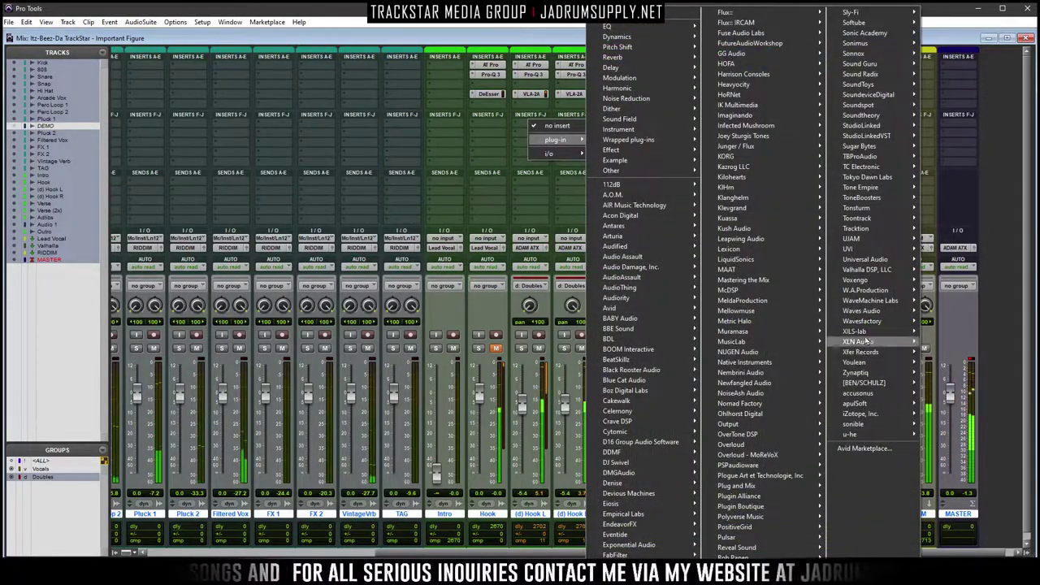
{"action": "mouse_move", "coordinate": [875, 312]}
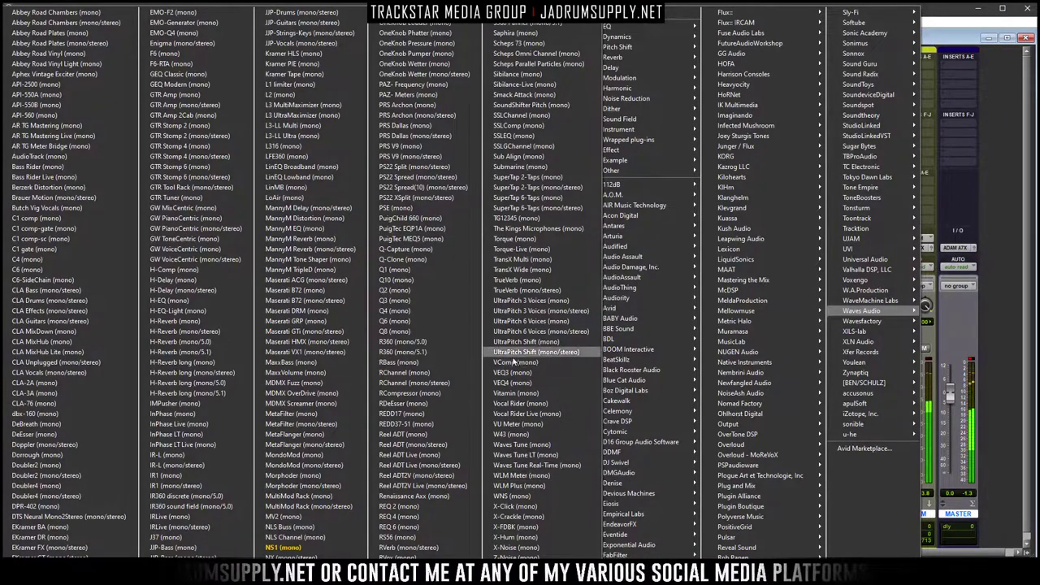
{"action": "left_click", "coordinate": [524, 43]}
{"action": "left_click_drag", "start_coordinate": [538, 125], "coordinate": [573, 123]}
{"action": "left_click_drag", "start_coordinate": [536, 295], "coordinate": [777, 172]}
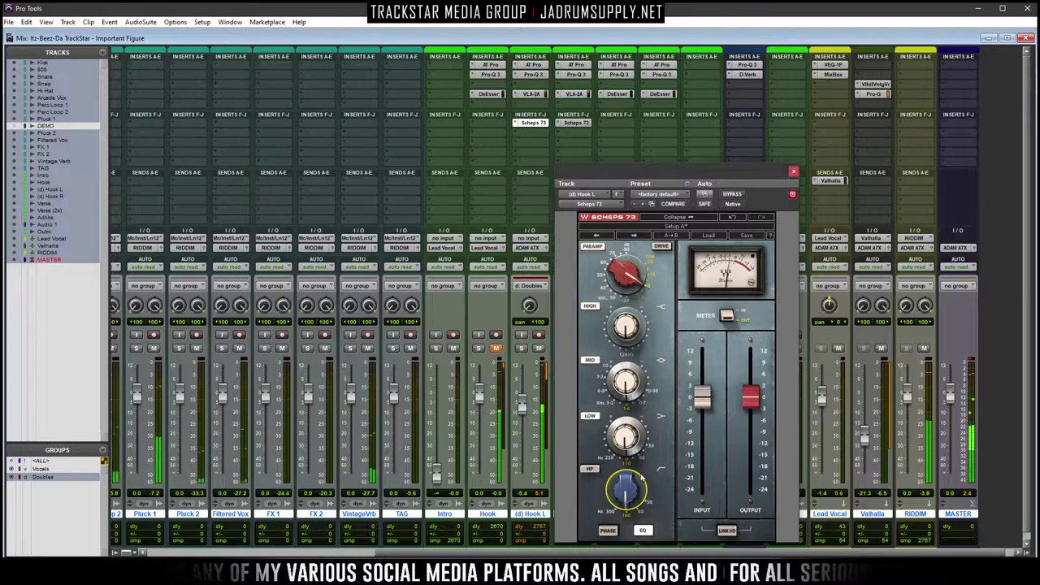
Shape the doubles' tone in Scheps 73, cutting the low band by about 4.2 dB and adjusting the high band, and close it
{"action": "scroll", "coordinate": [624, 492], "scroll_direction": "up", "scroll_amount": 2}
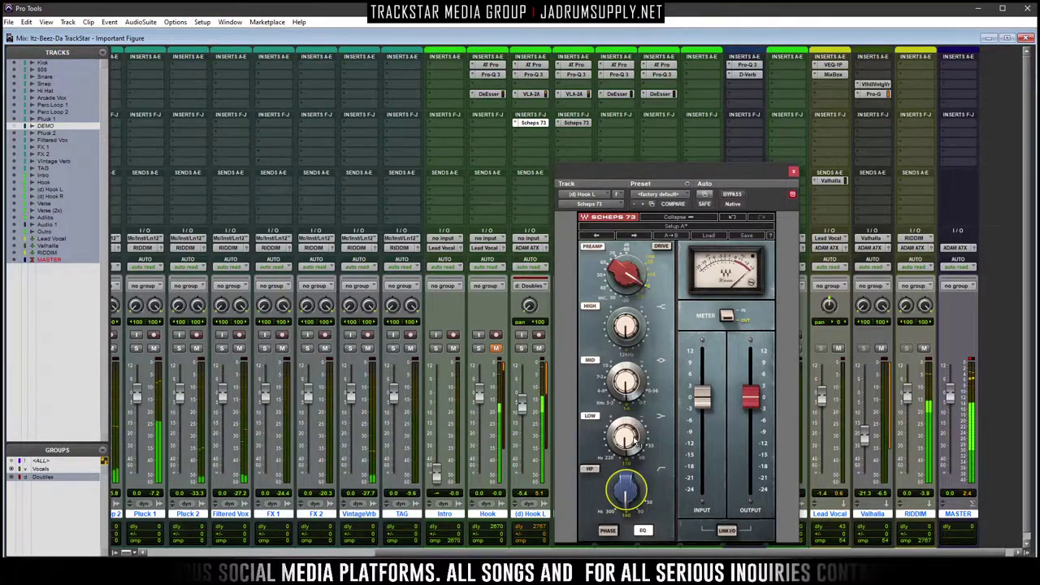
{"action": "left_click_drag", "start_coordinate": [637, 440], "coordinate": [637, 447]}
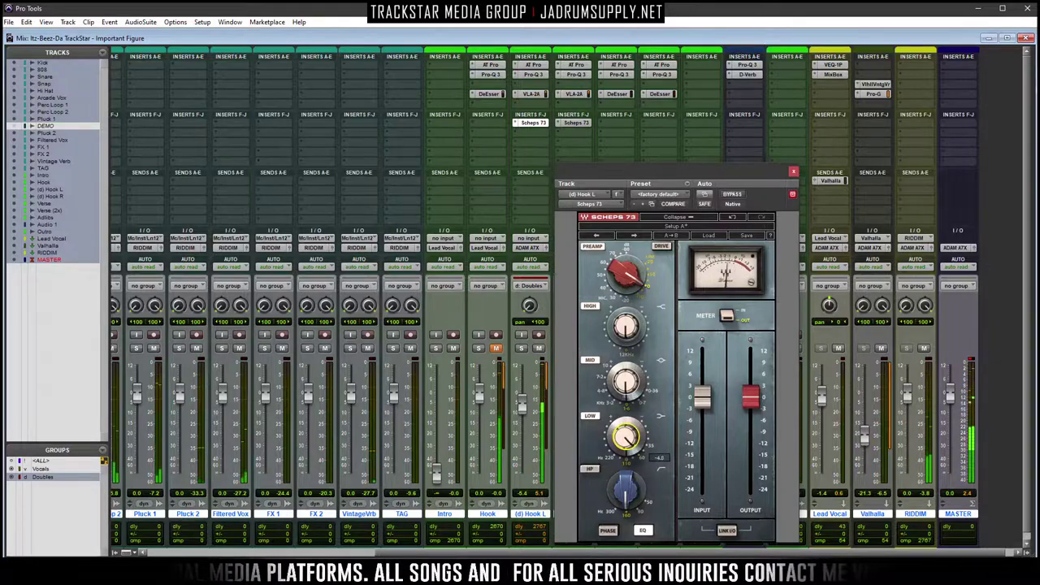
{"action": "scroll", "coordinate": [626, 326], "scroll_direction": "up", "scroll_amount": 2}
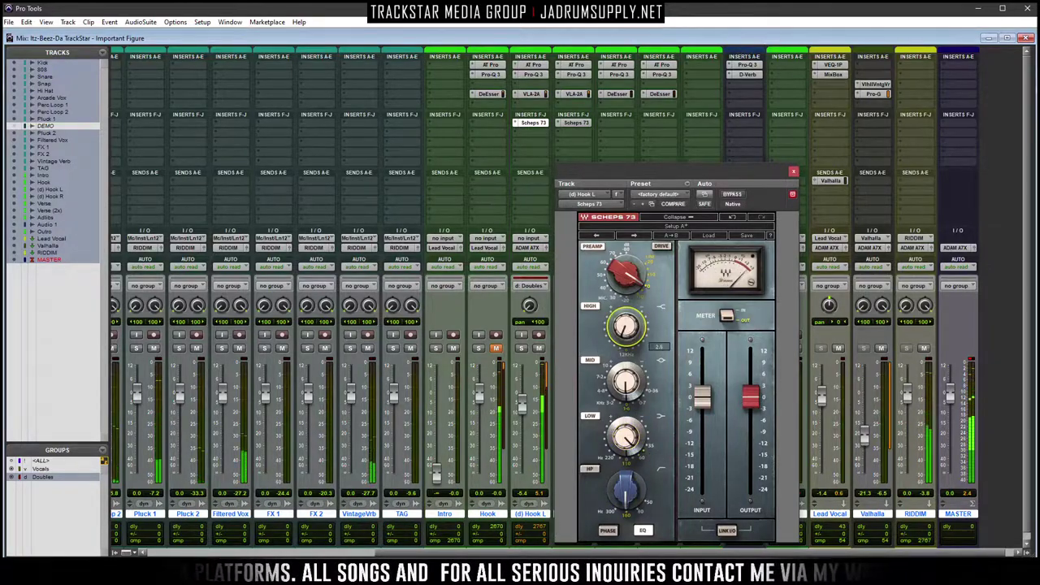
{"action": "scroll", "coordinate": [626, 325], "scroll_direction": "down", "scroll_amount": 3}
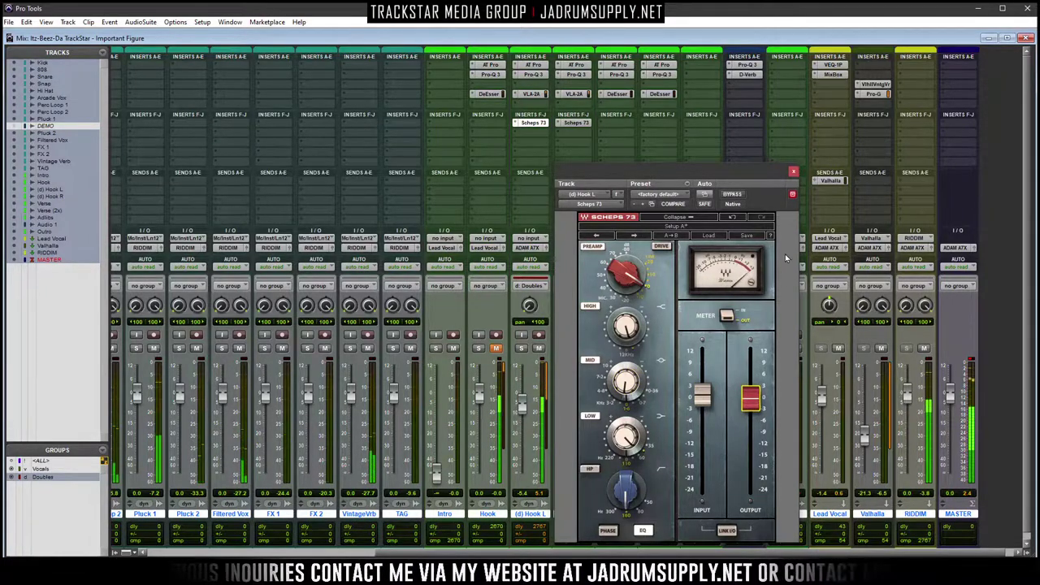
{"action": "left_click", "coordinate": [793, 171]}
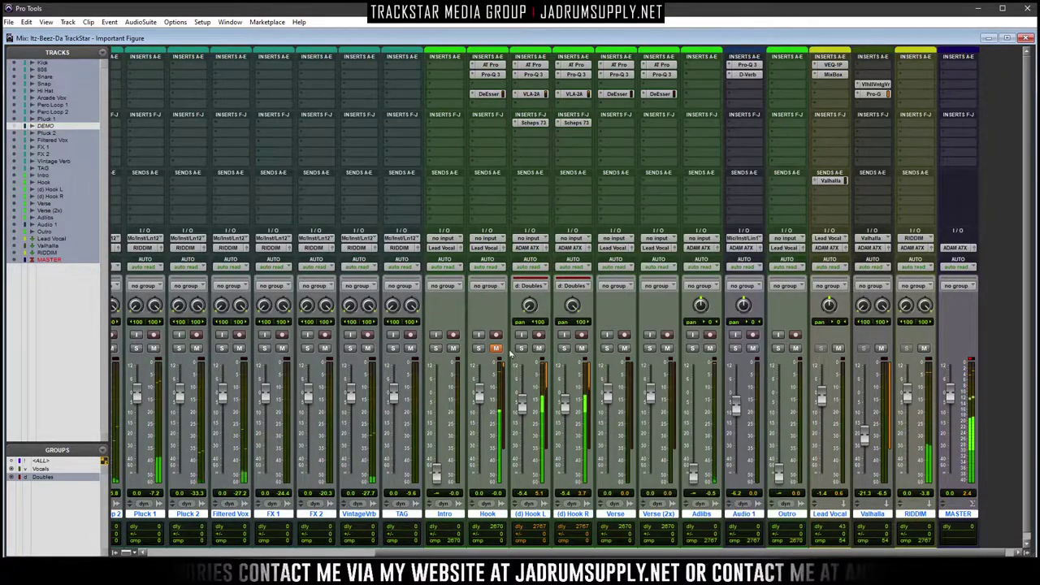
Lower the linked doubles' faders to about -17.6 dB and offset Hook R slightly further down to about -19.8 dB
{"action": "left_click_drag", "start_coordinate": [526, 413], "coordinate": [524, 443]}
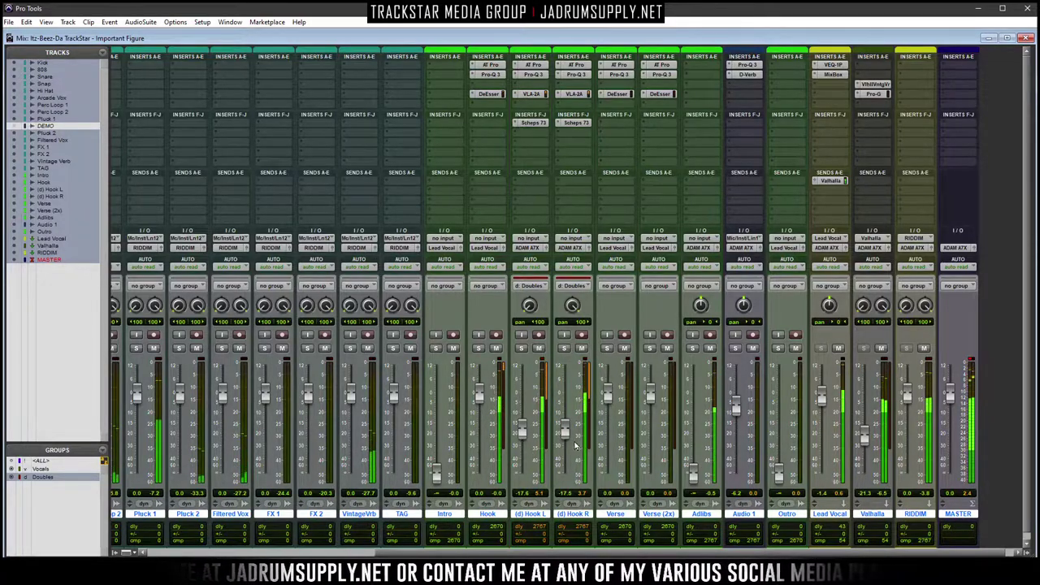
{"action": "left_click_drag", "start_coordinate": [565, 435], "coordinate": [565, 439]}
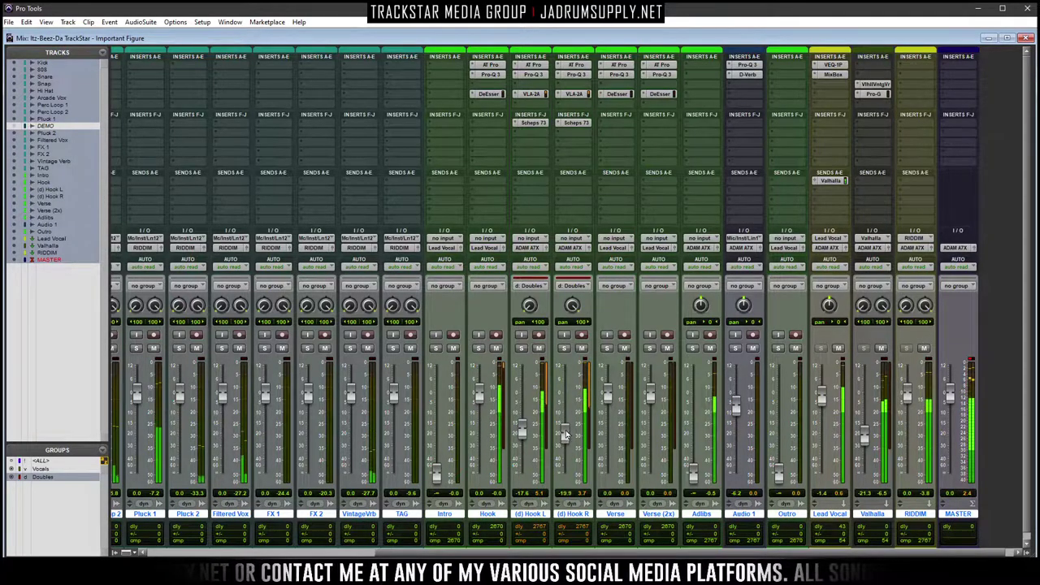
{"action": "left_click", "coordinate": [231, 22]}
{"action": "mouse_move", "coordinate": [205, 22]}
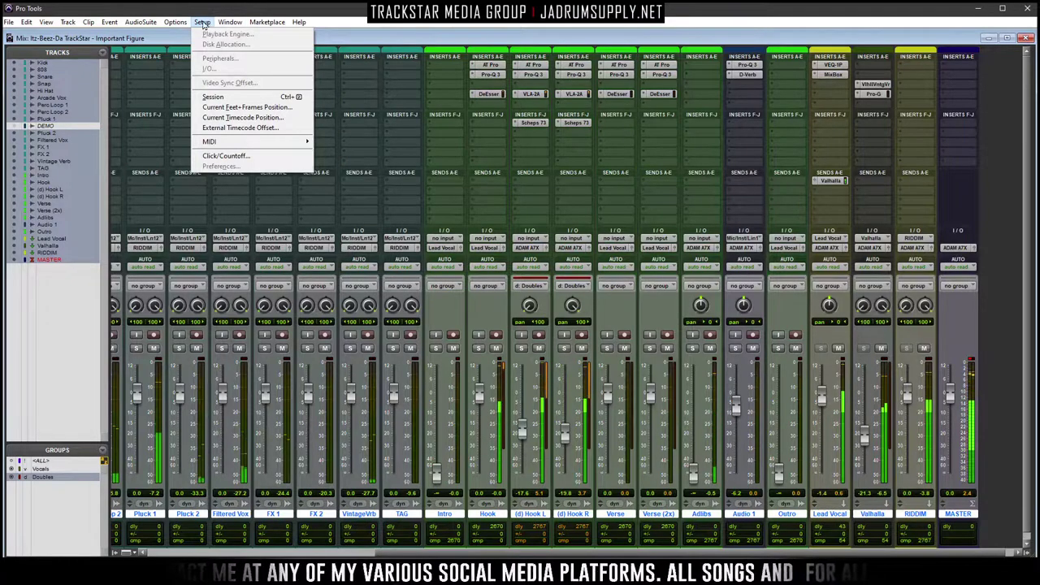
{"action": "left_click", "coordinate": [299, 22]}
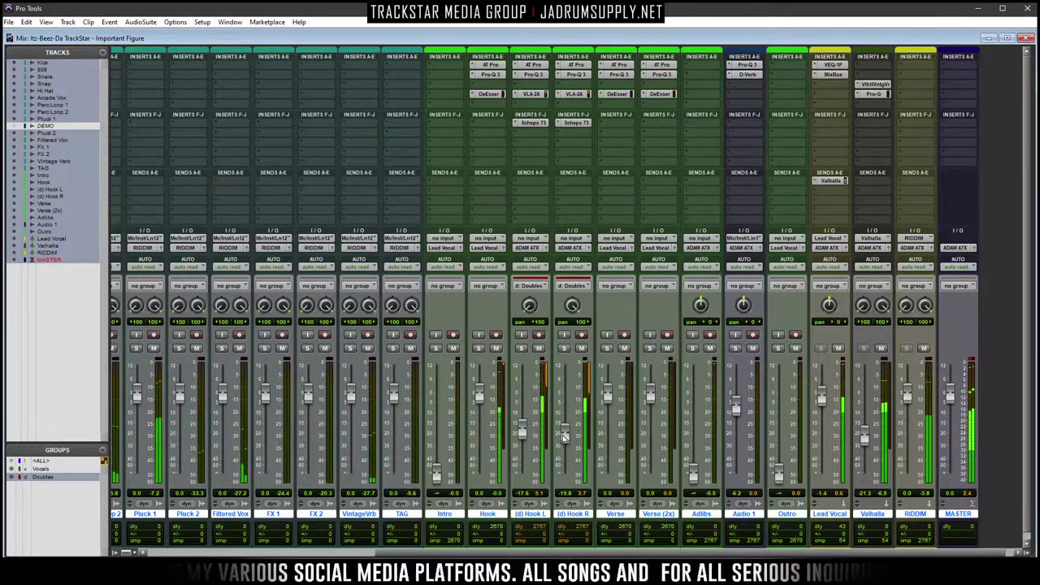
Lower the doubles together to about -20.7 dB on Hook L and -22.9 dB on Hook R
{"action": "left_click_drag", "start_coordinate": [522, 430], "coordinate": [520, 441]}
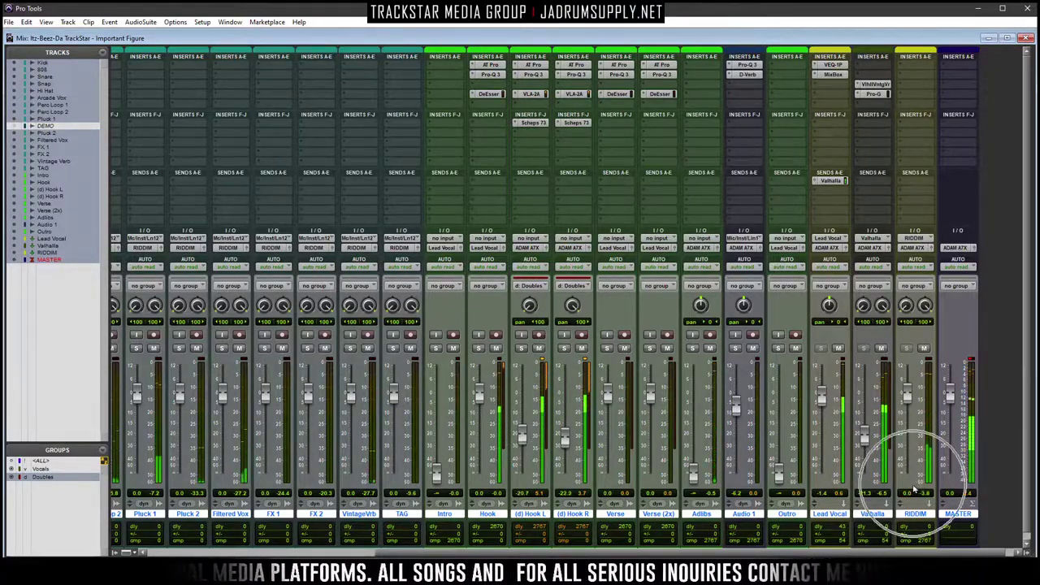
Play the song in the Edit window from 0:40.800, just after the V1 marker, with the vocal tracks in view
{"action": "key", "text": "ctrl+equal"}
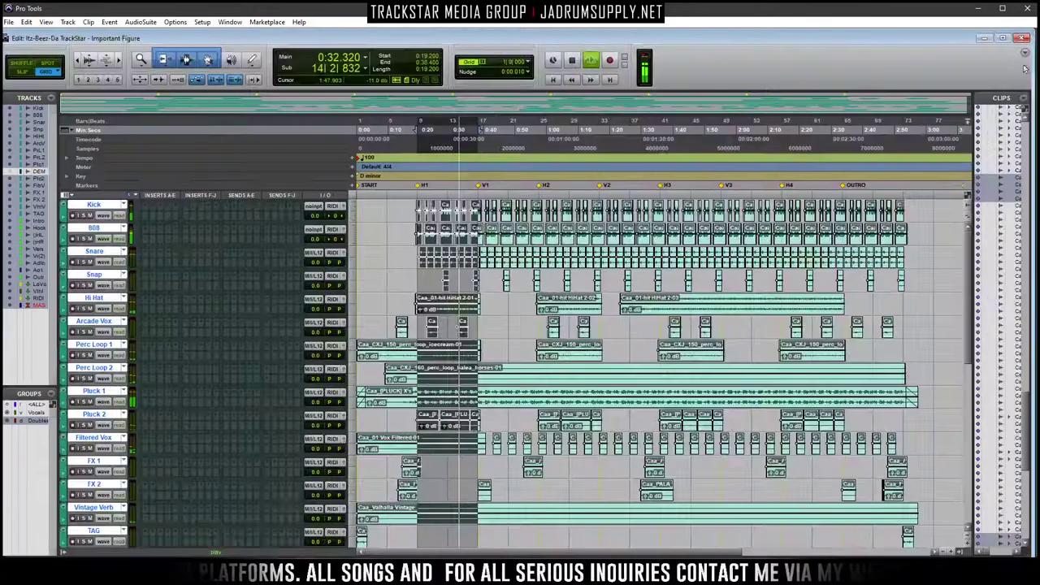
{"action": "left_click", "coordinate": [487, 199]}
{"action": "scroll", "coordinate": [512, 195], "scroll_direction": "down", "scroll_amount": 3}
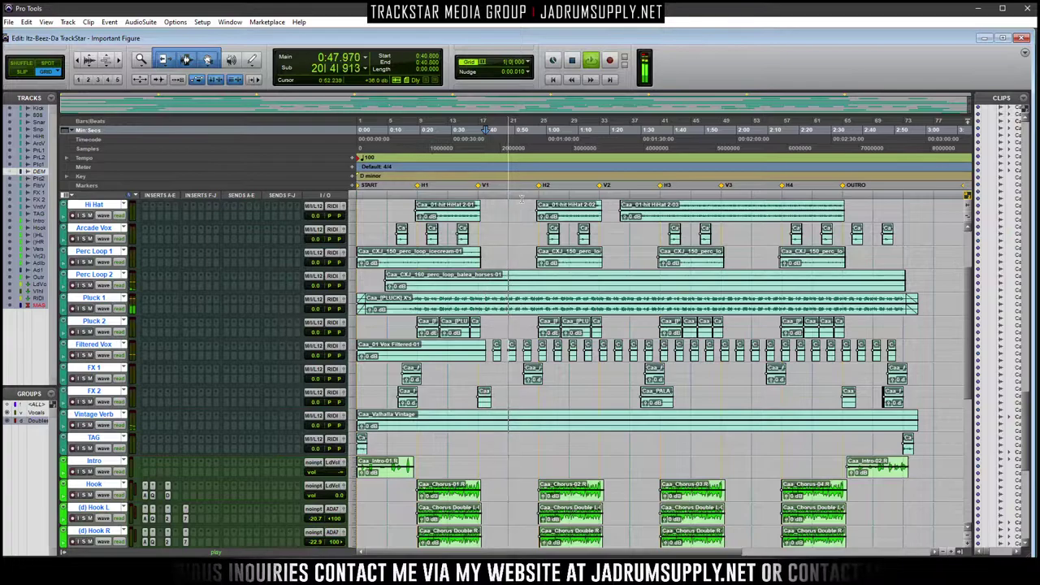
Review the vocal clips between V1 and H2 in the Edit window, playing from 0:55.200 by the glock18 clip on Audio 1
{"action": "scroll", "coordinate": [561, 260], "scroll_direction": "down", "scroll_amount": 4}
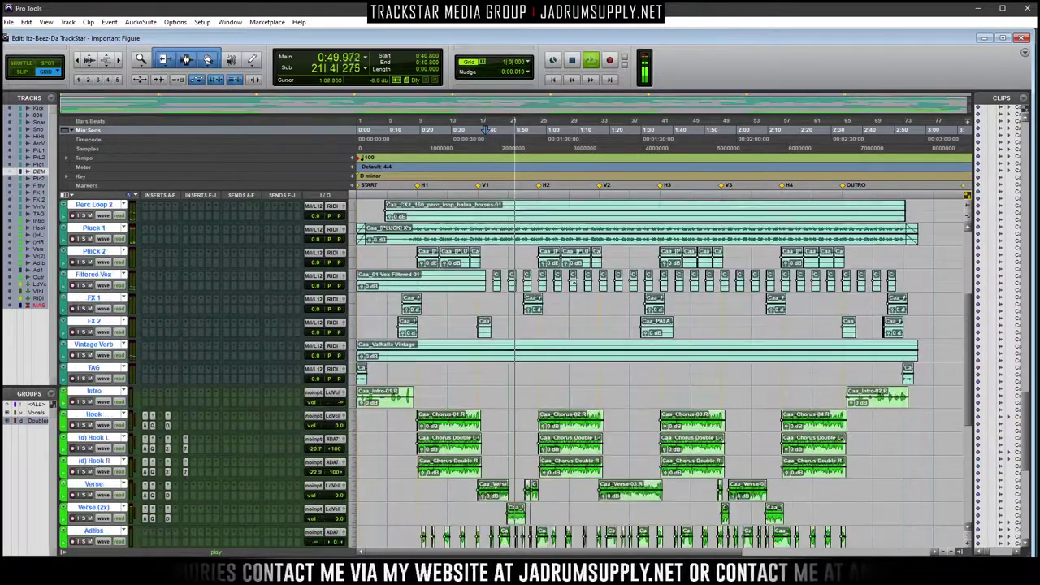
{"action": "scroll", "coordinate": [574, 276], "scroll_direction": "down", "scroll_amount": 4}
{"action": "scroll", "coordinate": [574, 265], "scroll_direction": "up", "scroll_amount": 3}
{"action": "scroll", "coordinate": [573, 266], "scroll_direction": "down", "scroll_amount": 1}
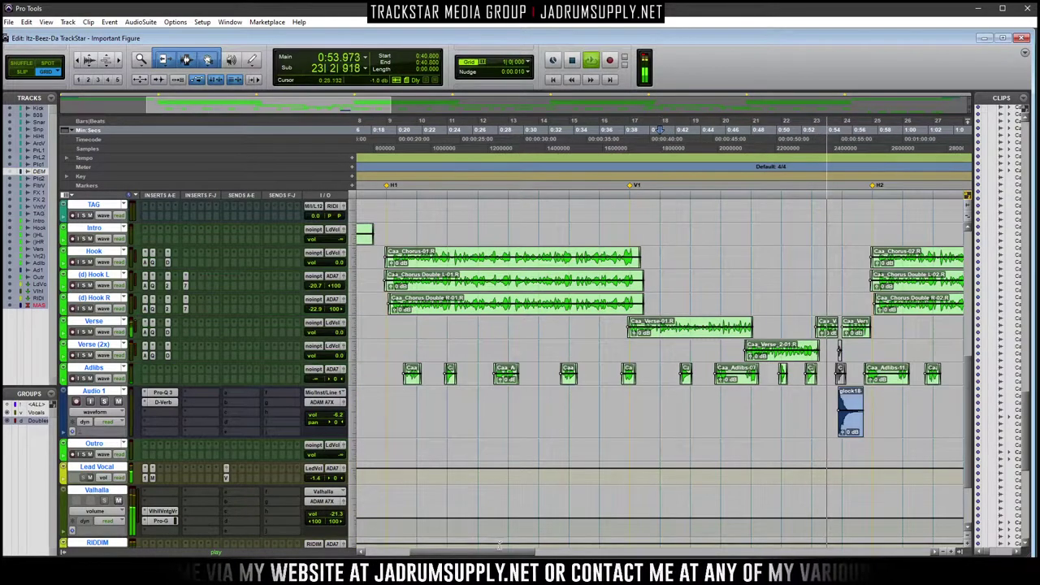
{"action": "left_click_drag", "start_coordinate": [529, 556], "coordinate": [579, 556]}
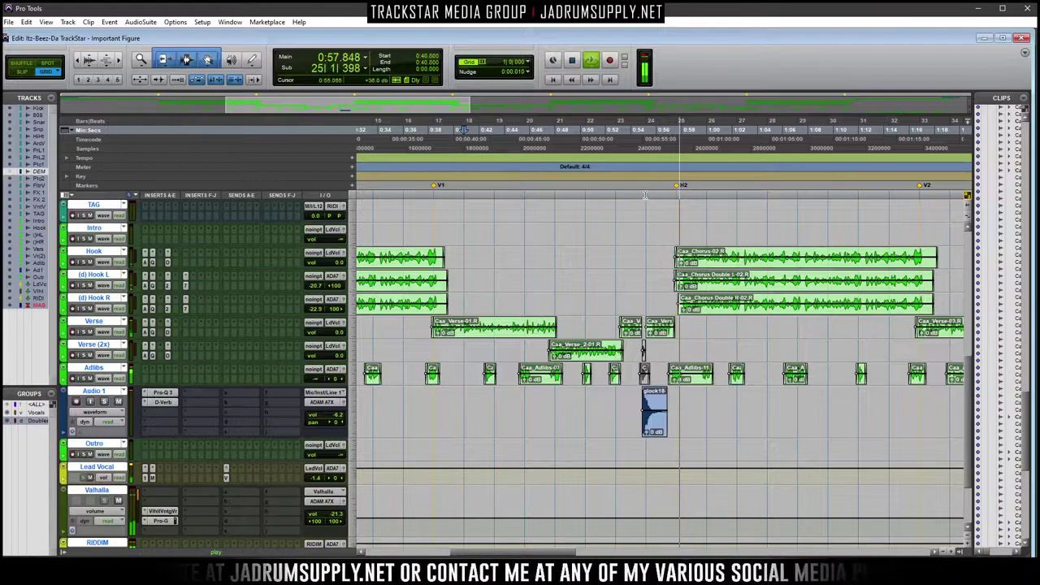
{"action": "scroll", "coordinate": [692, 231], "scroll_direction": "up", "scroll_amount": 3}
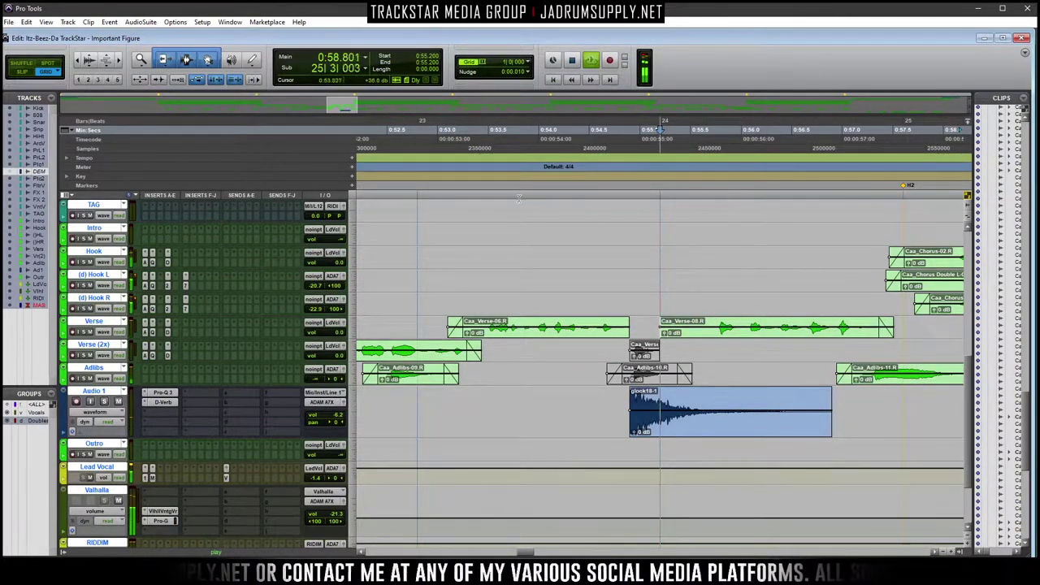
{"action": "scroll", "coordinate": [857, 252], "scroll_direction": "down", "scroll_amount": 1}
{"action": "scroll", "coordinate": [665, 222], "scroll_direction": "down", "scroll_amount": 1}
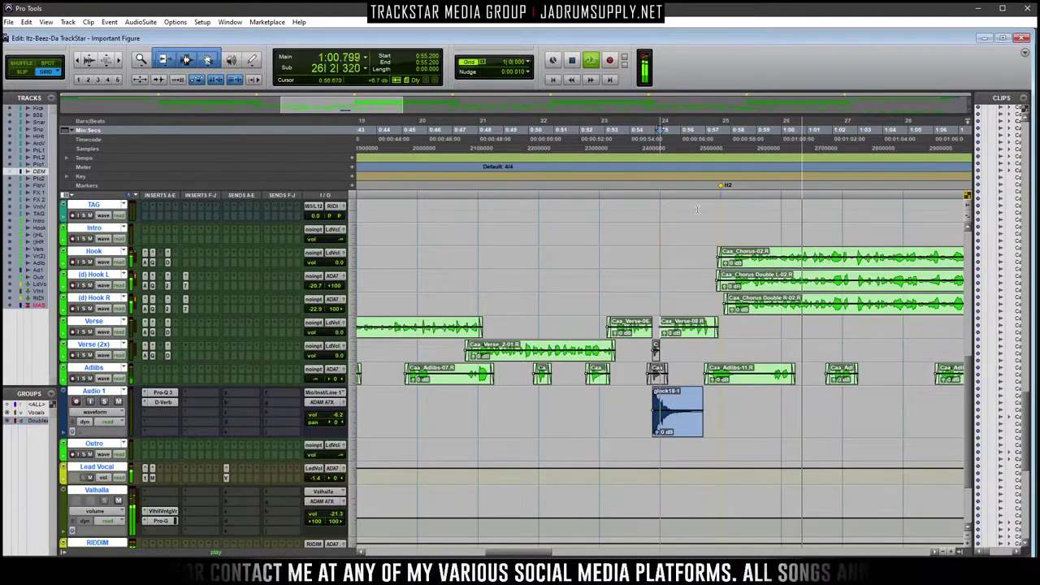
{"action": "scroll", "coordinate": [665, 221], "scroll_direction": "down", "scroll_amount": 1}
{"action": "scroll", "coordinate": [665, 222], "scroll_direction": "down", "scroll_amount": 1}
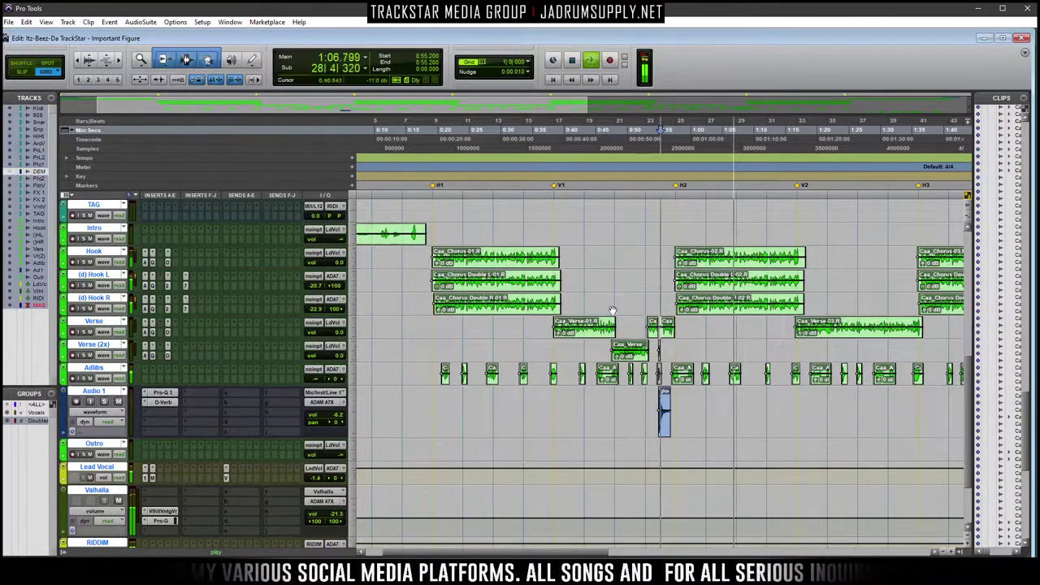
In the Mix window, add a Lead Vocal send to a new stereo Aux Input named Little Plate and set the send level to 0.0 dB
{"action": "key", "text": "ctrl+equal"}
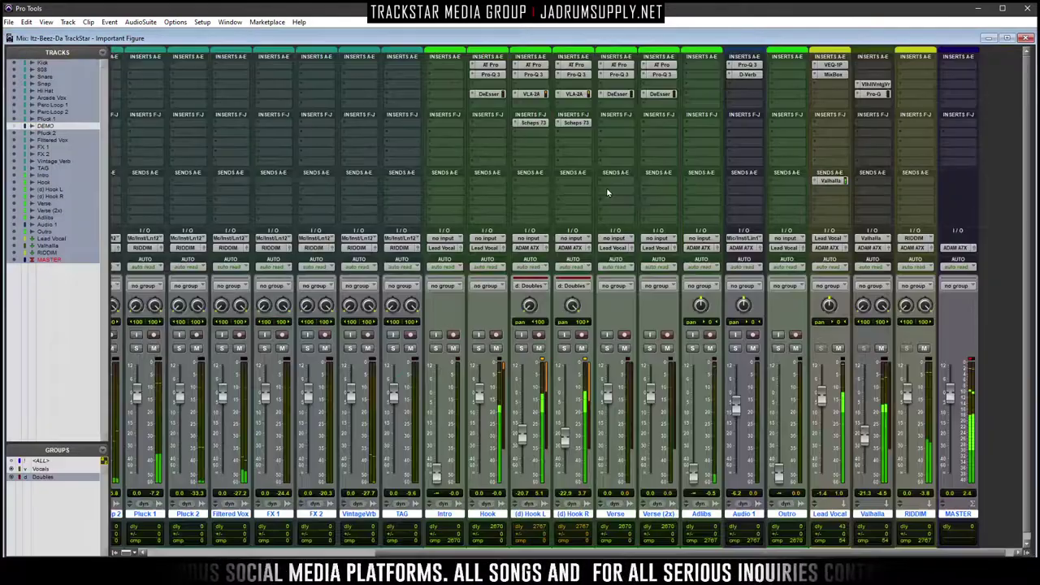
{"action": "left_click", "coordinate": [837, 194]}
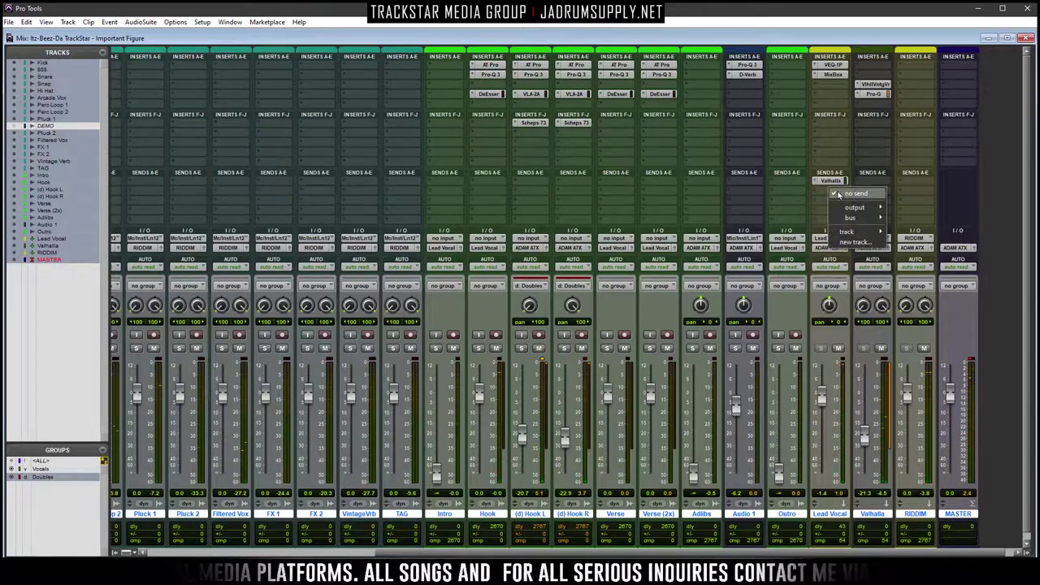
{"action": "left_click", "coordinate": [868, 242]}
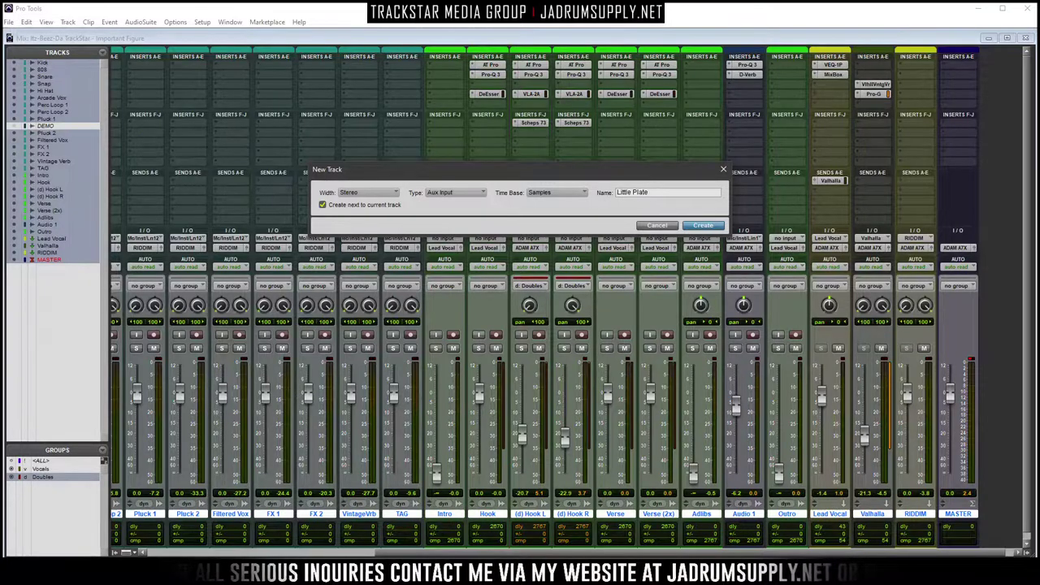
{"action": "key", "text": "Return"}
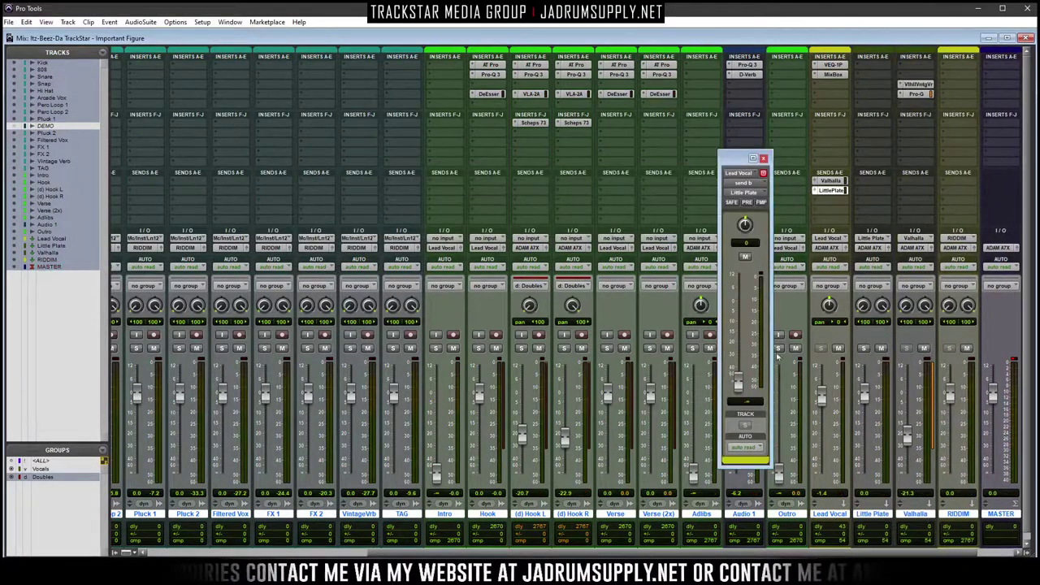
{"action": "left_click_drag", "start_coordinate": [736, 157], "coordinate": [321, 177]}
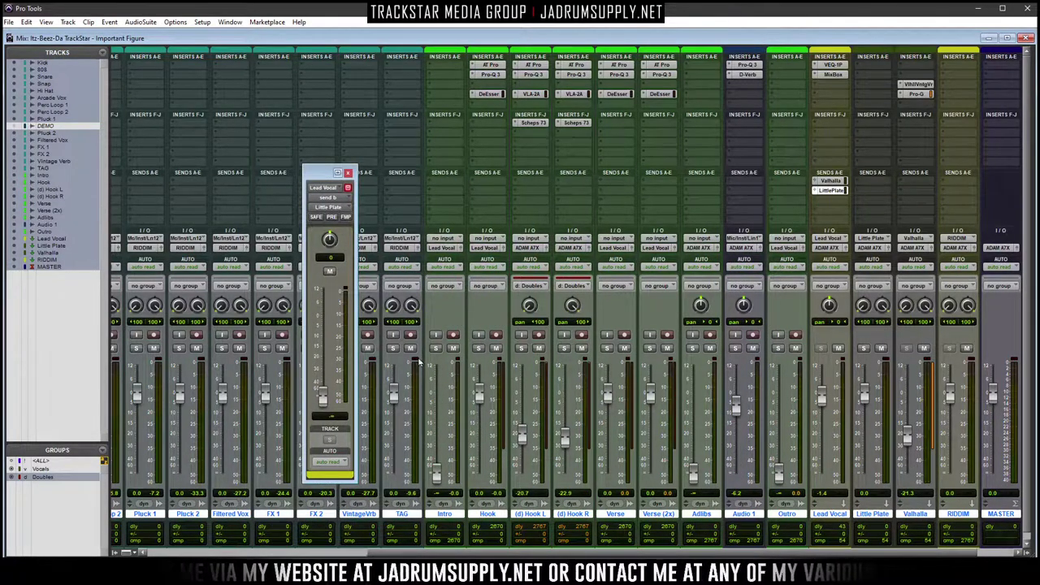
{"action": "left_click", "coordinate": [325, 398], "text": "alt"}
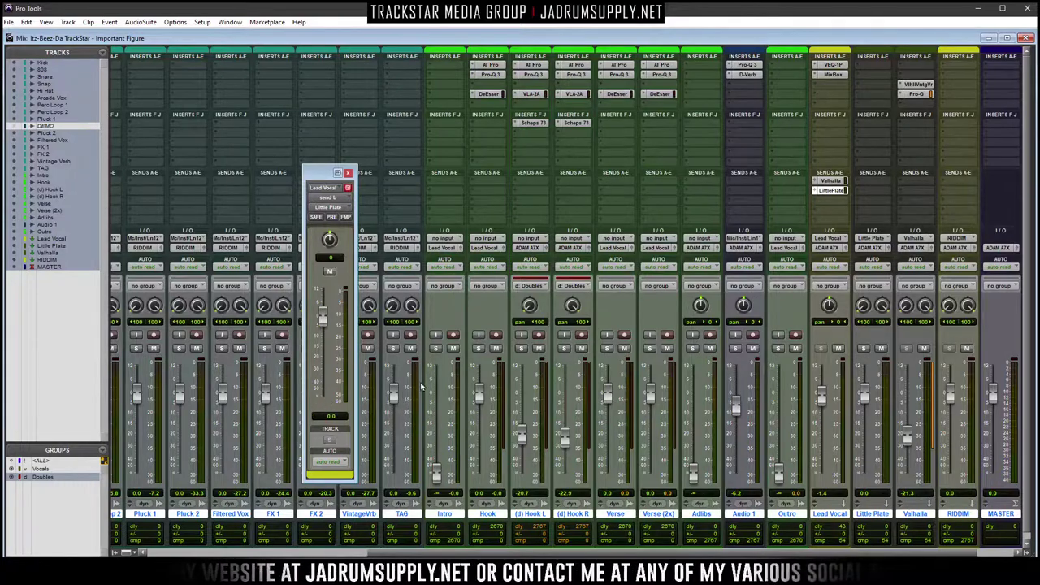
Move the Little Plate track to the end of the mixer, after MASTER
{"action": "scroll", "coordinate": [813, 528], "scroll_direction": "right", "scroll_amount": 1}
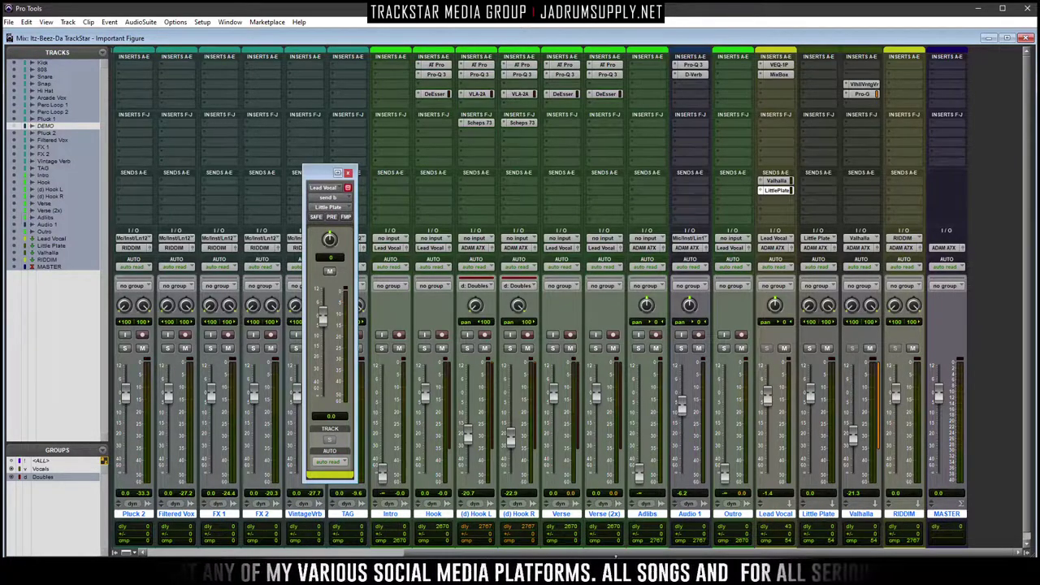
{"action": "mouse_move", "coordinate": [621, 557]}
{"action": "left_mouse_down"}
{"action": "mouse_move", "coordinate": [342, 548]}
{"action": "mouse_move", "coordinate": [604, 549]}
{"action": "left_mouse_up"}
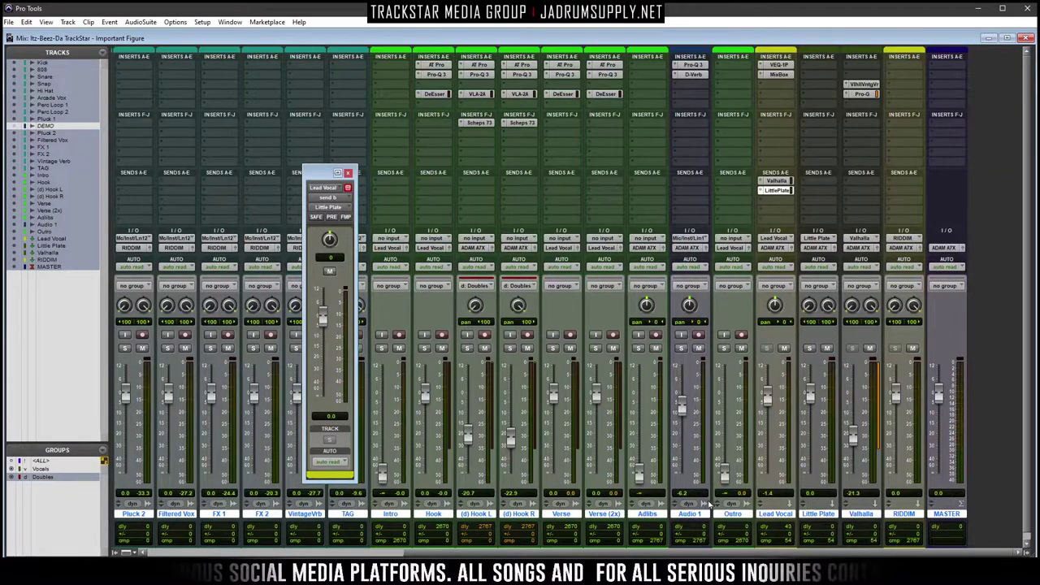
{"action": "left_click_drag", "start_coordinate": [812, 515], "coordinate": [977, 514]}
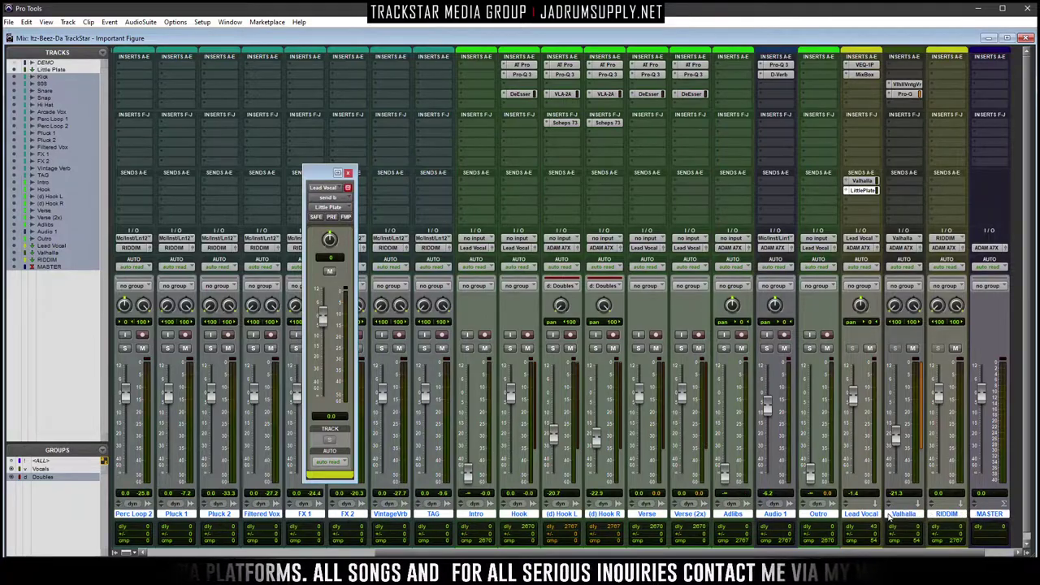
{"action": "left_click_drag", "start_coordinate": [820, 555], "coordinate": [576, 555]}
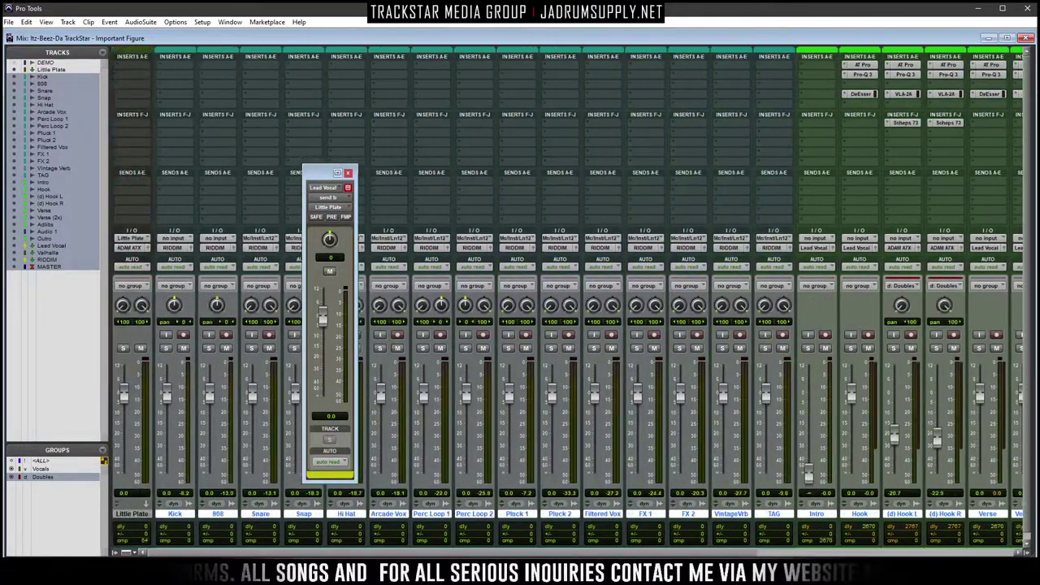
{"action": "left_click_drag", "start_coordinate": [124, 520], "coordinate": [914, 530]}
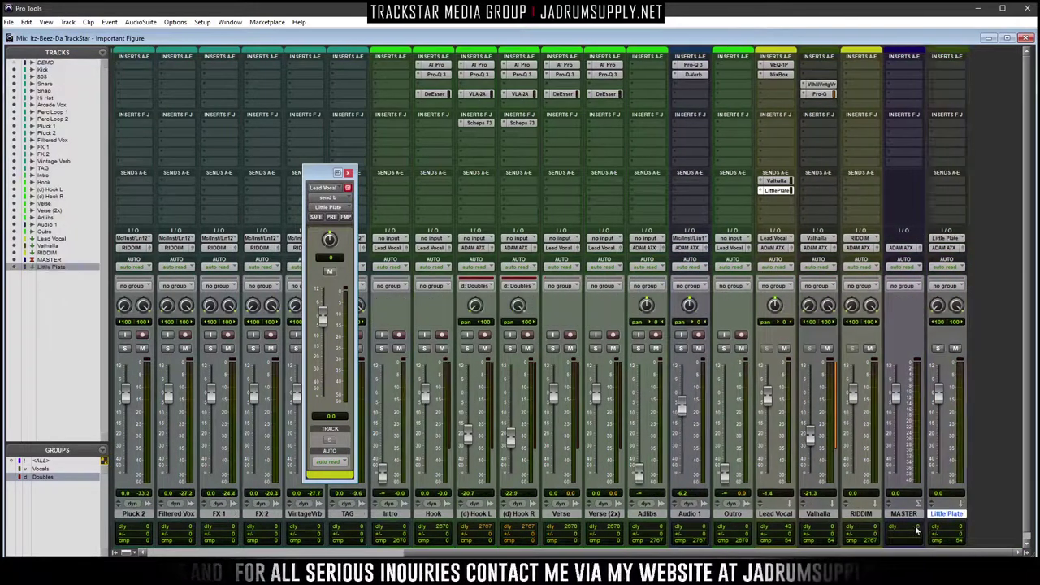
Move the Valhalla track between MASTER and Little Plate, and move Audio 1 between TAG and Intro
{"action": "left_click", "coordinate": [785, 515]}
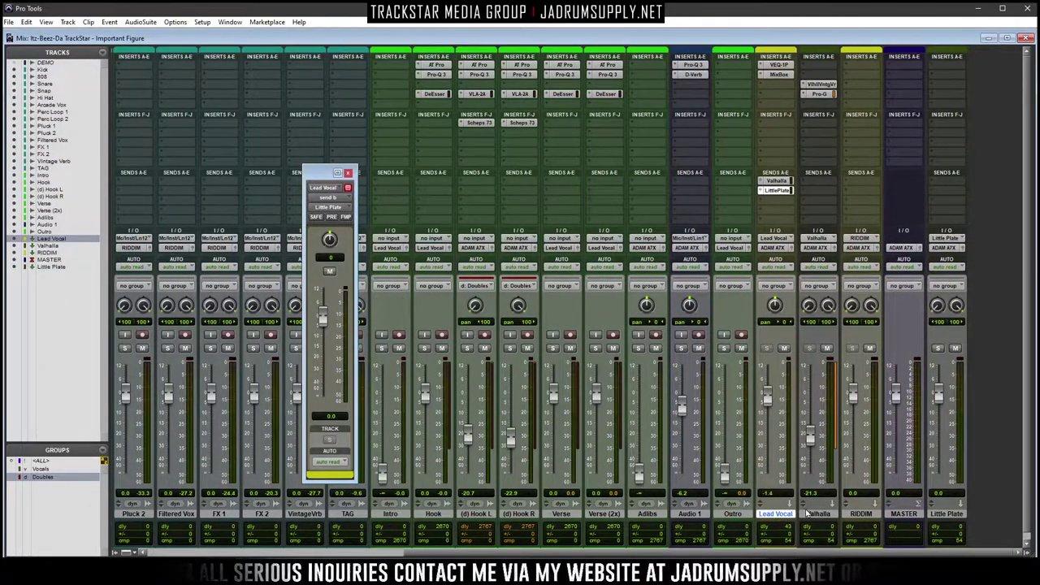
{"action": "left_click_drag", "start_coordinate": [821, 515], "coordinate": [876, 524]}
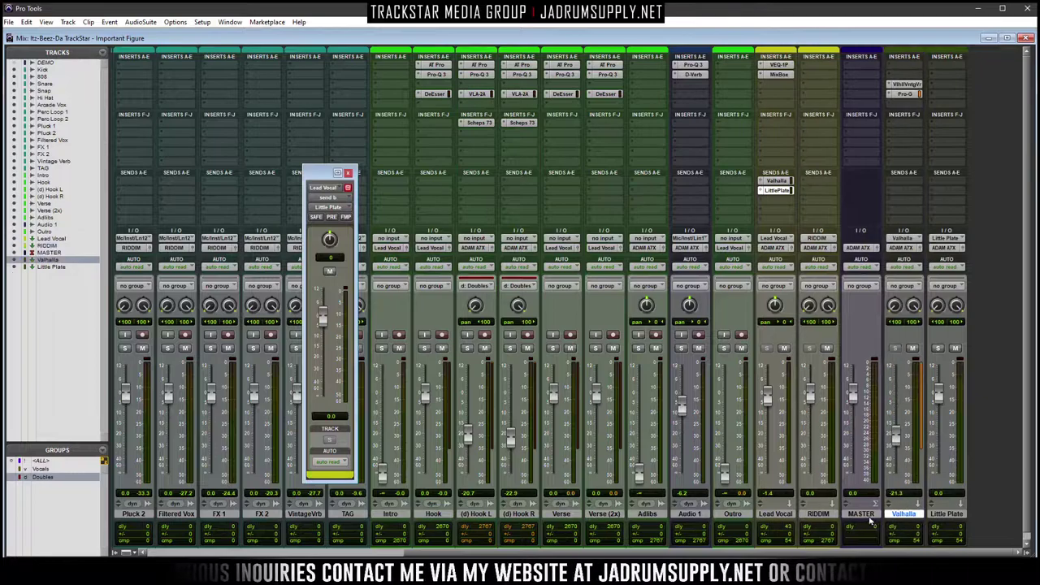
{"action": "scroll", "coordinate": [867, 528], "scroll_direction": "down", "scroll_amount": 1}
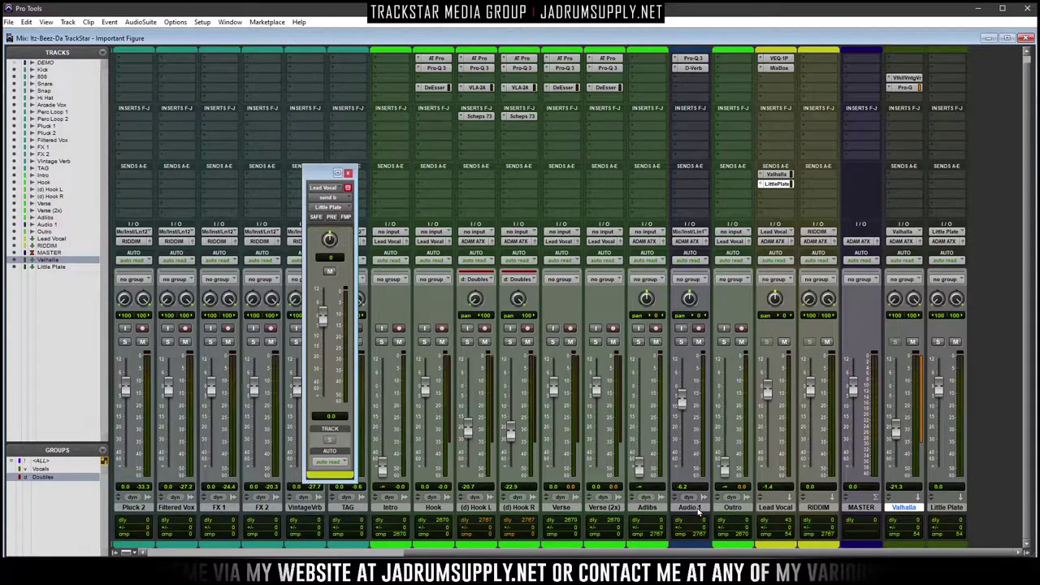
{"action": "left_click_drag", "start_coordinate": [690, 508], "coordinate": [388, 508]}
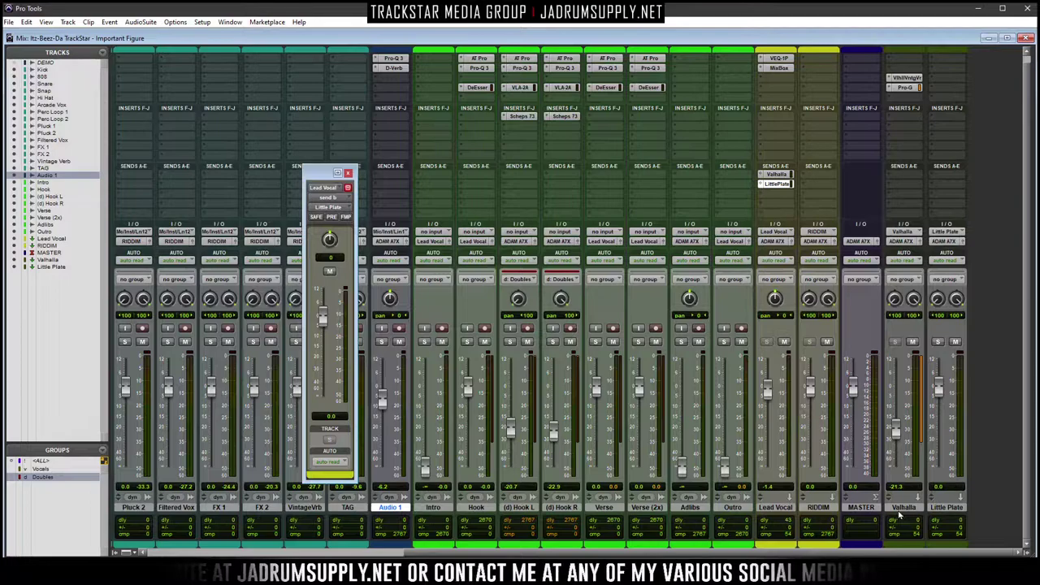
Colour the Valhalla and Little Plate tracks dark red and close the colour palette
{"action": "left_click", "coordinate": [909, 509]}
{"action": "double_click", "coordinate": [918, 545]}
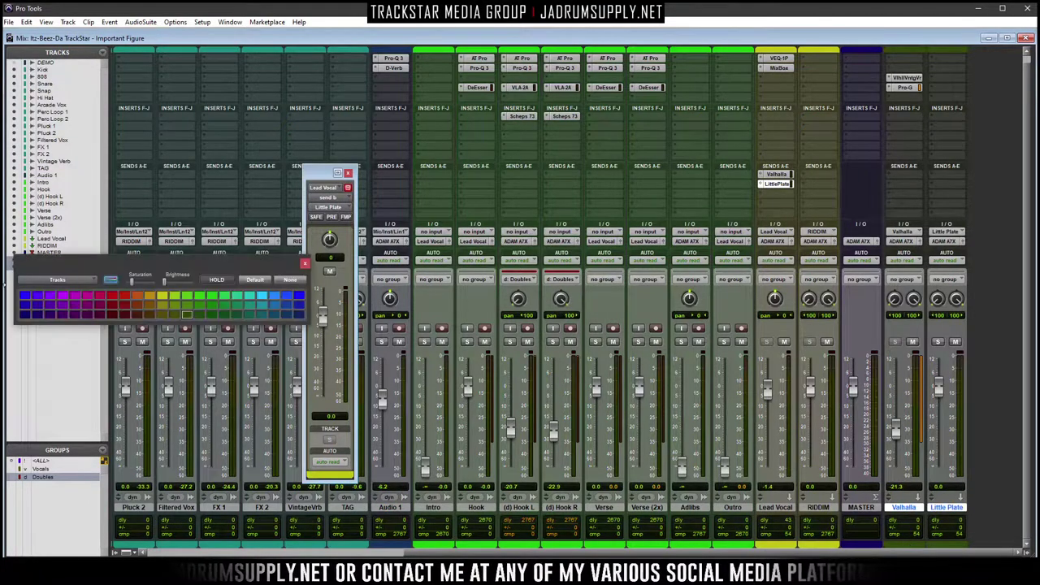
{"action": "left_click", "coordinate": [117, 316]}
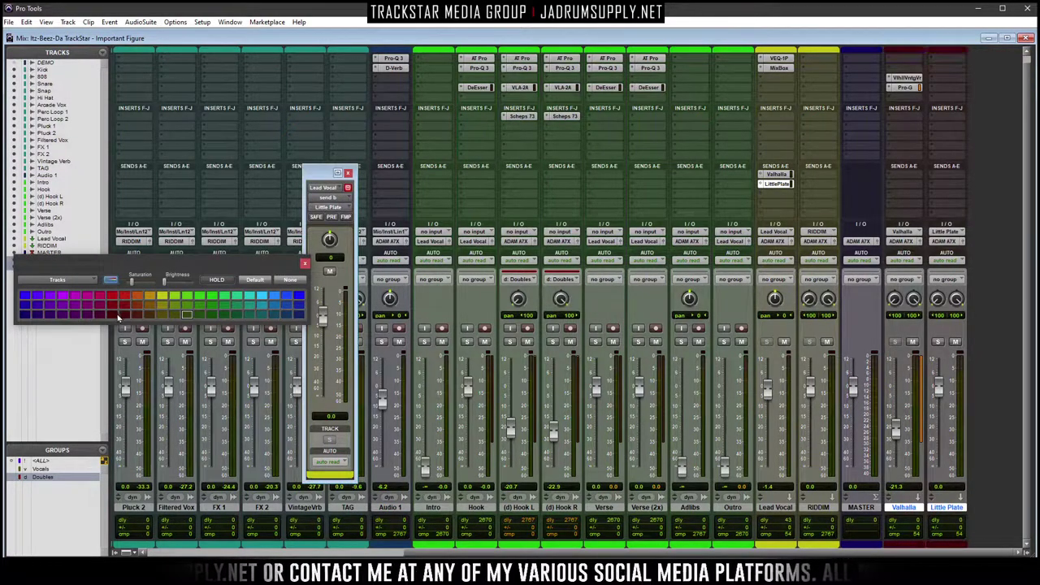
{"action": "left_click", "coordinate": [305, 262]}
Insert the SoundToys Little Plate (stereo) multichannel plug-in in the third insert slot of the Little Plate track
{"action": "scroll", "coordinate": [650, 244], "scroll_direction": "up", "scroll_amount": 1}
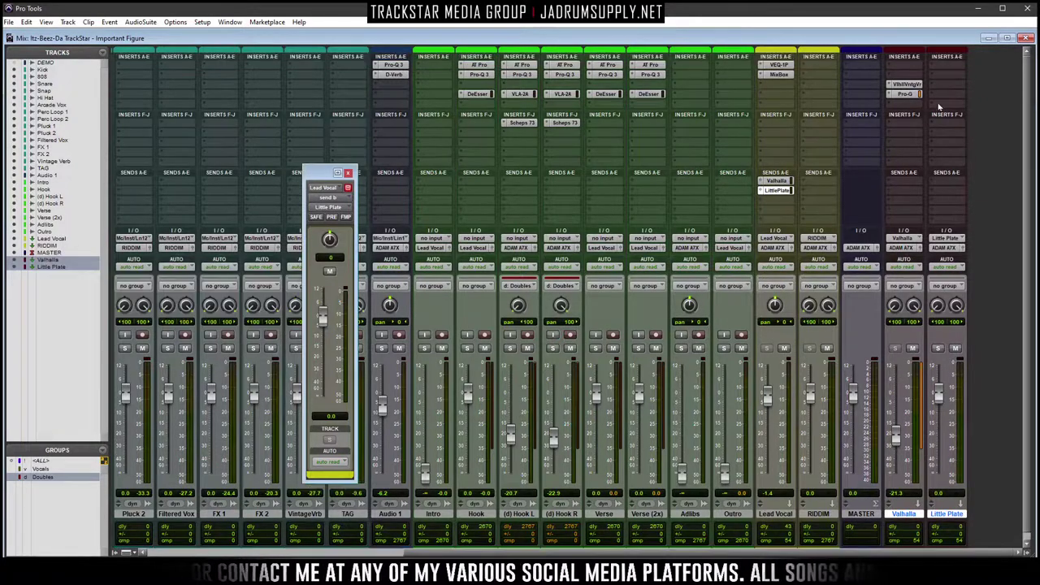
{"action": "left_click", "coordinate": [947, 83]}
{"action": "mouse_move", "coordinate": [980, 104]}
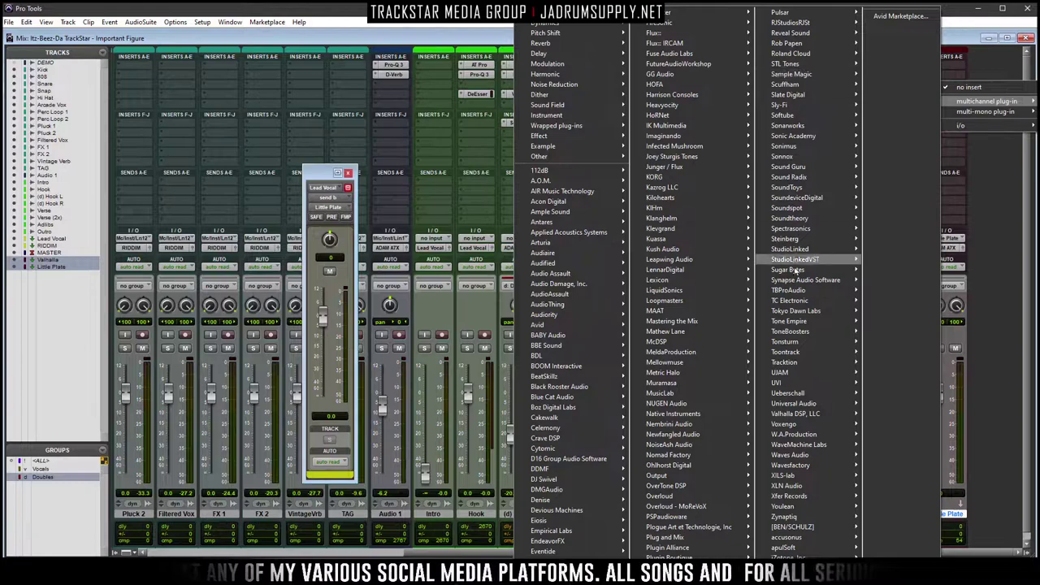
{"action": "mouse_move", "coordinate": [801, 354]}
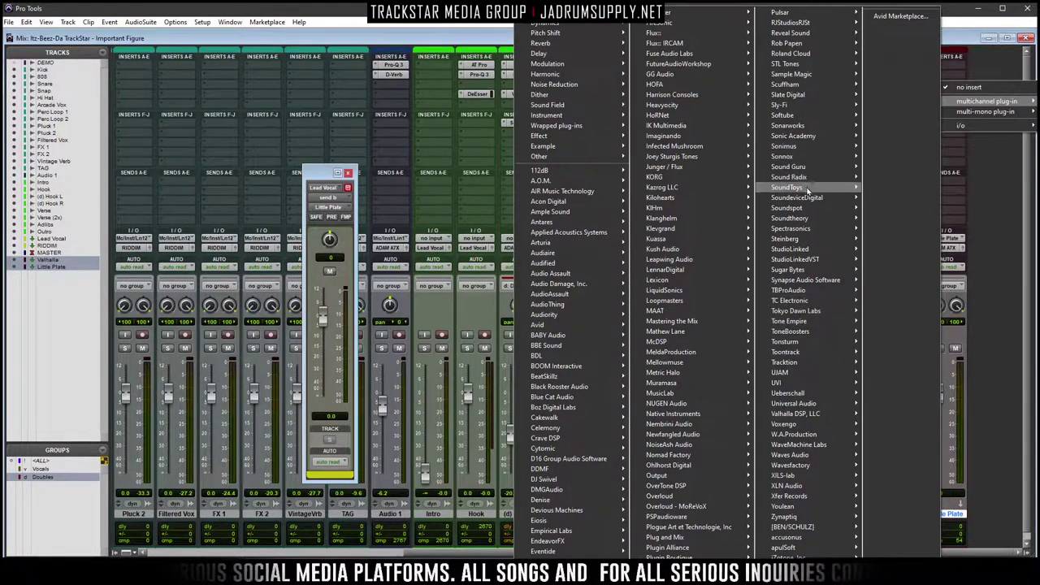
{"action": "mouse_move", "coordinate": [807, 189]}
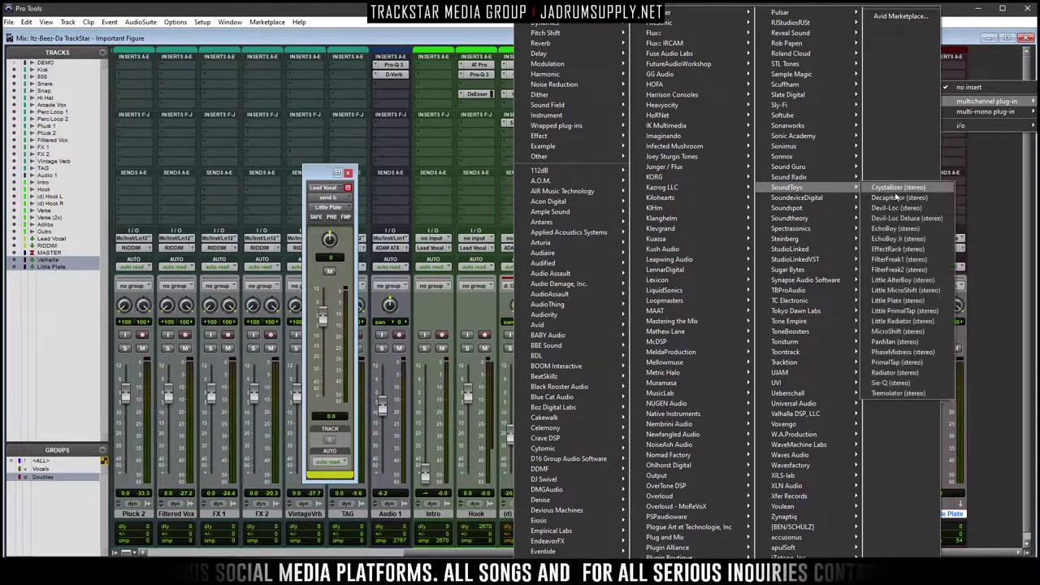
{"action": "left_click", "coordinate": [909, 303]}
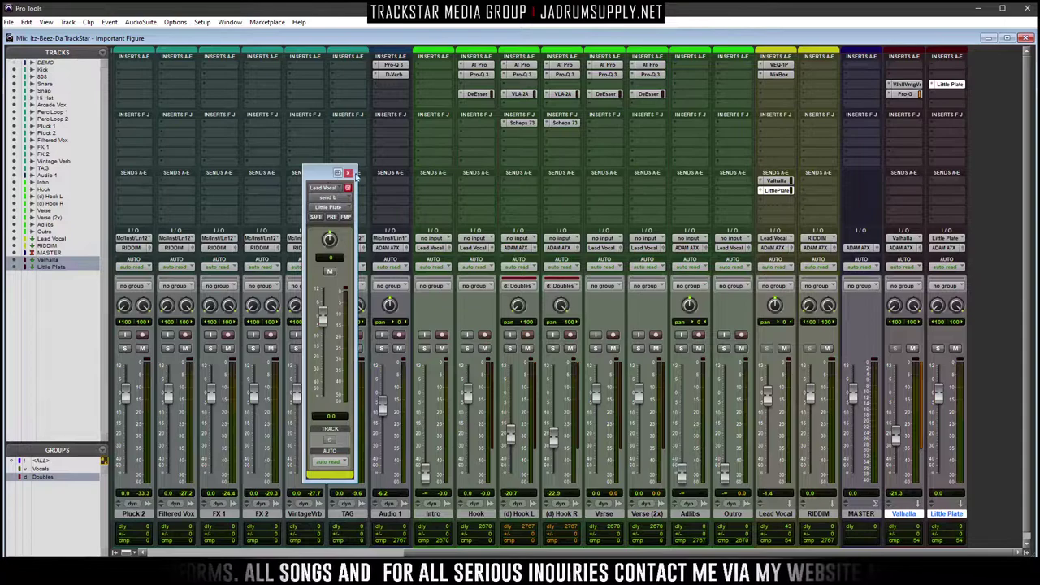
In the Little Plate reverb, set the decay to 2.60 seconds, raise the low cut and enable Mod, then close the plug-in
{"action": "left_click", "coordinate": [949, 85]}
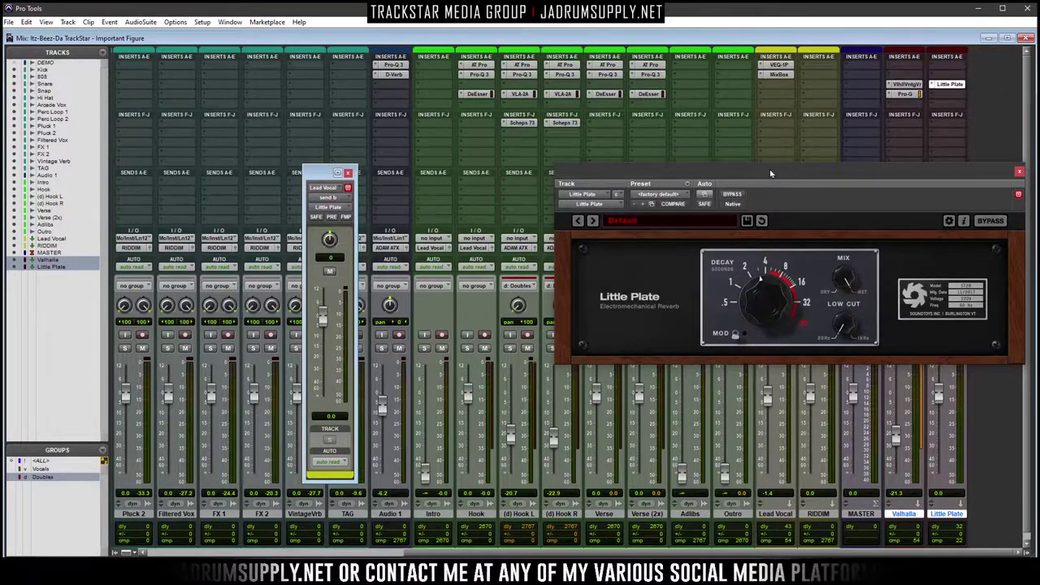
{"action": "left_click_drag", "start_coordinate": [706, 176], "coordinate": [702, 173]}
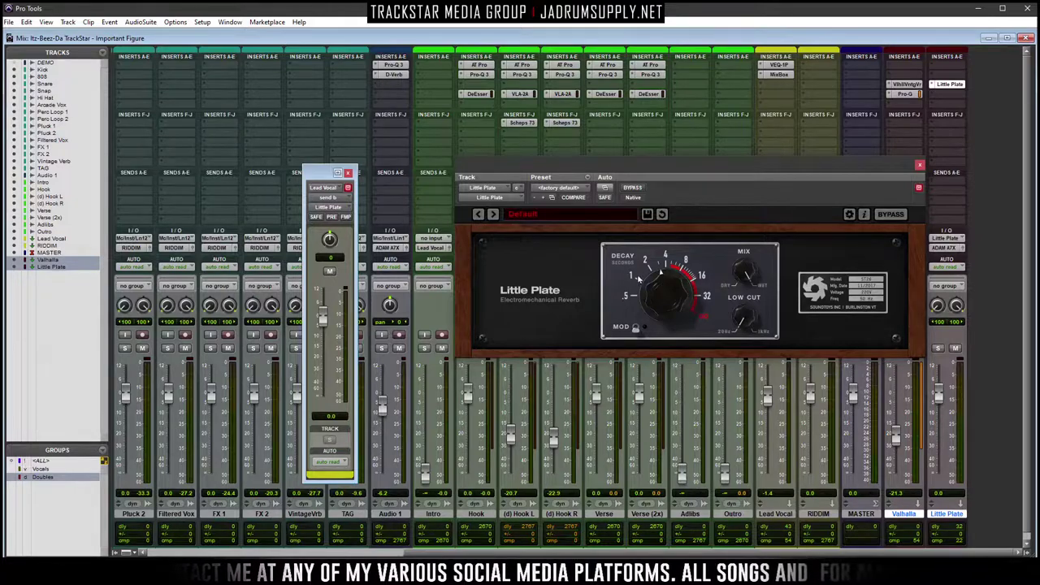
{"action": "left_click_drag", "start_coordinate": [668, 299], "coordinate": [668, 296]}
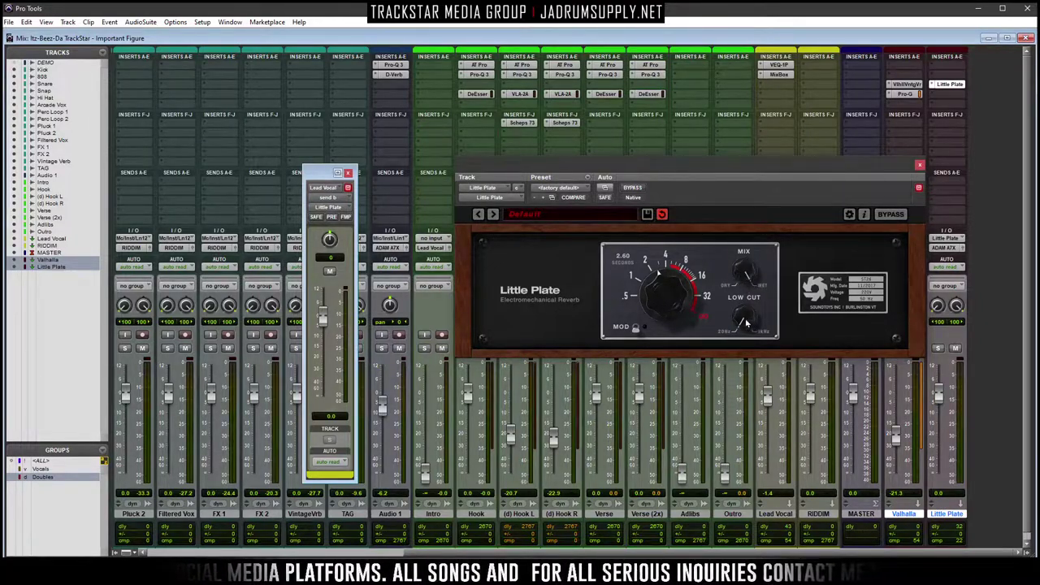
{"action": "left_click", "coordinate": [635, 329]}
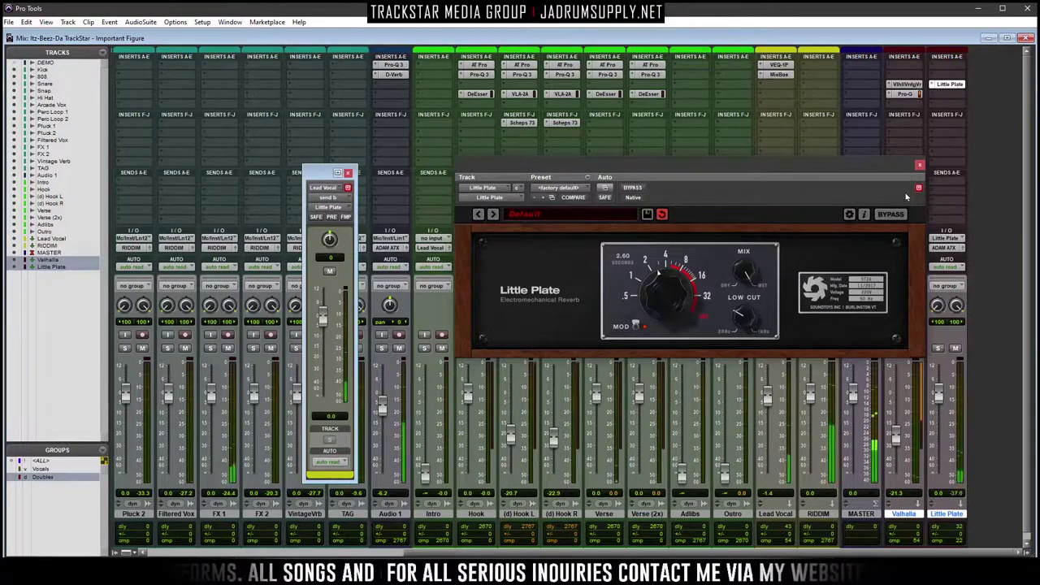
{"action": "left_click", "coordinate": [919, 165]}
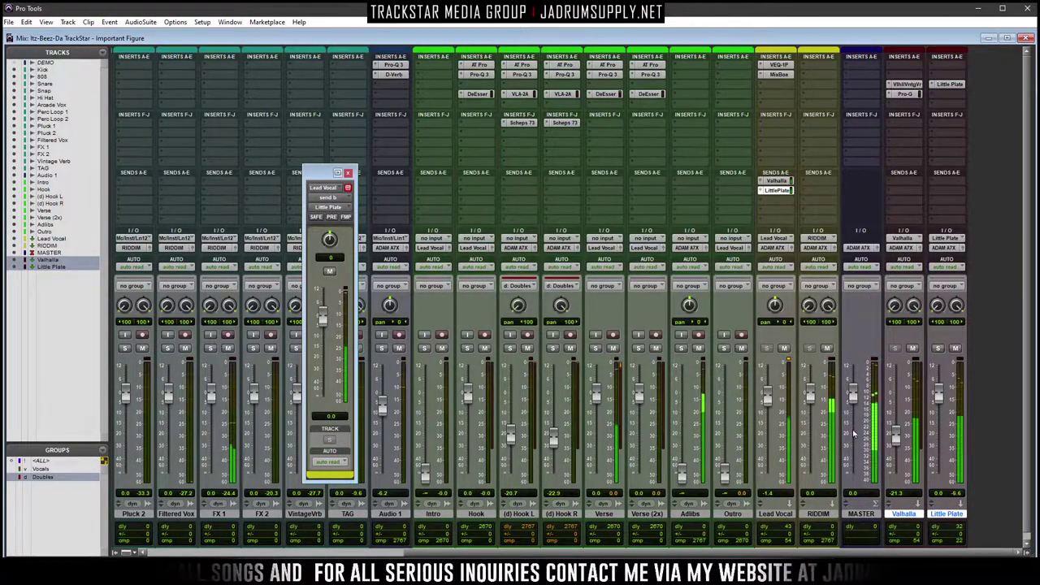
Lower the Little Plate return fader to -22.2 dB and close the Lead Vocal send window
{"action": "left_click_drag", "start_coordinate": [939, 397], "coordinate": [944, 445]}
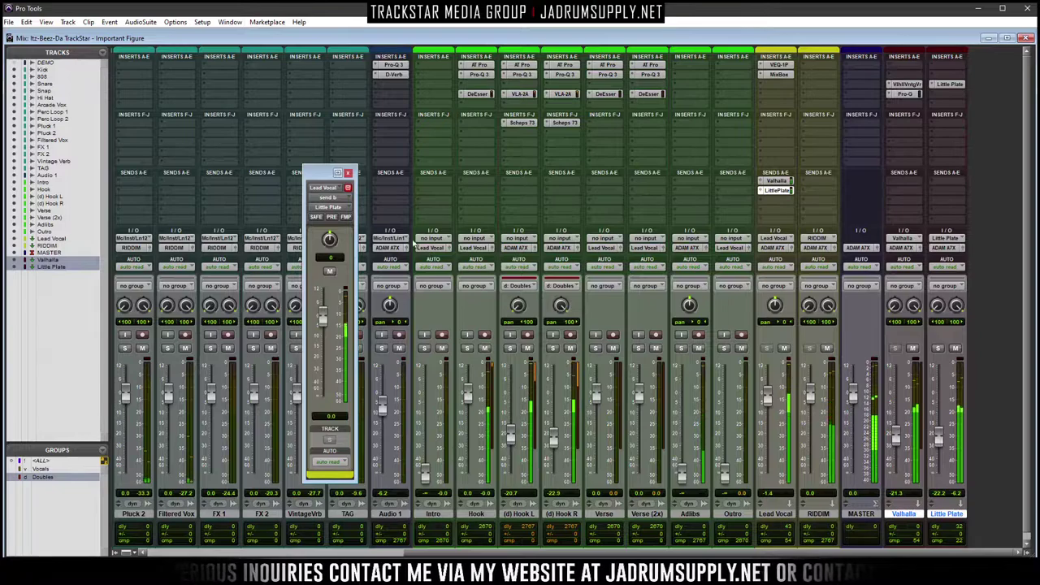
{"action": "left_click", "coordinate": [348, 173]}
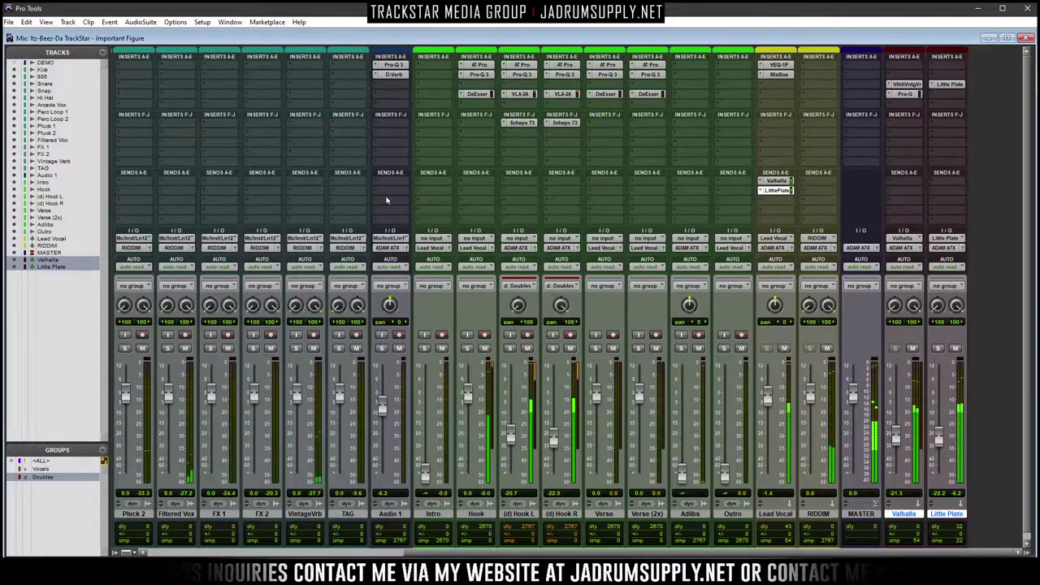
Reset the Adlibs fader to 0.0 dB and mute the Hook track with its left and right doubles
{"action": "left_click", "coordinate": [684, 476], "text": "alt"}
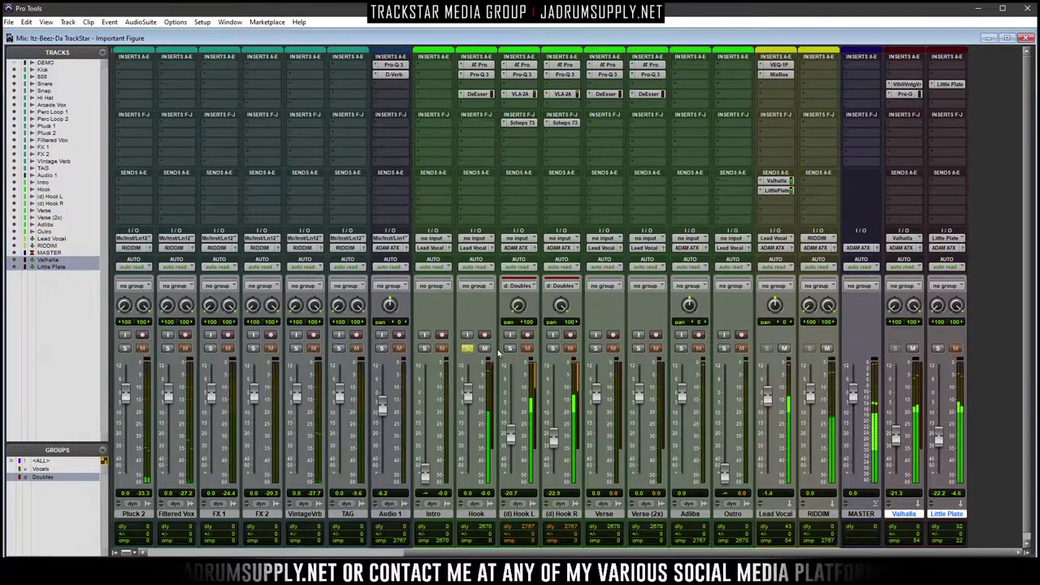
{"action": "left_click", "coordinate": [484, 348]}
{"action": "left_click", "coordinate": [569, 348]}
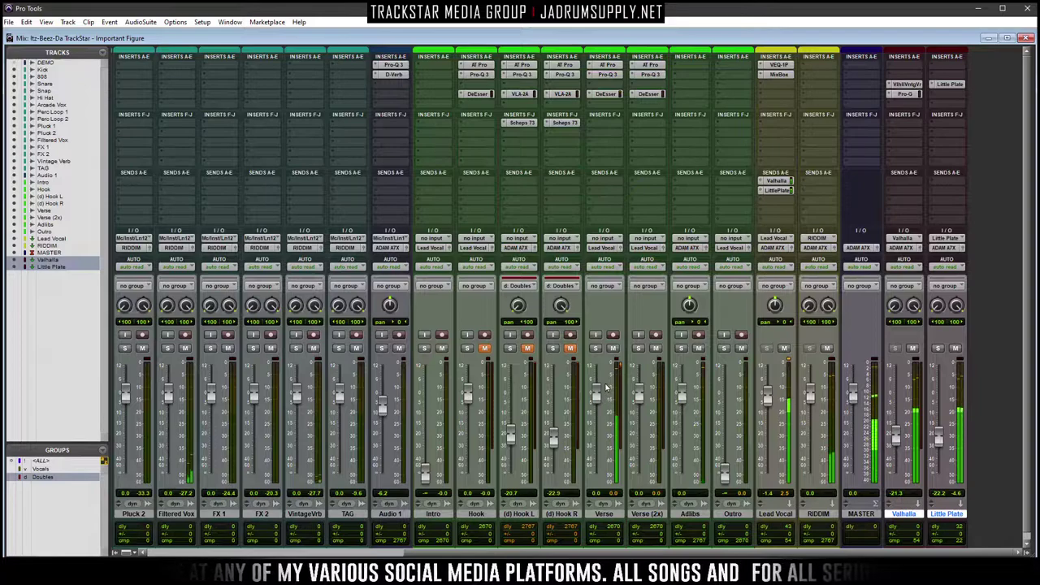
{"action": "left_click", "coordinate": [596, 349]}
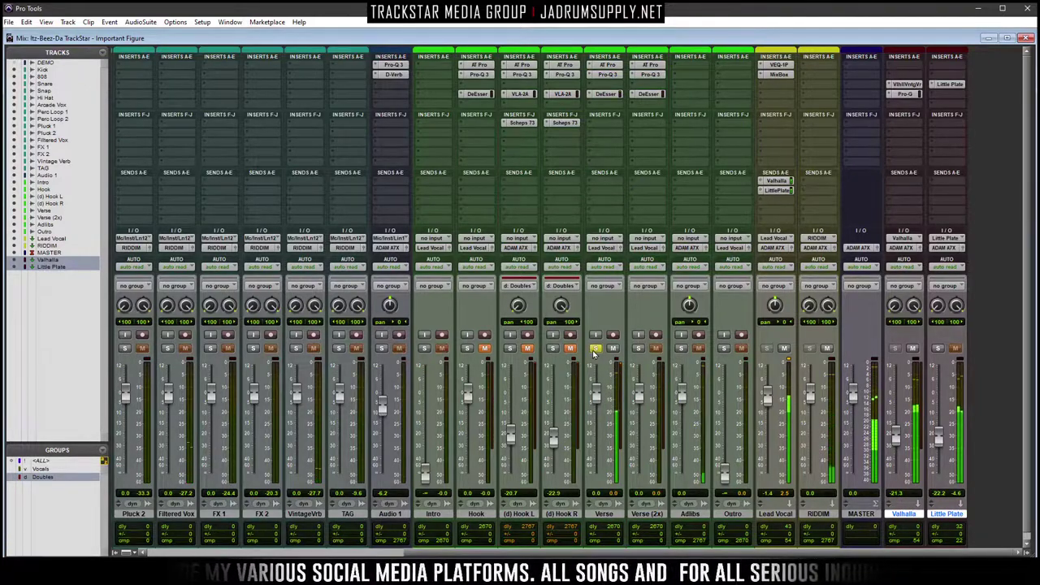
{"action": "left_click", "coordinate": [596, 348]}
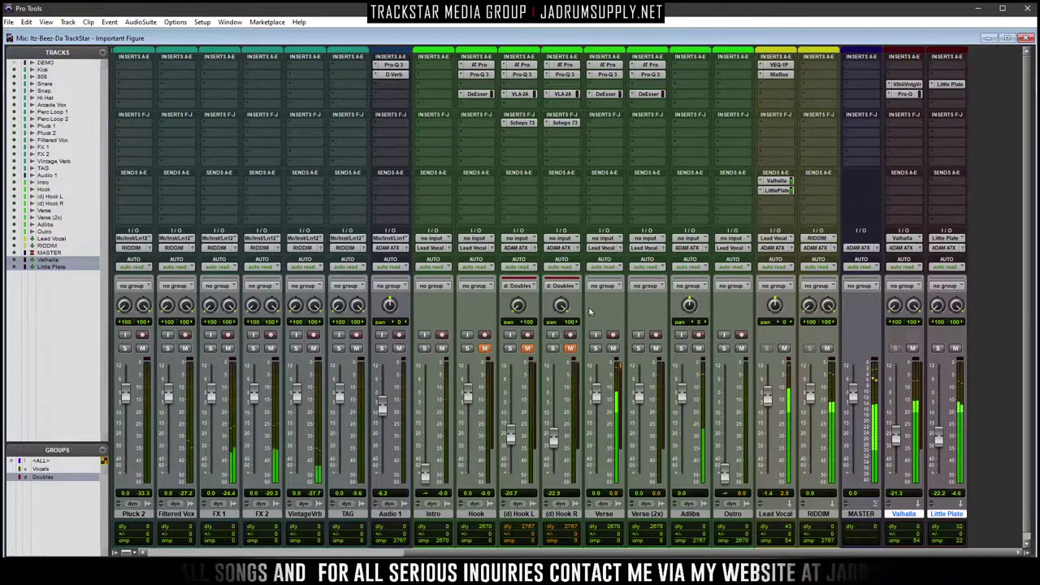
{"action": "left_click", "coordinate": [608, 123]}
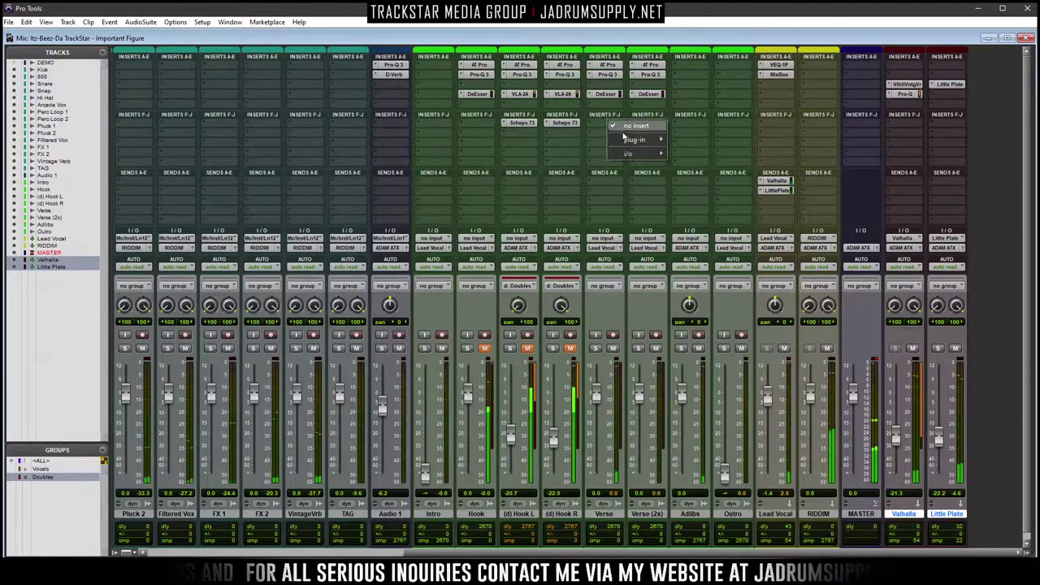
{"action": "mouse_move", "coordinate": [642, 144]}
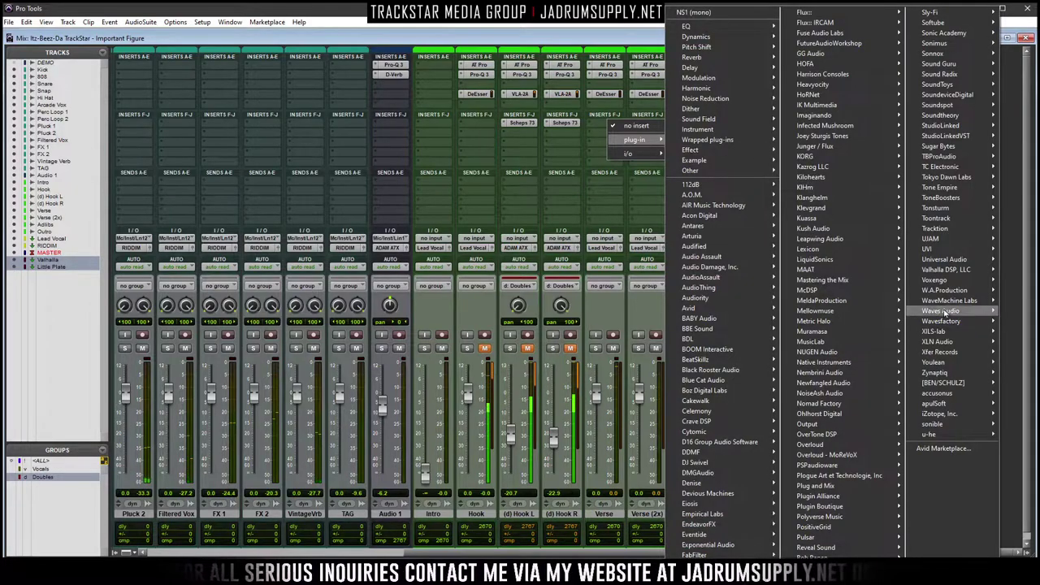
{"action": "mouse_move", "coordinate": [943, 311]}
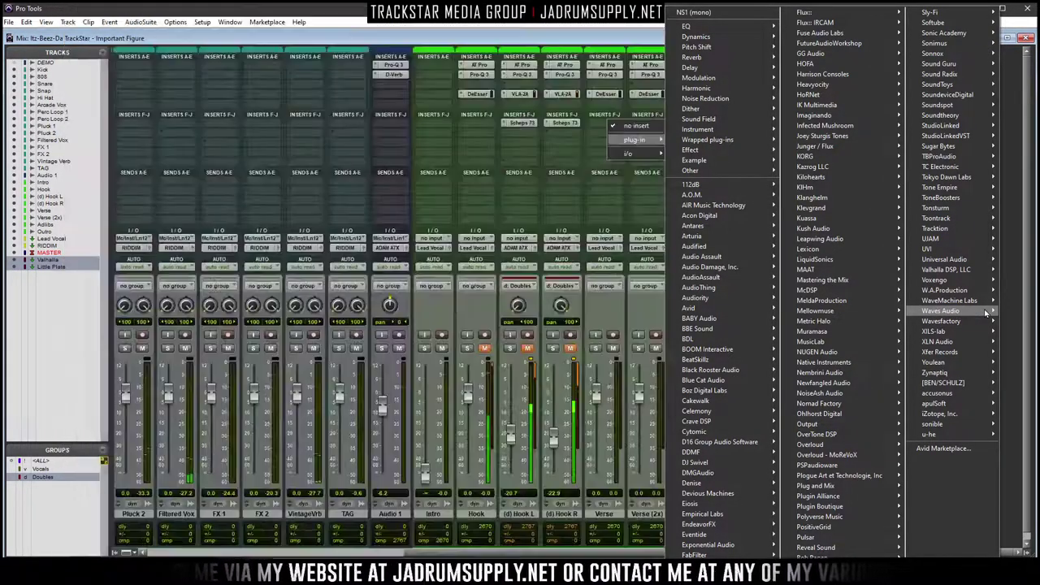
{"action": "key", "text": "Escape"}
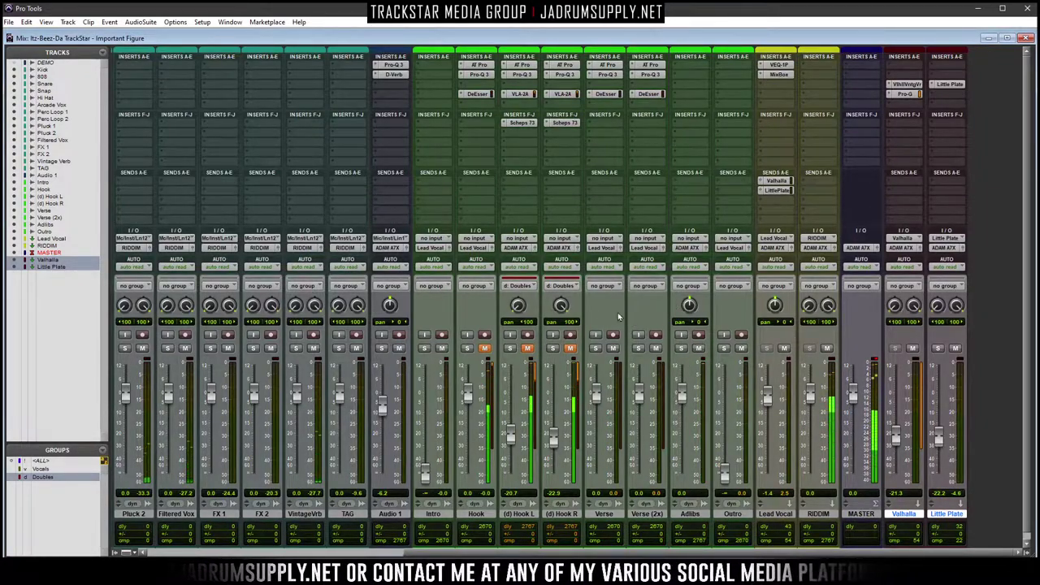
Put Auto-Tune Pro in the Adlibs track's first insert slot, make its Retune Speed faster and close the plug-in
{"action": "left_click", "coordinate": [682, 69]}
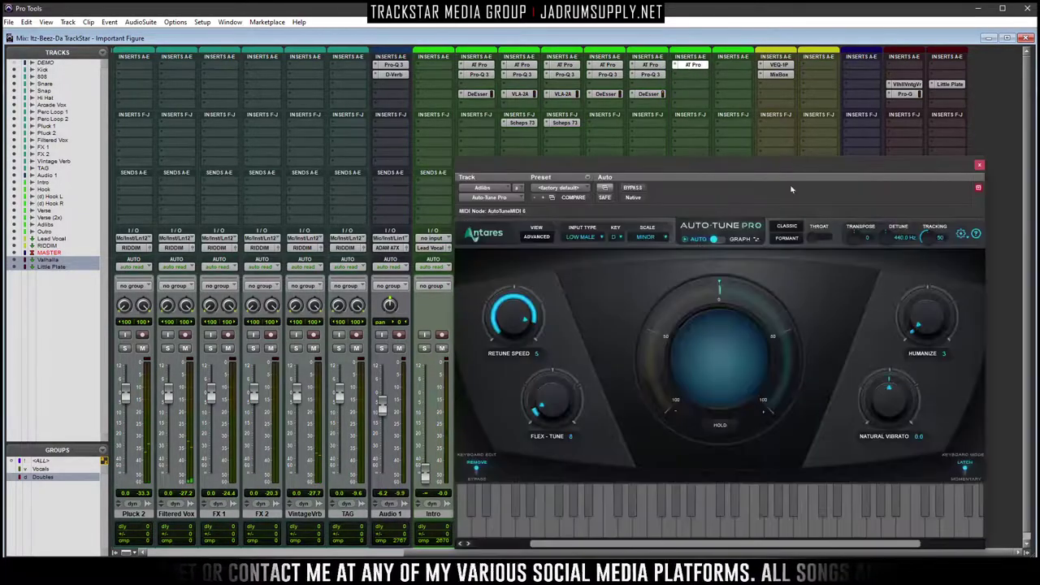
{"action": "left_click_drag", "start_coordinate": [884, 173], "coordinate": [317, 103]}
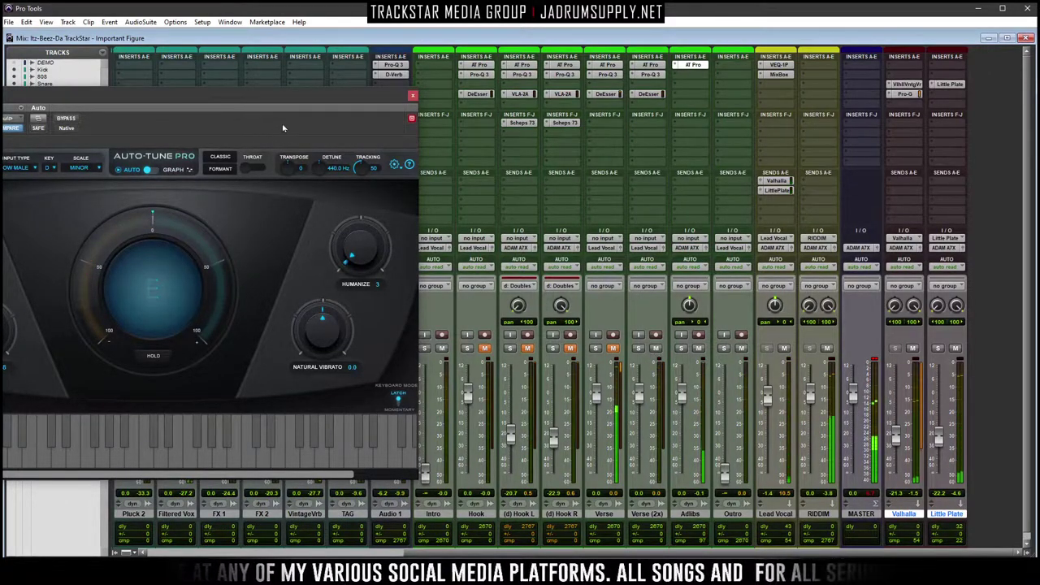
{"action": "left_click_drag", "start_coordinate": [338, 99], "coordinate": [548, 104]}
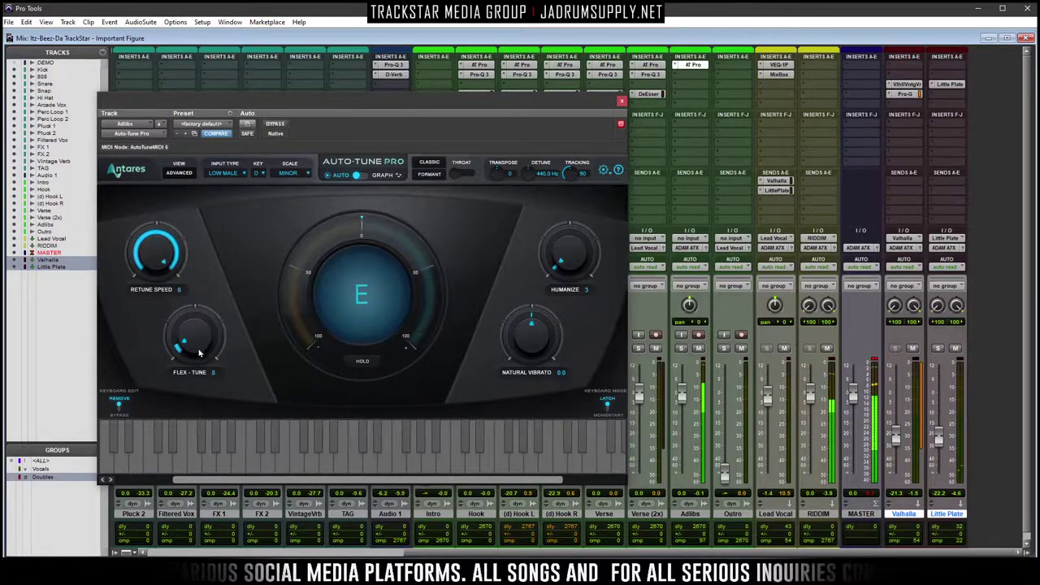
{"action": "left_click", "coordinate": [622, 102]}
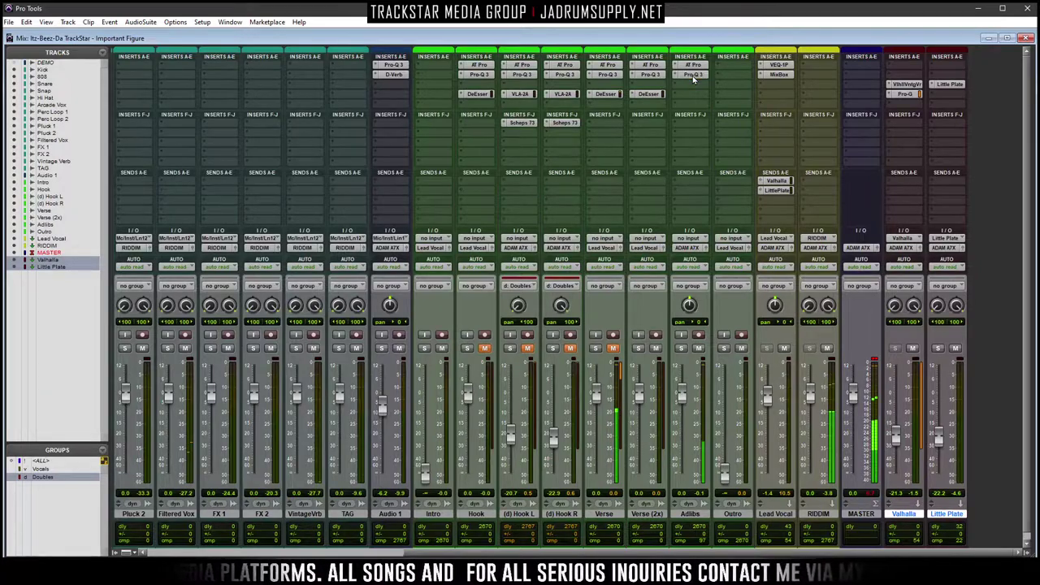
Load the Phone preset in the Adlibs track's Pro-Q 3, adjust its boost bands and extend the high cut to about 7 kHz
{"action": "left_click", "coordinate": [692, 75]}
{"action": "left_click", "coordinate": [390, 166]}
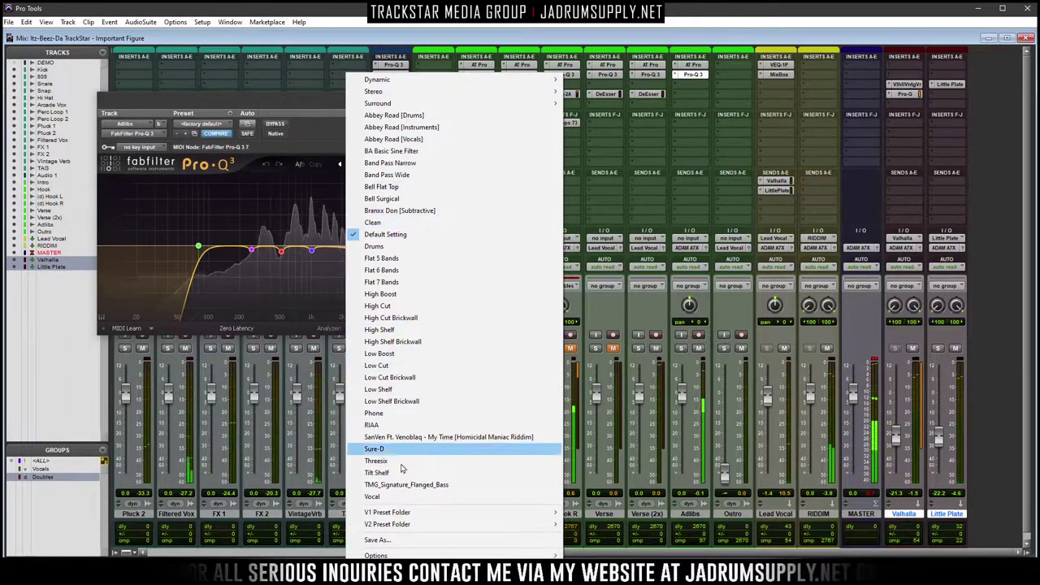
{"action": "left_click", "coordinate": [382, 413]}
{"action": "left_click_drag", "start_coordinate": [269, 209], "coordinate": [415, 247]}
{"action": "scroll", "coordinate": [336, 219], "scroll_direction": "down", "scroll_amount": 8}
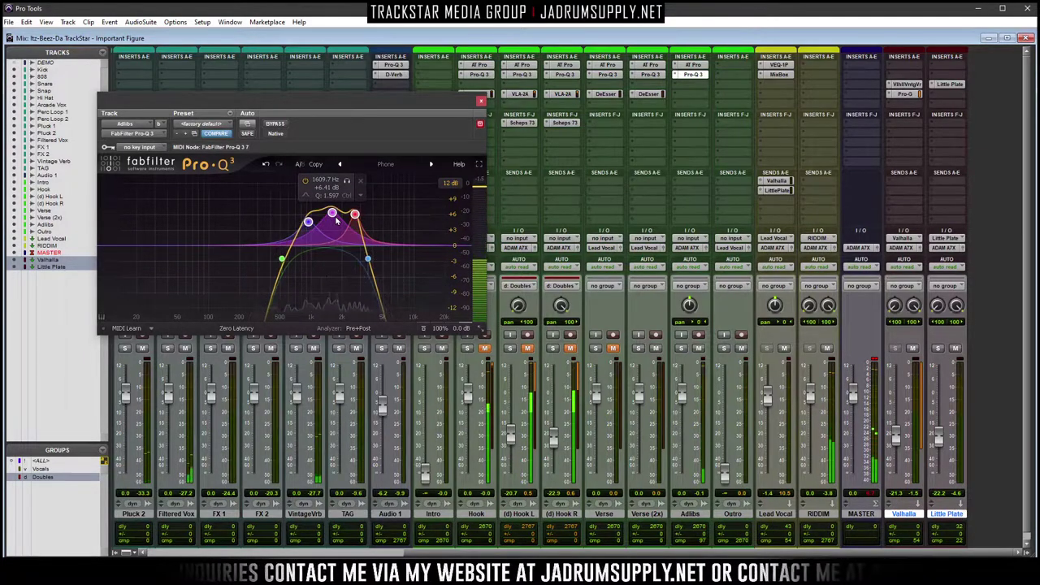
{"action": "left_click_drag", "start_coordinate": [368, 260], "coordinate": [396, 265]}
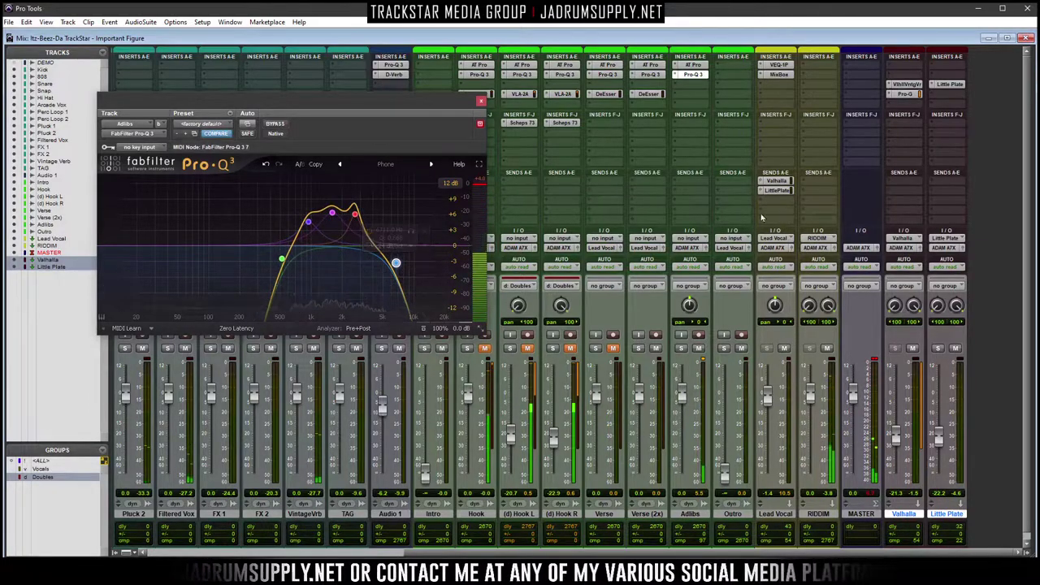
Insert the mono Waves L2 UltraMaximizer plug-in in the fourth insert slot of the Adlibs track
{"action": "left_click", "coordinate": [688, 95]}
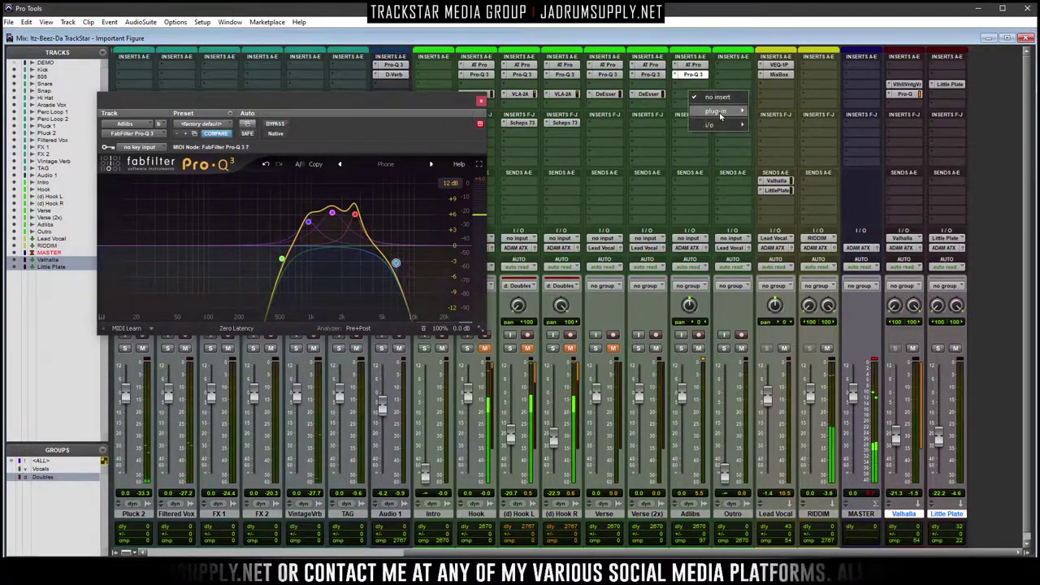
{"action": "mouse_move", "coordinate": [720, 116]}
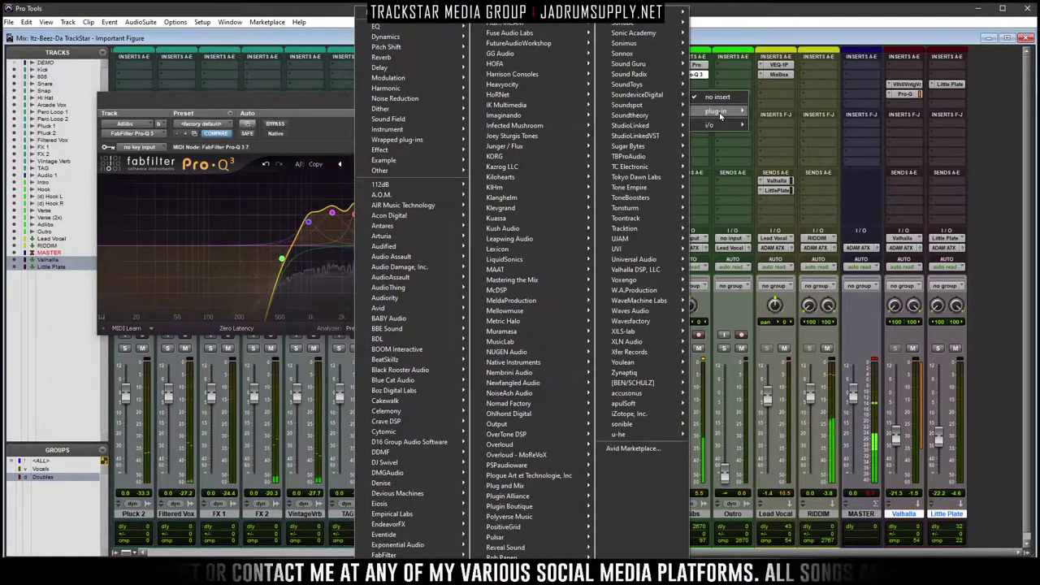
{"action": "mouse_move", "coordinate": [668, 315]}
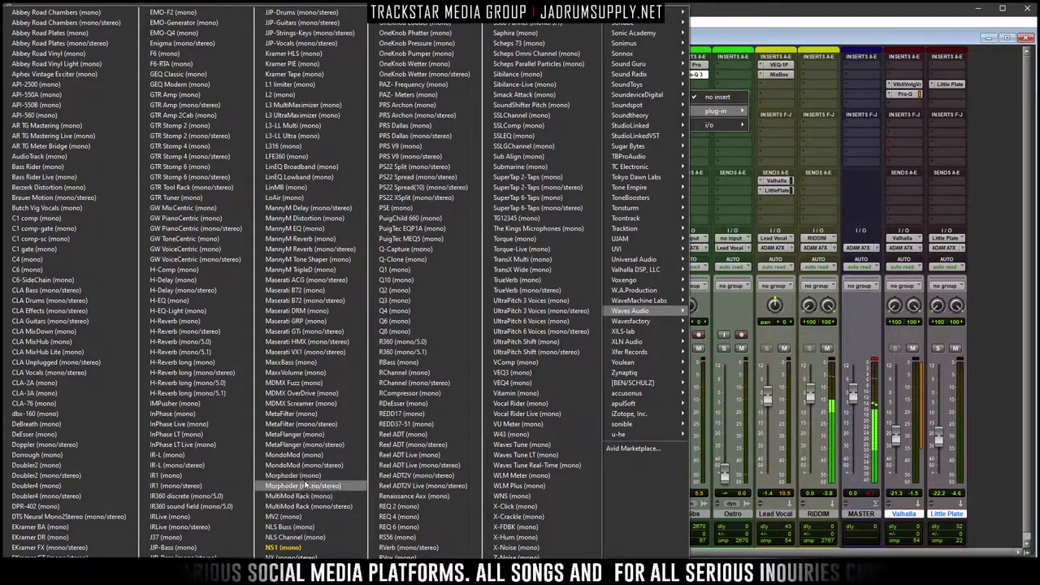
{"action": "left_click", "coordinate": [307, 95]}
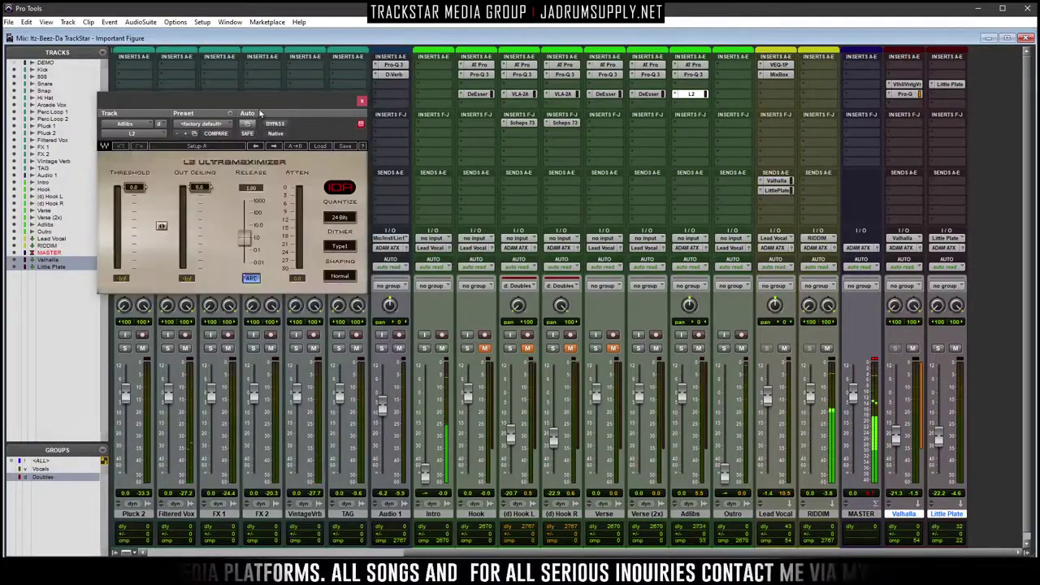
In the Adlibs L2, lower the linked threshold and out ceiling to -6.0 dB, then set the out ceiling alone to -5.0 dB
{"action": "left_click_drag", "start_coordinate": [287, 104], "coordinate": [631, 234]}
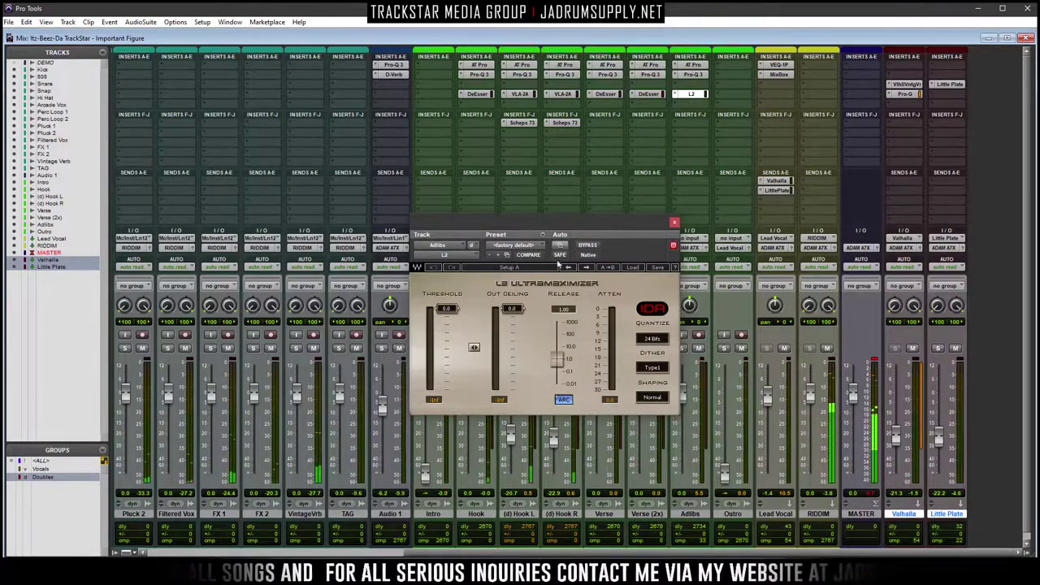
{"action": "left_click_drag", "start_coordinate": [474, 347], "coordinate": [480, 367]}
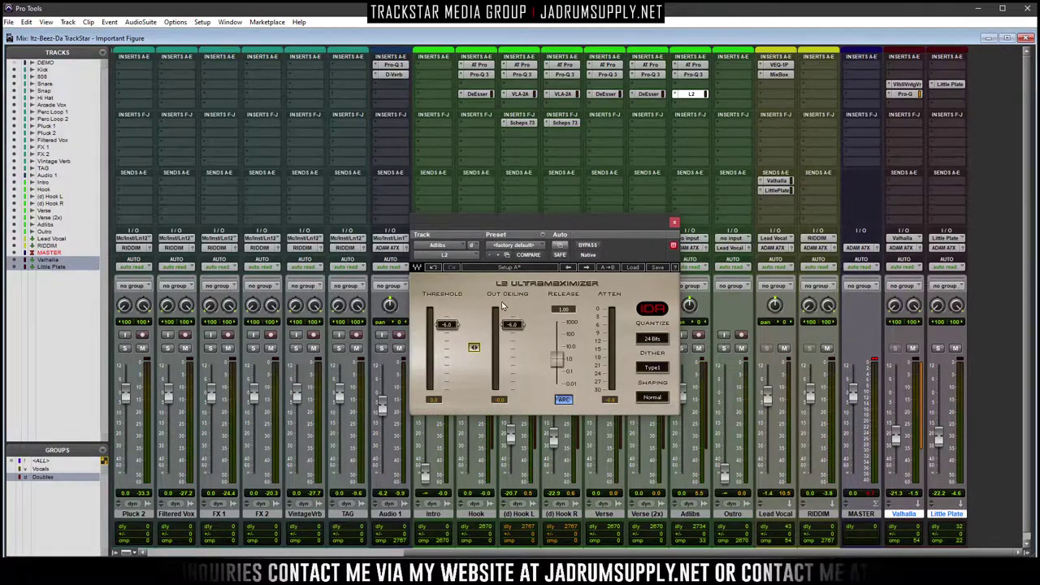
{"action": "left_click_drag", "start_coordinate": [595, 218], "coordinate": [478, 159]}
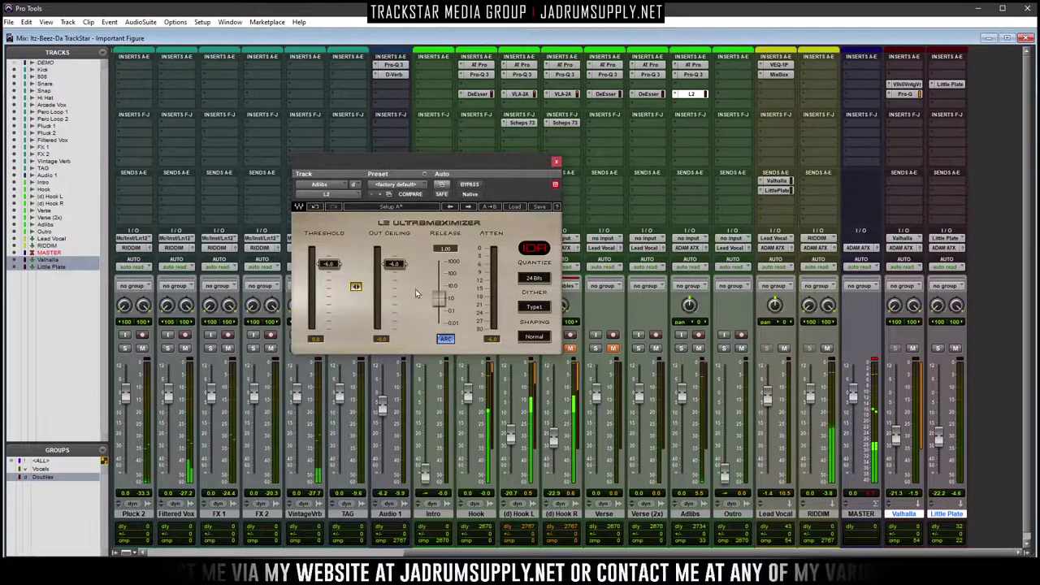
{"action": "left_click_drag", "start_coordinate": [390, 267], "coordinate": [402, 265]}
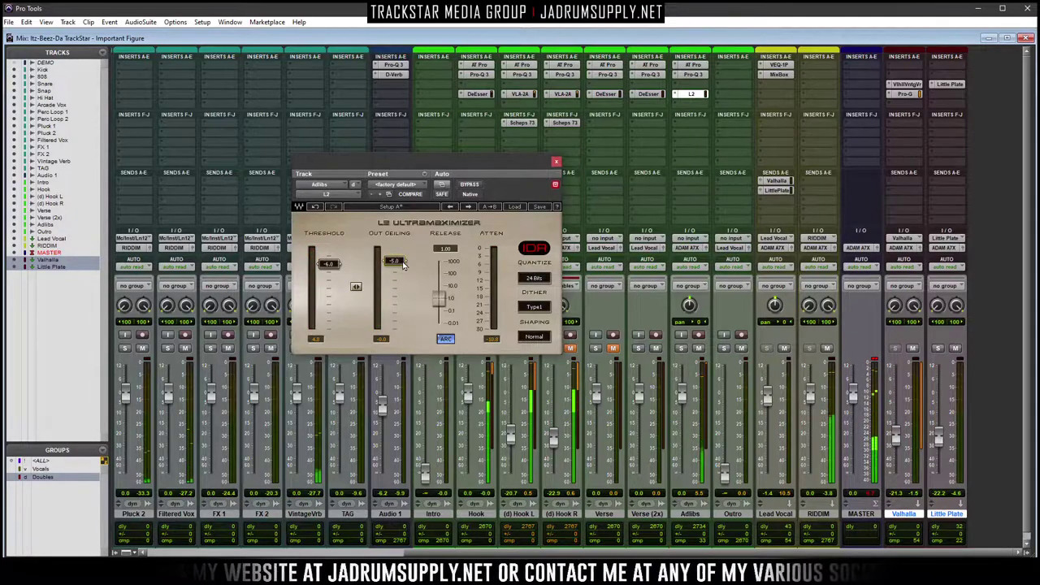
Insert FabFilter Pro-MB (mono) in the Adlibs track's fifth slot and add a low compression band reaching up to about 270 Hz
{"action": "left_click", "coordinate": [692, 108]}
{"action": "mouse_move", "coordinate": [719, 120]}
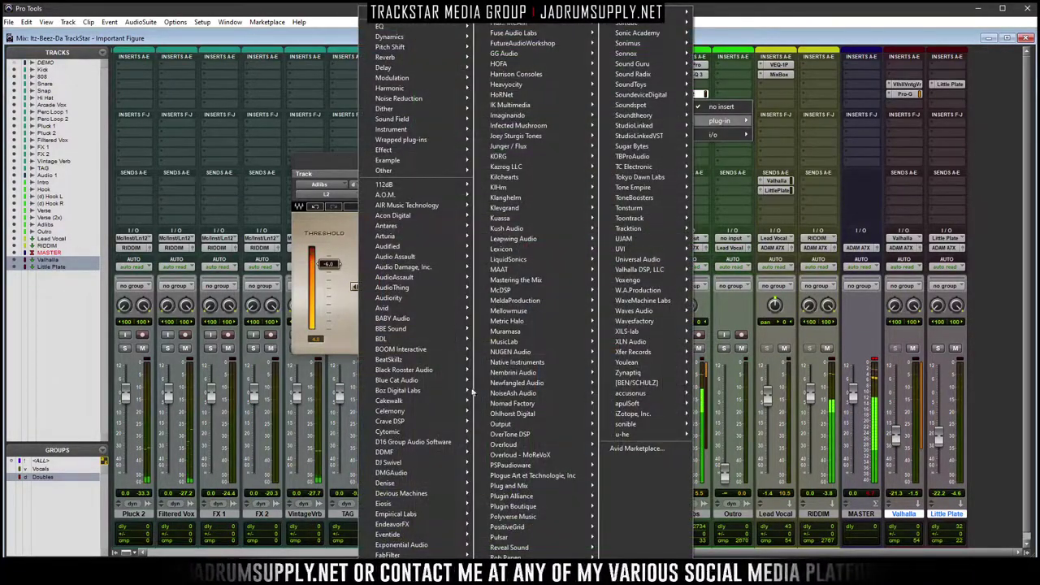
{"action": "mouse_move", "coordinate": [411, 556]}
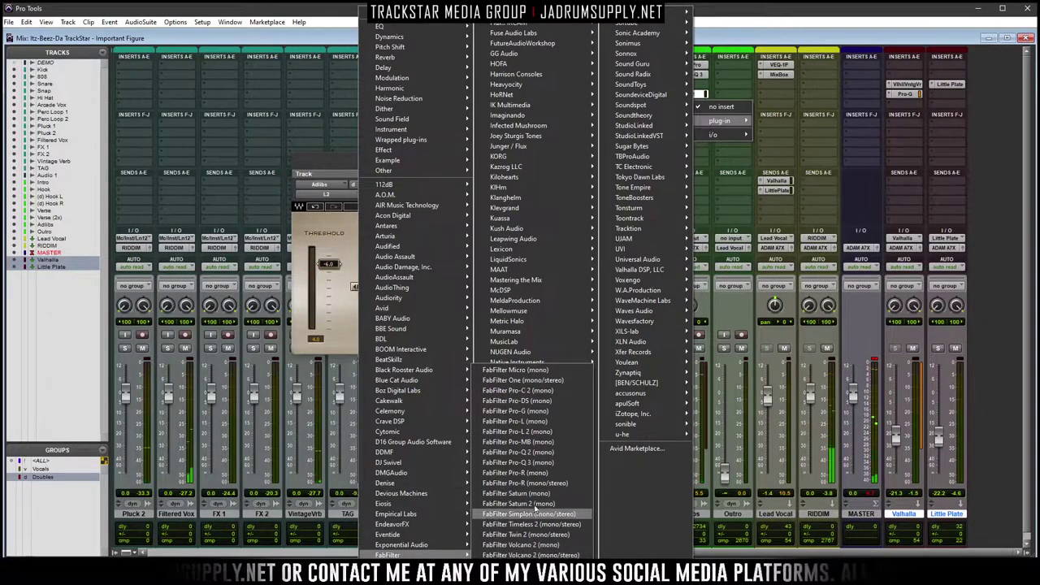
{"action": "left_click", "coordinate": [535, 443]}
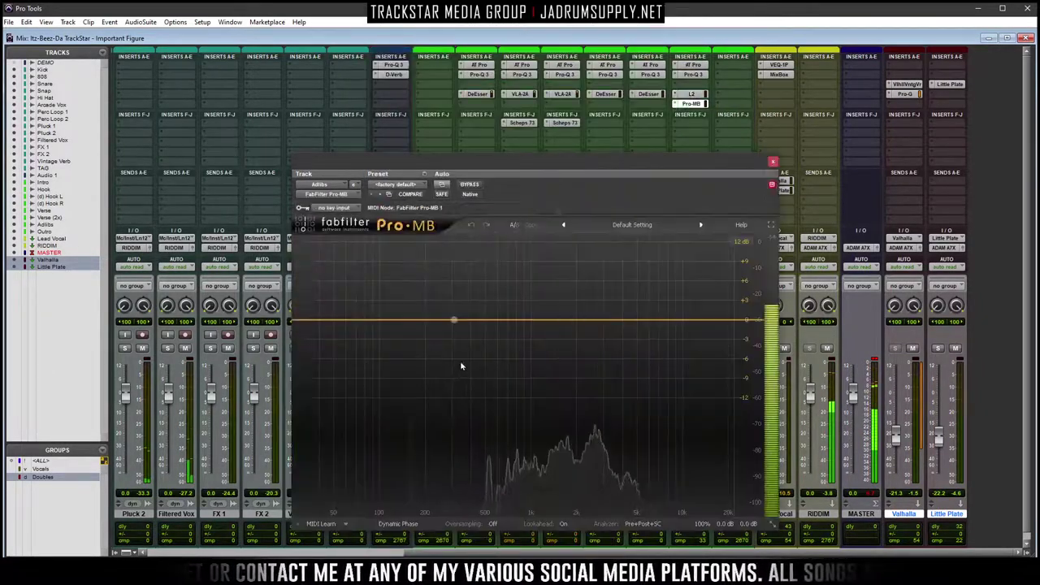
{"action": "left_click", "coordinate": [327, 320]}
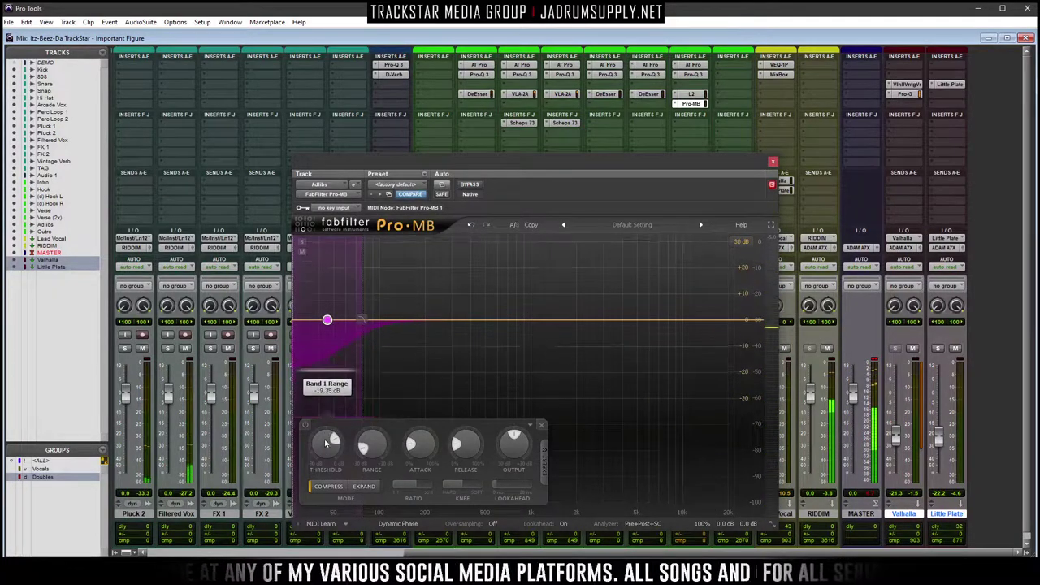
{"action": "left_click_drag", "start_coordinate": [364, 325], "coordinate": [444, 325]}
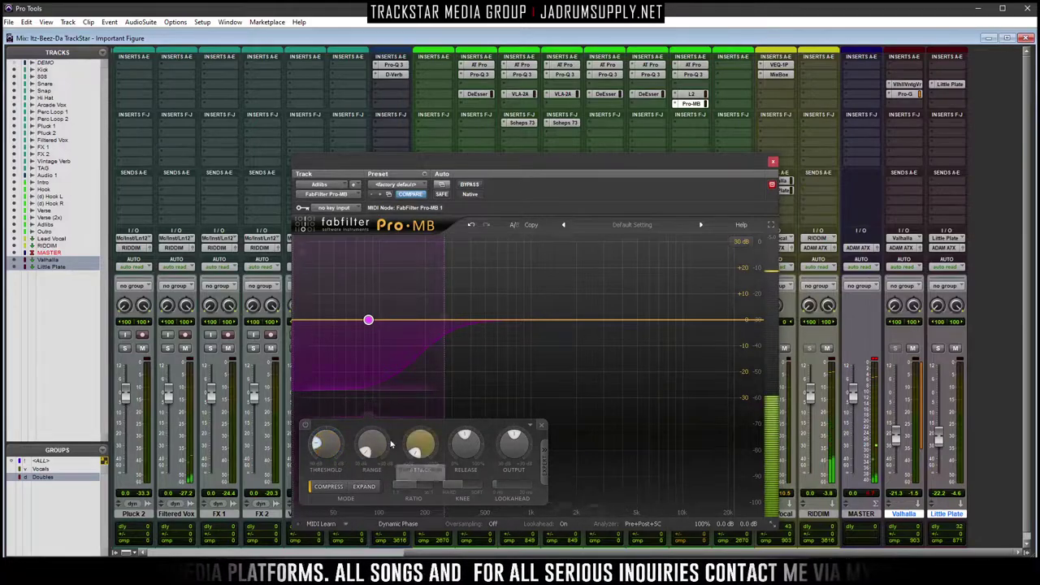
Add a second Pro-MB compression band spanning about 200 Hz to 1 kHz, lower its threshold and attack, and close the plug-in
{"action": "left_click", "coordinate": [674, 322]}
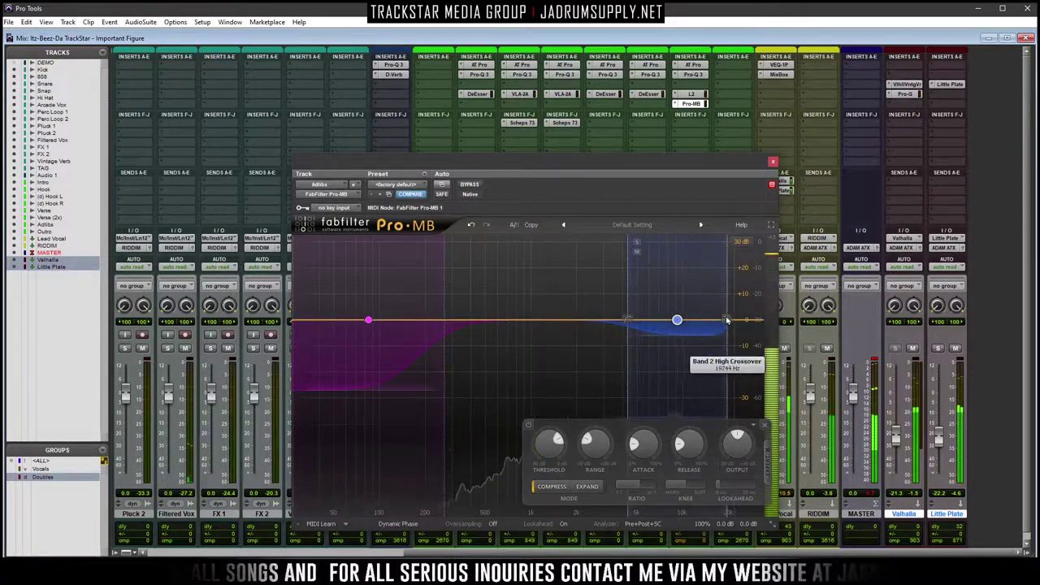
{"action": "left_click_drag", "start_coordinate": [655, 161], "coordinate": [616, 91]}
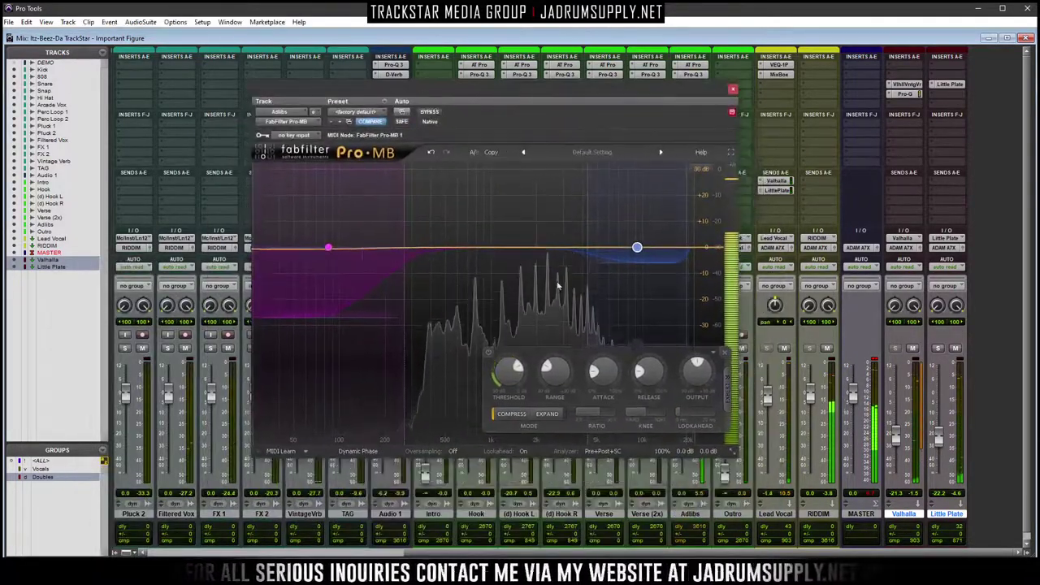
{"action": "left_click_drag", "start_coordinate": [588, 263], "coordinate": [577, 257]}
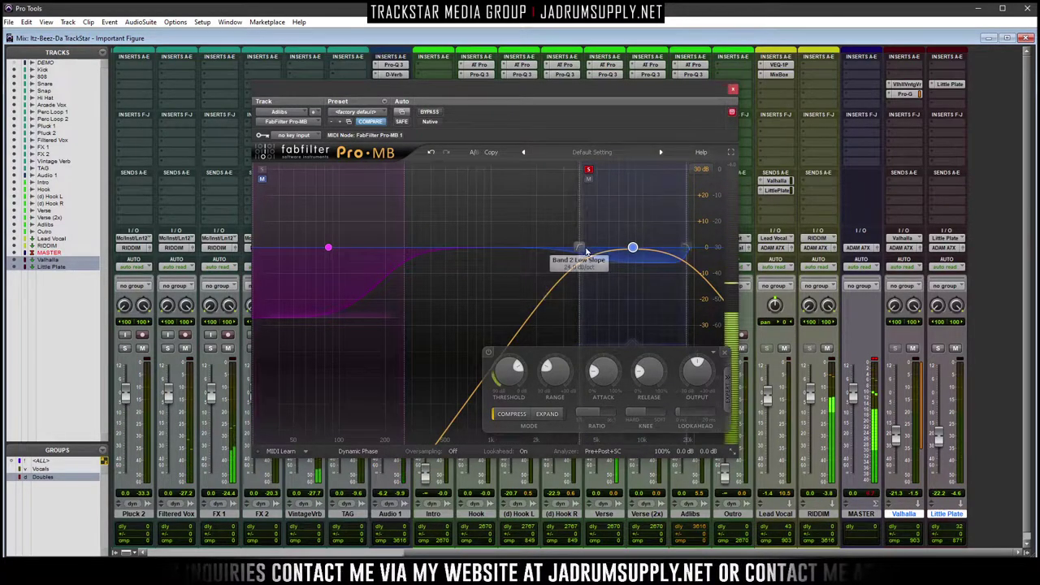
{"action": "left_click_drag", "start_coordinate": [633, 247], "coordinate": [440, 248]}
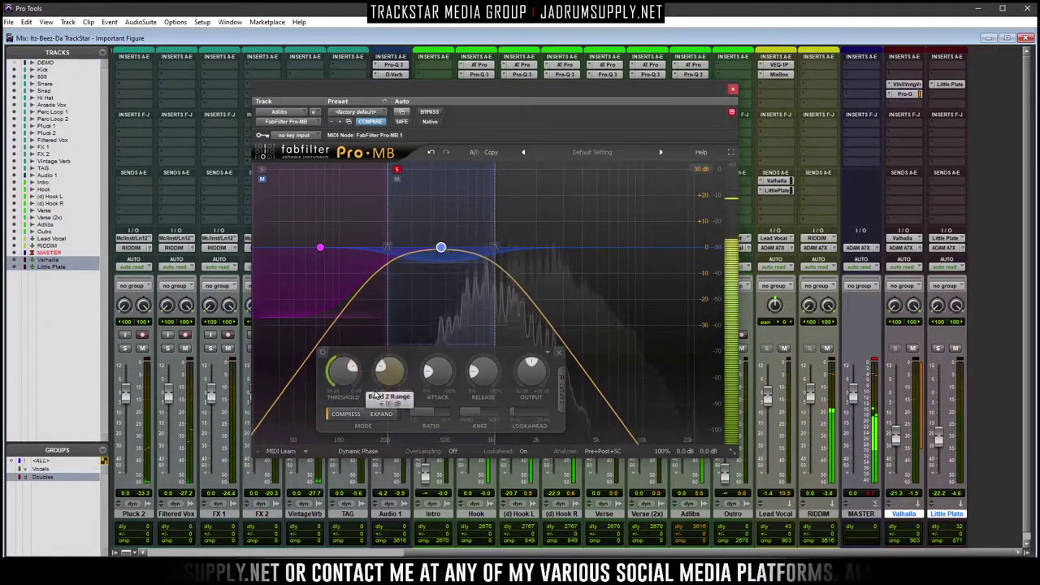
{"action": "scroll", "coordinate": [346, 375], "scroll_direction": "down", "scroll_amount": 10}
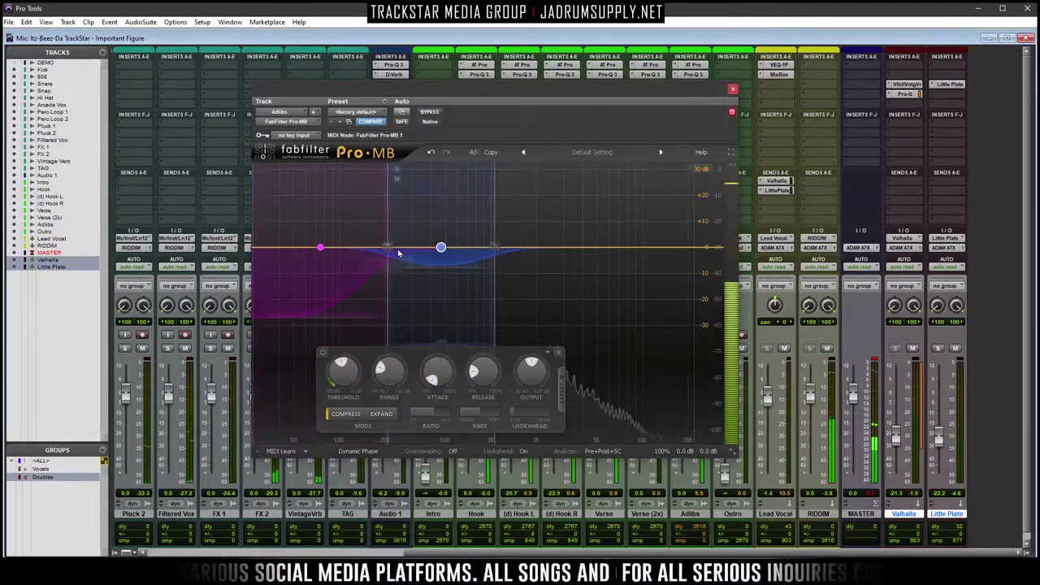
{"action": "left_click_drag", "start_coordinate": [388, 258], "coordinate": [382, 258]}
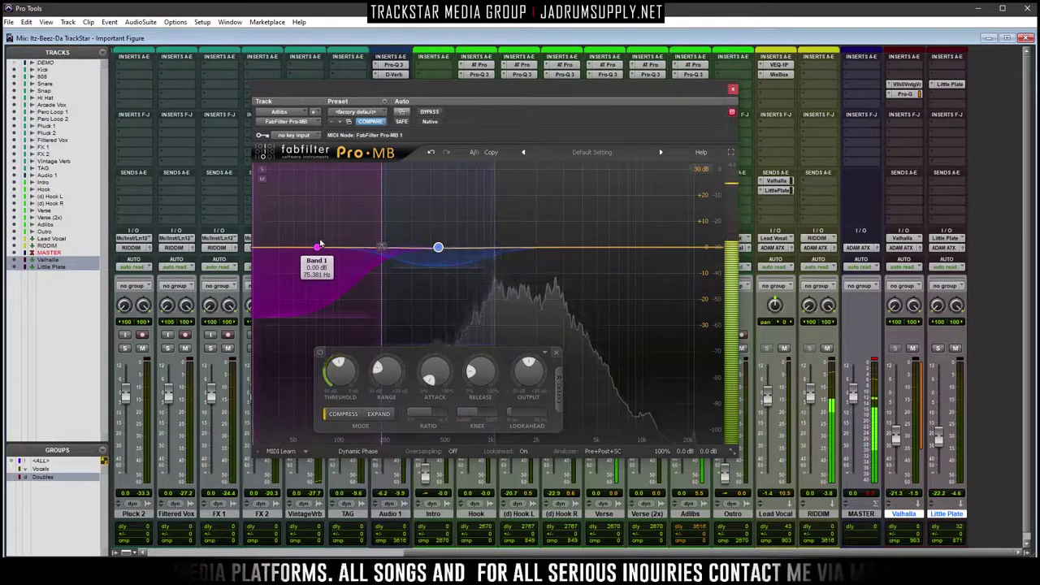
{"action": "left_click", "coordinate": [733, 89]}
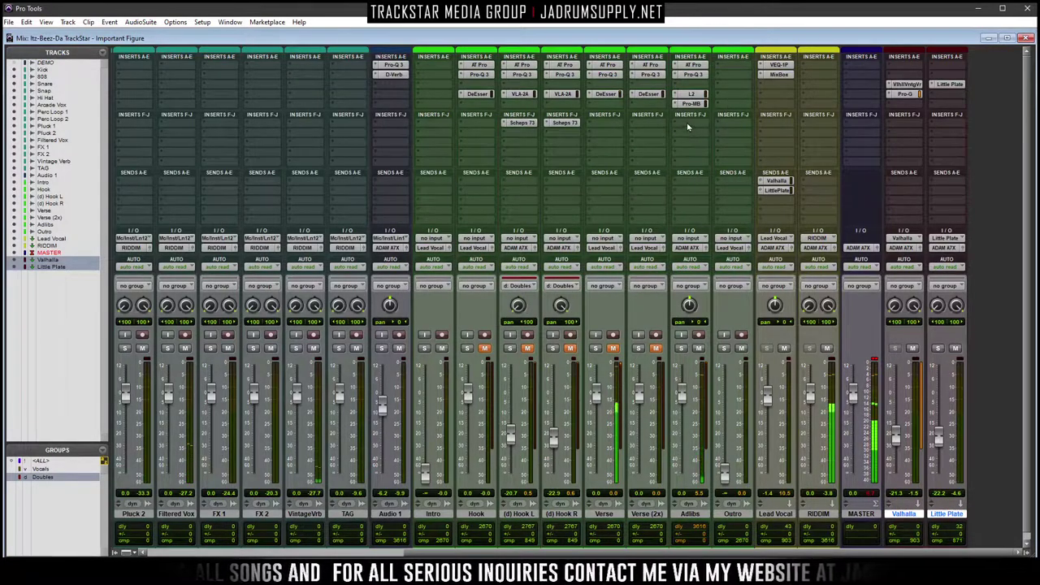
In the Adlibs Pro-Q 3, widen the low-cut and high-cut range and lower the three boosts, setting the middle one to about 1840 Hz, +4.5 dB
{"action": "left_click", "coordinate": [691, 74]}
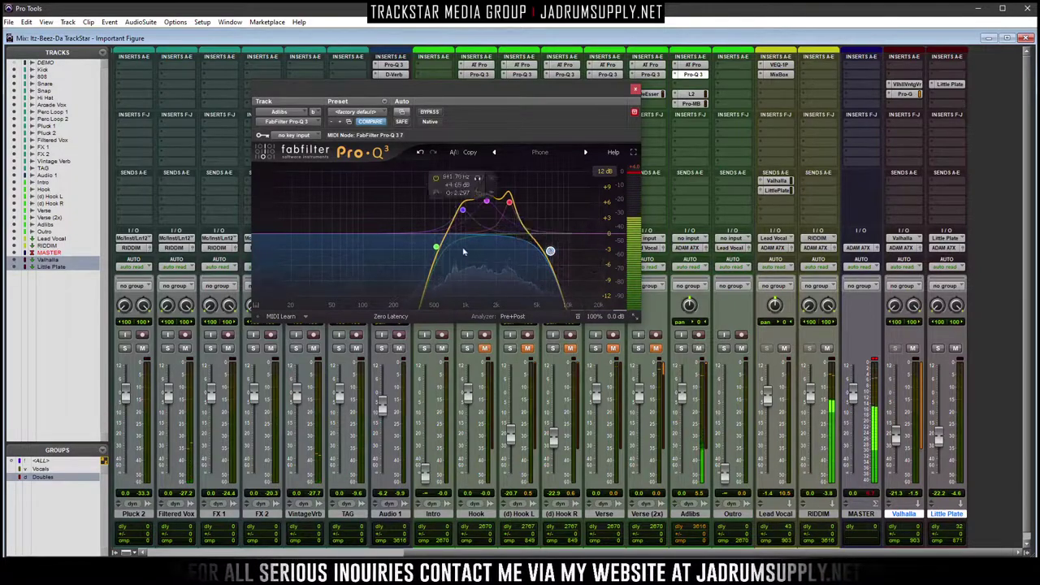
{"action": "left_click_drag", "start_coordinate": [436, 247], "coordinate": [430, 250]}
{"action": "left_click_drag", "start_coordinate": [550, 251], "coordinate": [556, 251]}
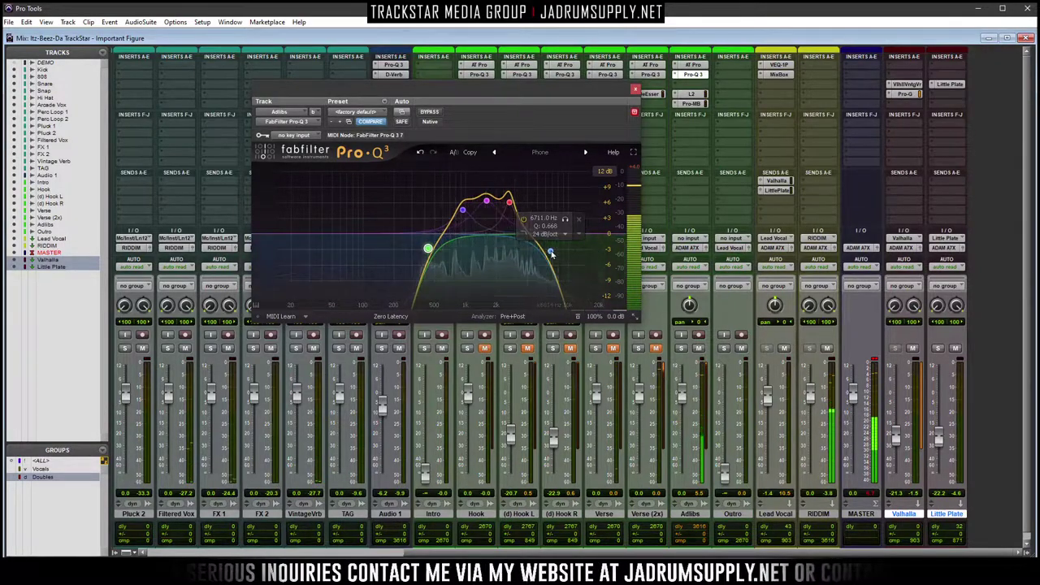
{"action": "scroll", "coordinate": [507, 205], "scroll_direction": "down", "scroll_amount": 5}
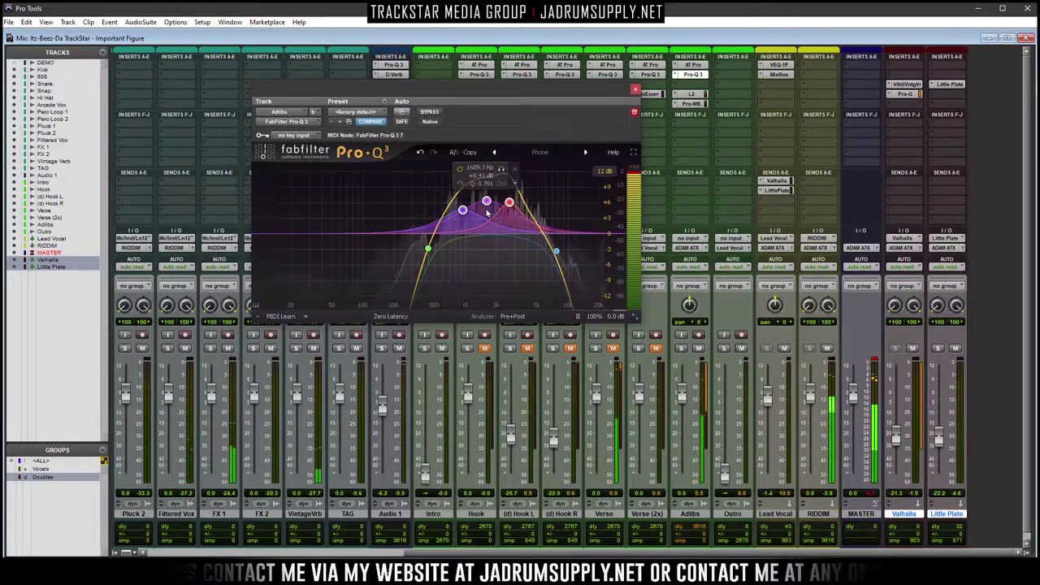
{"action": "left_click_drag", "start_coordinate": [486, 201], "coordinate": [493, 213]}
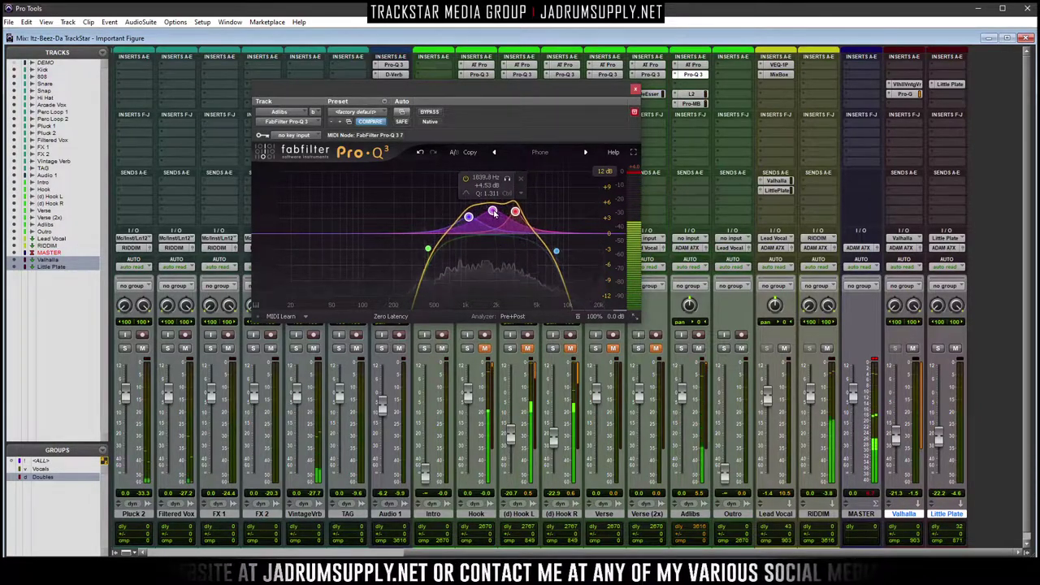
{"action": "left_click", "coordinate": [636, 89]}
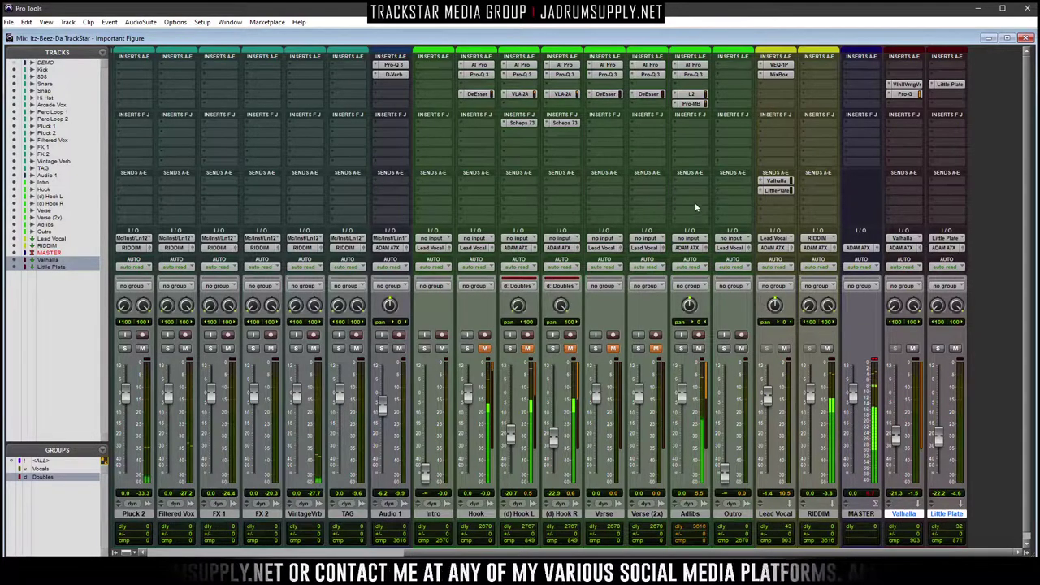
Insert the mono SoundToys Devil-Loc Deluxe in the sixth insert slot of the Adlibs track and move its window clear of the Adlibs channel
{"action": "left_click", "coordinate": [685, 123]}
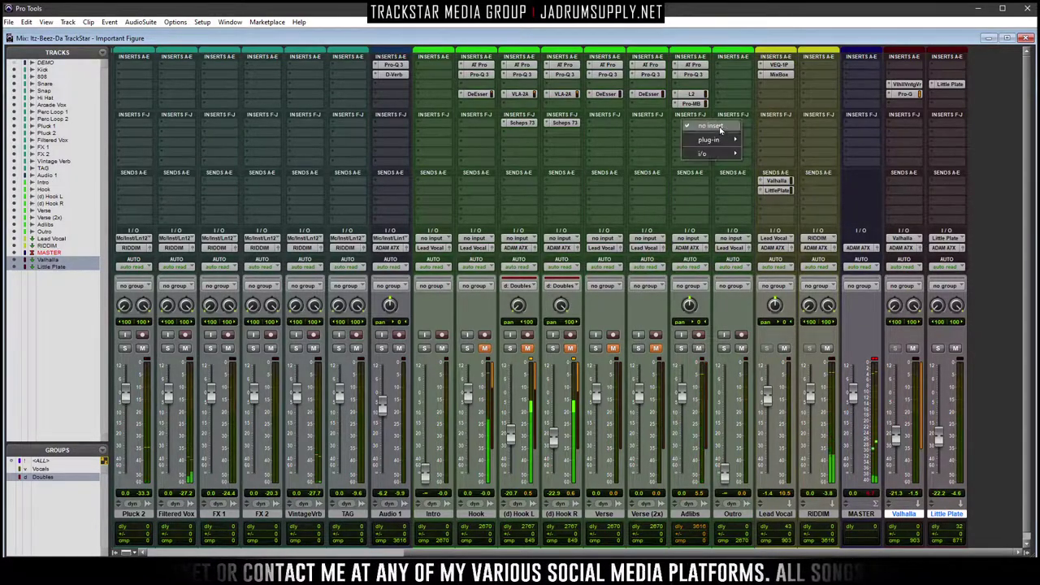
{"action": "mouse_move", "coordinate": [731, 144]}
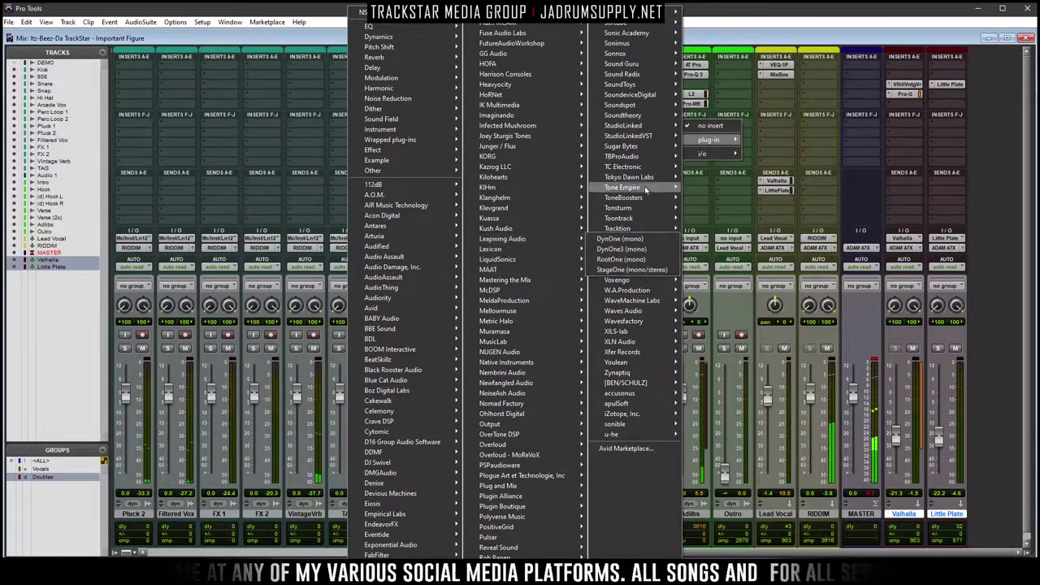
{"action": "mouse_move", "coordinate": [650, 84]}
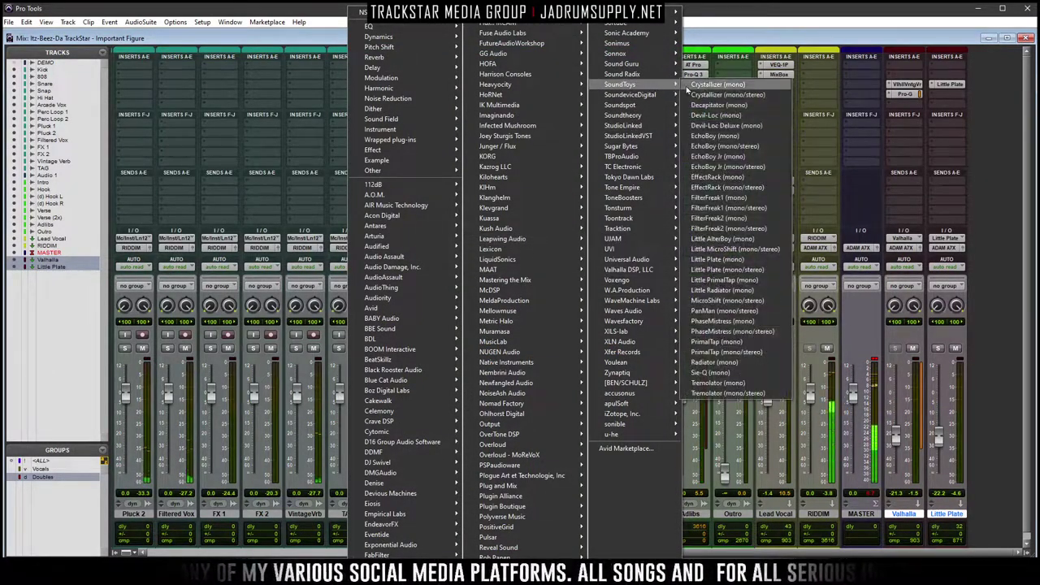
{"action": "left_click", "coordinate": [733, 126]}
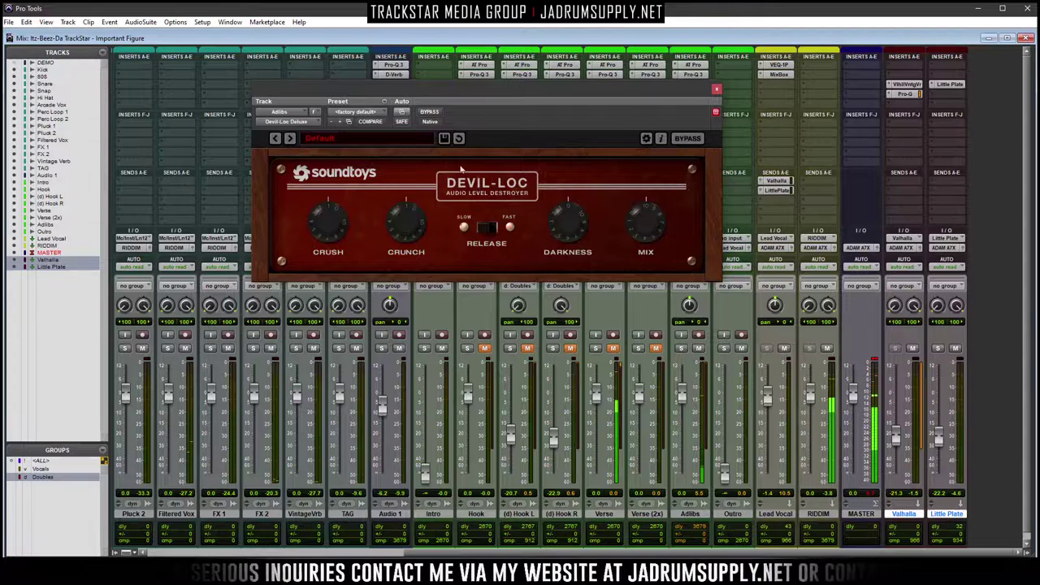
{"action": "left_click_drag", "start_coordinate": [536, 97], "coordinate": [504, 126]}
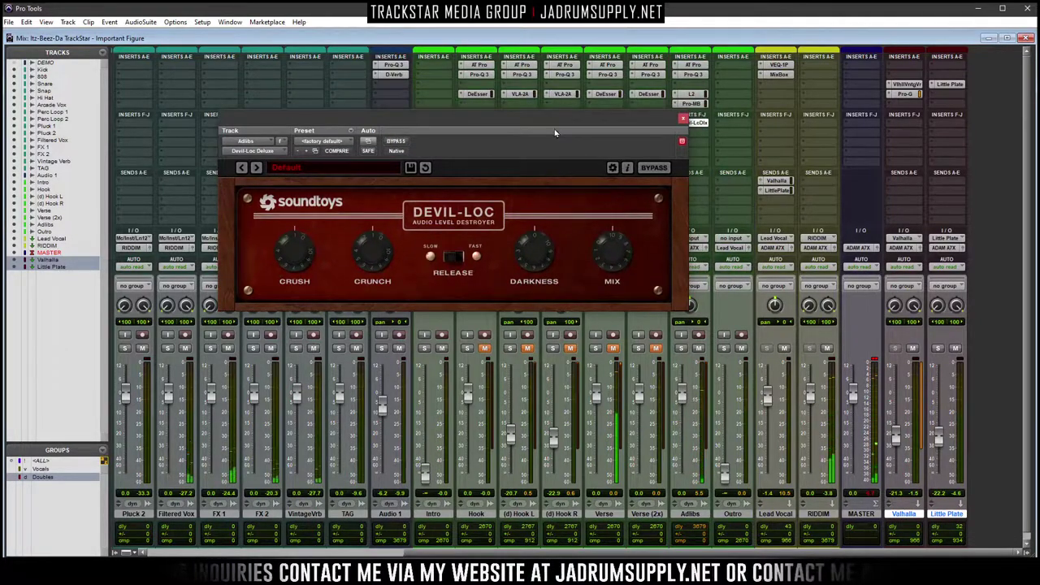
{"action": "left_click", "coordinate": [538, 234]}
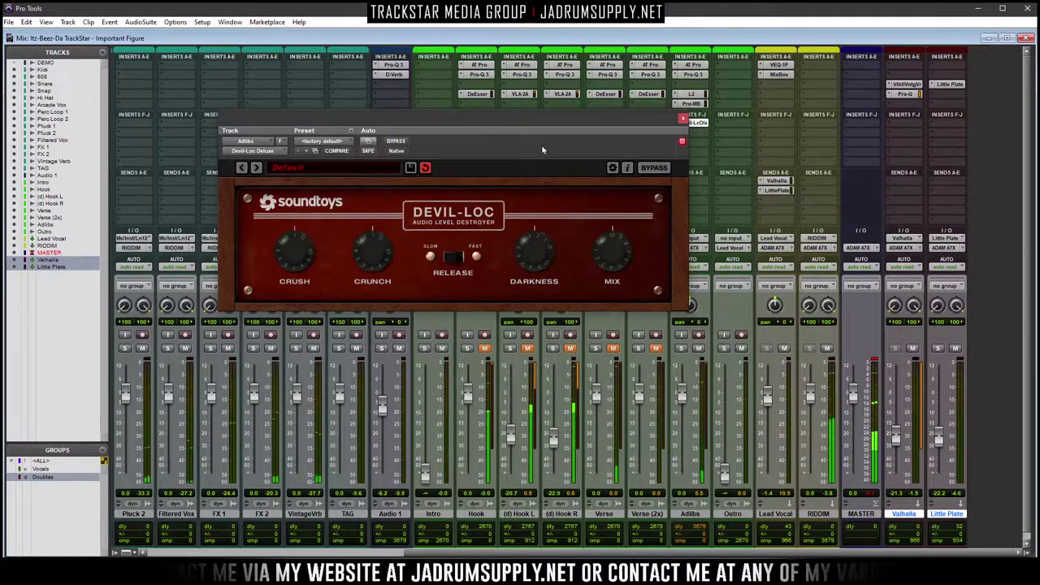
{"action": "left_click_drag", "start_coordinate": [540, 119], "coordinate": [608, 162]}
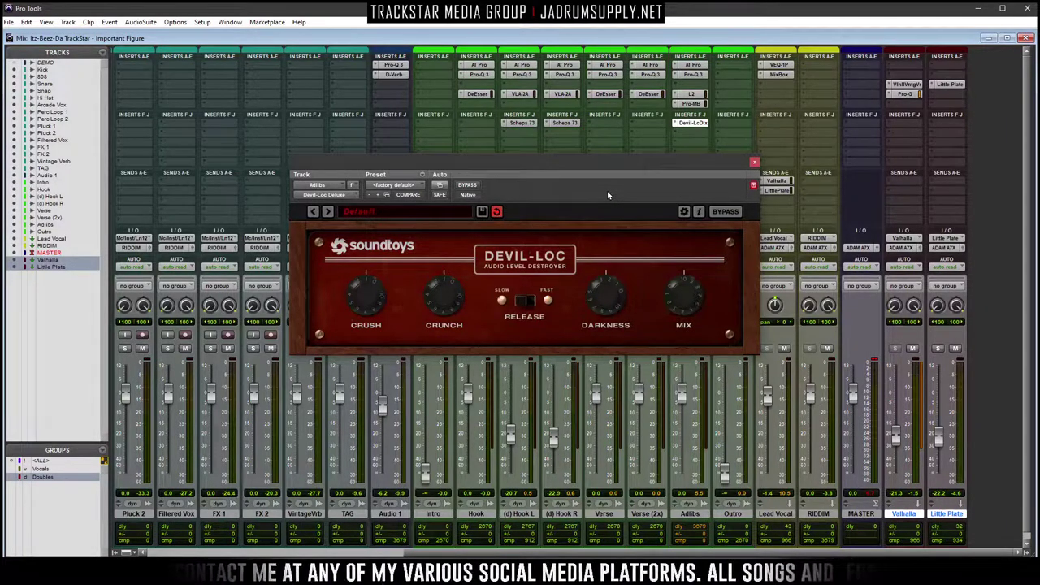
{"action": "left_click_drag", "start_coordinate": [641, 169], "coordinate": [506, 143]}
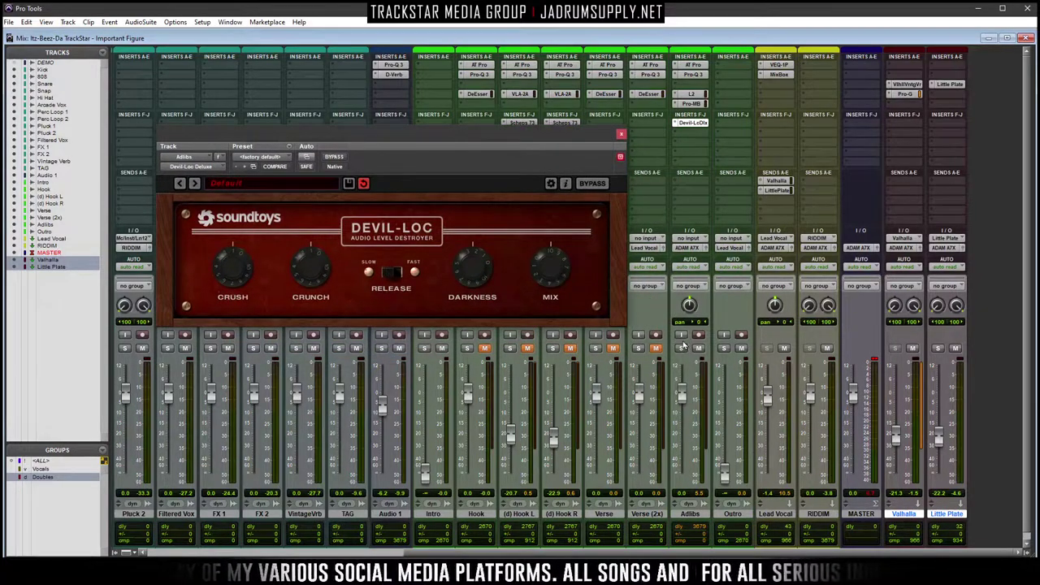
Adjust the Devil-Loc mix with Adlibs soloed, compare the effect bypassed and active in the full mix, and close the plug-in
{"action": "left_click", "coordinate": [681, 348]}
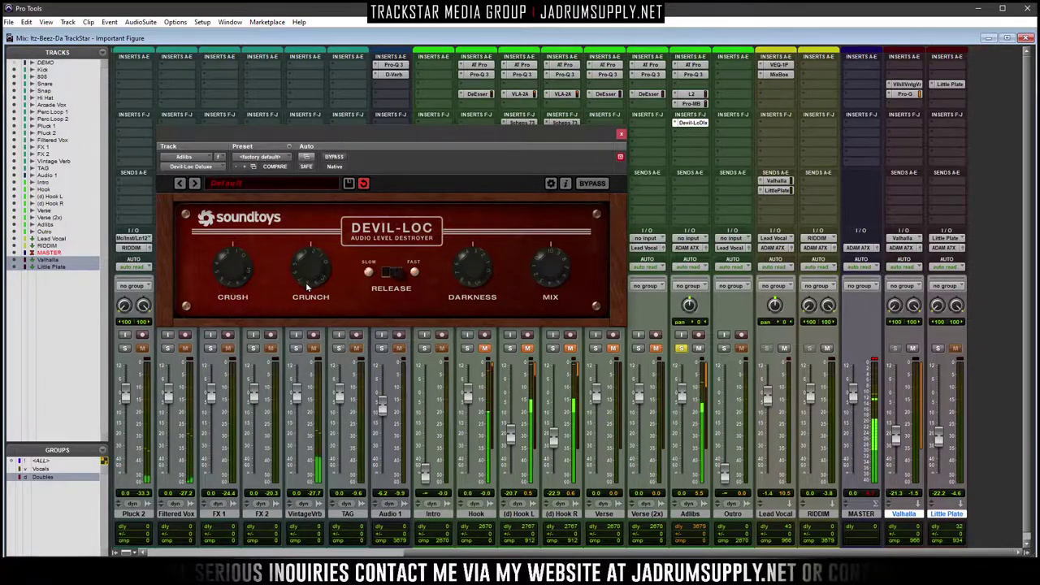
{"action": "left_click_drag", "start_coordinate": [556, 264], "coordinate": [558, 327]}
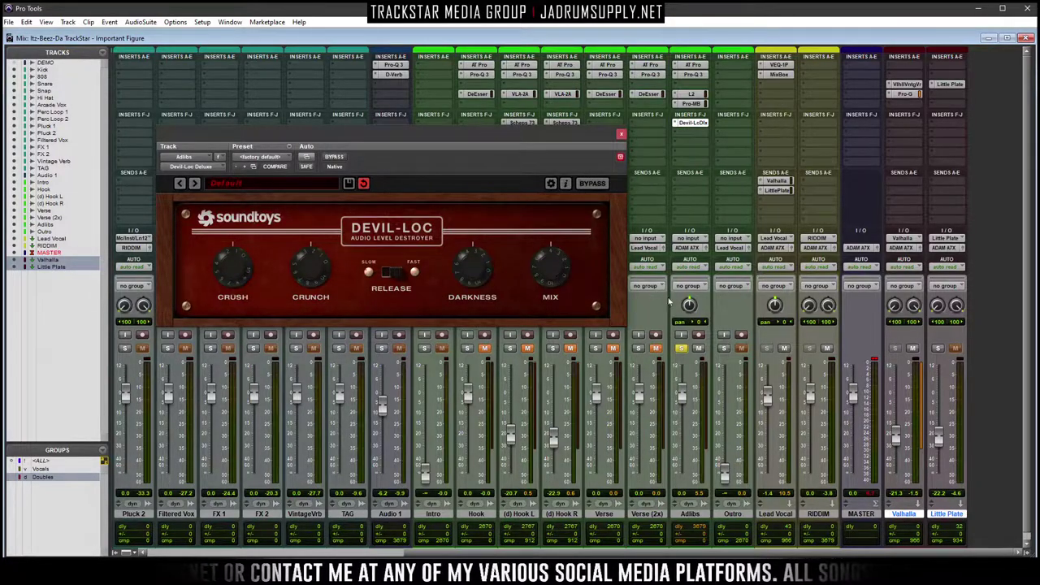
{"action": "left_click", "coordinate": [592, 184]}
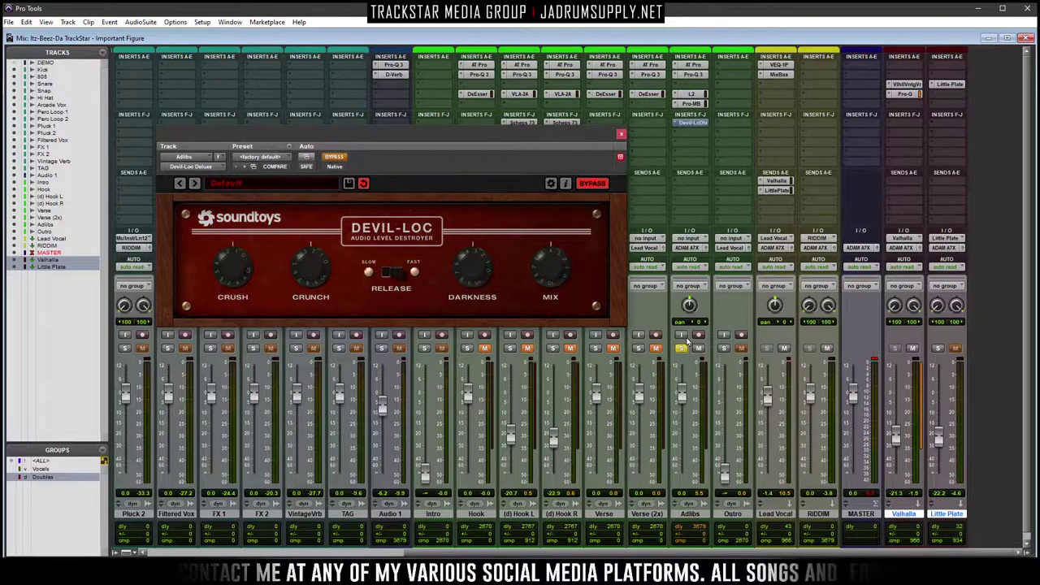
{"action": "left_click", "coordinate": [682, 348]}
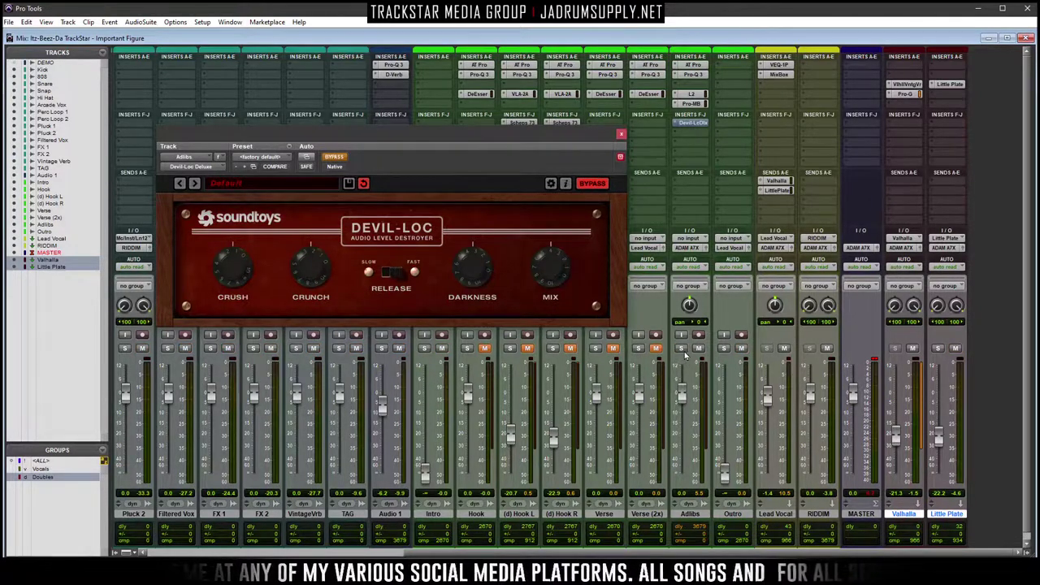
{"action": "left_click_drag", "start_coordinate": [587, 128], "coordinate": [558, 133]}
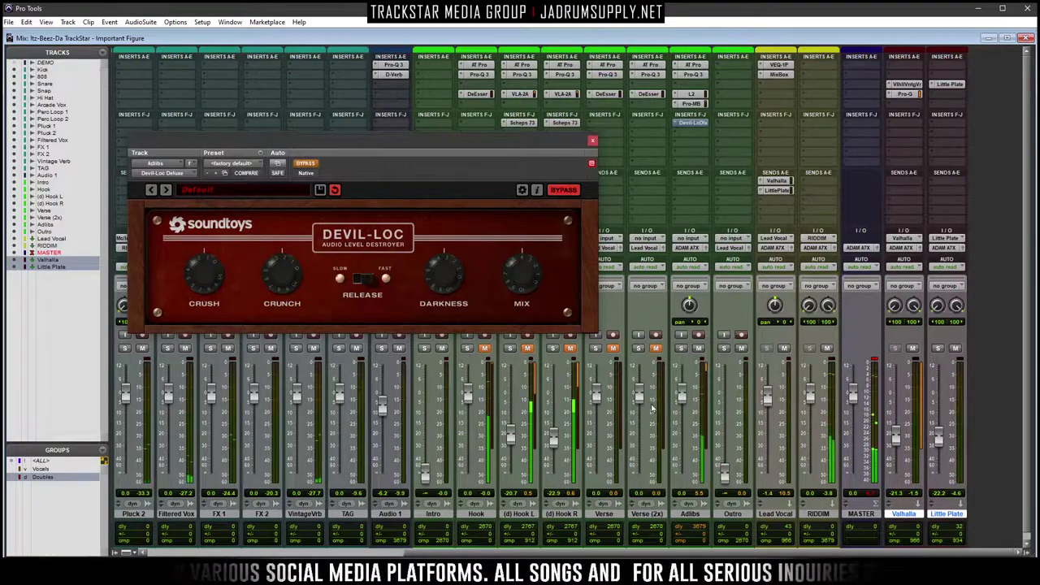
{"action": "left_click", "coordinate": [563, 191]}
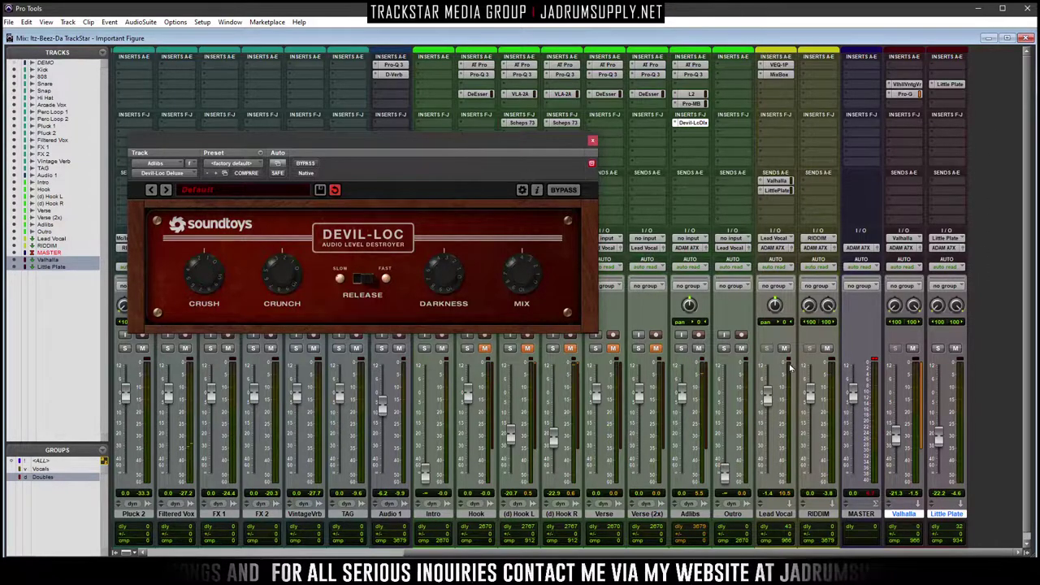
{"action": "left_click", "coordinate": [591, 142]}
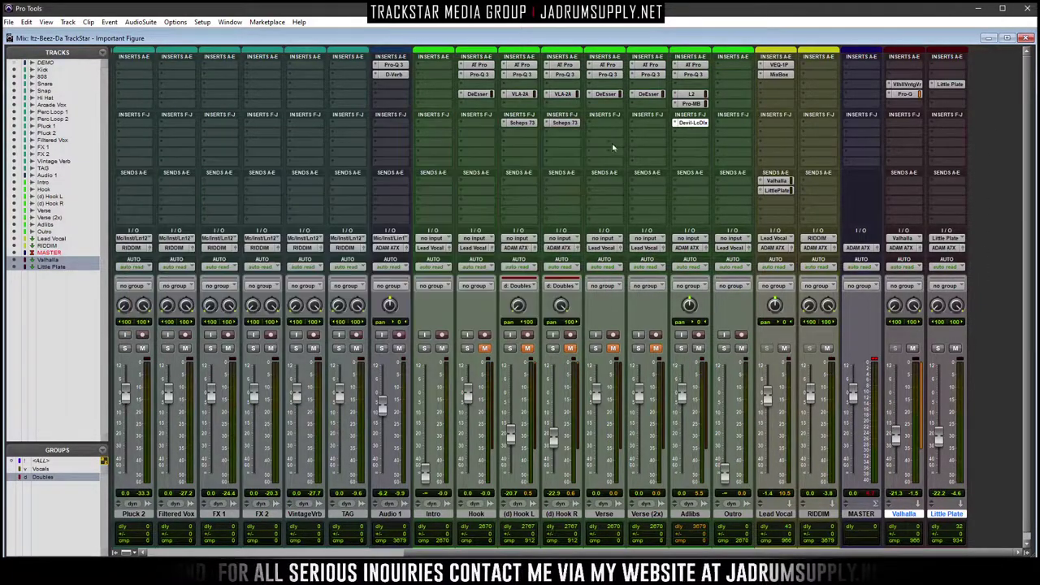
Create a send from Adlibs to a new stereo aux track named PanMan and set the send level to 0.0 dB
{"action": "left_click", "coordinate": [685, 183]}
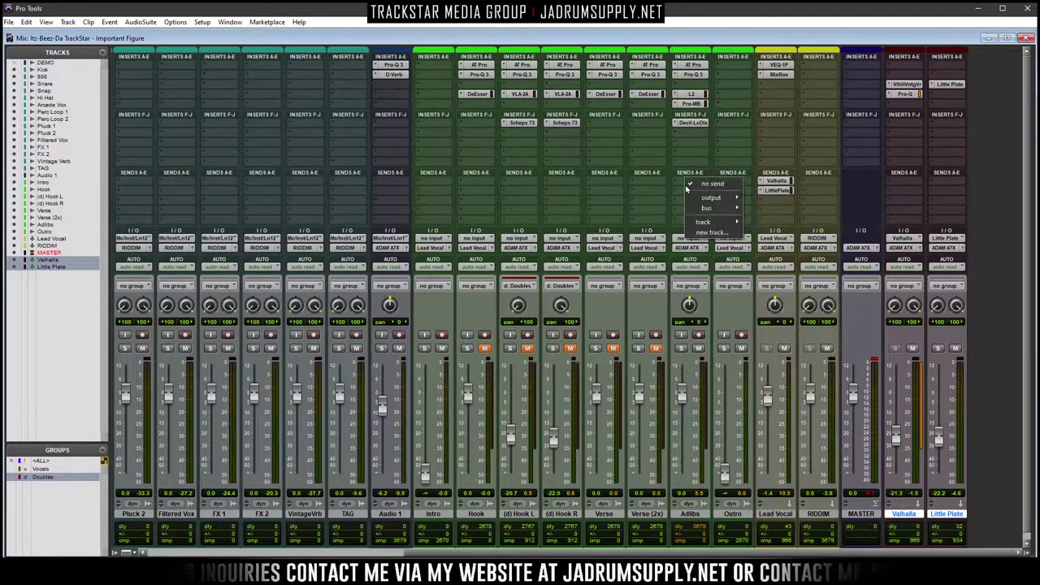
{"action": "left_click", "coordinate": [728, 233]}
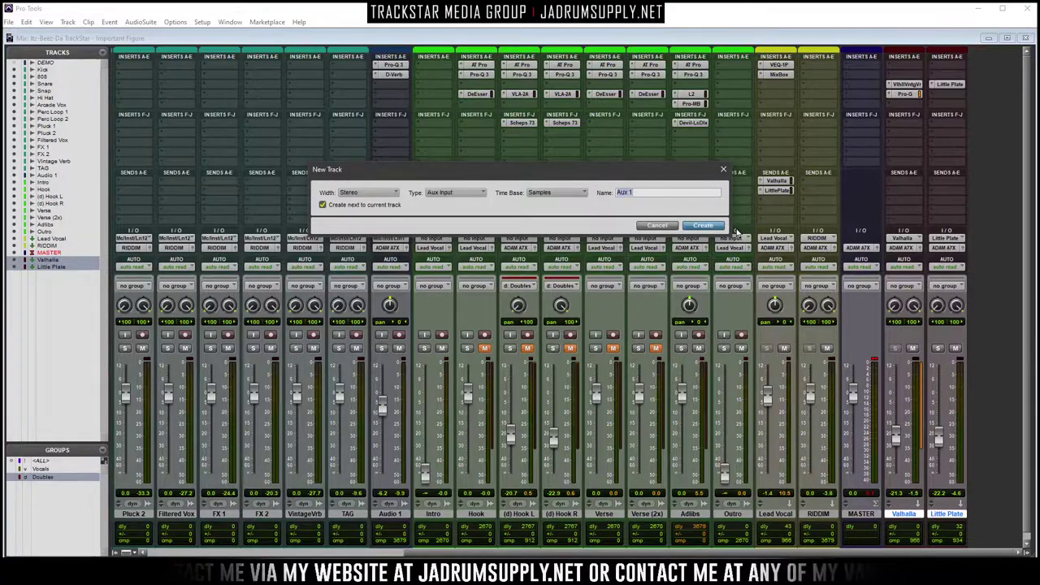
{"action": "type", "text": "Pan M"}
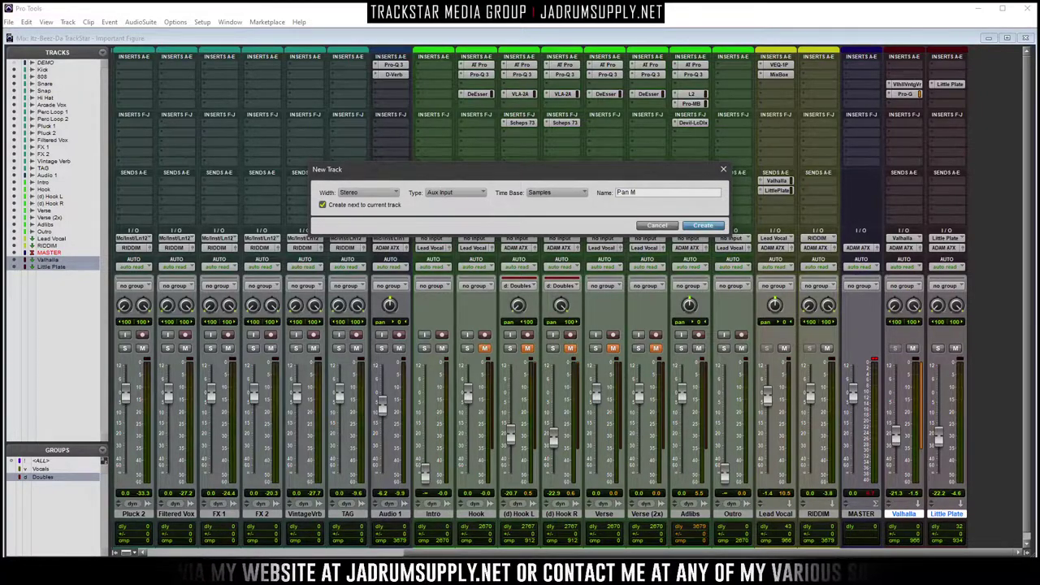
{"action": "type", "text": "an"}
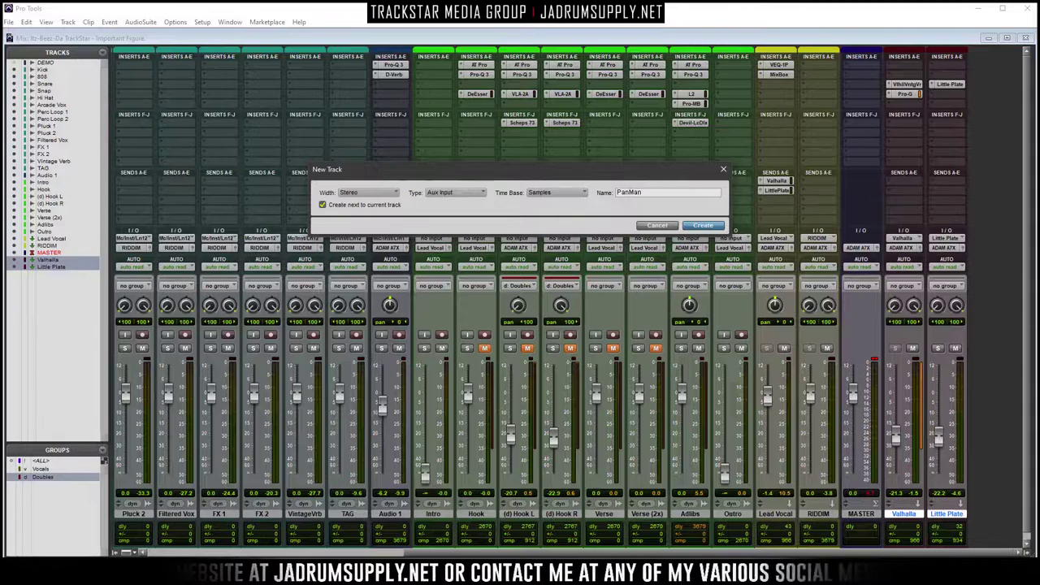
{"action": "key", "text": "Return"}
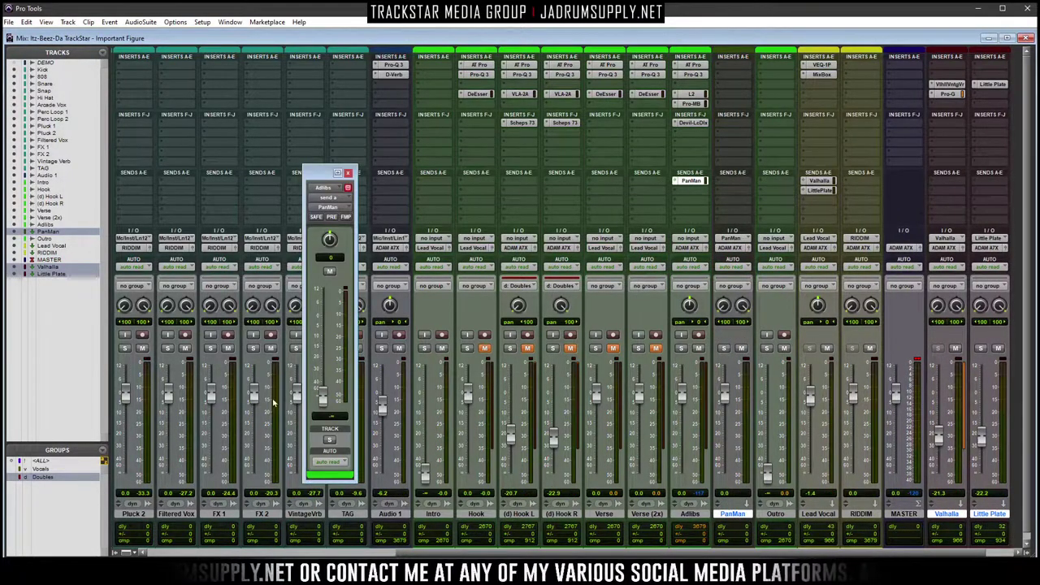
{"action": "left_click", "coordinate": [323, 398], "text": "alt"}
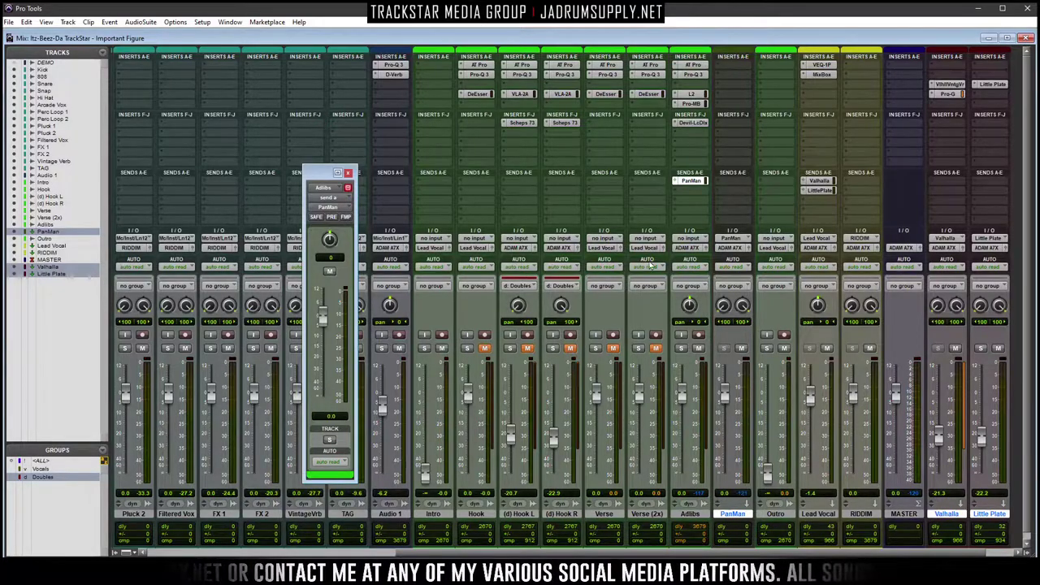
Insert the stereo SoundToys PanMan plug-in in the fourth insert slot of the PanMan track
{"action": "left_click", "coordinate": [733, 91]}
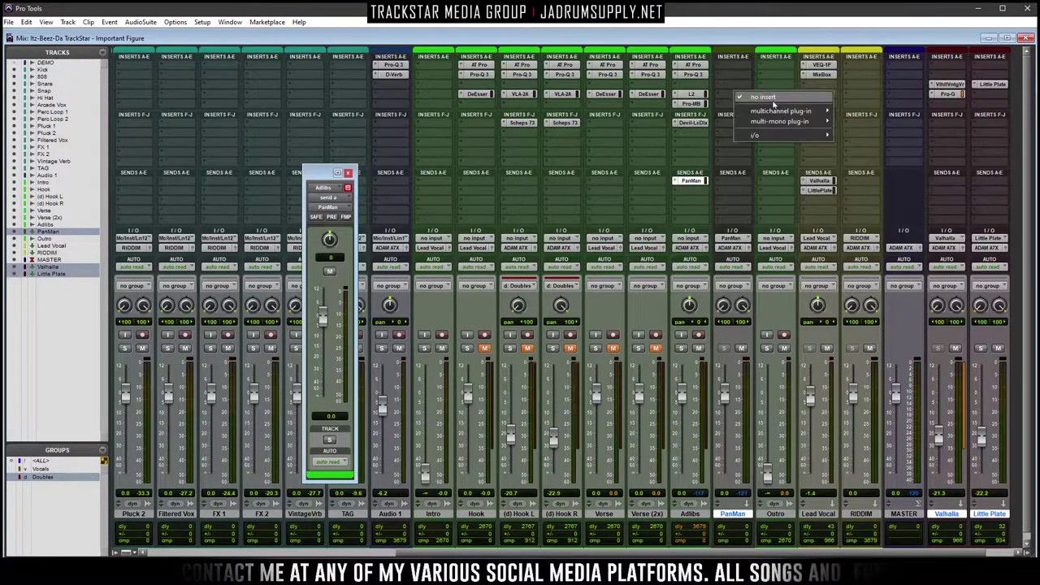
{"action": "mouse_move", "coordinate": [798, 111]}
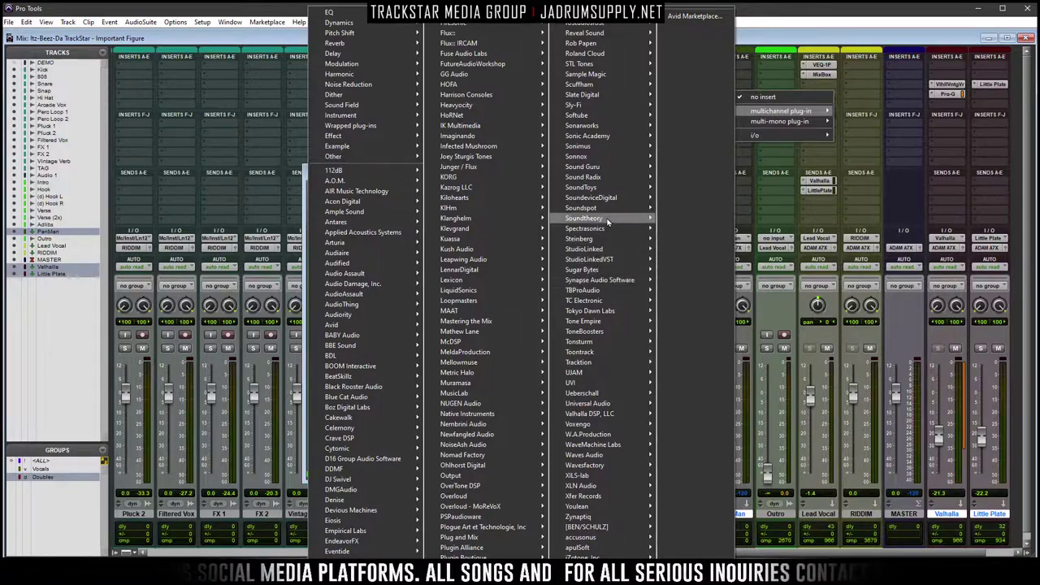
{"action": "mouse_move", "coordinate": [624, 189]}
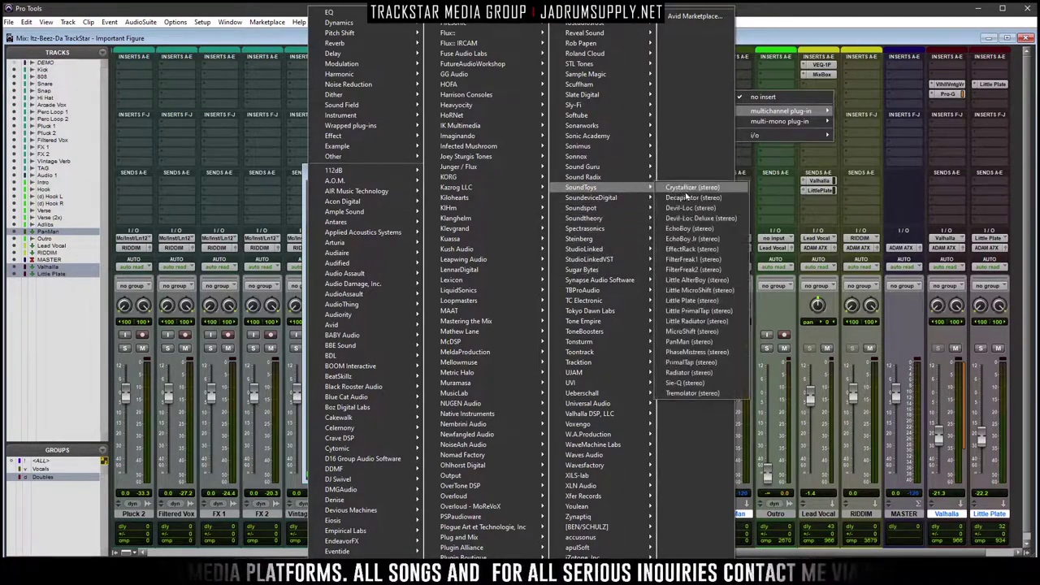
{"action": "left_click", "coordinate": [679, 341]}
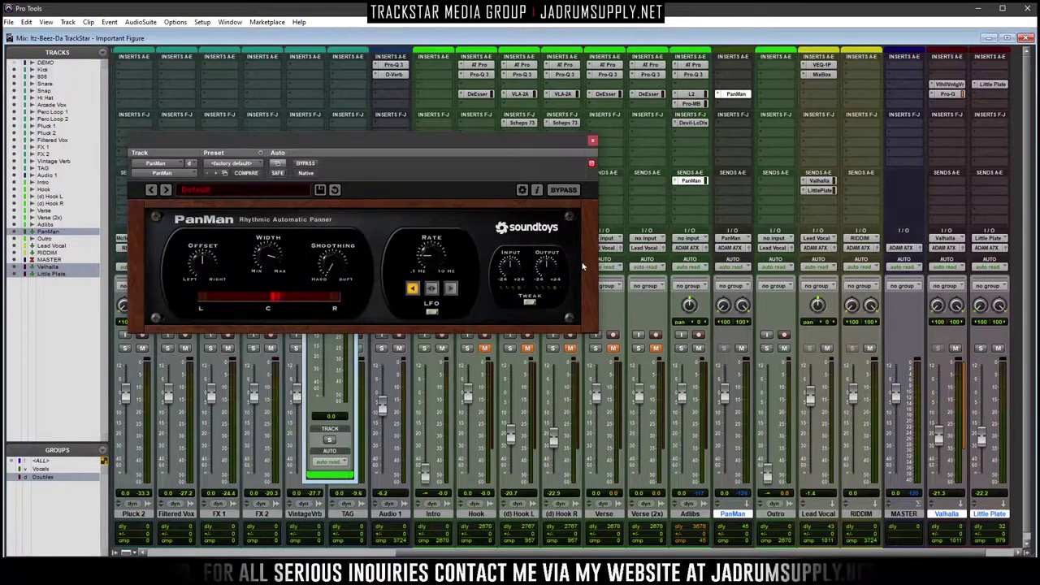
{"action": "left_click_drag", "start_coordinate": [512, 143], "coordinate": [673, 190]}
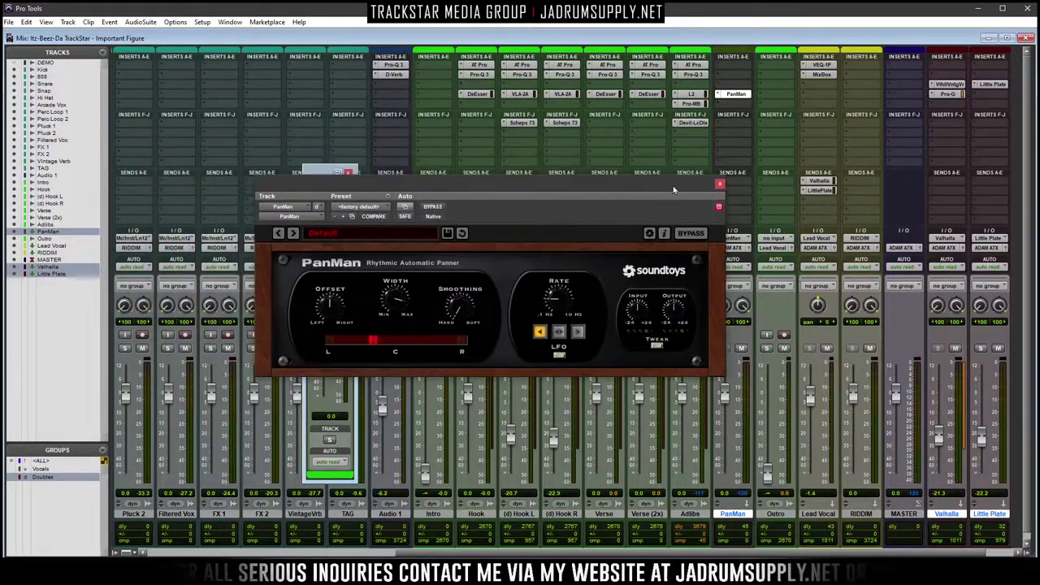
Insert a multichannel Avid D-Verb on the PanMan track and move it to the fifth slot, directly below the PanMan plug-in
{"action": "left_click", "coordinate": [722, 92]}
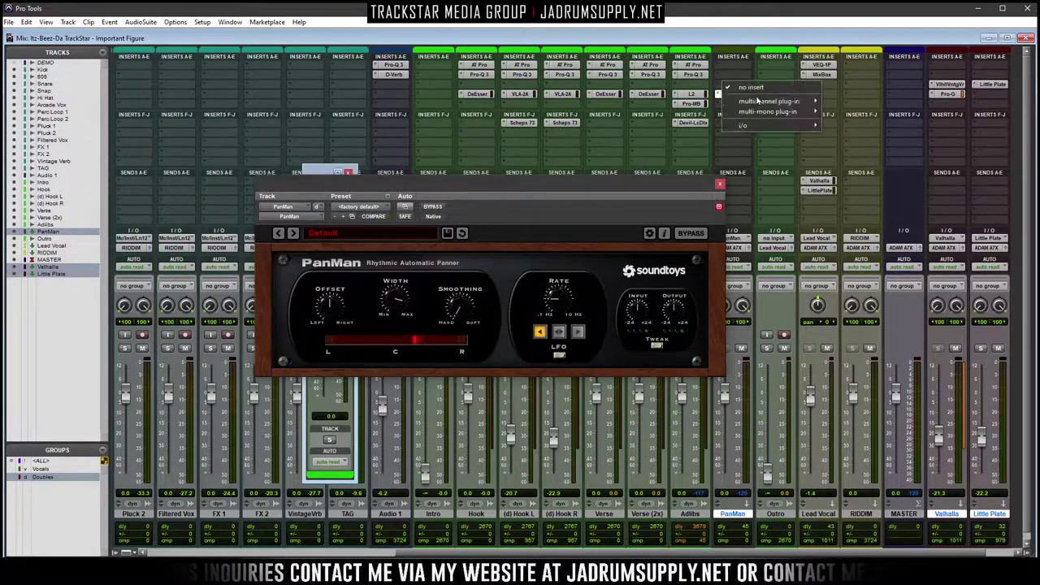
{"action": "mouse_move", "coordinate": [768, 101]}
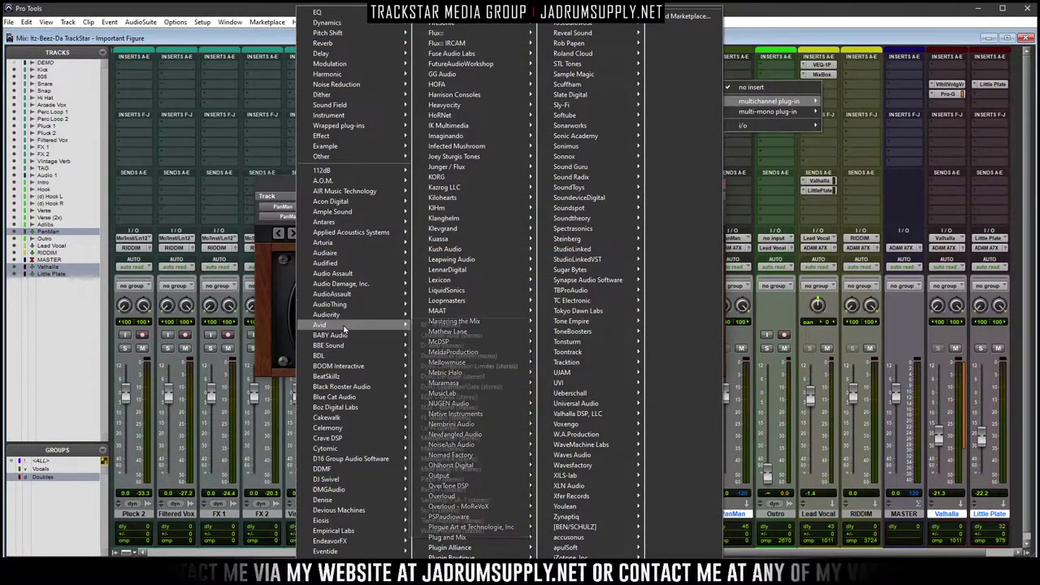
{"action": "mouse_move", "coordinate": [341, 325]}
{"action": "left_click", "coordinate": [455, 344]}
{"action": "left_click_drag", "start_coordinate": [446, 183], "coordinate": [903, 182]}
{"action": "left_click_drag", "start_coordinate": [739, 96], "coordinate": [737, 104]}
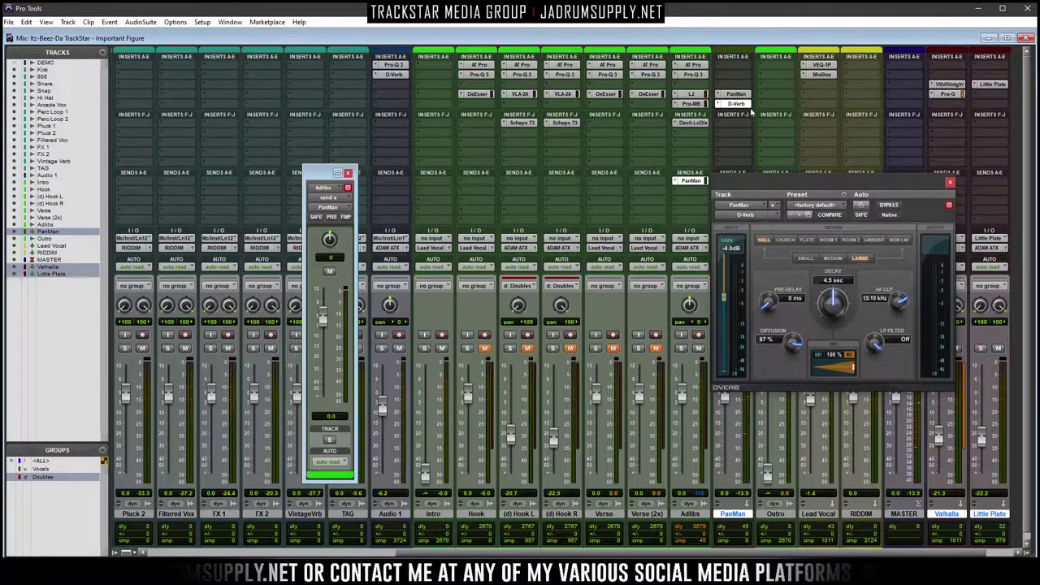
Open the PanMan plug-in on the PanMan track and load the Pendulum Pan preset from the Basic Panning category
{"action": "left_click", "coordinate": [737, 95]}
{"action": "left_click_drag", "start_coordinate": [235, 23], "coordinate": [435, 204]}
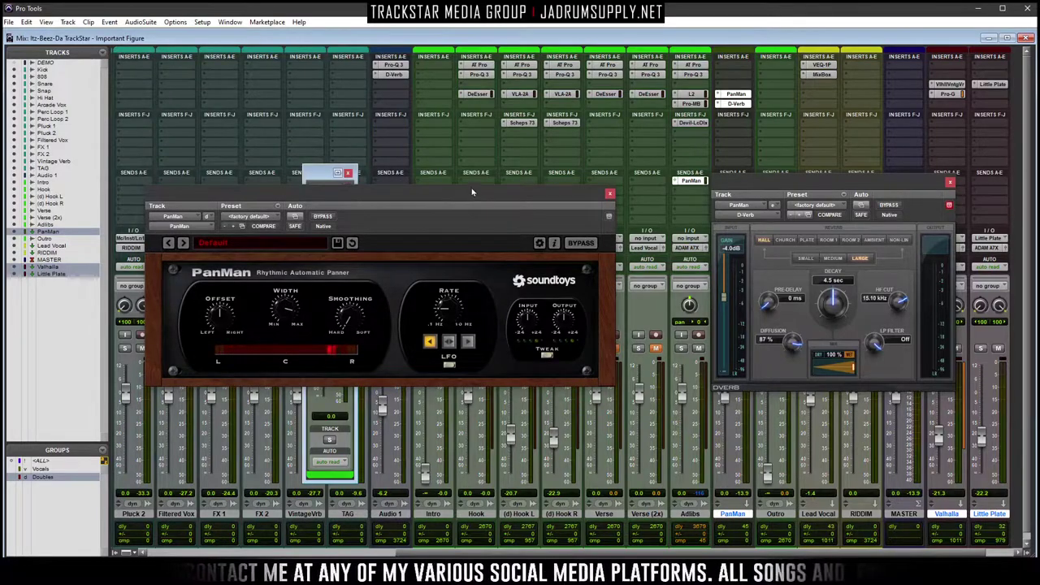
{"action": "left_click", "coordinate": [260, 243]}
{"action": "mouse_move", "coordinate": [262, 245]}
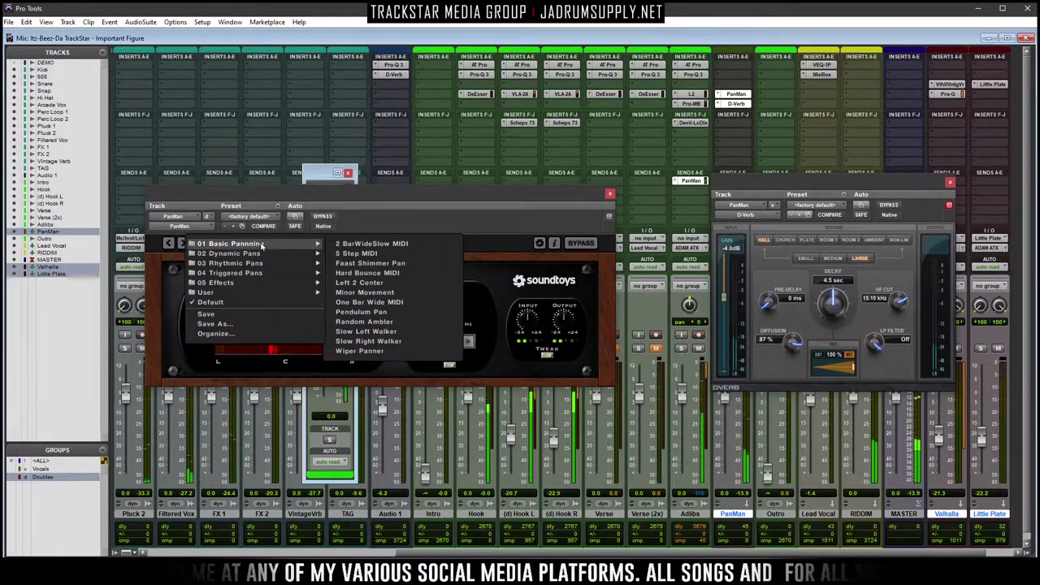
{"action": "left_click", "coordinate": [375, 312]}
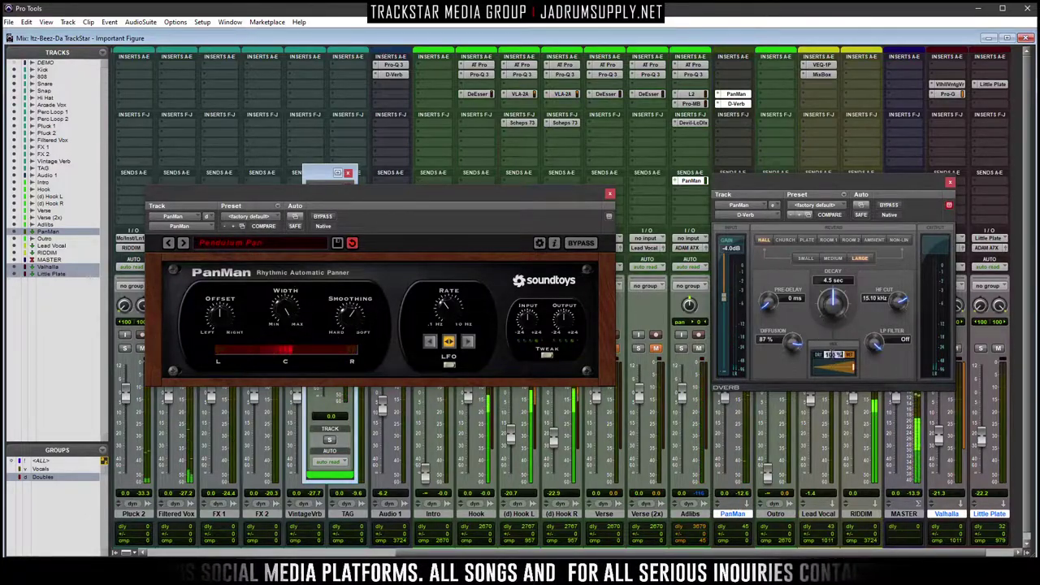
Set the D-Verb mix to 50 % and its decay to 6.0 sec
{"action": "left_click_drag", "start_coordinate": [833, 355], "coordinate": [805, 355]}
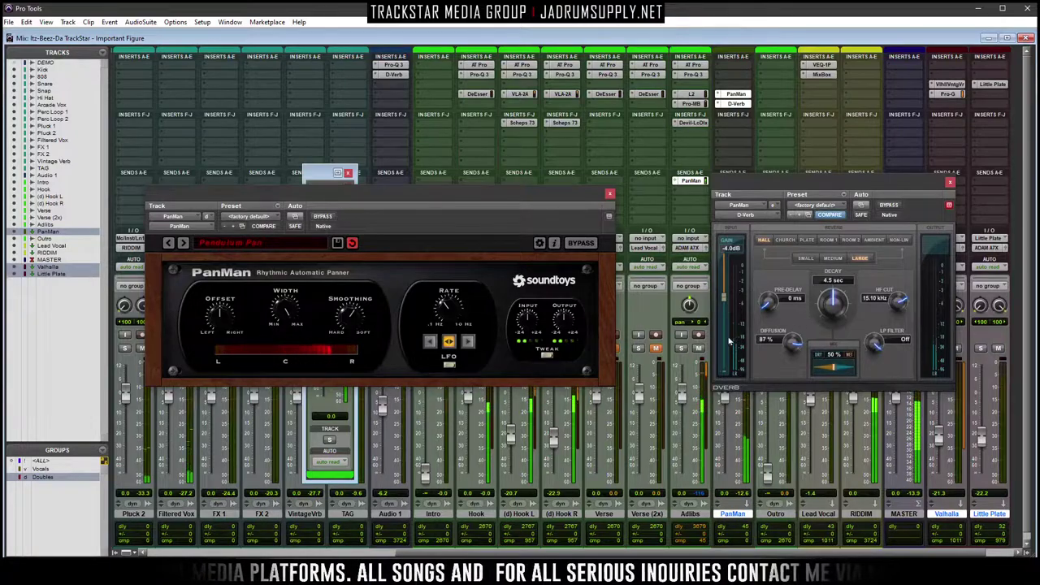
{"action": "left_click", "coordinate": [847, 283]}
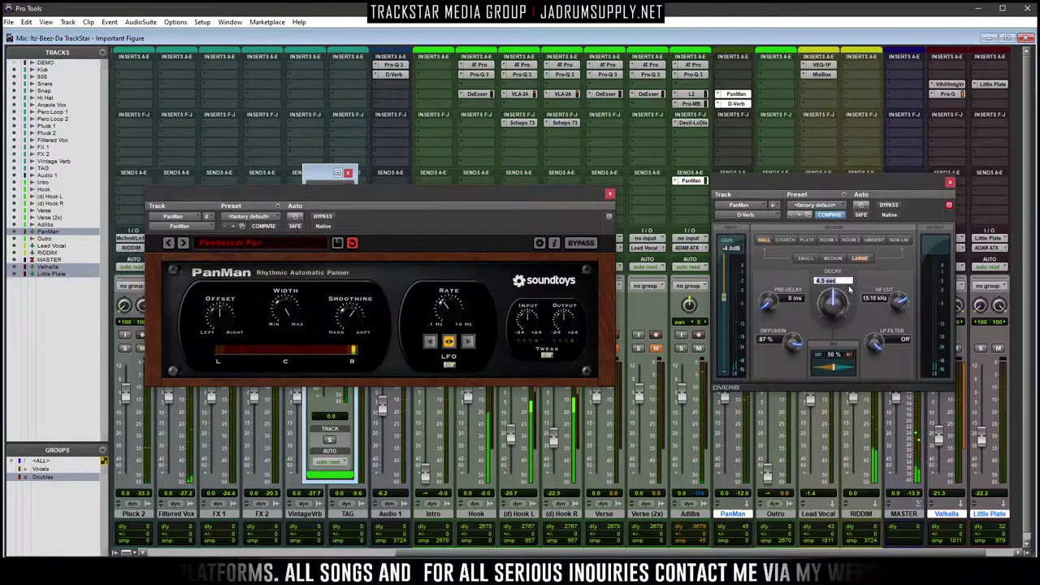
{"action": "type", "text": "6"}
{"action": "key", "text": "Return"}
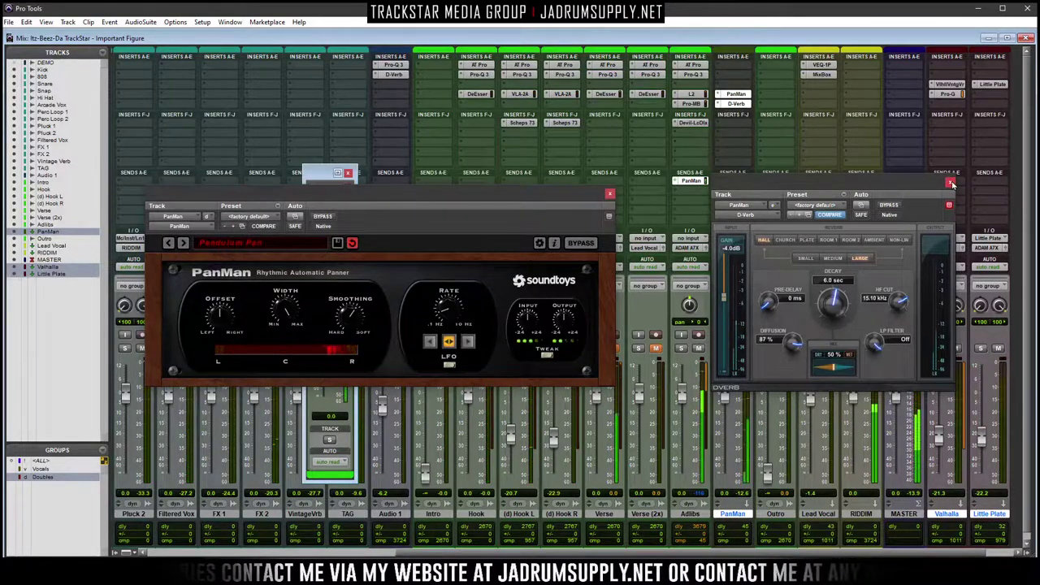
Insert a mono SoundToys Little Plate in Adlibs' ninth insert slot and set decay to 2.18 seconds, mix to 29.5 %, and adjust its low cut
{"action": "left_click", "coordinate": [682, 151]}
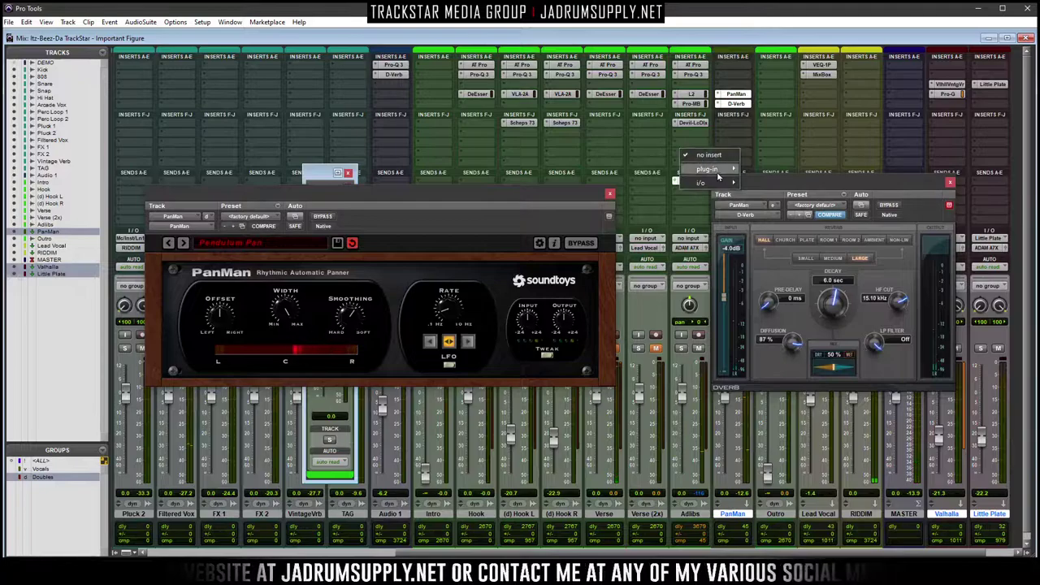
{"action": "mouse_move", "coordinate": [728, 173]}
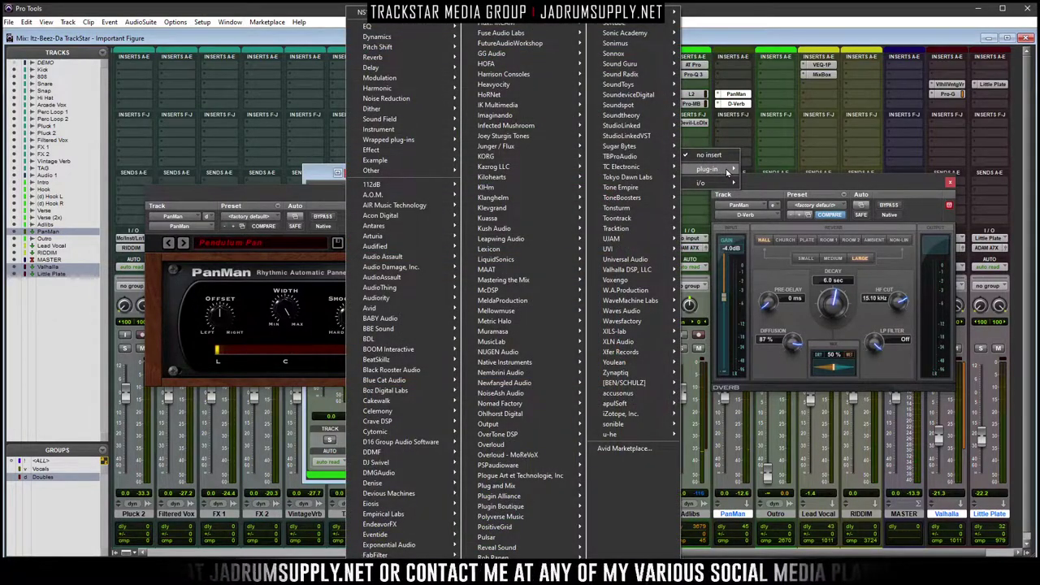
{"action": "mouse_move", "coordinate": [528, 175]}
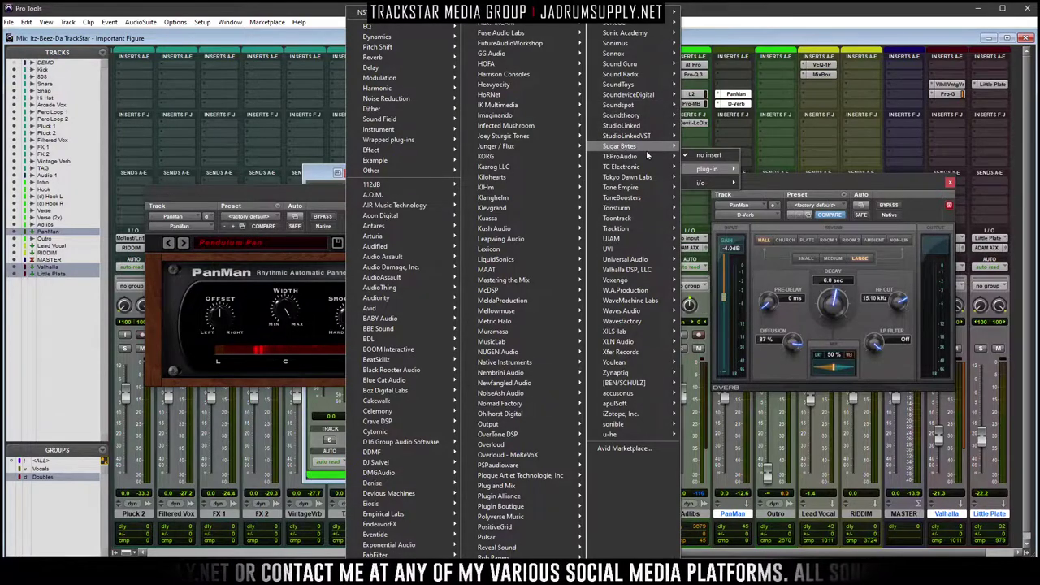
{"action": "mouse_move", "coordinate": [647, 87]}
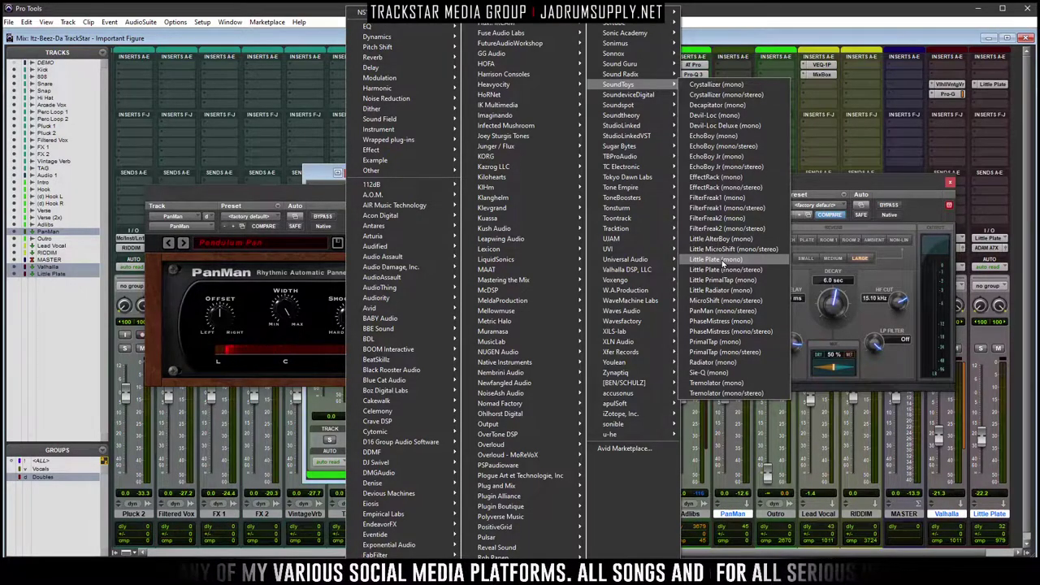
{"action": "left_click", "coordinate": [722, 260]}
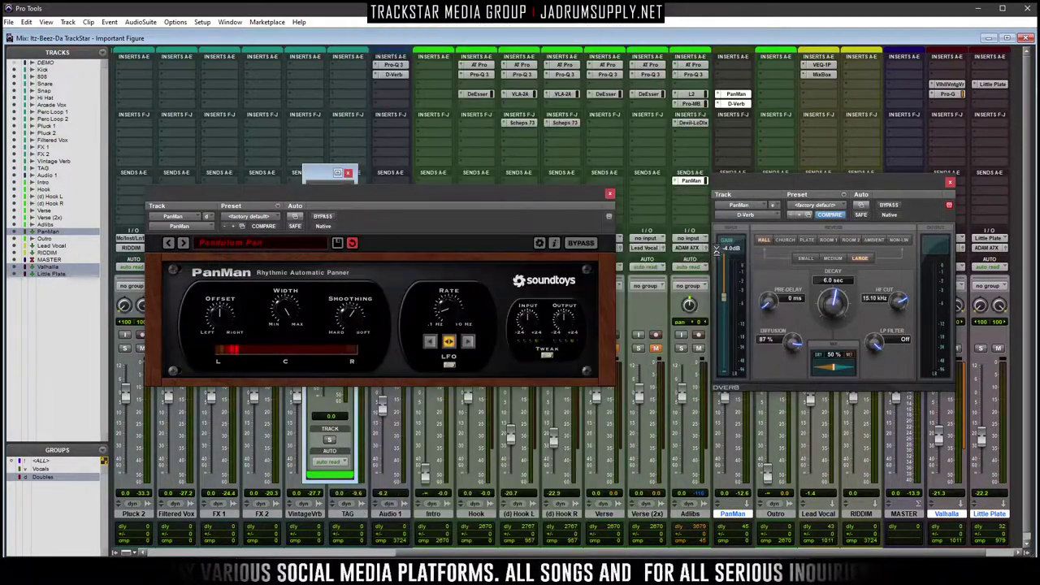
{"action": "left_click_drag", "start_coordinate": [885, 181], "coordinate": [670, 238]}
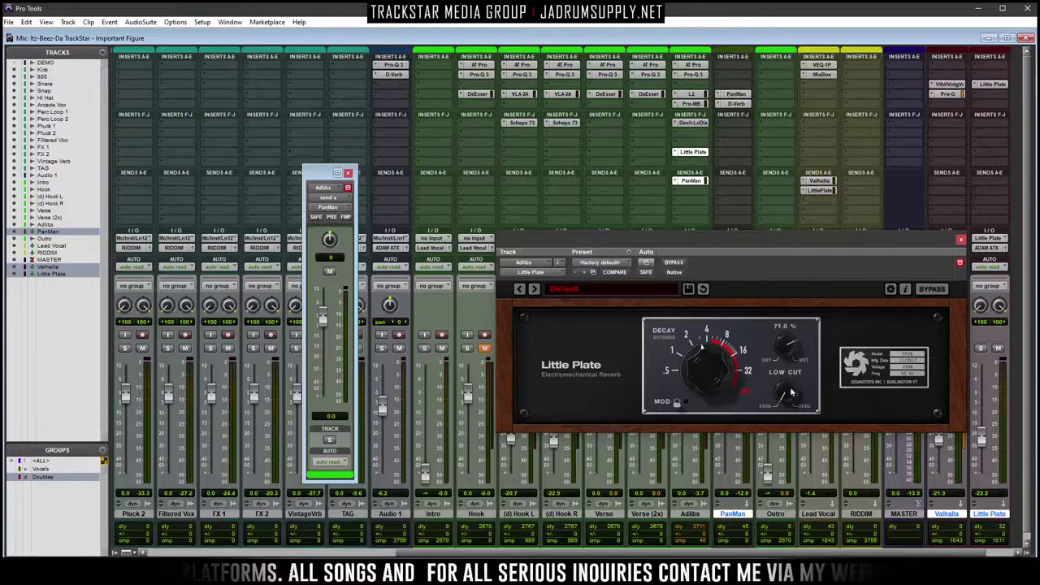
{"action": "left_click_drag", "start_coordinate": [803, 454], "coordinate": [803, 449]}
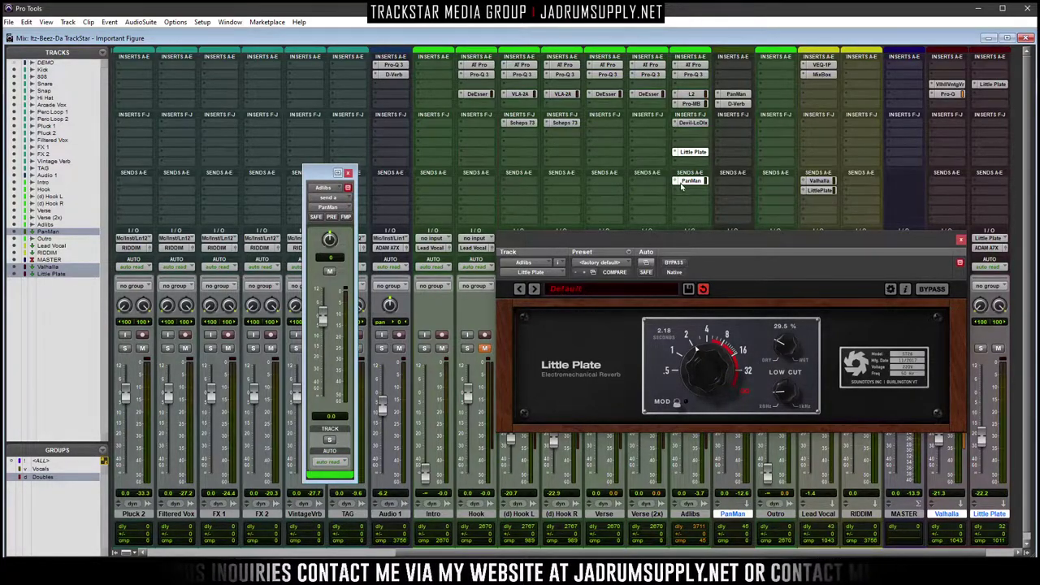
Move Little Plate down to Adlibs' last insert slot and insert a mono FabFilter Pro-Q 3 directly above it
{"action": "left_click_drag", "start_coordinate": [698, 165], "coordinate": [697, 163]}
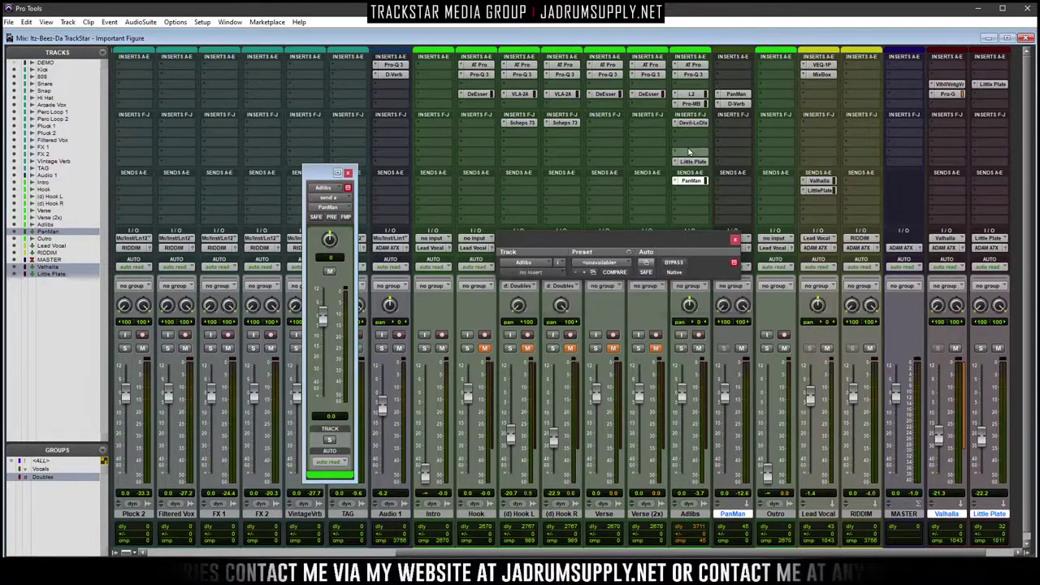
{"action": "left_click", "coordinate": [683, 154]}
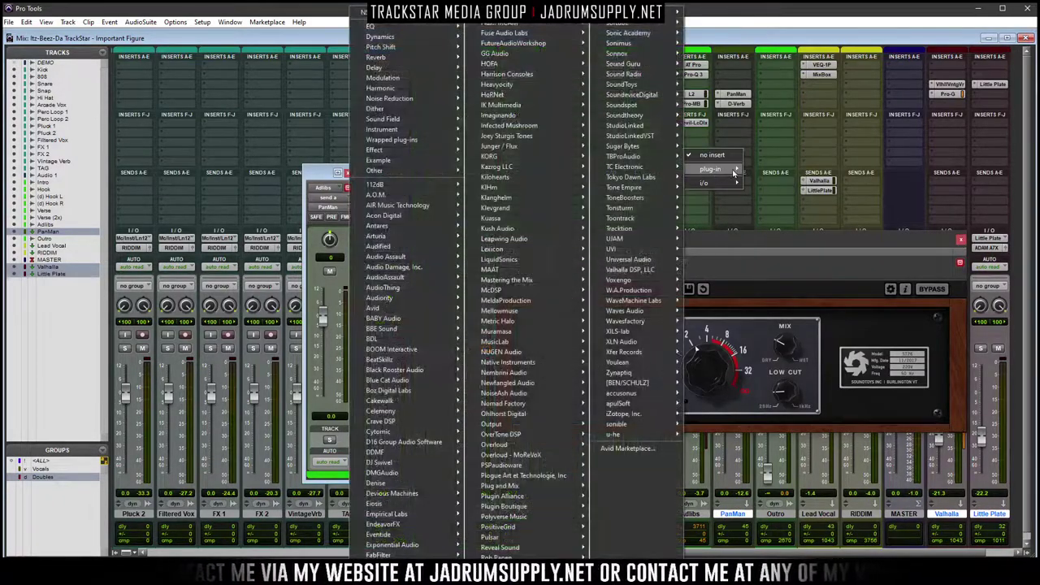
{"action": "mouse_move", "coordinate": [382, 555]}
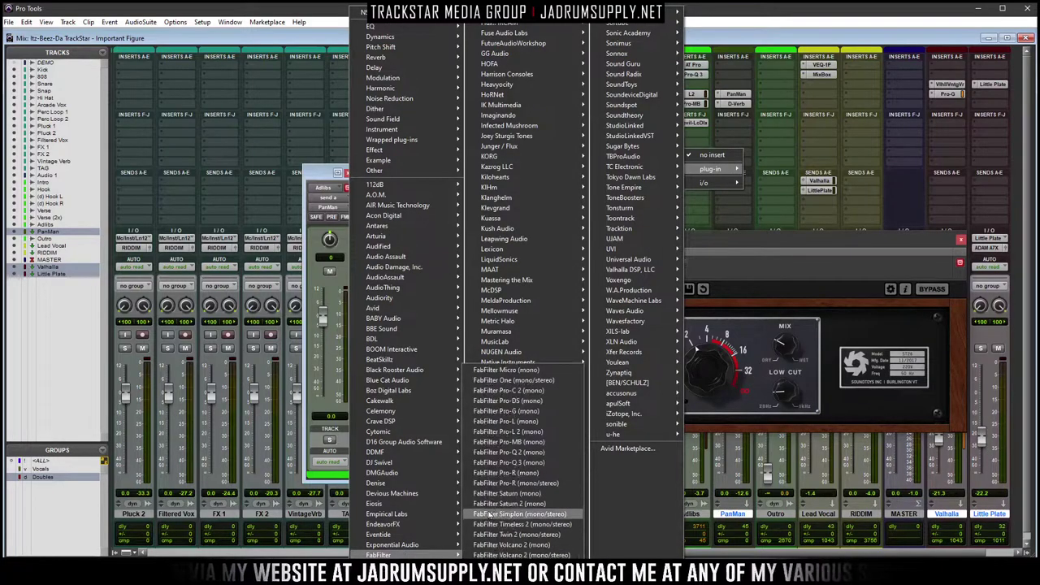
{"action": "left_click", "coordinate": [512, 463]}
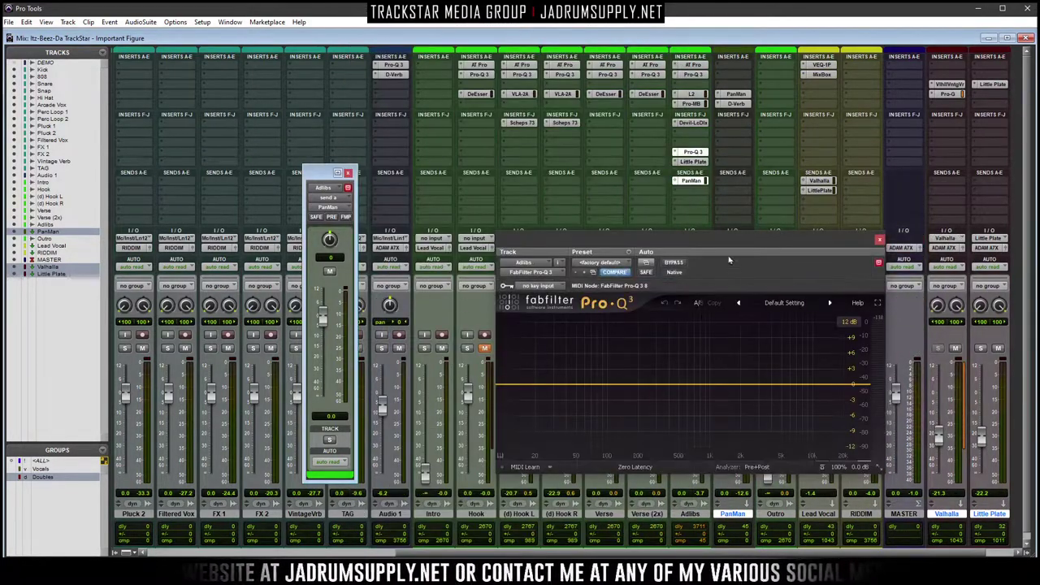
{"action": "left_click_drag", "start_coordinate": [712, 241], "coordinate": [467, 166]}
Shape the reverb-feeding Pro-Q 3 with a 12 dB/oct high cut near 20 kHz and a 24 dB/oct low cut near 51 Hz
{"action": "left_click", "coordinate": [604, 308]}
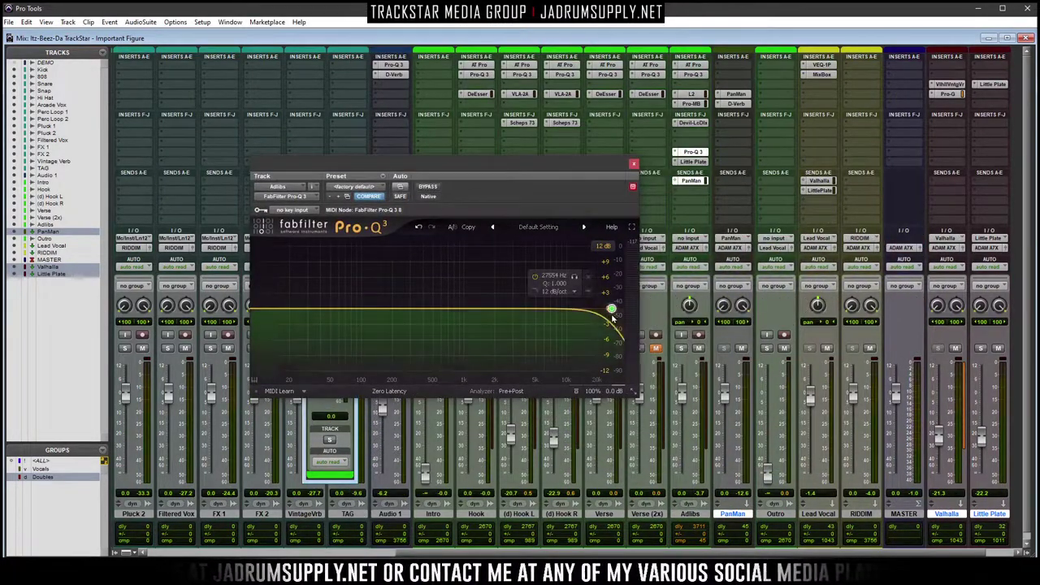
{"action": "left_click_drag", "start_coordinate": [603, 312], "coordinate": [598, 312]}
{"action": "scroll", "coordinate": [598, 312], "scroll_direction": "down", "scroll_amount": 4}
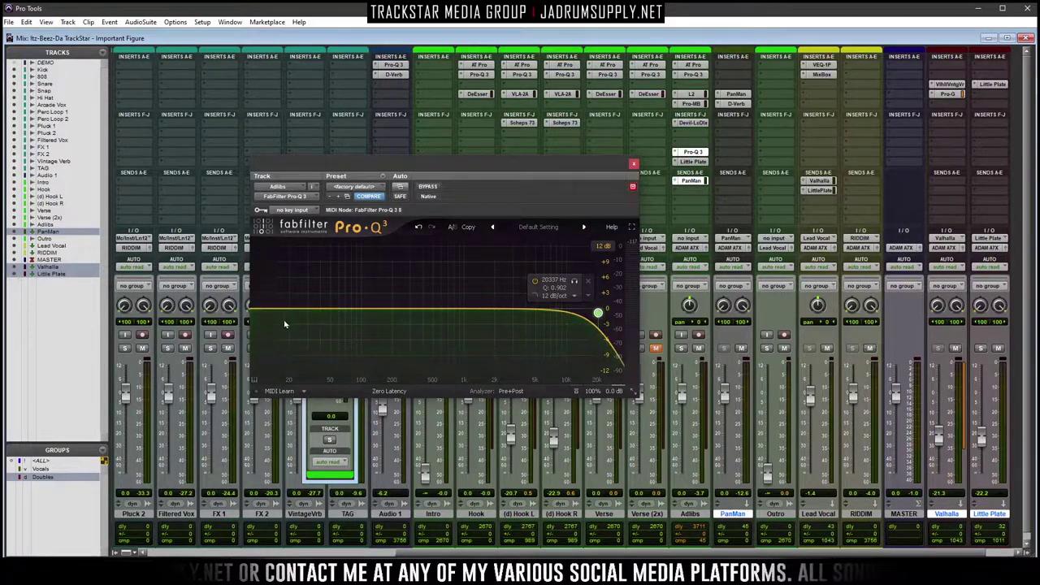
{"action": "left_click", "coordinate": [255, 306]}
{"action": "left_click_drag", "start_coordinate": [256, 306], "coordinate": [331, 342]}
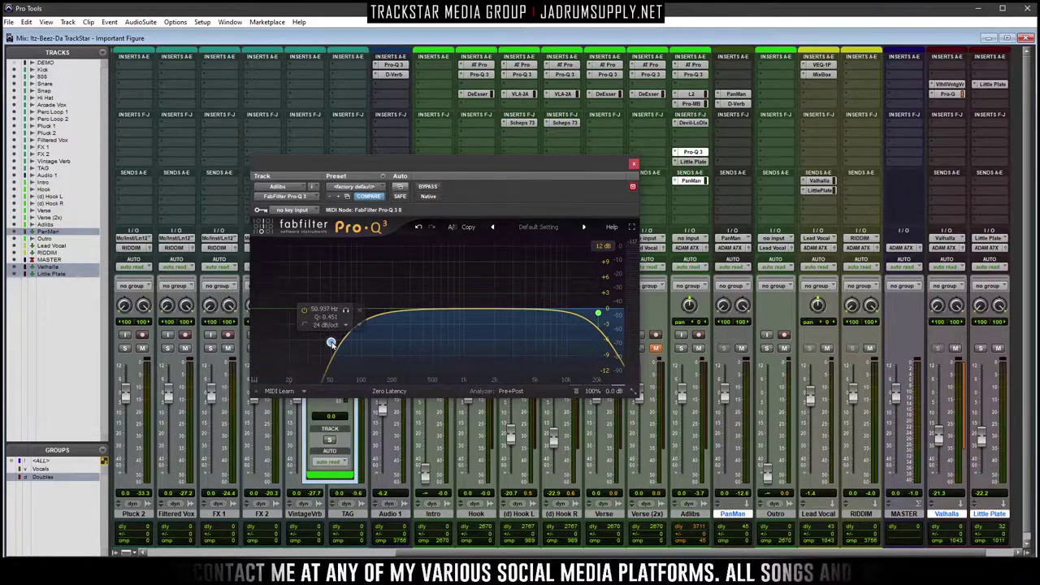
{"action": "key", "text": "space"}
{"action": "left_click_drag", "start_coordinate": [577, 163], "coordinate": [454, 111]}
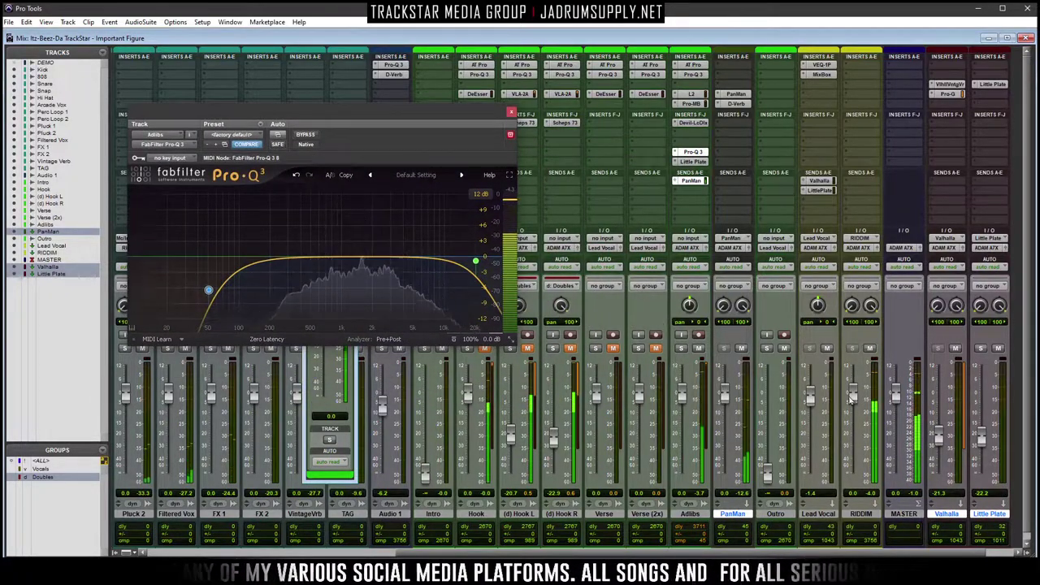
Insert a multichannel stereo H-Delay in the first insert slot of the PanMan track
{"action": "left_click", "coordinate": [729, 66]}
{"action": "mouse_move", "coordinate": [771, 82]}
{"action": "mouse_move", "coordinate": [357, 54]}
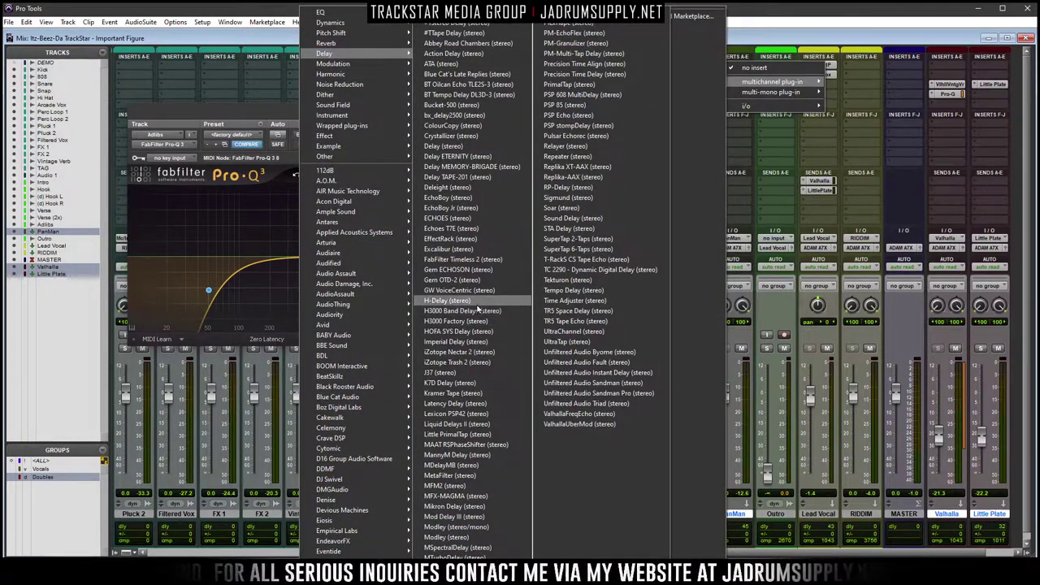
{"action": "left_click", "coordinate": [597, 329]}
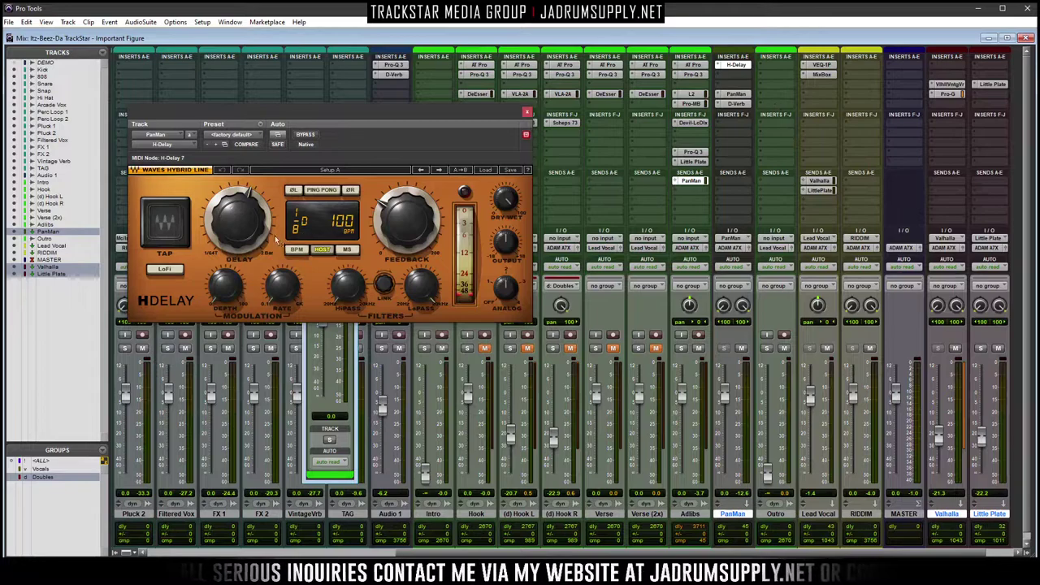
Set the H-Delay to a 1/4 note with dry/wet at about 29, and adjust its feedback, high-pass filter and analog controls
{"action": "left_click_drag", "start_coordinate": [234, 222], "coordinate": [234, 210]}
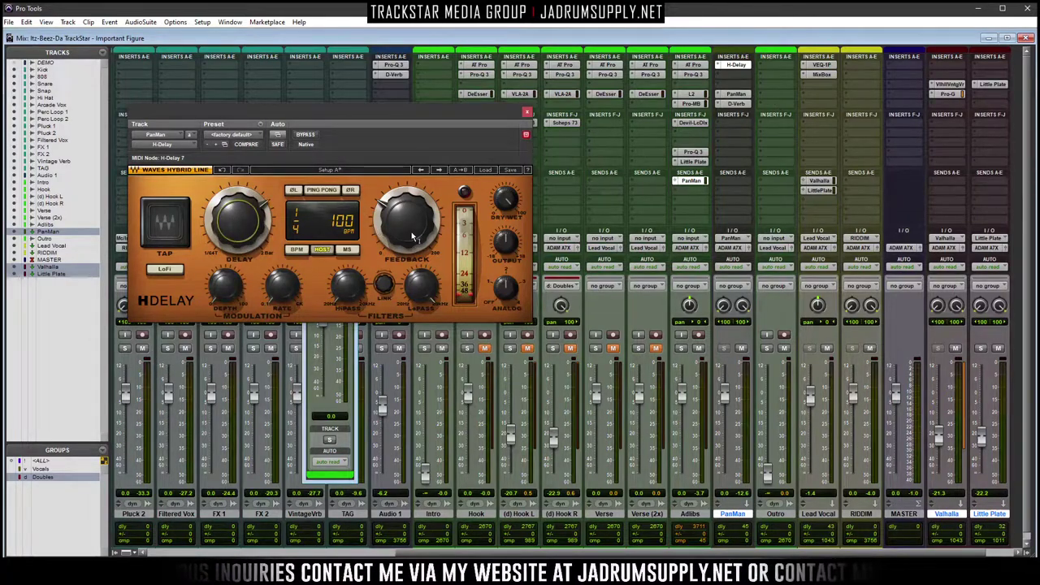
{"action": "left_click_drag", "start_coordinate": [507, 209], "coordinate": [504, 200]}
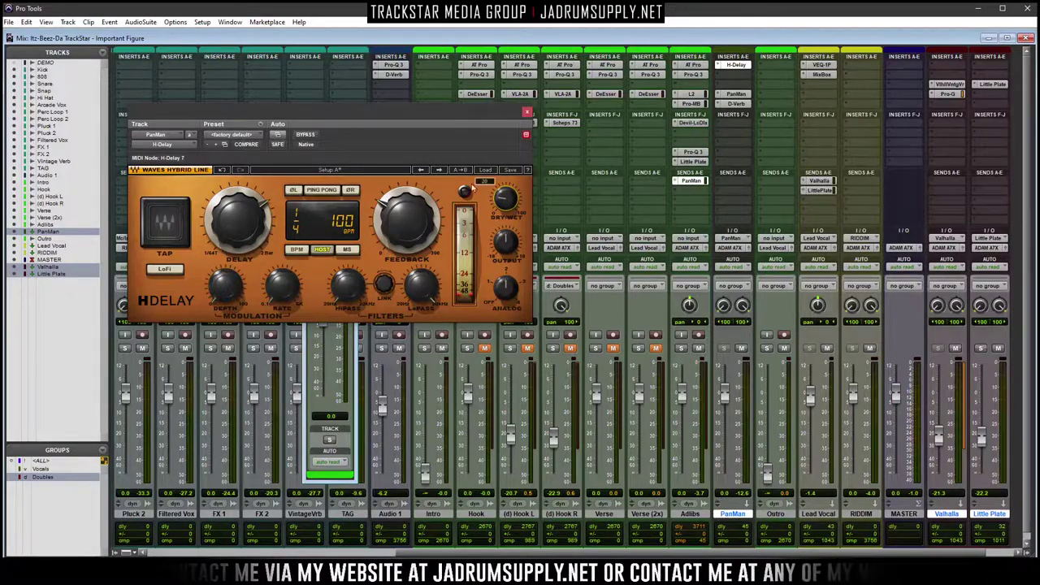
{"action": "mouse_move", "coordinate": [394, 233]}
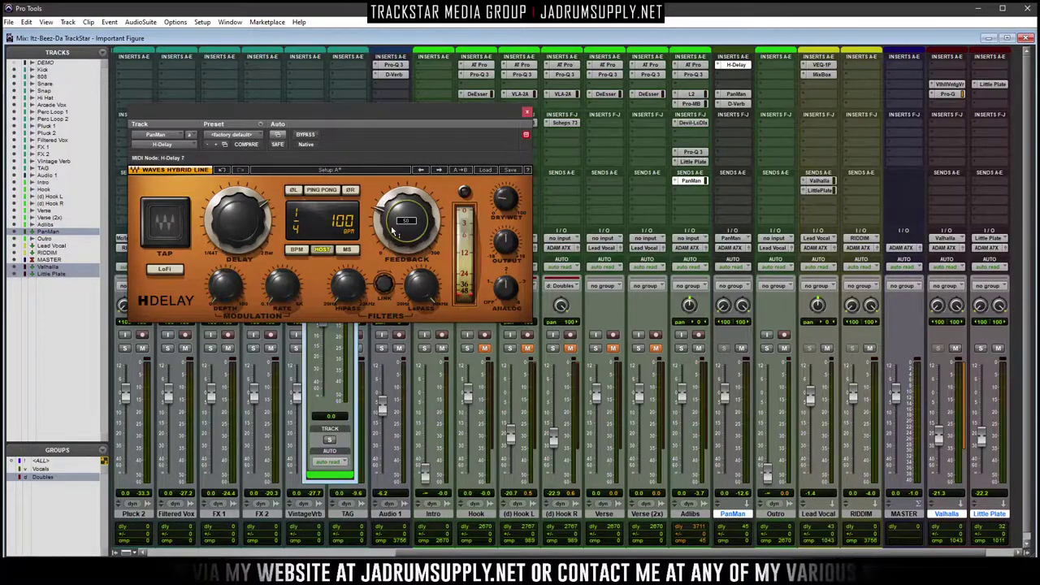
{"action": "mouse_move", "coordinate": [352, 295]}
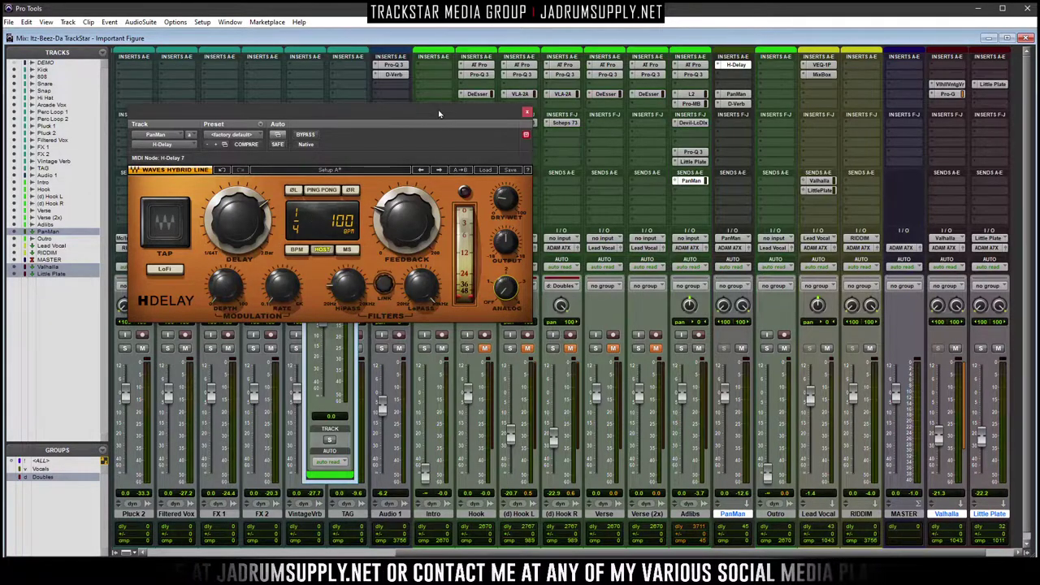
Solo Adlibs to audition the delay during playback and fine-tune the H-Delay output level
{"action": "left_click_drag", "start_coordinate": [437, 113], "coordinate": [484, 122]}
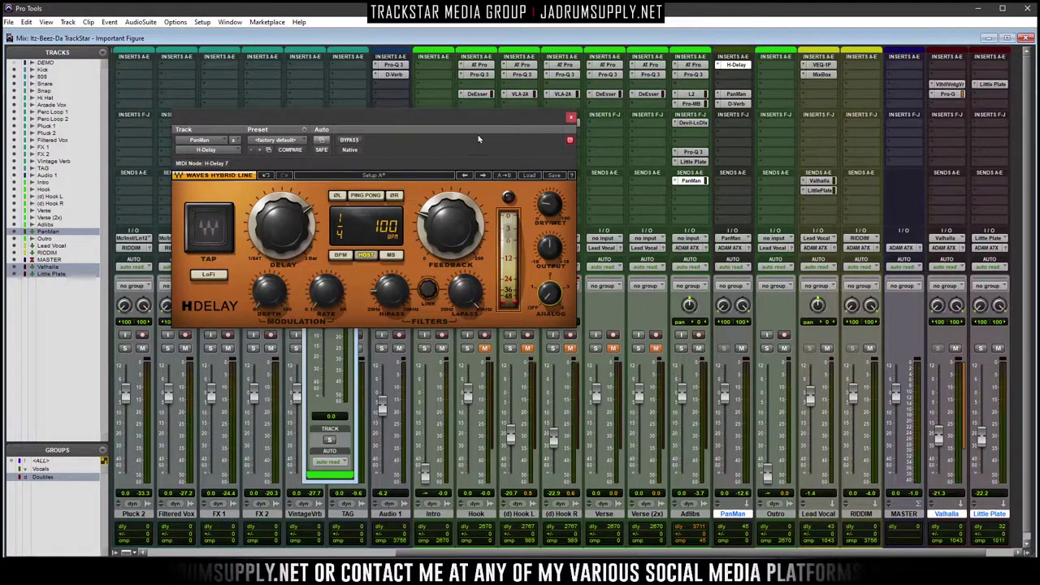
{"action": "left_click_drag", "start_coordinate": [535, 128], "coordinate": [439, 114]}
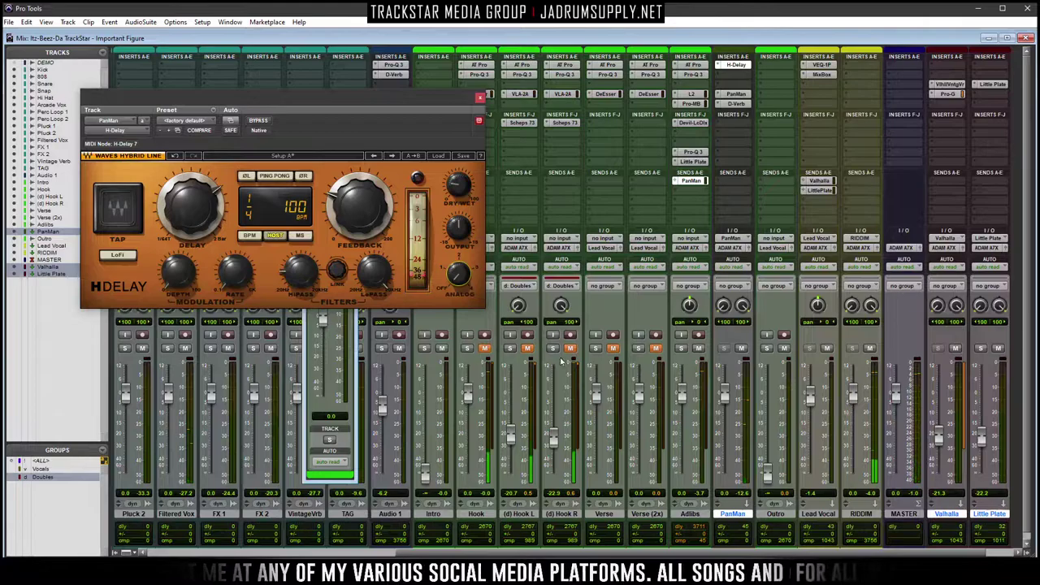
{"action": "left_click", "coordinate": [680, 349]}
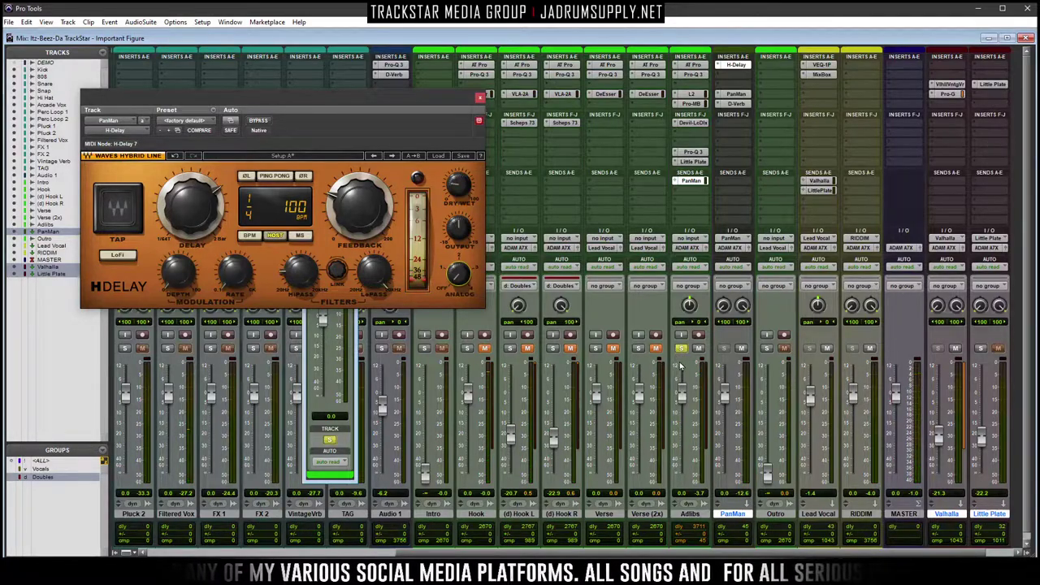
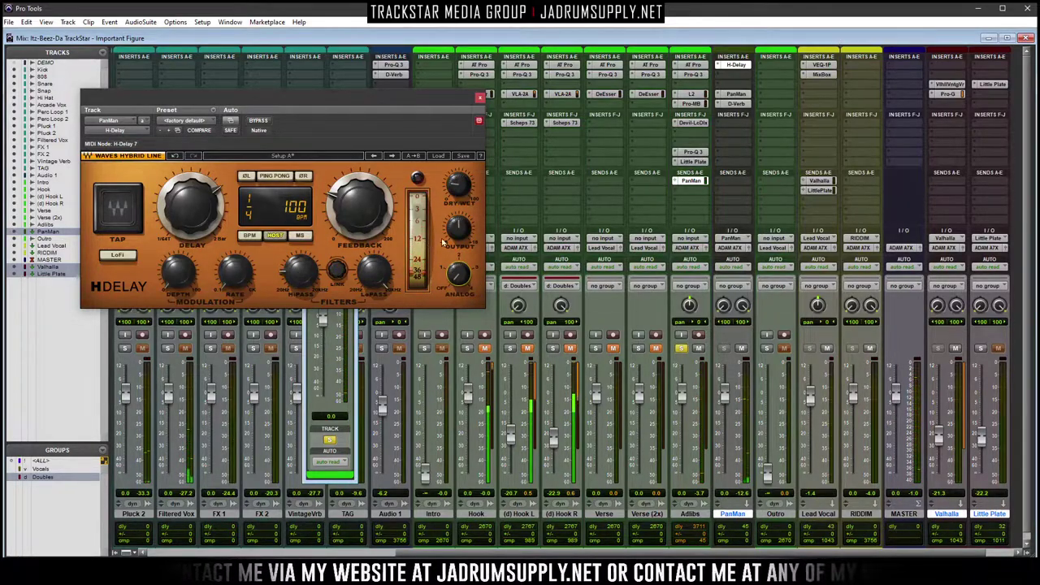
{"action": "mouse_move", "coordinate": [458, 232]}
{"action": "left_click_drag", "start_coordinate": [458, 231], "coordinate": [459, 236]}
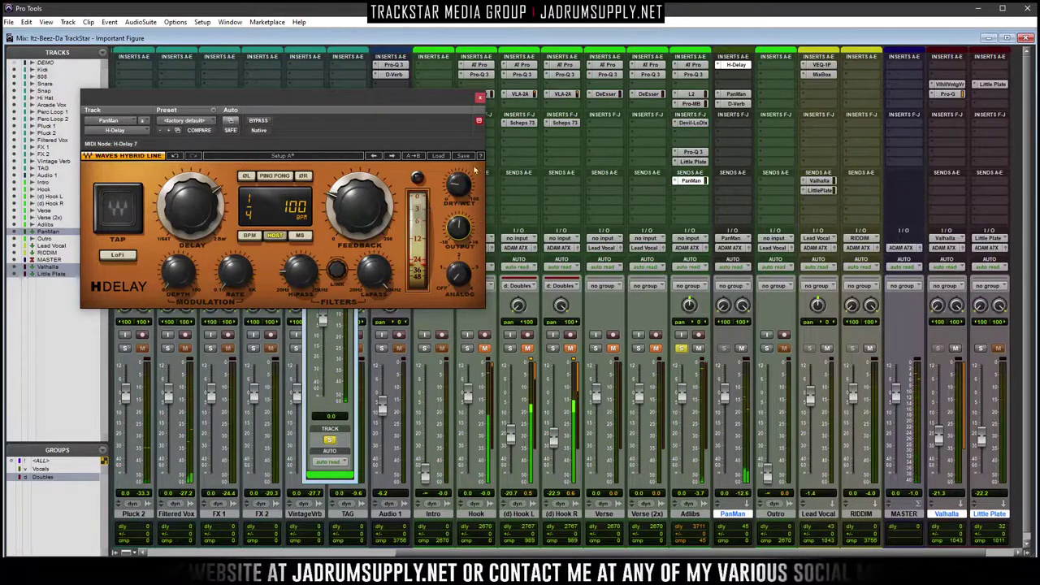
Close the H-Delay plug-in and take Adlibs out of solo
{"action": "left_click", "coordinate": [480, 97]}
{"action": "left_click", "coordinate": [679, 351]}
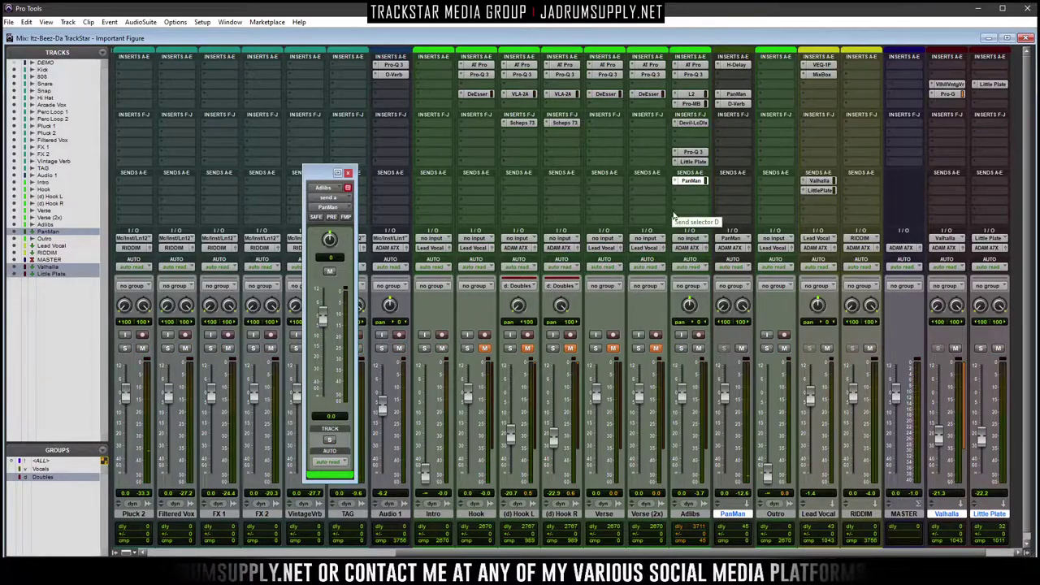
{"action": "key", "text": "alt+space"}
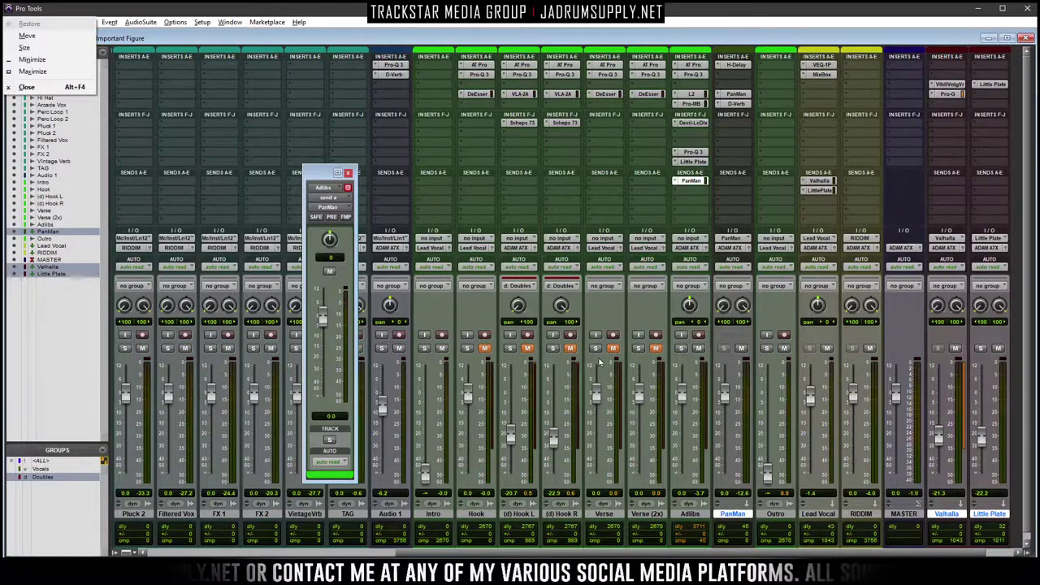
{"action": "key", "text": "Escape"}
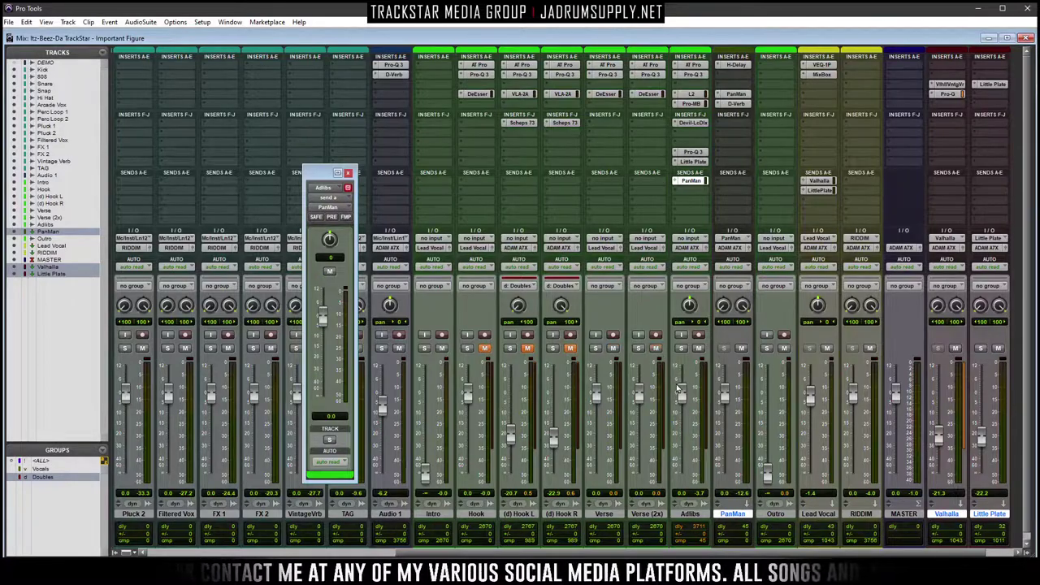
Close the PanMan send window, unmute the Hook and its doubles, and lower the Adlibs volume to about -8.1 dB
{"action": "left_click", "coordinate": [348, 173]}
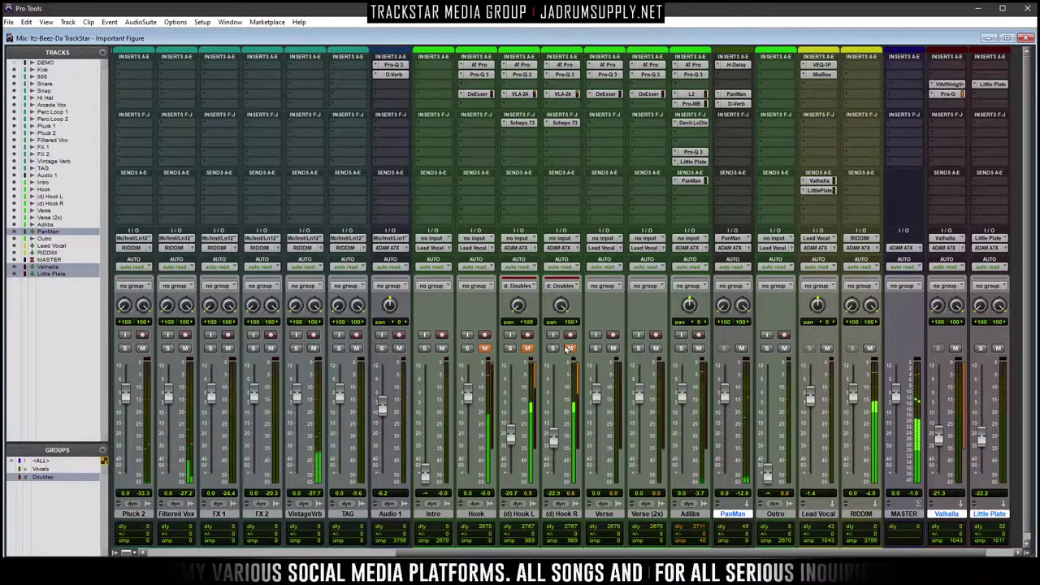
{"action": "left_click", "coordinate": [486, 349]}
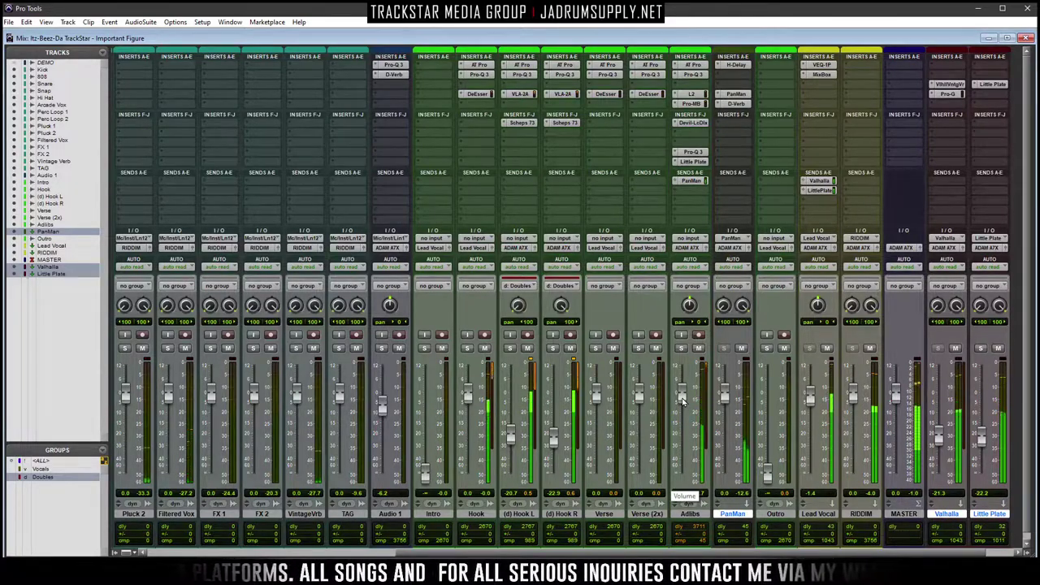
{"action": "left_click_drag", "start_coordinate": [683, 400], "coordinate": [683, 419]}
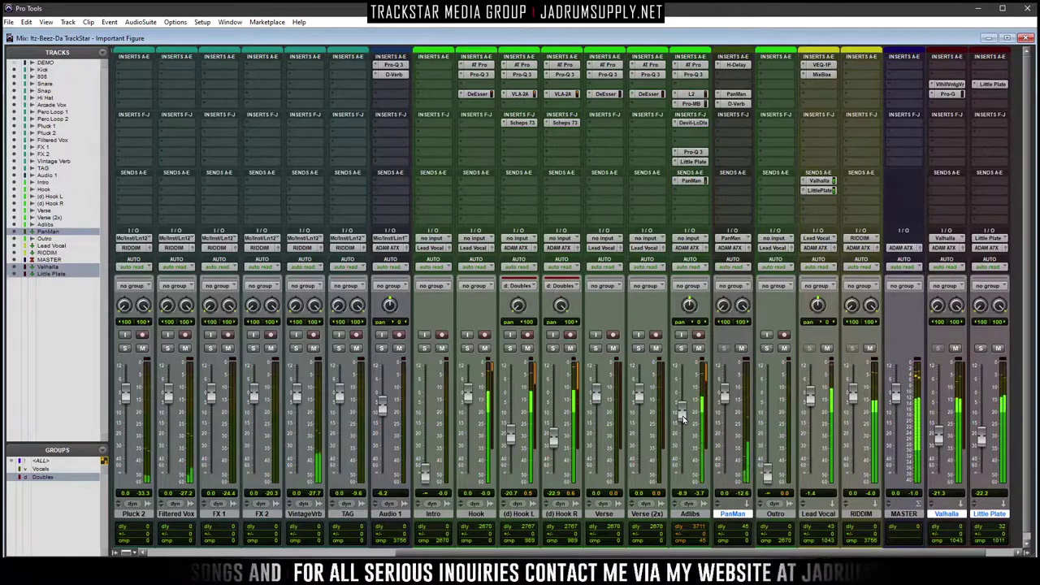
{"action": "left_click_drag", "start_coordinate": [683, 418], "coordinate": [682, 411]}
Move Pro-Q 3 and Little Plate one slot up in the Adlibs insert chain and add SoundToys PanMan (mono/stereo) below them
{"action": "mouse_move", "coordinate": [691, 153]}
{"action": "left_mouse_down"}
{"action": "mouse_move", "coordinate": [693, 132]}
{"action": "mouse_move", "coordinate": [687, 169]}
{"action": "left_mouse_up"}
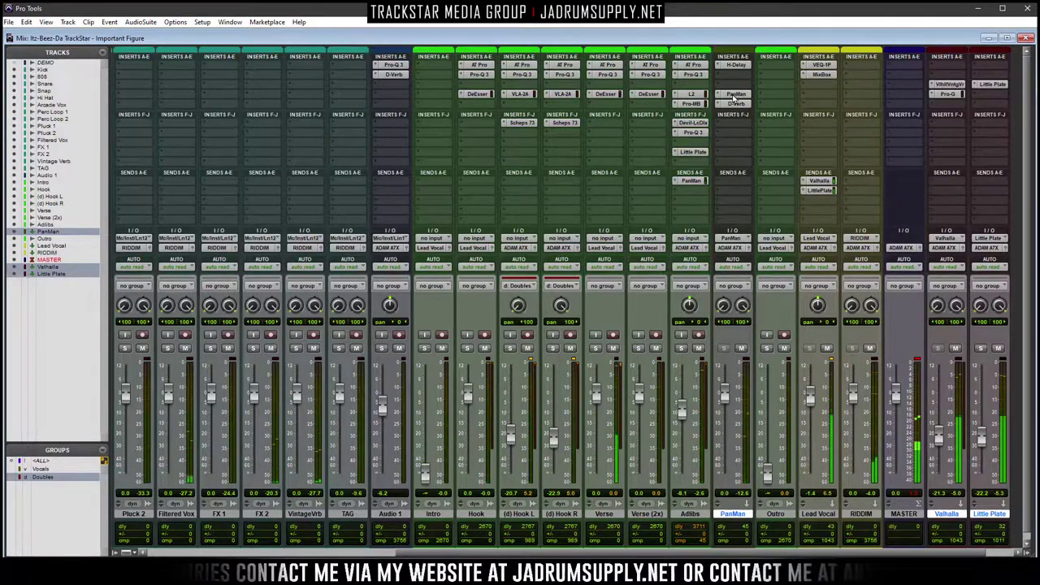
{"action": "left_click_drag", "start_coordinate": [736, 99], "coordinate": [720, 167]}
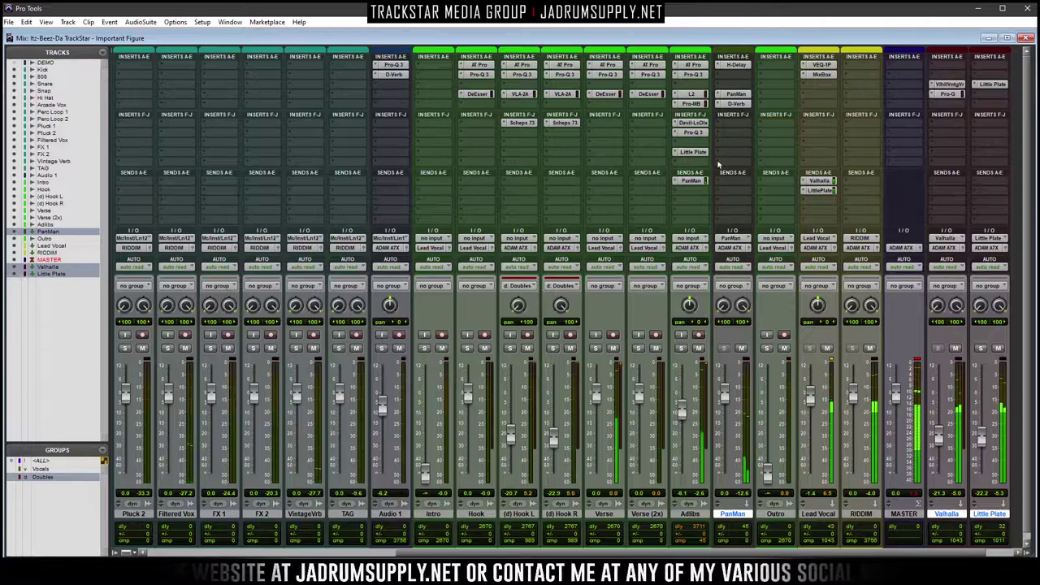
{"action": "left_click", "coordinate": [702, 163]}
{"action": "mouse_move", "coordinate": [738, 179]}
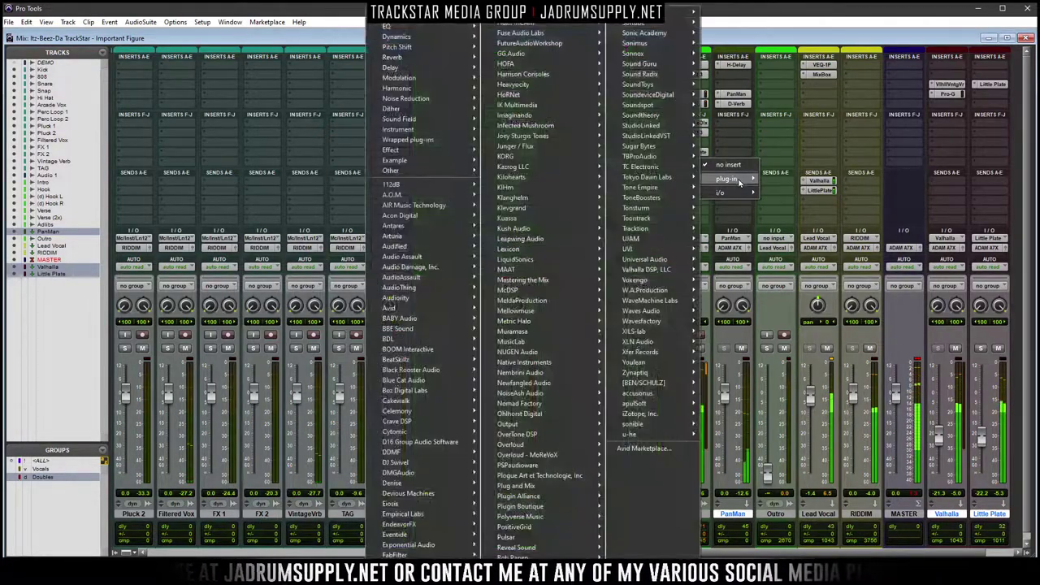
{"action": "mouse_move", "coordinate": [642, 84]}
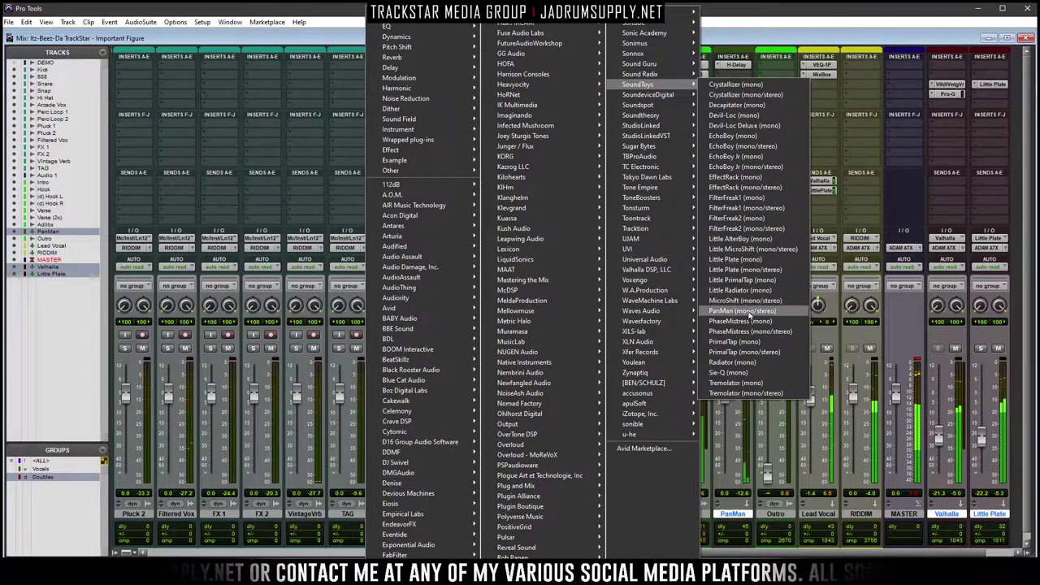
{"action": "left_click", "coordinate": [741, 310]}
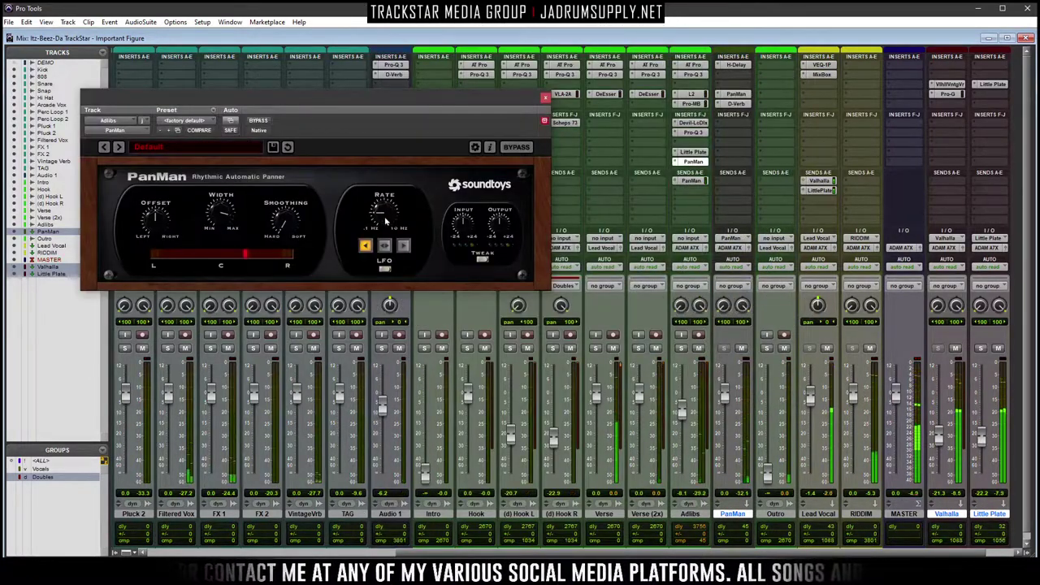
Widen the panning of the Adlibs PanMan, slow its rate and adjust its smoothing
{"action": "left_click_drag", "start_coordinate": [285, 221], "coordinate": [286, 227]}
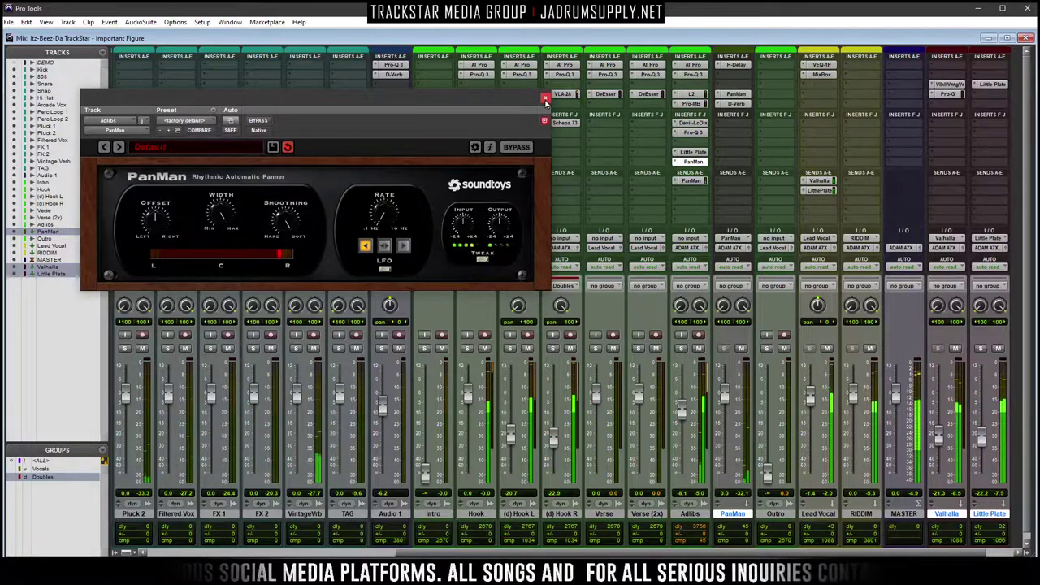
{"action": "left_click", "coordinate": [545, 99]}
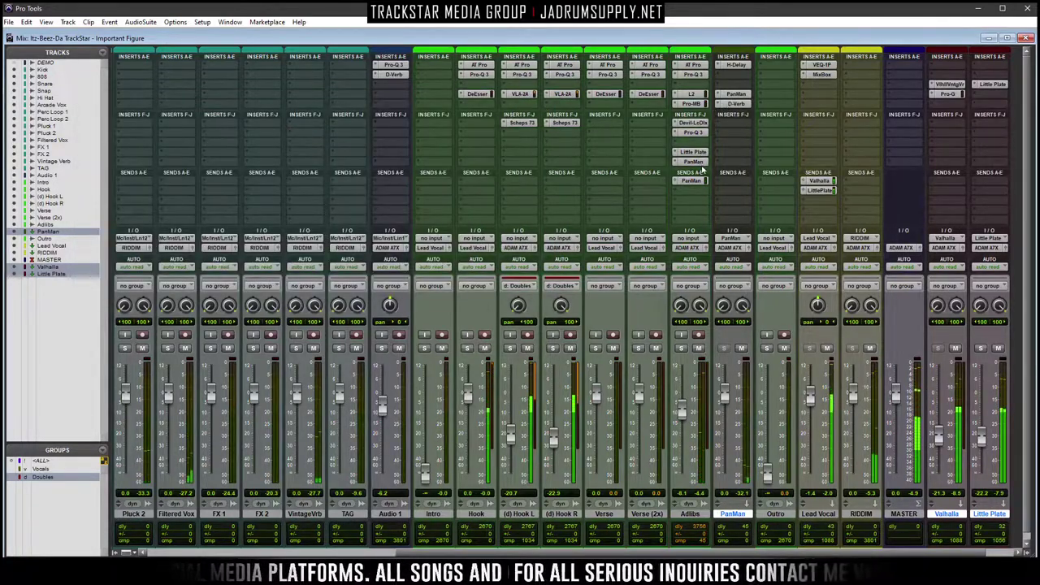
{"action": "left_click", "coordinate": [691, 162]}
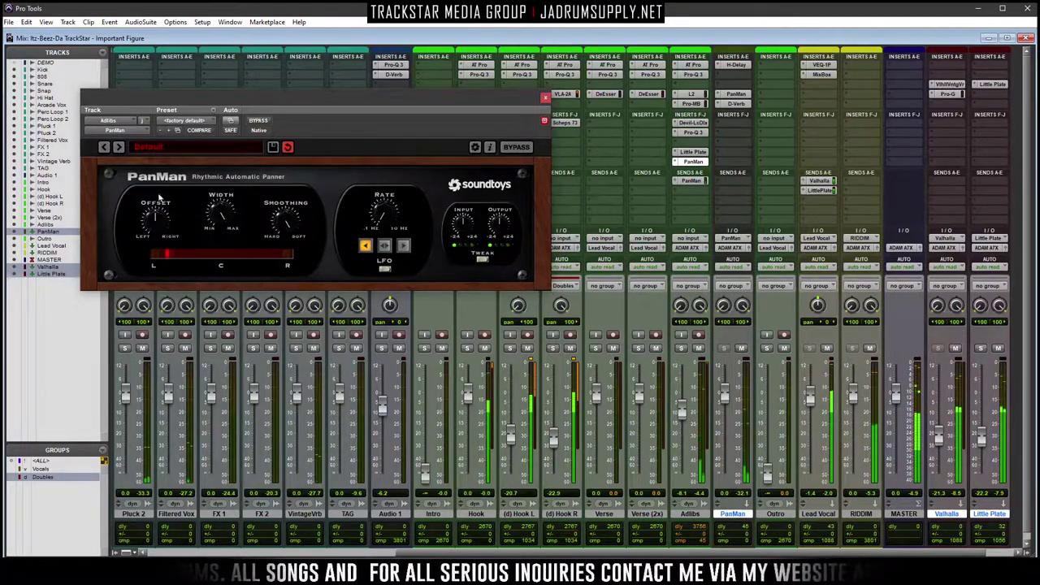
{"action": "left_click", "coordinate": [546, 98]}
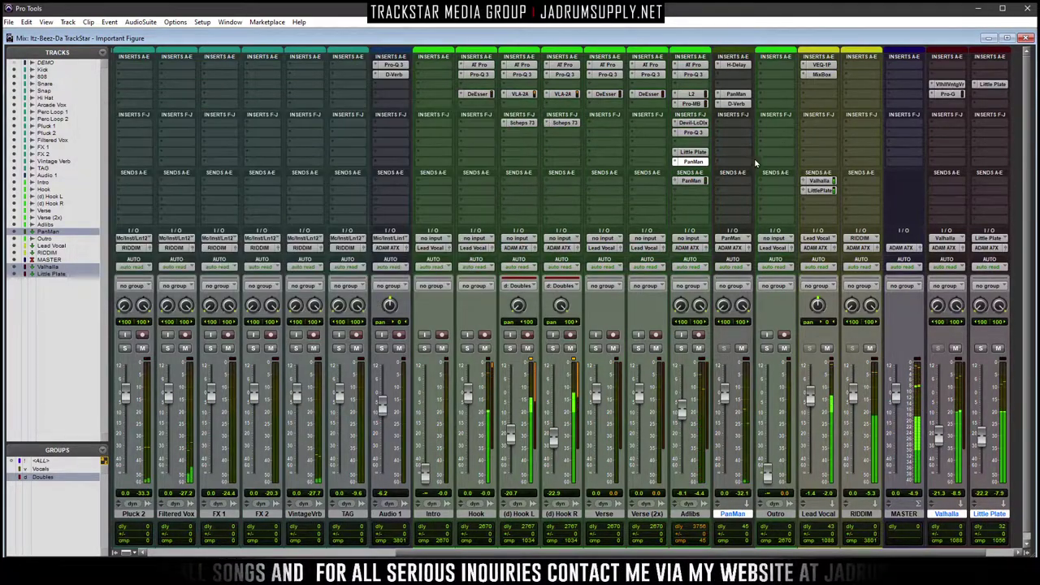
Set the dry/wet mix of Little Plate on Adlibs to 41.8 %
{"action": "left_click", "coordinate": [691, 152]}
{"action": "left_click_drag", "start_coordinate": [374, 213], "coordinate": [373, 208]}
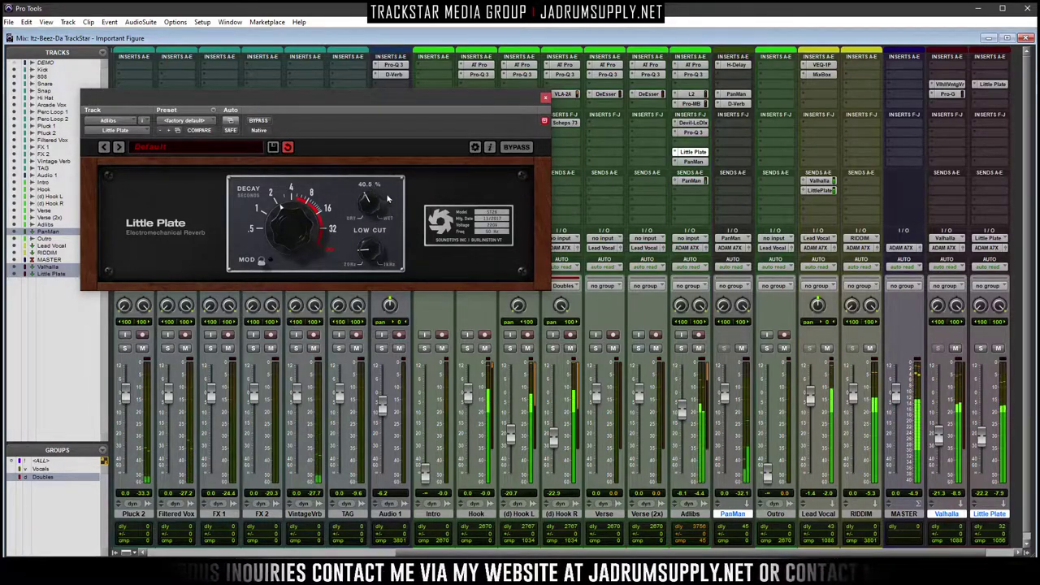
{"action": "left_click_drag", "start_coordinate": [368, 205], "coordinate": [365, 195]}
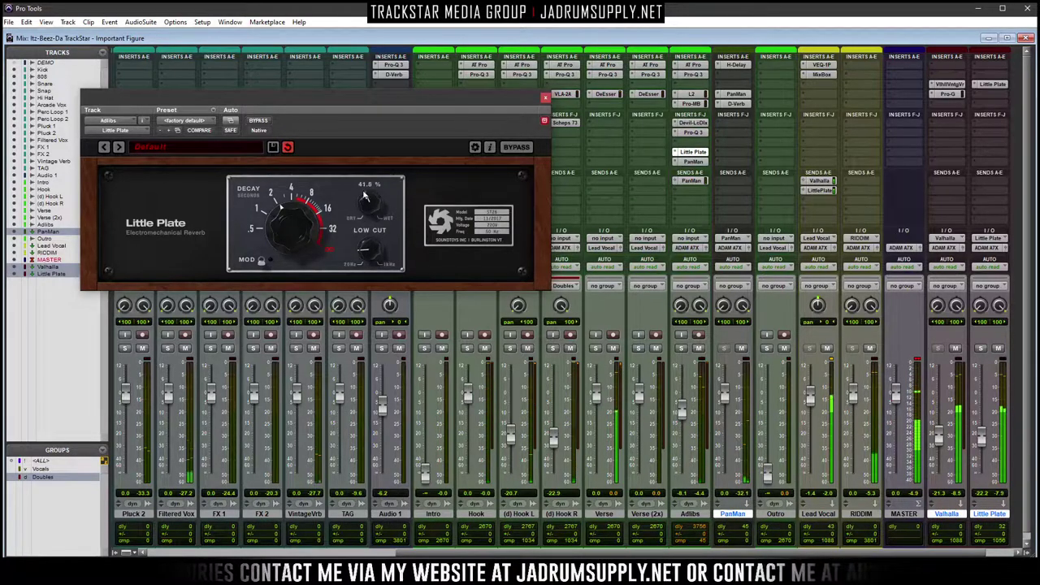
{"action": "left_click", "coordinate": [545, 98]}
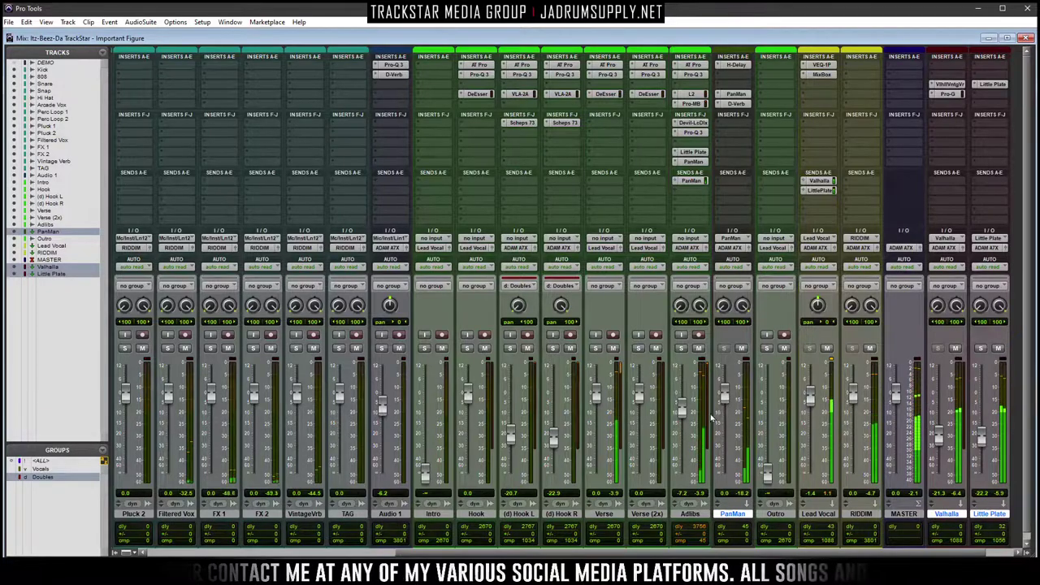
Move the PanMan track between MASTER and Valhalla, and lower the Adlibs volume to about -11.7 dB
{"action": "left_click_drag", "start_coordinate": [734, 518], "coordinate": [925, 517]}
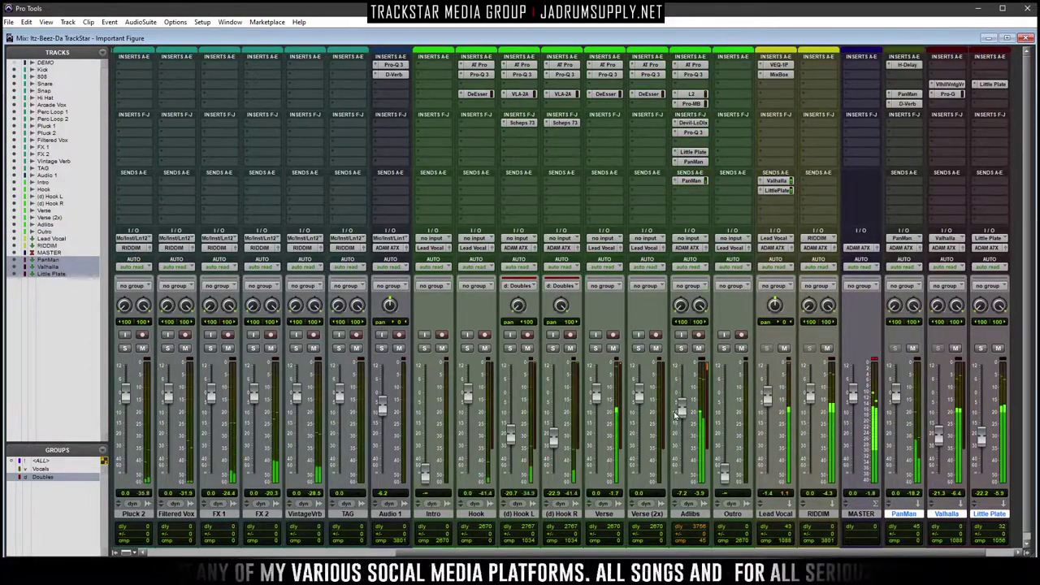
{"action": "left_click", "coordinate": [685, 413]}
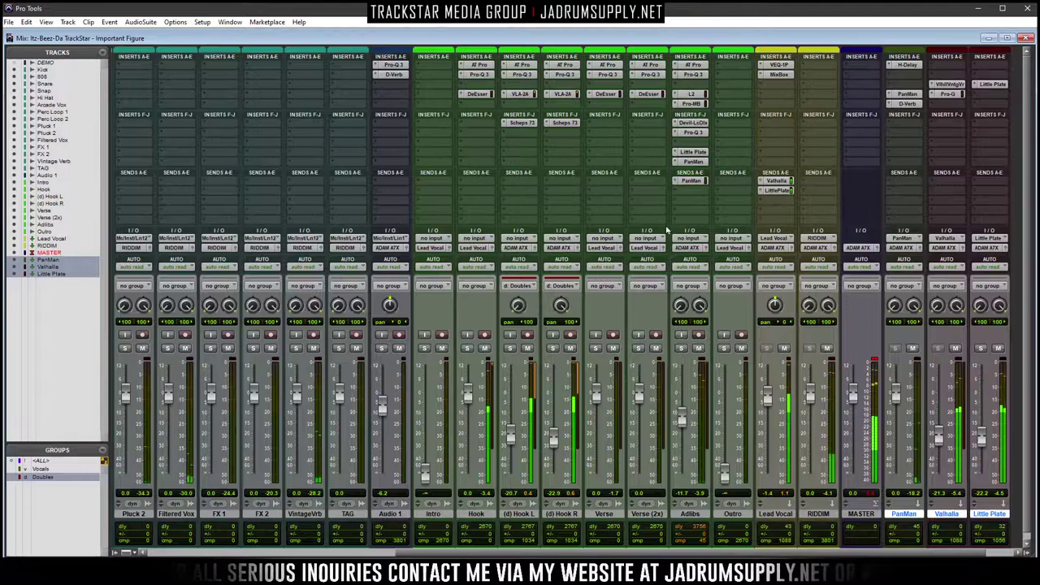
Switch to the Edit window and examine the tracks around the V3 marker, playing back from 2:00
{"action": "left_click", "coordinate": [1026, 39]}
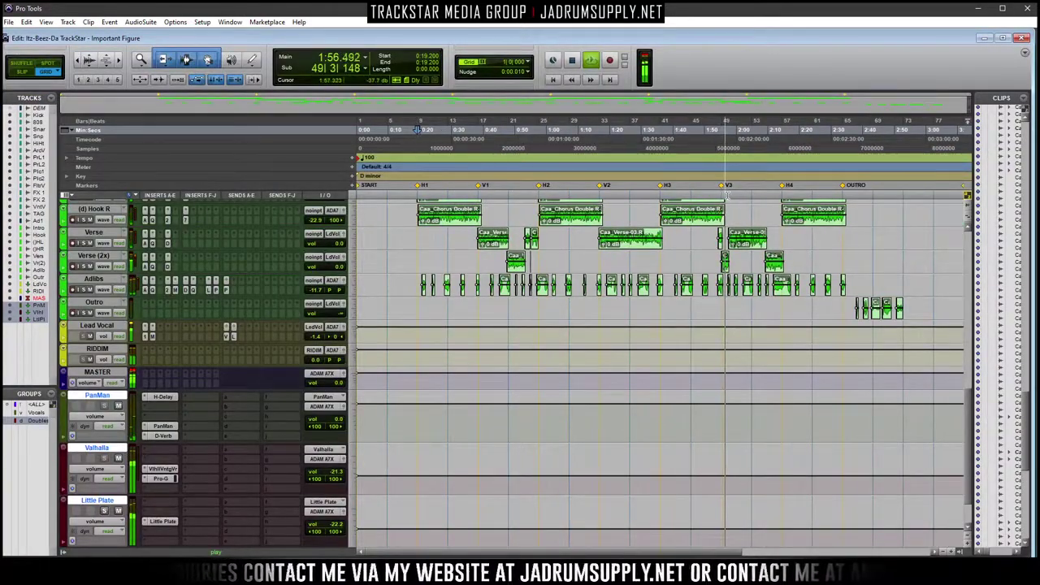
{"action": "key", "text": "ctrl+]"}
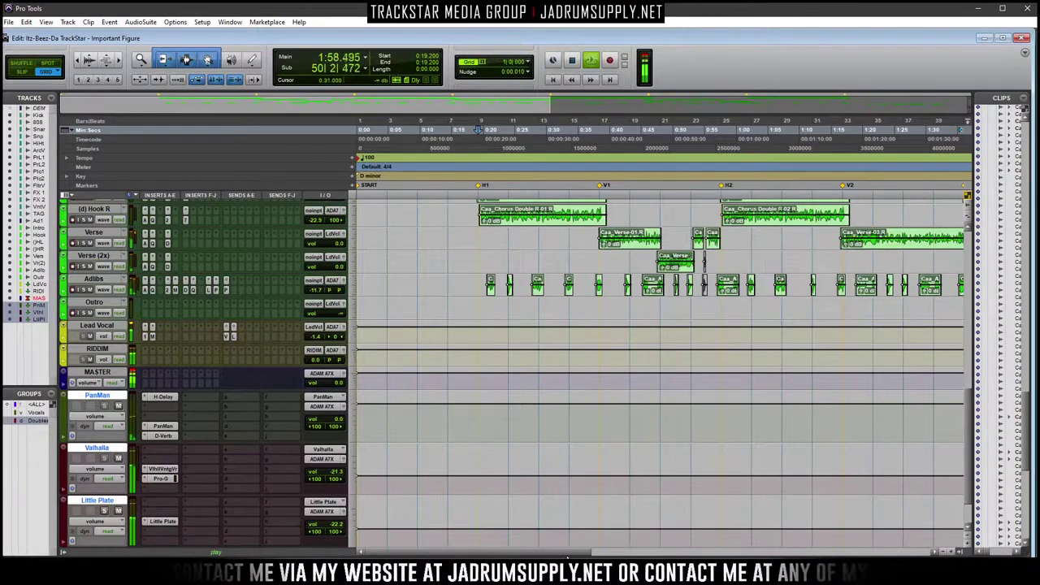
{"action": "key", "text": "ctrl+]"}
{"action": "left_click_drag", "start_coordinate": [602, 557], "coordinate": [702, 557]}
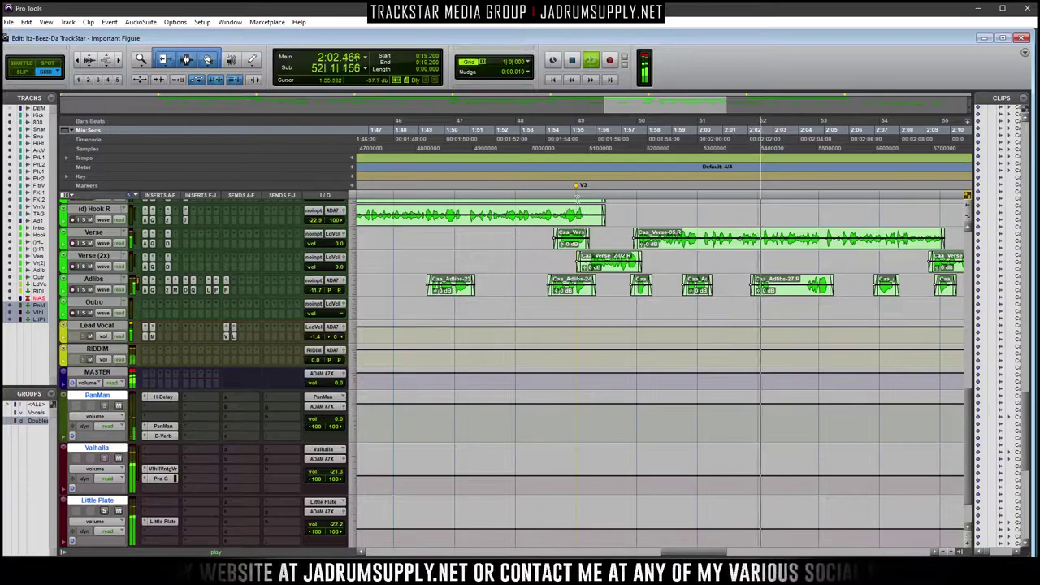
{"action": "scroll", "coordinate": [699, 243], "scroll_direction": "up", "scroll_amount": 5}
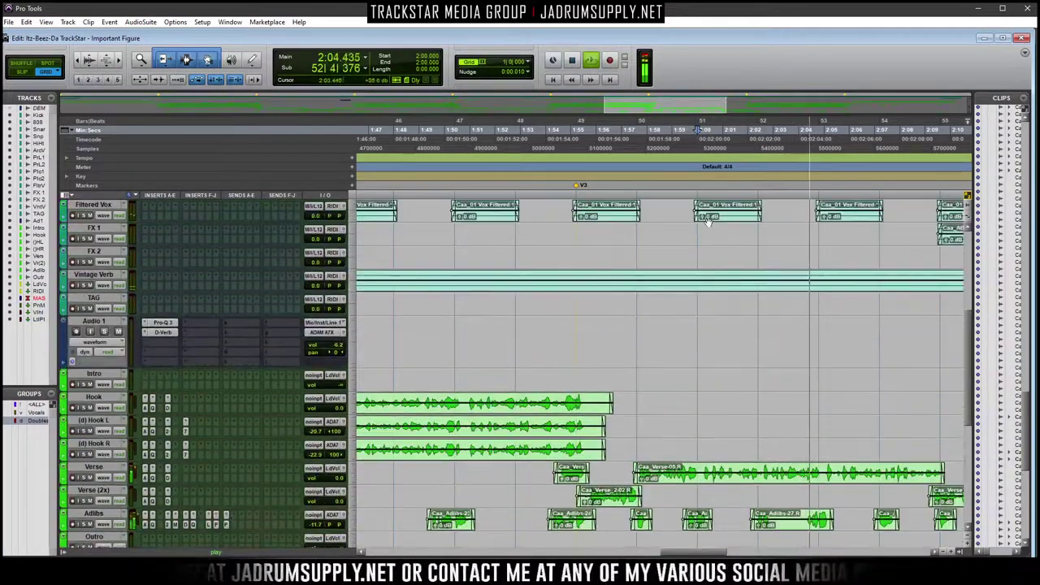
{"action": "scroll", "coordinate": [707, 221], "scroll_direction": "up", "scroll_amount": 6}
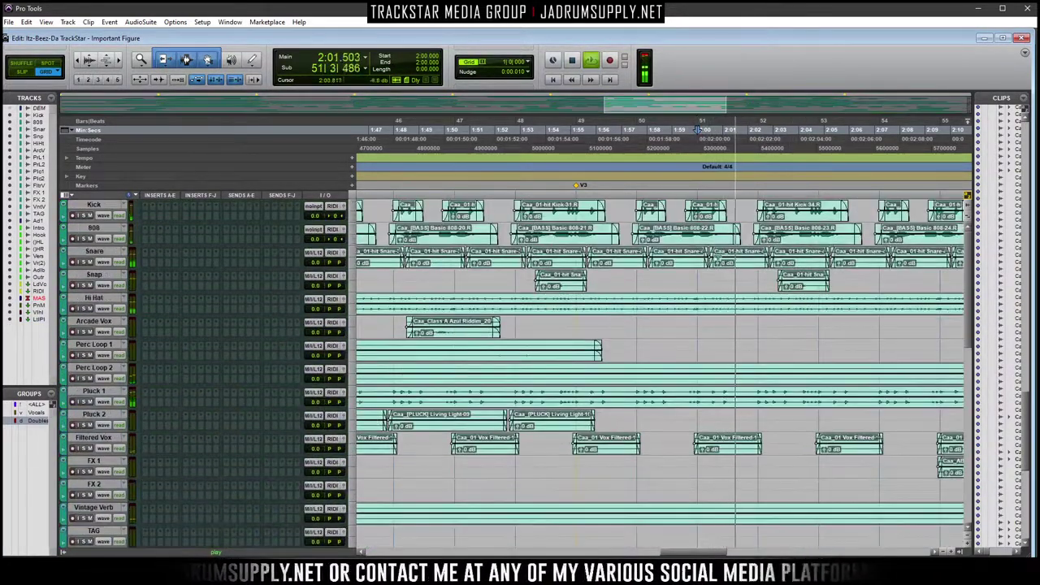
{"action": "scroll", "coordinate": [720, 244], "scroll_direction": "down", "scroll_amount": 4}
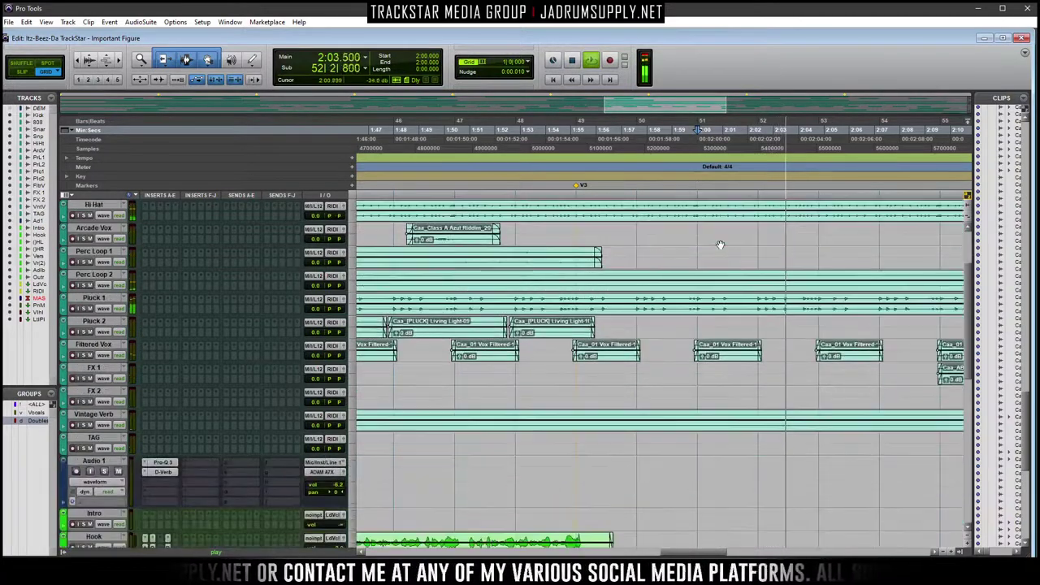
{"action": "scroll", "coordinate": [720, 245], "scroll_direction": "down", "scroll_amount": 2}
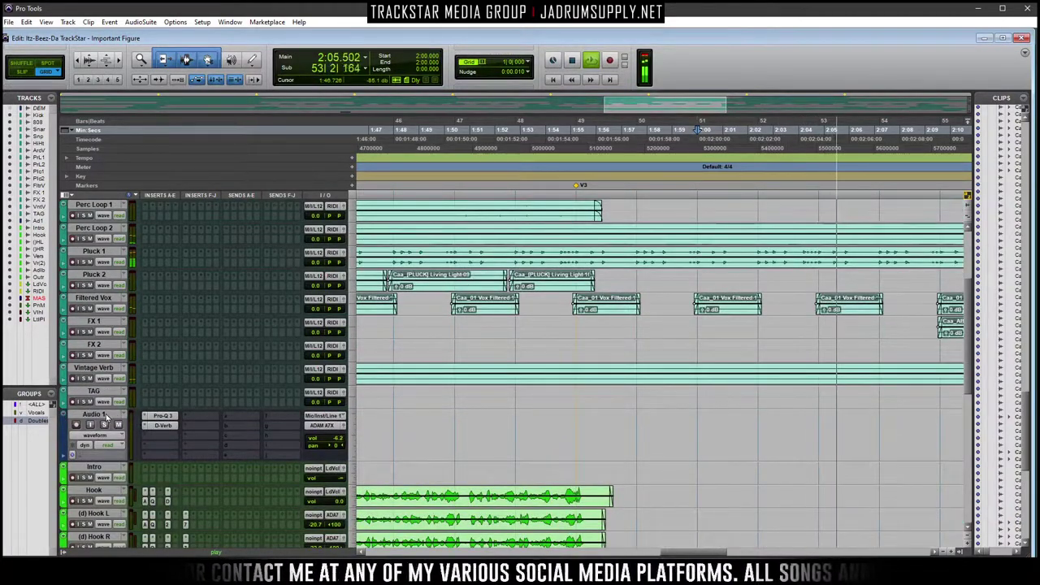
{"action": "scroll", "coordinate": [106, 417], "scroll_direction": "down", "scroll_amount": 9}
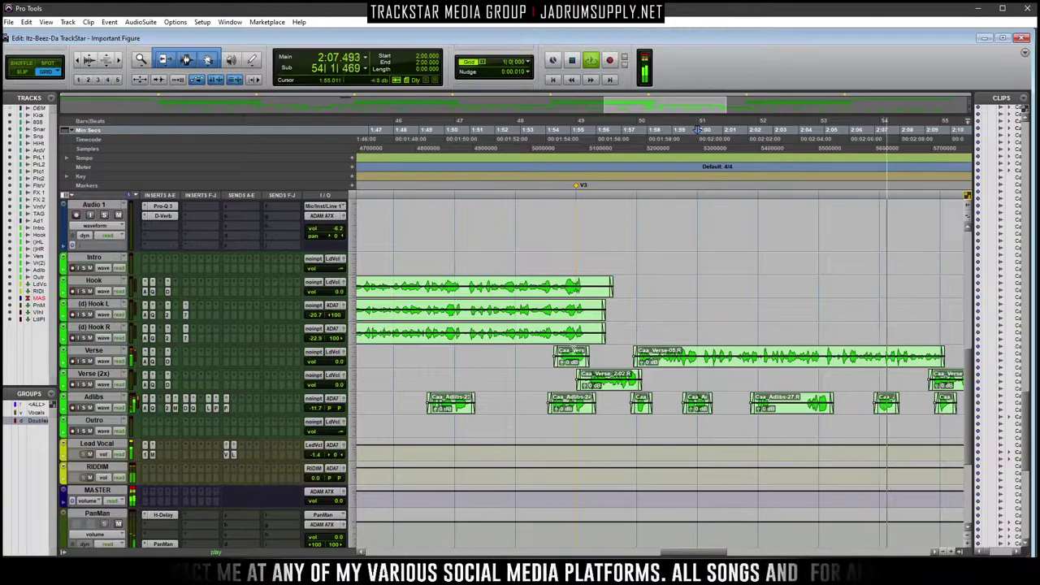
Insert a multichannel stereo OneKnob Filter in the first insert slot of RIDDIM and move its window clear of the track inserts
{"action": "left_click", "coordinate": [158, 492]}
{"action": "mouse_move", "coordinate": [206, 498]}
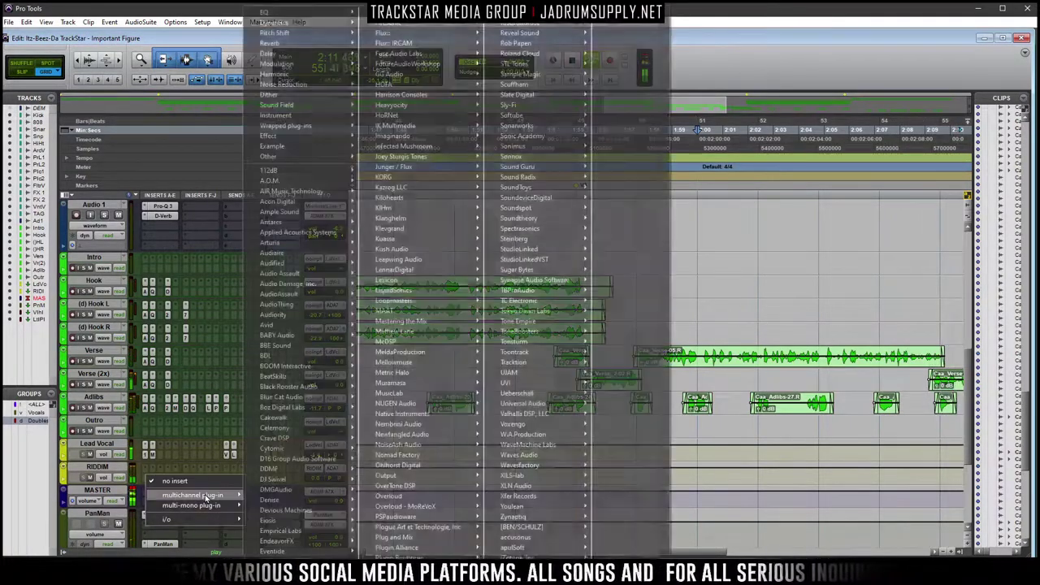
{"action": "mouse_move", "coordinate": [398, 22]}
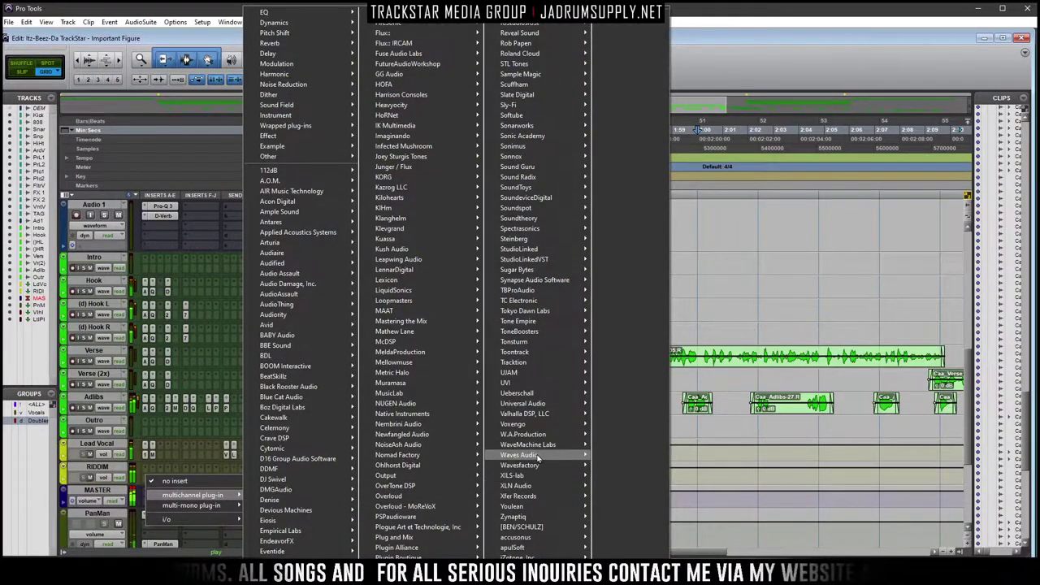
{"action": "mouse_move", "coordinate": [536, 456]}
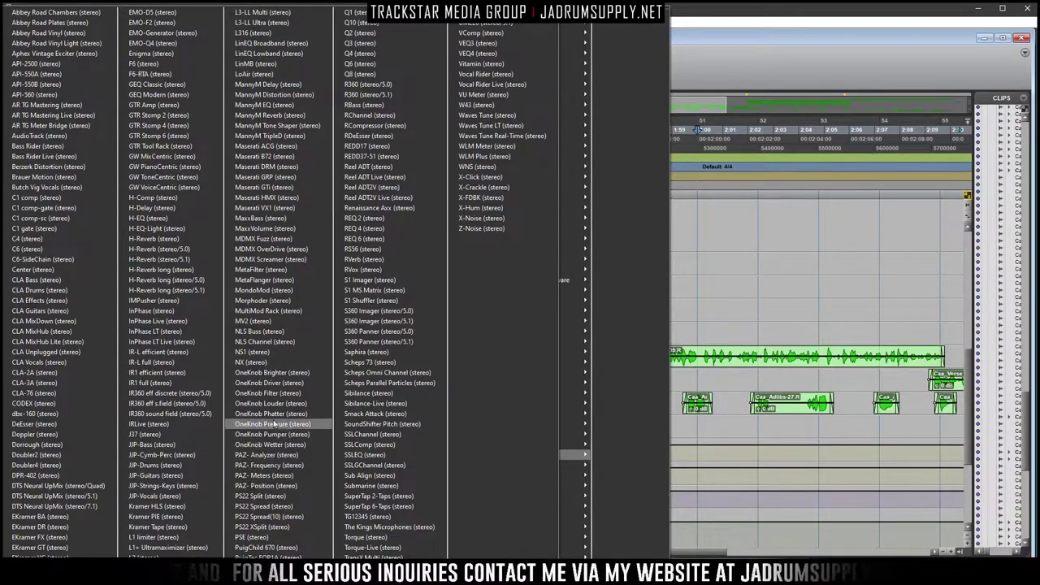
{"action": "left_click", "coordinate": [286, 394]}
{"action": "key", "text": "space"}
{"action": "left_click_drag", "start_coordinate": [204, 101], "coordinate": [446, 142]}
{"action": "key", "text": "space"}
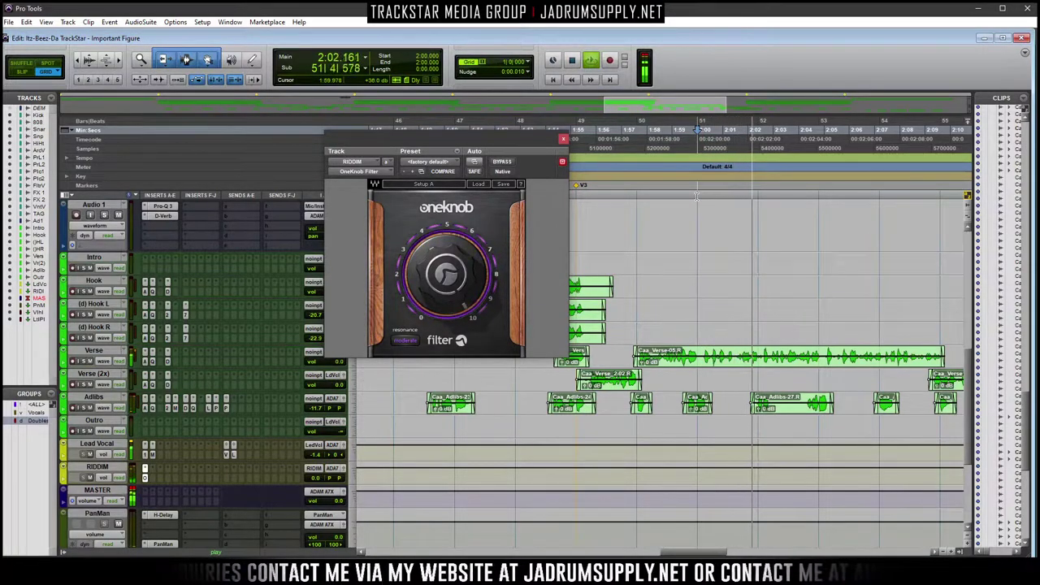
Select the timeline range from 2:00 to 2:04 and increase the height of the RIDDIM track
{"action": "left_click_drag", "start_coordinate": [697, 195], "coordinate": [819, 195]}
{"action": "key", "text": "space"}
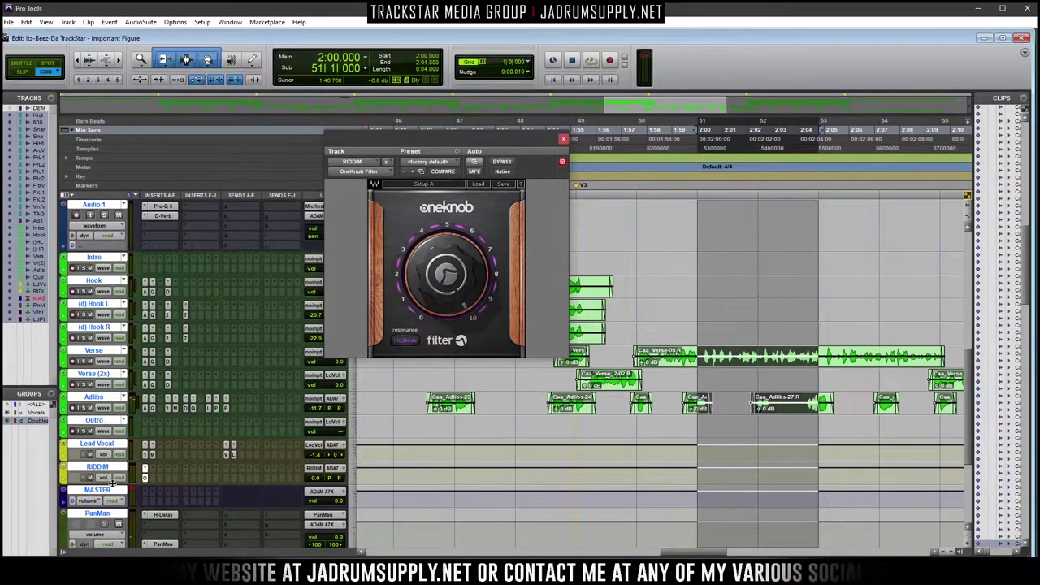
{"action": "left_click_drag", "start_coordinate": [112, 483], "coordinate": [112, 512]}
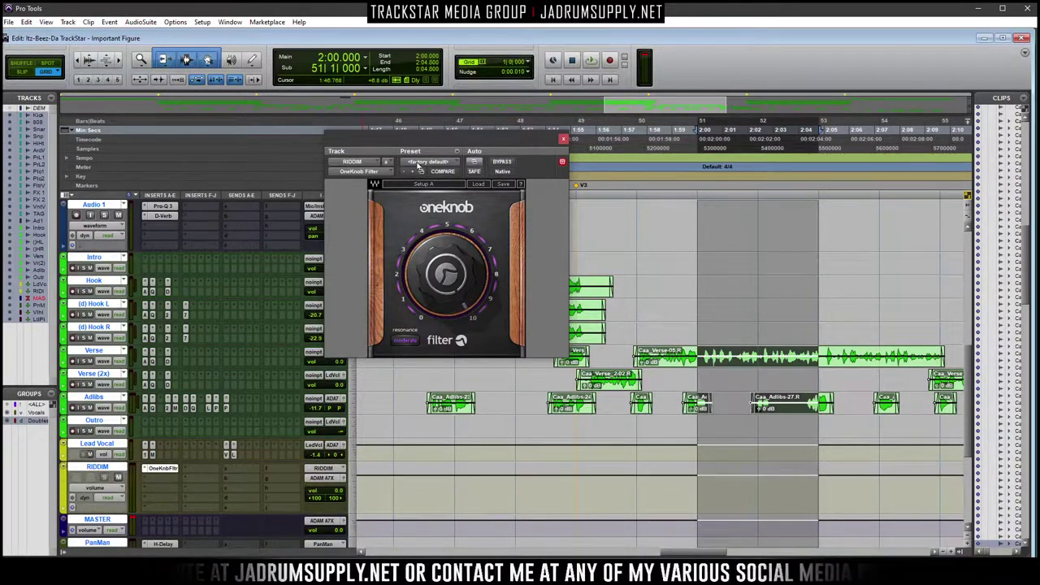
Enable plug-in automation for the Filter parameter of the OneKnob Filter on RIDDIM
{"action": "left_click", "coordinate": [474, 163]}
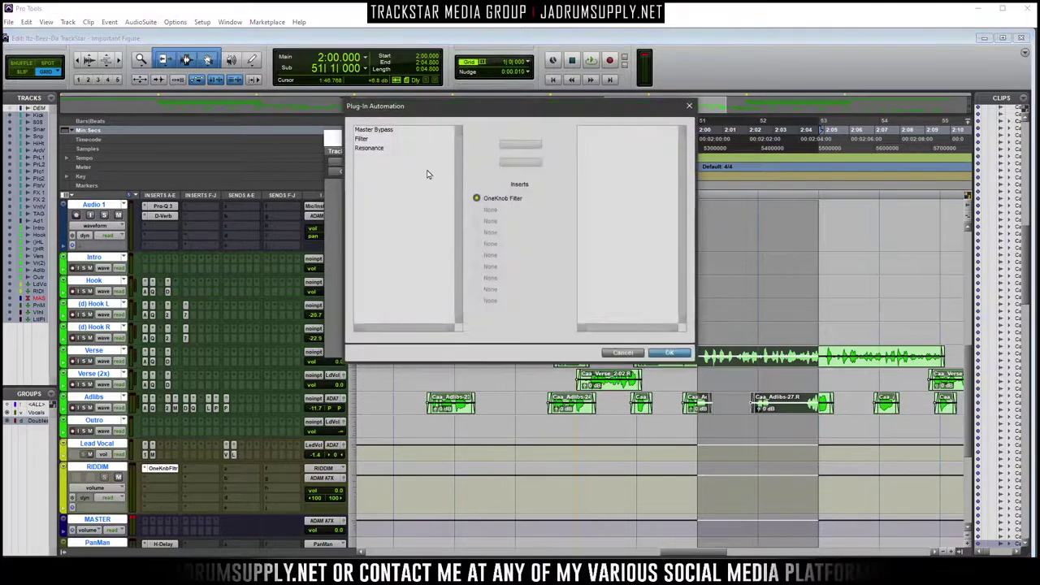
{"action": "left_click", "coordinate": [373, 132]}
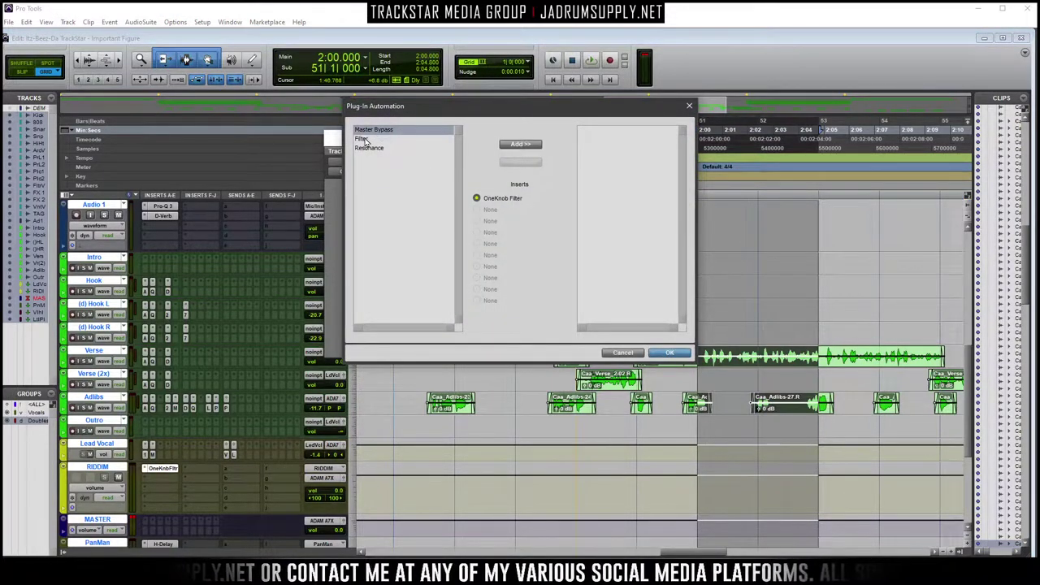
{"action": "left_click", "coordinate": [366, 139]}
{"action": "left_click", "coordinate": [520, 144]}
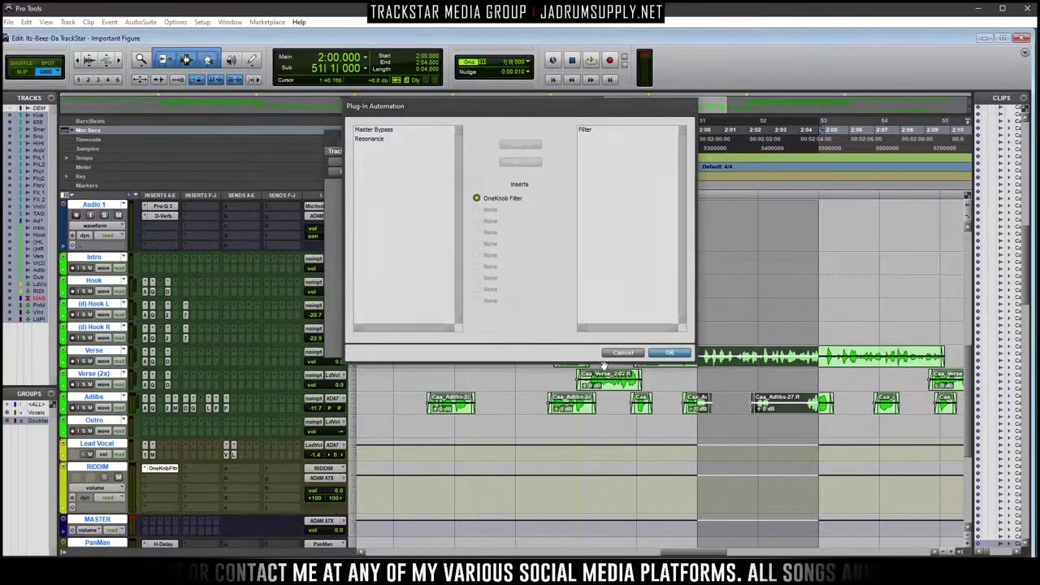
{"action": "left_click", "coordinate": [668, 352]}
{"action": "scroll", "coordinate": [230, 514], "scroll_direction": "down", "scroll_amount": 2}
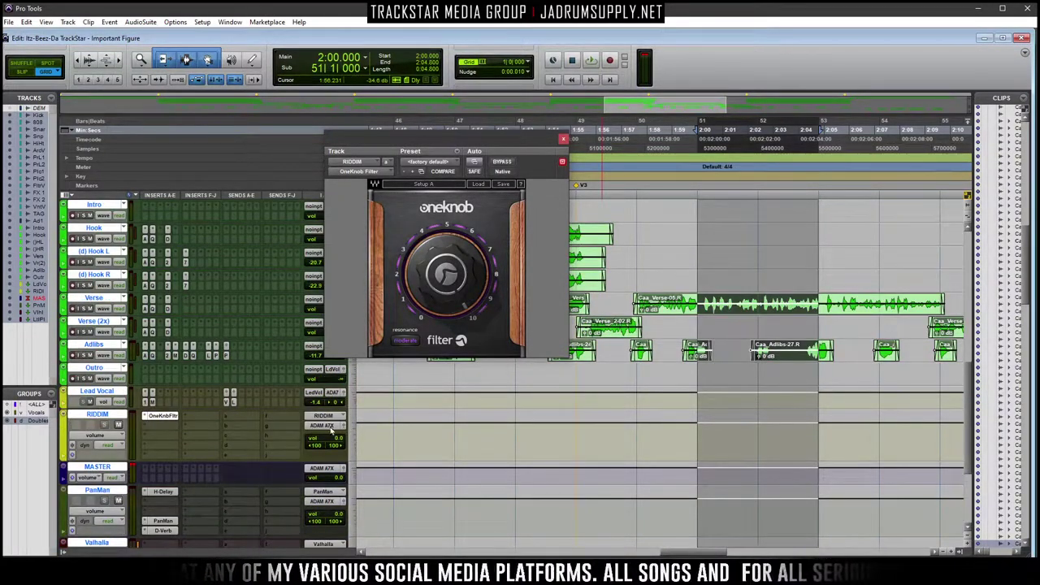
Show the OneKnob Filter's Filter automation on RIDDIM and draw a curve that dips after 2:00 and climbs gradually back by bar 53
{"action": "left_click", "coordinate": [95, 436]}
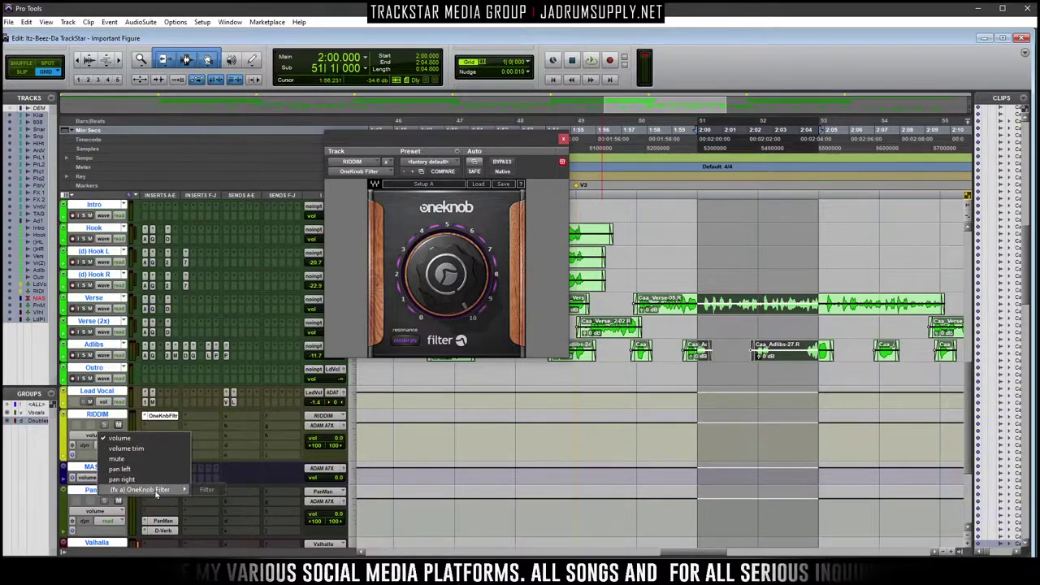
{"action": "left_click", "coordinate": [207, 491]}
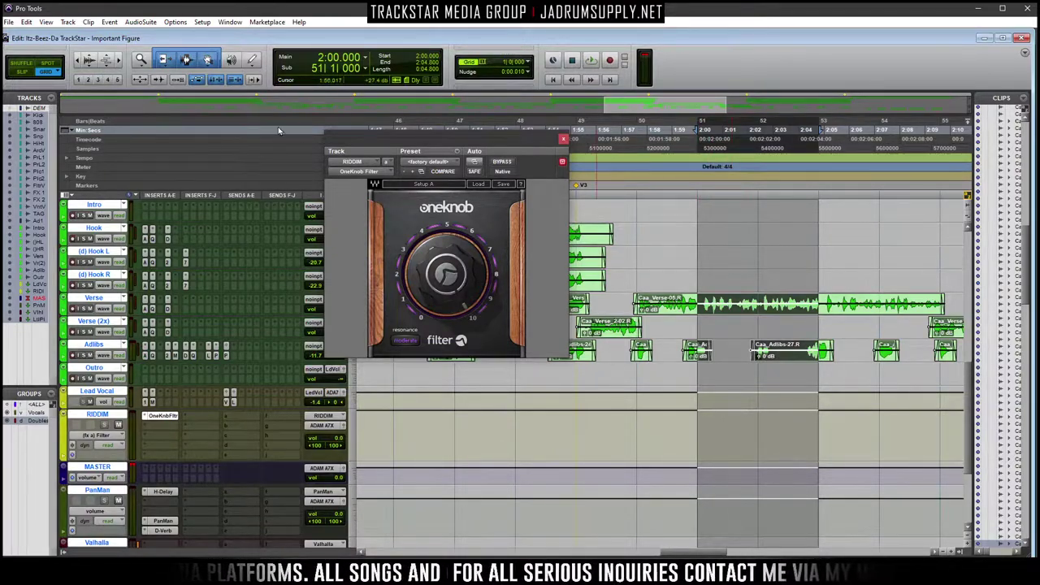
{"action": "left_click", "coordinate": [252, 63]}
{"action": "key", "text": "ctrl+]"}
{"action": "key", "text": "ctrl+]"}
{"action": "key", "text": "ctrl+]"}
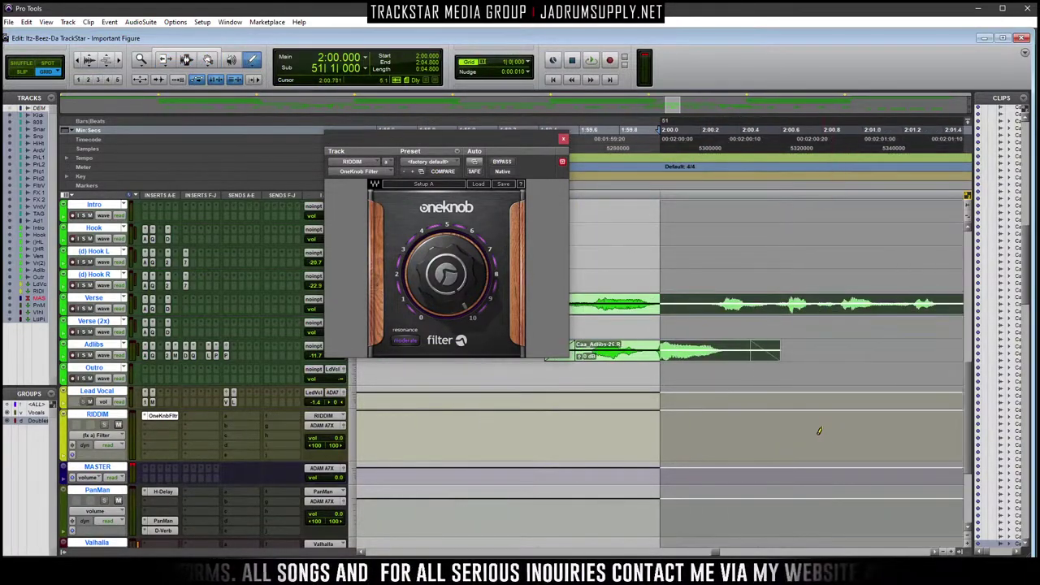
{"action": "mouse_move", "coordinate": [720, 553]}
{"action": "left_mouse_down"}
{"action": "mouse_move", "coordinate": [739, 555]}
{"action": "mouse_move", "coordinate": [718, 555]}
{"action": "left_mouse_up"}
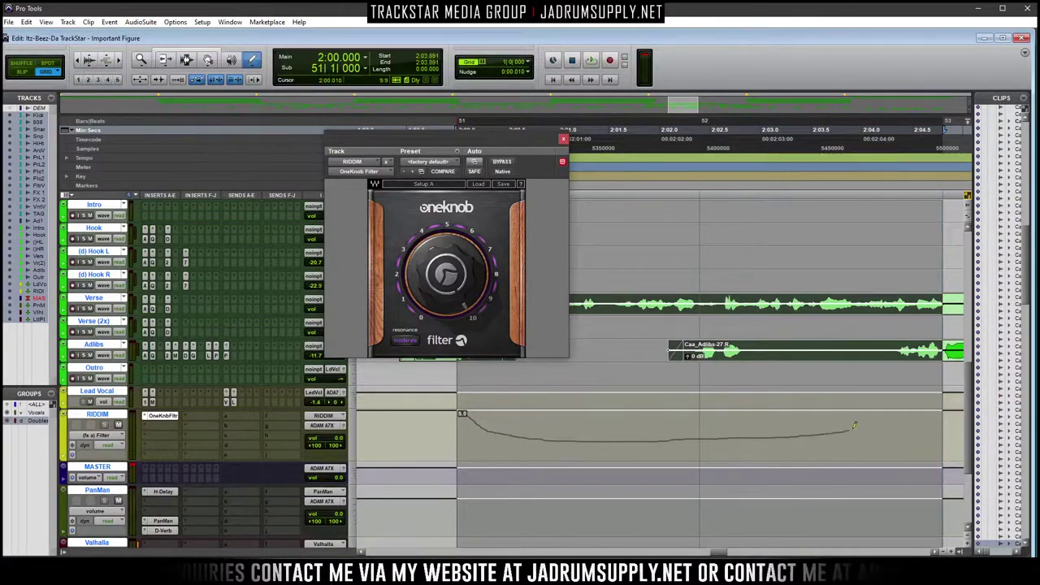
{"action": "left_click", "coordinate": [634, 439]}
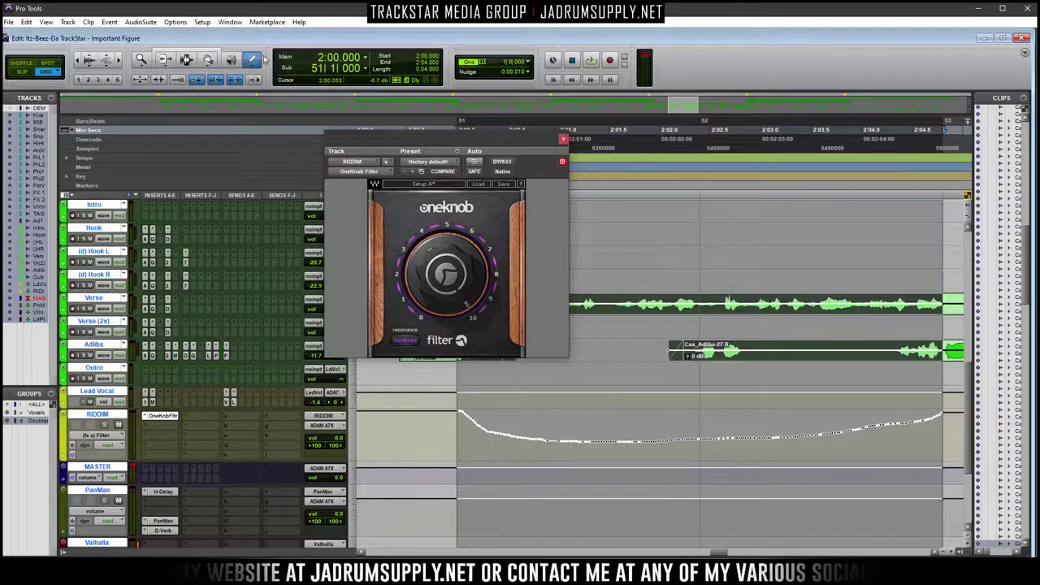
{"action": "left_click", "coordinate": [208, 59]}
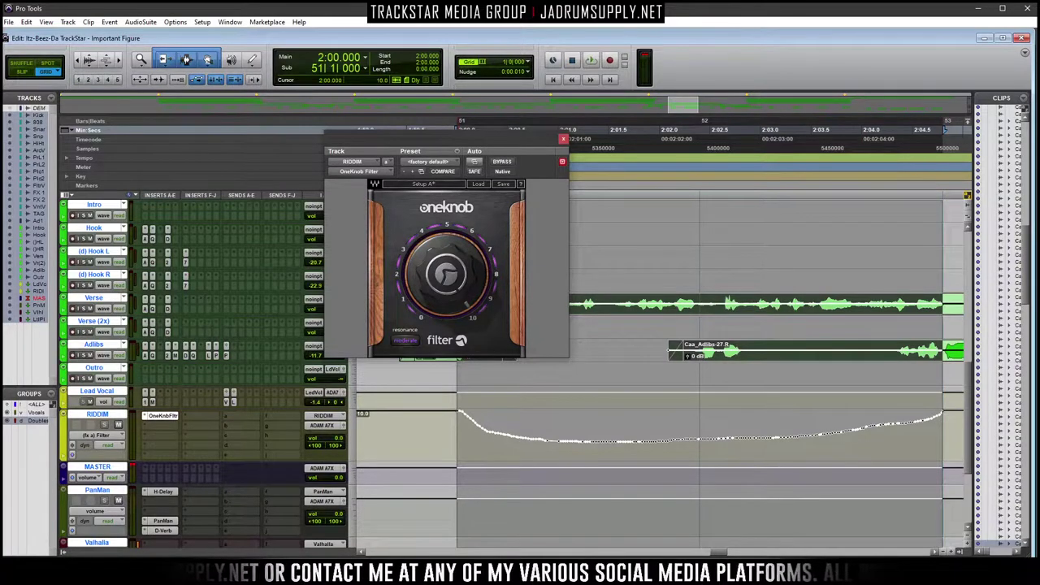
Play back the 2:00 to 2:04 selection to audition the filter sweep on the beat
{"action": "key", "text": "ctrl+bracketleft"}
{"action": "key", "text": "ctrl+bracketleft"}
{"action": "key", "text": "space"}
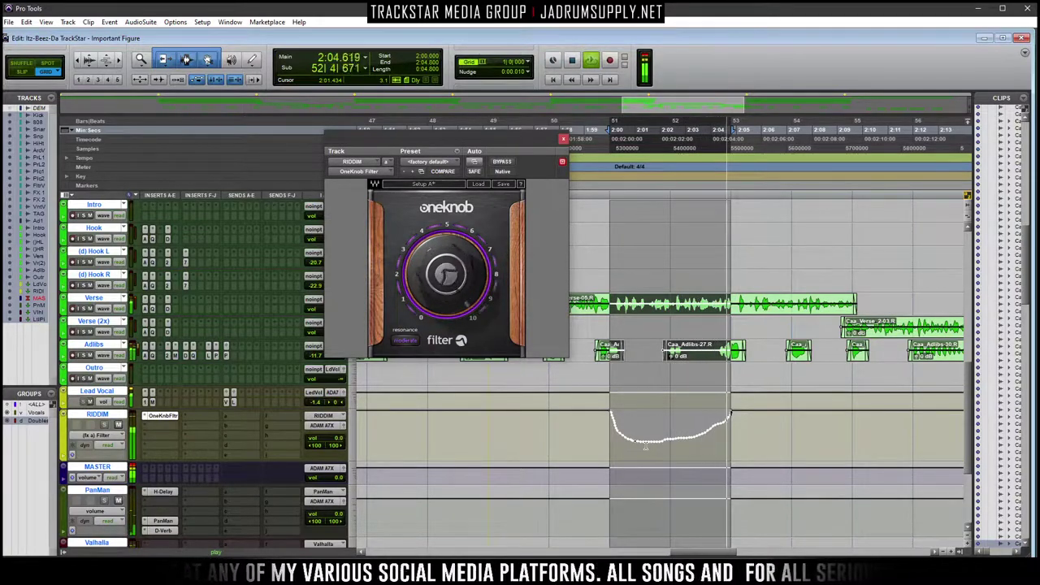
{"action": "scroll", "coordinate": [645, 447], "scroll_direction": "up", "scroll_amount": 10}
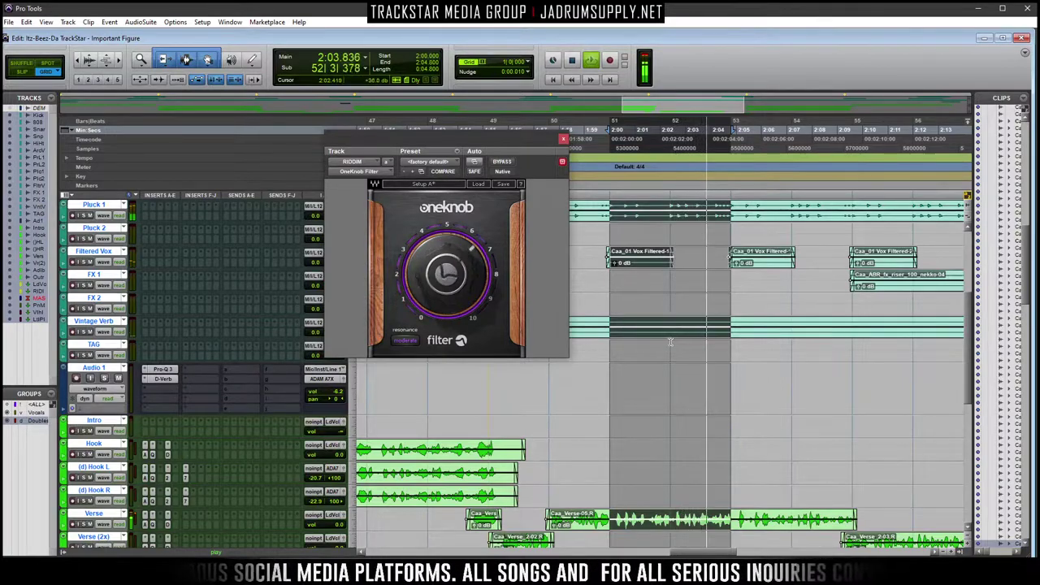
{"action": "key", "text": "space"}
Delete bar 52, starting at 2:02.400, from all the beat tracks from Kick through Vintage Verb
{"action": "scroll", "coordinate": [704, 166], "scroll_direction": "up", "scroll_amount": 4}
{"action": "scroll", "coordinate": [703, 165], "scroll_direction": "up", "scroll_amount": 4}
{"action": "left_click_drag", "start_coordinate": [704, 166], "coordinate": [694, 164]}
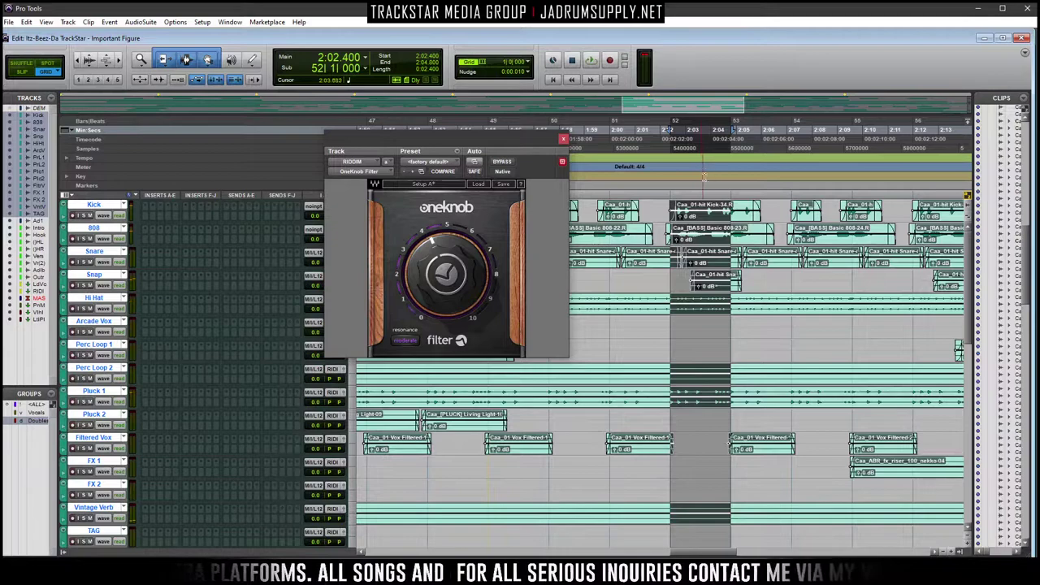
{"action": "key", "text": "Delete"}
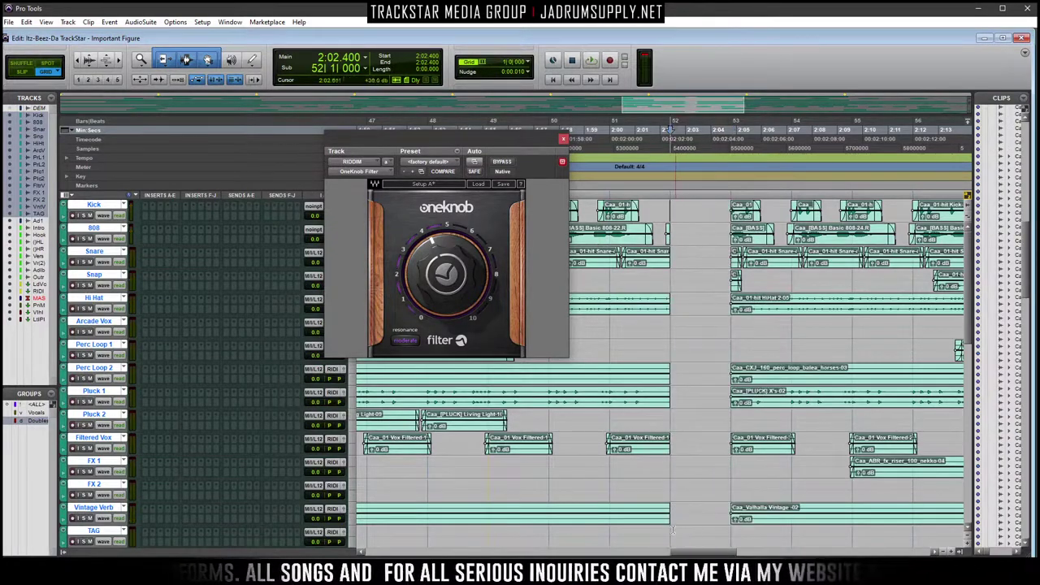
Set the grid to 0|1|000 and select 2:01.800 to 2:02.400 across the beat tracks from Kick through Vintage Verb
{"action": "scroll", "coordinate": [671, 510], "scroll_direction": "down", "scroll_amount": 2}
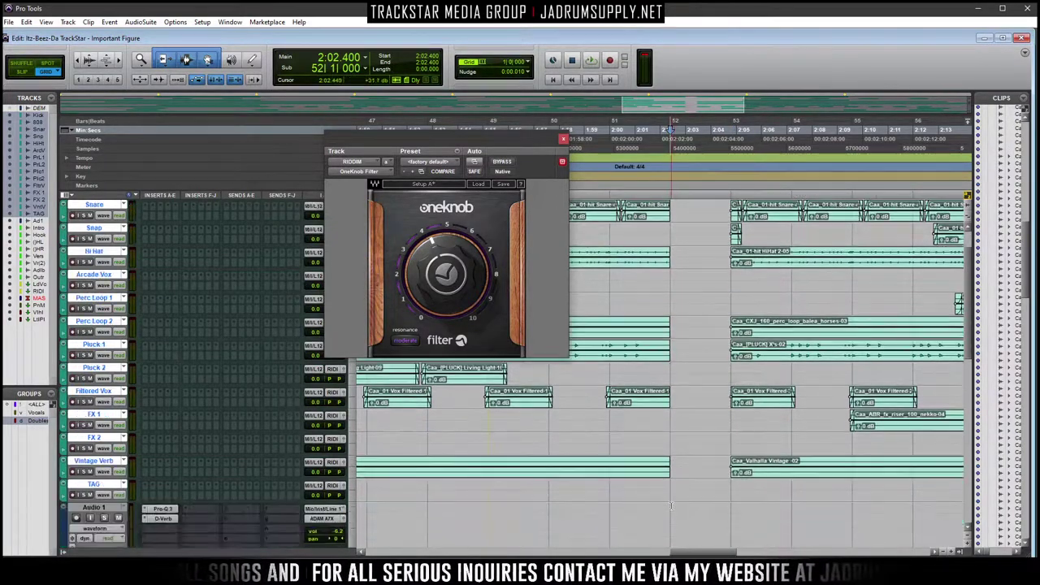
{"action": "scroll", "coordinate": [663, 325], "scroll_direction": "up", "scroll_amount": 2}
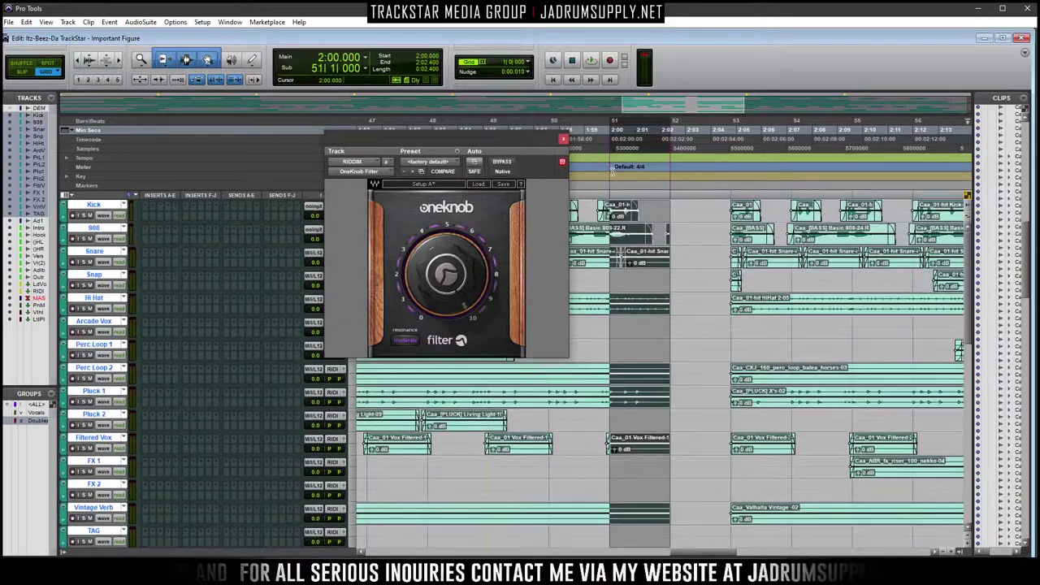
{"action": "left_click", "coordinate": [485, 65]}
{"action": "left_click", "coordinate": [497, 84]}
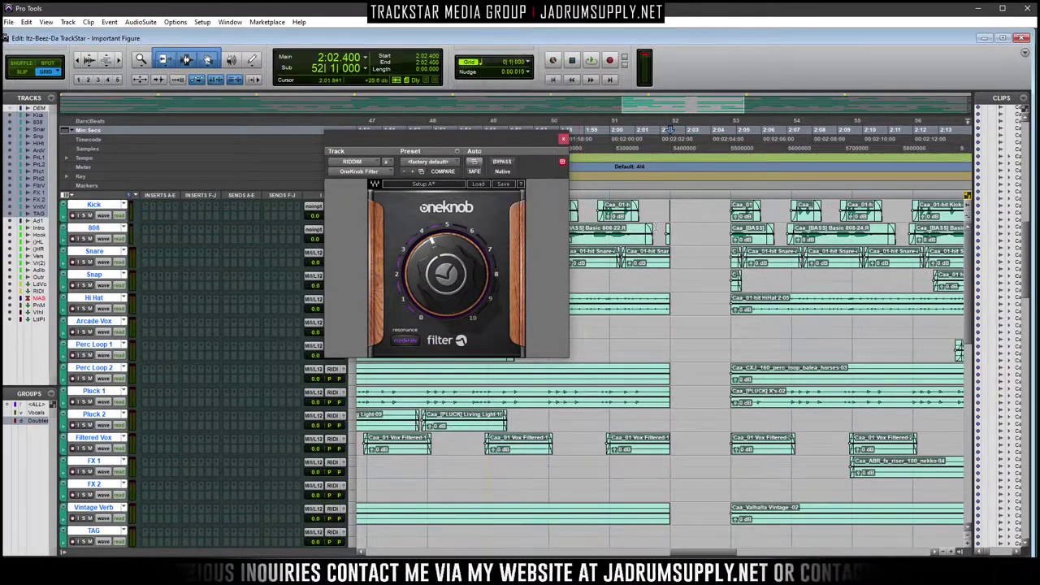
{"action": "left_click_drag", "start_coordinate": [671, 207], "coordinate": [655, 518]}
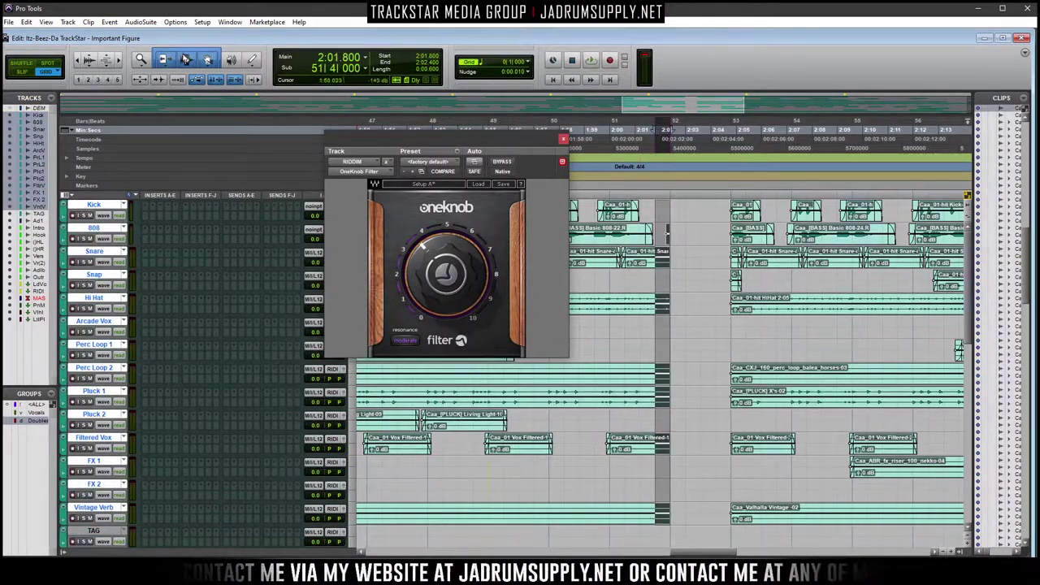
Render an AudioSuite Vari-Fi slow down, fitted to the selection, on the last beat of bar 51 across the beat tracks
{"action": "left_click", "coordinate": [140, 21]}
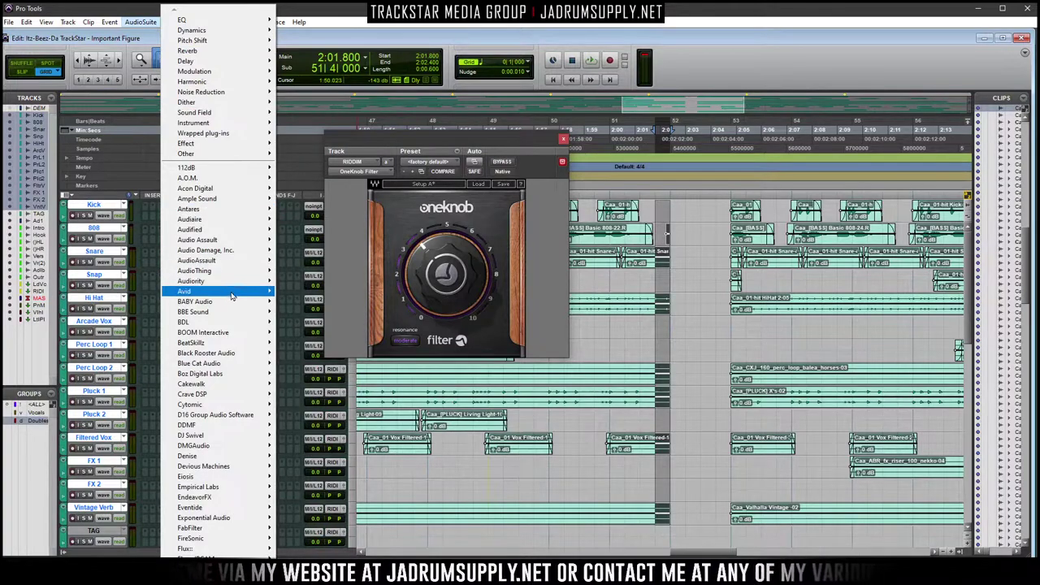
{"action": "mouse_move", "coordinate": [235, 294]}
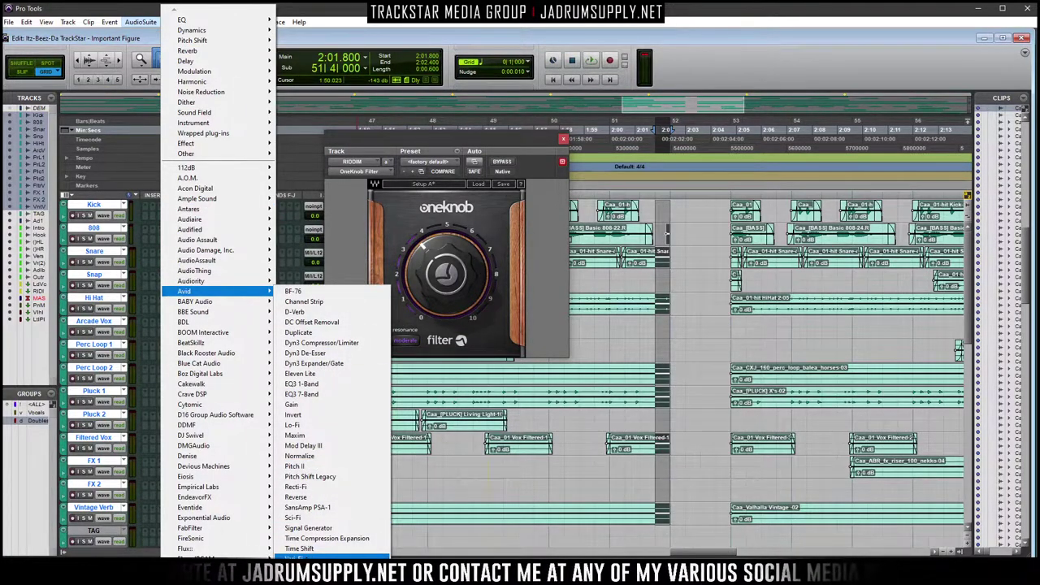
{"action": "left_click", "coordinate": [309, 557]}
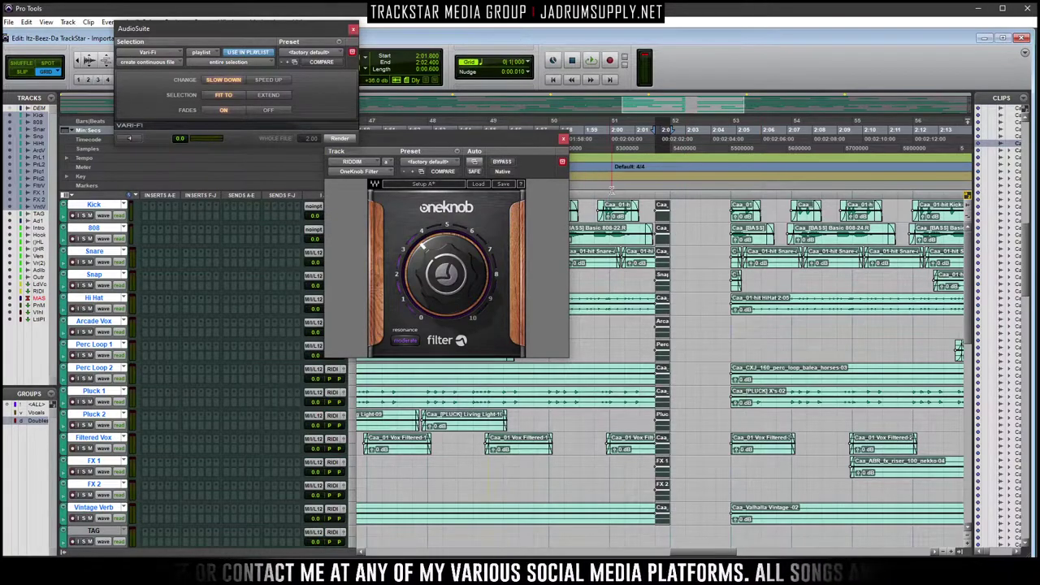
Play back from 2:00 to audition the Vari-Fi slow down leading into the beat drop
{"action": "left_click", "coordinate": [671, 232]}
{"action": "key", "text": "space"}
{"action": "scroll", "coordinate": [690, 228], "scroll_direction": "down", "scroll_amount": 6}
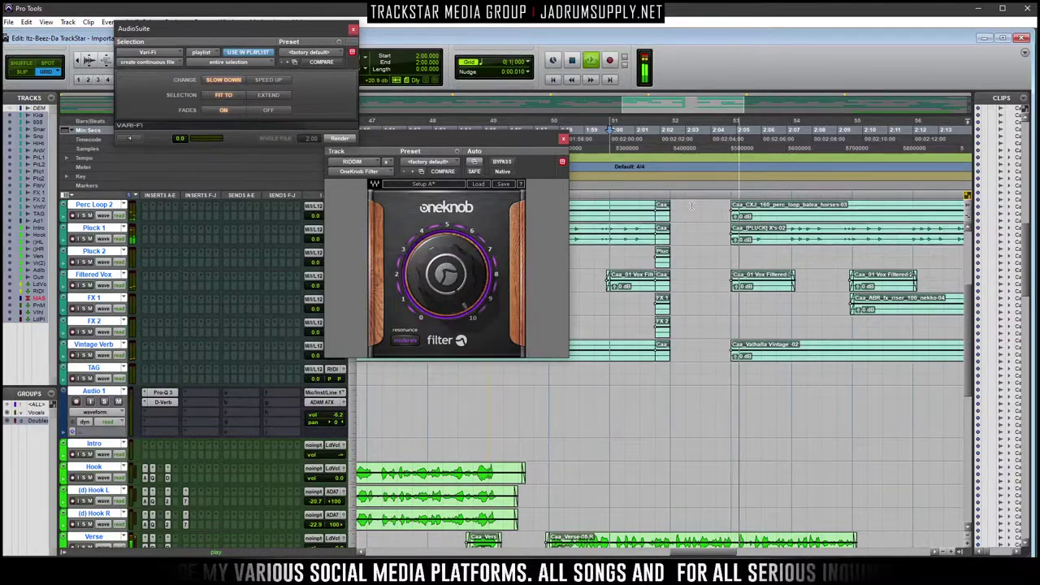
{"action": "scroll", "coordinate": [691, 206], "scroll_direction": "down", "scroll_amount": 5}
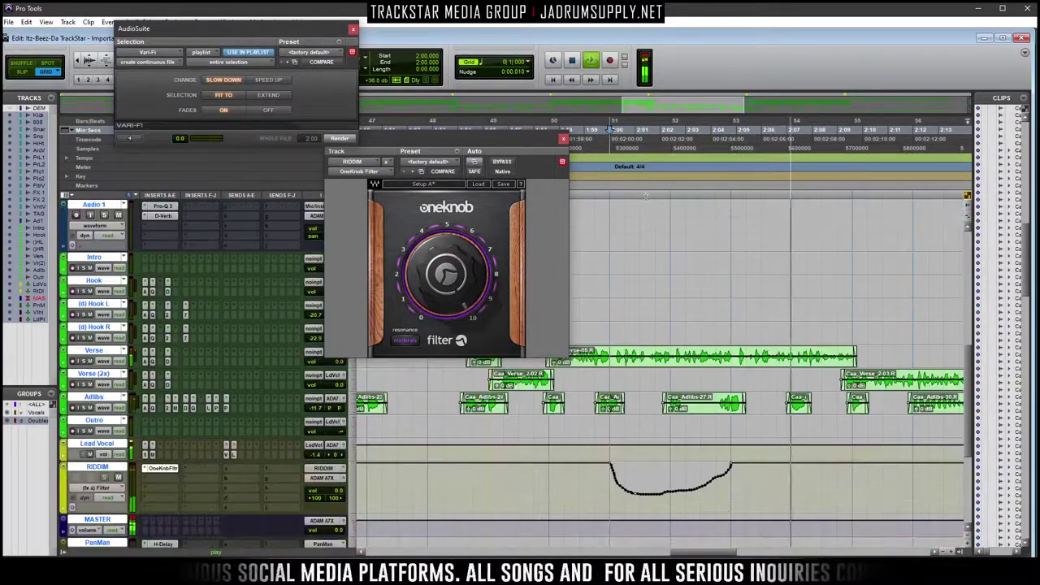
{"action": "key", "text": "space"}
Undo the Vari-Fi slow down on the beat tracks
{"action": "scroll", "coordinate": [722, 301], "scroll_direction": "up", "scroll_amount": 5}
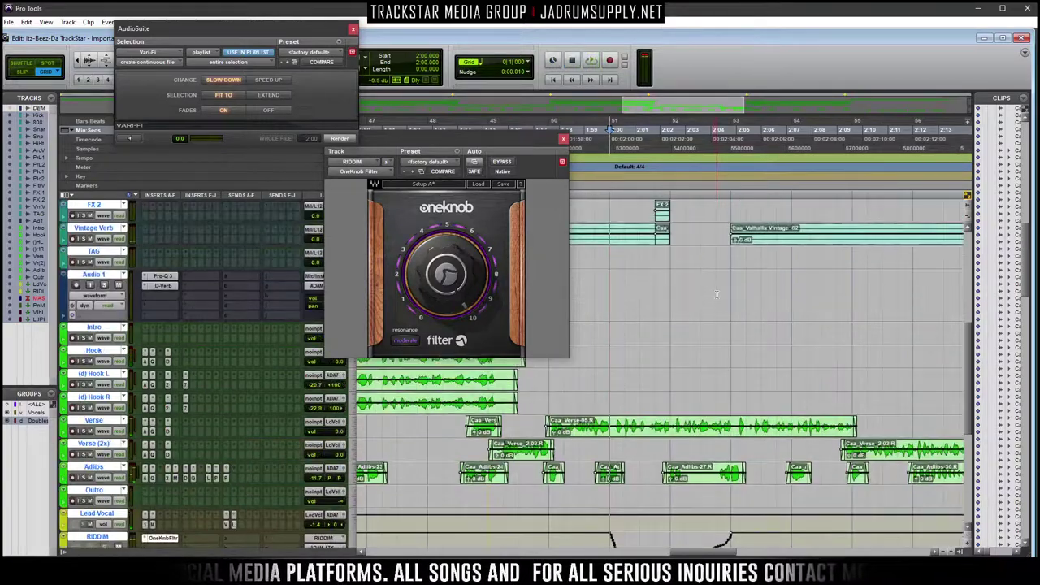
{"action": "left_click", "coordinate": [669, 316]}
{"action": "scroll", "coordinate": [675, 341], "scroll_direction": "down", "scroll_amount": 5}
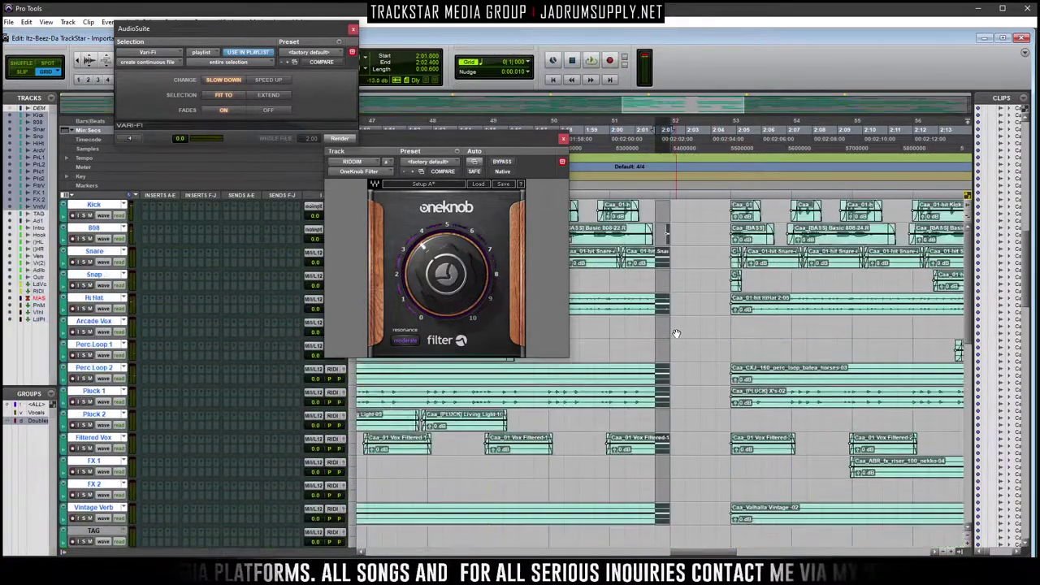
{"action": "scroll", "coordinate": [699, 374], "scroll_direction": "up", "scroll_amount": 4}
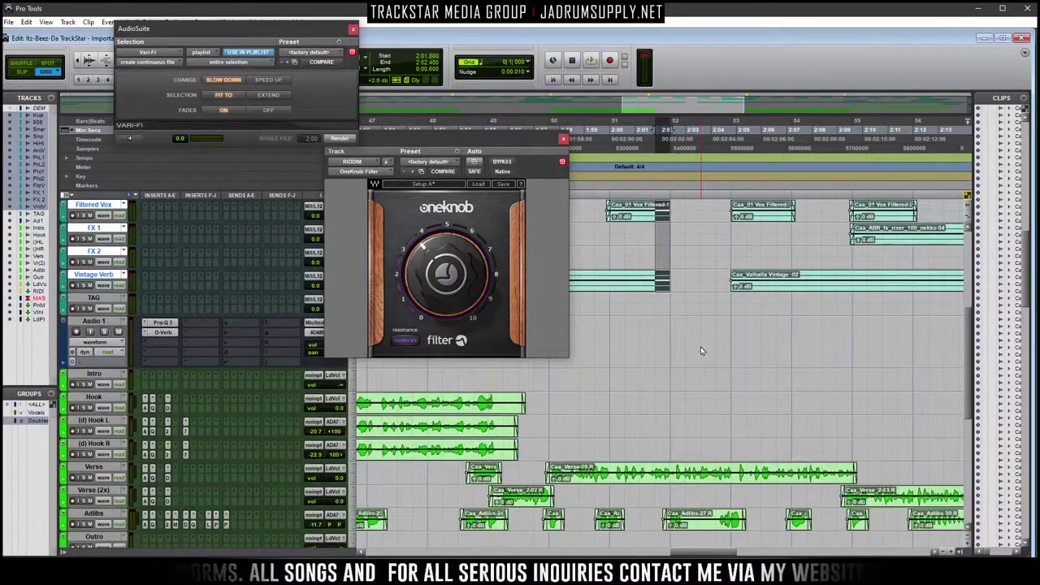
{"action": "right_click", "coordinate": [703, 351]}
{"action": "key", "text": "Escape"}
Play back the verse vocals and adlibs over the beat drop from 2:03.600 and from 2:02.400
{"action": "scroll", "coordinate": [713, 325], "scroll_direction": "down", "scroll_amount": 5}
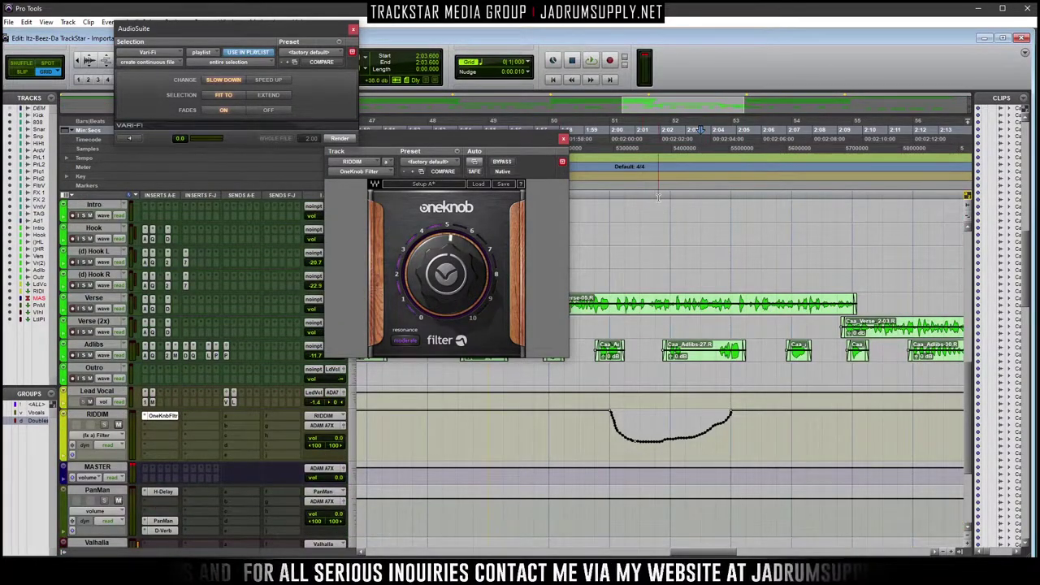
{"action": "key", "text": "space"}
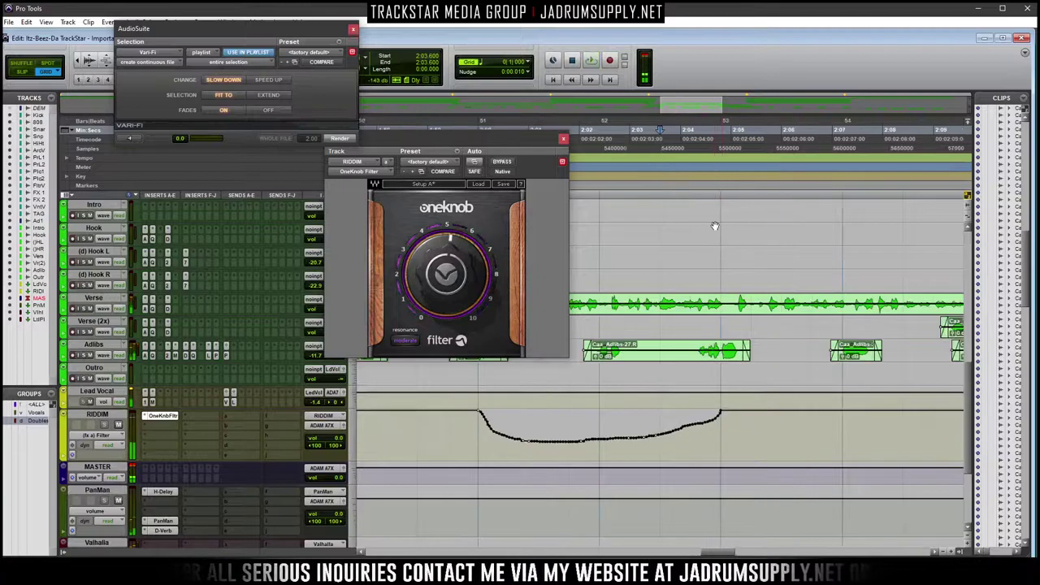
{"action": "left_click", "coordinate": [599, 190]}
{"action": "key", "text": "space"}
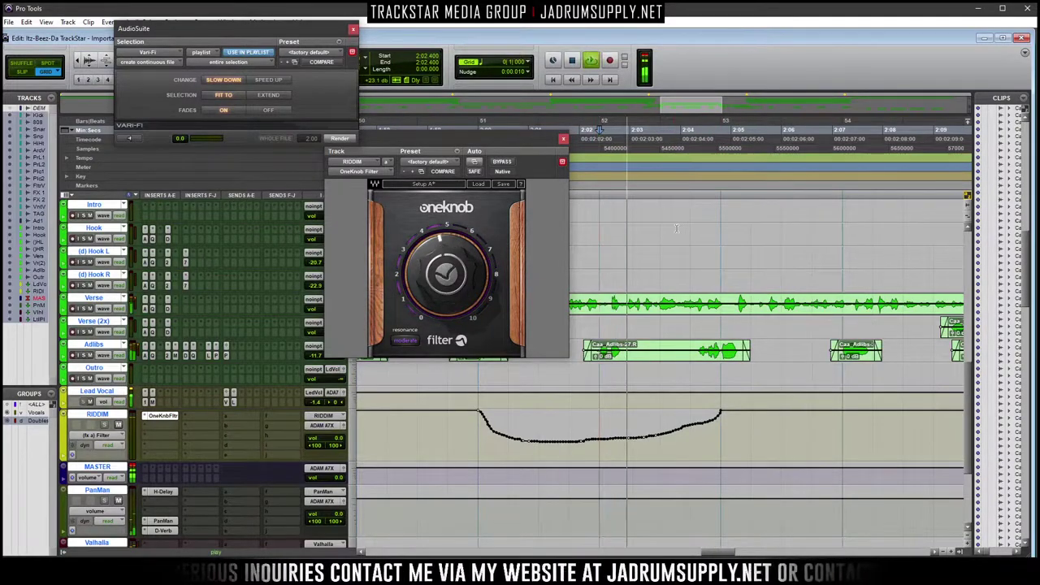
{"action": "key", "text": "space"}
Play back the lead-in and filter sweep from 1:57.600 and again from 2:00
{"action": "left_click_drag", "start_coordinate": [717, 551], "coordinate": [701, 551]}
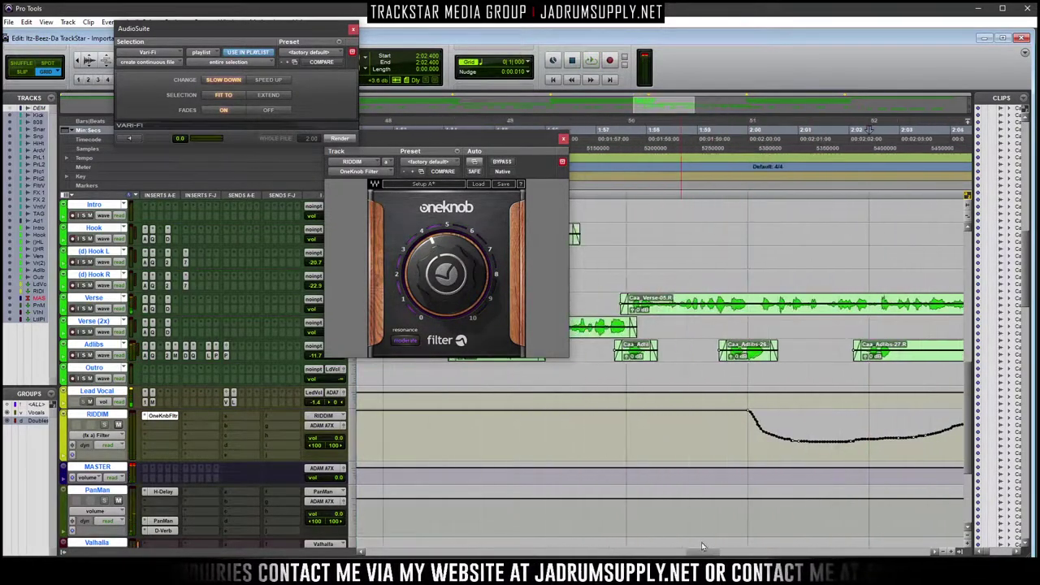
{"action": "left_click", "coordinate": [627, 195]}
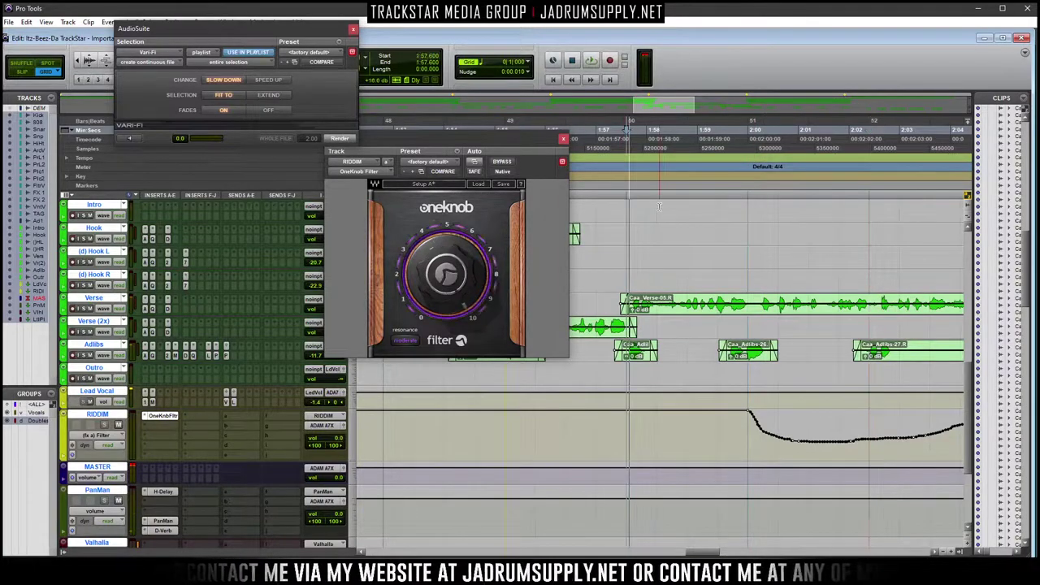
{"action": "key", "text": "space"}
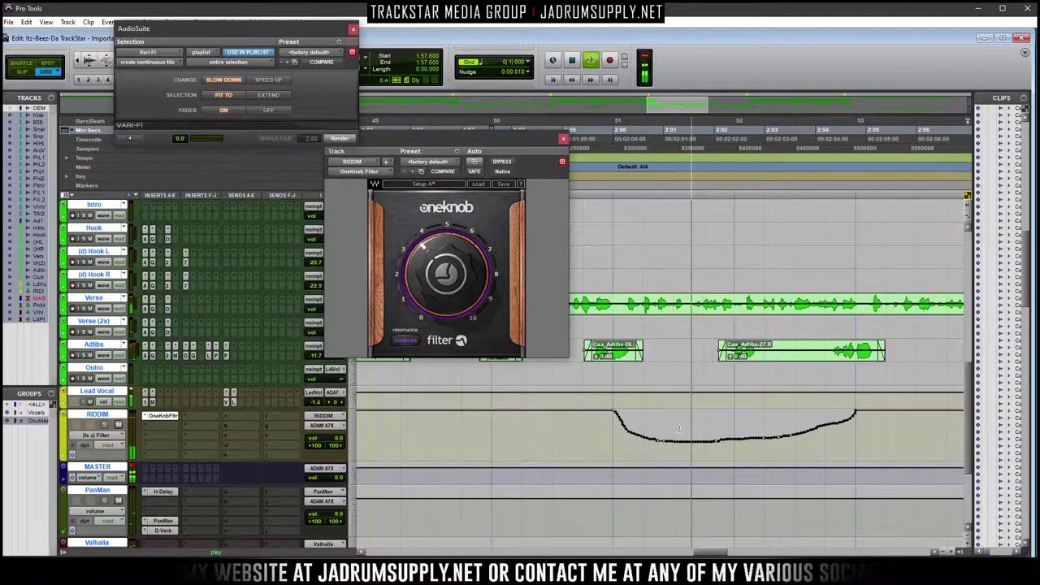
{"action": "key", "text": "space"}
{"action": "key", "text": "space"}
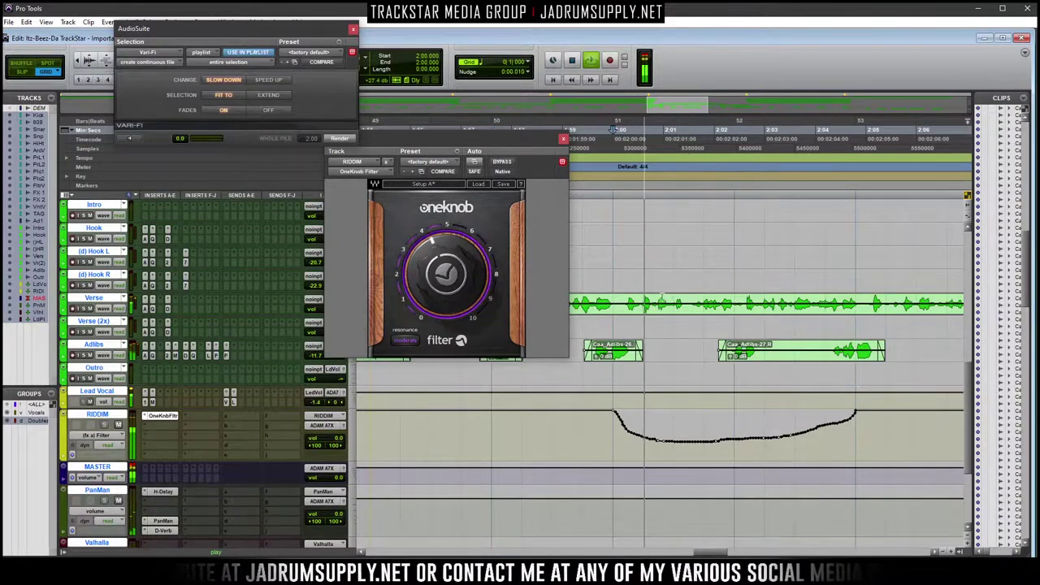
{"action": "key", "text": "space"}
Audition the Verse vocal after 2:00 and narrow the selection to the phrase from 2:01.059 to 2:01.493
{"action": "left_click", "coordinate": [658, 301]}
{"action": "key", "text": "ctrl+]"}
{"action": "key", "text": "ctrl+]"}
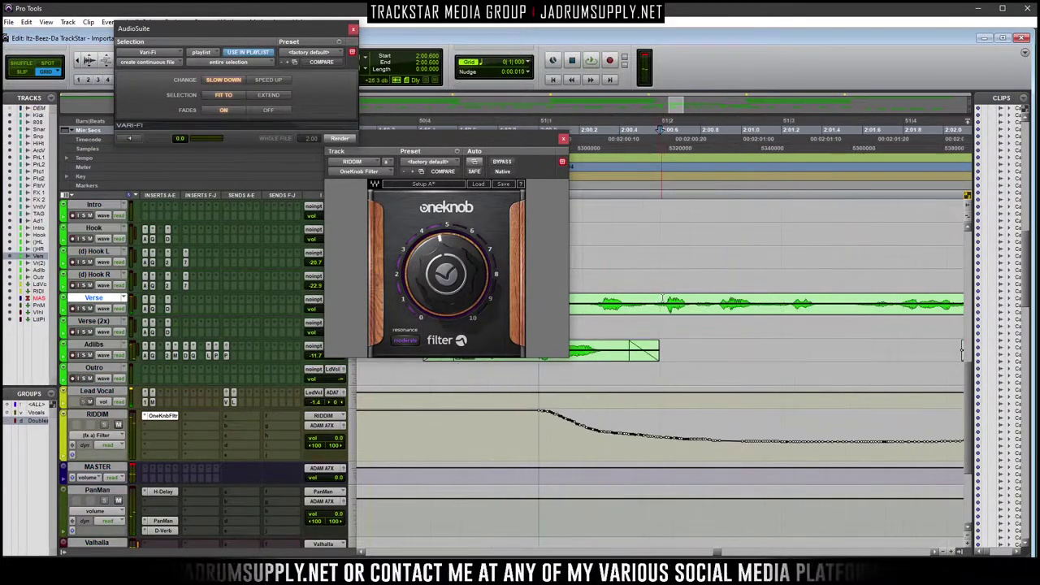
{"action": "key", "text": "space"}
{"action": "left_click_drag", "start_coordinate": [715, 305], "coordinate": [841, 307]}
{"action": "key", "text": "space"}
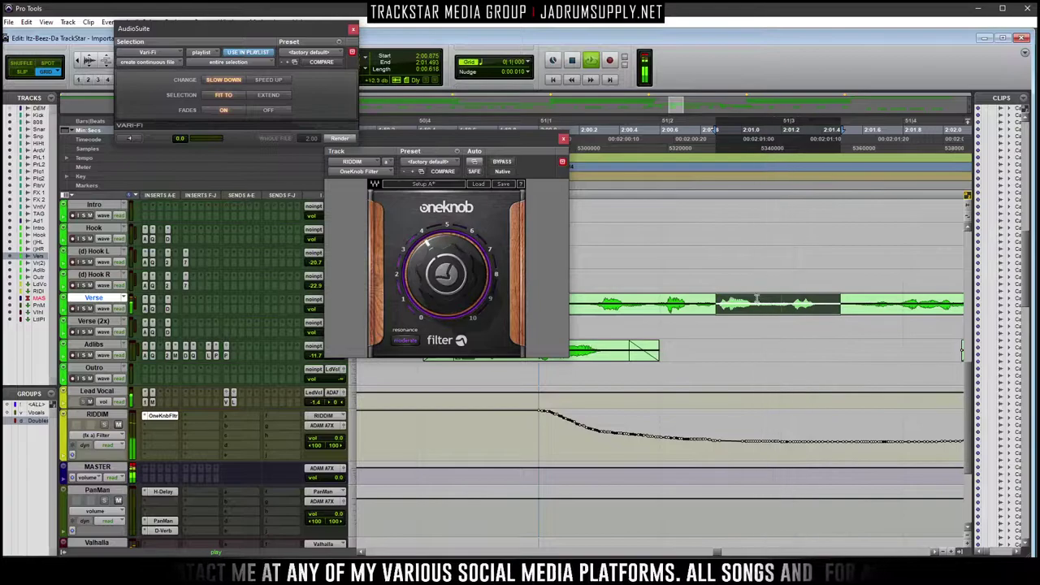
{"action": "key", "text": "space"}
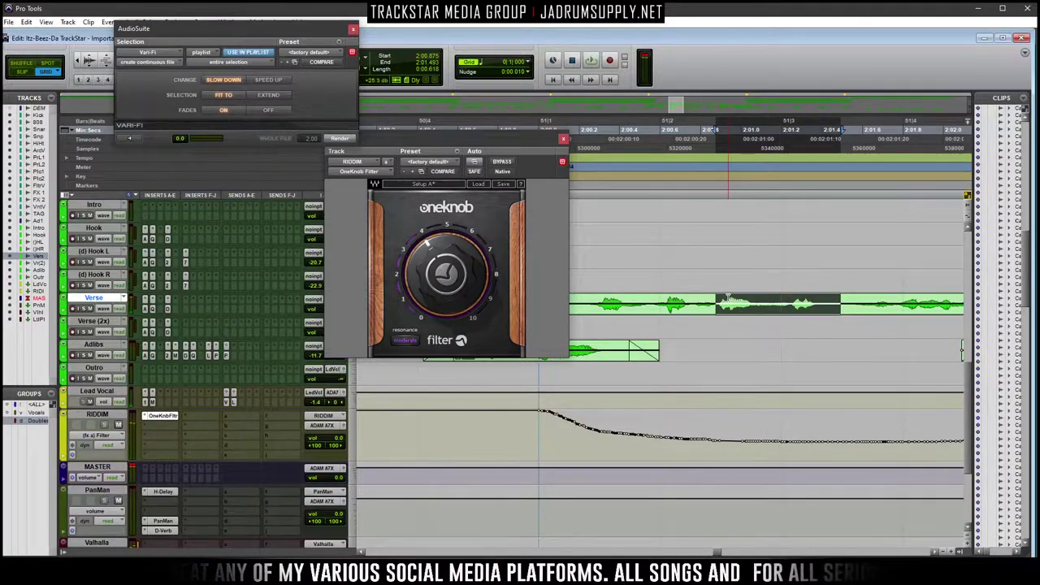
{"action": "key", "text": "space"}
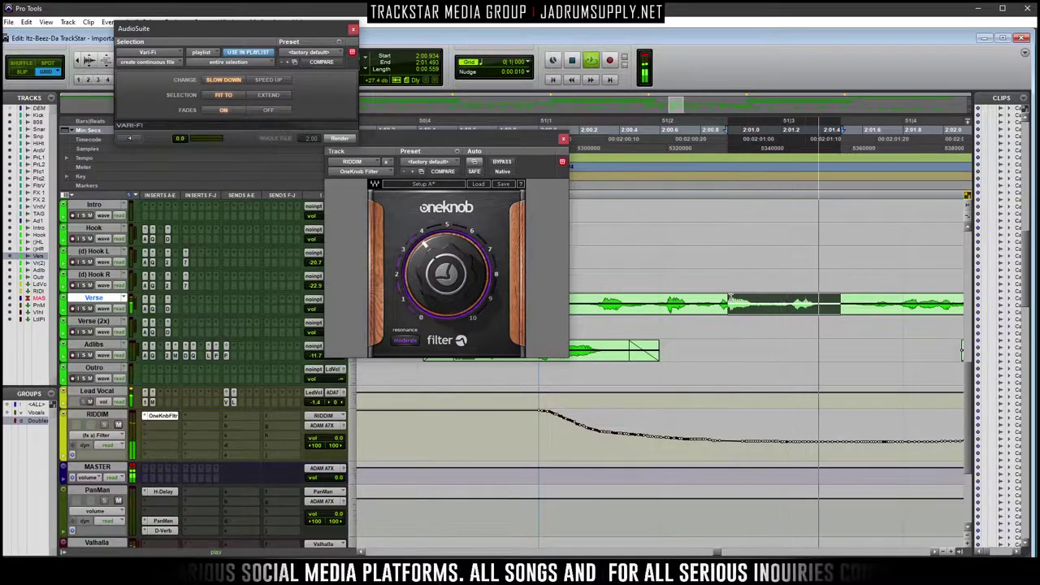
{"action": "left_click", "coordinate": [754, 299], "text": "shift"}
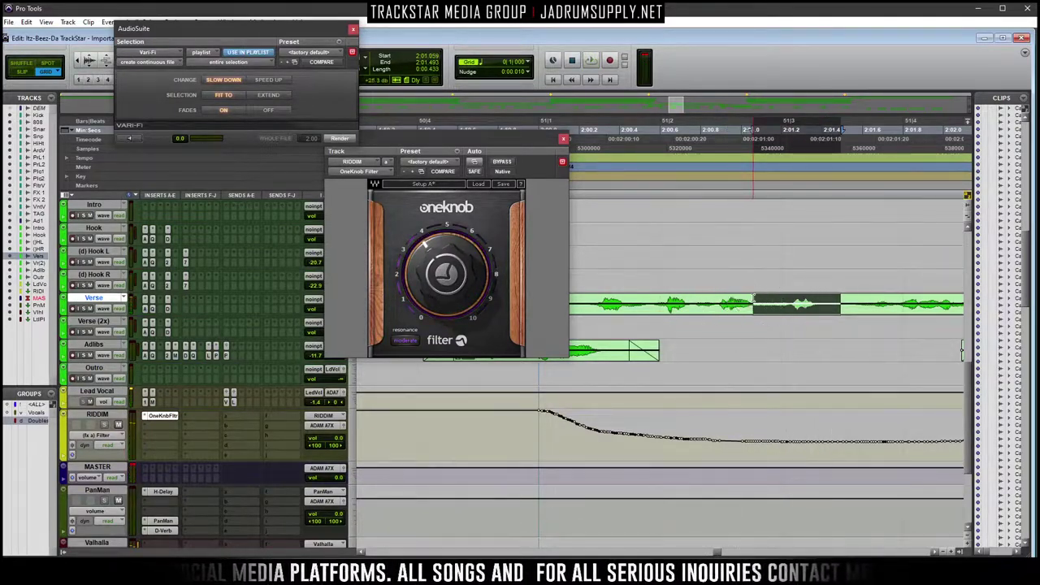
Load EQ3 7-Band as the AudioSuite effect and preview the Verse phrase with the Telephone 2 - 7 Band preset
{"action": "left_click", "coordinate": [169, 57]}
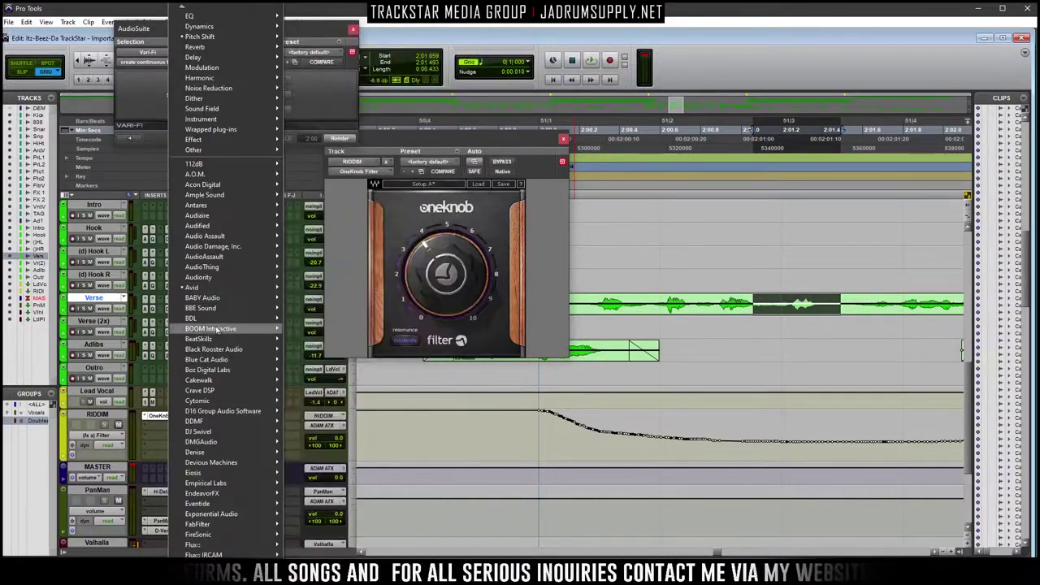
{"action": "mouse_move", "coordinate": [262, 292]}
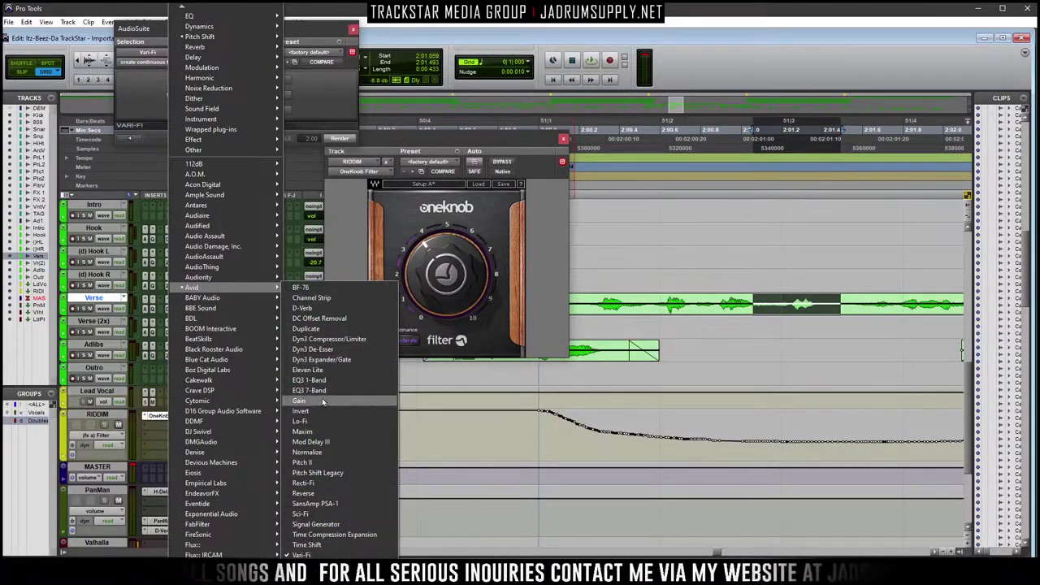
{"action": "left_click", "coordinate": [313, 390]}
{"action": "left_click", "coordinate": [297, 52]}
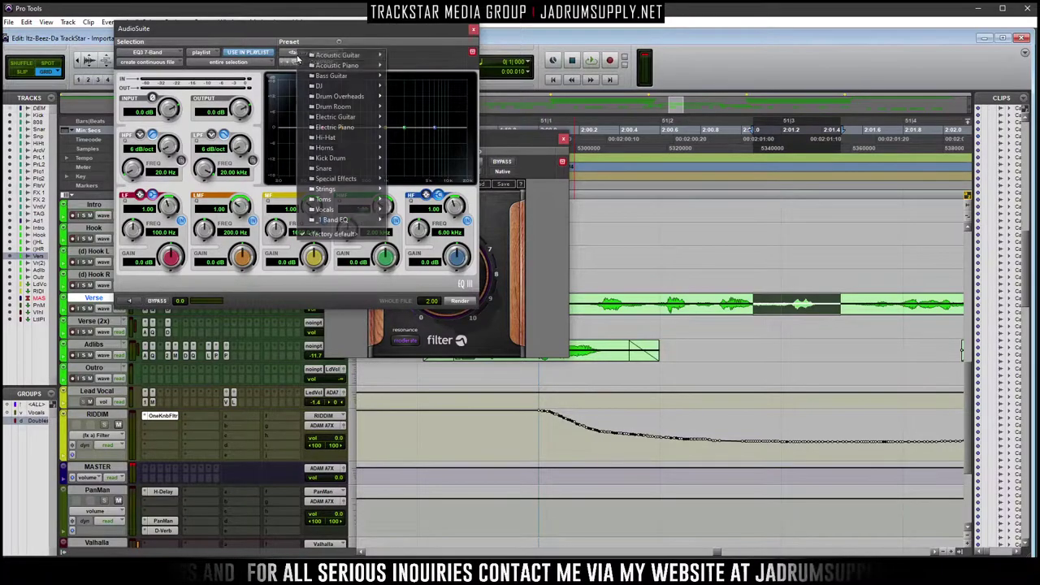
{"action": "mouse_move", "coordinate": [357, 183]}
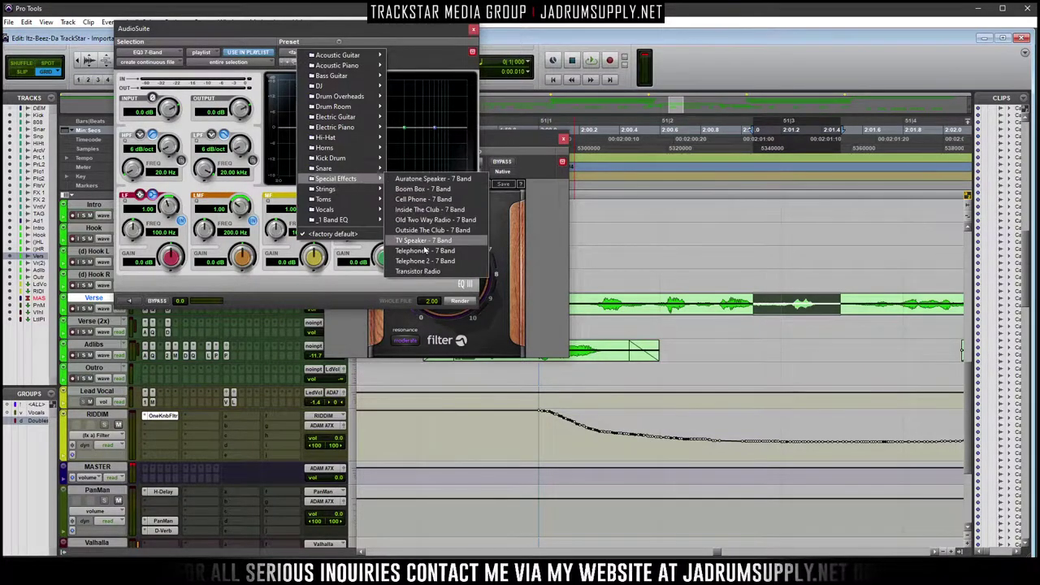
{"action": "left_click", "coordinate": [435, 263]}
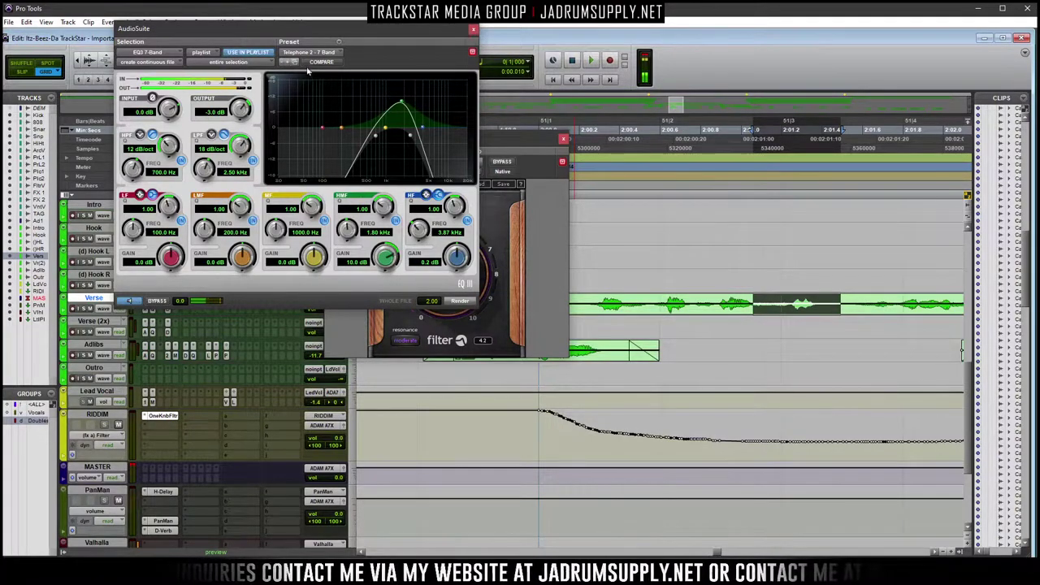
Switch the EQ preset to Telephone 1 - 7 Band, render it on the selected Verse phrase and audition the phrase
{"action": "left_click", "coordinate": [148, 52]}
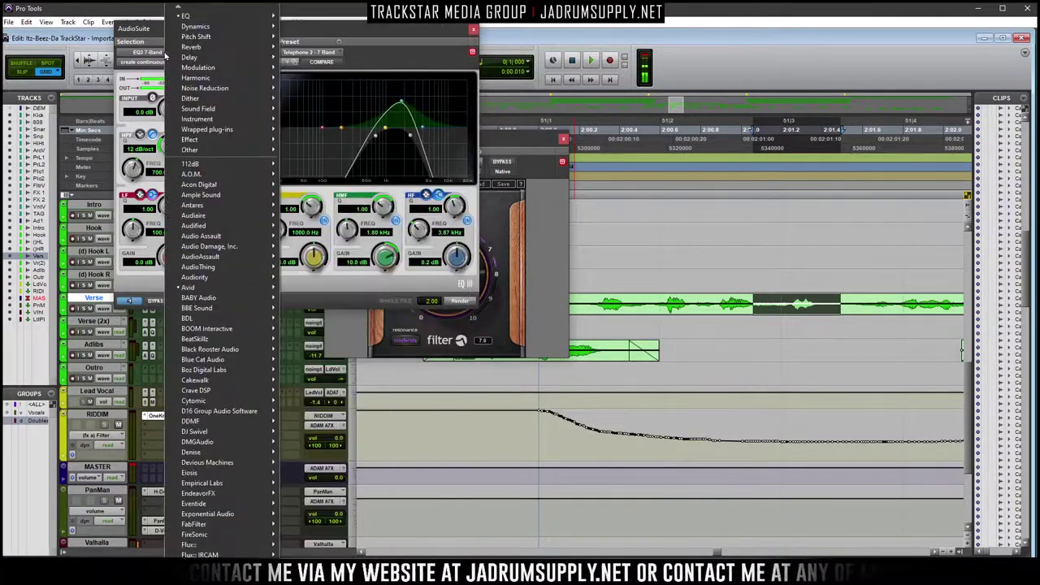
{"action": "key", "text": "Escape"}
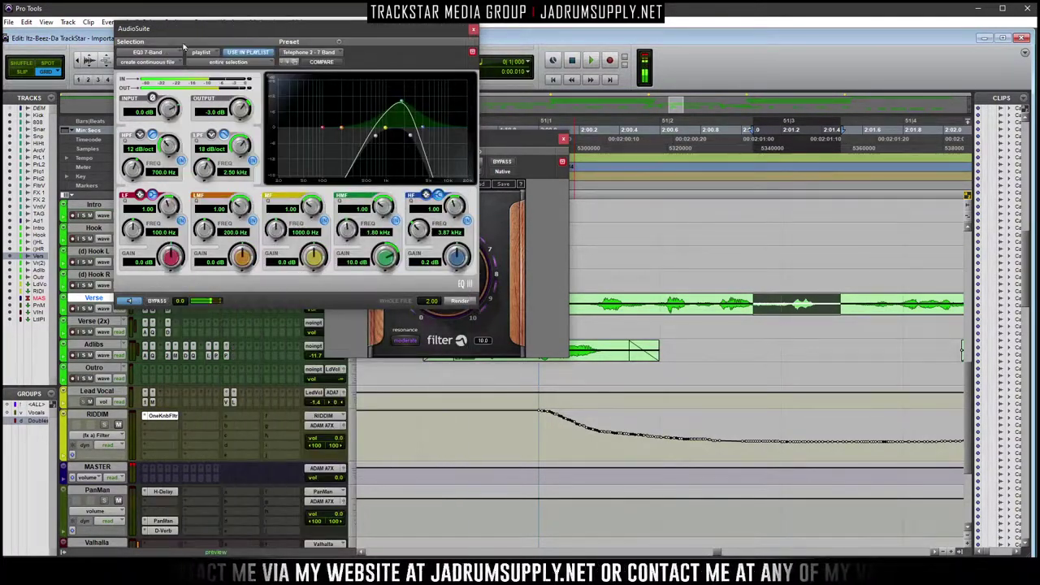
{"action": "left_click", "coordinate": [309, 53]}
{"action": "mouse_move", "coordinate": [369, 179]}
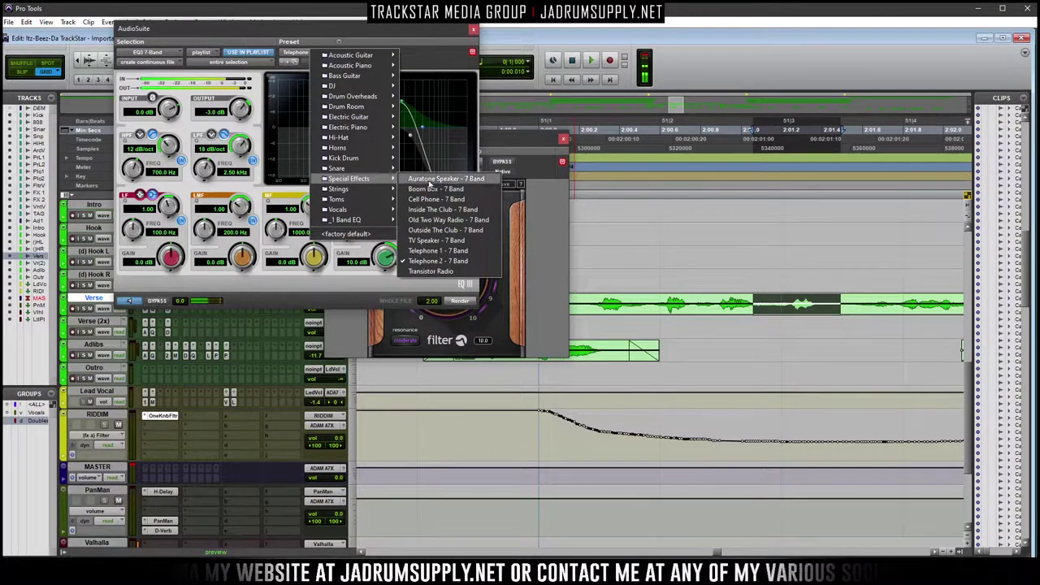
{"action": "left_click", "coordinate": [455, 251]}
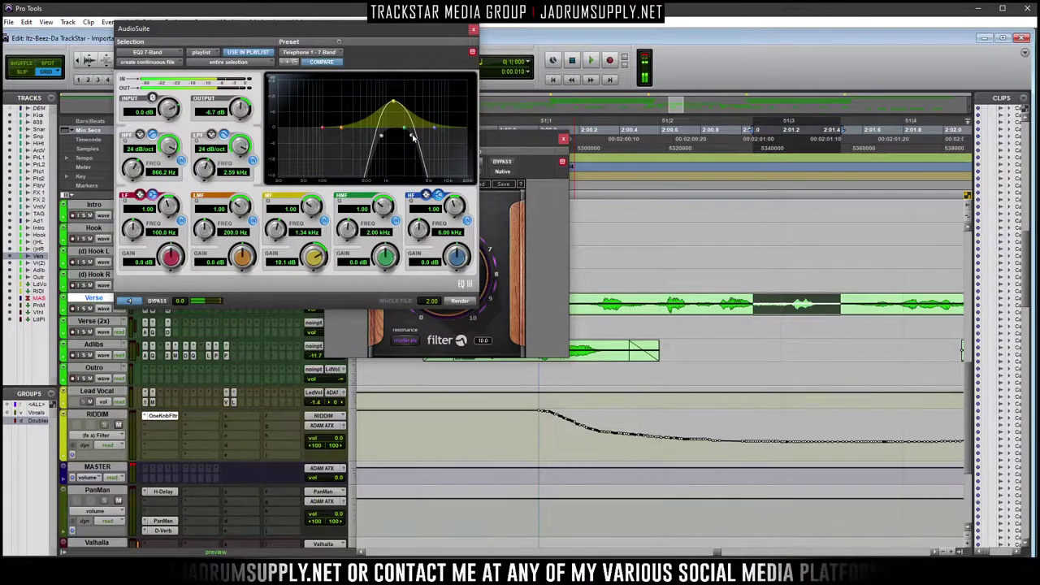
{"action": "left_click", "coordinate": [712, 307]}
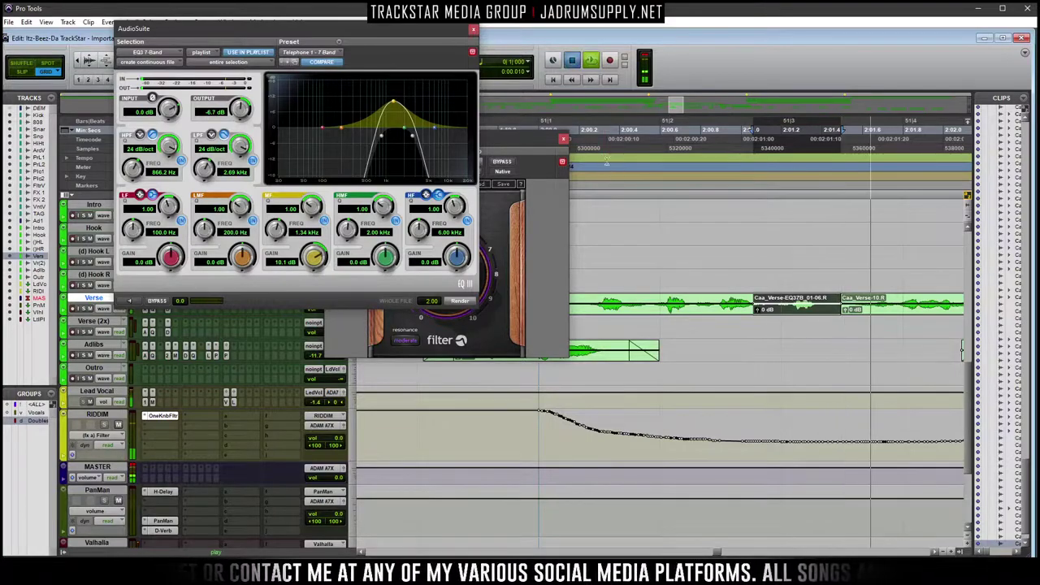
Play back verse 3 from 2:00 with the telephone effect and filter sweep, continuing into the last hook after H4
{"action": "key", "text": "space"}
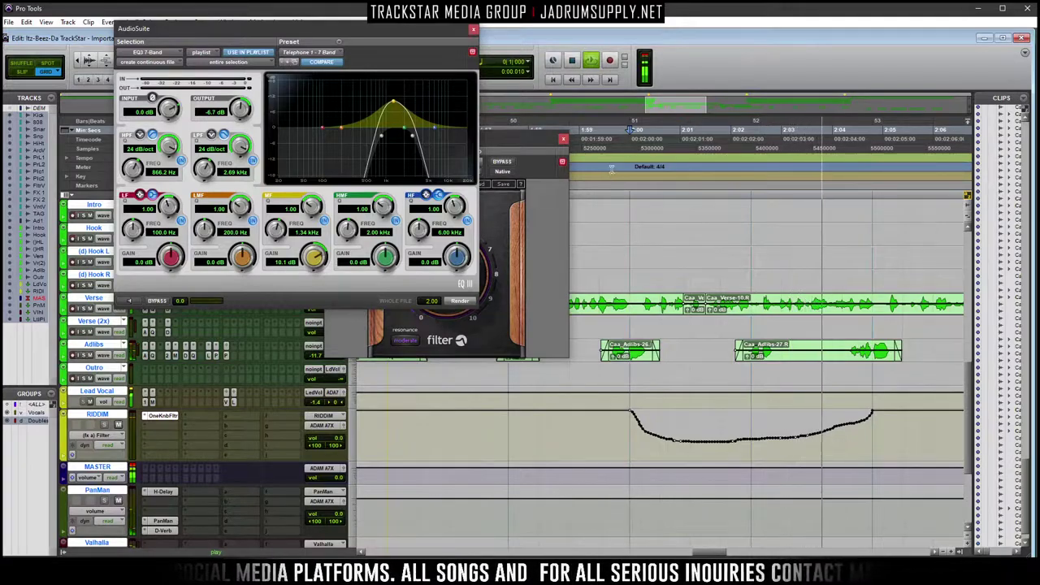
{"action": "key", "text": "r"}
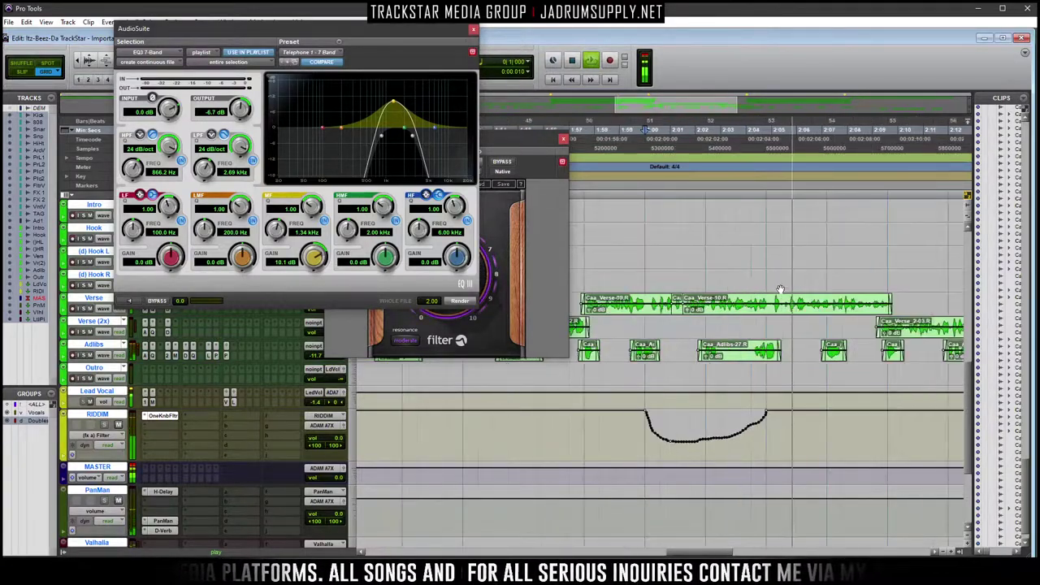
{"action": "scroll", "coordinate": [792, 240], "scroll_direction": "down", "scroll_amount": 1}
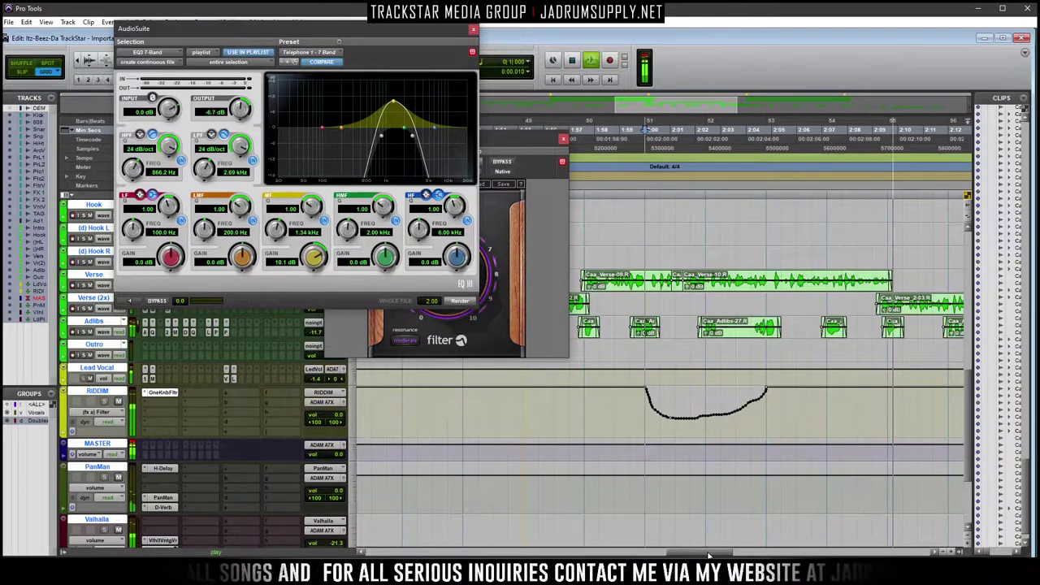
{"action": "left_click_drag", "start_coordinate": [685, 556], "coordinate": [734, 557]}
{"action": "scroll", "coordinate": [754, 494], "scroll_direction": "up", "scroll_amount": 10}
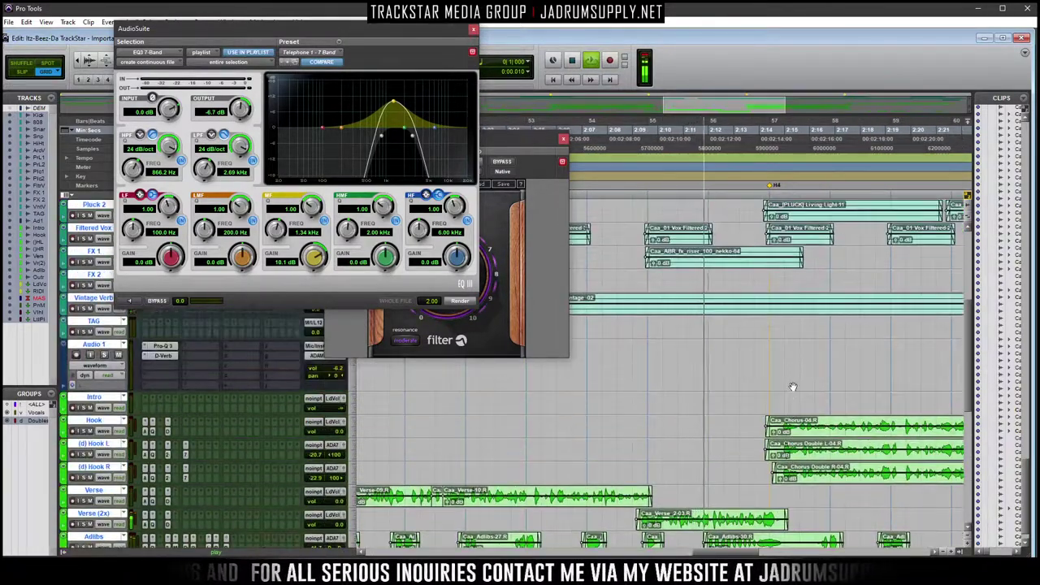
{"action": "scroll", "coordinate": [807, 378], "scroll_direction": "down", "scroll_amount": 4}
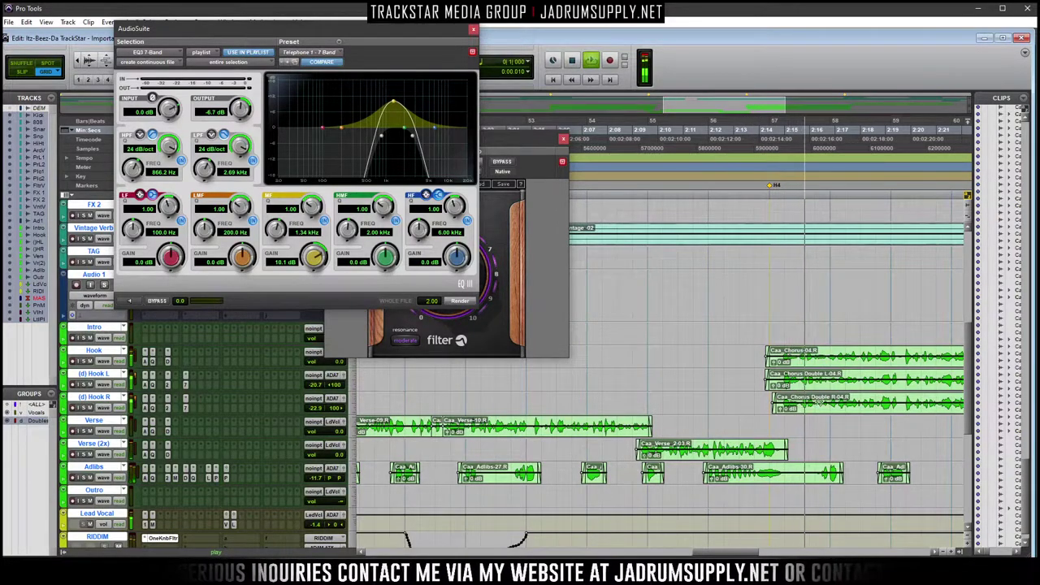
{"action": "scroll", "coordinate": [823, 398], "scroll_direction": "down", "scroll_amount": 3}
{"action": "key", "text": "r"}
{"action": "key", "text": "r"}
{"action": "key", "text": "r"}
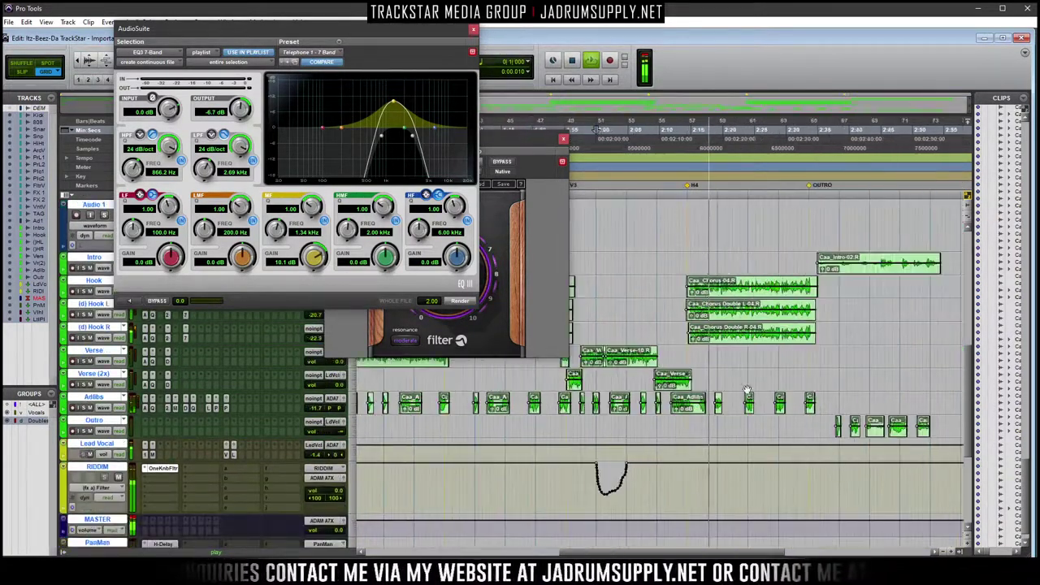
Close the AudioSuite and OneKnob Filter windows and play the whole song from the start
{"action": "left_click", "coordinate": [473, 29]}
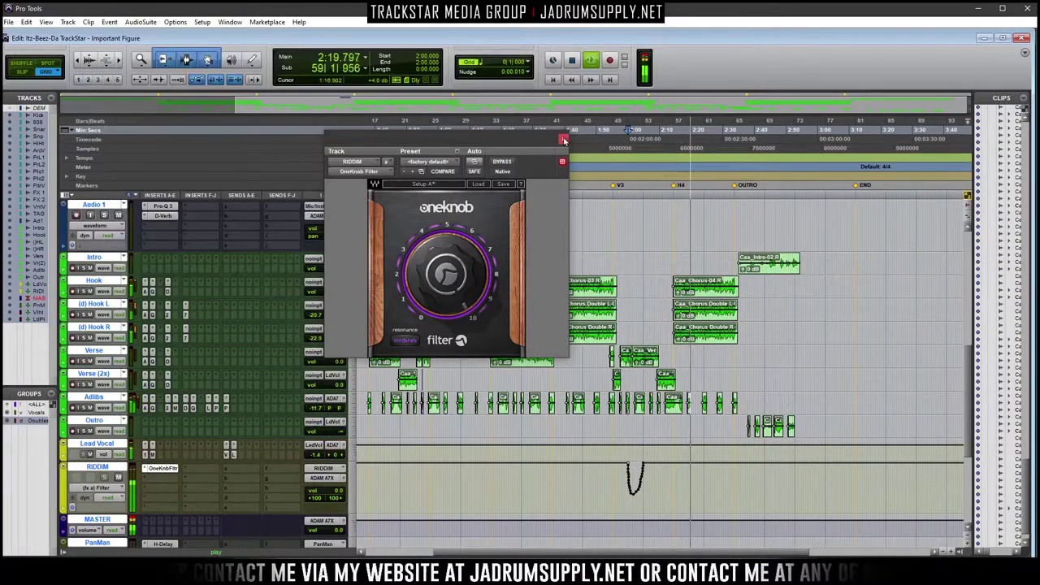
{"action": "left_click", "coordinate": [563, 139]}
{"action": "key", "text": "r"}
{"action": "key", "text": "t"}
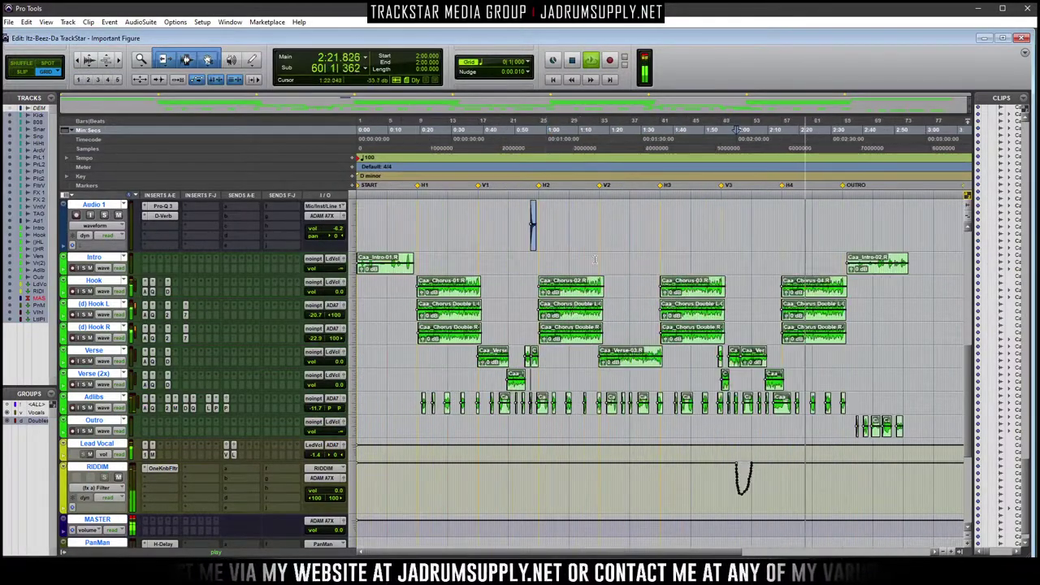
{"action": "key", "text": "Return"}
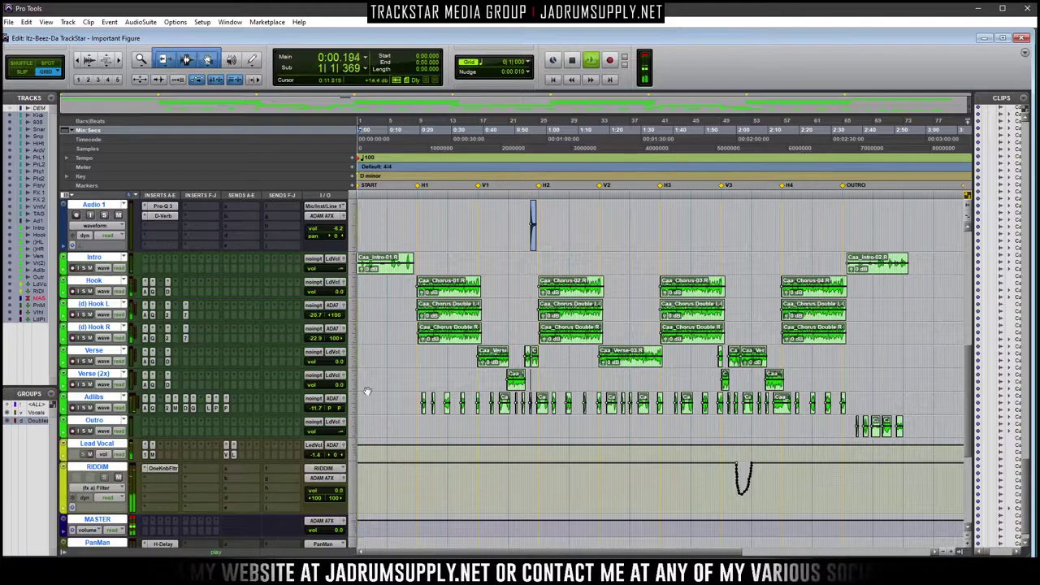
Restart playback from the beginning and reset the Intro track's volume fader to 0.0 dB
{"action": "scroll", "coordinate": [463, 440], "scroll_direction": "up", "scroll_amount": 5}
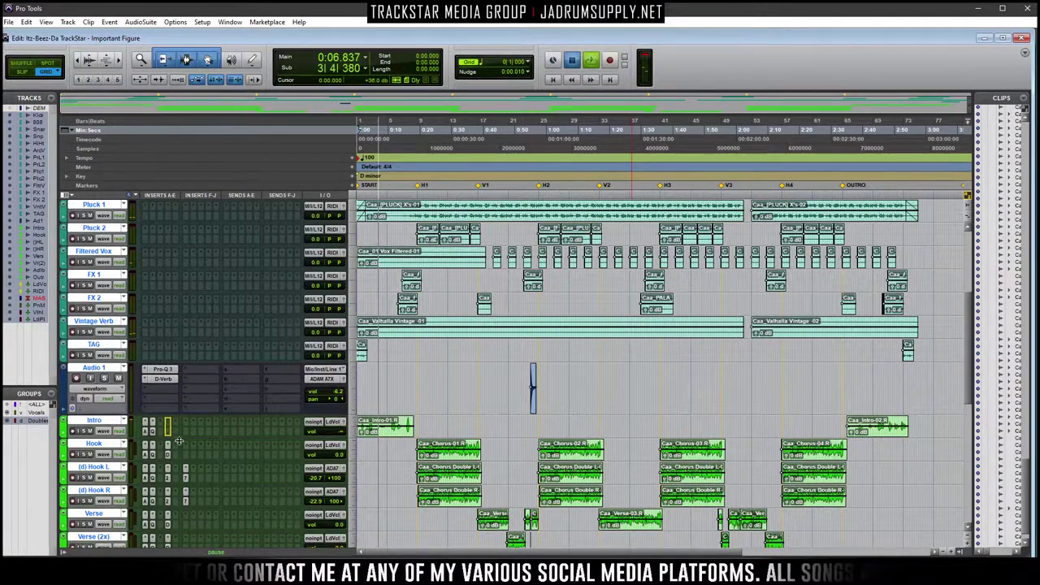
{"action": "key", "text": "space"}
{"action": "key", "text": "ctrl+]"}
{"action": "key", "text": "ctrl+]"}
{"action": "key", "text": "ctrl+]"}
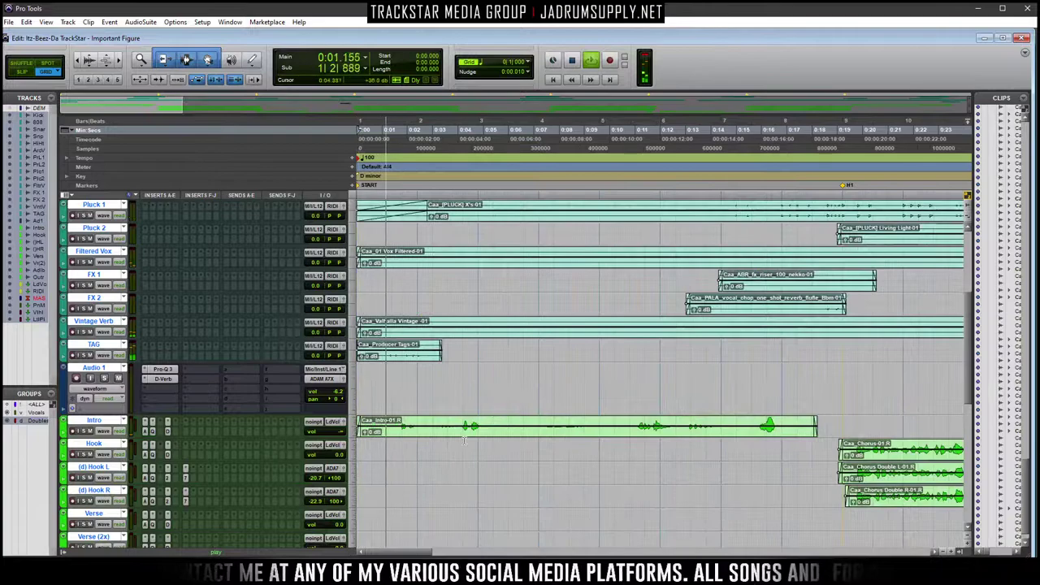
{"action": "left_click", "coordinate": [346, 425]}
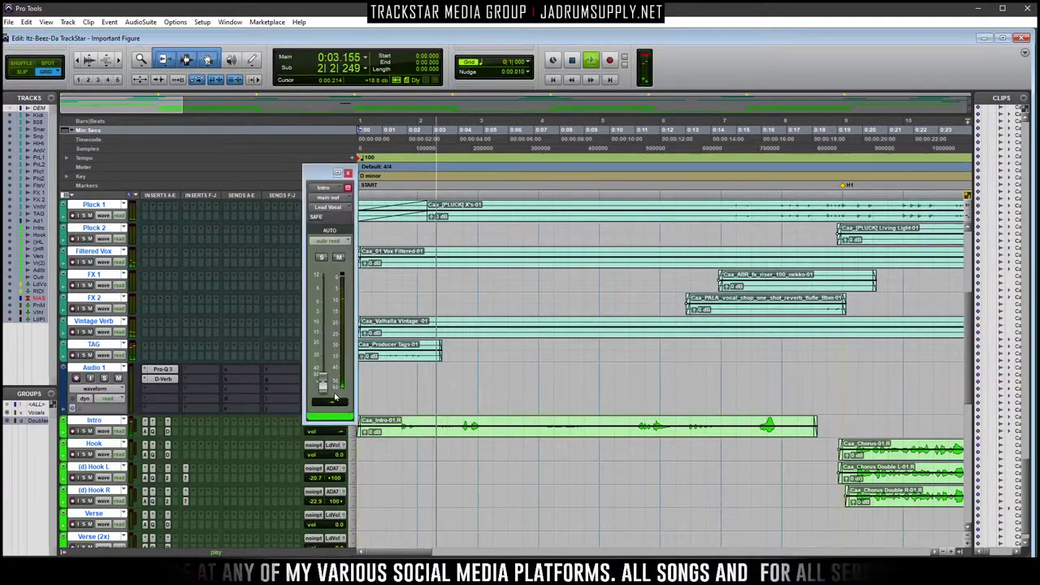
{"action": "left_click", "coordinate": [323, 383], "text": "alt"}
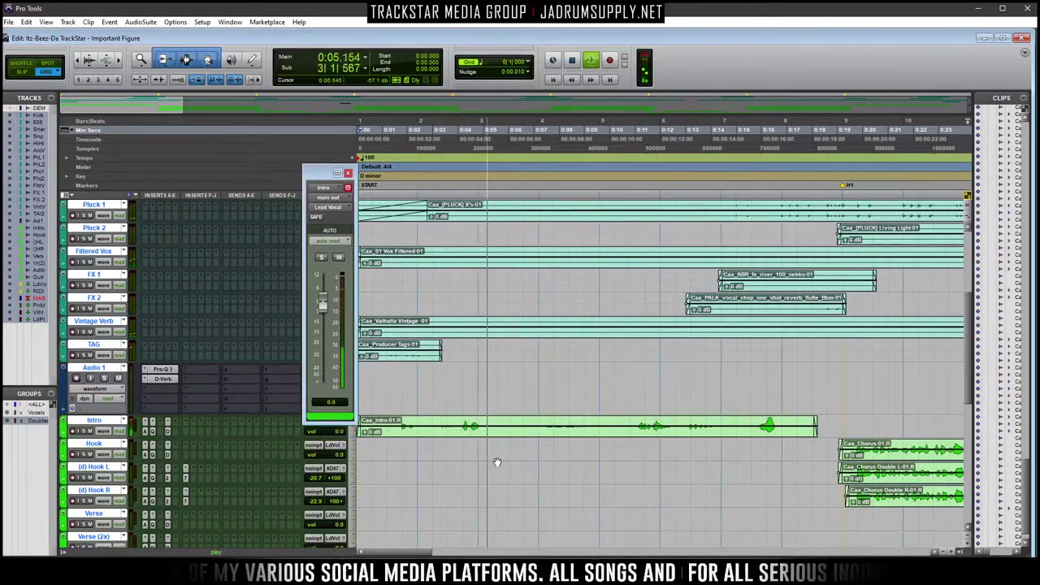
Enlarge all track heights and examine the Intro vocal's waveform during playback
{"action": "key", "text": "ctrl+alt+]"}
{"action": "key", "text": "ctrl+alt+]"}
{"action": "key", "text": "ctrl+alt+]"}
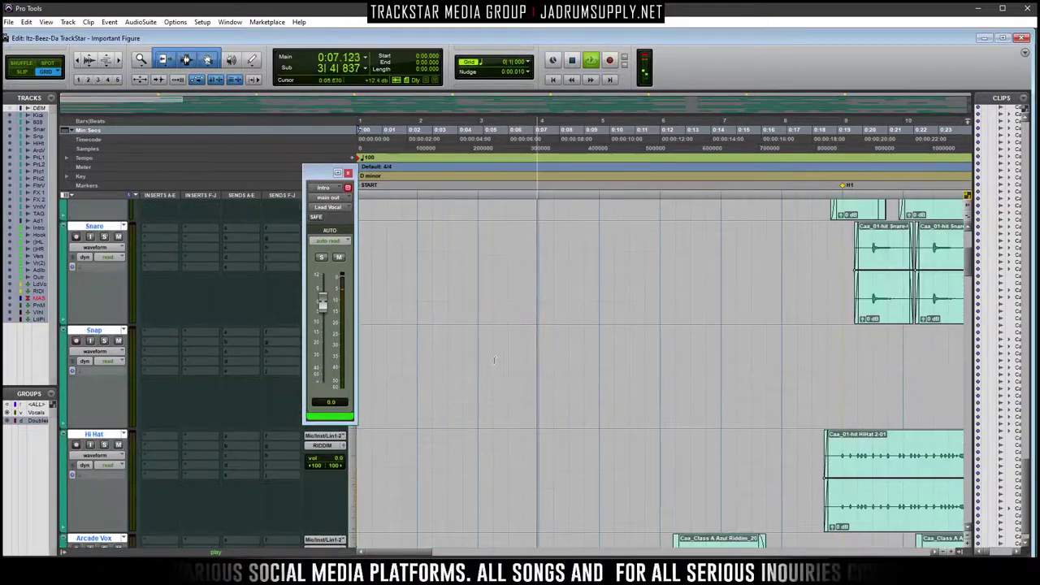
{"action": "scroll", "coordinate": [509, 373], "scroll_direction": "down", "scroll_amount": 10}
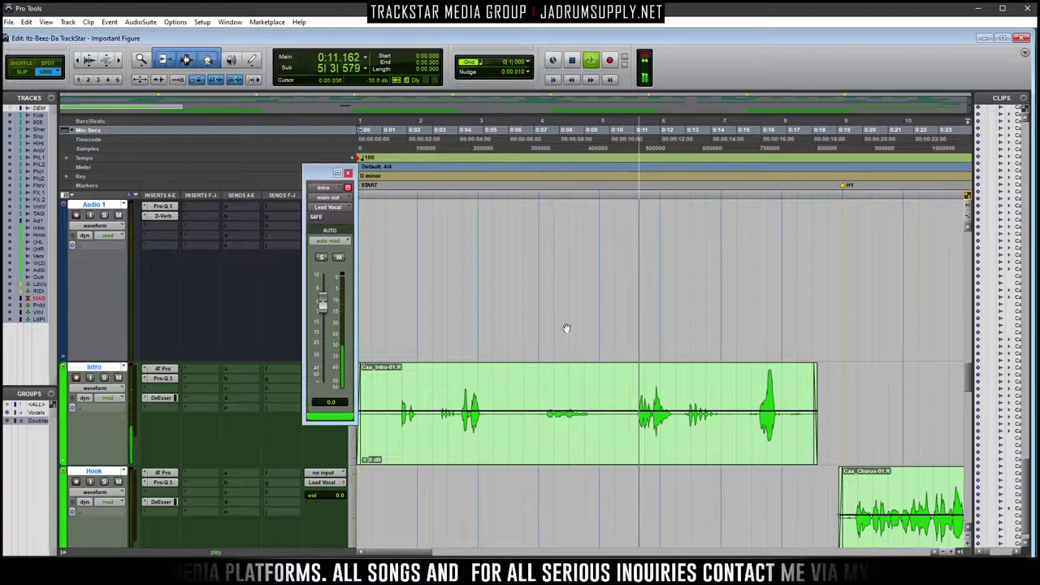
{"action": "left_click", "coordinate": [1023, 39]}
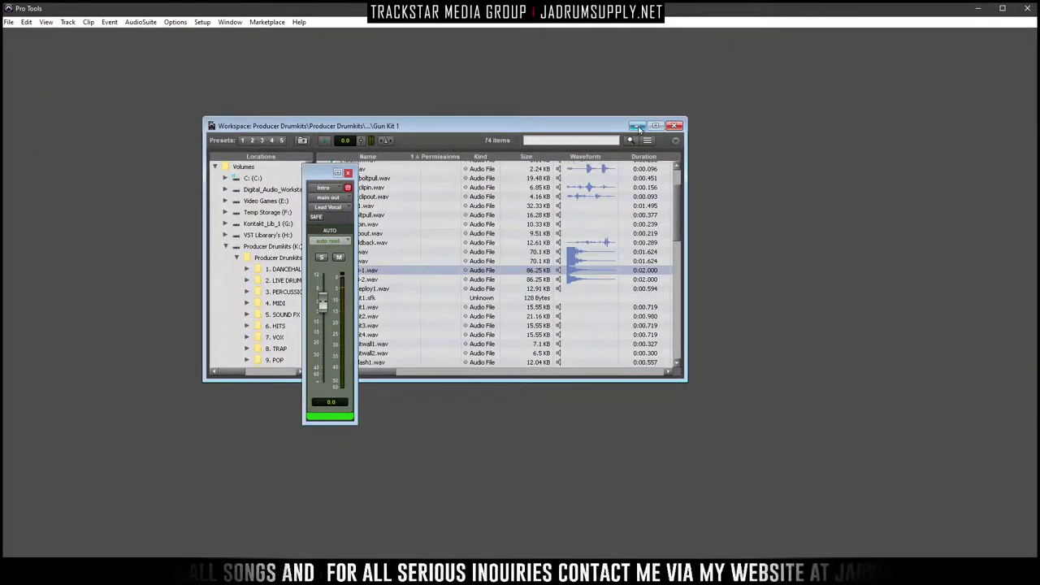
{"action": "left_click_drag", "start_coordinate": [590, 130], "coordinate": [869, 209]}
{"action": "key", "text": "ctrl+equal"}
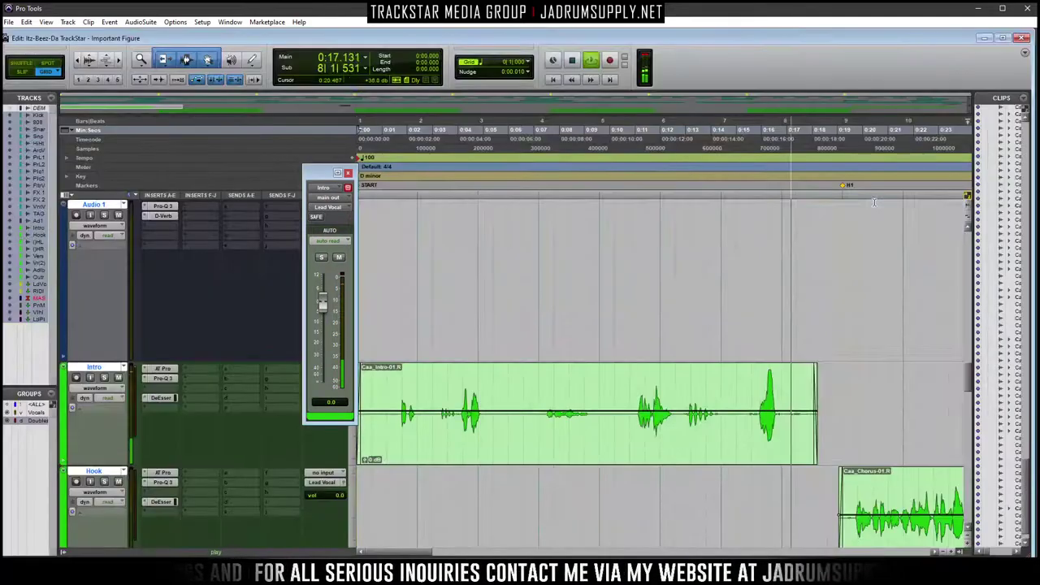
Listen through hook 1 while looking over the intro, hook, verse and adlib clips across the song
{"action": "scroll", "coordinate": [827, 399], "scroll_direction": "down", "scroll_amount": 5}
{"action": "key", "text": "ctrl+bracketright"}
{"action": "key", "text": "ctrl+bracketright"}
{"action": "key", "text": "ctrl+bracketleft"}
{"action": "key", "text": "ctrl+bracketleft"}
{"action": "key", "text": "ctrl+bracketleft"}
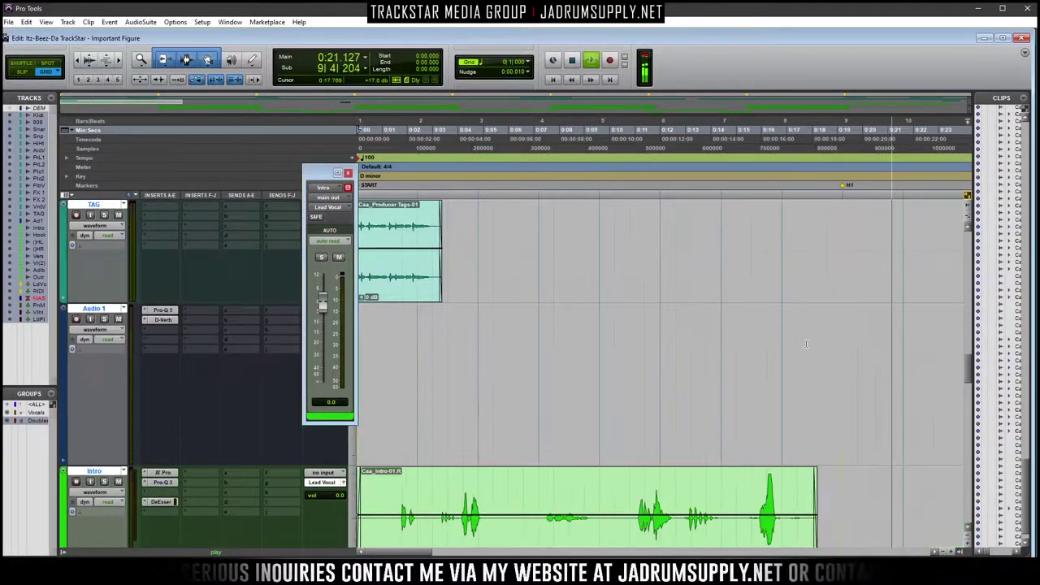
{"action": "scroll", "coordinate": [808, 350], "scroll_direction": "up", "scroll_amount": 3}
{"action": "scroll", "coordinate": [755, 338], "scroll_direction": "down", "scroll_amount": 5}
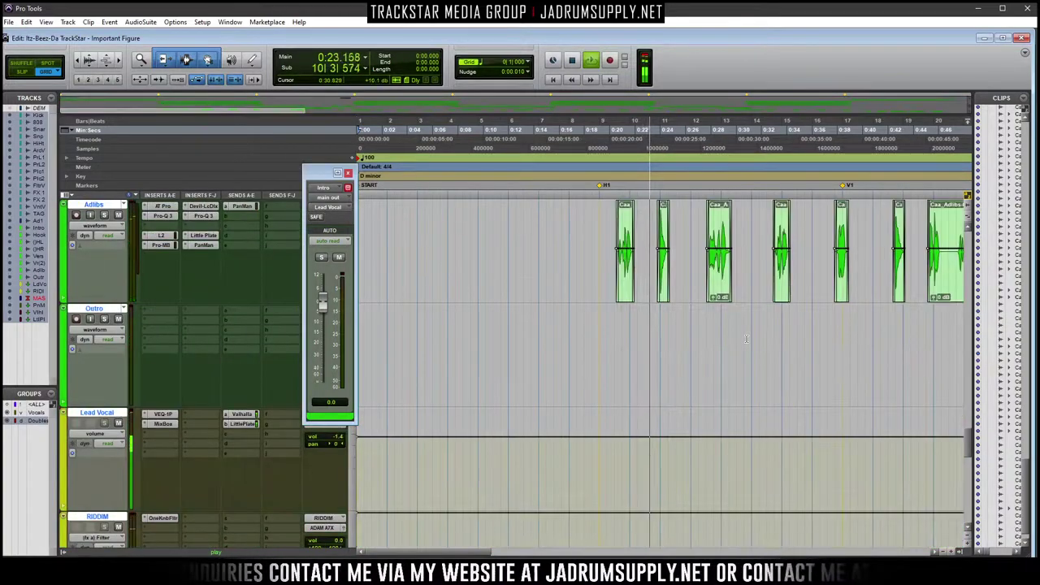
{"action": "key", "text": "ctrl+bracketleft"}
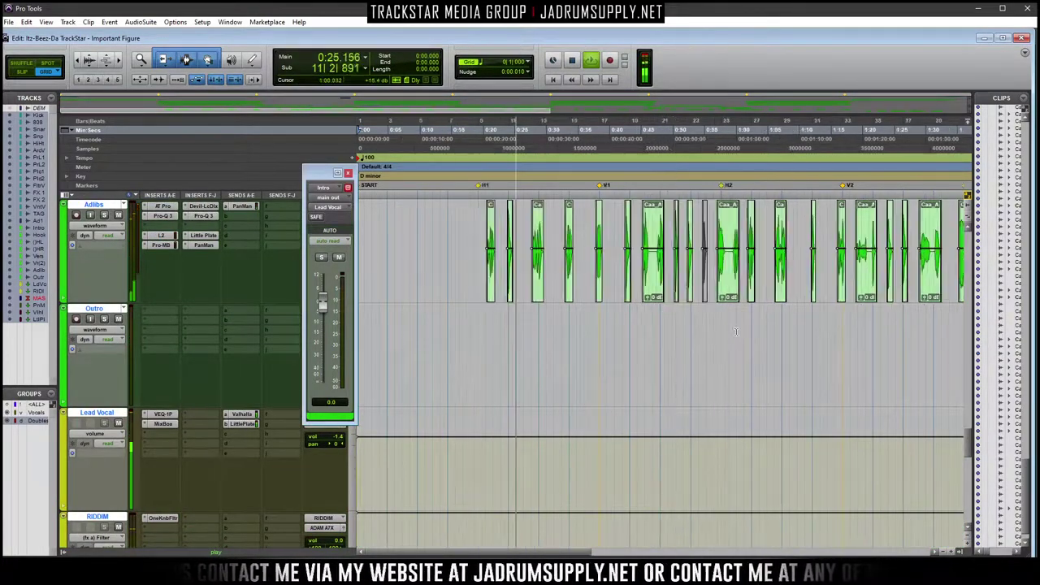
{"action": "key", "text": "ctrl+bracketleft"}
{"action": "scroll", "coordinate": [728, 324], "scroll_direction": "up", "scroll_amount": 3}
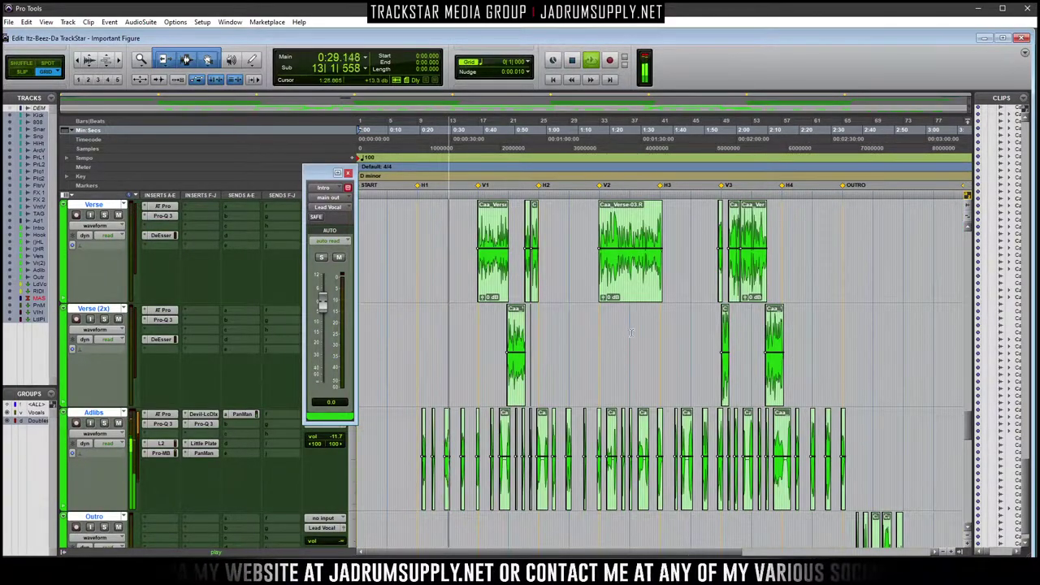
{"action": "key", "text": "ctrl+bracketright"}
{"action": "scroll", "coordinate": [650, 315], "scroll_direction": "up", "scroll_amount": 2}
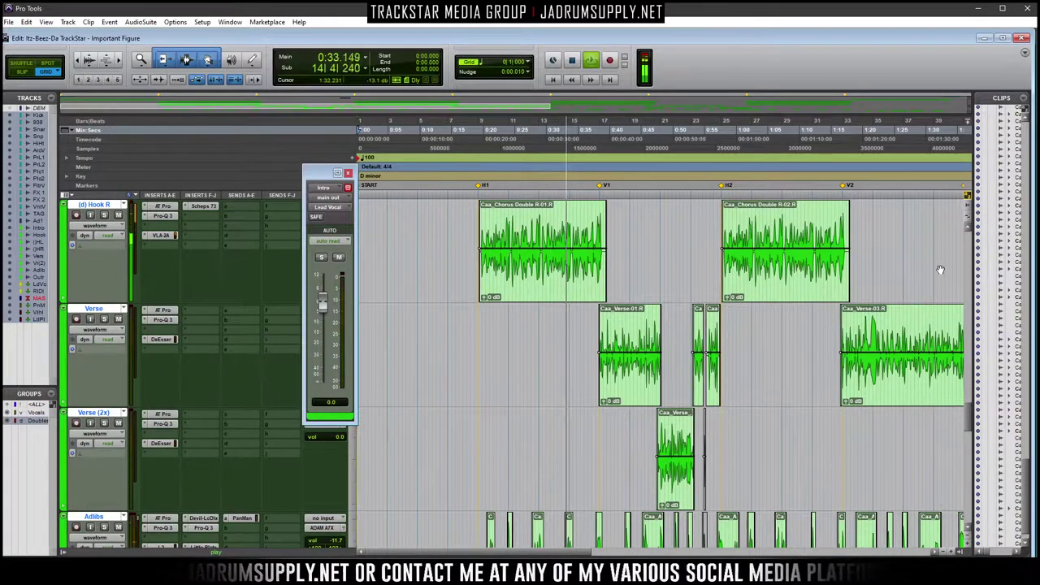
Return the tracks to their compact height and follow playback into verse 1, between the V1 and H2 markers
{"action": "scroll", "coordinate": [942, 263], "scroll_direction": "down", "scroll_amount": 10}
{"action": "scroll", "coordinate": [943, 262], "scroll_direction": "up", "scroll_amount": 8}
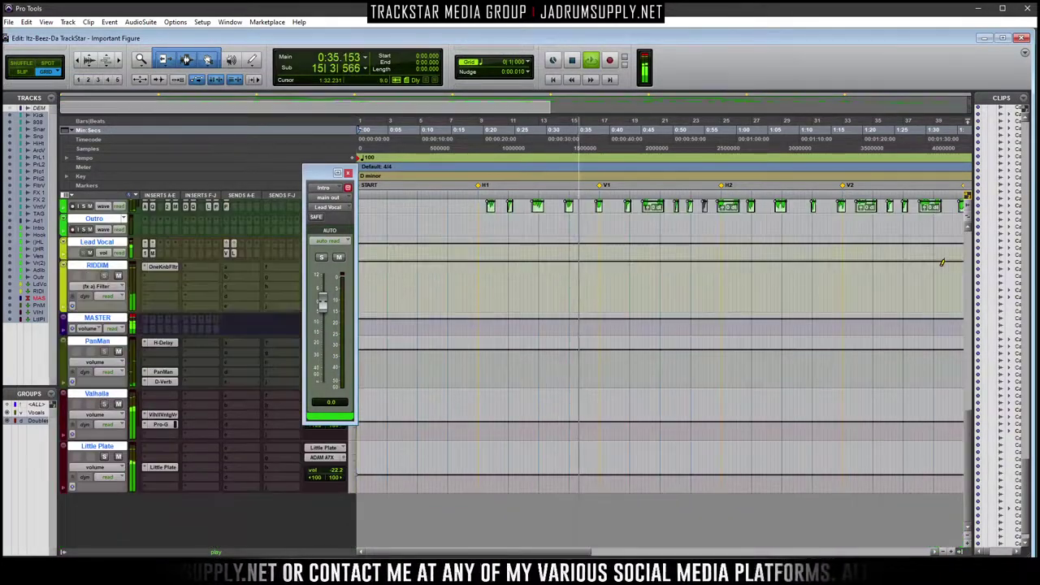
{"action": "scroll", "coordinate": [647, 446], "scroll_direction": "up", "scroll_amount": 5}
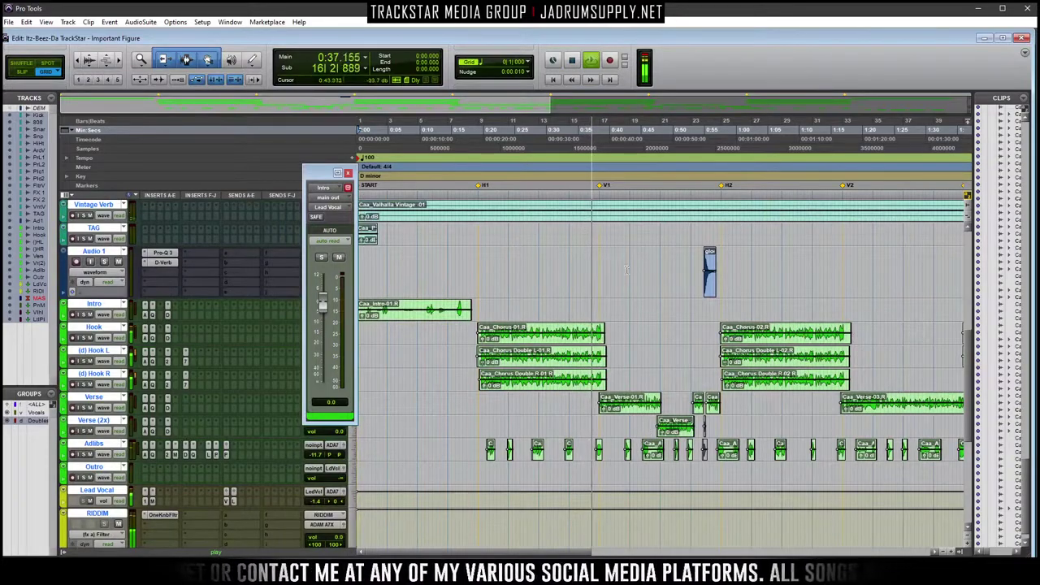
{"action": "key", "text": "ctrl+bracketright"}
{"action": "key", "text": "ctrl+bracketright"}
{"action": "left_click_drag", "start_coordinate": [455, 552], "coordinate": [510, 552]}
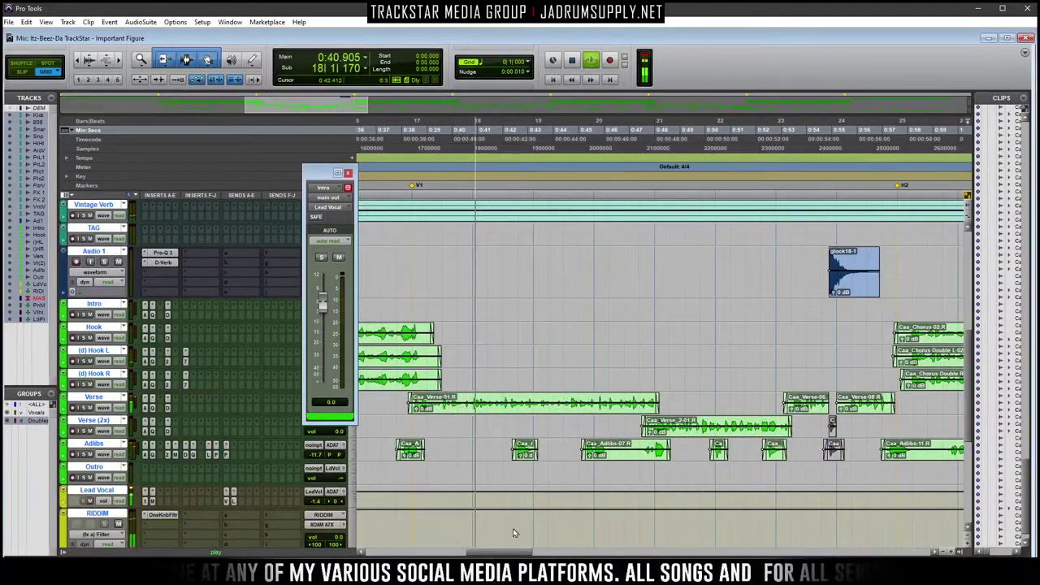
Insert a FabFilter Pro-Q 3 EQ after the existing processing on the Lead Vocal track
{"action": "key", "text": "ctrl+equal"}
{"action": "left_click", "coordinate": [776, 94]}
{"action": "mouse_move", "coordinate": [810, 112]}
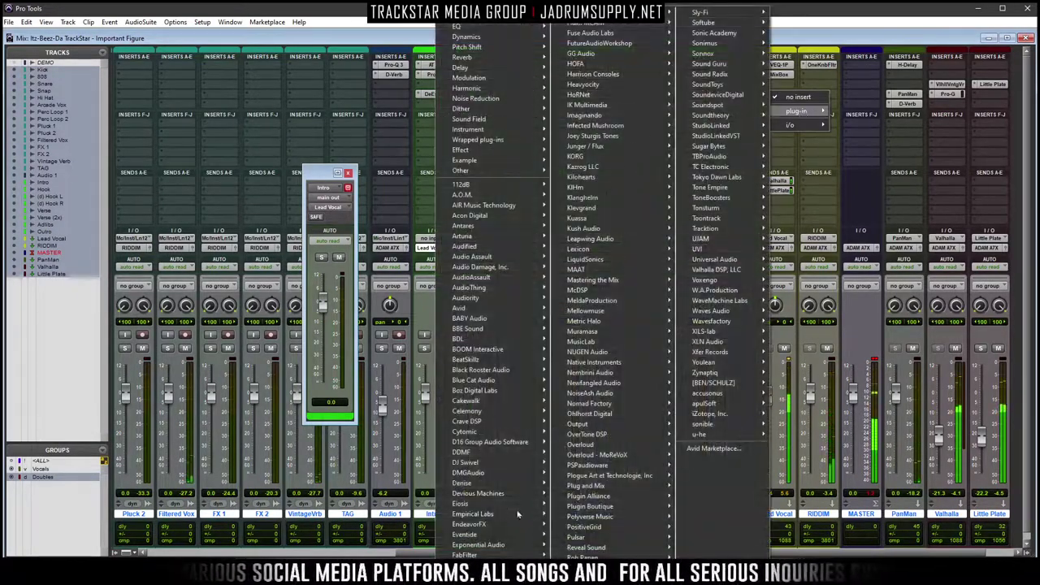
{"action": "mouse_move", "coordinate": [464, 555]}
{"action": "left_click", "coordinate": [595, 463]}
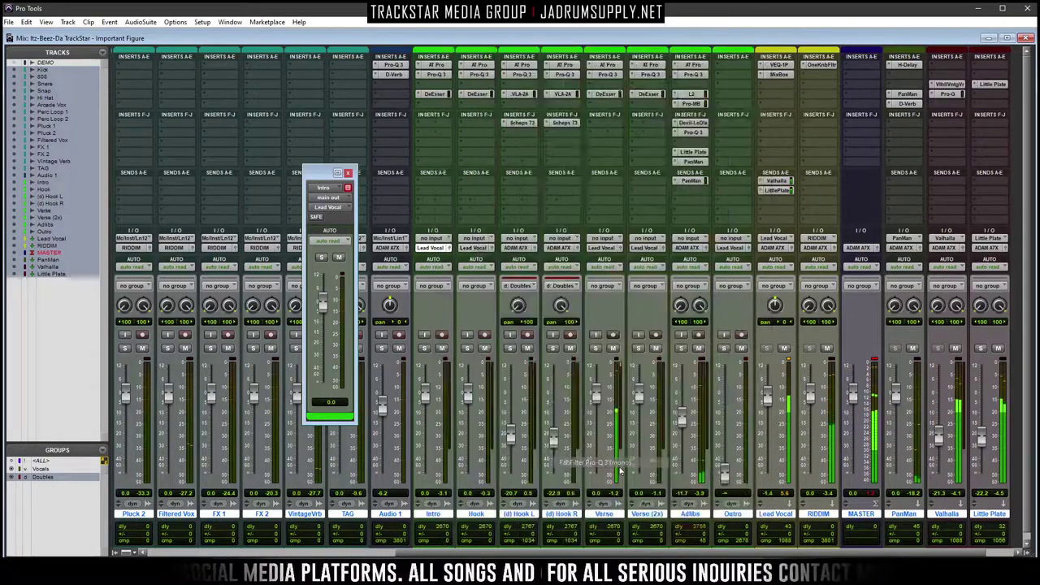
Shape the Lead Vocal in Pro-Q 3 with about a 1 dB boost near 8.5 kHz, a slight low-mid cut and reduced lows
{"action": "left_click", "coordinate": [631, 281]}
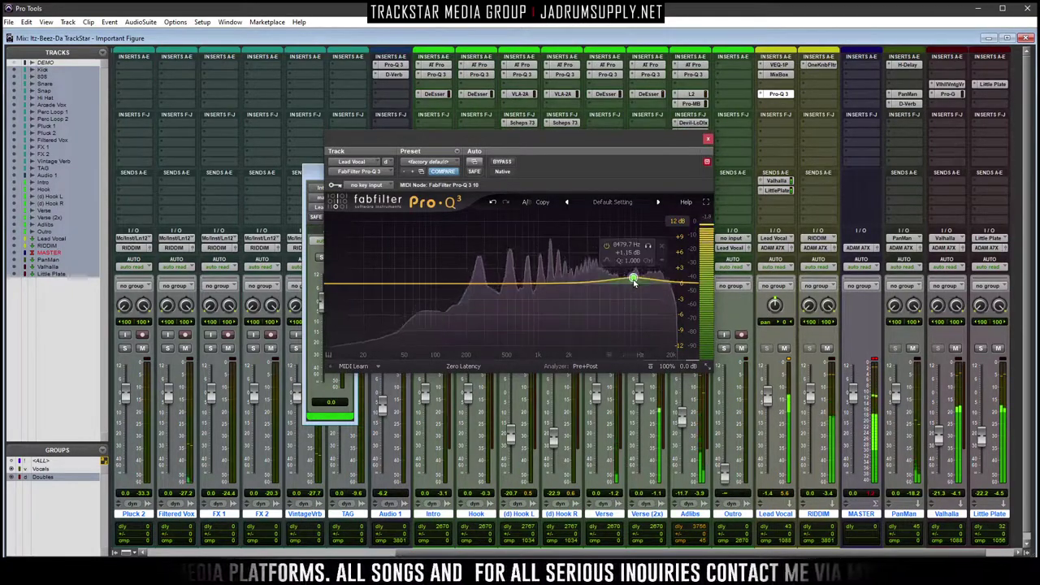
{"action": "left_click_drag", "start_coordinate": [490, 284], "coordinate": [489, 290]}
{"action": "left_click_drag", "start_coordinate": [352, 286], "coordinate": [383, 302]}
{"action": "left_click", "coordinate": [707, 138]}
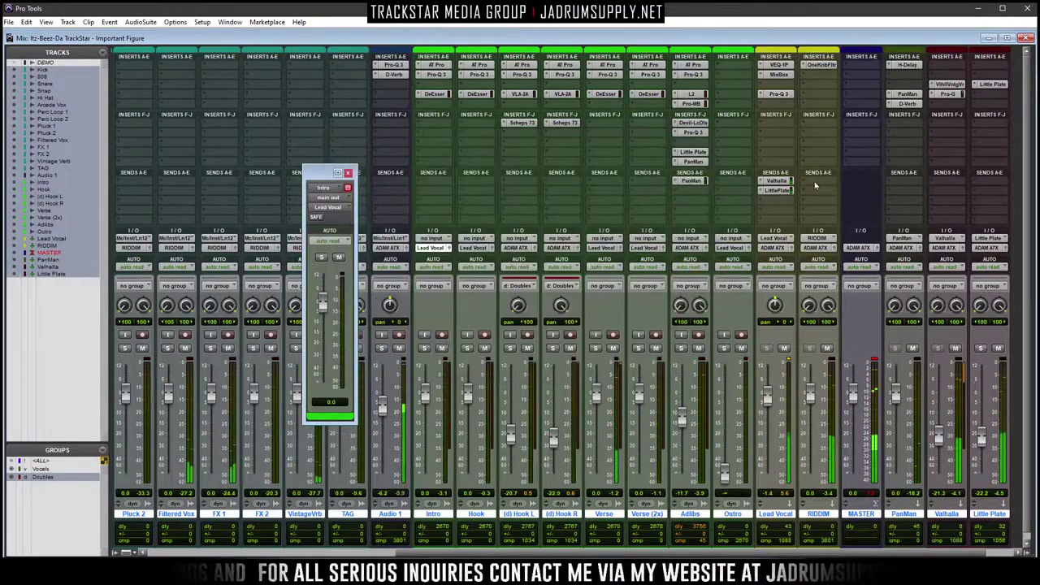
Return to the arrangement and replay verse 1 from the V1 marker up to the glock18-1 gunshot before H2
{"action": "left_click", "coordinate": [1026, 38]}
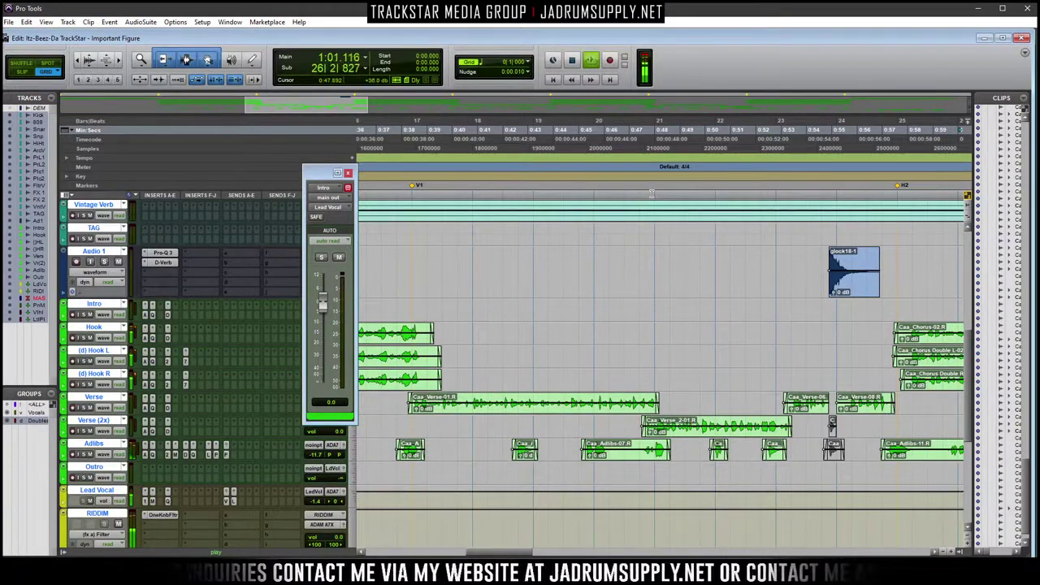
{"action": "key", "text": "space"}
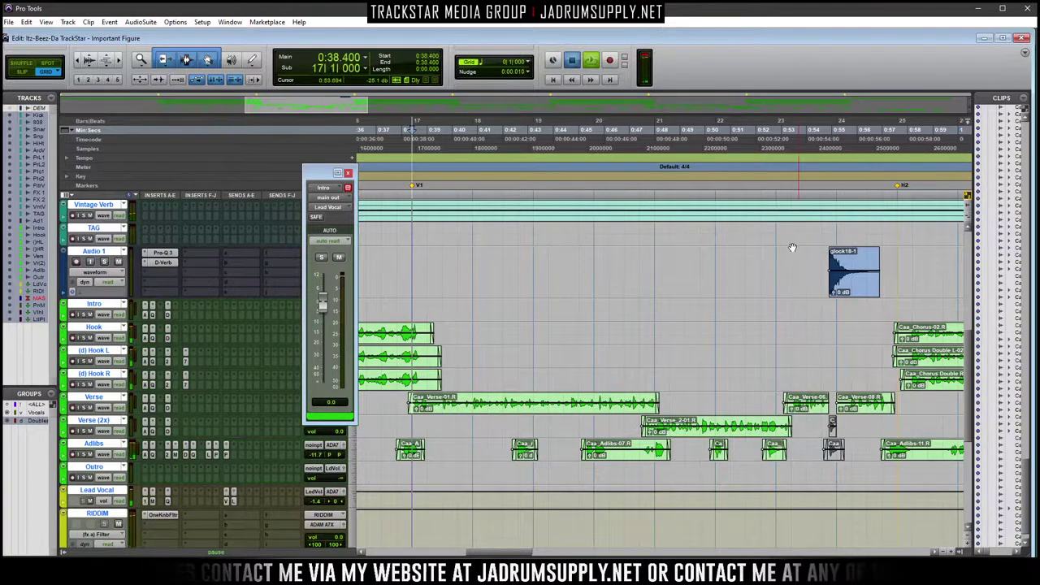
{"action": "key", "text": "space"}
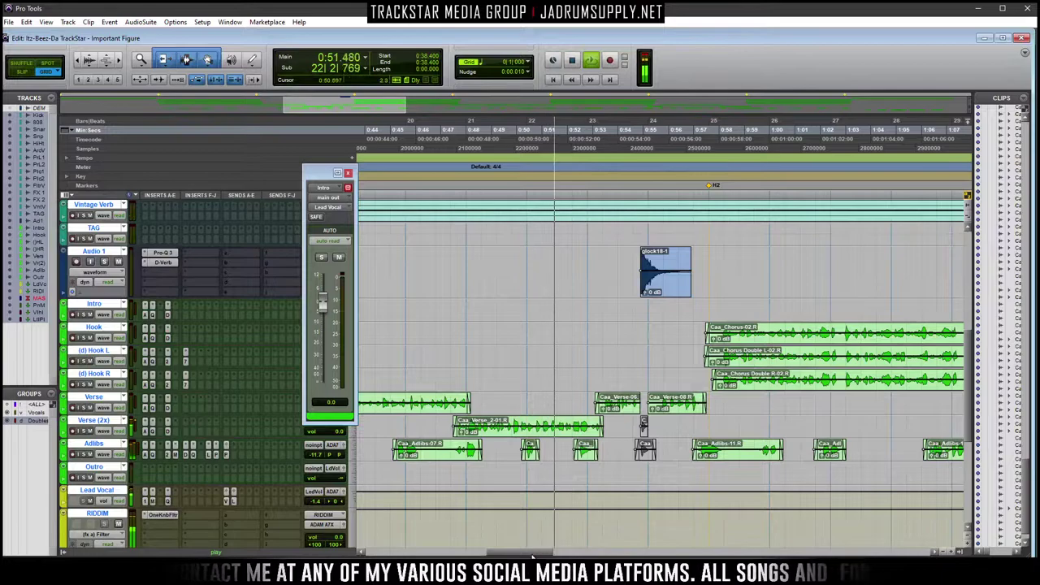
{"action": "left_click_drag", "start_coordinate": [532, 557], "coordinate": [545, 558]}
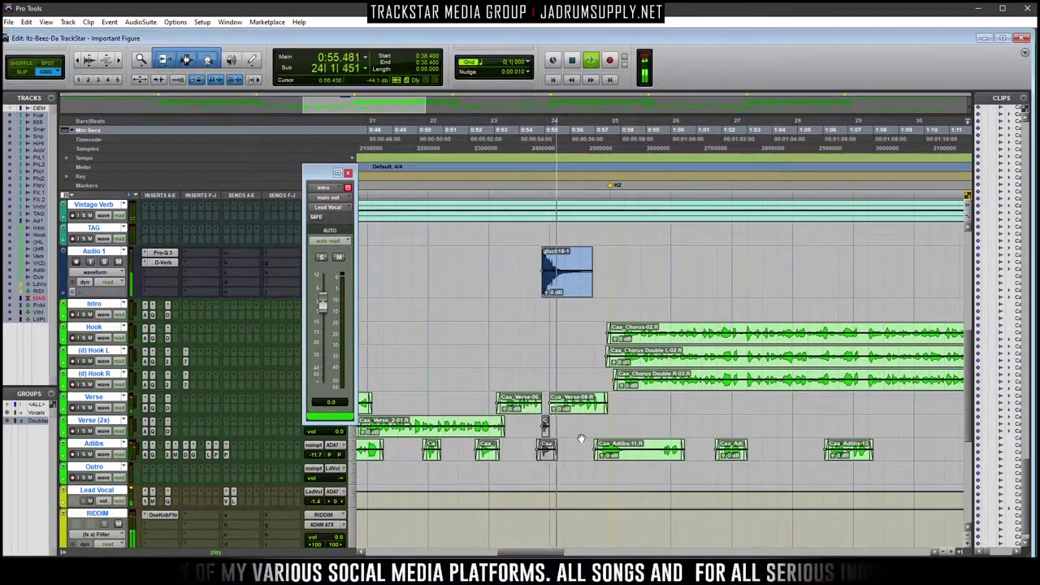
Enlarge the tracks around the verse clips at bar 24 and set the grid value to 0|0|240
{"action": "key", "text": "ctrl+]"}
{"action": "key", "text": "ctrl+]"}
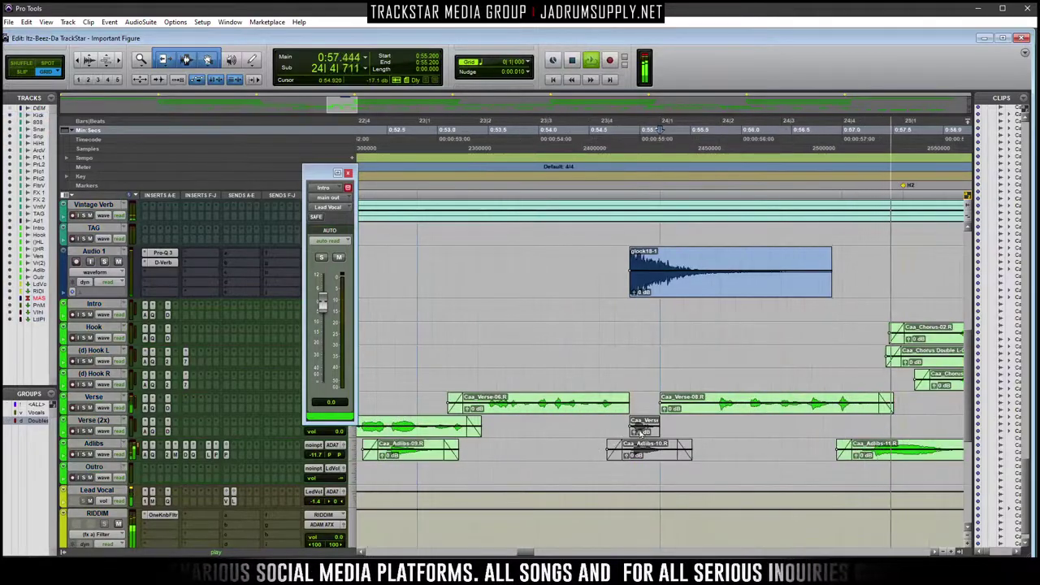
{"action": "key", "text": "ctrl+alt+]"}
{"action": "key", "text": "ctrl+alt+]"}
{"action": "key", "text": "ctrl+alt+]"}
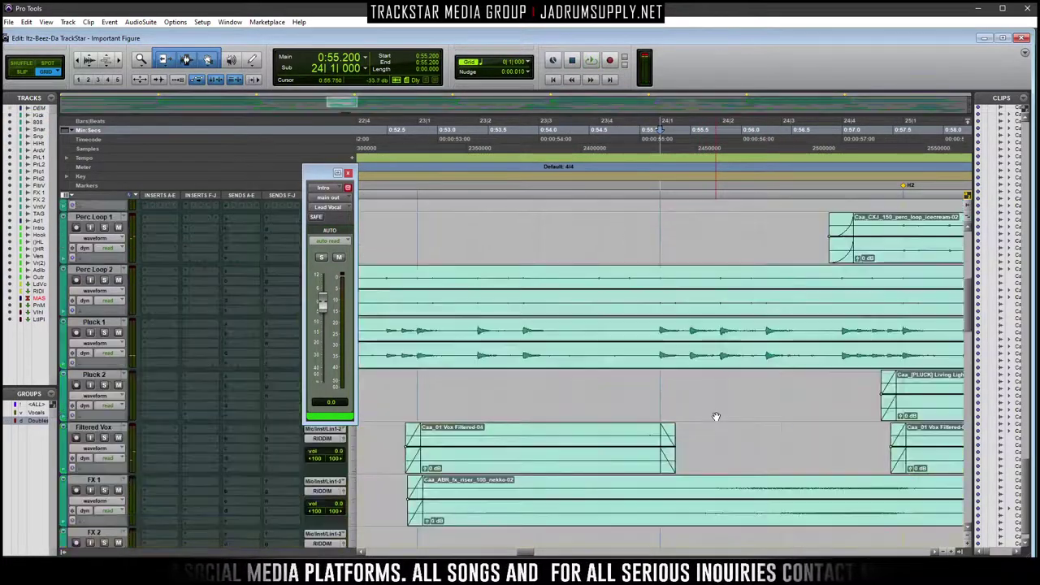
{"action": "scroll", "coordinate": [660, 374], "scroll_direction": "down", "scroll_amount": 5}
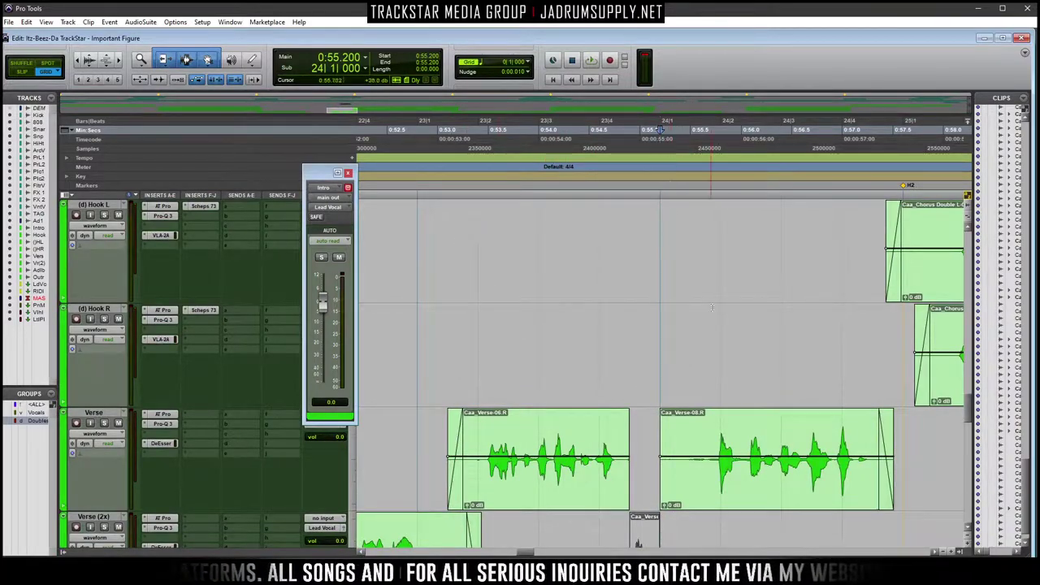
{"action": "key", "text": "ctrl+]"}
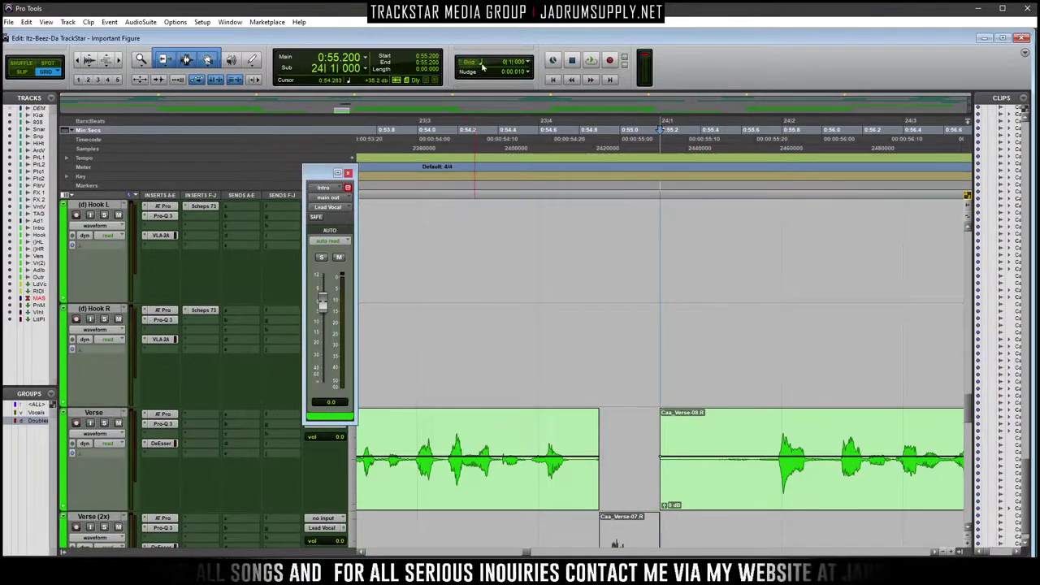
{"action": "left_click", "coordinate": [483, 64]}
{"action": "left_click", "coordinate": [512, 105]}
{"action": "left_click", "coordinate": [473, 65]}
{"action": "left_click", "coordinate": [469, 67]}
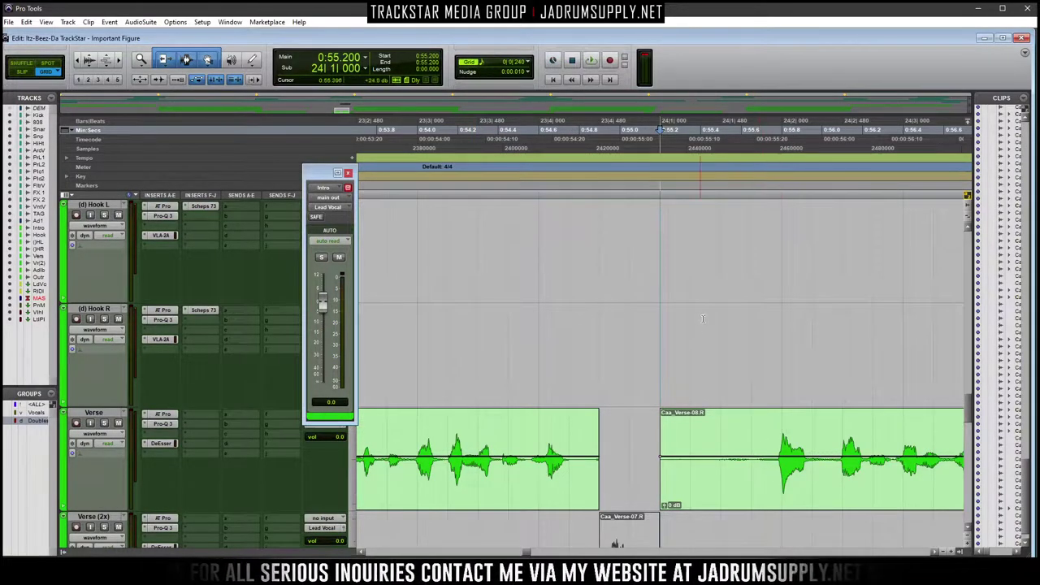
Copy the Verse syllable at 24|2|000, one 0|0|240 grid unit long, to 24|1|480 and 24|1|000 as separate clips
{"action": "left_click_drag", "start_coordinate": [816, 438], "coordinate": [776, 443]}
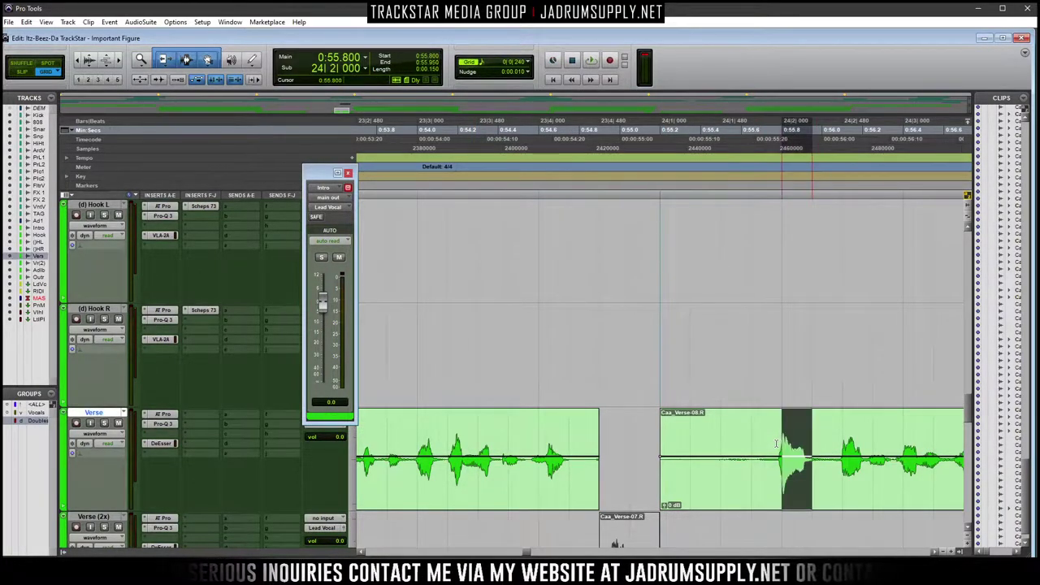
{"action": "left_click", "coordinate": [721, 439]}
{"action": "left_click_drag", "start_coordinate": [721, 443], "coordinate": [752, 442]}
{"action": "key", "text": "ctrl+e"}
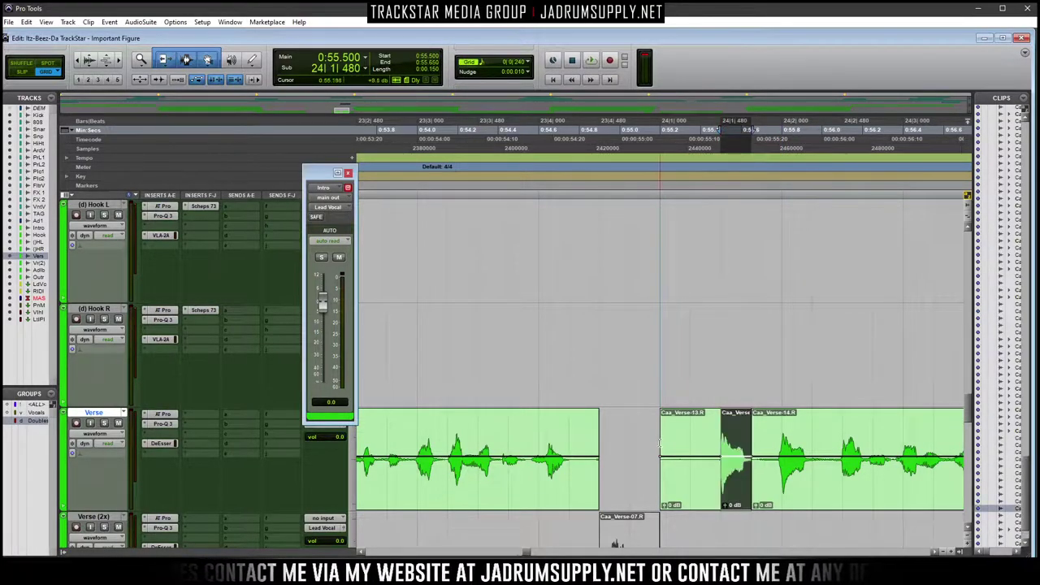
{"action": "left_click_drag", "start_coordinate": [660, 439], "coordinate": [690, 439]}
{"action": "key", "text": "ctrl+e"}
{"action": "scroll", "coordinate": [658, 443], "scroll_direction": "down", "scroll_amount": 2}
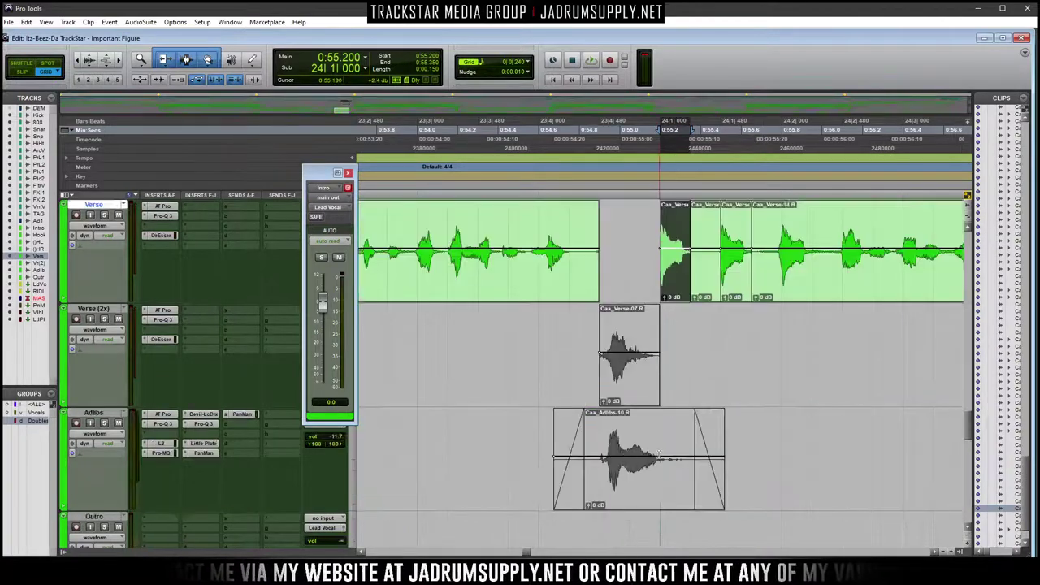
{"action": "scroll", "coordinate": [707, 394], "scroll_direction": "up", "scroll_amount": 2}
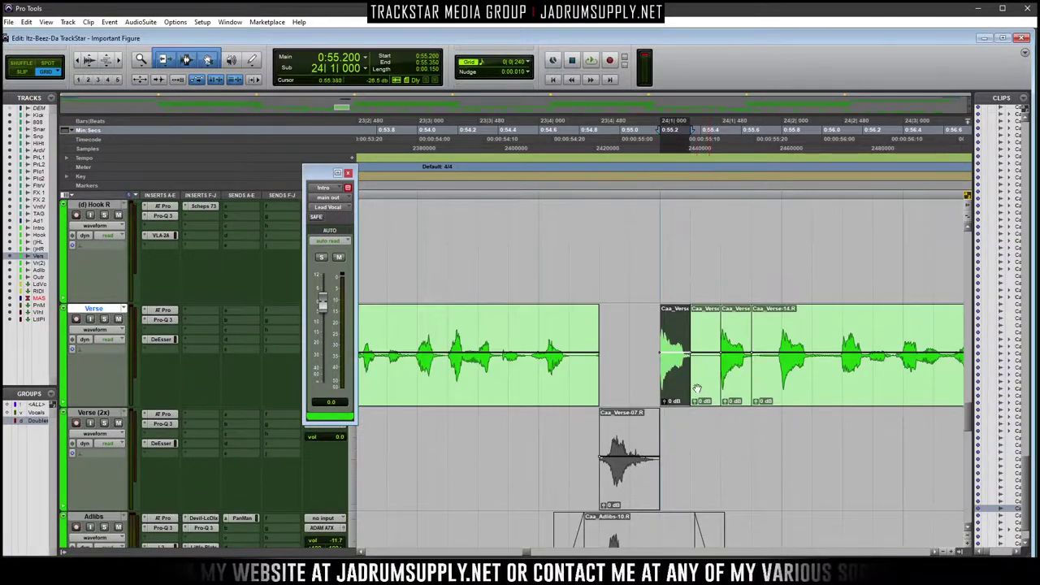
Audition the stuttered Verse syllable from 24|1|000
{"action": "left_click", "coordinate": [660, 199]}
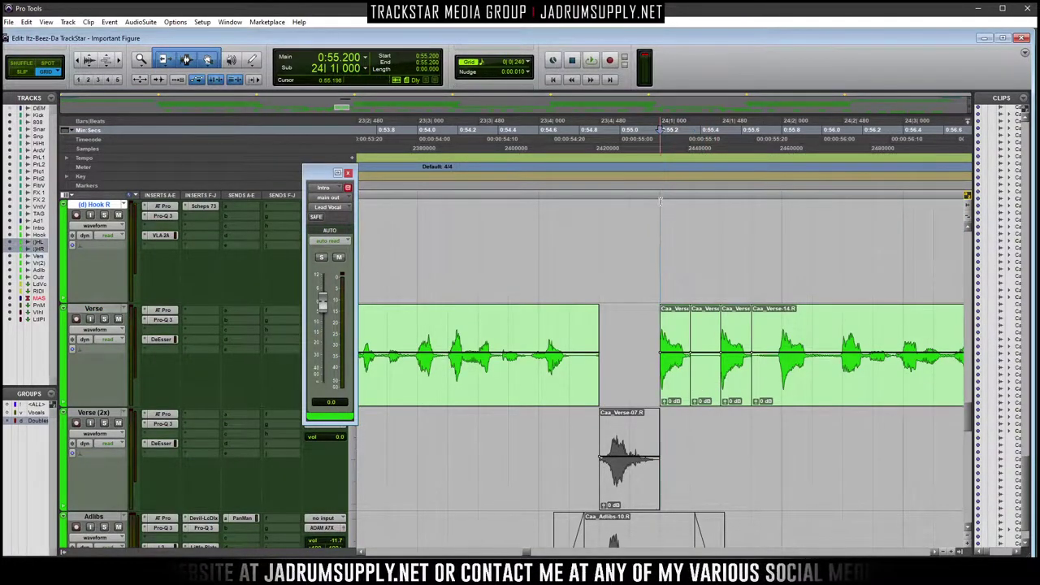
{"action": "key", "text": "space"}
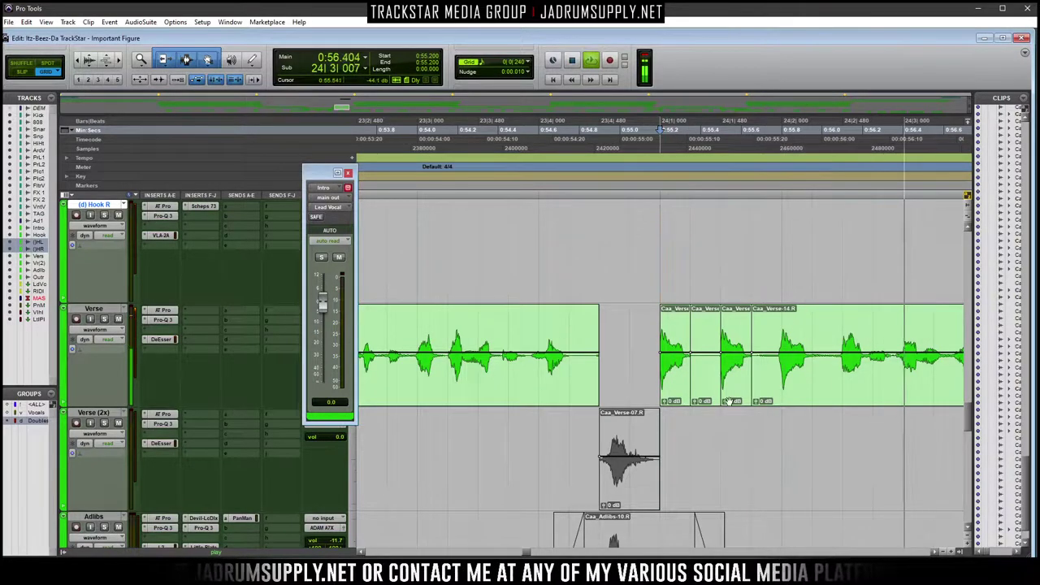
{"action": "key", "text": "space"}
{"action": "key", "text": "space"}
{"action": "key", "text": "space"}
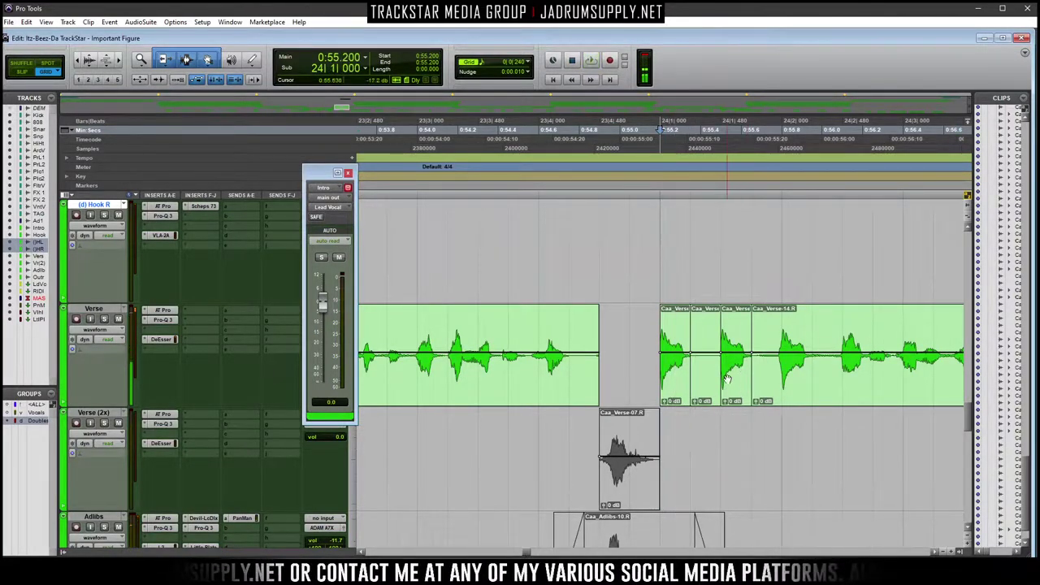
Duplicate the 24|1|480 syllable to 24|1|720 and extend the starts of the repeats and following verse clip slightly earlier
{"action": "left_click", "coordinate": [729, 381]}
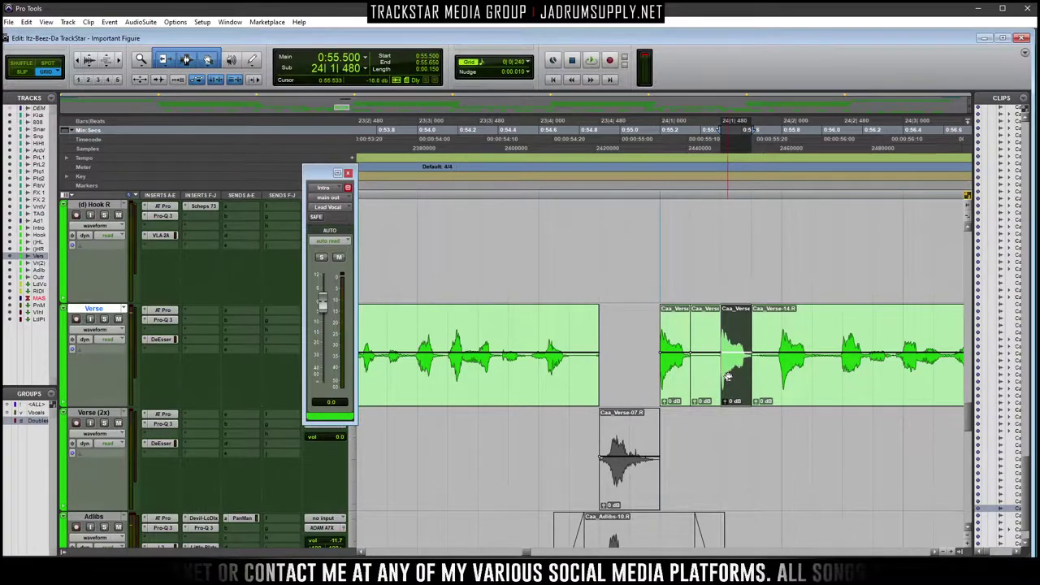
{"action": "key", "text": "ctrl+d"}
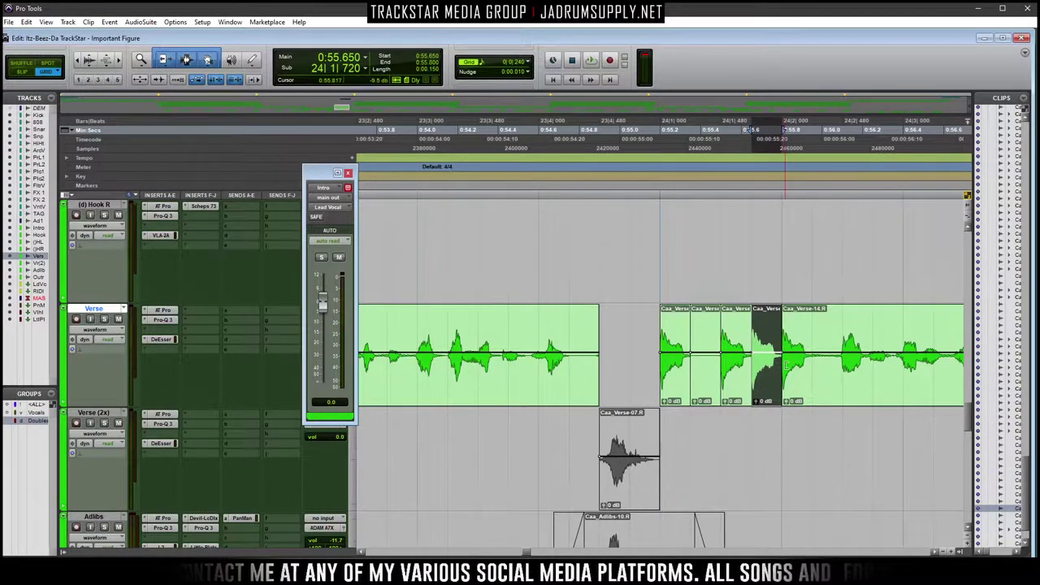
{"action": "left_click", "coordinate": [785, 367]}
{"action": "left_click", "coordinate": [743, 380]}
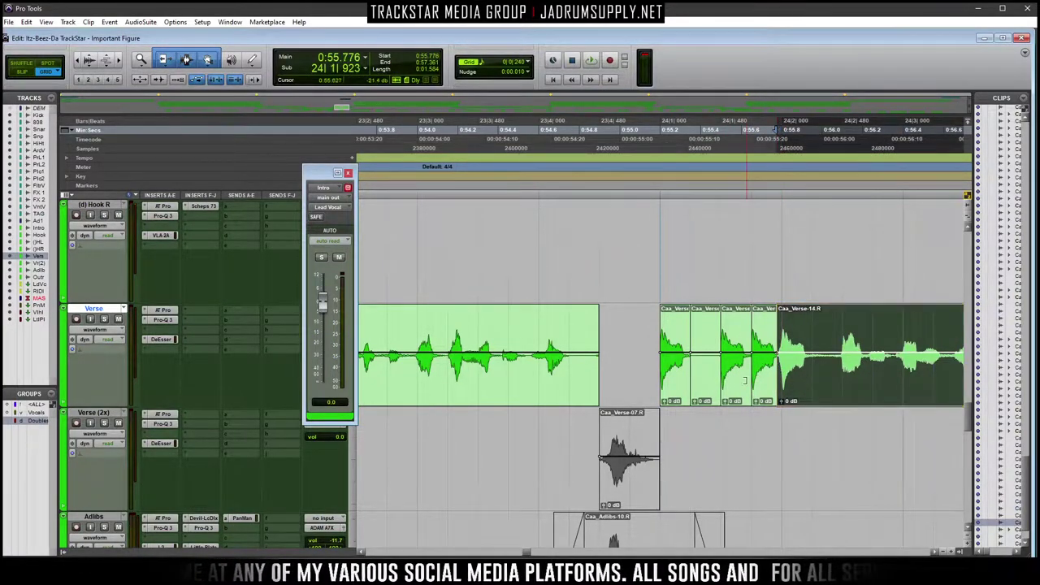
{"action": "left_click", "coordinate": [749, 376]}
{"action": "left_click", "coordinate": [722, 388]}
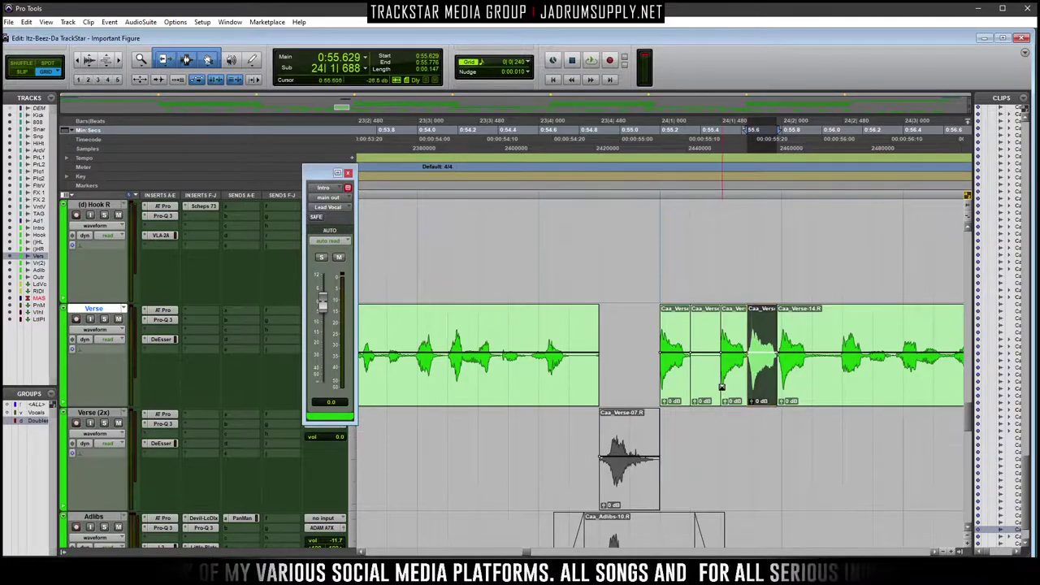
{"action": "left_click", "coordinate": [695, 387]}
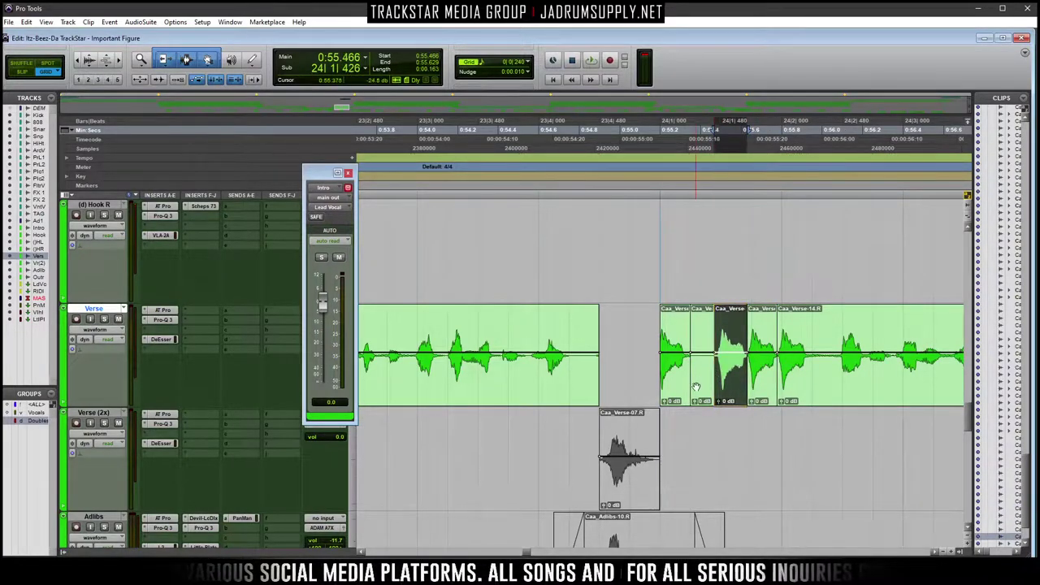
Delete the two Verse clips between 24|1|000 and the repeated syllables and audition the shortened stutter
{"action": "left_click", "coordinate": [696, 387]}
{"action": "key", "text": "Delete"}
{"action": "left_click", "coordinate": [673, 385]}
{"action": "key", "text": "Delete"}
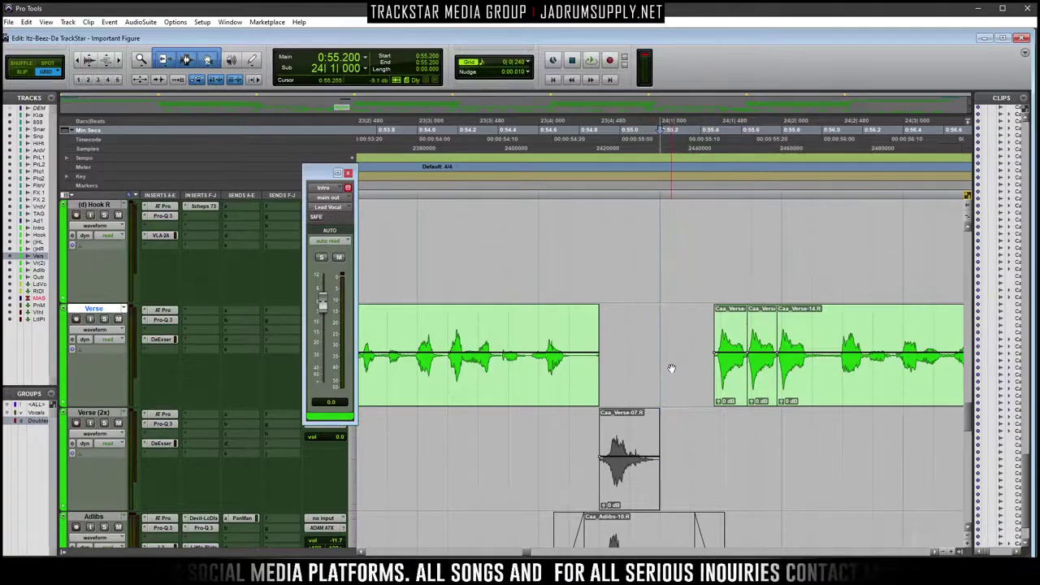
{"action": "key", "text": "space"}
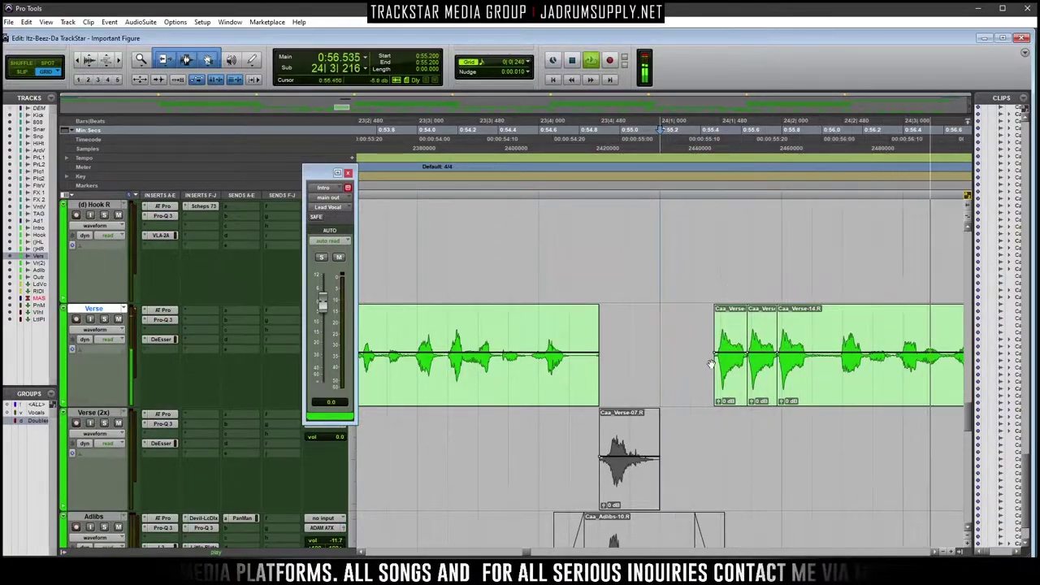
{"action": "scroll", "coordinate": [731, 376], "scroll_direction": "down", "scroll_amount": 3}
{"action": "key", "text": "space"}
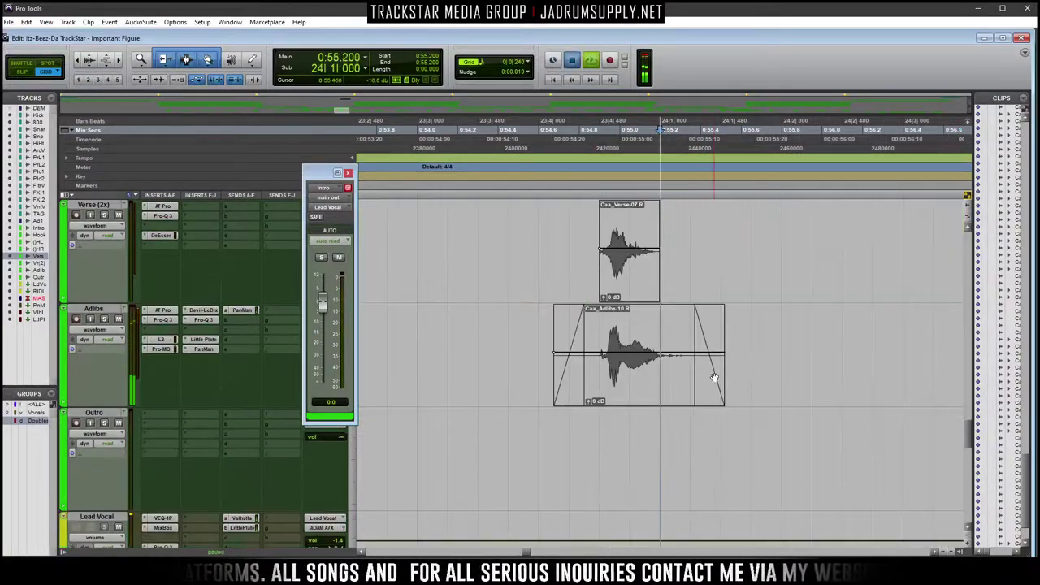
Automate the Lead Vocal pan hard left from 24|1|480 to 24|1|720, and hard right from there to 24|2|000
{"action": "scroll", "coordinate": [714, 377], "scroll_direction": "down", "scroll_amount": 1}
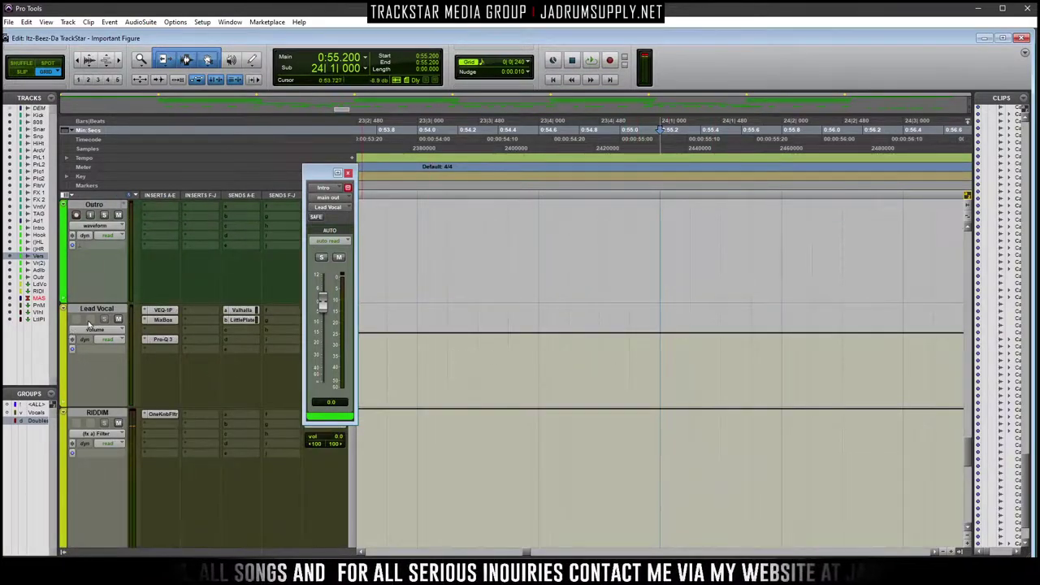
{"action": "left_click", "coordinate": [104, 332]}
{"action": "left_click", "coordinate": [134, 359]}
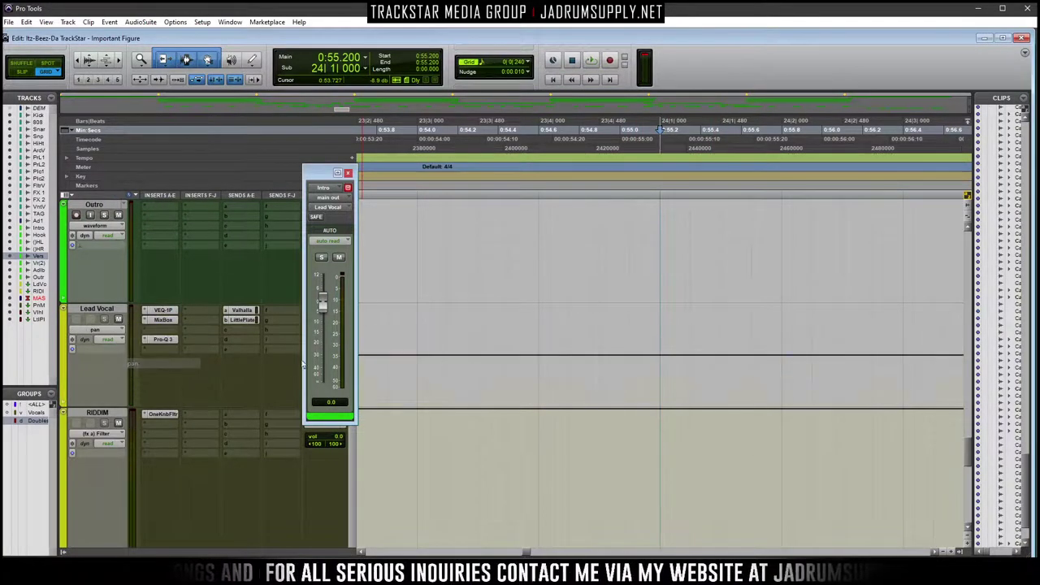
{"action": "scroll", "coordinate": [689, 305], "scroll_direction": "up", "scroll_amount": 2}
{"action": "scroll", "coordinate": [740, 465], "scroll_direction": "down", "scroll_amount": 1}
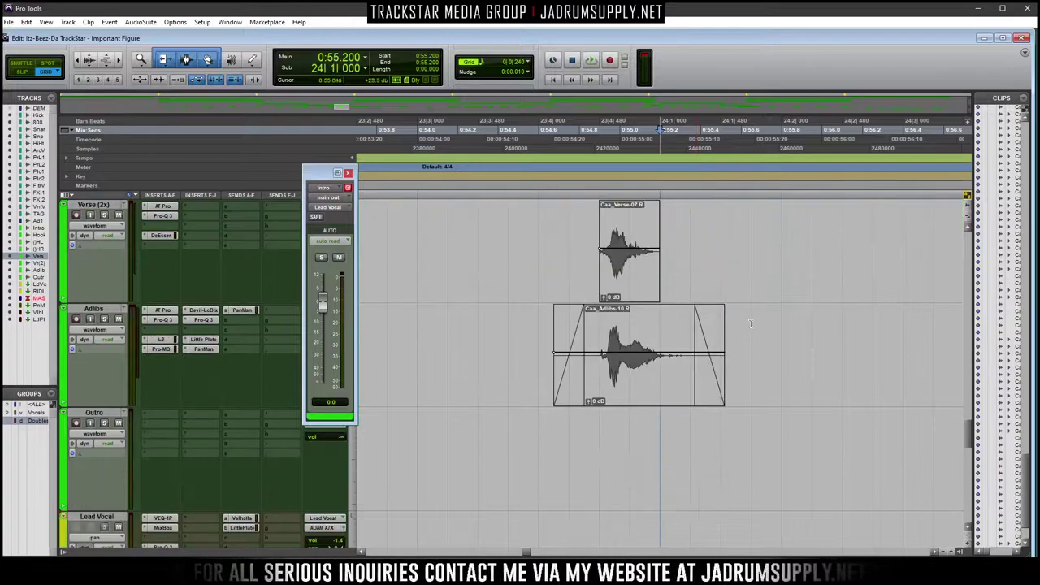
{"action": "left_click_drag", "start_coordinate": [718, 460], "coordinate": [735, 409]}
{"action": "left_click_drag", "start_coordinate": [752, 443], "coordinate": [772, 443]}
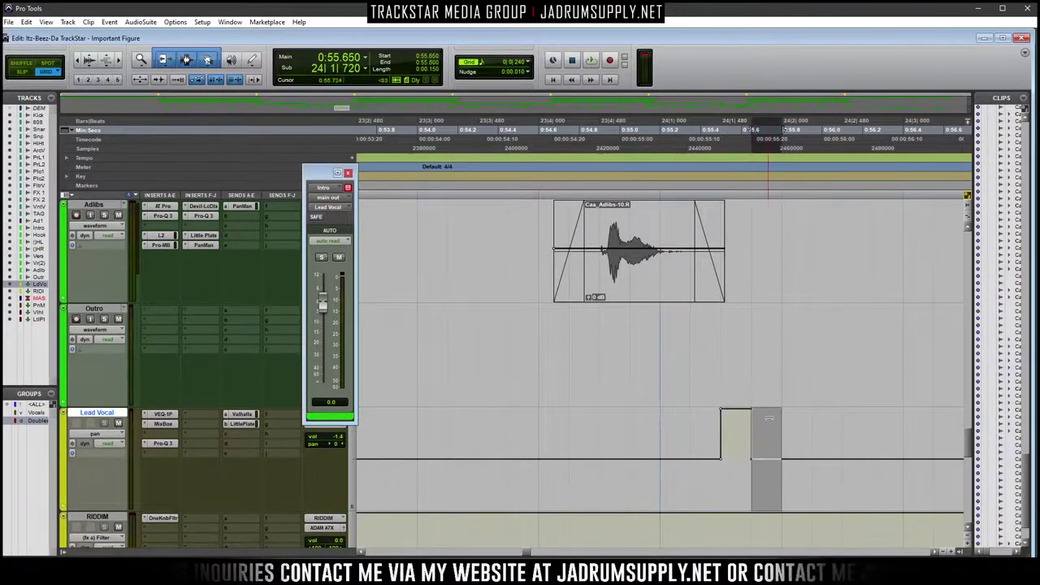
{"action": "left_click_drag", "start_coordinate": [749, 506], "coordinate": [750, 511]}
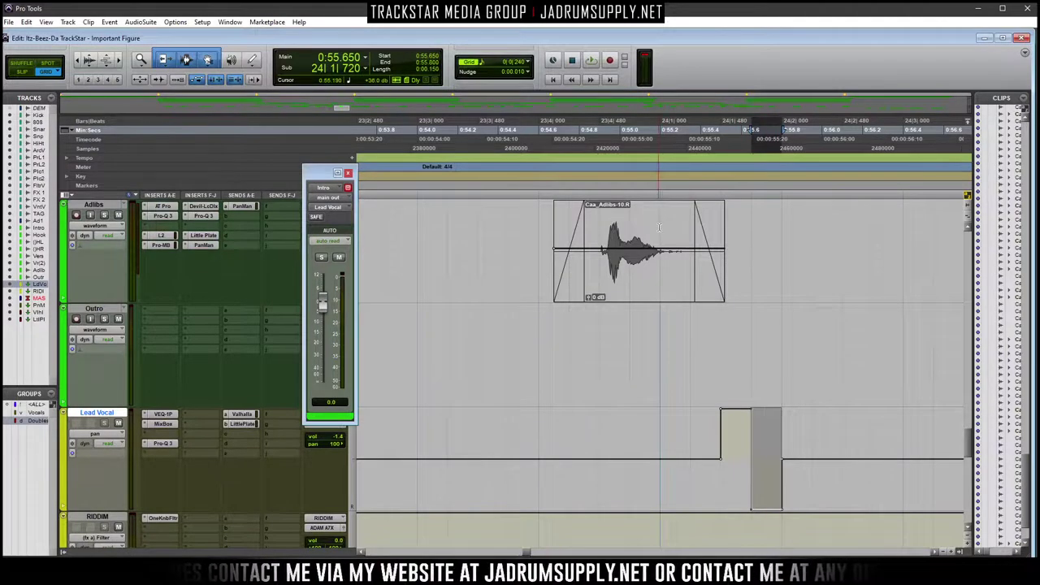
Audition the panned Verse stutter from 24|1|000
{"action": "scroll", "coordinate": [659, 225], "scroll_direction": "up", "scroll_amount": 3}
{"action": "key", "text": "space"}
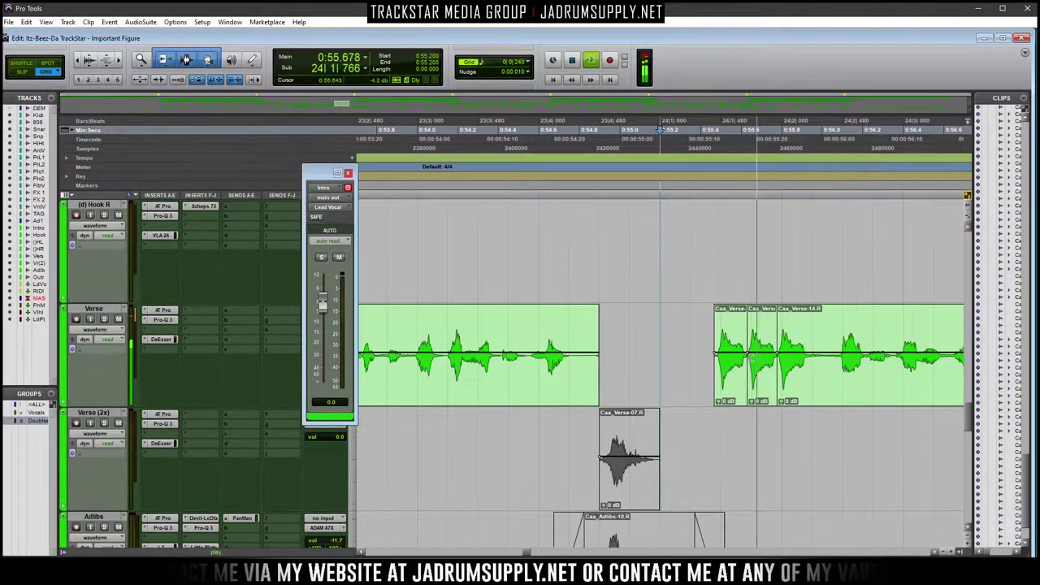
{"action": "key", "text": "space"}
Crossfade the repeated syllables and following Verse clip, and shorten the fade-in on the first repeat
{"action": "left_click_drag", "start_coordinate": [708, 353], "coordinate": [790, 365]}
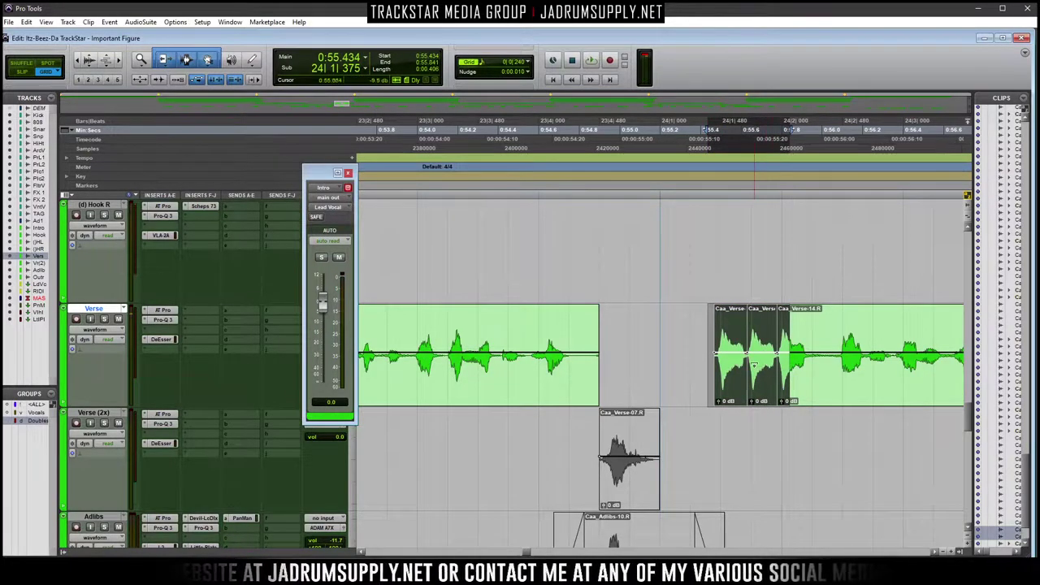
{"action": "key", "text": "f"}
{"action": "key", "text": "Return"}
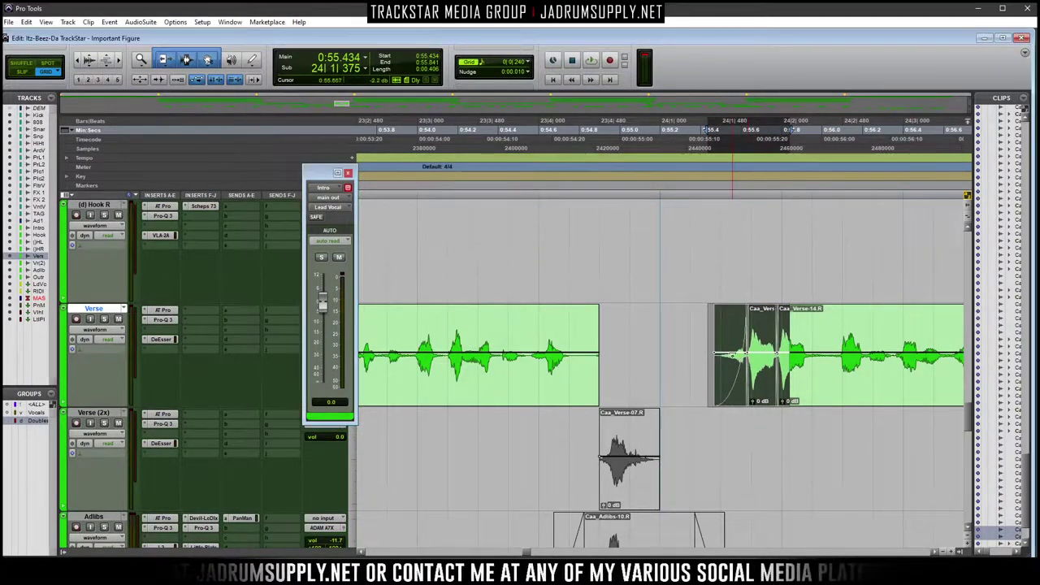
{"action": "left_click_drag", "start_coordinate": [741, 361], "coordinate": [722, 364]}
Audition the crossfaded stutter from 24|1|000 and again from 23|4|000
{"action": "key", "text": "space"}
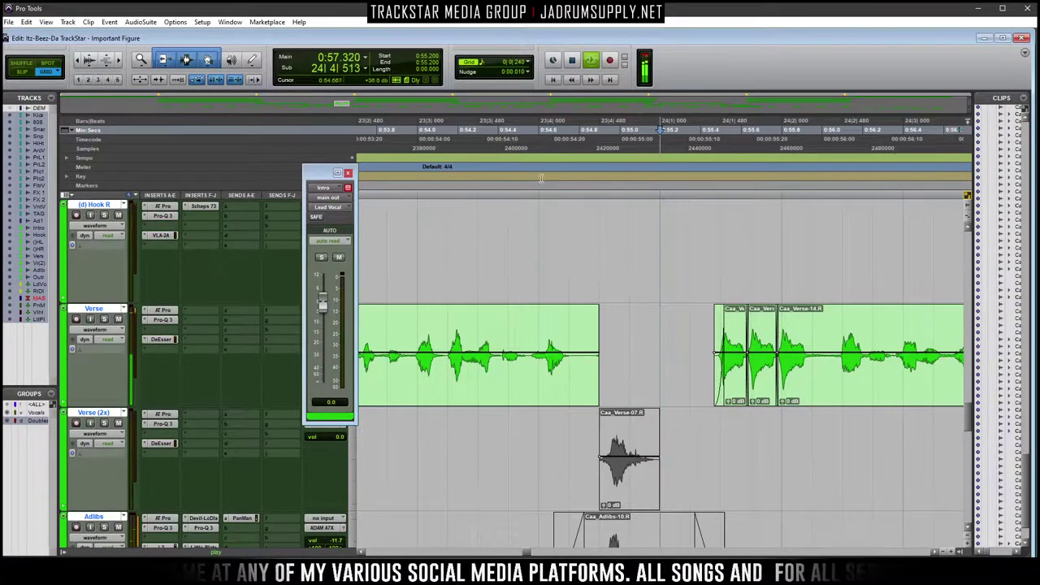
{"action": "scroll", "coordinate": [802, 360], "scroll_direction": "down", "scroll_amount": 10}
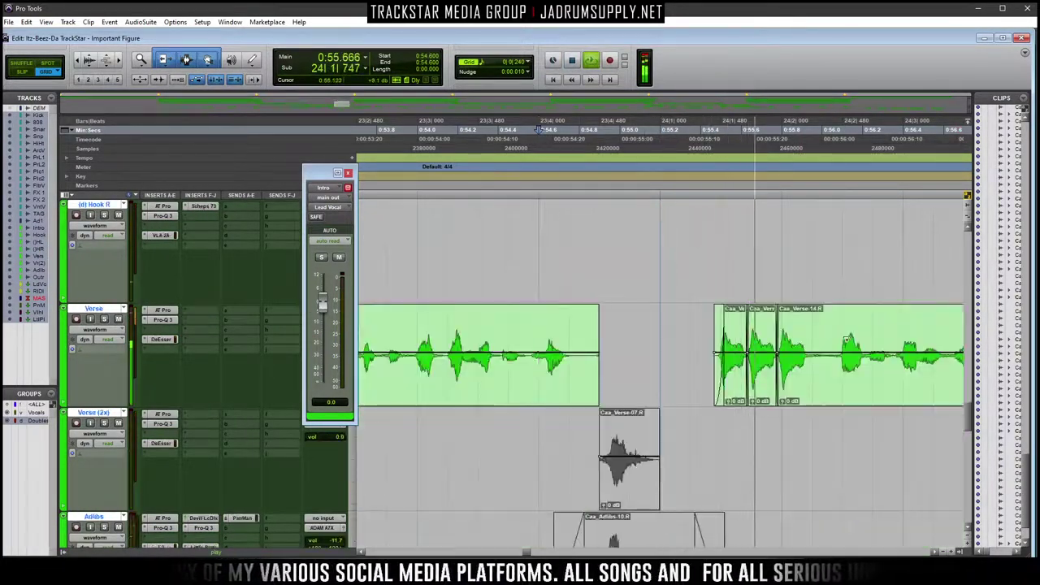
{"action": "scroll", "coordinate": [833, 329], "scroll_direction": "up", "scroll_amount": 5}
{"action": "key", "text": "space"}
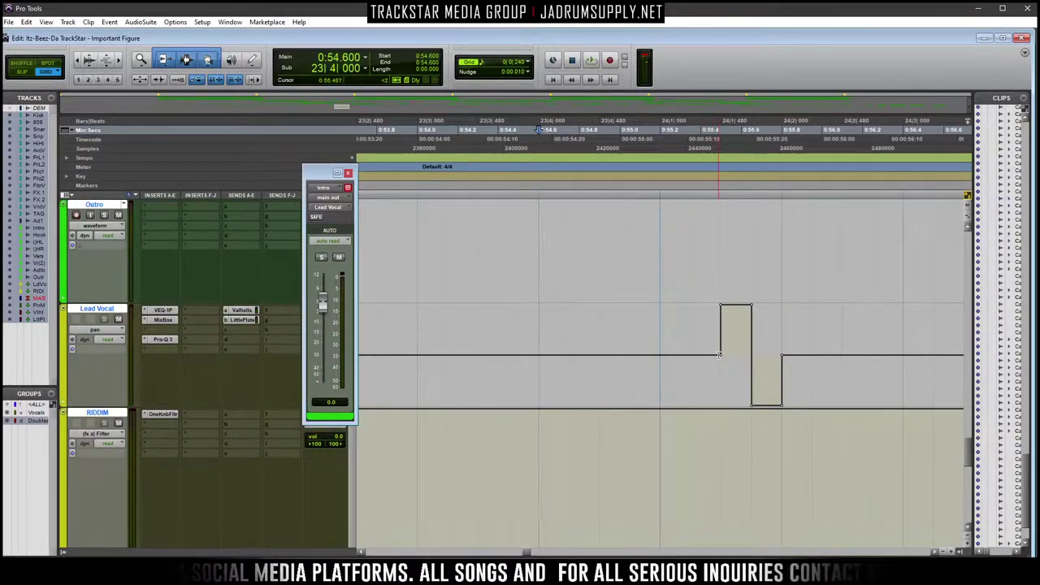
Extend the Lead Vocal hard-left pan automation back so it starts at 24|1|240
{"action": "left_click_drag", "start_coordinate": [690, 346], "coordinate": [714, 303]}
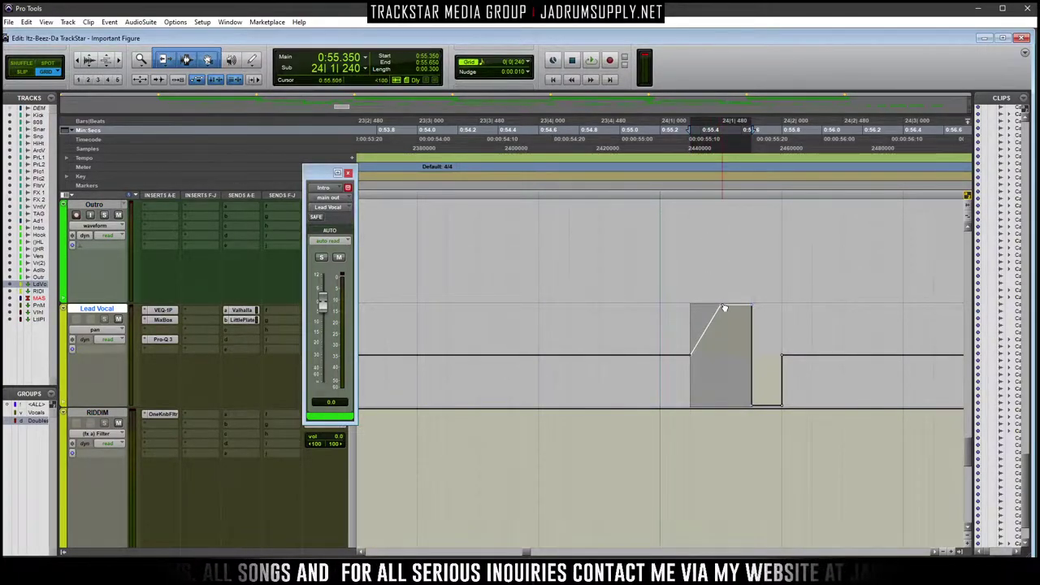
{"action": "scroll", "coordinate": [727, 396], "scroll_direction": "up", "scroll_amount": 5}
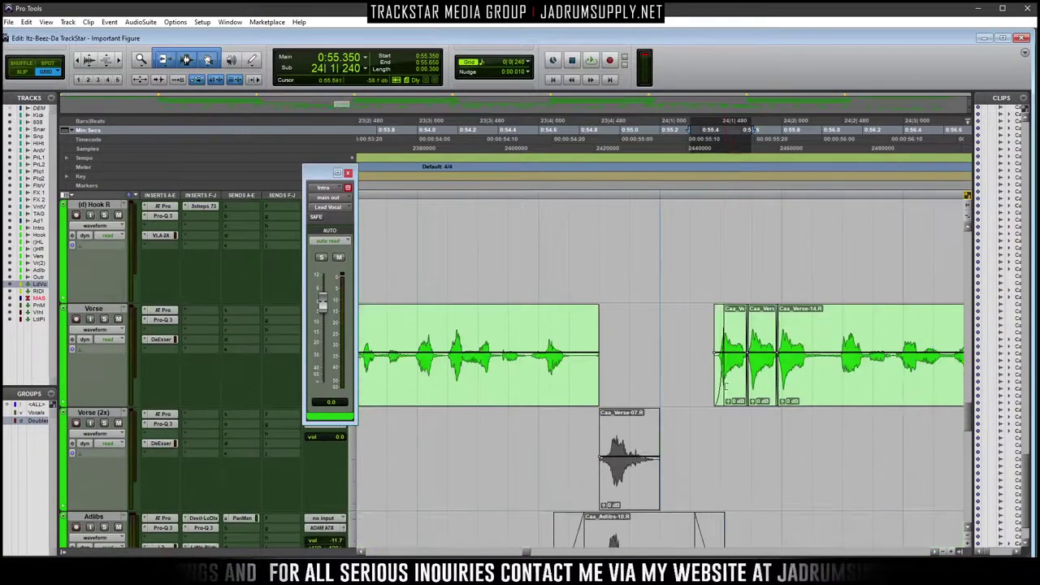
{"action": "scroll", "coordinate": [730, 344], "scroll_direction": "down", "scroll_amount": 5}
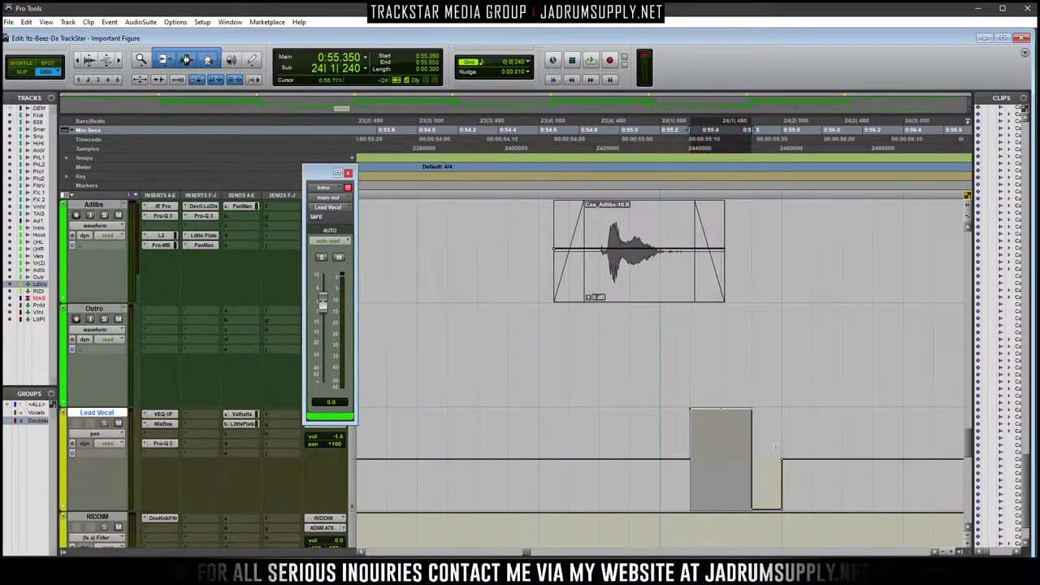
Move the Lead Vocal track directly below the Verse track to compare its pan automation with the clips
{"action": "scroll", "coordinate": [776, 447], "scroll_direction": "up", "scroll_amount": 3}
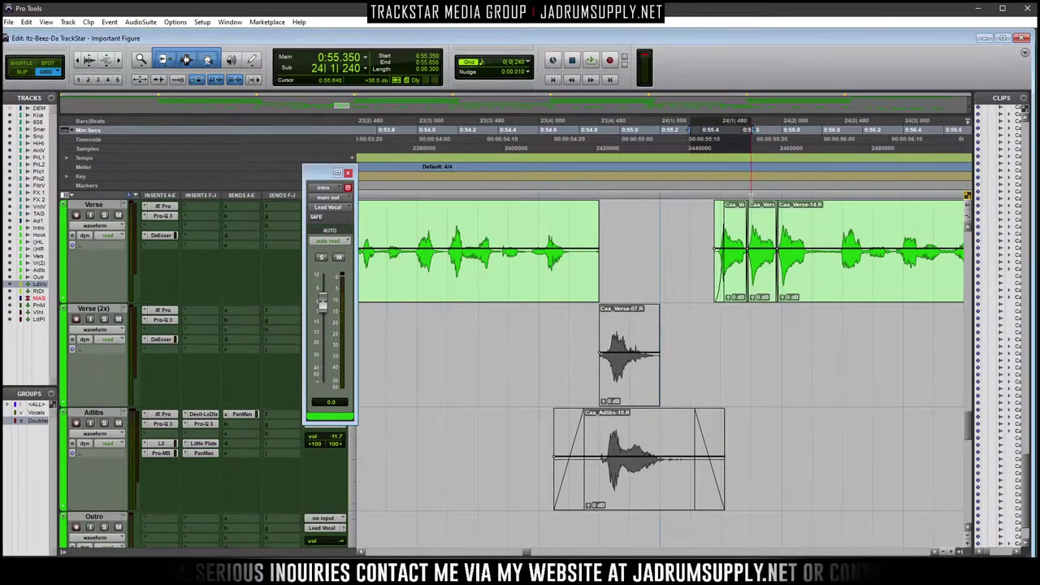
{"action": "scroll", "coordinate": [498, 479], "scroll_direction": "down", "scroll_amount": 3}
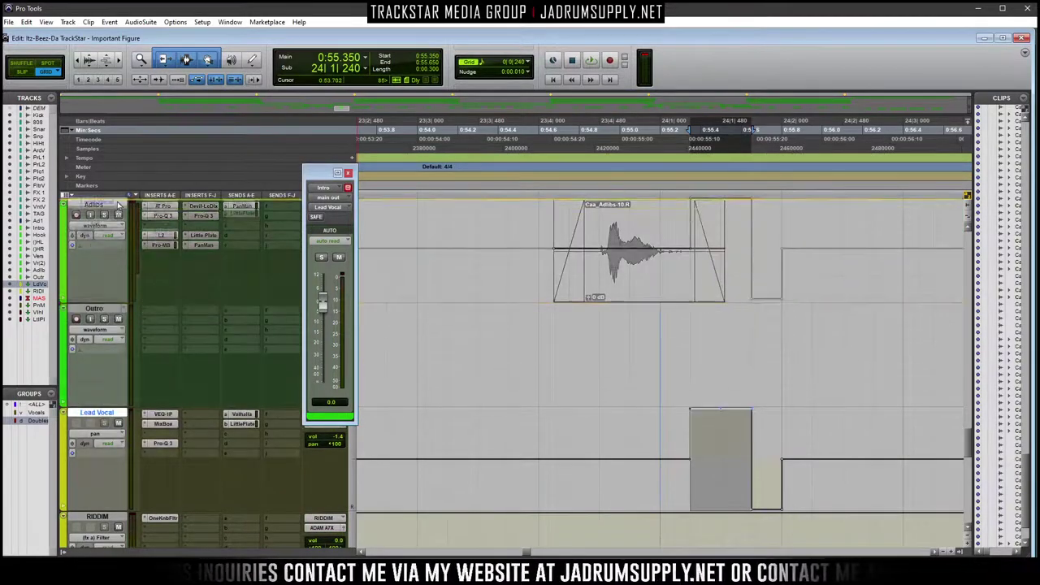
{"action": "scroll", "coordinate": [104, 418], "scroll_direction": "up", "scroll_amount": 4}
Shift the Lead Vocal pan change from hard left to hard right earlier, onto the crossfade between the two repeated syllables
{"action": "scroll", "coordinate": [810, 366], "scroll_direction": "up", "scroll_amount": 3}
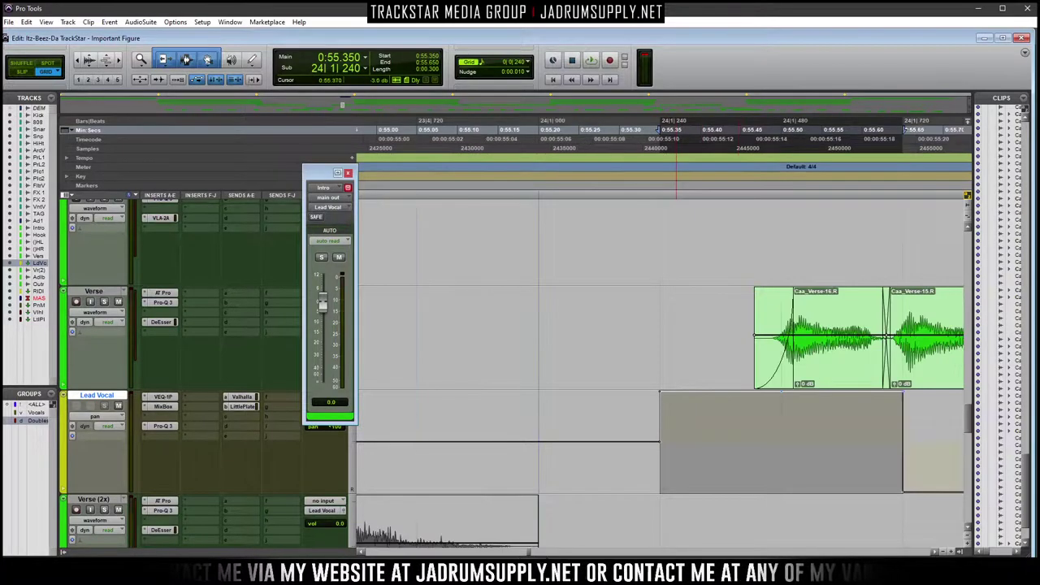
{"action": "scroll", "coordinate": [529, 553], "scroll_direction": "right", "scroll_amount": 3}
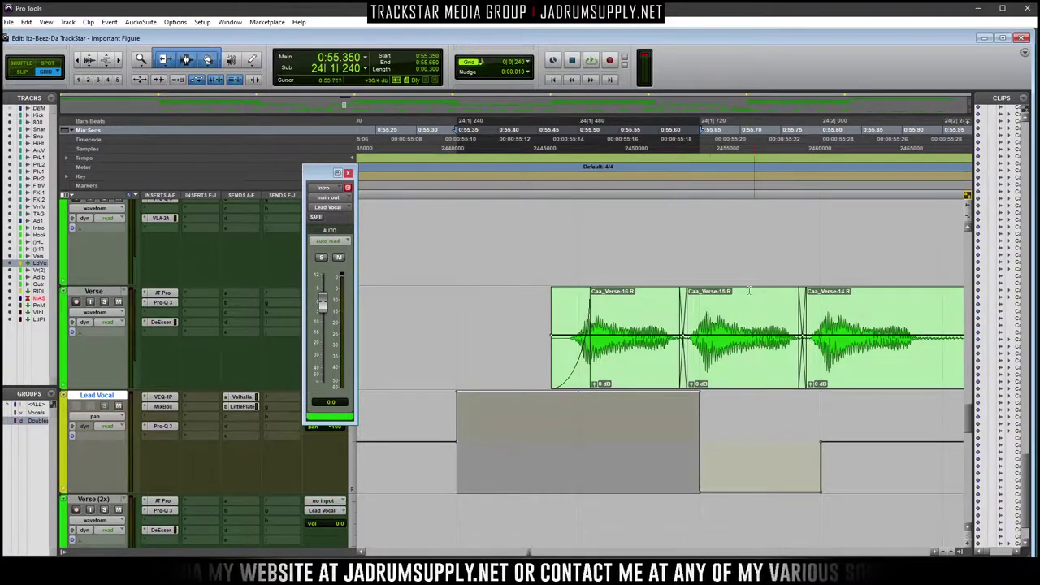
{"action": "left_click_drag", "start_coordinate": [702, 395], "coordinate": [683, 395]}
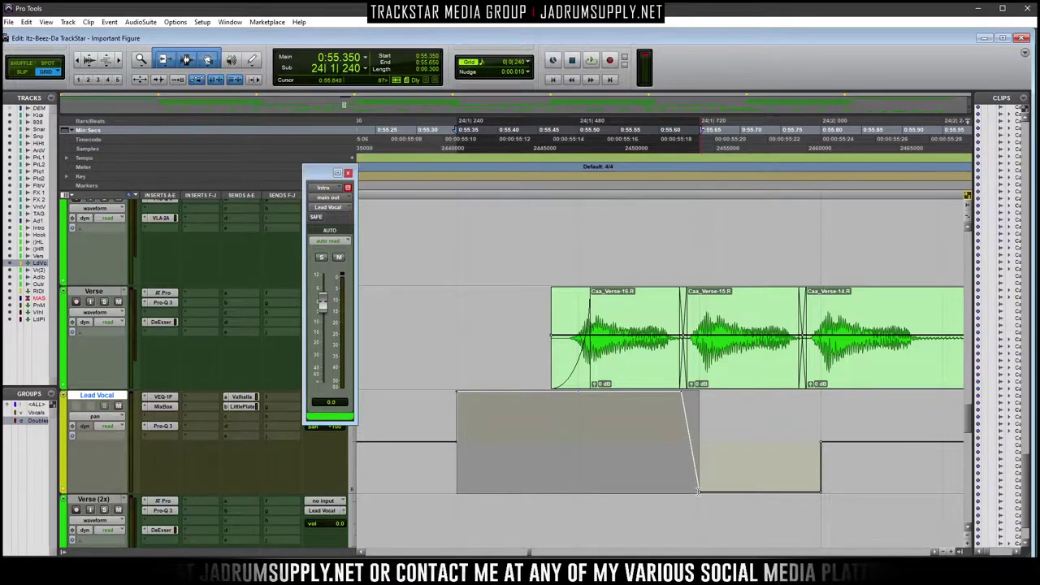
{"action": "left_click", "coordinate": [701, 493]}
{"action": "left_click_drag", "start_coordinate": [699, 491], "coordinate": [681, 491]}
Audition the realigned stutter panning from 24|1|240
{"action": "left_click", "coordinate": [456, 196]}
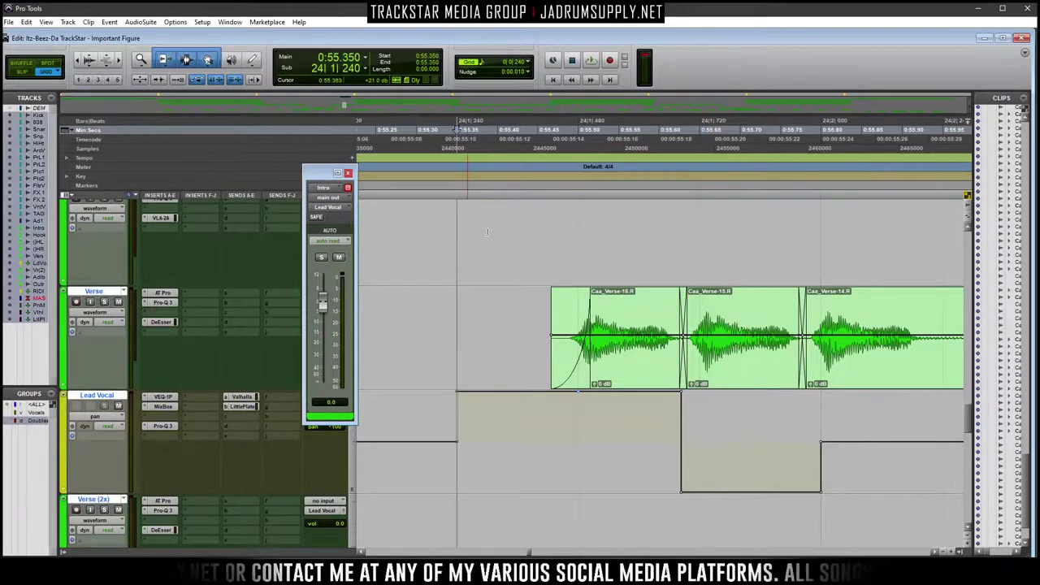
{"action": "key", "text": "space"}
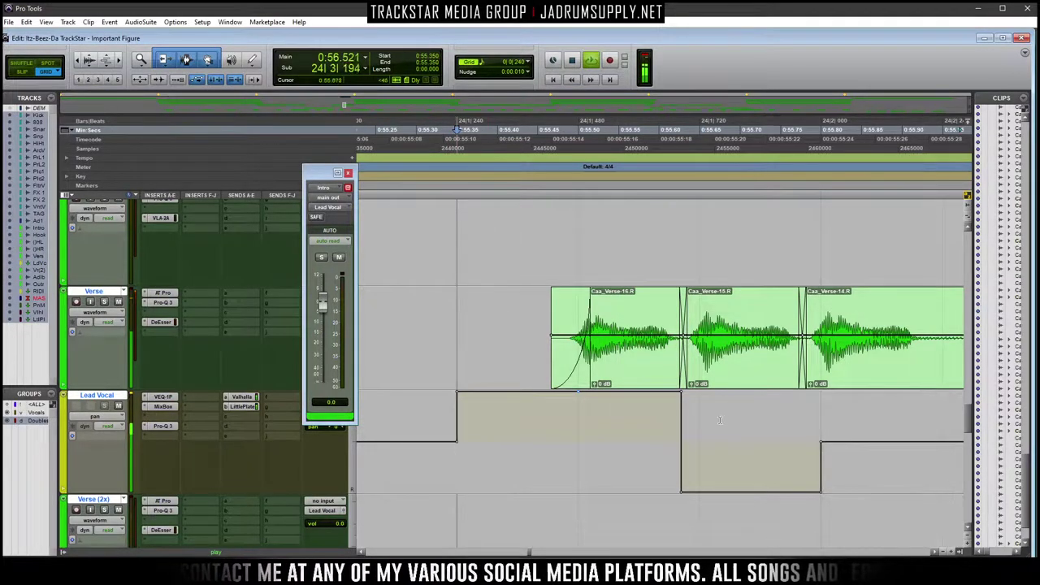
{"action": "key", "text": "ctrl+["}
{"action": "key", "text": "space"}
{"action": "key", "text": "space"}
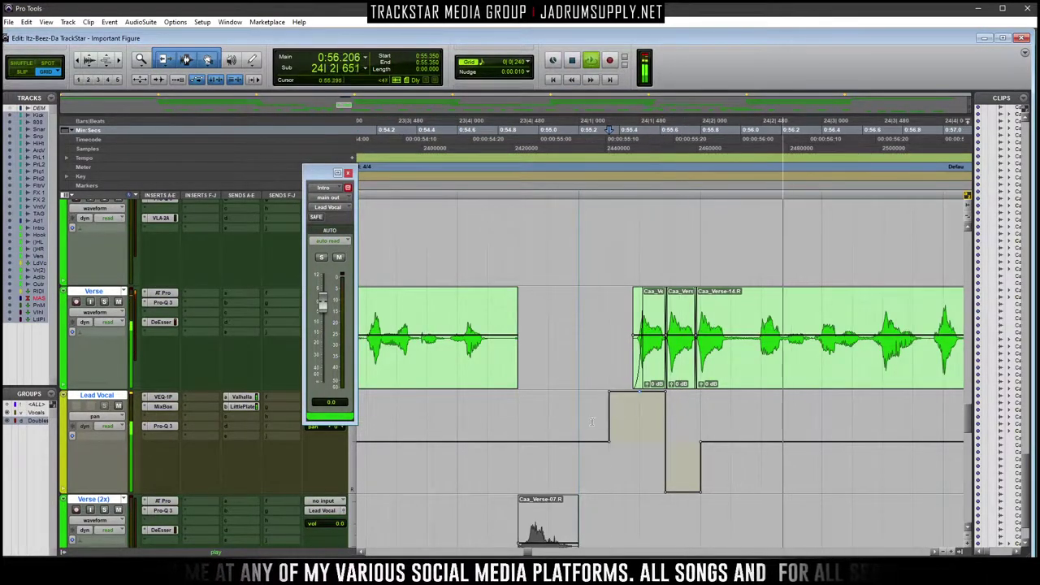
{"action": "key", "text": "space"}
Automate the Lead Vocal volume to drop at 24|1|240 and ramp back up to its normal level by 24|2|000
{"action": "left_click", "coordinate": [96, 416]}
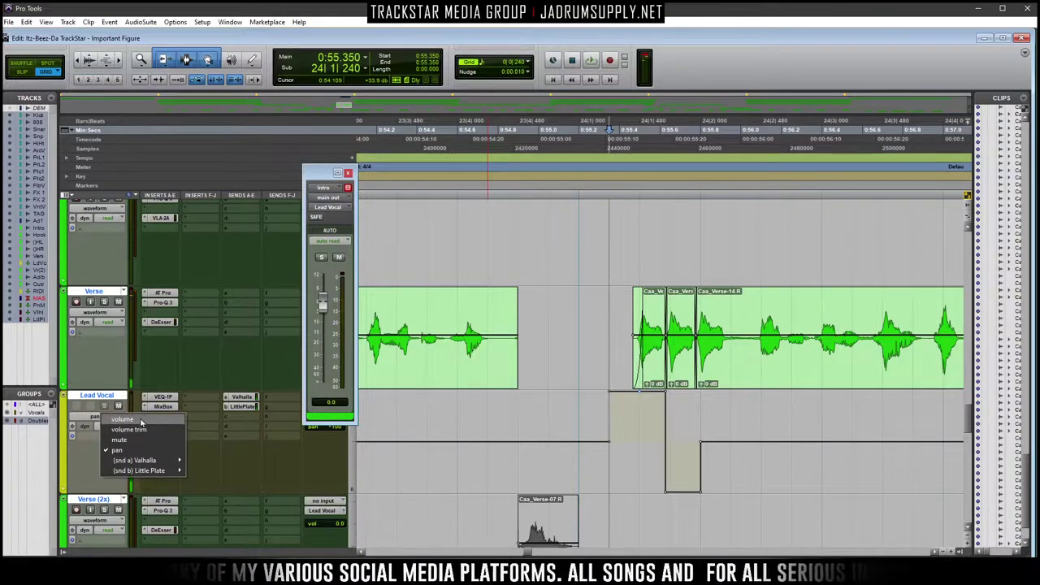
{"action": "left_click", "coordinate": [121, 420]}
{"action": "left_click_drag", "start_coordinate": [638, 428], "coordinate": [701, 434]}
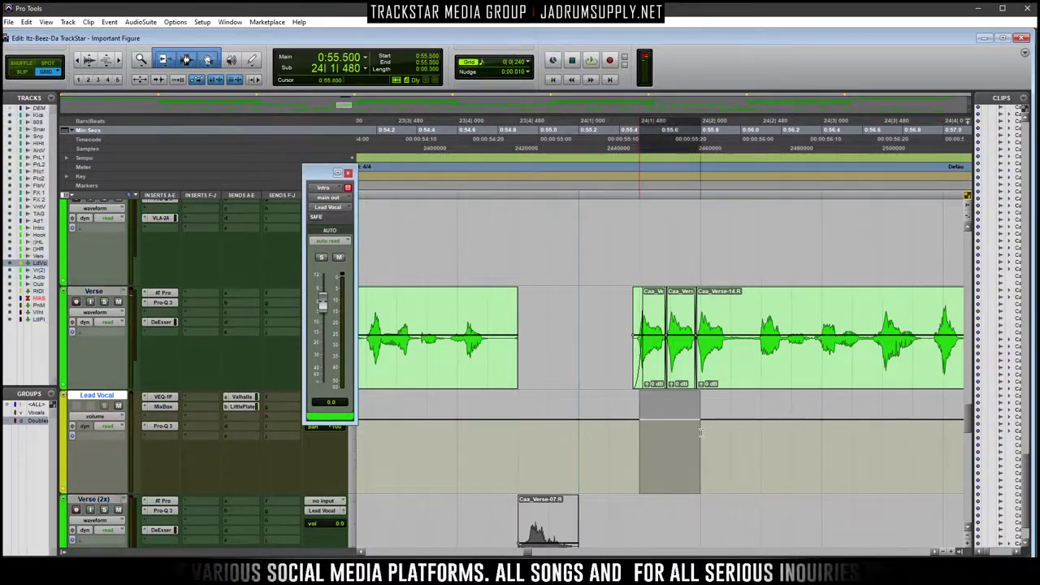
{"action": "left_click_drag", "start_coordinate": [608, 420], "coordinate": [700, 440]}
{"action": "key", "text": "space"}
{"action": "key", "text": "ctrl+]"}
{"action": "key", "text": "ctrl+]"}
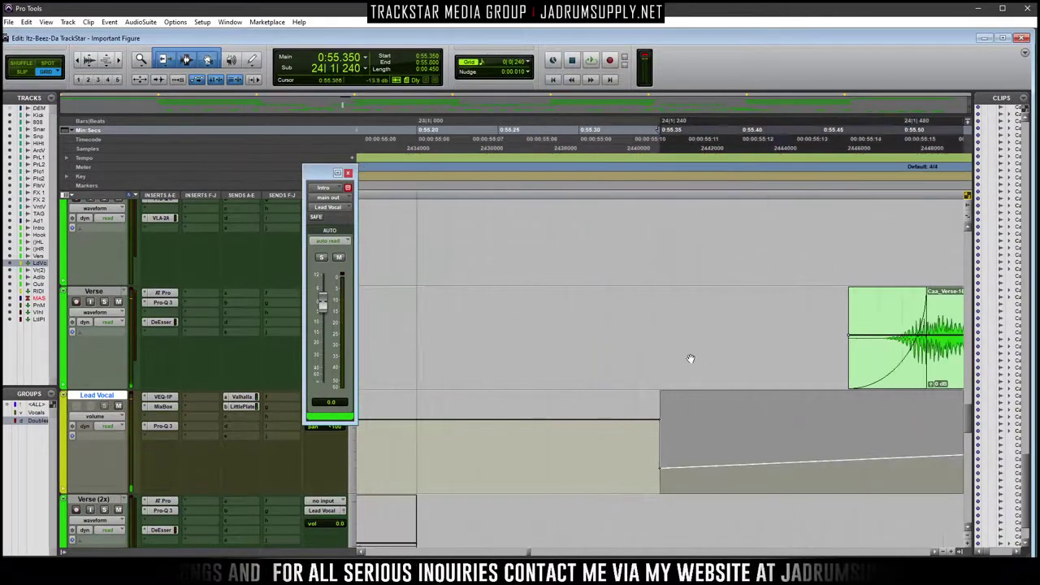
{"action": "key", "text": "ctrl+["}
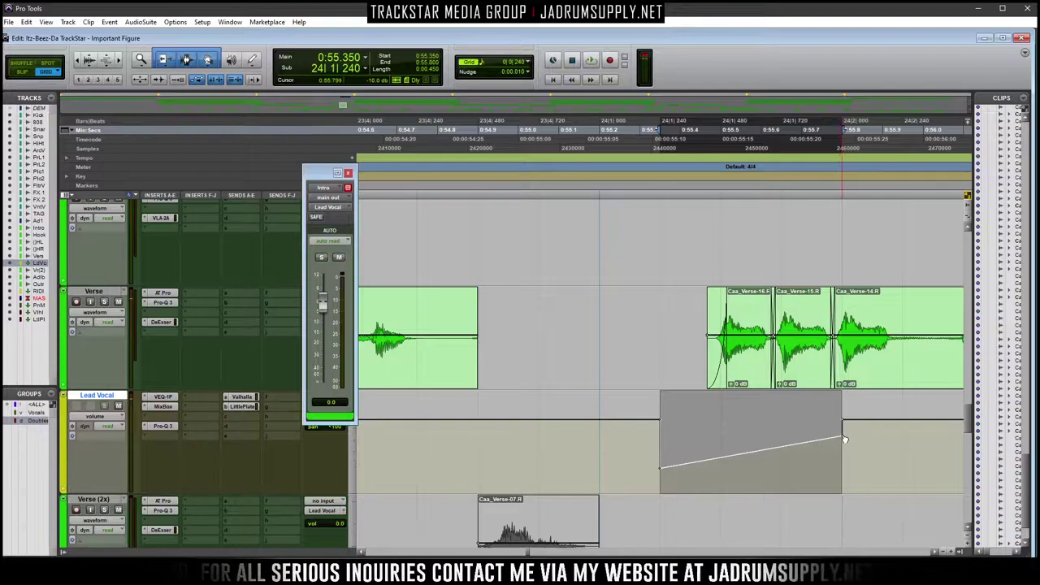
{"action": "left_click", "coordinate": [827, 431]}
Audition the stutter's volume ramp from 24|1|240 and again from 24|1|000
{"action": "key", "text": "space"}
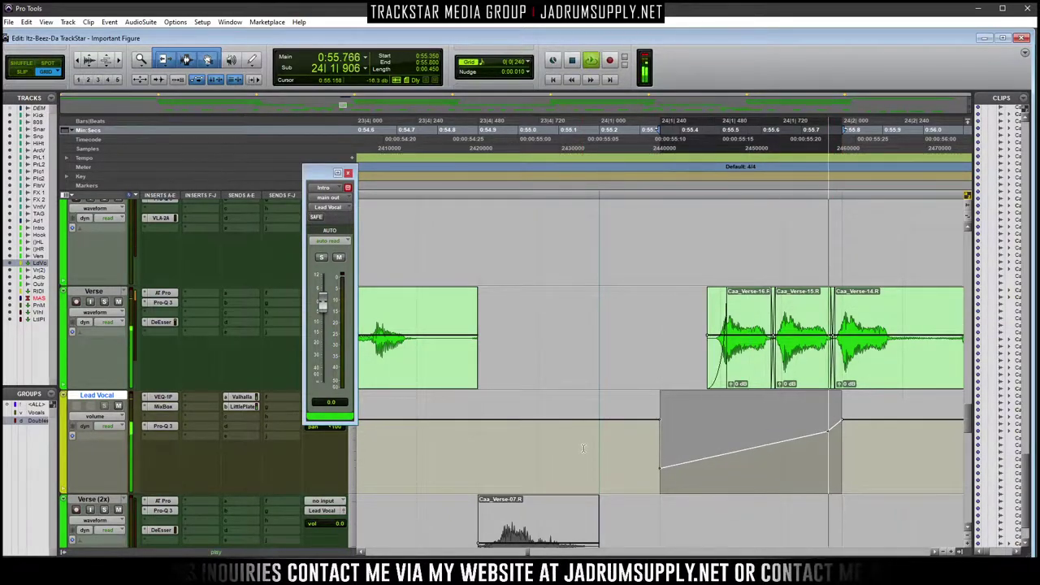
{"action": "left_click", "coordinate": [594, 335]}
{"action": "key", "text": "space"}
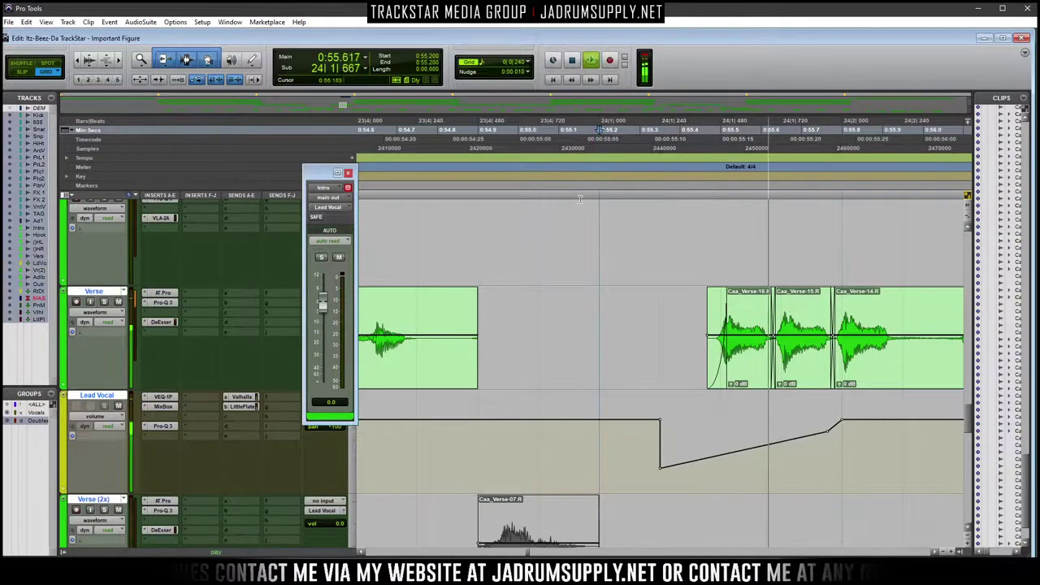
{"action": "key", "text": "r"}
{"action": "key", "text": "r"}
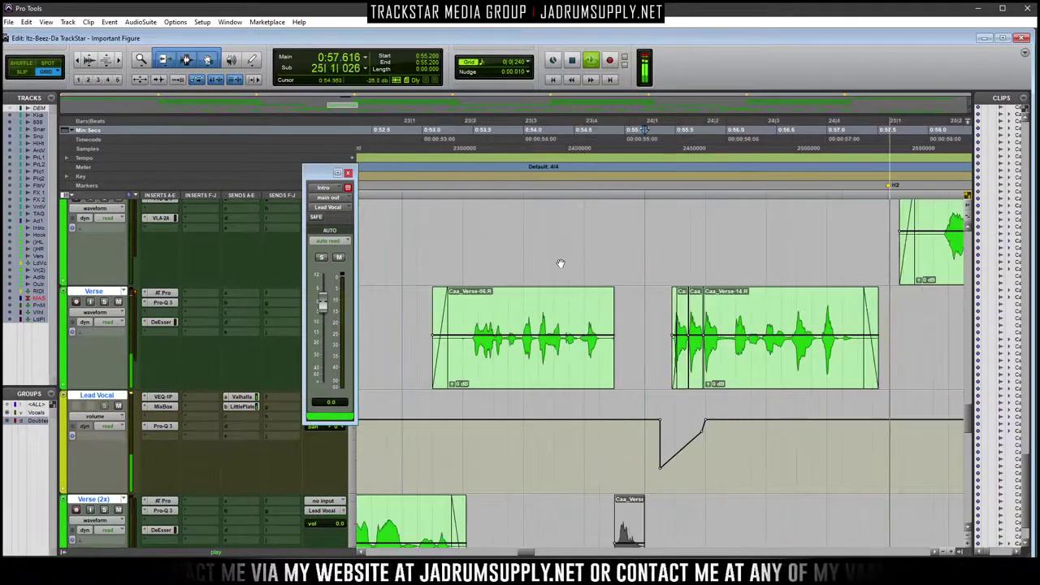
Play the verse ending from 23|4|000 through the stutter into the H2 hook
{"action": "key", "text": "space"}
{"action": "key", "text": "space"}
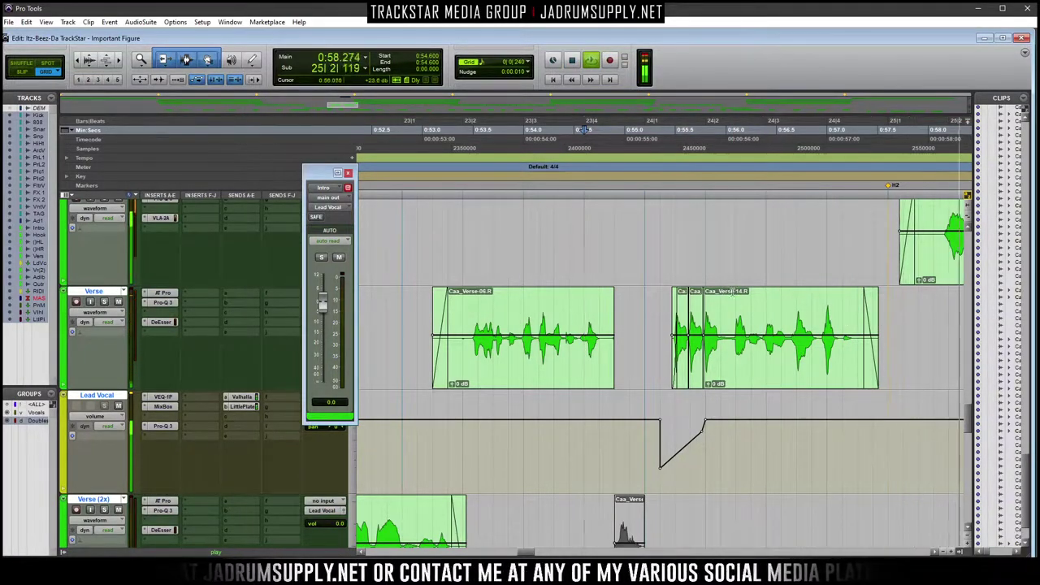
{"action": "key", "text": "r"}
{"action": "scroll", "coordinate": [741, 271], "scroll_direction": "up", "scroll_amount": 1}
{"action": "scroll", "coordinate": [741, 270], "scroll_direction": "up", "scroll_amount": 1}
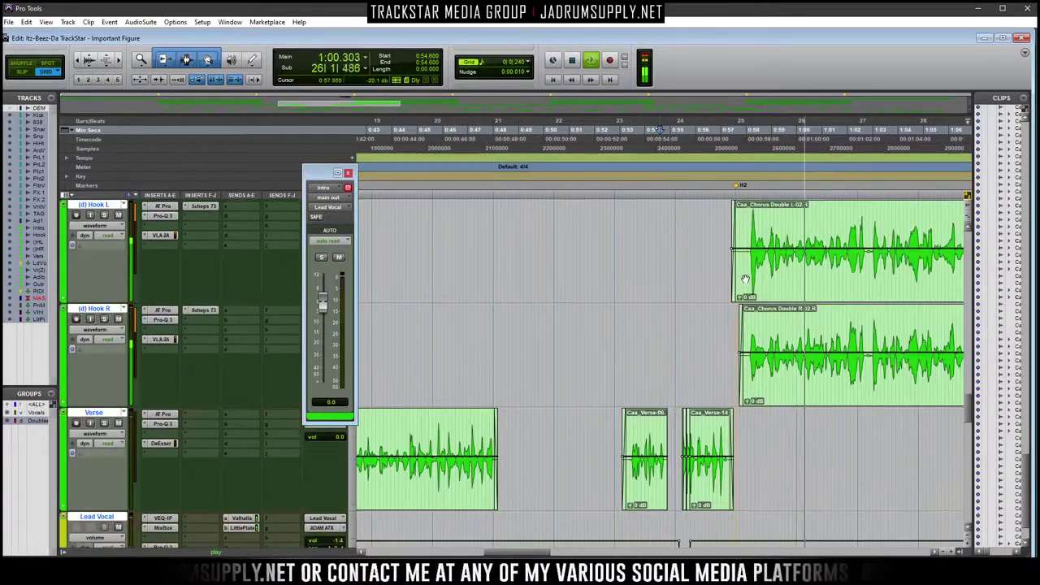
Move the Lead Vocal track in the mixer so it sits between Outro and RIDDIM
{"action": "key", "text": "r"}
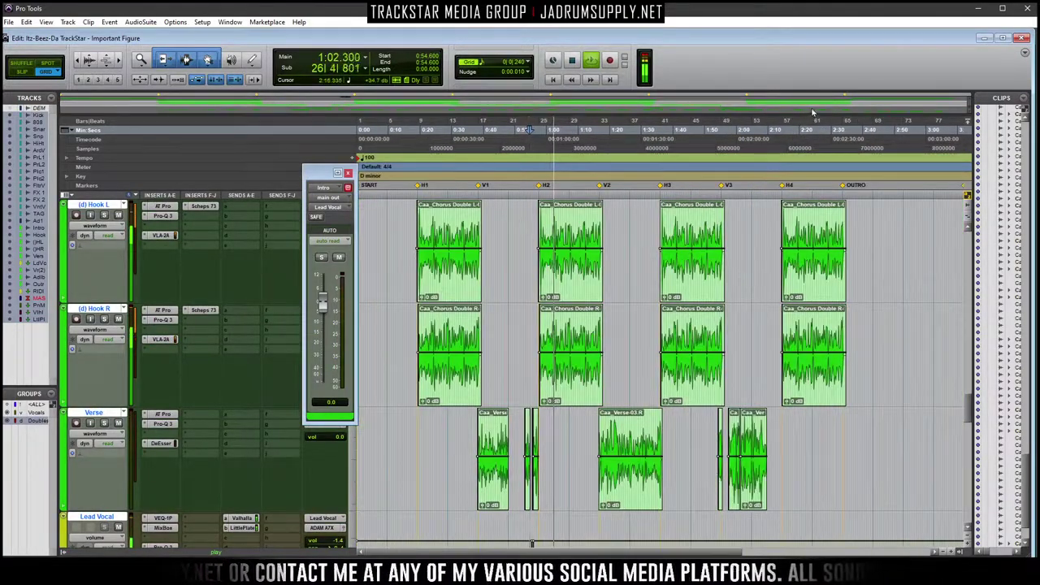
{"action": "key", "text": "ctrl+alt+bracketleft"}
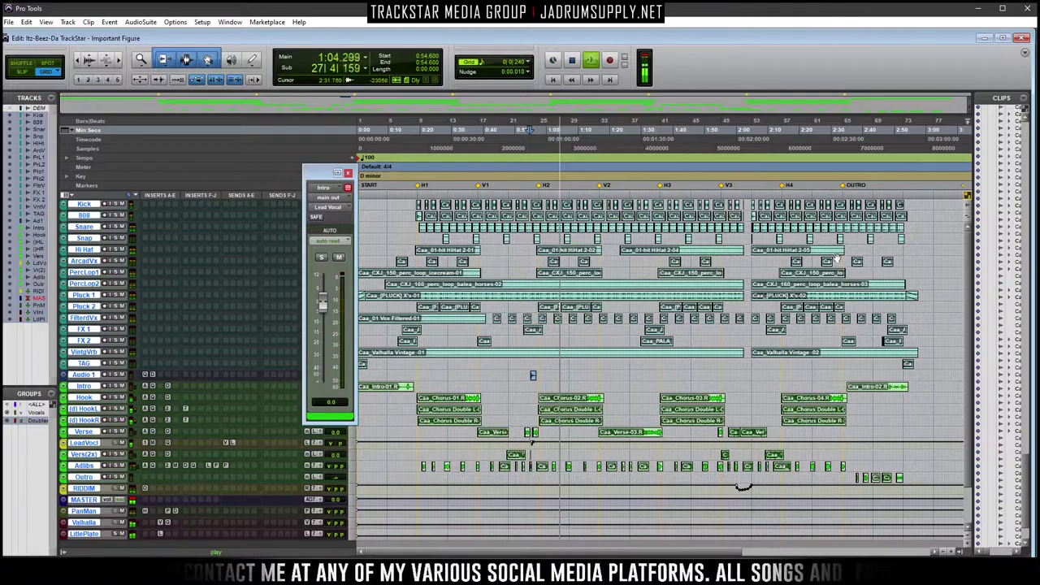
{"action": "key", "text": "ctrl+equal"}
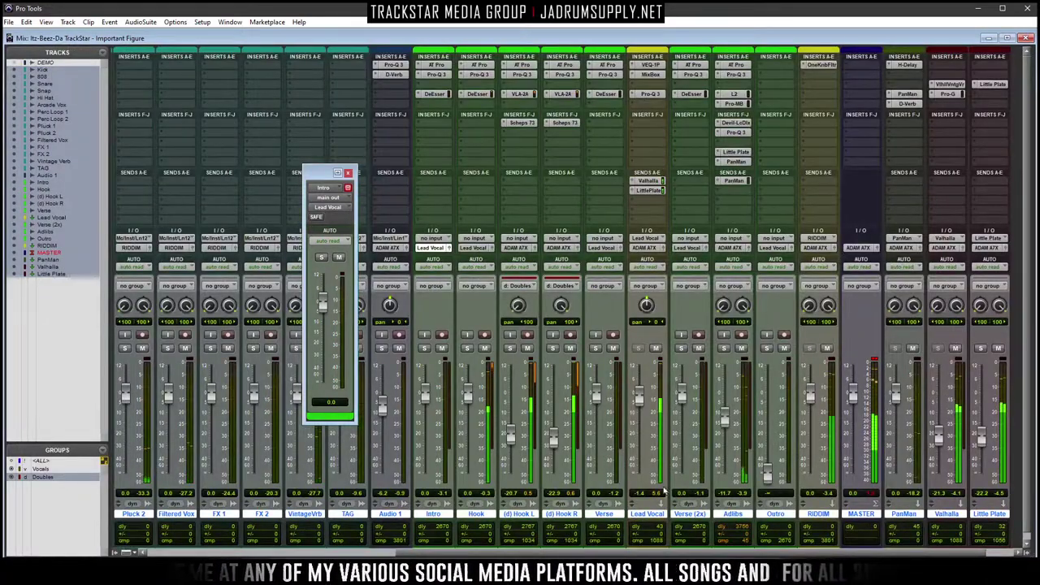
{"action": "left_click_drag", "start_coordinate": [647, 514], "coordinate": [797, 524]}
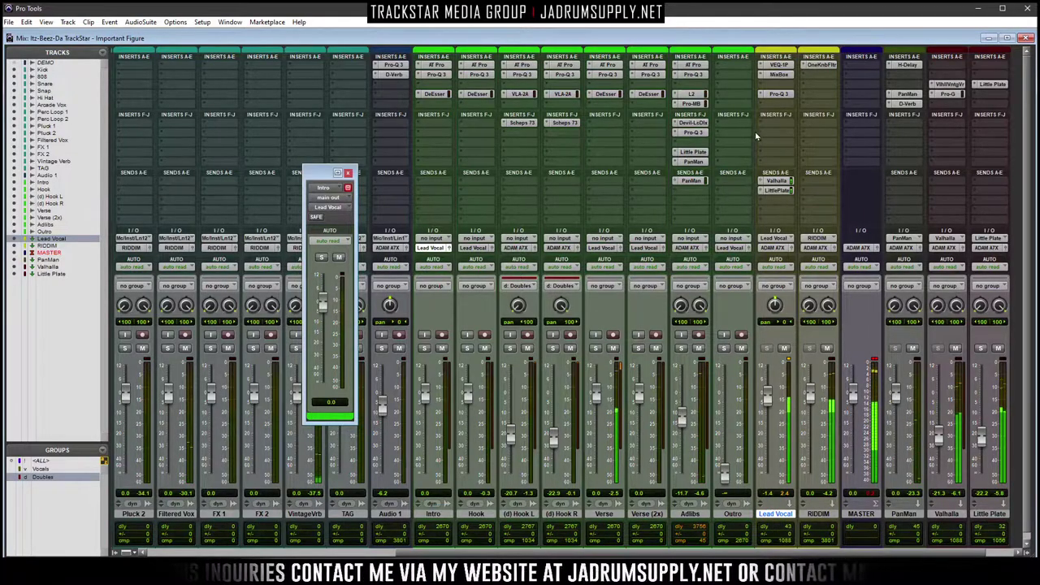
Insert the Waves Audio RCompressor (mono) on Lead Vocal in the slot below Pro-Q 3
{"action": "left_click", "coordinate": [770, 107]}
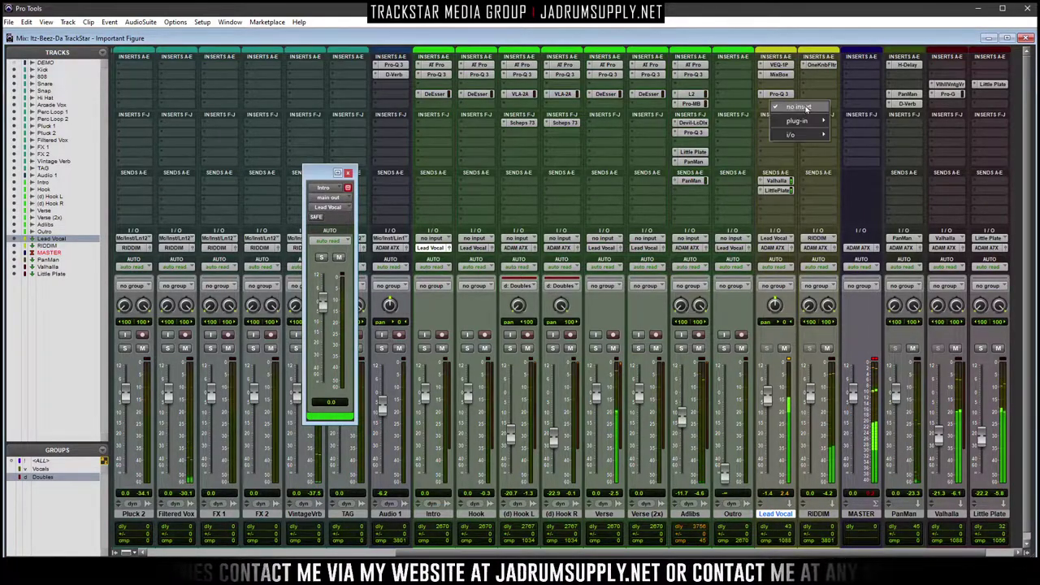
{"action": "mouse_move", "coordinate": [794, 121]}
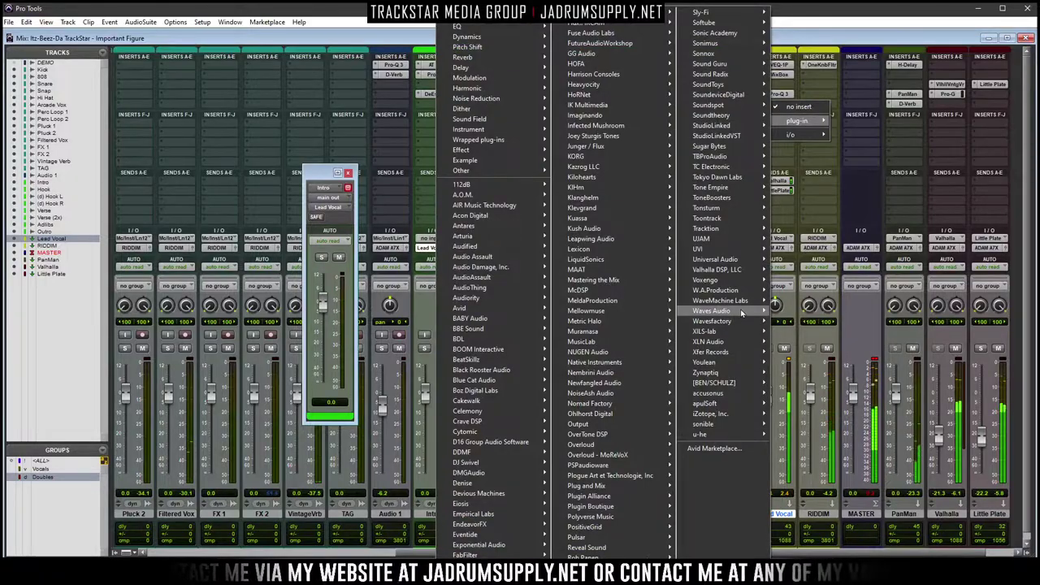
{"action": "mouse_move", "coordinate": [741, 312]}
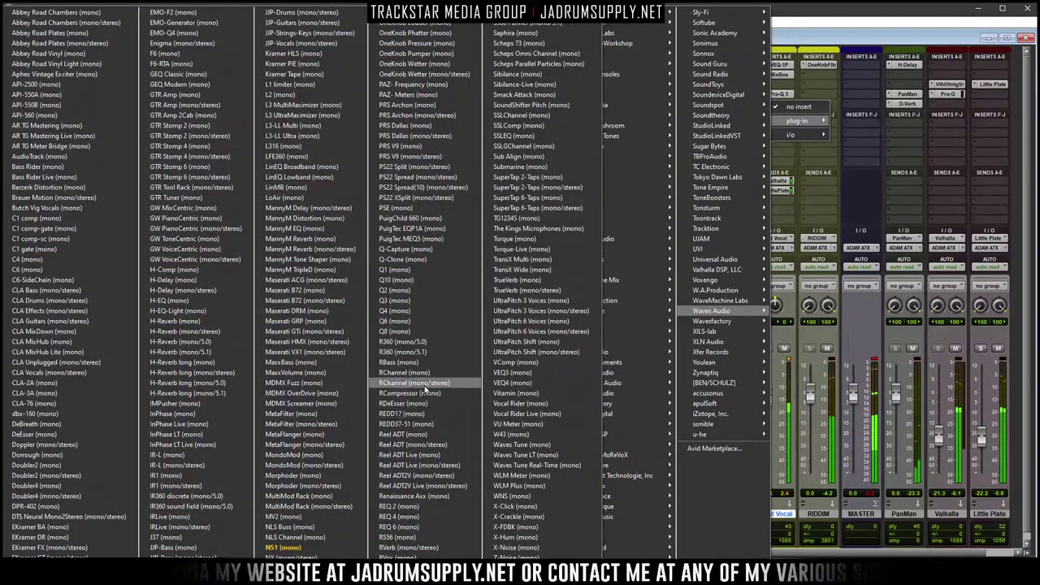
{"action": "left_click", "coordinate": [420, 394]}
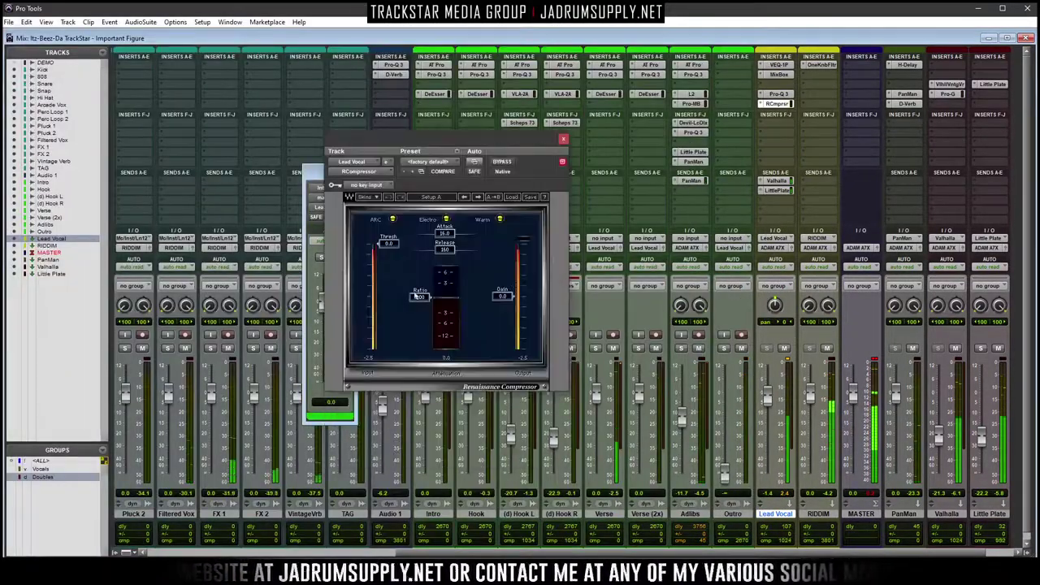
Set the Lead Vocal compressor's threshold to -15.0, its ratio to 3.01 and its gain to 6.0
{"action": "left_click_drag", "start_coordinate": [393, 255], "coordinate": [415, 302]}
{"action": "left_click_drag", "start_coordinate": [396, 261], "coordinate": [429, 300]}
{"action": "left_click", "coordinate": [501, 295]}
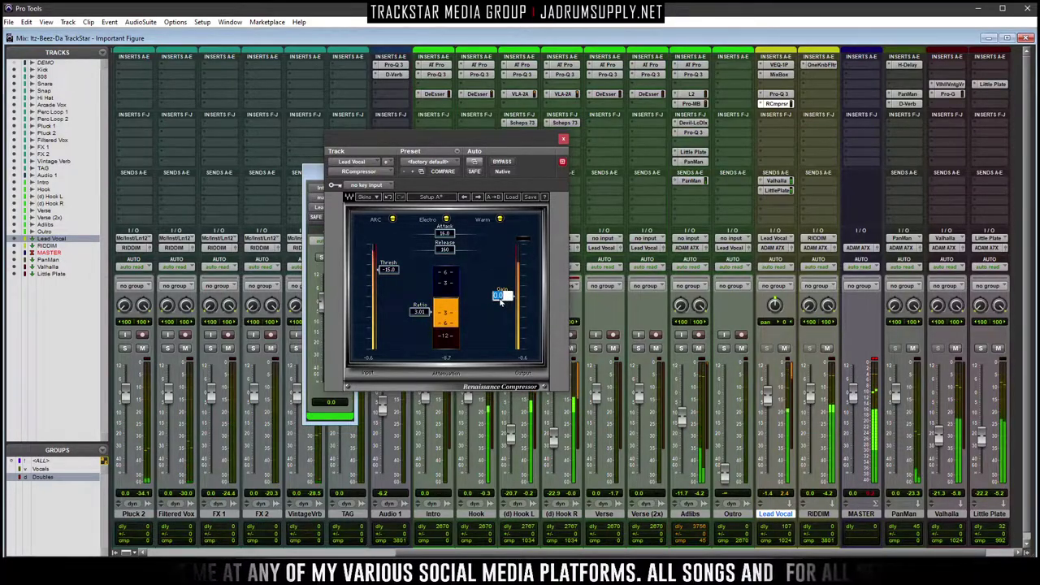
{"action": "type", "text": "8"}
{"action": "key", "text": "Return"}
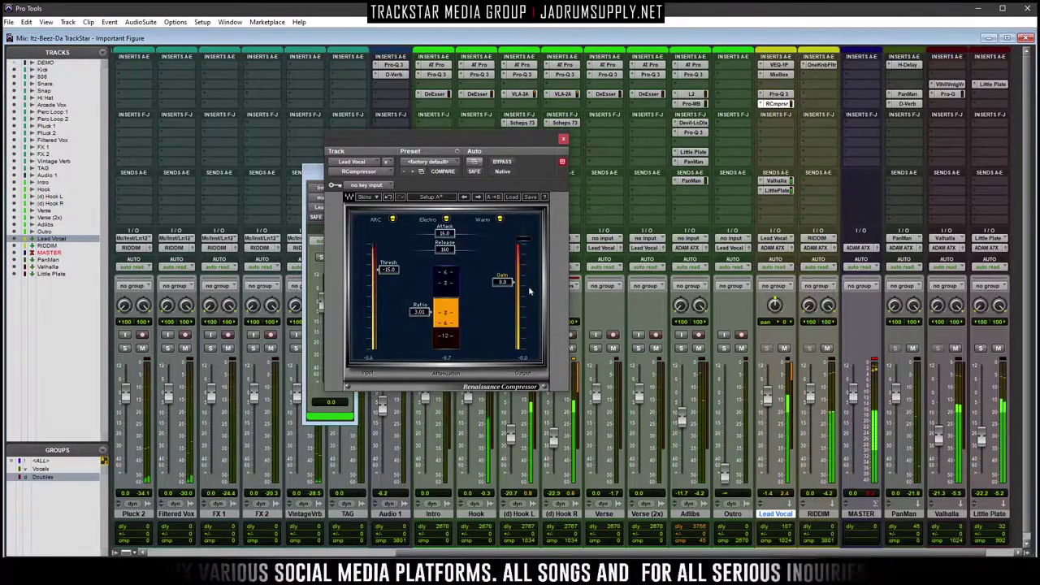
{"action": "left_click_drag", "start_coordinate": [506, 287], "coordinate": [505, 289]}
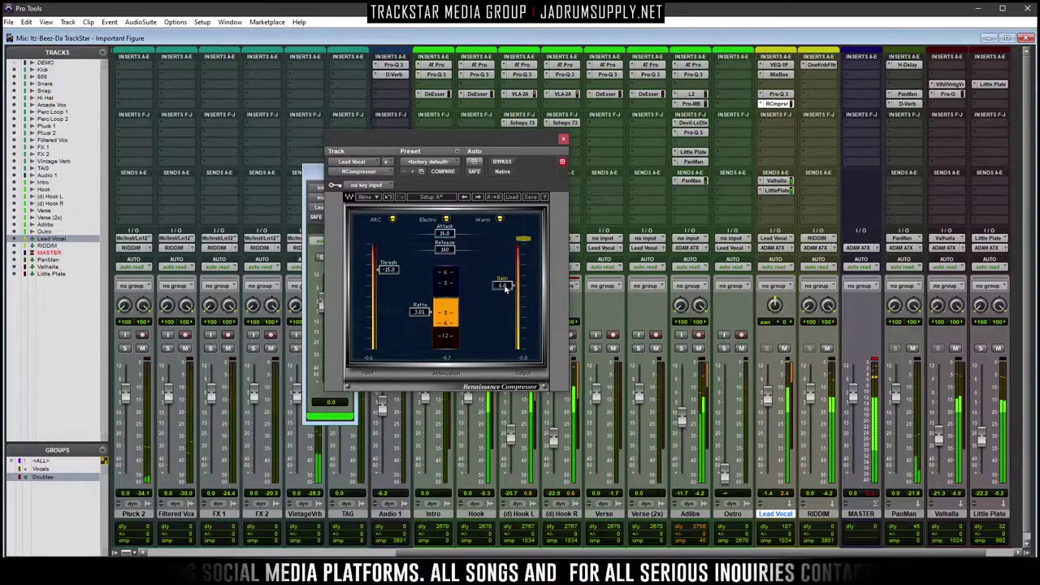
Set the compressor's release to 53.0 and close the plug-in window
{"action": "left_click", "coordinate": [417, 313]}
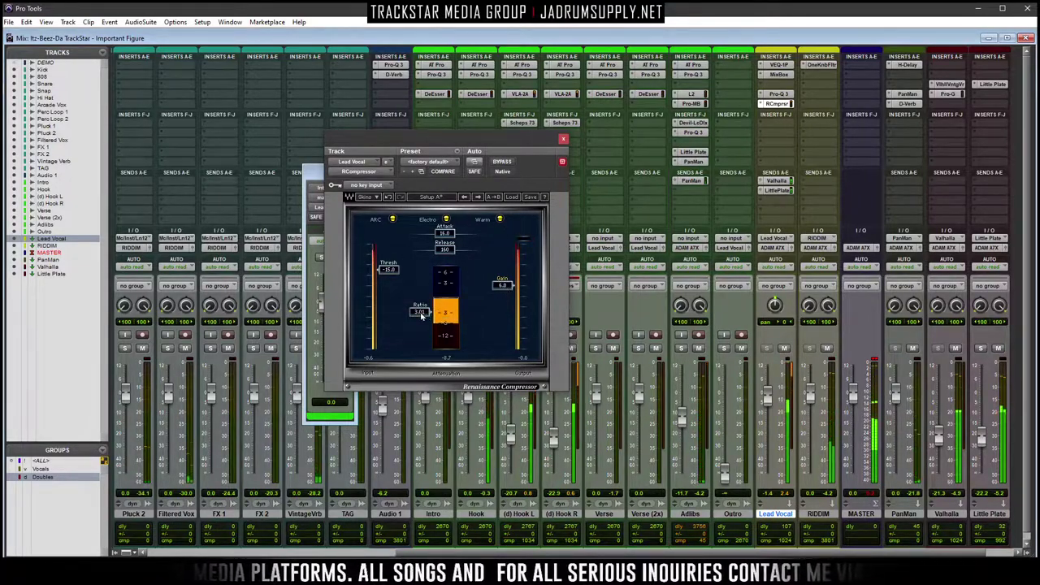
{"action": "left_click_drag", "start_coordinate": [439, 248], "coordinate": [439, 248]}
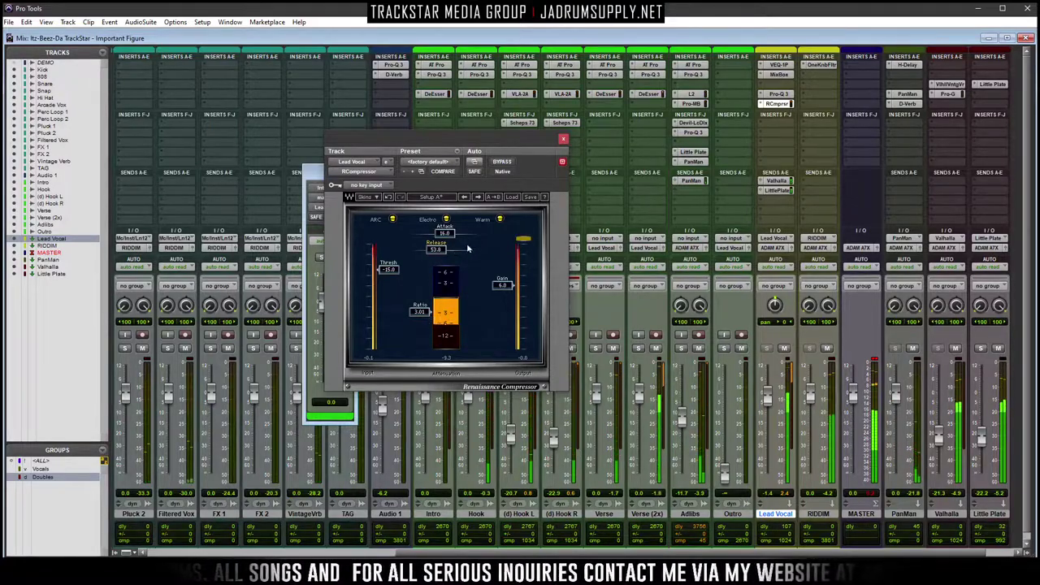
{"action": "left_click", "coordinate": [562, 141]}
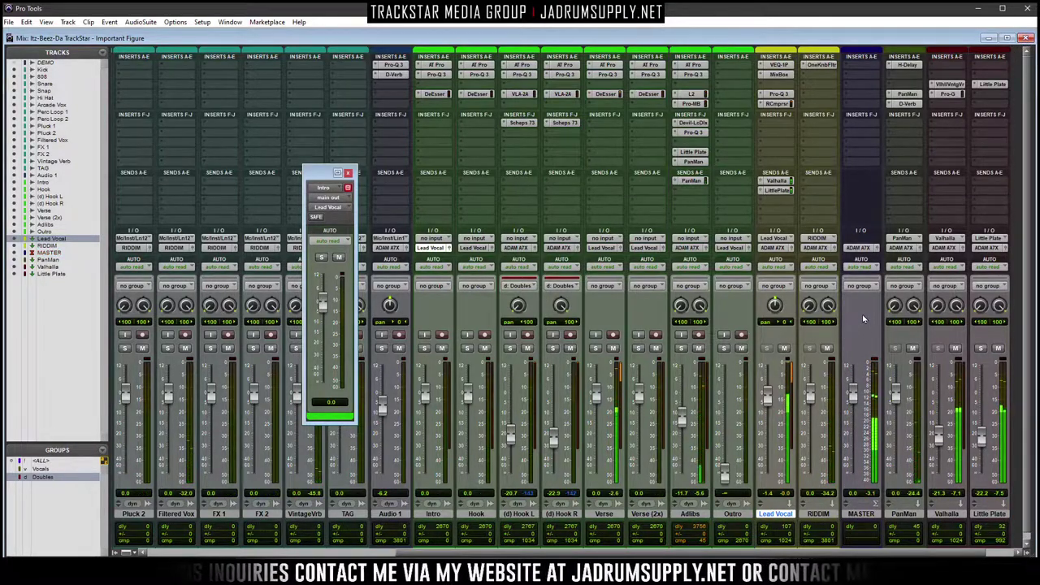
Close the mixer and the floating Intro fader, stop playback and return to the session start
{"action": "left_click", "coordinate": [1026, 38]}
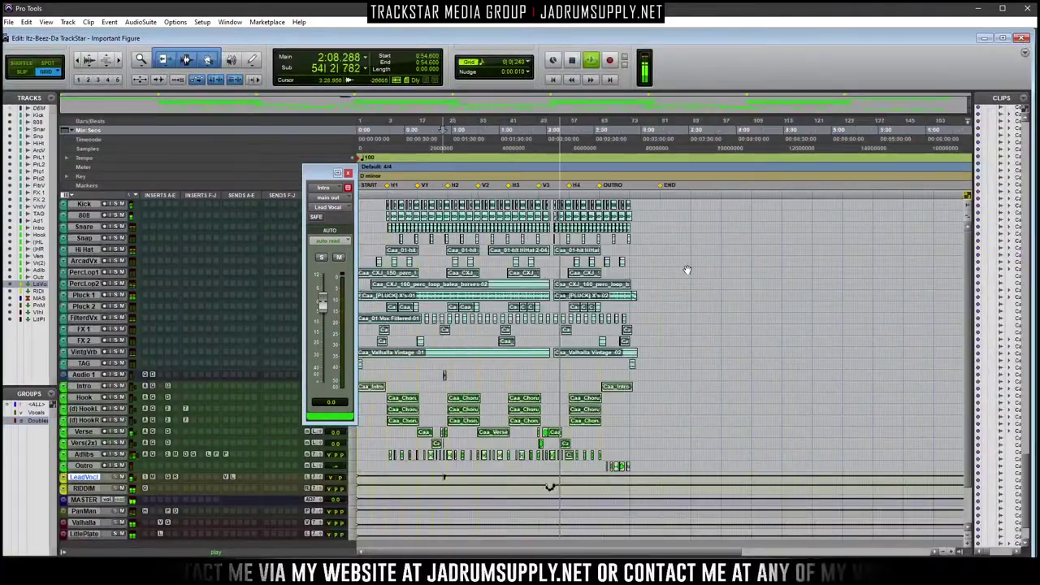
{"action": "key", "text": "ctrl+]"}
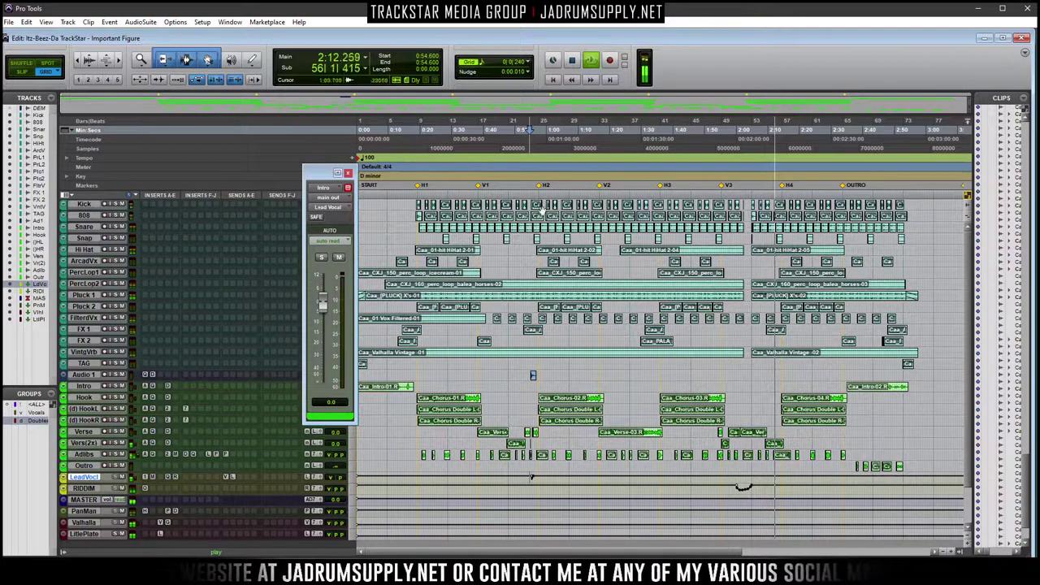
{"action": "left_click", "coordinate": [348, 173]}
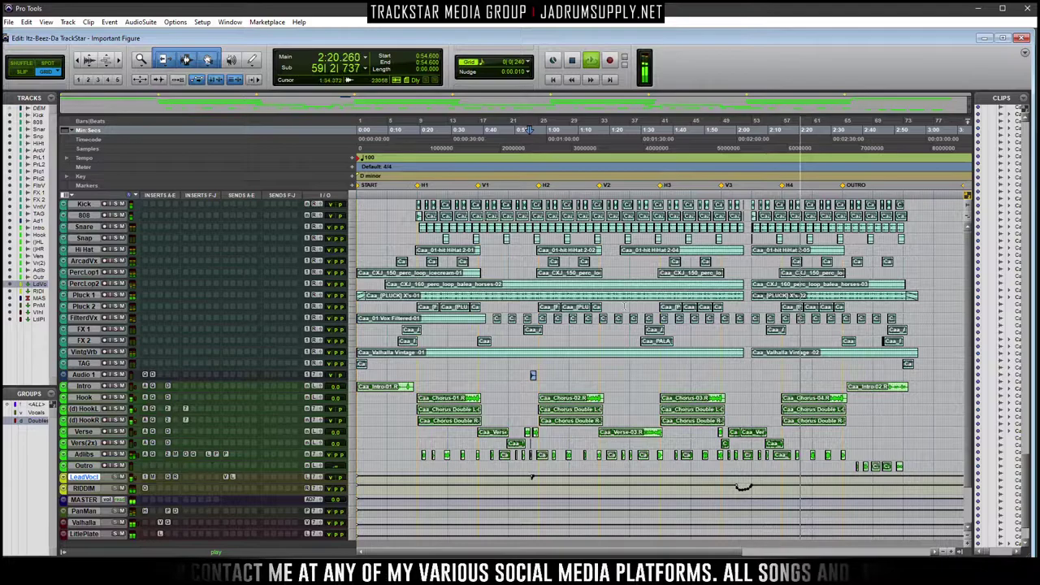
{"action": "key", "text": "space"}
{"action": "key", "text": "Return"}
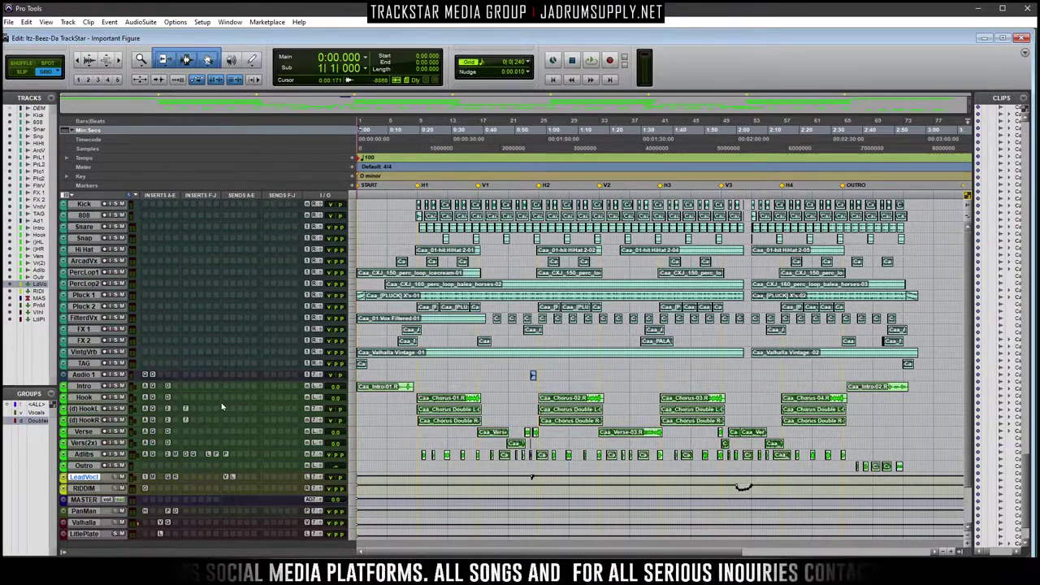
Add send F on Lead Vocal to a new stereo aux input track named Echoboy Qtr, created next to the current track
{"action": "scroll", "coordinate": [416, 318], "scroll_direction": "down", "scroll_amount": 1}
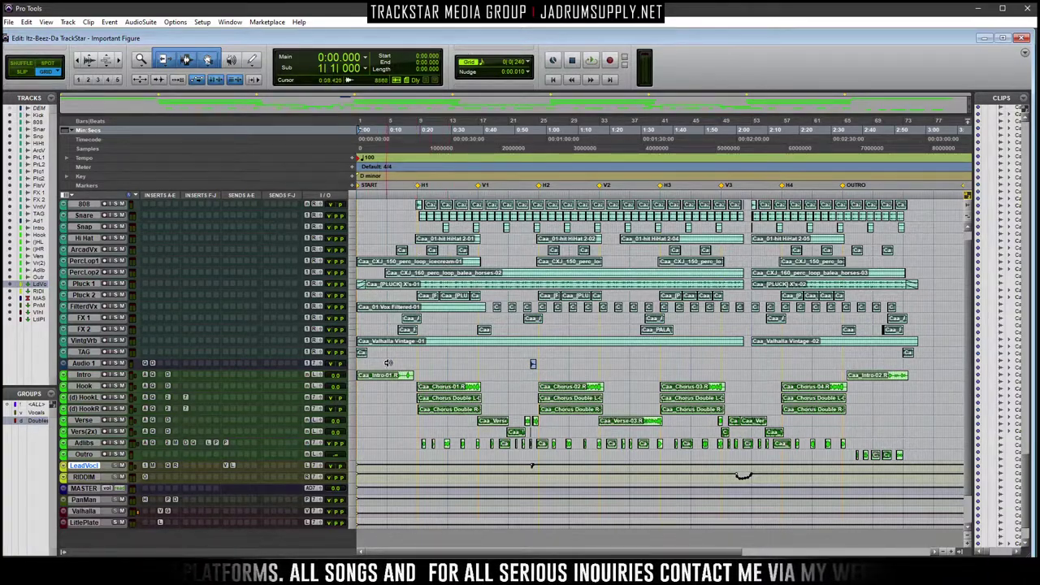
{"action": "key", "text": "ctrl+alt+Up"}
{"action": "scroll", "coordinate": [533, 543], "scroll_direction": "down", "scroll_amount": 10}
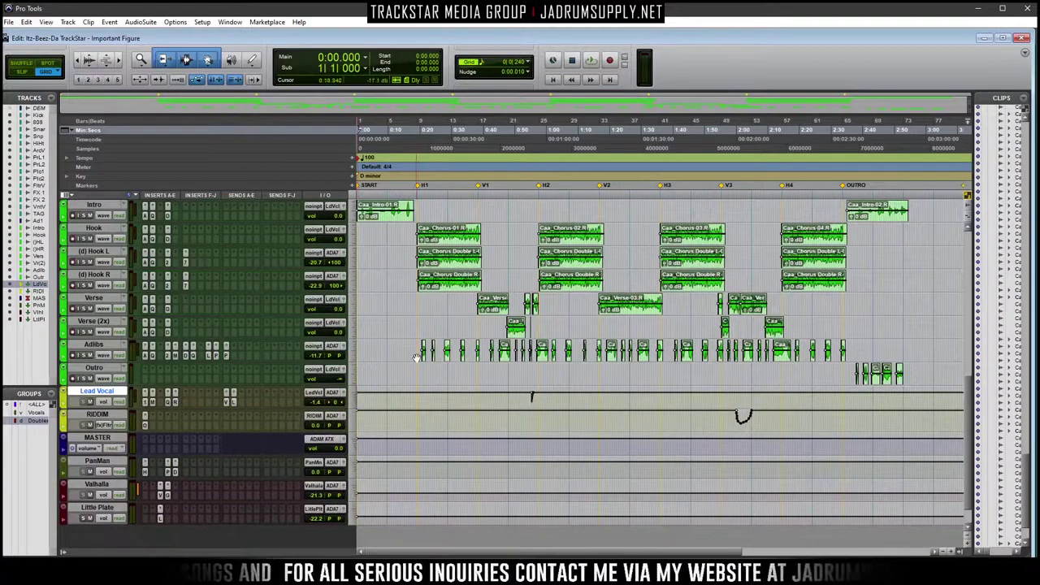
{"action": "scroll", "coordinate": [532, 281], "scroll_direction": "up", "scroll_amount": 4}
{"action": "key", "text": "ctrl+]"}
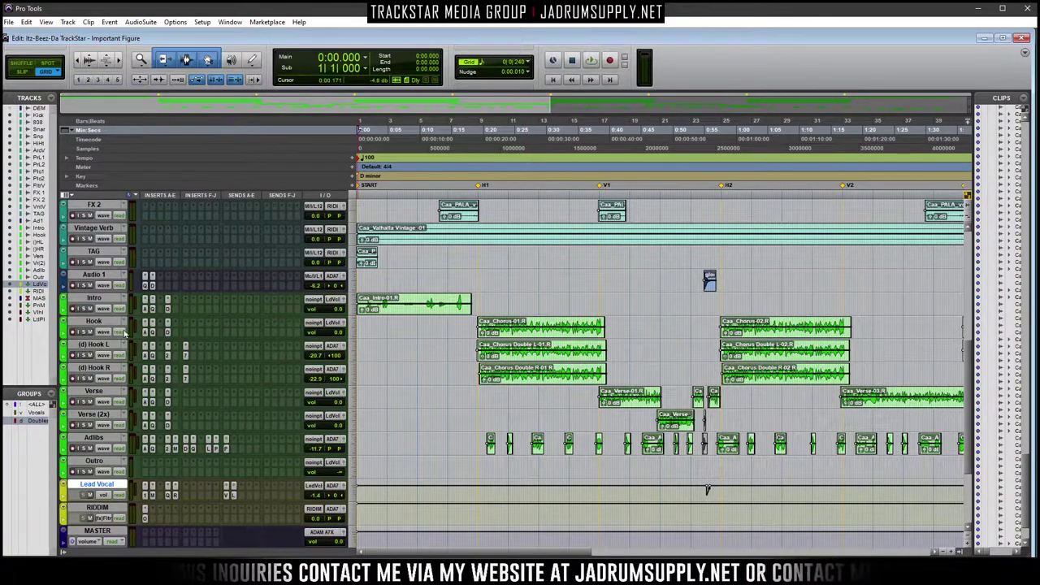
{"action": "scroll", "coordinate": [228, 327], "scroll_direction": "down", "scroll_amount": 2}
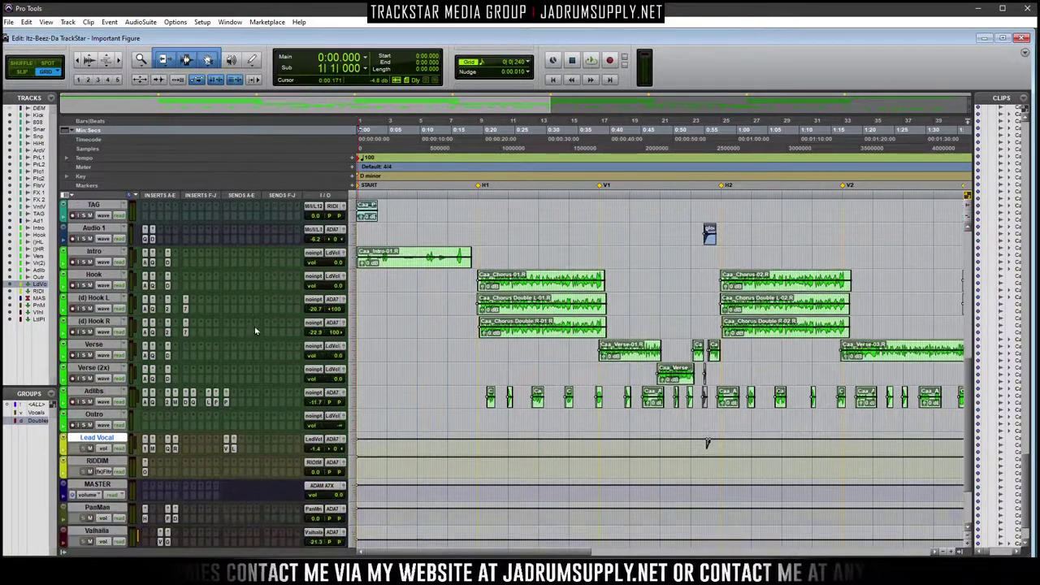
{"action": "scroll", "coordinate": [286, 384], "scroll_direction": "down", "scroll_amount": 1}
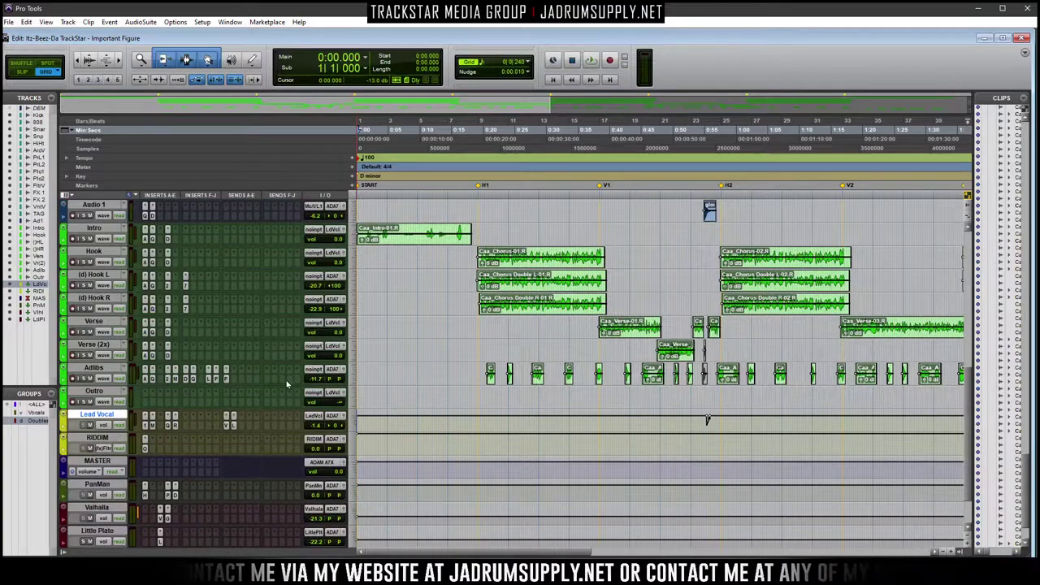
{"action": "left_click", "coordinate": [264, 429]}
{"action": "mouse_move", "coordinate": [300, 466]}
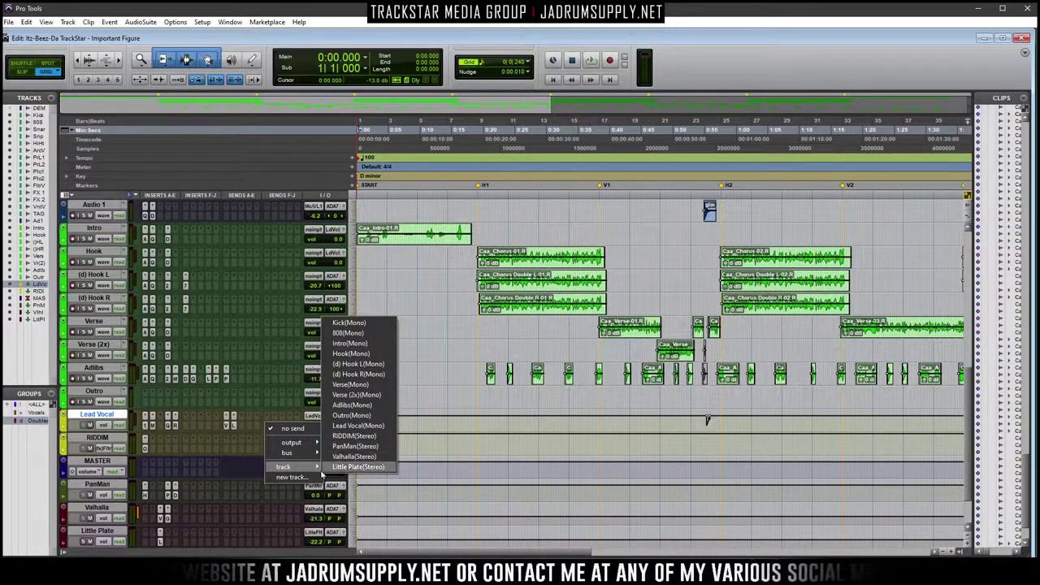
{"action": "left_click", "coordinate": [299, 478]}
{"action": "type", "text": "Ec"}
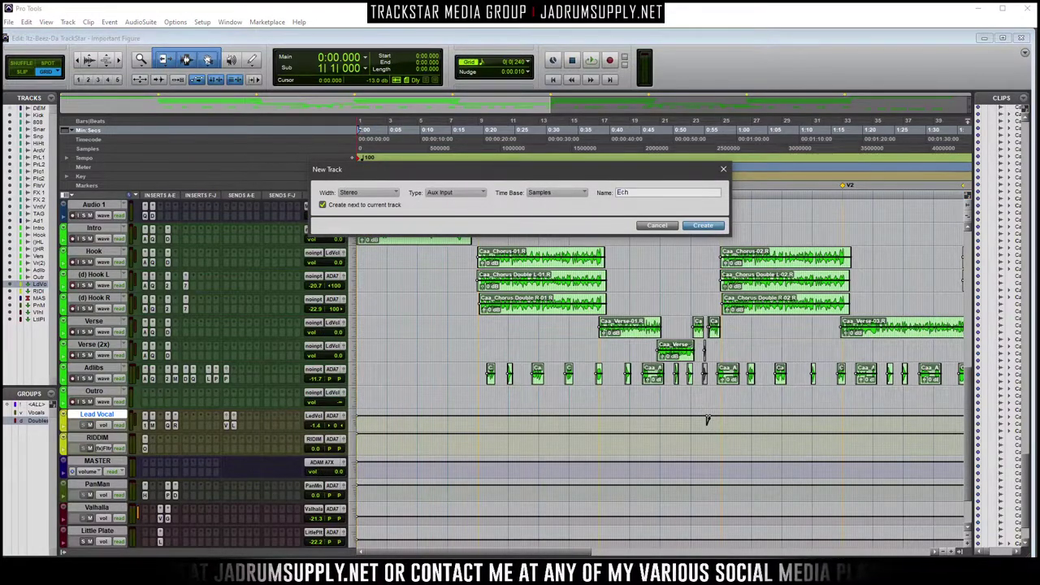
{"action": "type", "text": "h"}
{"action": "key", "text": "ctrl+a"}
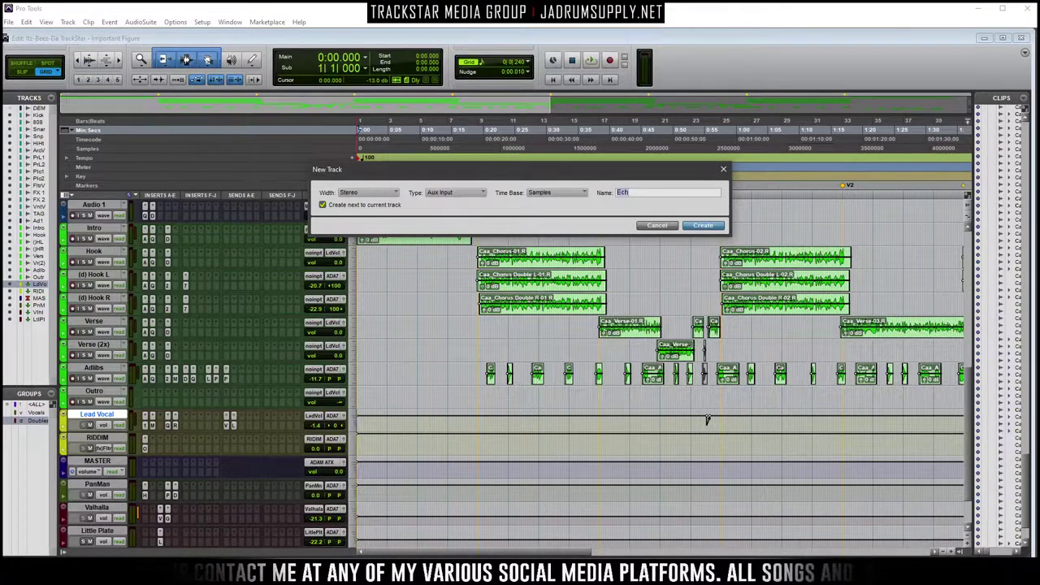
{"action": "type", "text": "Echoboy"}
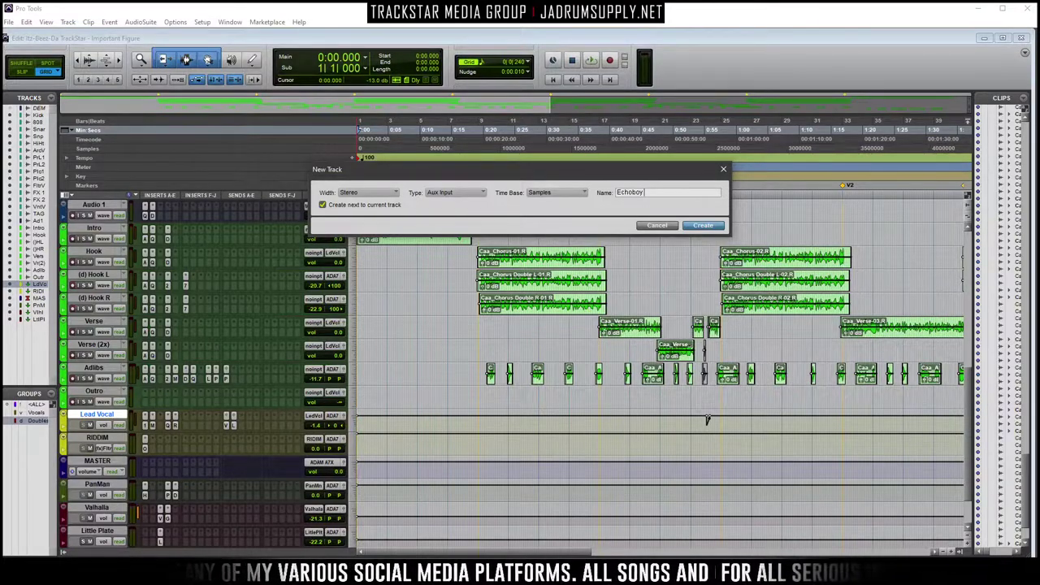
{"action": "type", "text": " Qtr"}
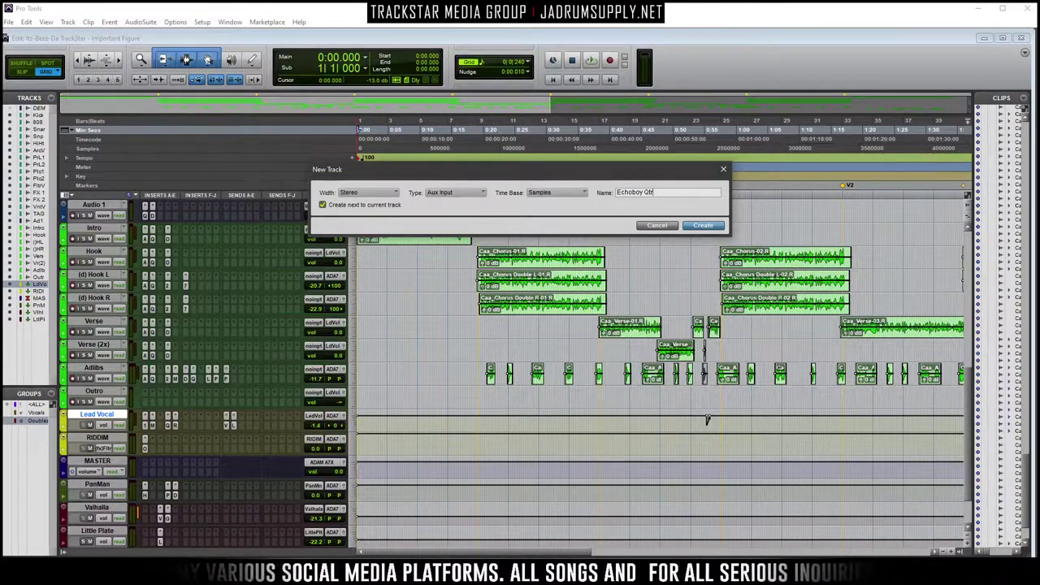
{"action": "key", "text": "Return"}
{"action": "left_click", "coordinate": [309, 469]}
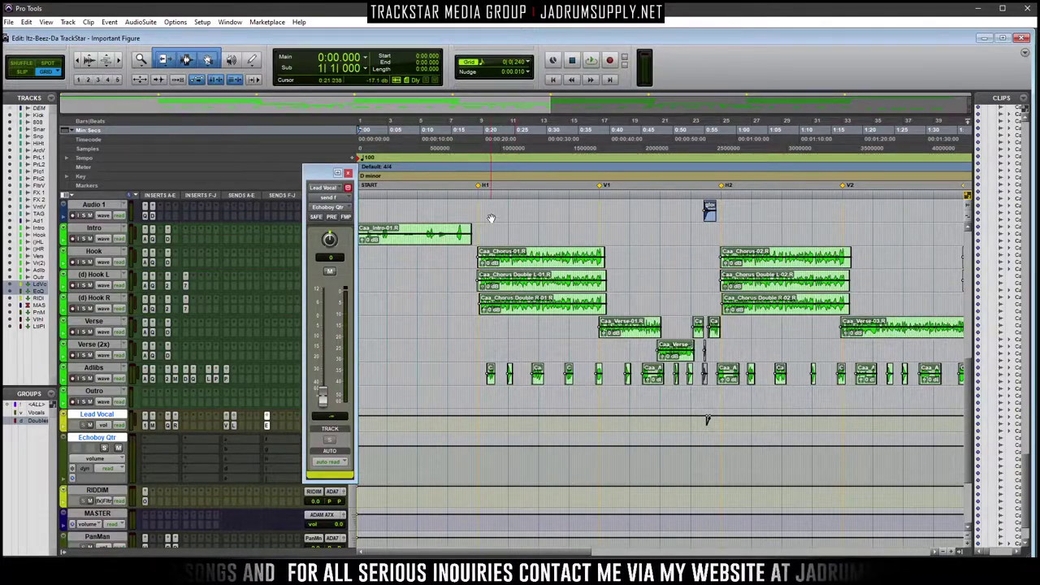
Solo the Hook track, locate to memory location 2 (H1) and play back the section
{"action": "left_click", "coordinate": [83, 262]}
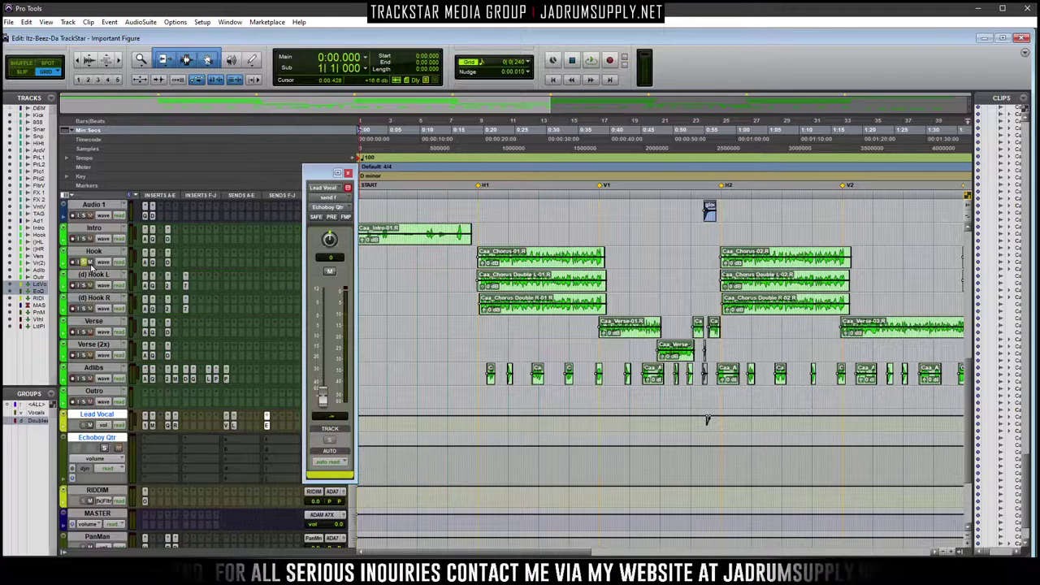
{"action": "key", "text": "period"}
{"action": "key", "text": "2"}
{"action": "key", "text": "period"}
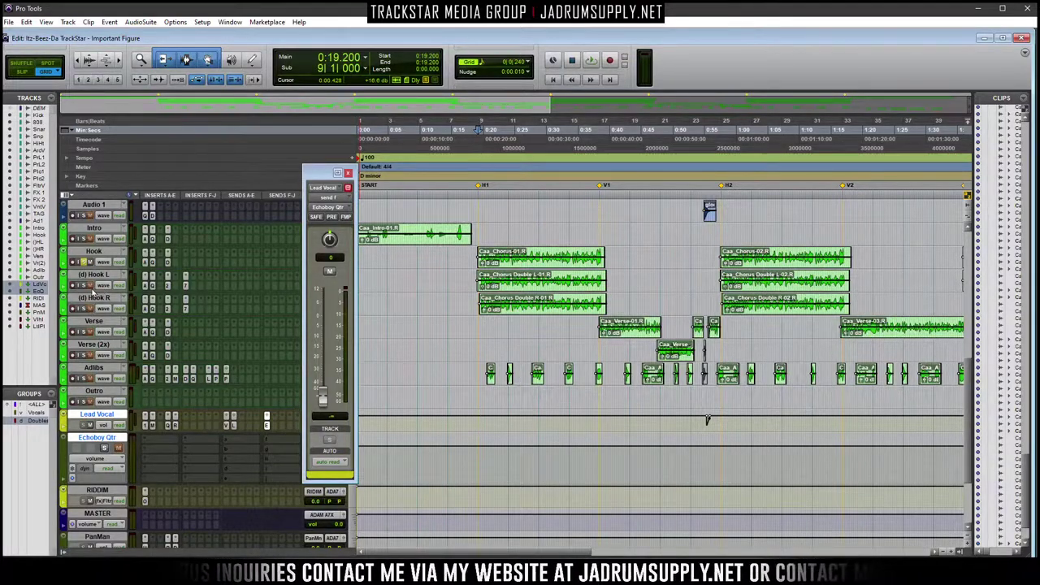
{"action": "key", "text": "space"}
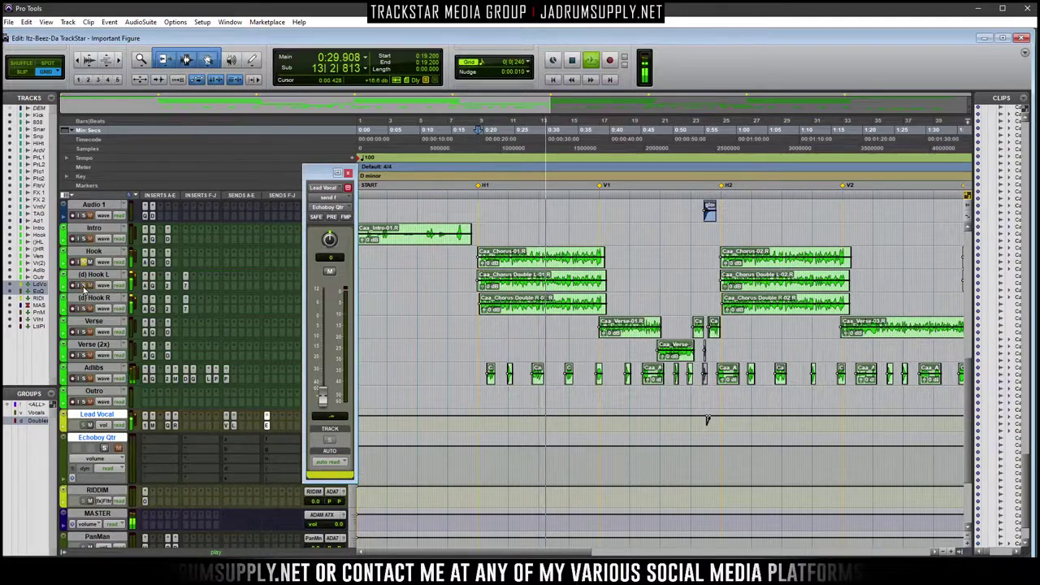
{"action": "key", "text": "space"}
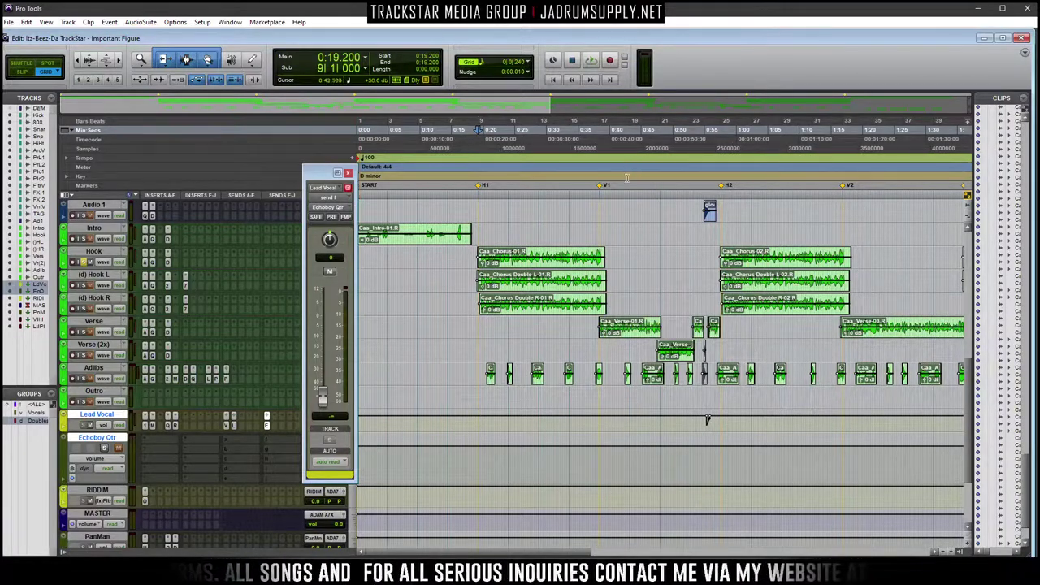
Unsolo the Hook track and play back from H1 with Lead Vocal's send to Echoboy Qtr at 0.0
{"action": "scroll", "coordinate": [571, 217], "scroll_direction": "up", "scroll_amount": 3}
{"action": "scroll", "coordinate": [571, 217], "scroll_direction": "up", "scroll_amount": 1}
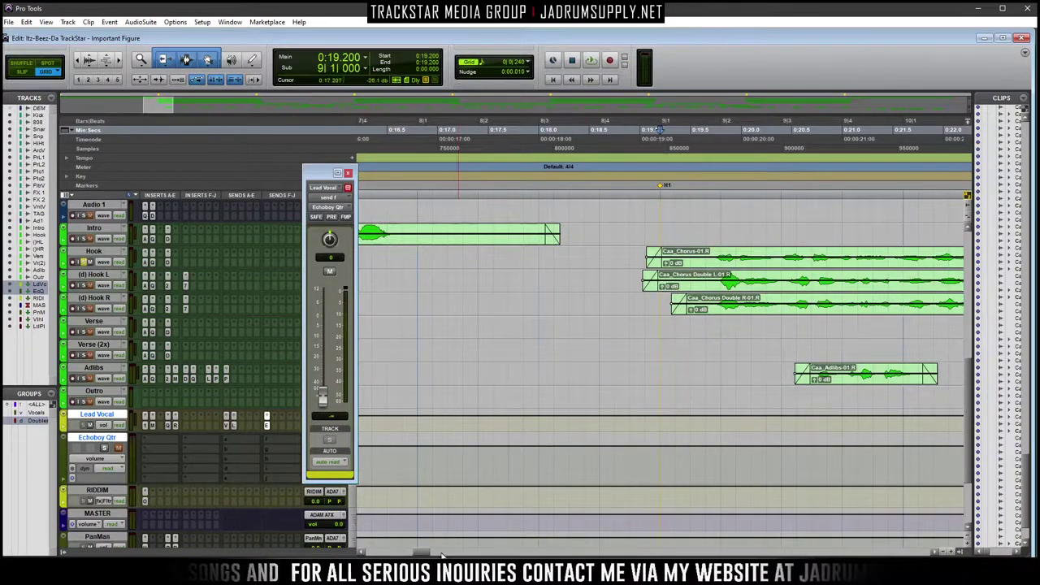
{"action": "scroll", "coordinate": [660, 418], "scroll_direction": "right", "scroll_amount": 5}
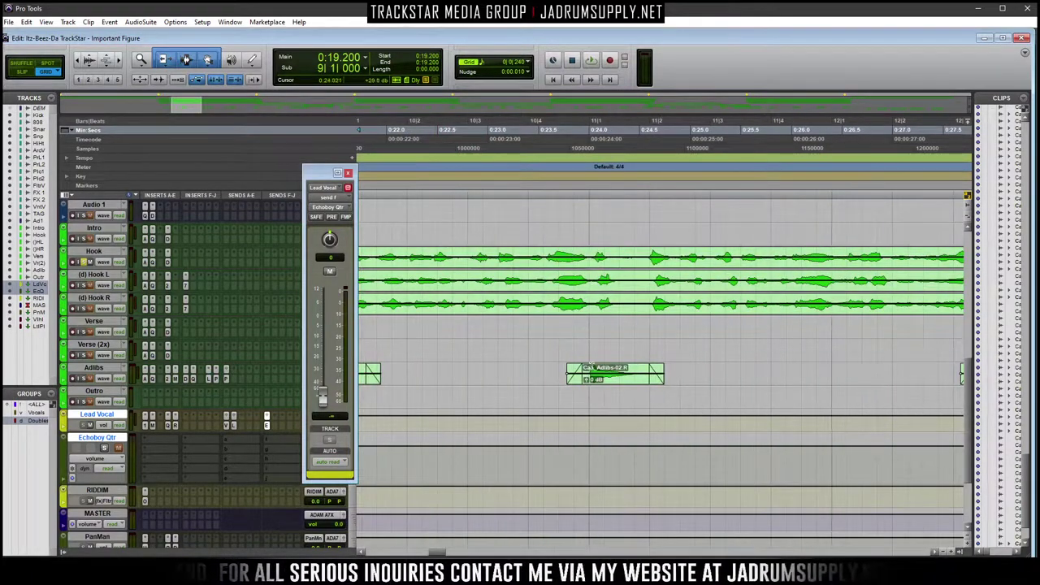
{"action": "scroll", "coordinate": [784, 289], "scroll_direction": "up", "scroll_amount": 3}
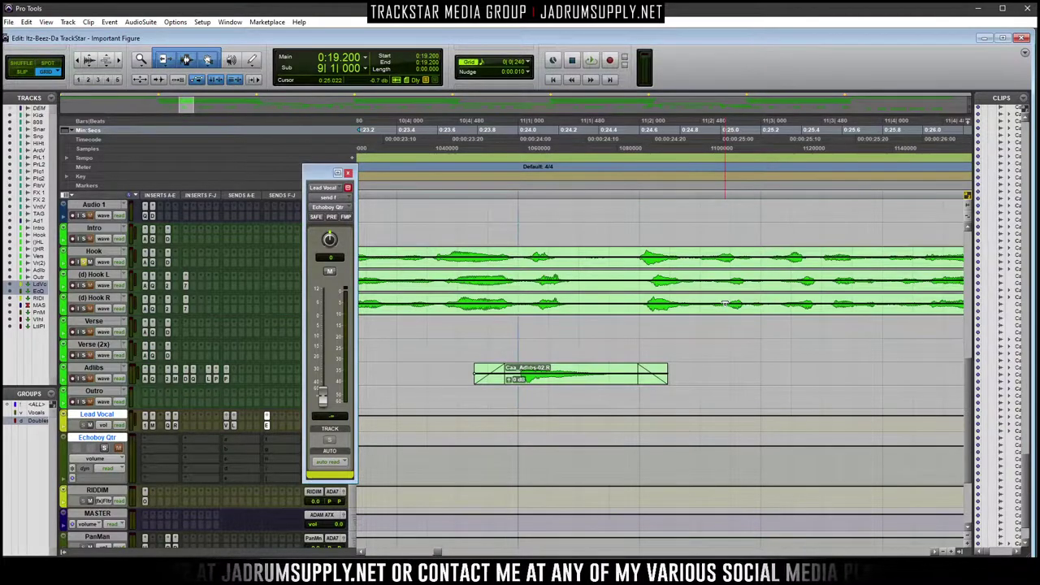
{"action": "key", "text": "alt+a"}
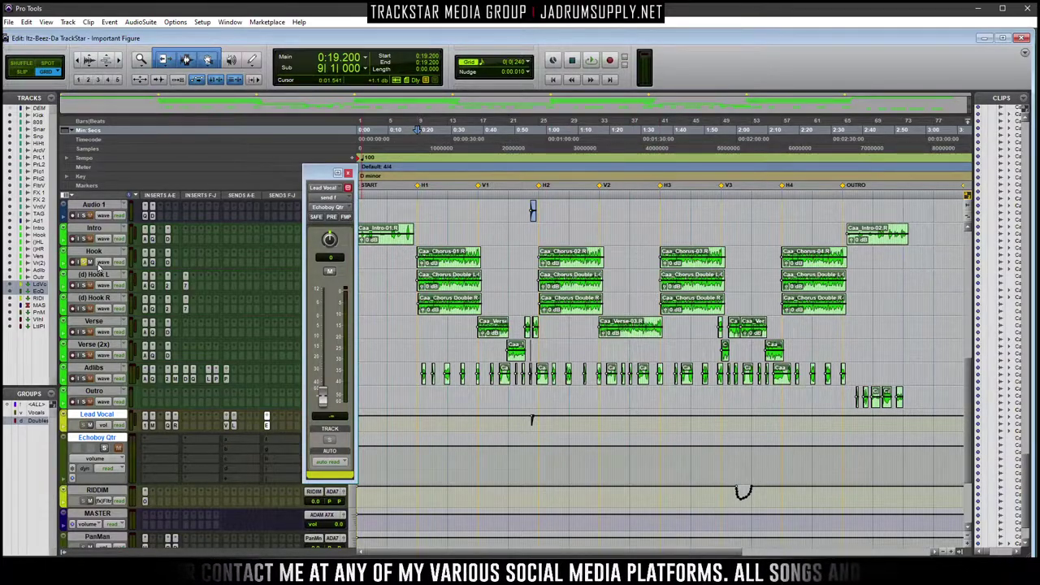
{"action": "key", "text": "space"}
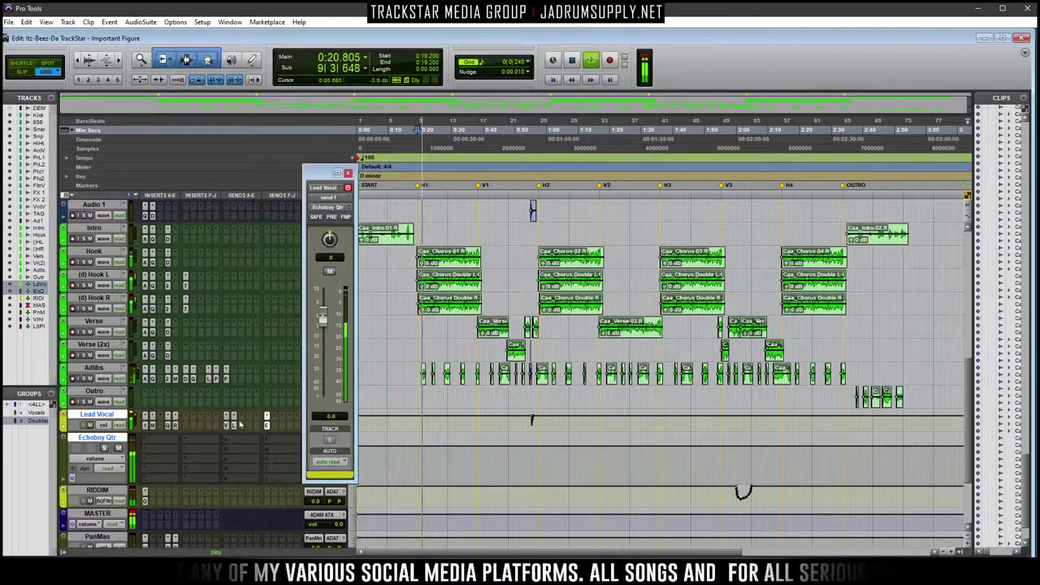
Insert SoundToys EchoBoy (stereo) in Echoboy Qtr's first insert slot and set the echo time to a 1/4 note, stopping playback when done
{"action": "left_click", "coordinate": [163, 441]}
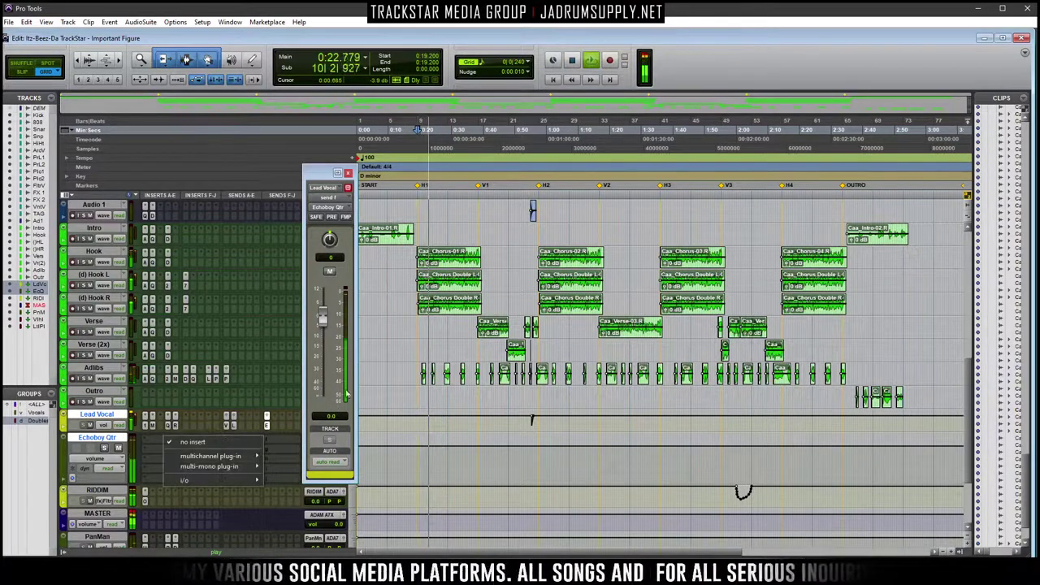
{"action": "mouse_move", "coordinate": [213, 456]}
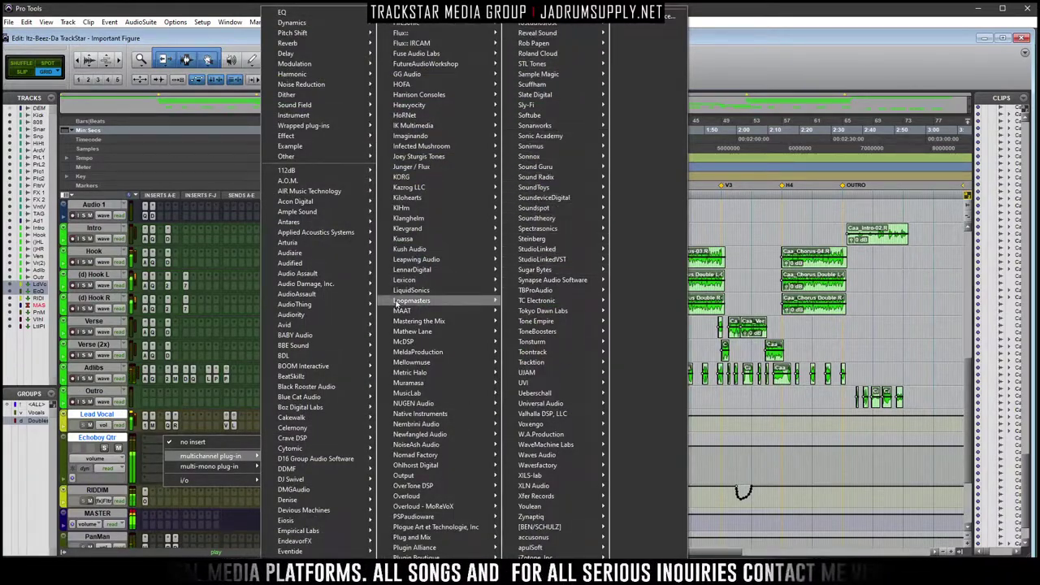
{"action": "mouse_move", "coordinate": [572, 188]}
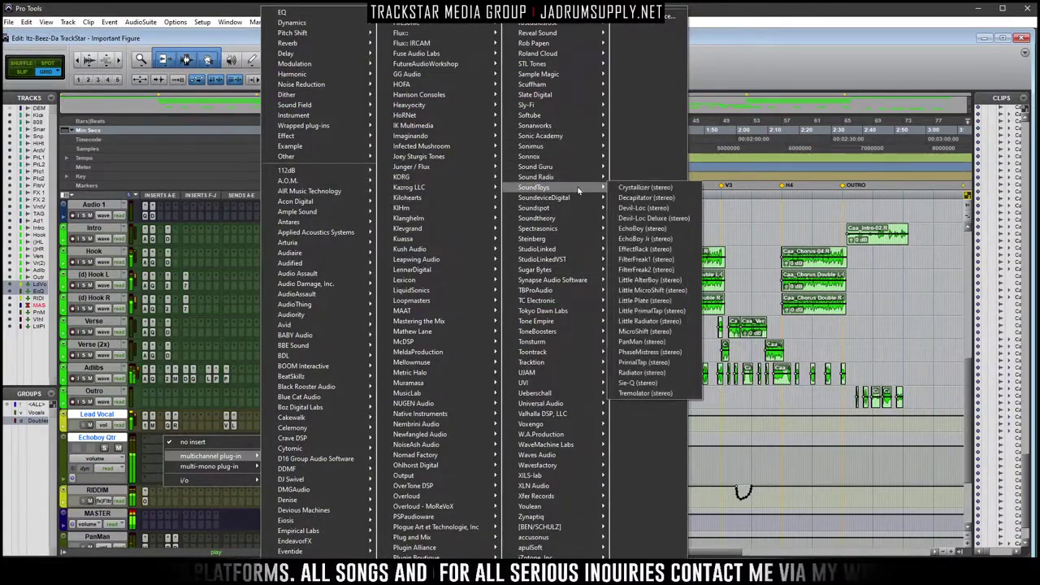
{"action": "left_click", "coordinate": [646, 229]}
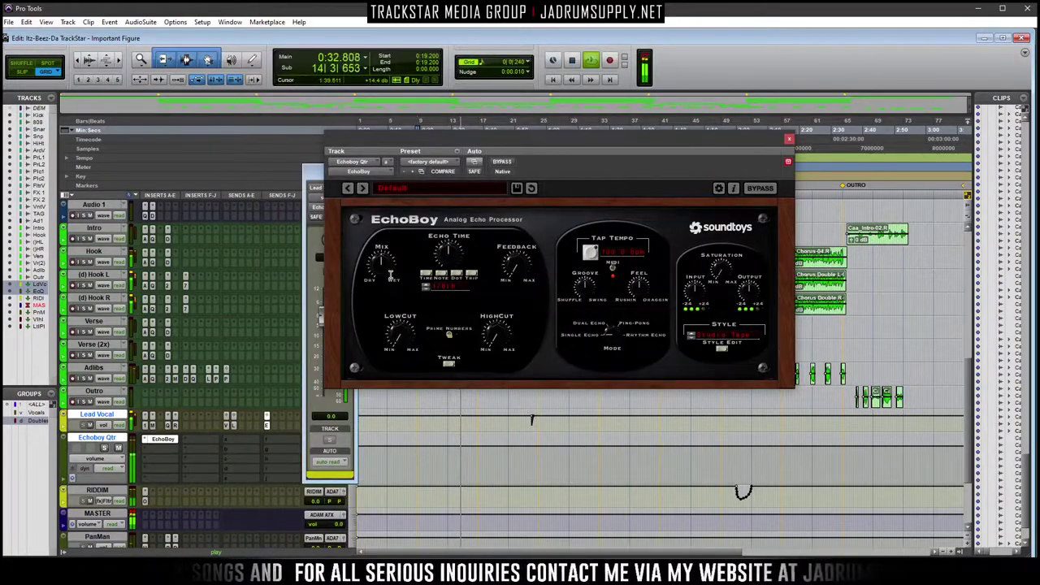
{"action": "left_click_drag", "start_coordinate": [430, 286], "coordinate": [440, 298]}
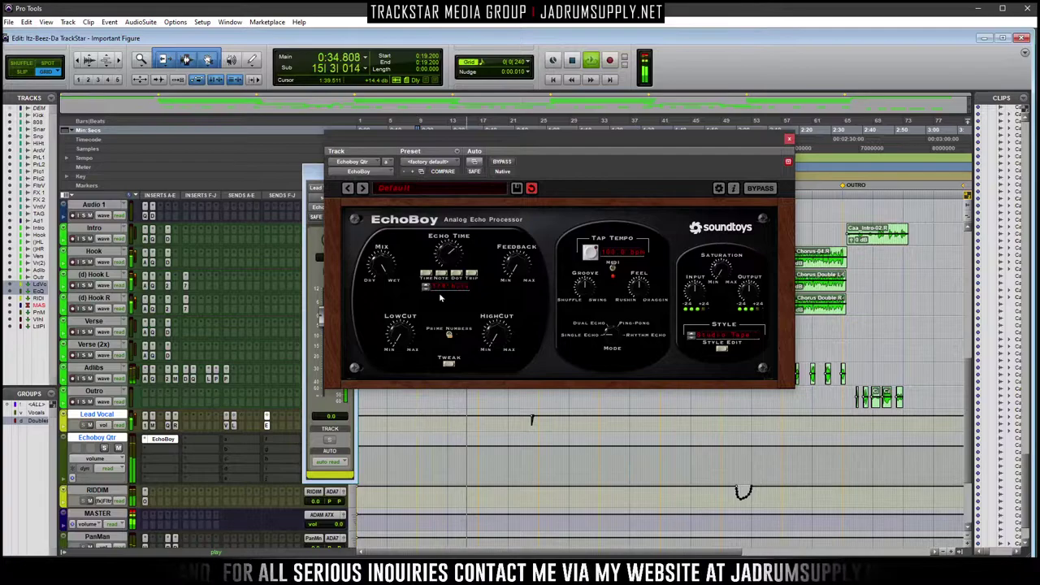
{"action": "left_click_drag", "start_coordinate": [658, 149], "coordinate": [802, 261]}
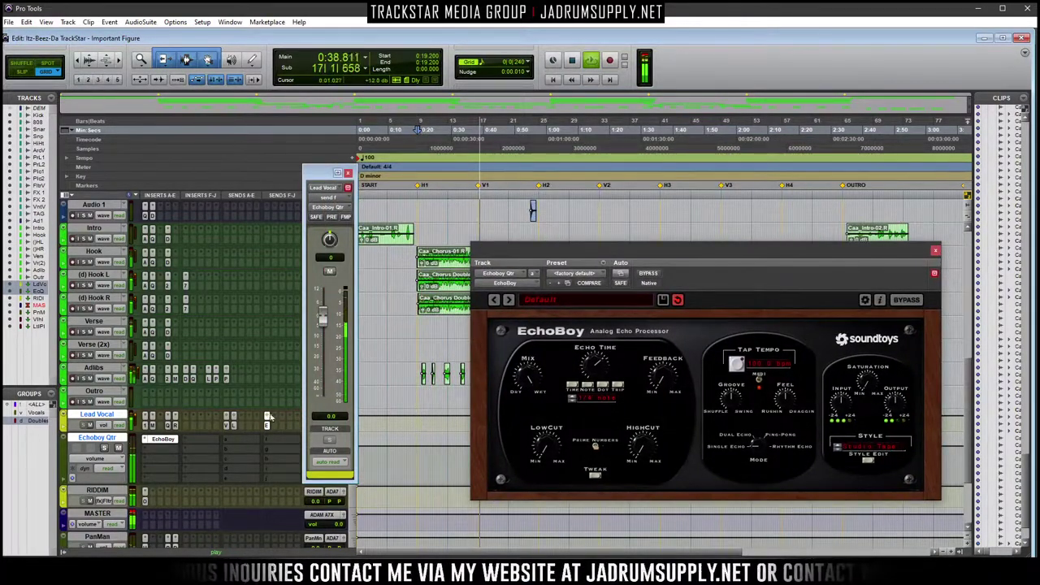
{"action": "key", "text": "space"}
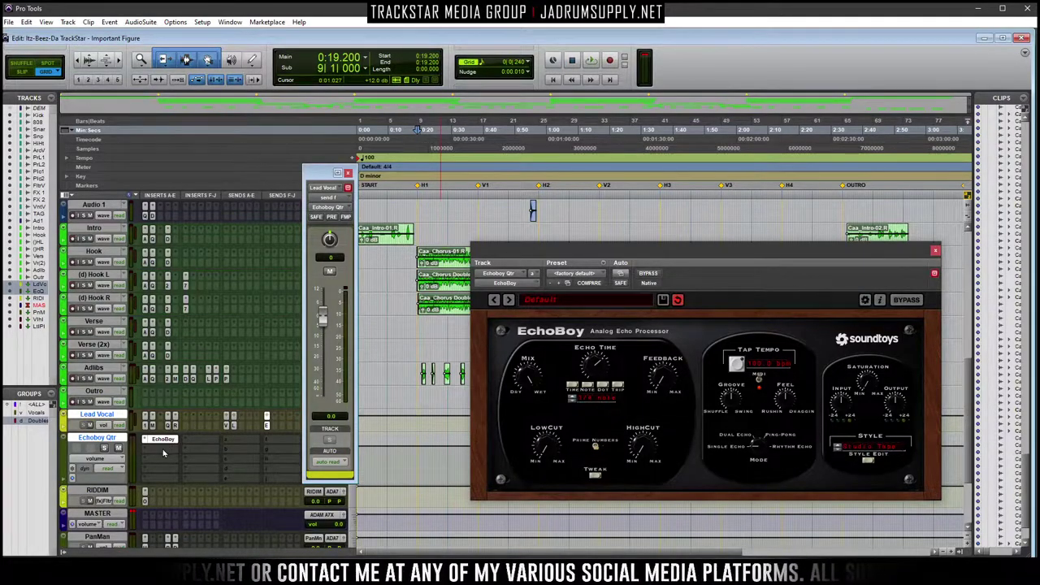
Insert ValhallaSpaceModulator (stereo) after EchoBoy on the Echoboy Qtr track
{"action": "left_click", "coordinate": [162, 454]}
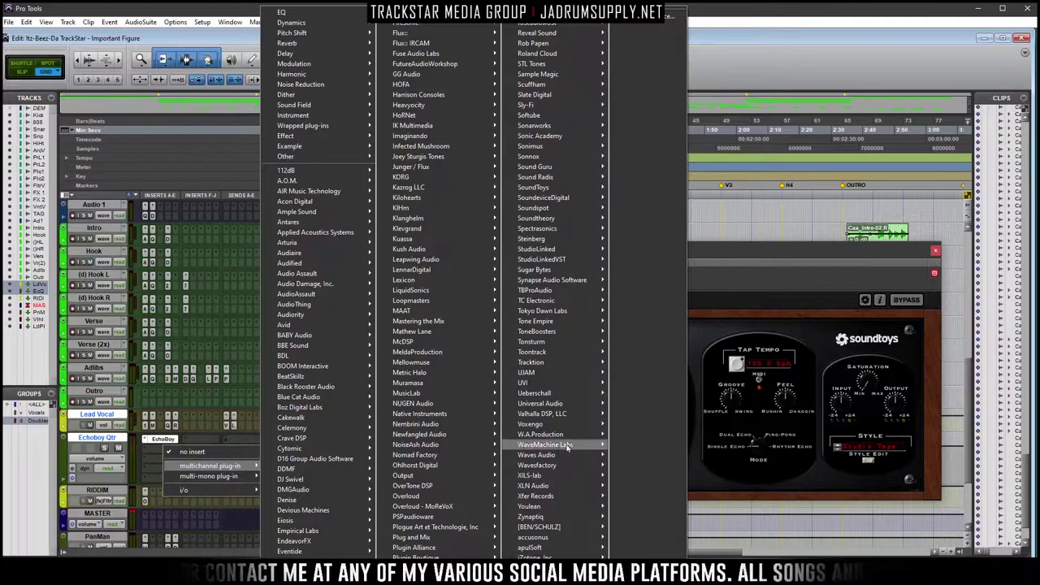
{"action": "mouse_move", "coordinate": [578, 415]}
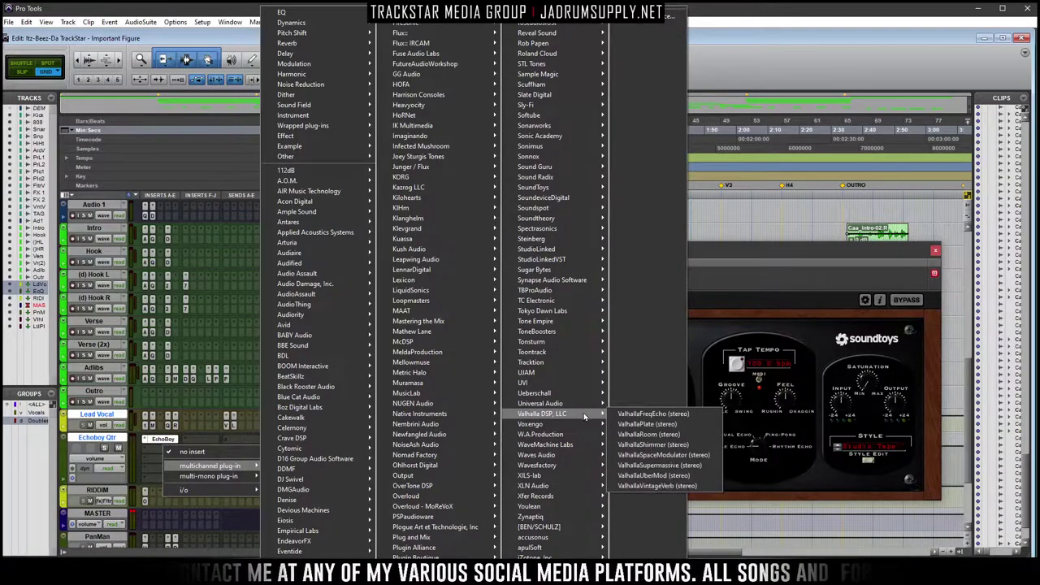
{"action": "left_click", "coordinate": [687, 458]}
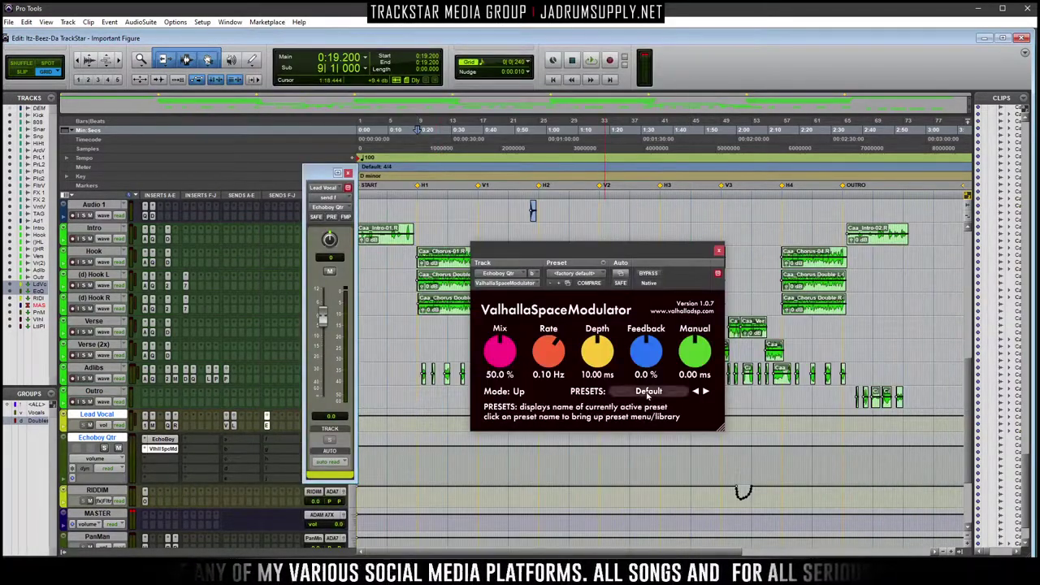
Load the Axis Flange preset from the flangers in ValhallaSpaceModulator and set its rate to 0.60 Hz
{"action": "left_click", "coordinate": [648, 391]}
{"action": "mouse_move", "coordinate": [697, 300]}
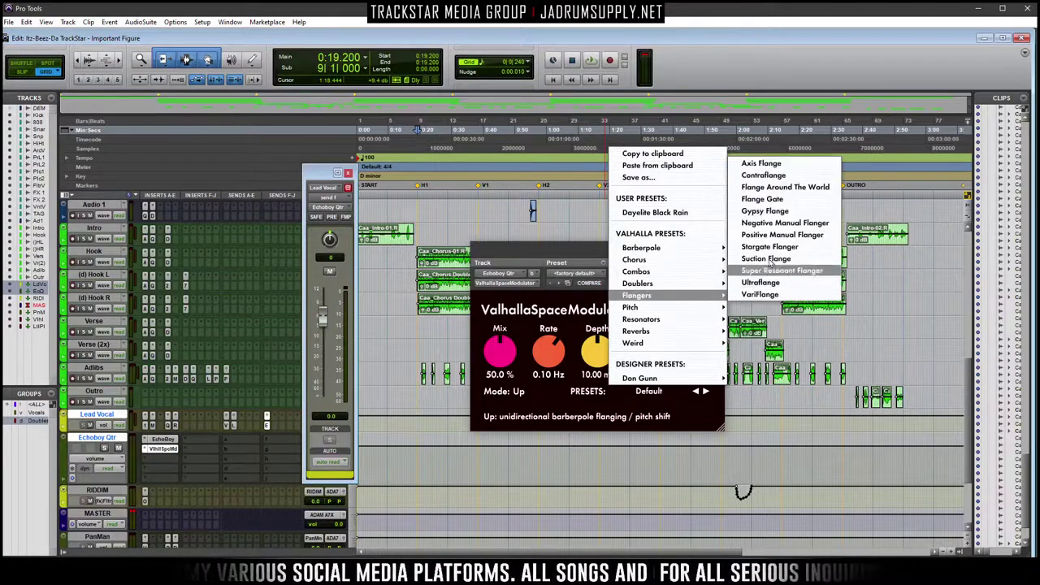
{"action": "left_click", "coordinate": [761, 163]}
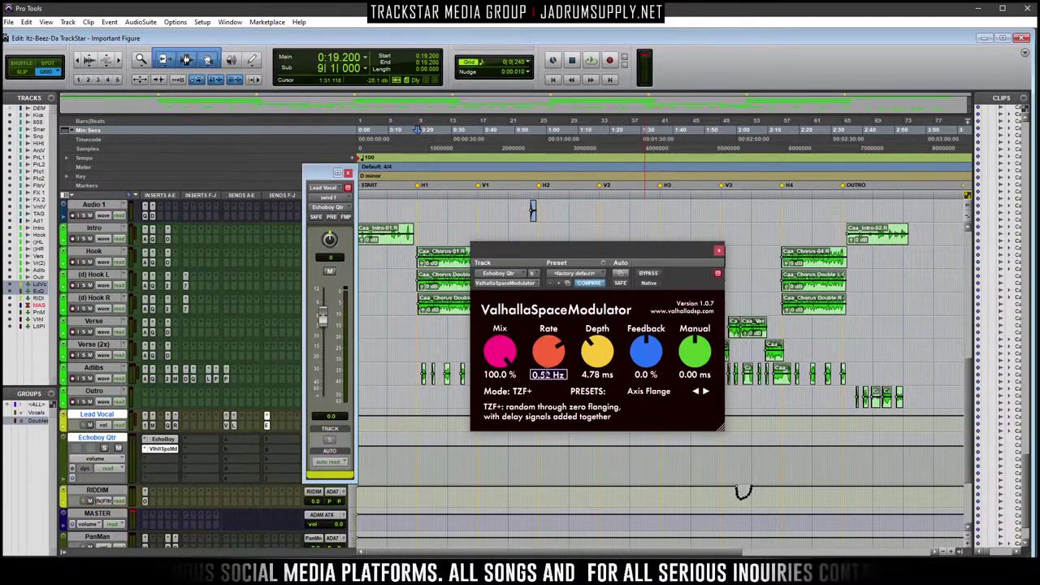
{"action": "left_click_drag", "start_coordinate": [549, 375], "coordinate": [548, 373]}
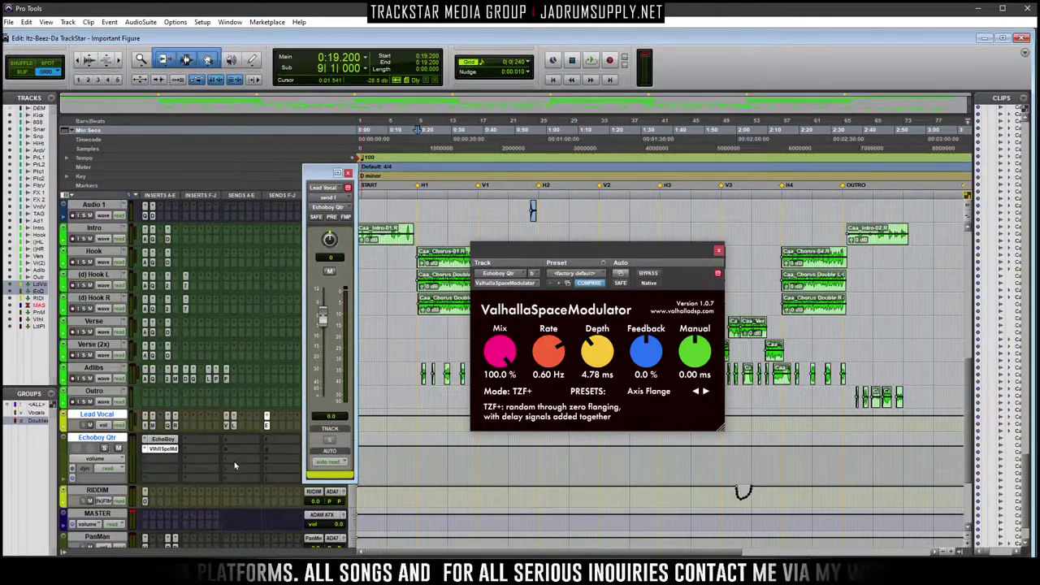
Insert SoundToys Little Plate (stereo) in Echoboy Qtr's fourth insert slot and switch its modulation on
{"action": "left_click", "coordinate": [164, 474]}
{"action": "mouse_move", "coordinate": [234, 486]}
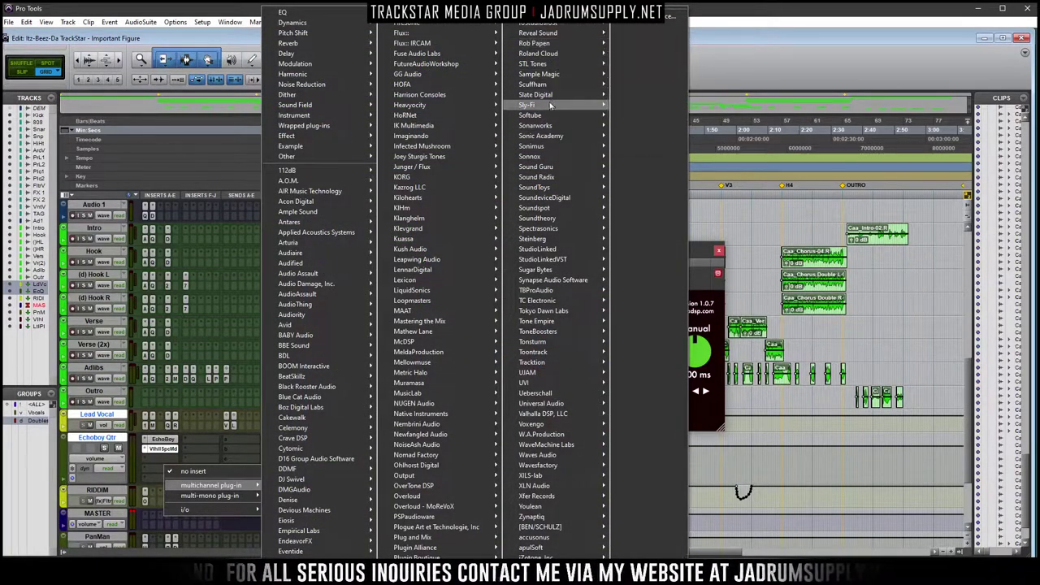
{"action": "mouse_move", "coordinate": [602, 189]}
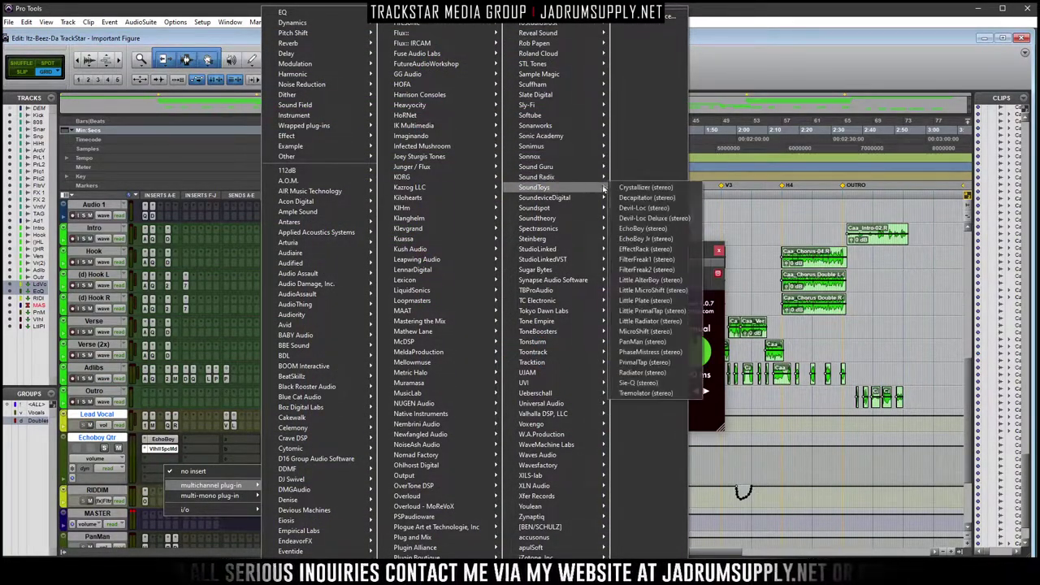
{"action": "left_click", "coordinate": [650, 302]}
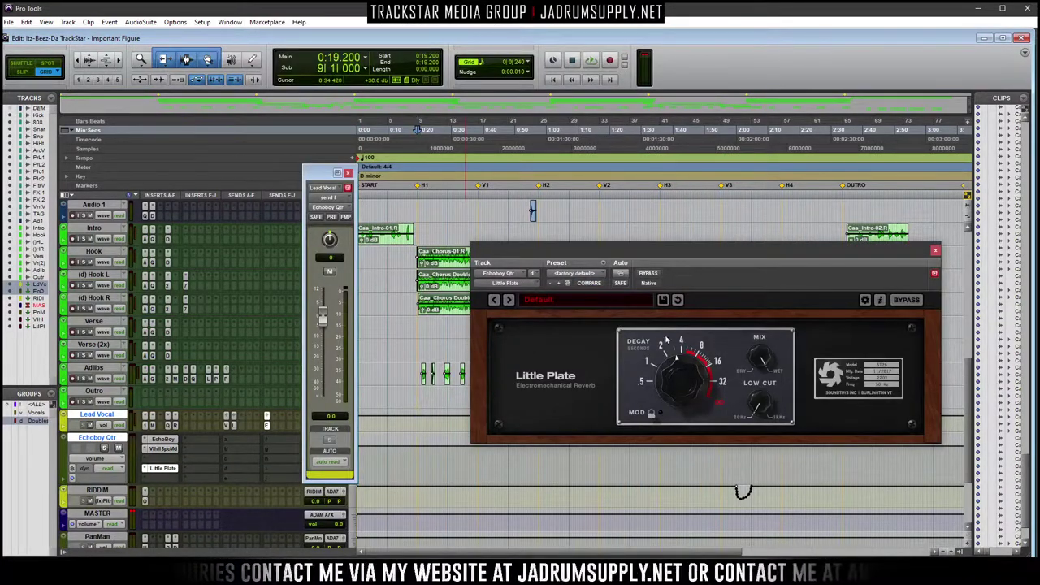
{"action": "left_click", "coordinate": [651, 413]}
Set Little Plate's mix to 44.7 % and its low cut to 117 Hz, and return to the session start
{"action": "left_click_drag", "start_coordinate": [763, 366], "coordinate": [764, 348]}
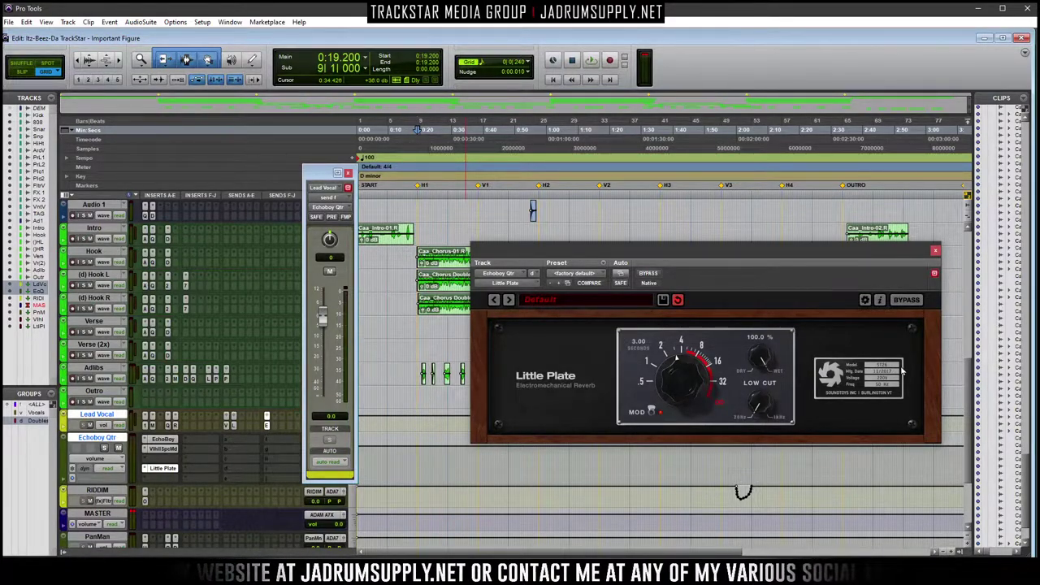
{"action": "key", "text": "Return"}
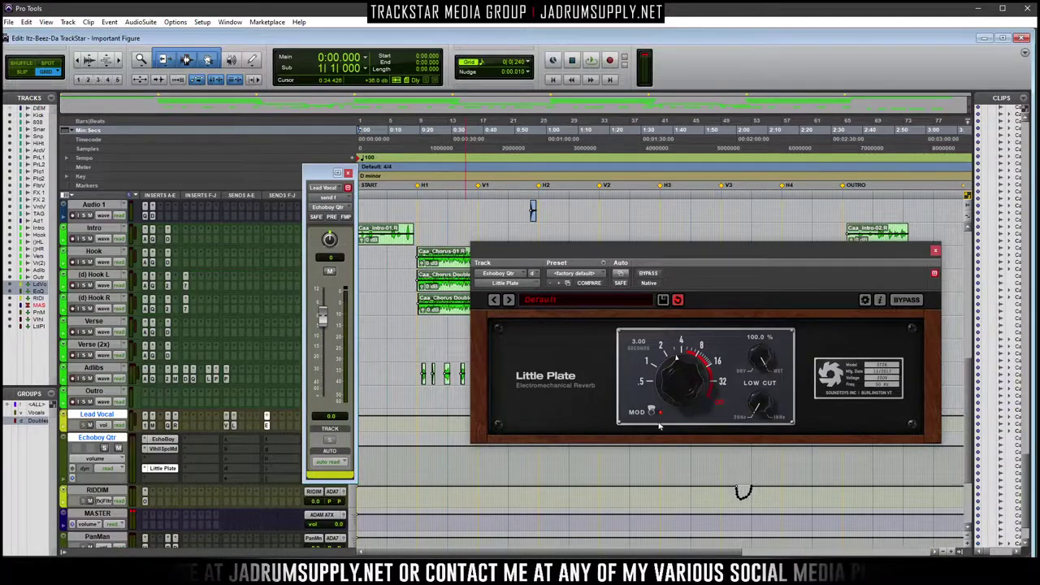
{"action": "left_click_drag", "start_coordinate": [761, 367], "coordinate": [770, 424]}
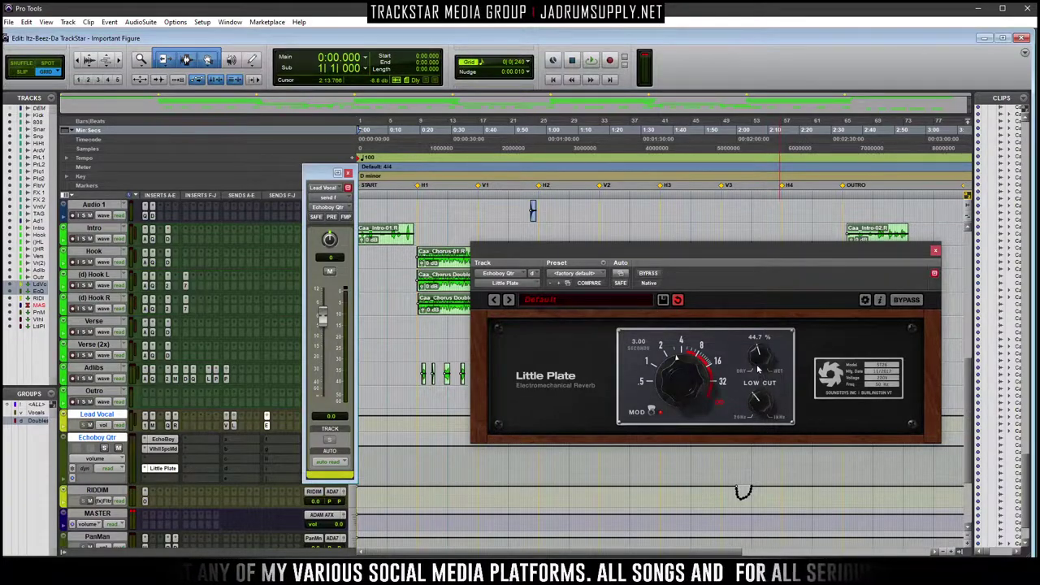
{"action": "left_click_drag", "start_coordinate": [764, 409], "coordinate": [765, 379]}
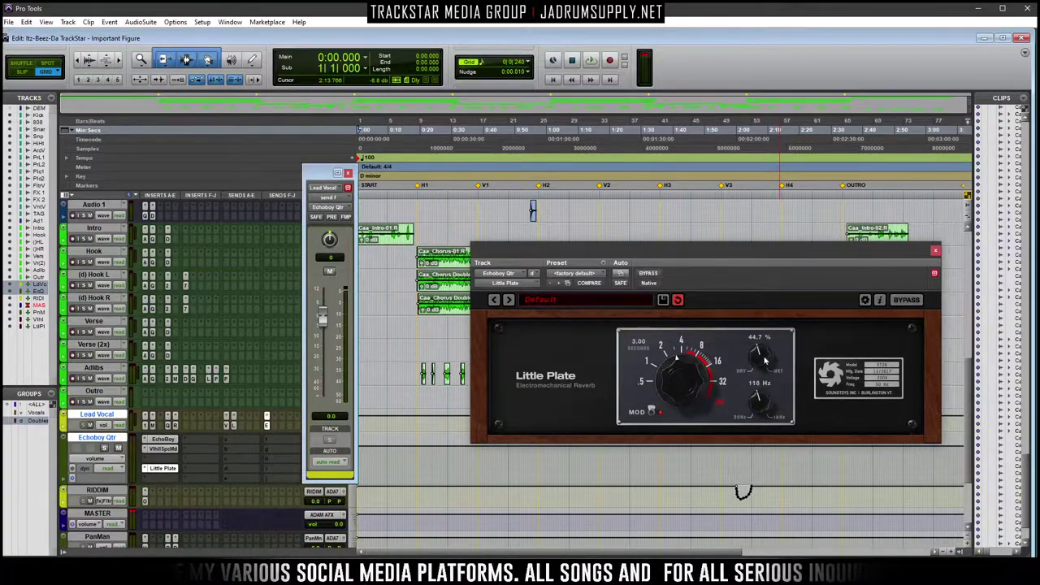
Insert SoundToys PanMan (stereo) after Little Plate on Echoboy Qtr and load the Pendulum Pan preset from Basic Panning
{"action": "left_click", "coordinate": [158, 481]}
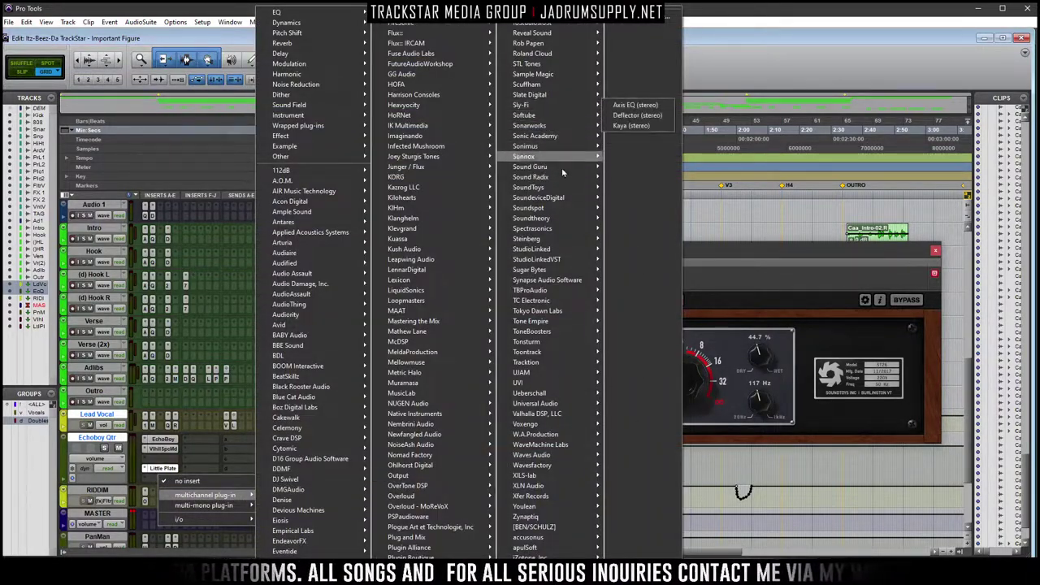
{"action": "mouse_move", "coordinate": [560, 187]}
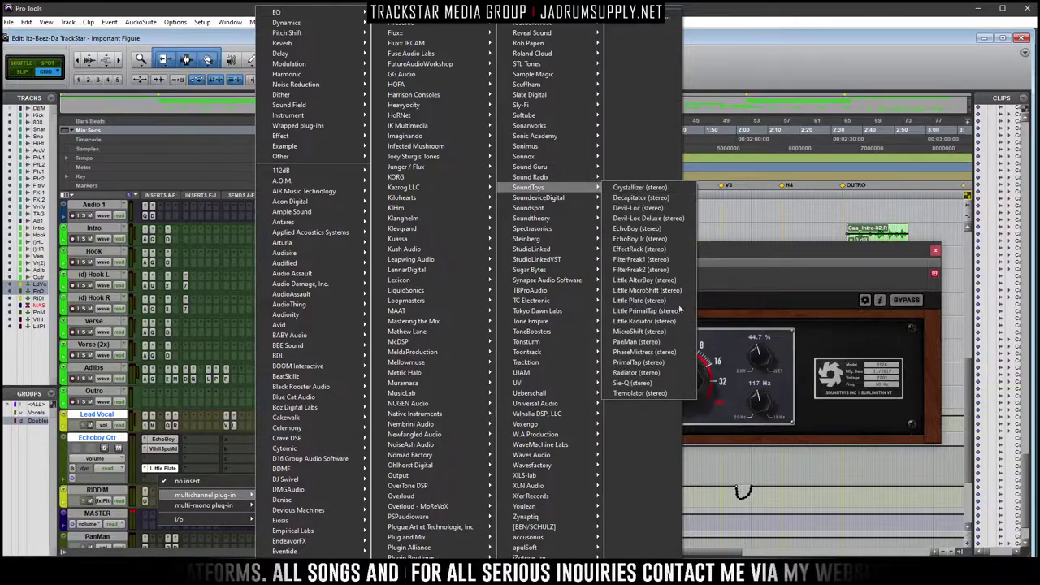
{"action": "left_click", "coordinate": [637, 341]}
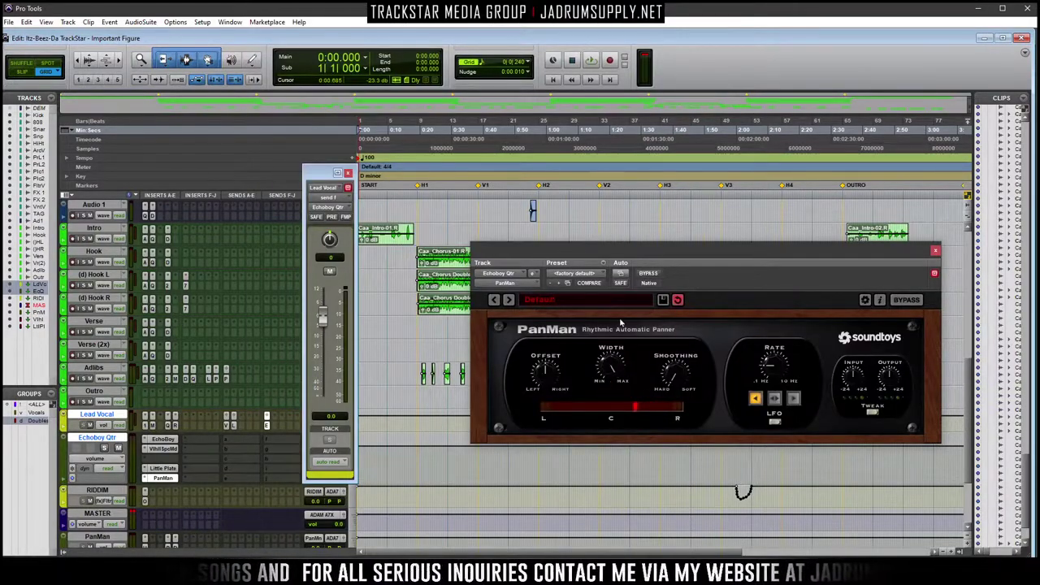
{"action": "left_click", "coordinate": [585, 300]}
{"action": "mouse_move", "coordinate": [585, 300]}
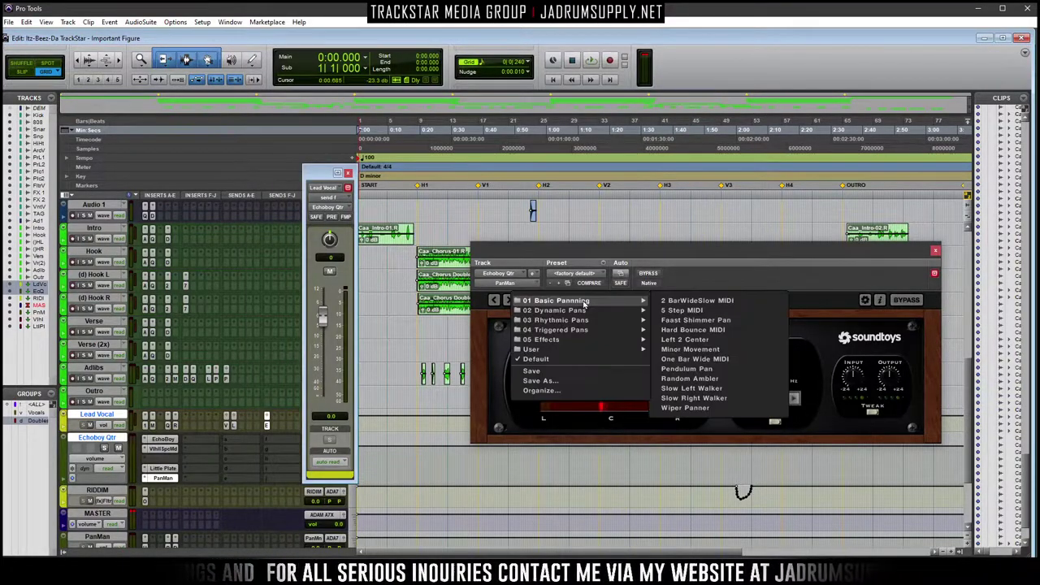
{"action": "left_click", "coordinate": [711, 371]}
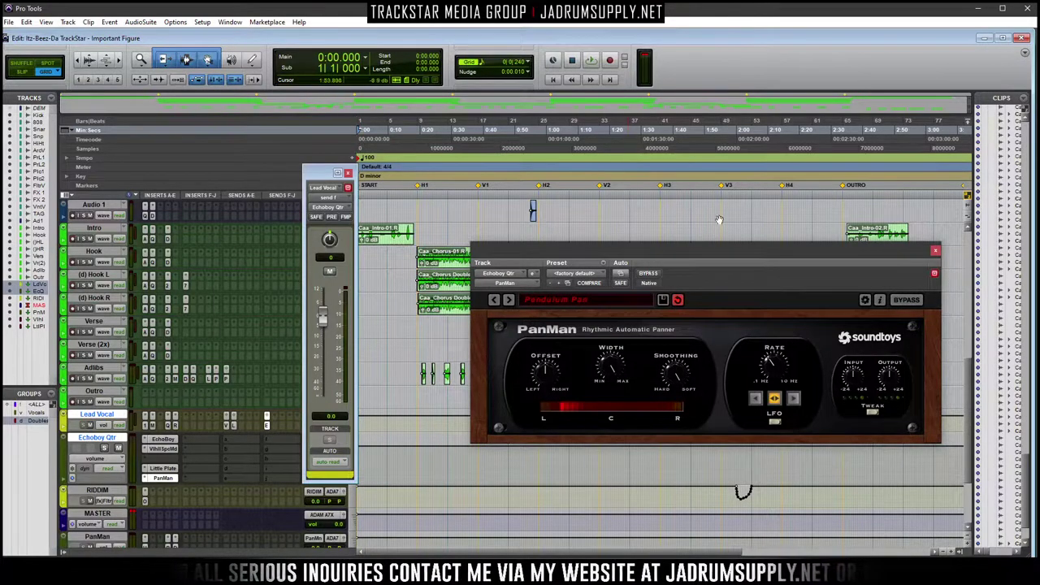
Review PanMan's modulation modes and tweak settings, close the plug-in window and play back from the session start
{"action": "left_click", "coordinate": [775, 422]}
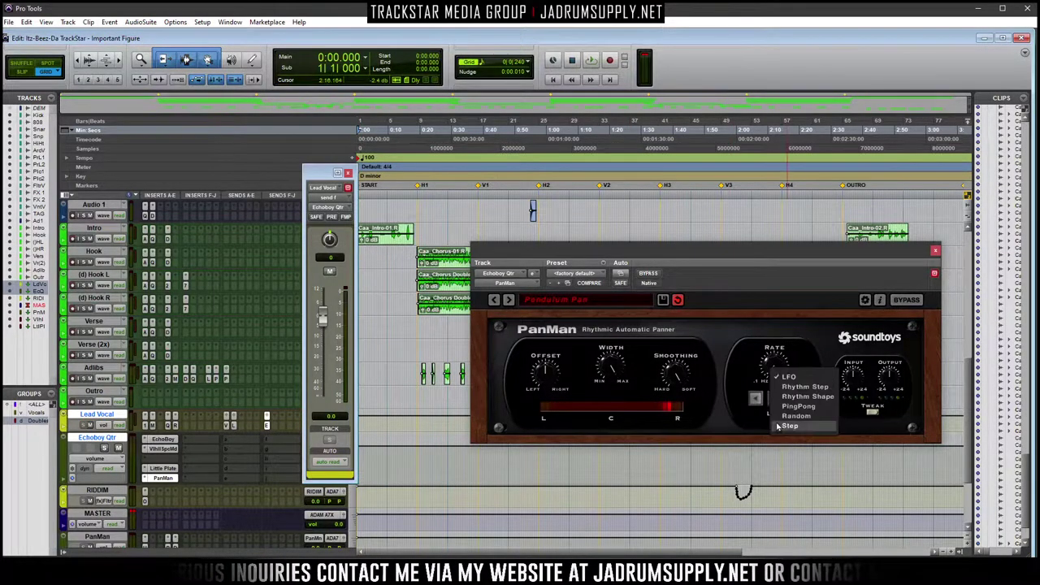
{"action": "left_click", "coordinate": [872, 412]}
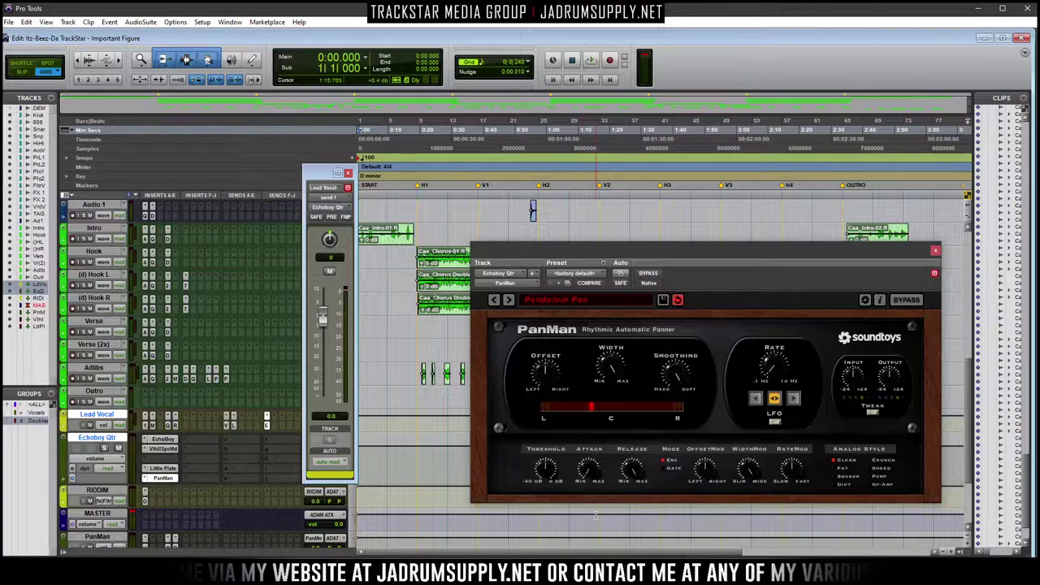
{"action": "left_click", "coordinate": [934, 252]}
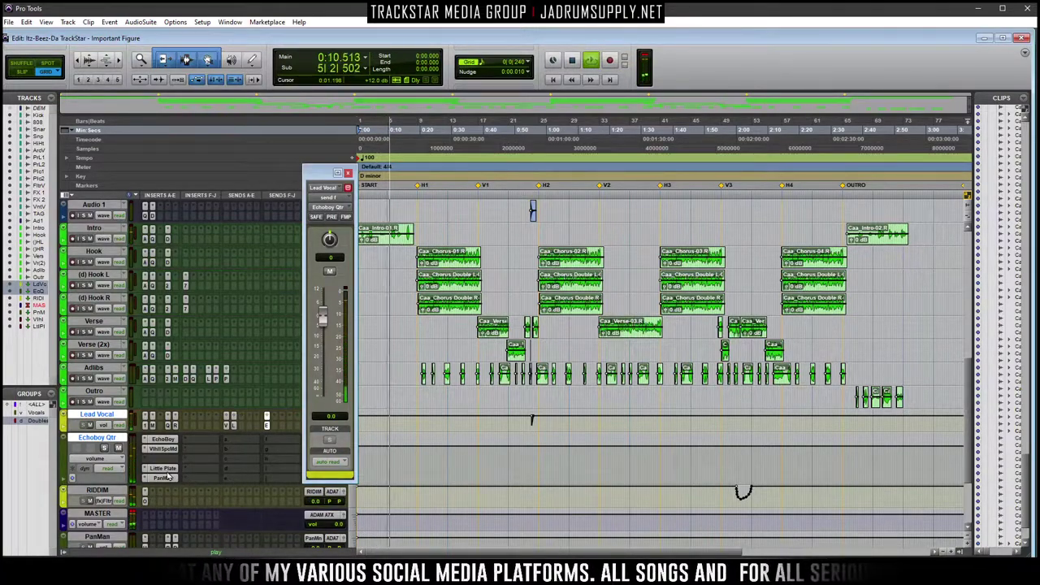
Reopen EchoBoy on Echoboy Qtr during playback and move the Lead Vocal and Echoboy Qtr tracks directly below Hook
{"action": "left_click", "coordinate": [162, 440]}
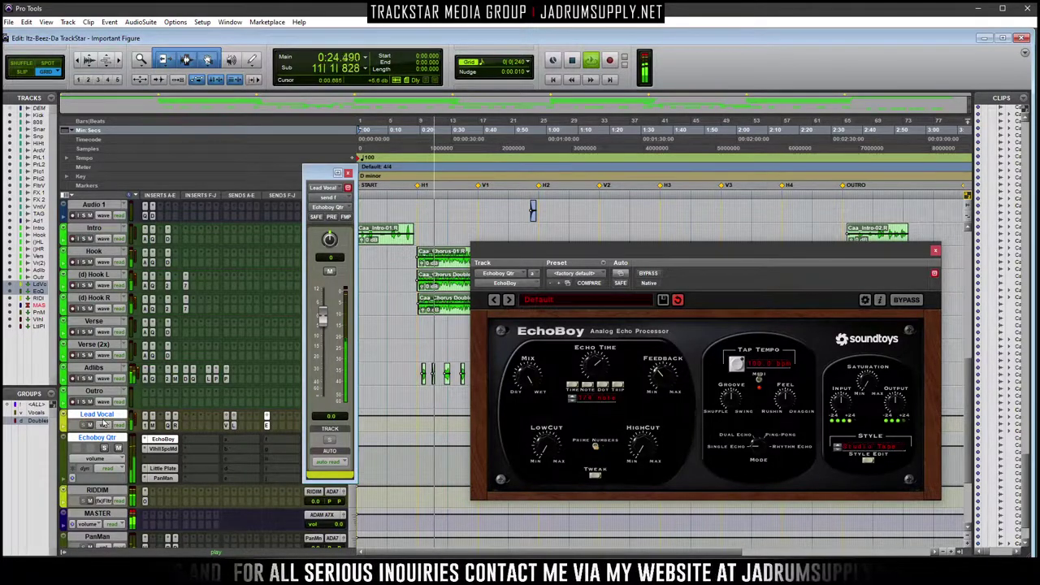
{"action": "left_click_drag", "start_coordinate": [107, 418], "coordinate": [97, 270]}
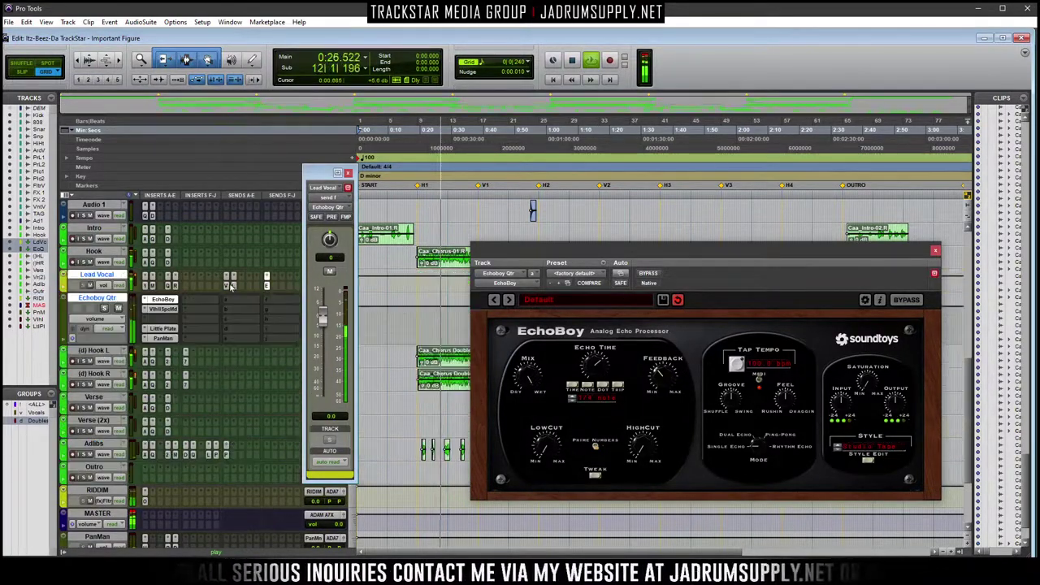
Stop playback, close EchoBoy, and place the cursor at 0:19.050, the start of the first chorus clip on Hook
{"action": "key", "text": "space"}
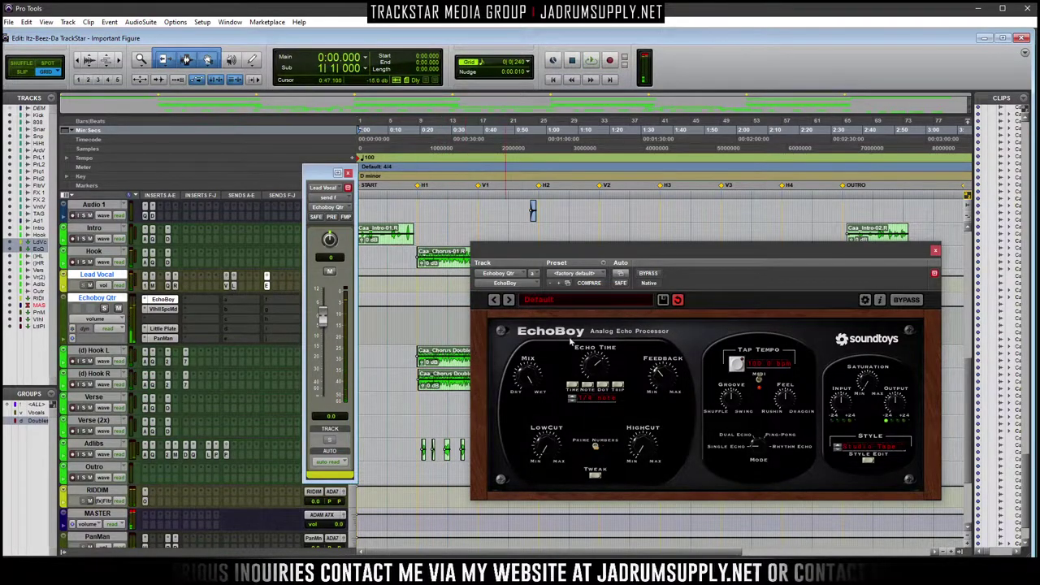
{"action": "left_click", "coordinate": [935, 249]}
{"action": "left_click", "coordinate": [486, 245]}
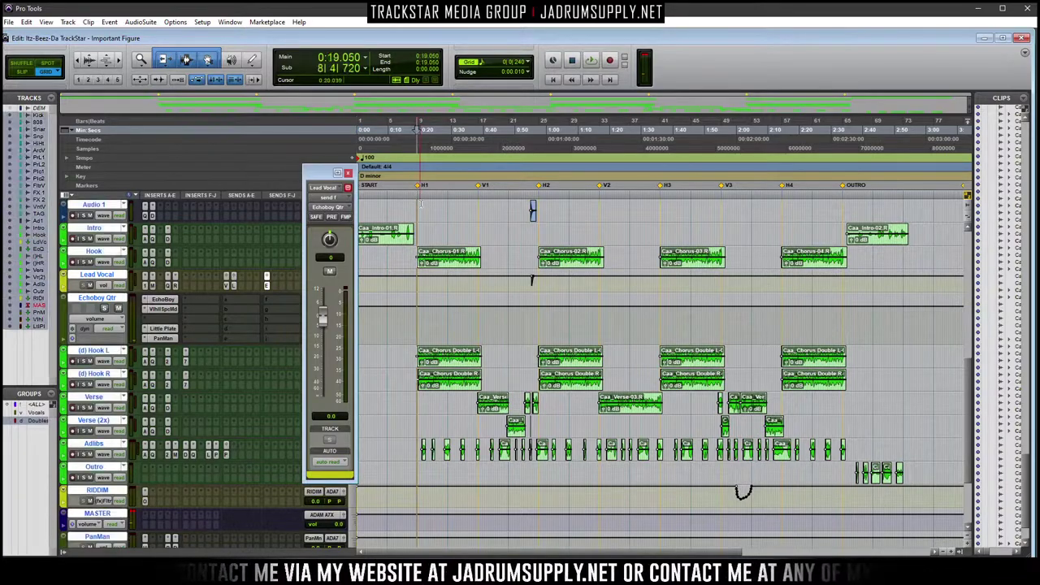
Enlarge the track heights so Hook, Lead Vocal and Echoboy Qtr fill the view around the start of the first chorus
{"action": "scroll", "coordinate": [485, 245], "scroll_direction": "up", "scroll_amount": 3}
{"action": "key", "text": "ctrl+]"}
{"action": "key", "text": "ctrl+]"}
{"action": "key", "text": "ctrl+]"}
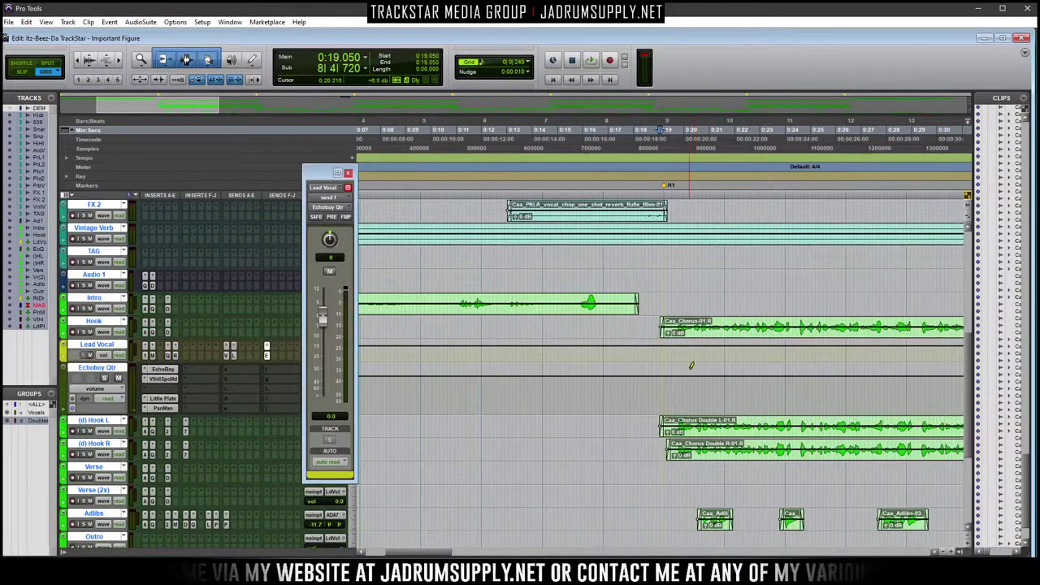
{"action": "key", "text": "ctrl+alt+]"}
{"action": "key", "text": "ctrl+alt+]"}
{"action": "key", "text": "ctrl+alt+]"}
{"action": "key", "text": "ctrl+alt+]"}
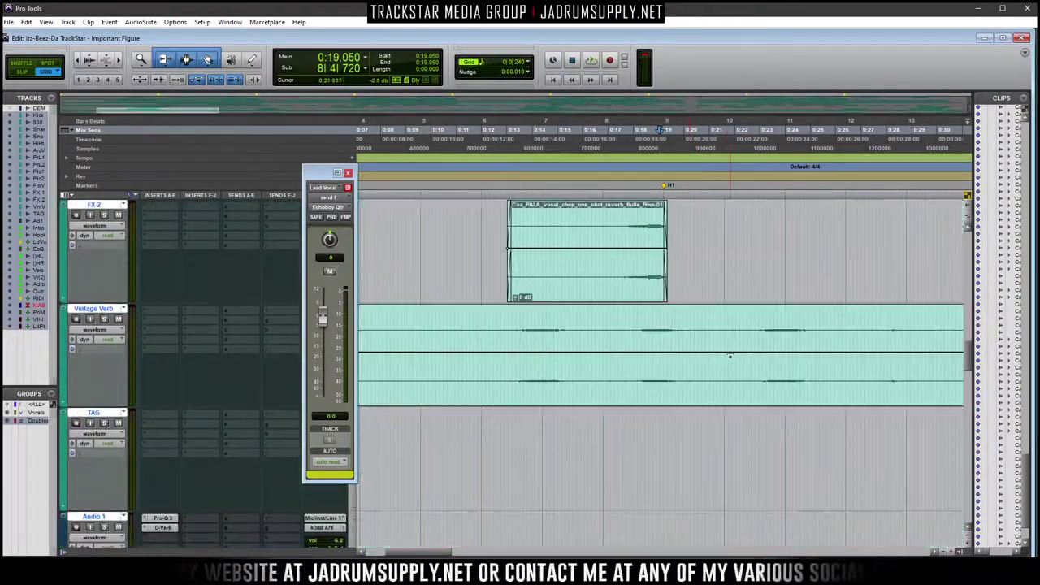
{"action": "key", "text": "ctrl+["}
{"action": "key", "text": "ctrl+["}
{"action": "scroll", "coordinate": [743, 341], "scroll_direction": "down", "scroll_amount": 10}
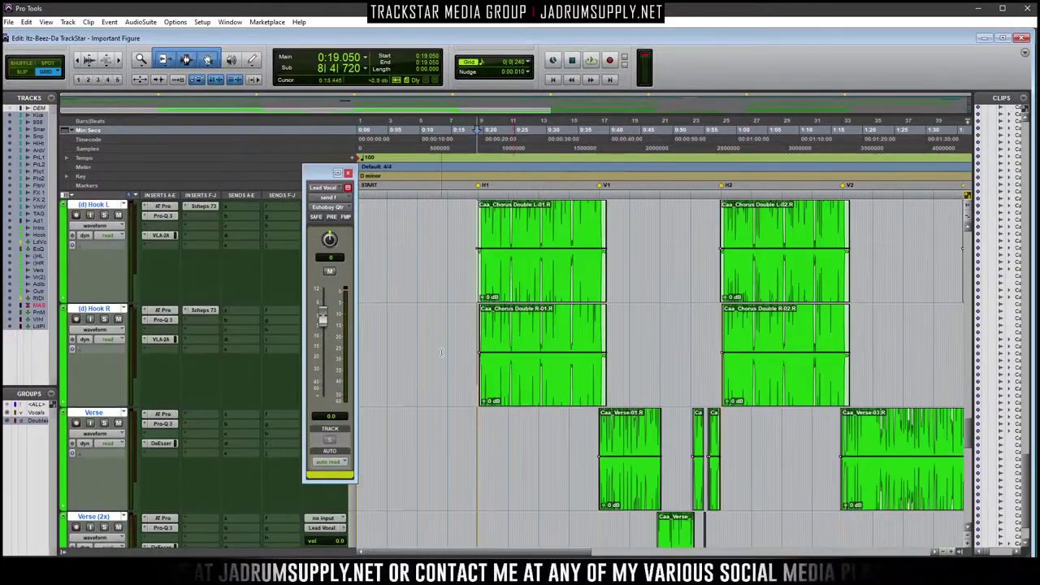
{"action": "key", "text": "ctrl+]"}
{"action": "key", "text": "ctrl+]"}
{"action": "left_click_drag", "start_coordinate": [423, 554], "coordinate": [449, 555]}
{"action": "scroll", "coordinate": [489, 399], "scroll_direction": "up", "scroll_amount": 5}
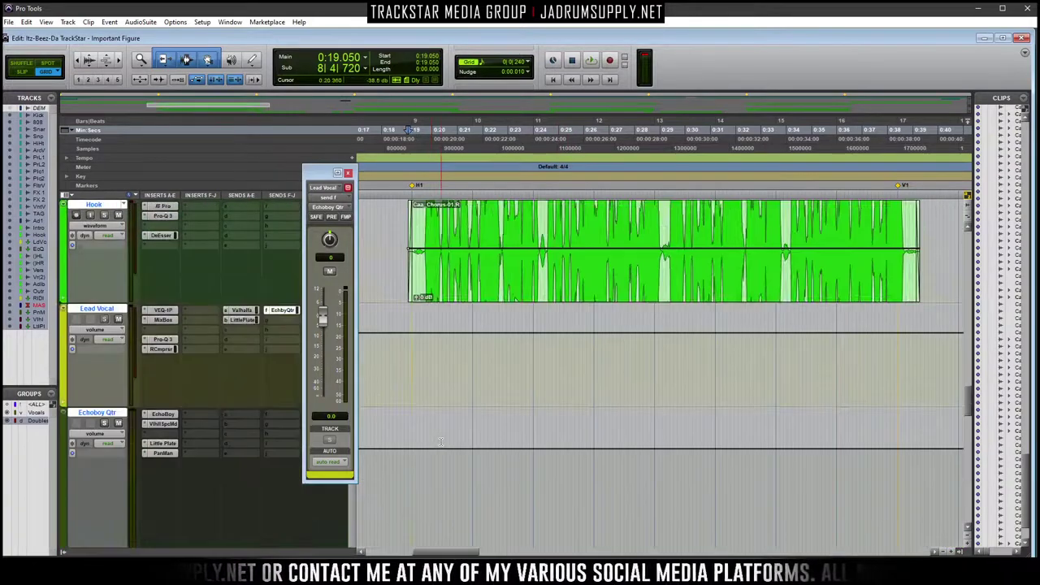
{"action": "key", "text": "ctrl+]"}
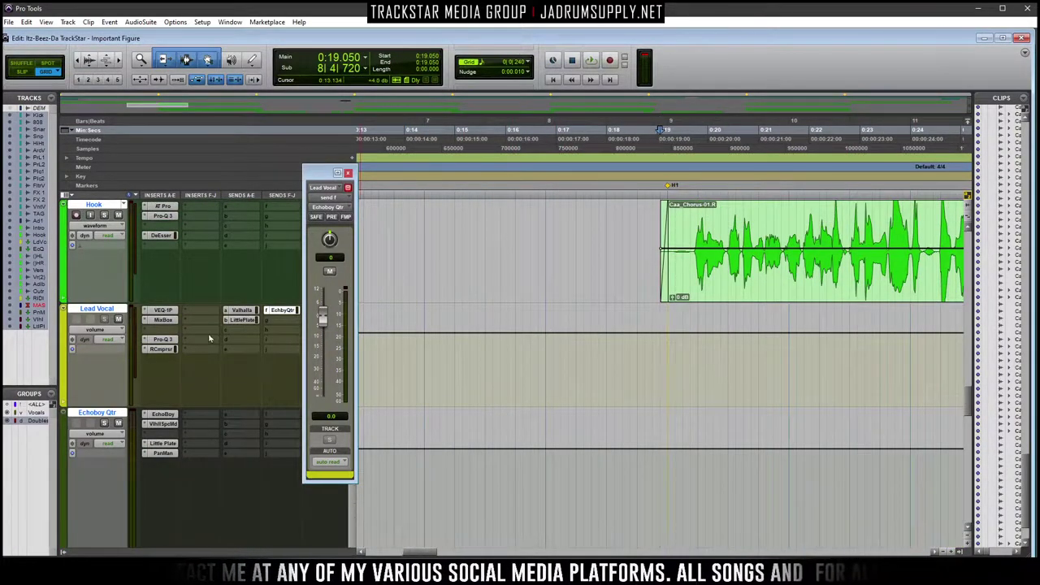
Show the Echoboy Qtr send level automation on Lead Vocal and lower its whole line to minus infinity
{"action": "left_click", "coordinate": [96, 330]}
{"action": "mouse_move", "coordinate": [163, 395]}
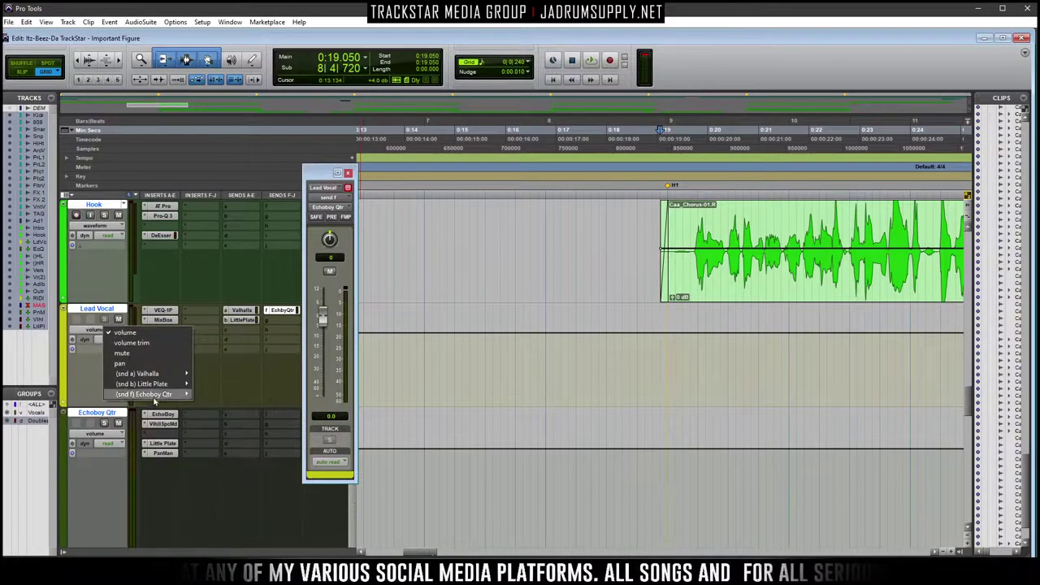
{"action": "left_click", "coordinate": [209, 394]}
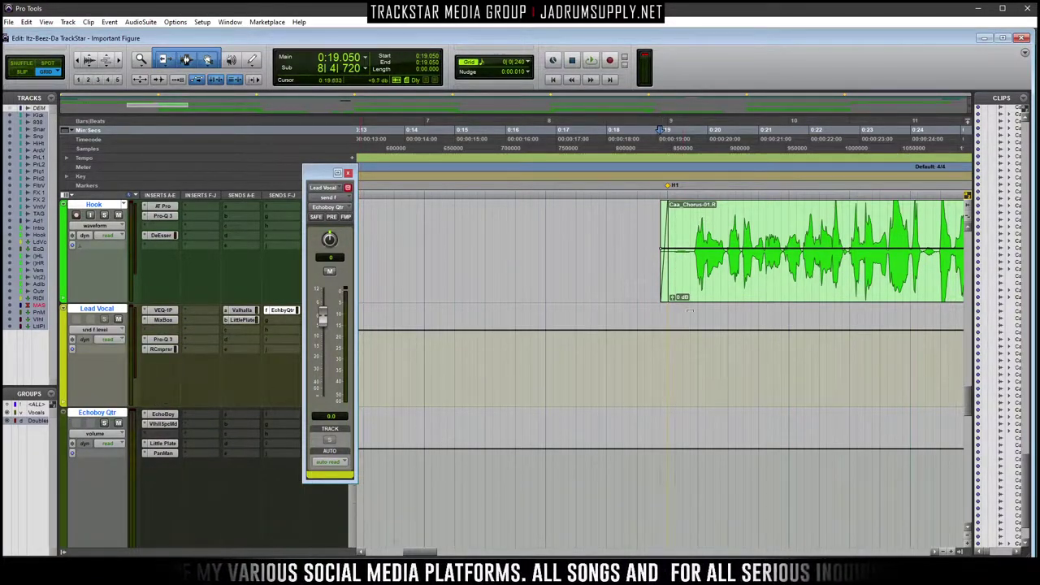
{"action": "left_click_drag", "start_coordinate": [720, 327], "coordinate": [715, 403]}
{"action": "key", "text": "ctrl+["}
{"action": "key", "text": "ctrl+["}
{"action": "key", "text": "ctrl+["}
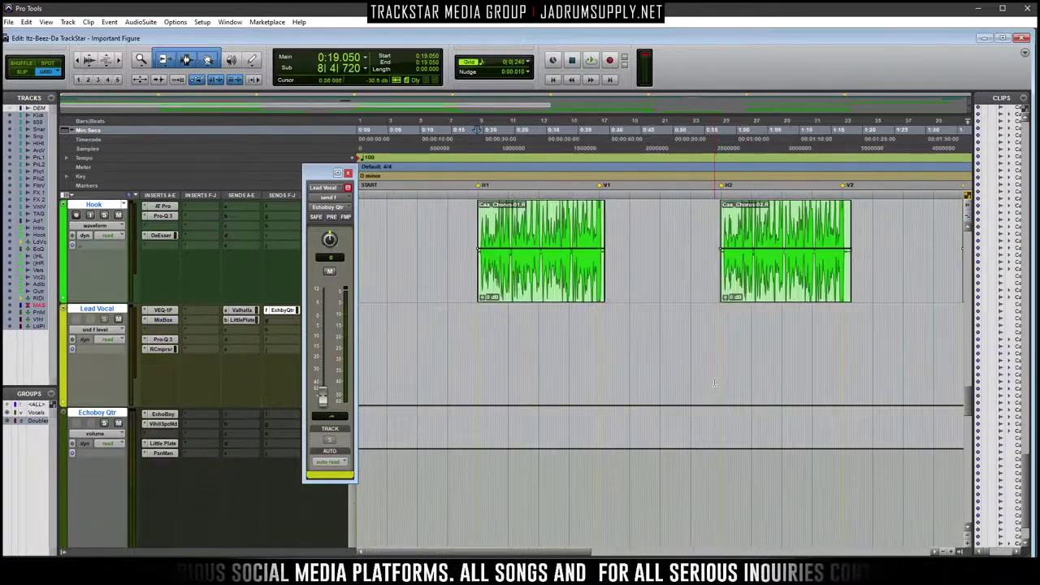
{"action": "key", "text": "ctrl+]"}
{"action": "key", "text": "ctrl+]"}
{"action": "key", "text": "ctrl+]"}
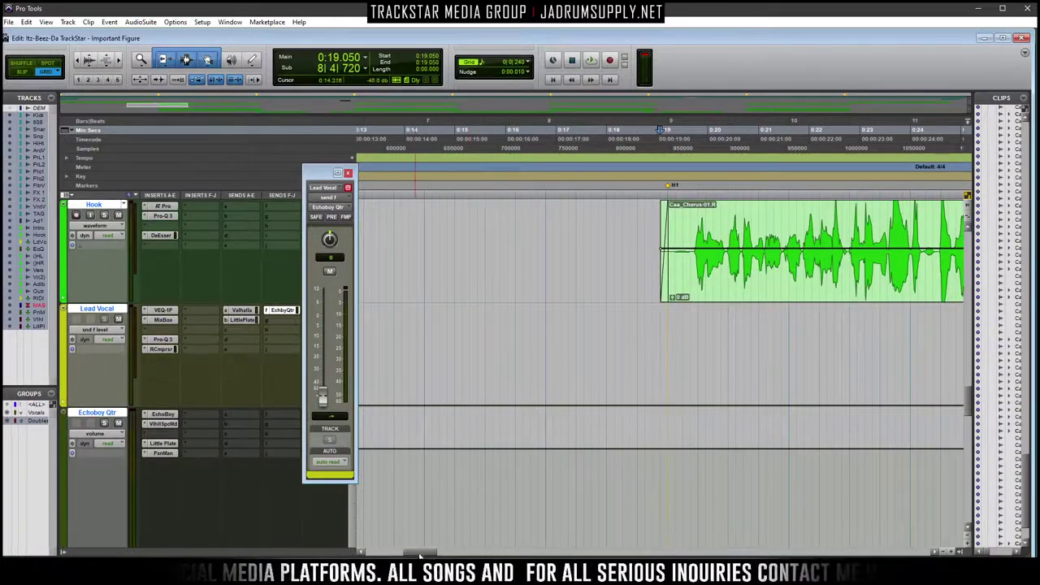
Play the first chorus to locate the phrase for the delay throw, and place the cursor on Hook at 0:23.400
{"action": "key", "text": "space"}
{"action": "left_click_drag", "start_coordinate": [442, 553], "coordinate": [439, 551]}
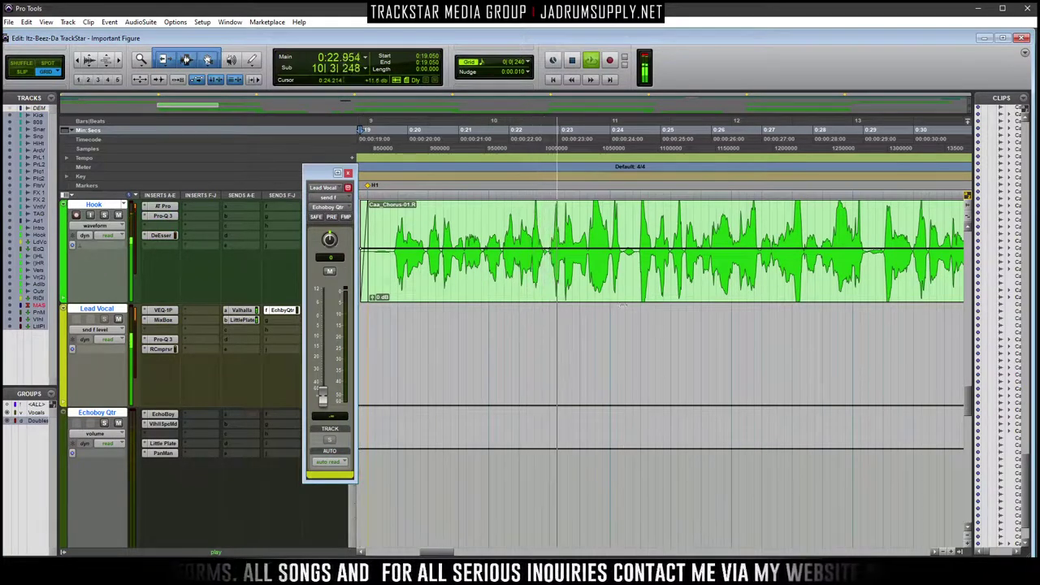
{"action": "key", "text": "space"}
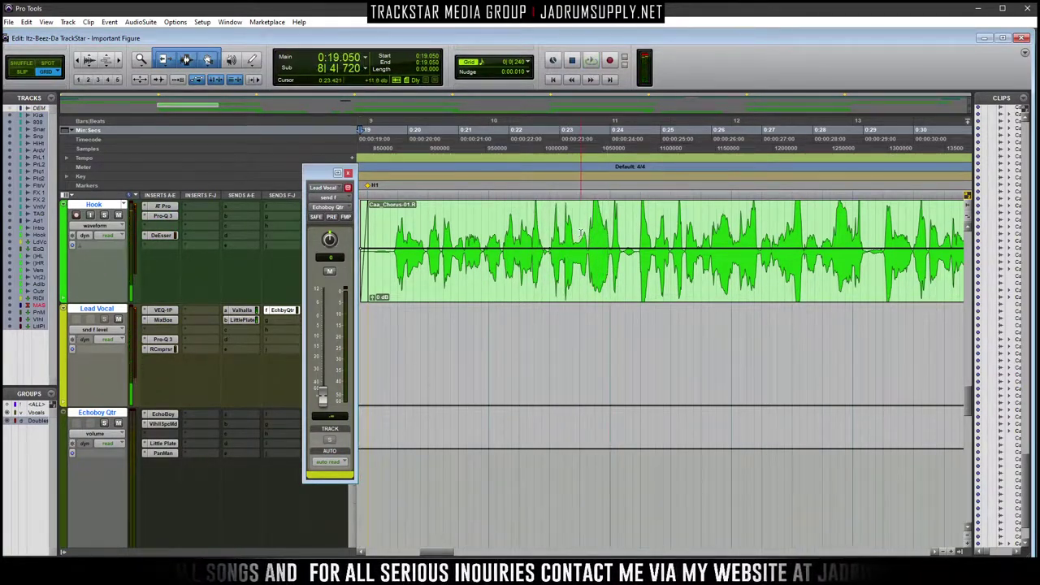
{"action": "left_click", "coordinate": [582, 234], "text": "shift"}
{"action": "scroll", "coordinate": [602, 233], "scroll_direction": "left", "scroll_amount": 3}
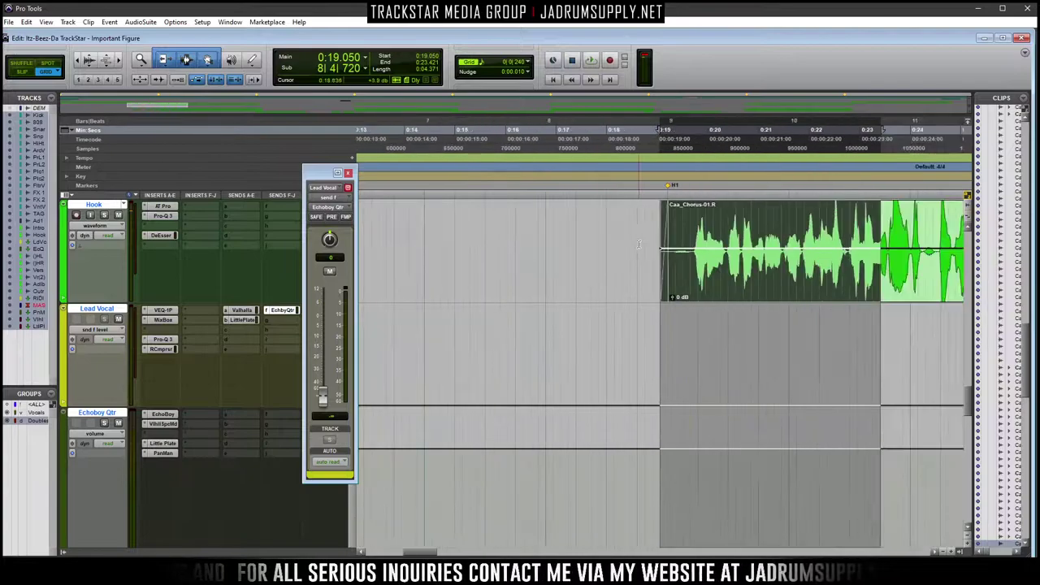
{"action": "left_click", "coordinate": [880, 231]}
{"action": "key", "text": "ctrl+bracketright"}
{"action": "key", "text": "ctrl+bracketright"}
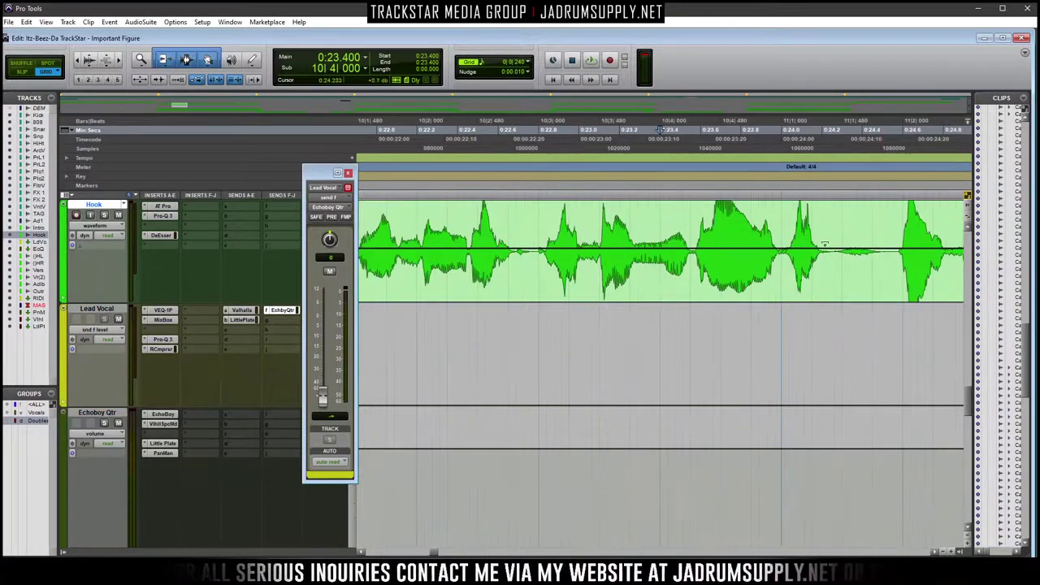
Switch to Slip mode, audition the phrase from 0:23.400, and select it on Hook up to 0:24.262
{"action": "key", "text": "space"}
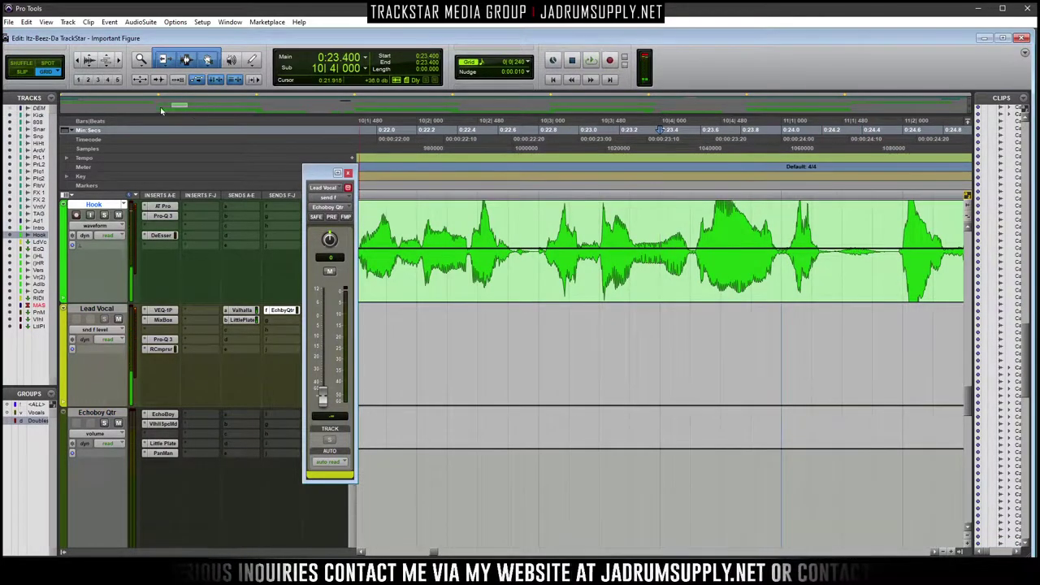
{"action": "left_click", "coordinate": [27, 75]}
{"action": "key", "text": "ctrl+bracketleft"}
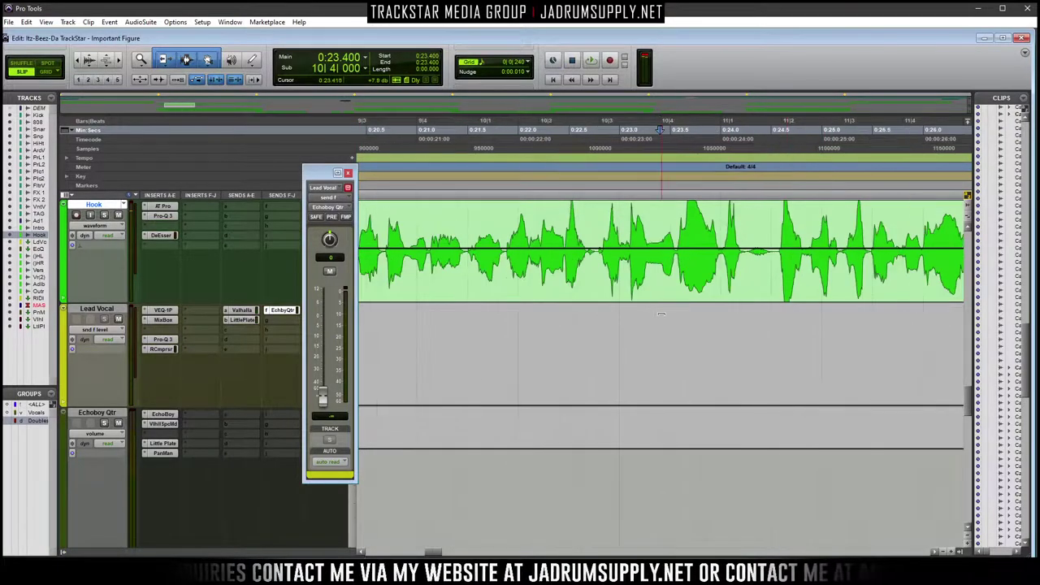
{"action": "key", "text": "space"}
{"action": "key", "text": "space"}
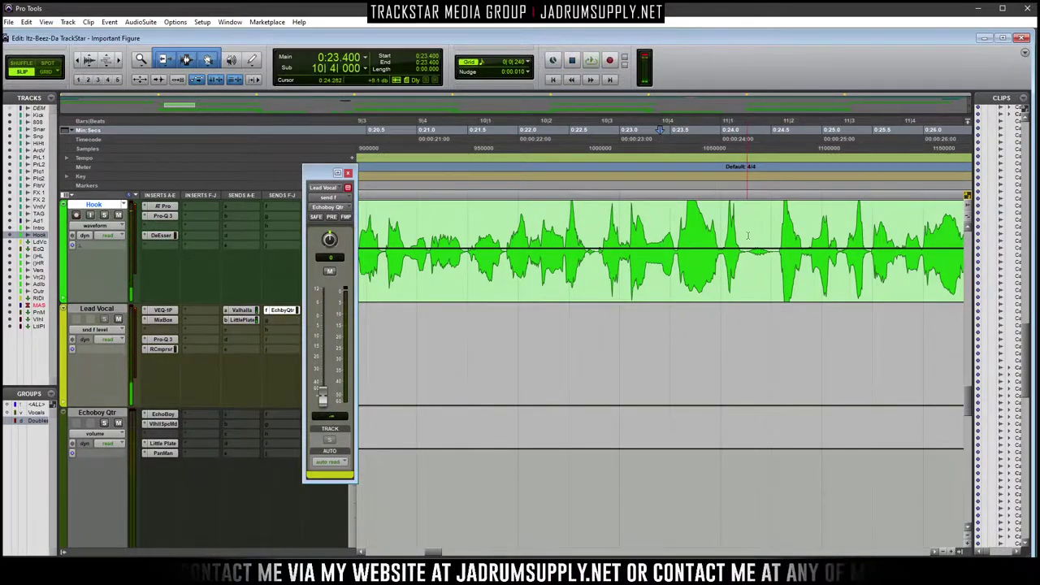
{"action": "left_click", "coordinate": [747, 221], "text": "shift"}
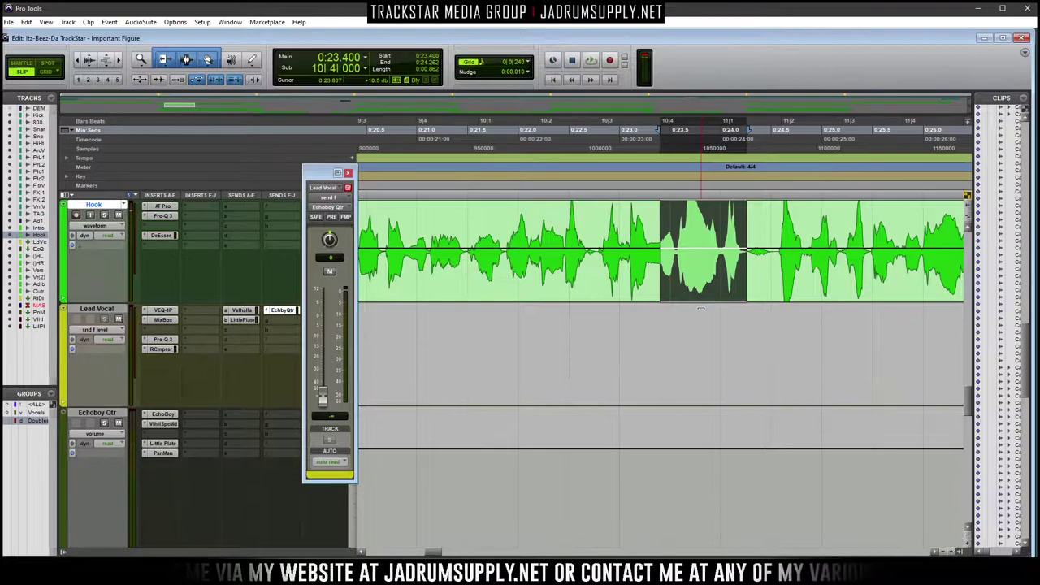
Raise Lead Vocal's Echoboy Qtr send level to 0.0 dB over the selected phrase, with its ramp starting at 0:23.320, and play it from 0:20.719
{"action": "key", "text": "semicolon"}
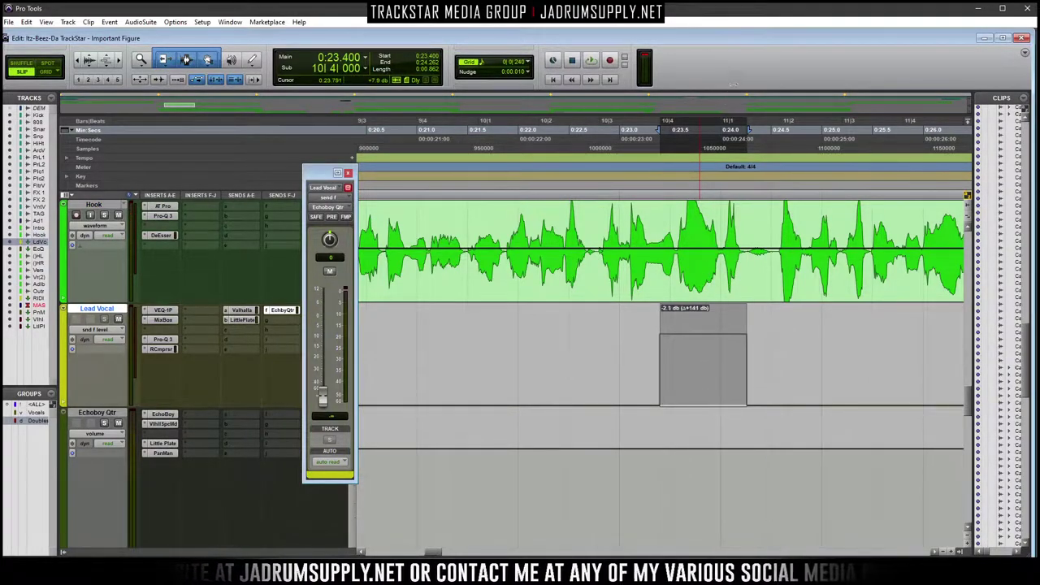
{"action": "left_click_drag", "start_coordinate": [703, 330], "coordinate": [703, 309]}
{"action": "left_click", "coordinate": [390, 190]}
{"action": "key", "text": "space"}
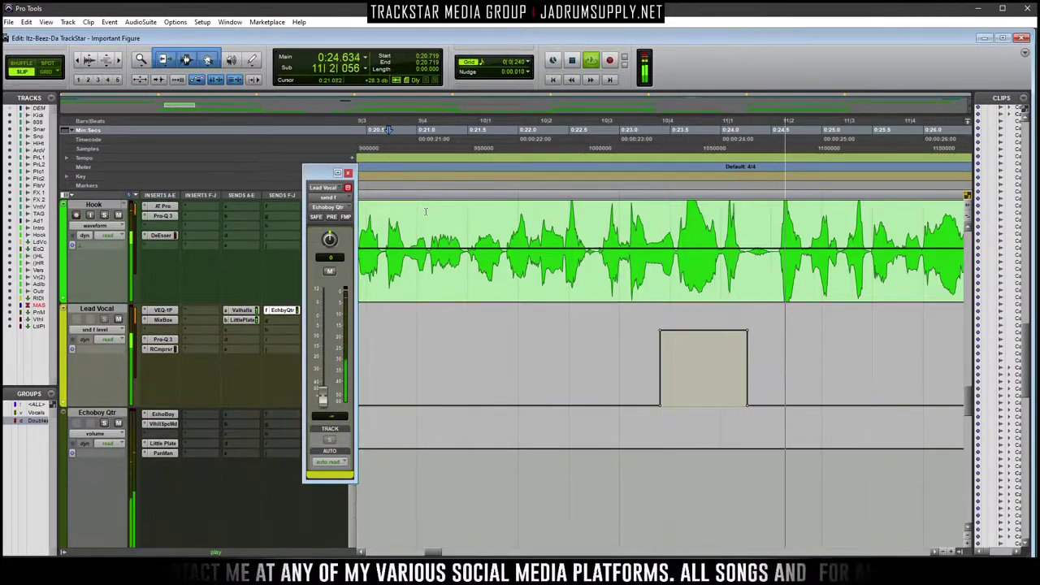
{"action": "key", "text": "space"}
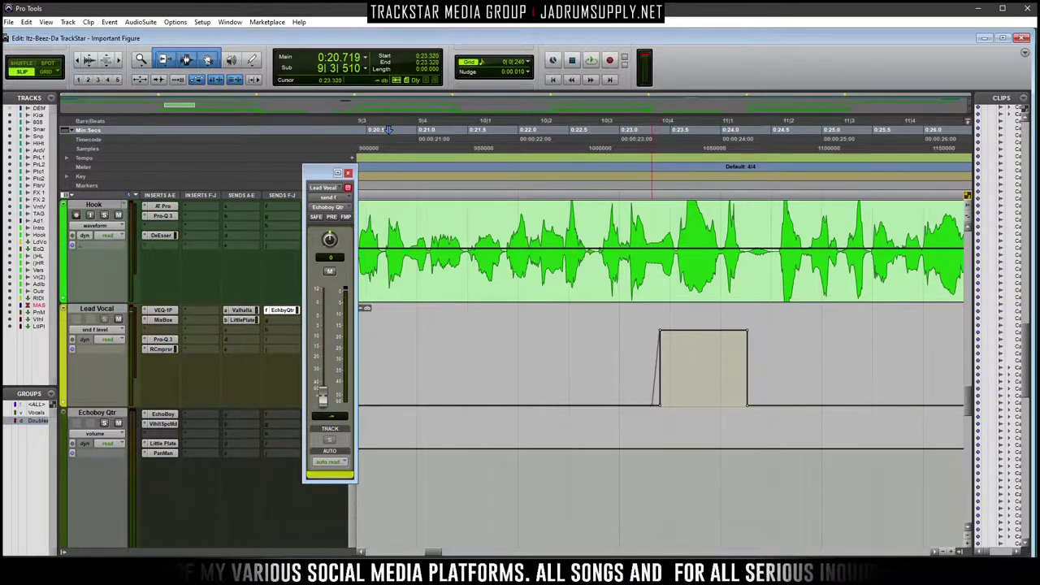
{"action": "key", "text": "space"}
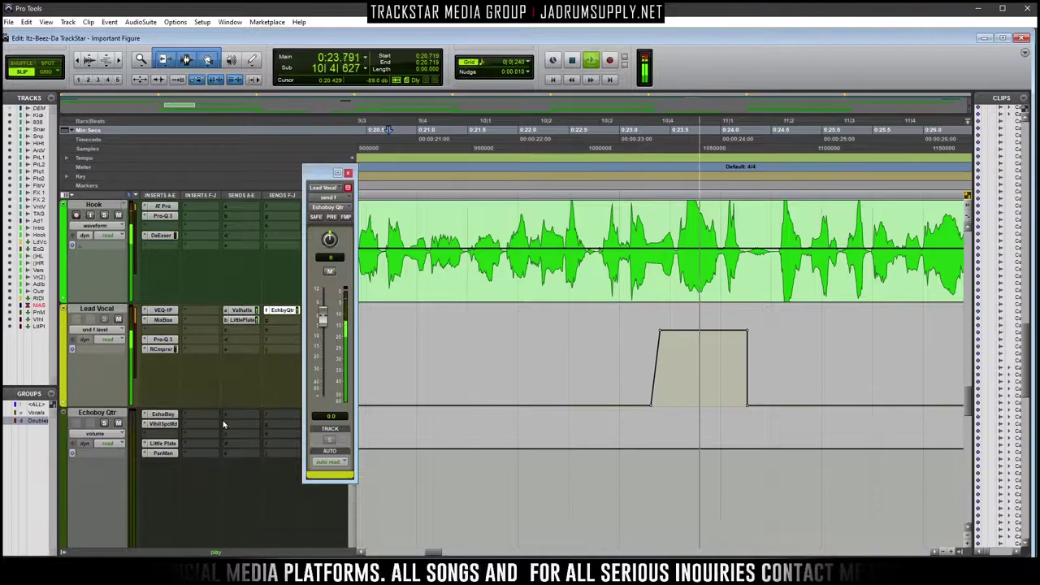
Adjust EchoBoy's feedback and low cut on Echoboy Qtr, set its style to Master Tape, and close the plug-in
{"action": "left_click", "coordinate": [167, 445]}
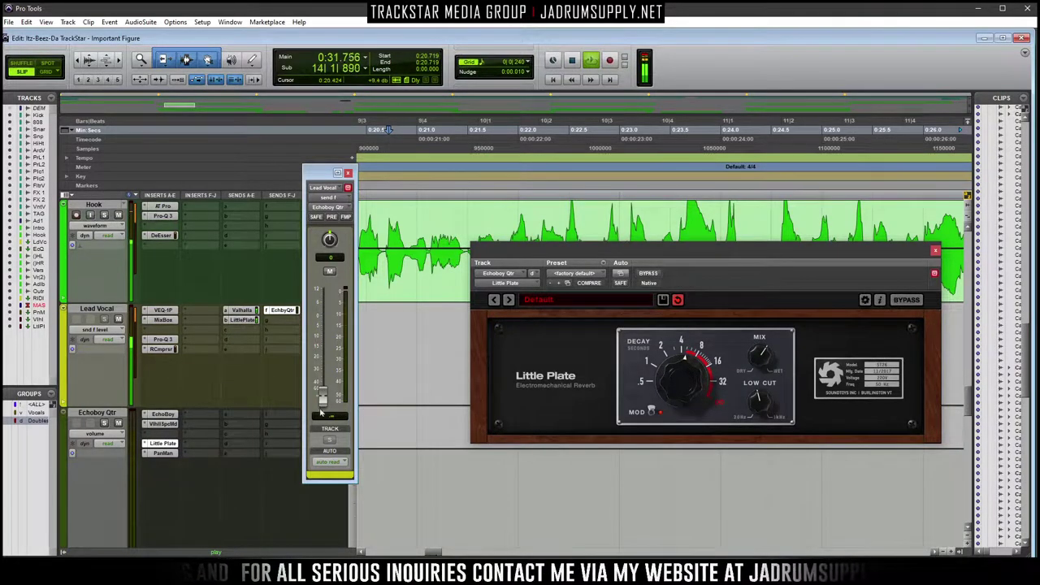
{"action": "left_click", "coordinate": [170, 416]}
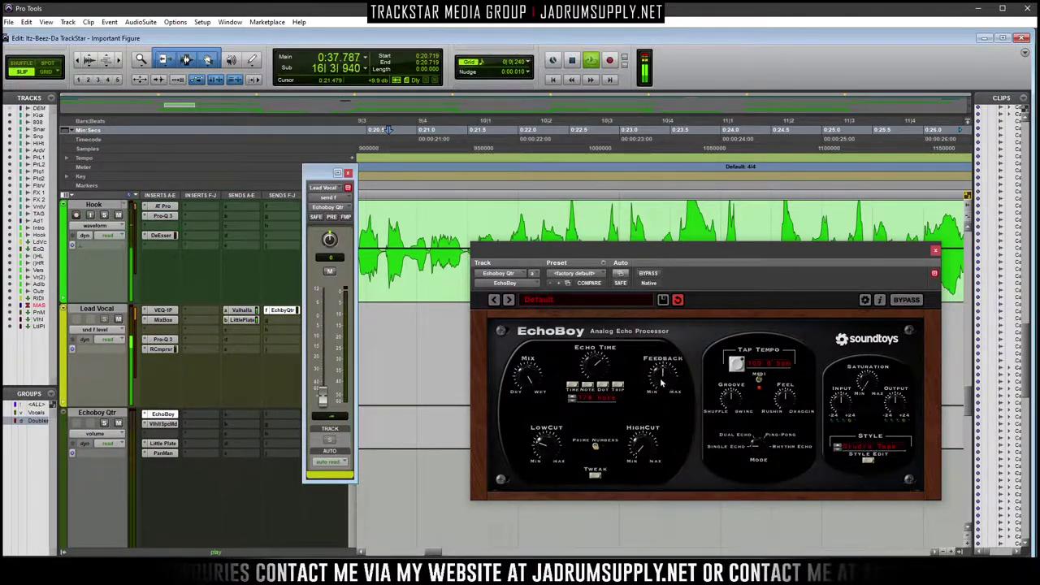
{"action": "left_click", "coordinate": [899, 452]}
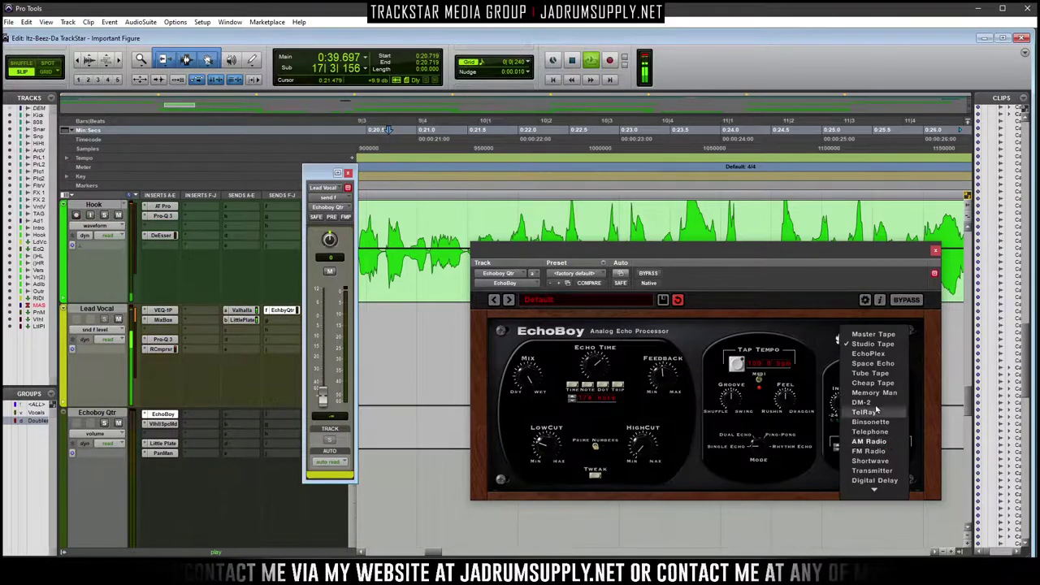
{"action": "left_click", "coordinate": [877, 334]}
{"action": "left_click", "coordinate": [935, 251]}
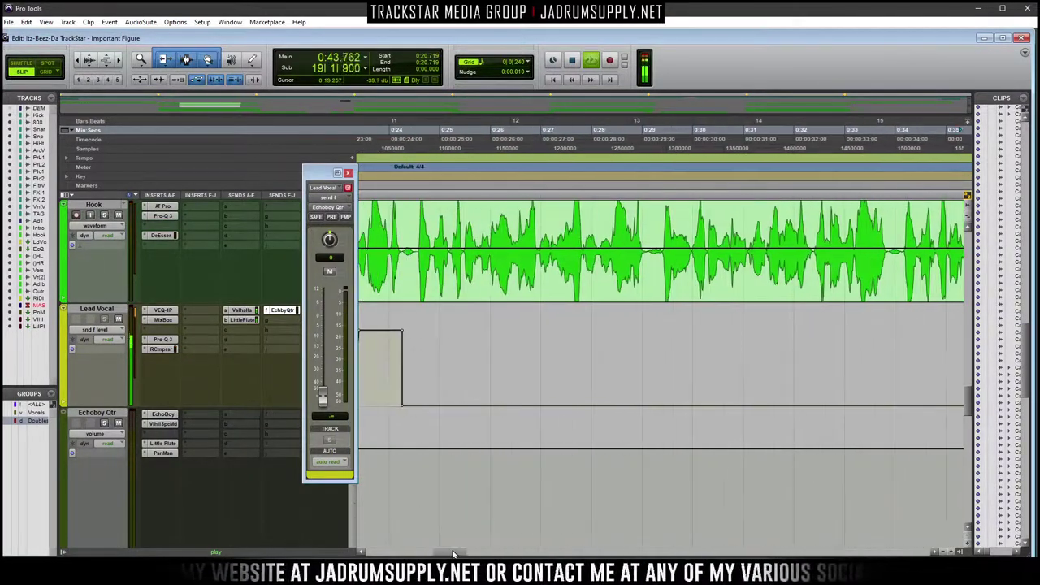
Move the start of Lead Vocal's send level ramp earlier to about 0:23.1 and play it from 0:22.897
{"action": "left_click", "coordinate": [434, 188]}
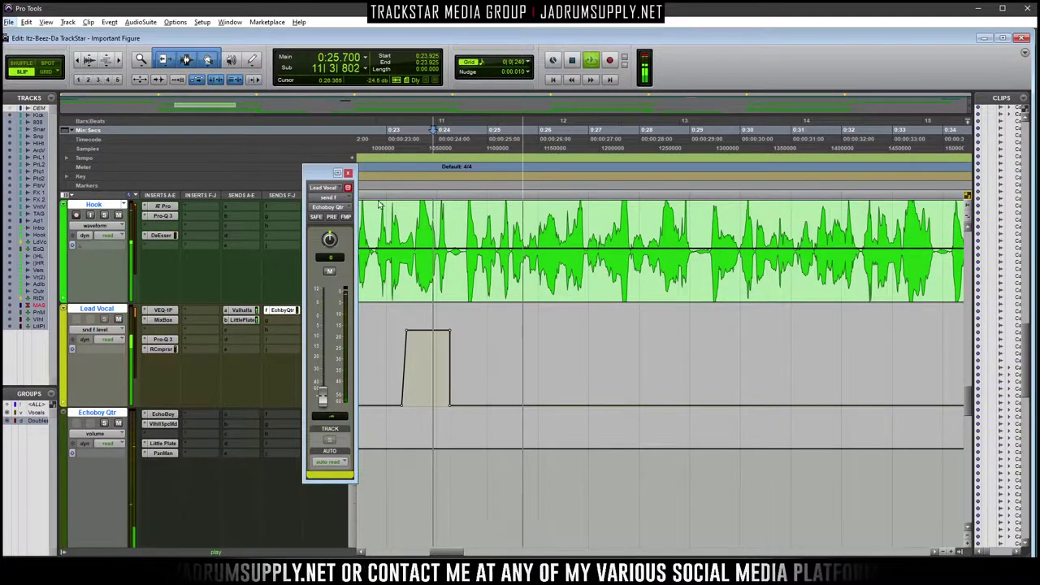
{"action": "key", "text": "ctrl+]"}
{"action": "key", "text": "ctrl+]"}
{"action": "key", "text": "ctrl+]"}
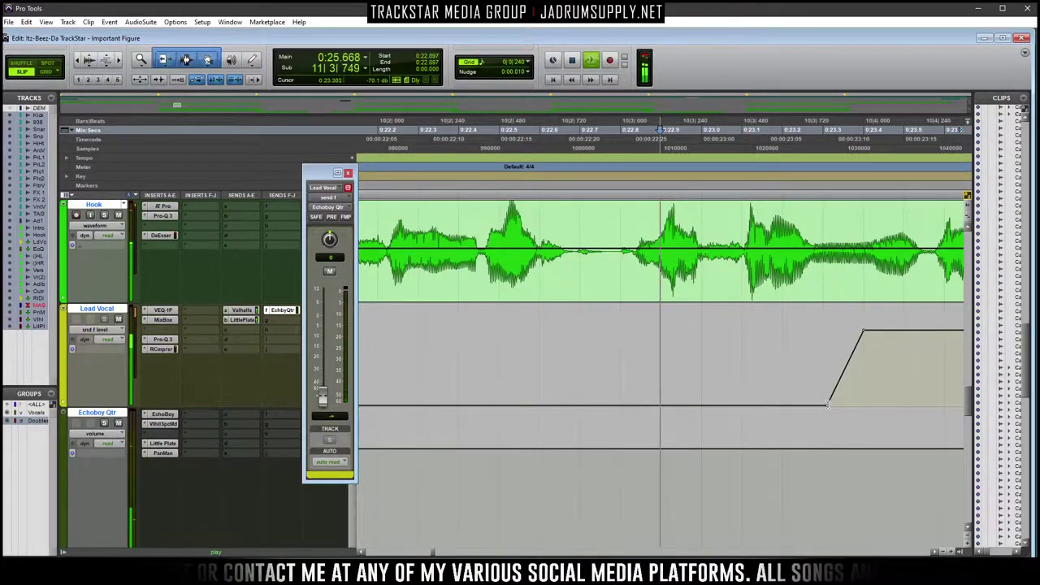
{"action": "left_click_drag", "start_coordinate": [827, 403], "coordinate": [751, 405]}
{"action": "key", "text": "space"}
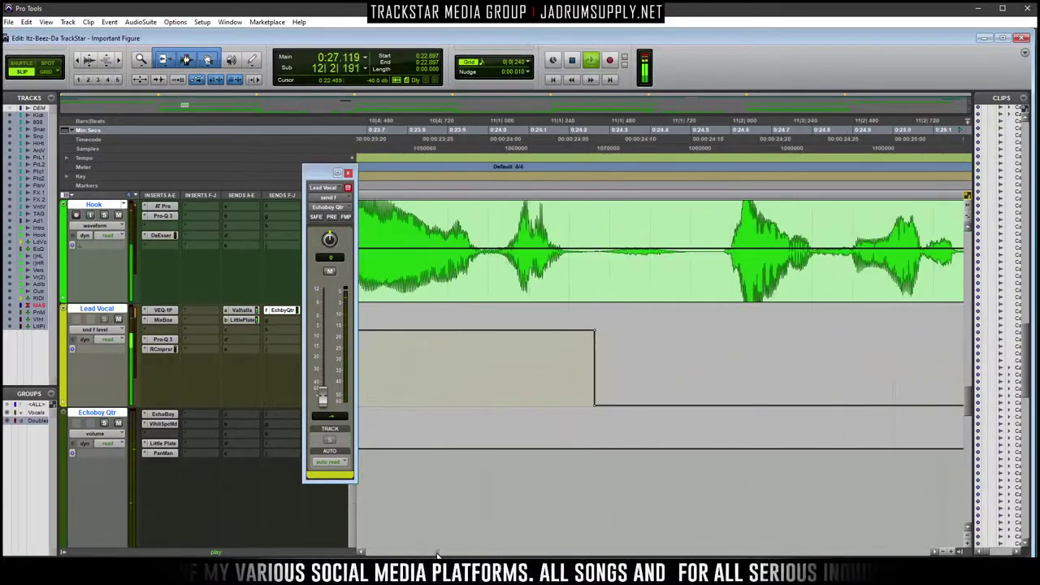
Stop playback, switch to Grid mode, and select the send level automation on Lead Vocal from 0:22.800 to 0:24.600
{"action": "key", "text": "ctrl+bracketleft"}
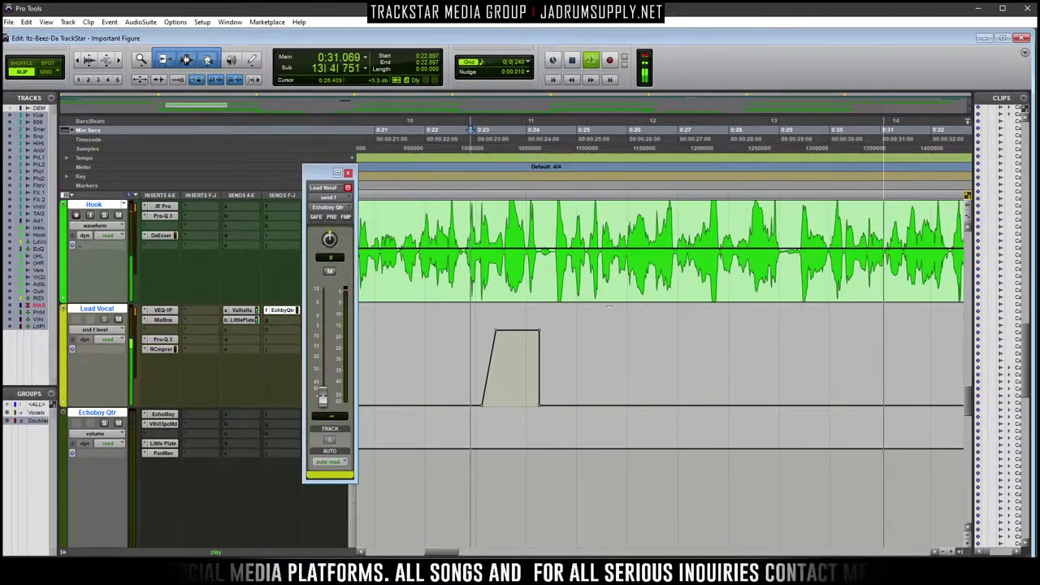
{"action": "key", "text": "space"}
{"action": "left_click", "coordinate": [46, 71]}
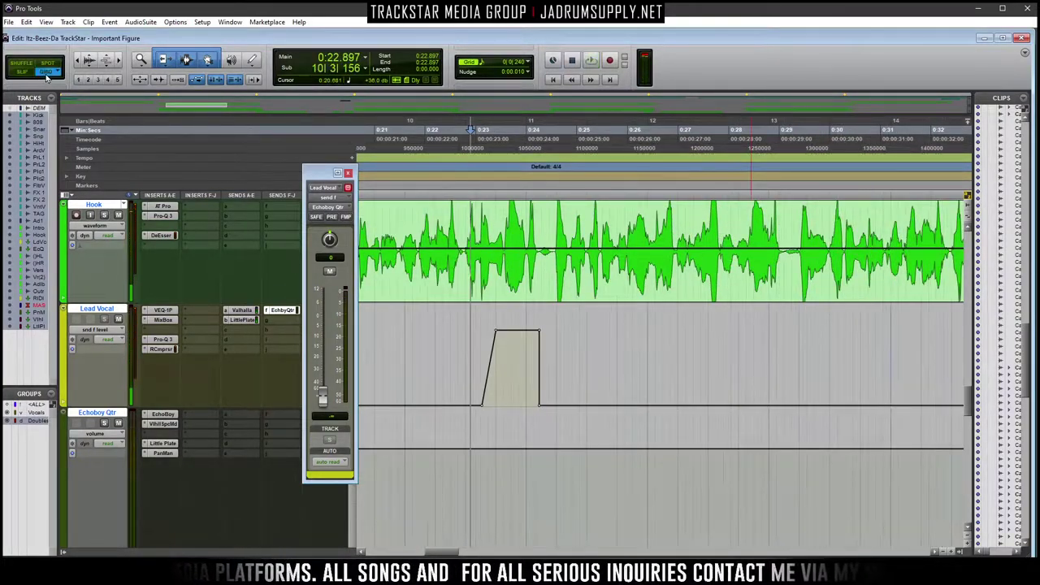
{"action": "left_click_drag", "start_coordinate": [471, 350], "coordinate": [561, 357]}
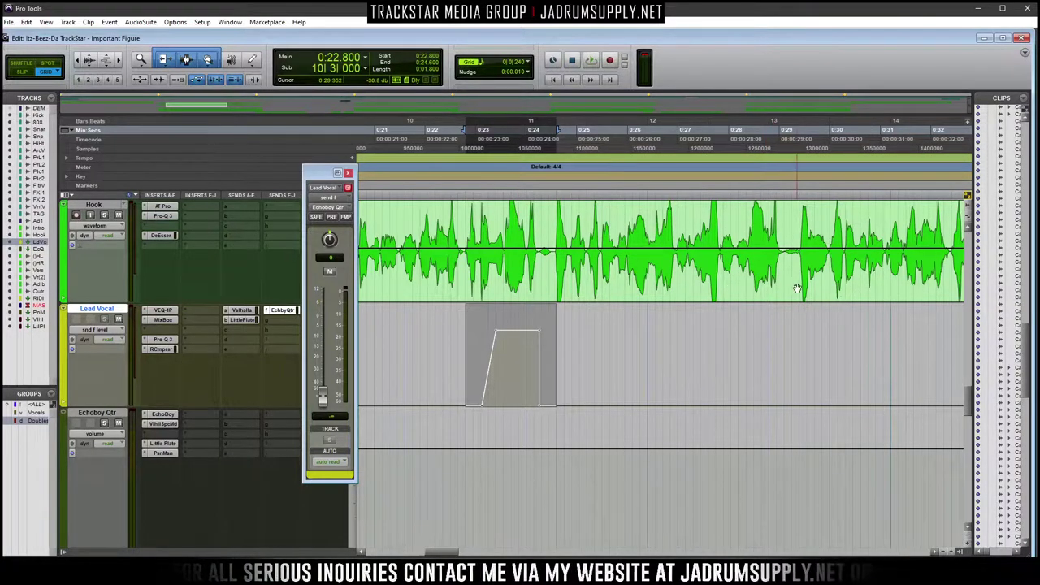
Place the cursor at 0:27.150 on Lead Vocal and play the chorus from there to find the next throw spot
{"action": "left_click", "coordinate": [692, 358]}
{"action": "key", "text": "space"}
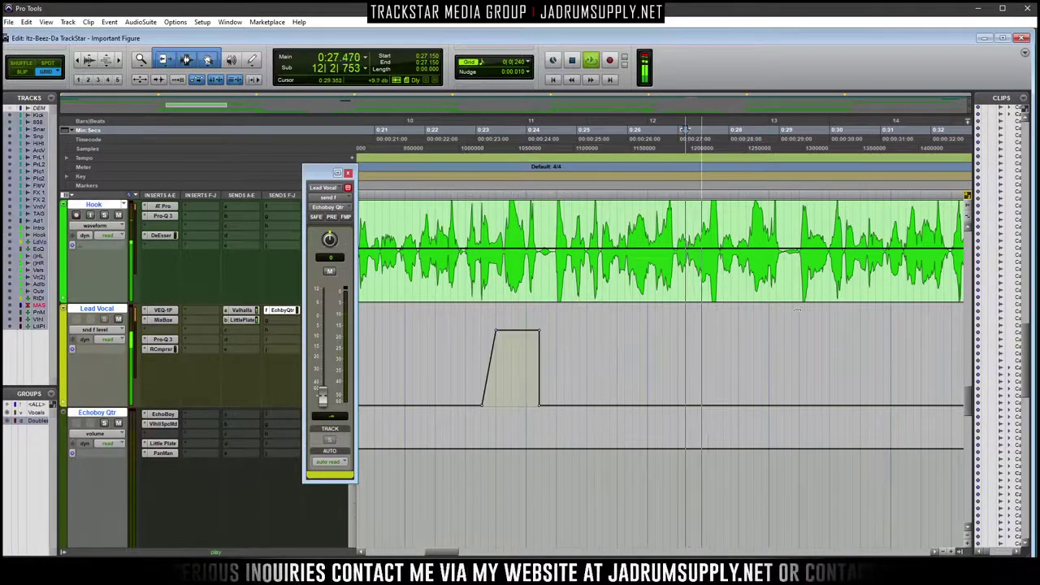
{"action": "key", "text": "space"}
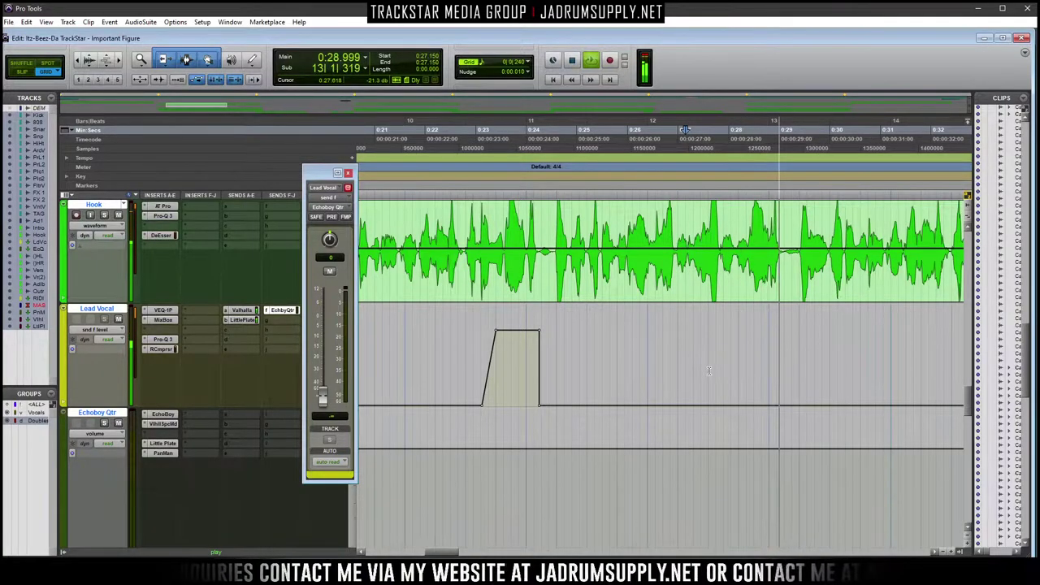
Paste the copied send level throw onto Lead Vocal at 0:27.600 and play it back from there
{"action": "left_click", "coordinate": [711, 372]}
{"action": "key", "text": "ctrl+v"}
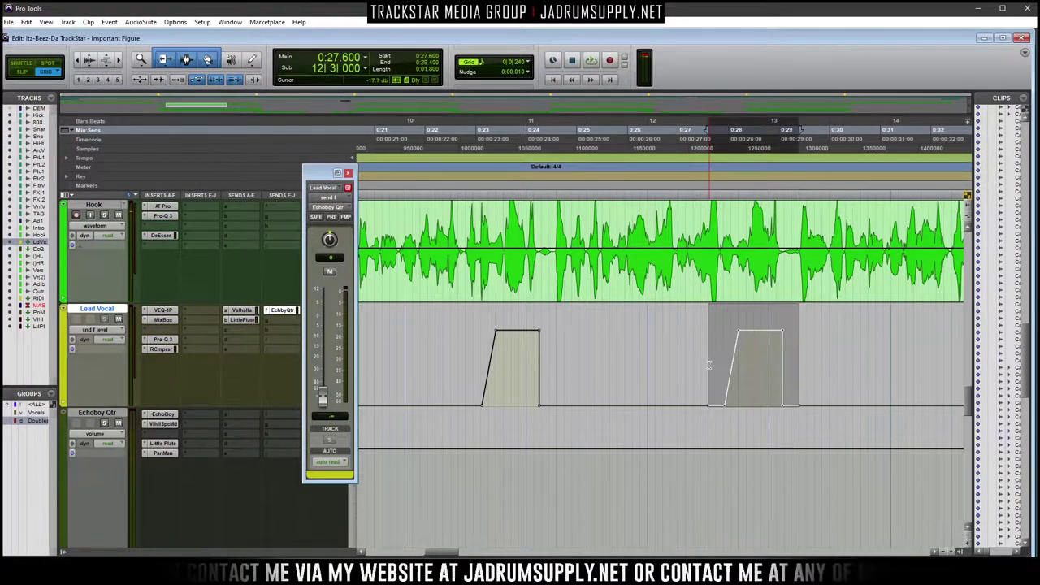
{"action": "key", "text": "space"}
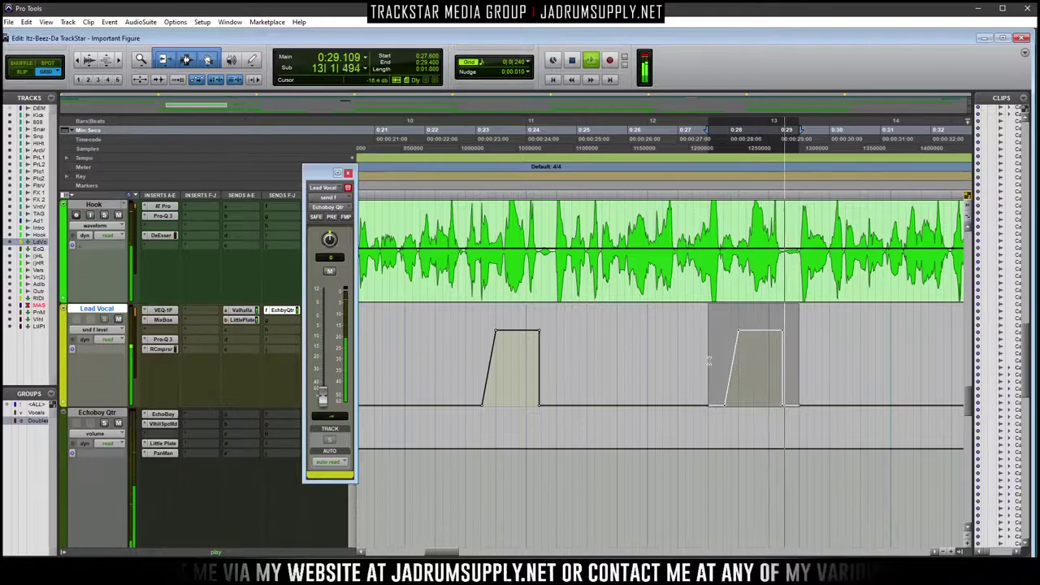
{"action": "key", "text": "space"}
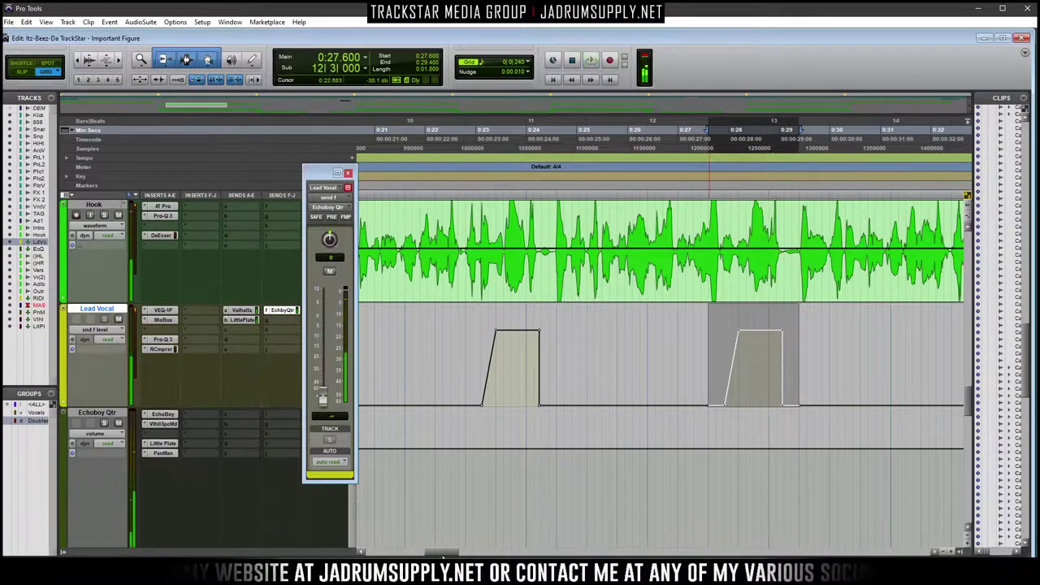
Open PanMan on Echoboy Qtr, play the second throw to check its panning, stop playback, and close the plug-in
{"action": "left_click", "coordinate": [163, 452]}
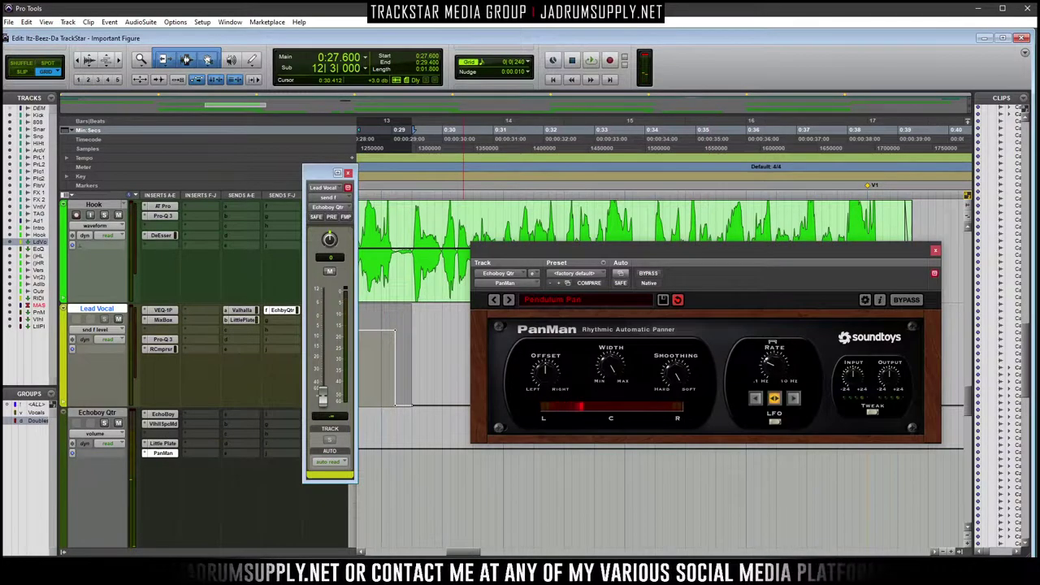
{"action": "key", "text": "space"}
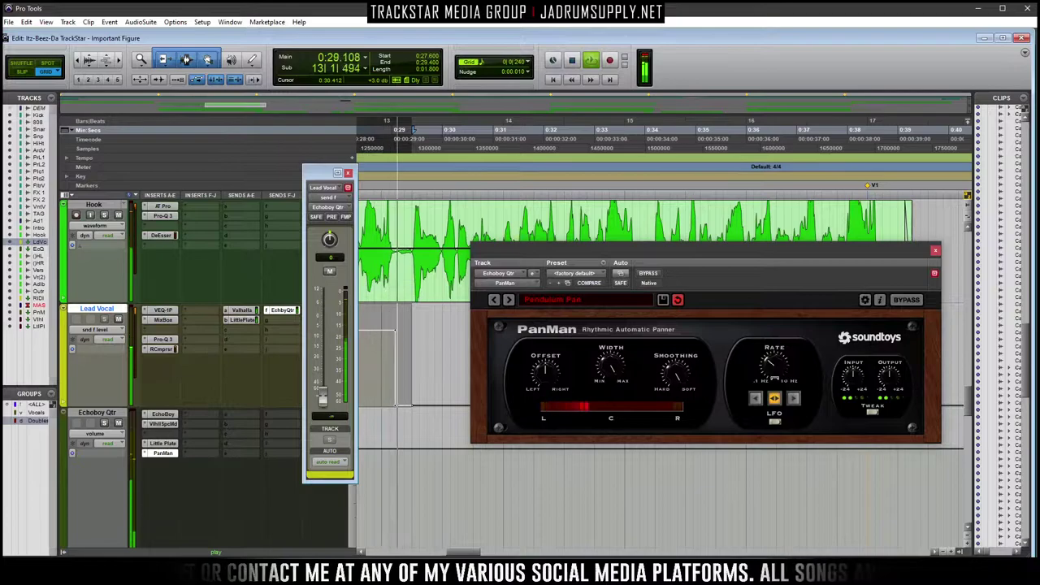
{"action": "left_click", "coordinate": [934, 251]}
{"action": "key", "text": "space"}
{"action": "key", "text": "ctrl+["}
{"action": "key", "text": "ctrl+["}
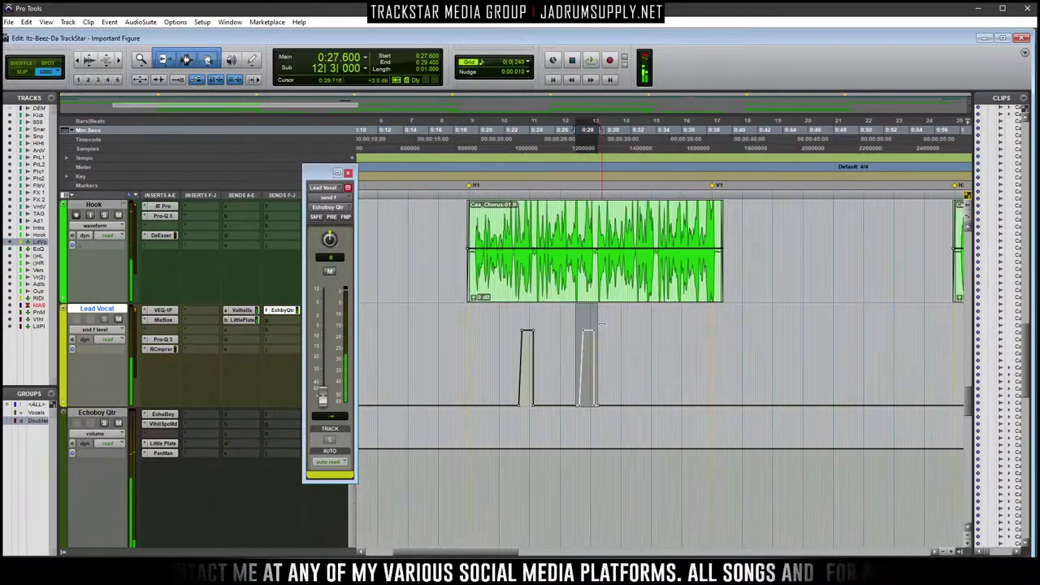
Set the grid to 1 bar and select Lead Vocal's send level automation from 0:26.400 to 0:31.200
{"action": "left_click", "coordinate": [504, 62]}
{"action": "left_click", "coordinate": [507, 71]}
{"action": "key", "text": "ctrl+]"}
{"action": "key", "text": "ctrl+]"}
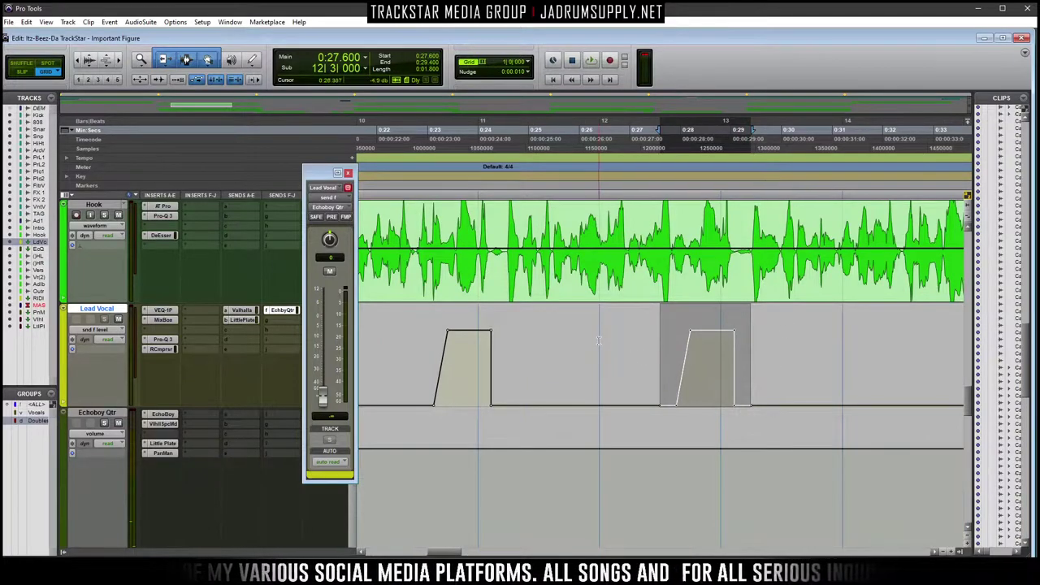
{"action": "left_click_drag", "start_coordinate": [598, 339], "coordinate": [821, 349]}
{"action": "key", "text": "alt+space"}
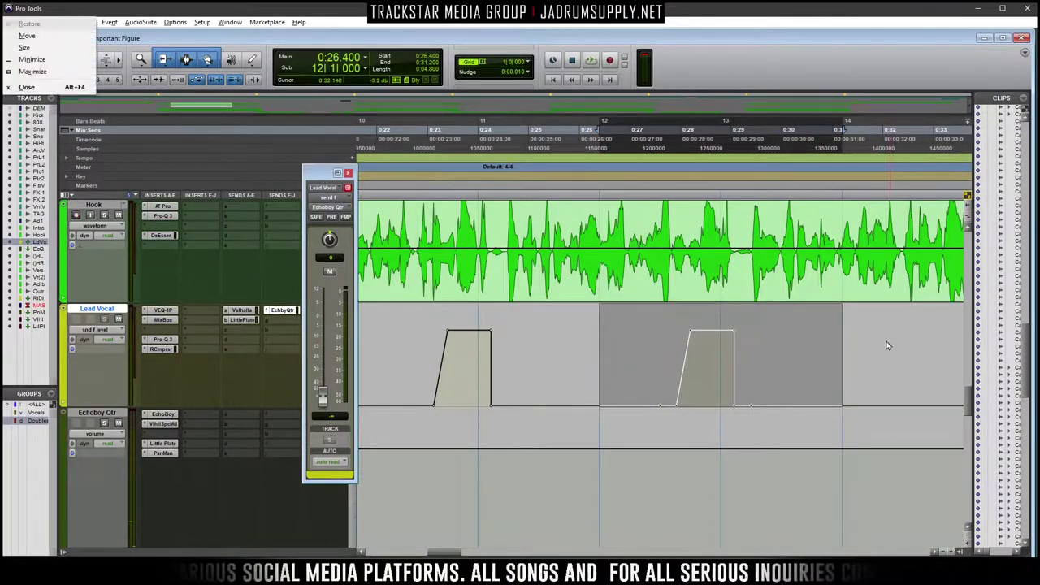
{"action": "key", "text": "Escape"}
Place the cursor at 0:31.200 on Lead Vocal, play the chorus from there, and paste the two-bar throw automation at that point
{"action": "left_click", "coordinate": [845, 336]}
{"action": "key", "text": "ctrl+["}
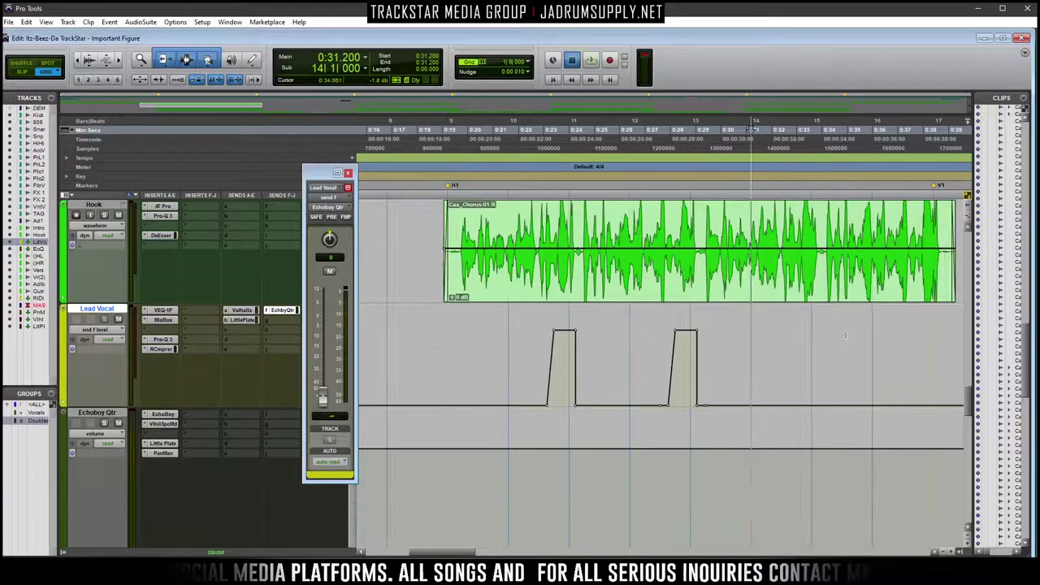
{"action": "key", "text": "space"}
{"action": "key", "text": "ctrl+]"}
{"action": "key", "text": "ctrl+]"}
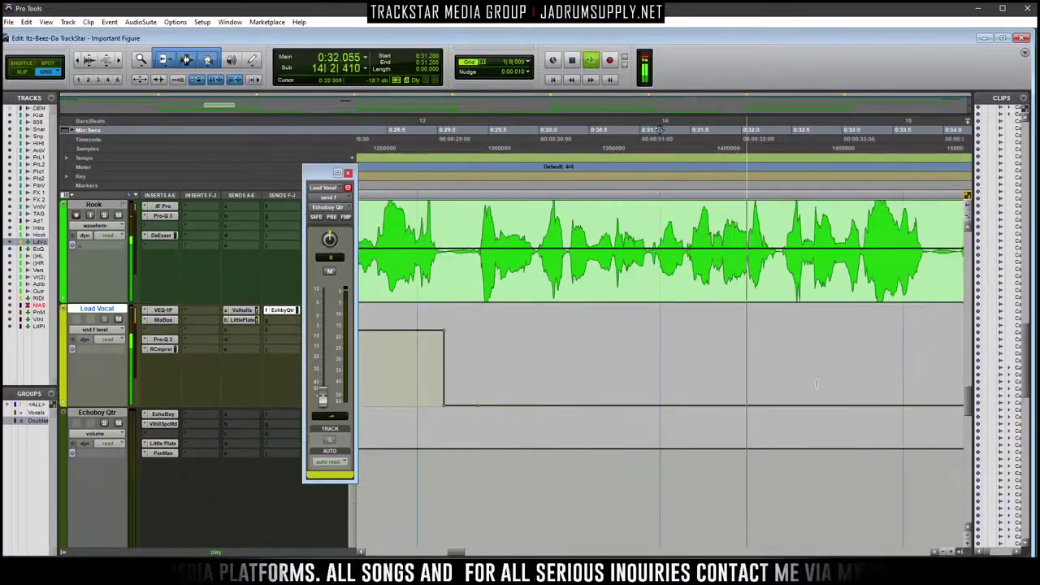
{"action": "key", "text": "ctrl+["}
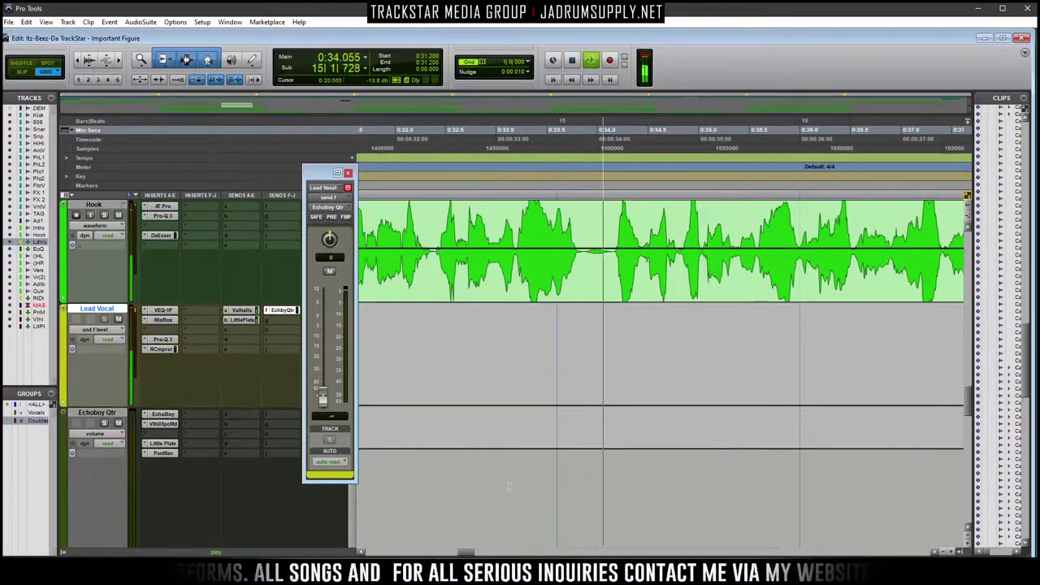
{"action": "key", "text": "space"}
{"action": "key", "text": "space"}
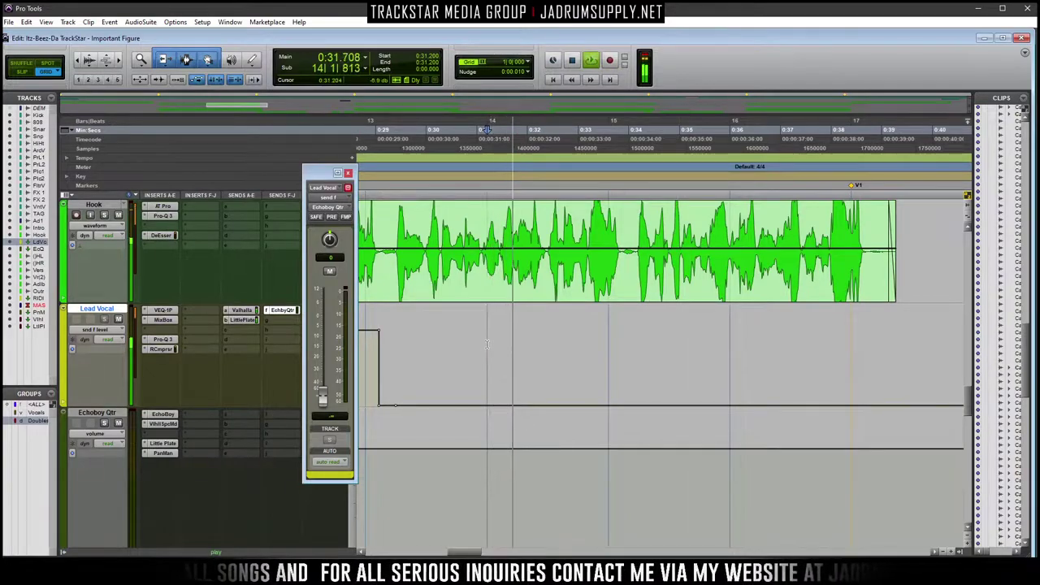
{"action": "double_click", "coordinate": [487, 344]}
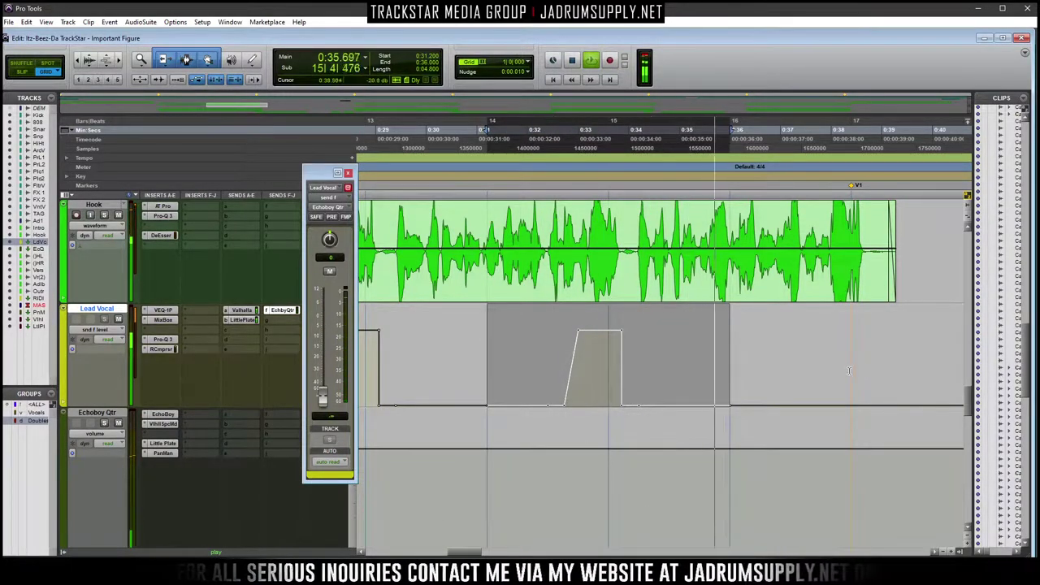
Try another throw pasted at 0:36.000 on Lead Vocal, listen to it, close the send window, and delete that throw
{"action": "left_click", "coordinate": [730, 350]}
{"action": "key", "text": "ctrl+v"}
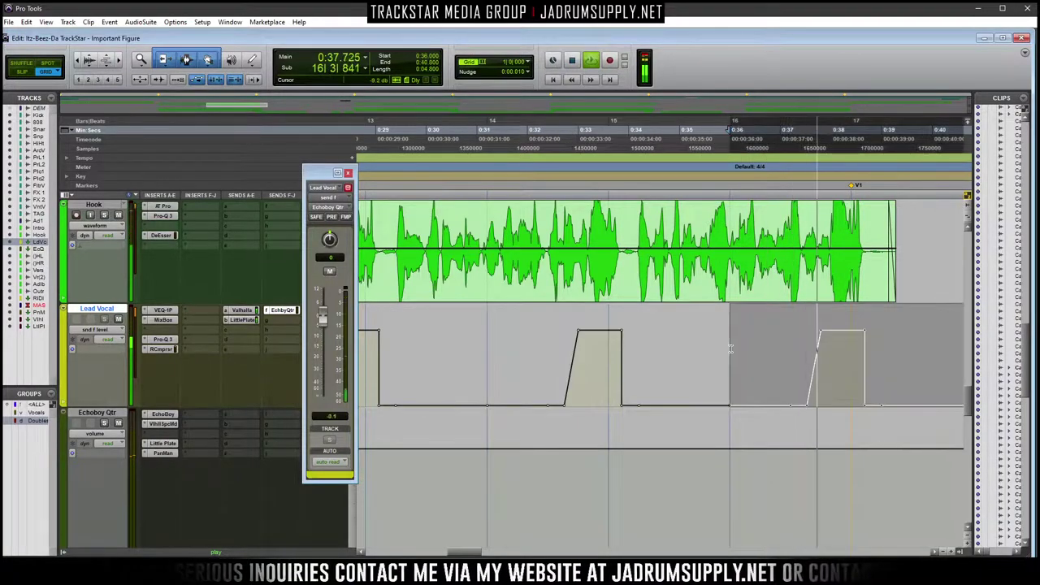
{"action": "key", "text": "ctrl+["}
{"action": "key", "text": "ctrl+["}
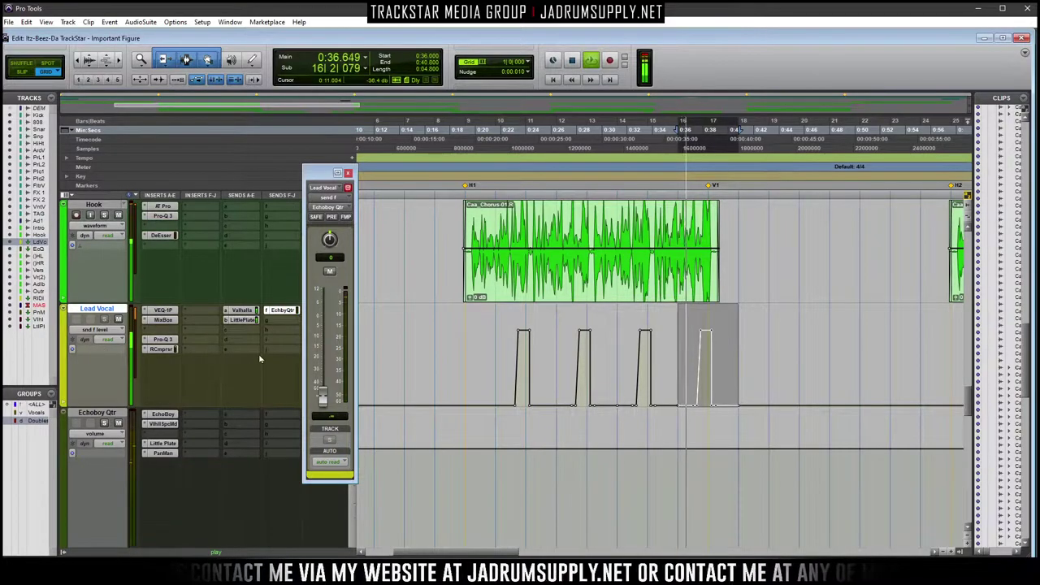
{"action": "left_click", "coordinate": [347, 172]}
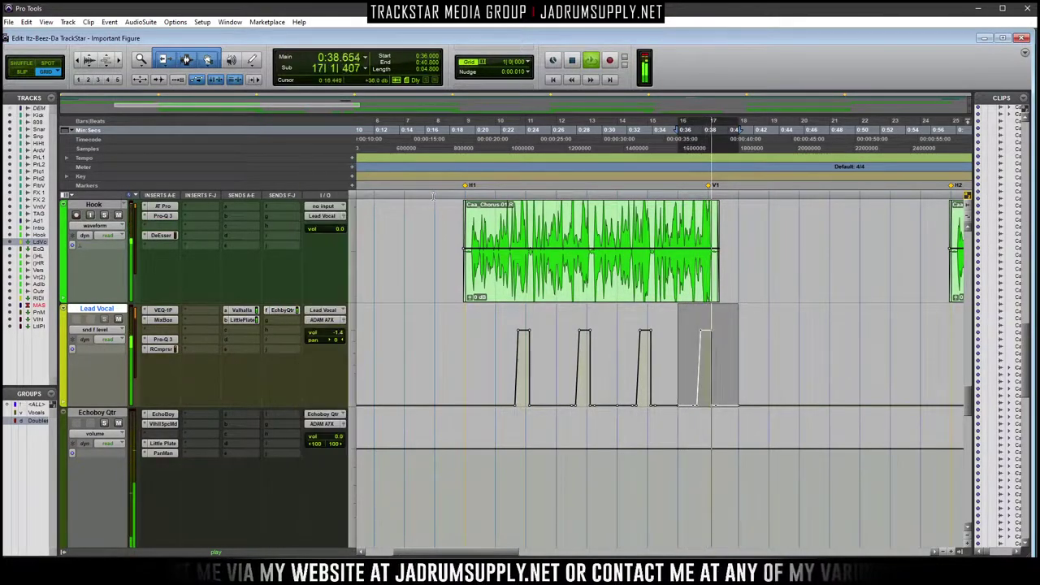
{"action": "key", "text": "space"}
{"action": "key", "text": "Delete"}
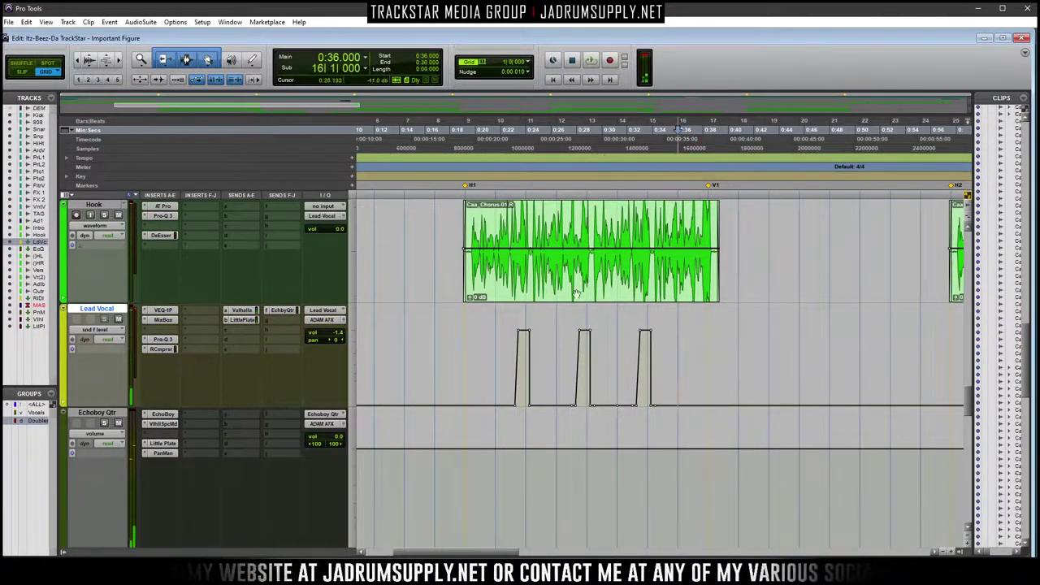
Play from the H1 marker at 0:19.200 and lower the Echoboy Qtr track's volume to -10.2 dB
{"action": "key", "text": "KP_Decimal"}
{"action": "key", "text": "KP_1"}
{"action": "key", "text": "KP_Decimal"}
{"action": "key", "text": "space"}
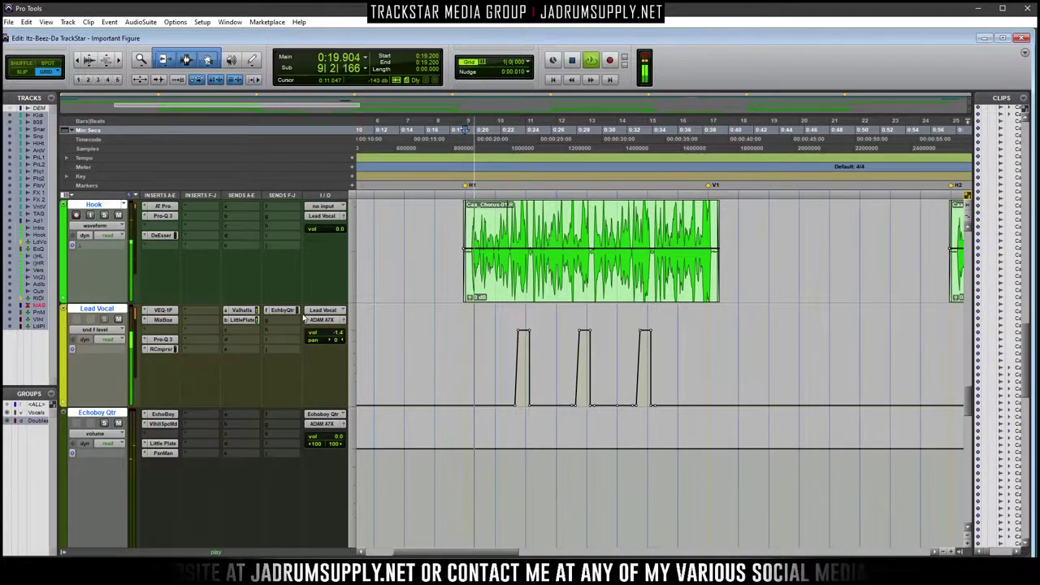
{"action": "left_click", "coordinate": [329, 437]}
{"action": "mouse_move", "coordinate": [322, 341]}
{"action": "left_mouse_down"}
{"action": "mouse_move", "coordinate": [328, 372]}
{"action": "mouse_move", "coordinate": [326, 355]}
{"action": "left_mouse_up"}
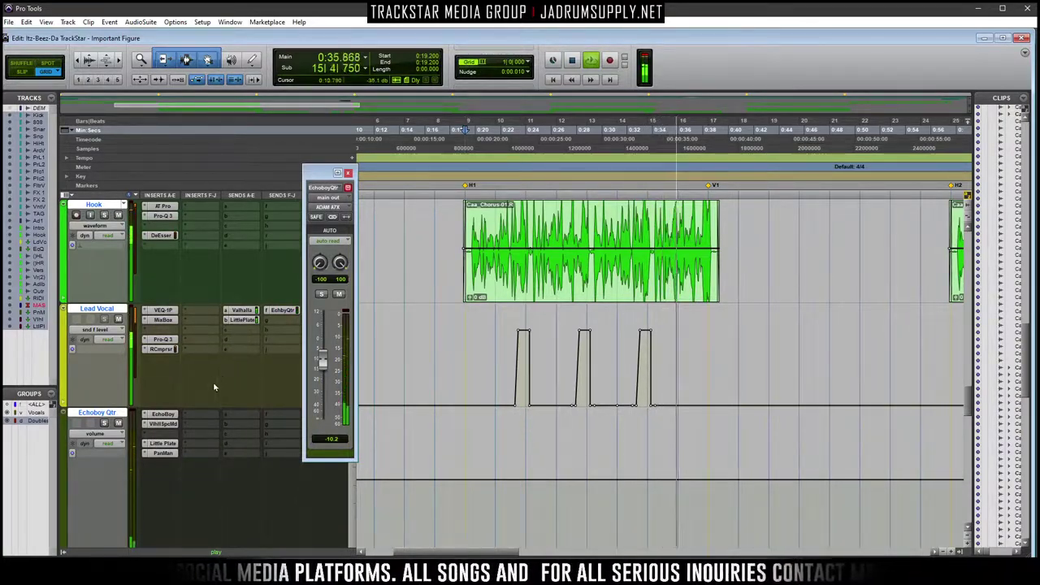
Check PanMan on Echoboy Qtr, close it, and replay the first chorus from 0:19.200
{"action": "left_click", "coordinate": [162, 453]}
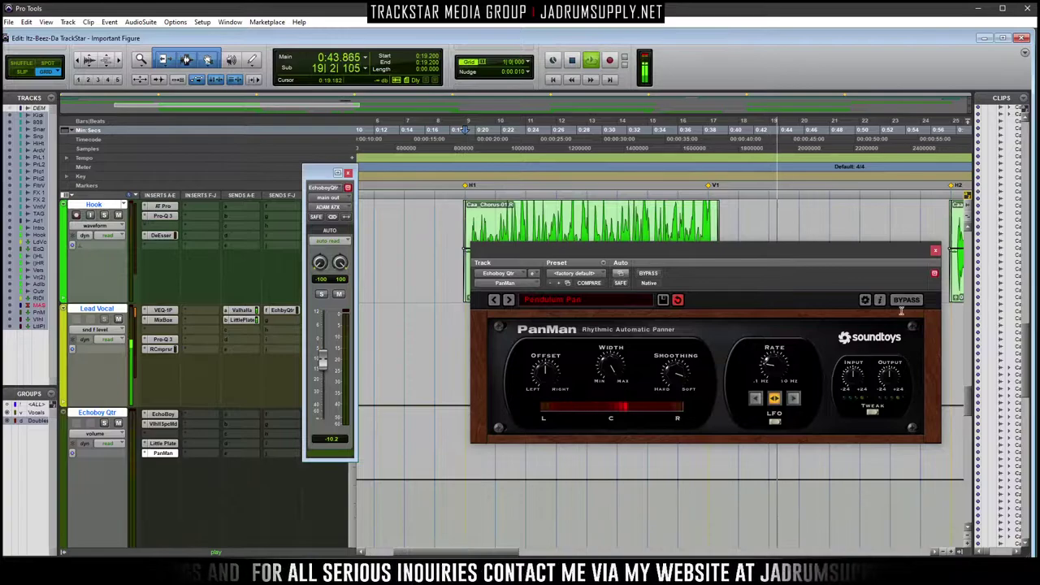
{"action": "left_click", "coordinate": [935, 251]}
{"action": "left_click_drag", "start_coordinate": [497, 554], "coordinate": [516, 554]}
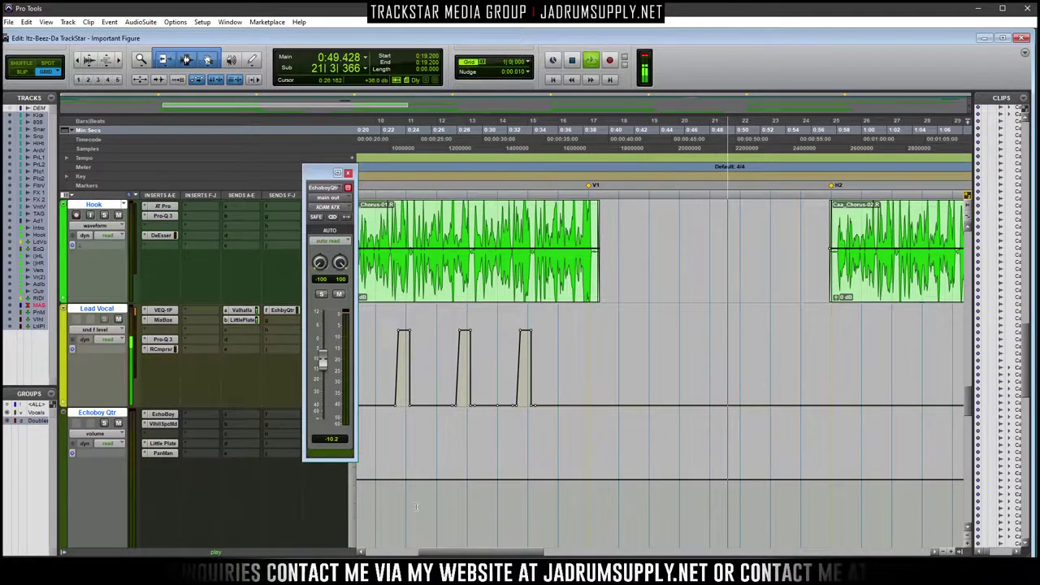
{"action": "left_click_drag", "start_coordinate": [430, 552], "coordinate": [411, 555]}
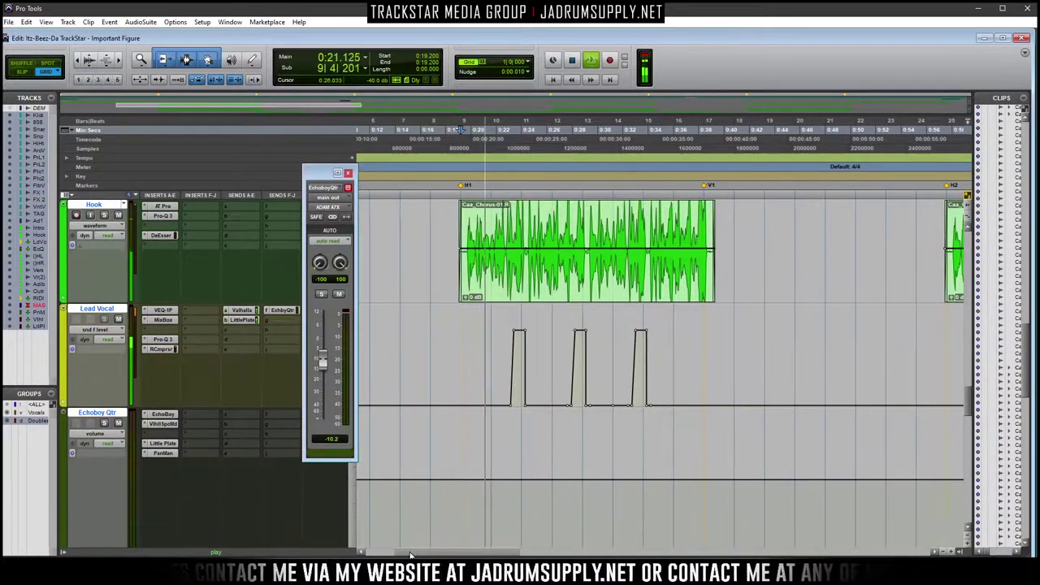
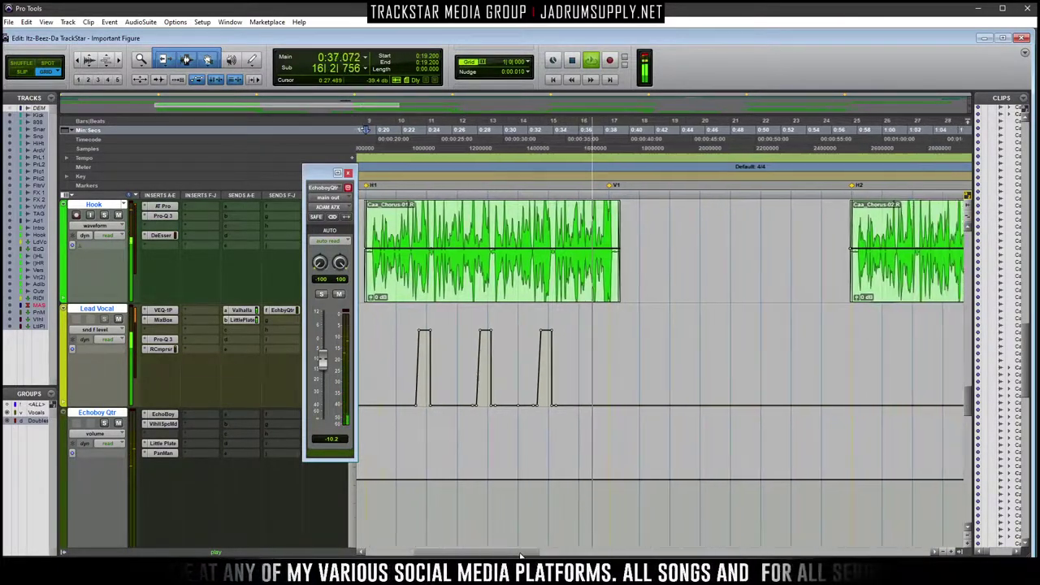
Look over the hook, verse and ad-lib tracks from the first chorus to the V2 marker during playback, and stop playback
{"action": "scroll", "coordinate": [687, 318], "scroll_direction": "down", "scroll_amount": 5}
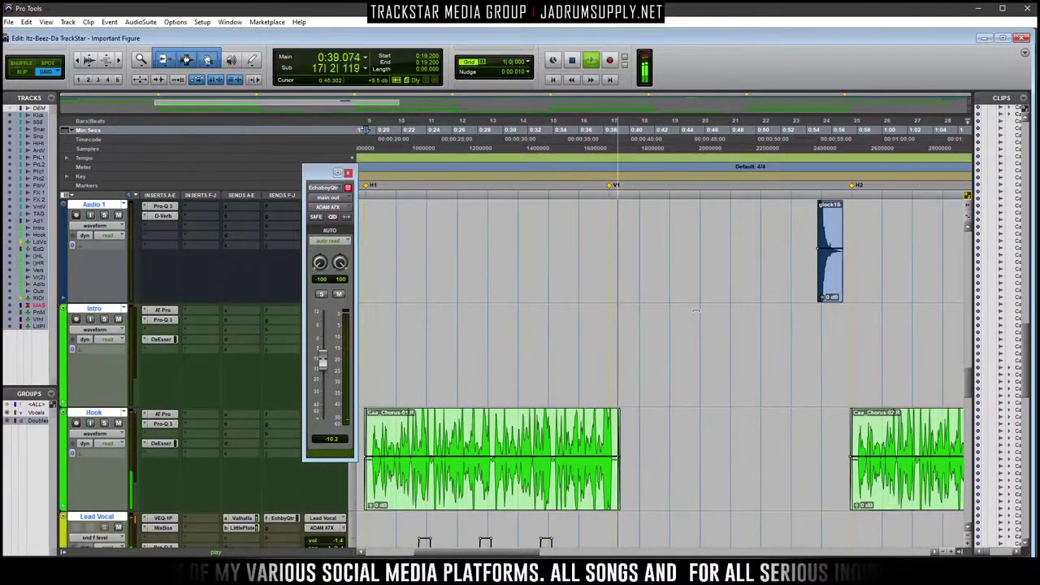
{"action": "scroll", "coordinate": [687, 317], "scroll_direction": "down", "scroll_amount": 8}
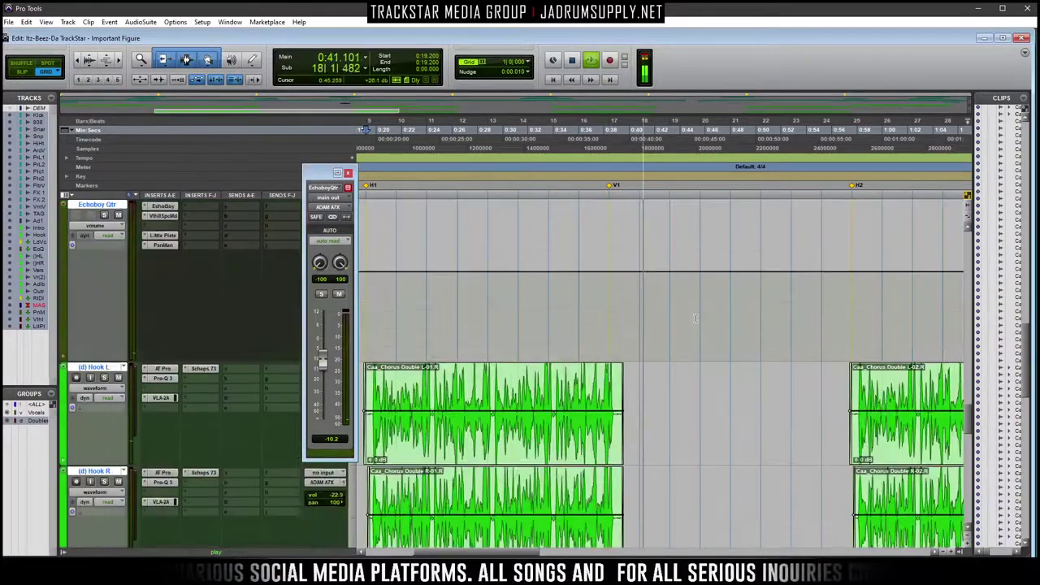
{"action": "scroll", "coordinate": [663, 354], "scroll_direction": "up", "scroll_amount": 4}
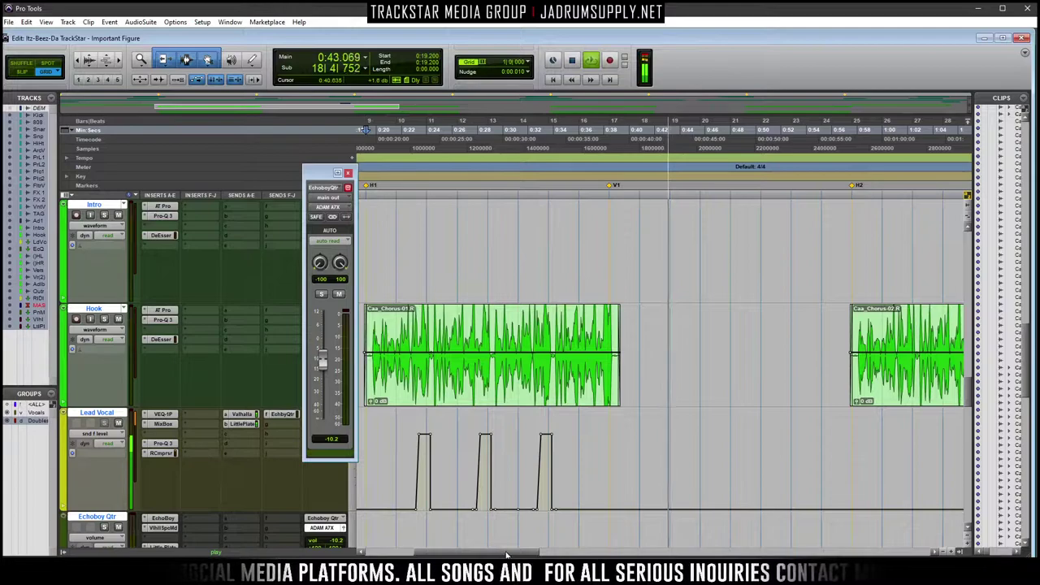
{"action": "left_click_drag", "start_coordinate": [522, 555], "coordinate": [529, 555]}
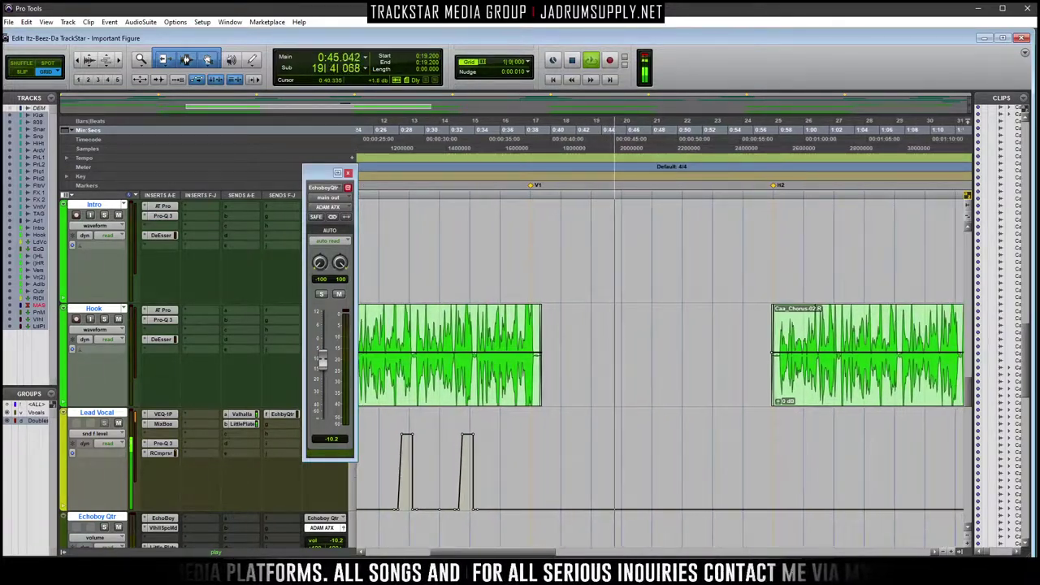
{"action": "scroll", "coordinate": [578, 515], "scroll_direction": "right", "scroll_amount": 3}
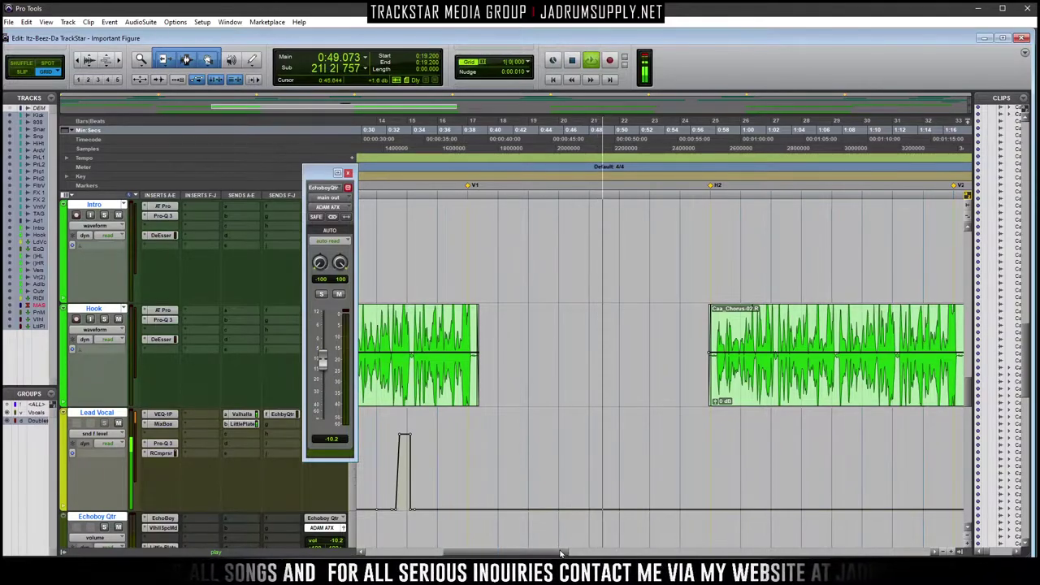
{"action": "scroll", "coordinate": [578, 528], "scroll_direction": "right", "scroll_amount": 2}
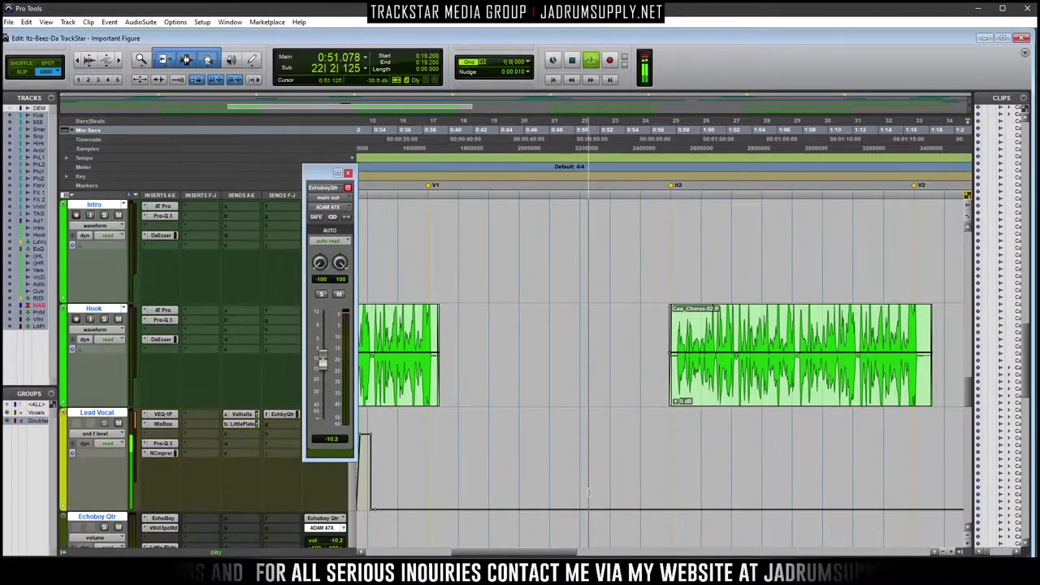
{"action": "scroll", "coordinate": [595, 463], "scroll_direction": "up", "scroll_amount": 4}
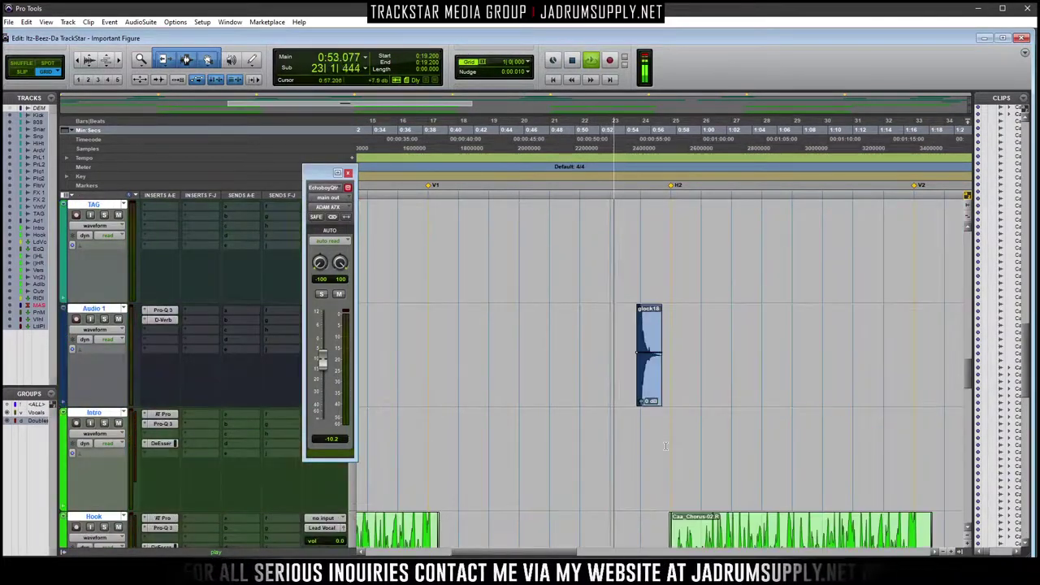
{"action": "key", "text": "ctrl+bracketright"}
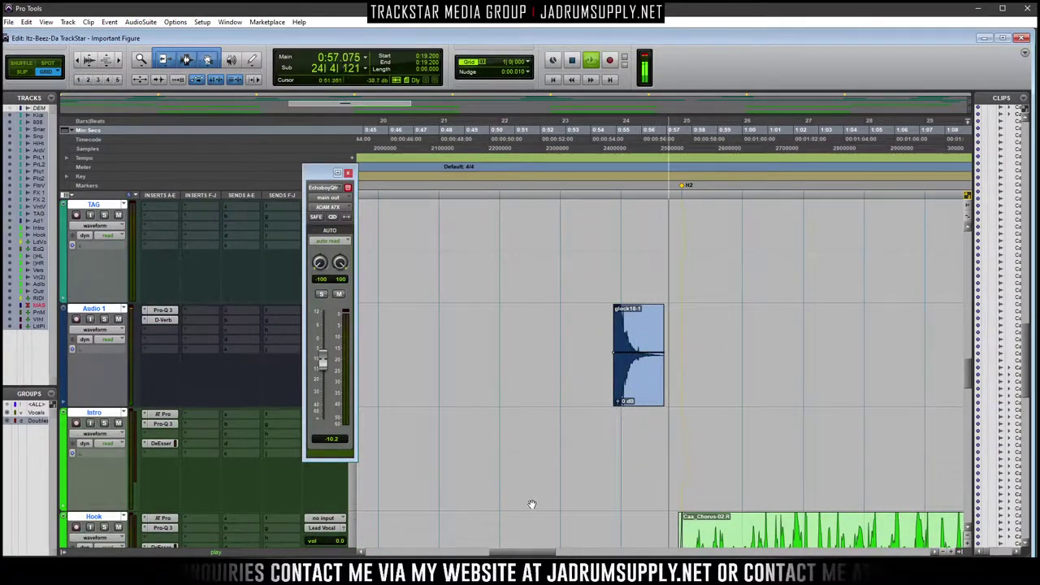
{"action": "scroll", "coordinate": [618, 455], "scroll_direction": "down", "scroll_amount": 2}
{"action": "scroll", "coordinate": [672, 422], "scroll_direction": "down", "scroll_amount": 3}
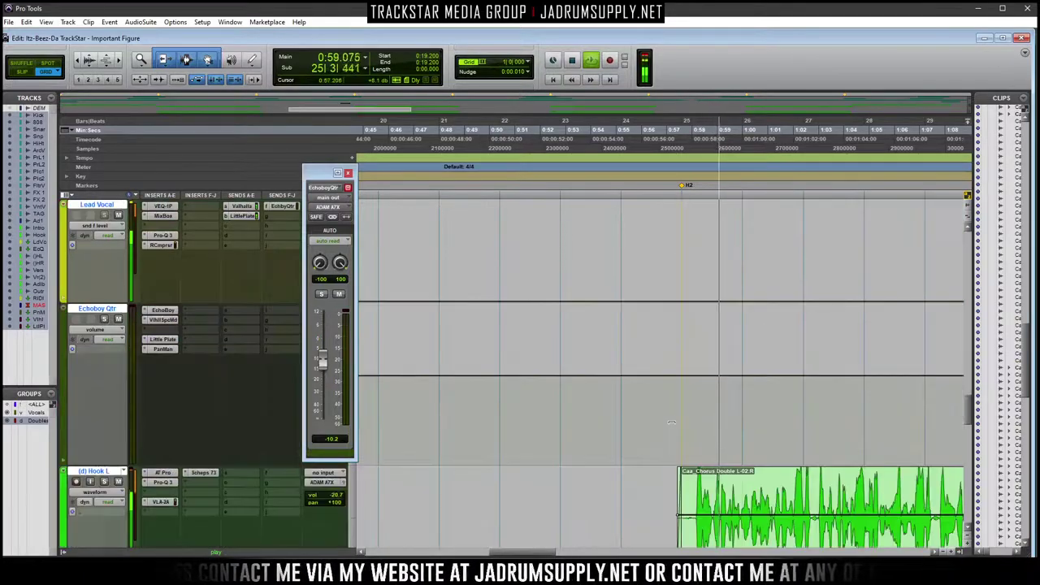
{"action": "scroll", "coordinate": [671, 422], "scroll_direction": "down", "scroll_amount": 3}
{"action": "key", "text": "ctrl+bracketleft"}
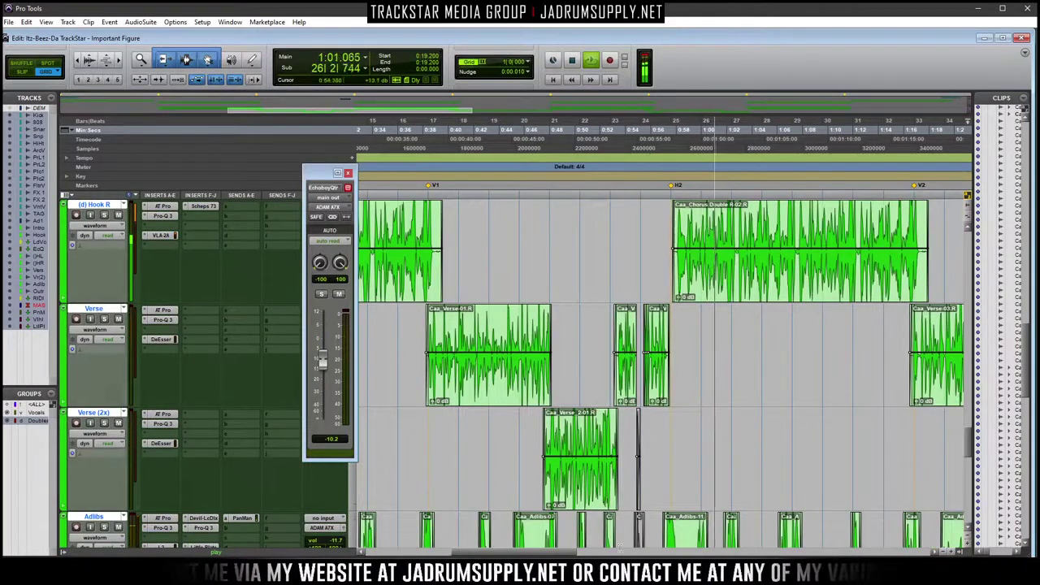
{"action": "scroll", "coordinate": [709, 443], "scroll_direction": "right", "scroll_amount": 3}
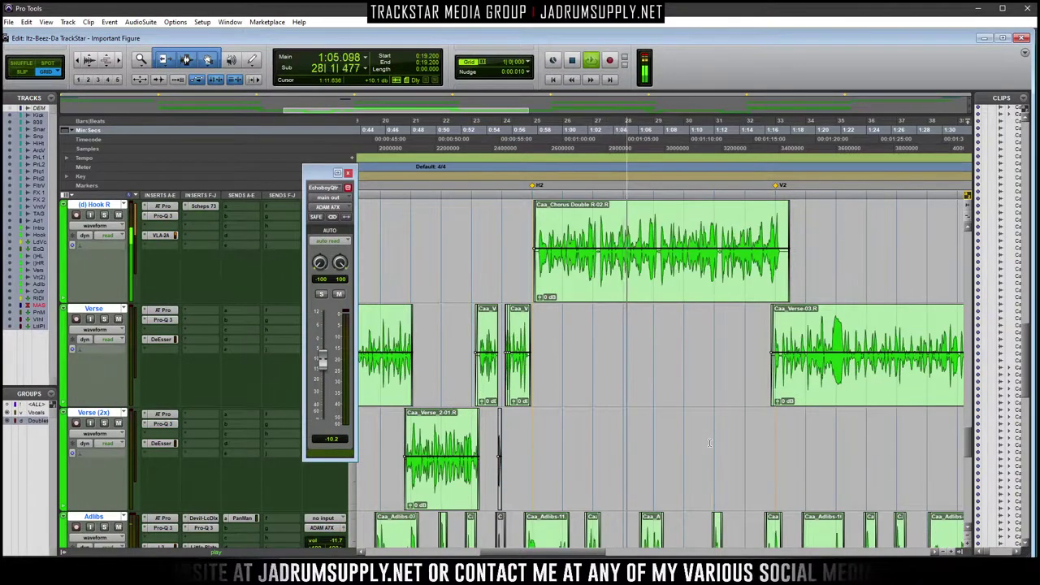
{"action": "scroll", "coordinate": [709, 443], "scroll_direction": "down", "scroll_amount": 3}
{"action": "key", "text": "space"}
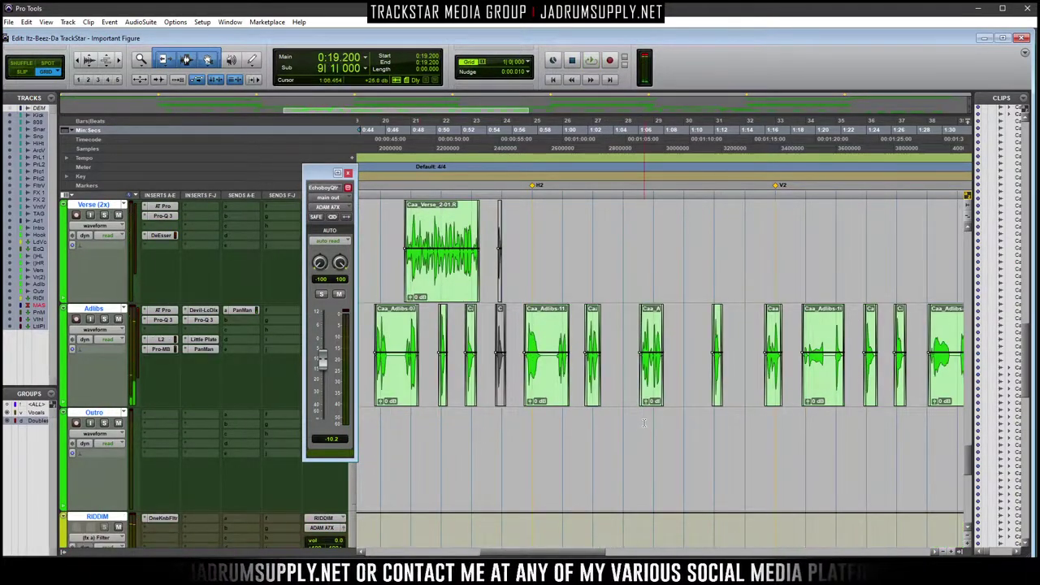
Copy Lead Vocal's three delay throws from 0:19.200 to 0:36.000 and paste them onto the second chorus at 0:57.600
{"action": "scroll", "coordinate": [644, 422], "scroll_direction": "up", "scroll_amount": 3}
{"action": "scroll", "coordinate": [601, 421], "scroll_direction": "down", "scroll_amount": 3}
{"action": "scroll", "coordinate": [569, 419], "scroll_direction": "up", "scroll_amount": 4}
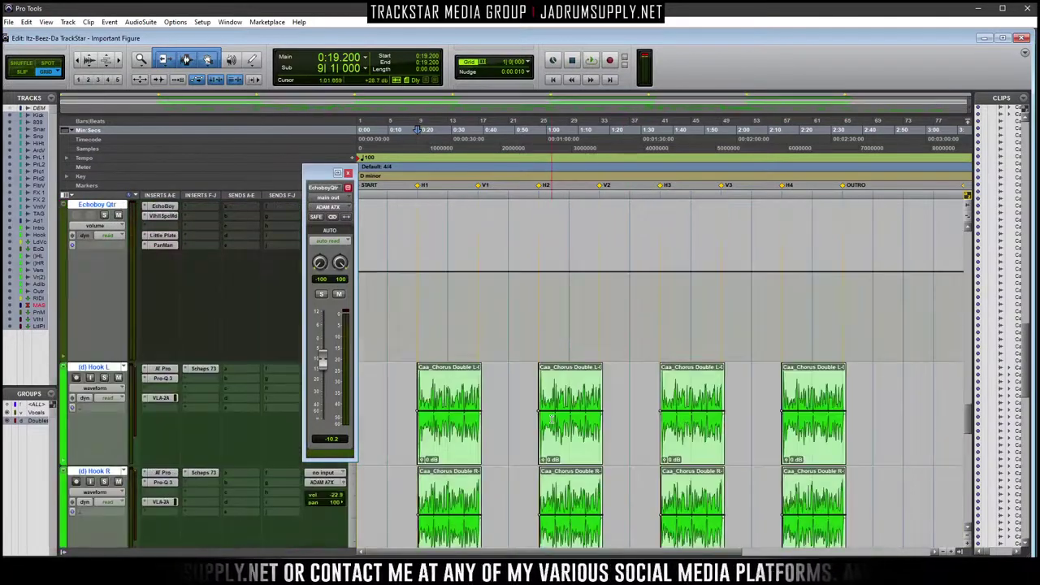
{"action": "scroll", "coordinate": [551, 419], "scroll_direction": "down", "scroll_amount": 3}
{"action": "left_click_drag", "start_coordinate": [417, 347], "coordinate": [471, 344]}
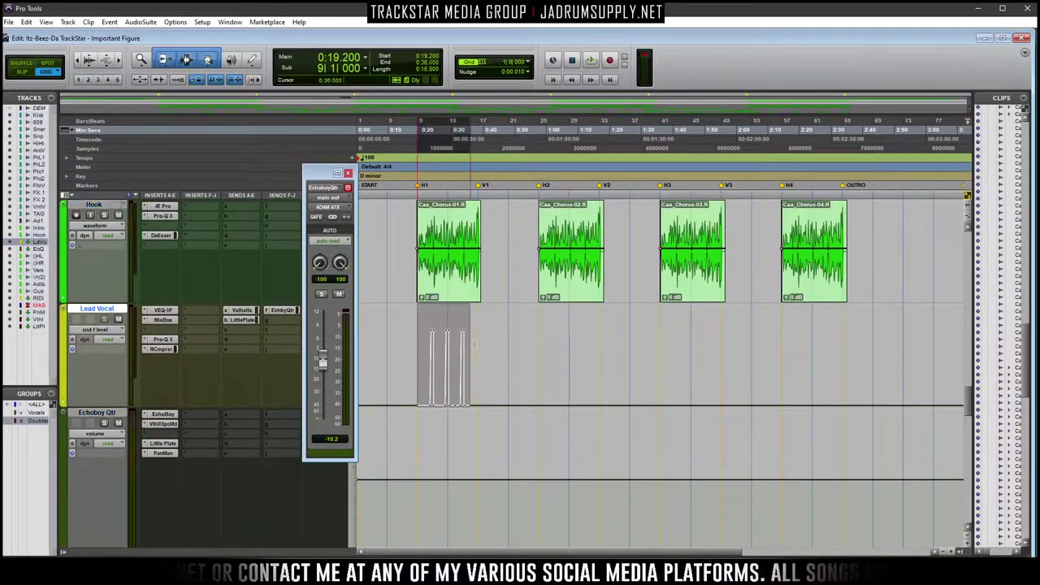
{"action": "left_click_drag", "start_coordinate": [540, 332], "coordinate": [598, 338]}
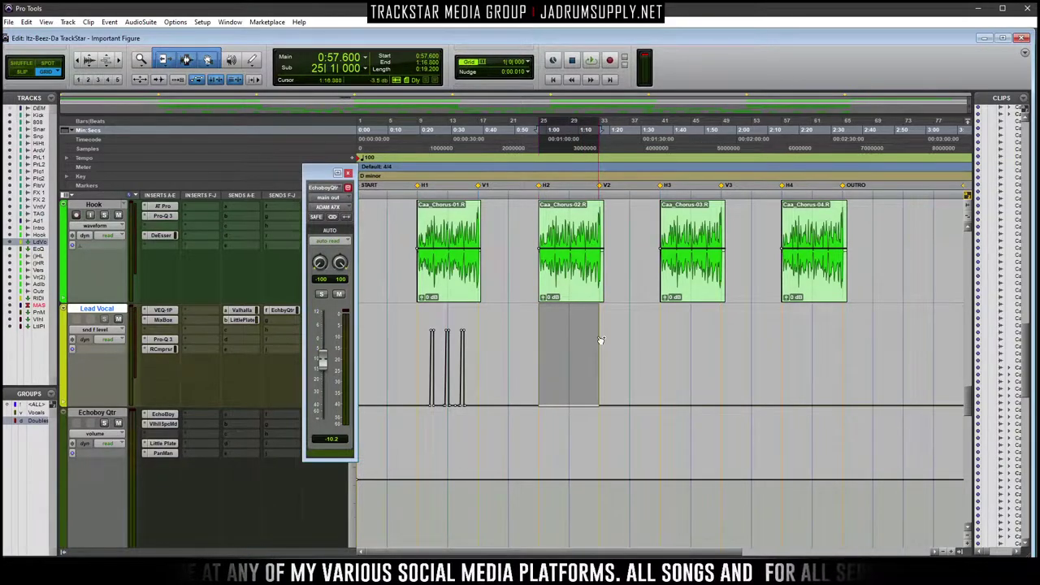
{"action": "key", "text": "ctrl+v"}
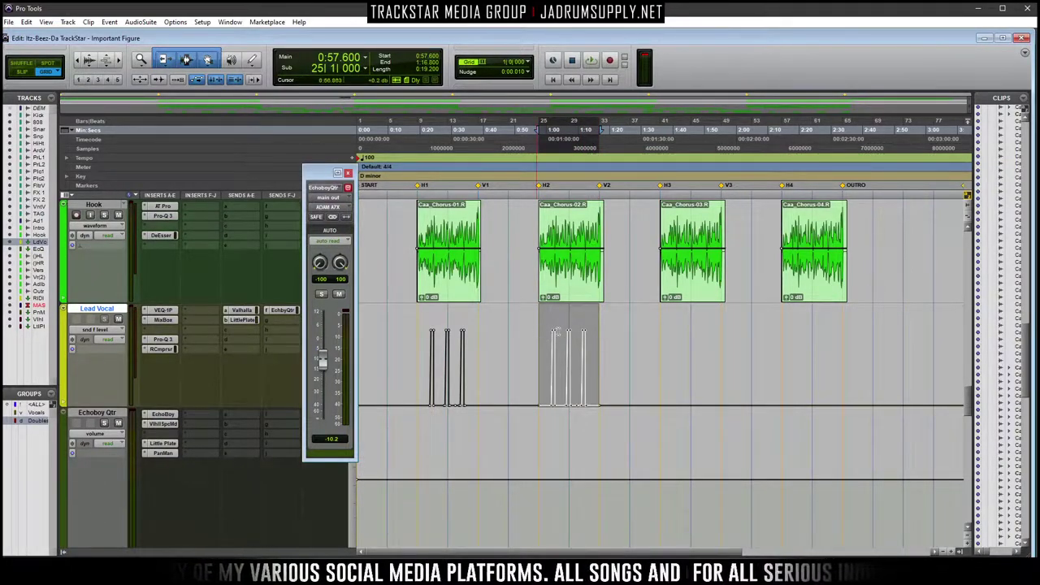
Select Lead Vocal's send automation from 0:57.600 to 1:36.000 and duplicate it twice onto the H3 and H4 choruses
{"action": "left_click_drag", "start_coordinate": [549, 332], "coordinate": [651, 345]}
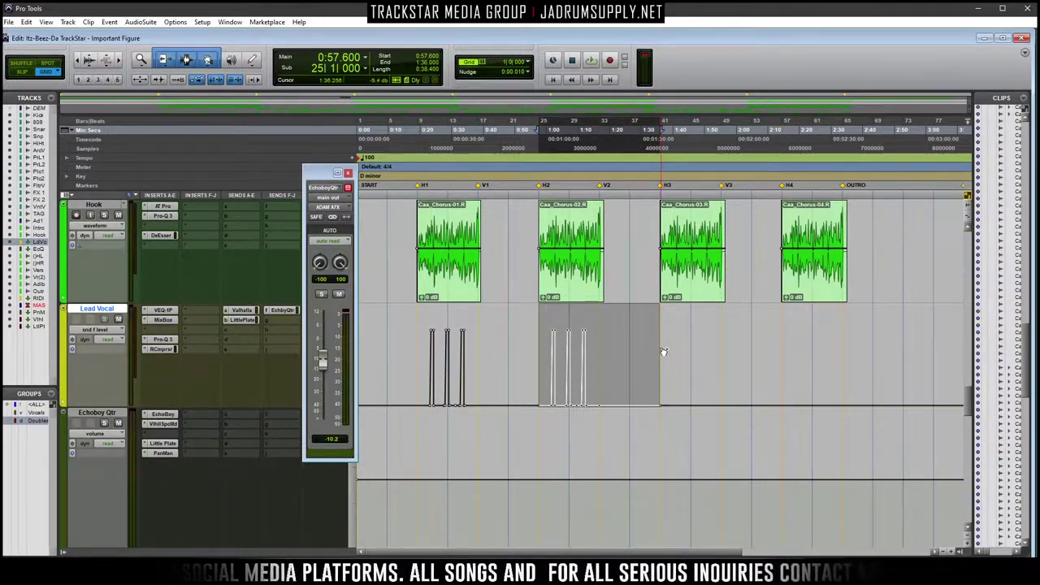
{"action": "left_click", "coordinate": [665, 353]}
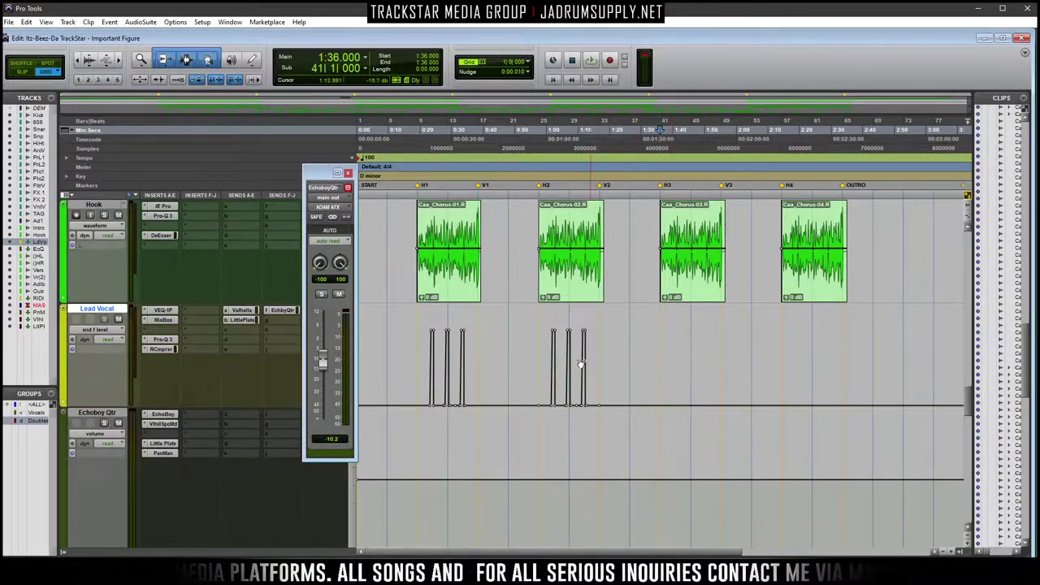
{"action": "left_click_drag", "start_coordinate": [540, 339], "coordinate": [660, 344]}
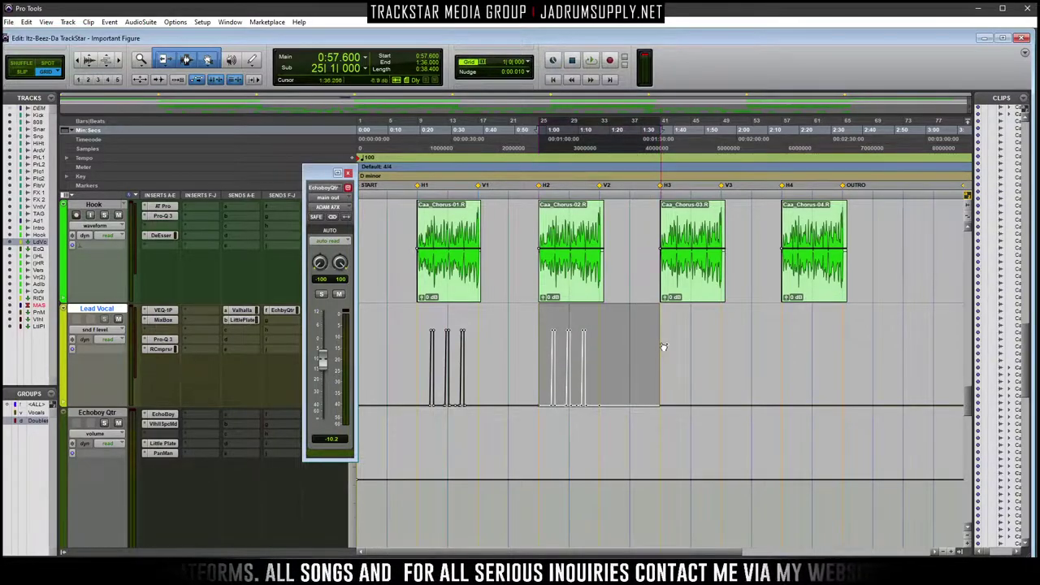
{"action": "key", "text": "ctrl+d"}
{"action": "key", "text": "ctrl+d"}
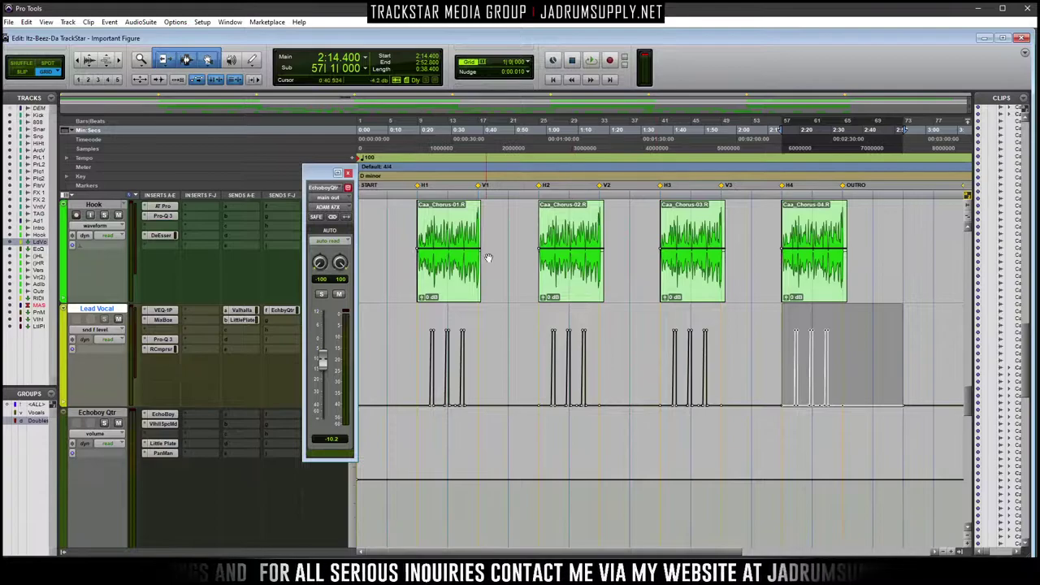
Play briefly from the H4 marker, inspect the duplicated throws across the song, and stop playback
{"action": "key", "text": "space"}
{"action": "key", "text": "ctrl+bracketright"}
{"action": "key", "text": "ctrl+bracketright"}
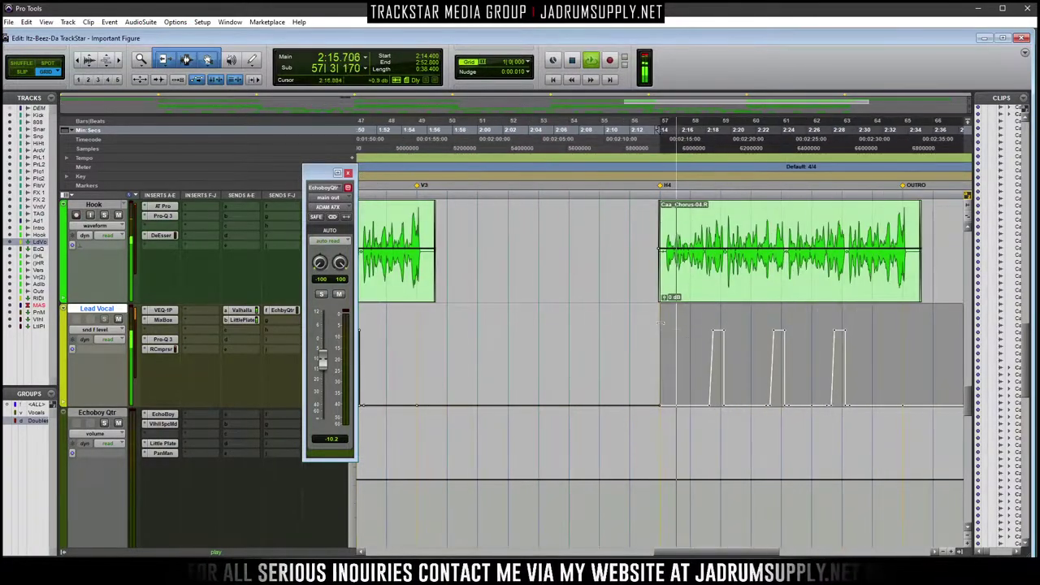
{"action": "key", "text": "ctrl+bracketleft"}
{"action": "key", "text": "ctrl+bracketleft"}
{"action": "key", "text": "ctrl+bracketleft"}
{"action": "key", "text": "space"}
Start playback from the V1 marker at 0:38.400 with the first two choruses in view
{"action": "left_click", "coordinate": [423, 185]}
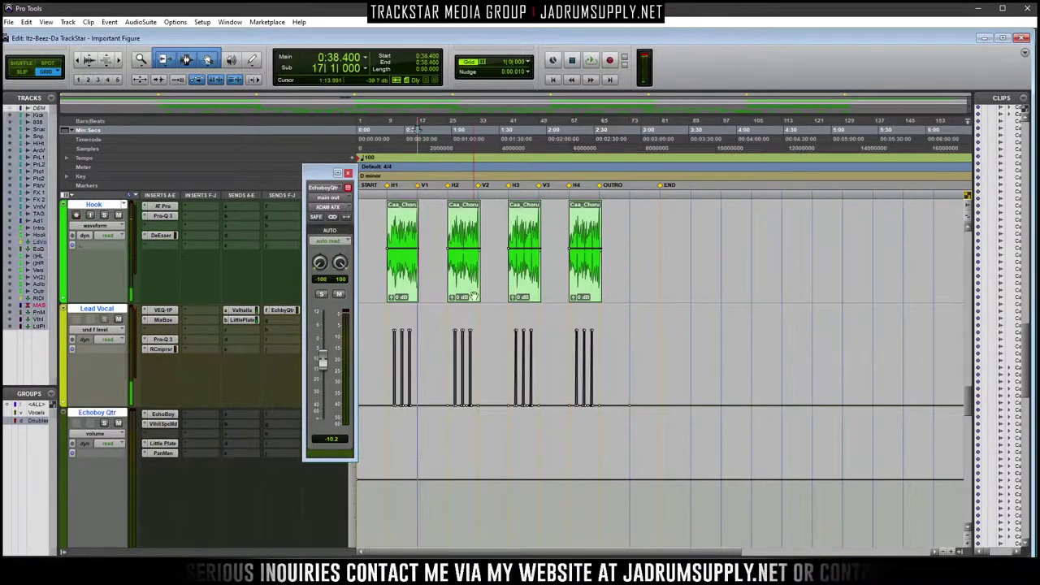
{"action": "key", "text": "ctrl+bracketright"}
{"action": "key", "text": "ctrl+bracketright"}
{"action": "key", "text": "ctrl+bracketright"}
{"action": "key", "text": "ctrl+bracketright"}
{"action": "key", "text": "ctrl+bracketleft"}
{"action": "key", "text": "ctrl+bracketleft"}
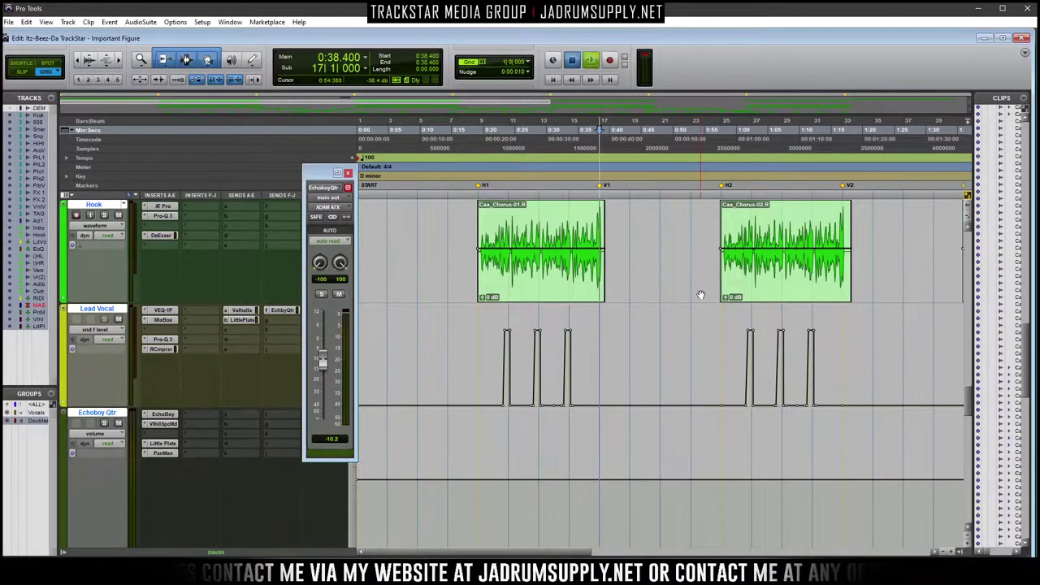
{"action": "key", "text": "space"}
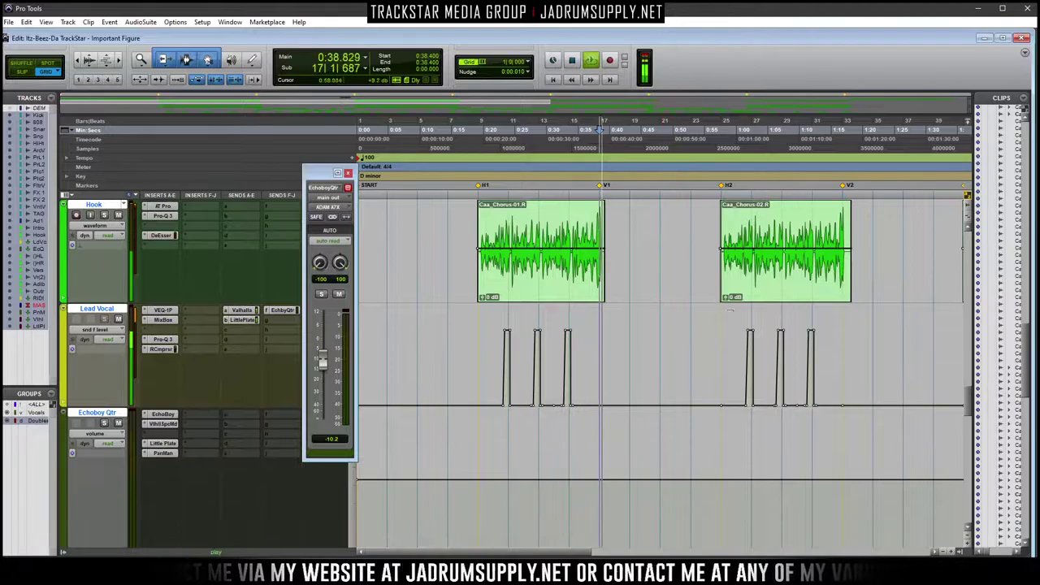
Shrink the track heights and look over the verse, double and ad-lib tracks from V1 to H2 during playback
{"action": "scroll", "coordinate": [704, 304], "scroll_direction": "up", "scroll_amount": 6}
{"action": "scroll", "coordinate": [682, 317], "scroll_direction": "down", "scroll_amount": 2}
{"action": "key", "text": "ctrl+bracketright"}
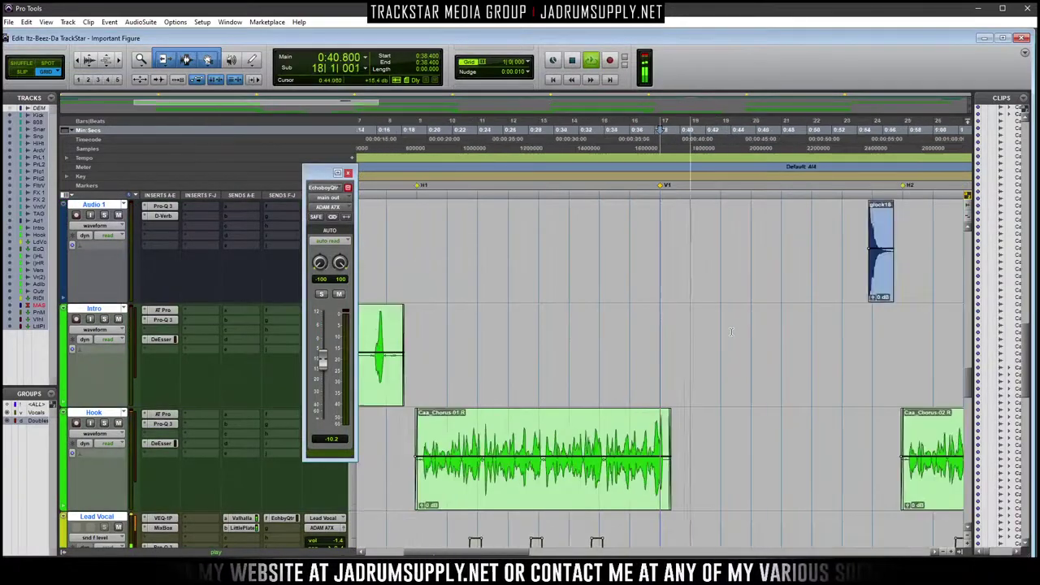
{"action": "key", "text": "ctrl+bracketleft"}
{"action": "scroll", "coordinate": [734, 327], "scroll_direction": "down", "scroll_amount": 10}
{"action": "scroll", "coordinate": [735, 327], "scroll_direction": "up", "scroll_amount": 8}
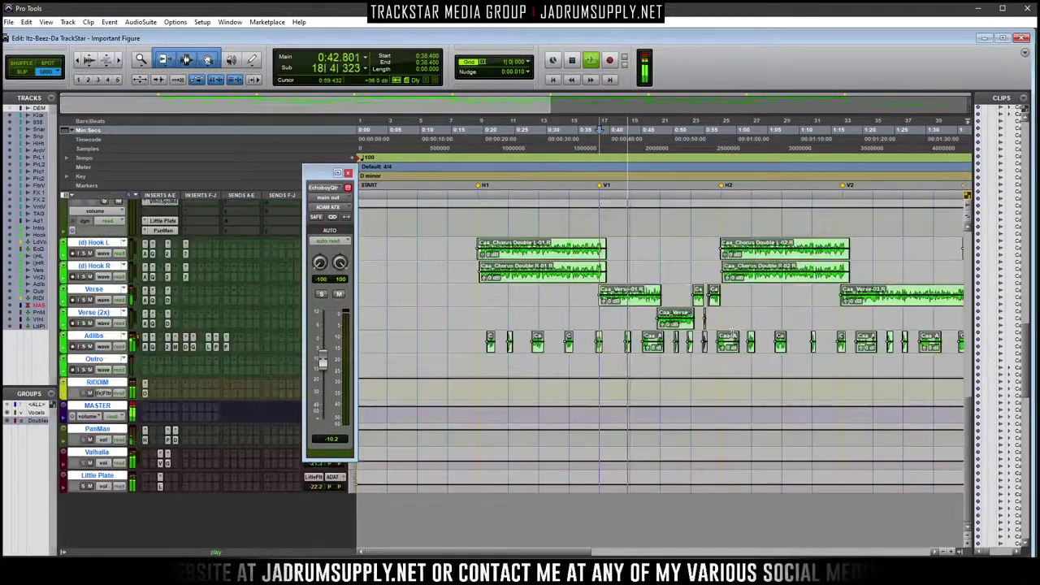
{"action": "key", "text": "ctrl+bracketright"}
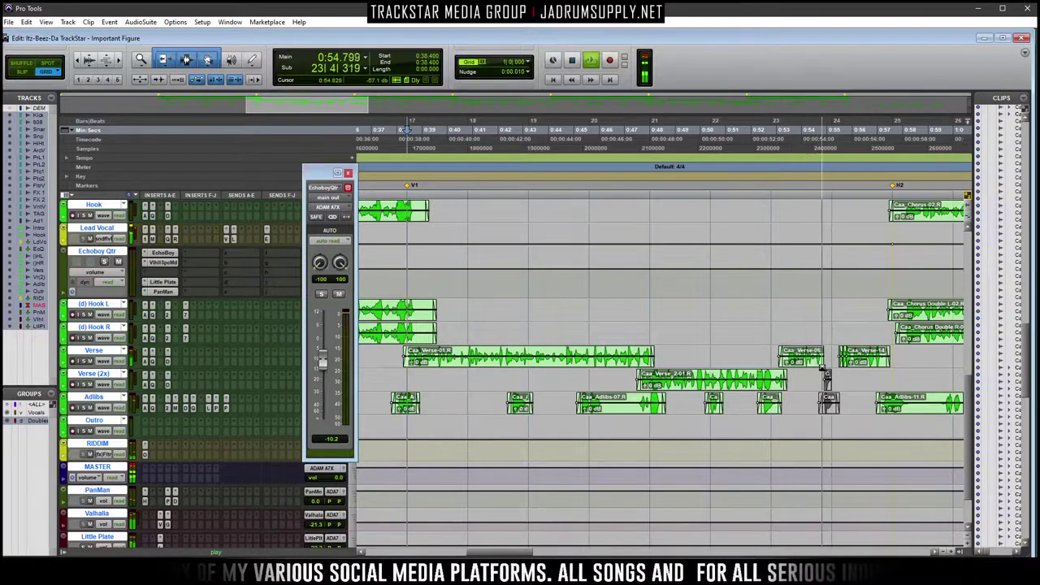
Select the glock18 clip on the Audio 1 track, rename that track "Glck 18" in the mixer, and close the mixer
{"action": "scroll", "coordinate": [851, 268], "scroll_direction": "up", "scroll_amount": 3}
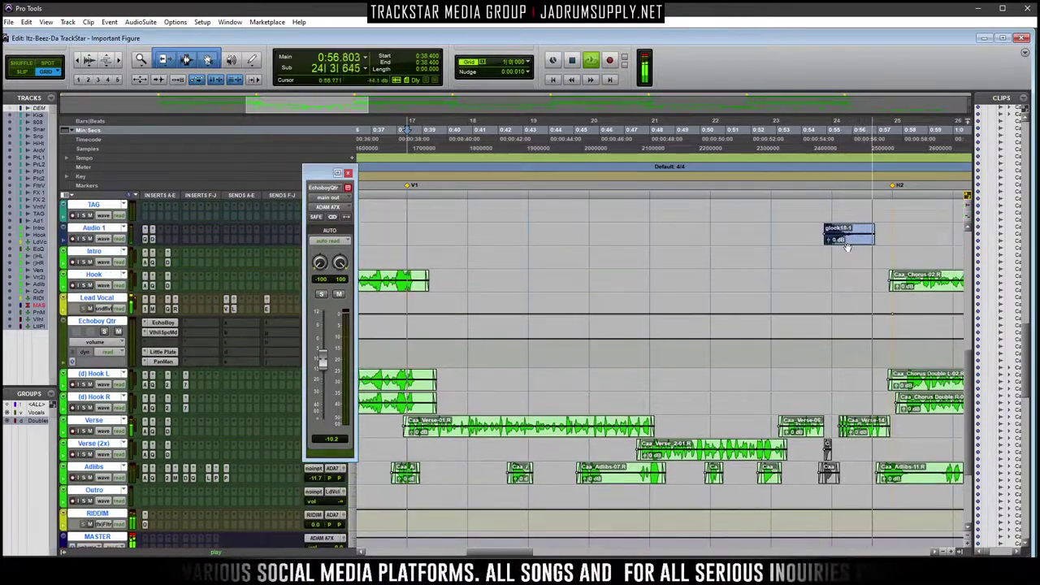
{"action": "left_click", "coordinate": [853, 241]}
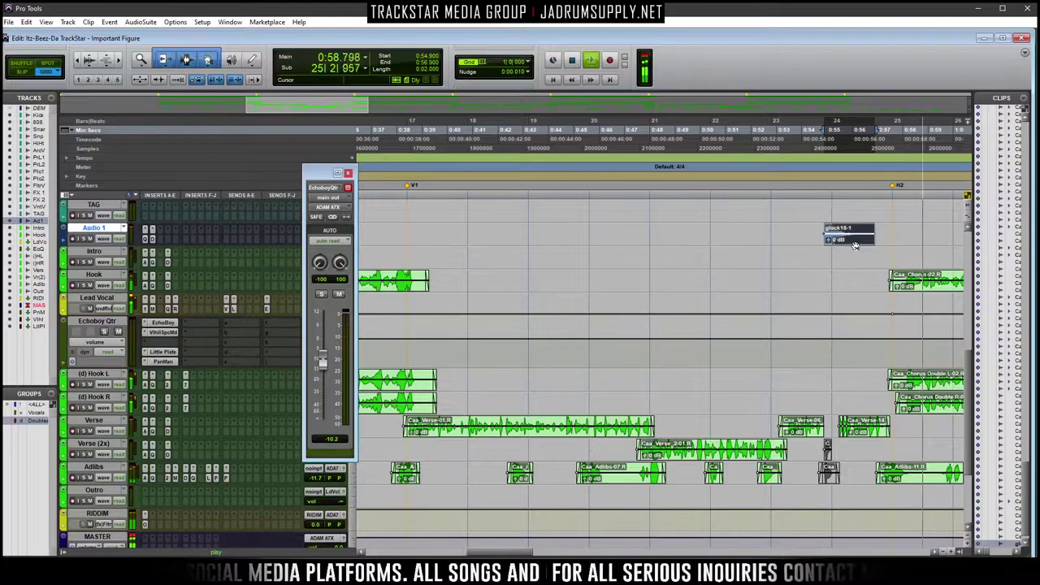
{"action": "key", "text": "ctrl+equal"}
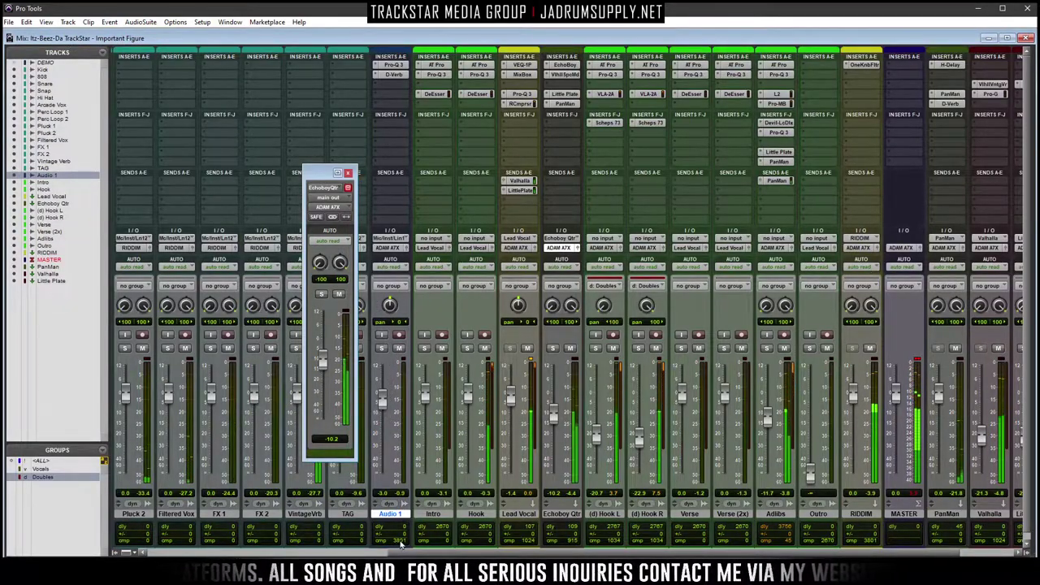
{"action": "double_click", "coordinate": [394, 515]}
{"action": "type", "text": "Glck 18"}
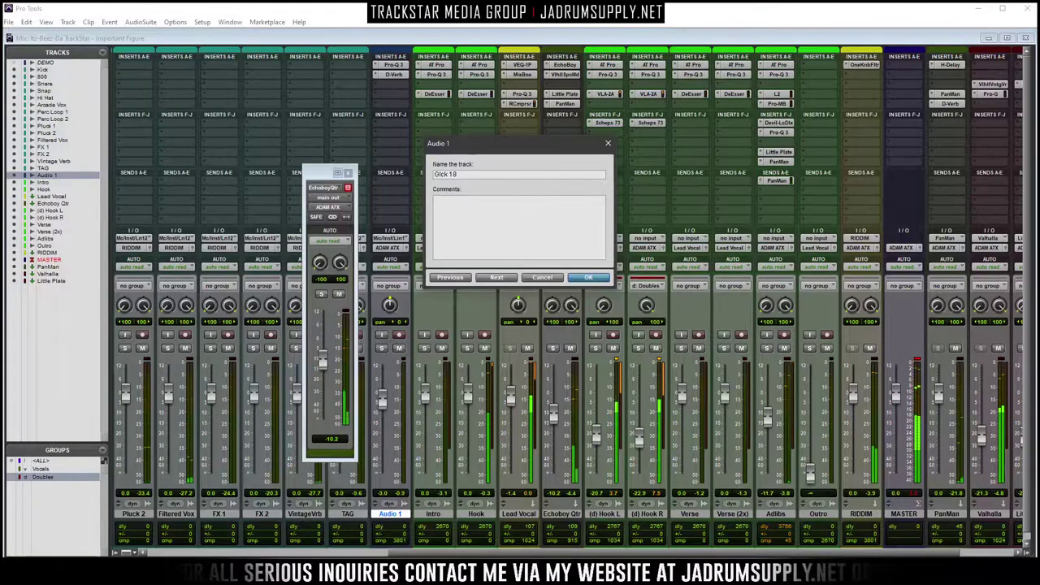
{"action": "key", "text": "Escape"}
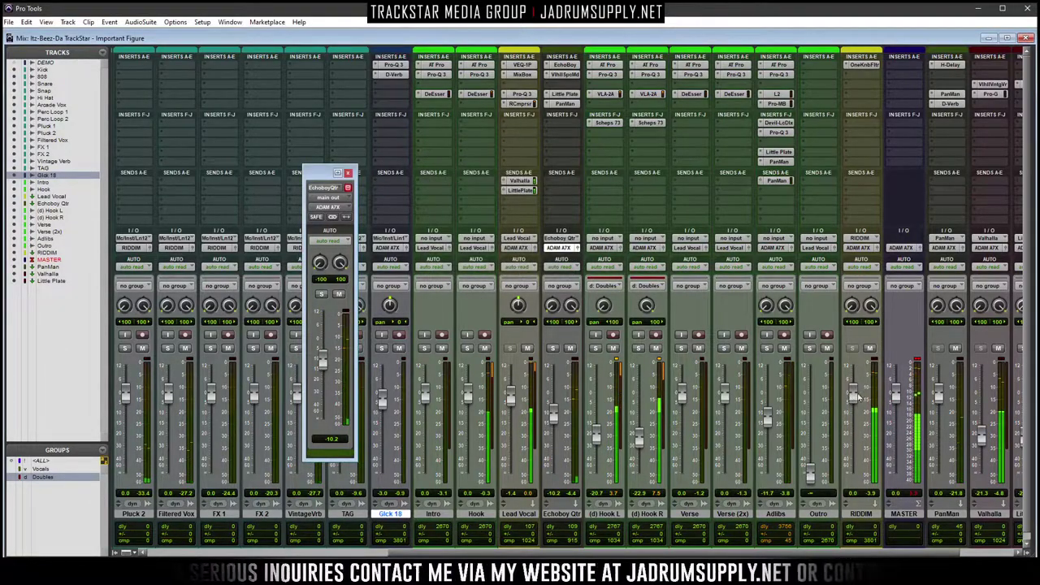
{"action": "left_click", "coordinate": [1025, 38]}
Look over the tracks around the second chorus, replay from the V2 marker at 1:16.800, and stop playback
{"action": "left_click_drag", "start_coordinate": [524, 555], "coordinate": [601, 555]}
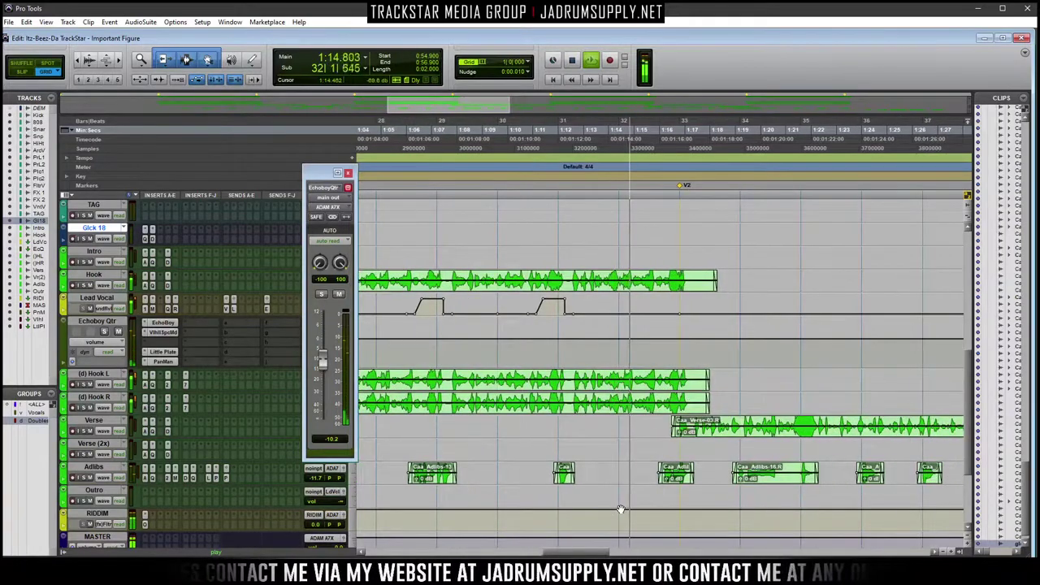
{"action": "key", "text": "ctrl+bracketleft"}
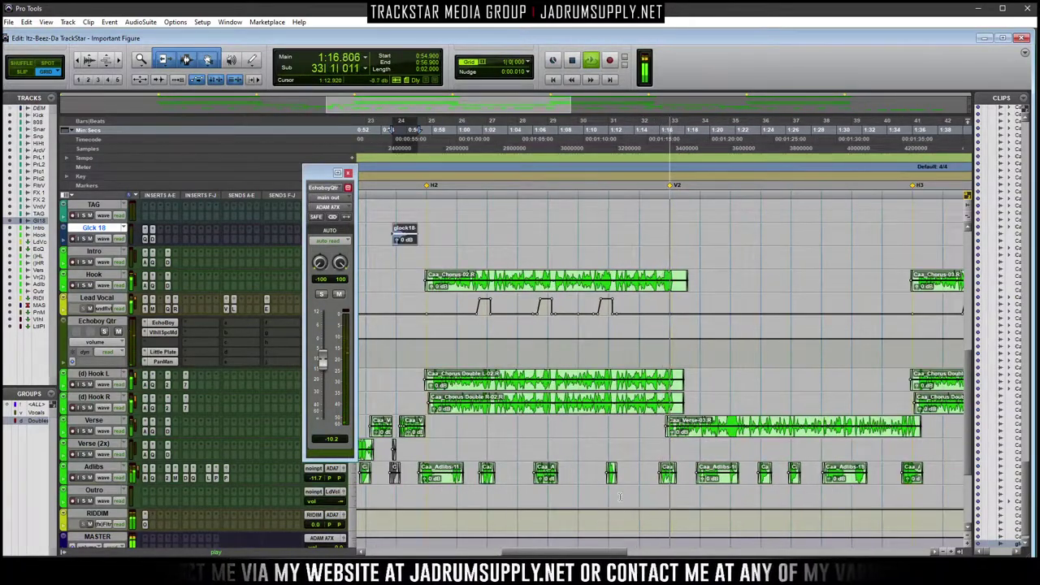
{"action": "scroll", "coordinate": [650, 357], "scroll_direction": "down", "scroll_amount": 1}
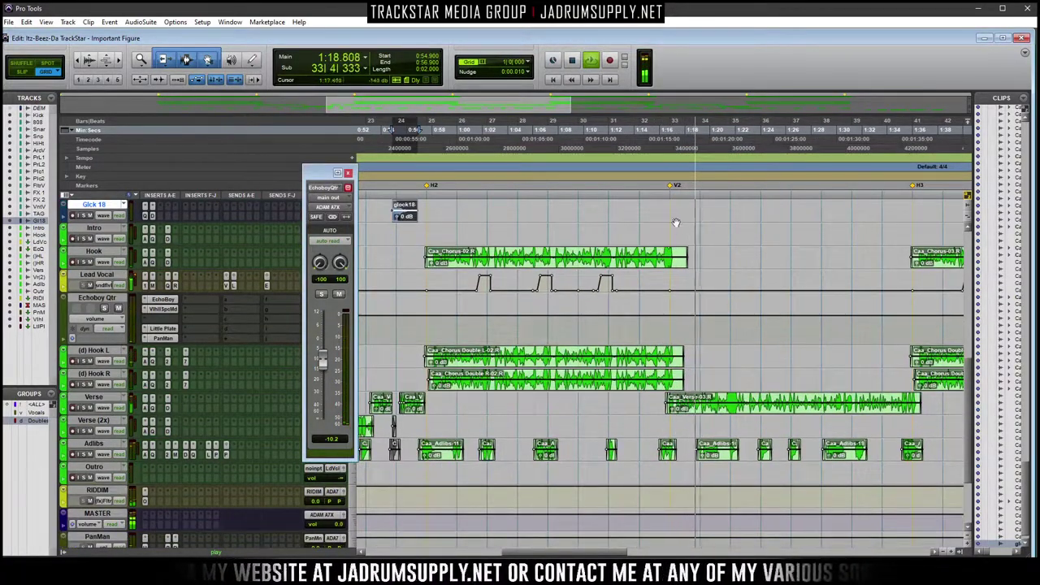
{"action": "scroll", "coordinate": [720, 372], "scroll_direction": "down", "scroll_amount": 2}
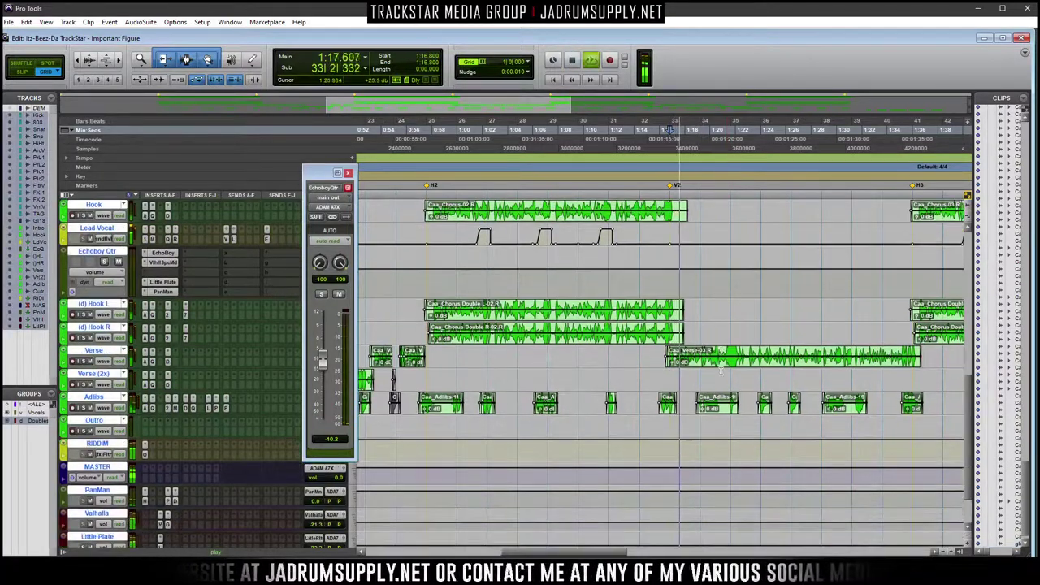
{"action": "key", "text": "ctrl+bracketright"}
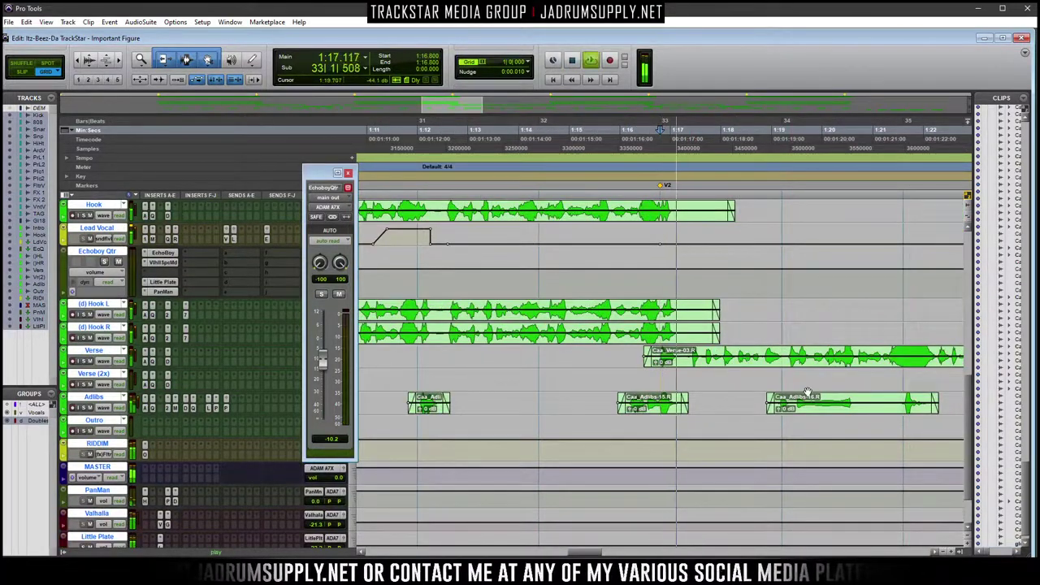
{"action": "key", "text": "space"}
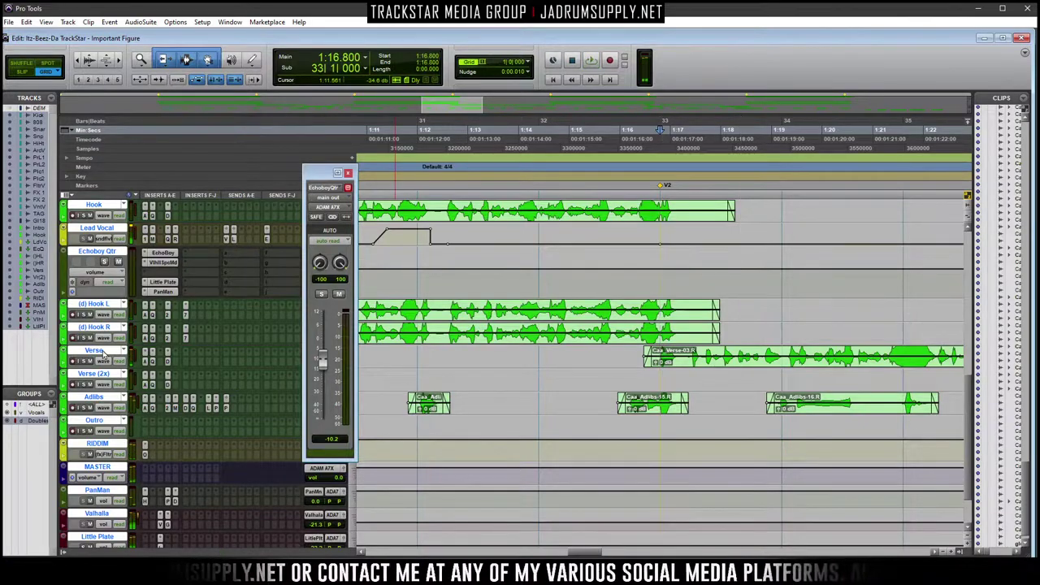
Add a send on the Verse track to a new stereo Aux Input track named "Big Verb"
{"action": "left_click", "coordinate": [229, 364]}
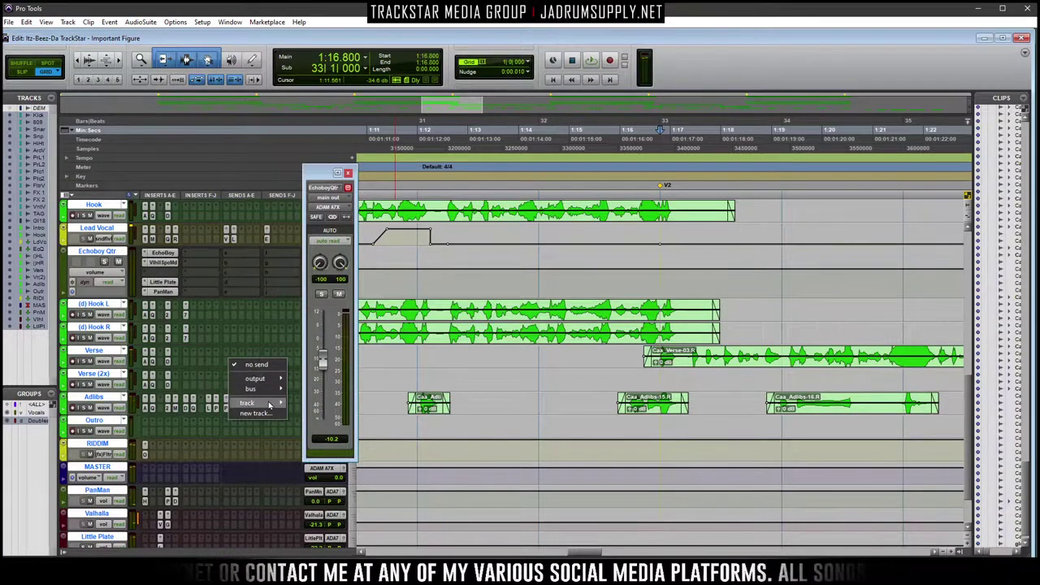
{"action": "left_click", "coordinate": [255, 412]}
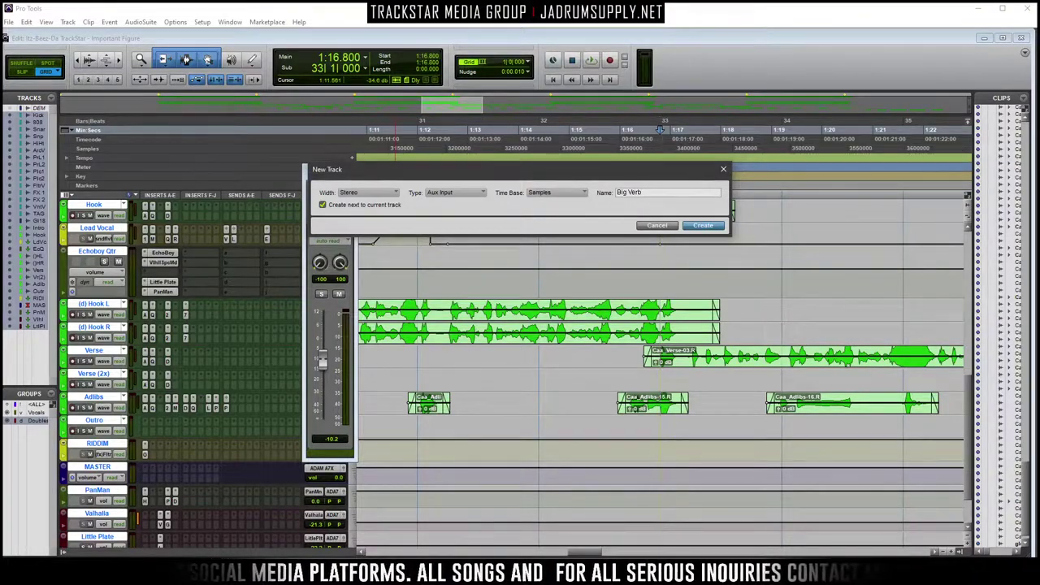
{"action": "key", "text": "Return"}
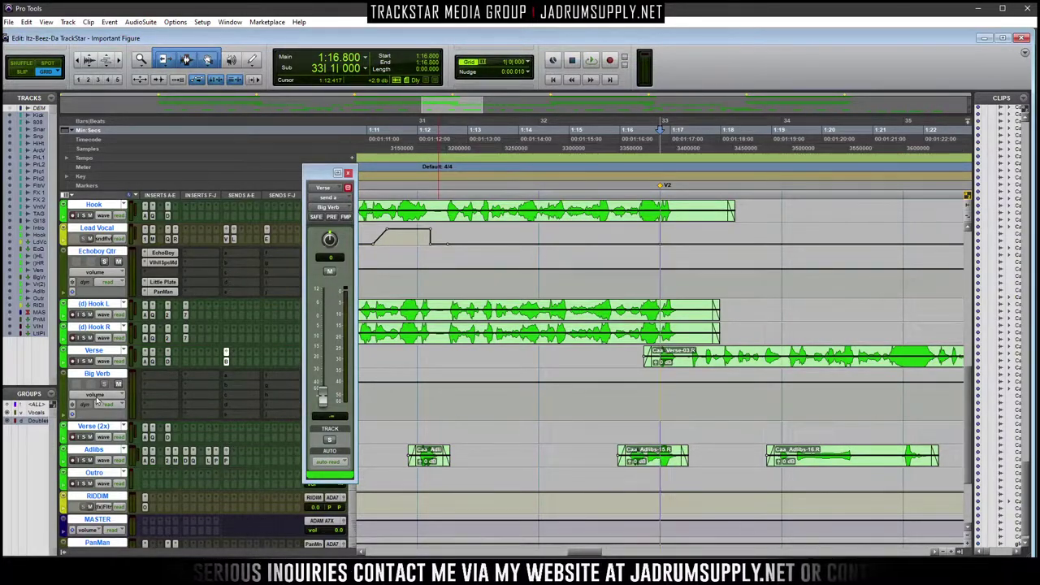
Insert Avid's stereo D-Verb on the Big Verb track and move it to the fourth insert slot
{"action": "left_click", "coordinate": [99, 375]}
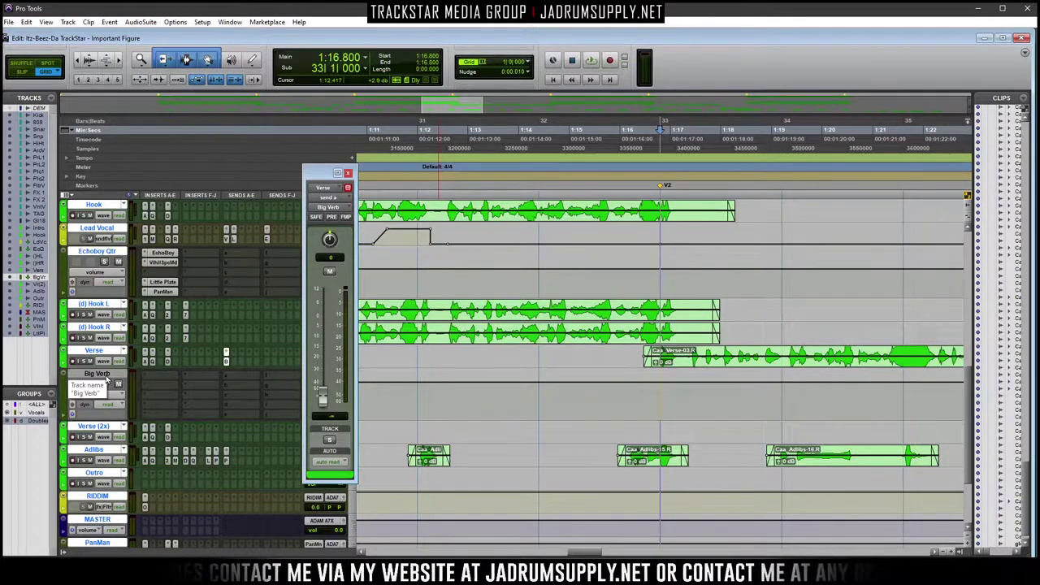
{"action": "left_click", "coordinate": [176, 379]}
{"action": "mouse_move", "coordinate": [215, 392]}
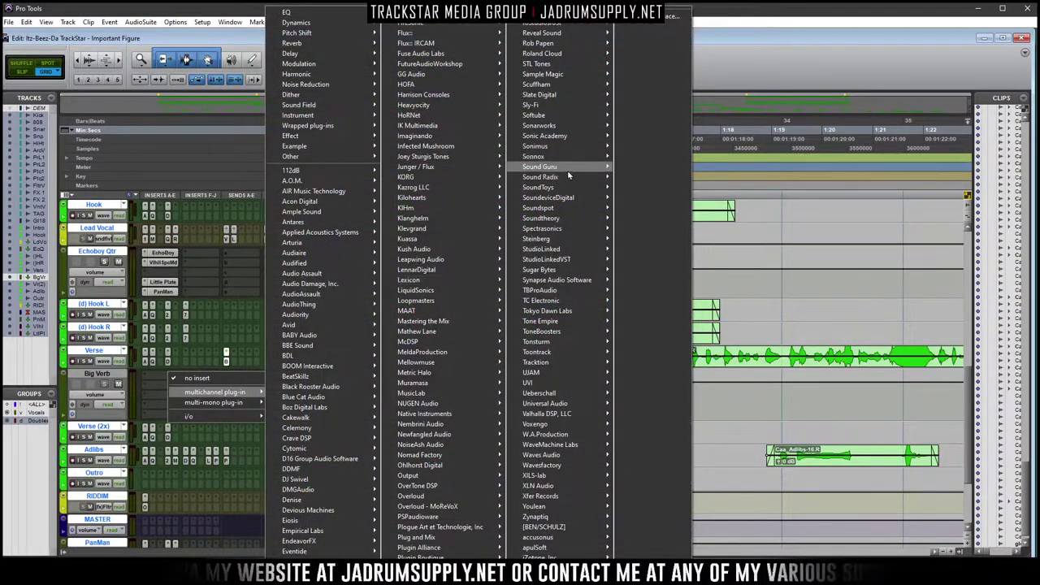
{"action": "mouse_move", "coordinate": [560, 187]}
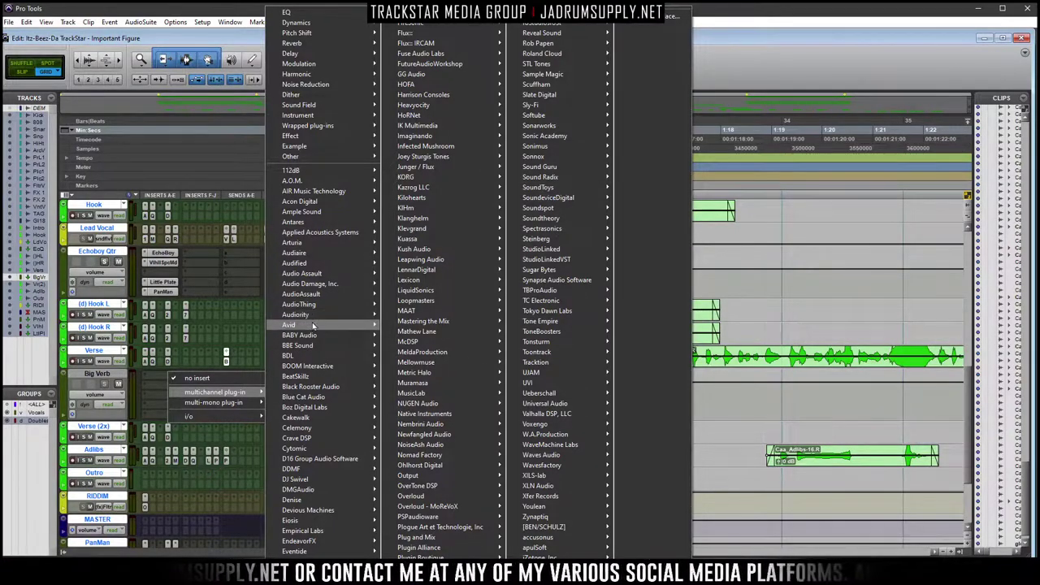
{"action": "mouse_move", "coordinate": [351, 326]}
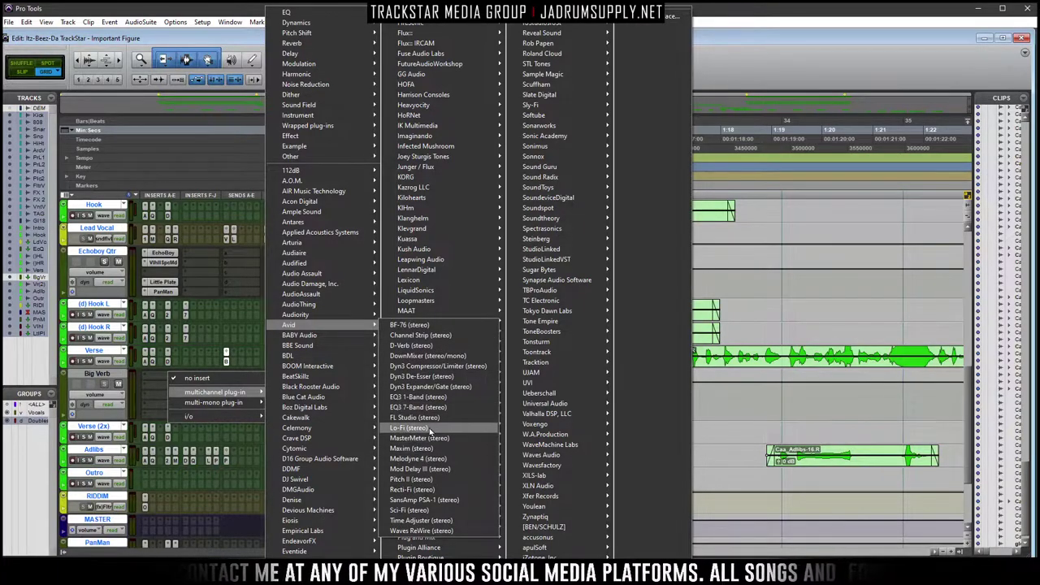
{"action": "left_click", "coordinate": [423, 348]}
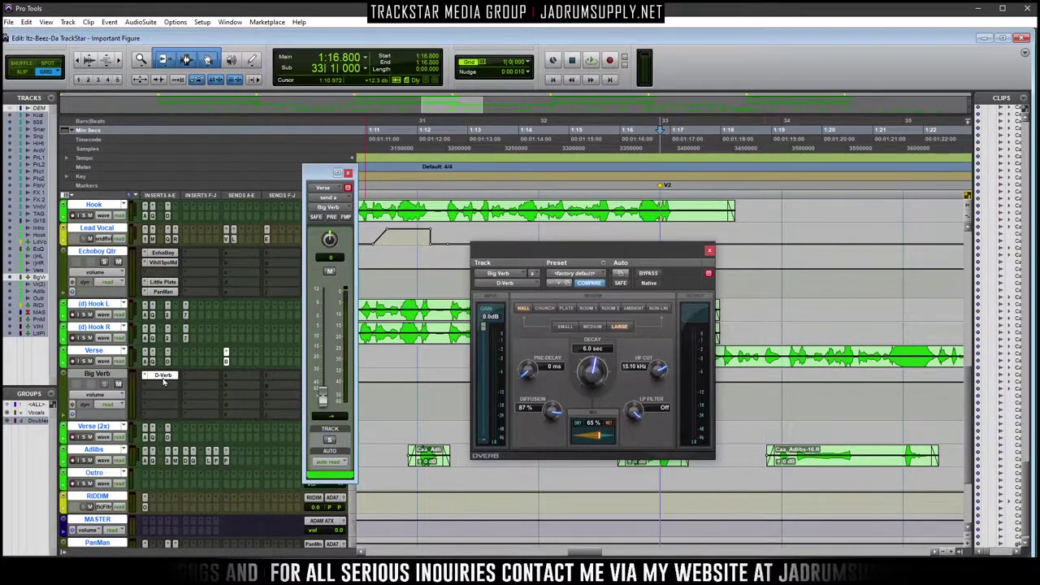
{"action": "left_click", "coordinate": [163, 404]}
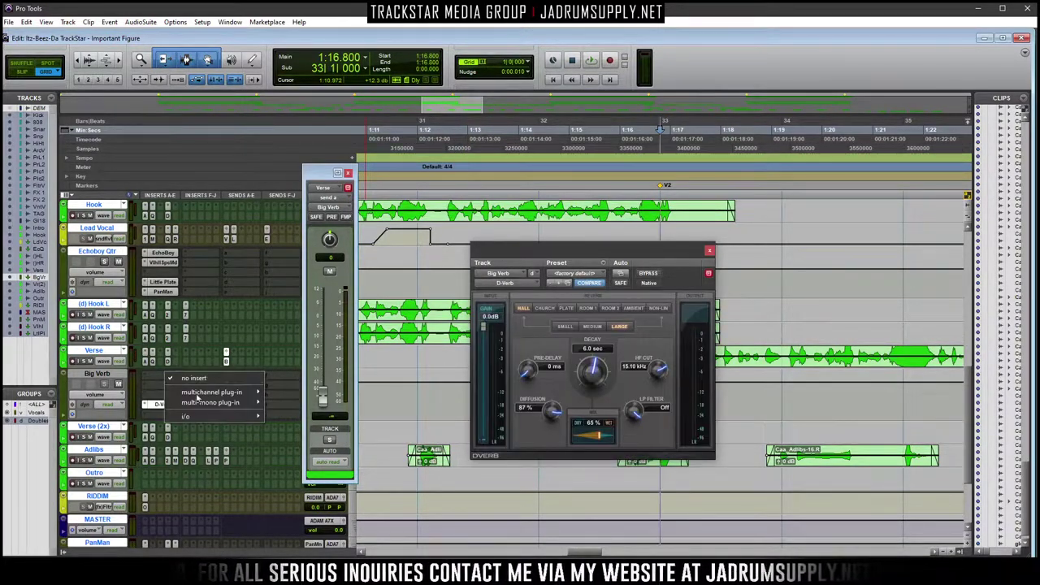
Insert Waves' stereo CLA-76 in Big Verb's first slot and set input and output to 24, the ratio to ALL and the revision to Bluey
{"action": "mouse_move", "coordinate": [212, 392]}
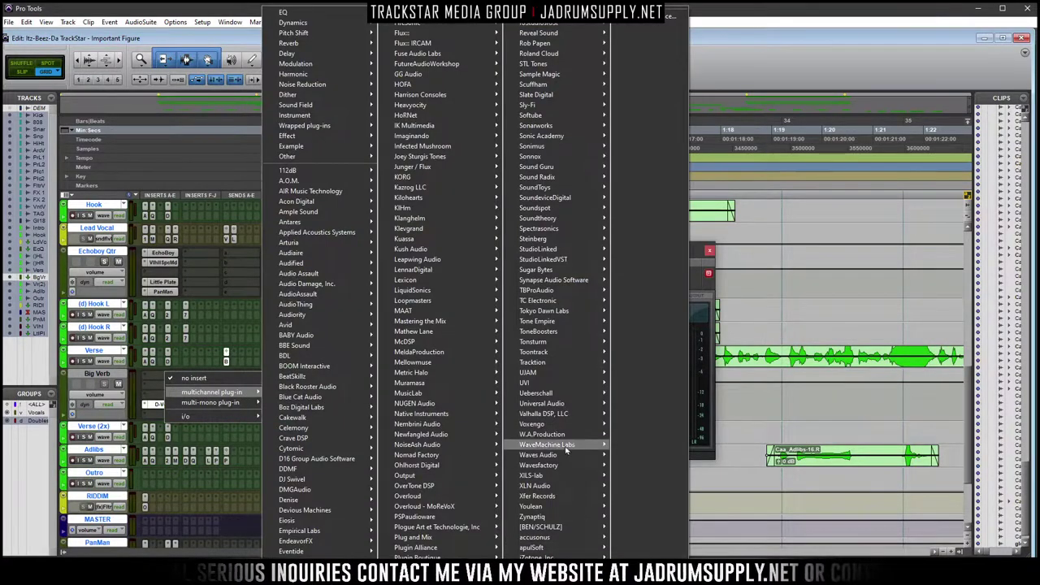
{"action": "mouse_move", "coordinate": [565, 456]}
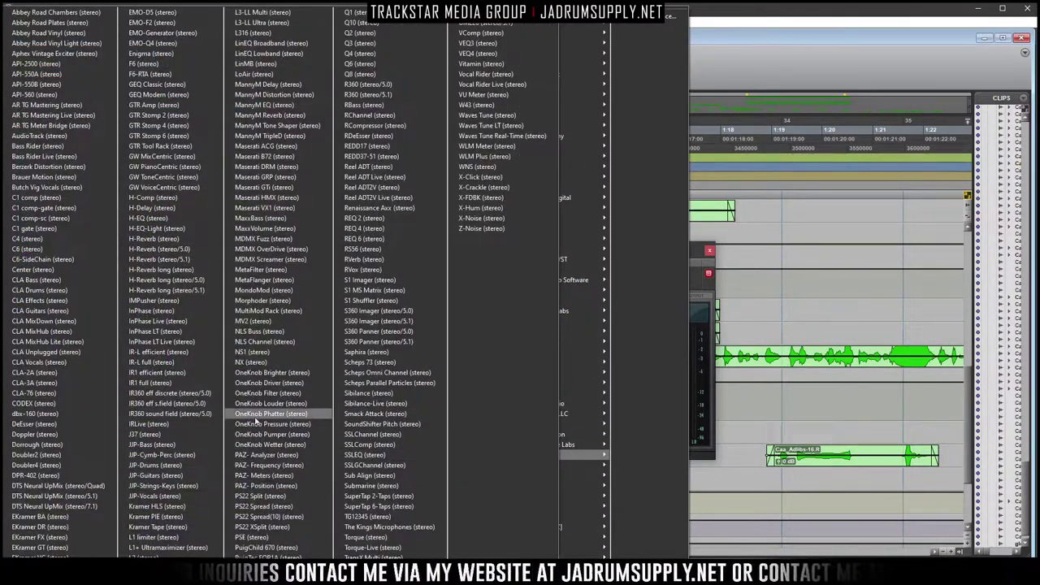
{"action": "left_click", "coordinate": [34, 393]}
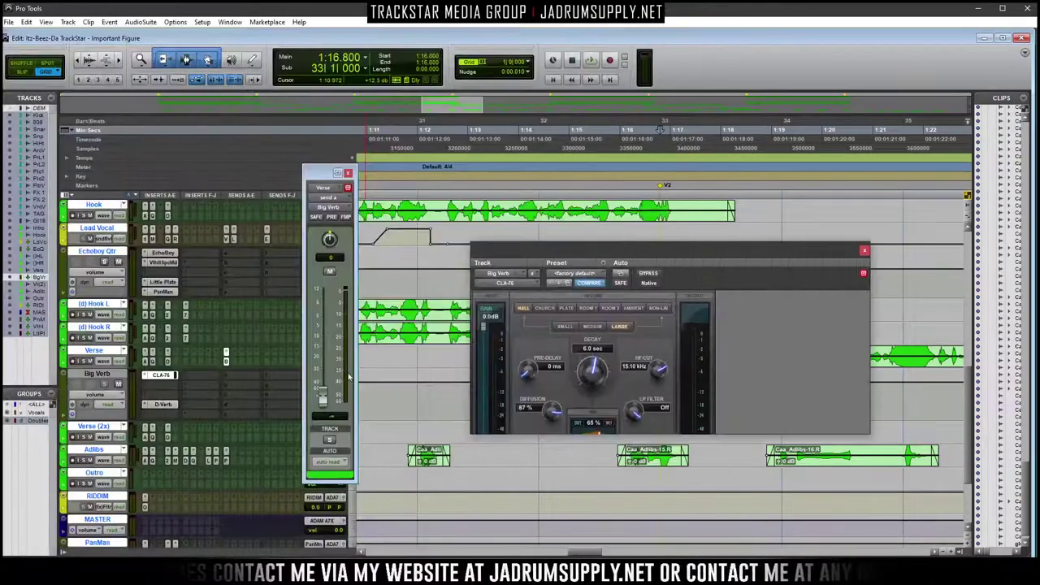
{"action": "left_click_drag", "start_coordinate": [599, 356], "coordinate": [598, 364]}
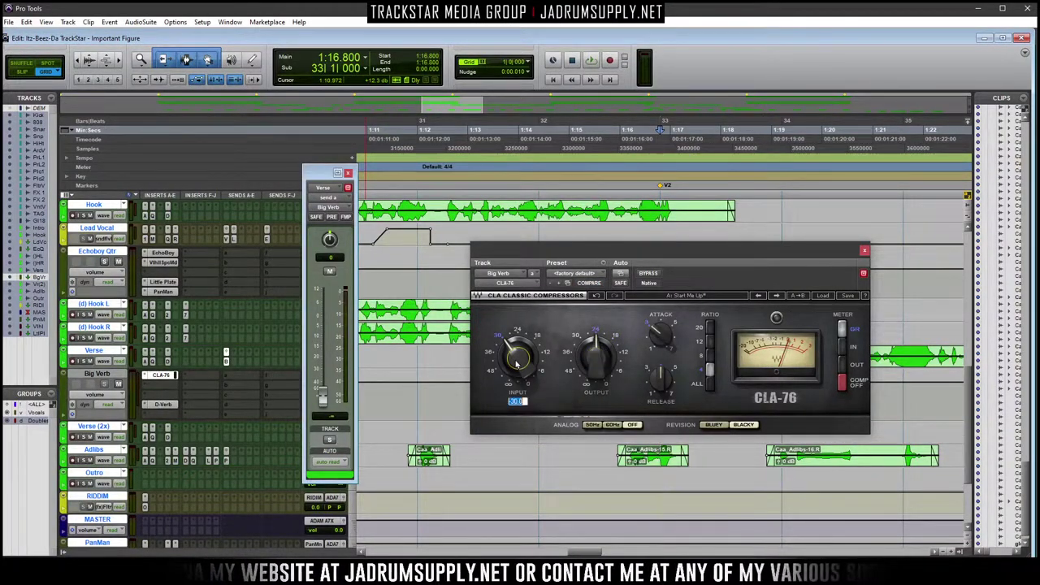
{"action": "left_click_drag", "start_coordinate": [515, 363], "coordinate": [515, 356]}
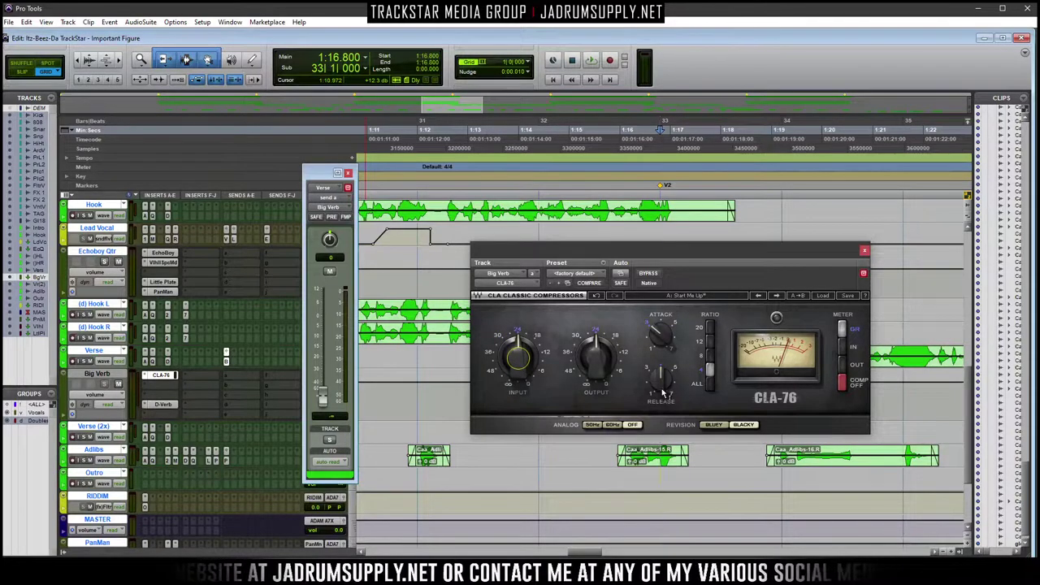
{"action": "left_click", "coordinate": [710, 386]}
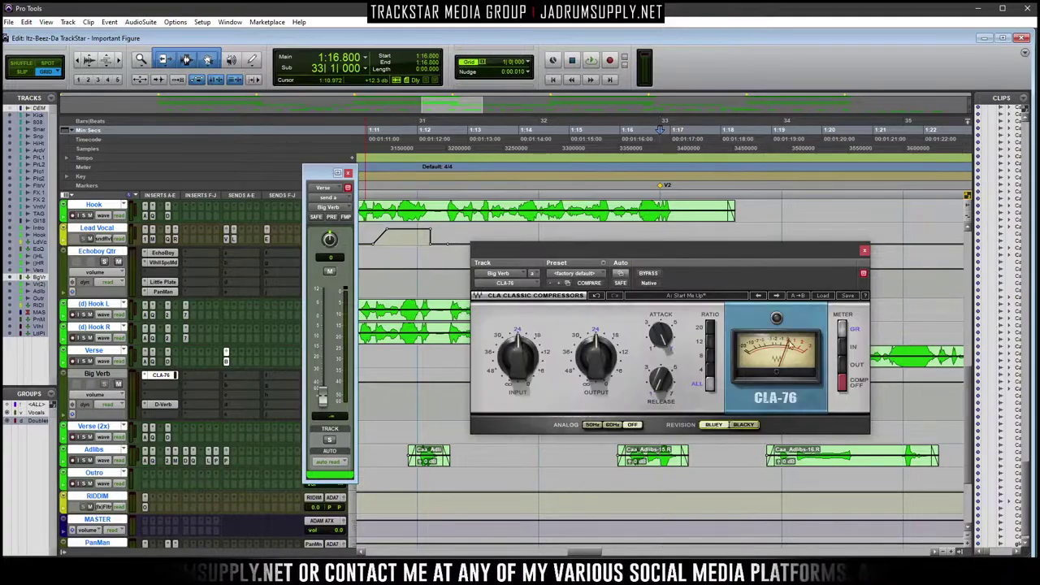
{"action": "left_click", "coordinate": [161, 374]}
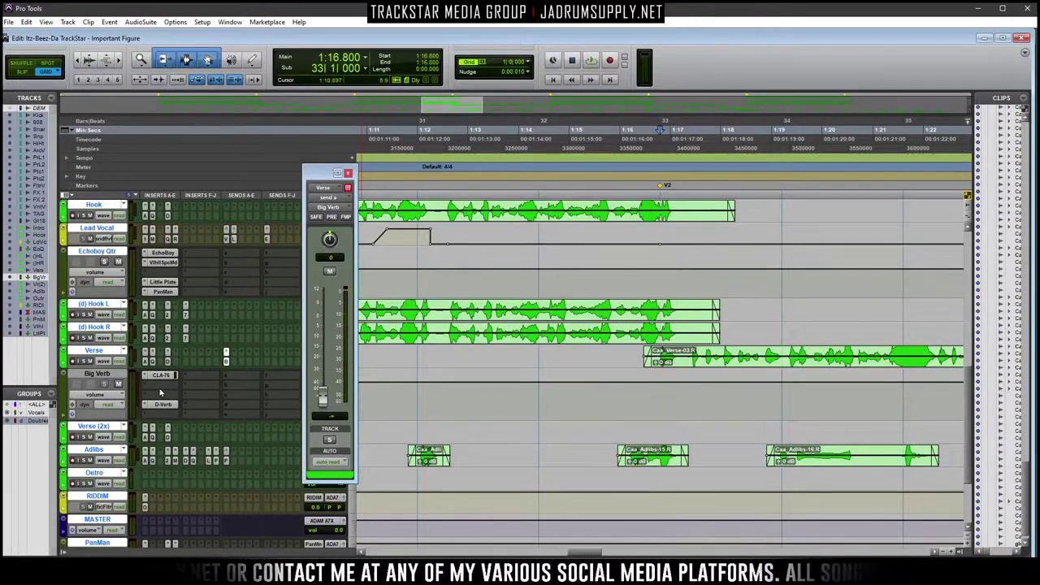
Insert stereo FabFilter Pro-Q 3 in Big Verb's second slot with a low cut, -2.61 dB at 196.20 Hz and -1.15 dB at 12817 Hz
{"action": "left_click", "coordinate": [158, 387]}
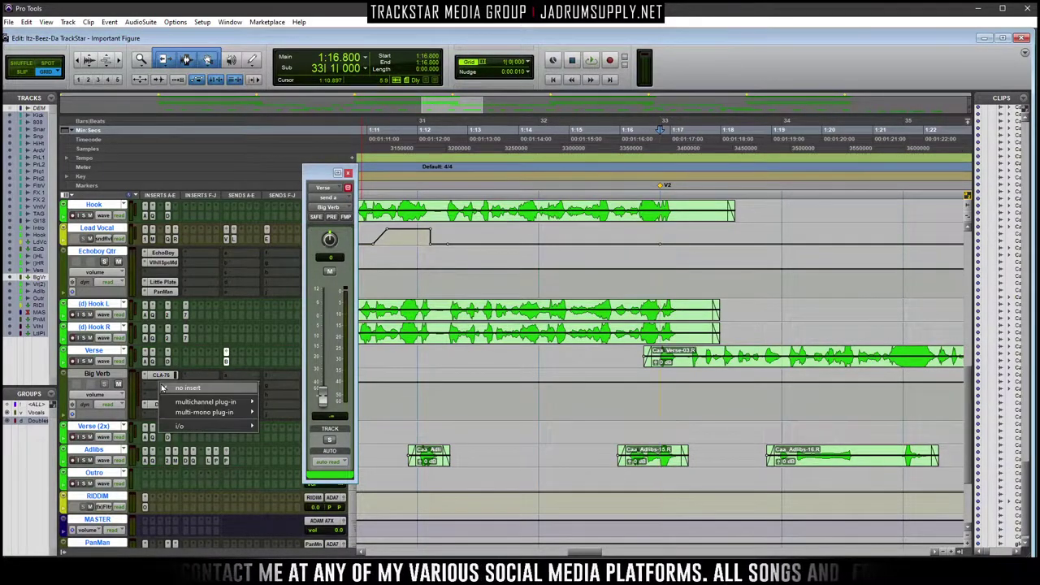
{"action": "mouse_move", "coordinate": [205, 401]}
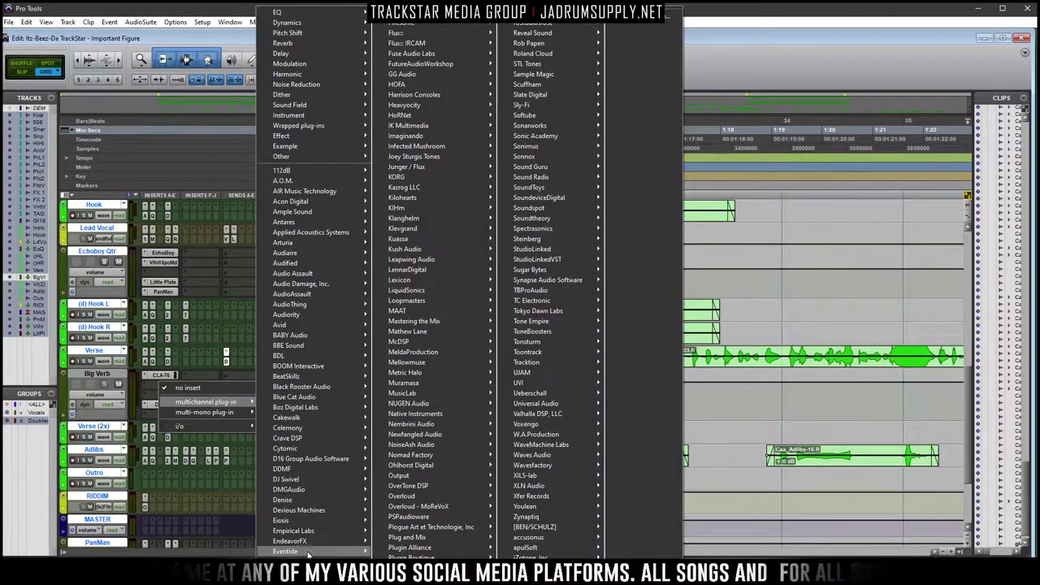
{"action": "mouse_move", "coordinate": [422, 25]}
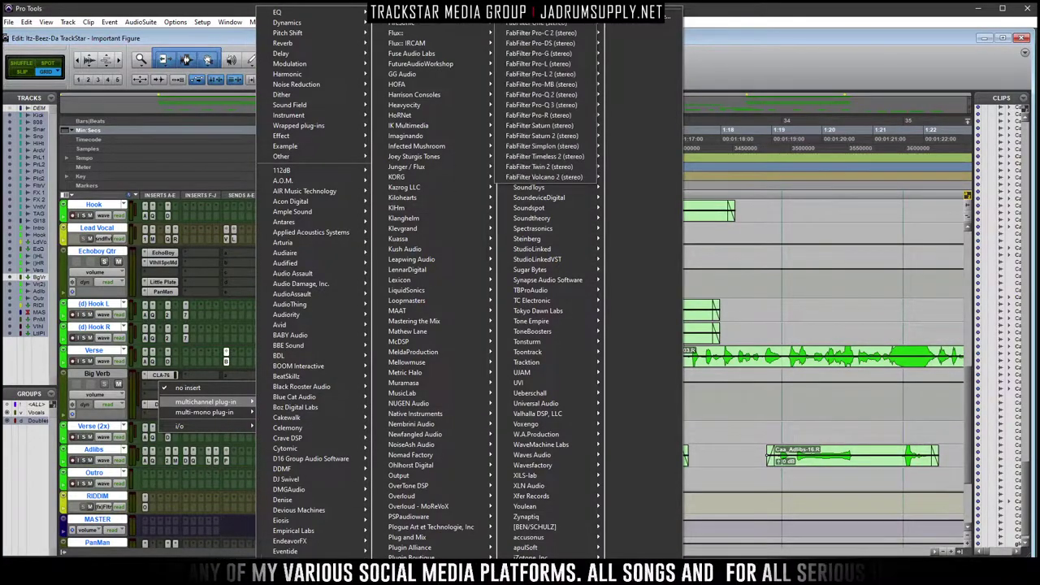
{"action": "left_click", "coordinate": [540, 104]}
{"action": "left_click_drag", "start_coordinate": [494, 398], "coordinate": [612, 411]}
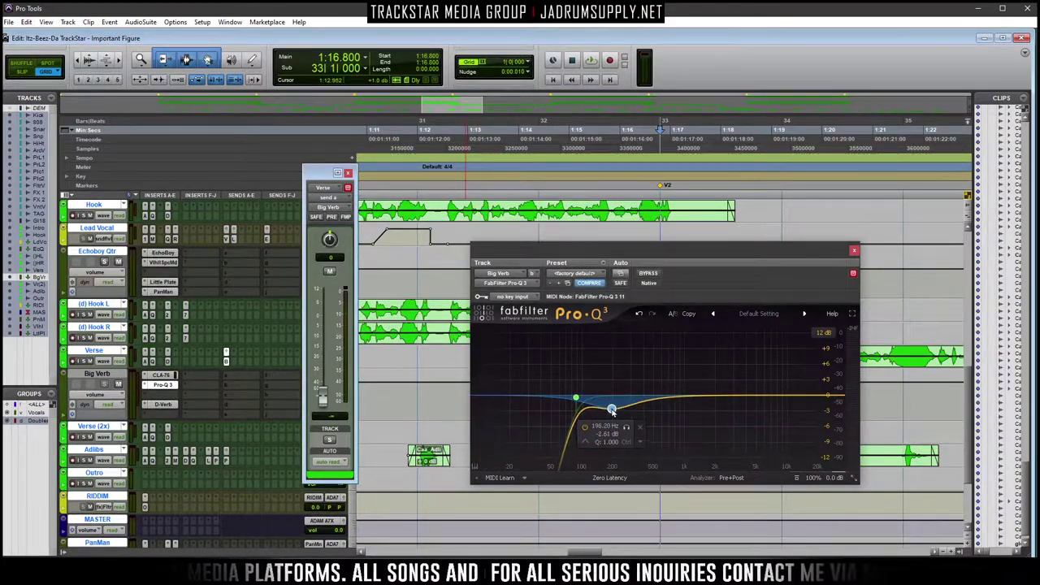
{"action": "left_click_drag", "start_coordinate": [803, 395], "coordinate": [803, 403]}
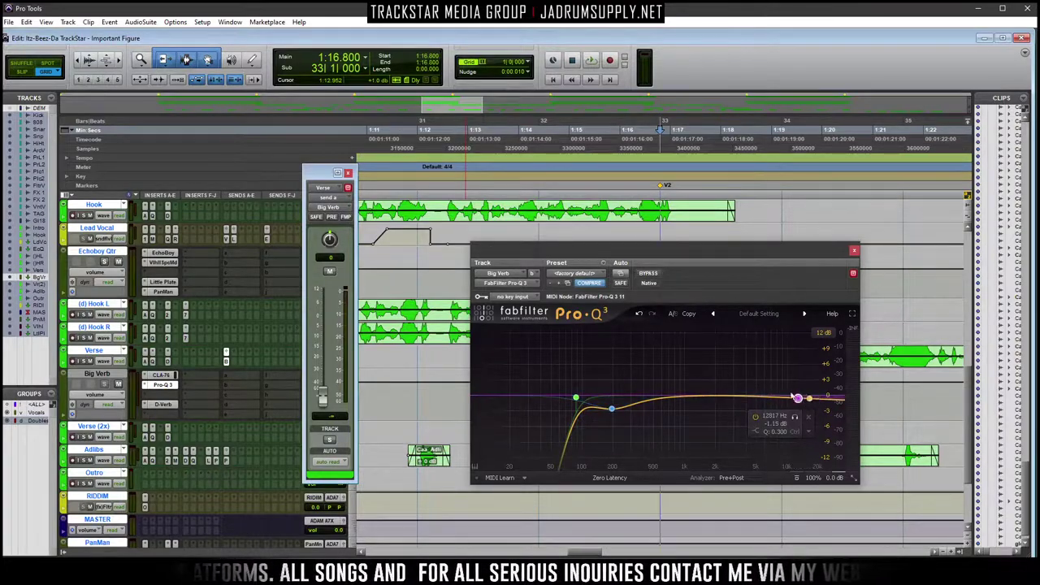
{"action": "left_click", "coordinate": [162, 384]}
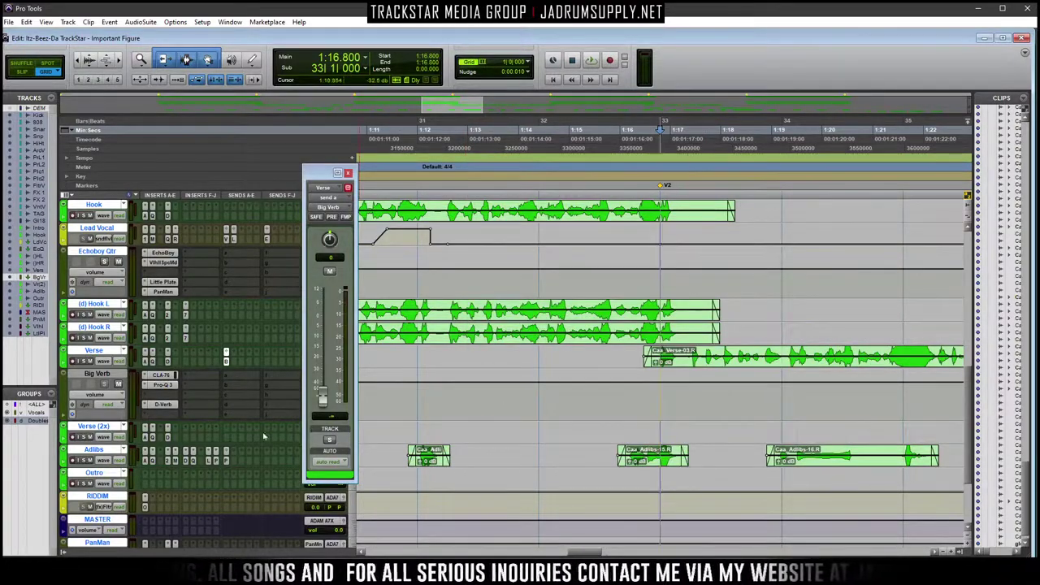
Switch the Verse track's view to the level automation of its Big Verb send
{"action": "left_click", "coordinate": [104, 360]}
{"action": "mouse_move", "coordinate": [162, 446]}
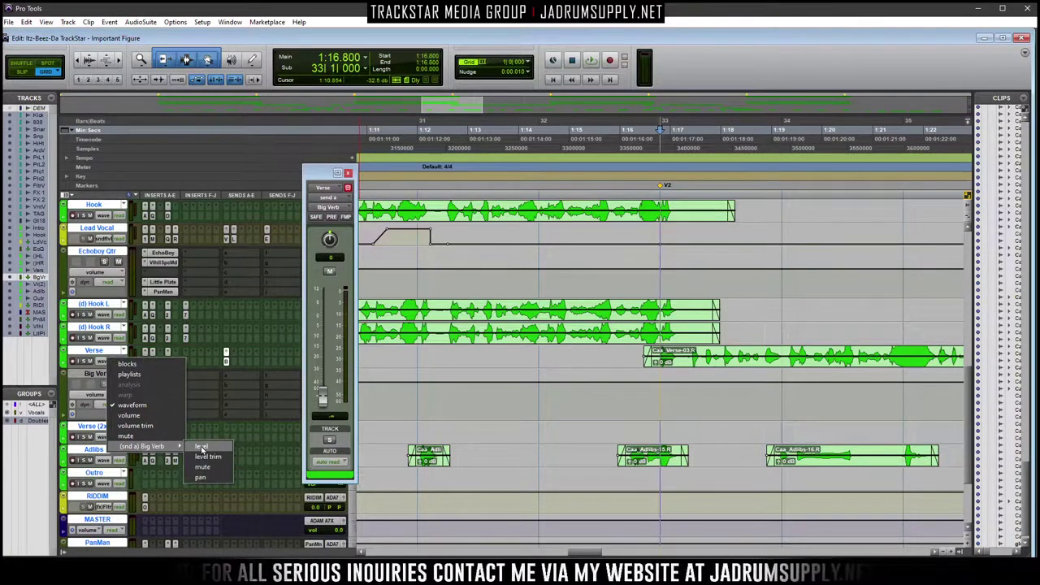
{"action": "left_click", "coordinate": [200, 447]}
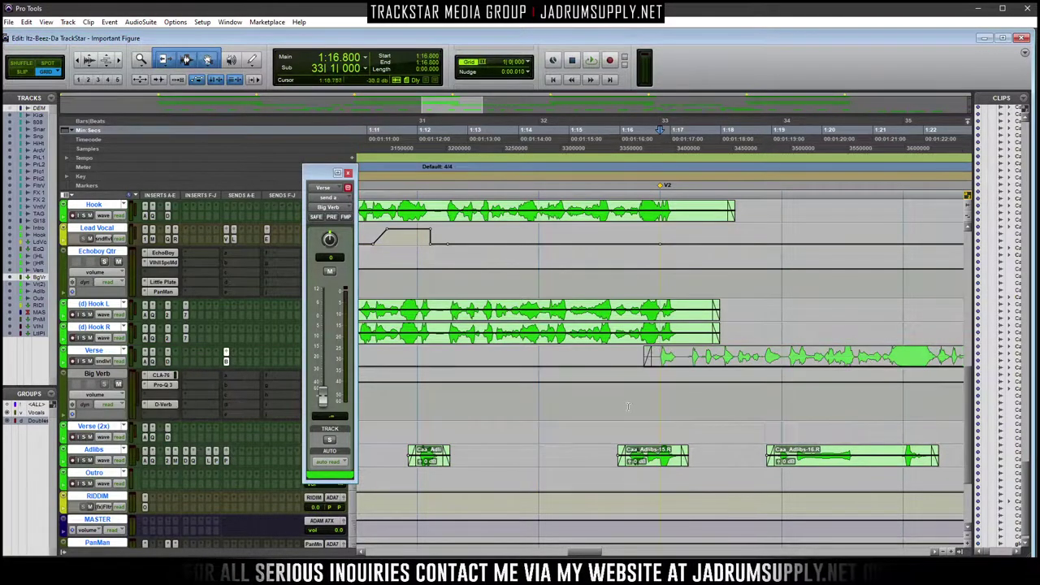
Raise Verse's Big Verb send level to 0.0 dB over the short phrase from 1:17.363 to 1:17.662, using Slip mode
{"action": "left_click", "coordinate": [687, 356]}
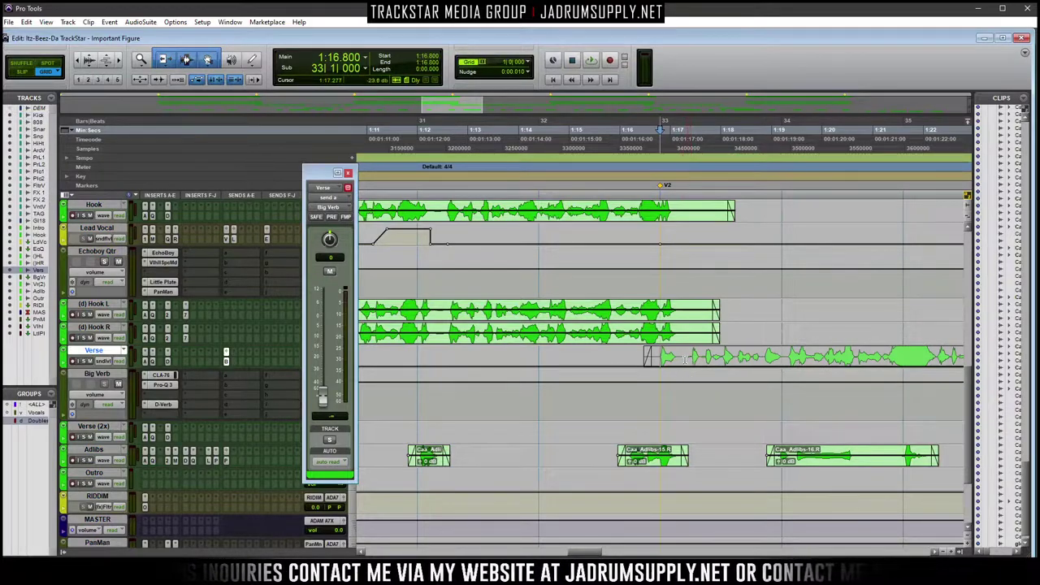
{"action": "left_click_drag", "start_coordinate": [687, 356], "coordinate": [701, 357]}
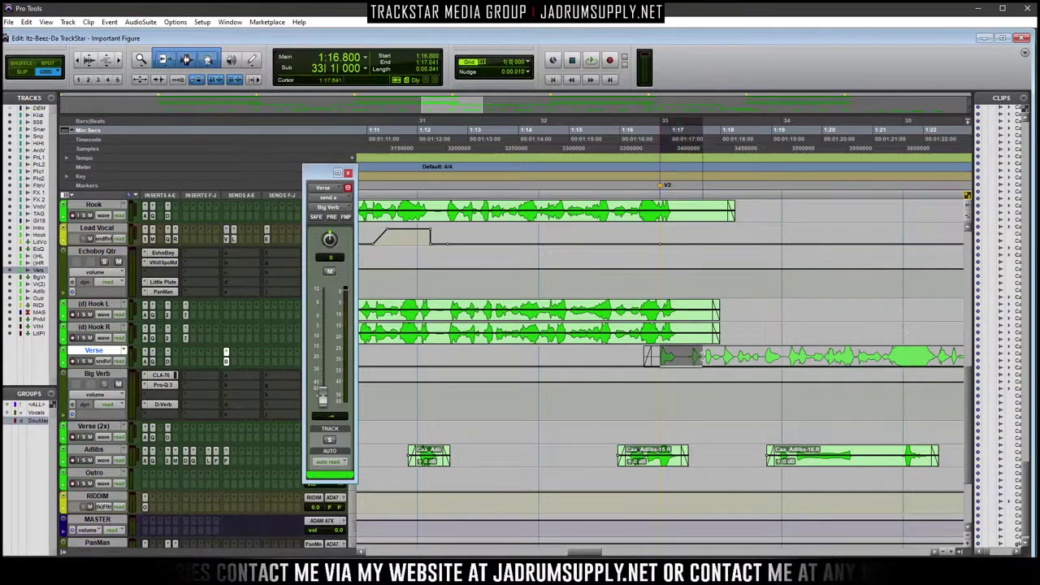
{"action": "left_click", "coordinate": [695, 356]}
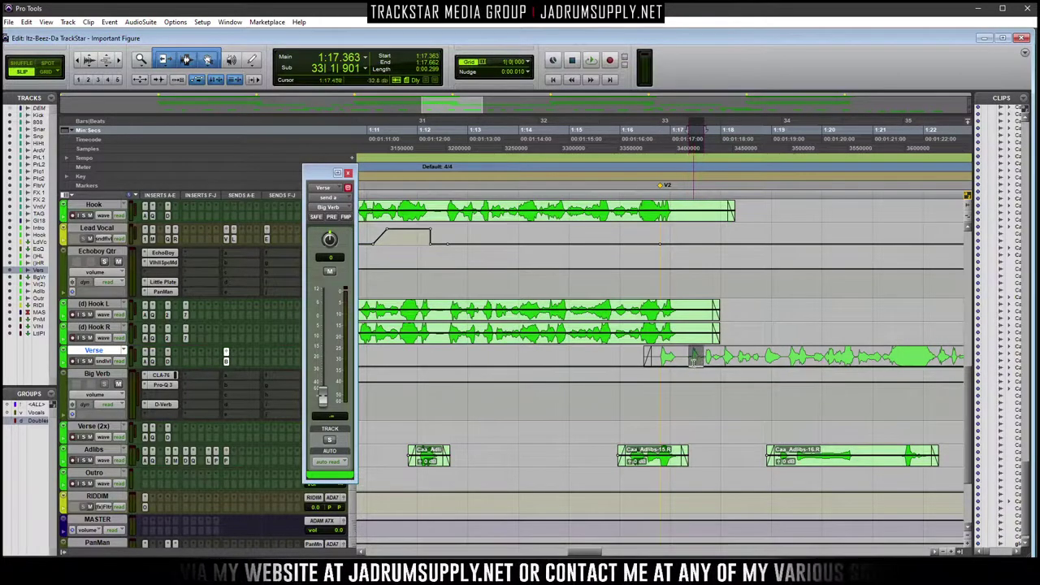
{"action": "key", "text": "t"}
{"action": "key", "text": "t"}
{"action": "key", "text": "t"}
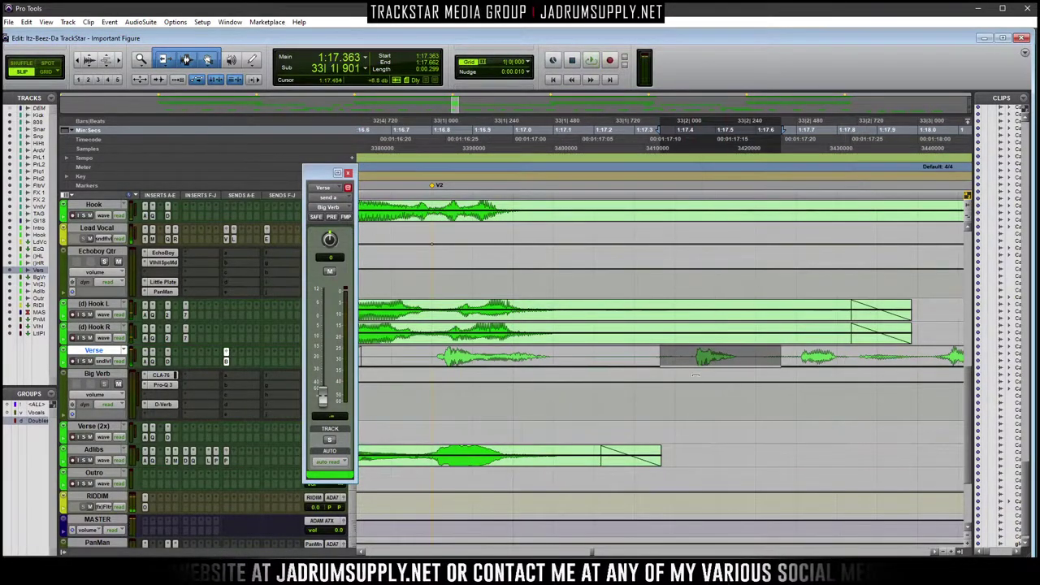
{"action": "left_click_drag", "start_coordinate": [718, 345], "coordinate": [726, 299]}
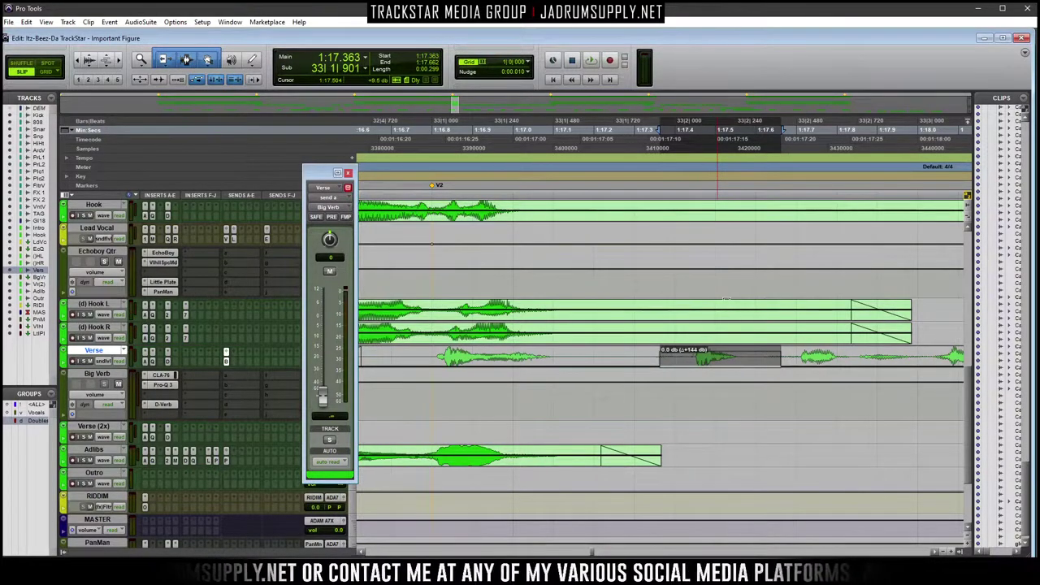
{"action": "key", "text": "r"}
{"action": "key", "text": "r"}
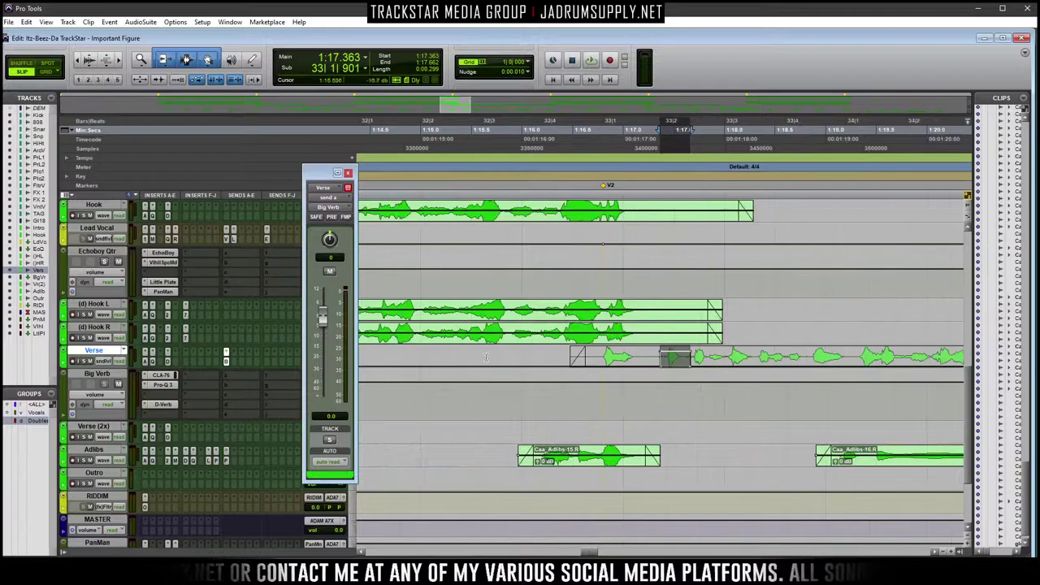
Audition the reverb throw on Verse from 1:15.992 and set the edit mode back to Grid
{"action": "left_click", "coordinate": [521, 360]}
{"action": "key", "text": "space"}
{"action": "key", "text": "space"}
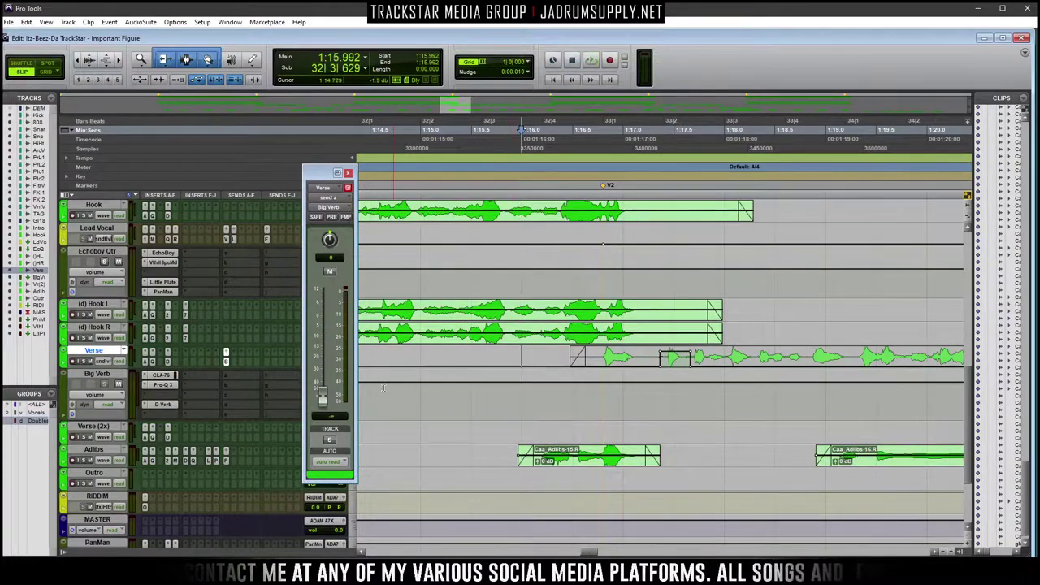
{"action": "key", "text": "space"}
{"action": "left_click", "coordinate": [46, 71]}
{"action": "key", "text": "space"}
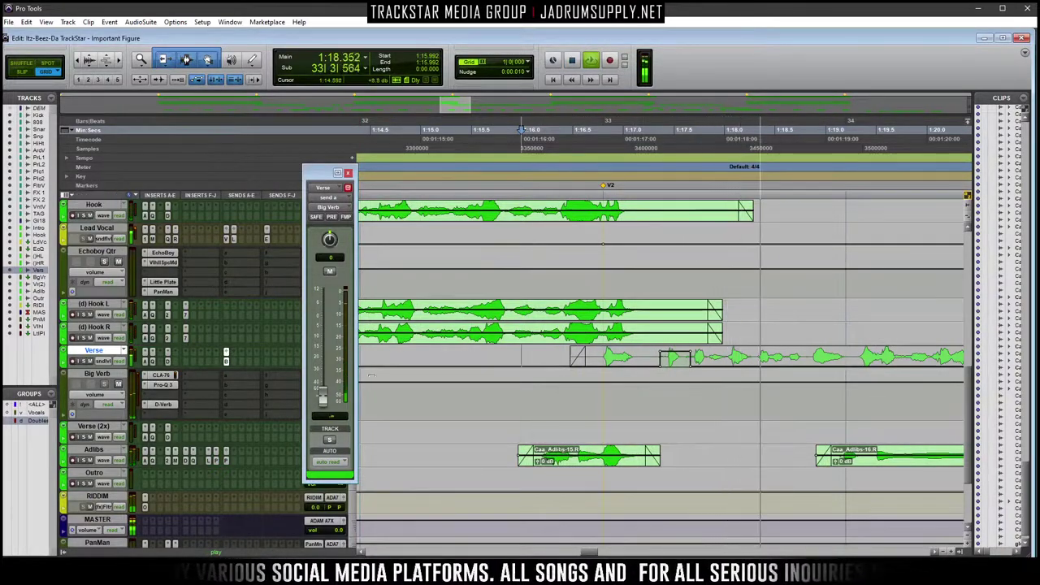
{"action": "key", "text": "space"}
Open Big Verb's main output fader window and check its level while playing from 1:15.992
{"action": "left_click", "coordinate": [104, 374]}
{"action": "left_click_drag", "start_coordinate": [323, 179], "coordinate": [466, 134]}
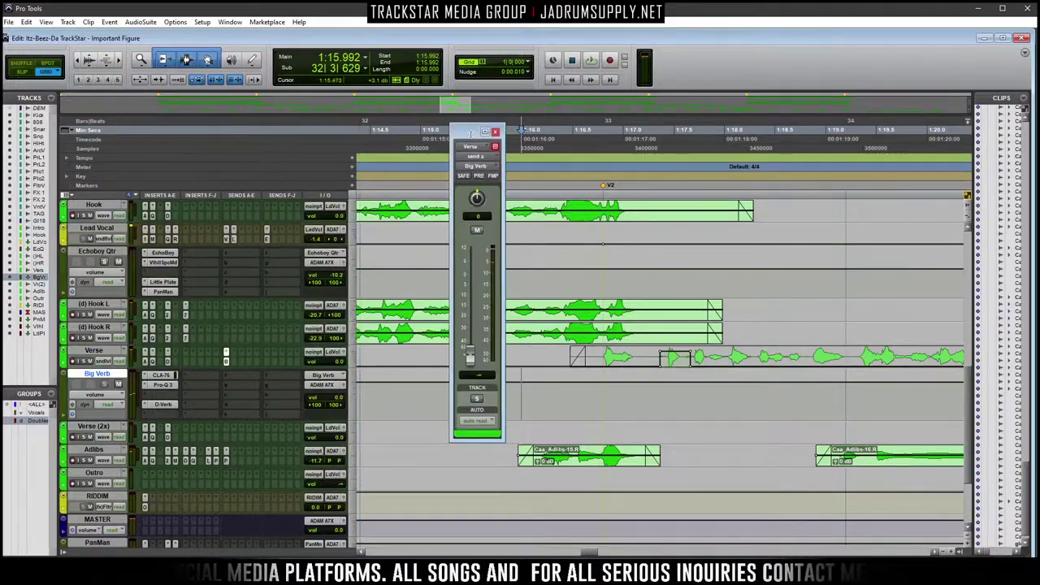
{"action": "left_click", "coordinate": [344, 385]}
{"action": "key", "text": "space"}
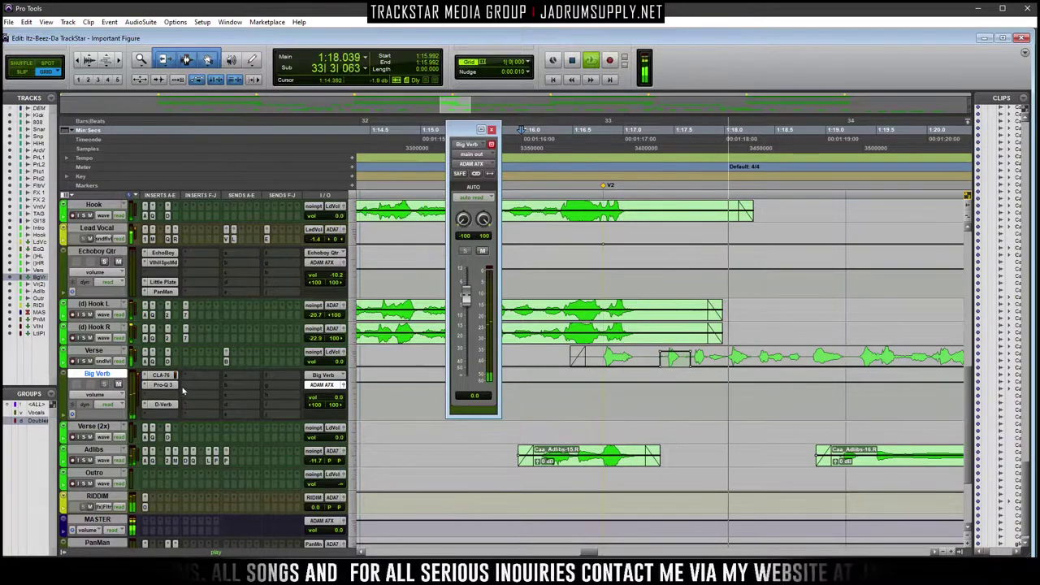
{"action": "key", "text": "space"}
Open Big Verb's CLA-76 and check its compression while replaying the throw
{"action": "left_click", "coordinate": [160, 374]}
{"action": "key", "text": "space"}
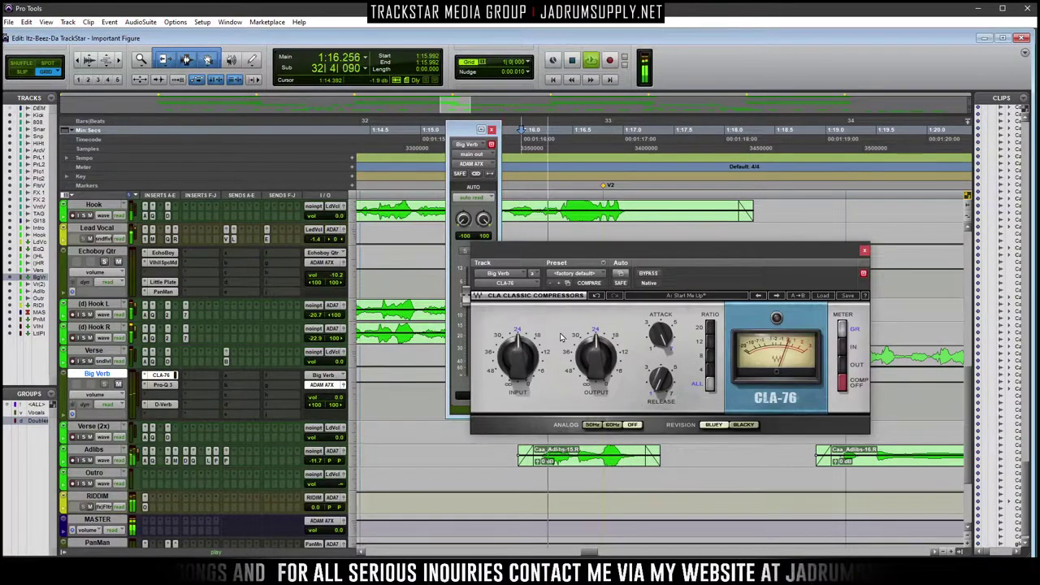
{"action": "mouse_move", "coordinate": [590, 361]}
{"action": "key", "text": "space"}
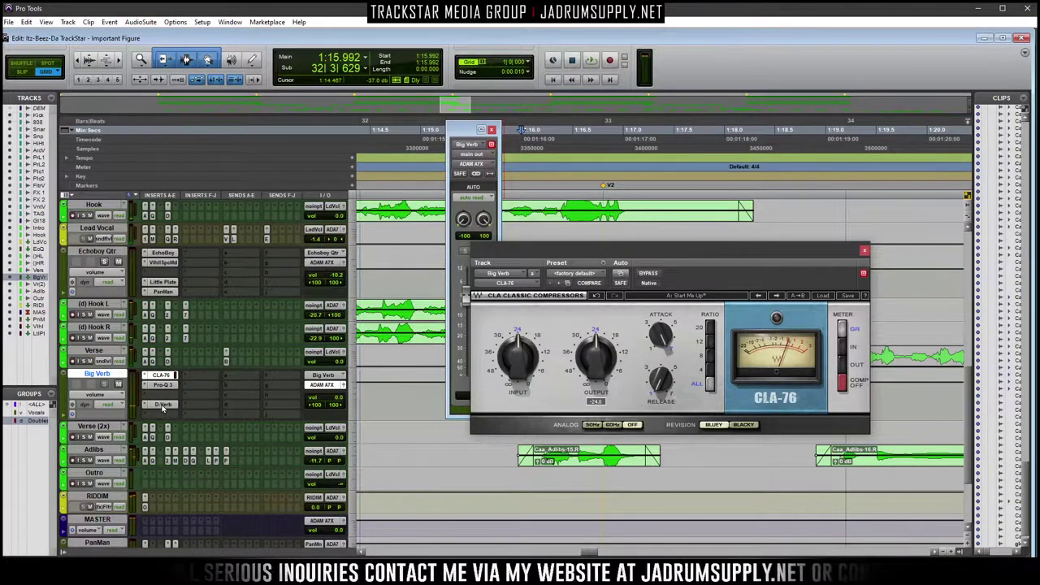
Open Big Verb's D-Verb, solo the Verse track and replay the reverb throw
{"action": "left_click", "coordinate": [163, 405]}
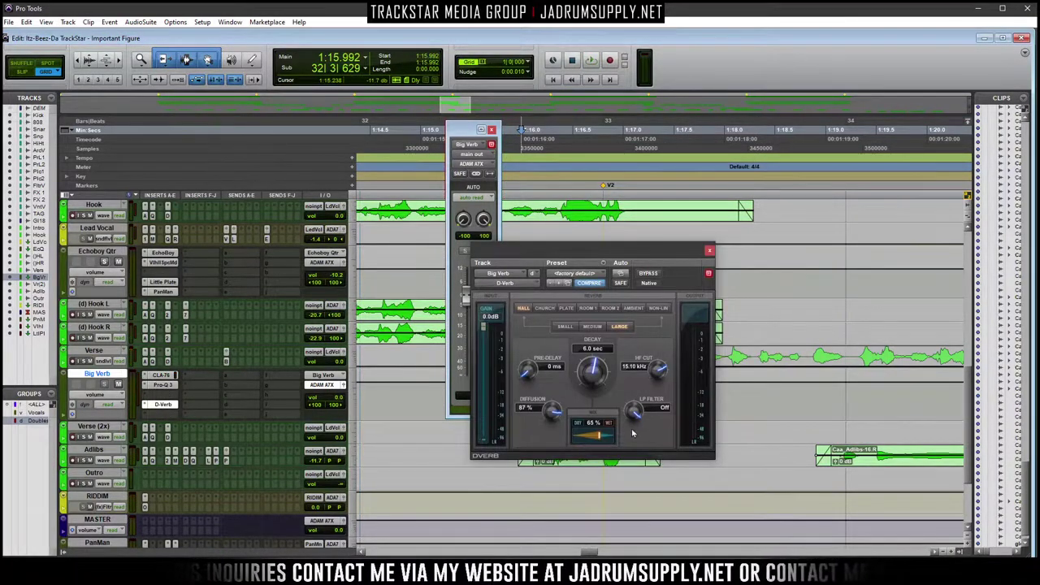
{"action": "left_click", "coordinate": [87, 363]}
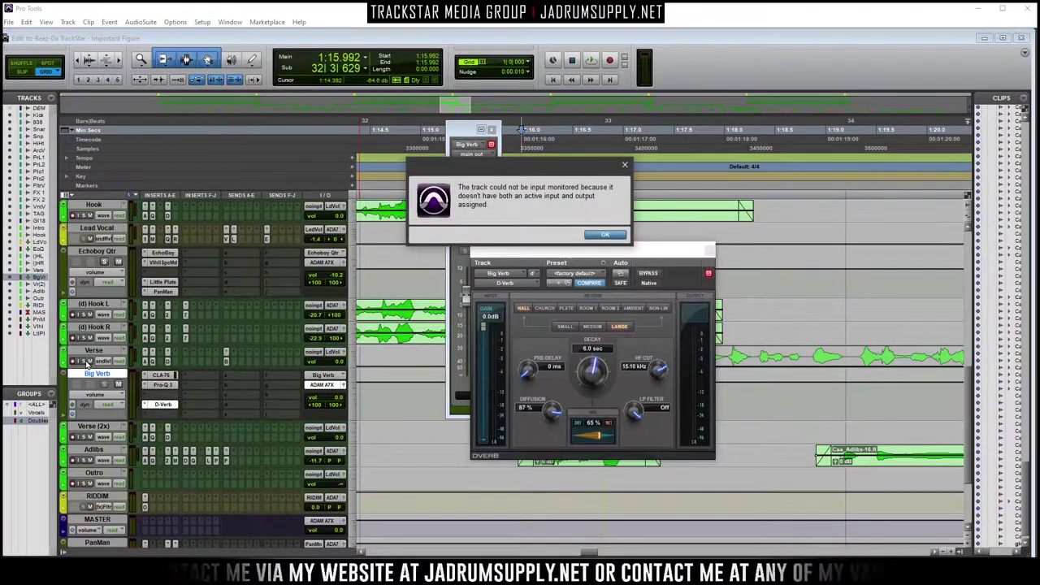
{"action": "key", "text": "Return"}
{"action": "key", "text": "space"}
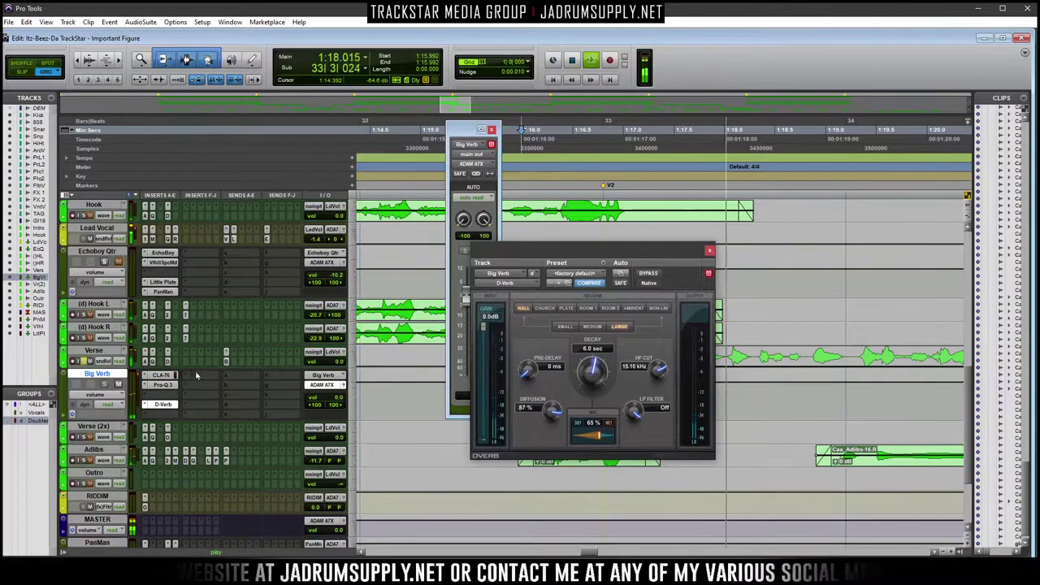
Bypass the CLA-76 on Big Verb and set the D-Verb's mix to 100% wet
{"action": "key", "text": "space"}
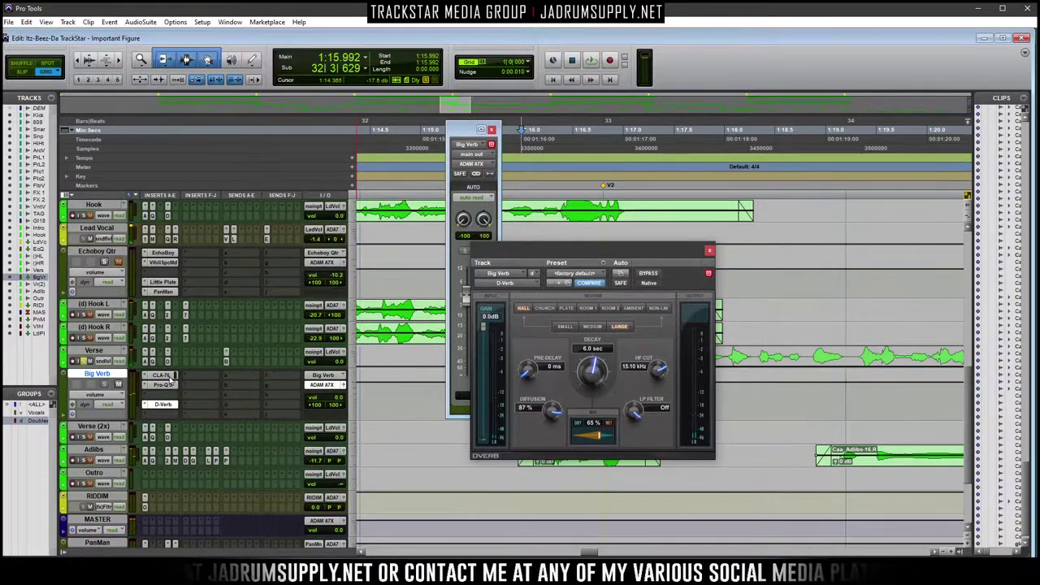
{"action": "key", "text": "space"}
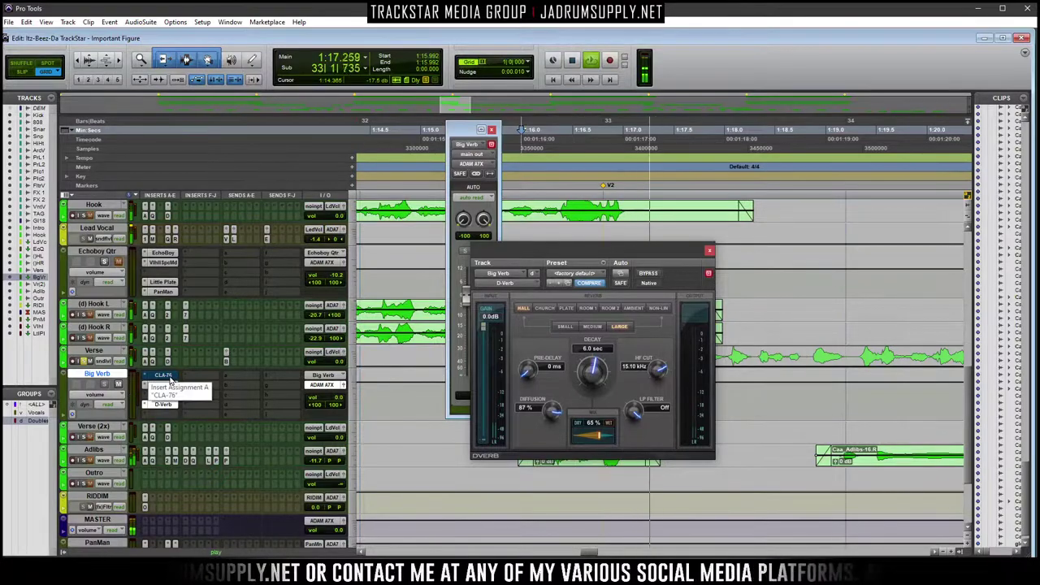
{"action": "key", "text": "space"}
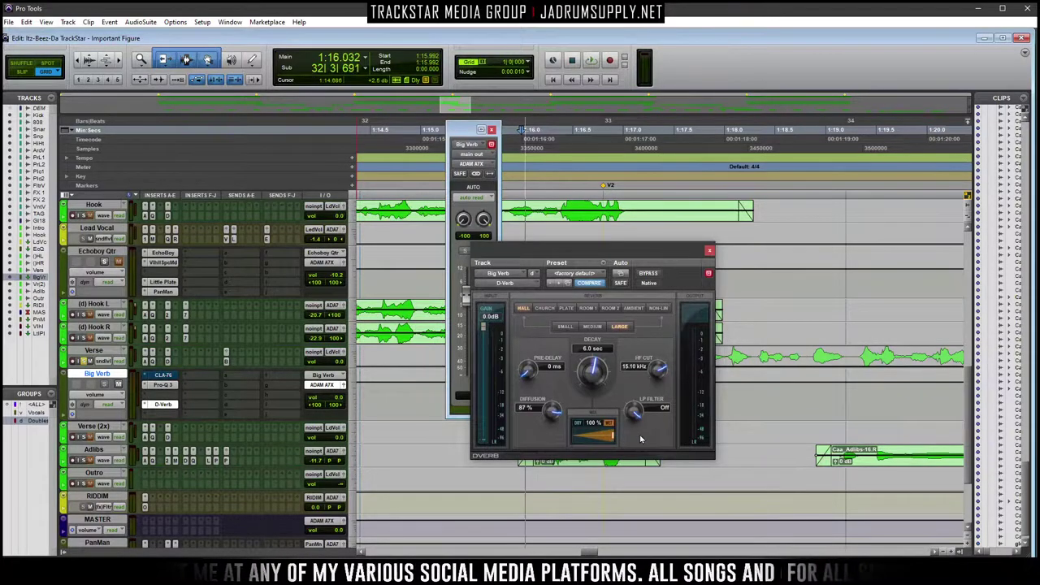
Copy Big Verb's Pro-Q 3 to the sixth insert slot, after the D-Verb, while the song plays
{"action": "key", "text": "space"}
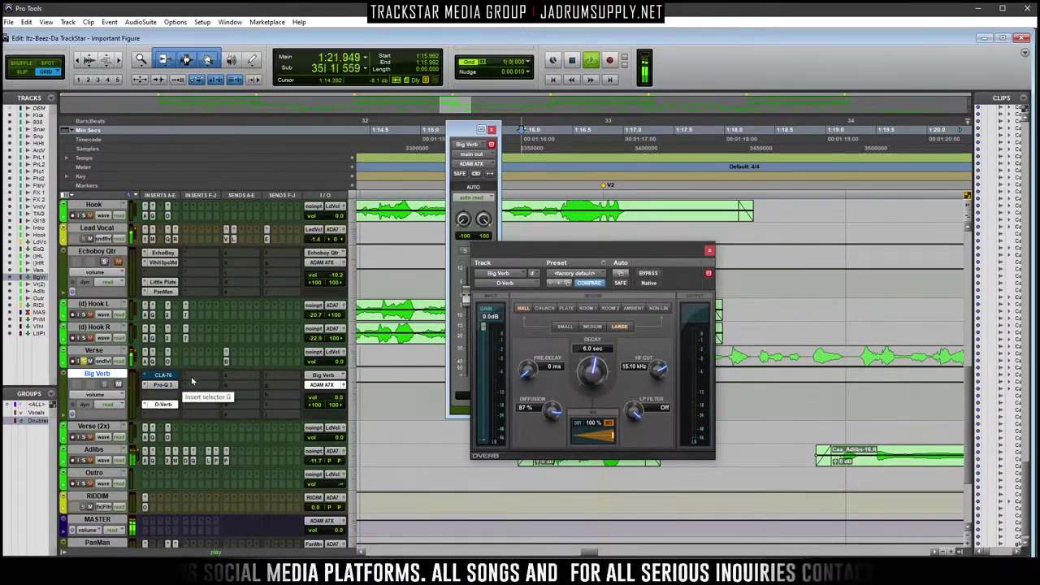
{"action": "left_click_drag", "start_coordinate": [210, 377], "coordinate": [211, 378]}
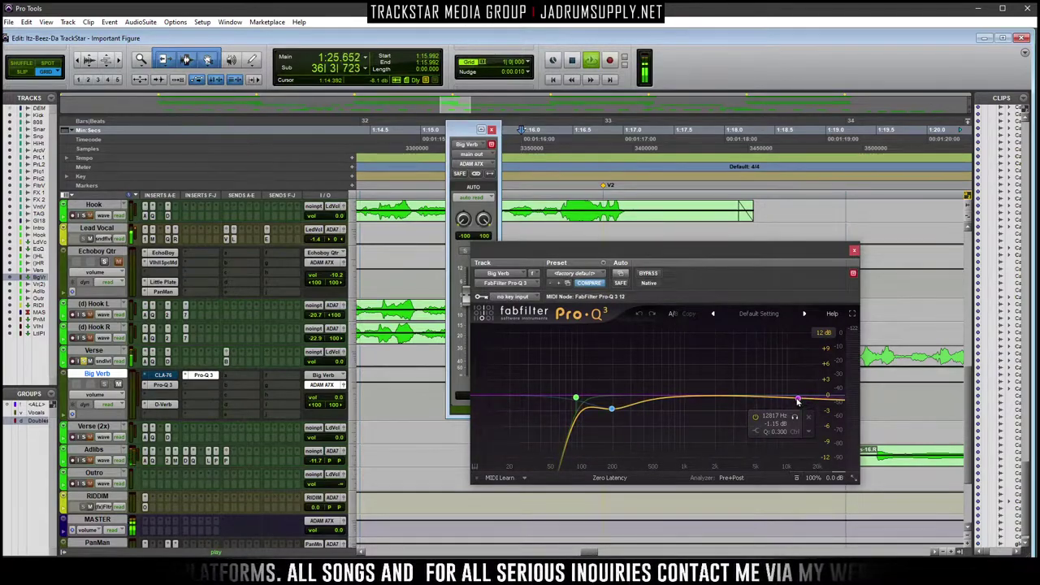
Change the high shelf on Big Verb's second Pro-Q 3 to a High Cut near 23 kHz and re-enable the CLA-76
{"action": "right_click", "coordinate": [797, 400]}
{"action": "mouse_move", "coordinate": [845, 445]}
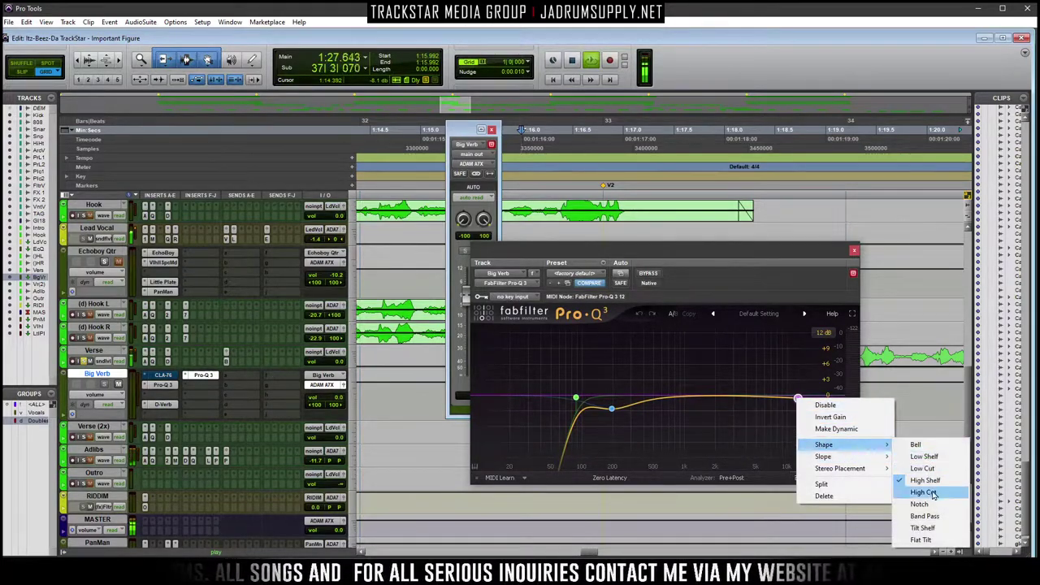
{"action": "left_click", "coordinate": [933, 494]}
{"action": "left_click_drag", "start_coordinate": [797, 399], "coordinate": [824, 427]}
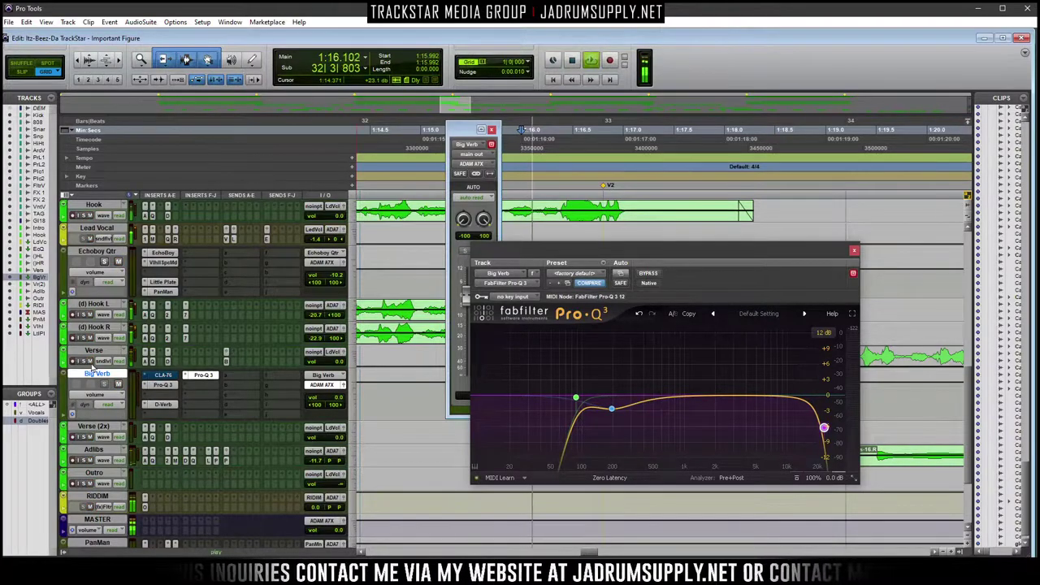
{"action": "left_click", "coordinate": [166, 382]}
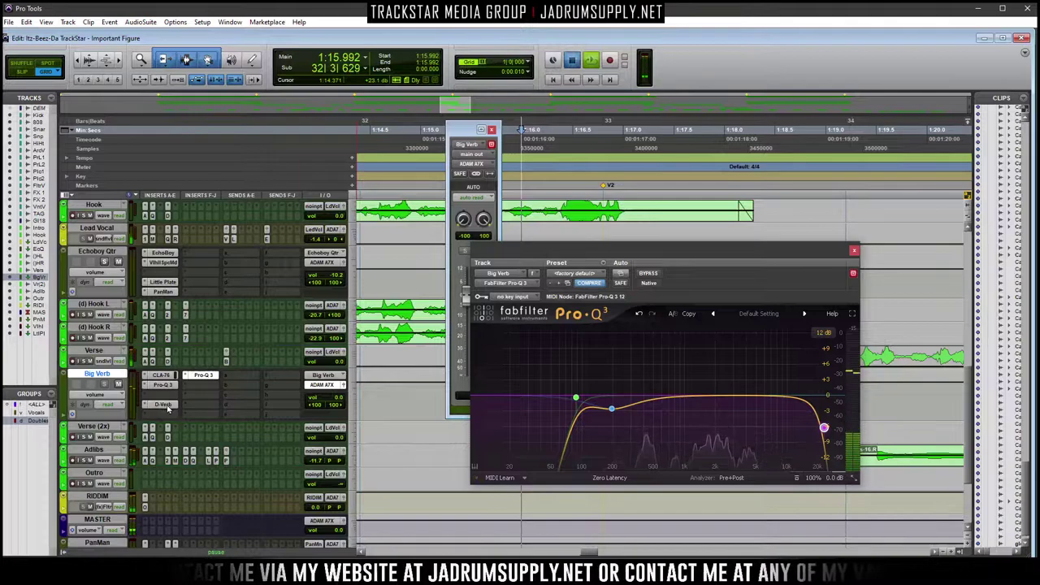
Set the decay of Big Verb's D-Verb to 6.0 seconds and replay the reverb throw
{"action": "left_click", "coordinate": [163, 405]}
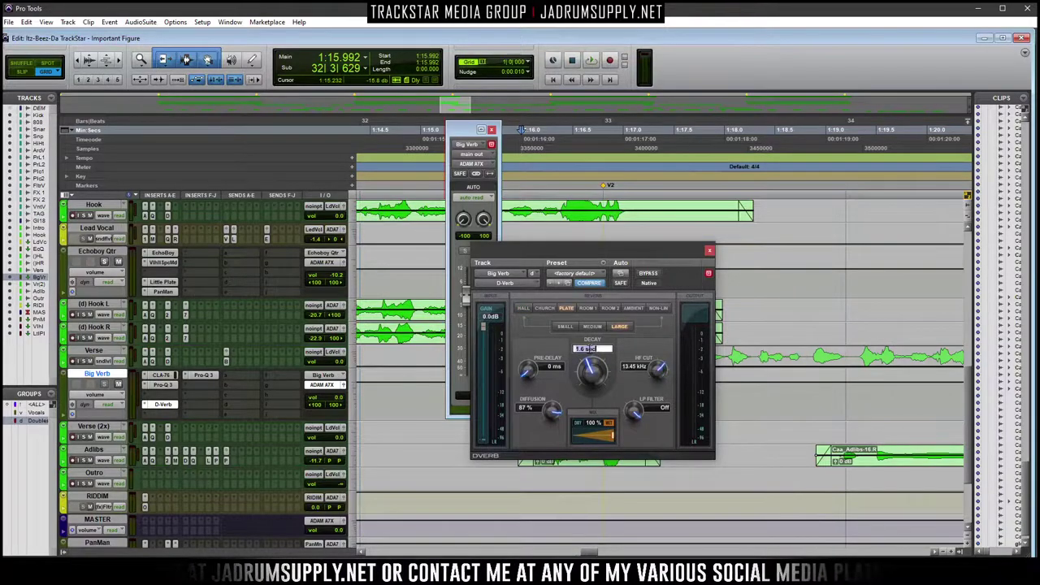
{"action": "key", "text": "space"}
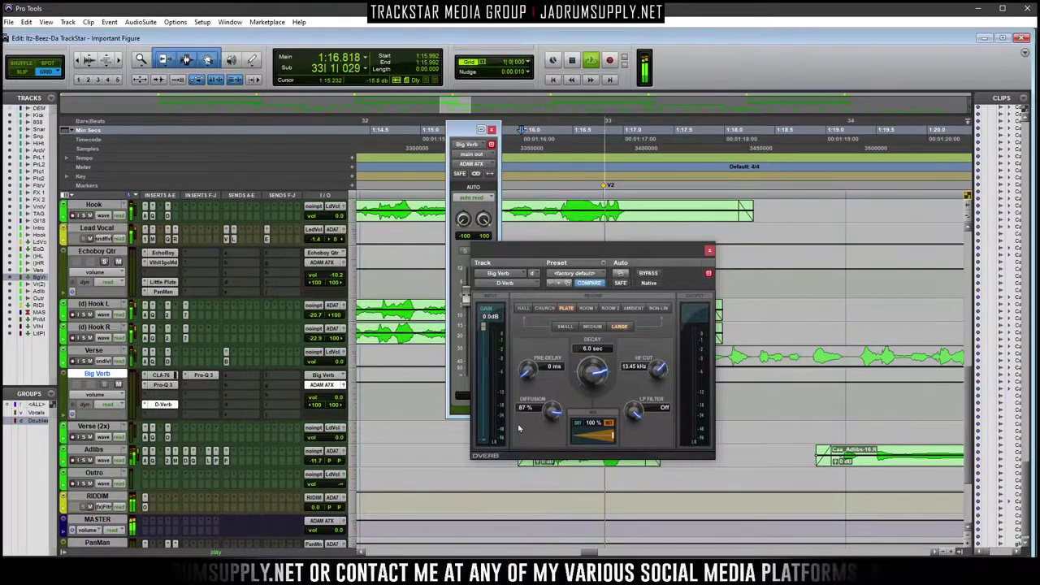
{"action": "key", "text": "space"}
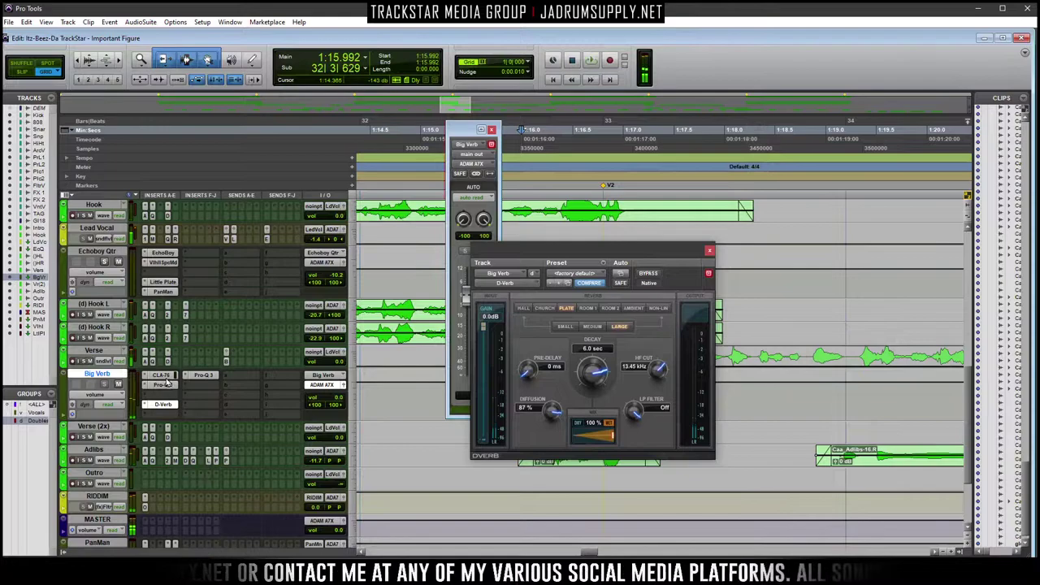
Raise the output of Big Verb's CLA-76 to about -18, replay the throw and close the compressor
{"action": "left_click", "coordinate": [161, 375]}
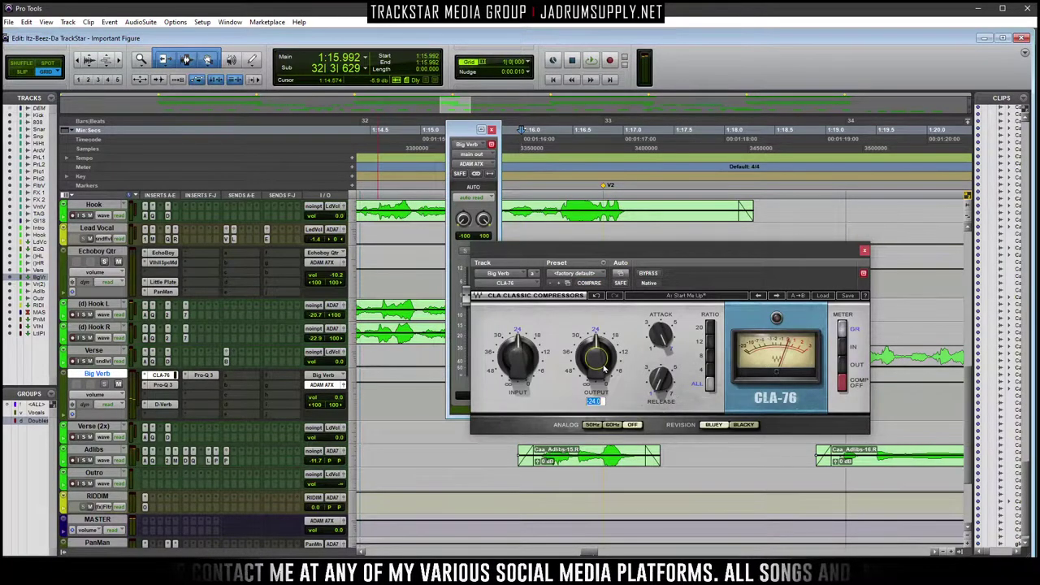
{"action": "left_click_drag", "start_coordinate": [604, 368], "coordinate": [606, 356]}
{"action": "key", "text": "space"}
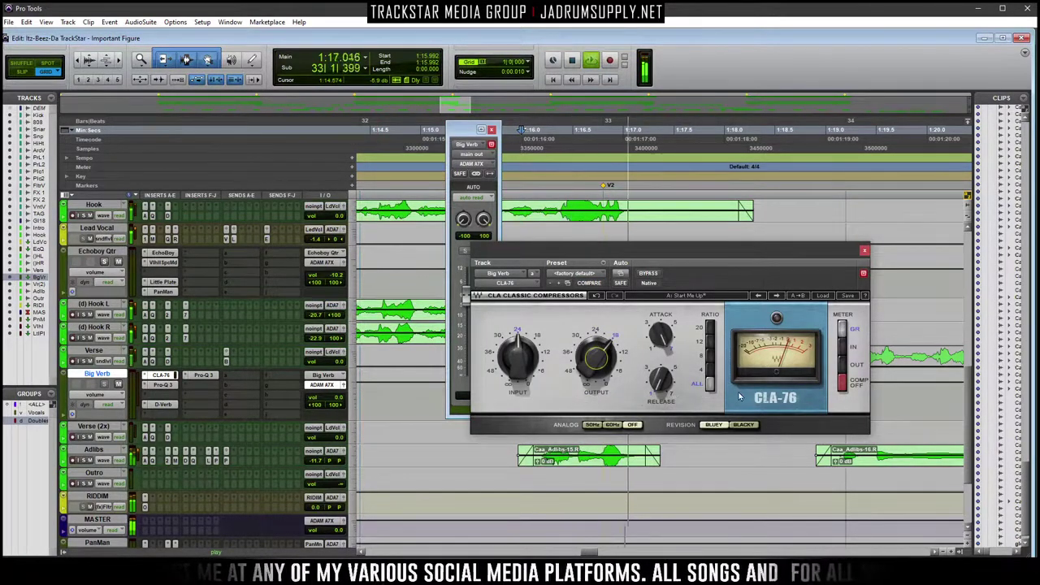
{"action": "key", "text": "space"}
{"action": "key", "text": "space"}
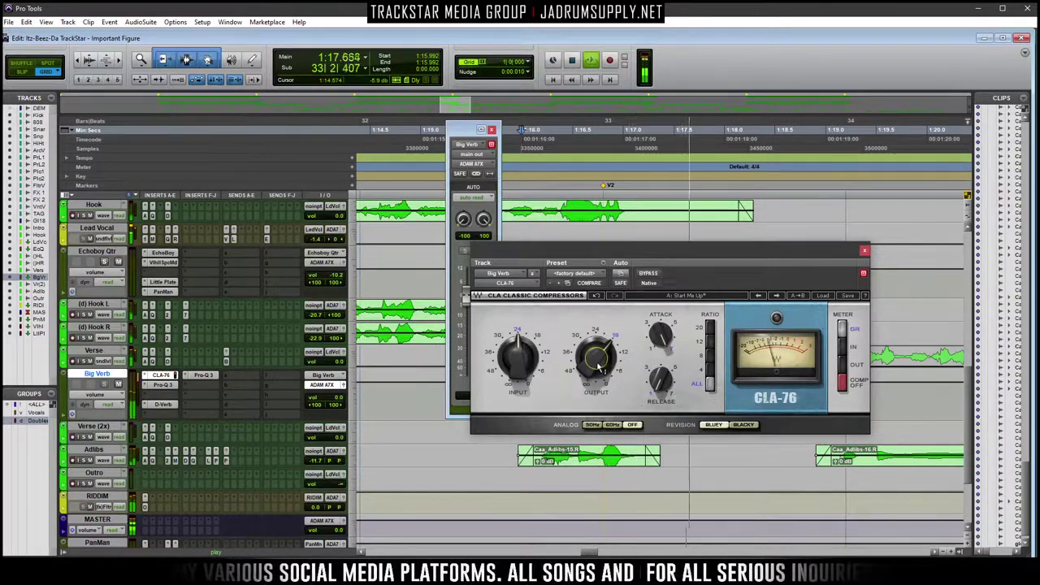
{"action": "left_click", "coordinate": [160, 375]}
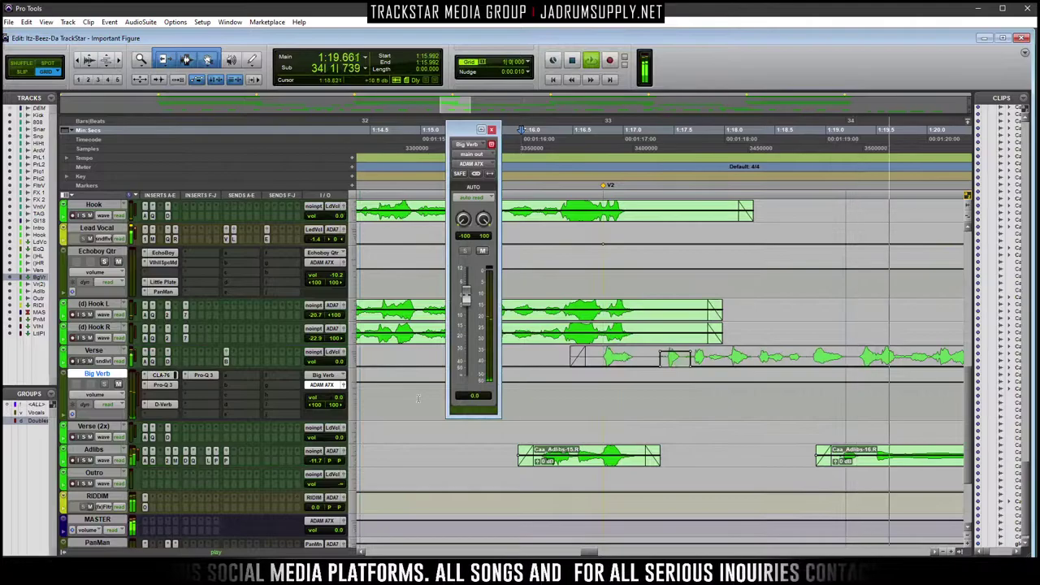
{"action": "key", "text": "space"}
{"action": "key", "text": "space"}
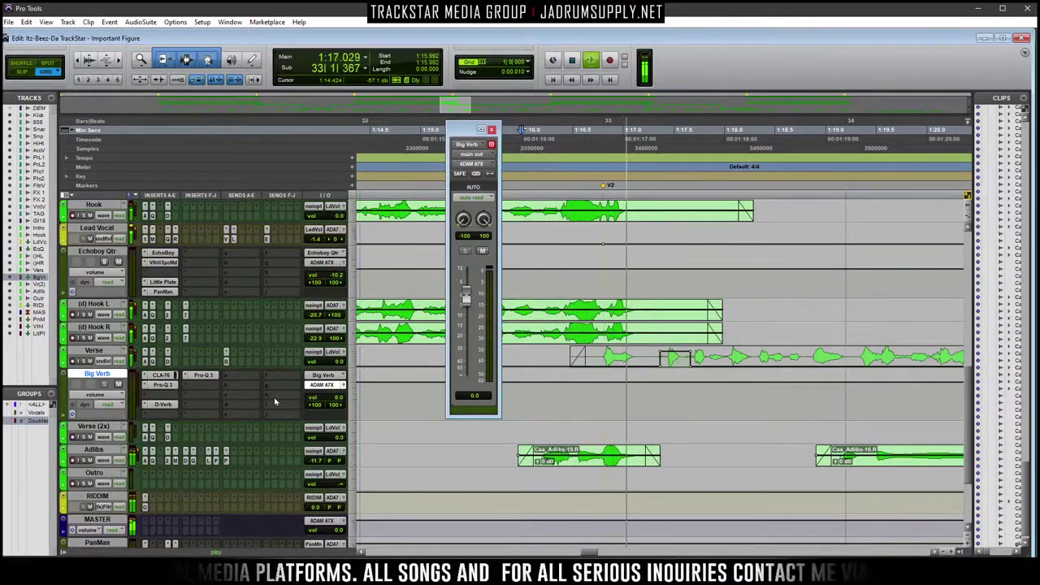
Replace Big Verb's D-Verb with Lexicon's LXP Native Hall (stereo) while the song plays
{"action": "left_click", "coordinate": [145, 409]}
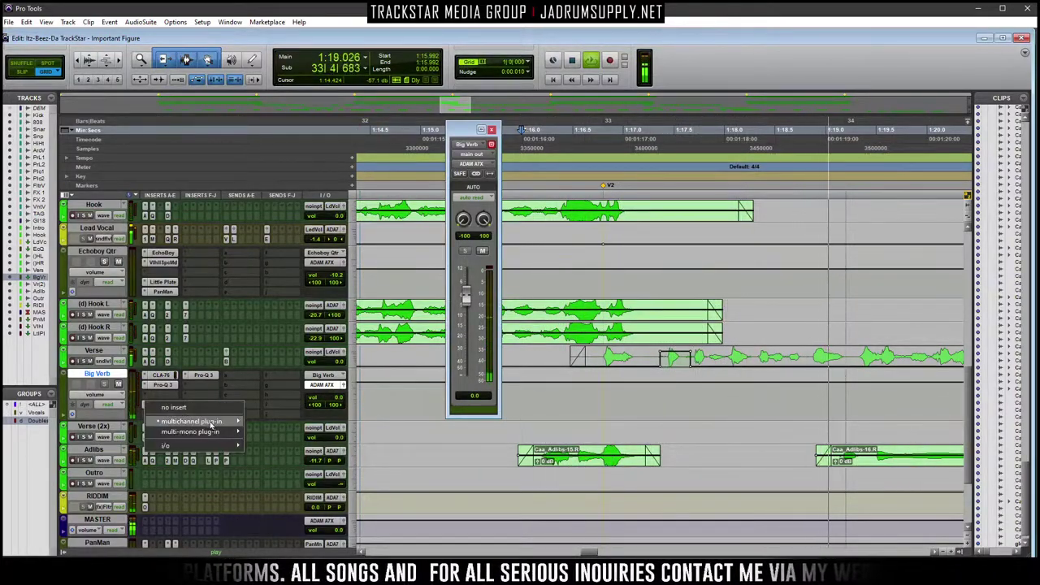
{"action": "mouse_move", "coordinate": [195, 421]}
{"action": "mouse_move", "coordinate": [530, 435]}
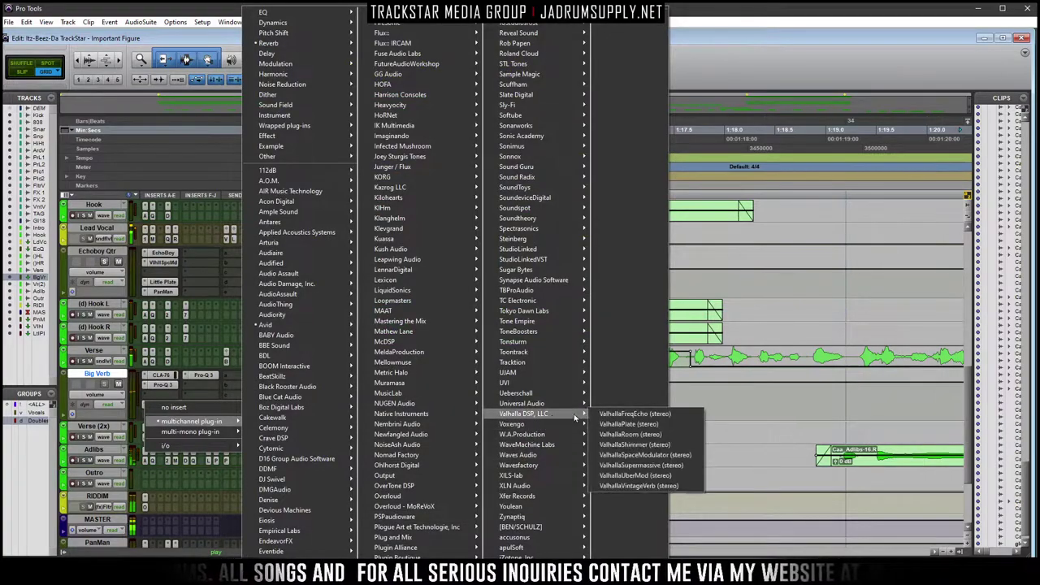
{"action": "mouse_move", "coordinate": [455, 280]}
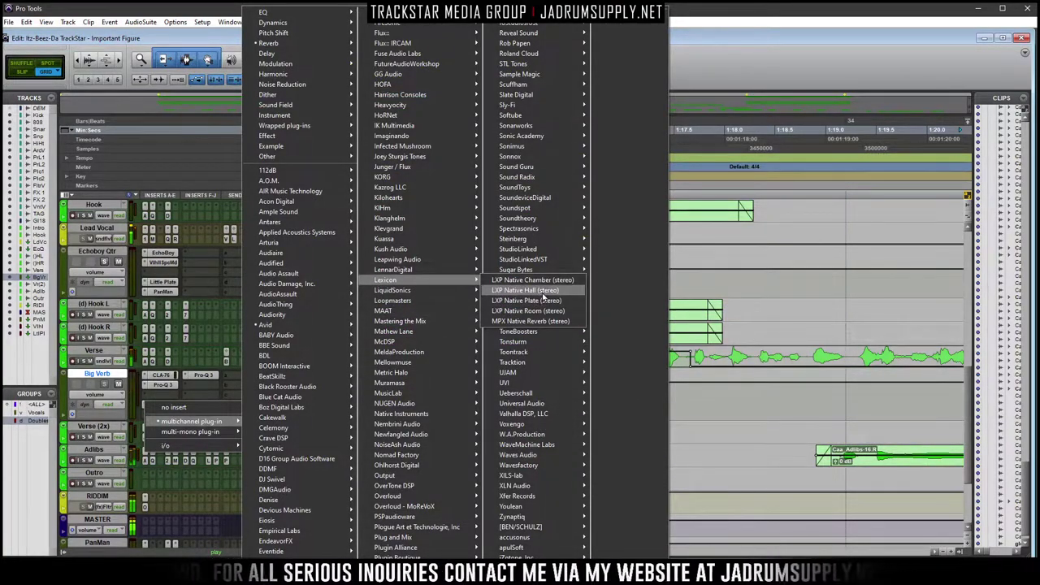
{"action": "left_click", "coordinate": [543, 291]}
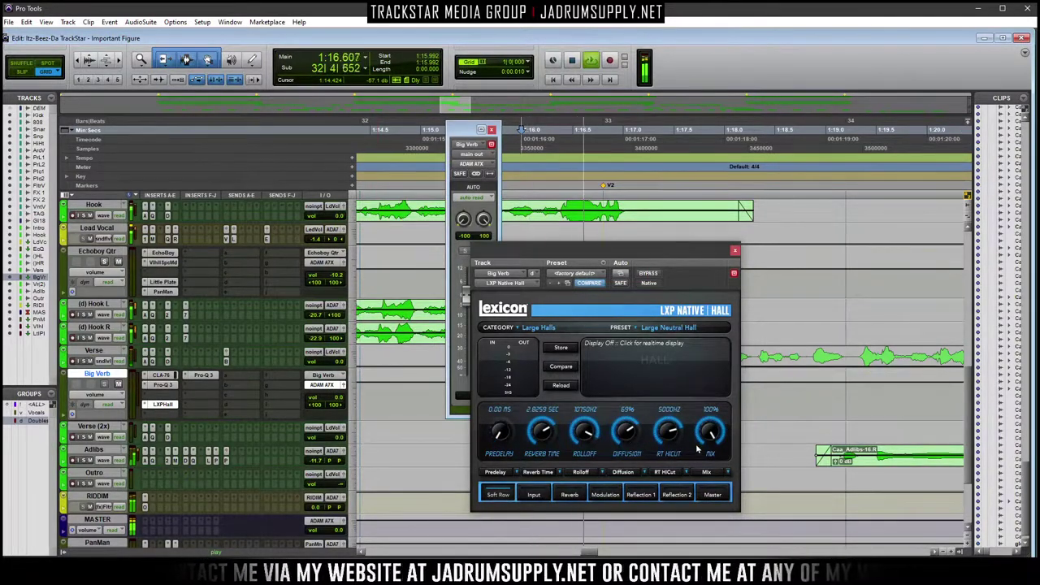
{"action": "left_click", "coordinate": [734, 249]}
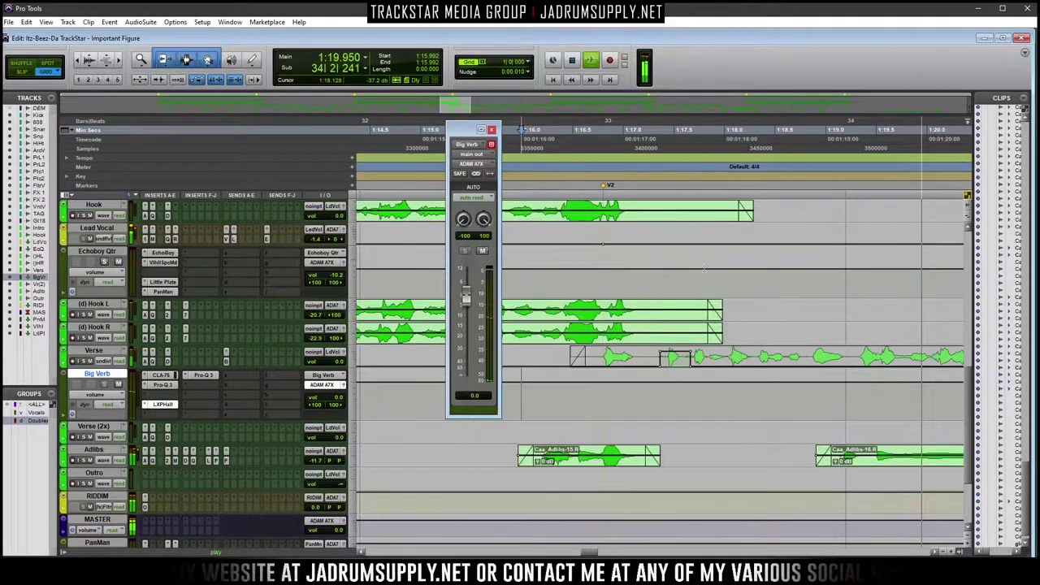
Set LXP Native Hall's mix to 88% and reverb time to about 5.9 seconds, then replay the throw
{"action": "left_click", "coordinate": [162, 404]}
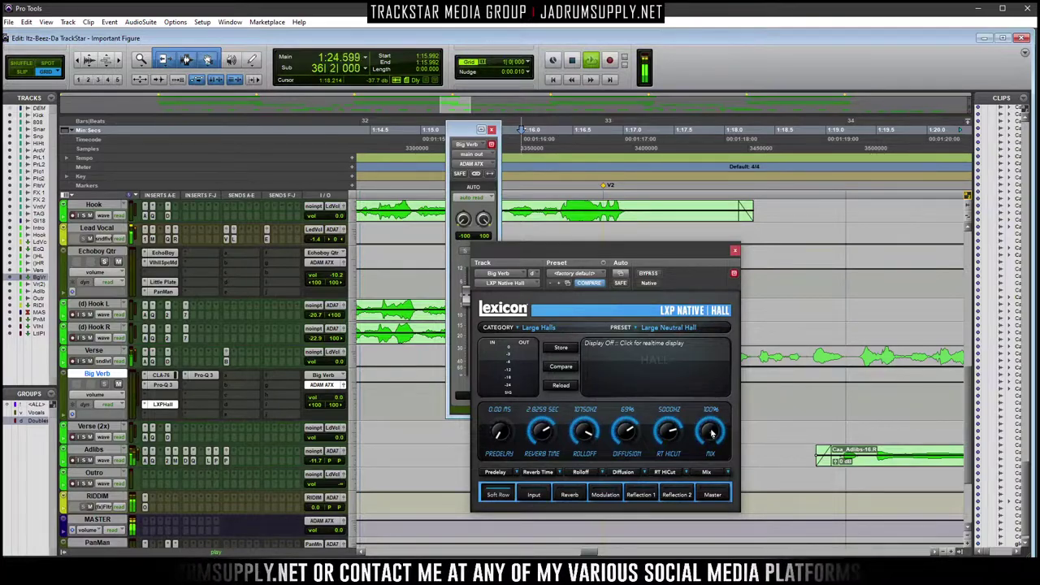
{"action": "mouse_move", "coordinate": [674, 422]}
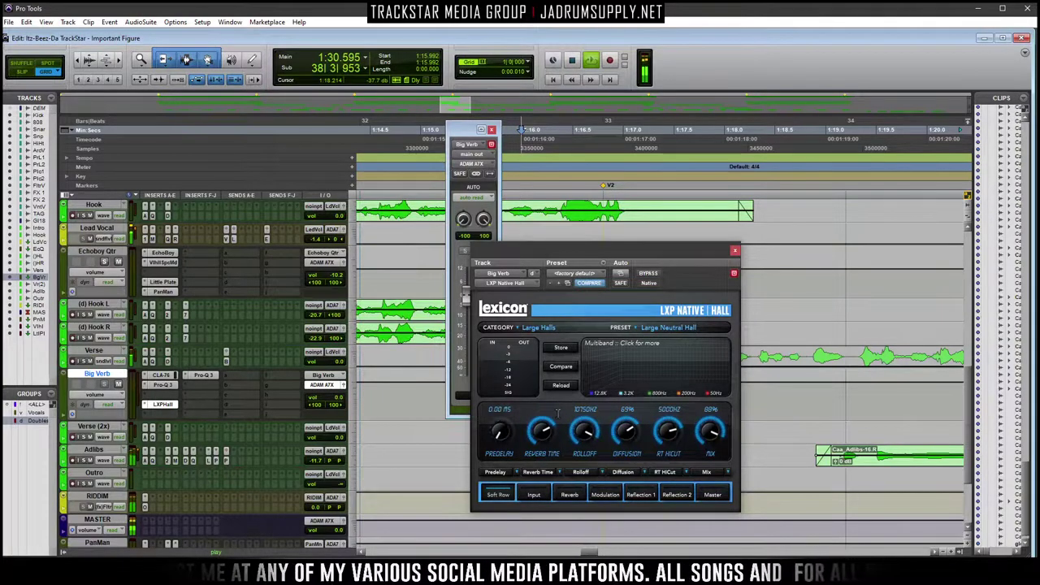
{"action": "key", "text": "space"}
{"action": "key", "text": "space"}
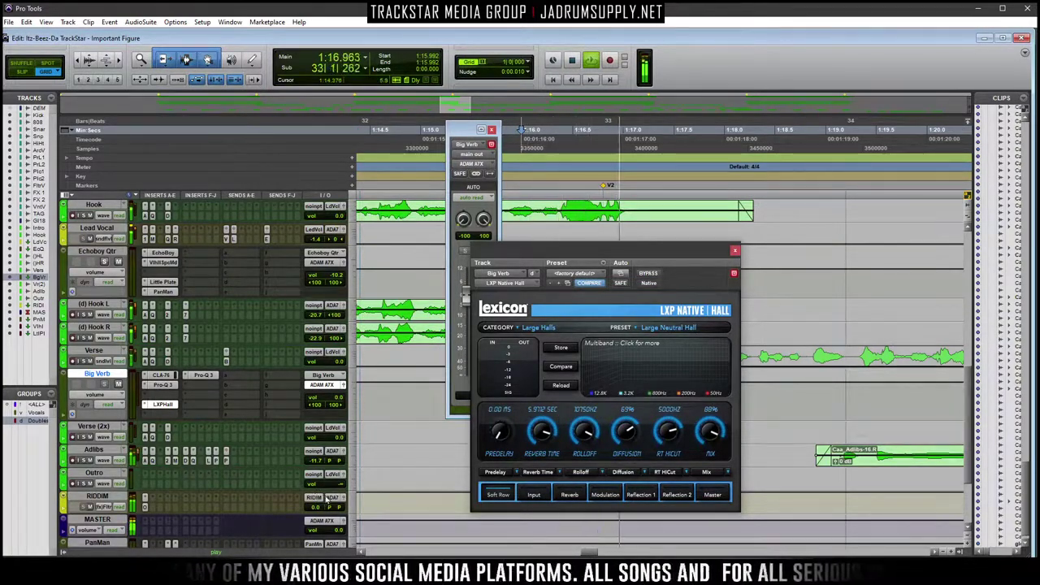
Add a midrange cut of about 3 dB and a wide 4.7 dB cut near 9.1 kHz on Big Verb's second Pro-Q 3
{"action": "left_click", "coordinate": [203, 376]}
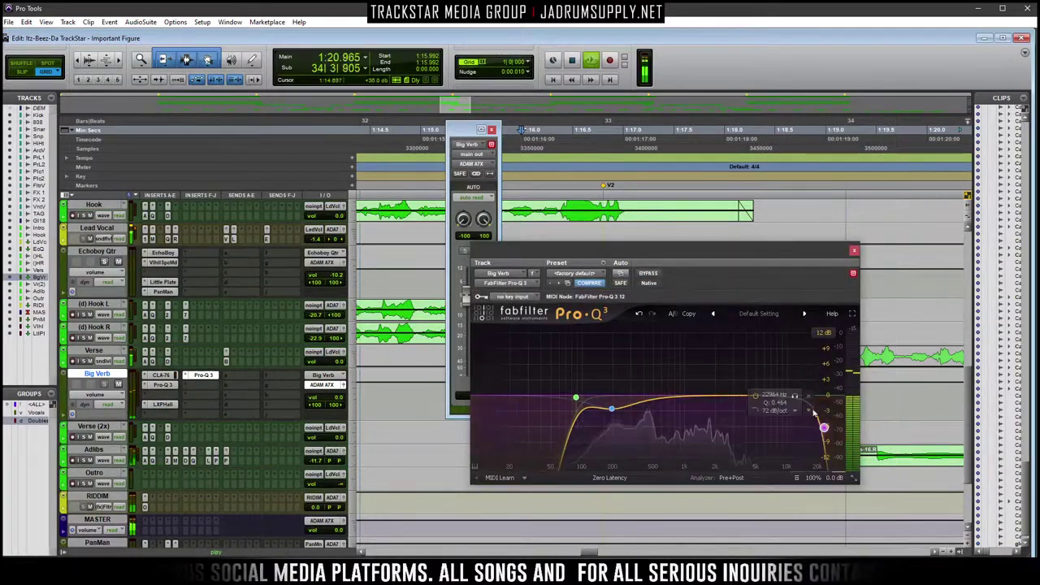
{"action": "left_click_drag", "start_coordinate": [691, 398], "coordinate": [675, 409]}
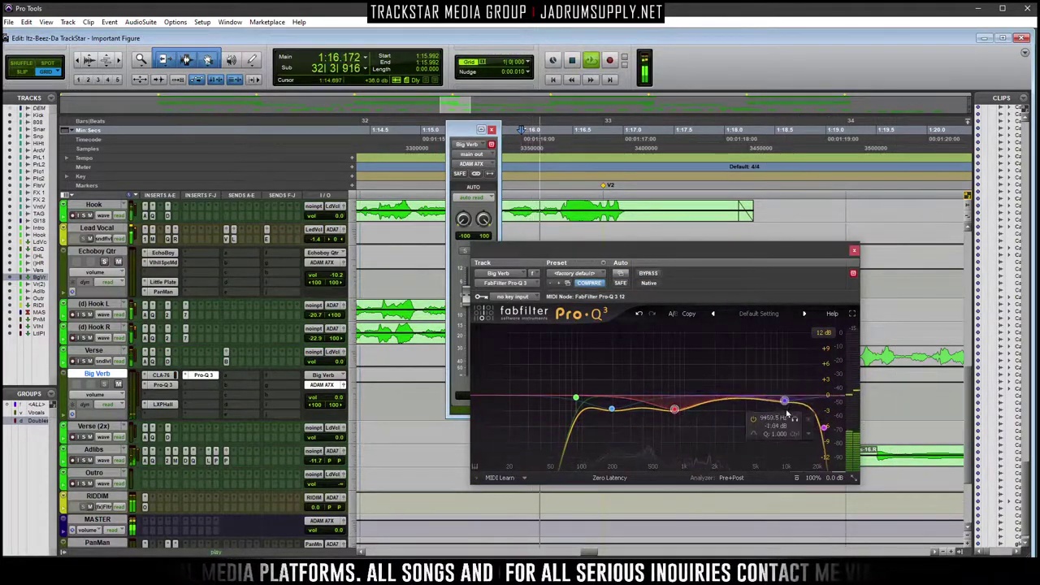
{"action": "left_click_drag", "start_coordinate": [786, 410], "coordinate": [784, 423]}
{"action": "scroll", "coordinate": [784, 422], "scroll_direction": "down", "scroll_amount": 5}
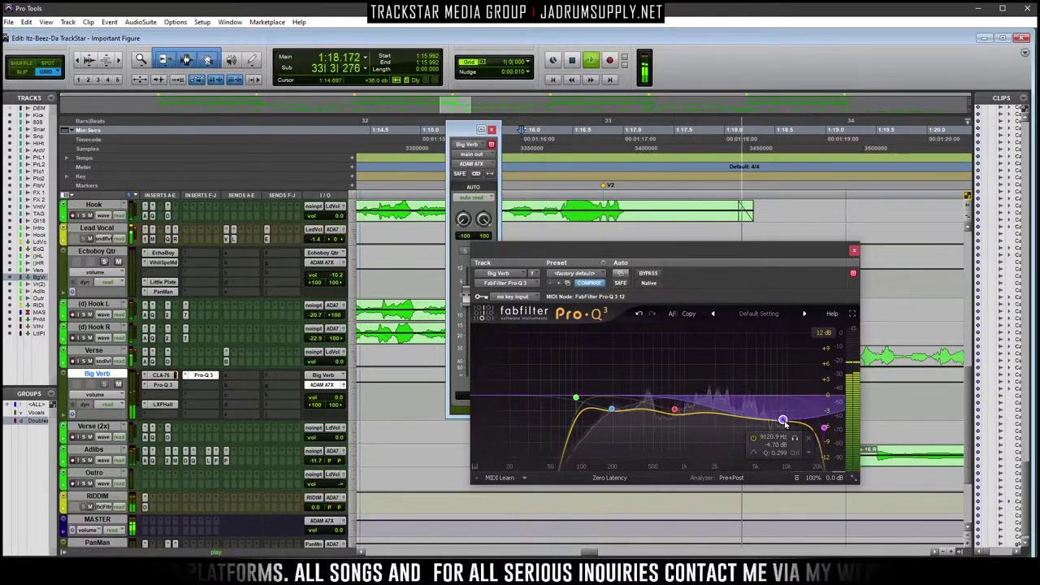
Set LXP Native Hall's reverb time to about 3.5 seconds and check the CLA-76's compression during playback
{"action": "left_click", "coordinate": [162, 404]}
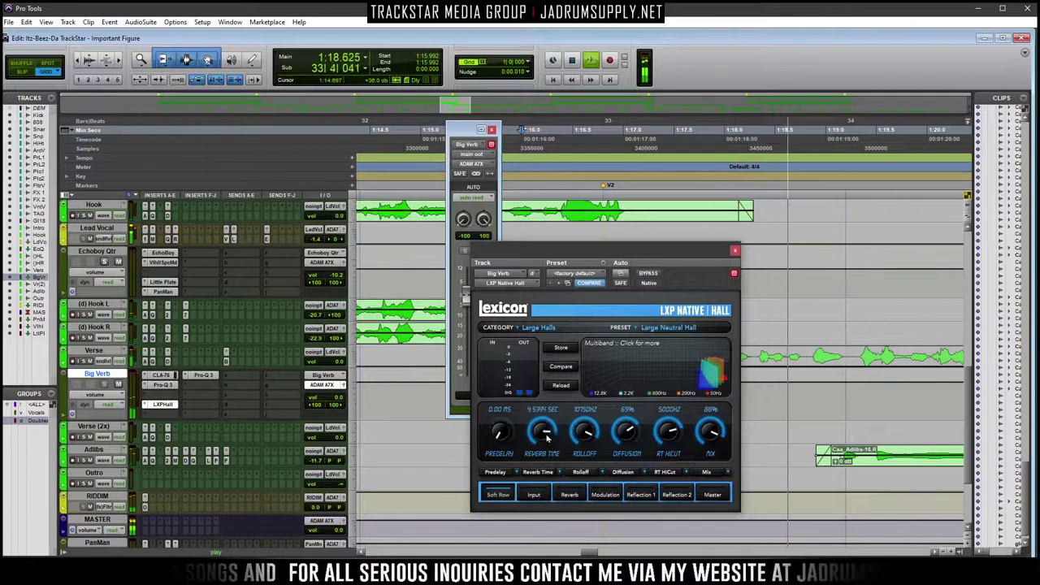
{"action": "left_click_drag", "start_coordinate": [542, 432], "coordinate": [480, 433]}
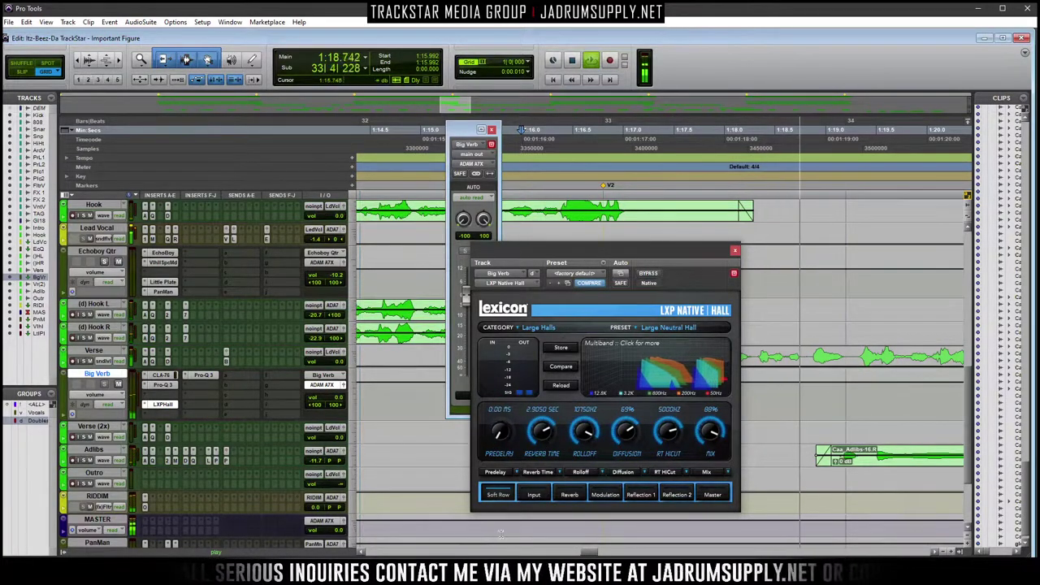
{"action": "left_click_drag", "start_coordinate": [544, 443], "coordinate": [546, 429]}
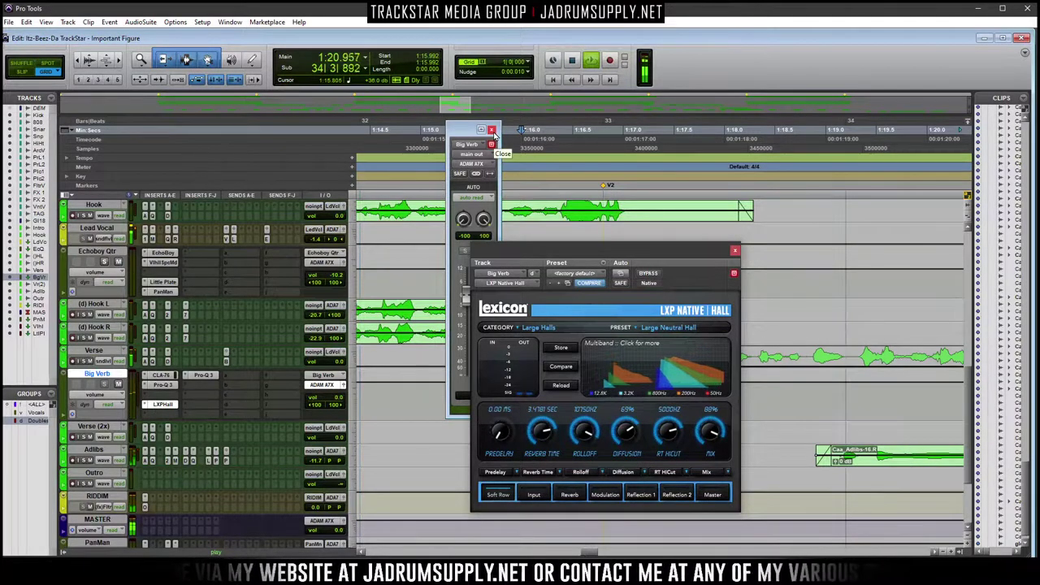
{"action": "left_click", "coordinate": [162, 376]}
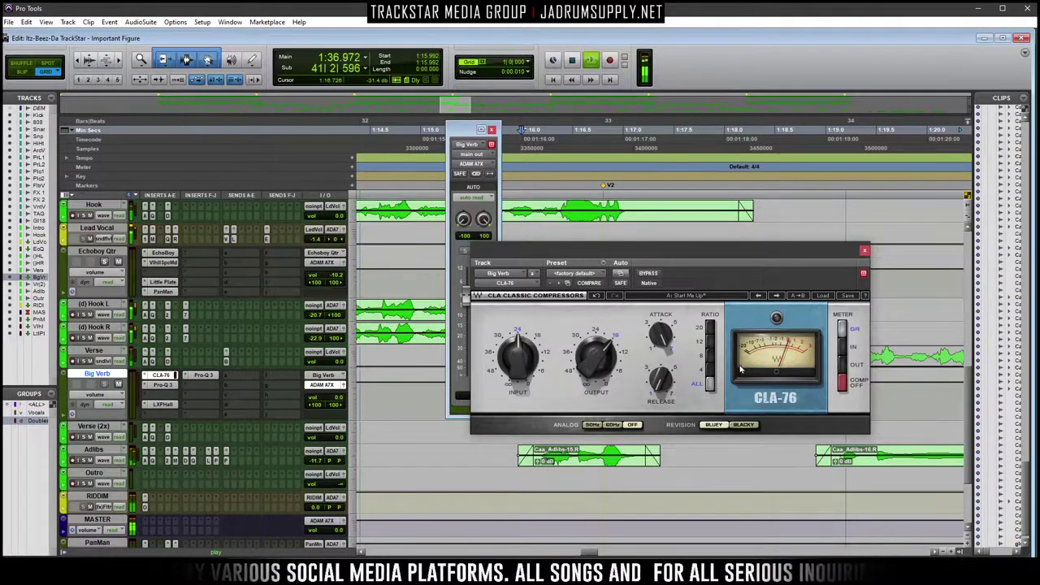
{"action": "left_click", "coordinate": [863, 250]}
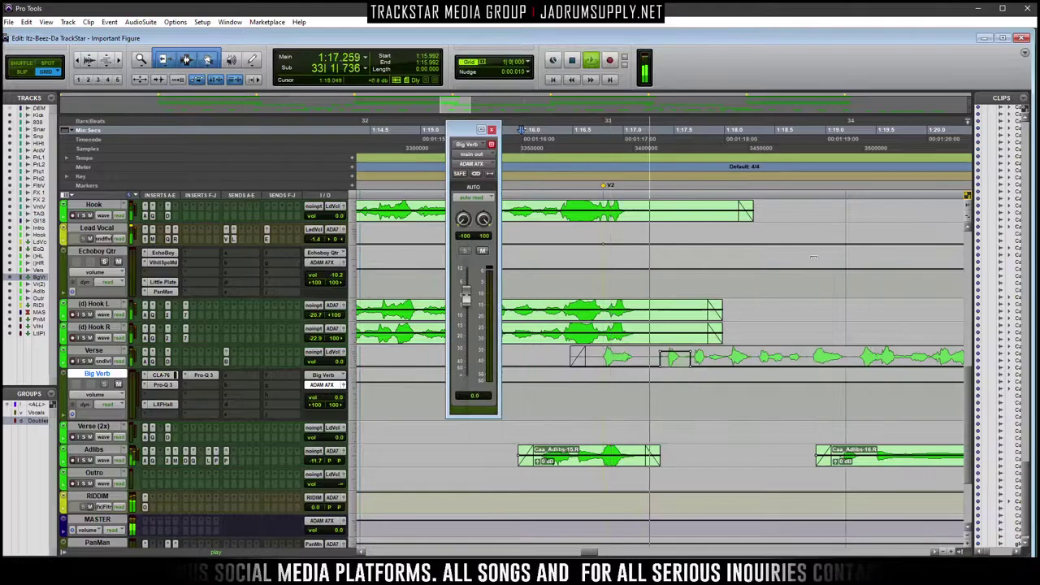
Switch to Slip mode and select the sustained phrase on the Verse track from about 1:21.179 to 1:22.260
{"action": "scroll", "coordinate": [691, 277], "scroll_direction": "up", "scroll_amount": 5}
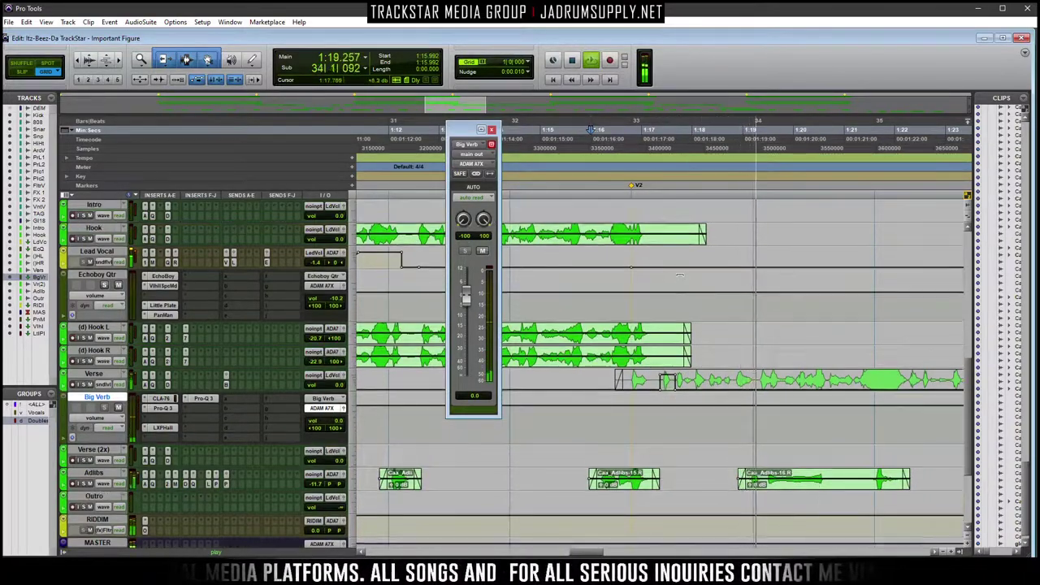
{"action": "scroll", "coordinate": [677, 274], "scroll_direction": "down", "scroll_amount": 4}
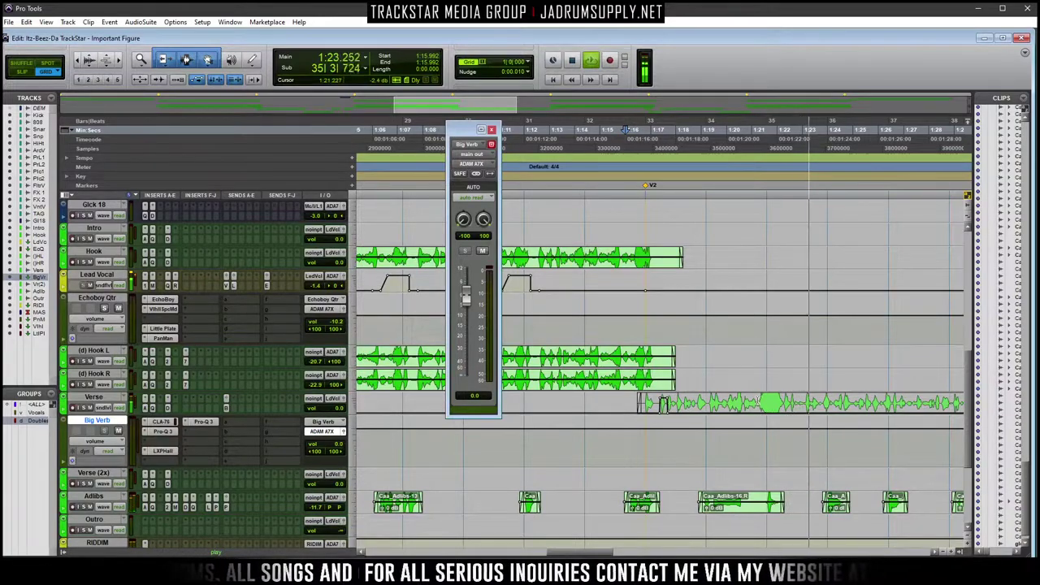
{"action": "key", "text": "p"}
{"action": "key", "text": "space"}
{"action": "key", "text": "ctrl+bracketright"}
{"action": "key", "text": "ctrl+bracketright"}
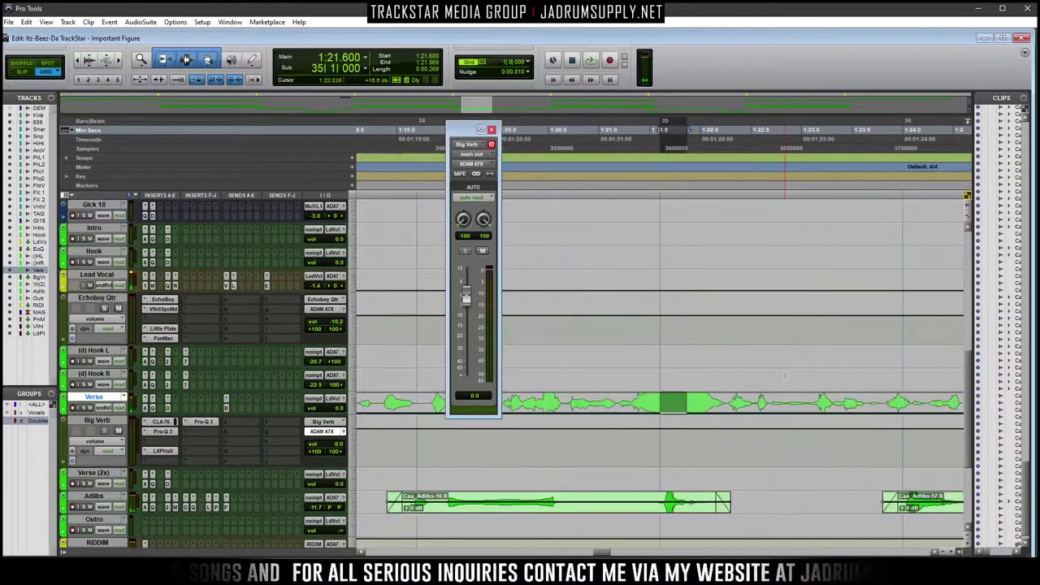
{"action": "key", "text": "F2"}
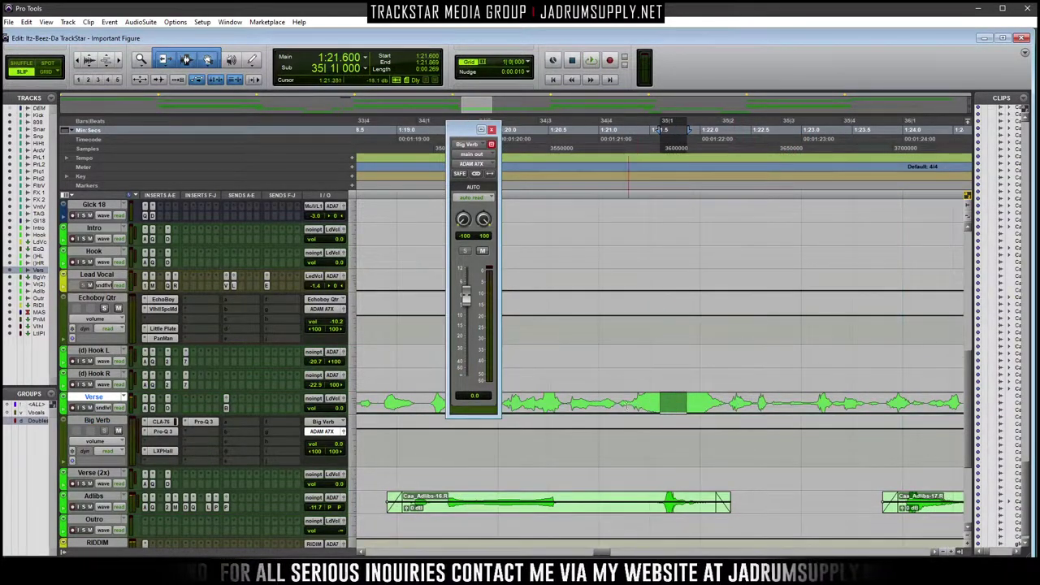
{"action": "left_click_drag", "start_coordinate": [620, 405], "coordinate": [723, 412]}
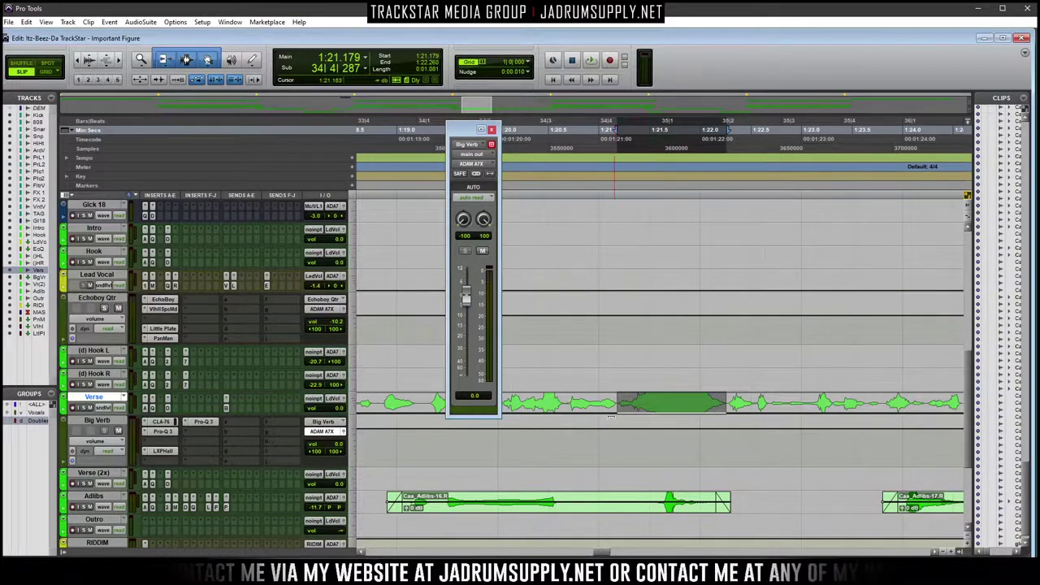
Choose the Dayelite - Ashes Rev 3 session from the Dayelite project's Ashes folder as the source for importing session data
{"action": "key", "text": "r"}
{"action": "key", "text": "r"}
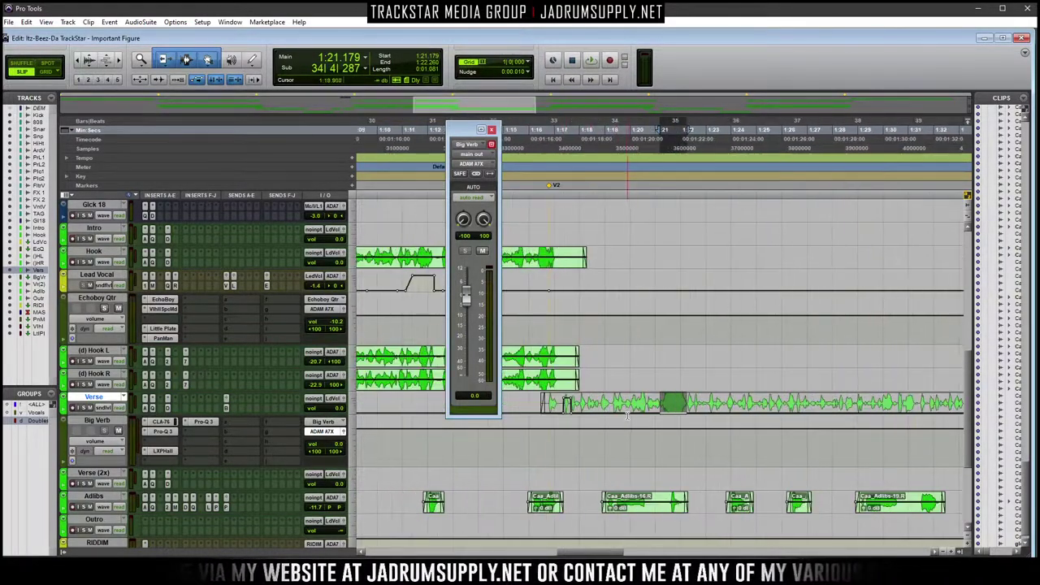
{"action": "key", "text": "alt+shift+i"}
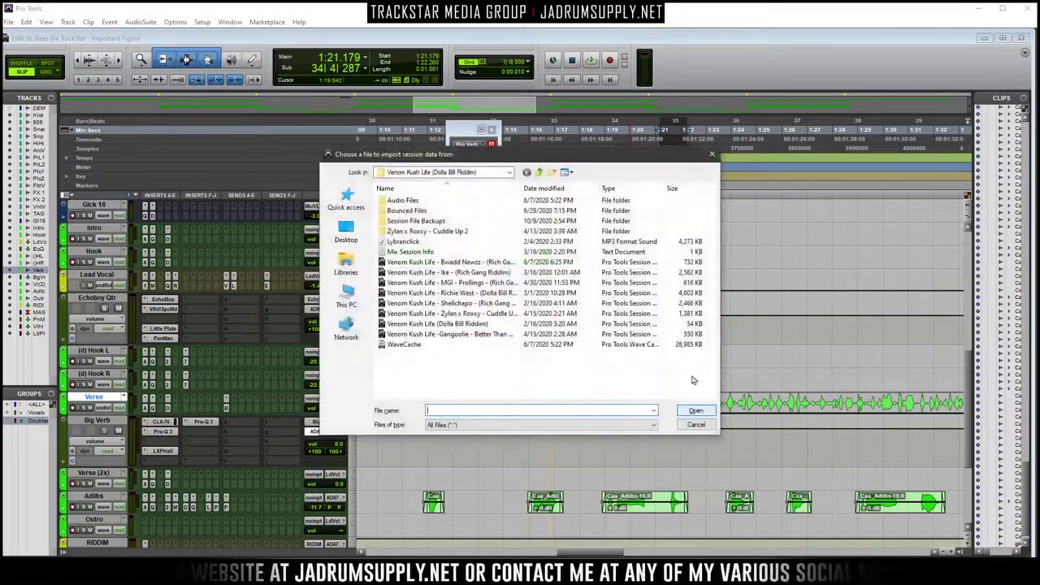
{"action": "left_click", "coordinate": [539, 173]}
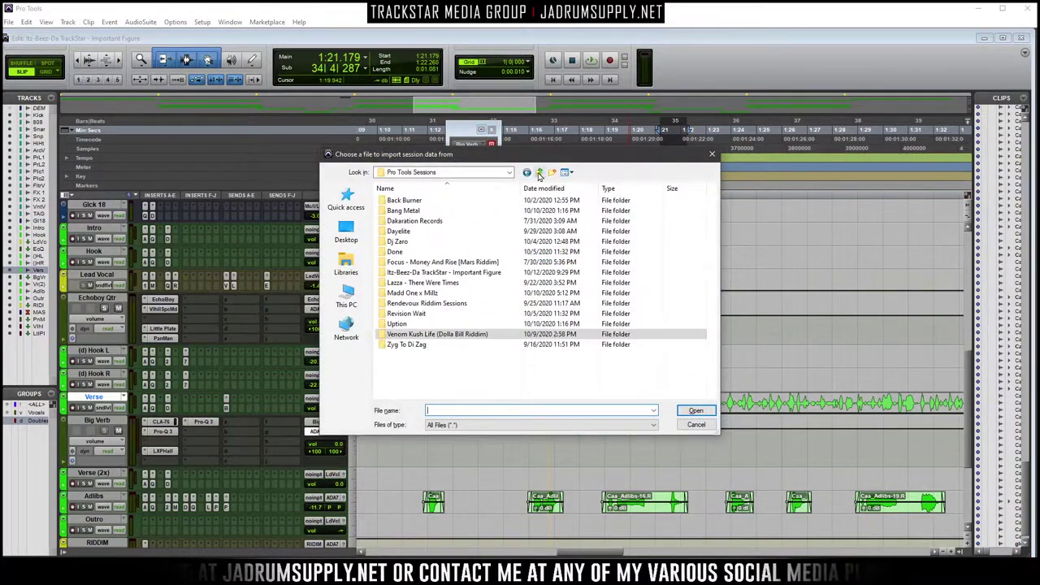
{"action": "left_click", "coordinate": [540, 173]}
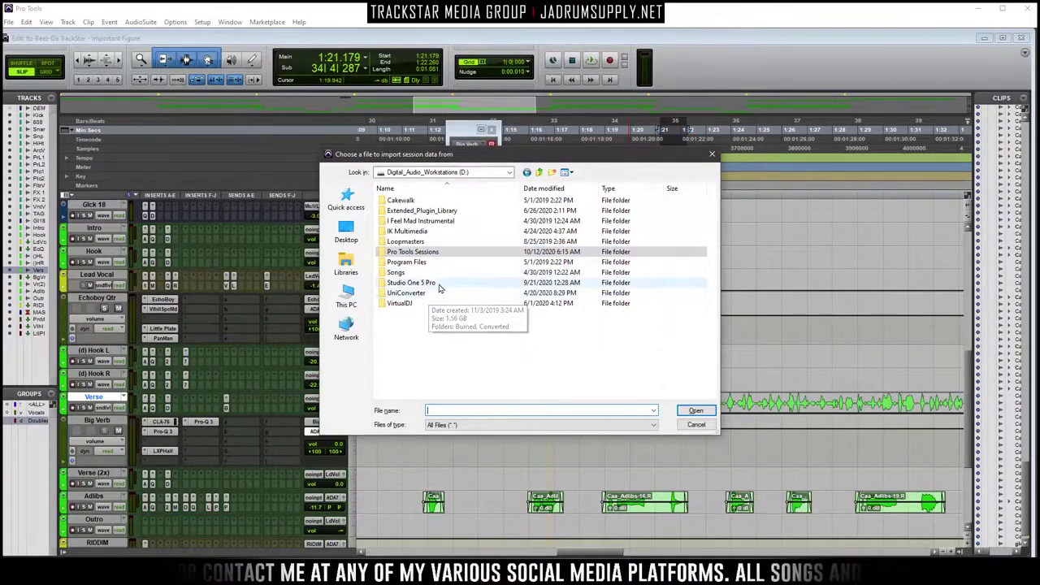
{"action": "double_click", "coordinate": [423, 253]}
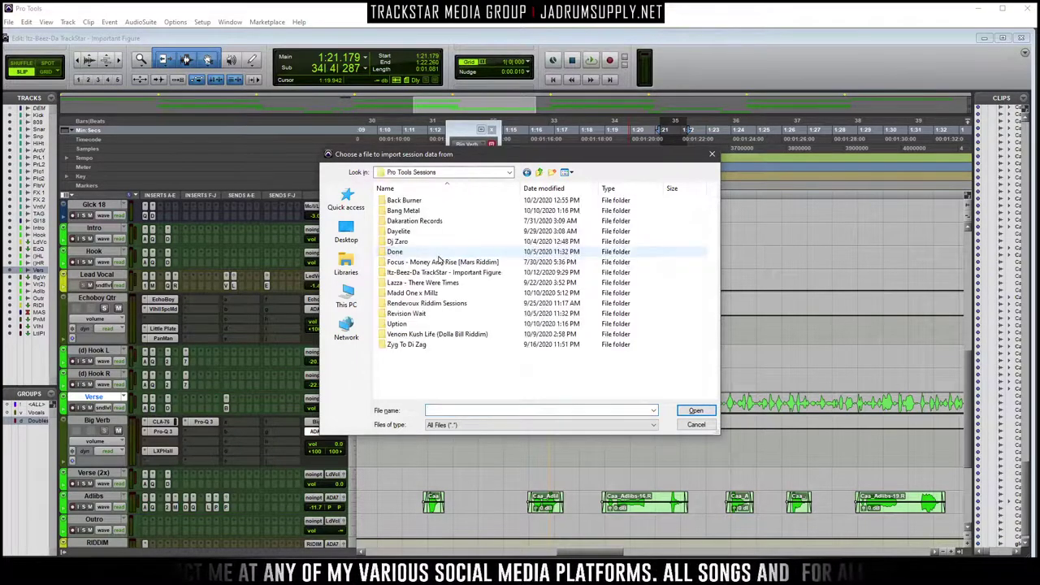
{"action": "double_click", "coordinate": [419, 315]}
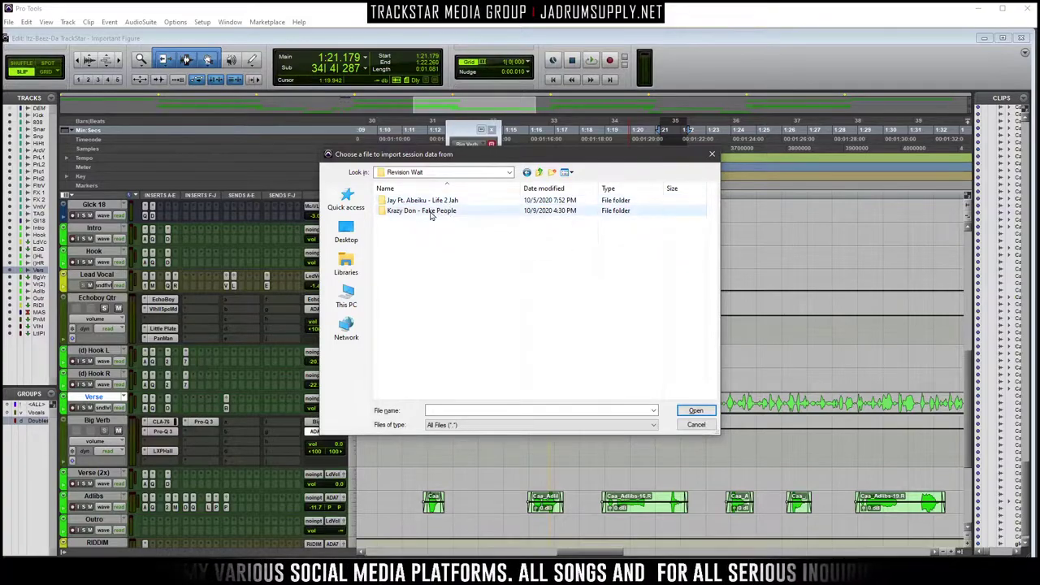
{"action": "left_click", "coordinate": [539, 172]}
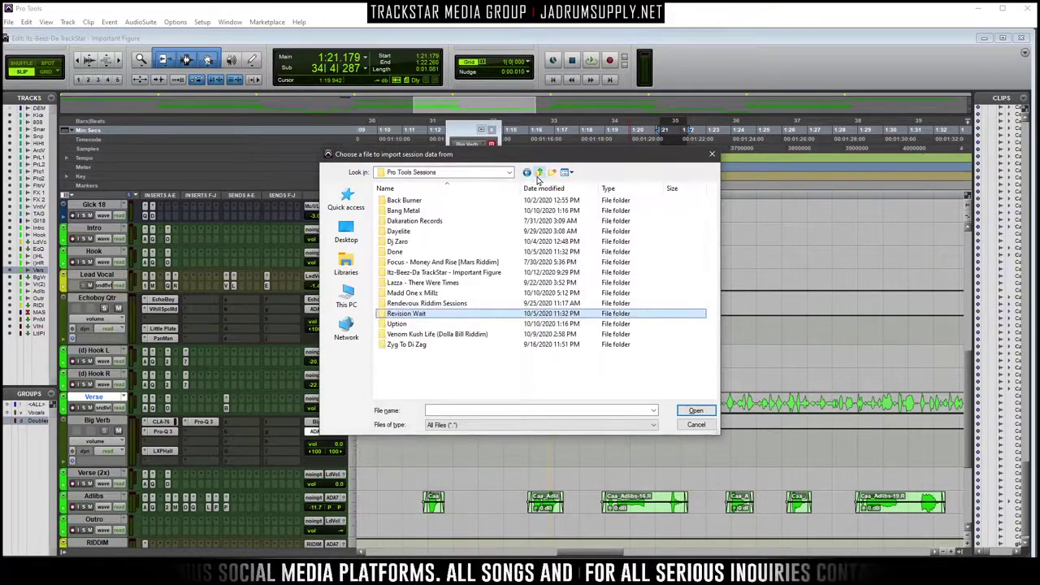
{"action": "double_click", "coordinate": [453, 252]}
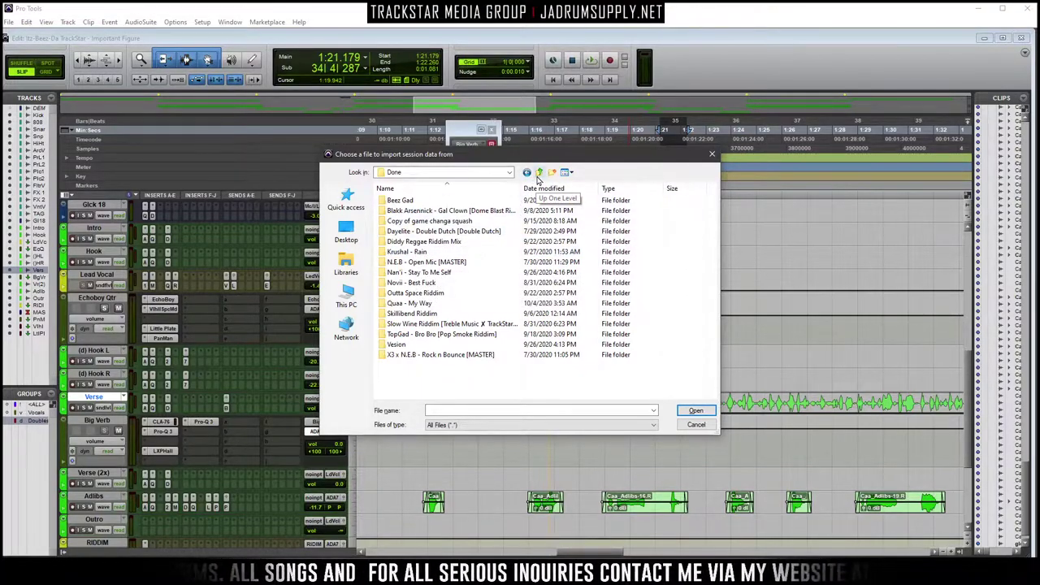
{"action": "left_click", "coordinate": [538, 174]}
{"action": "double_click", "coordinate": [406, 232]}
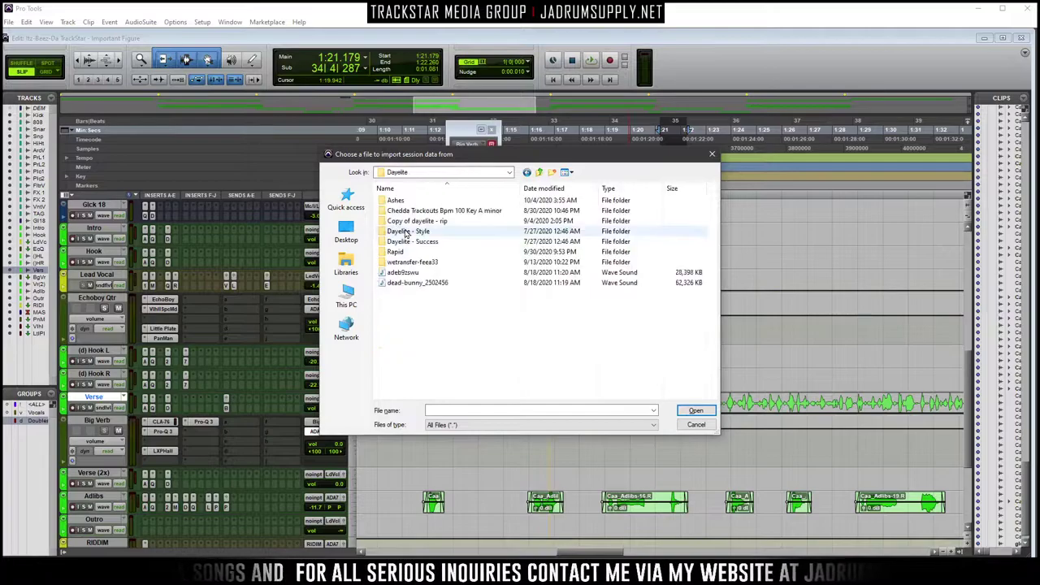
{"action": "double_click", "coordinate": [398, 200]}
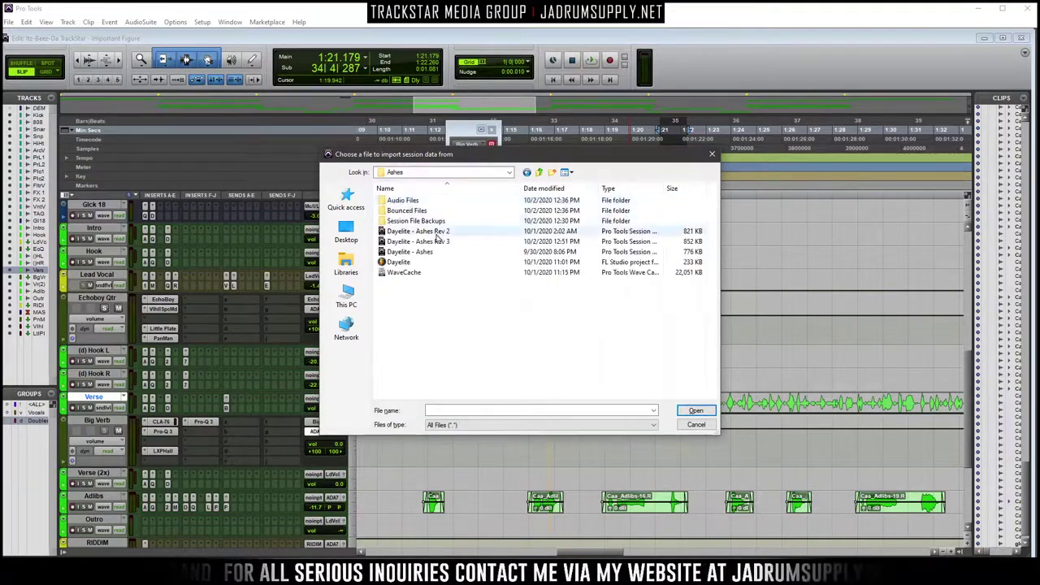
{"action": "double_click", "coordinate": [439, 243]}
Import the source session's Big Verb stereo aux onto the existing Big Verb track, with the current selection of track data
{"action": "scroll", "coordinate": [445, 340], "scroll_direction": "down", "scroll_amount": 5}
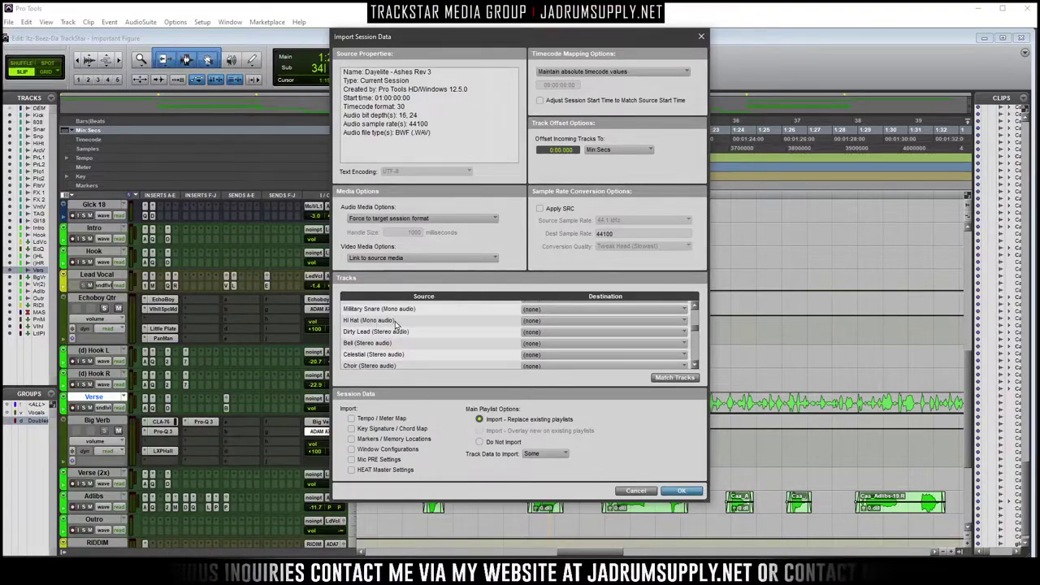
{"action": "scroll", "coordinate": [400, 330], "scroll_direction": "down", "scroll_amount": 4}
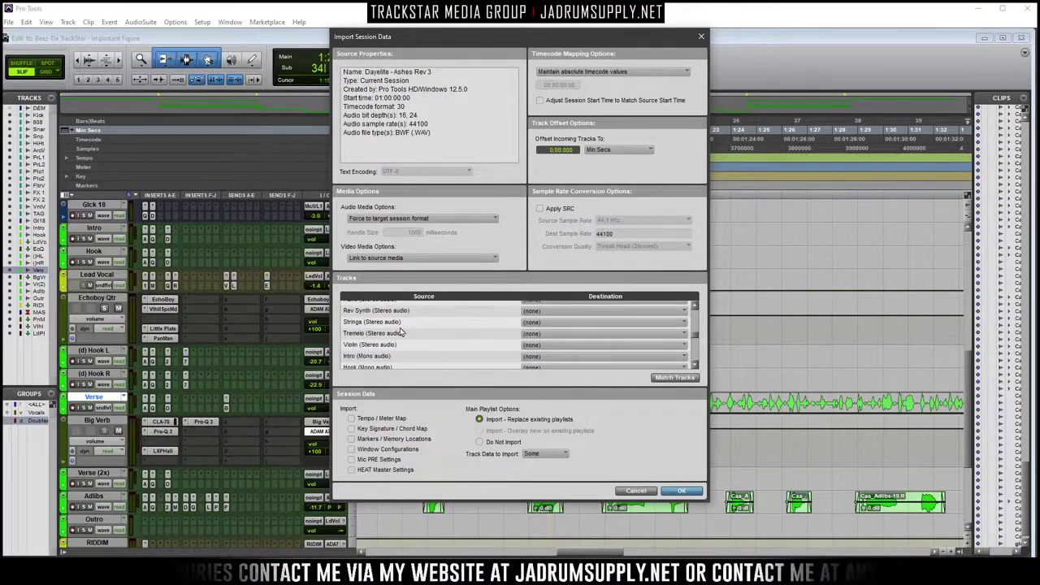
{"action": "scroll", "coordinate": [401, 336], "scroll_direction": "down", "scroll_amount": 4}
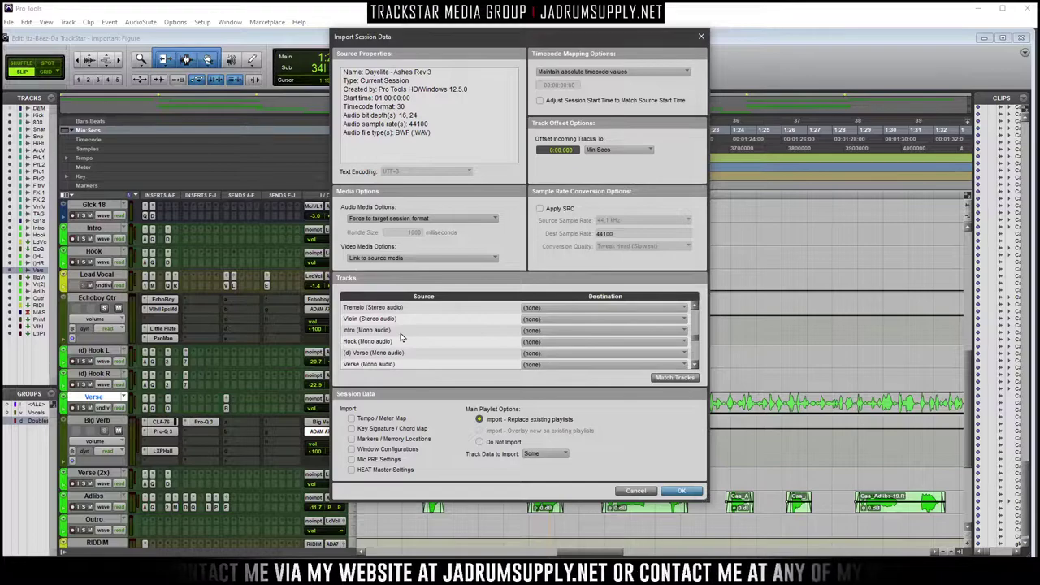
{"action": "scroll", "coordinate": [408, 338], "scroll_direction": "down", "scroll_amount": 6}
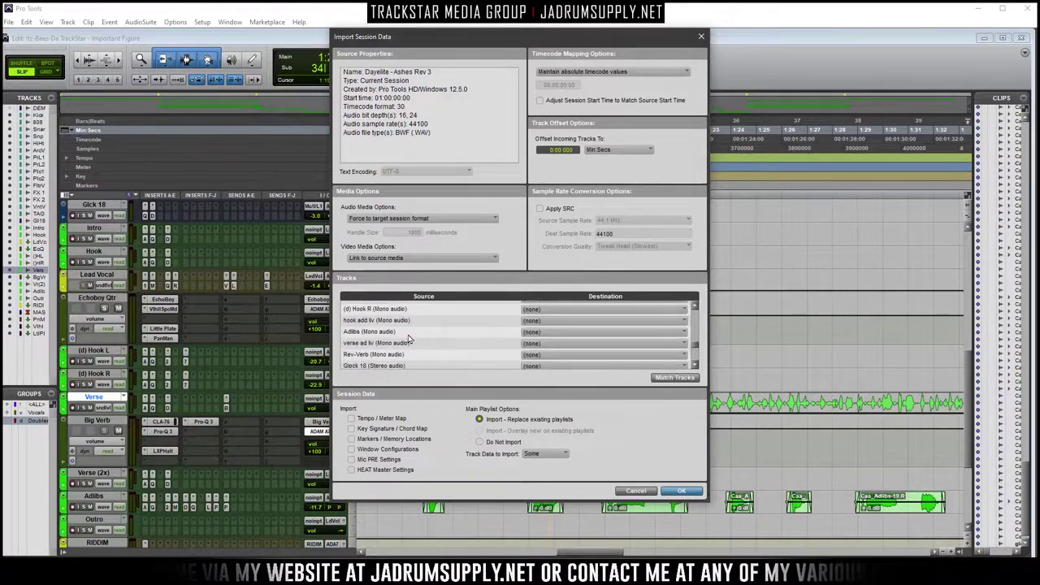
{"action": "scroll", "coordinate": [410, 335], "scroll_direction": "down", "scroll_amount": 2}
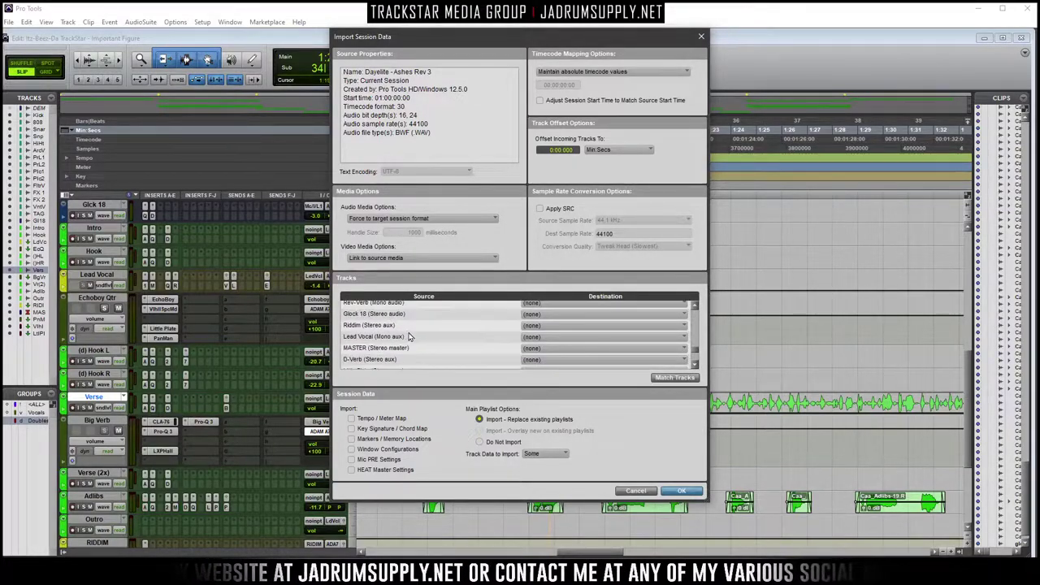
{"action": "scroll", "coordinate": [433, 347], "scroll_direction": "down", "scroll_amount": 2}
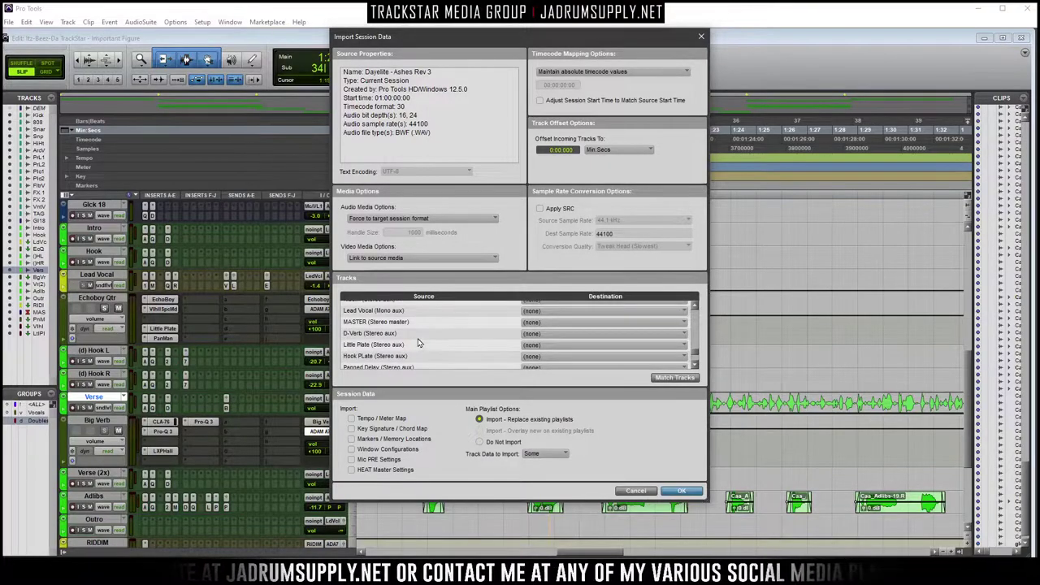
{"action": "scroll", "coordinate": [420, 342], "scroll_direction": "down", "scroll_amount": 1}
{"action": "scroll", "coordinate": [429, 340], "scroll_direction": "down", "scroll_amount": 1}
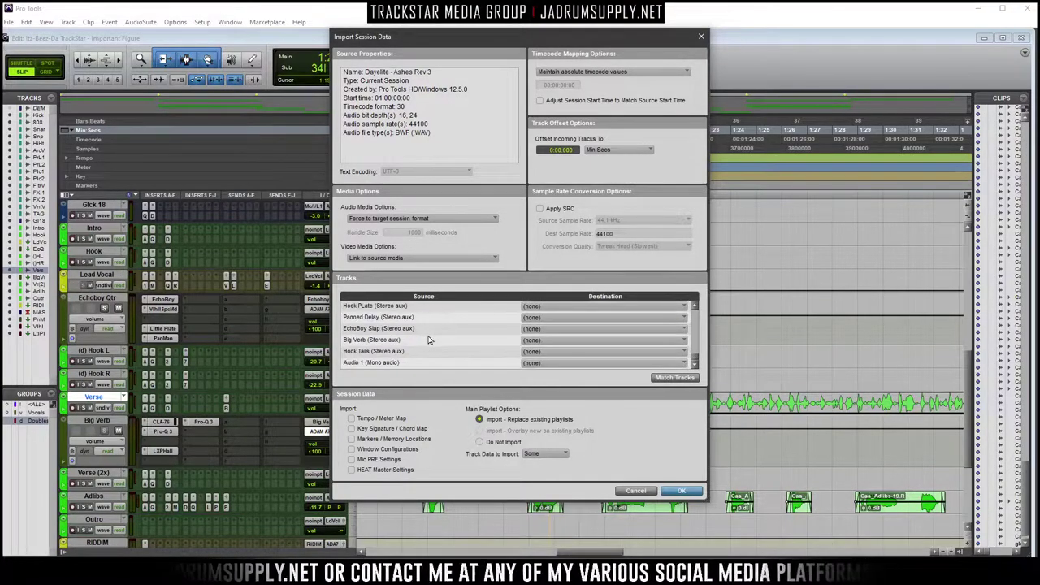
{"action": "left_click", "coordinate": [363, 342]}
{"action": "left_click", "coordinate": [569, 340]}
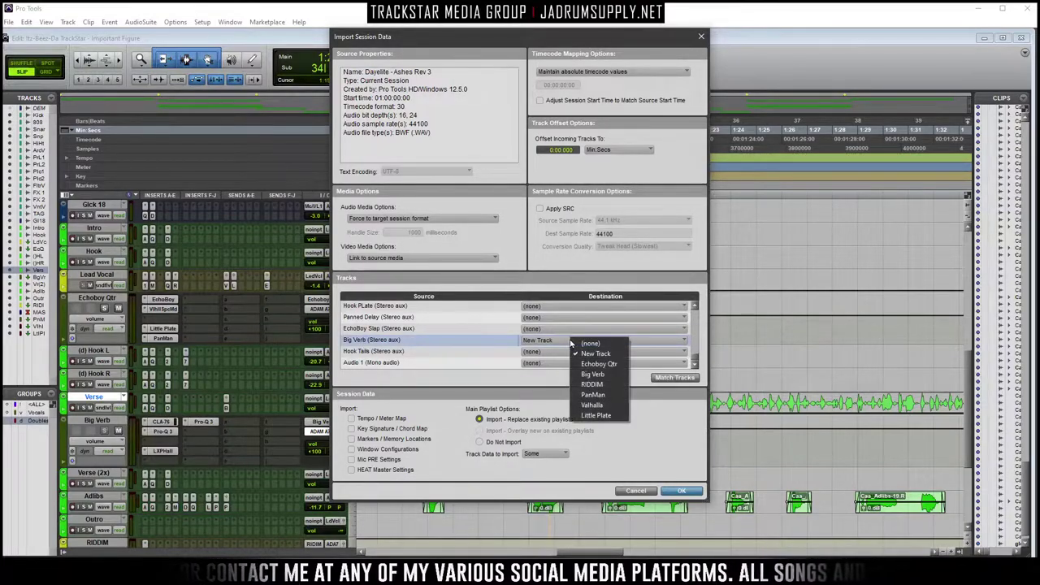
{"action": "left_click", "coordinate": [594, 374]}
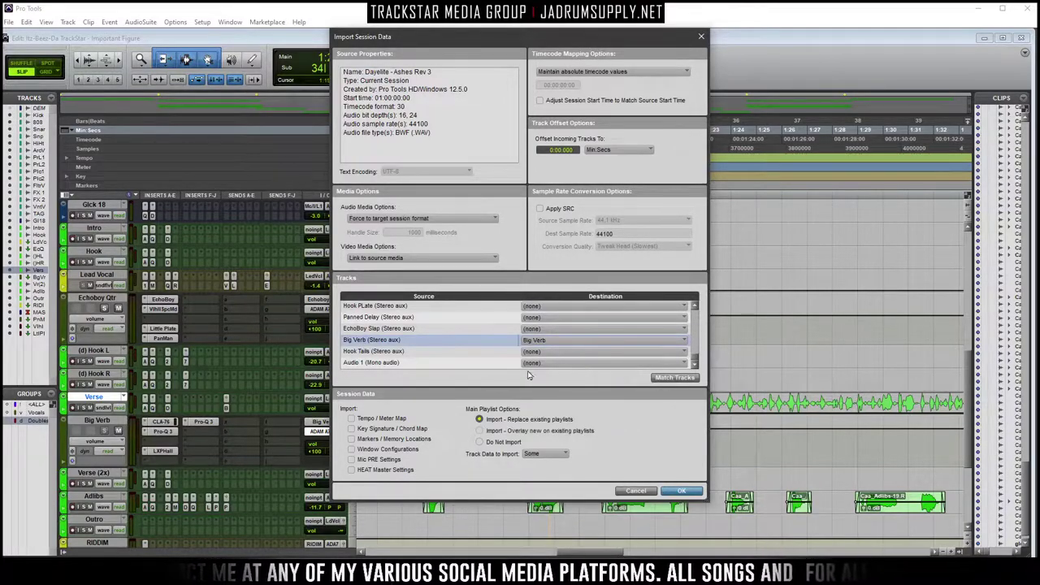
{"action": "left_click", "coordinate": [534, 455]}
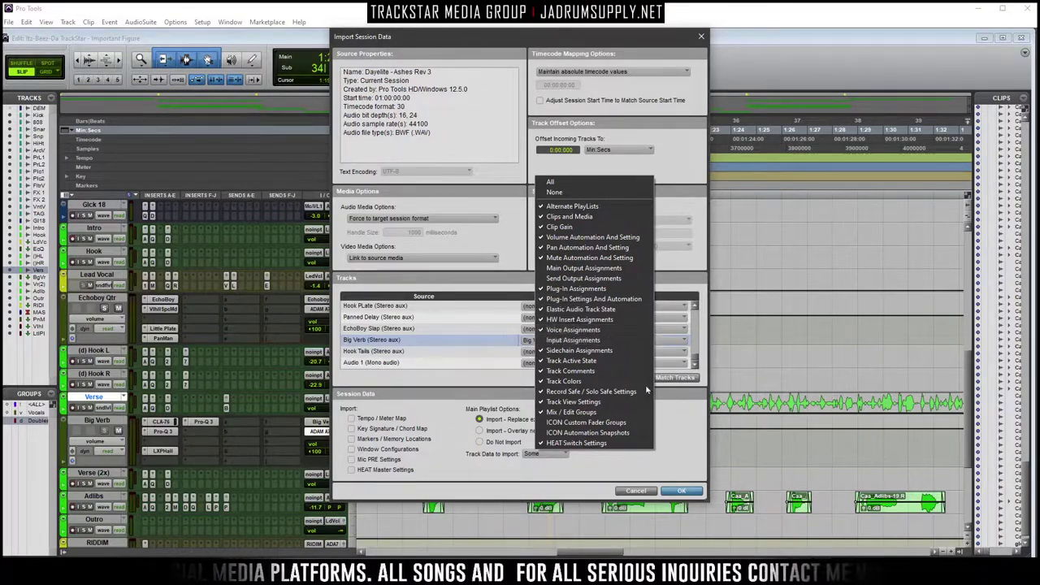
{"action": "left_click", "coordinate": [681, 492]}
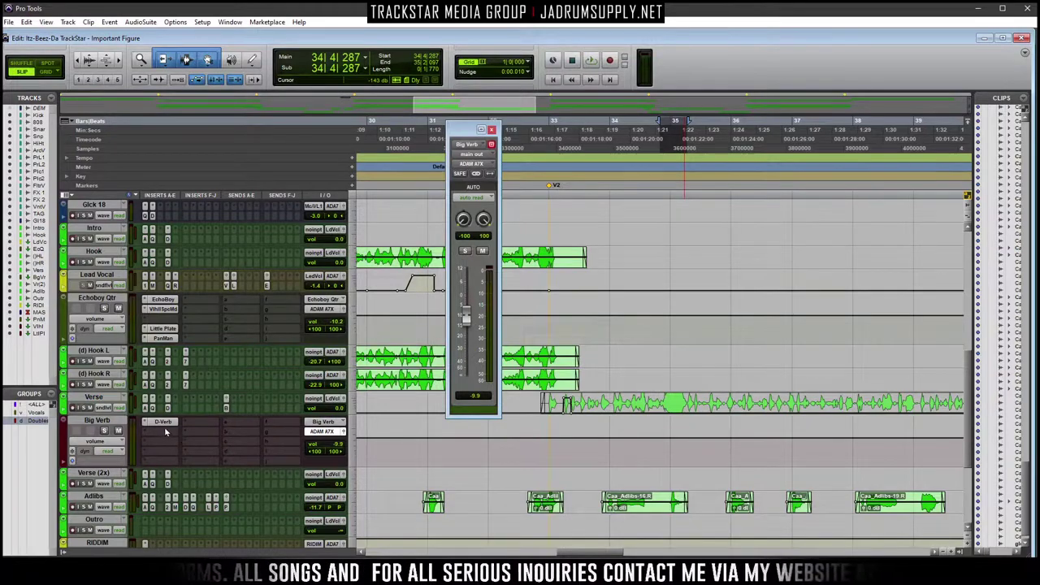
Audition the imported Big Verb by playing the verse from about 32|4|850, and open its D-Verb to inspect the settings
{"action": "left_click", "coordinate": [164, 422]}
{"action": "left_click", "coordinate": [169, 423]}
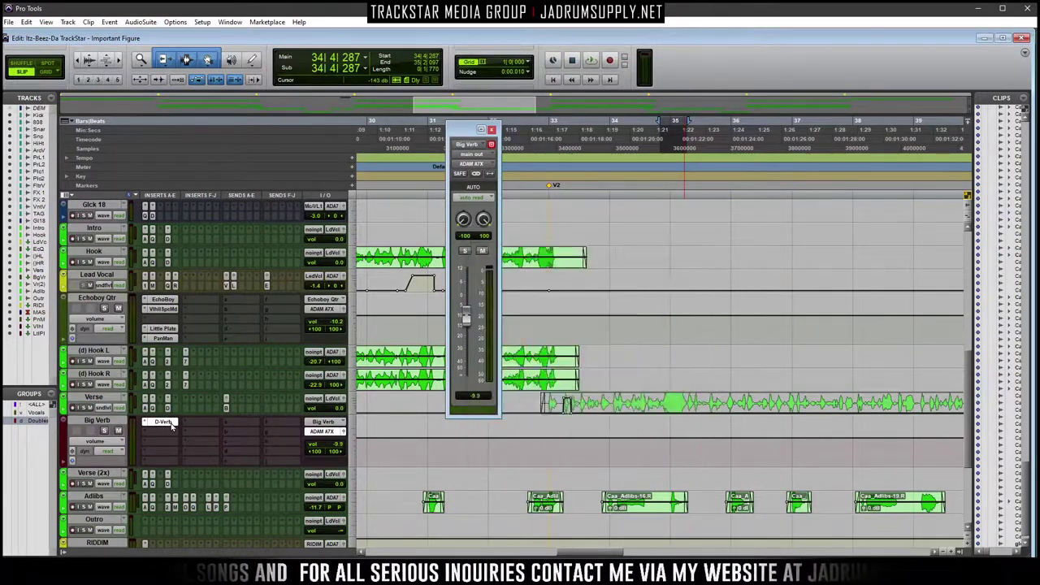
{"action": "key", "text": "space"}
{"action": "key", "text": "space"}
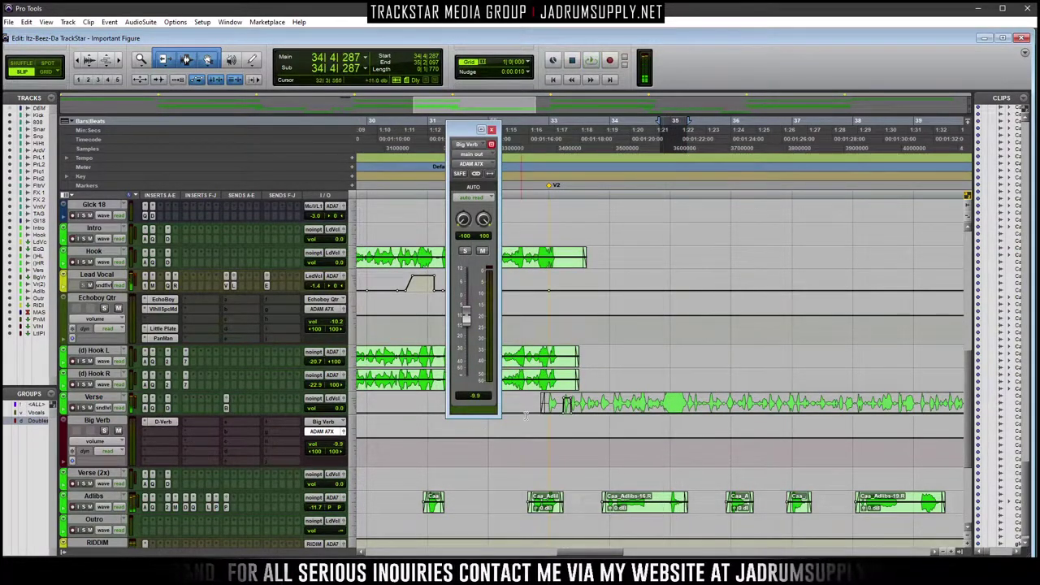
{"action": "left_click", "coordinate": [550, 122]}
{"action": "key", "text": "space"}
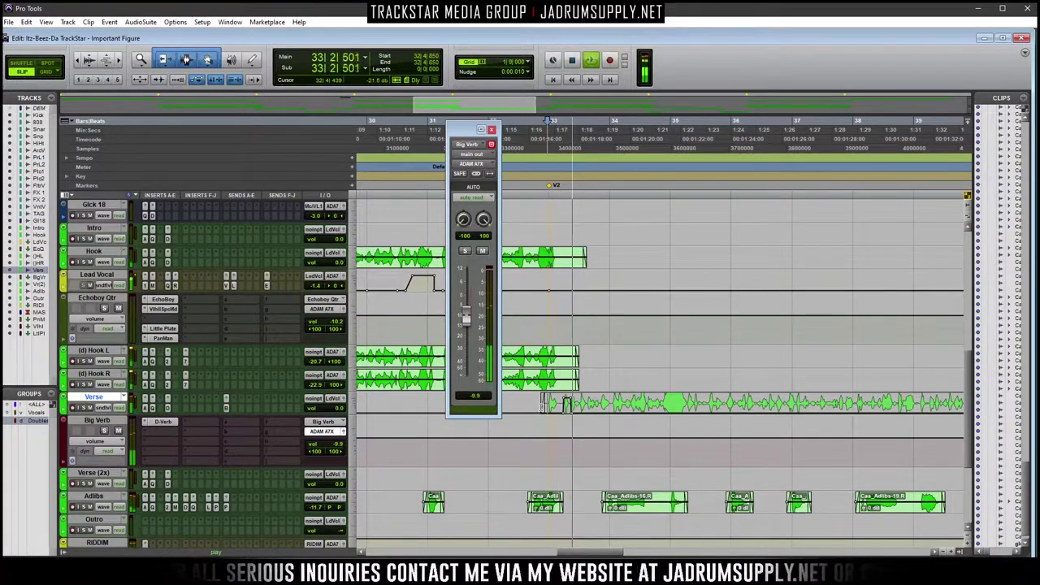
{"action": "key", "text": "space"}
{"action": "left_click", "coordinate": [162, 421]}
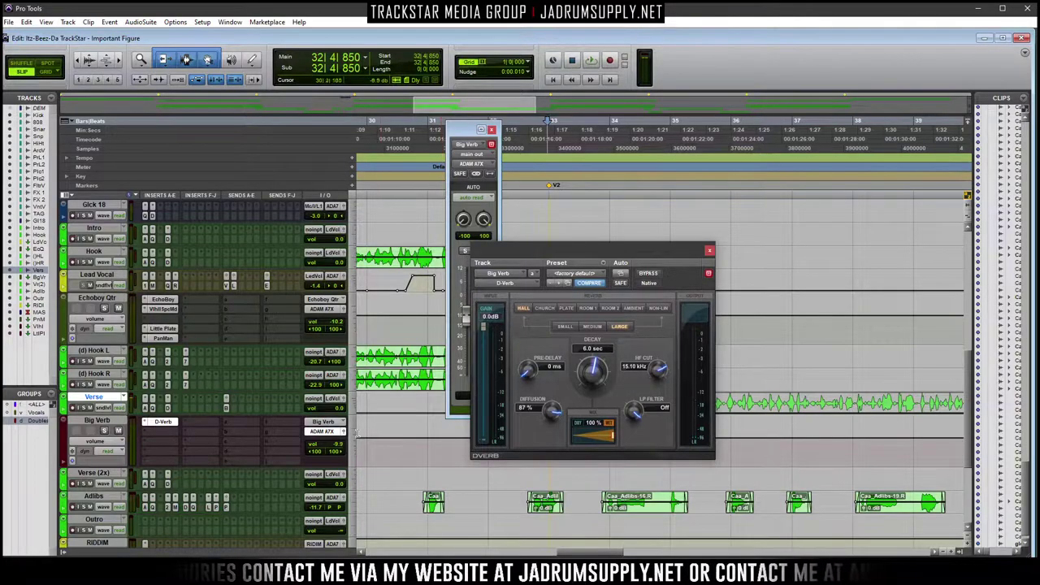
Insert Black Rooster Audio's VLA-3A before D-Verb on Big Verb, setting gain slightly above 5 and peak reduction slightly below 5 during playback
{"action": "left_click", "coordinate": [166, 432]}
{"action": "mouse_move", "coordinate": [213, 439]}
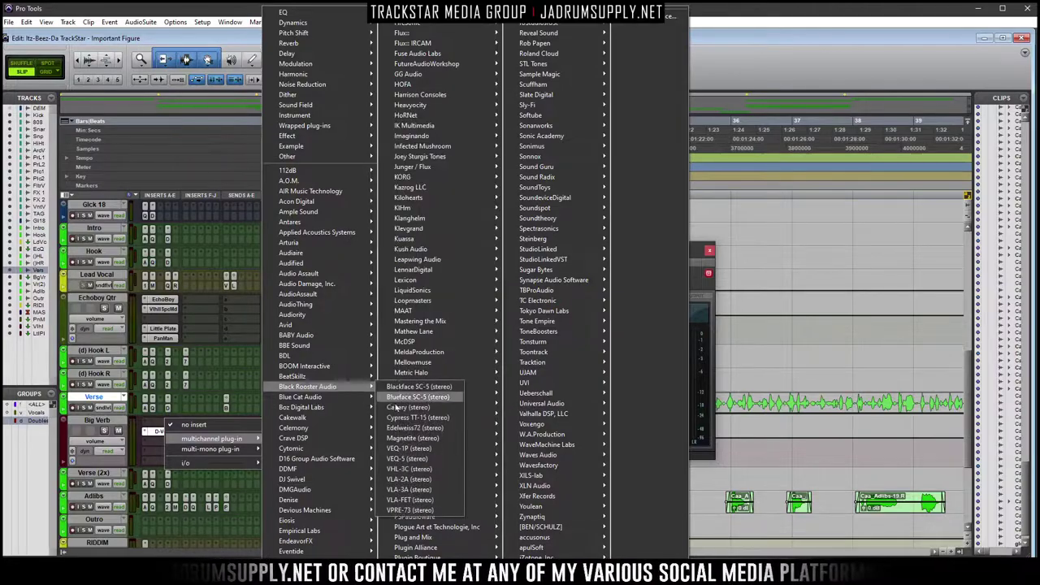
{"action": "left_click", "coordinate": [414, 490]}
{"action": "key", "text": "space"}
{"action": "left_click_drag", "start_coordinate": [868, 378], "coordinate": [868, 394]}
{"action": "left_click_drag", "start_coordinate": [622, 362], "coordinate": [640, 317]}
{"action": "left_click_drag", "start_coordinate": [869, 362], "coordinate": [868, 317]}
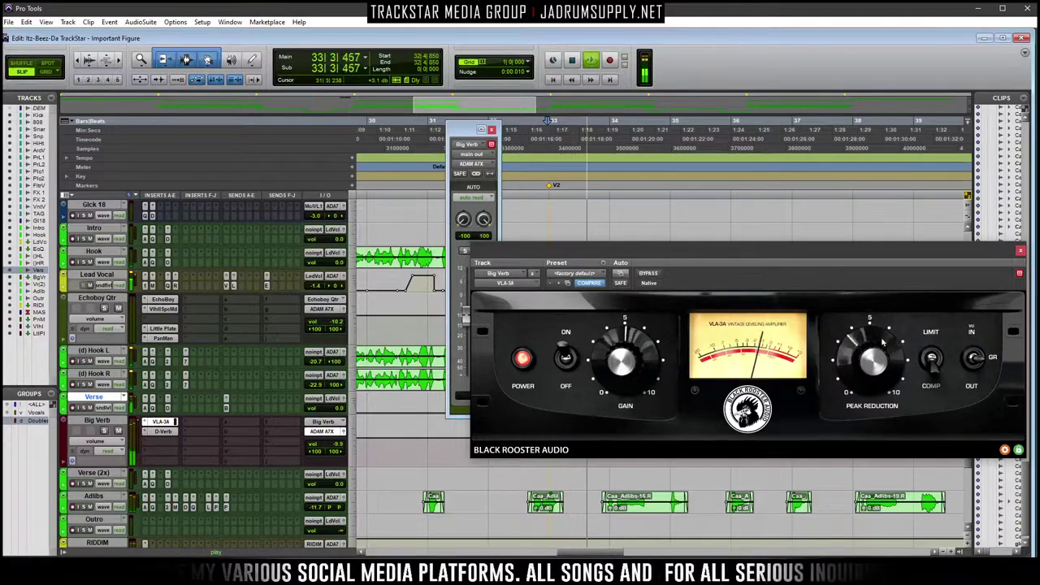
{"action": "key", "text": "space"}
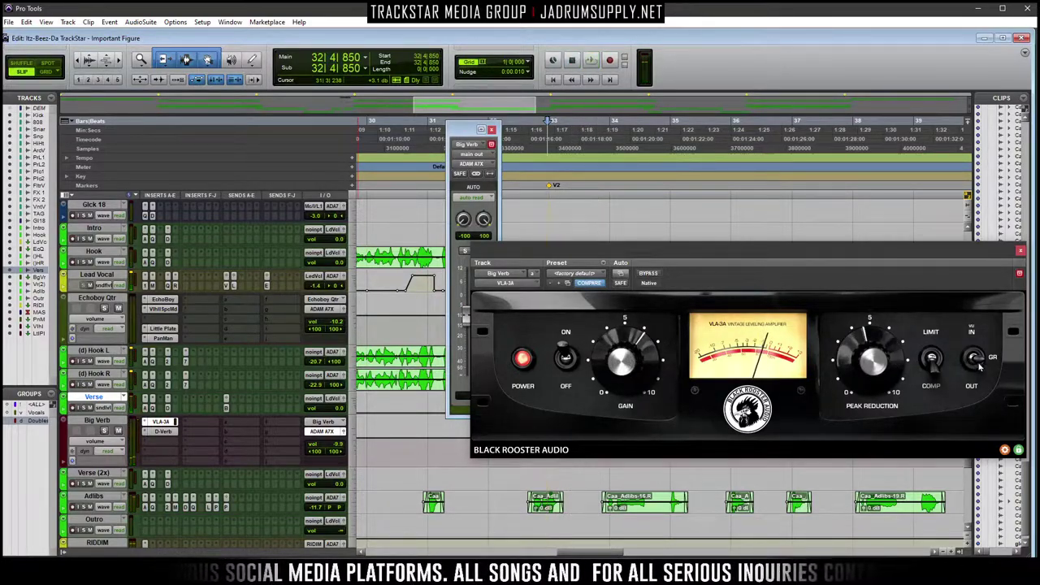
Lower the Big Verb track's volume to -11.8 dB while listening to the verse
{"action": "key", "text": "space"}
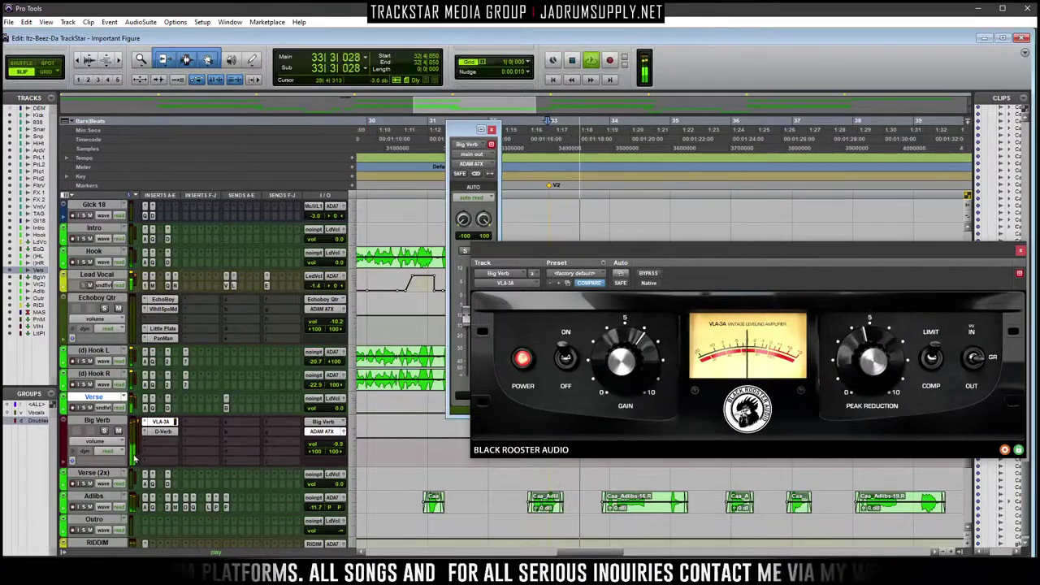
{"action": "left_click", "coordinate": [304, 431]}
{"action": "left_click", "coordinate": [305, 432]}
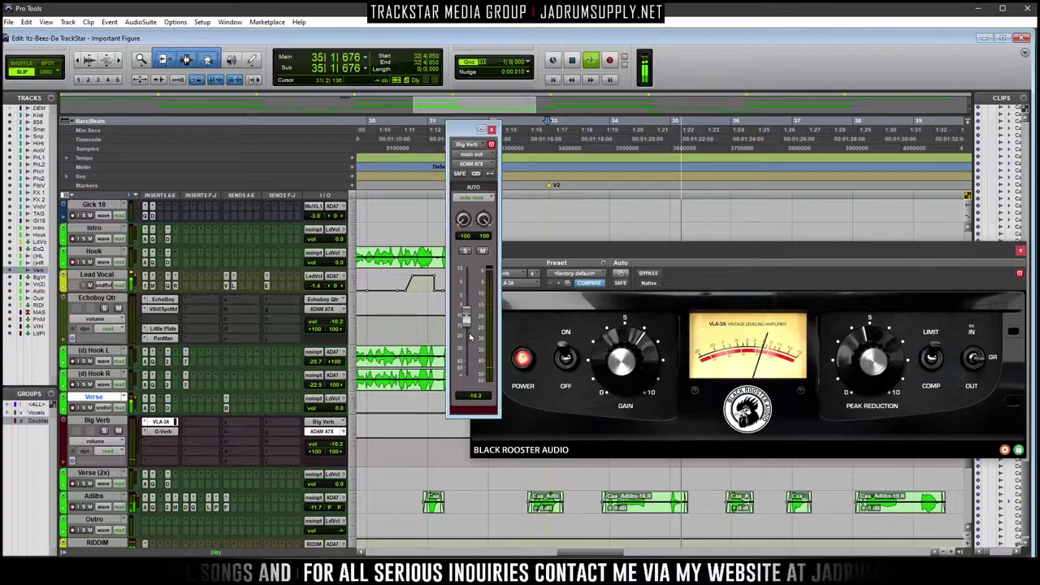
{"action": "key", "text": "space"}
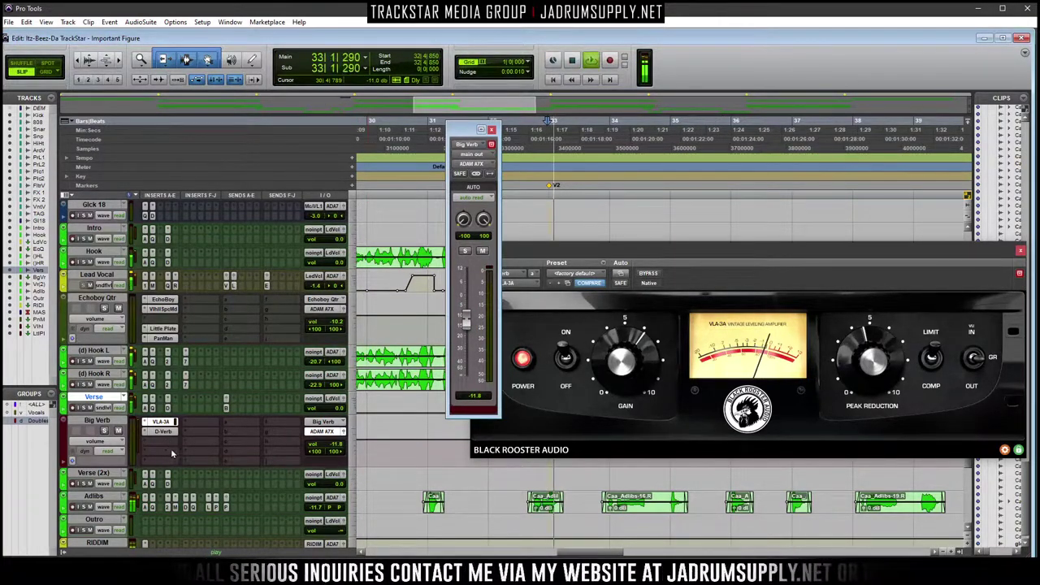
Insert a stereo FabFilter Pro-Q 3 after D-Verb on Big Verb and add an 18 dB/oct high cut at 16542 Hz
{"action": "left_click", "coordinate": [166, 453]}
{"action": "mouse_move", "coordinate": [217, 468]}
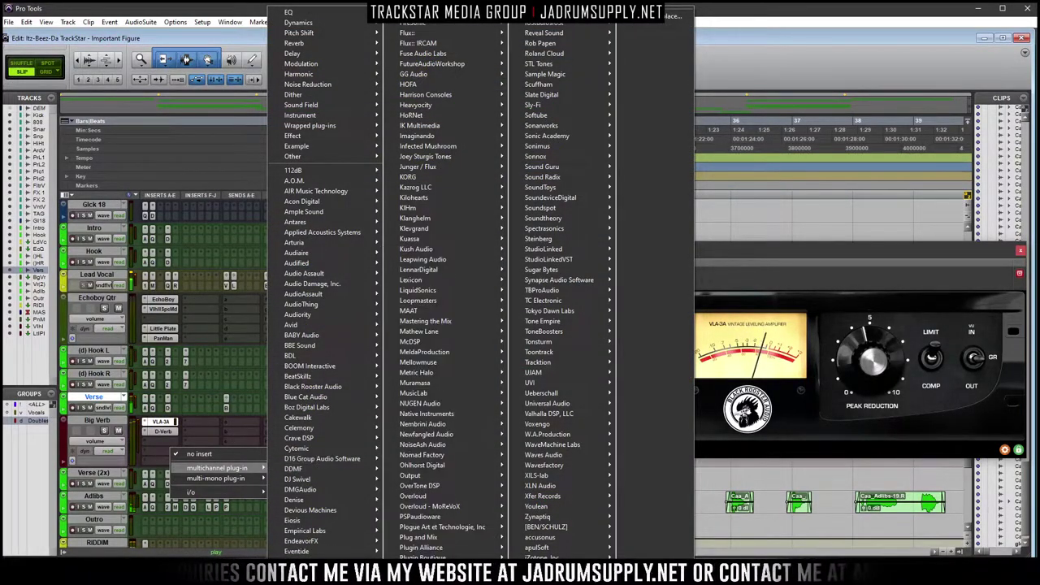
{"action": "mouse_move", "coordinate": [422, 23]}
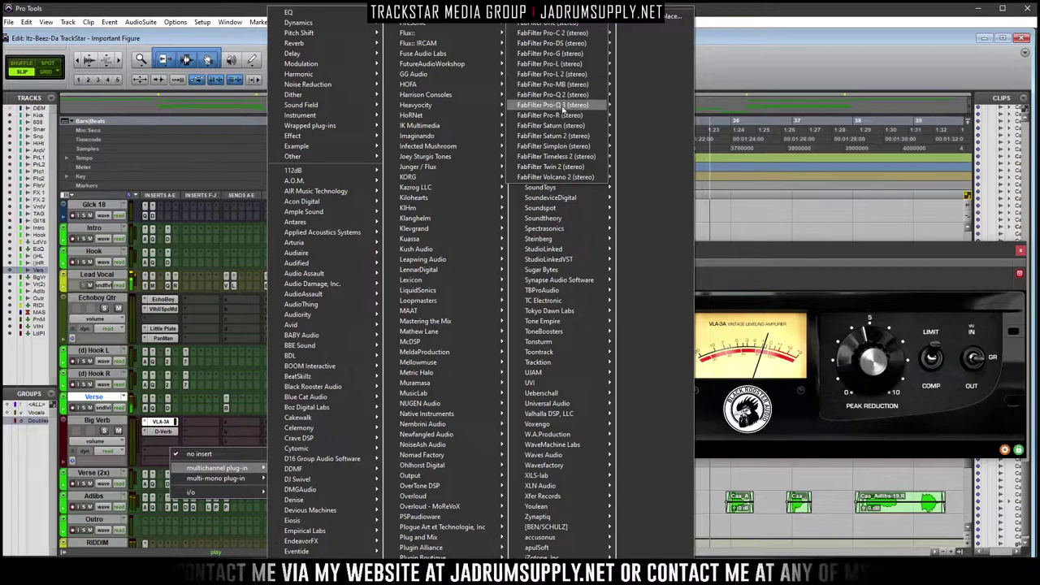
{"action": "left_click", "coordinate": [557, 105]}
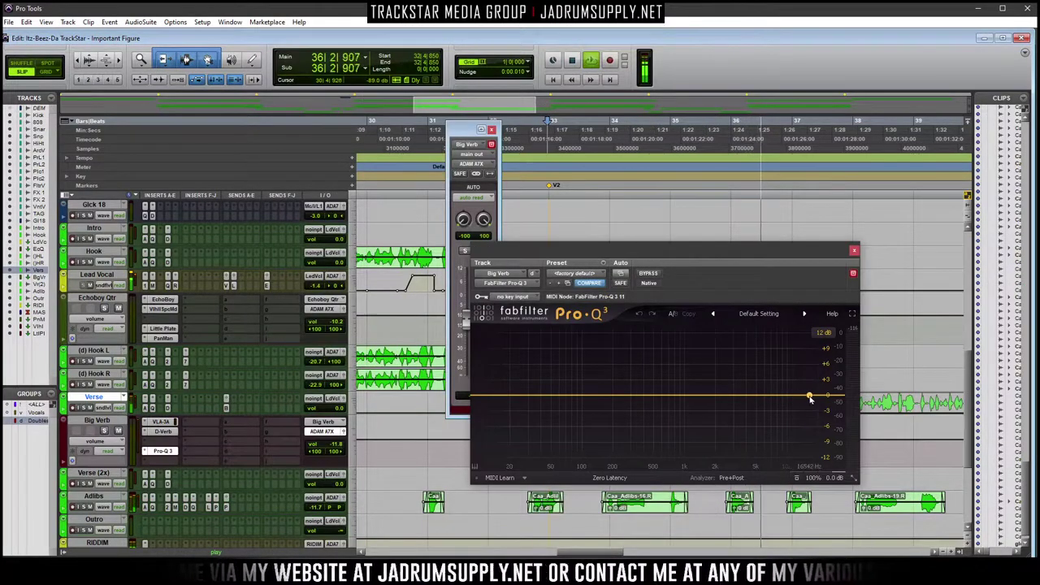
{"action": "left_click", "coordinate": [810, 397]}
{"action": "scroll", "coordinate": [810, 396], "scroll_direction": "down", "scroll_amount": 1}
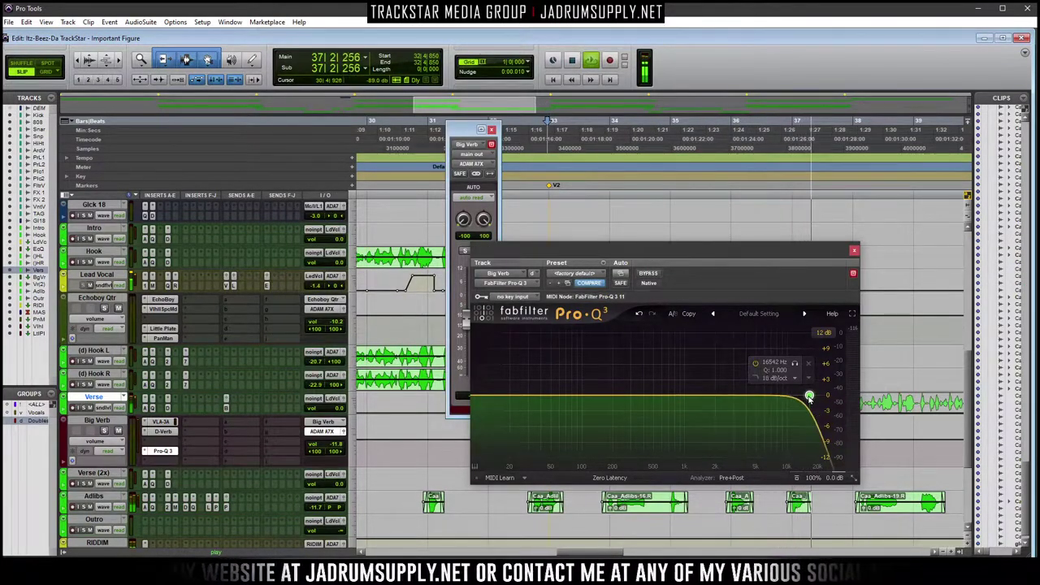
Lower Pro-Q 3's high cut to roughly 9–10 kHz at 12 dB/oct and add a 12 dB/oct low cut near 20 Hz during playback
{"action": "left_click_drag", "start_coordinate": [810, 396], "coordinate": [795, 411]}
{"action": "left_click", "coordinate": [505, 396]}
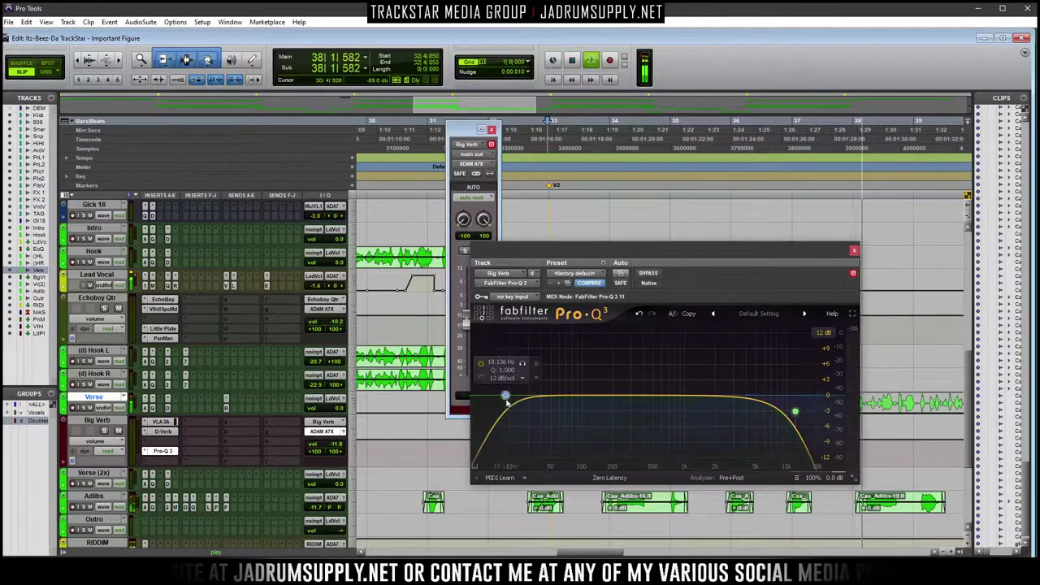
{"action": "left_click_drag", "start_coordinate": [505, 398], "coordinate": [513, 410]}
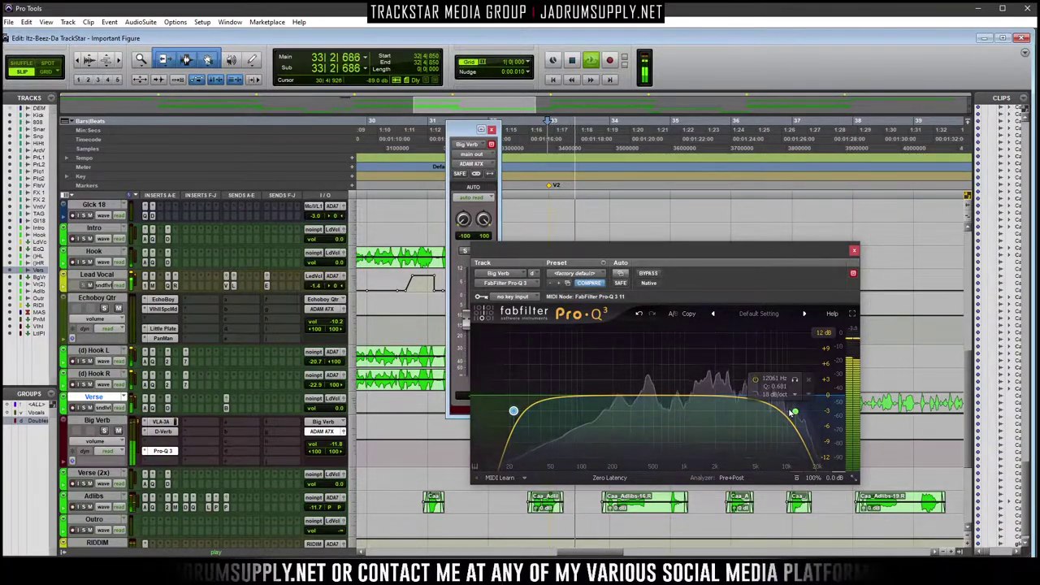
{"action": "scroll", "coordinate": [792, 416], "scroll_direction": "down", "scroll_amount": 1}
{"action": "left_click_drag", "start_coordinate": [792, 416], "coordinate": [785, 418]}
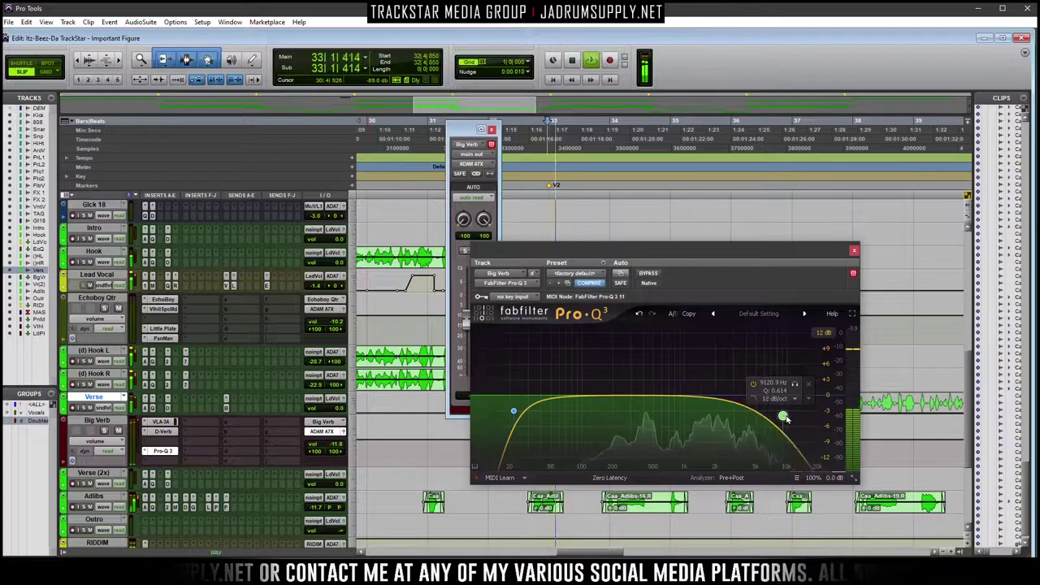
{"action": "key", "text": "space"}
{"action": "mouse_move", "coordinate": [784, 418]}
{"action": "left_mouse_down"}
{"action": "mouse_move", "coordinate": [772, 420]}
{"action": "mouse_move", "coordinate": [786, 413]}
{"action": "left_mouse_up"}
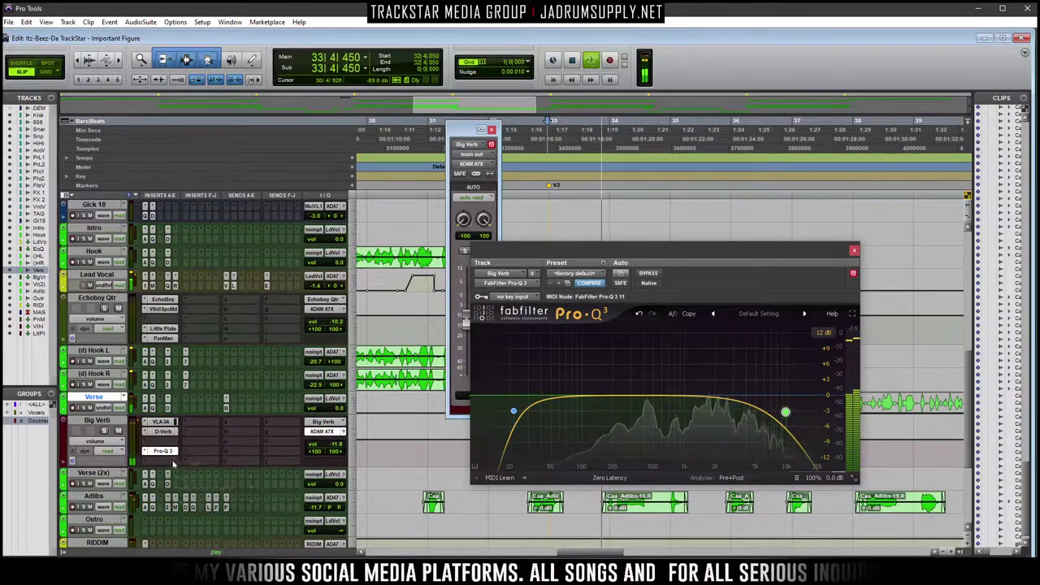
Insert a stereo SoundToys EchoBoy Jr. after Pro-Q 3 on Big Verb and lower the track's volume to -13.6 dB
{"action": "left_click", "coordinate": [157, 460]}
{"action": "mouse_move", "coordinate": [209, 478]}
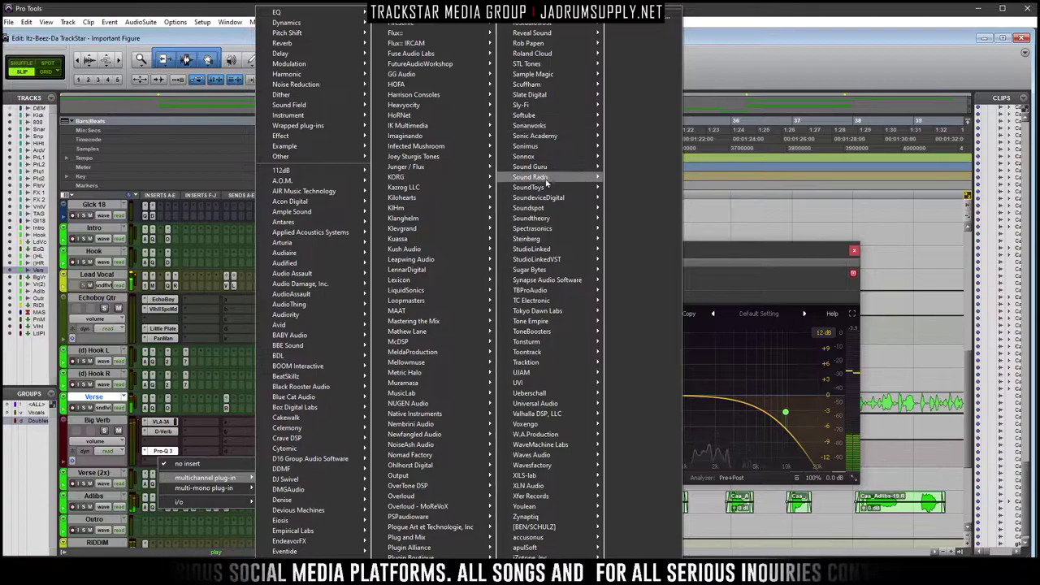
{"action": "mouse_move", "coordinate": [553, 189]}
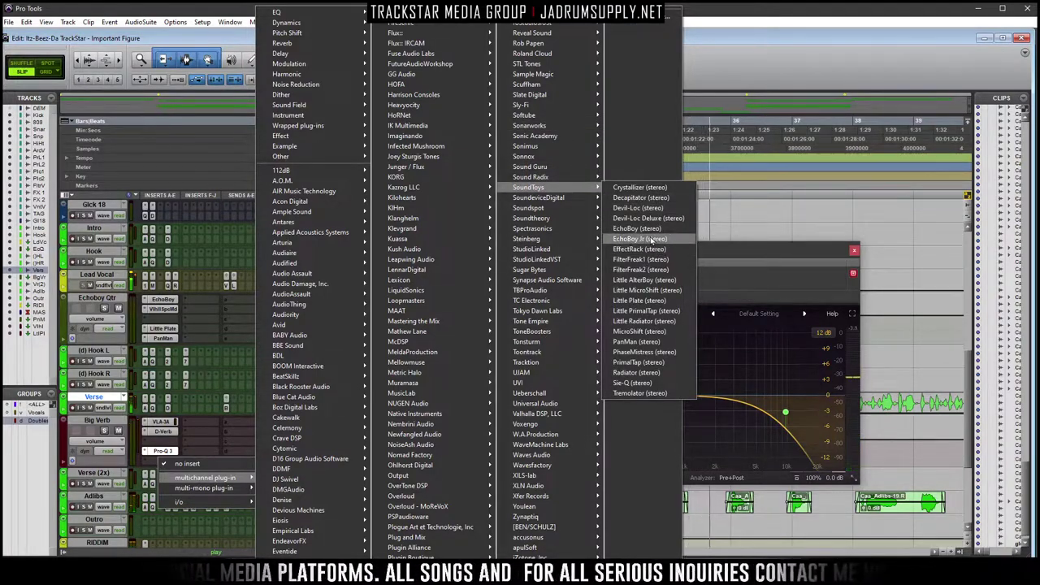
{"action": "left_click", "coordinate": [658, 231]}
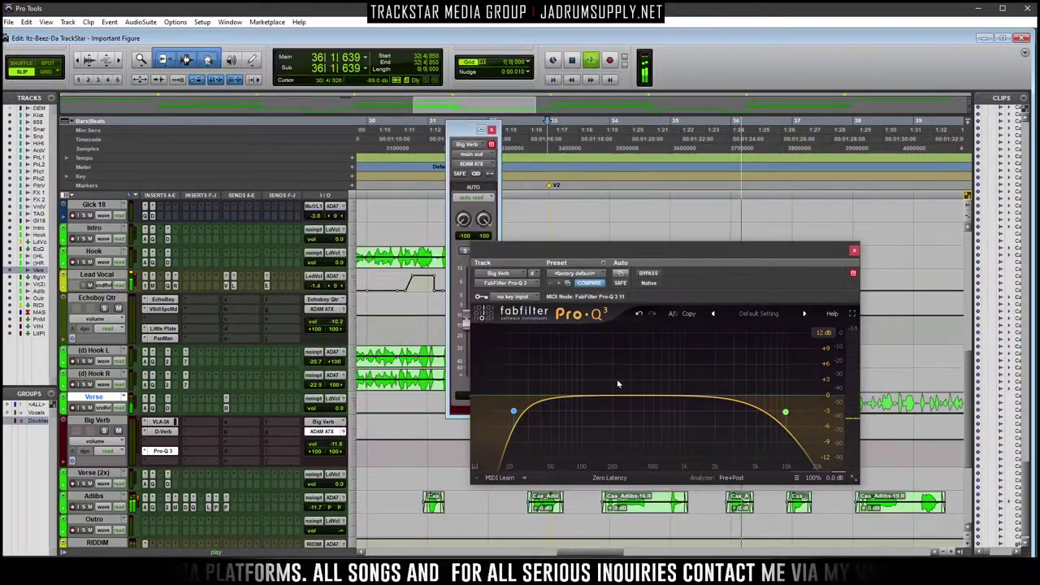
{"action": "left_click", "coordinate": [628, 386]}
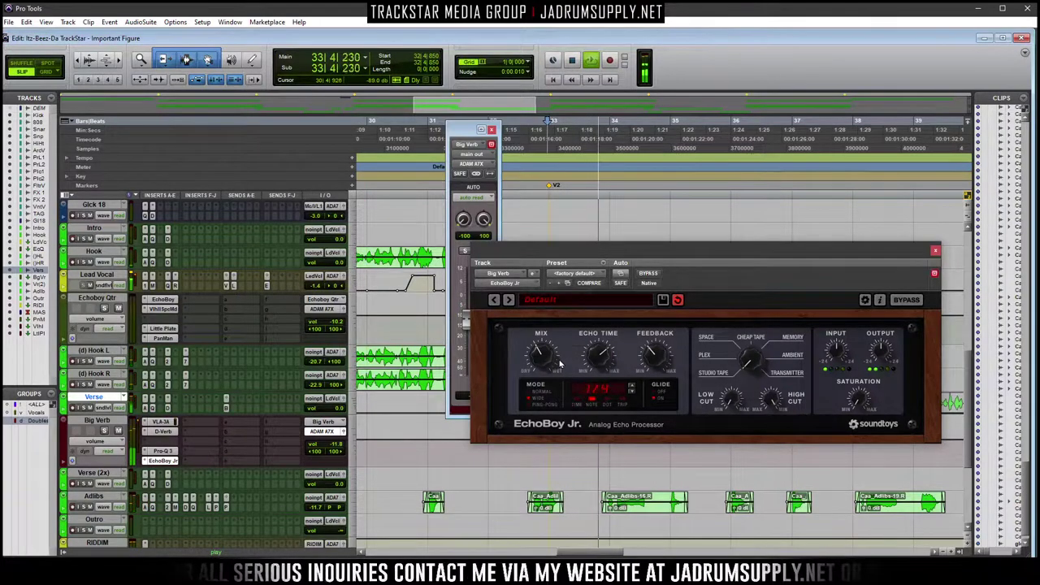
{"action": "left_click", "coordinate": [935, 250]}
{"action": "left_click_drag", "start_coordinate": [465, 319], "coordinate": [466, 327]}
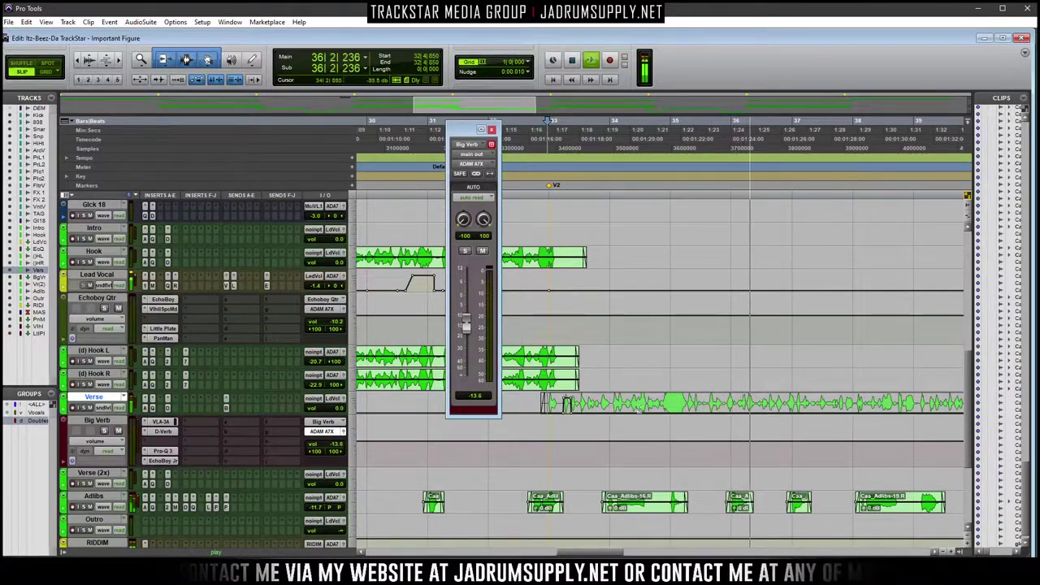
Select Verse's held note from 34|4|295 to 35|2|122 and shape its Big Verb send-level automation into a gradual rise and fall
{"action": "key", "text": "space"}
{"action": "left_click_drag", "start_coordinate": [660, 401], "coordinate": [690, 400]}
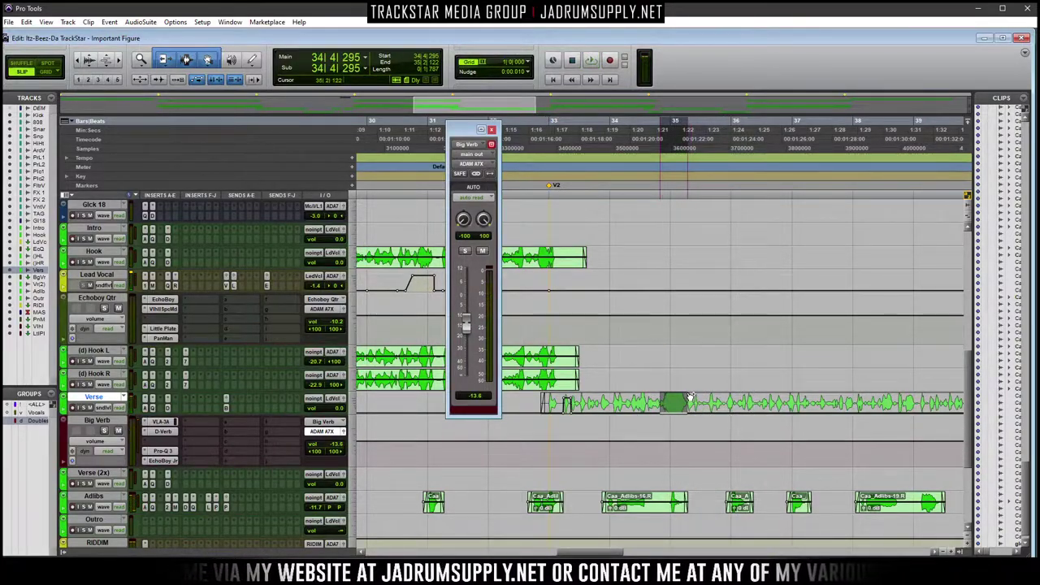
{"action": "key", "text": "ctrl+bracketright"}
{"action": "key", "text": "ctrl+bracketright"}
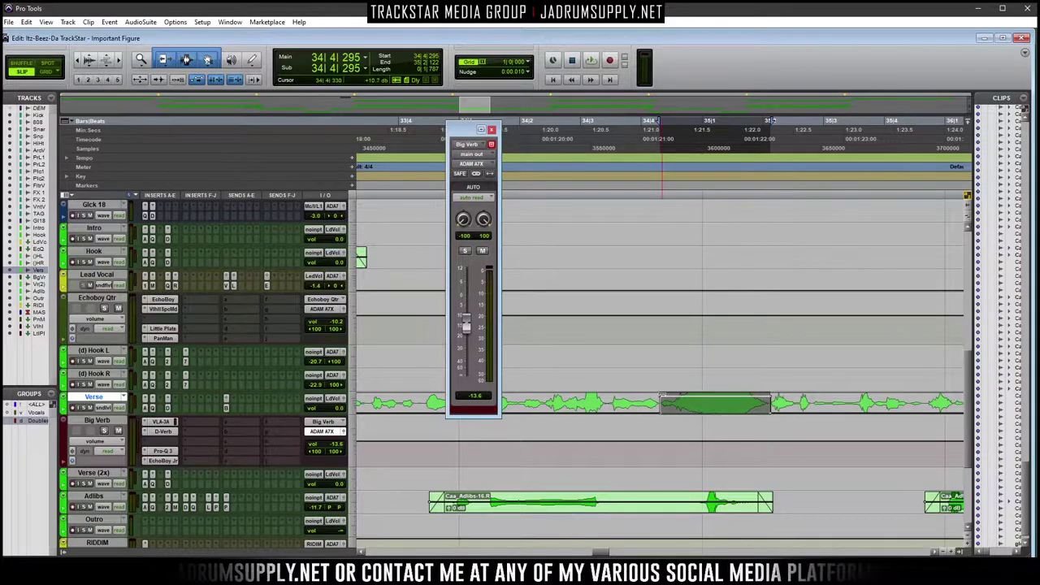
{"action": "left_click", "coordinate": [716, 396]}
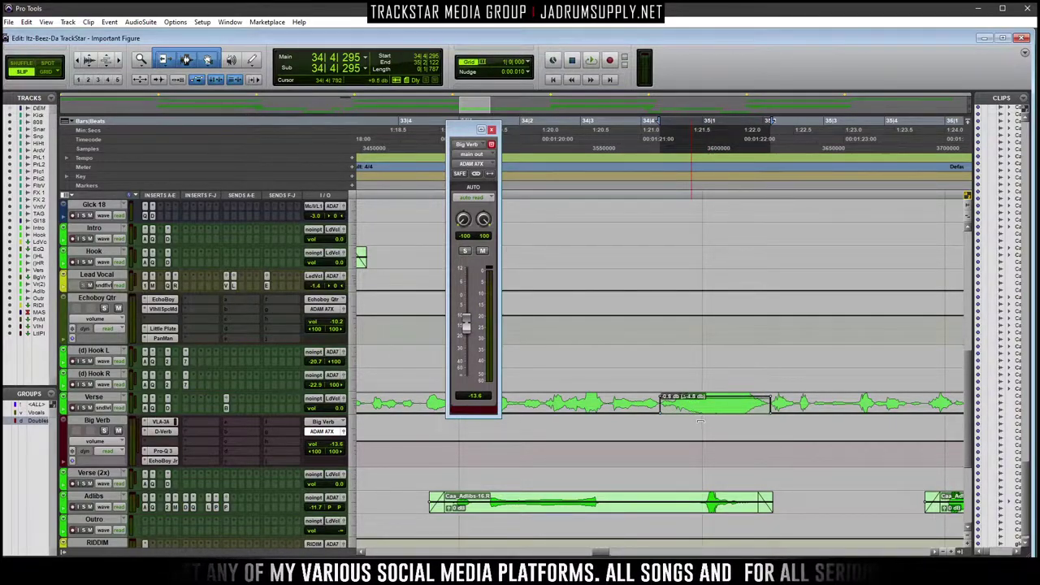
{"action": "key", "text": "space"}
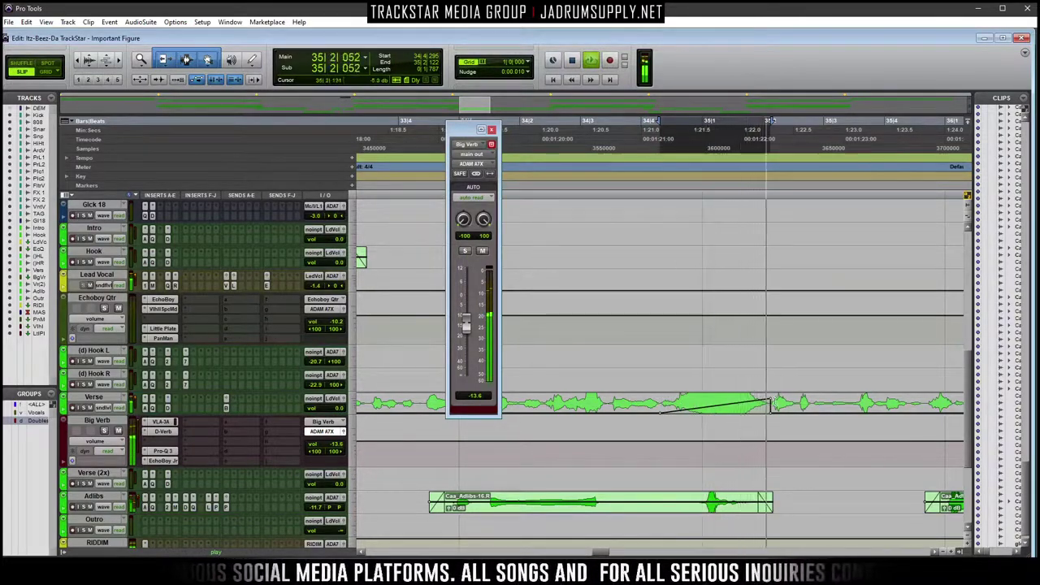
{"action": "left_click_drag", "start_coordinate": [770, 404], "coordinate": [739, 404]}
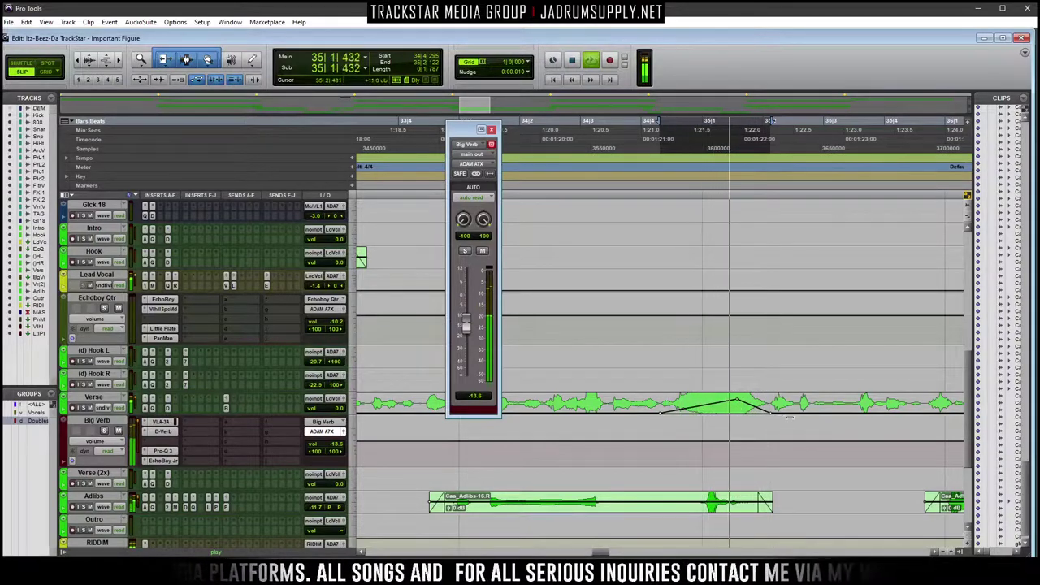
Audition the send automation, and play the first verse from the V1 marker
{"action": "key", "text": "space"}
{"action": "key", "text": "ctrl+["}
{"action": "key", "text": "ctrl+["}
{"action": "key", "text": "space"}
{"action": "key", "text": "space"}
{"action": "key", "text": "KP_Decimal"}
{"action": "key", "text": "KP_1"}
{"action": "key", "text": "KP_Decimal"}
{"action": "key", "text": "space"}
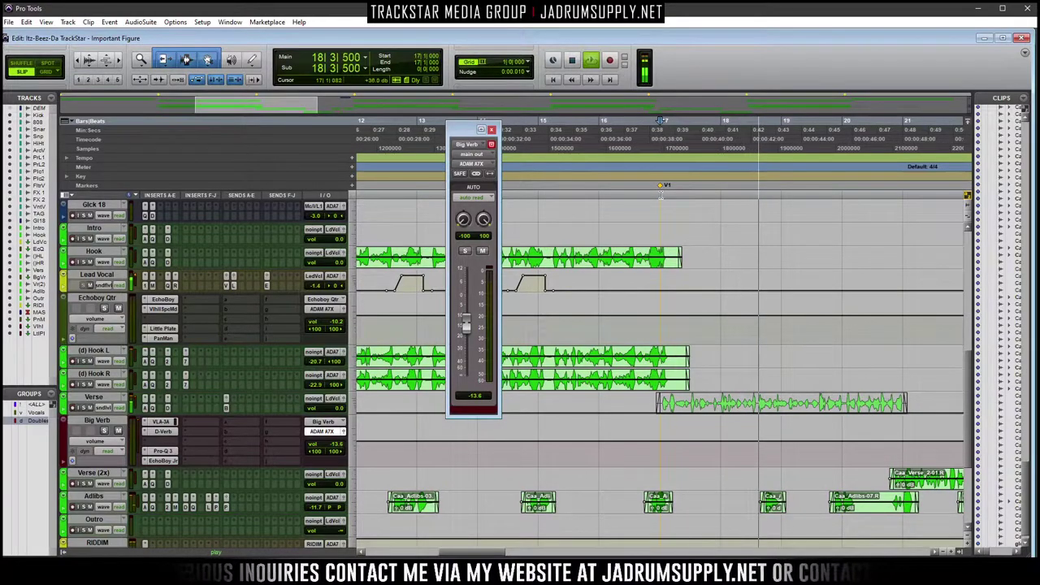
Switch the tracks from automation to waveform view and enlarge all track heights
{"action": "left_click", "coordinate": [109, 402], "text": "shift"}
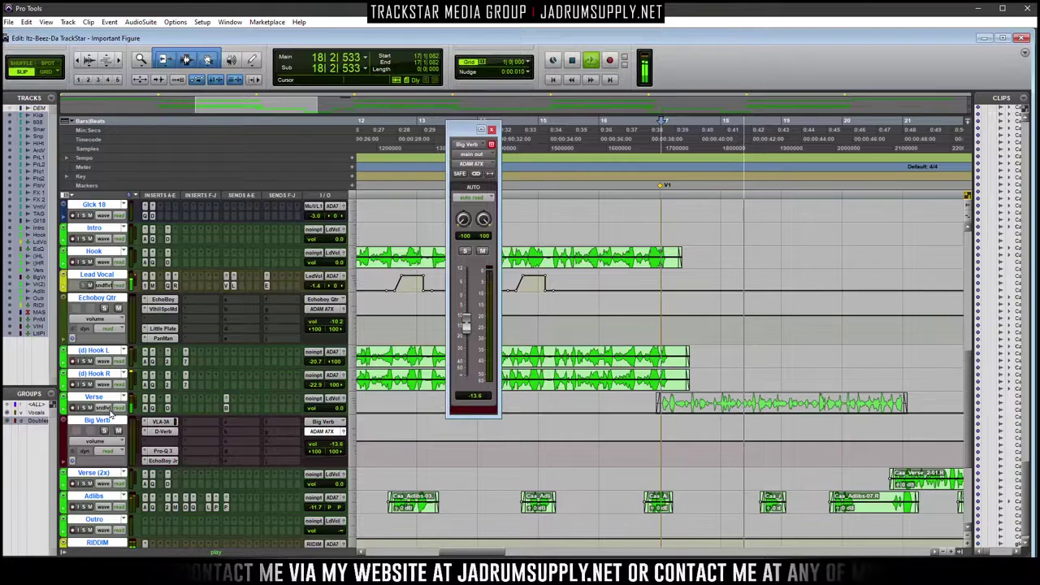
{"action": "left_click", "coordinate": [110, 406]}
{"action": "left_click", "coordinate": [139, 451]}
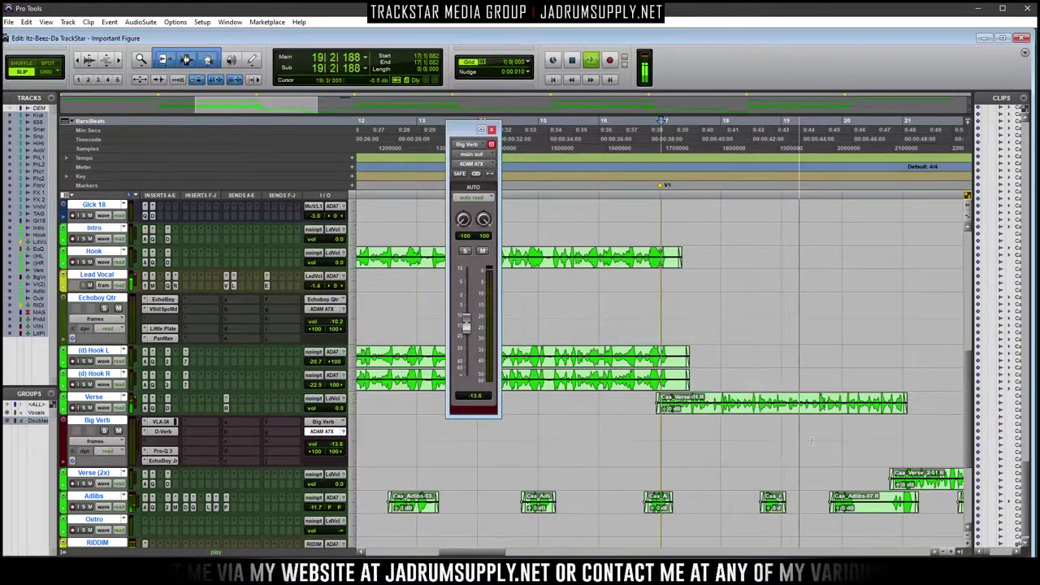
{"action": "key", "text": "ctrl+alt+Up"}
{"action": "scroll", "coordinate": [796, 406], "scroll_direction": "up", "scroll_amount": 10}
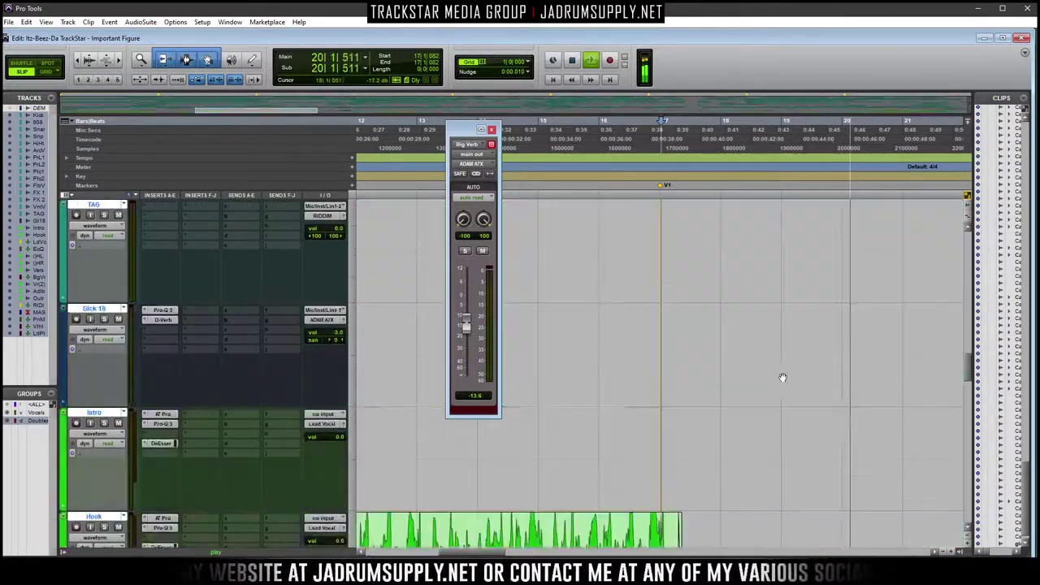
Locate the first Verse clip at the V1 marker and play it from 17|1|065
{"action": "scroll", "coordinate": [783, 370], "scroll_direction": "down", "scroll_amount": 3}
{"action": "scroll", "coordinate": [731, 374], "scroll_direction": "down", "scroll_amount": 3, "text": "alt"}
{"action": "scroll", "coordinate": [674, 378], "scroll_direction": "up", "scroll_amount": 8}
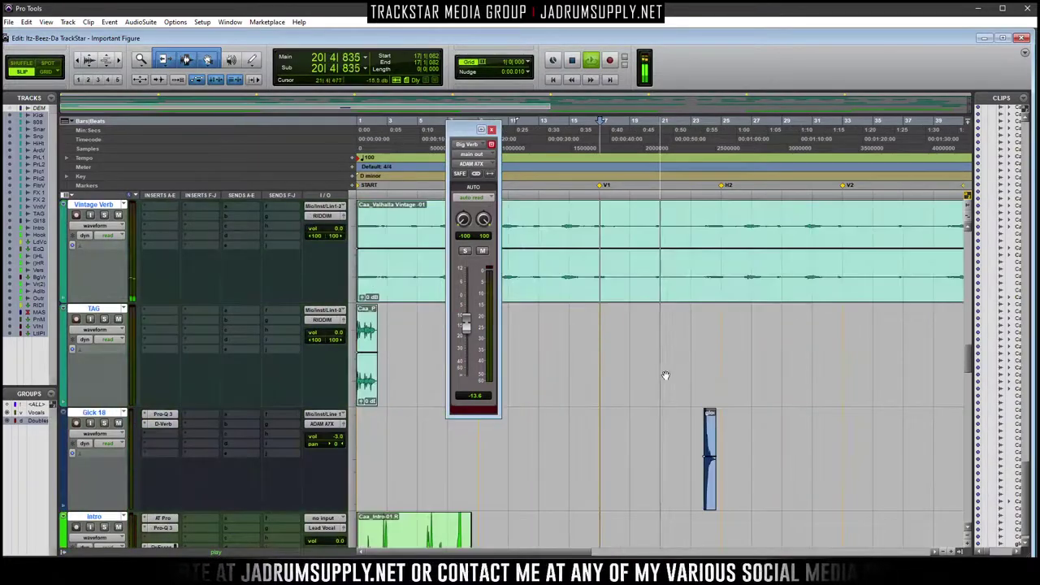
{"action": "scroll", "coordinate": [651, 373], "scroll_direction": "down", "scroll_amount": 6}
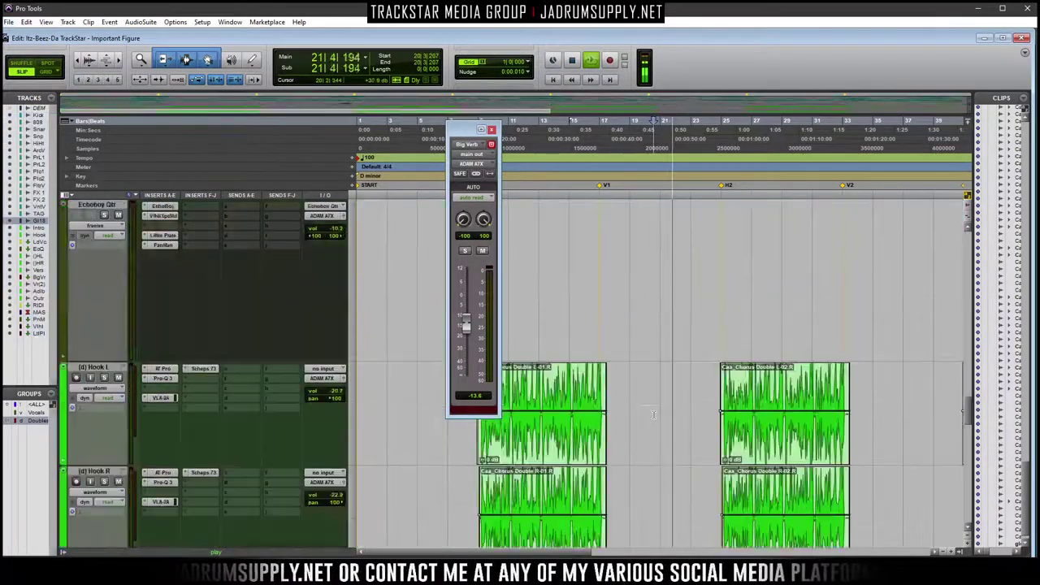
{"action": "scroll", "coordinate": [656, 408], "scroll_direction": "up", "scroll_amount": 6, "text": "alt"}
{"action": "scroll", "coordinate": [656, 409], "scroll_direction": "up", "scroll_amount": 2}
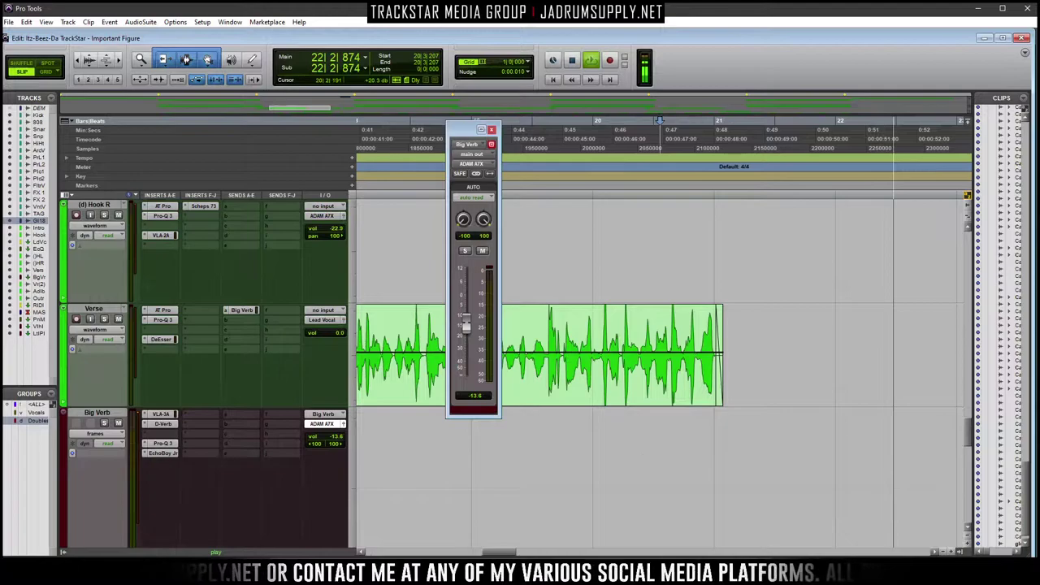
{"action": "left_click_drag", "start_coordinate": [510, 554], "coordinate": [487, 554]}
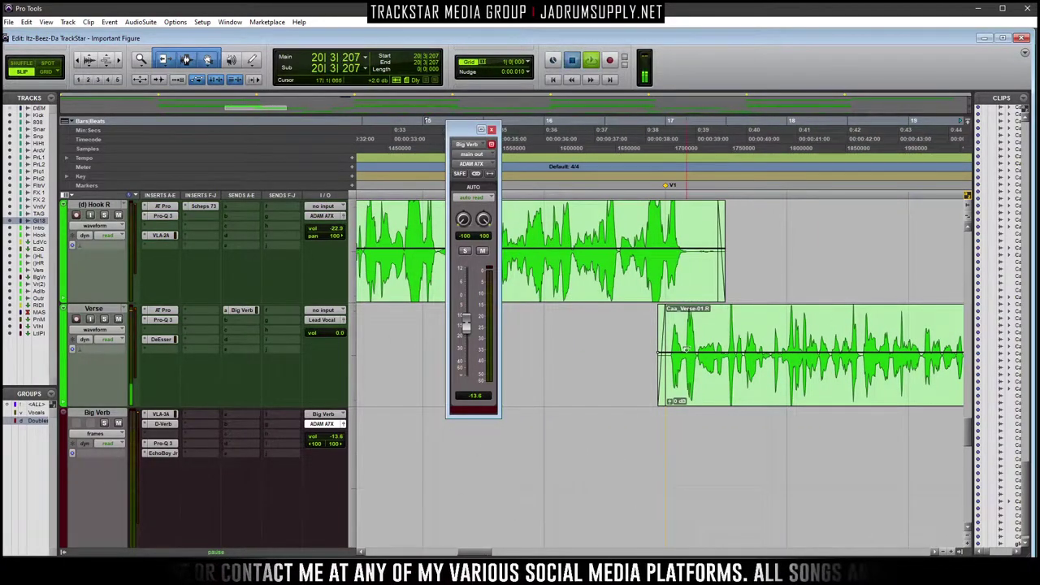
{"action": "left_click", "coordinate": [668, 329]}
{"action": "key", "text": "space"}
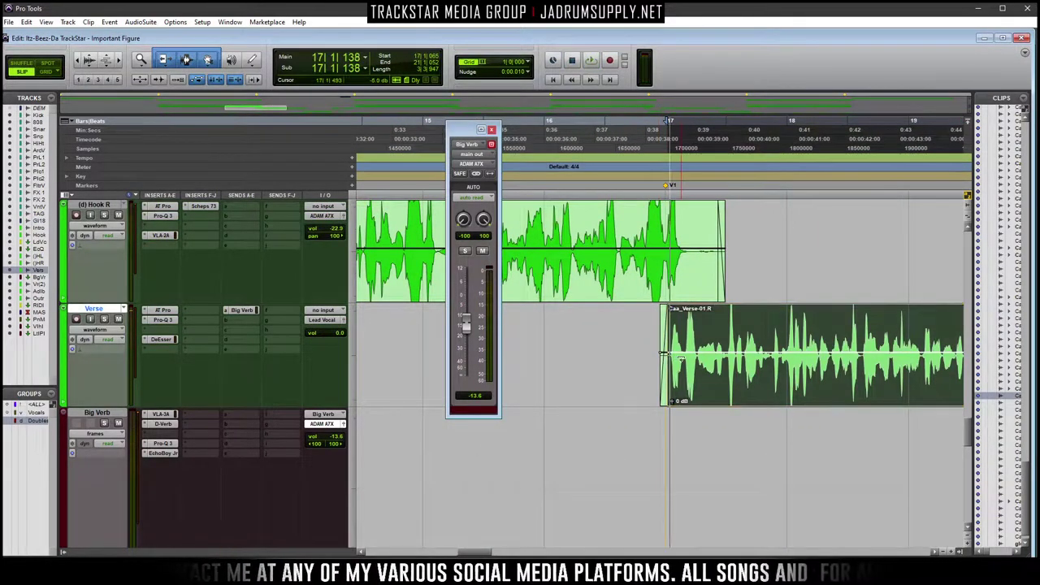
Listen to the Verse vocal from 17|4|456 to pinpoint the short word just before bar 18
{"action": "scroll", "coordinate": [850, 418], "scroll_direction": "up", "scroll_amount": 3, "text": "alt"}
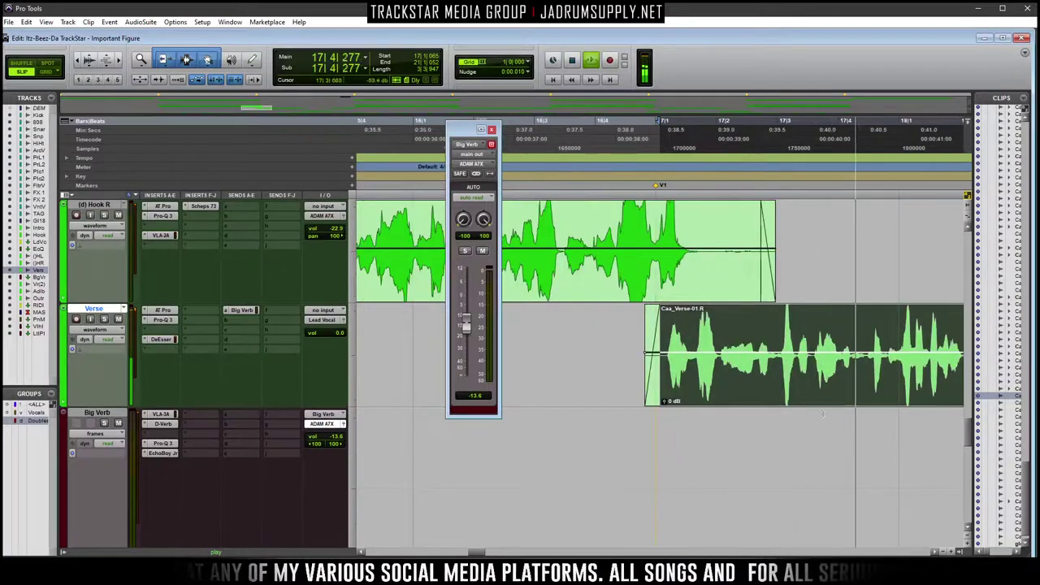
{"action": "left_click_drag", "start_coordinate": [480, 555], "coordinate": [503, 549]}
{"action": "left_click", "coordinate": [704, 326]}
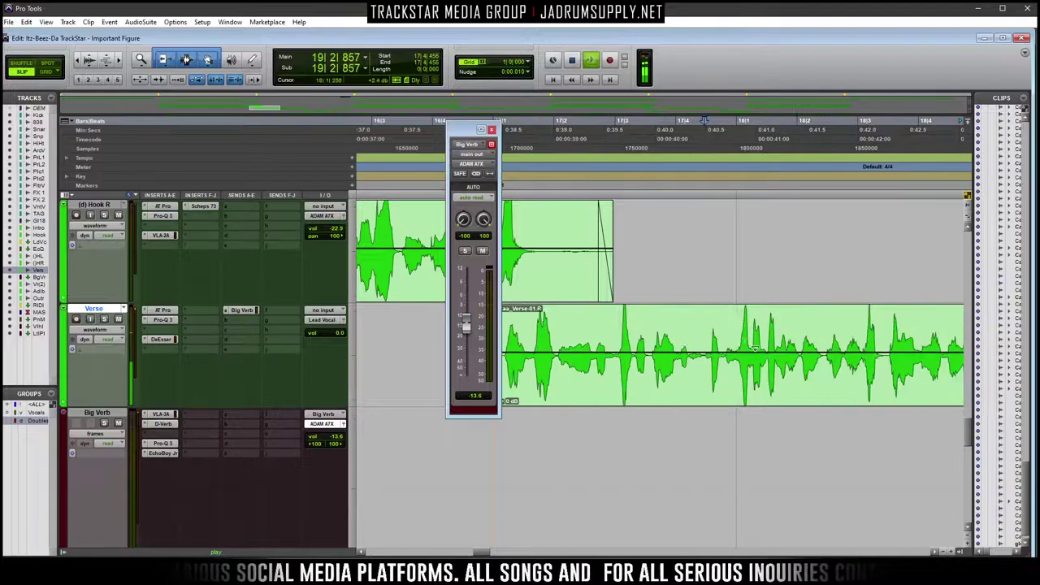
{"action": "scroll", "coordinate": [729, 397], "scroll_direction": "up", "scroll_amount": 1, "text": "alt"}
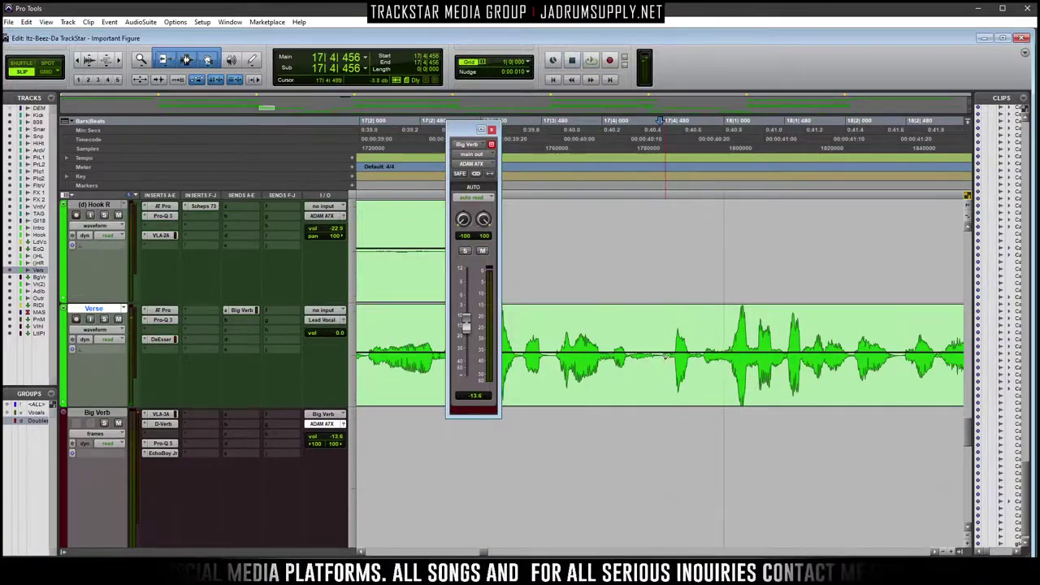
{"action": "key", "text": "space"}
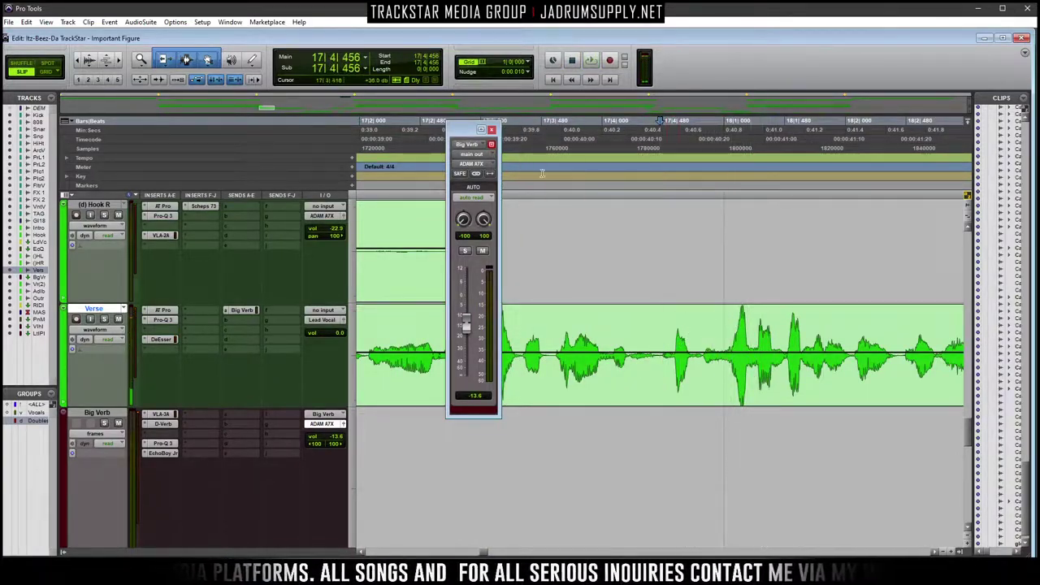
Set an eighth-note grid in Grid mode, and select and copy the Verse word from 17|4|480 to 18|1|000
{"action": "left_click", "coordinate": [486, 70]}
{"action": "left_click", "coordinate": [515, 97]}
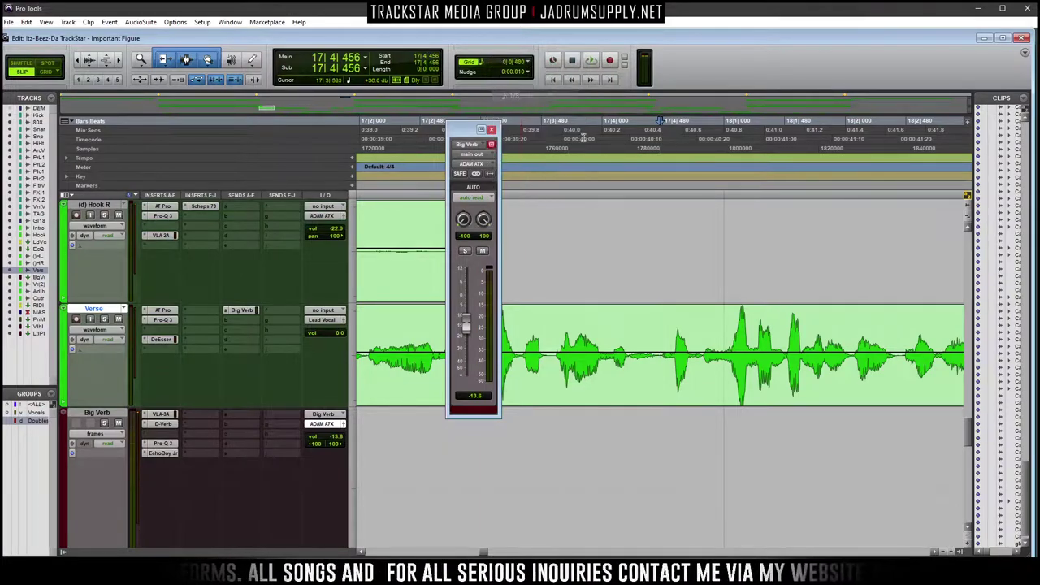
{"action": "left_click_drag", "start_coordinate": [663, 325], "coordinate": [719, 331]}
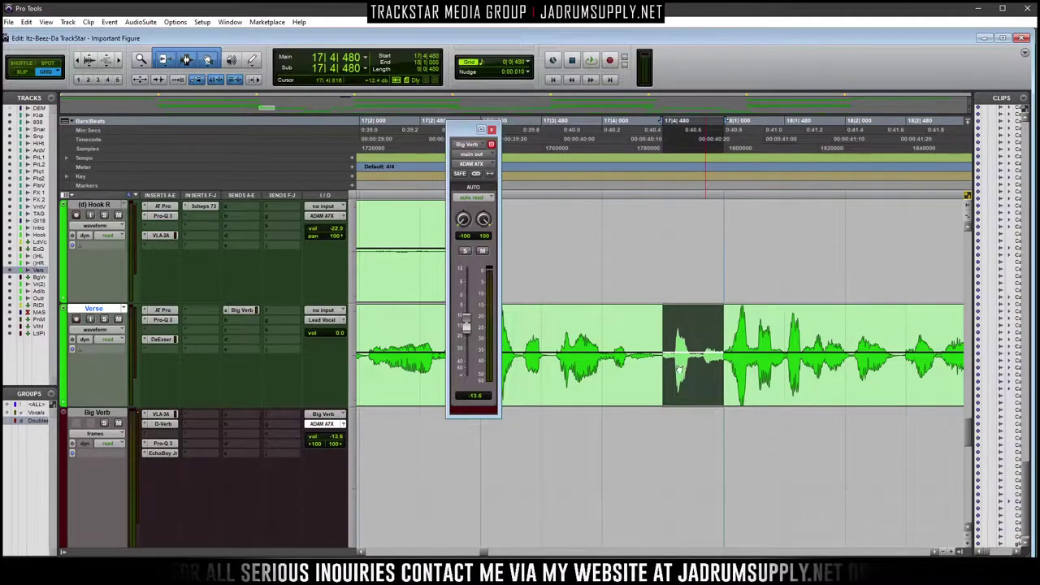
Move the Verse (2x) track between Verse and Big Verb and paste the copied word onto it from 17|4|000 to 17|4|480
{"action": "left_click_drag", "start_coordinate": [601, 437], "coordinate": [649, 434]}
{"action": "scroll", "coordinate": [607, 360], "scroll_direction": "up", "scroll_amount": 3}
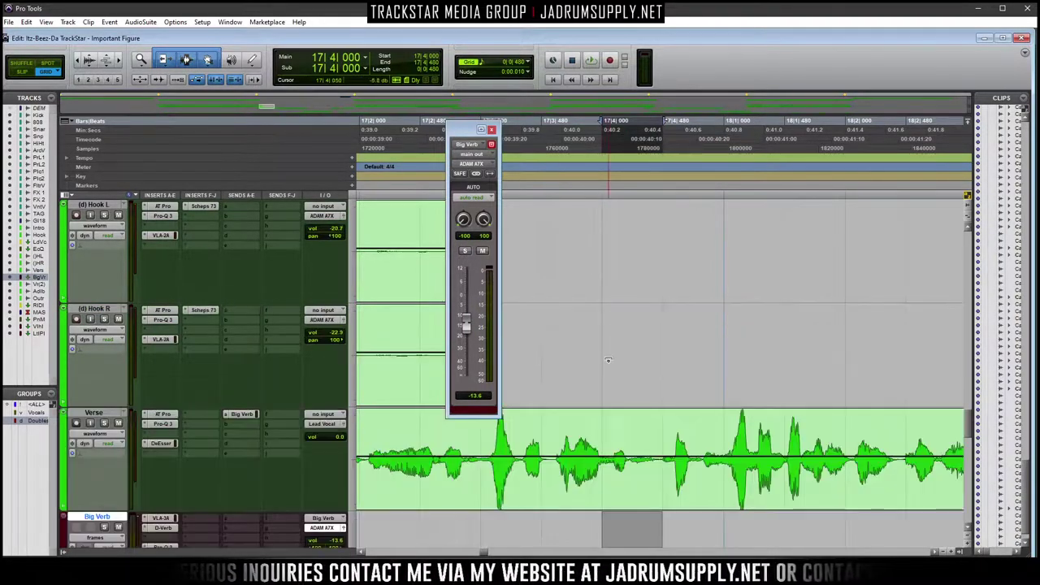
{"action": "scroll", "coordinate": [611, 368], "scroll_direction": "down", "scroll_amount": 6}
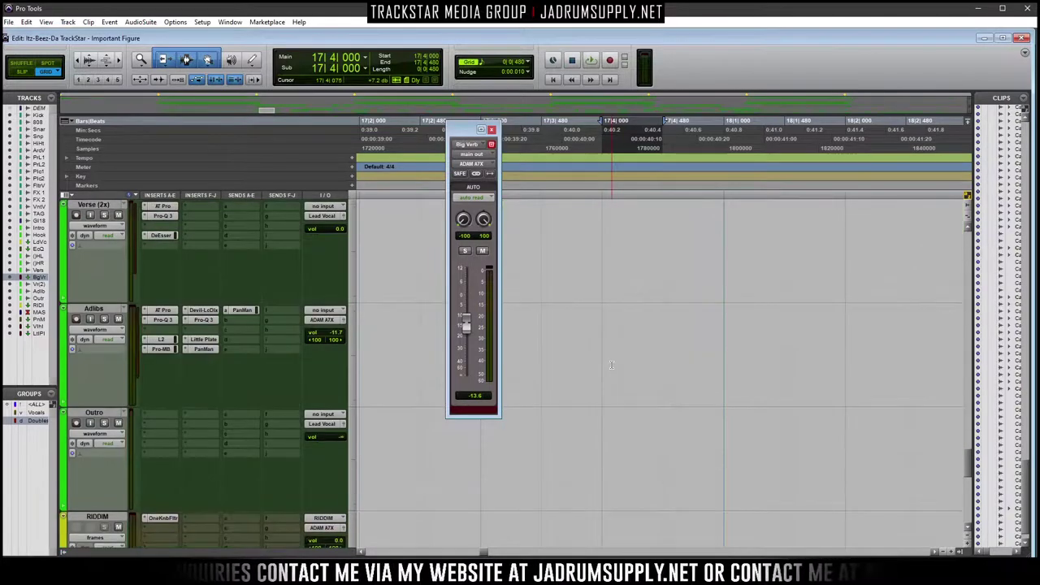
{"action": "left_click_drag", "start_coordinate": [92, 367], "coordinate": [94, 212]}
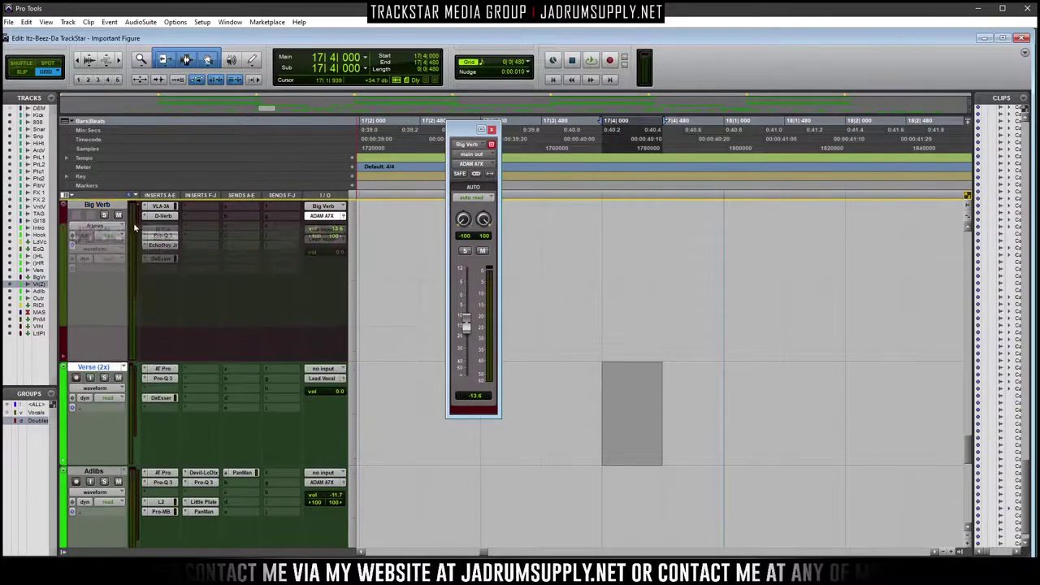
{"action": "scroll", "coordinate": [620, 370], "scroll_direction": "up", "scroll_amount": 2}
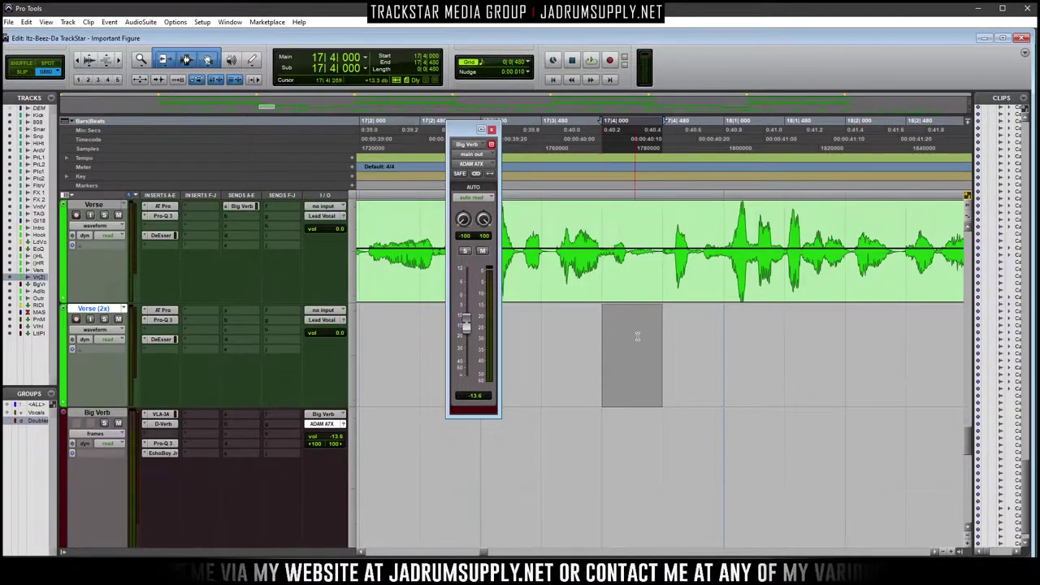
{"action": "key", "text": "ctrl+v"}
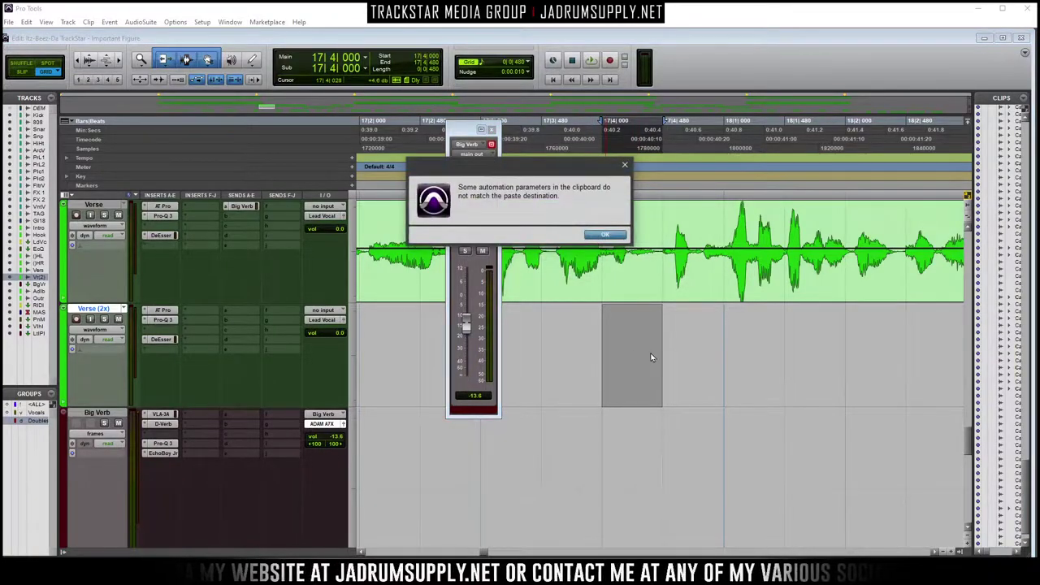
{"action": "left_click", "coordinate": [606, 235]}
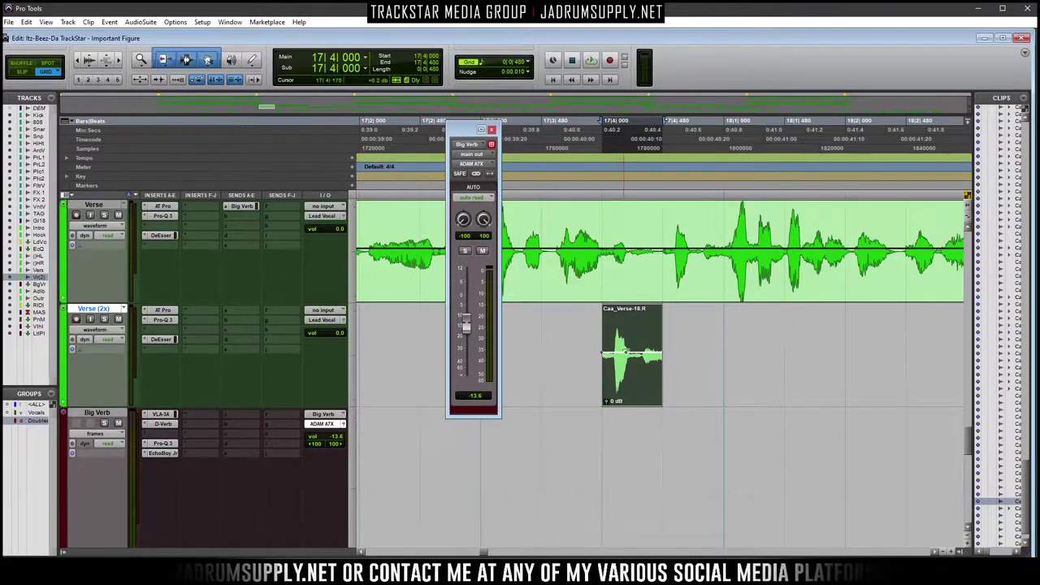
Trim the pasted Verse (2x) word to end at 17|4|315, add short fades at both ends, and play it from 17|2|480
{"action": "left_click", "coordinate": [404, 199]}
{"action": "key", "text": "space"}
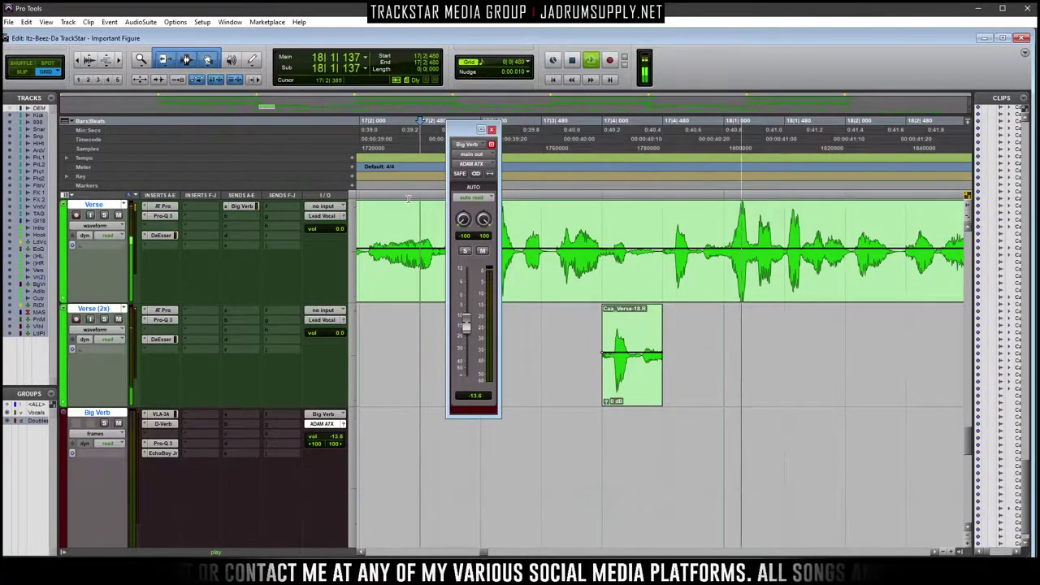
{"action": "left_click_drag", "start_coordinate": [659, 343], "coordinate": [639, 328]}
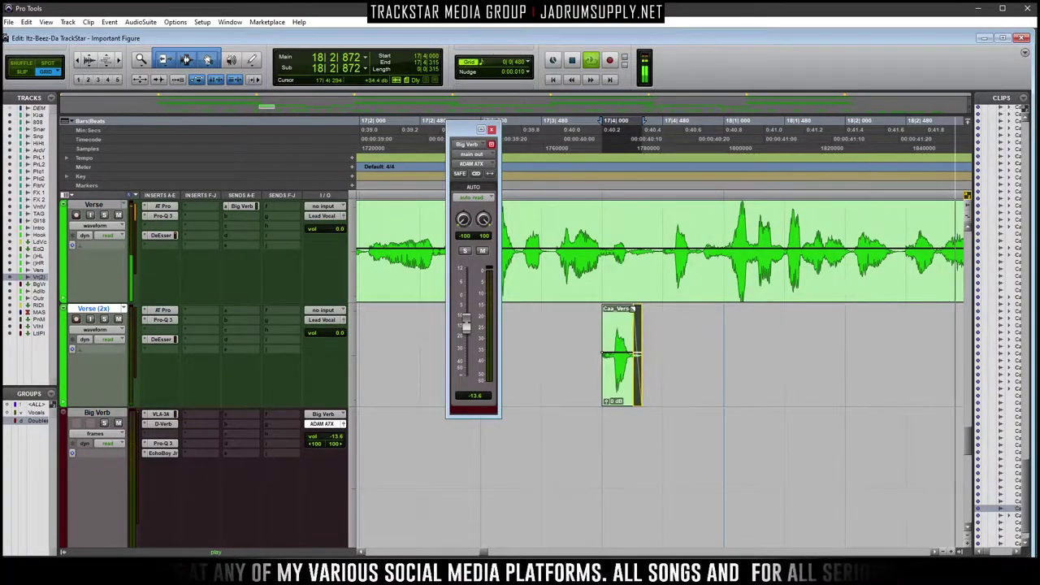
{"action": "left_click", "coordinate": [602, 354]}
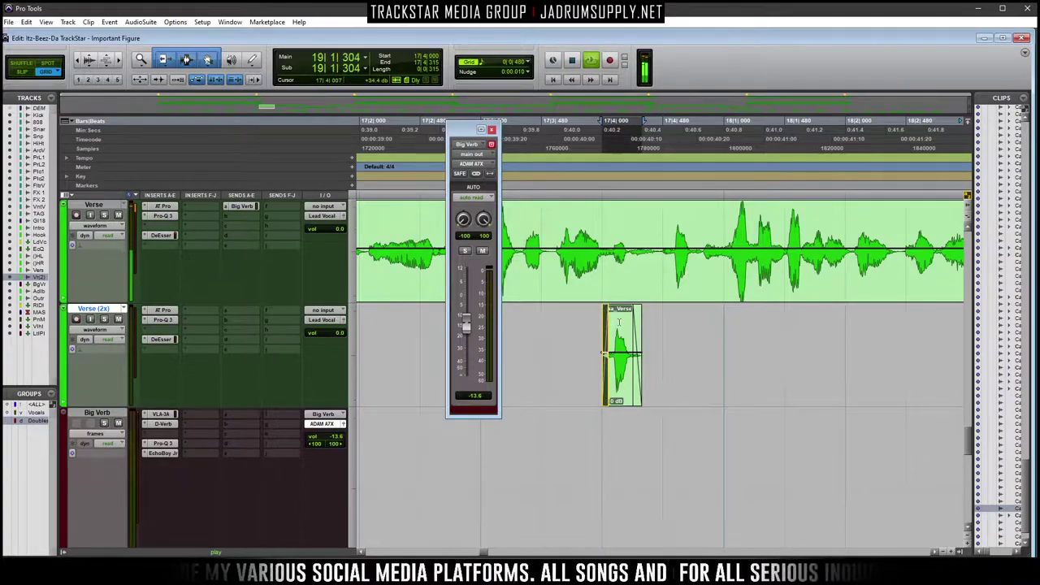
{"action": "key", "text": "space"}
{"action": "left_click", "coordinate": [420, 209]}
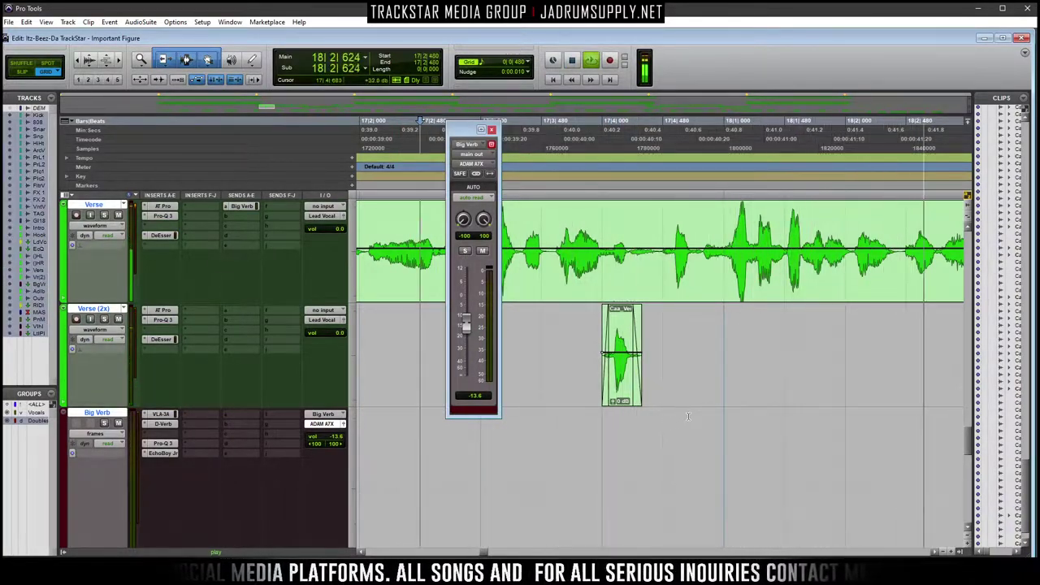
{"action": "key", "text": "space"}
{"action": "key", "text": "space"}
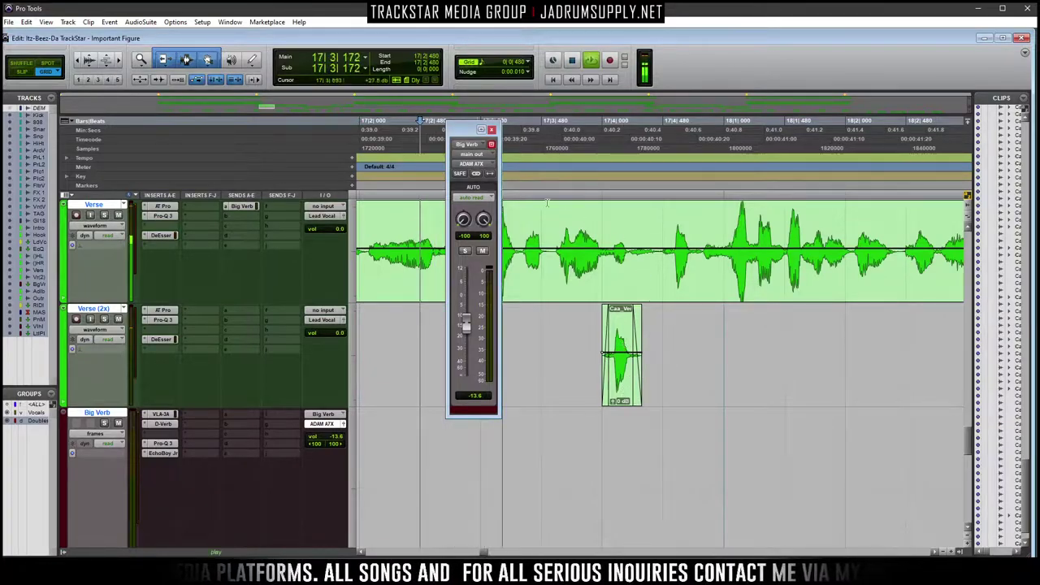
Set the grid to sixteenth notes, move the Verse (2x) word to start at 17|4|240, and play its new timing
{"action": "left_click", "coordinate": [481, 67]}
{"action": "left_click", "coordinate": [508, 108]}
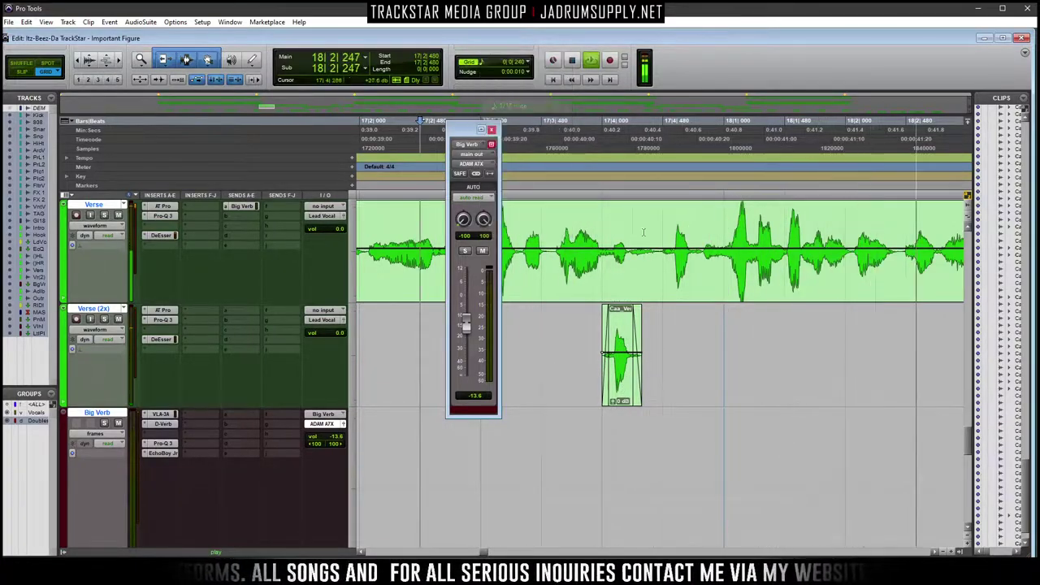
{"action": "left_click_drag", "start_coordinate": [621, 378], "coordinate": [673, 393]}
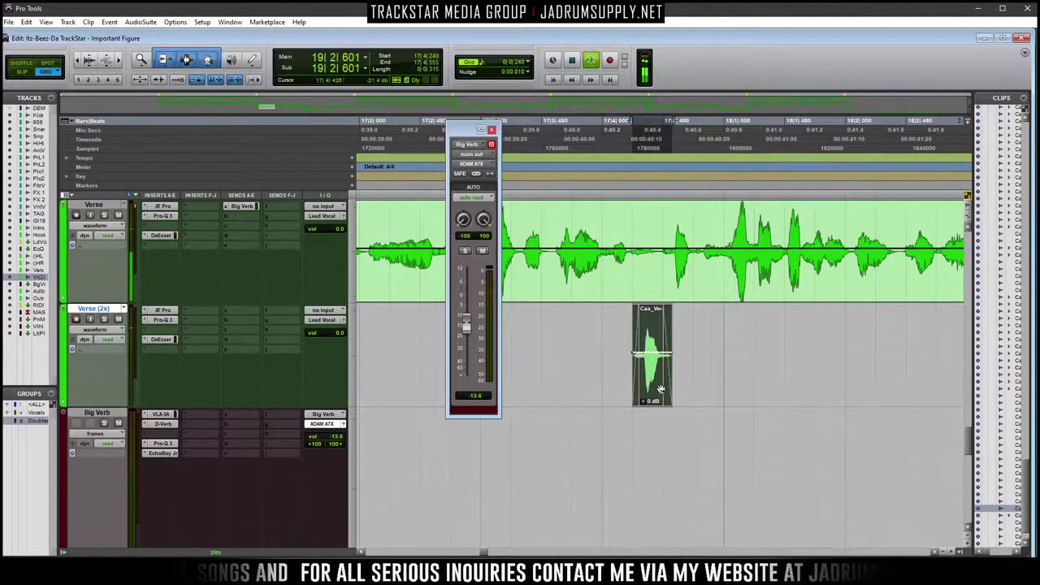
{"action": "left_click", "coordinate": [605, 197]}
{"action": "key", "text": "space"}
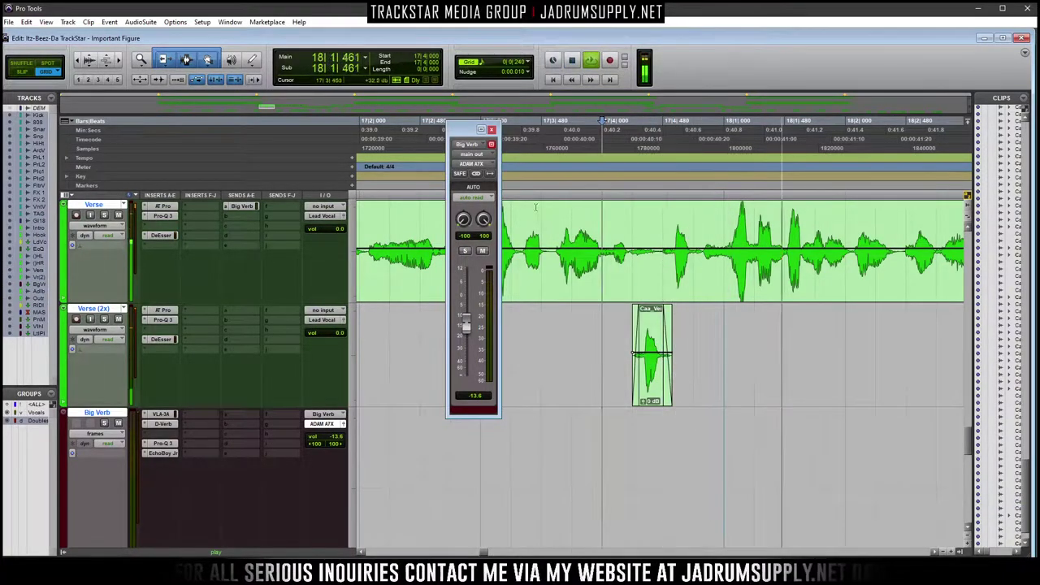
{"action": "key", "text": "space"}
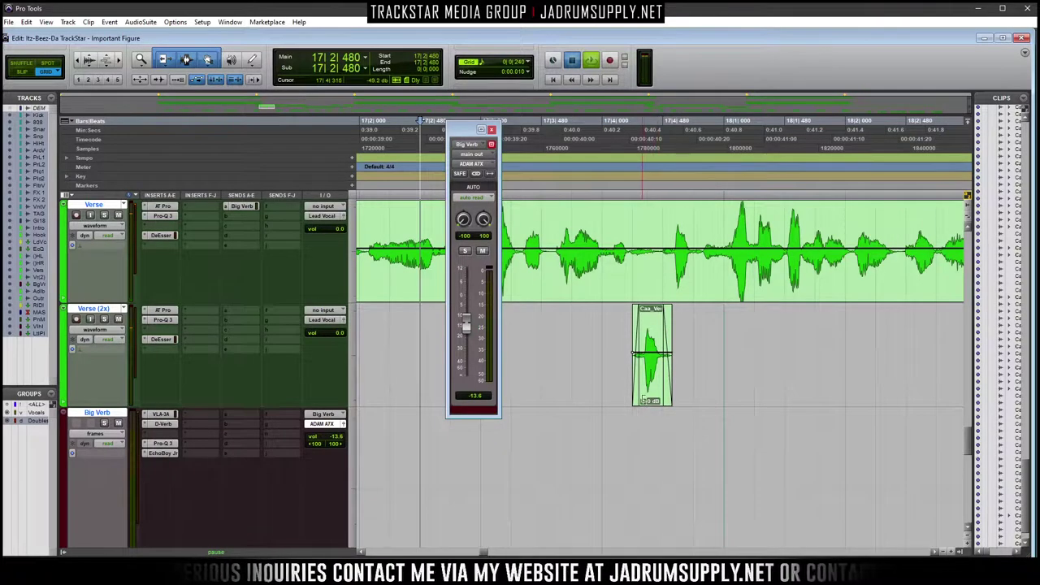
Lower the clip gain of the repeated word on Verse (2x) and play it from 17|2|240
{"action": "left_click_drag", "start_coordinate": [642, 398], "coordinate": [645, 390]}
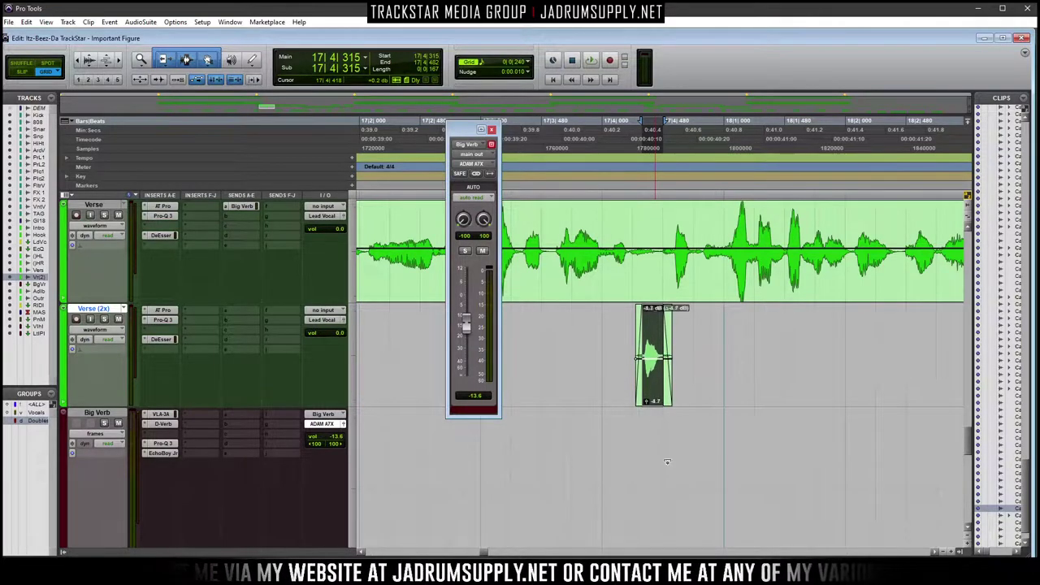
{"action": "left_click", "coordinate": [386, 204]}
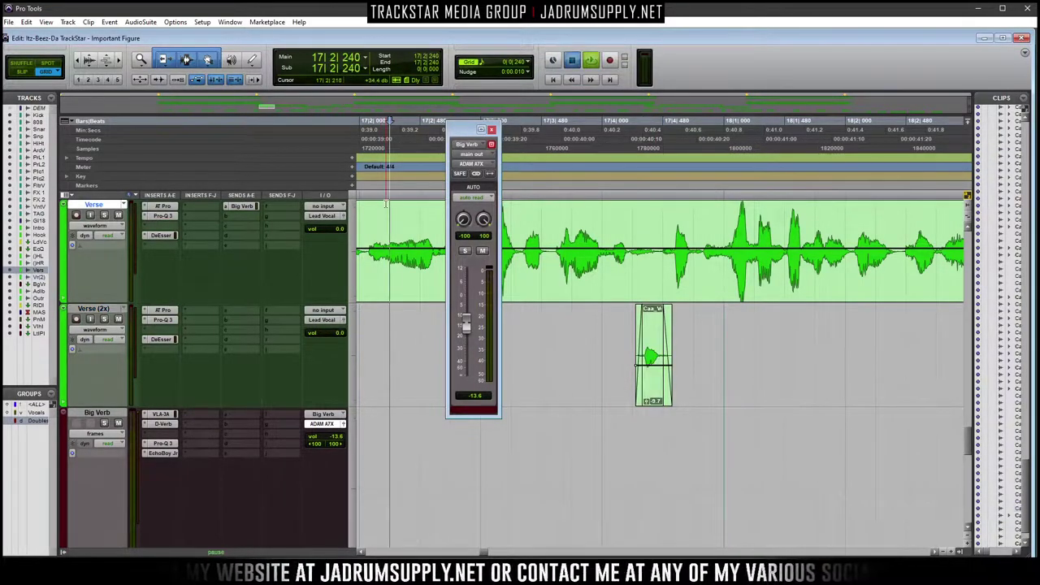
{"action": "key", "text": "space"}
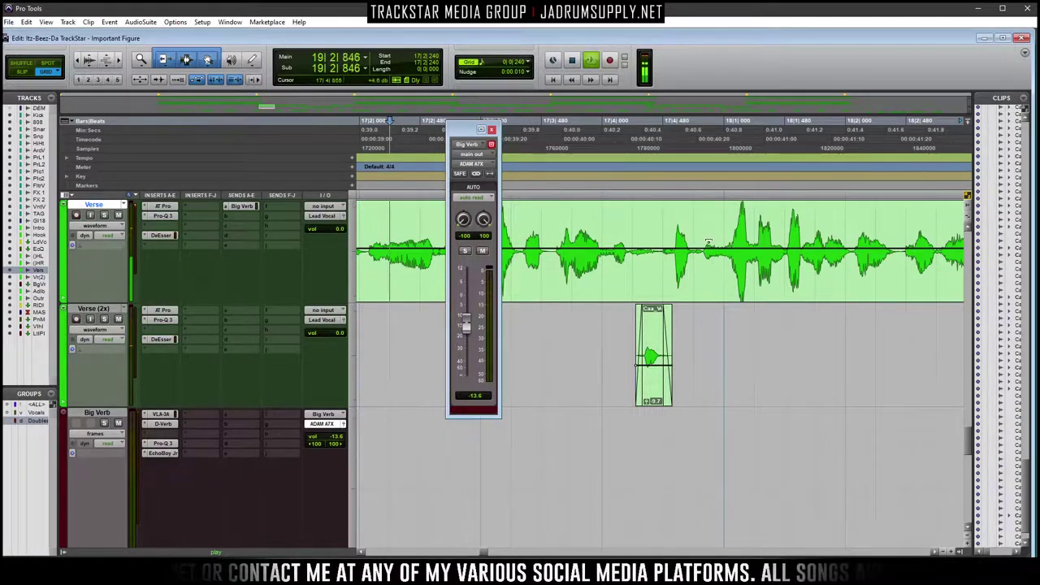
Show the whole song in the timeline and close the floating Big Verb fader window
{"action": "left_click", "coordinate": [785, 327]}
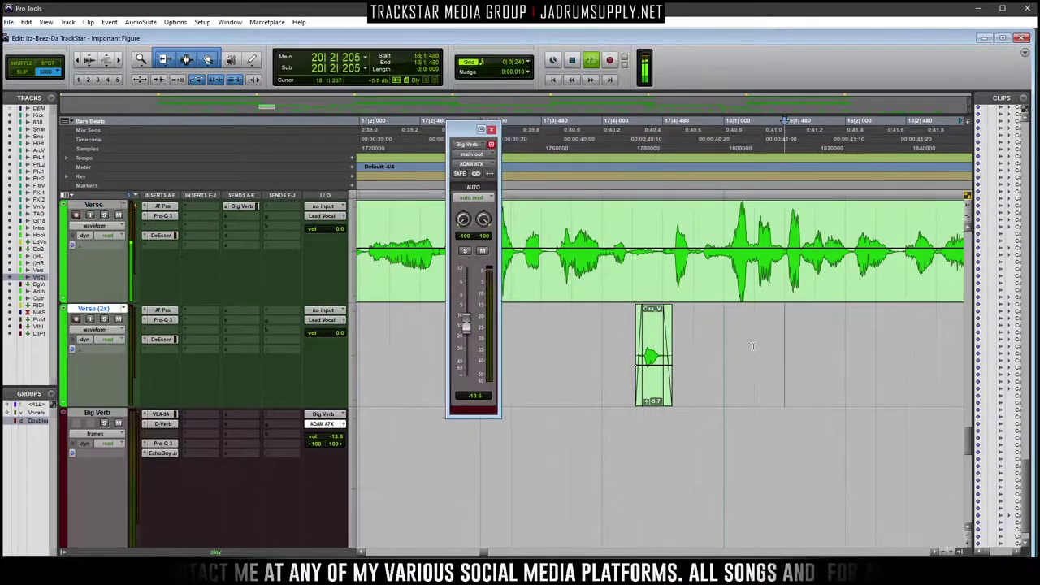
{"action": "key", "text": "alt+a"}
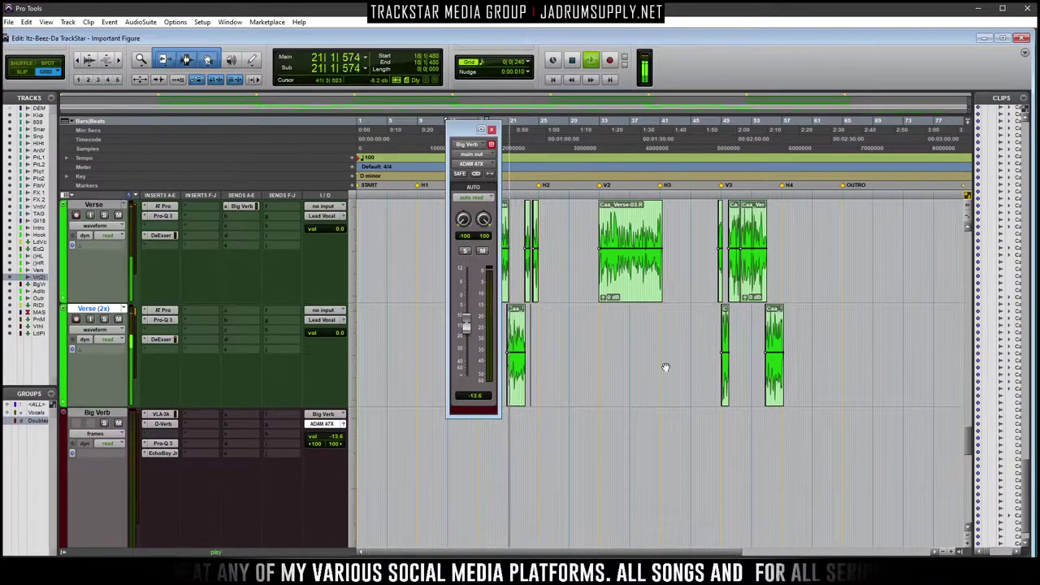
{"action": "left_click_drag", "start_coordinate": [464, 136], "coordinate": [372, 141]}
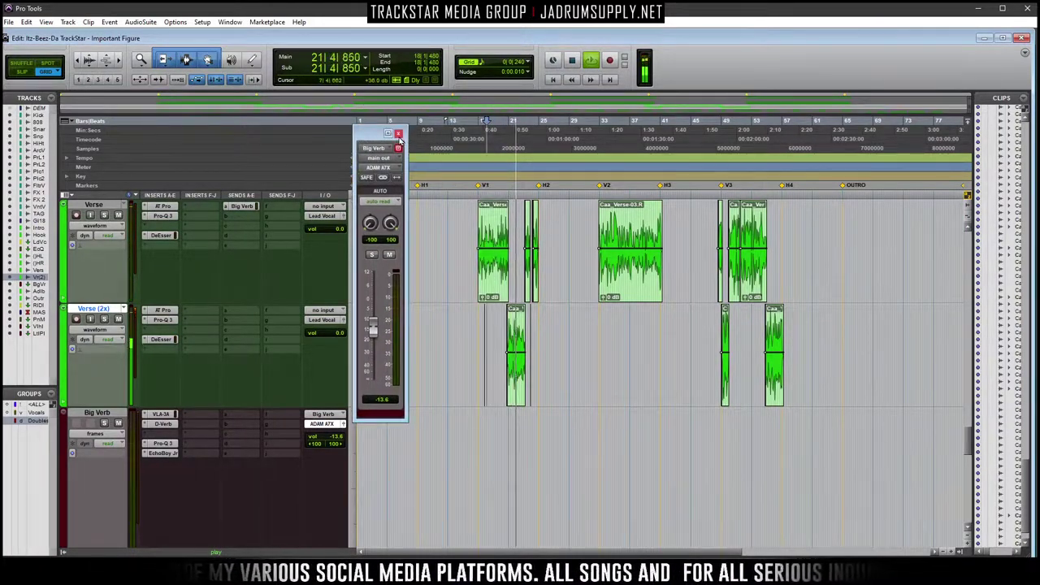
{"action": "left_click", "coordinate": [398, 134]}
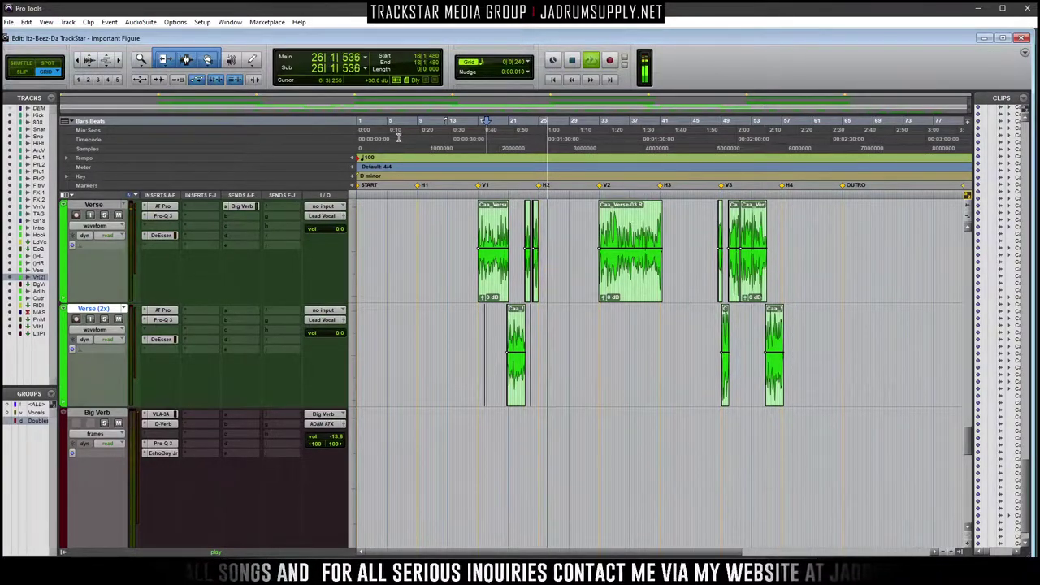
Examine the vocal clips from V1 through the H2 hook to the start of the second Verse clip at V2 during playback
{"action": "key", "text": "ctrl+]"}
{"action": "key", "text": "ctrl+]"}
{"action": "key", "text": "ctrl+["}
{"action": "key", "text": "ctrl+]"}
{"action": "key", "text": "ctrl+]"}
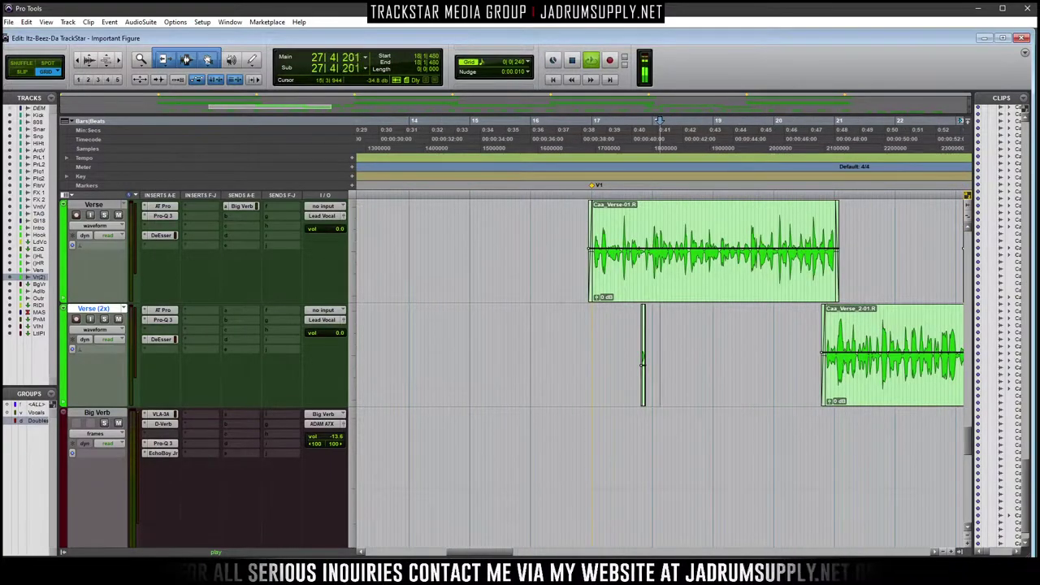
{"action": "scroll", "coordinate": [793, 455], "scroll_direction": "down", "scroll_amount": 3}
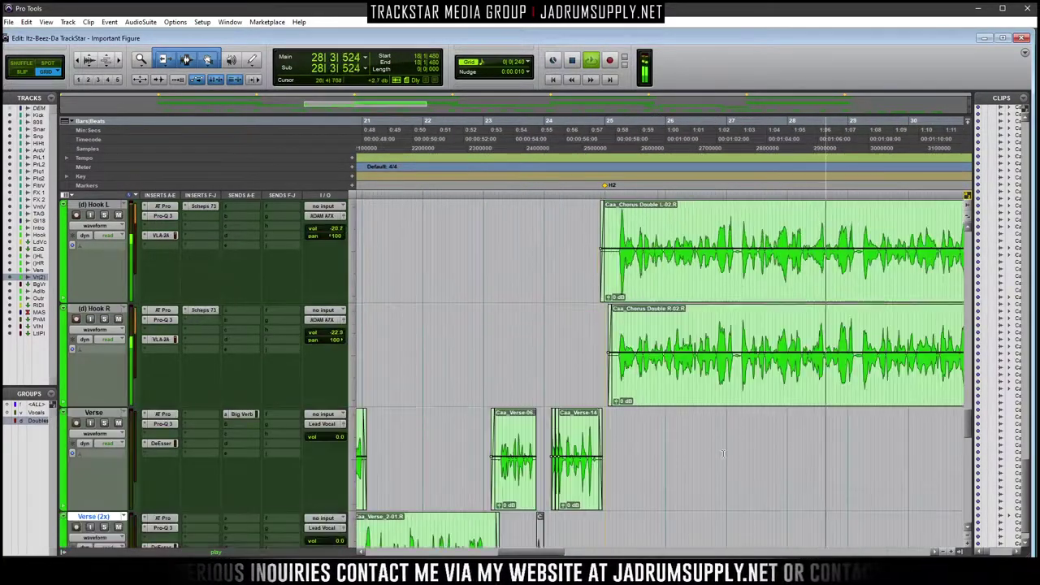
{"action": "key", "text": "ctrl+["}
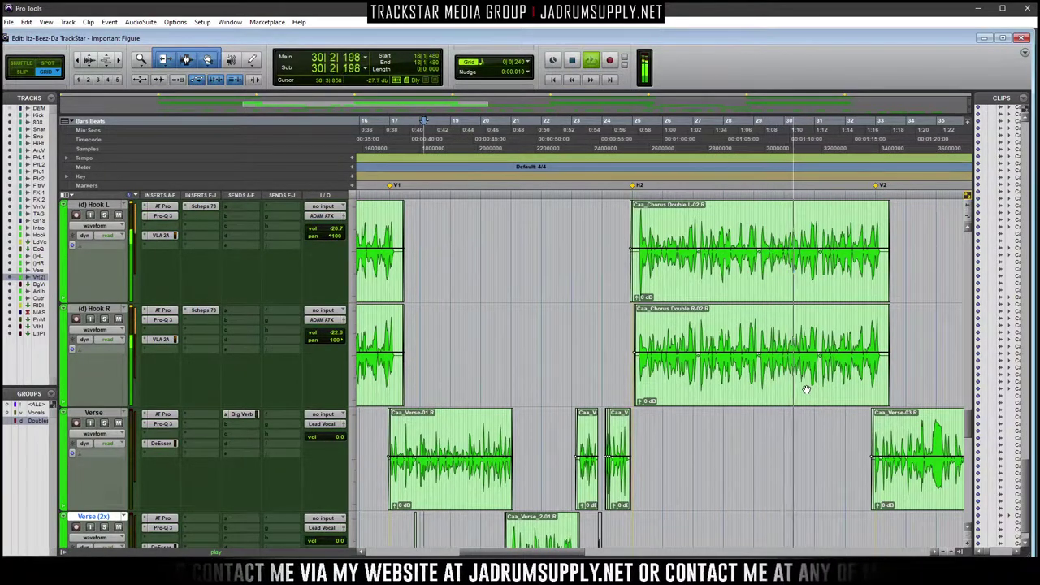
{"action": "left_click_drag", "start_coordinate": [565, 554], "coordinate": [629, 555]}
{"action": "key", "text": "ctrl+]"}
{"action": "key", "text": "ctrl+]"}
{"action": "key", "text": "ctrl+["}
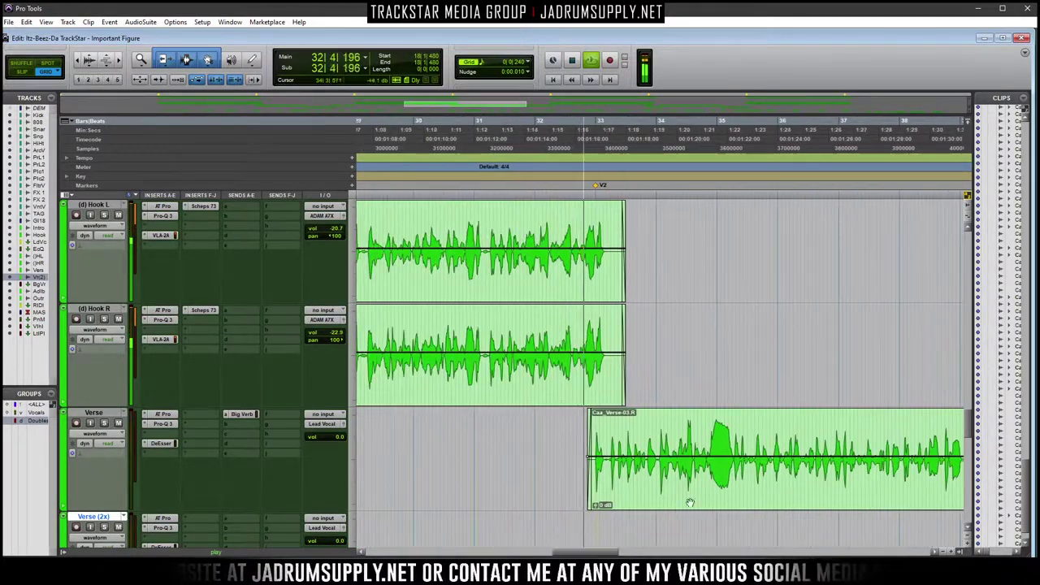
{"action": "key", "text": "ctrl+]"}
{"action": "key", "text": "ctrl+]"}
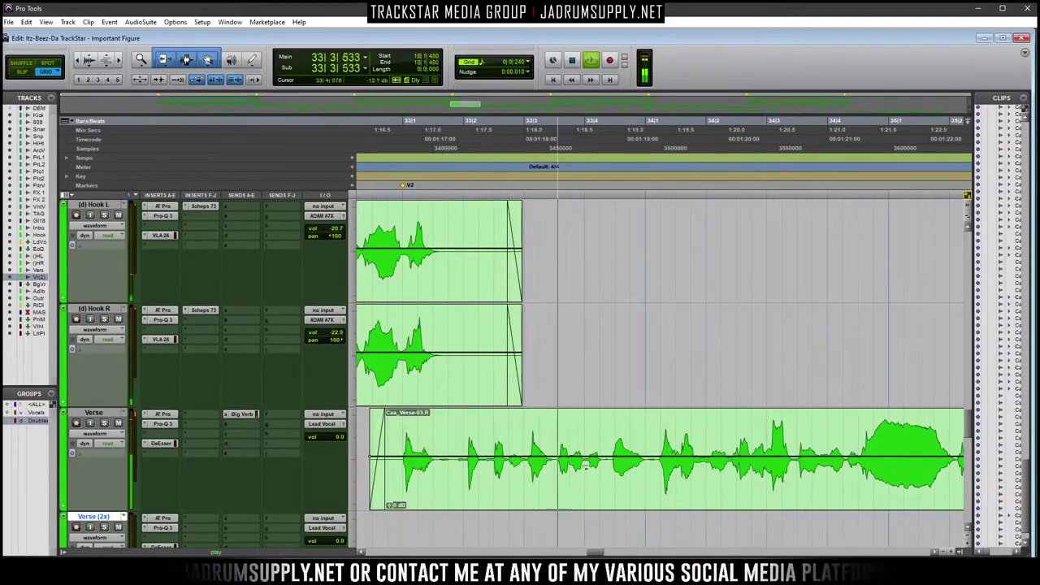
Play the second verse through to the H3 marker and select its last Verse word from 40|4|806 to 41|1|651
{"action": "scroll", "coordinate": [510, 491], "scroll_direction": "down", "scroll_amount": 2}
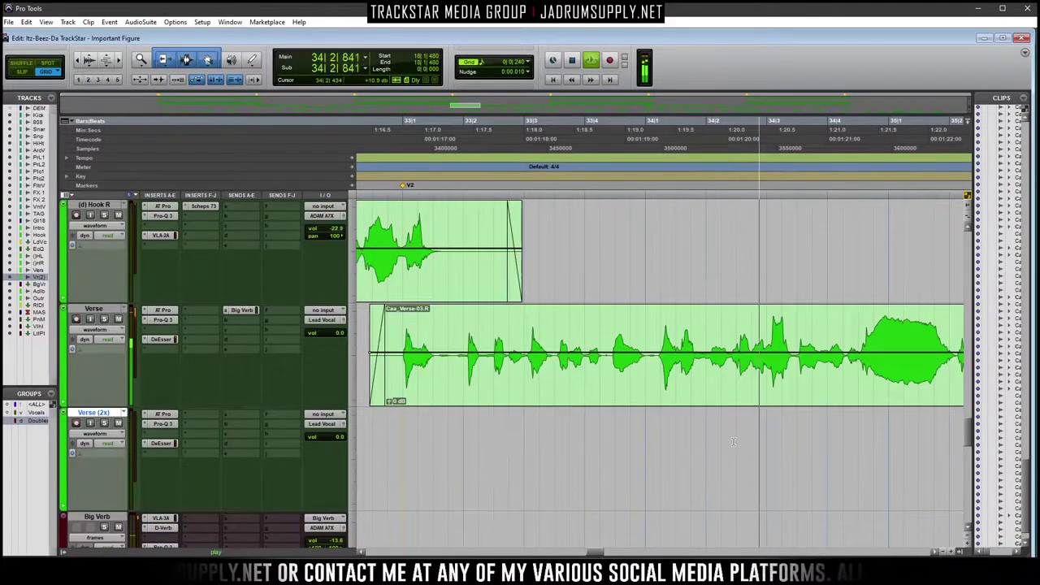
{"action": "scroll", "coordinate": [733, 442], "scroll_direction": "down", "scroll_amount": 2}
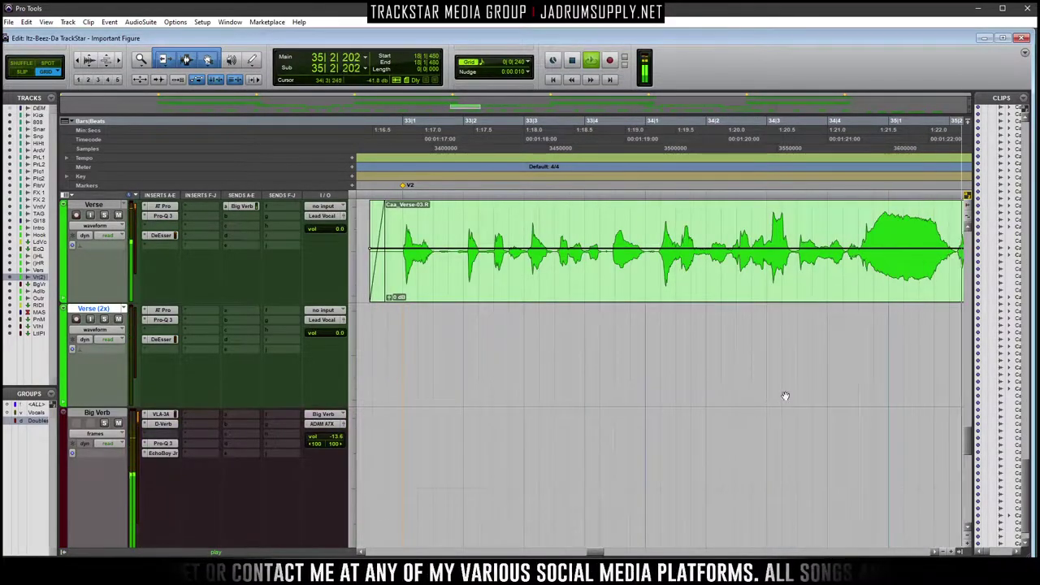
{"action": "scroll", "coordinate": [723, 407], "scroll_direction": "down", "scroll_amount": 2}
{"action": "key", "text": "ctrl+["}
{"action": "scroll", "coordinate": [650, 441], "scroll_direction": "up", "scroll_amount": 2}
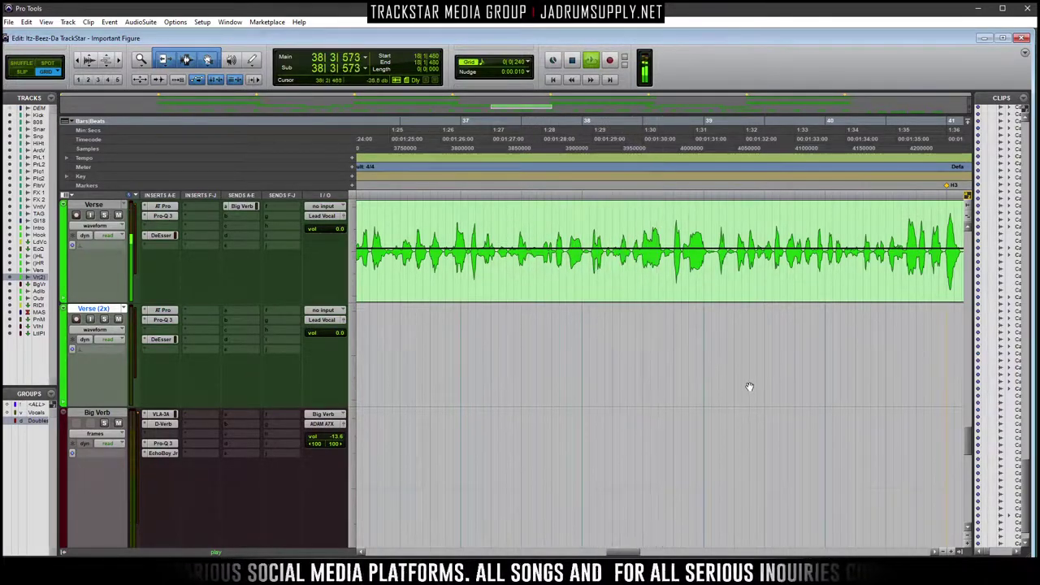
{"action": "left_click_drag", "start_coordinate": [623, 552], "coordinate": [644, 552]}
{"action": "key", "text": "ctrl+]"}
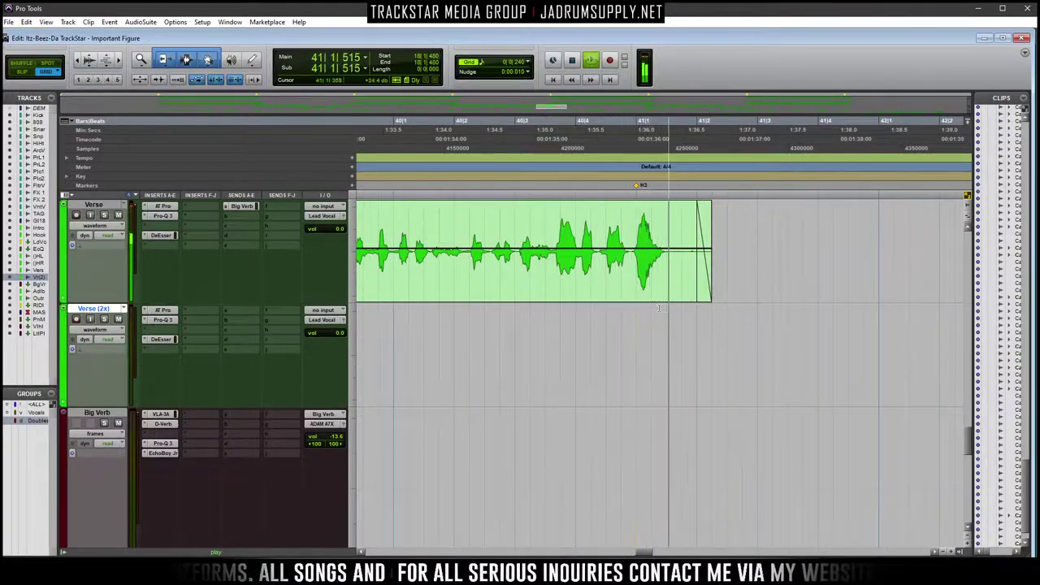
{"action": "key", "text": "space"}
{"action": "left_click_drag", "start_coordinate": [626, 244], "coordinate": [677, 233]}
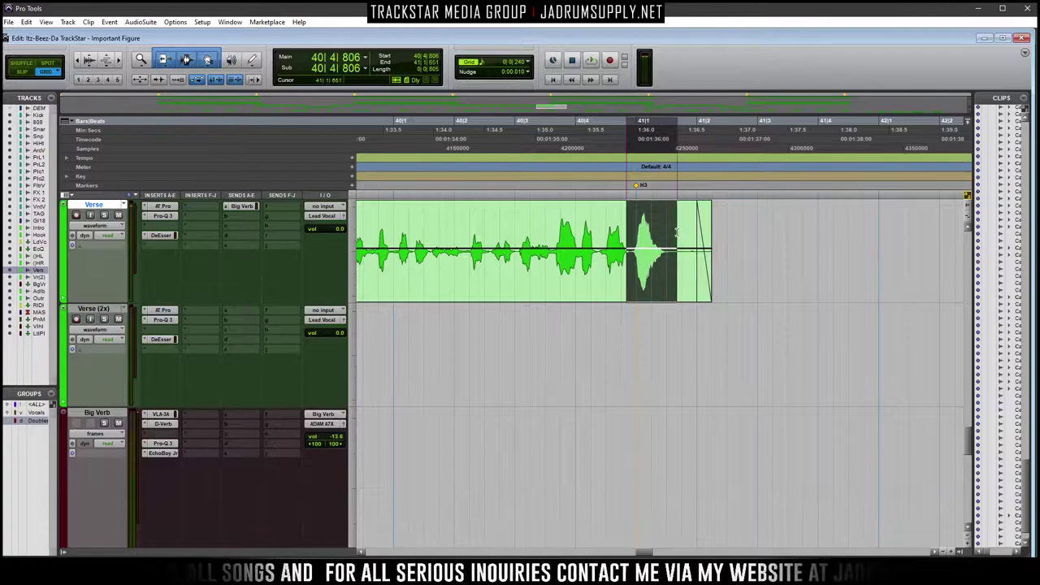
Show the Big Verb send level automation on the Verse track and raise it to 0.0 dB across the selected last word
{"action": "left_click", "coordinate": [102, 228]}
{"action": "mouse_move", "coordinate": [144, 312]}
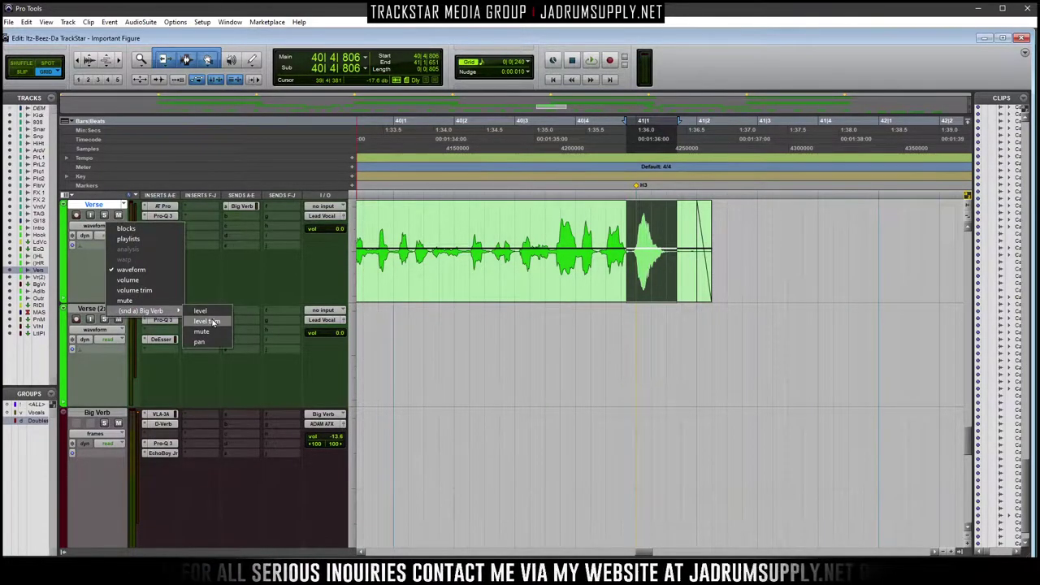
{"action": "left_click", "coordinate": [201, 310]}
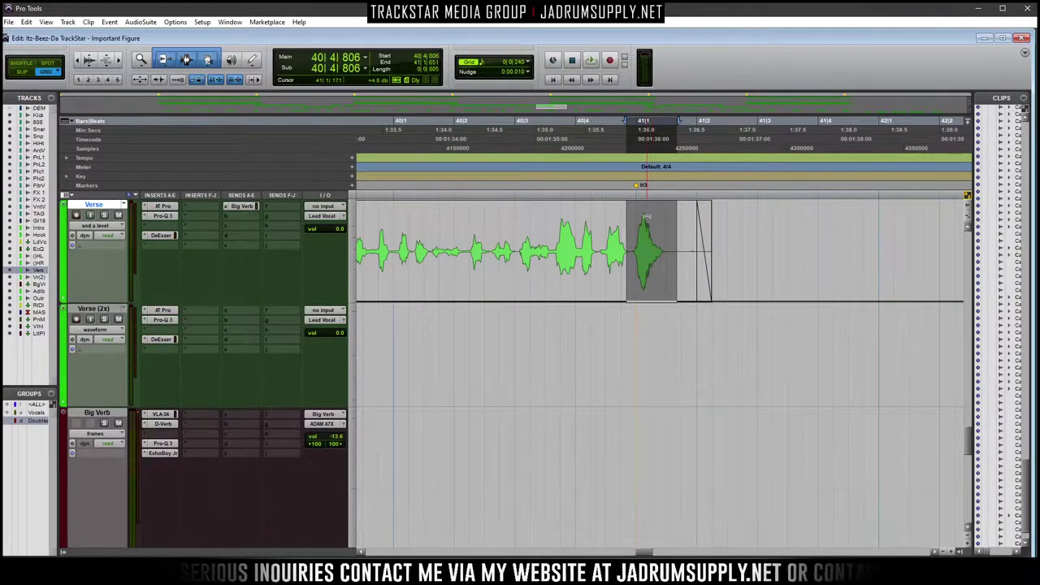
{"action": "left_click_drag", "start_coordinate": [647, 217], "coordinate": [650, 140]}
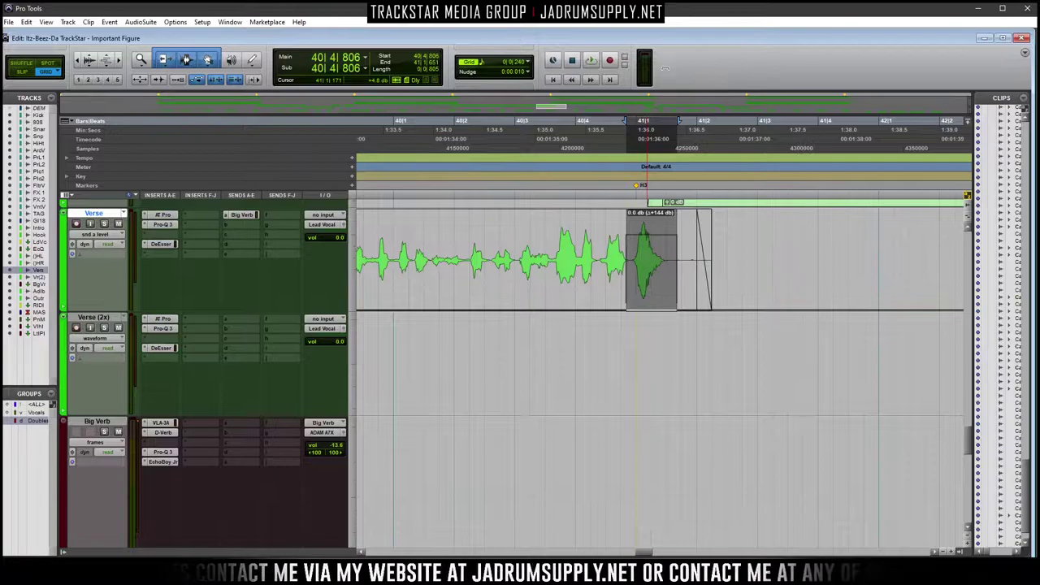
Play the verse-to-hook transition from 40|1|240 to check the reverb throw, reviewing the hook and instrumental tracks
{"action": "key", "text": "space"}
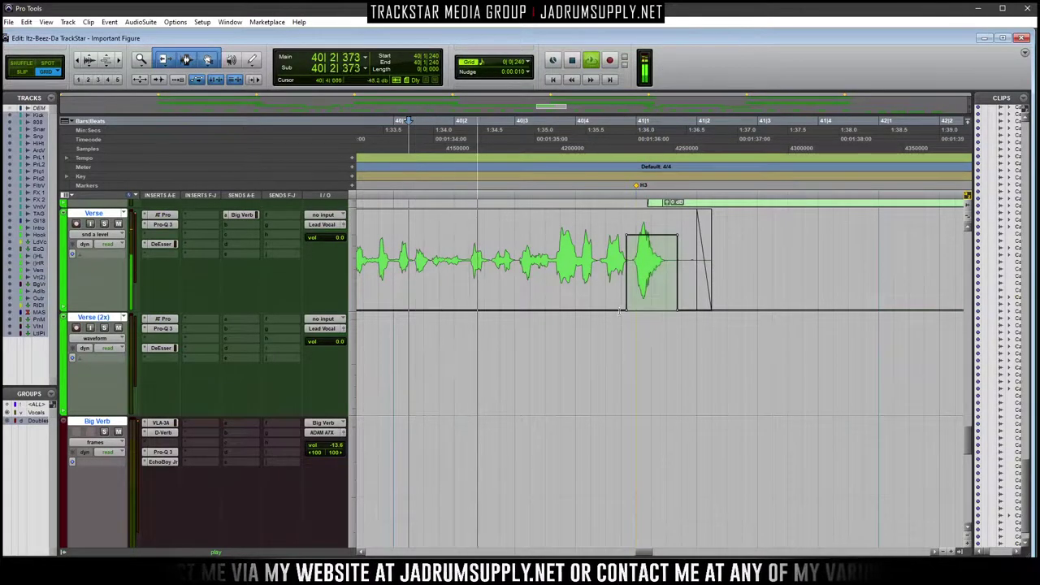
{"action": "scroll", "coordinate": [680, 349], "scroll_direction": "up", "scroll_amount": 5}
{"action": "scroll", "coordinate": [697, 351], "scroll_direction": "down", "scroll_amount": 2}
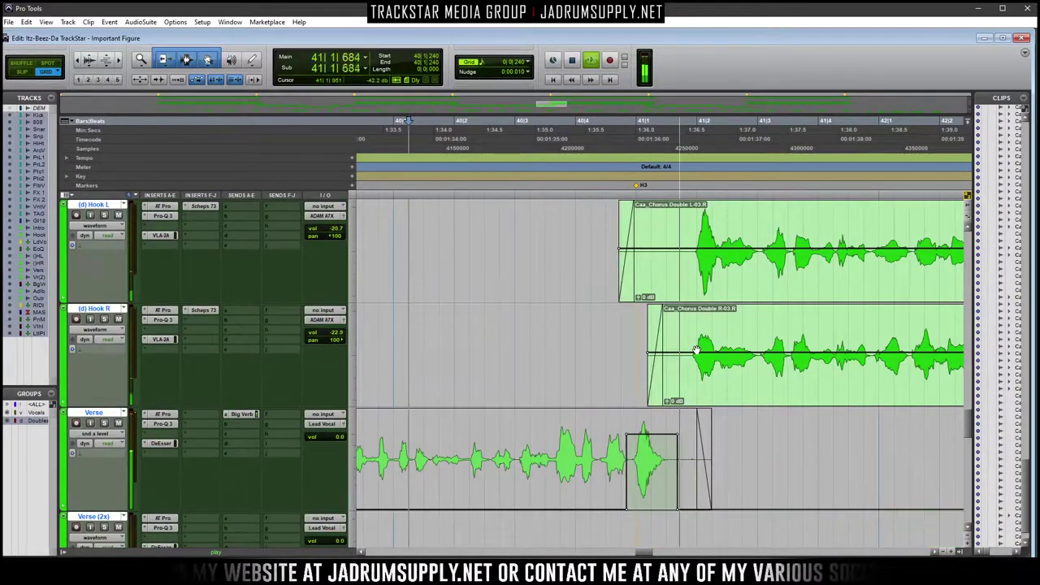
{"action": "key", "text": "space"}
{"action": "scroll", "coordinate": [695, 350], "scroll_direction": "up", "scroll_amount": 6}
{"action": "scroll", "coordinate": [687, 333], "scroll_direction": "up", "scroll_amount": 8}
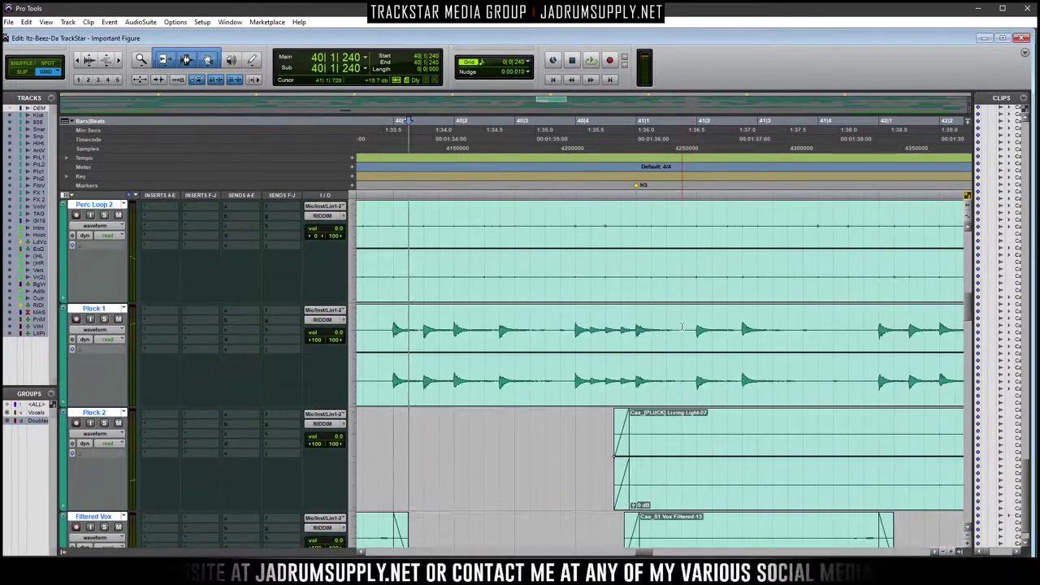
{"action": "scroll", "coordinate": [675, 299], "scroll_direction": "down", "scroll_amount": 12}
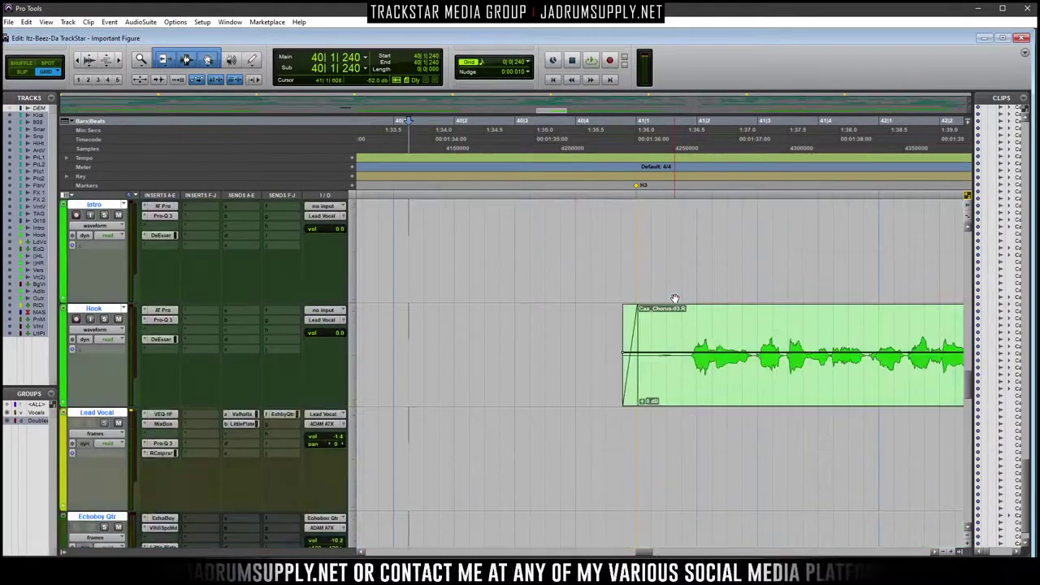
{"action": "key", "text": "space"}
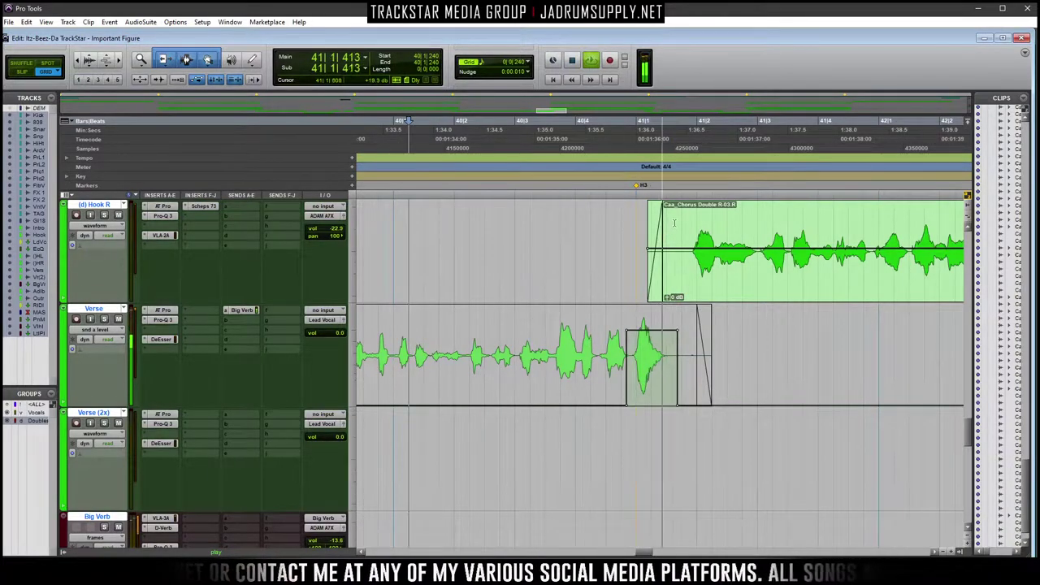
{"action": "scroll", "coordinate": [673, 336], "scroll_direction": "up", "scroll_amount": 10}
{"action": "key", "text": "space"}
Delete the audio from 41|1 to 41|2 across all instrumental tracks, from Kick down, to create a beat drop
{"action": "scroll", "coordinate": [673, 335], "scroll_direction": "down", "scroll_amount": 10}
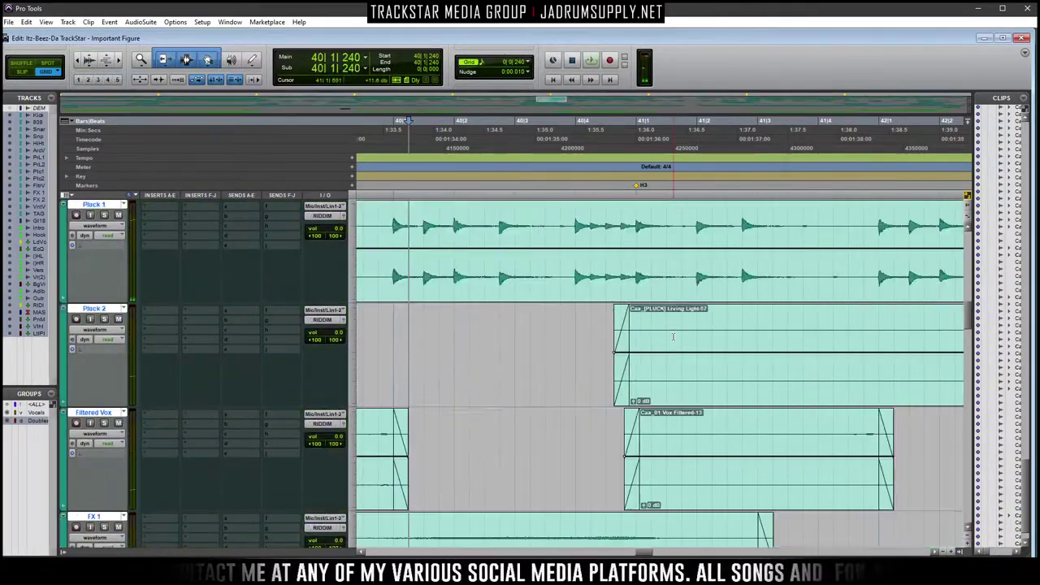
{"action": "left_click_drag", "start_coordinate": [639, 311], "coordinate": [696, 73]}
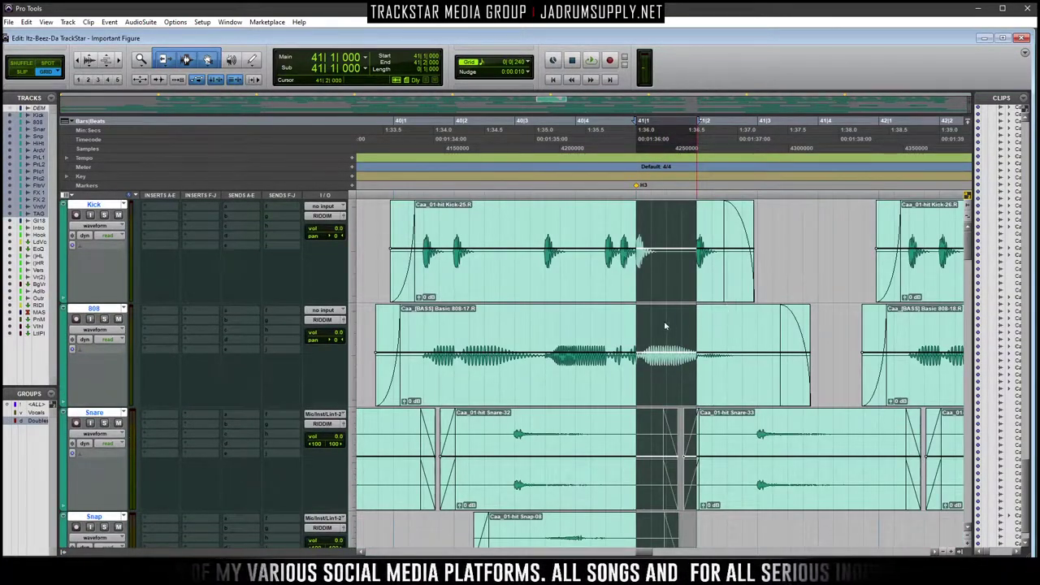
{"action": "key", "text": "Delete"}
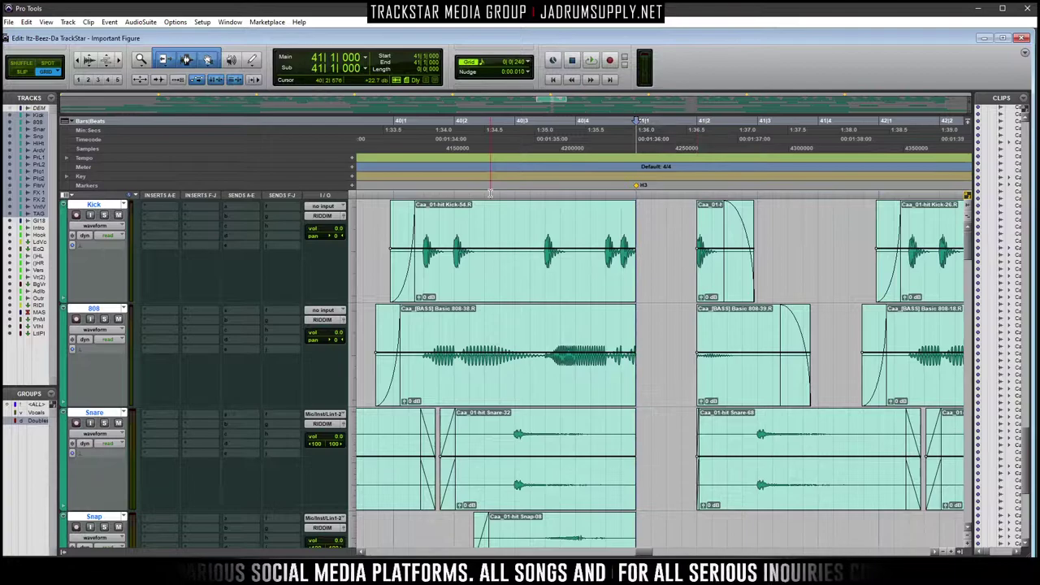
Play back the beat drop from 40|2|480 and review the gap across the instrumental tracks
{"action": "left_click", "coordinate": [488, 201]}
{"action": "key", "text": "space"}
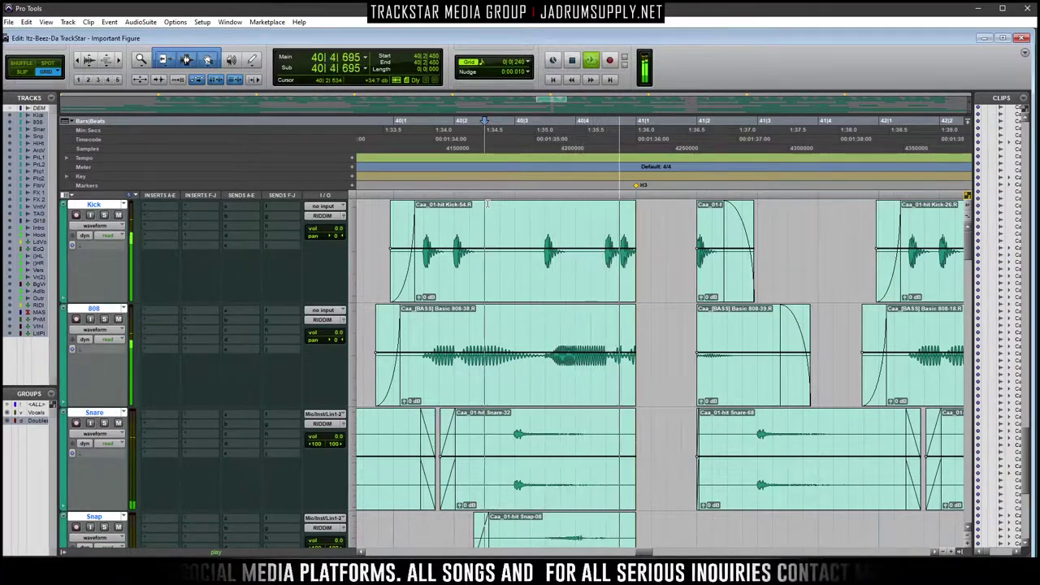
{"action": "scroll", "coordinate": [742, 350], "scroll_direction": "down", "scroll_amount": 2}
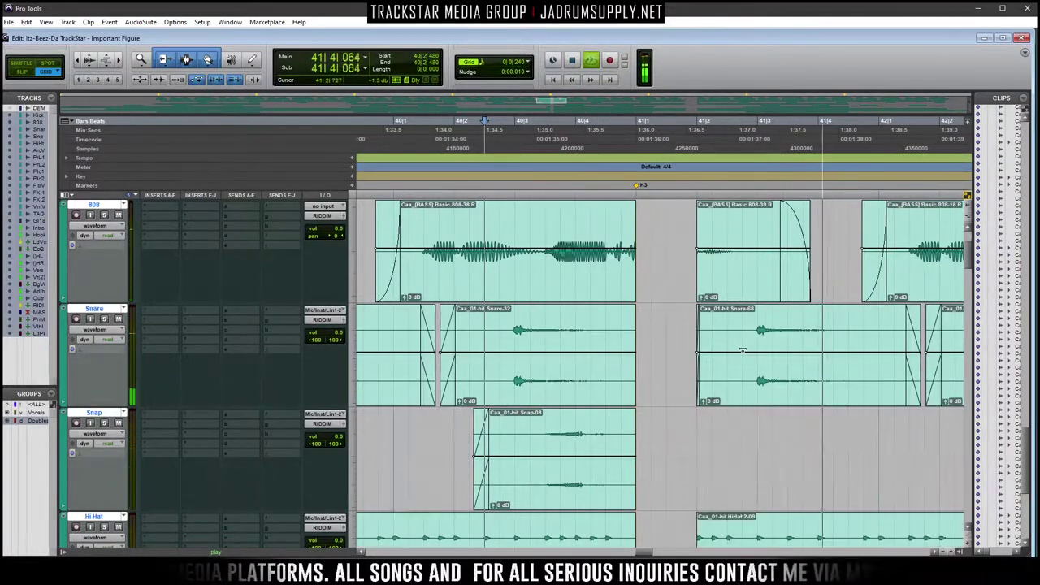
{"action": "scroll", "coordinate": [742, 350], "scroll_direction": "down", "scroll_amount": 10}
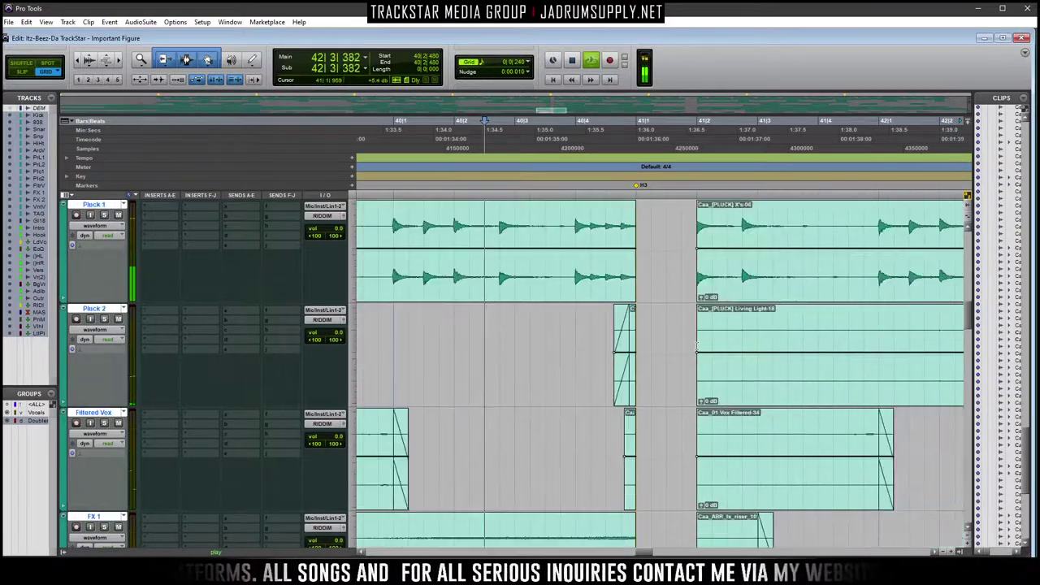
{"action": "scroll", "coordinate": [696, 346], "scroll_direction": "down", "scroll_amount": 6}
{"action": "key", "text": "space"}
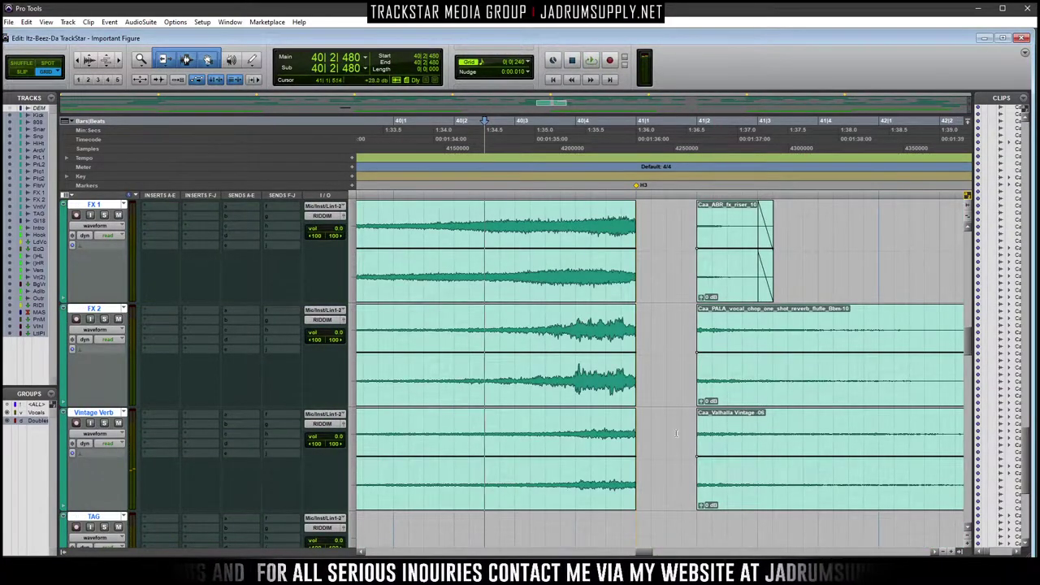
Extend the start of the Pluck 1 clip after the gap back to 40|3|875 so the pluck plays through the drop
{"action": "scroll", "coordinate": [669, 421], "scroll_direction": "up", "scroll_amount": 8}
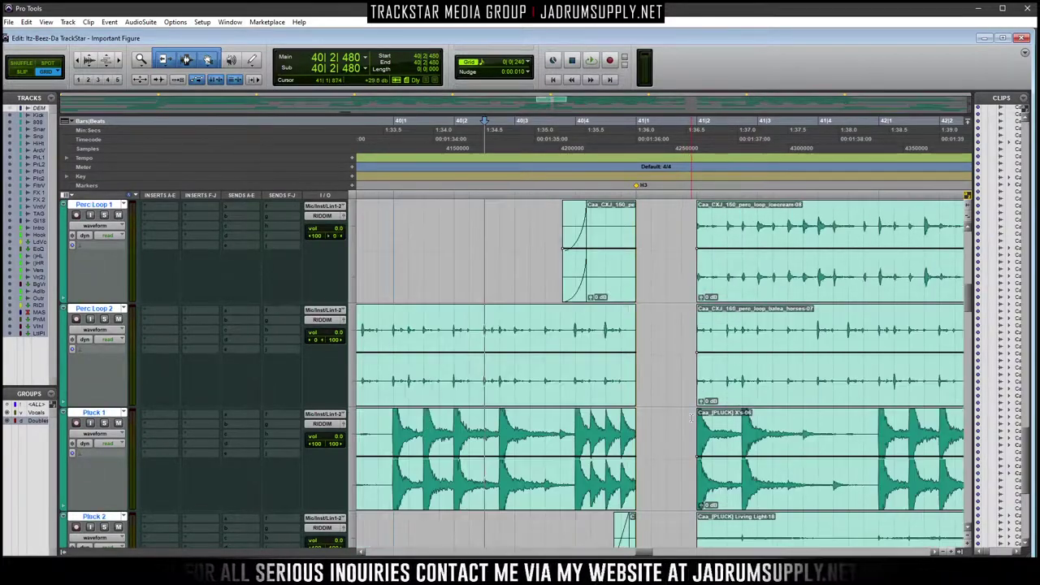
{"action": "scroll", "coordinate": [691, 417], "scroll_direction": "up", "scroll_amount": 6}
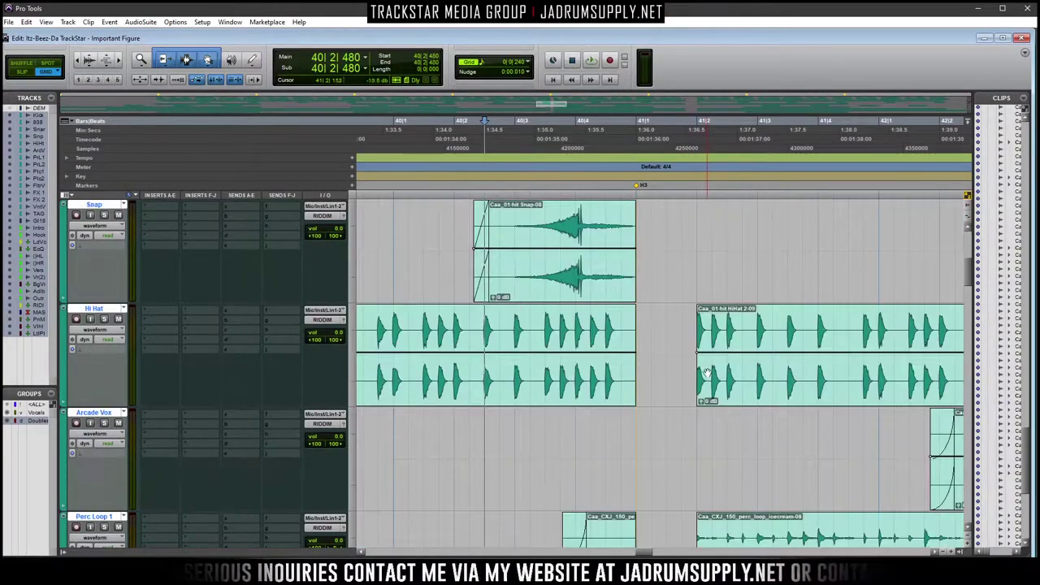
{"action": "scroll", "coordinate": [625, 382], "scroll_direction": "up", "scroll_amount": 6}
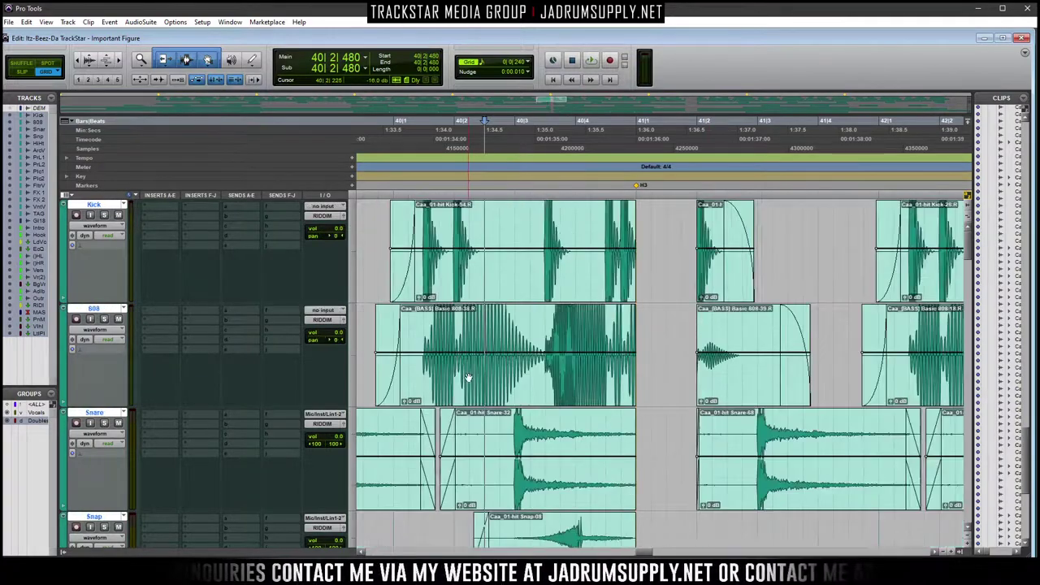
{"action": "scroll", "coordinate": [468, 378], "scroll_direction": "down", "scroll_amount": 12}
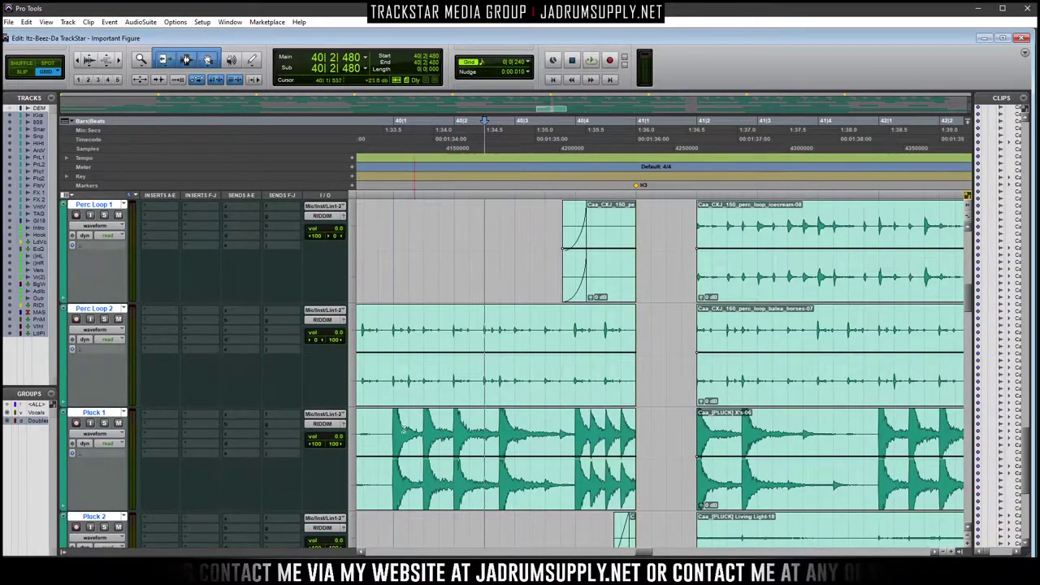
{"action": "left_click", "coordinate": [698, 440]}
{"action": "left_click_drag", "start_coordinate": [698, 440], "coordinate": [571, 439]}
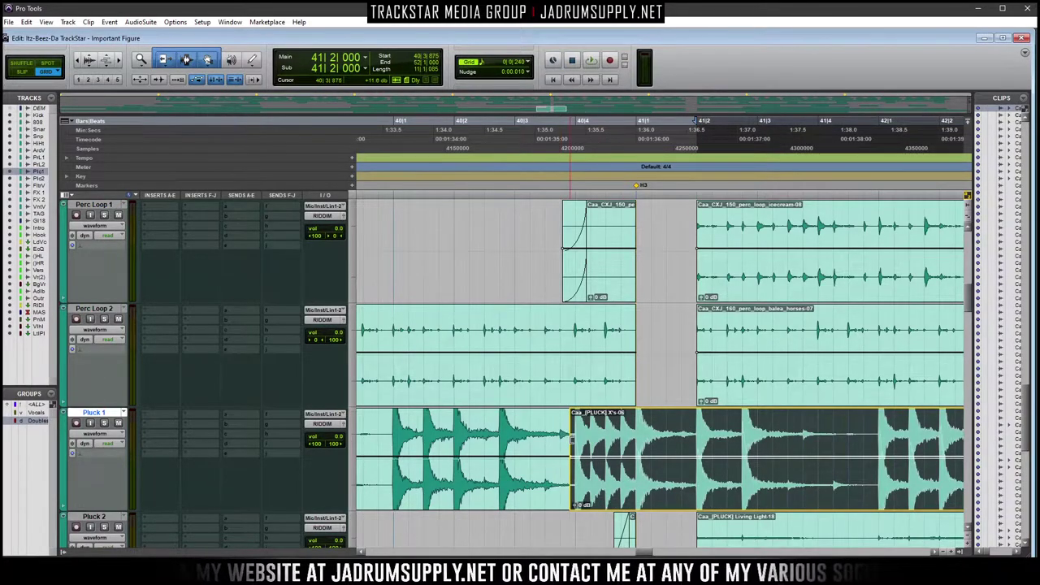
Play the drop from 40|3|875 with the restored pluck, reviewing the effects and lead vocal tracks
{"action": "key", "text": "space"}
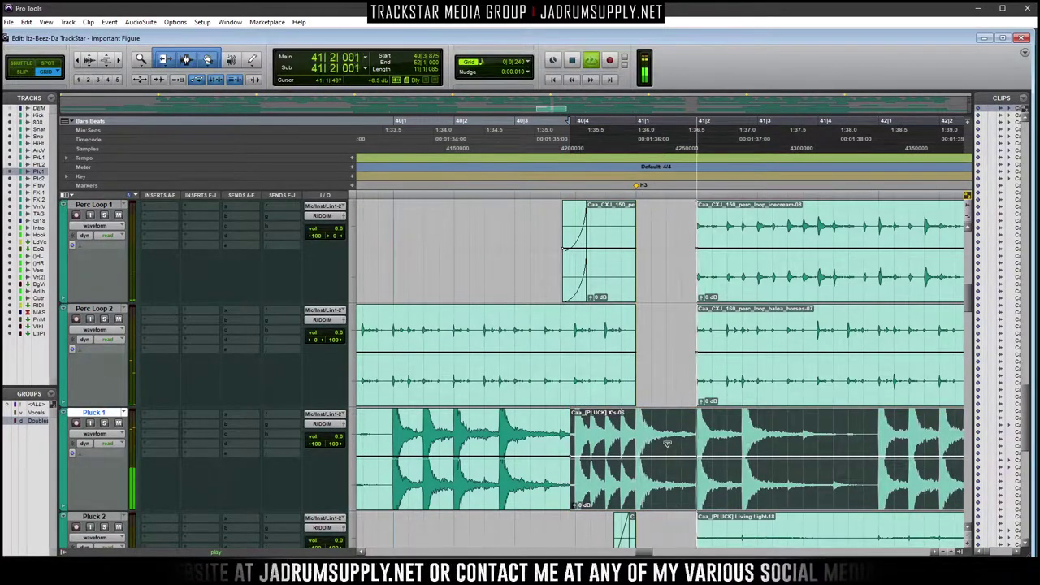
{"action": "scroll", "coordinate": [674, 443], "scroll_direction": "down", "scroll_amount": 10}
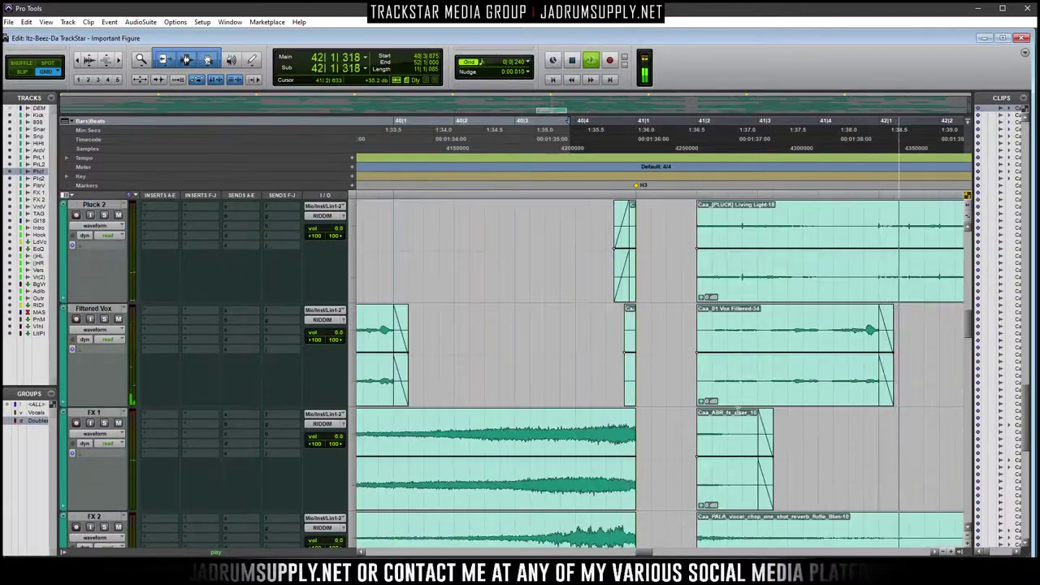
{"action": "scroll", "coordinate": [743, 398], "scroll_direction": "down", "scroll_amount": 8}
{"action": "key", "text": "space"}
{"action": "key", "text": "space"}
{"action": "scroll", "coordinate": [357, 362], "scroll_direction": "up", "scroll_amount": 2}
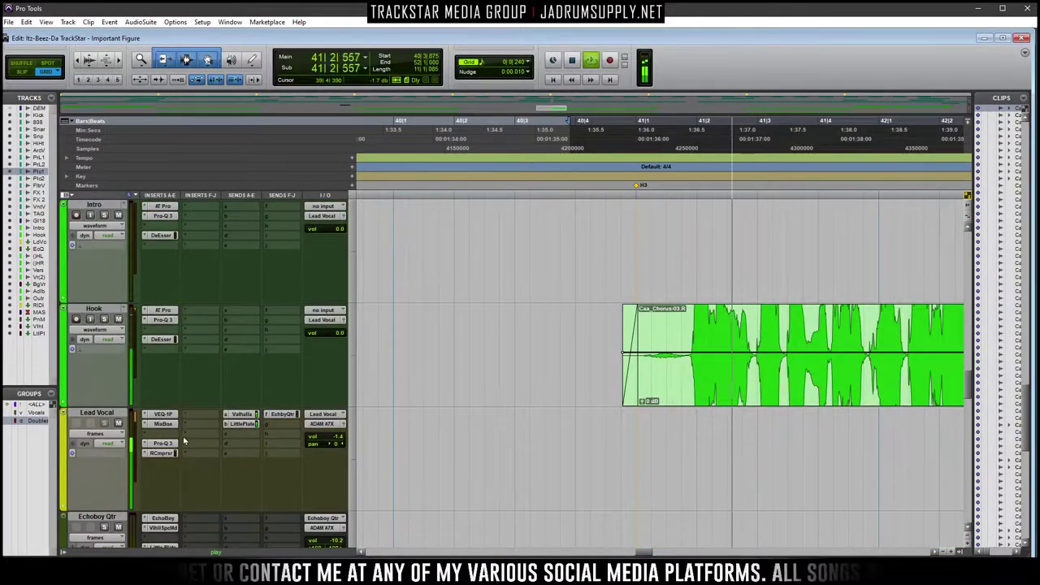
{"action": "key", "text": "space"}
Display the OneKnob plug-in's Filter automation on the RIDDIM track
{"action": "scroll", "coordinate": [179, 442], "scroll_direction": "down", "scroll_amount": 6}
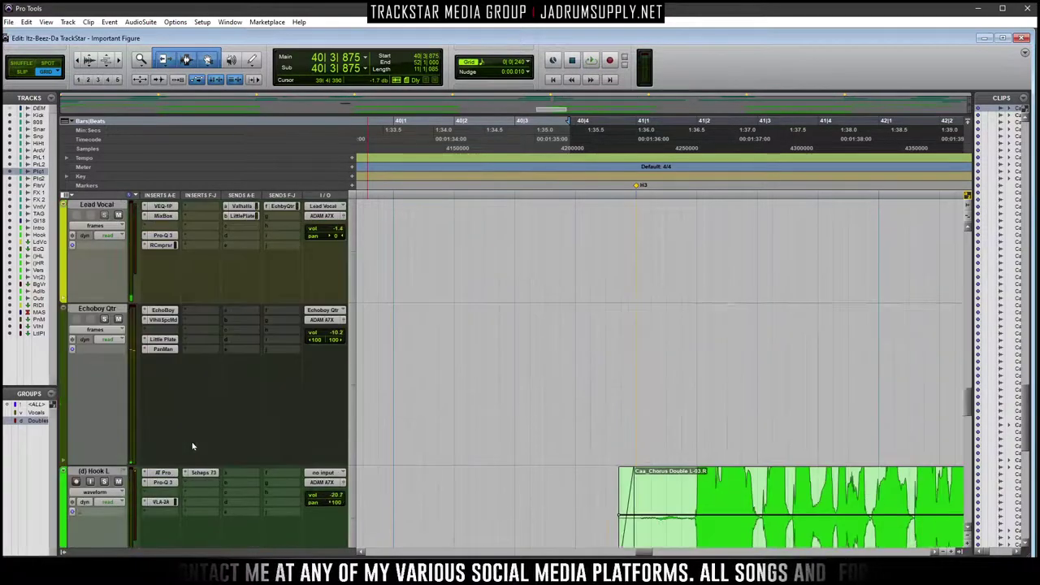
{"action": "scroll", "coordinate": [195, 439], "scroll_direction": "down", "scroll_amount": 3}
{"action": "scroll", "coordinate": [187, 376], "scroll_direction": "down", "scroll_amount": 4}
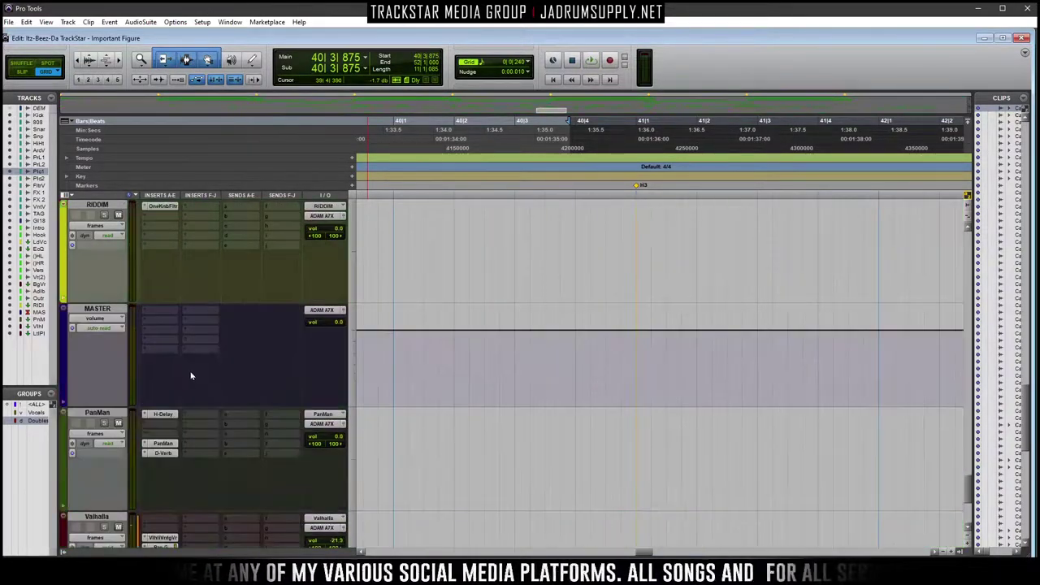
{"action": "scroll", "coordinate": [163, 260], "scroll_direction": "up", "scroll_amount": 1}
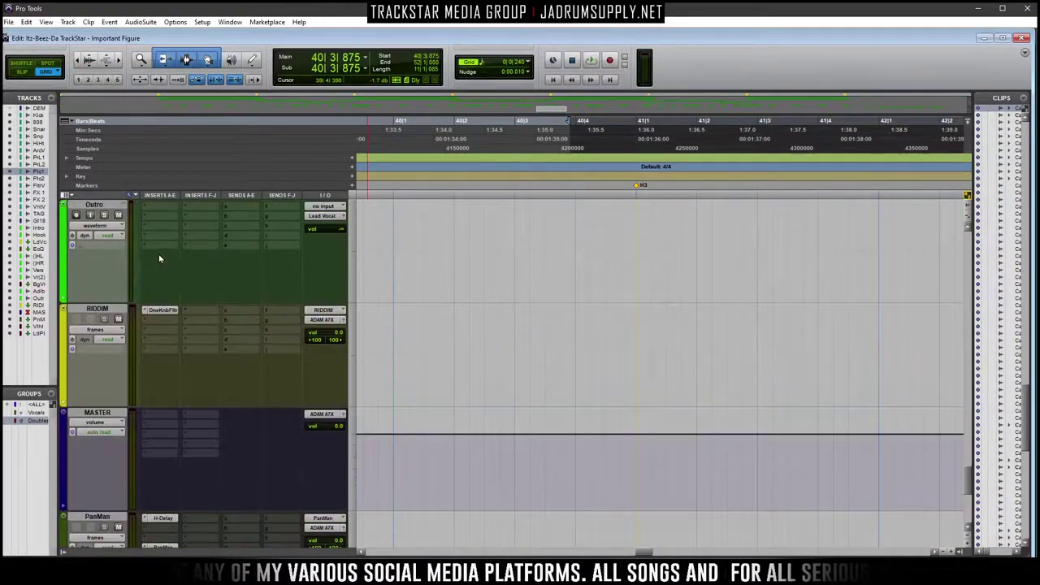
{"action": "left_click", "coordinate": [114, 334]}
{"action": "mouse_move", "coordinate": [173, 387]}
{"action": "left_click", "coordinate": [225, 385]}
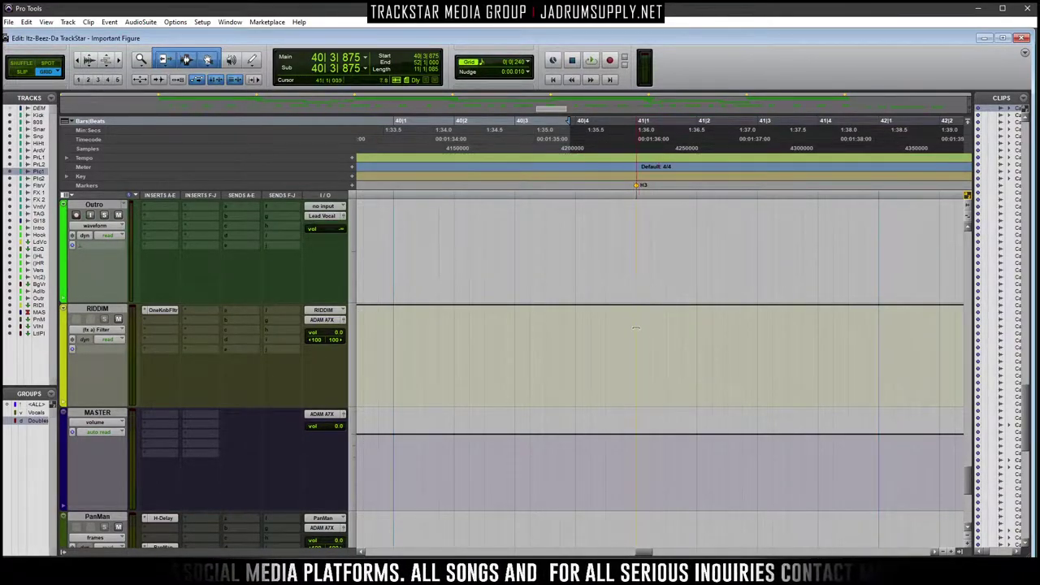
Lower the RIDDIM filter automation from 41|1, sloping further down to a point just before 41|3
{"action": "left_click_drag", "start_coordinate": [635, 336], "coordinate": [756, 336]}
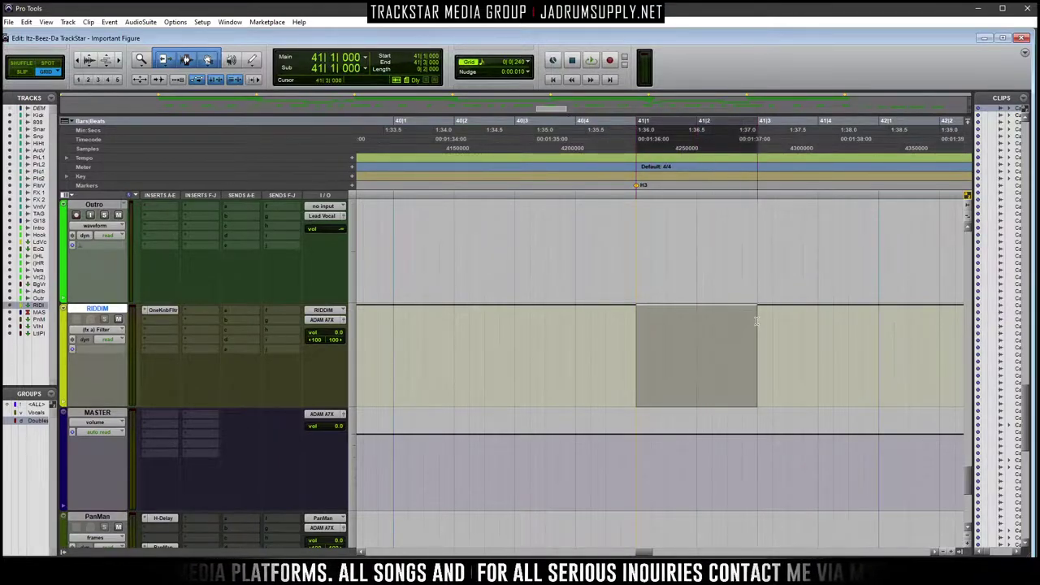
{"action": "left_click_drag", "start_coordinate": [663, 307], "coordinate": [655, 339]}
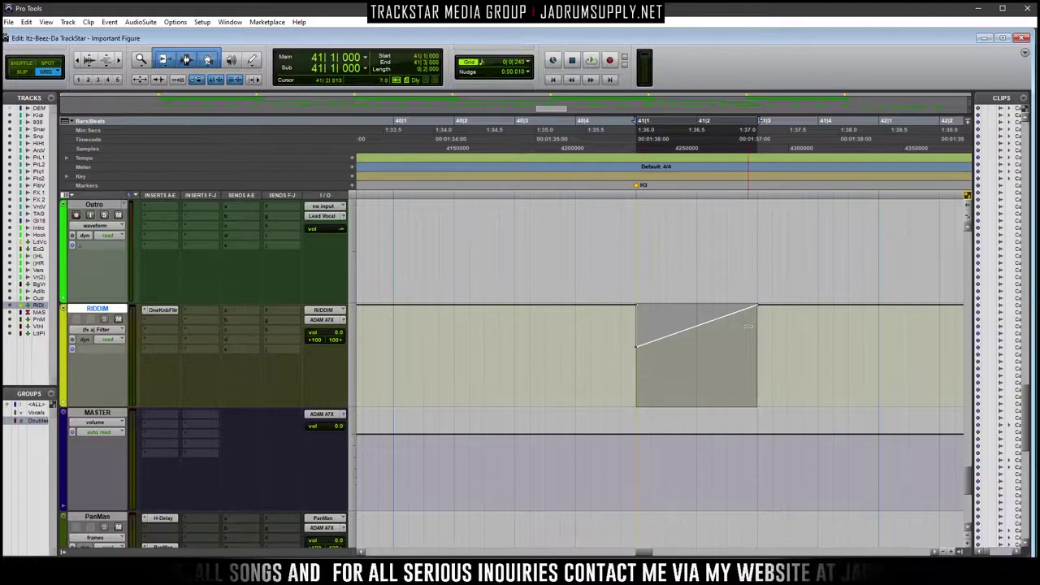
{"action": "key", "text": "space"}
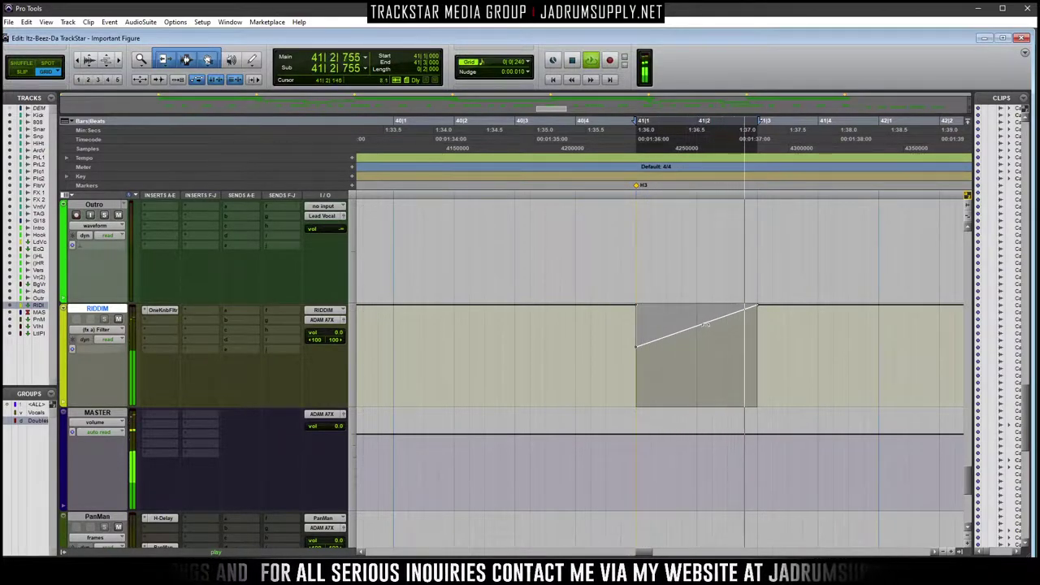
{"action": "key", "text": "Delete"}
{"action": "left_click_drag", "start_coordinate": [697, 325], "coordinate": [746, 365]}
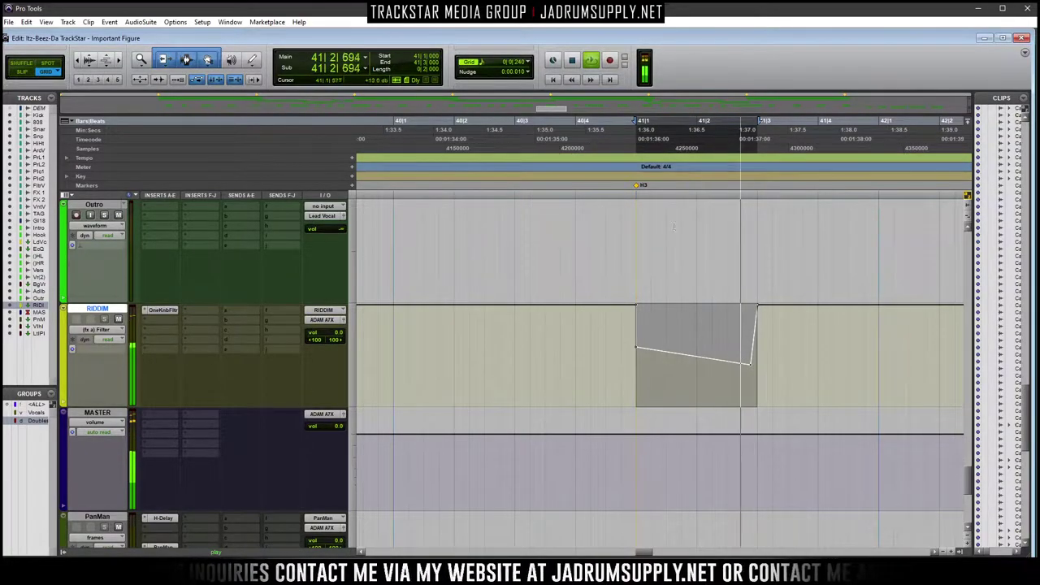
Move the end of the RIDDIM filter dip out to 42|1 for a gradual rise, playing back from 40|4|240 into the hook
{"action": "left_click", "coordinate": [584, 198]}
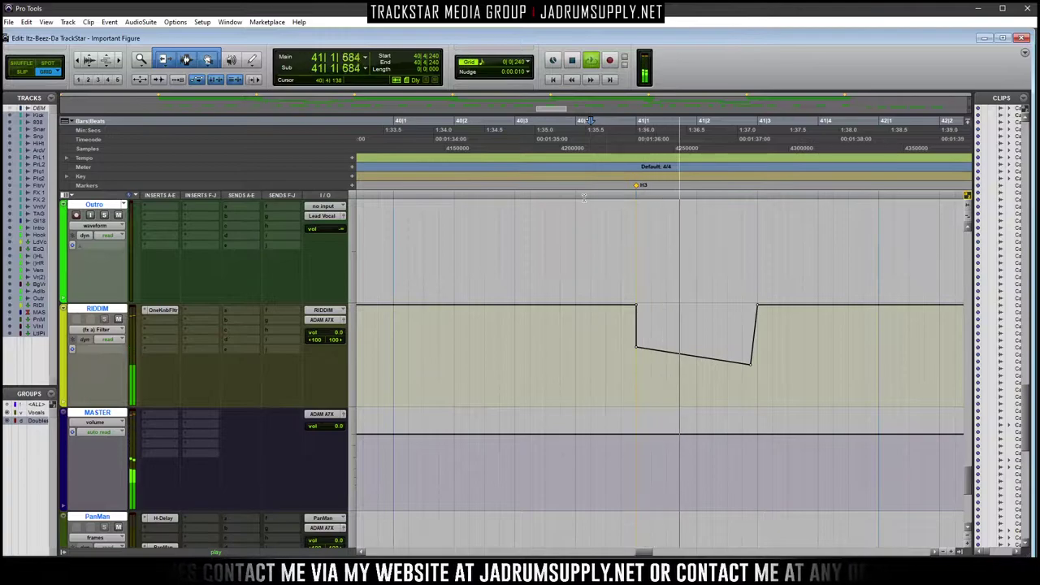
{"action": "left_click", "coordinate": [756, 306], "text": "alt"}
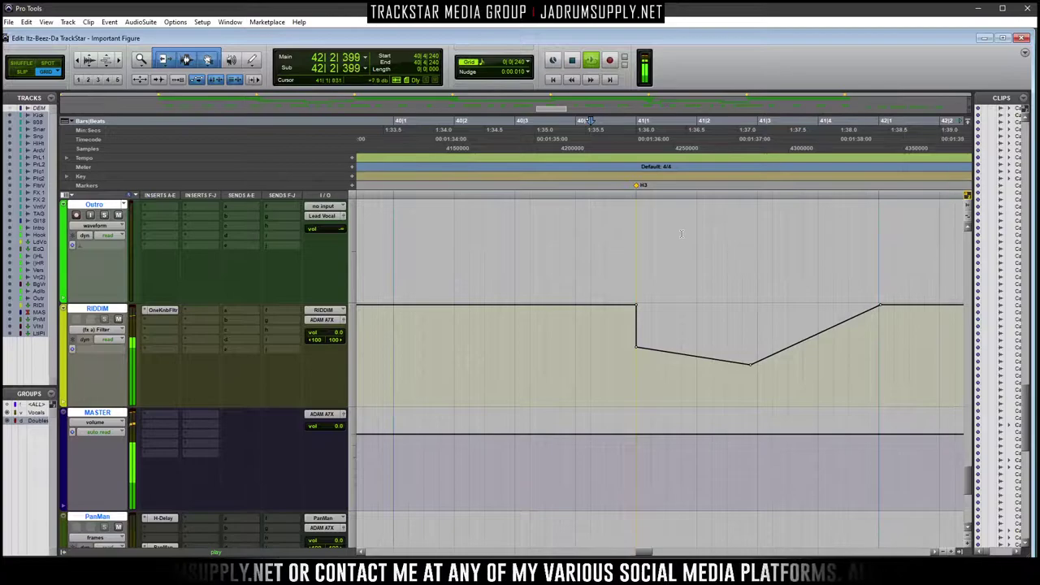
{"action": "scroll", "coordinate": [723, 244], "scroll_direction": "down", "scroll_amount": 2}
{"action": "key", "text": "r"}
{"action": "key", "text": "r"}
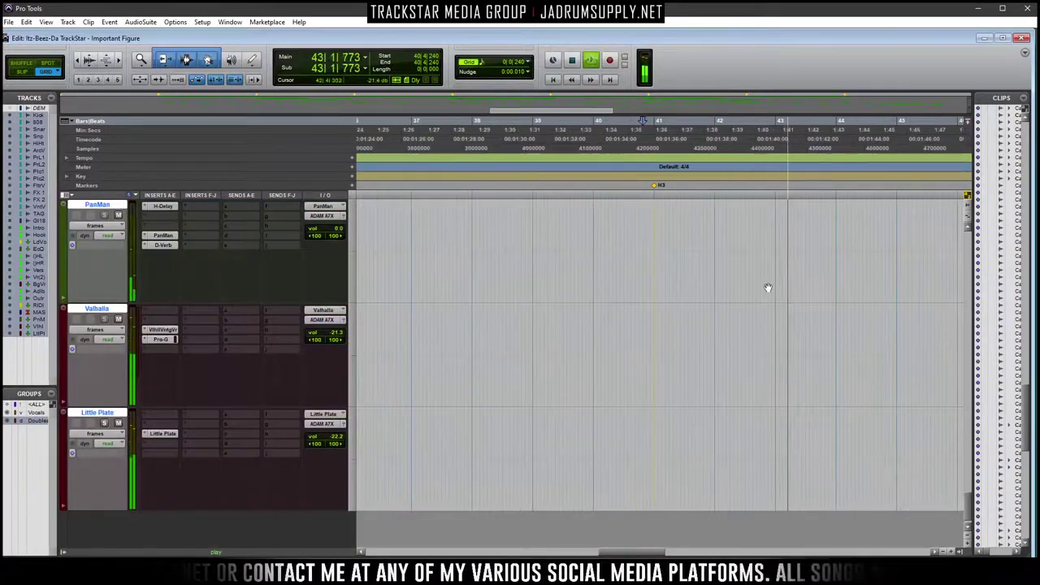
{"action": "scroll", "coordinate": [776, 295], "scroll_direction": "up", "scroll_amount": 5}
{"action": "scroll", "coordinate": [792, 294], "scroll_direction": "down", "scroll_amount": 2}
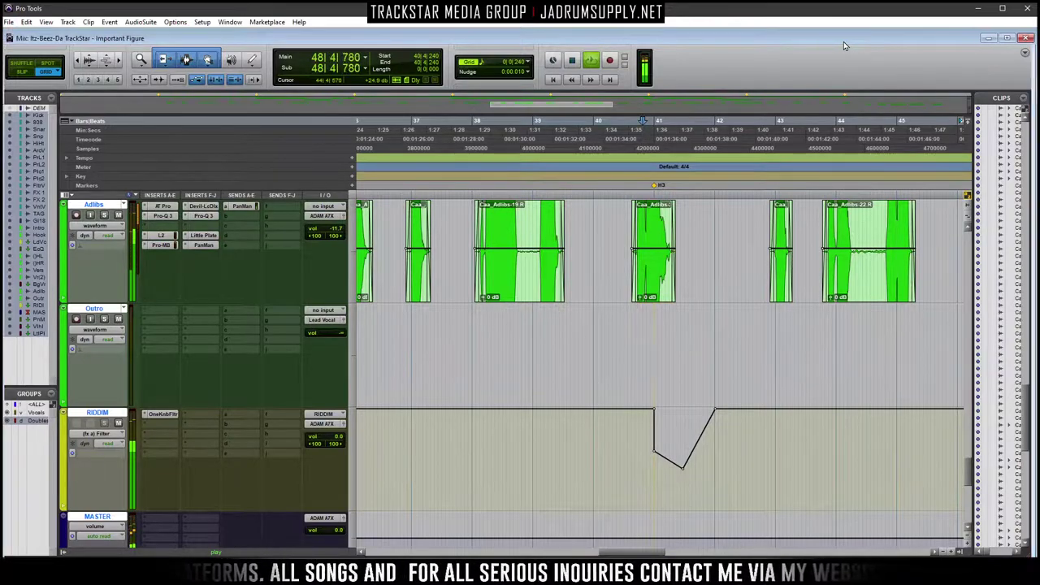
Continue playback past V3, checking the mixer levels and the RIDDIM filter automation across the whole song
{"action": "key", "text": "ctrl+equal"}
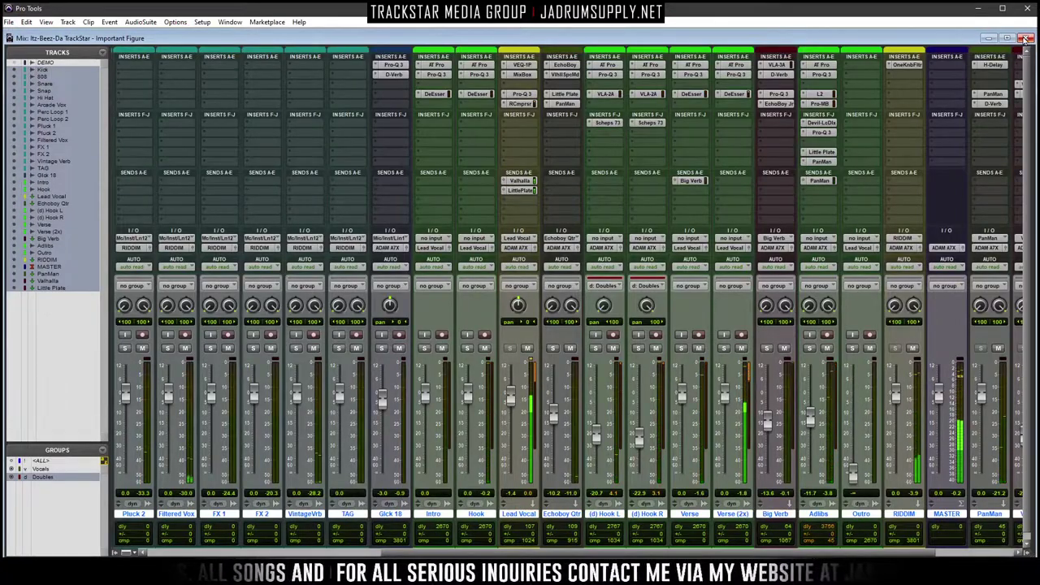
{"action": "key", "text": "ctrl+equal"}
{"action": "left_click_drag", "start_coordinate": [654, 553], "coordinate": [701, 552]}
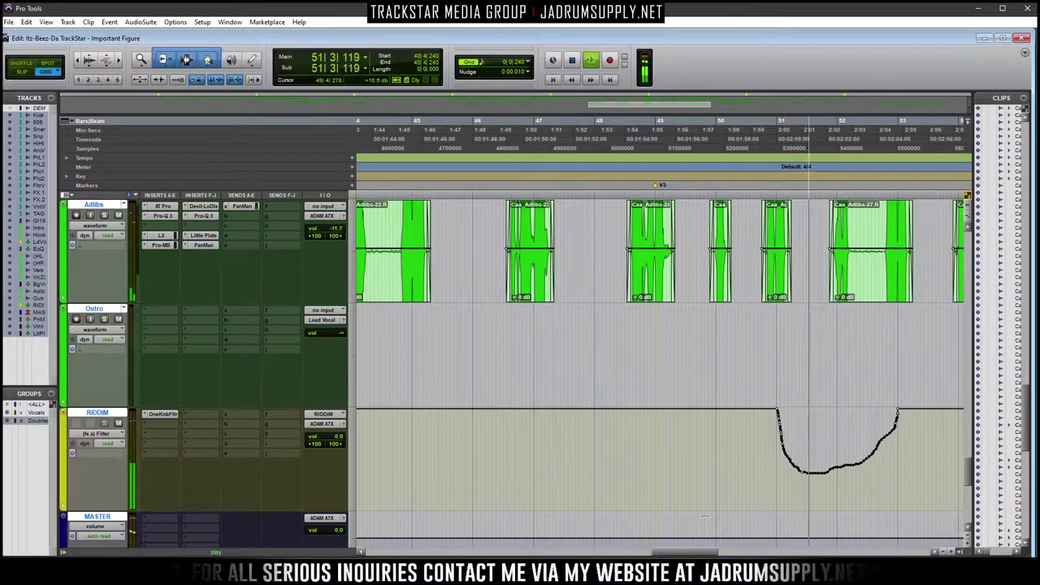
{"action": "key", "text": "alt+a"}
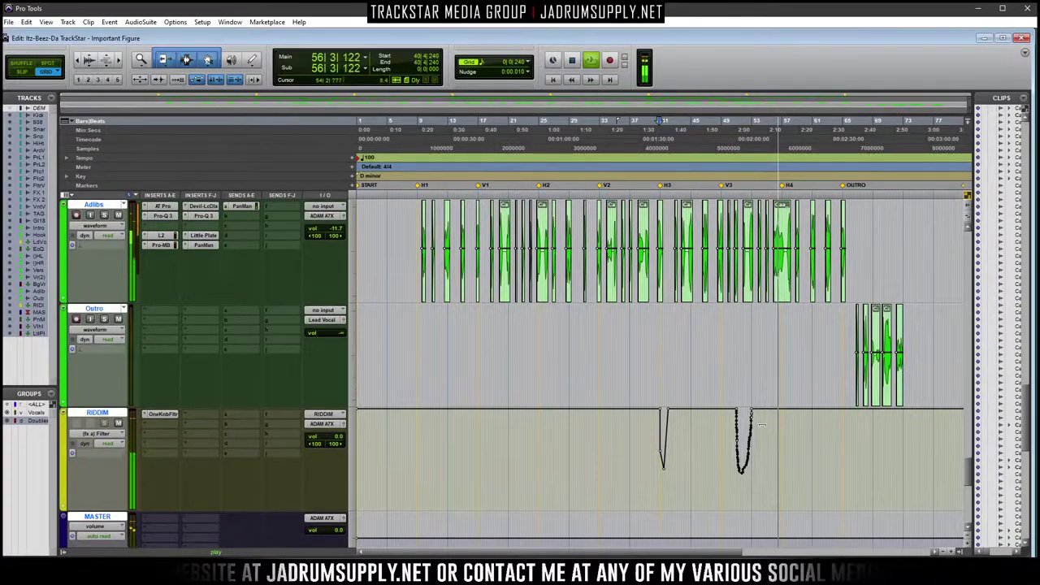
{"action": "key", "text": "space"}
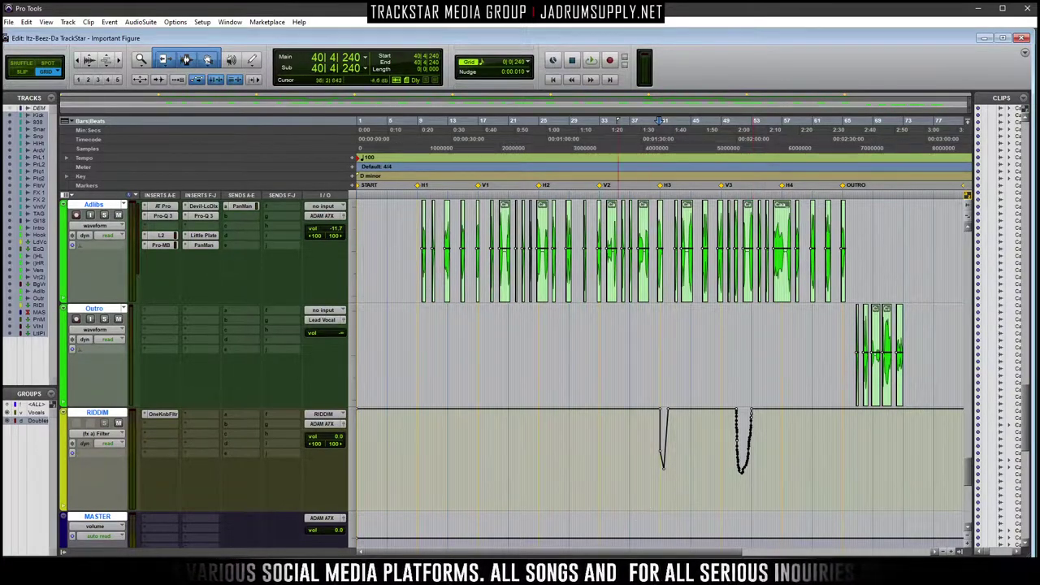
Play again from 40|4|240 through the hook, reviewing the full arrangement and the mixer channels up to Little Plate
{"action": "mouse_move", "coordinate": [276, 524]}
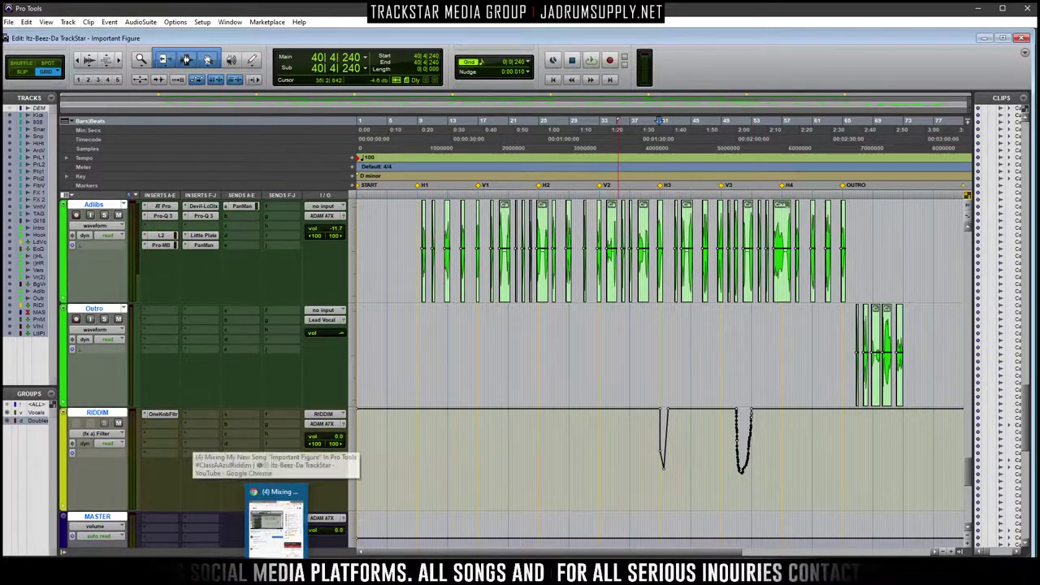
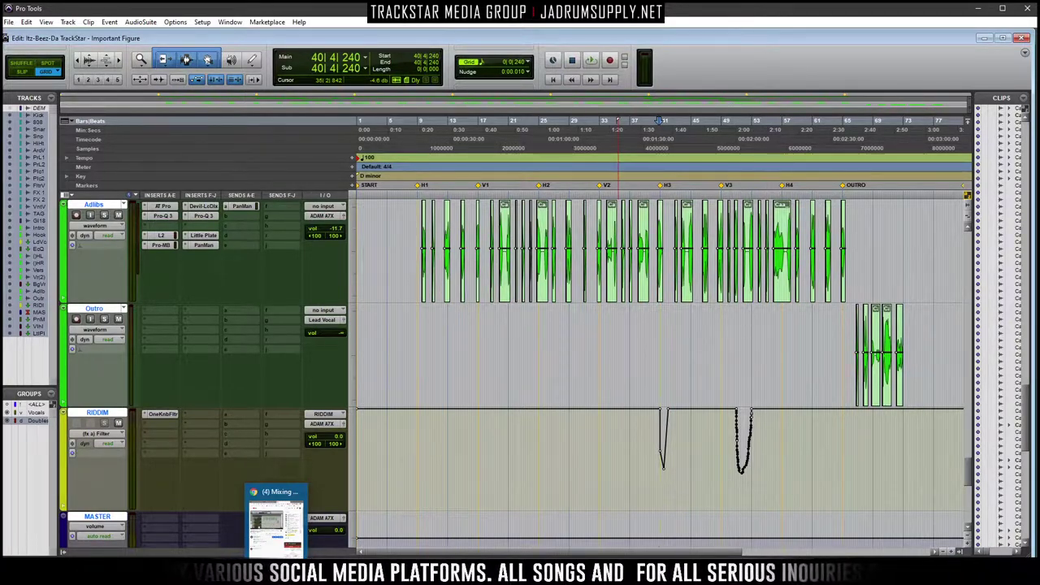
{"action": "key", "text": "space"}
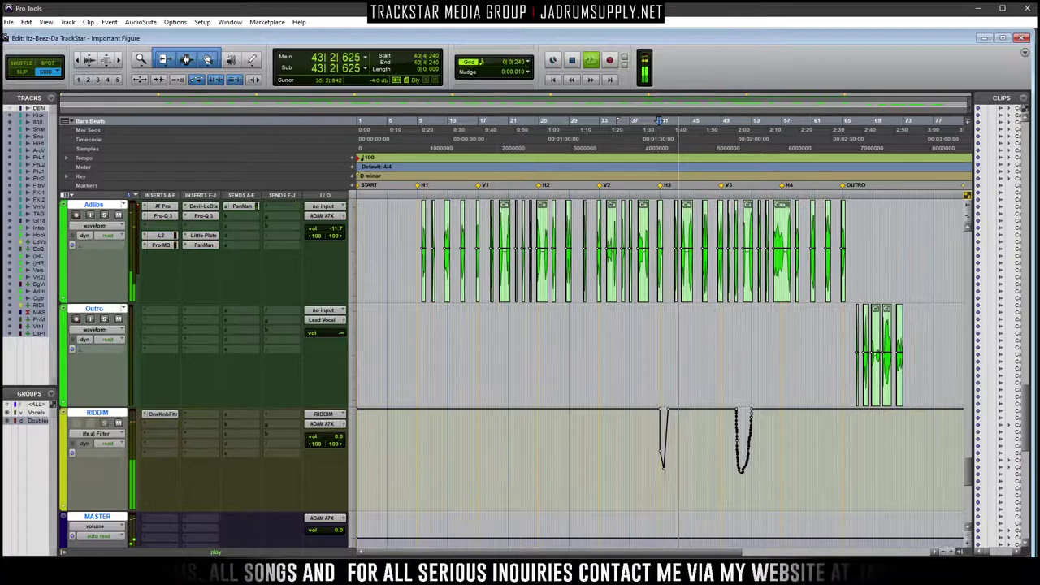
{"action": "key", "text": "ctrl+alt+Down"}
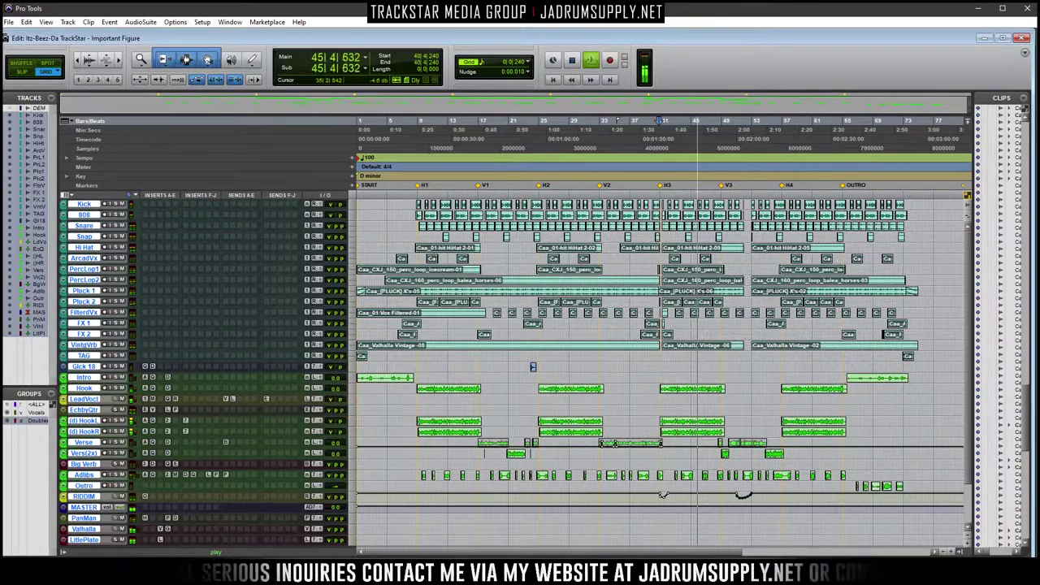
{"action": "key", "text": "ctrl+equal"}
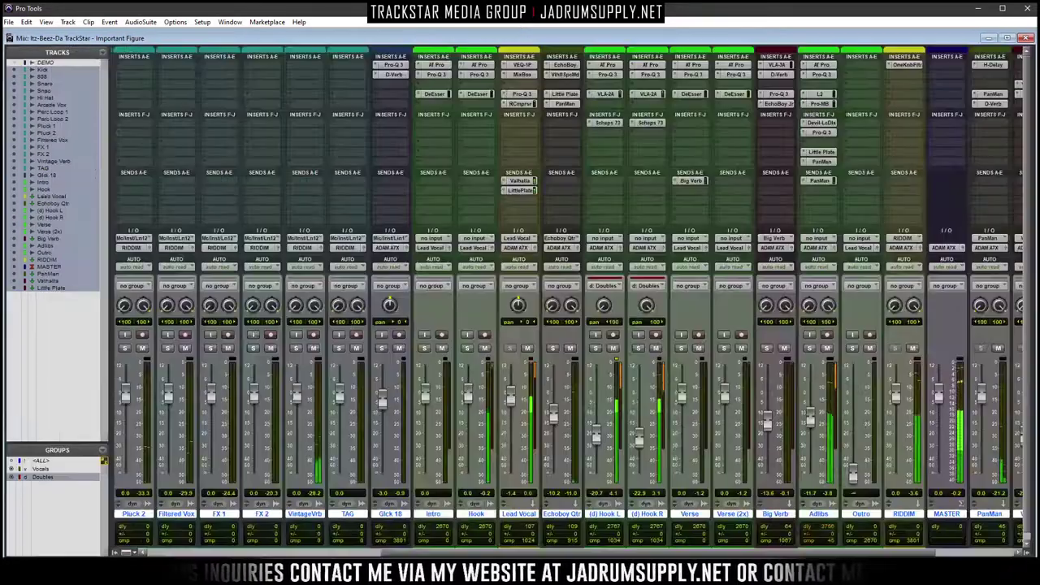
{"action": "left_click", "coordinate": [887, 554]}
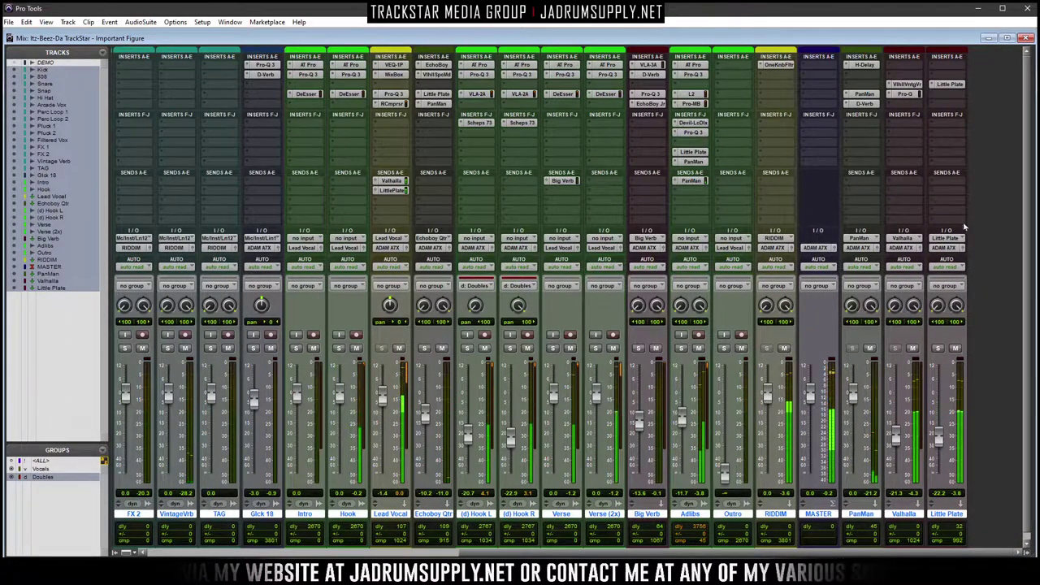
{"action": "key", "text": "ctrl+equal"}
{"action": "key", "text": "space"}
Shape a Big Verb send throw on the Verse phrase, ramping up from 48|3|480 to a peak just after 49|1 and down by 49|2
{"action": "key", "text": "ctrl+bracketright"}
{"action": "key", "text": "ctrl+bracketright"}
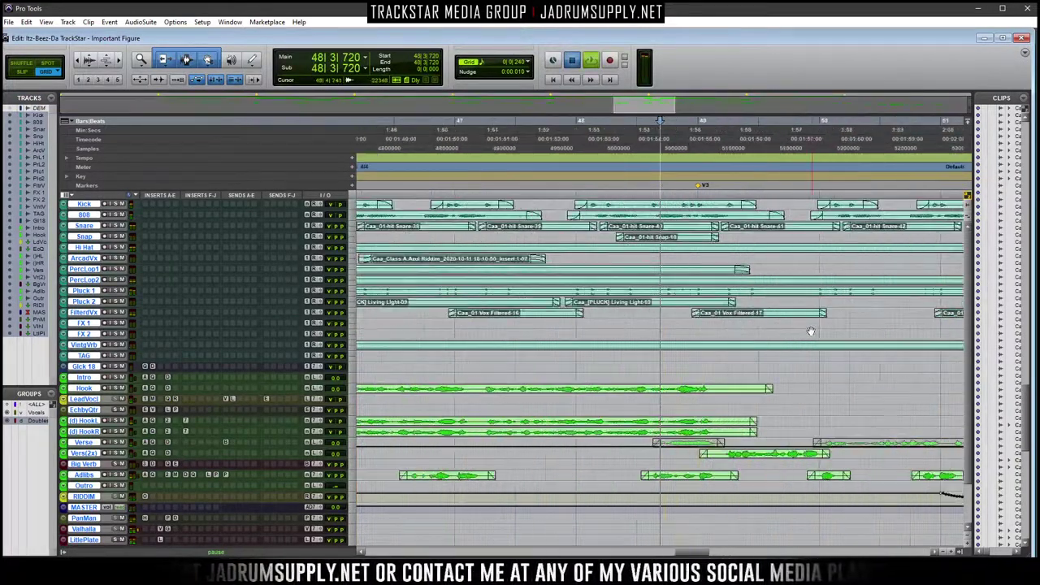
{"action": "key", "text": "ctrl+bracketright"}
{"action": "key", "text": "super+alt+Up"}
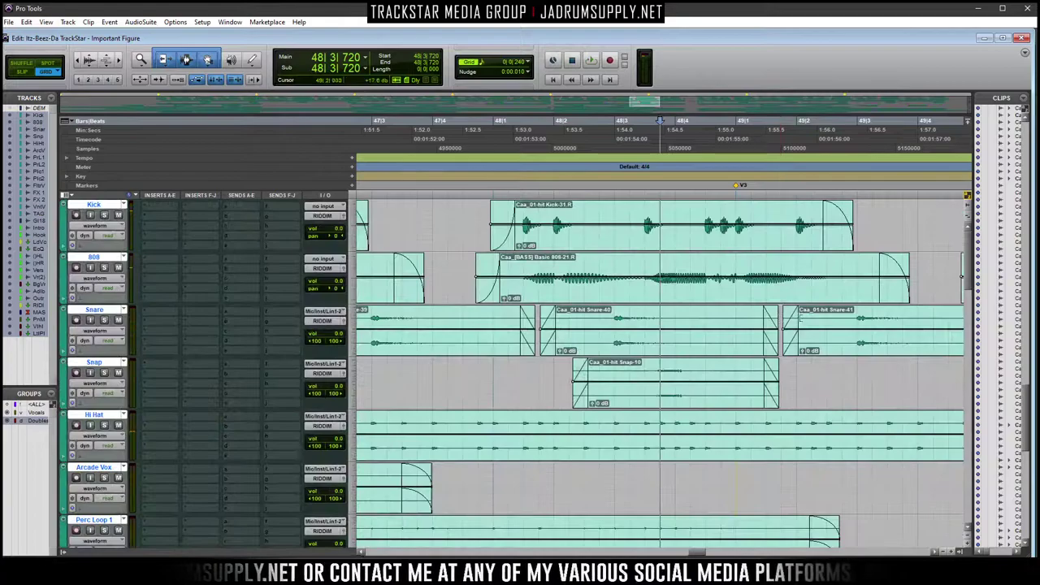
{"action": "scroll", "coordinate": [845, 251], "scroll_direction": "down", "scroll_amount": 10}
{"action": "scroll", "coordinate": [845, 251], "scroll_direction": "down", "scroll_amount": 5}
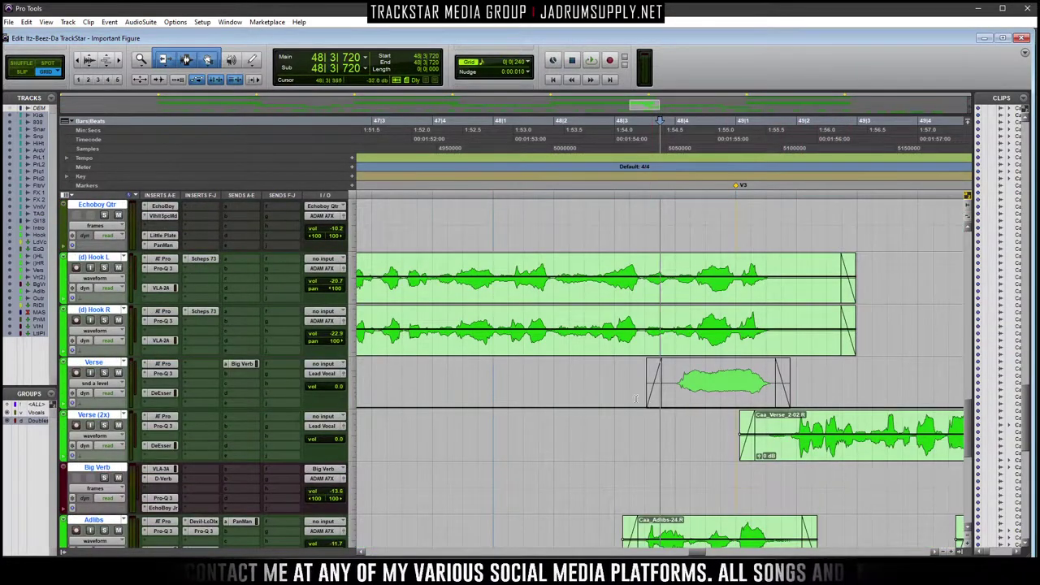
{"action": "left_click_drag", "start_coordinate": [639, 402], "coordinate": [800, 403]}
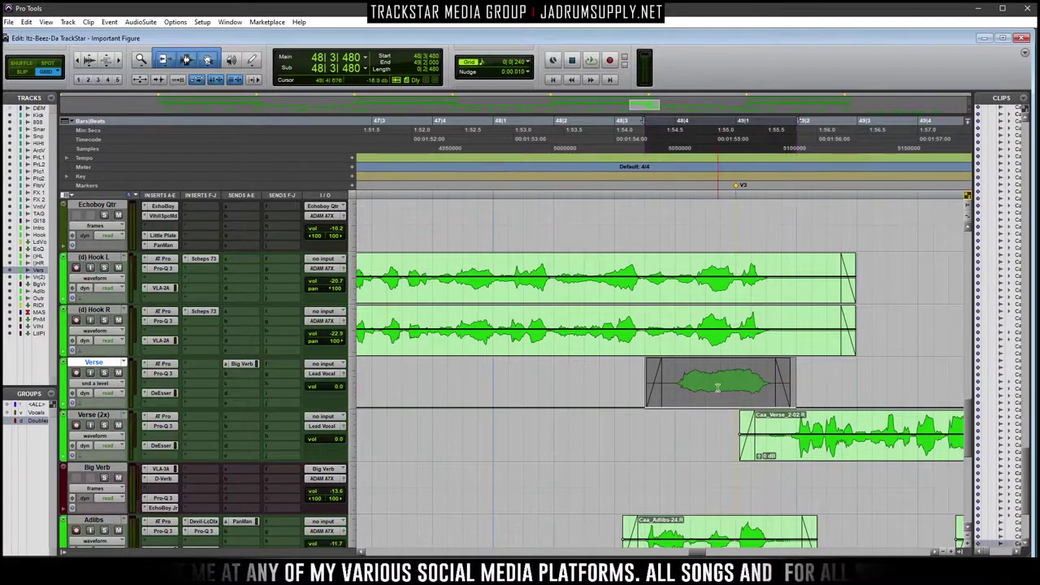
{"action": "mouse_move", "coordinate": [742, 368]}
{"action": "left_mouse_down"}
{"action": "mouse_move", "coordinate": [762, 275]}
{"action": "mouse_move", "coordinate": [775, 303]}
{"action": "left_mouse_up"}
{"action": "left_click", "coordinate": [751, 382]}
{"action": "key", "text": "ctrl+shift+Down"}
{"action": "key", "text": "ctrl+shift+Down"}
{"action": "key", "text": "ctrl+shift+Down"}
{"action": "key", "text": "ctrl+shift+Down"}
{"action": "key", "text": "ctrl+shift+Down"}
{"action": "left_click", "coordinate": [755, 375]}
{"action": "left_click_drag", "start_coordinate": [648, 375], "coordinate": [648, 406]}
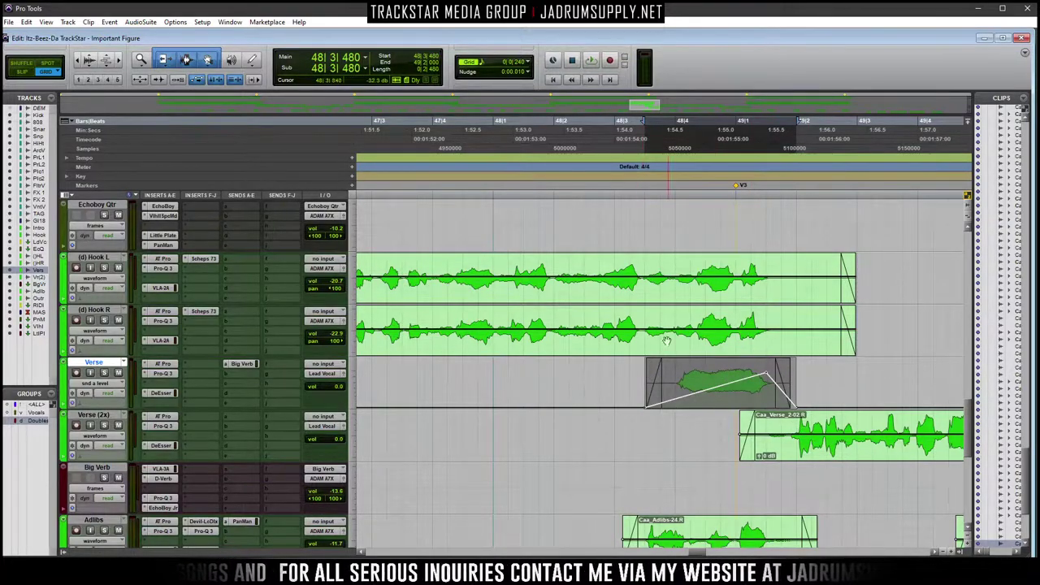
Select all tracks from 48|3|480 to 49|2|480 and audition the range with Adlibs, Verse (2x) and Verse soloed
{"action": "left_click_drag", "start_coordinate": [641, 196], "coordinate": [824, 220]}
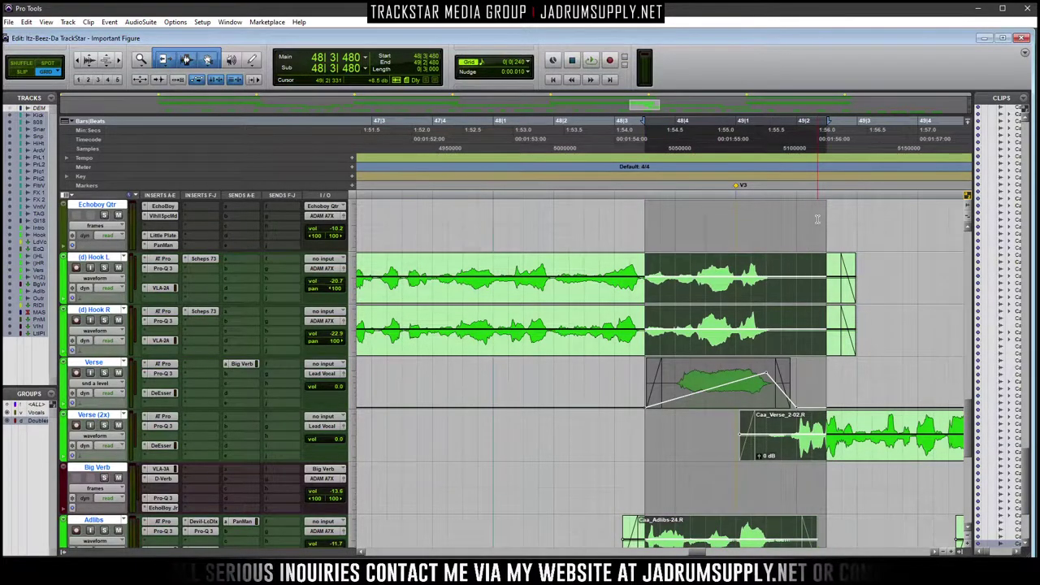
{"action": "scroll", "coordinate": [835, 225], "scroll_direction": "down", "scroll_amount": 2}
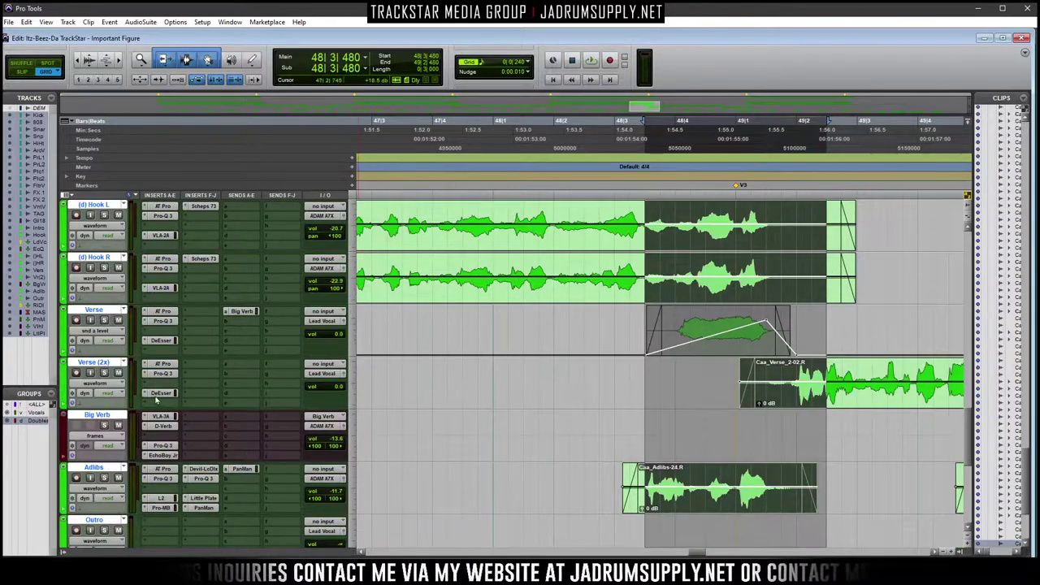
{"action": "left_click", "coordinate": [104, 478]}
{"action": "key", "text": "space"}
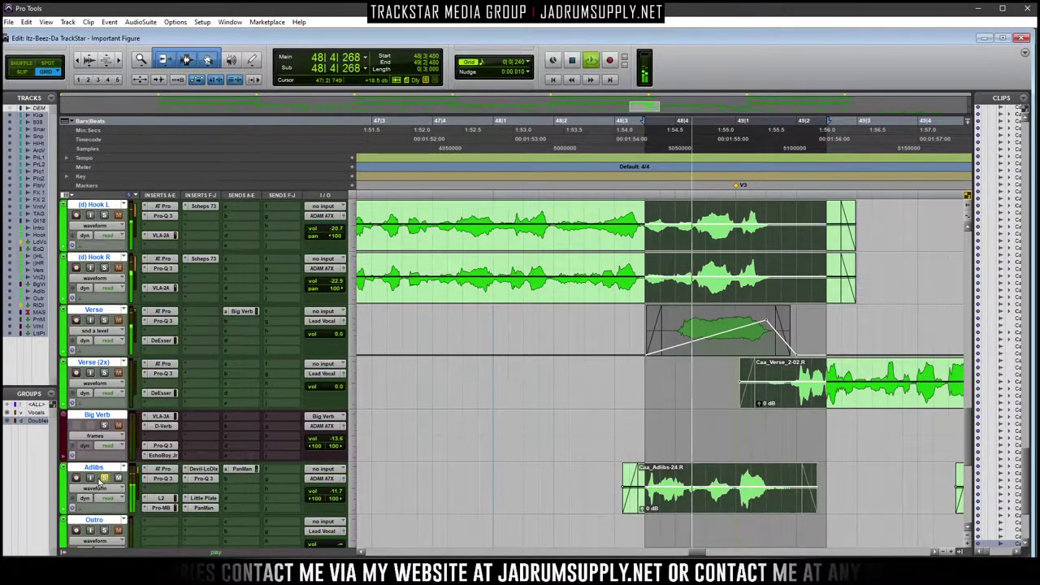
{"action": "key", "text": "space"}
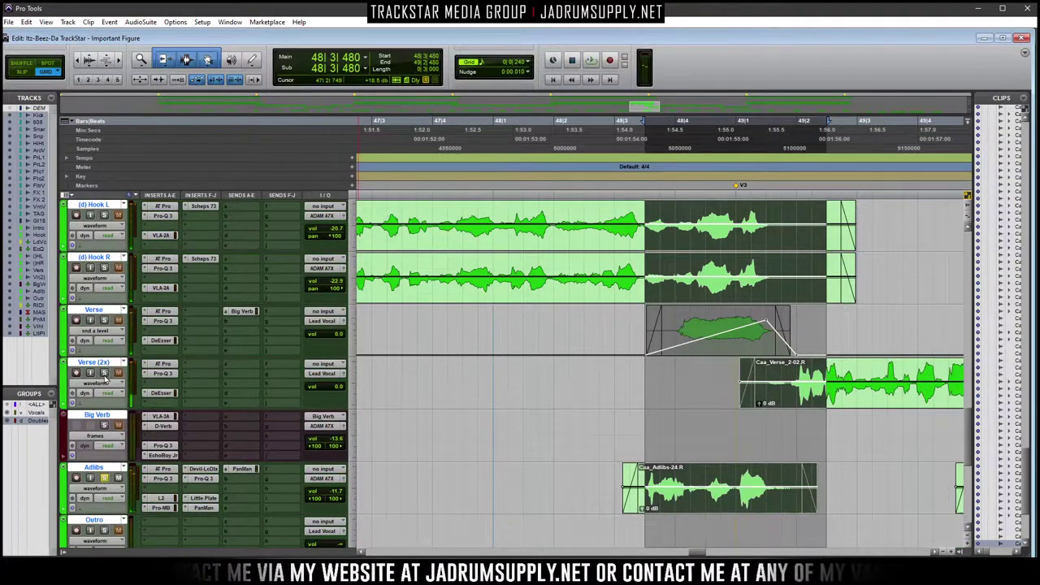
{"action": "key", "text": "space"}
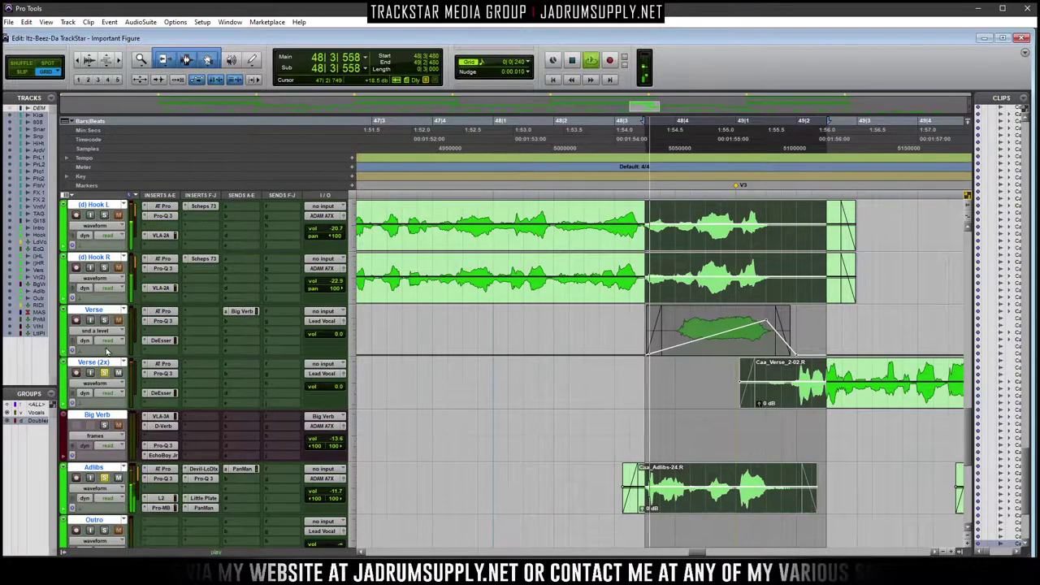
{"action": "left_click", "coordinate": [104, 321]}
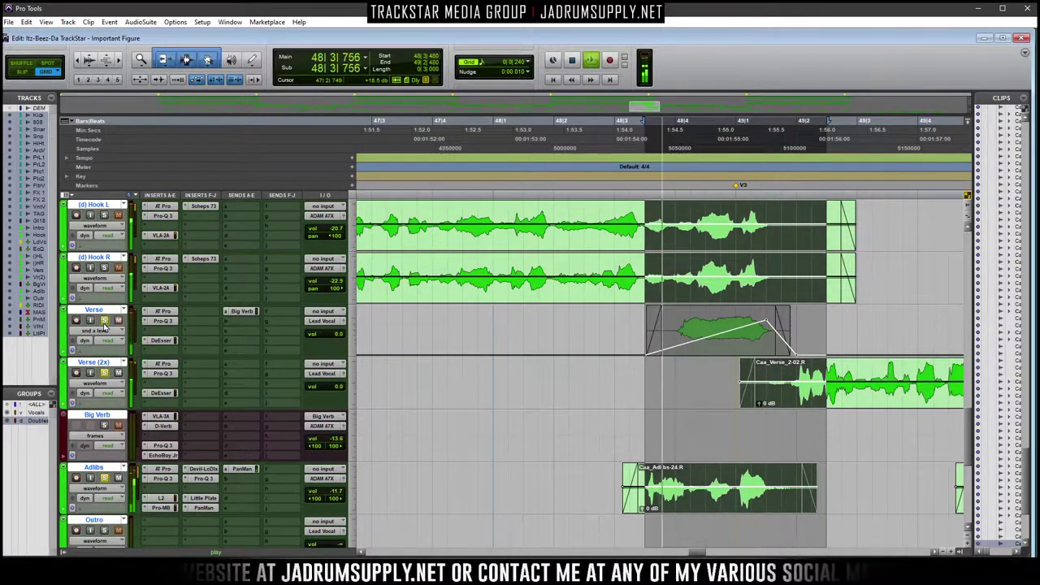
{"action": "key", "text": "space"}
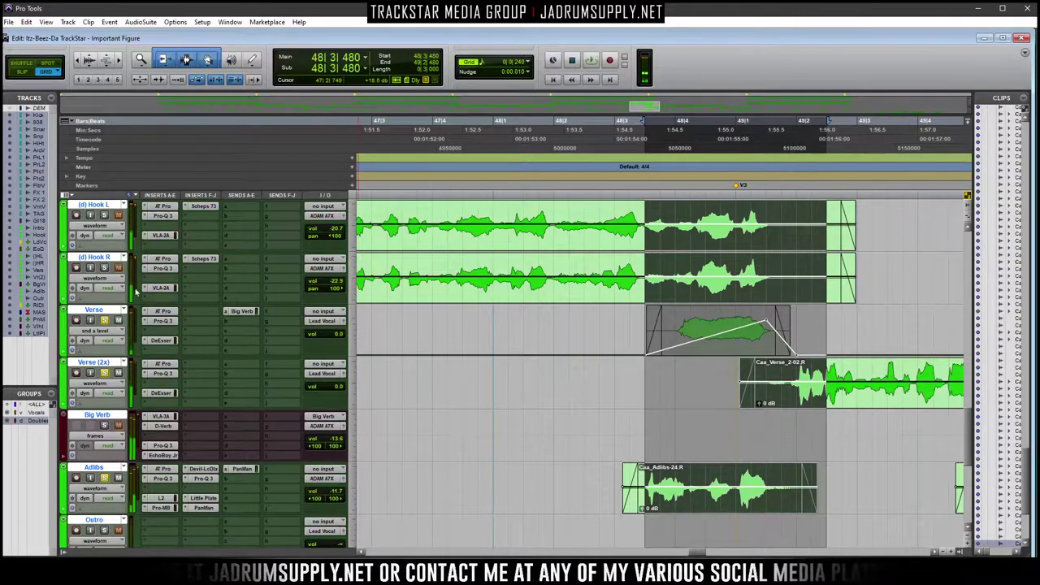
Clear the solos, audition the hook-to-verse transition with the ad-lib clip, and play on from just before 48|3
{"action": "scroll", "coordinate": [459, 334], "scroll_direction": "up", "scroll_amount": 5}
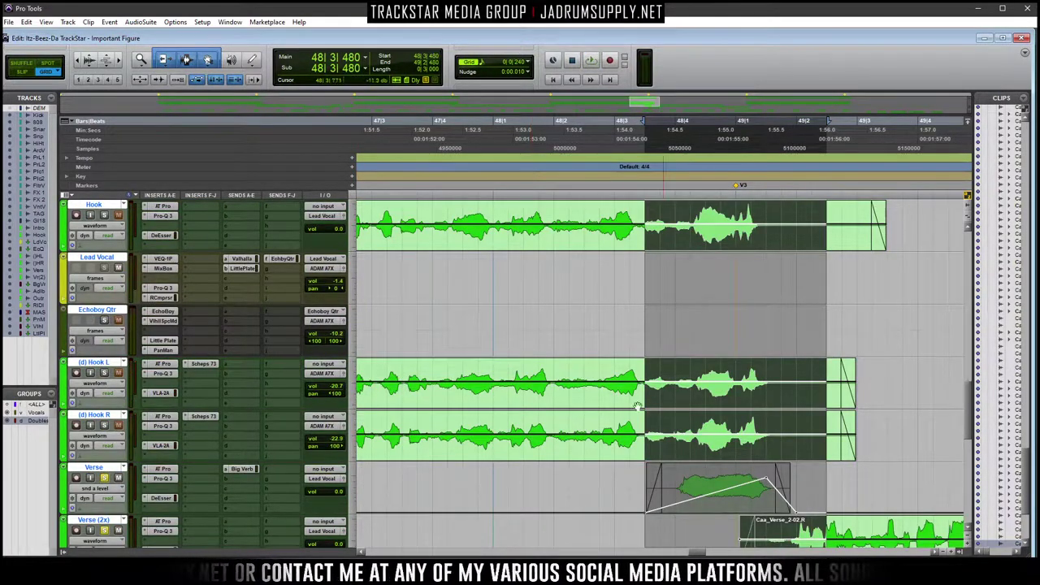
{"action": "scroll", "coordinate": [661, 394], "scroll_direction": "down", "scroll_amount": 5}
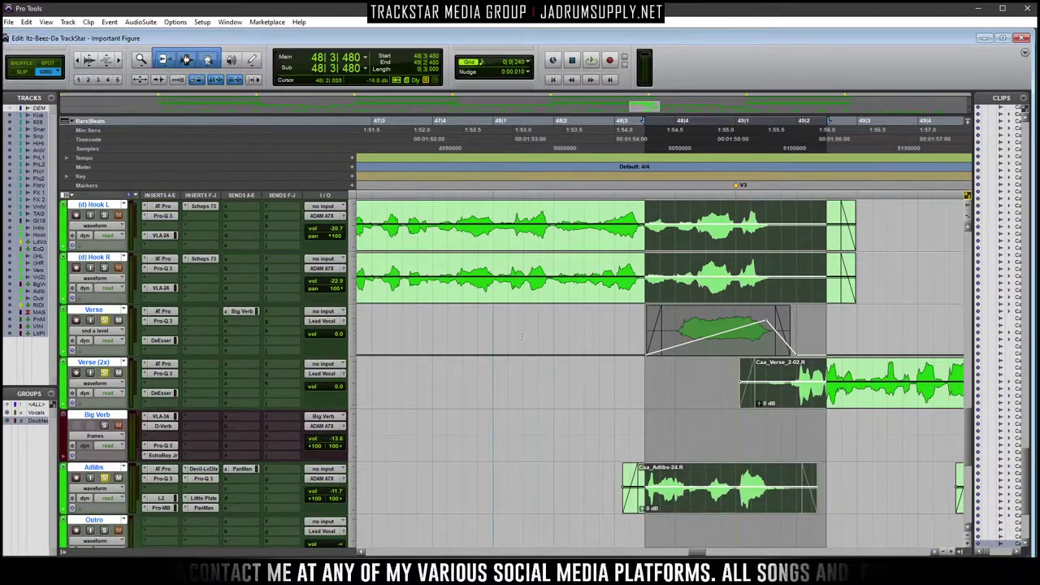
{"action": "key", "text": "space"}
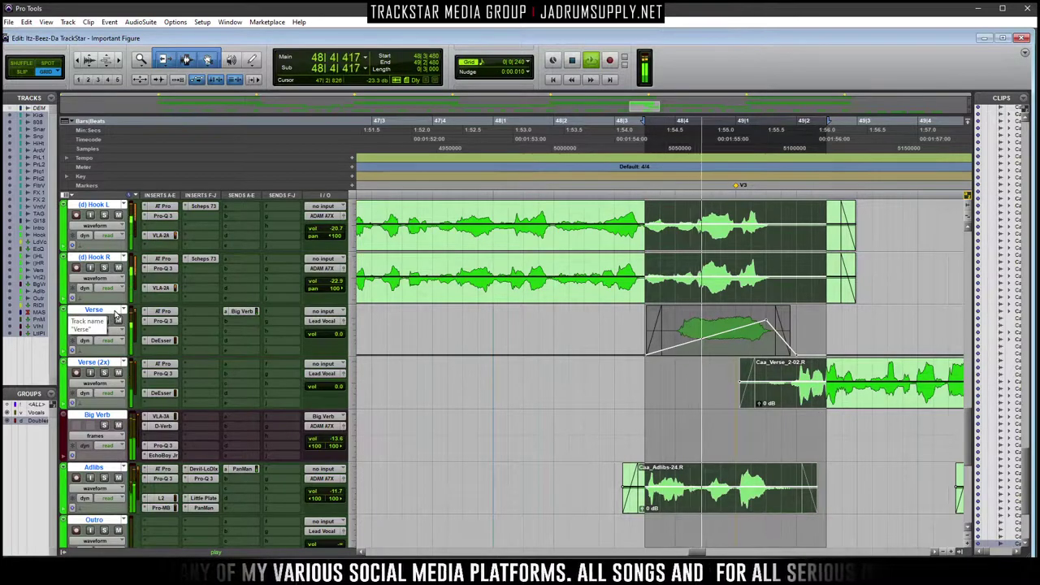
{"action": "left_click", "coordinate": [695, 480]}
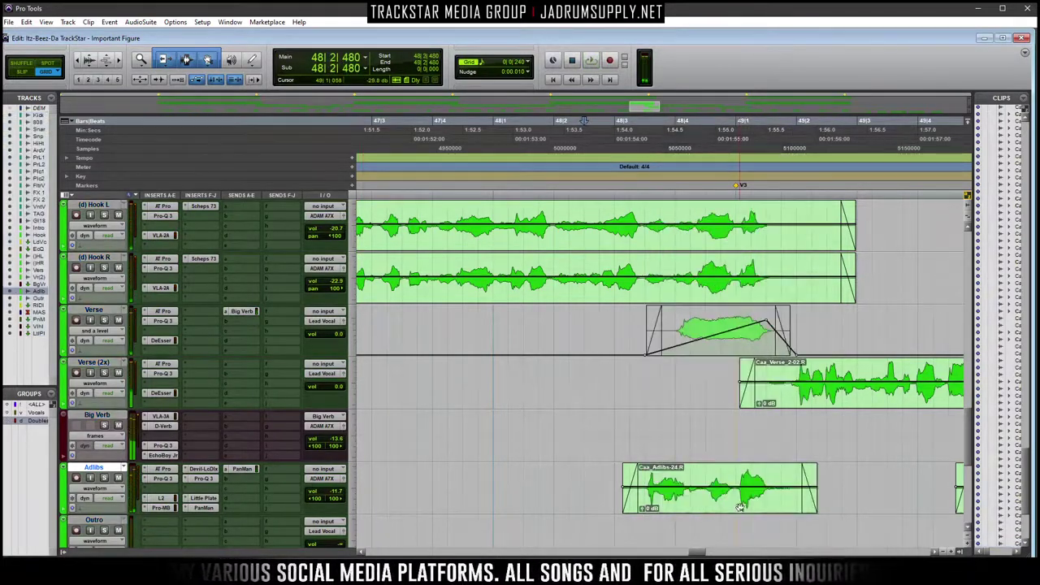
{"action": "key", "text": "space"}
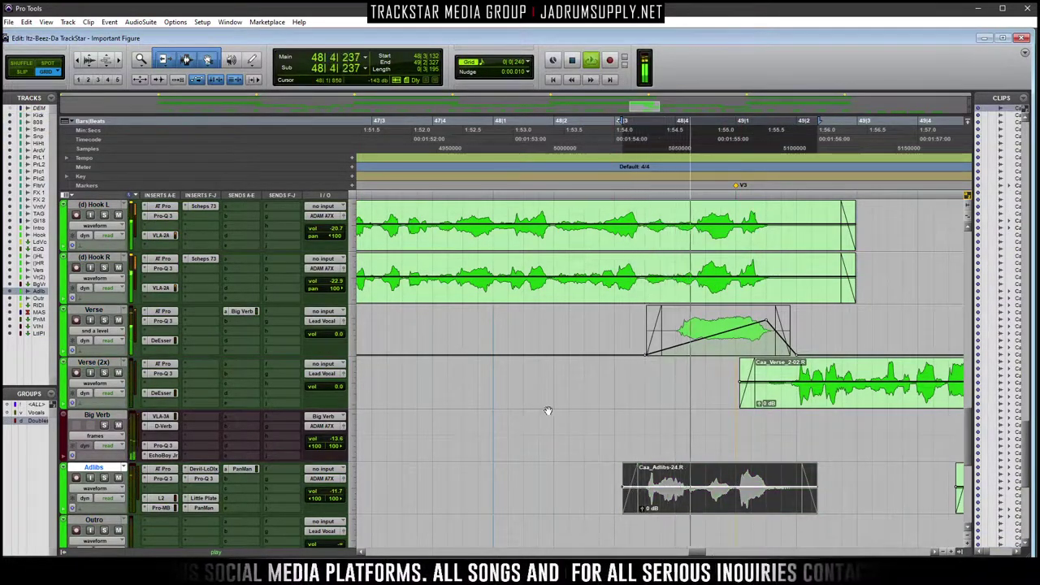
{"action": "left_click", "coordinate": [552, 192]}
{"action": "key", "text": "space"}
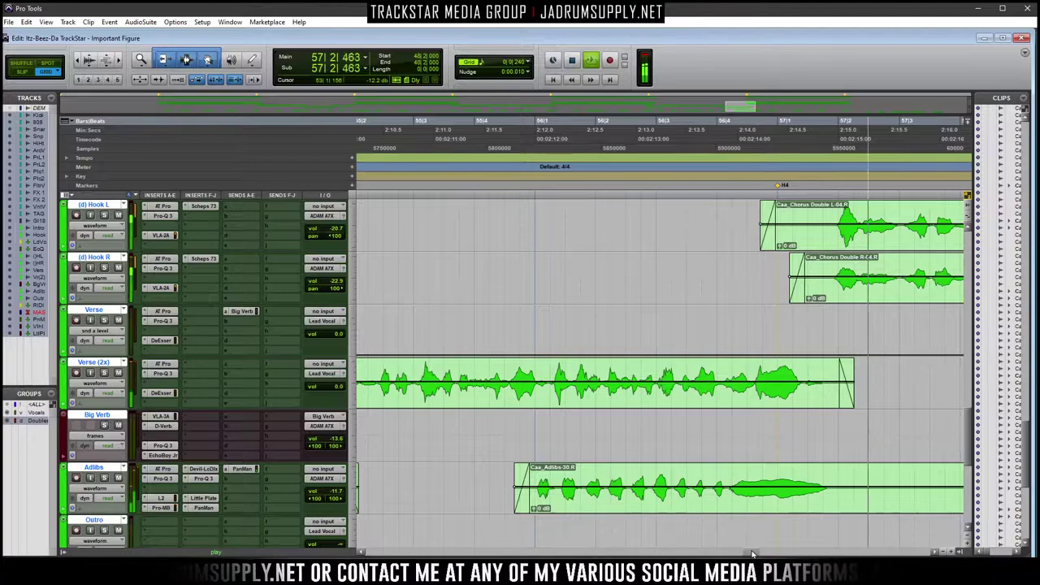
Select the Verse (2x) clip leading into H4 and survey the arrangement through the outro during playback
{"action": "left_click_drag", "start_coordinate": [842, 378], "coordinate": [796, 373]}
{"action": "left_click", "coordinate": [758, 431]}
{"action": "key", "text": "ctrl+bracketleft"}
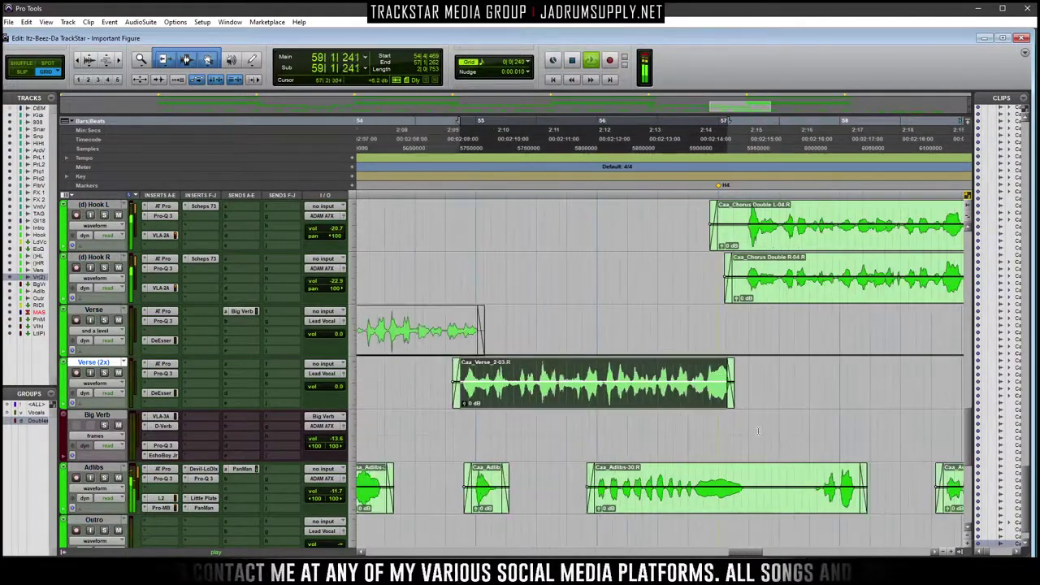
{"action": "key", "text": "ctrl+bracketleft"}
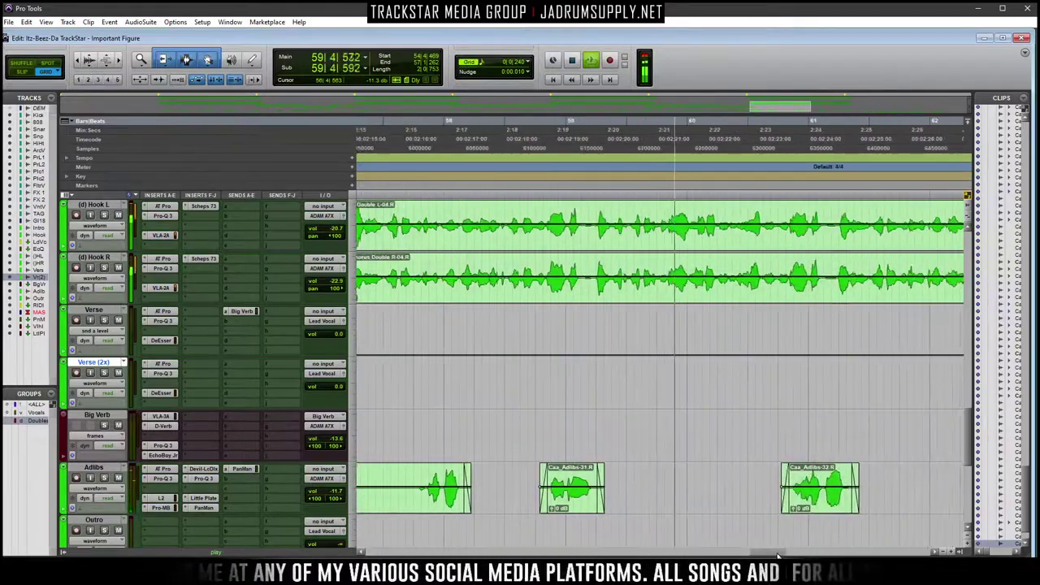
{"action": "key", "text": "ctrl+bracketleft"}
{"action": "key", "text": "ctrl+bracketleft"}
{"action": "scroll", "coordinate": [665, 416], "scroll_direction": "up", "scroll_amount": 3}
{"action": "key", "text": "ctrl+bracketleft"}
{"action": "scroll", "coordinate": [667, 348], "scroll_direction": "down", "scroll_amount": 2}
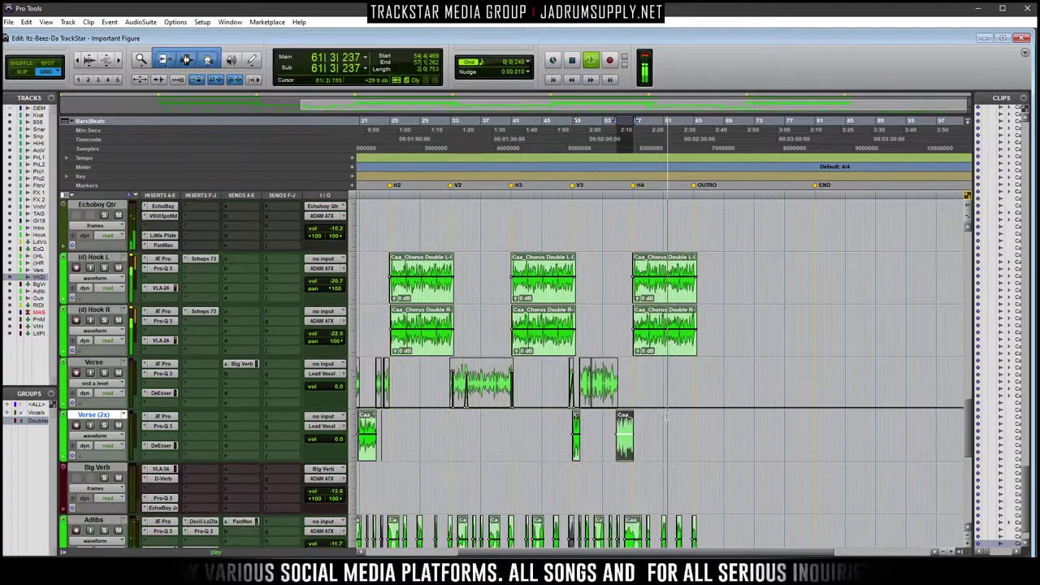
Move the Big Verb track below Little Plate, alongside the other effect return tracks
{"action": "scroll", "coordinate": [715, 317], "scroll_direction": "down", "scroll_amount": 4}
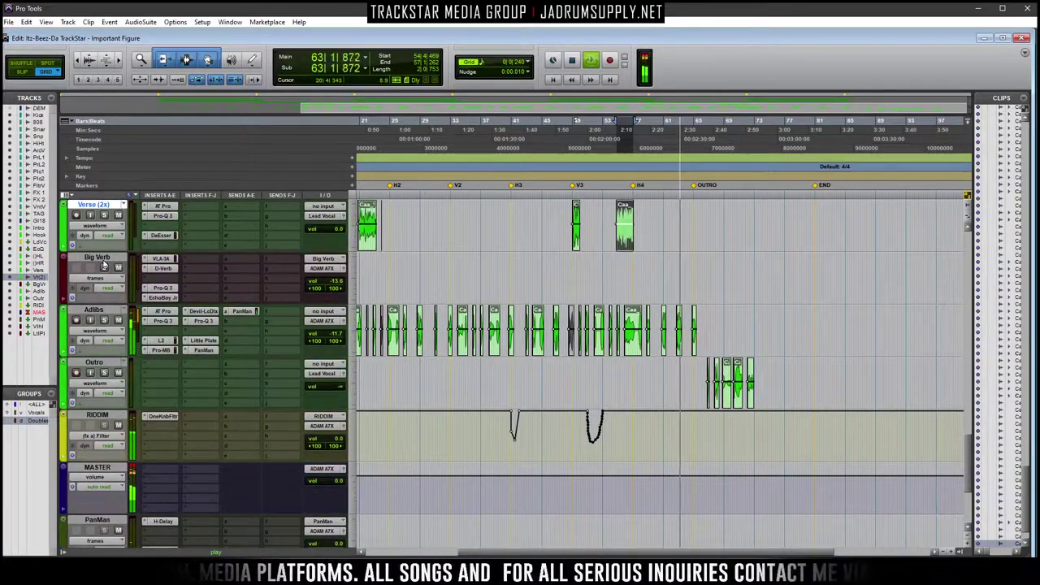
{"action": "scroll", "coordinate": [78, 547], "scroll_direction": "down", "scroll_amount": 4}
{"action": "scroll", "coordinate": [89, 496], "scroll_direction": "up", "scroll_amount": 3}
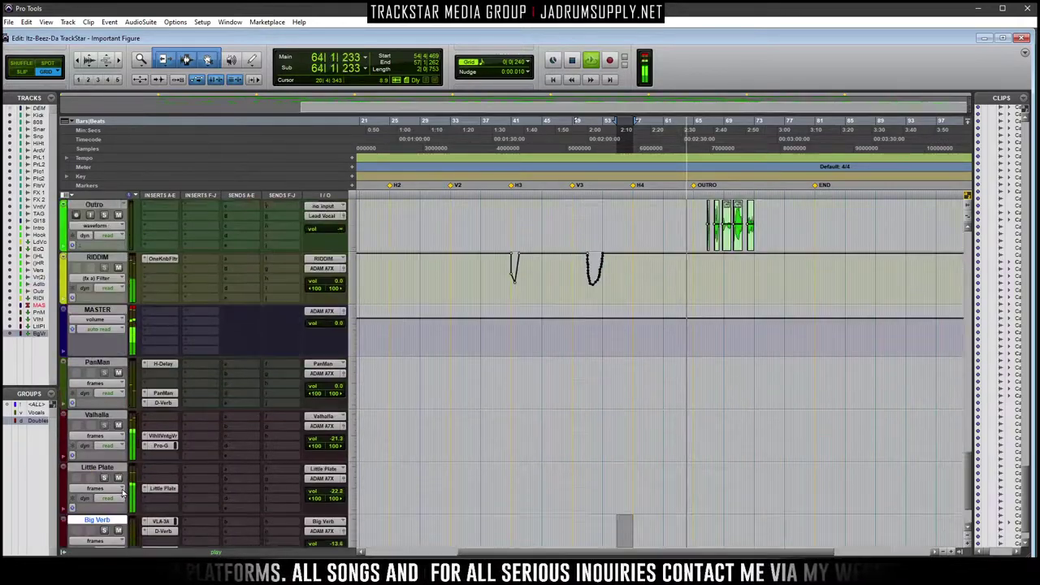
Select the PanMan, Valhalla, Little Plate and Big Verb tracks and give them all the same dark red track color
{"action": "left_click", "coordinate": [98, 469]}
{"action": "scroll", "coordinate": [104, 470], "scroll_direction": "down", "scroll_amount": 3}
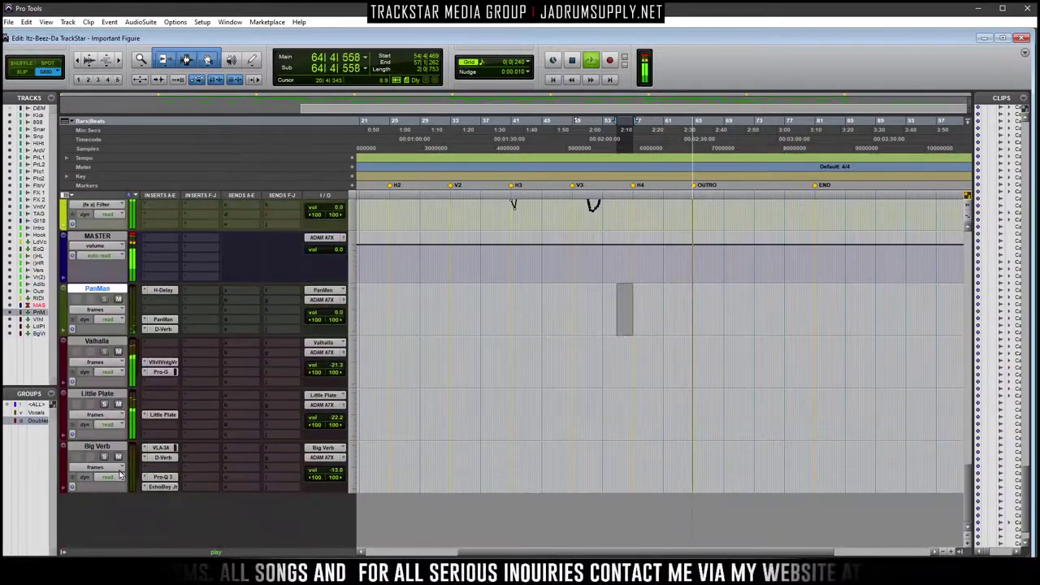
{"action": "left_click", "coordinate": [102, 447], "text": "shift"}
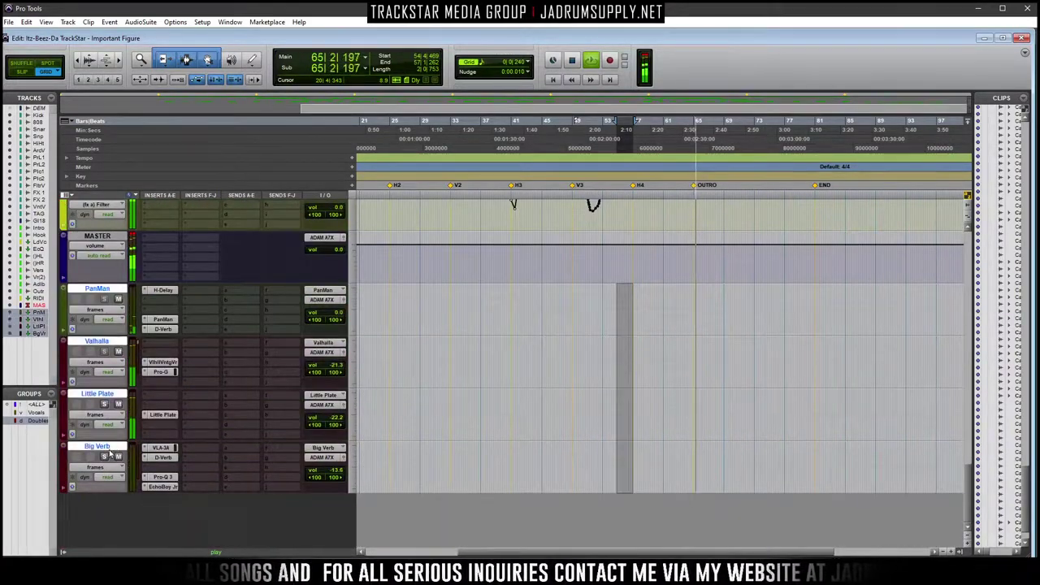
{"action": "double_click", "coordinate": [64, 470]}
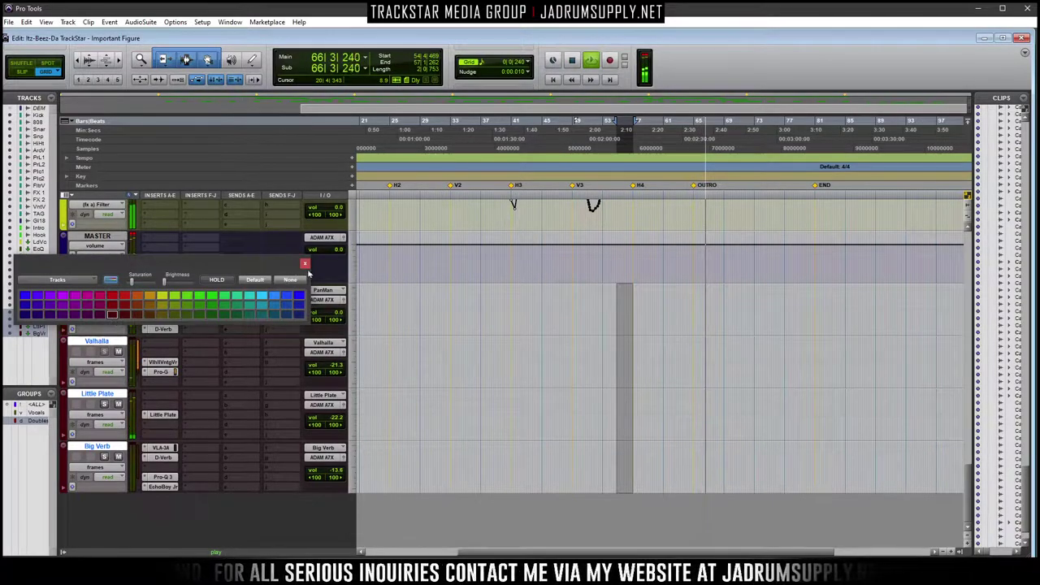
{"action": "left_click", "coordinate": [305, 263]}
Stop playback and examine the beat tracks from Snare to Vintage Verb around the H3, V3 and H4 sections
{"action": "scroll", "coordinate": [528, 325], "scroll_direction": "up", "scroll_amount": 10}
{"action": "key", "text": "space"}
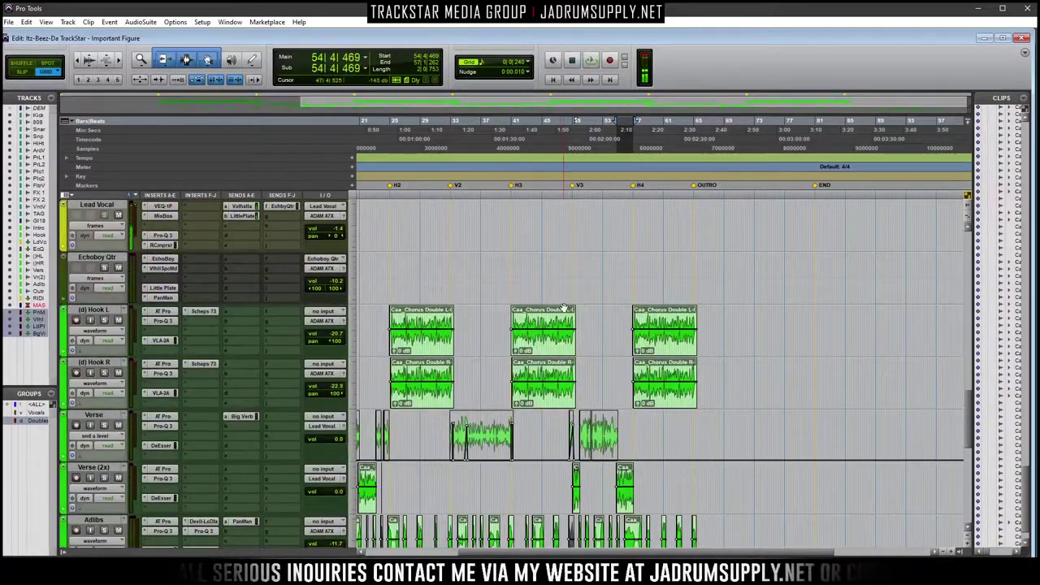
{"action": "scroll", "coordinate": [564, 309], "scroll_direction": "up", "scroll_amount": 15}
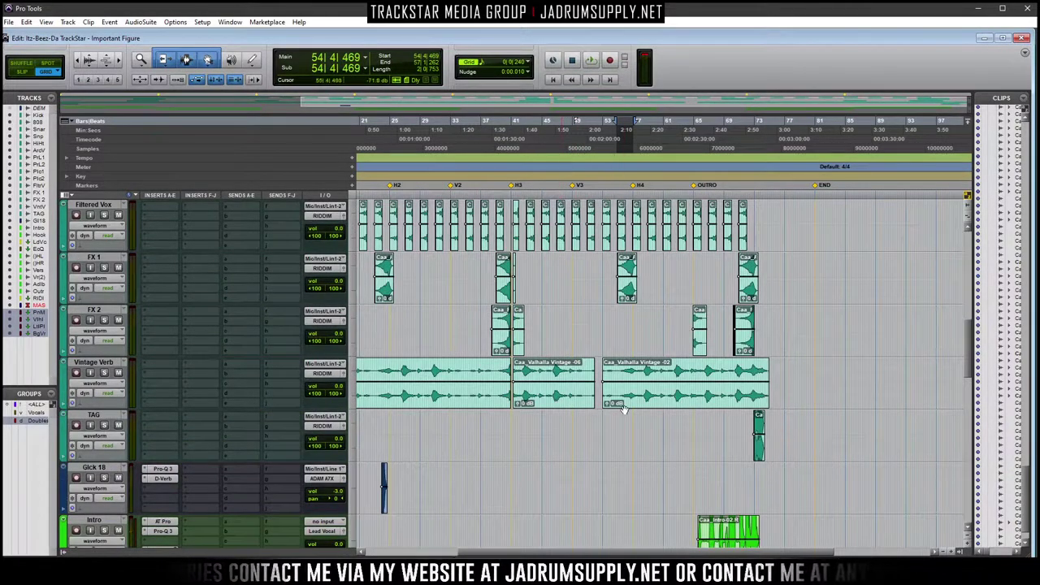
{"action": "scroll", "coordinate": [701, 303], "scroll_direction": "up", "scroll_amount": 3}
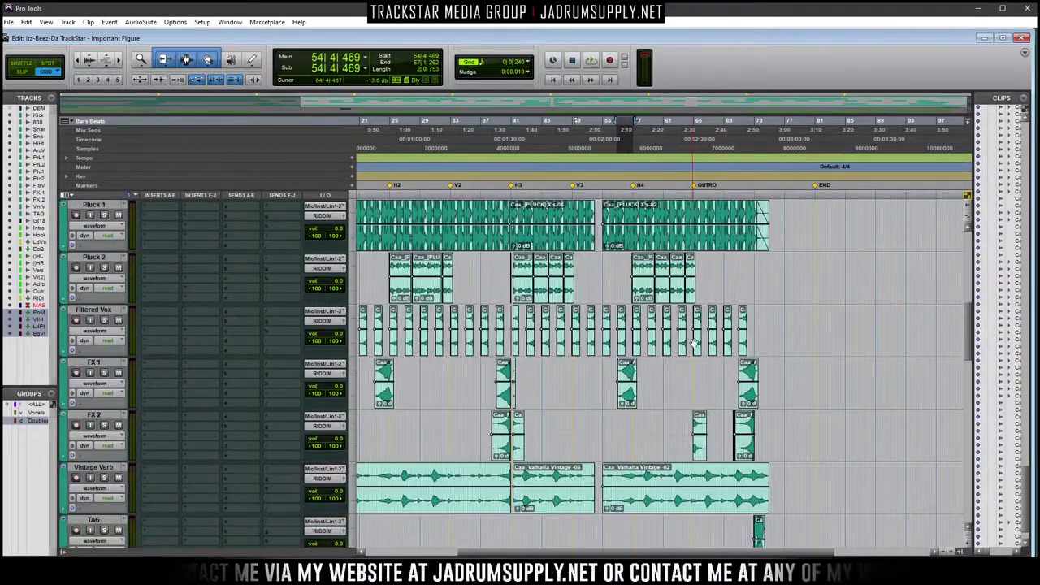
{"action": "scroll", "coordinate": [693, 341], "scroll_direction": "down", "scroll_amount": 7}
{"action": "scroll", "coordinate": [691, 345], "scroll_direction": "up", "scroll_amount": 12}
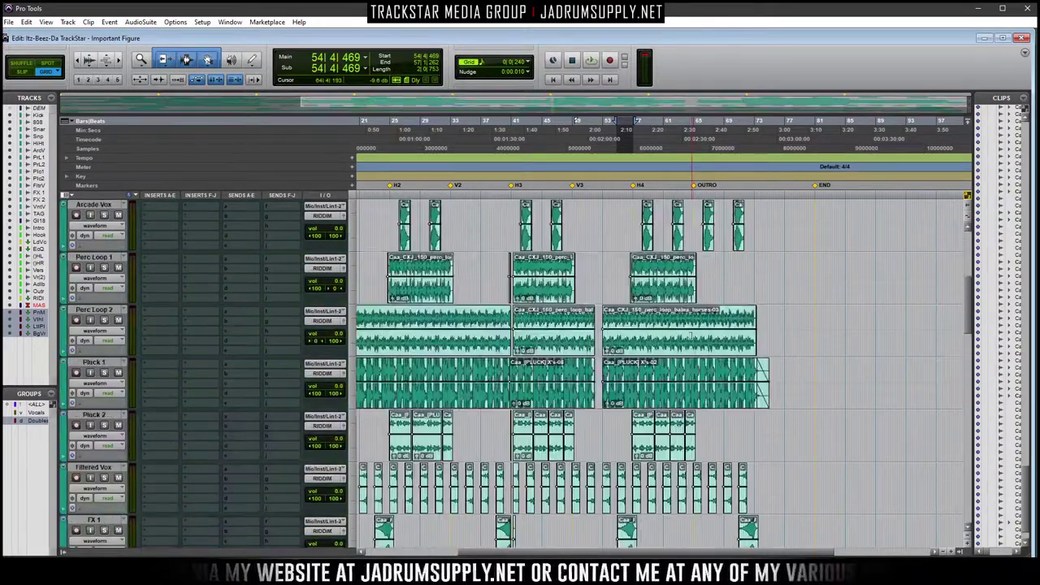
{"action": "scroll", "coordinate": [699, 332], "scroll_direction": "up", "scroll_amount": 3}
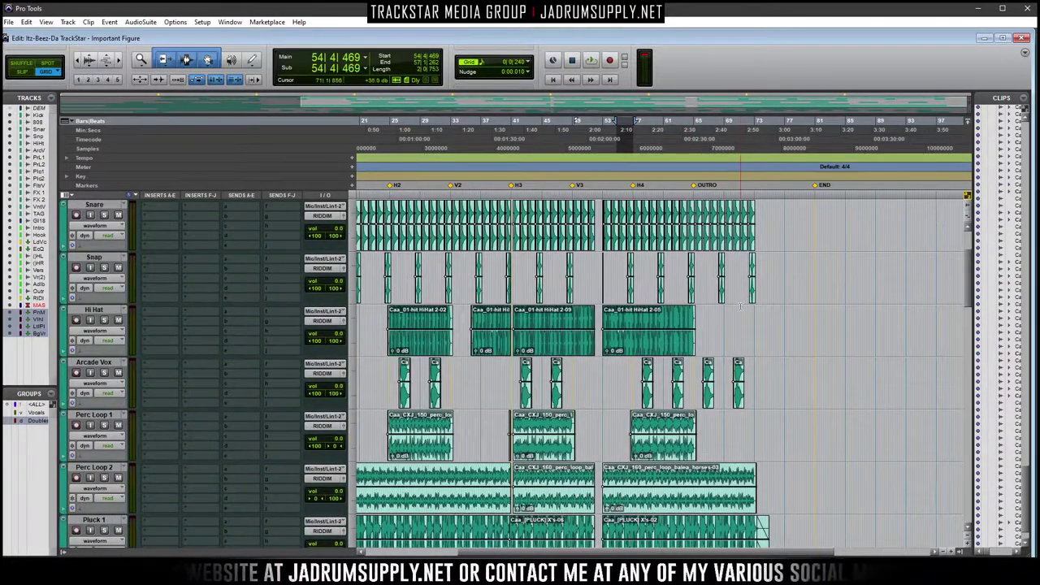
{"action": "scroll", "coordinate": [740, 306], "scroll_direction": "up", "scroll_amount": 2}
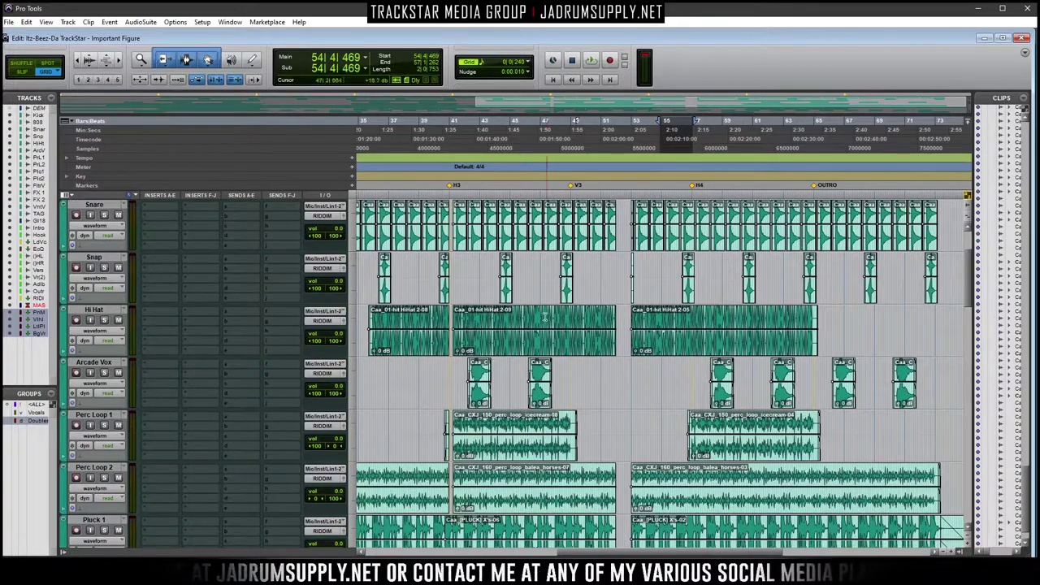
{"action": "scroll", "coordinate": [552, 396], "scroll_direction": "down", "scroll_amount": 2}
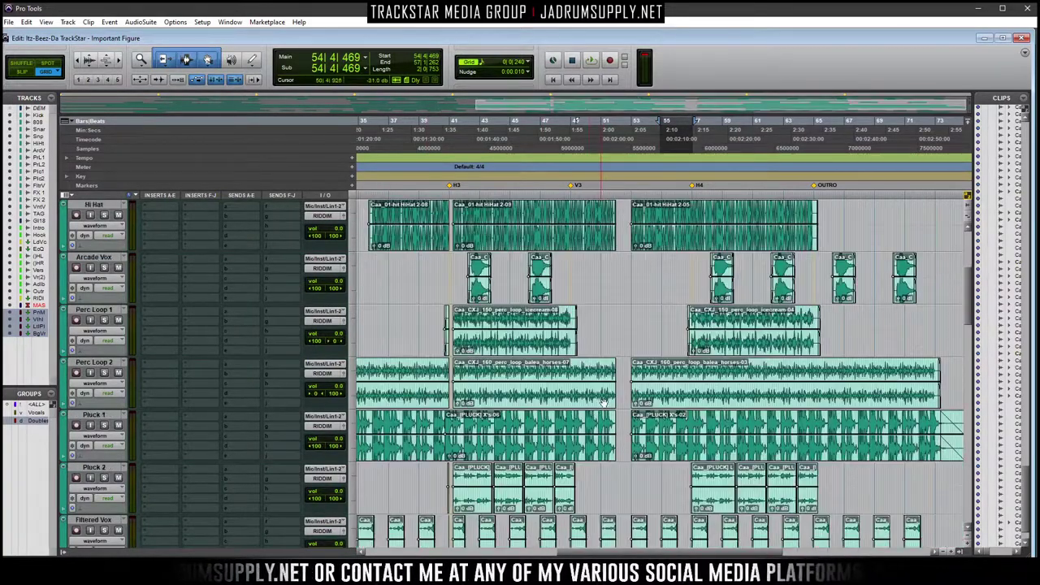
{"action": "scroll", "coordinate": [605, 403], "scroll_direction": "down", "scroll_amount": 2}
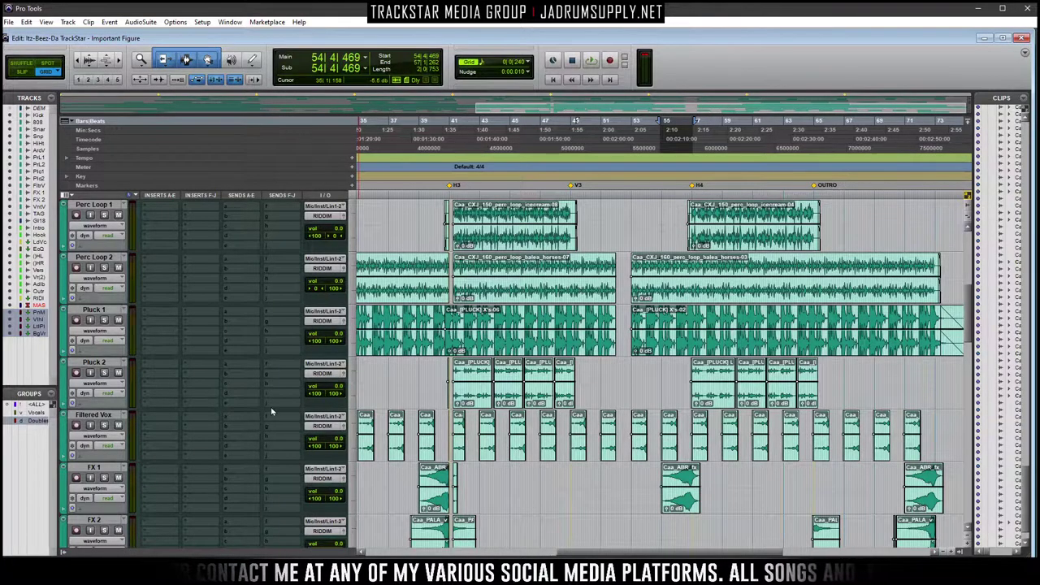
{"action": "scroll", "coordinate": [273, 412], "scroll_direction": "down", "scroll_amount": 4}
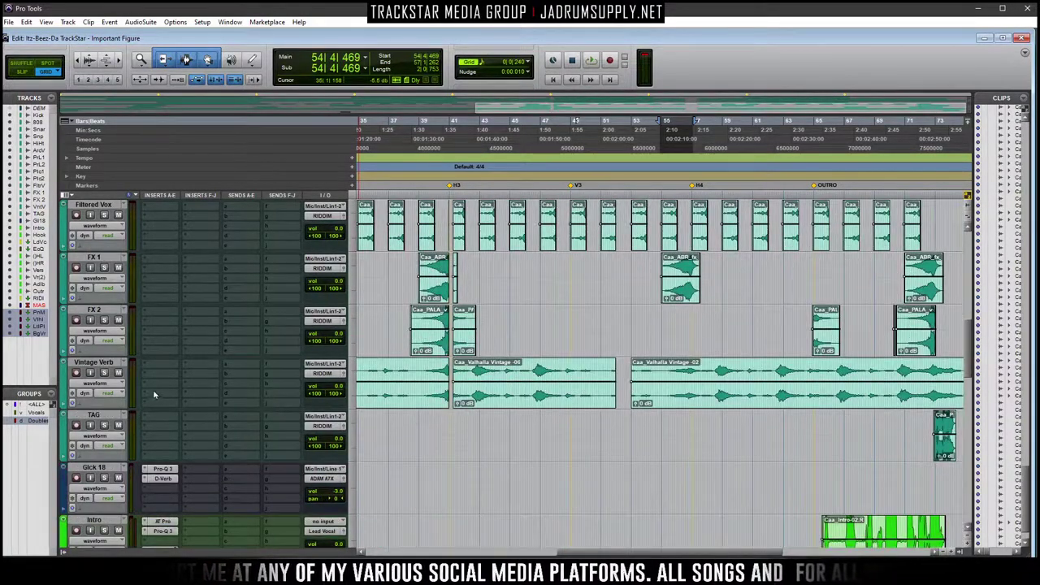
{"action": "scroll", "coordinate": [153, 396], "scroll_direction": "up", "scroll_amount": 7}
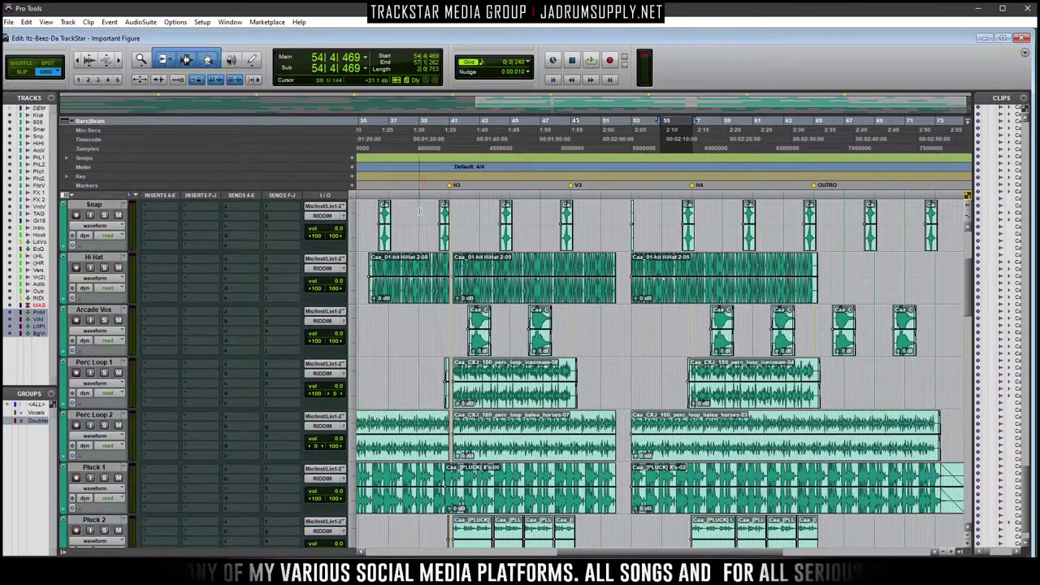
Solo the Arcade Vox track and audition its clip at the start of H3 from 42|1|720
{"action": "left_click", "coordinate": [467, 196]}
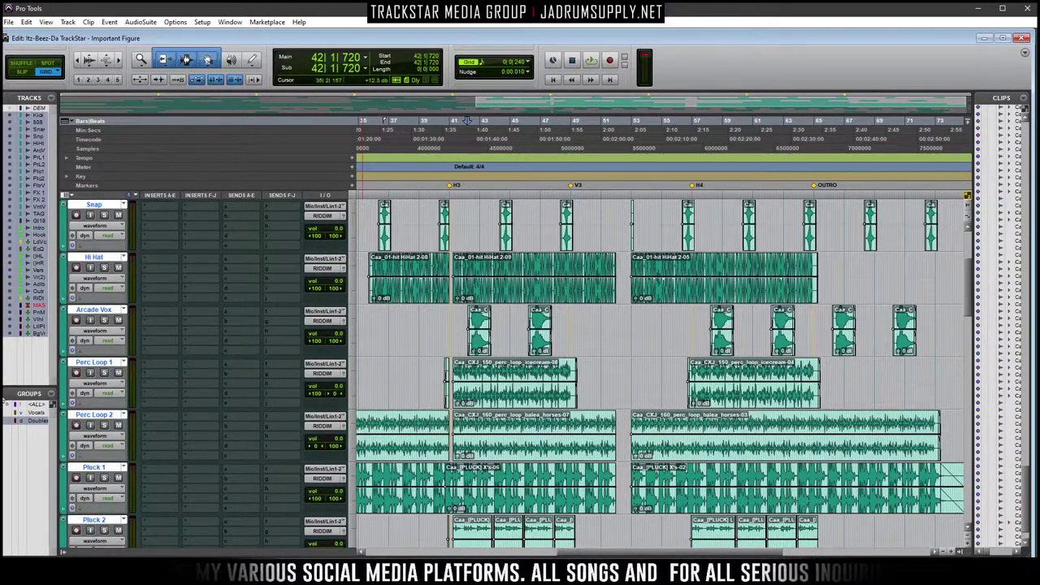
{"action": "left_click", "coordinate": [104, 320]}
{"action": "key", "text": "space"}
{"action": "key", "text": "ctrl+]"}
{"action": "key", "text": "ctrl+]"}
{"action": "key", "text": "ctrl+]"}
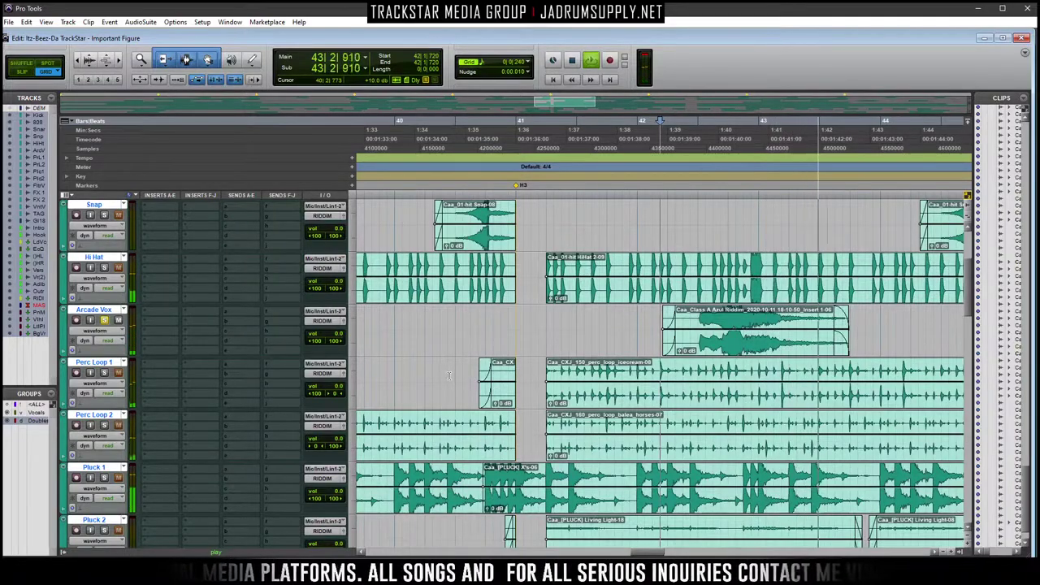
{"action": "key", "text": "space"}
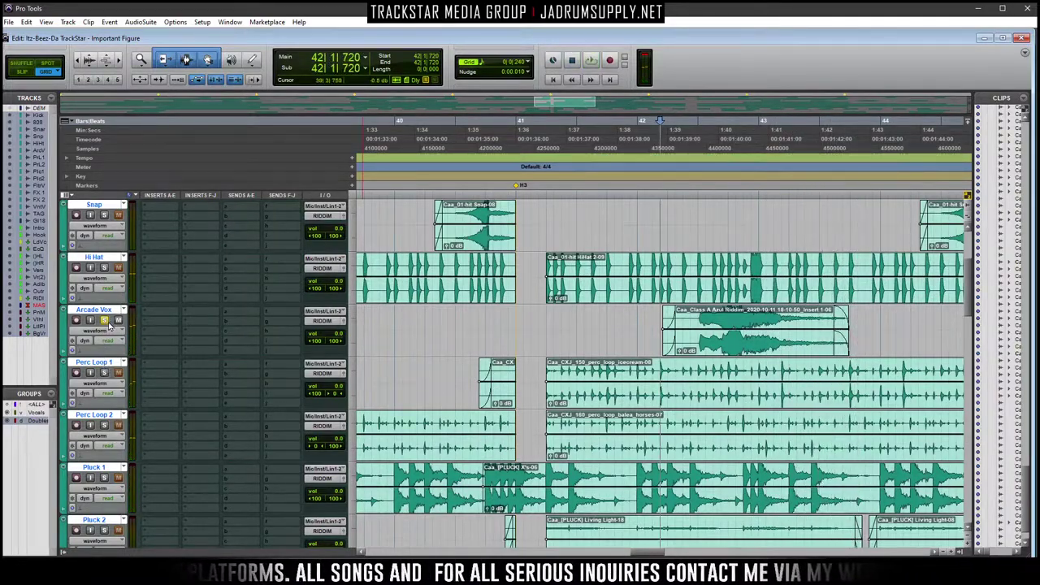
Clear the Arcade Vox solo, bring the vocal tracks into view and play the song from 42|1|720 into the outro
{"action": "scroll", "coordinate": [238, 380], "scroll_direction": "down", "scroll_amount": 3}
{"action": "scroll", "coordinate": [238, 381], "scroll_direction": "down", "scroll_amount": 5}
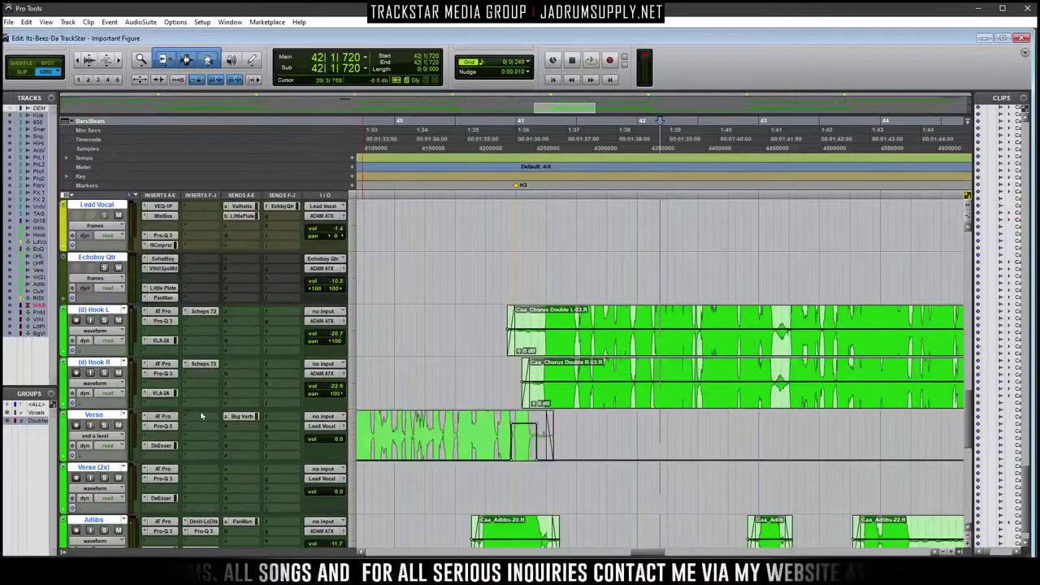
{"action": "scroll", "coordinate": [124, 374], "scroll_direction": "up", "scroll_amount": 2}
{"action": "scroll", "coordinate": [89, 390], "scroll_direction": "down", "scroll_amount": 1}
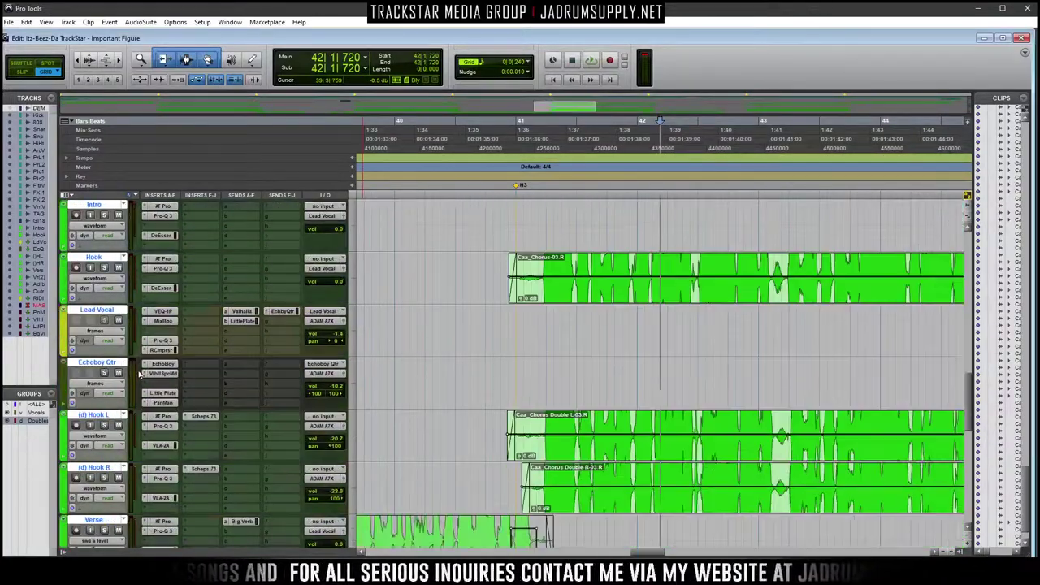
{"action": "scroll", "coordinate": [136, 382], "scroll_direction": "up", "scroll_amount": 1}
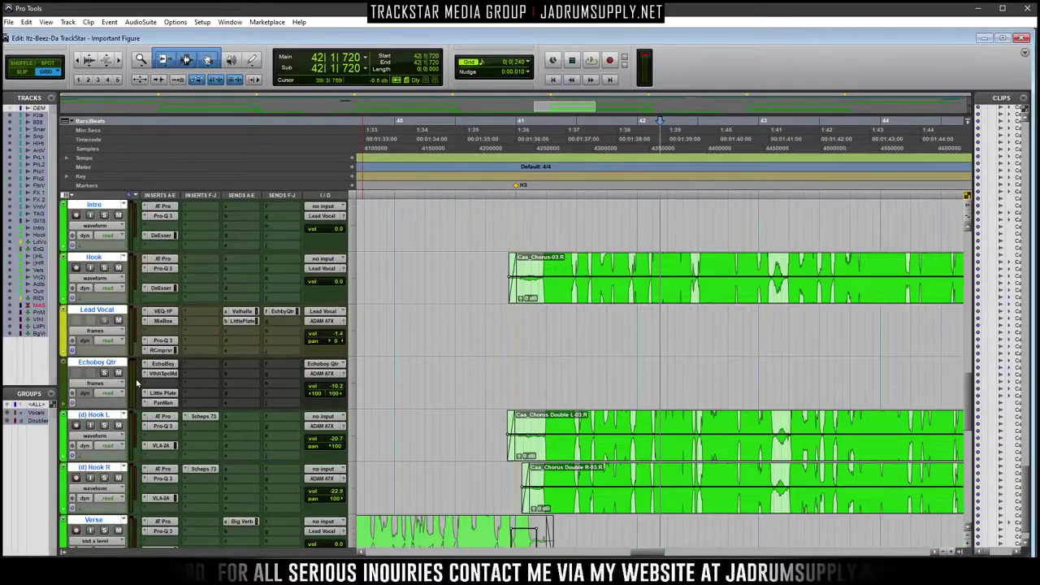
{"action": "key", "text": "space"}
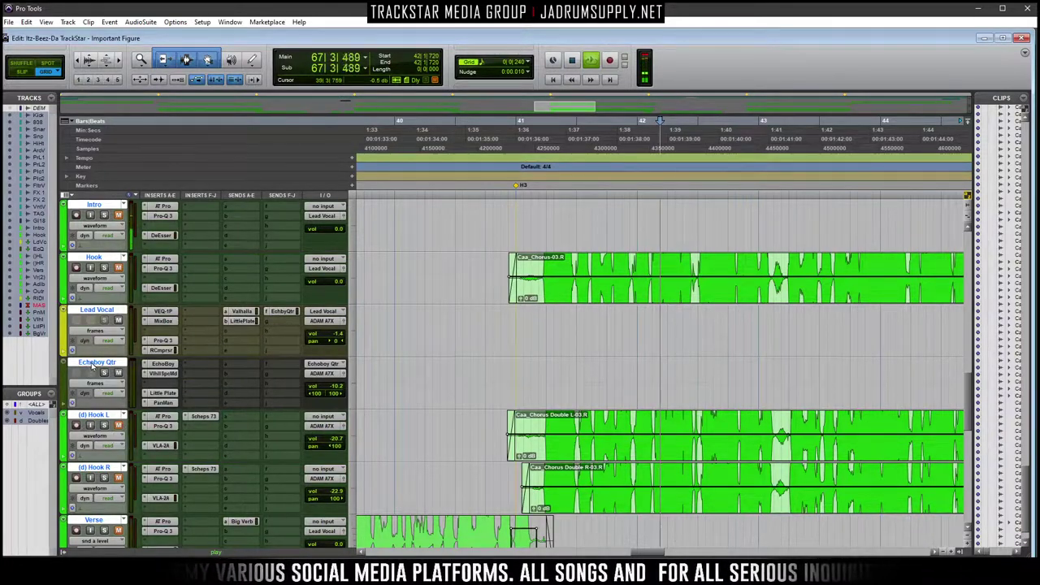
{"action": "key", "text": "space"}
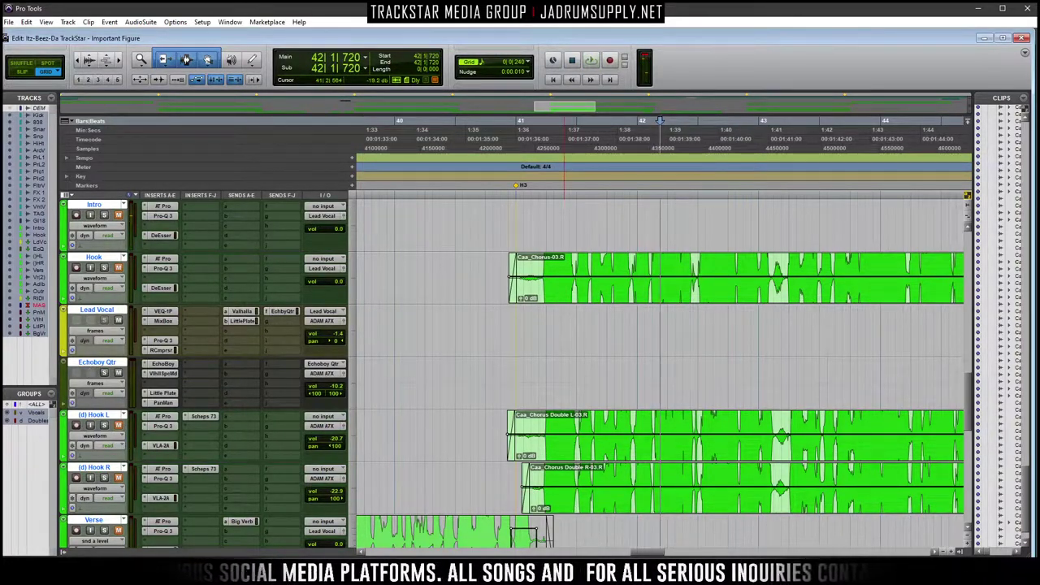
Switch to File Explorer, go to the Graphics_Media (M:) drive and open the video Making A Dancehall Riddim In Fl Studio
{"action": "key", "text": "alt+Tab"}
{"action": "left_click", "coordinate": [284, 278]}
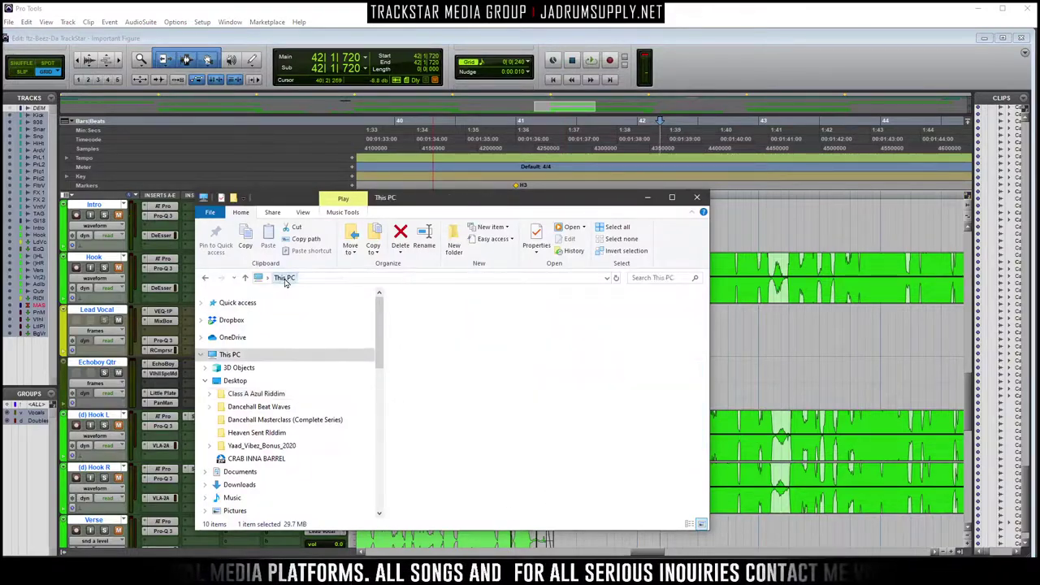
{"action": "double_click", "coordinate": [488, 479]}
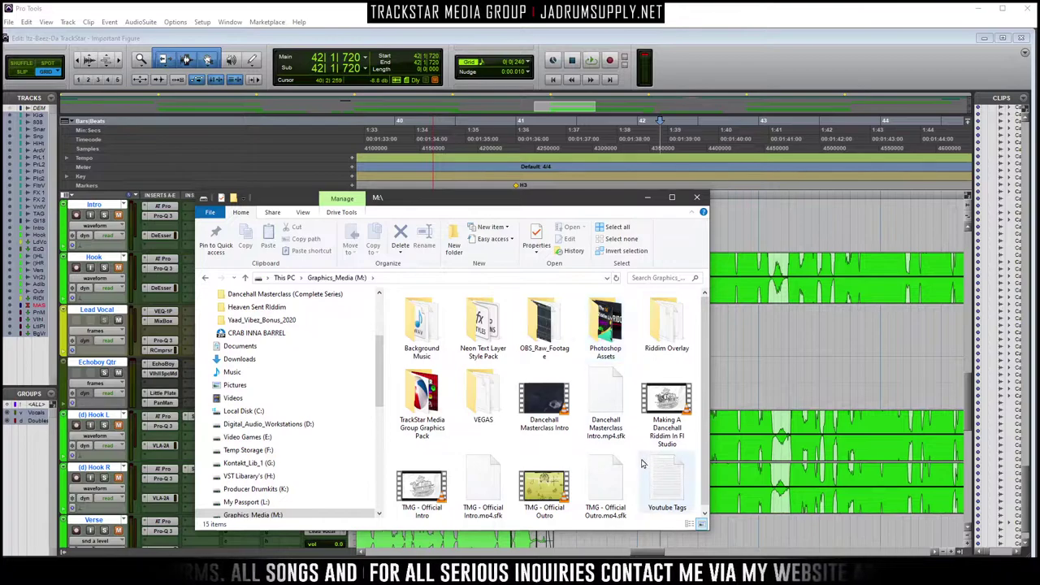
{"action": "left_click", "coordinate": [668, 406]}
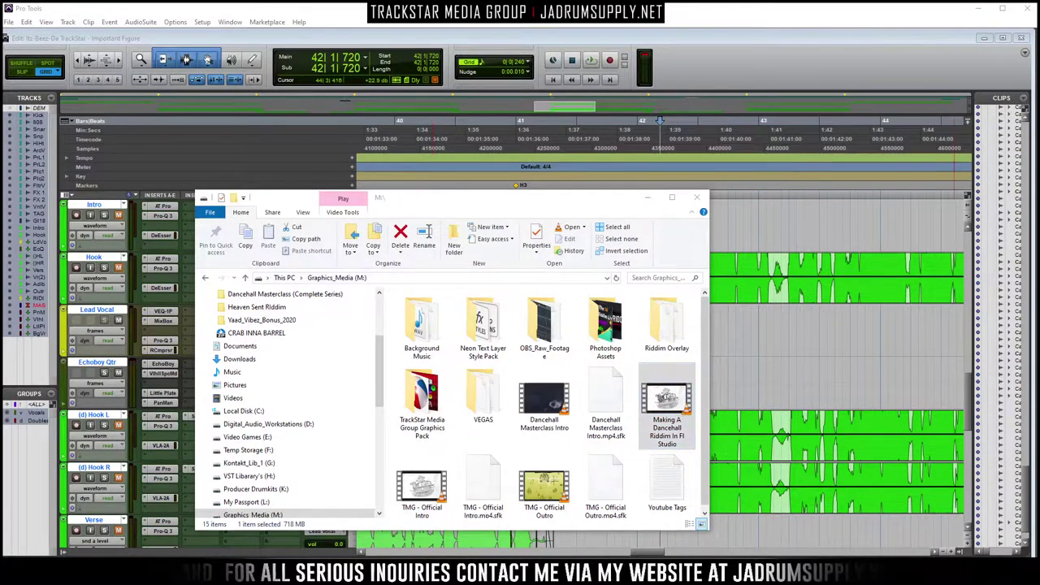
{"action": "key", "text": "Return"}
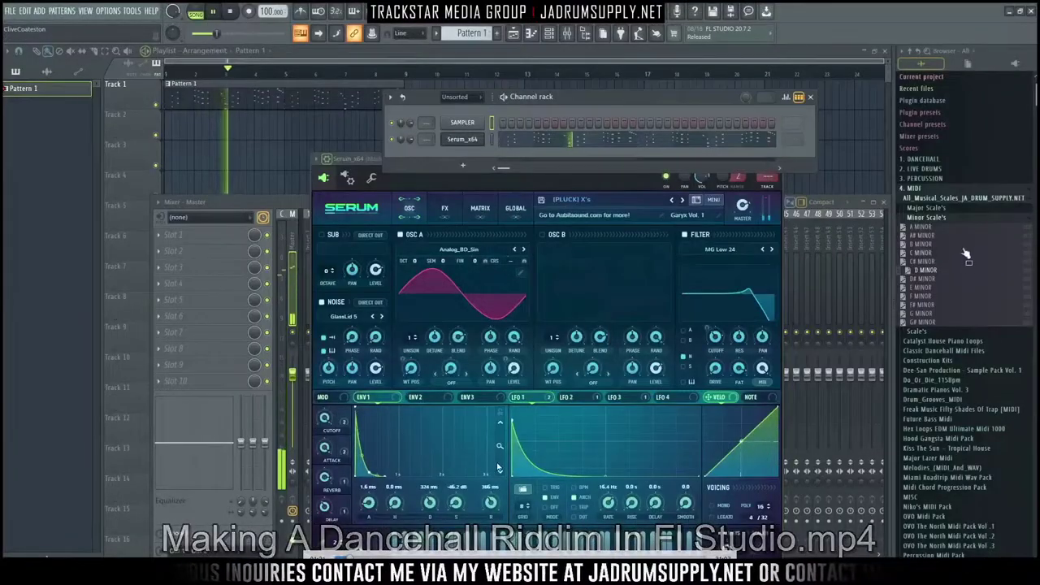
Raise the video's volume and skip ahead through the riddim tutorial to the full beat arrangement in the playlist
{"action": "scroll", "coordinate": [488, 447], "scroll_direction": "up", "scroll_amount": 9}
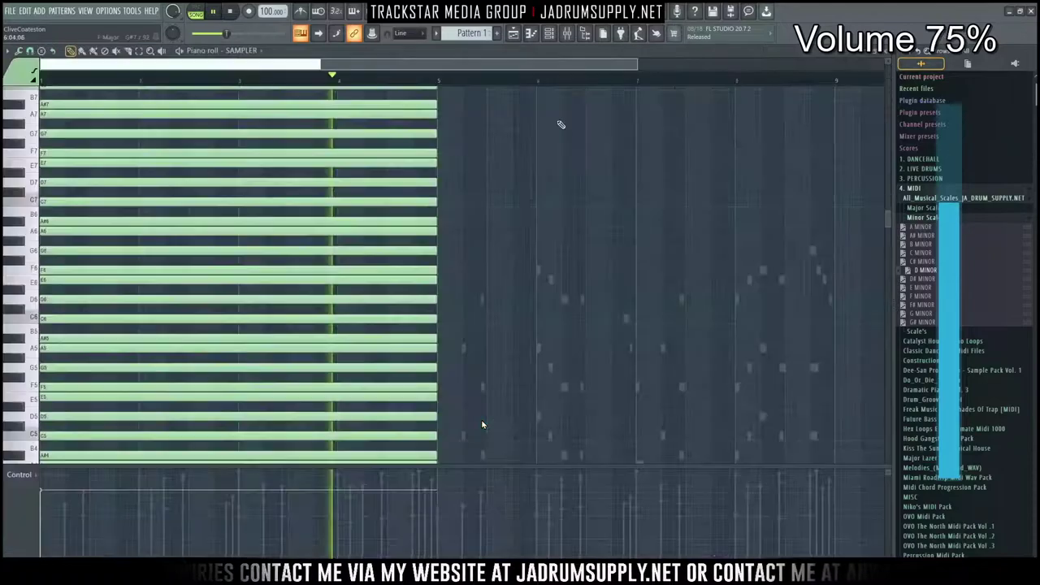
{"action": "scroll", "coordinate": [482, 424], "scroll_direction": "up", "scroll_amount": 5}
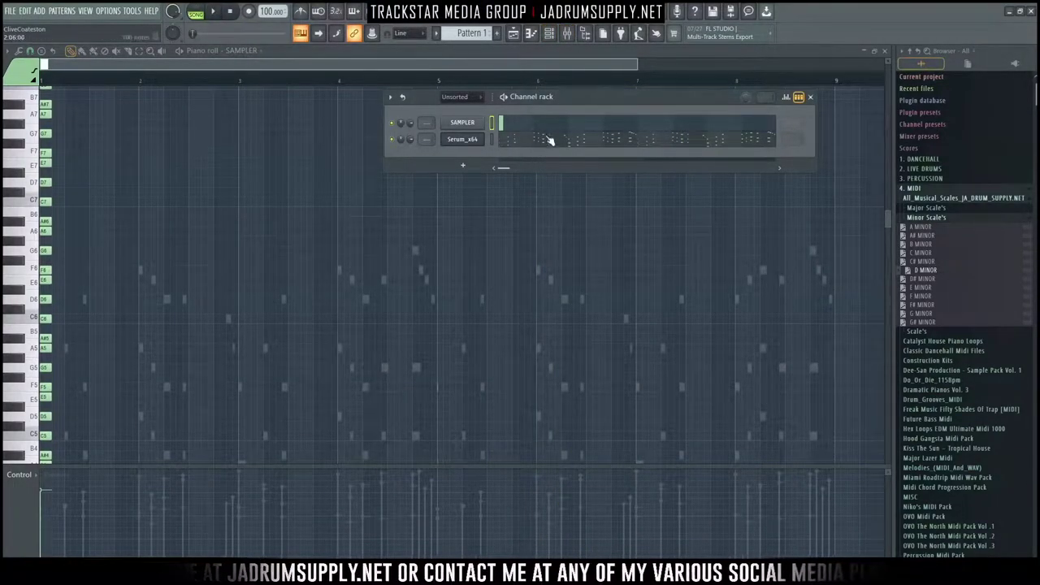
{"action": "left_click", "coordinate": [456, 556]}
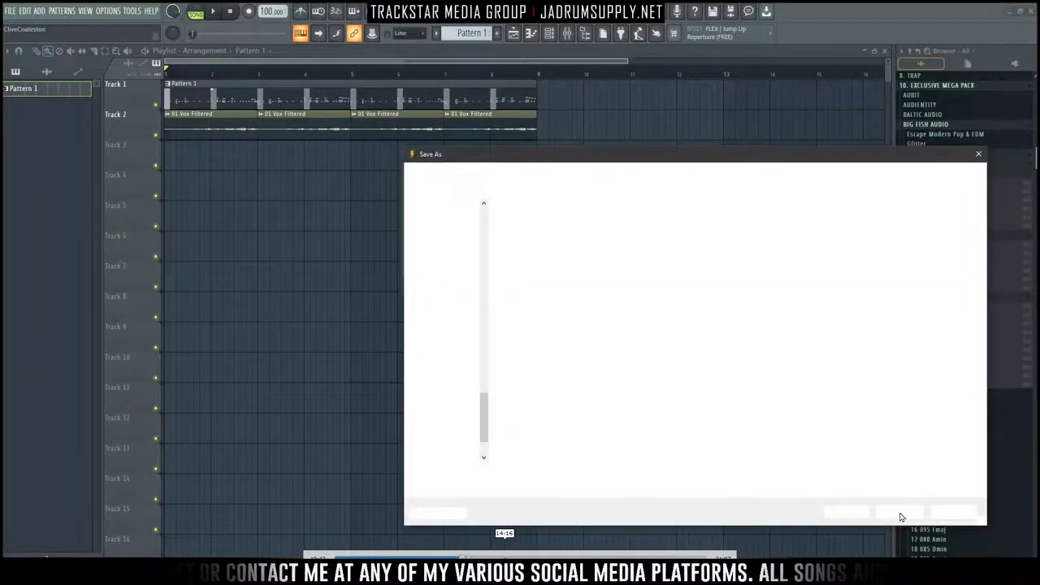
{"action": "left_click", "coordinate": [533, 557]}
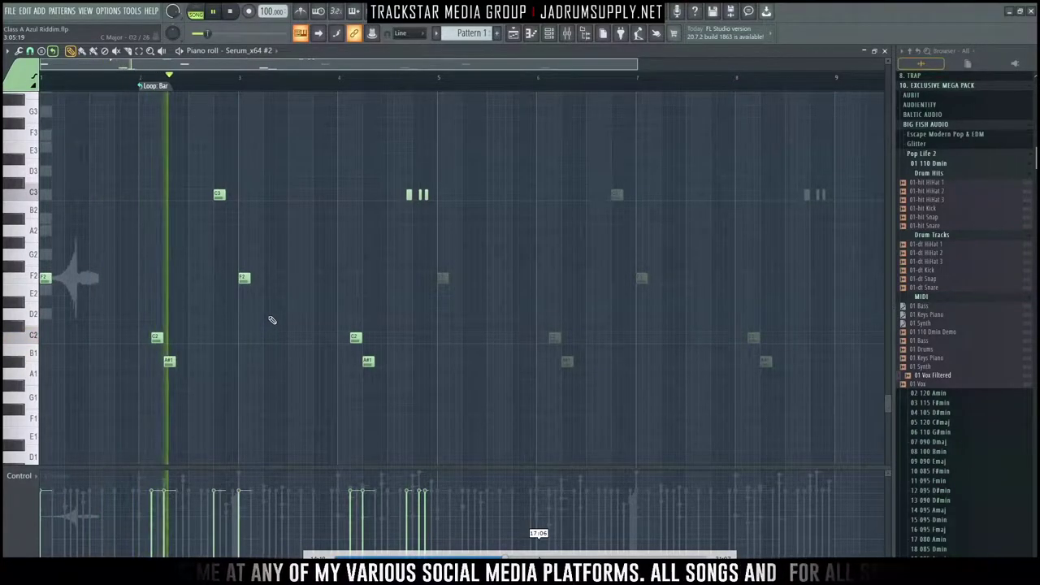
{"action": "left_click", "coordinate": [585, 556]}
{"action": "left_click", "coordinate": [622, 557]}
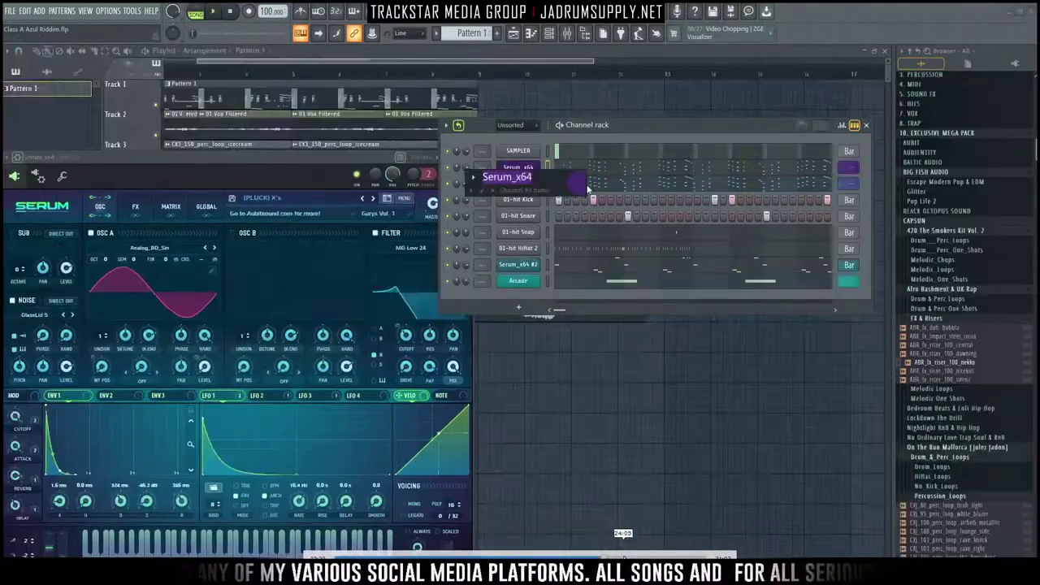
{"action": "left_click", "coordinate": [666, 557]}
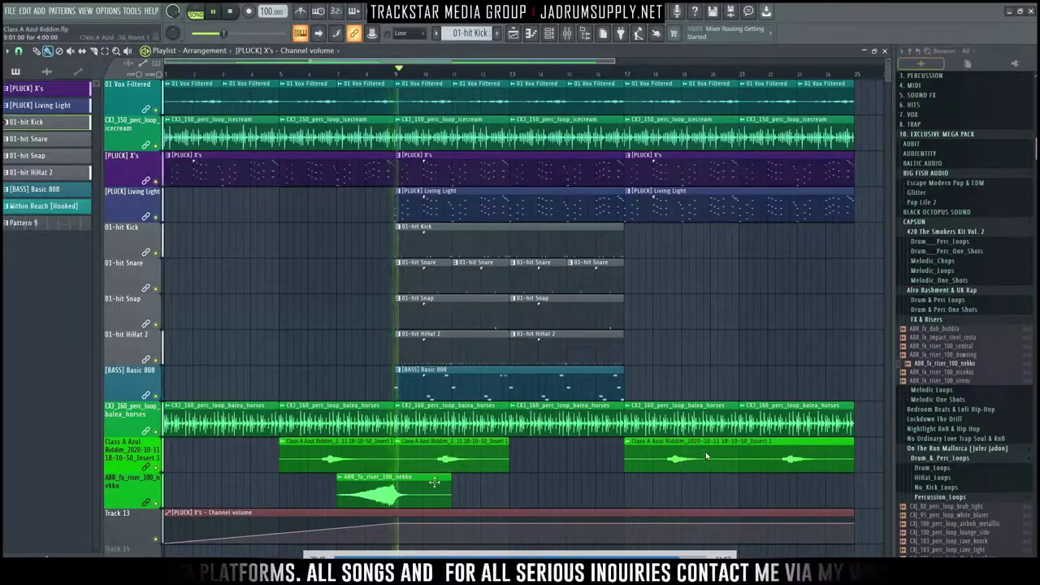
{"action": "scroll", "coordinate": [726, 214], "scroll_direction": "down", "scroll_amount": 3, "text": "ctrl"}
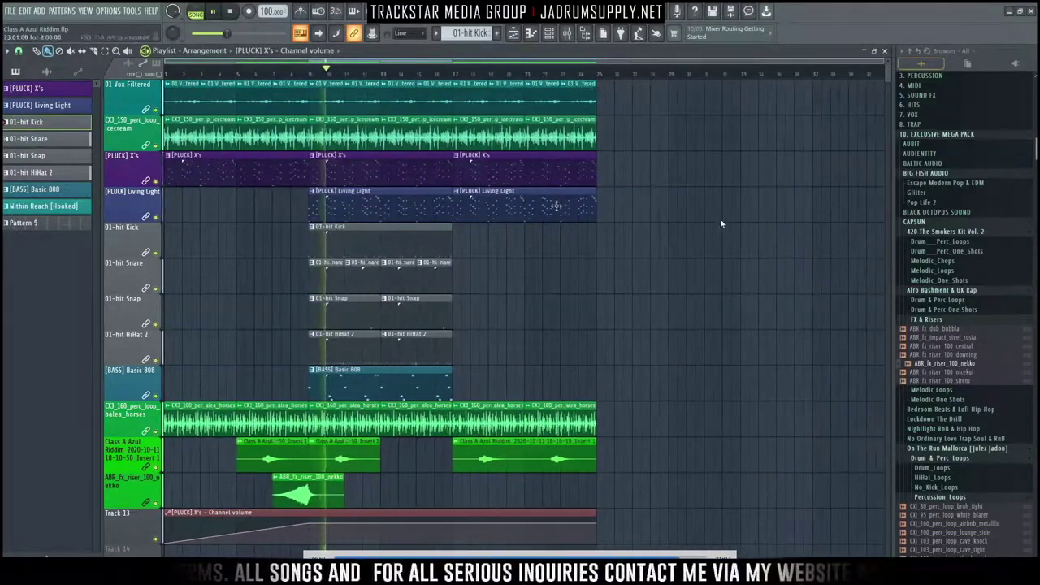
Close the VLC video, switch back to the Pro Tools session and play the song from 42|1|720
{"action": "key", "text": "Escape"}
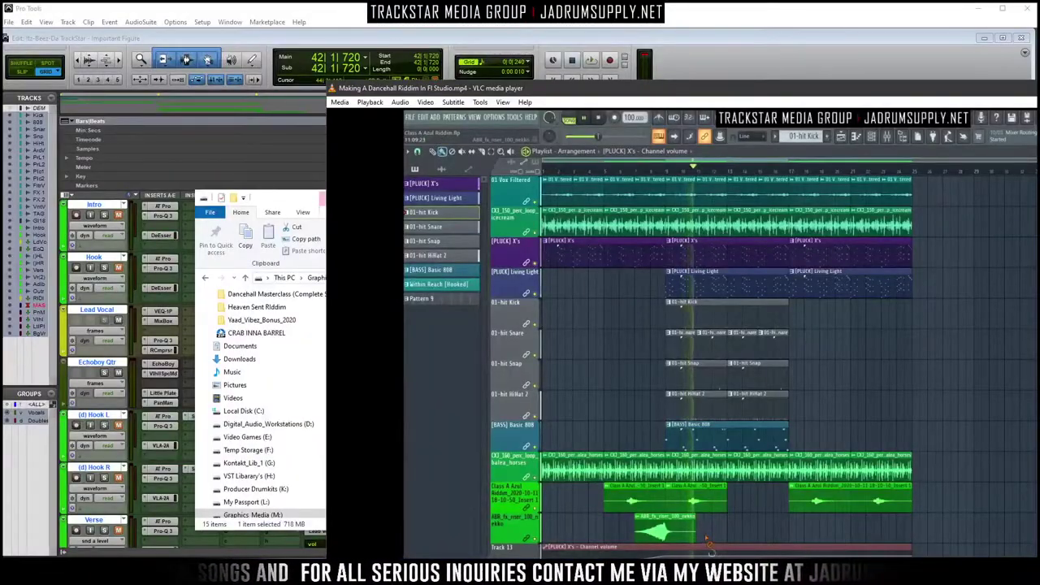
{"action": "key", "text": "ctrl+q"}
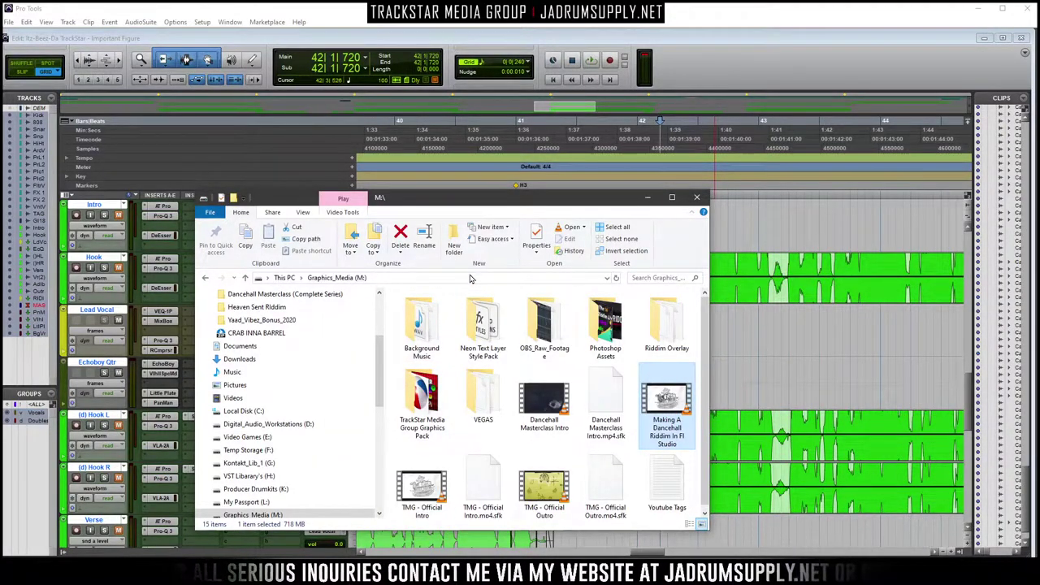
{"action": "left_click", "coordinate": [775, 85]}
{"action": "key", "text": "space"}
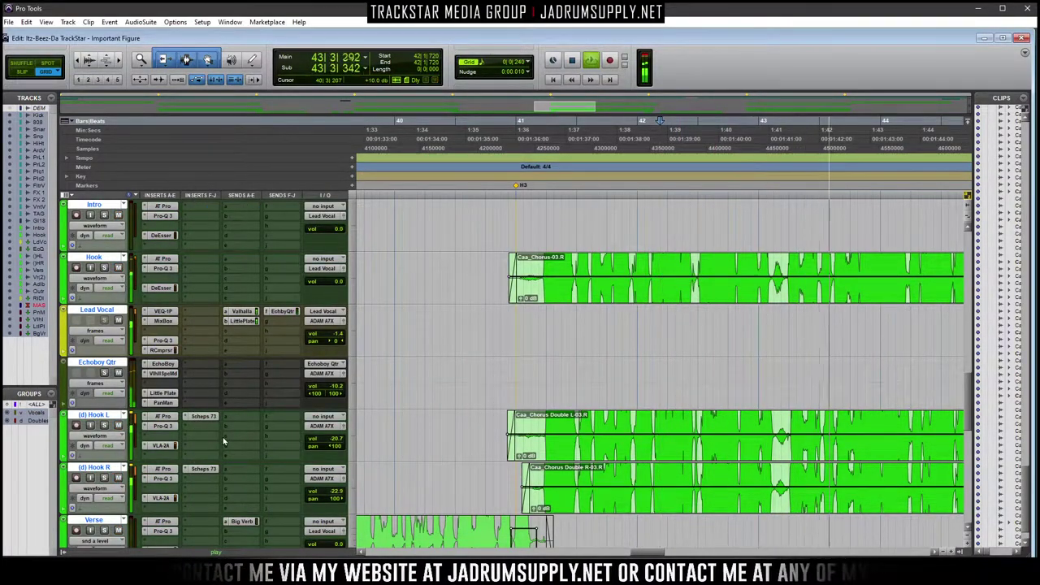
Show the whole song, then play it from the START marker with the Intro and Hook vocal tracks enlarged in view
{"action": "key", "text": "ctrl+alt+e"}
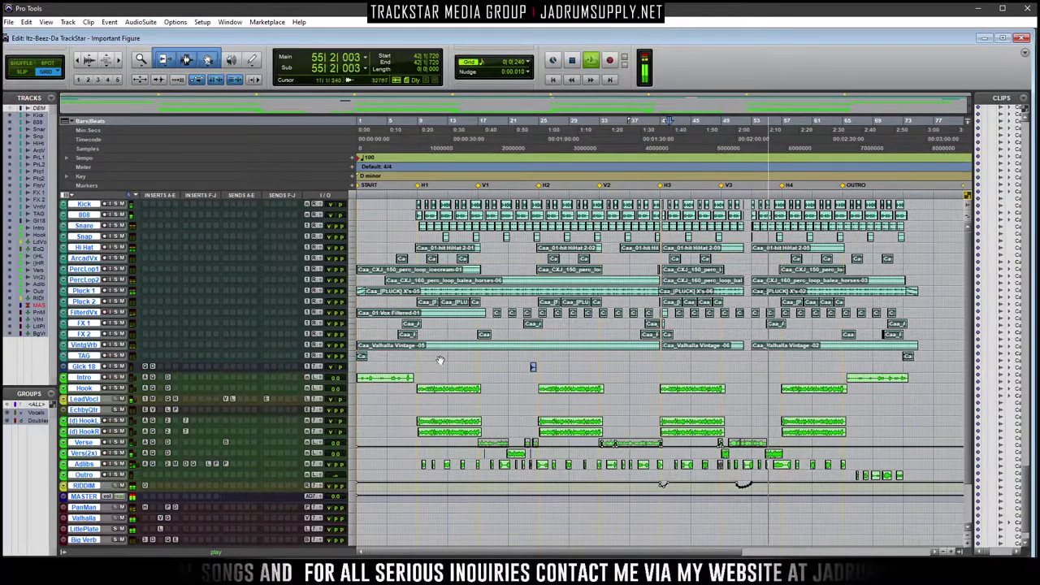
{"action": "left_click", "coordinate": [419, 186]}
{"action": "key", "text": "space"}
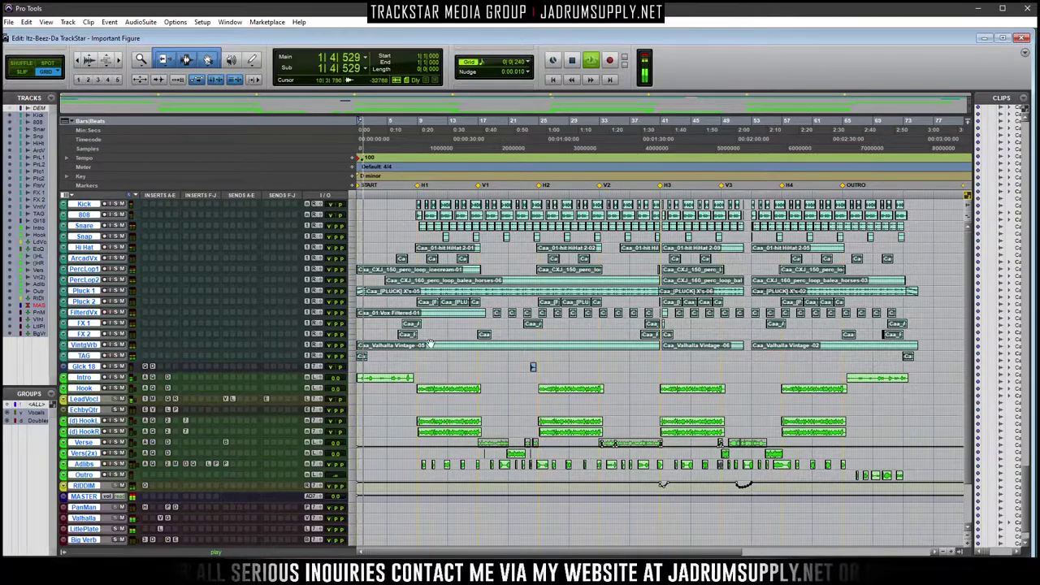
{"action": "key", "text": "ctrl+alt+]"}
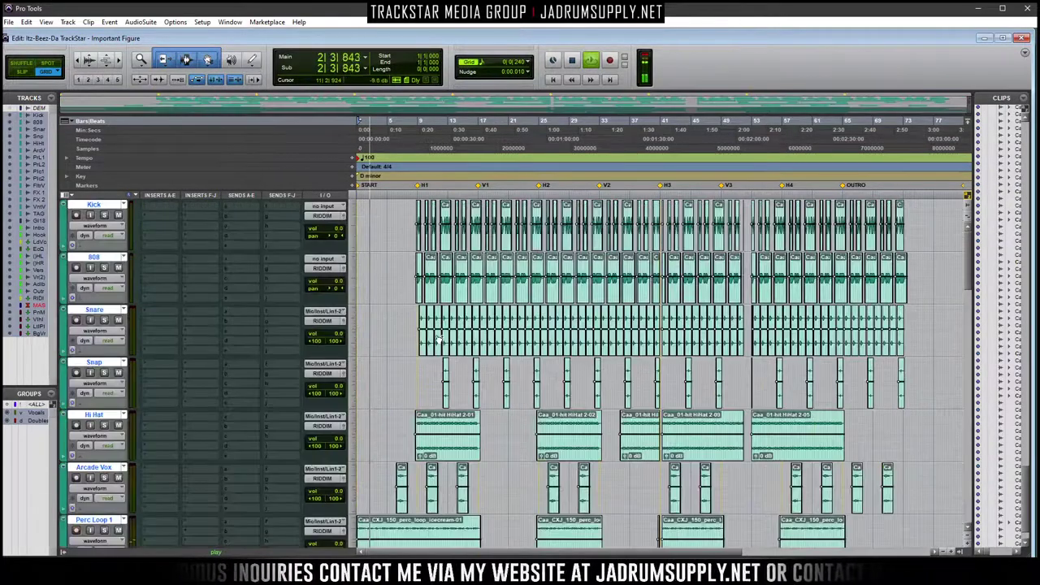
{"action": "key", "text": "ctrl+]"}
{"action": "key", "text": "ctrl+]"}
{"action": "scroll", "coordinate": [411, 345], "scroll_direction": "down", "scroll_amount": 5}
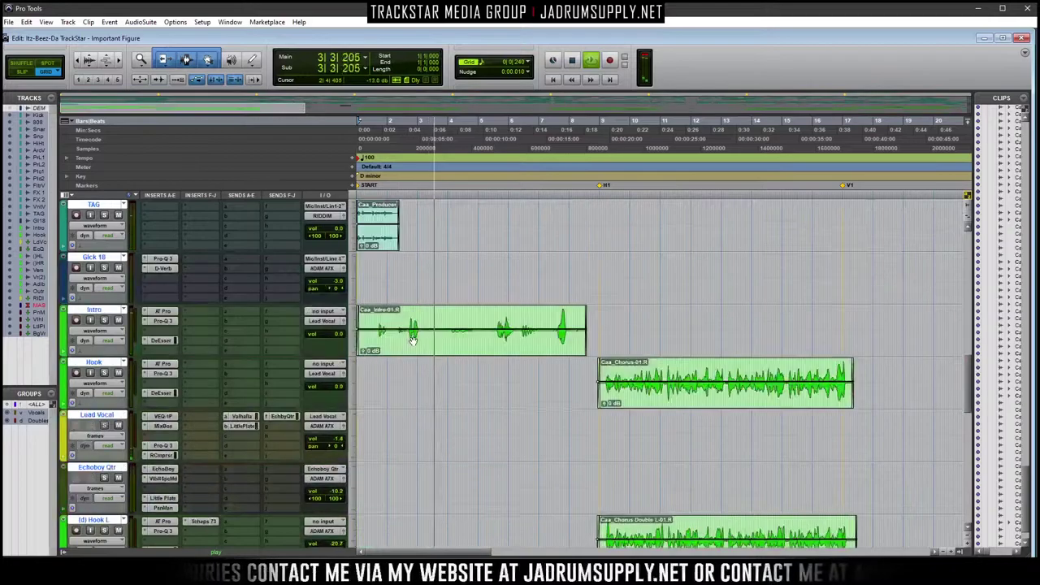
{"action": "key", "text": "ctrl+]"}
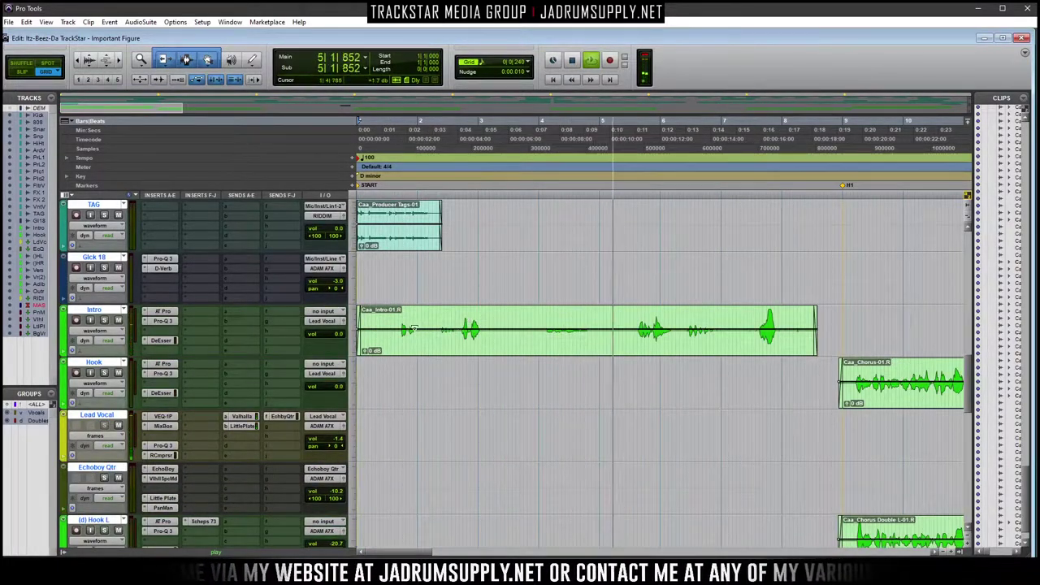
Replay the song's opening, split the Intro clip at 2|1|716 and add a short fade-in to its second part
{"action": "key", "text": "space"}
{"action": "key", "text": "space"}
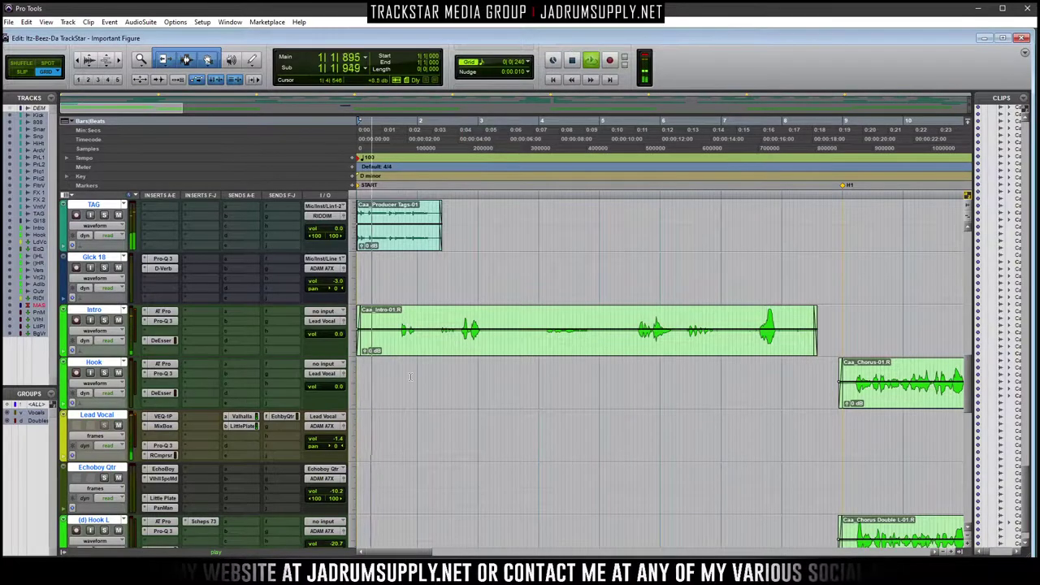
{"action": "scroll", "coordinate": [434, 410], "scroll_direction": "up", "scroll_amount": 3}
{"action": "scroll", "coordinate": [434, 410], "scroll_direction": "down", "scroll_amount": 2}
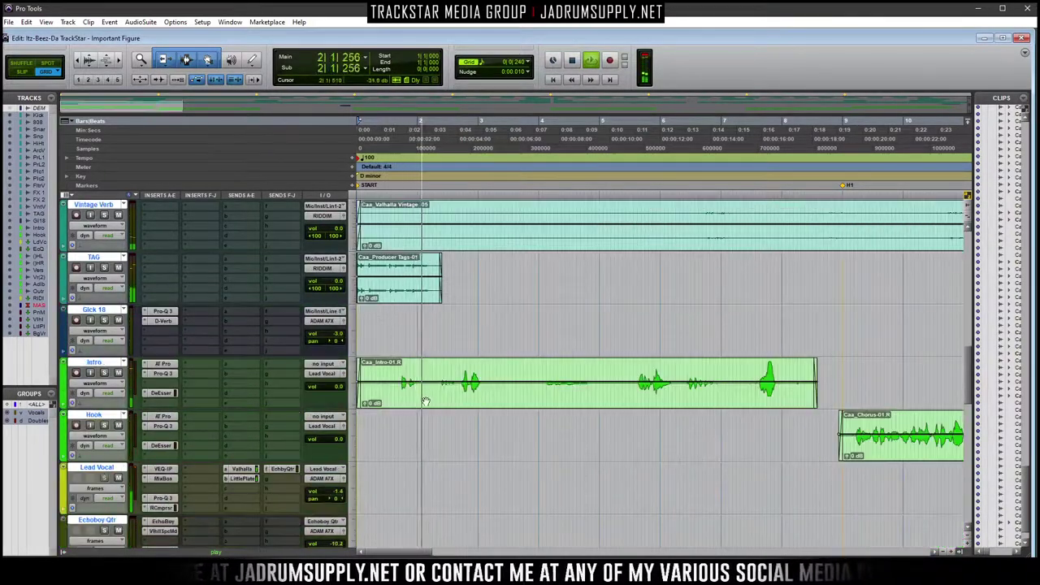
{"action": "key", "text": "space"}
{"action": "left_click", "coordinate": [428, 372]}
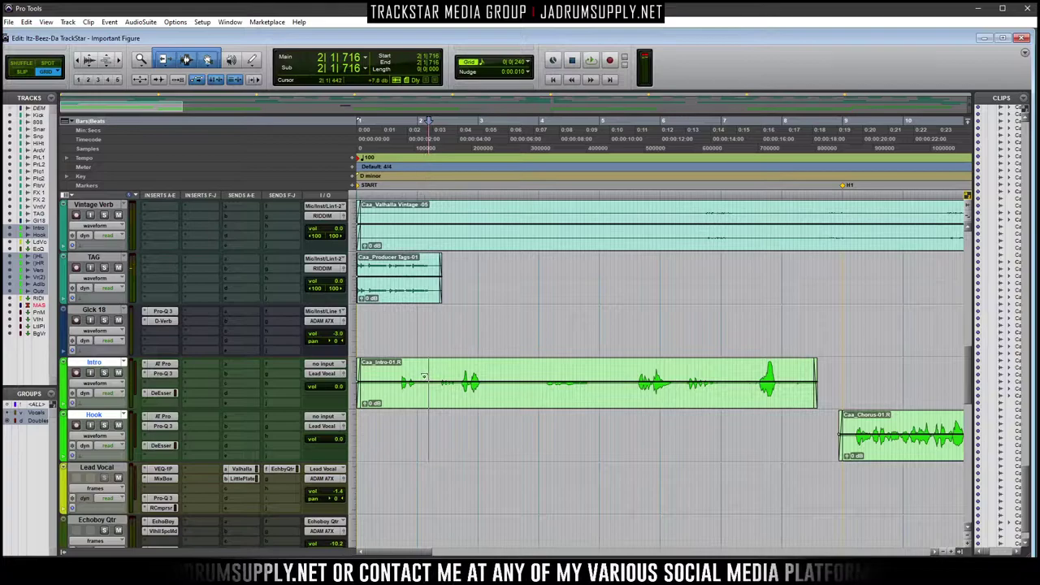
{"action": "left_click_drag", "start_coordinate": [429, 364], "coordinate": [434, 364]}
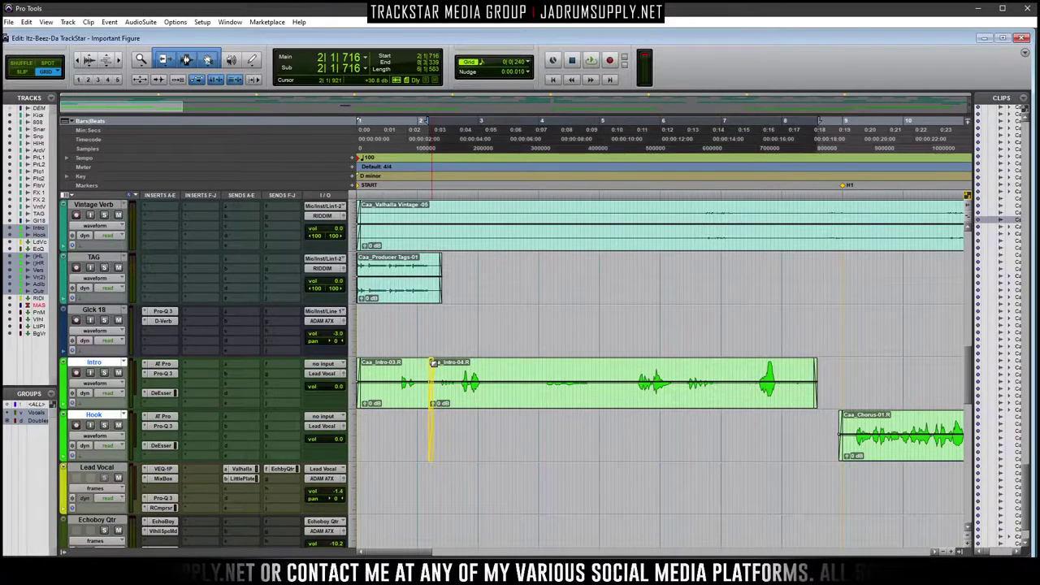
Mute the first part of the Intro vocal and play the intro from 1|3|000
{"action": "left_click", "coordinate": [404, 387]}
{"action": "key", "text": "space"}
{"action": "left_click", "coordinate": [387, 373]}
{"action": "key", "text": "space"}
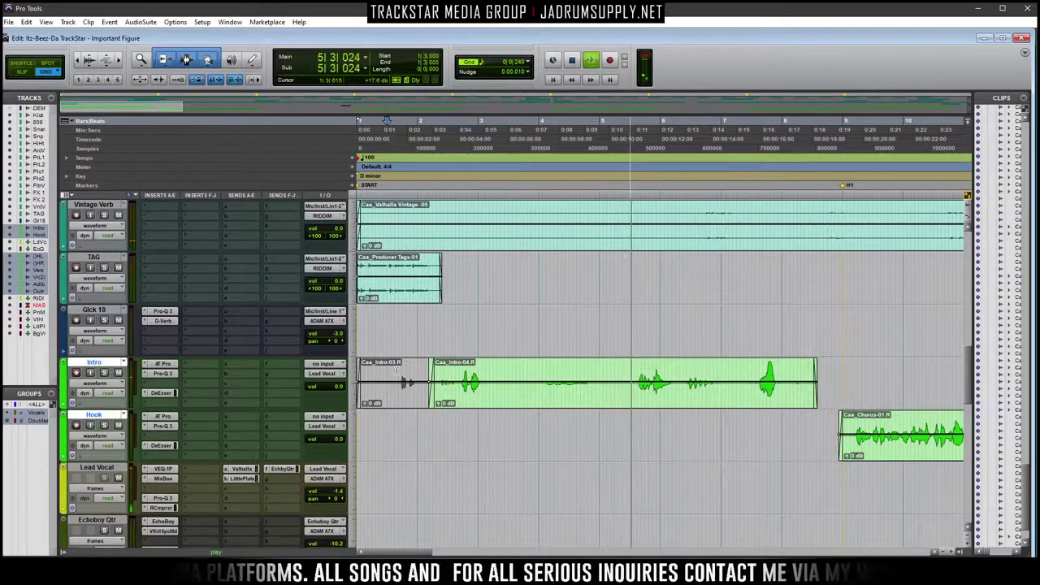
{"action": "key", "text": "space"}
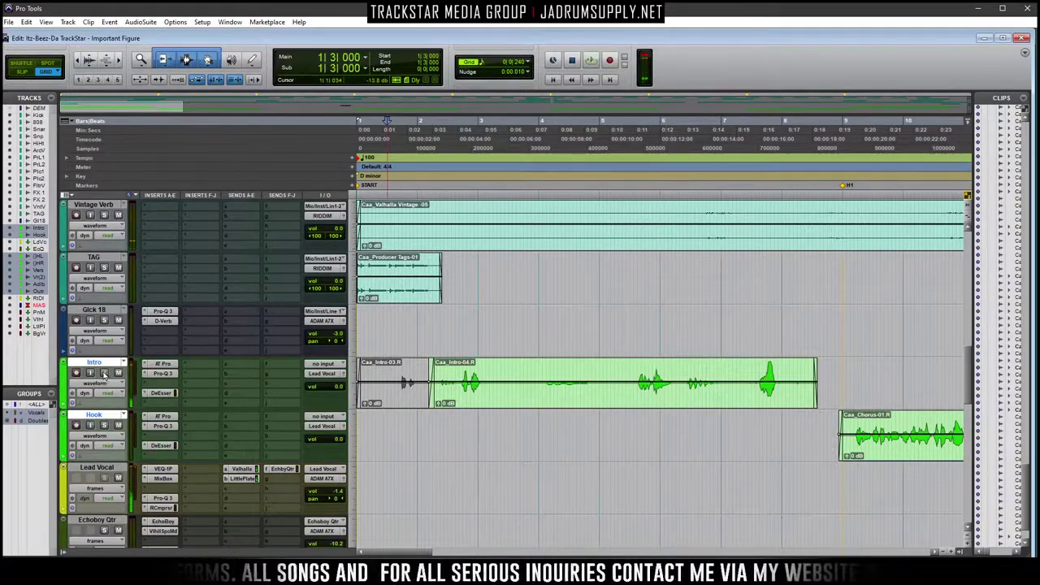
Solo the vocal tracks and enlarge the Intro track's height and waveform to expose the pauses between phrases
{"action": "key", "text": "ctrl+]"}
{"action": "key", "text": "ctrl+]"}
{"action": "key", "text": "ctrl+]"}
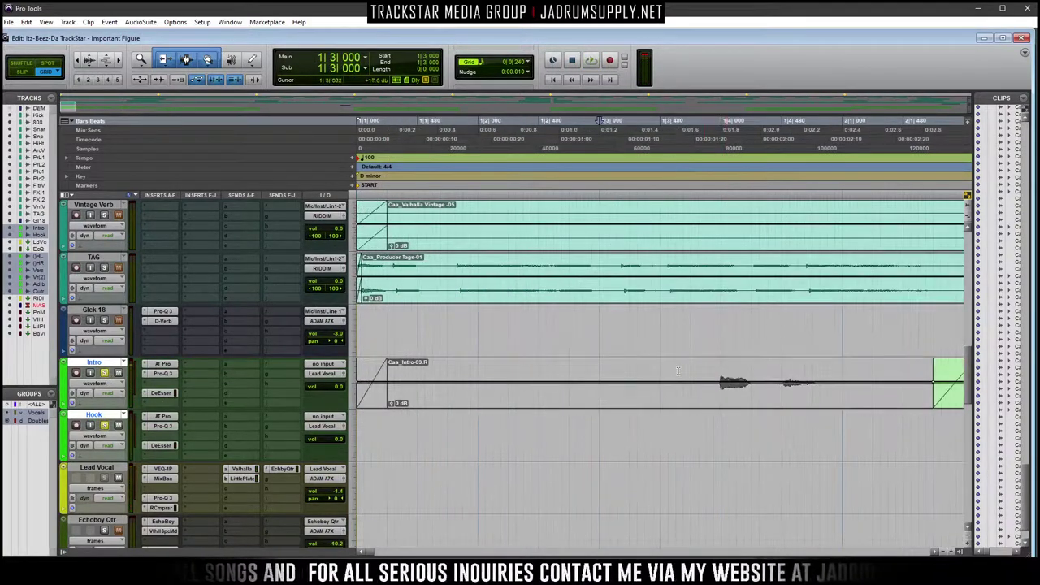
{"action": "key", "text": "ctrl+["}
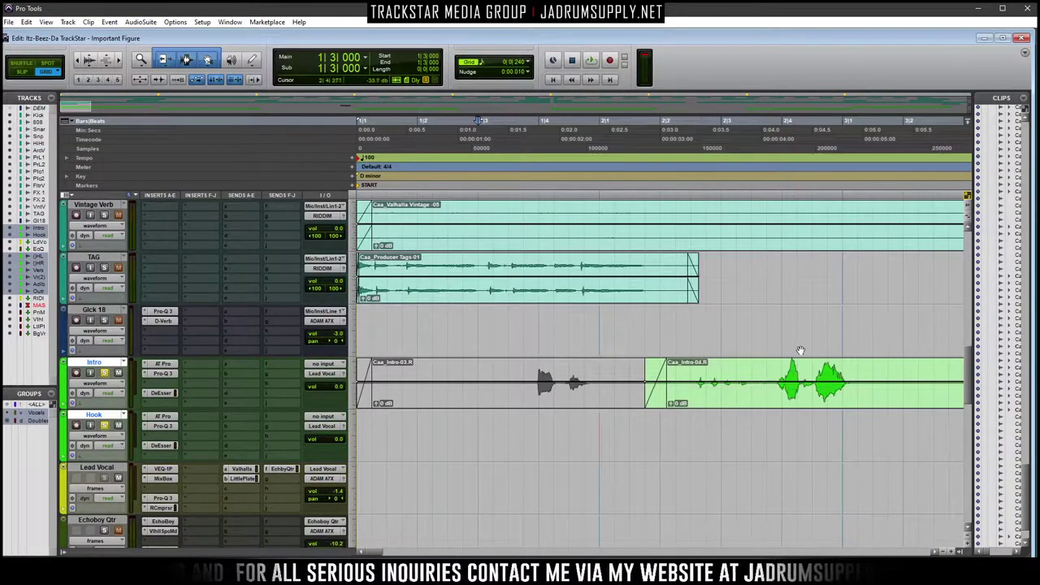
{"action": "key", "text": "ctrl+["}
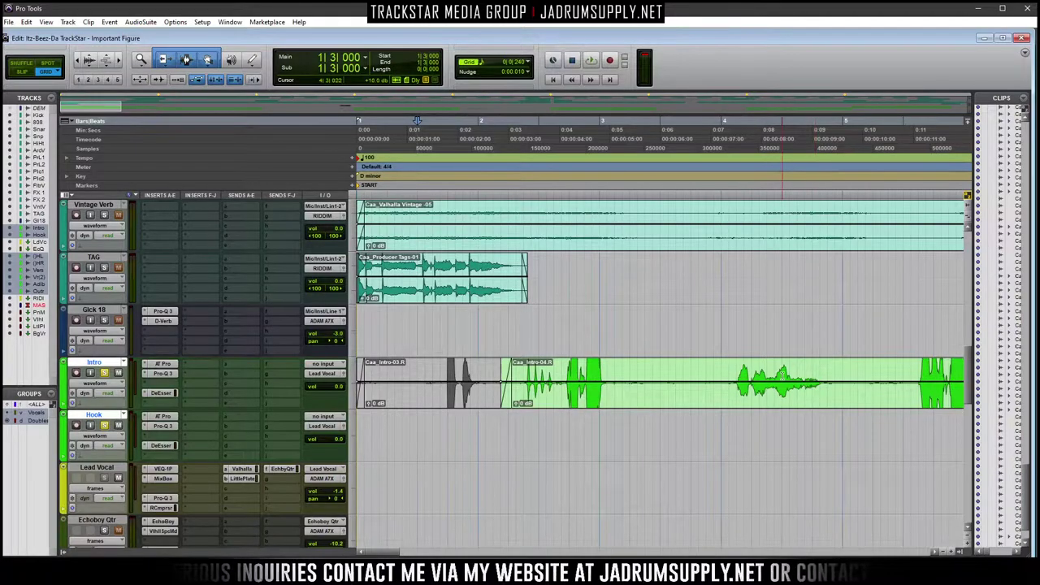
{"action": "key", "text": "ctrl+alt+Down"}
{"action": "scroll", "coordinate": [697, 322], "scroll_direction": "down", "scroll_amount": 10}
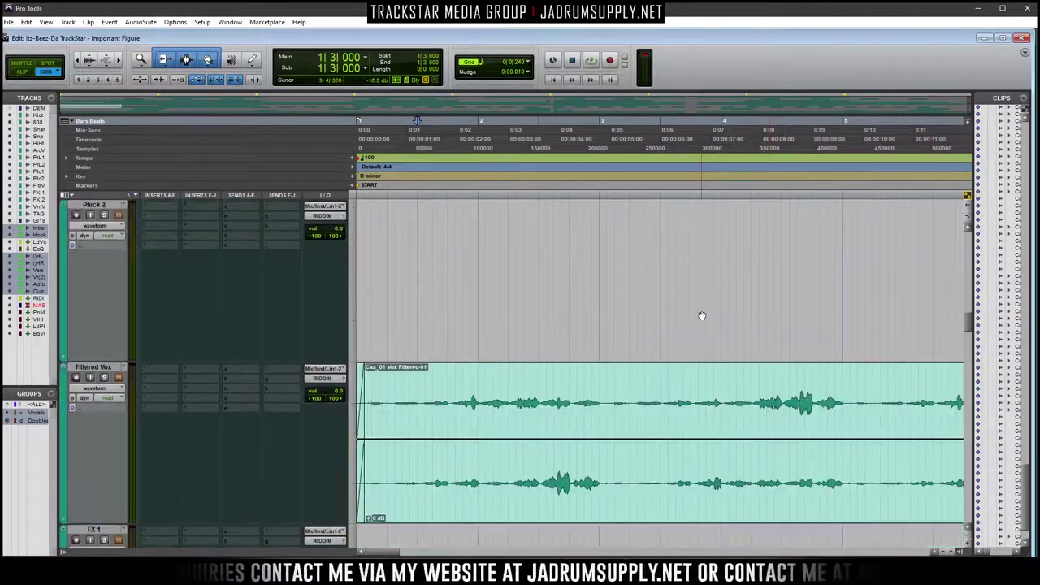
{"action": "scroll", "coordinate": [696, 322], "scroll_direction": "up", "scroll_amount": 4}
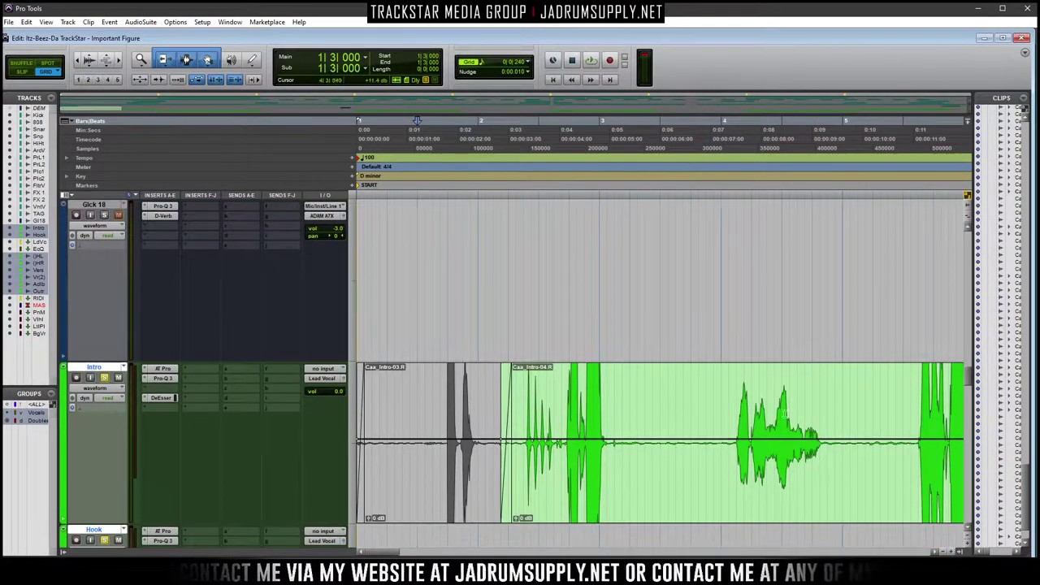
{"action": "key", "text": "ctrl+bracketright"}
{"action": "key", "text": "ctrl+bracketleft"}
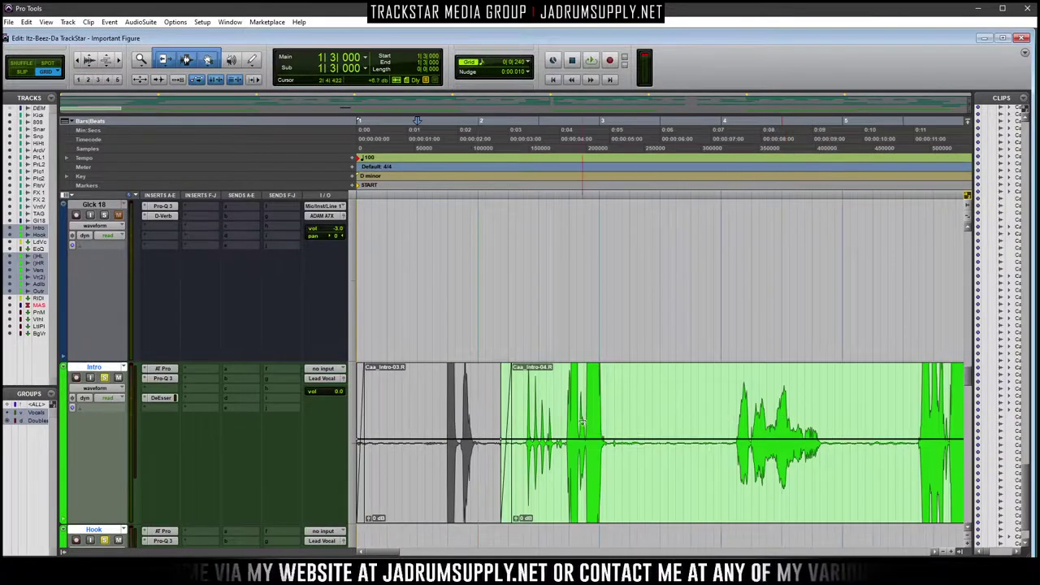
Delete the silent stretches of the Intro vocal from 3|1|301 to 4|1|452 and from 4|4|330 to 5|3|447
{"action": "left_click_drag", "start_coordinate": [608, 415], "coordinate": [734, 424]}
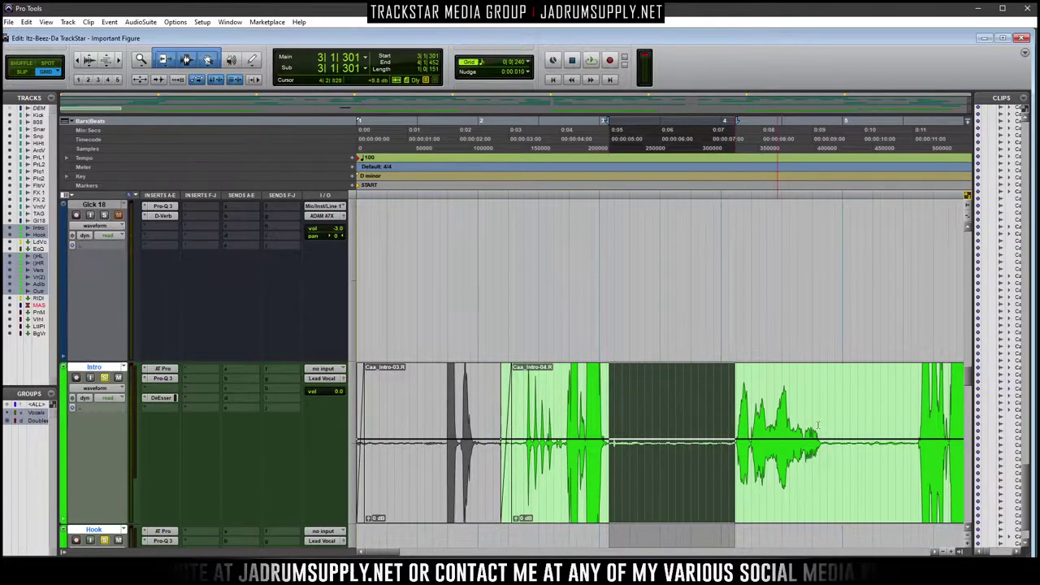
{"action": "key", "text": "Delete"}
{"action": "left_click_drag", "start_coordinate": [823, 425], "coordinate": [919, 425]}
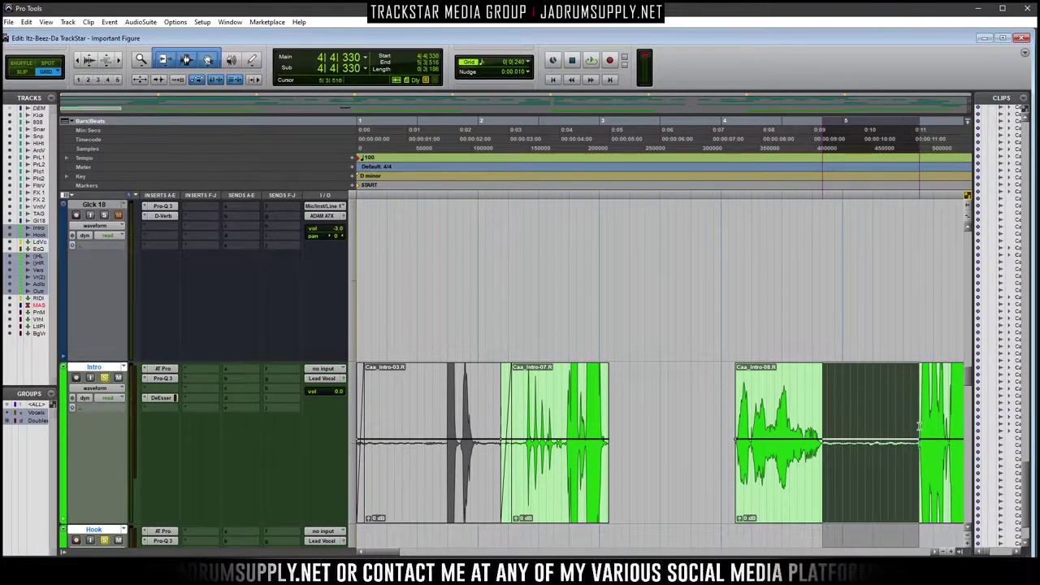
{"action": "key", "text": "space"}
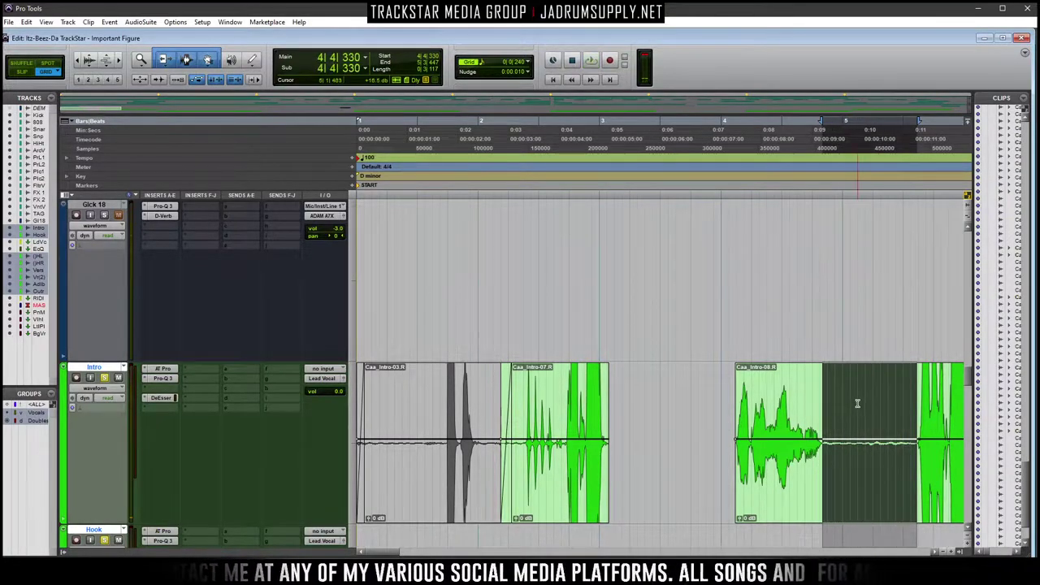
Delete the silent stretch of the Intro vocal from 6|4|777 to 7|2|856
{"action": "key", "text": "r"}
{"action": "key", "text": "r"}
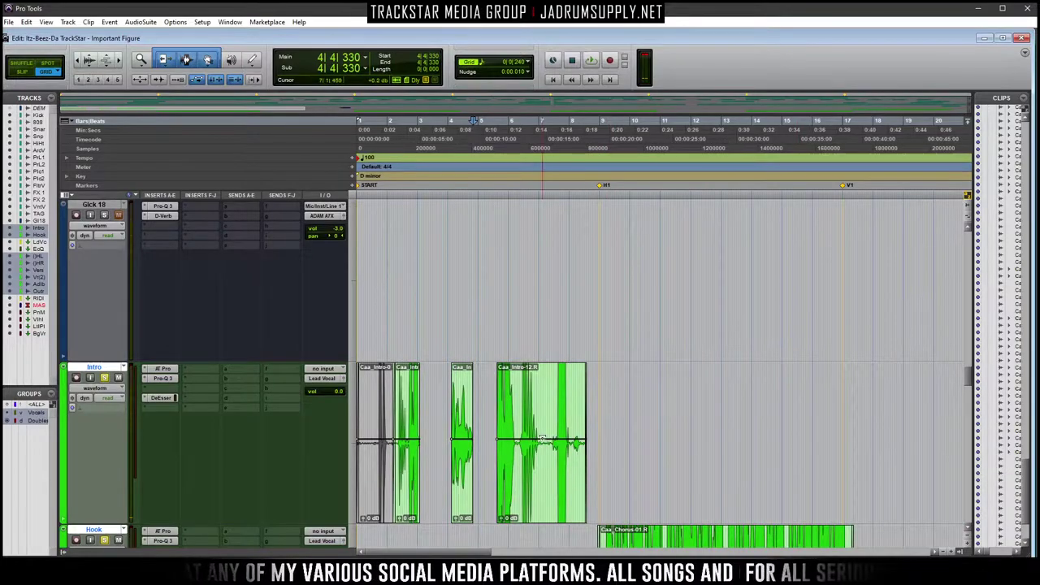
{"action": "key", "text": "t"}
{"action": "key", "text": "t"}
{"action": "key", "text": "t"}
{"action": "key", "text": "t"}
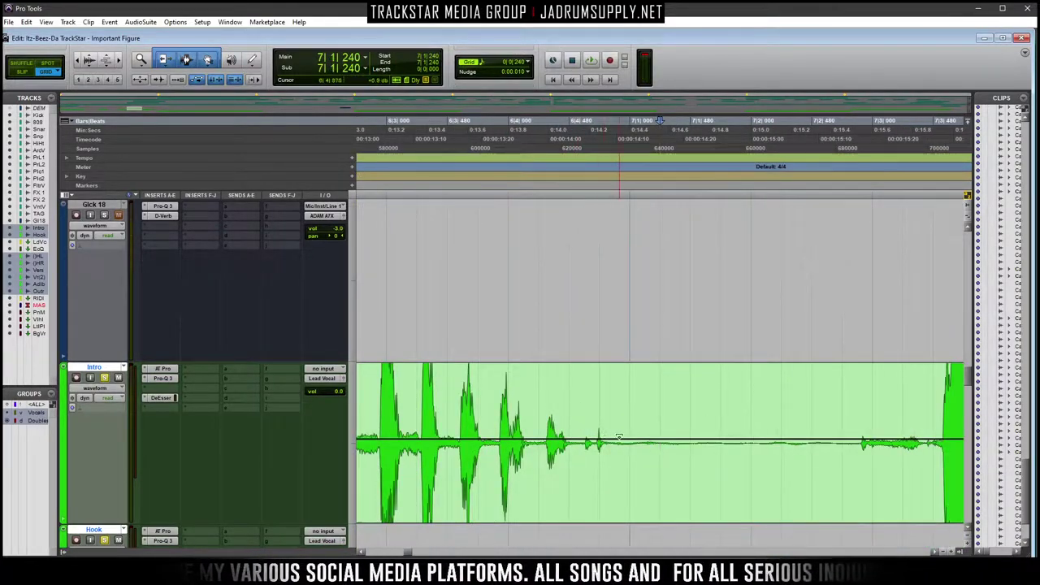
{"action": "left_click_drag", "start_coordinate": [606, 418], "coordinate": [862, 424]}
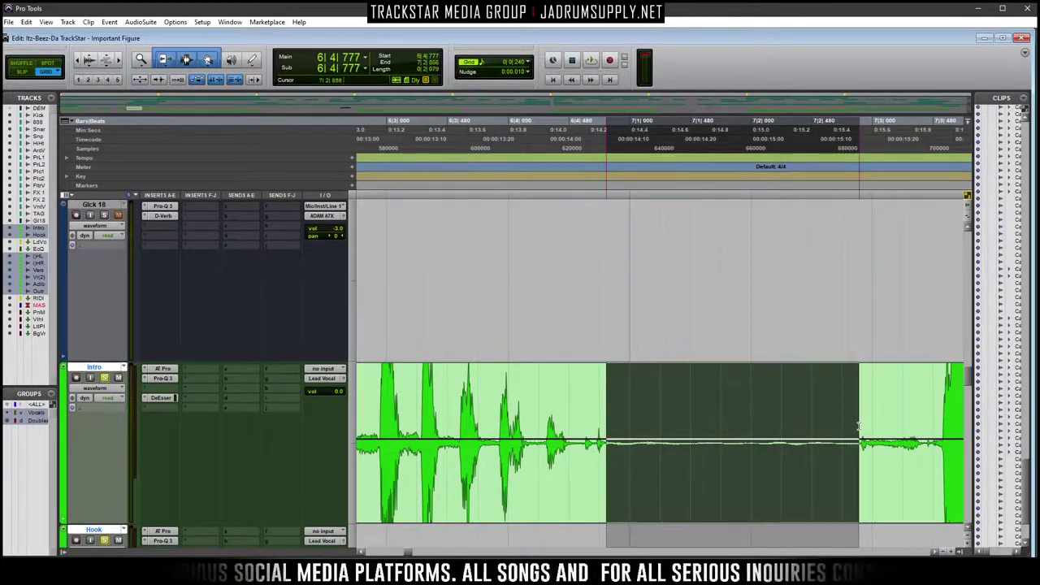
{"action": "key", "text": "Delete"}
Delete the short pause in the Intro vocal from 6|1|771 to 6|2|522
{"action": "key", "text": "r"}
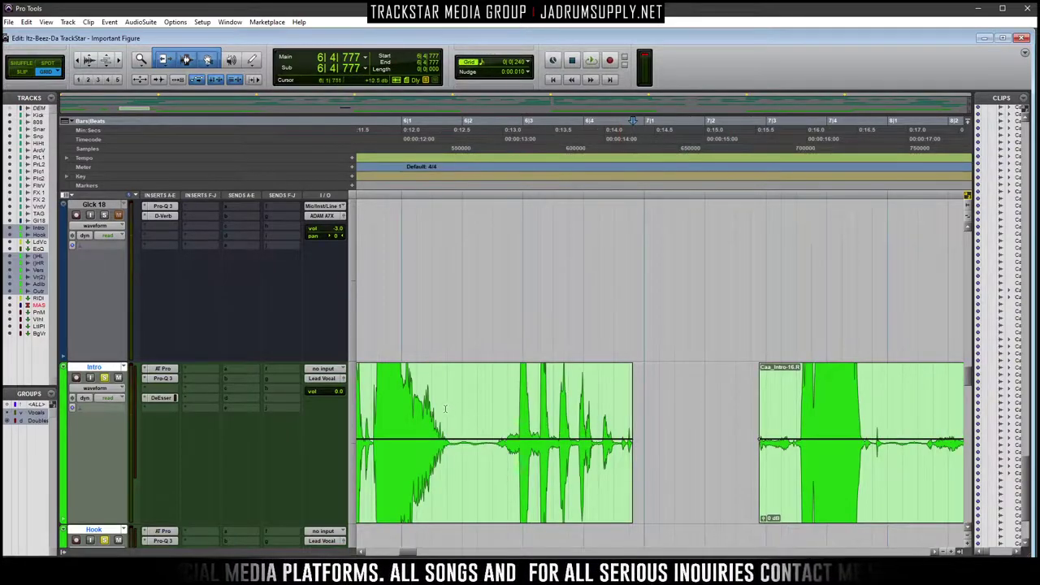
{"action": "left_click_drag", "start_coordinate": [450, 403], "coordinate": [494, 410]}
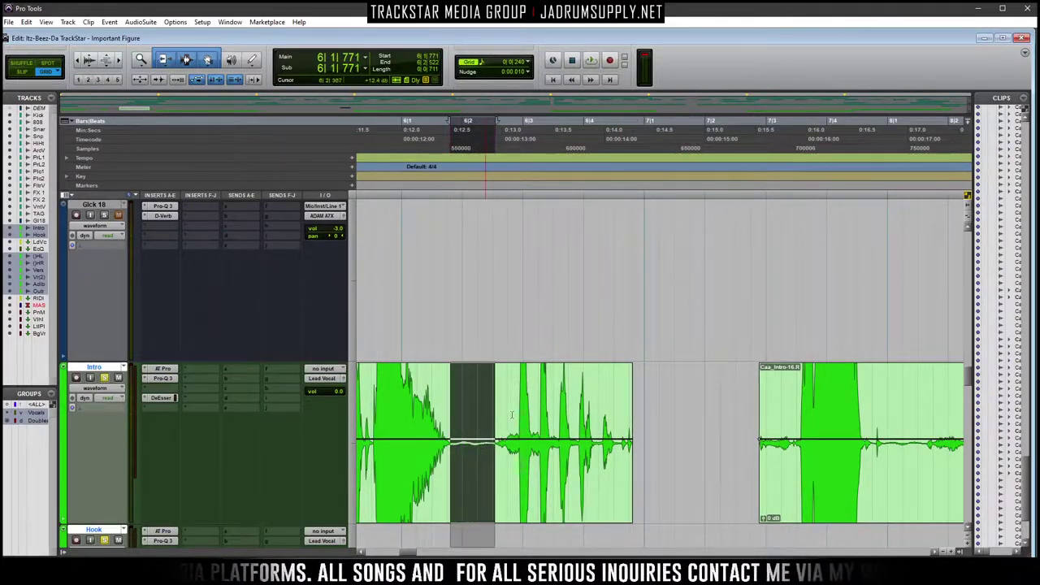
{"action": "key", "text": "Delete"}
Audition the last Intro vocal clip from 7|4|720 and from 7|3|720
{"action": "key", "text": "r"}
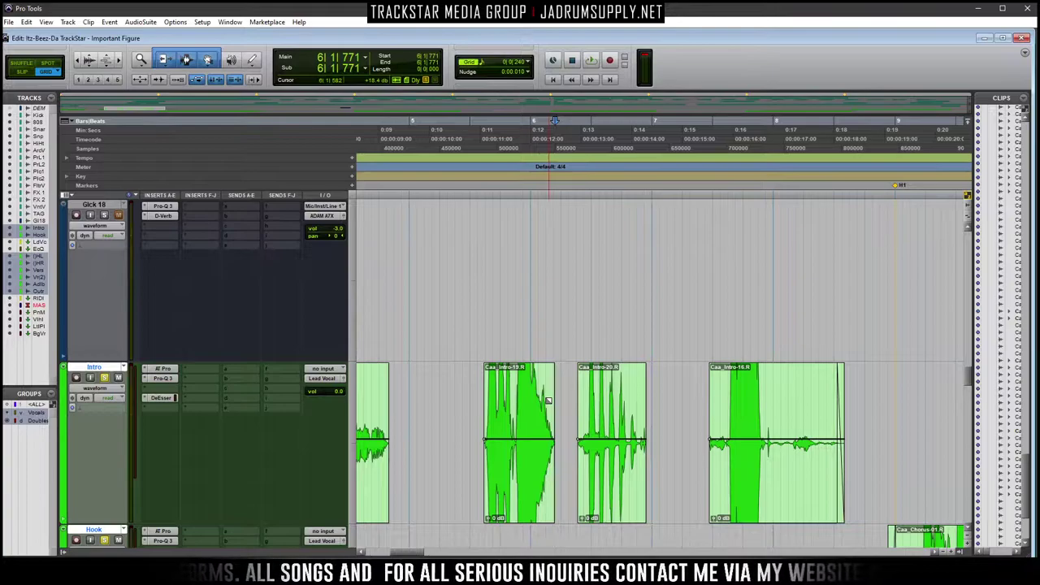
{"action": "key", "text": "r"}
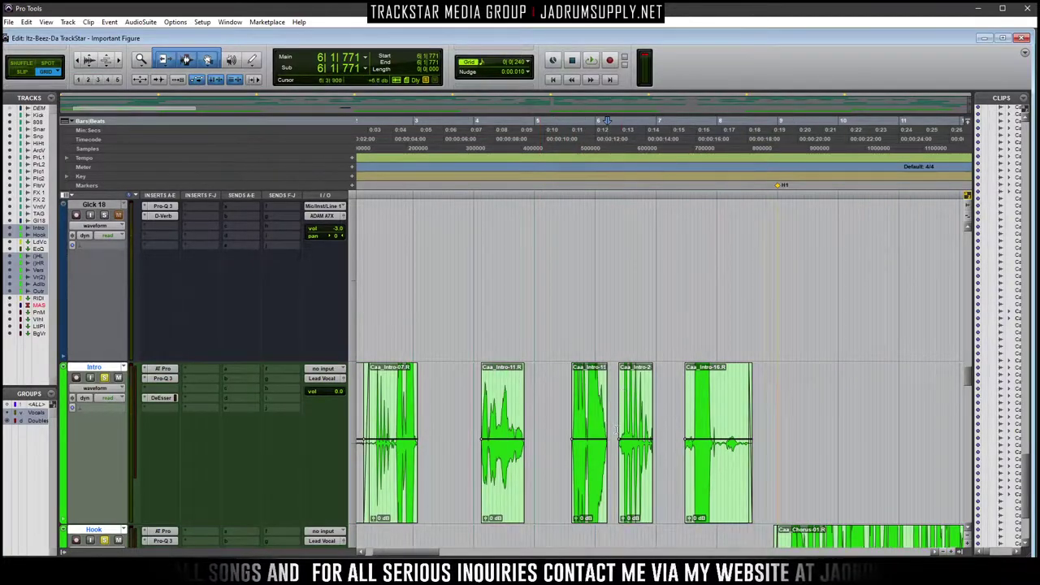
{"action": "key", "text": "t"}
{"action": "key", "text": "t"}
{"action": "key", "text": "t"}
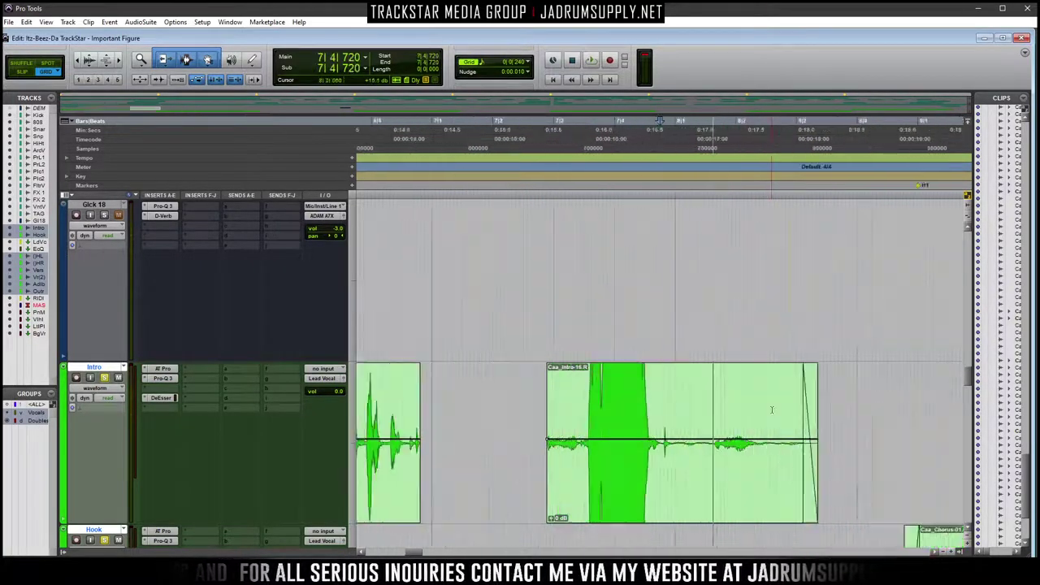
{"action": "key", "text": "r"}
{"action": "key", "text": "space"}
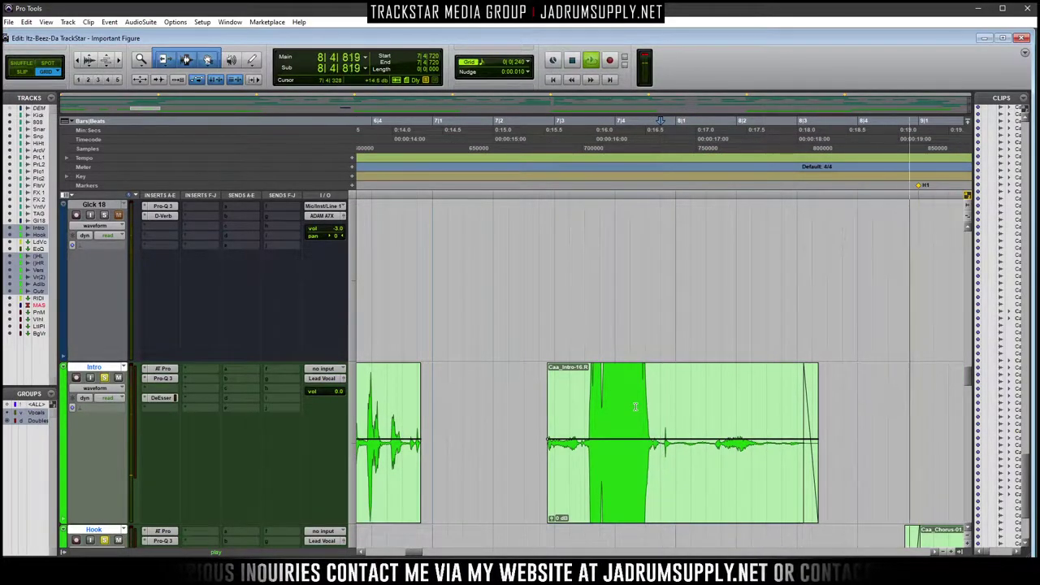
{"action": "key", "text": "space"}
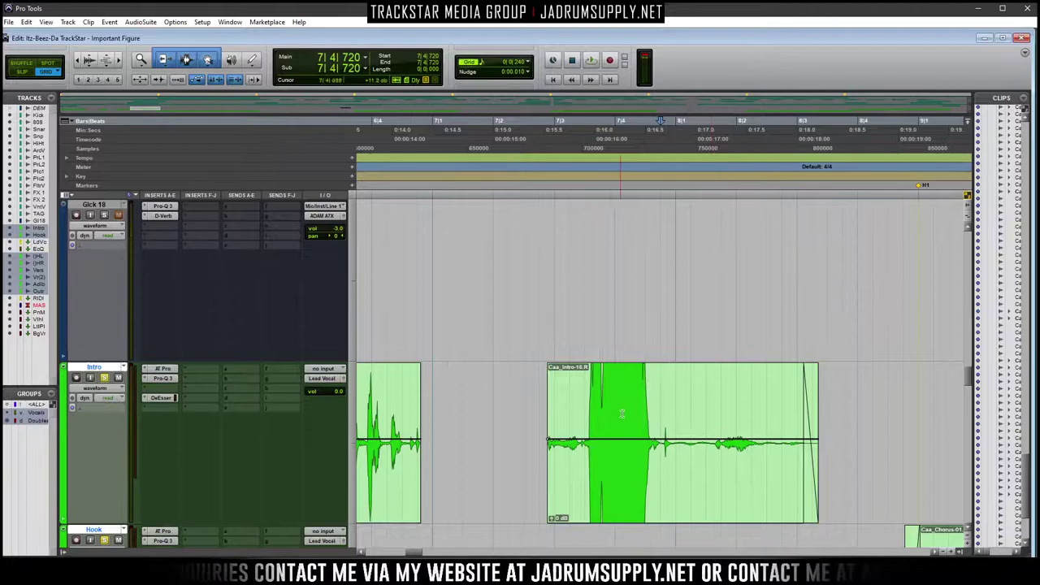
{"action": "key", "text": "space"}
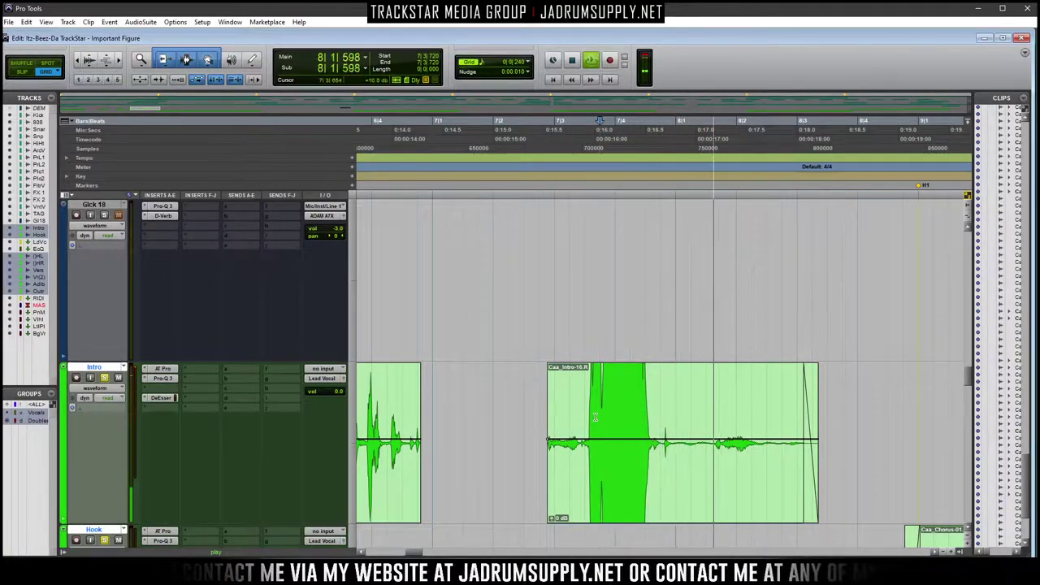
{"action": "key", "text": "space"}
{"action": "key", "text": "space"}
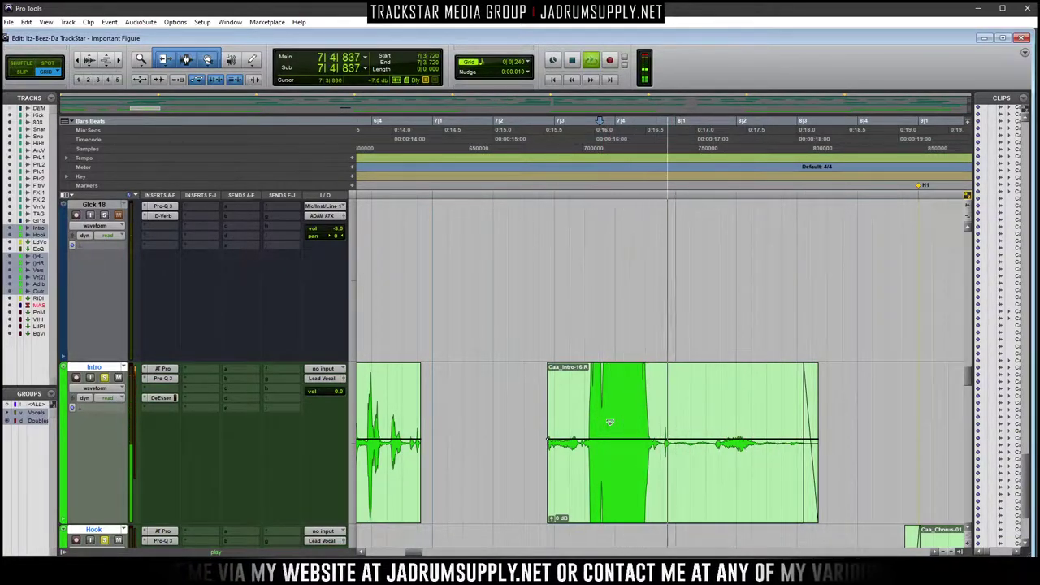
Delete the pause in the last Intro clip from 7|4|936 to 8|1|524 and add a short fade-in after the gap
{"action": "left_click_drag", "start_coordinate": [674, 411], "coordinate": [708, 417]}
{"action": "key", "text": "Delete"}
{"action": "left_click_drag", "start_coordinate": [711, 372], "coordinate": [718, 374]}
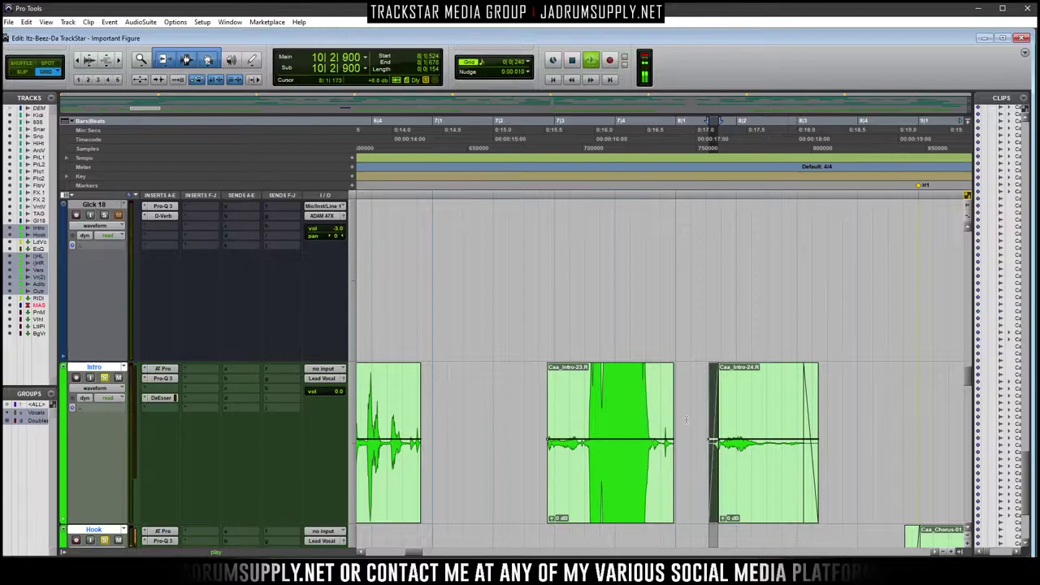
Add fade-ins and fade-outs to the Intro vocal clips starting at 7|2|856 and 6|2|522
{"action": "key", "text": "r"}
{"action": "key", "text": "r"}
{"action": "left_click", "coordinate": [647, 472]}
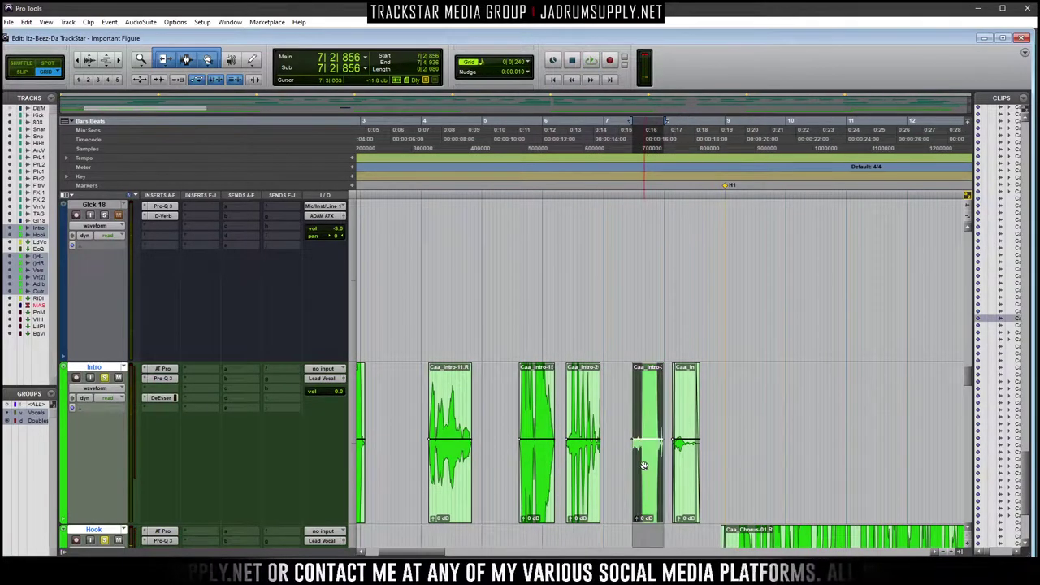
{"action": "left_click", "coordinate": [577, 473]}
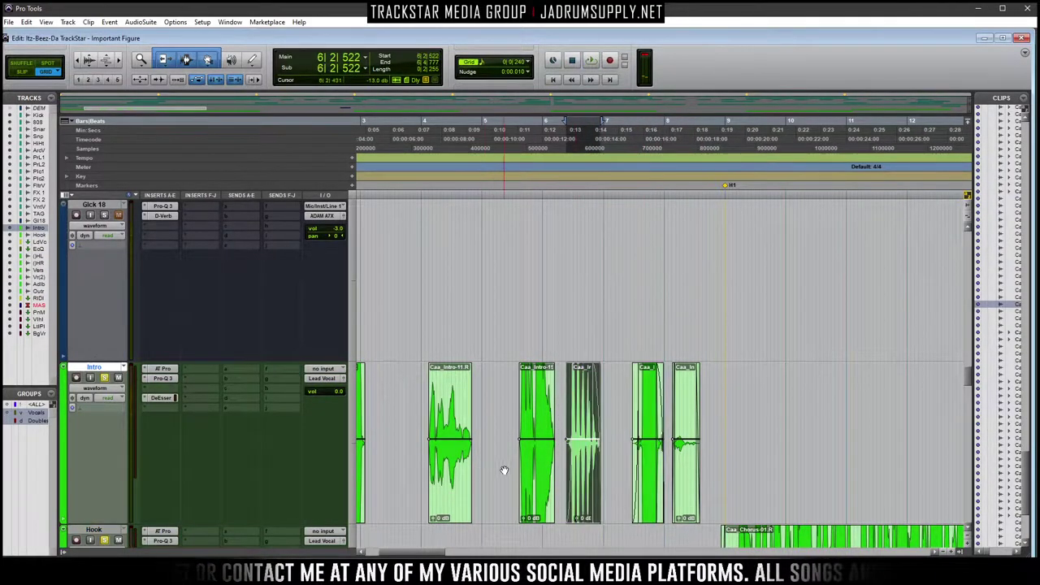
Undo the accidental trim of the Intro clip starting at 5|3|447 and add a fade-in and fade-out to it
{"action": "left_click", "coordinate": [525, 465]}
{"action": "left_click", "coordinate": [540, 490]}
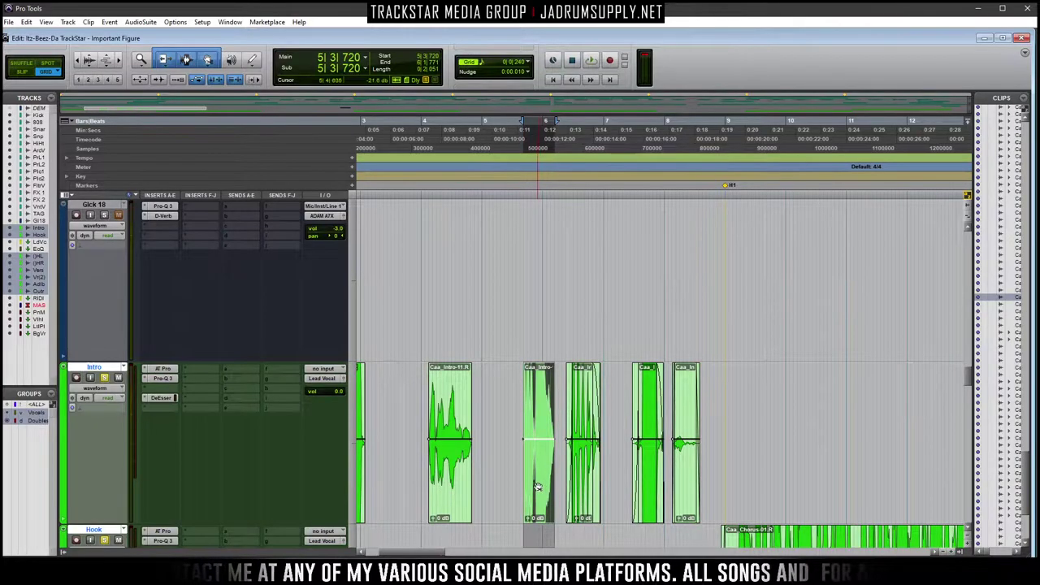
{"action": "key", "text": "ctrl+z"}
{"action": "key", "text": "ctrl+bracketleft"}
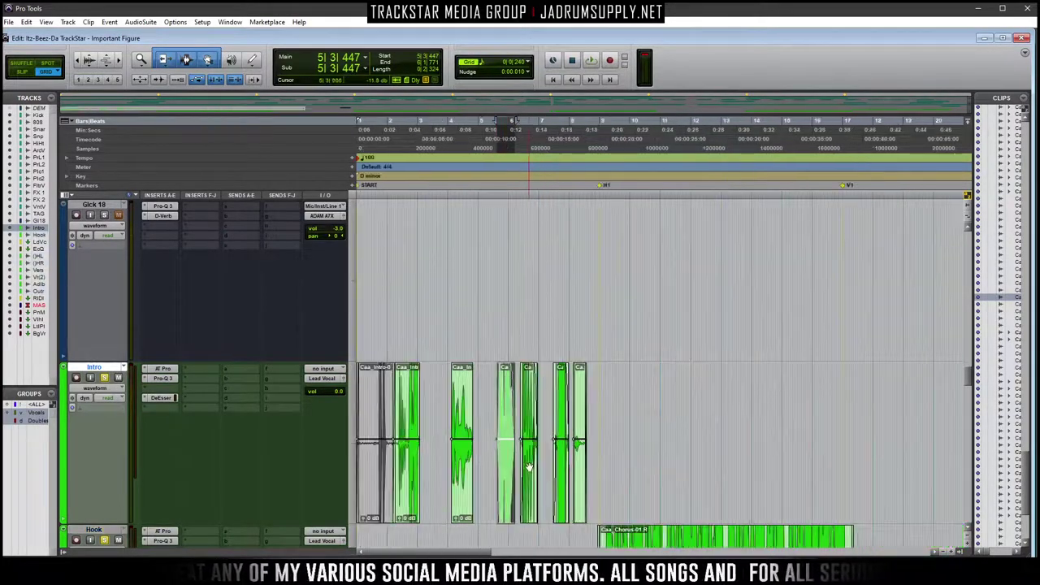
Add fade-ins and fade-outs to the Intro vocal clips starting at 4|1|452 and 2|1|716
{"action": "left_click", "coordinate": [452, 486]}
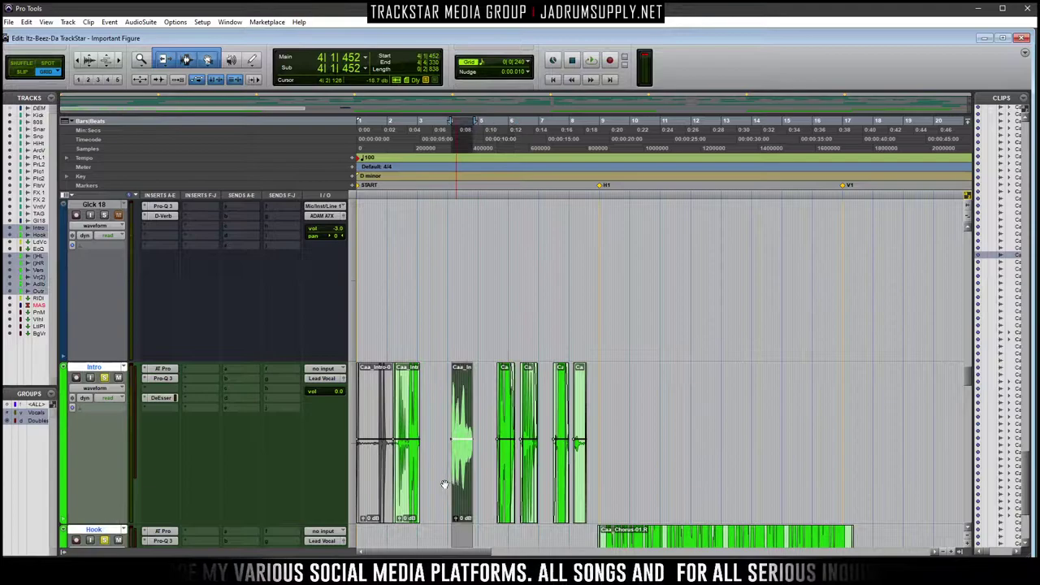
{"action": "left_click", "coordinate": [404, 490]}
{"action": "key", "text": "ctrl+bracketright"}
{"action": "key", "text": "ctrl+bracketright"}
{"action": "key", "text": "ctrl+bracketright"}
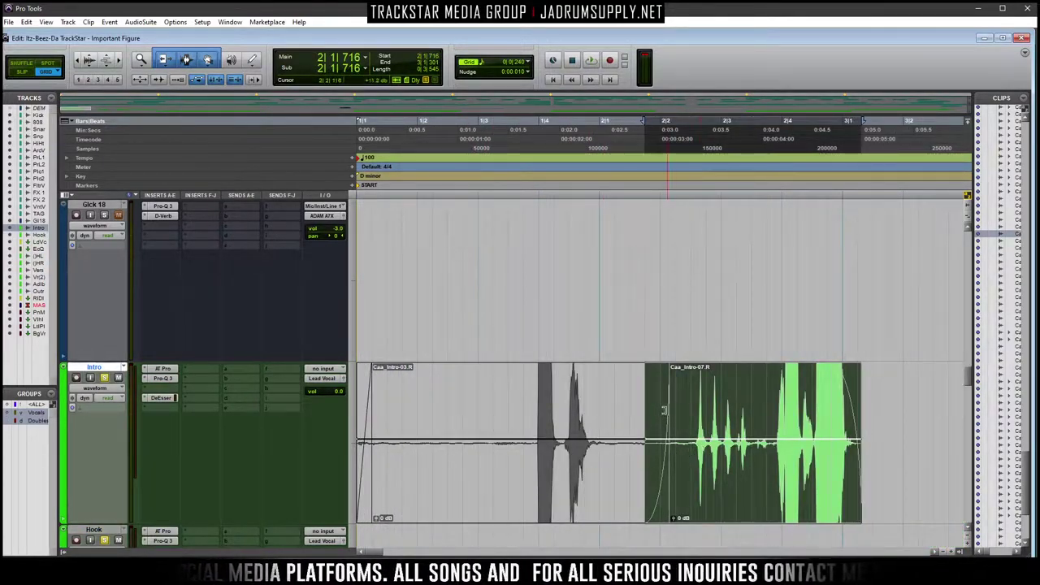
Reduce the height of all tracks so the whole arrangement fits in the edit view
{"action": "key", "text": "ctrl+bracketleft"}
{"action": "key", "text": "ctrl+bracketleft"}
{"action": "key", "text": "ctrl+bracketleft"}
{"action": "scroll", "coordinate": [453, 406], "scroll_direction": "down", "scroll_amount": 5}
{"action": "scroll", "coordinate": [452, 407], "scroll_direction": "up", "scroll_amount": 5}
{"action": "key", "text": "ctrl+alt+Down"}
{"action": "key", "text": "ctrl+alt+Down"}
{"action": "key", "text": "ctrl+alt+Down"}
{"action": "key", "text": "ctrl+alt+Down"}
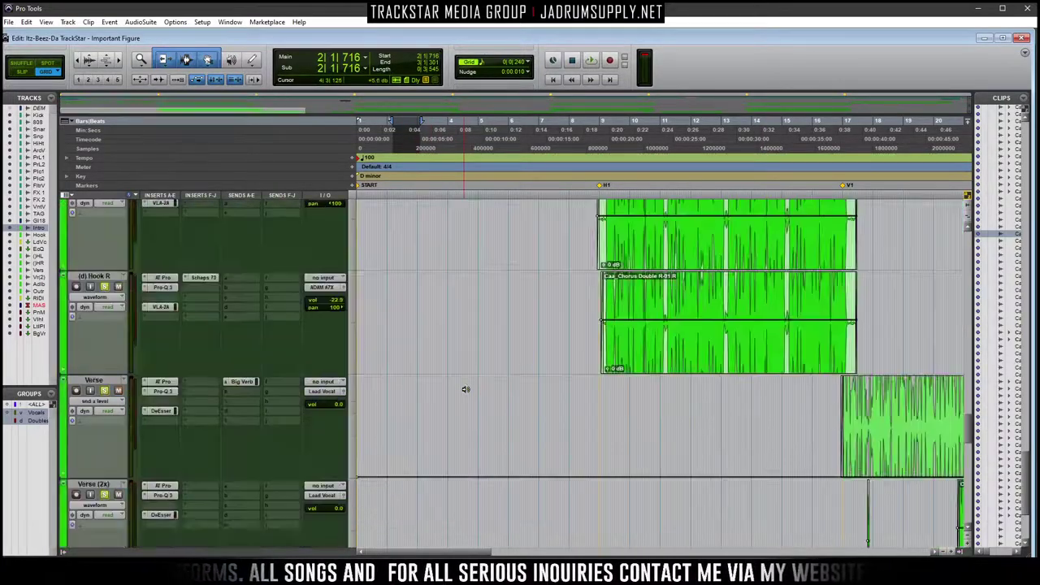
{"action": "scroll", "coordinate": [463, 391], "scroll_direction": "up", "scroll_amount": 10}
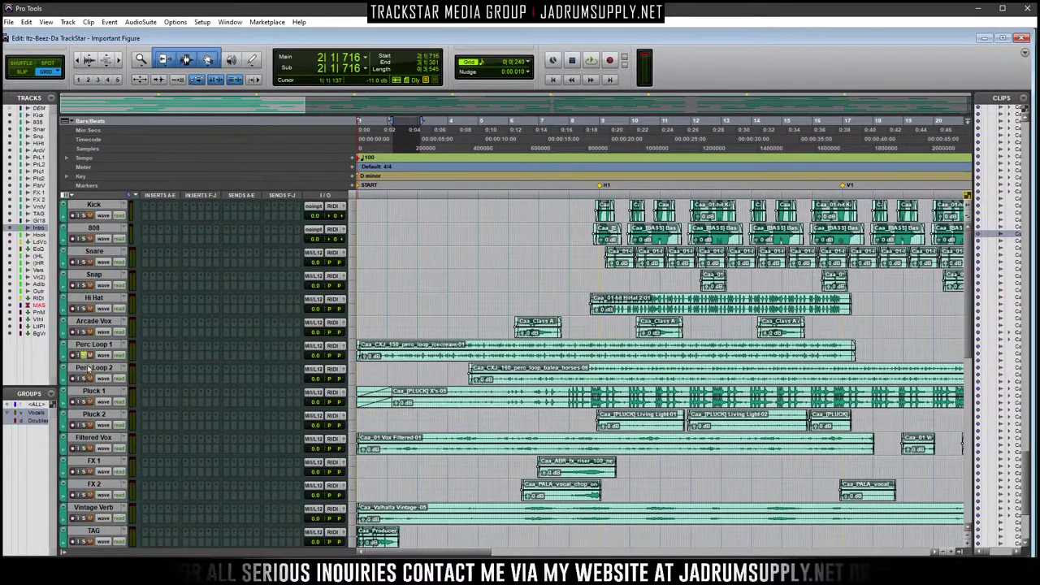
Audition the song from the second Intro clip and from the very beginning, following the Intro vocal against the beat
{"action": "key", "text": "space"}
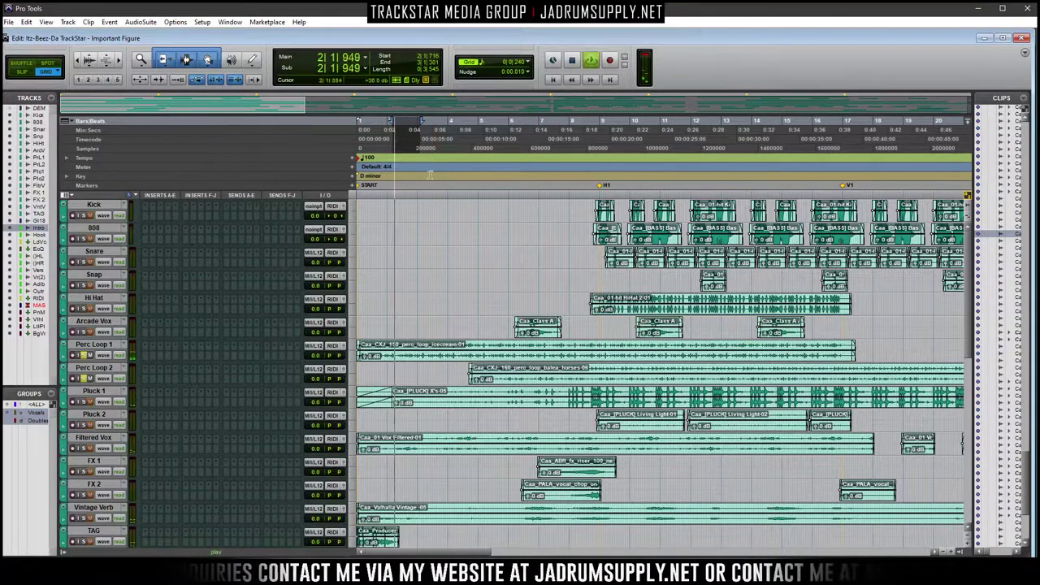
{"action": "scroll", "coordinate": [123, 432], "scroll_direction": "down", "scroll_amount": 1}
{"action": "scroll", "coordinate": [124, 432], "scroll_direction": "down", "scroll_amount": 3}
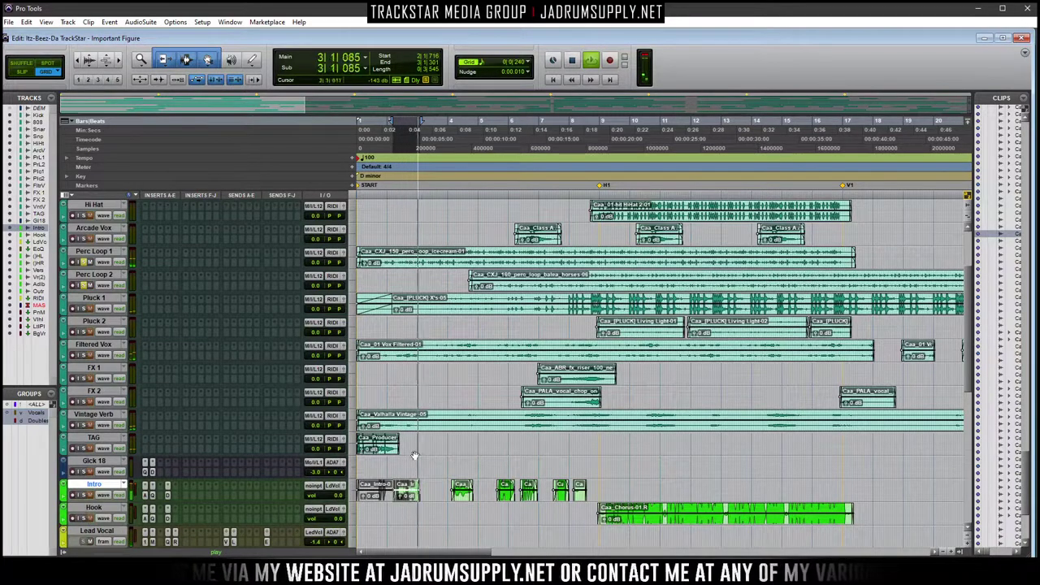
{"action": "key", "text": "space"}
{"action": "key", "text": "Return"}
{"action": "key", "text": "space"}
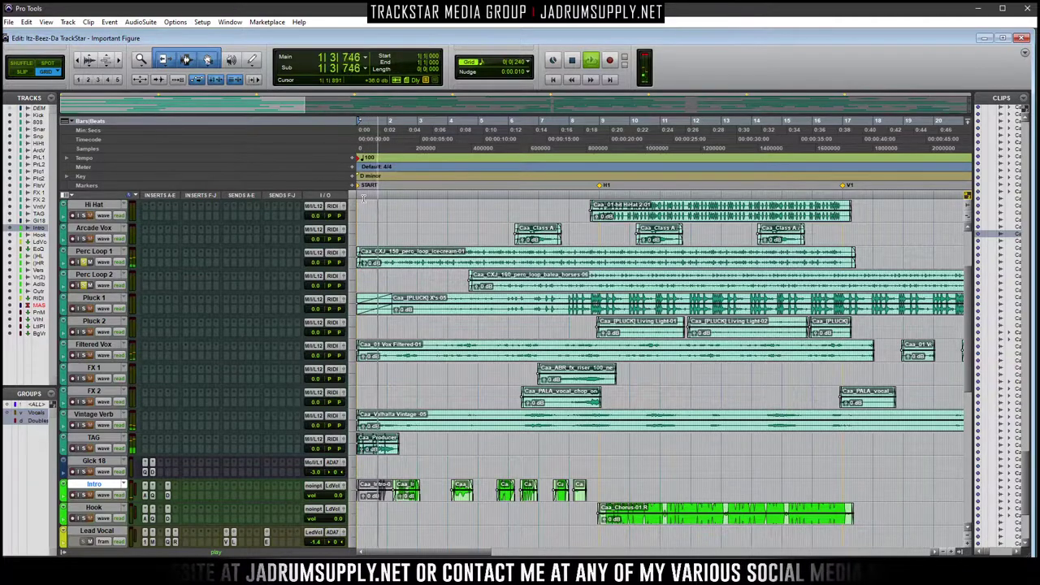
{"action": "key", "text": "space"}
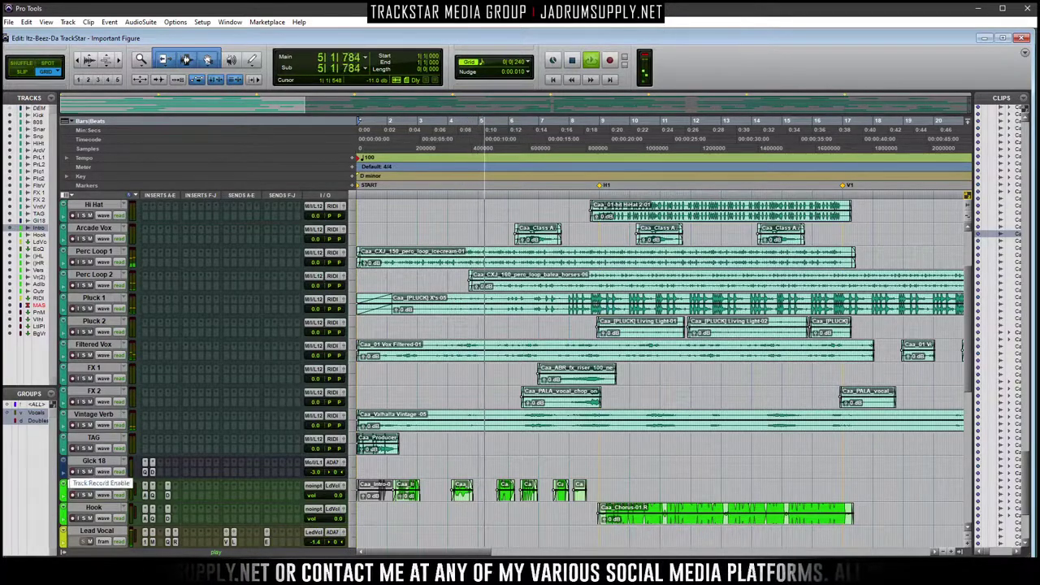
{"action": "scroll", "coordinate": [444, 392], "scroll_direction": "down", "scroll_amount": 5}
{"action": "key", "text": "ctrl+]"}
{"action": "key", "text": "ctrl+]"}
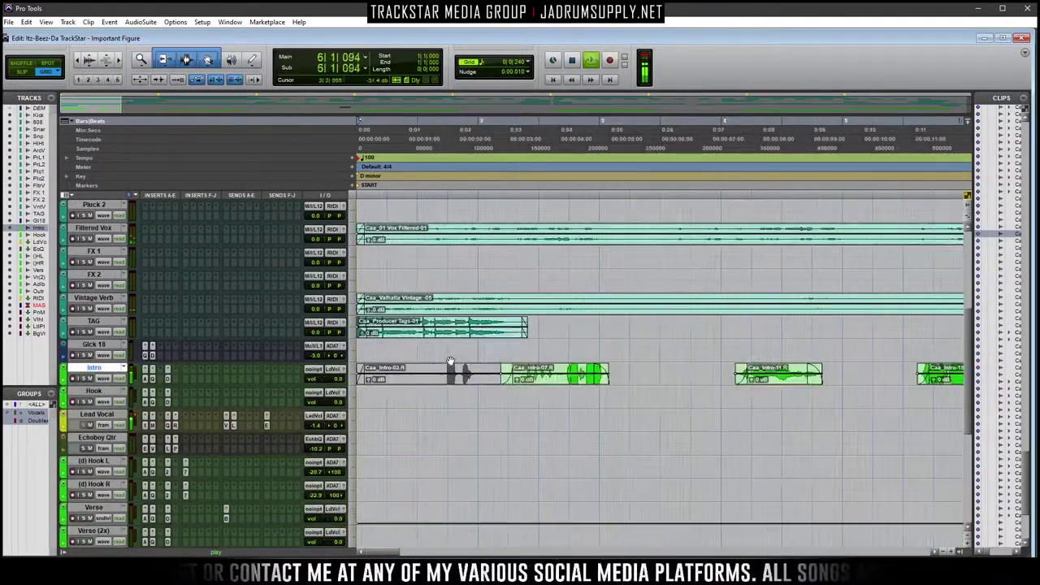
Replay the opening from the start and mute the Intro vocal clip from 4|1|452 to 4|4|330
{"action": "key", "text": "space"}
{"action": "key", "text": "space"}
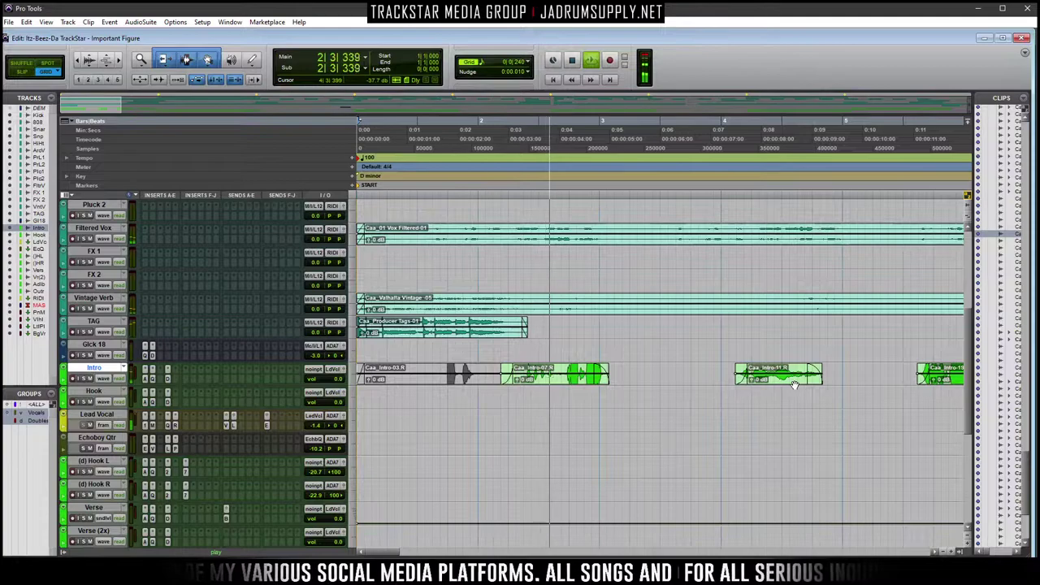
{"action": "left_click", "coordinate": [794, 384]}
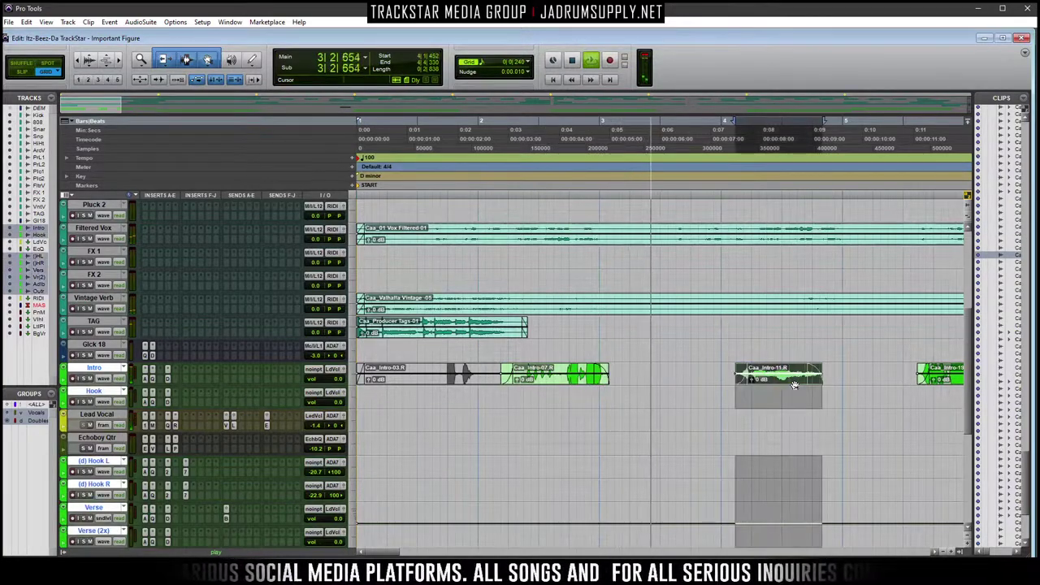
{"action": "left_click", "coordinate": [569, 455]}
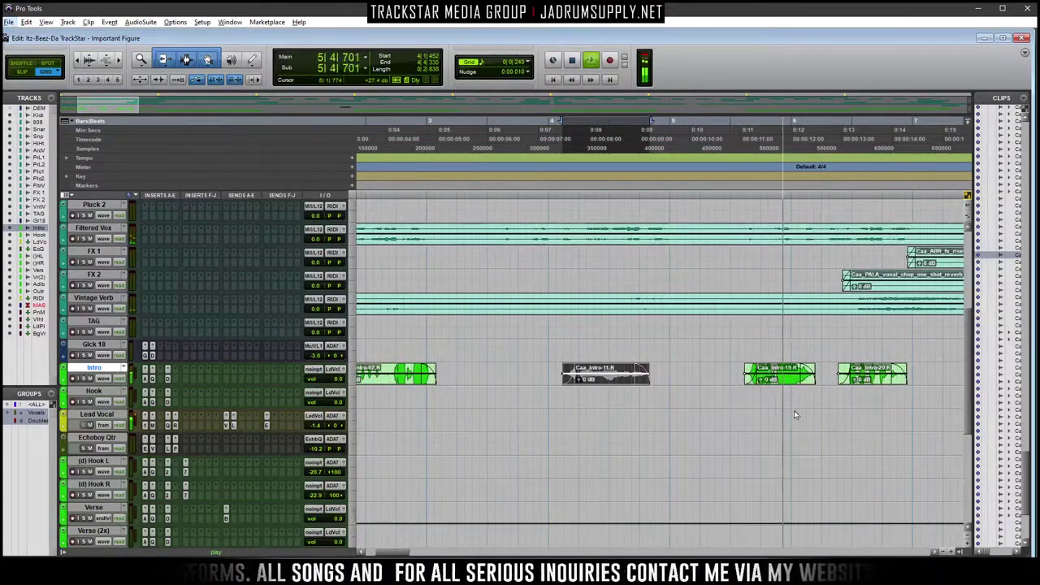
Stop playback and open the AudioSuite EQ3 7-Band for the whole Intro clip from 5|2|788 to 6|1|771, including its fades
{"action": "left_click", "coordinate": [779, 382]}
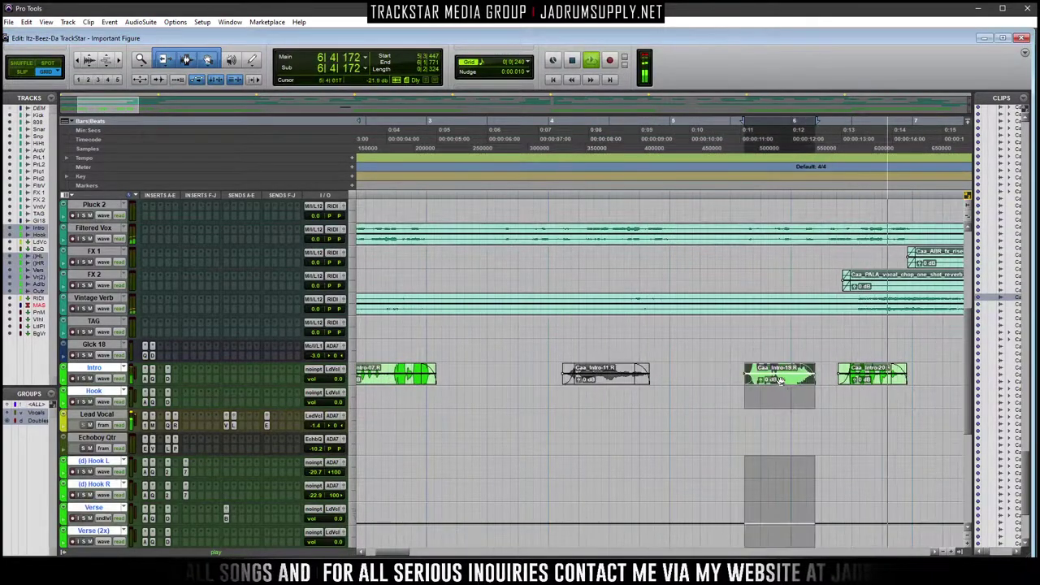
{"action": "key", "text": "space"}
{"action": "key", "text": "alt+f"}
{"action": "left_click_drag", "start_coordinate": [713, 379], "coordinate": [633, 379]}
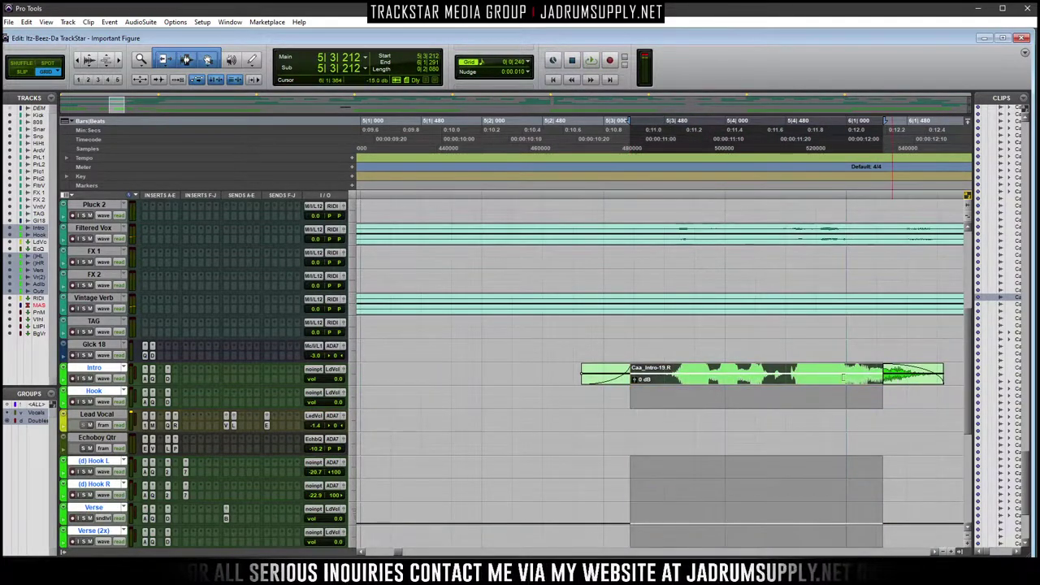
{"action": "key", "text": "ctrl+Tab"}
{"action": "left_click", "coordinate": [758, 385]}
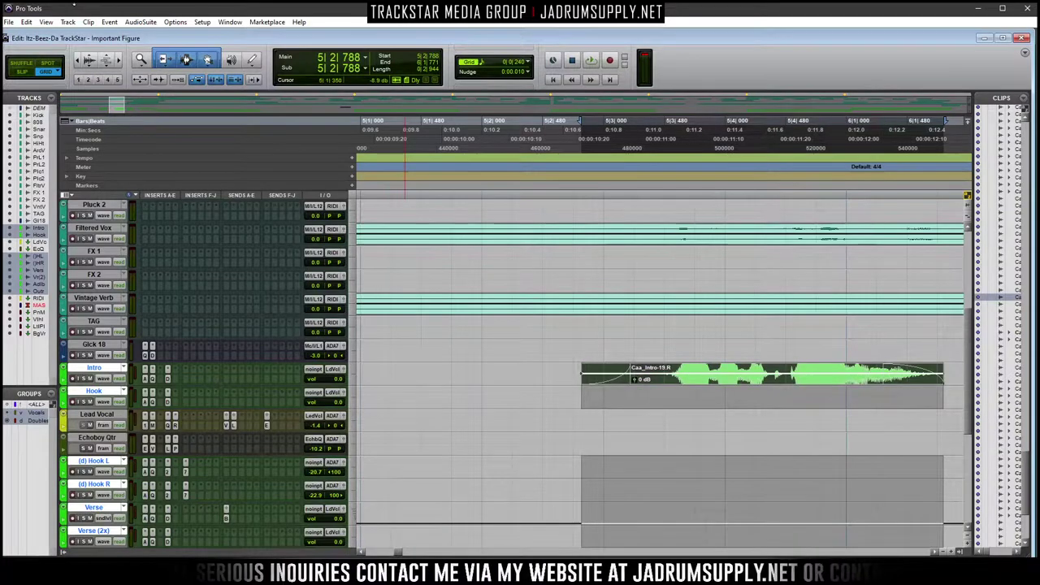
{"action": "left_click", "coordinate": [138, 22]}
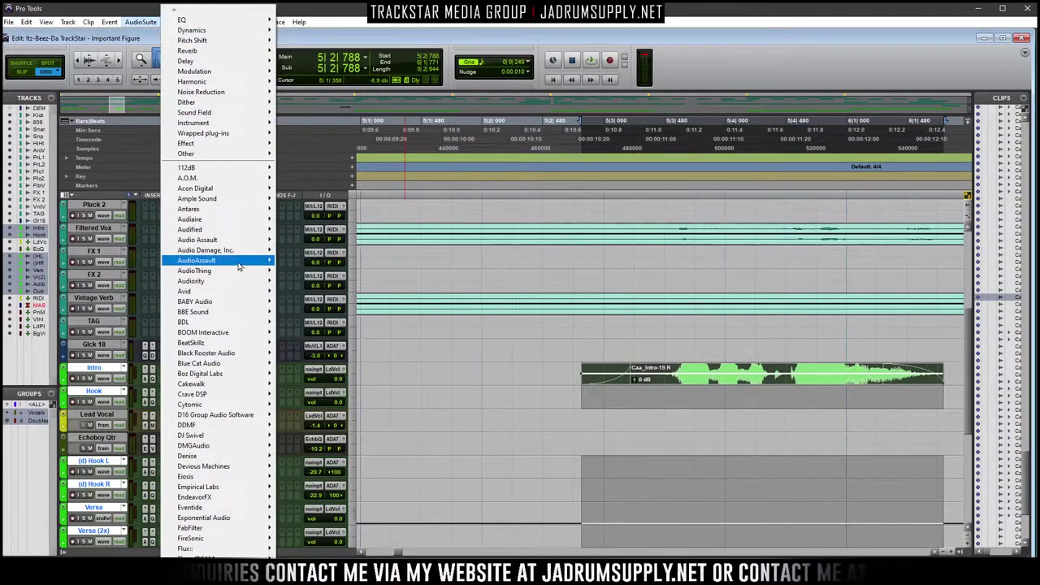
{"action": "mouse_move", "coordinate": [242, 291]}
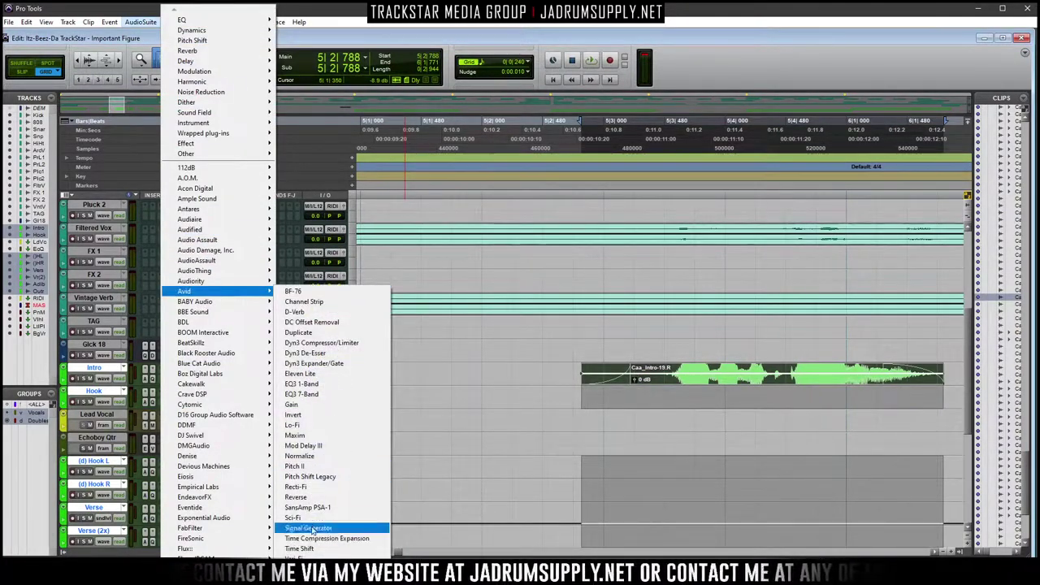
{"action": "left_click", "coordinate": [302, 394]}
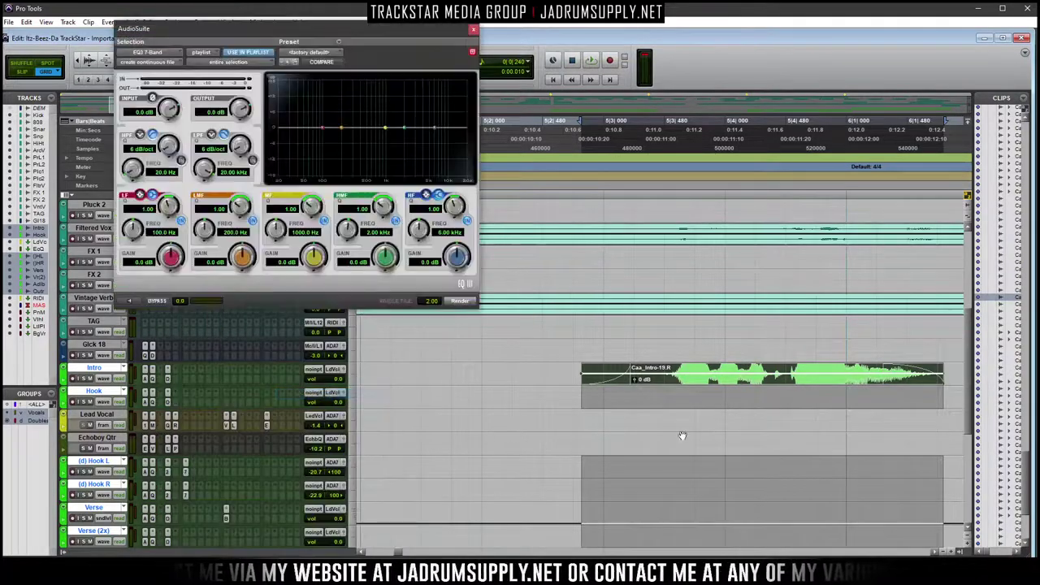
Load the Telephone 1 - 7 Band preset from the special effects presets and render it onto the selected Intro clip
{"action": "left_click", "coordinate": [309, 52]}
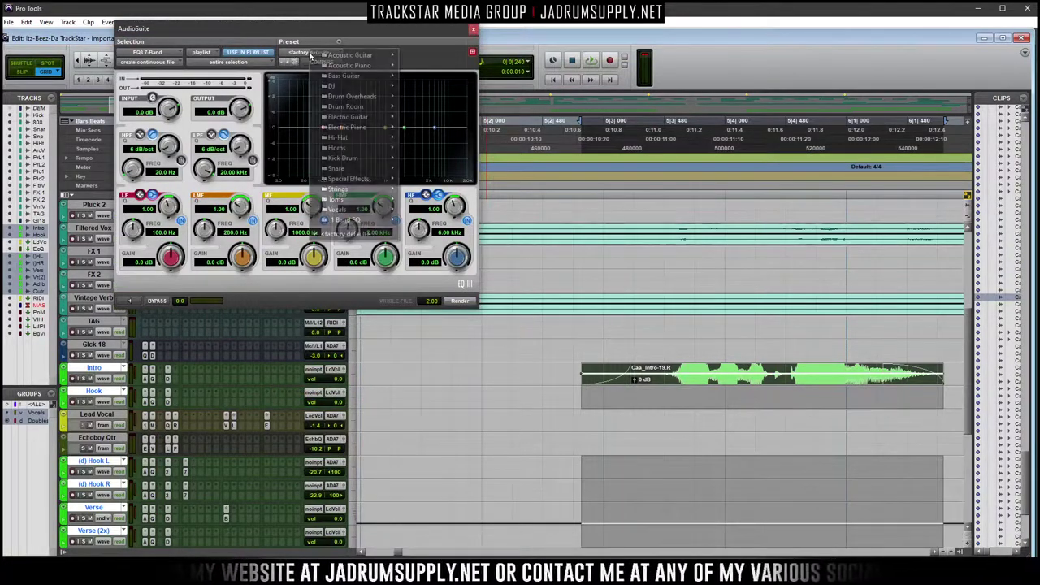
{"action": "mouse_move", "coordinate": [350, 179]}
{"action": "left_click", "coordinate": [438, 250]}
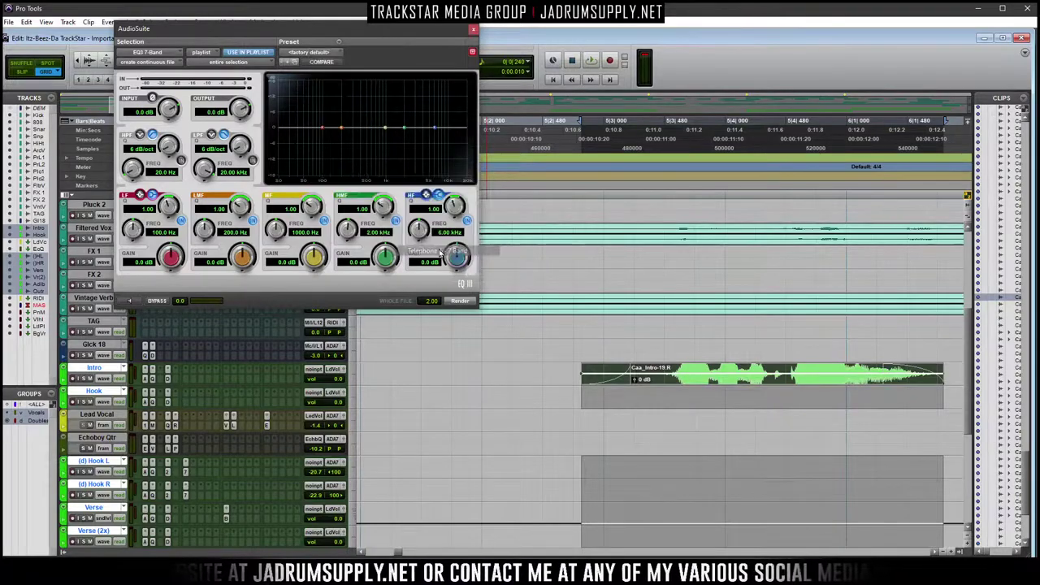
{"action": "left_click", "coordinate": [466, 304]}
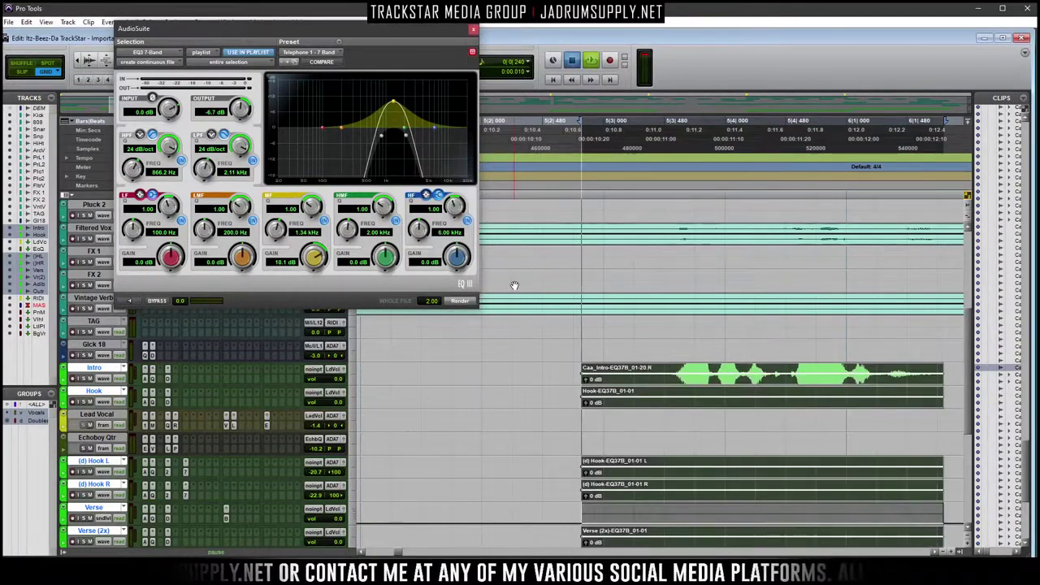
Delete the empty rendered EQ clips from the Hook L, Hook R, Verse (2x), Adlibs and Outro tracks
{"action": "scroll", "coordinate": [607, 324], "scroll_direction": "down", "scroll_amount": 3}
{"action": "scroll", "coordinate": [608, 323], "scroll_direction": "down", "scroll_amount": 3}
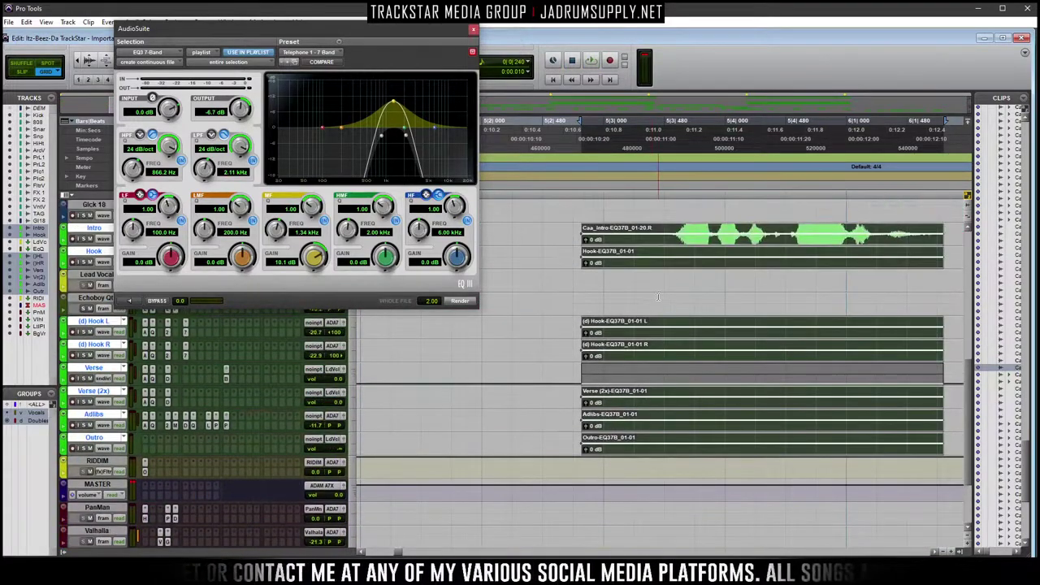
{"action": "scroll", "coordinate": [697, 390], "scroll_direction": "down", "scroll_amount": 2}
{"action": "left_click_drag", "start_coordinate": [760, 422], "coordinate": [573, 338]}
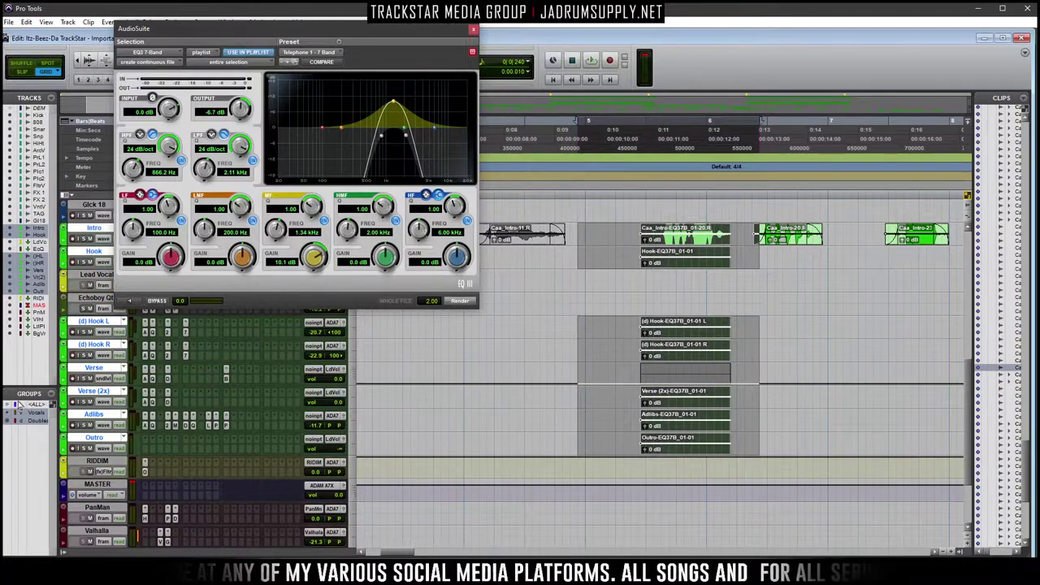
{"action": "left_click_drag", "start_coordinate": [775, 422], "coordinate": [627, 336]}
{"action": "key", "text": "Delete"}
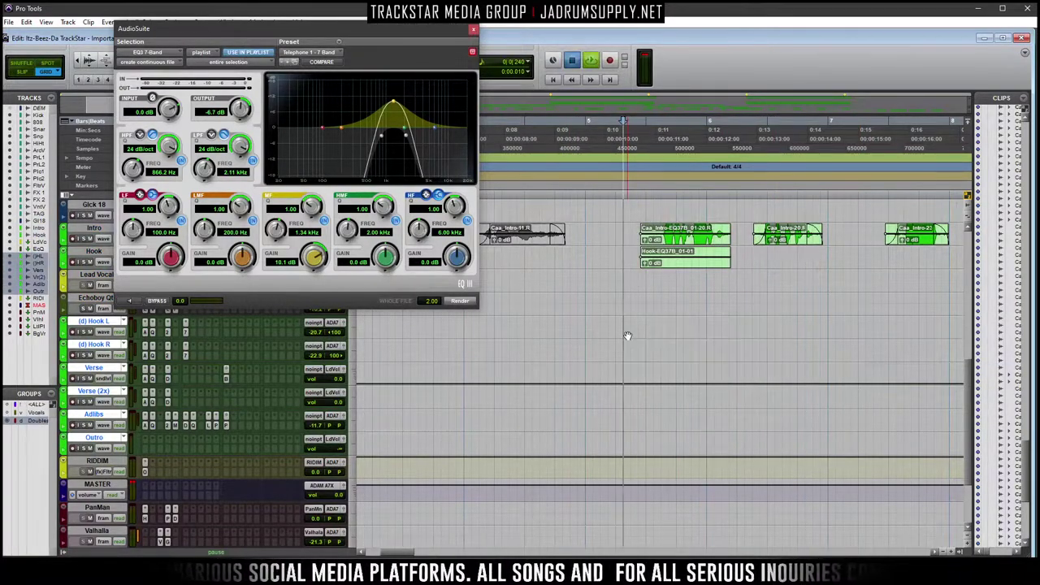
Render the telephone EQ onto the next Intro clip only and delete the leftover rendered clip on the Hook track
{"action": "key", "text": "space"}
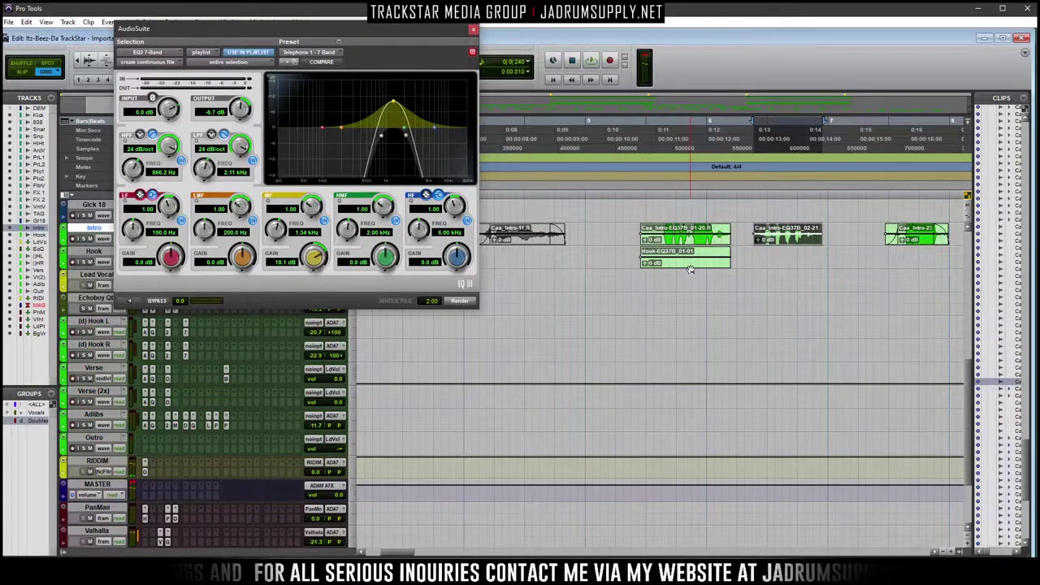
{"action": "left_click", "coordinate": [846, 255]}
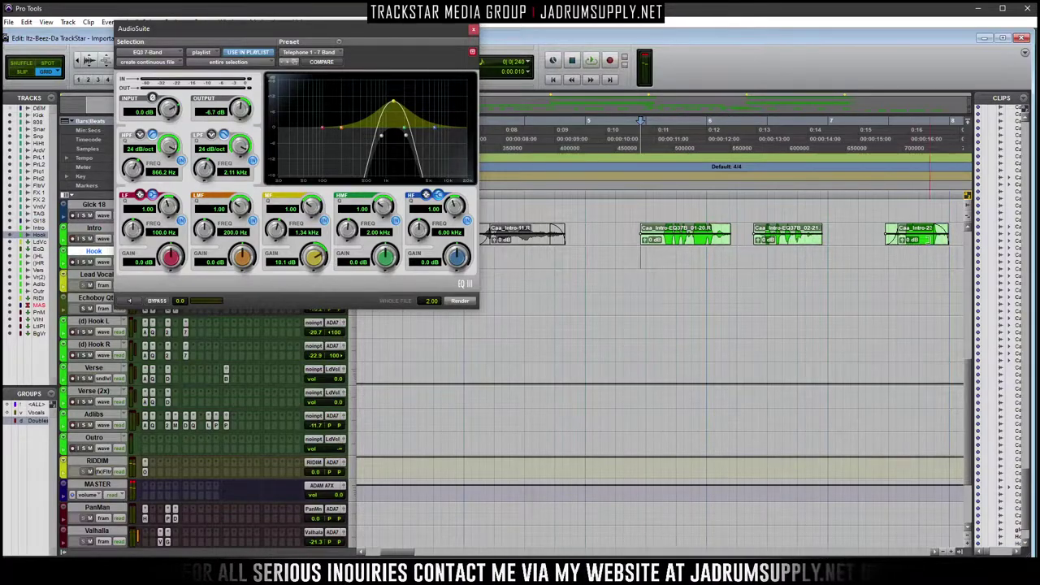
Undo the accidental trim, select the whole Intro clip from 7|2|856 to 7|4|936 and close the AudioSuite EQ
{"action": "left_click", "coordinate": [926, 236]}
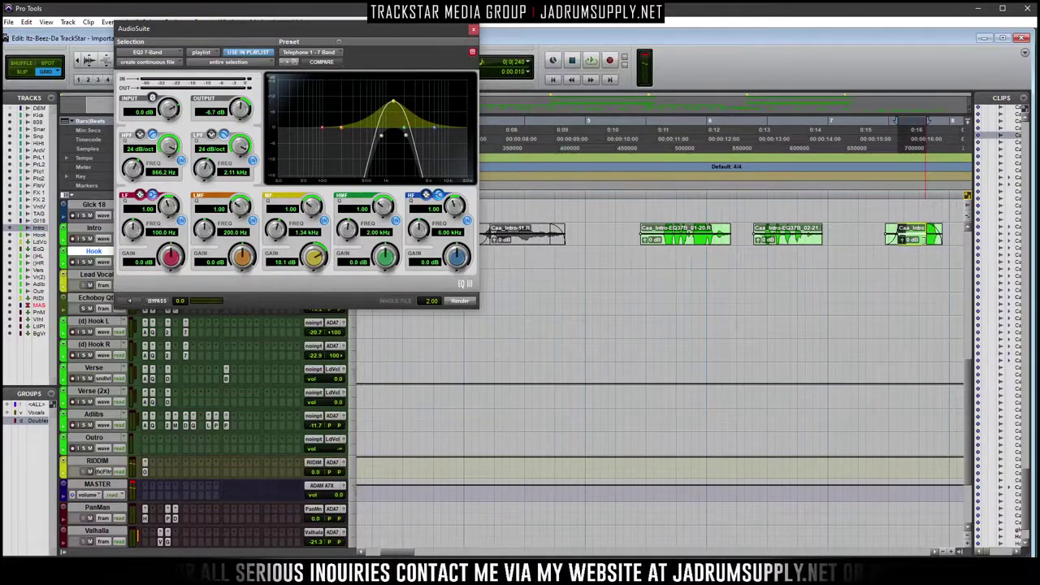
{"action": "left_click", "coordinate": [925, 281]}
{"action": "left_click", "coordinate": [927, 237]}
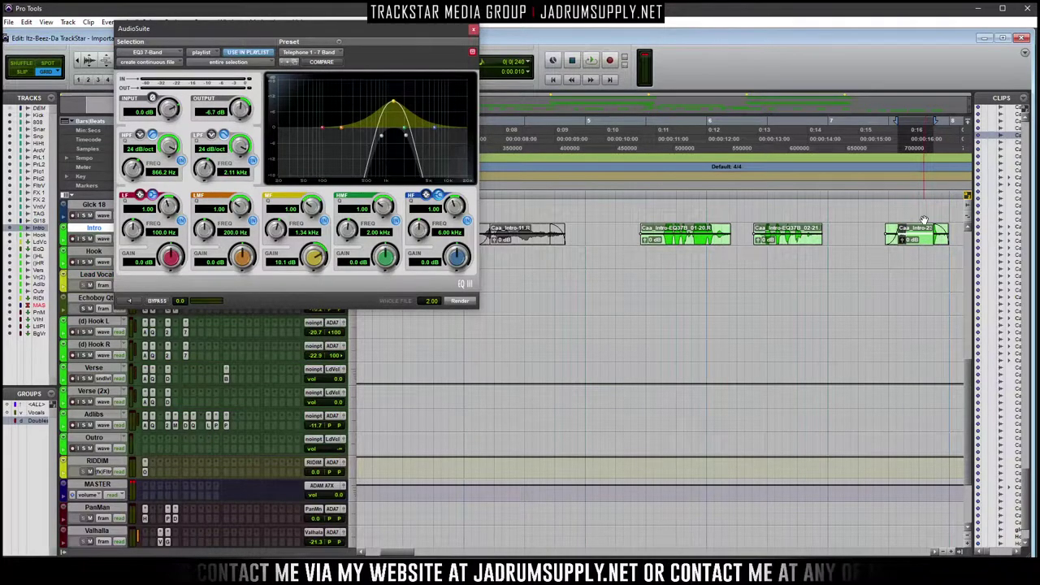
{"action": "key", "text": "ctrl+bracketright"}
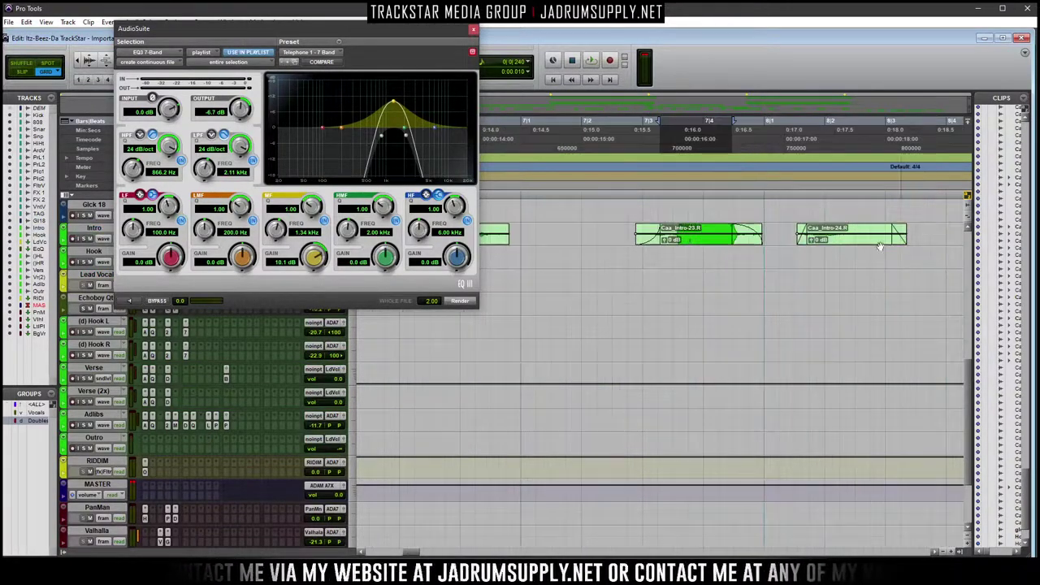
{"action": "left_click", "coordinate": [710, 242]}
{"action": "left_click", "coordinate": [473, 32]}
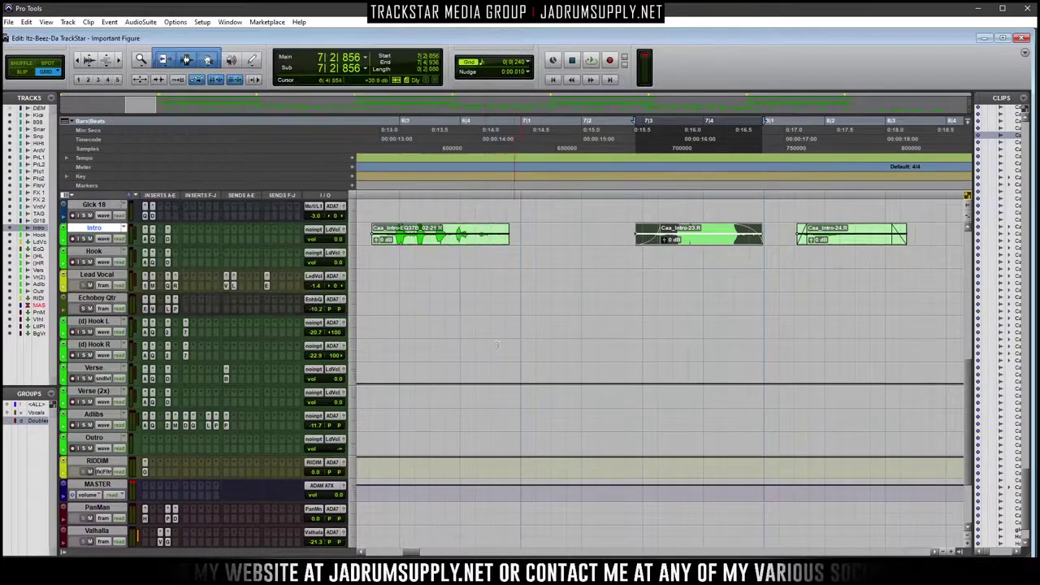
Add a send from the Intro track to Big Verb, enlarge the track and display its Big Verb send level automation
{"action": "left_click", "coordinate": [227, 240]}
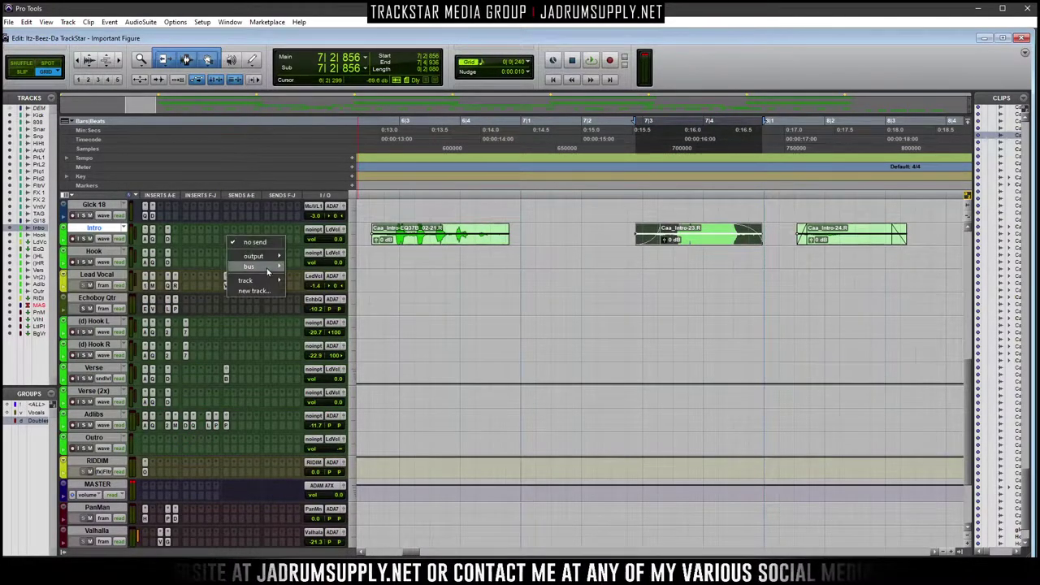
{"action": "mouse_move", "coordinate": [271, 281]}
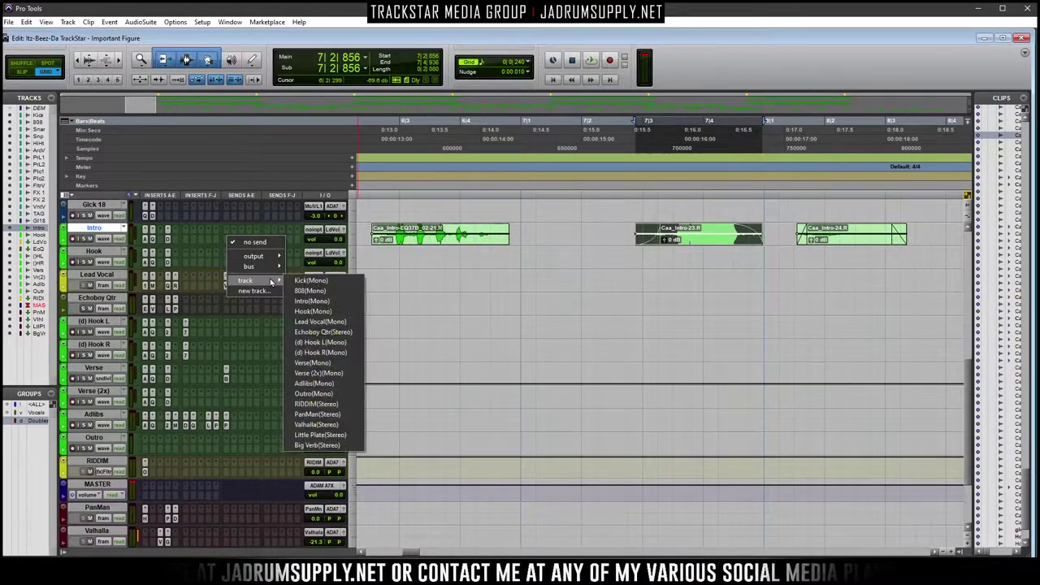
{"action": "left_click", "coordinate": [339, 447]}
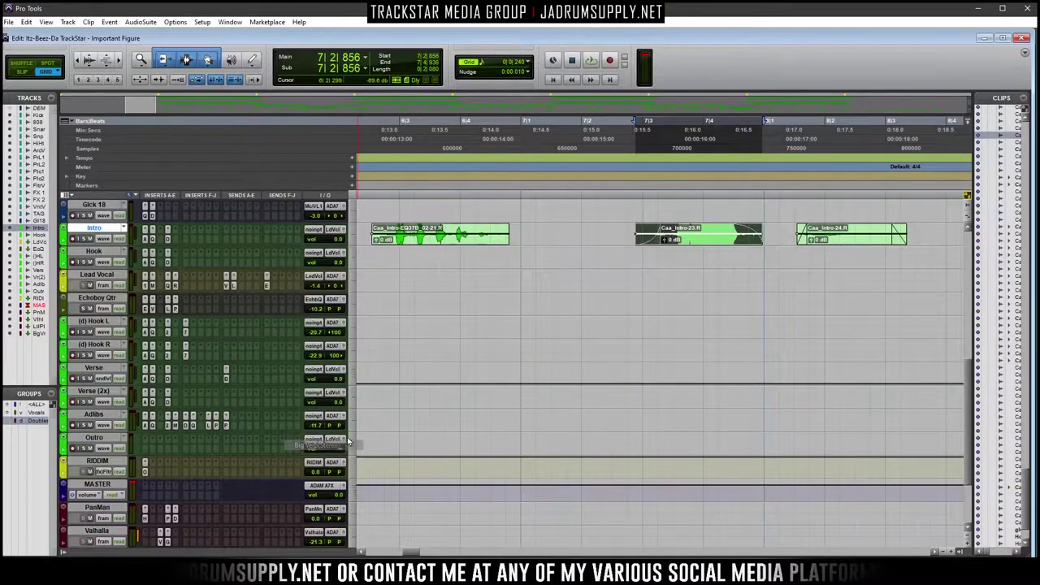
{"action": "left_click_drag", "start_coordinate": [89, 241], "coordinate": [96, 260]}
{"action": "left_click", "coordinate": [98, 254]}
{"action": "mouse_move", "coordinate": [134, 333]}
{"action": "left_click", "coordinate": [197, 345]}
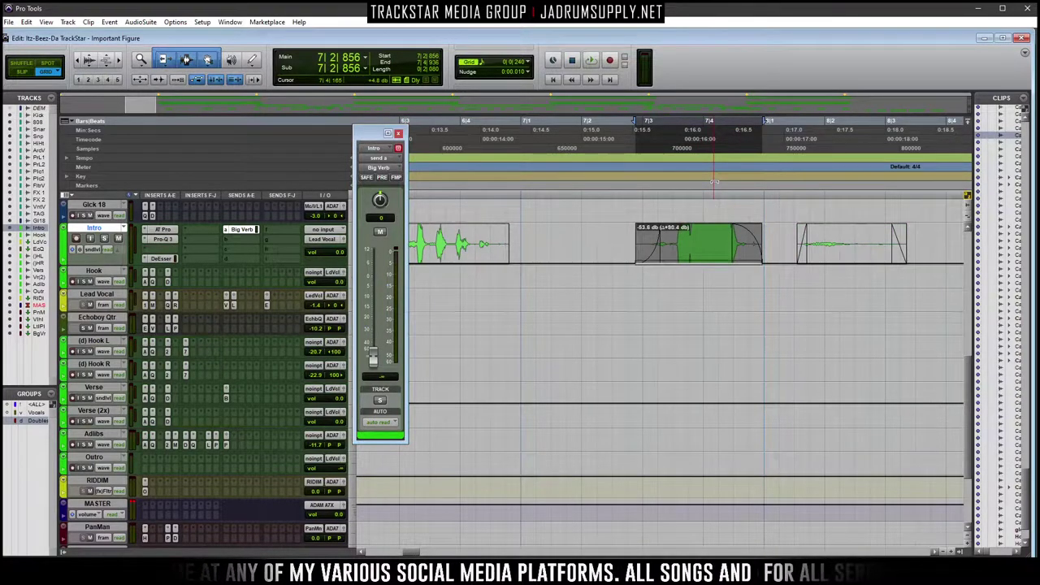
Shape the Big Verb send automation over the selected Intro clip, rising from silence to about -0.5 dB at 7|4|480 and falling off again, then audition it
{"action": "left_click_drag", "start_coordinate": [714, 167], "coordinate": [764, 248]}
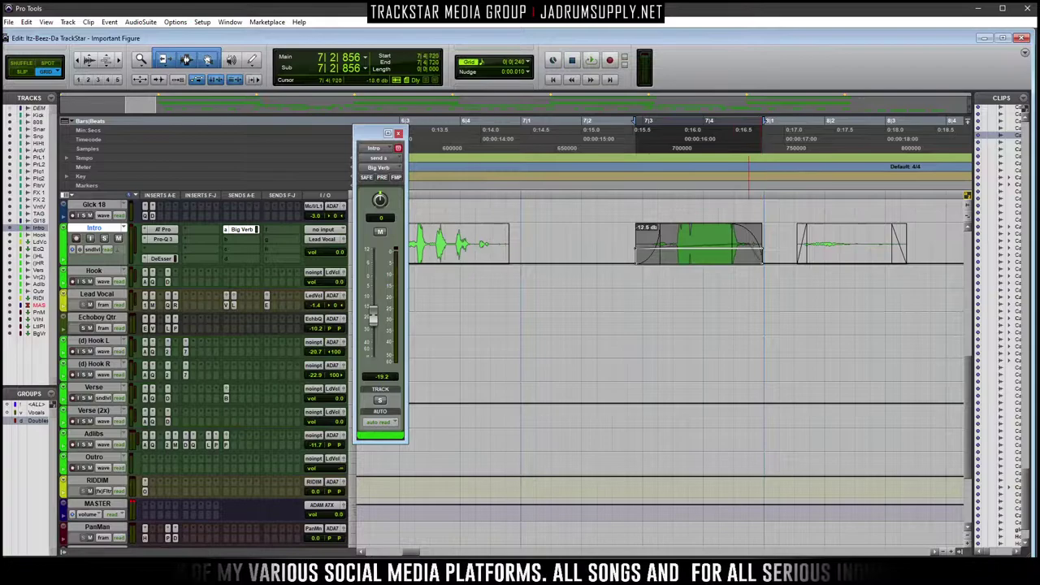
{"action": "left_click", "coordinate": [648, 253]}
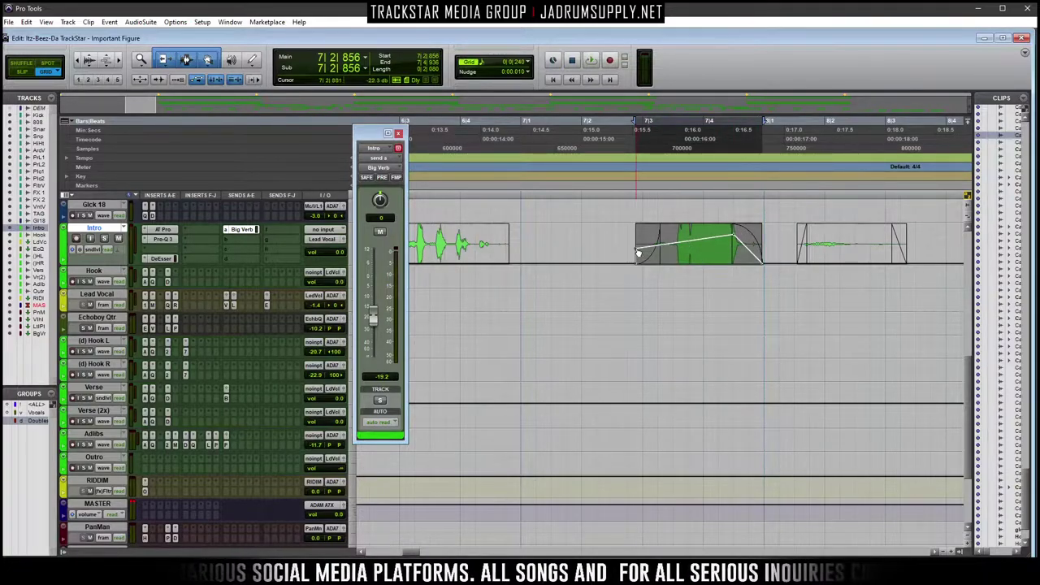
{"action": "left_click_drag", "start_coordinate": [648, 253], "coordinate": [639, 264]}
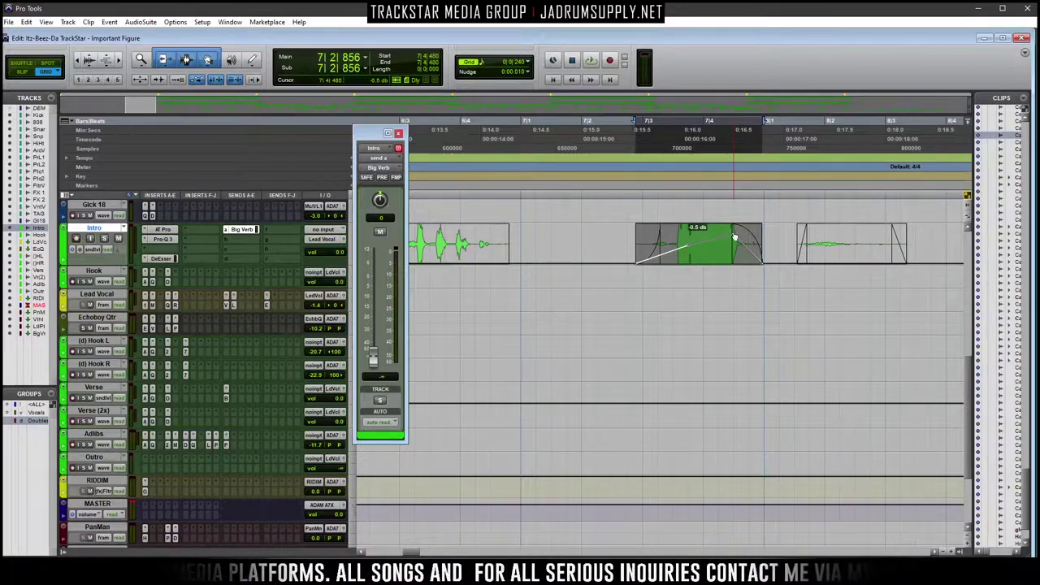
{"action": "left_click", "coordinate": [586, 241]}
{"action": "key", "text": "space"}
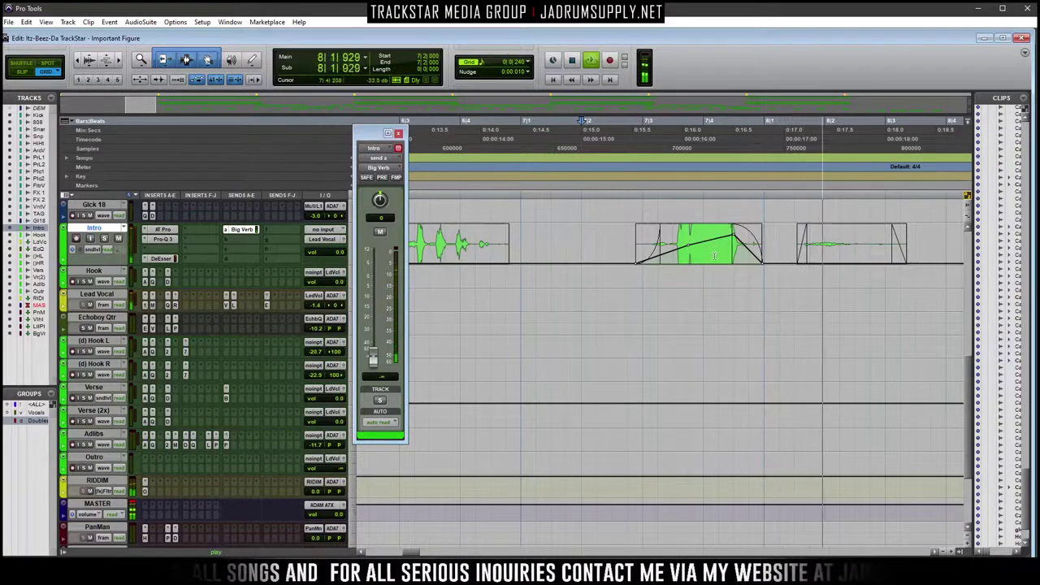
{"action": "key", "text": "r"}
{"action": "key", "text": "r"}
{"action": "key", "text": "space"}
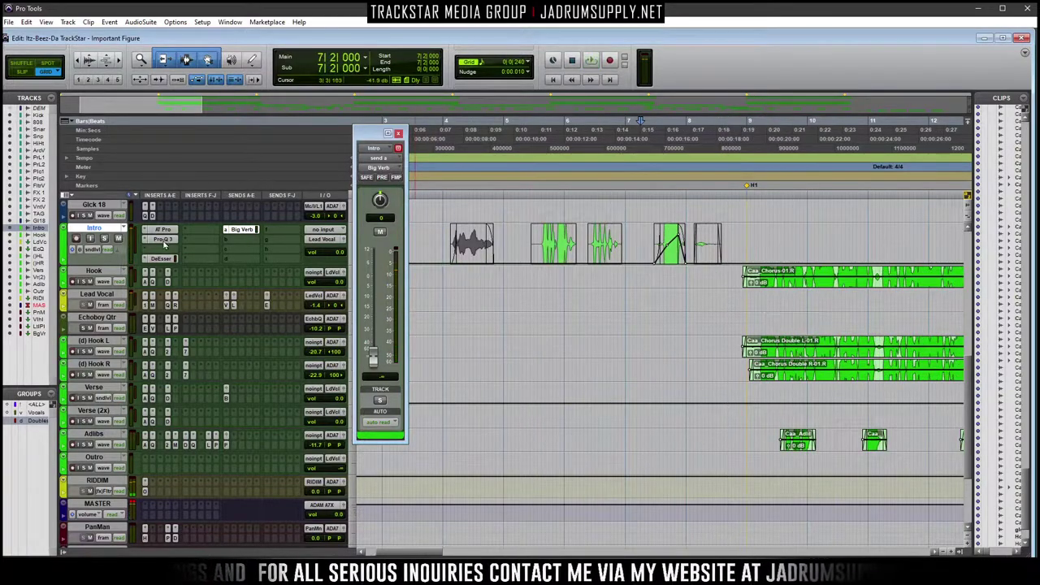
Return the Intro track to waveform view and mute its last clip before the hook, from 8|1|524 to 8|3|339
{"action": "left_click", "coordinate": [98, 255]}
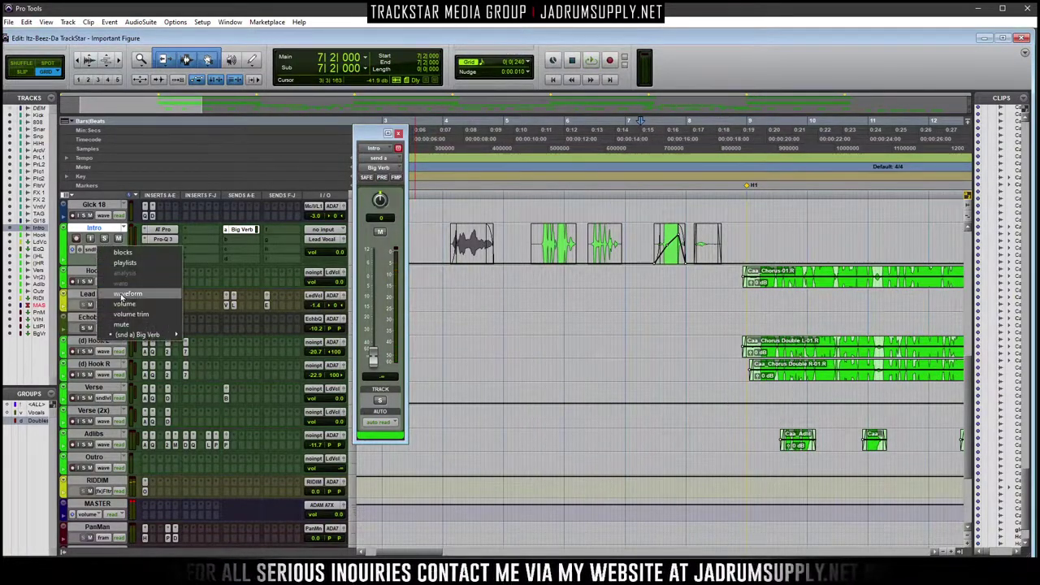
{"action": "left_click", "coordinate": [113, 296]}
{"action": "left_click", "coordinate": [709, 252]}
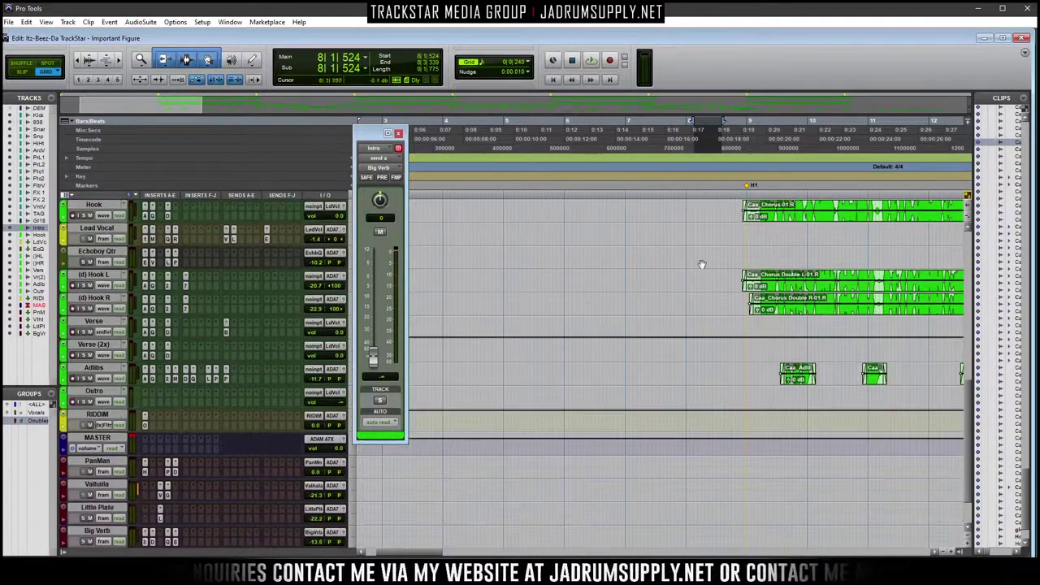
{"action": "key", "text": "ctrl+["}
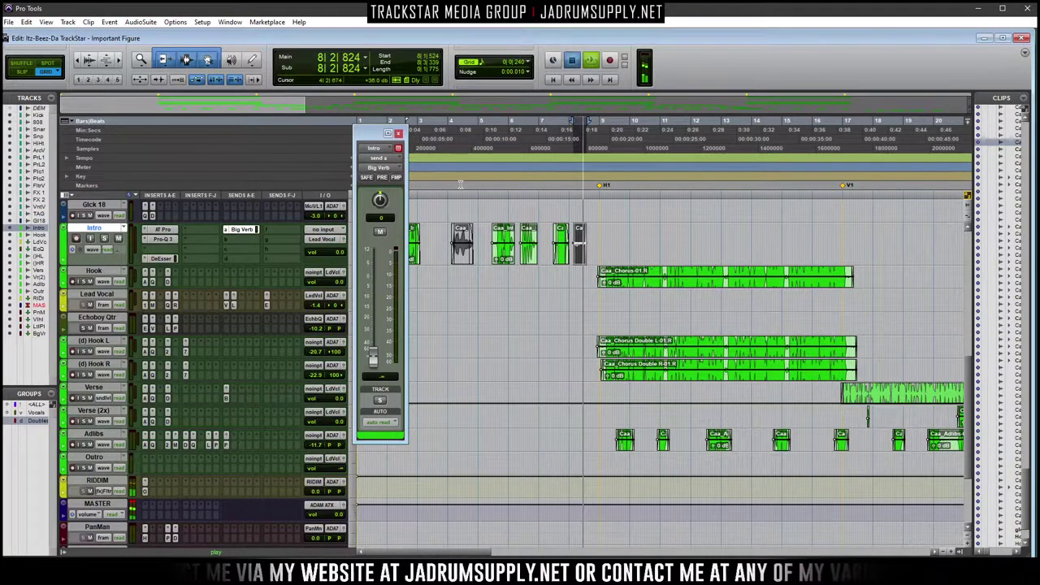
Play the song from the beginning with the whole arrangement and all tracks in view to check the mix and transitions
{"action": "key", "text": "space"}
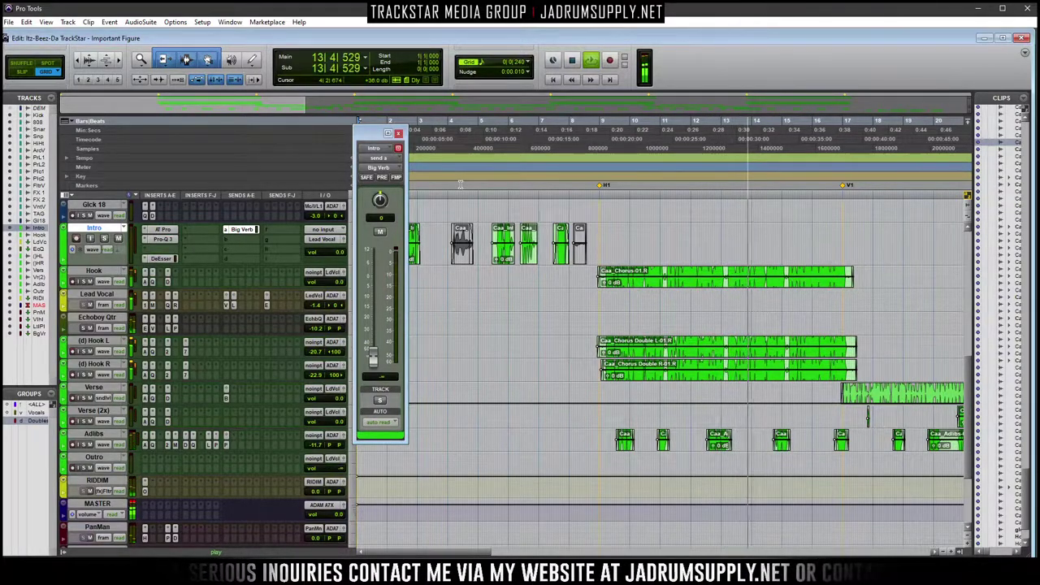
{"action": "key", "text": "ctrl+bracketleft"}
{"action": "key", "text": "ctrl+bracketleft"}
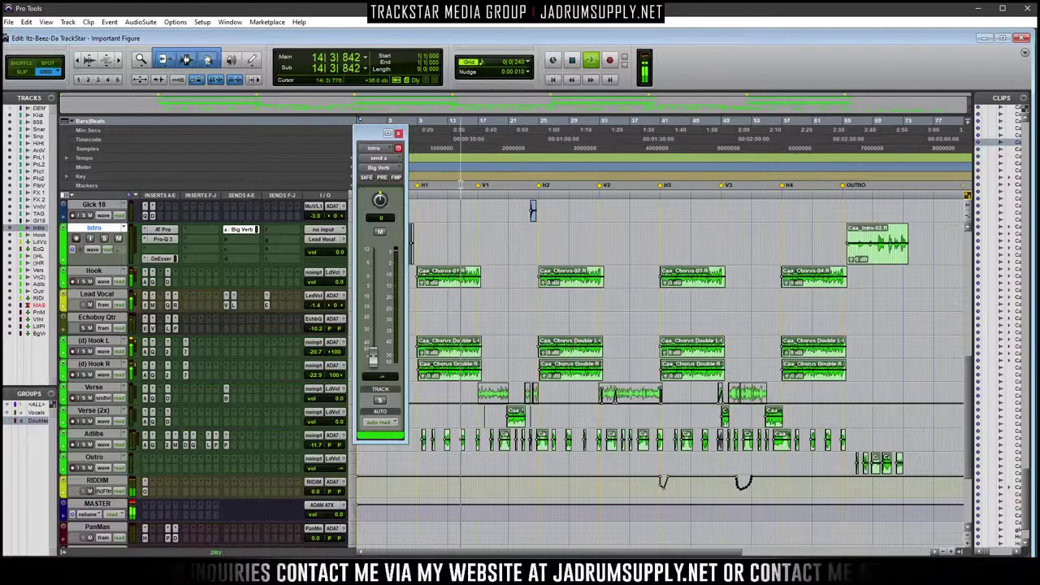
{"action": "key", "text": "ctrl+alt+bracketleft"}
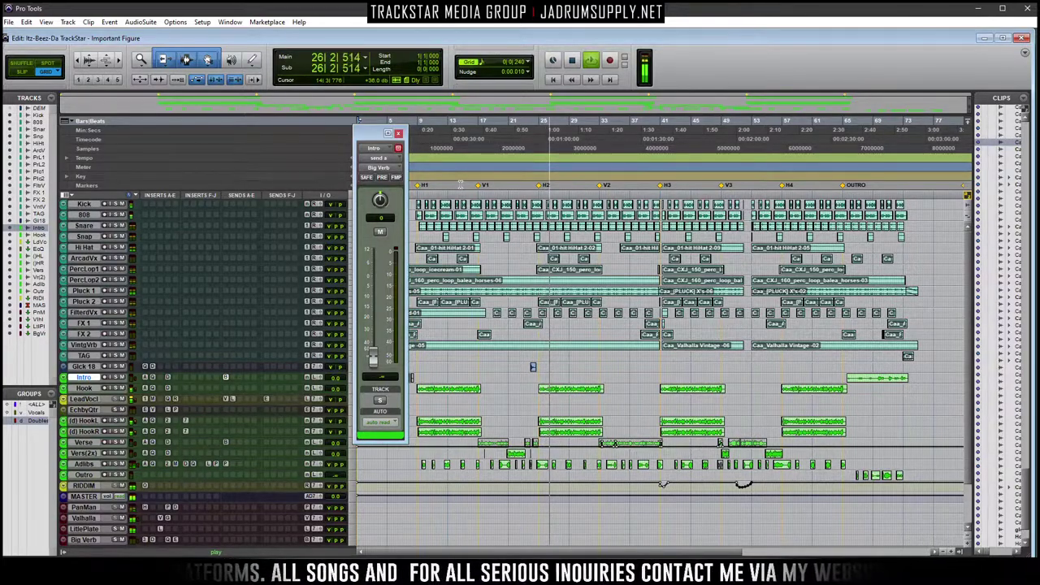
{"action": "key", "text": "space"}
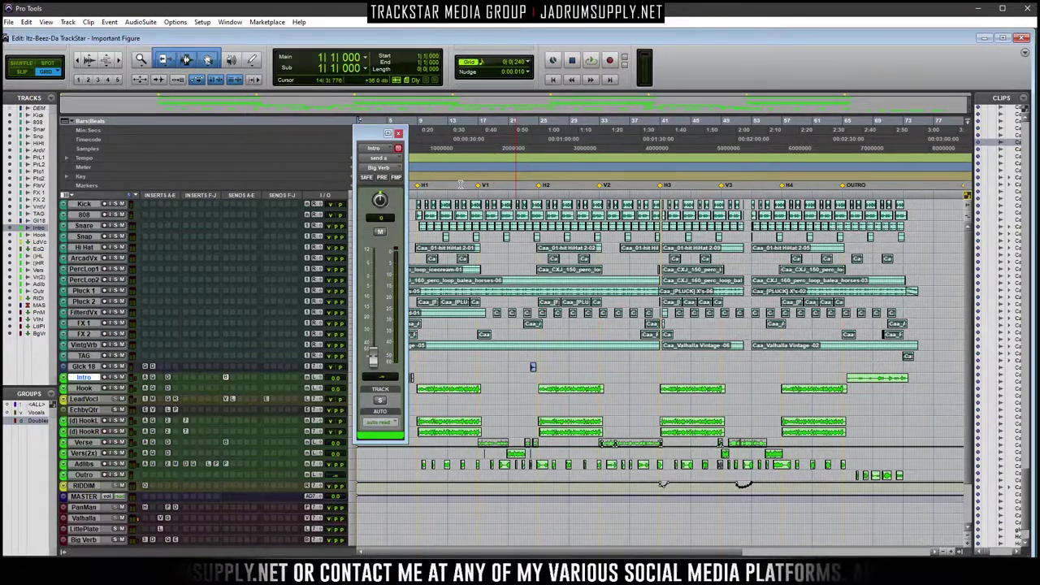
{"action": "key", "text": "space"}
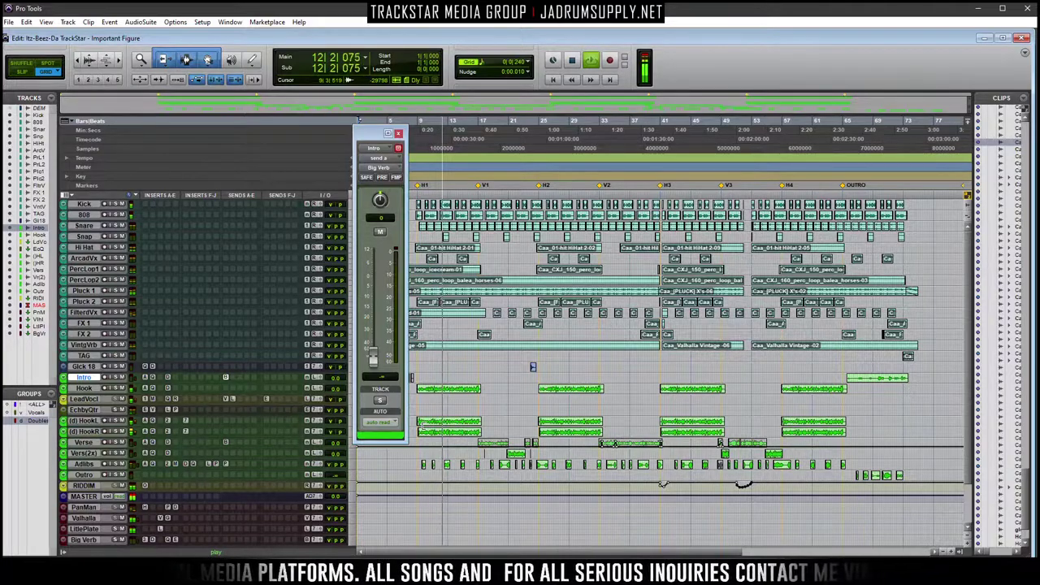
{"action": "key", "text": "space"}
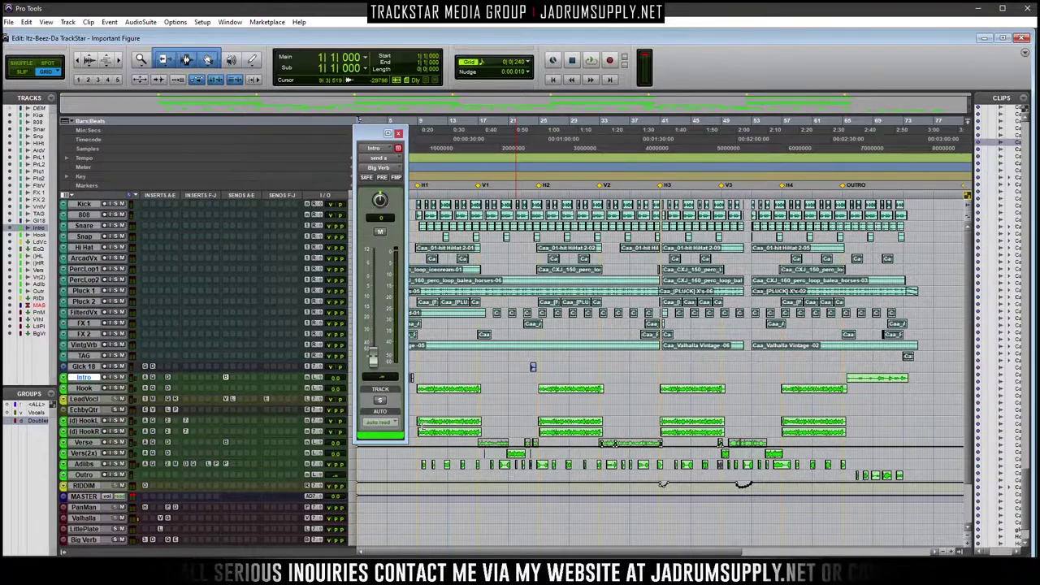
{"action": "key", "text": "space"}
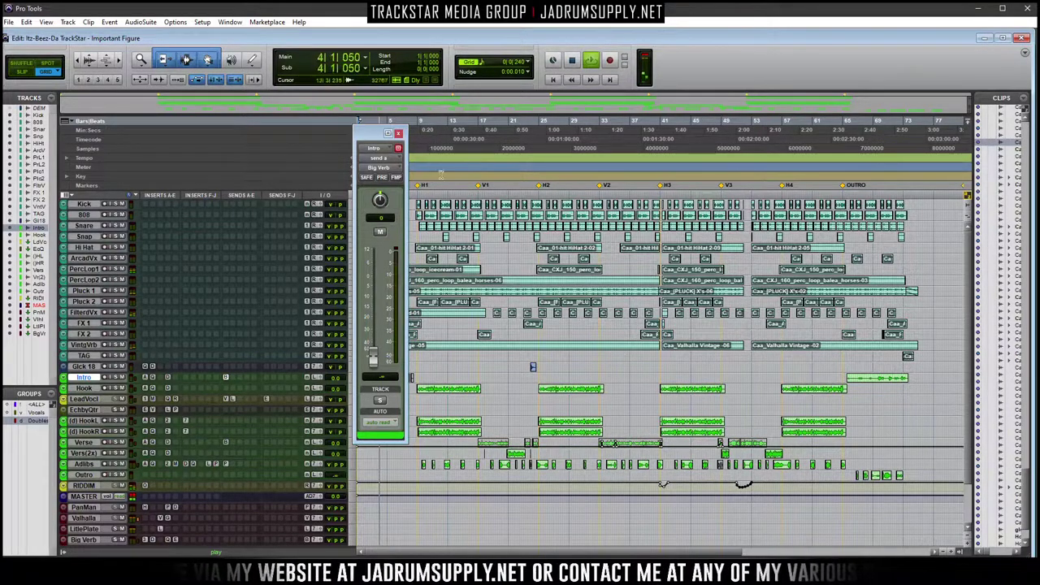
Close the Intro track's Big Verb send window and bring up the Mix window during playback
{"action": "left_click", "coordinate": [398, 134]}
{"action": "scroll", "coordinate": [856, 346], "scroll_direction": "down", "scroll_amount": 5}
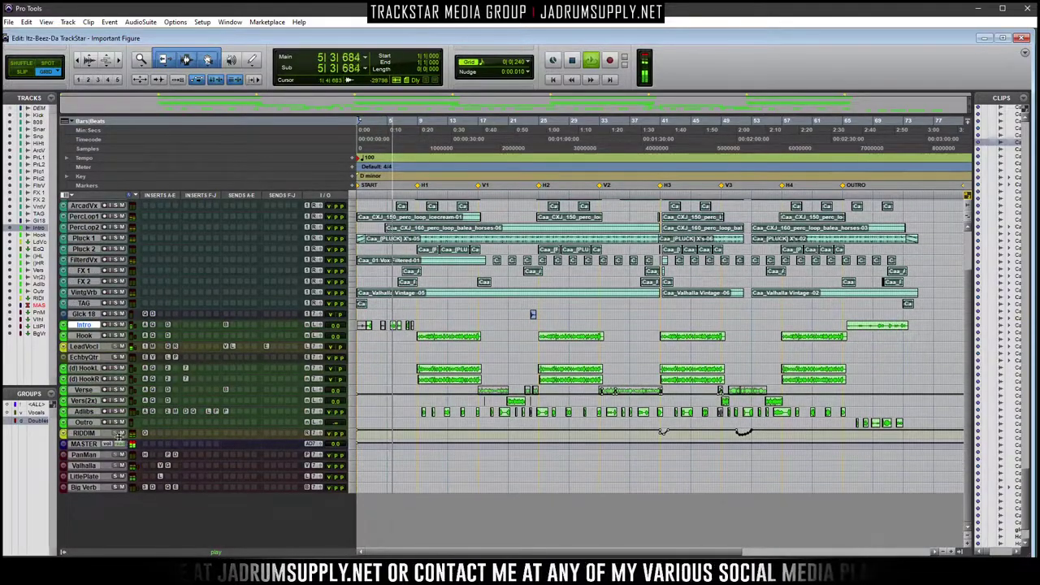
{"action": "key", "text": "ctrl+equal"}
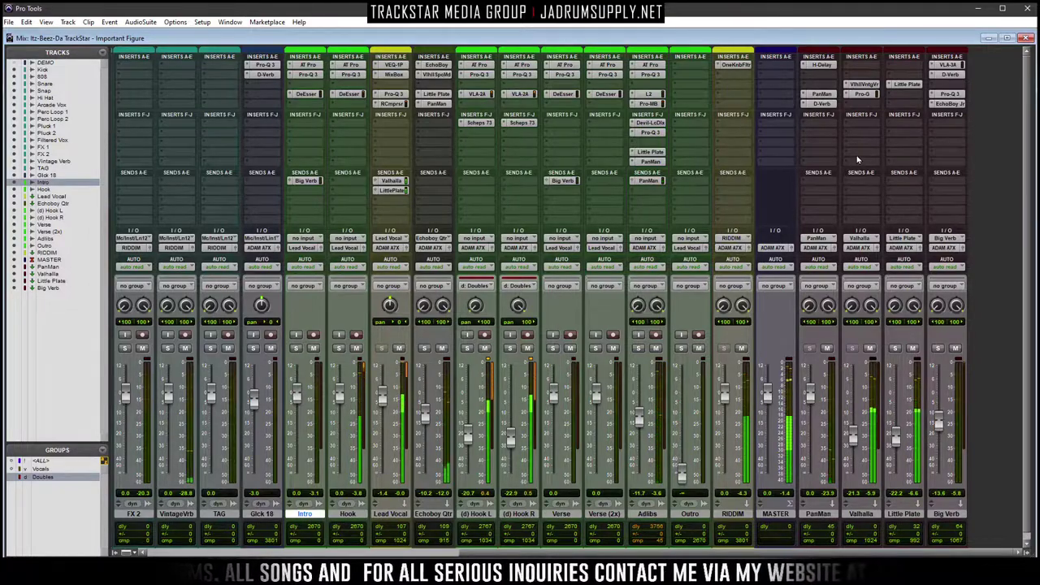
Pull the MASTER fader down to -12.0 dB and reset it to 0.0 dB
{"action": "left_click_drag", "start_coordinate": [767, 396], "coordinate": [760, 455]}
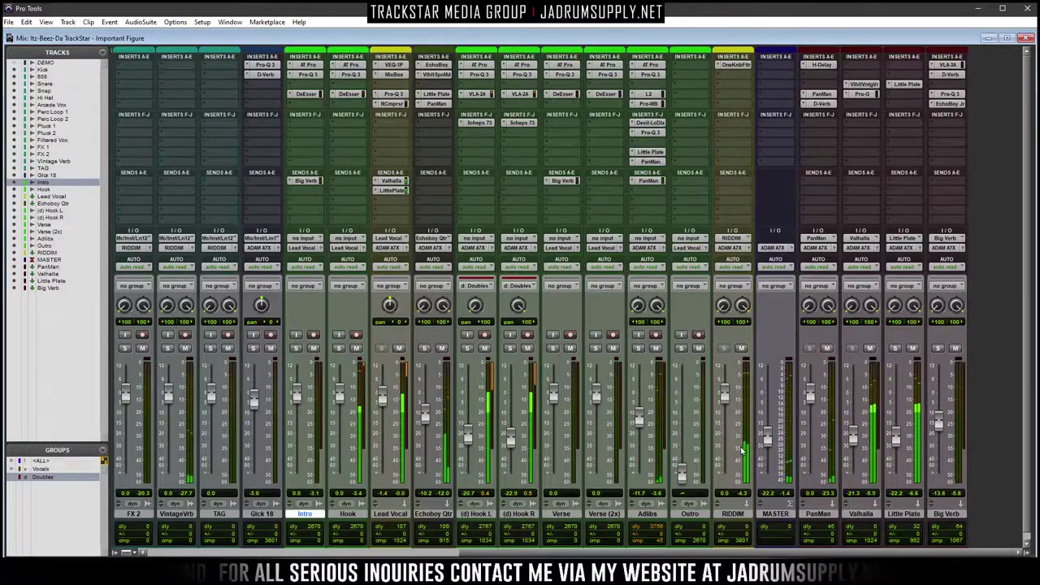
{"action": "left_click", "coordinate": [766, 431], "text": "alt"}
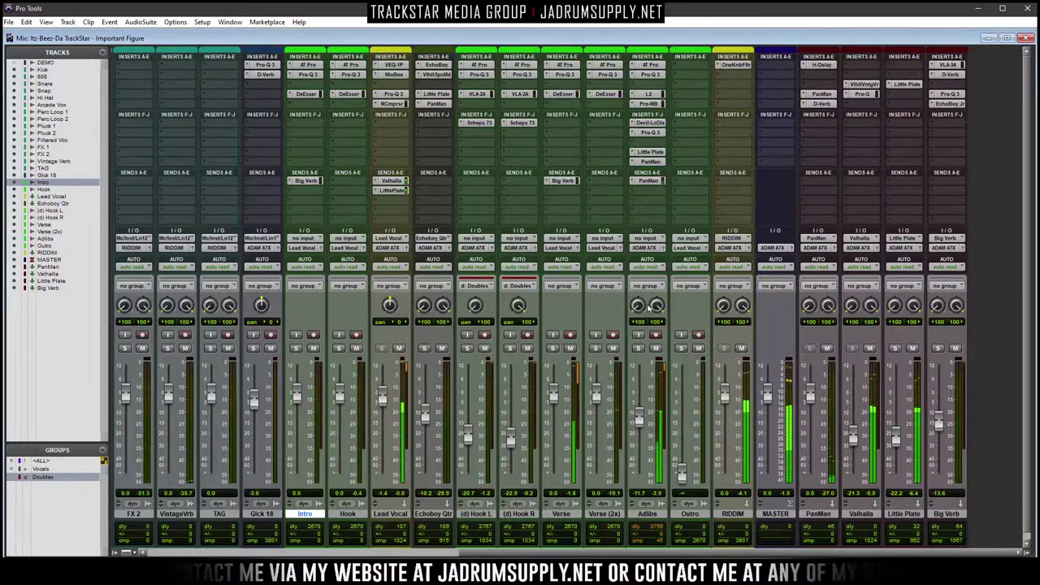
Create a new stereo aux input track named Microshift as a send destination from the Lead Vocal track
{"action": "left_click", "coordinate": [383, 224]}
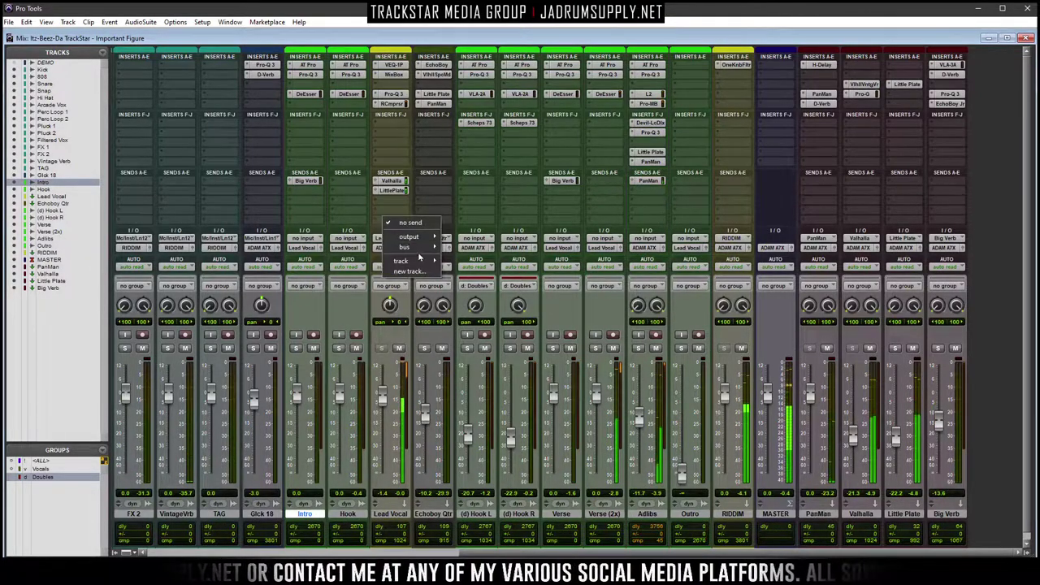
{"action": "mouse_move", "coordinate": [422, 262]}
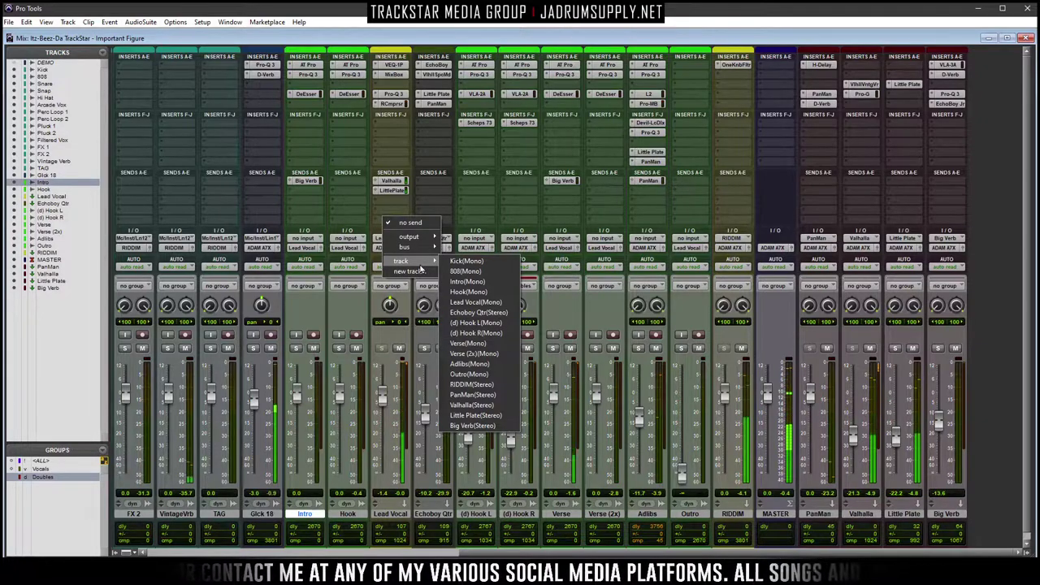
{"action": "left_click", "coordinate": [409, 271]}
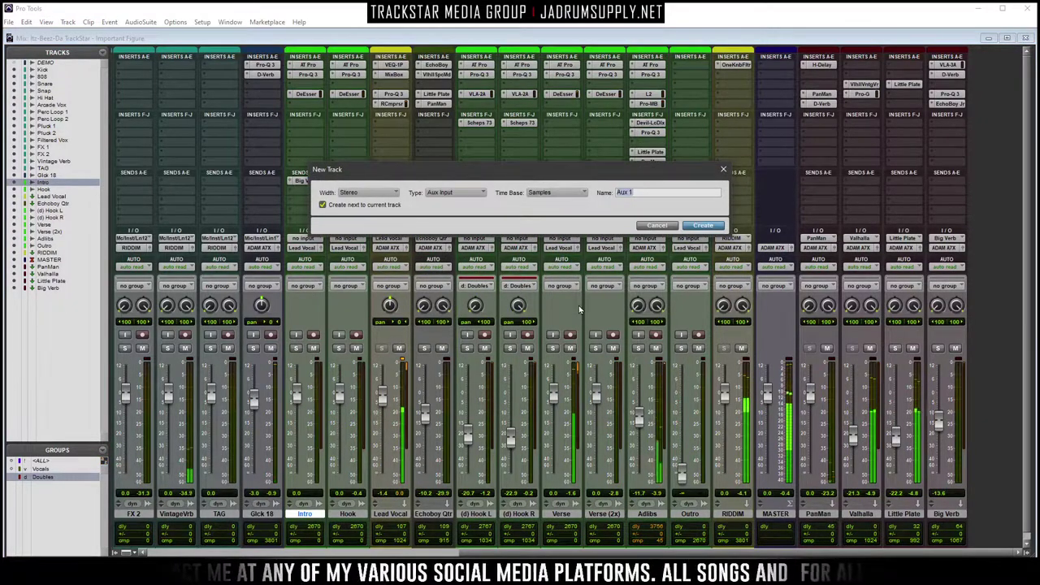
{"action": "type", "text": "Microshift"}
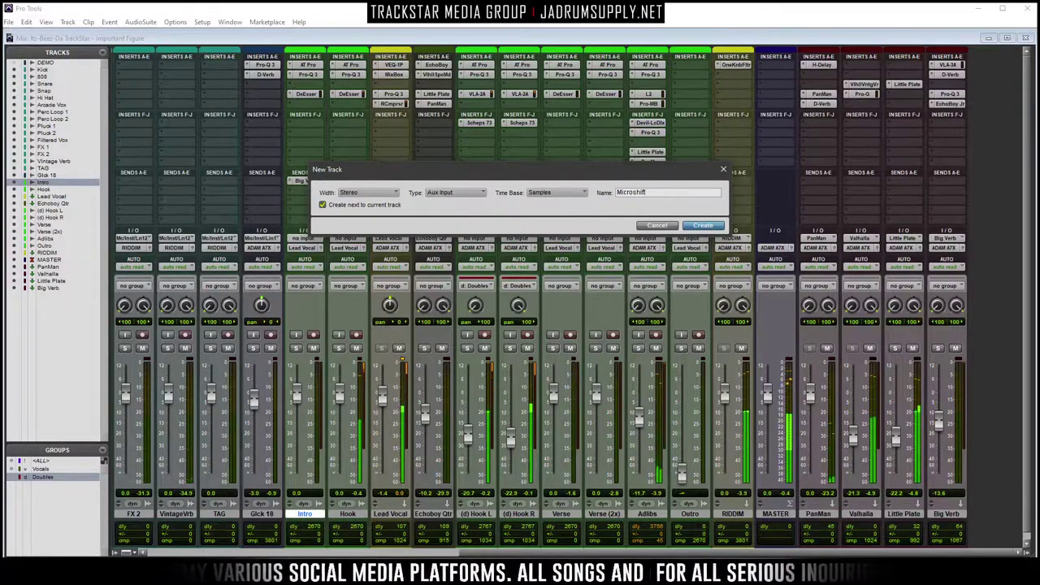
{"action": "key", "text": "Return"}
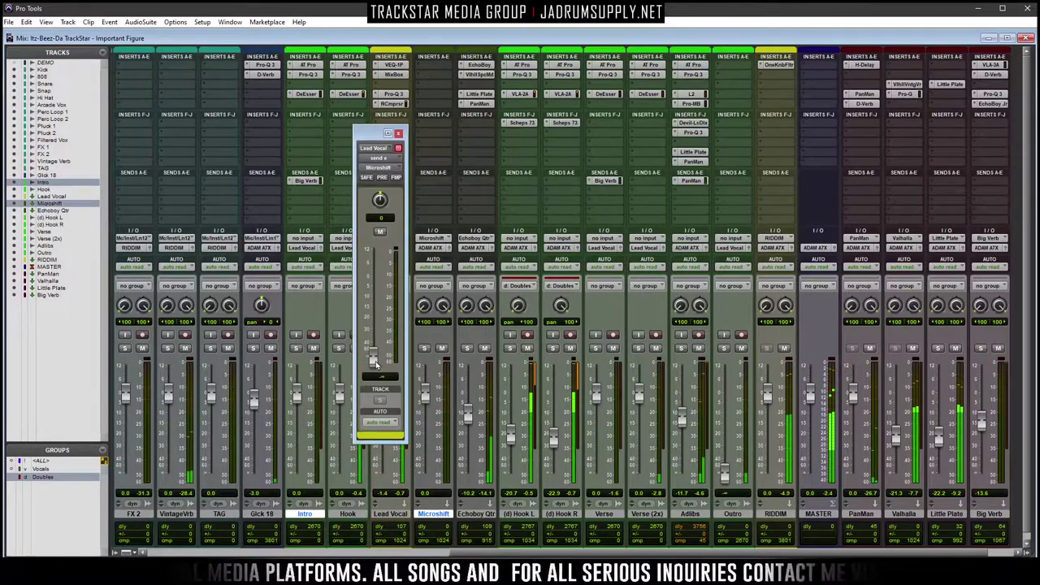
Set the Lead Vocal's Microshift send to 0.0 dB and insert the SoundToys MicroShift (stereo) plug-in on the Microshift track
{"action": "left_click", "coordinate": [427, 90]}
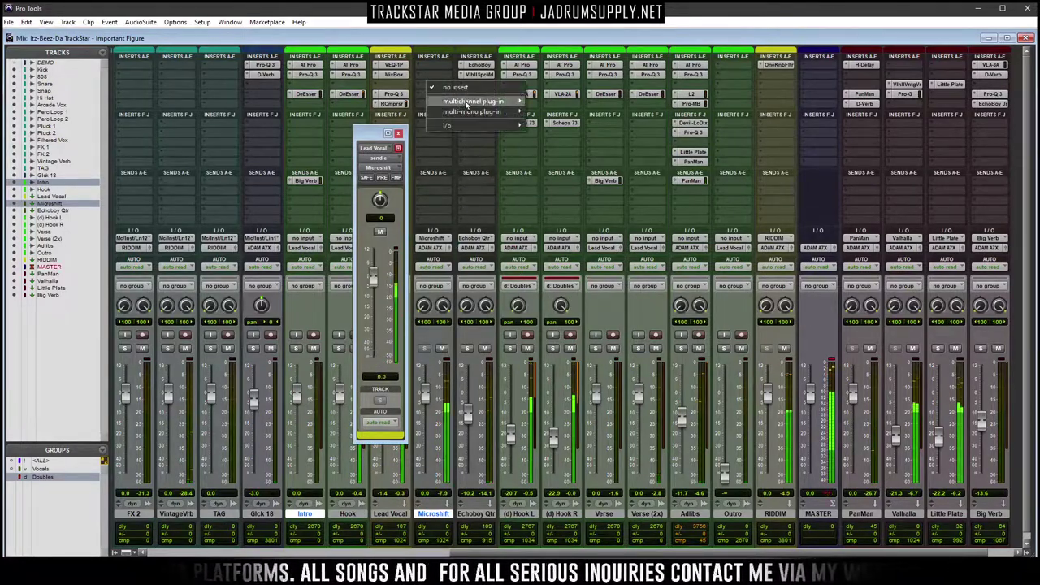
{"action": "mouse_move", "coordinate": [475, 101]}
{"action": "mouse_move", "coordinate": [816, 189]}
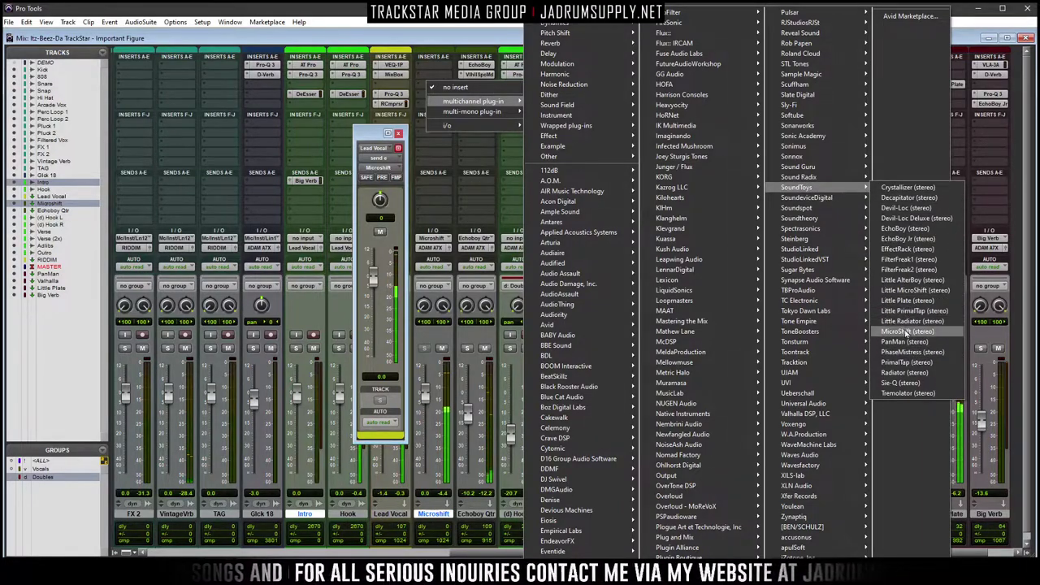
{"action": "key", "text": "Escape"}
{"action": "left_click_drag", "start_coordinate": [373, 138], "coordinate": [320, 145]}
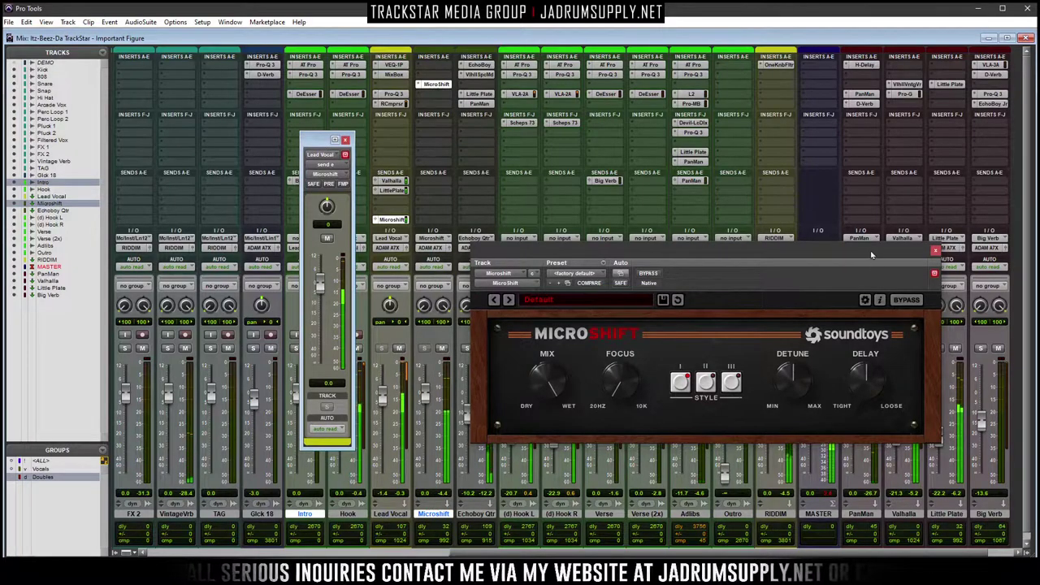
{"action": "left_click_drag", "start_coordinate": [875, 257], "coordinate": [819, 223]}
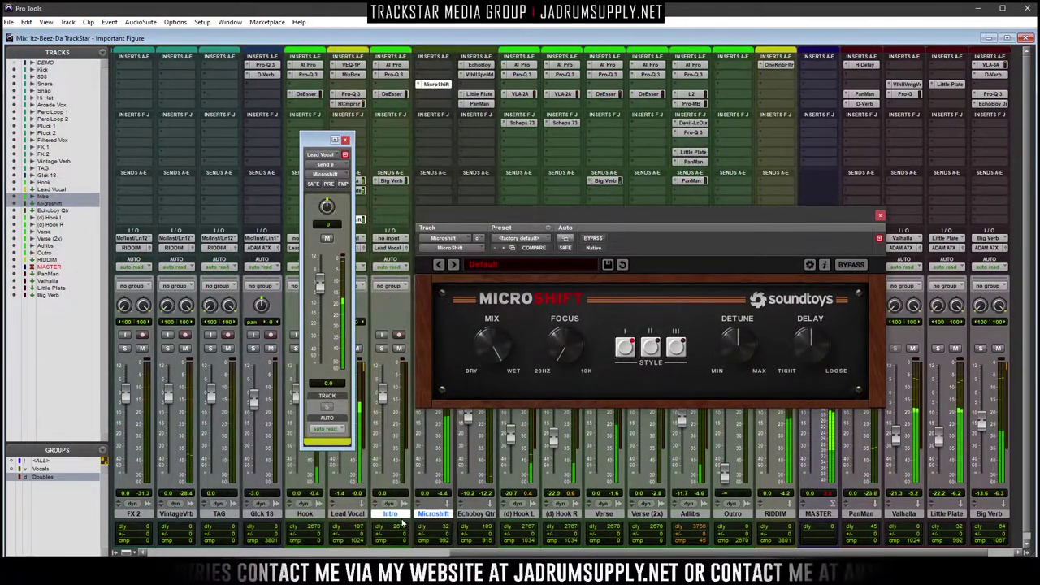
Move the Microshift track to the end of the mixer after Big Verb and close the Lead Vocal send window
{"action": "left_click_drag", "start_coordinate": [304, 514], "coordinate": [412, 513]}
{"action": "left_click_drag", "start_coordinate": [298, 521], "coordinate": [305, 513]}
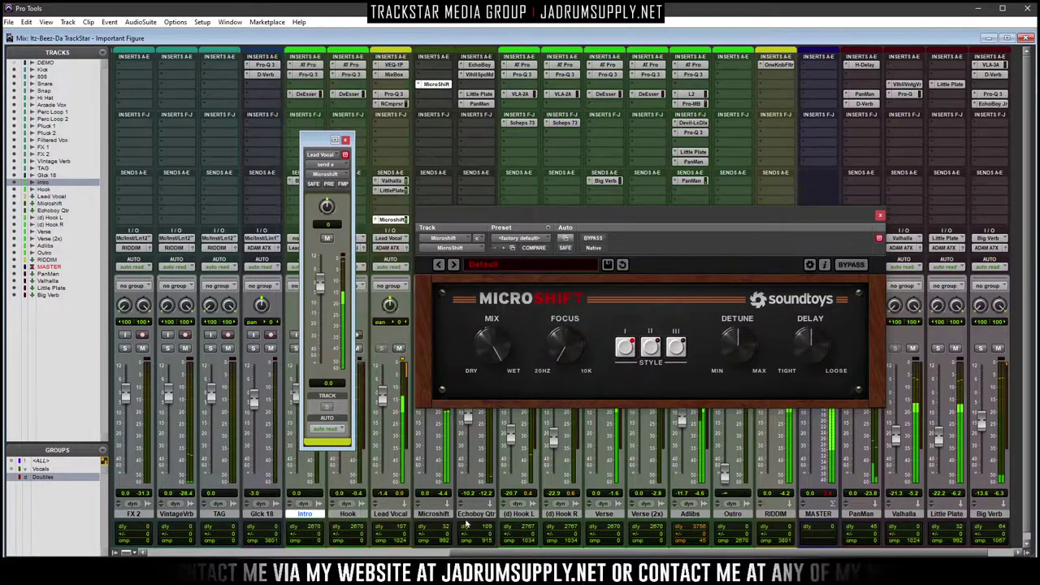
{"action": "left_click_drag", "start_coordinate": [390, 514], "coordinate": [946, 513]}
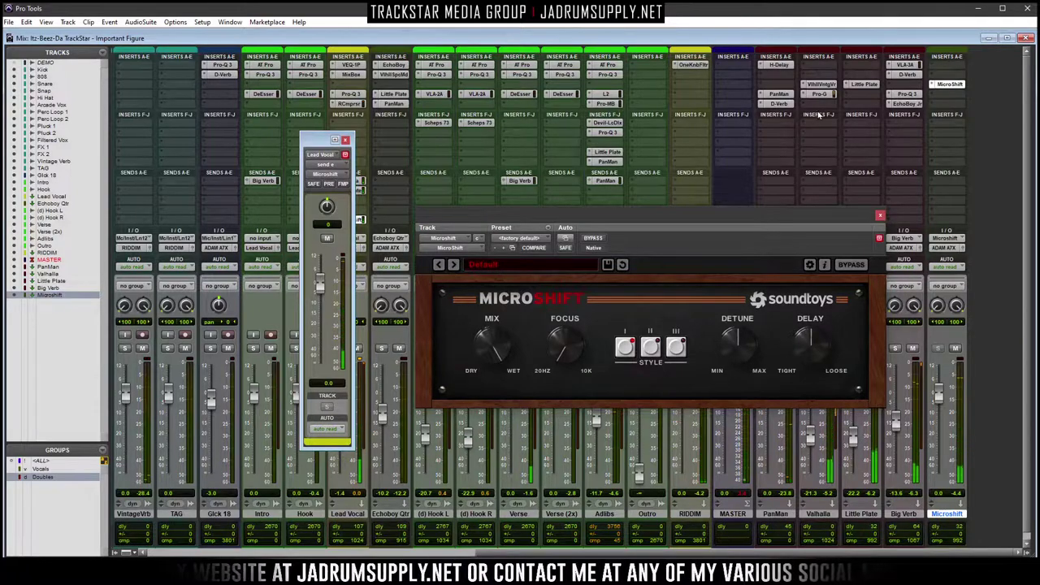
{"action": "left_click", "coordinate": [345, 140]}
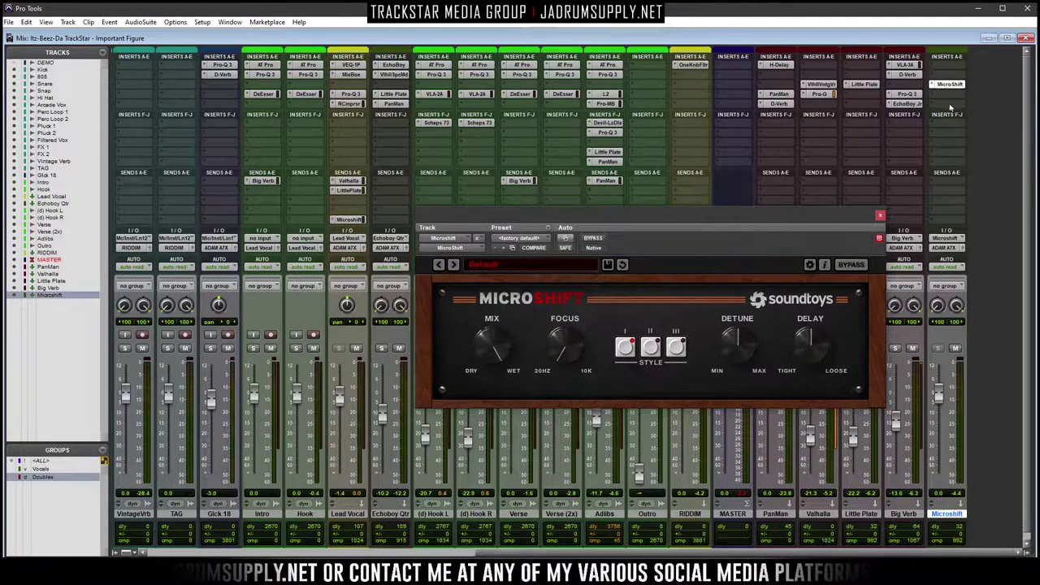
Move MicroShift to the Microshift track's second insert slot and add D-Verb in the fourth with 15% mix and 0.0 dB input gain
{"action": "left_click_drag", "start_coordinate": [948, 91], "coordinate": [949, 74]}
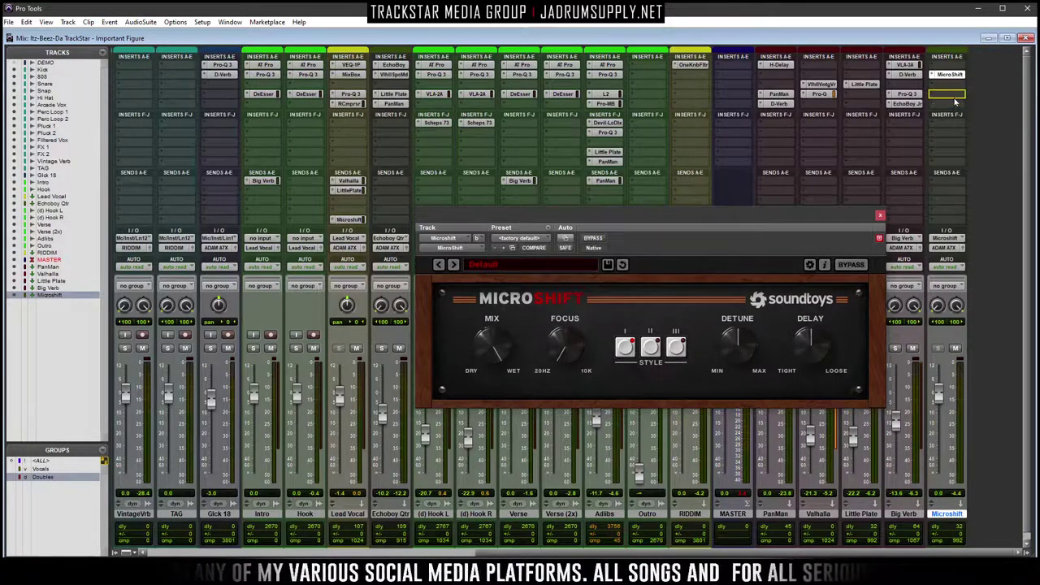
{"action": "left_click_drag", "start_coordinate": [956, 101], "coordinate": [949, 94]}
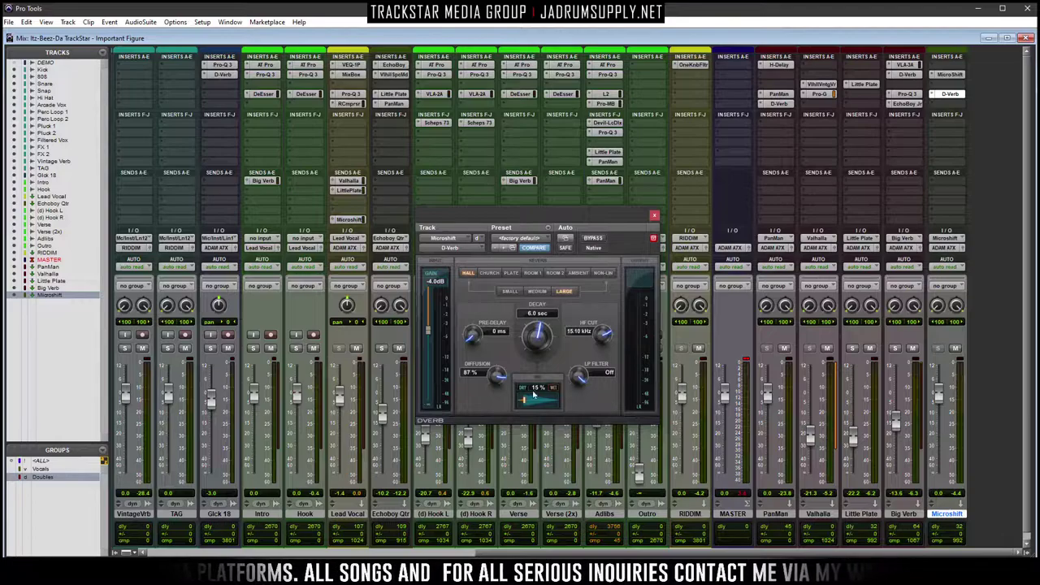
{"action": "left_click", "coordinate": [933, 156]}
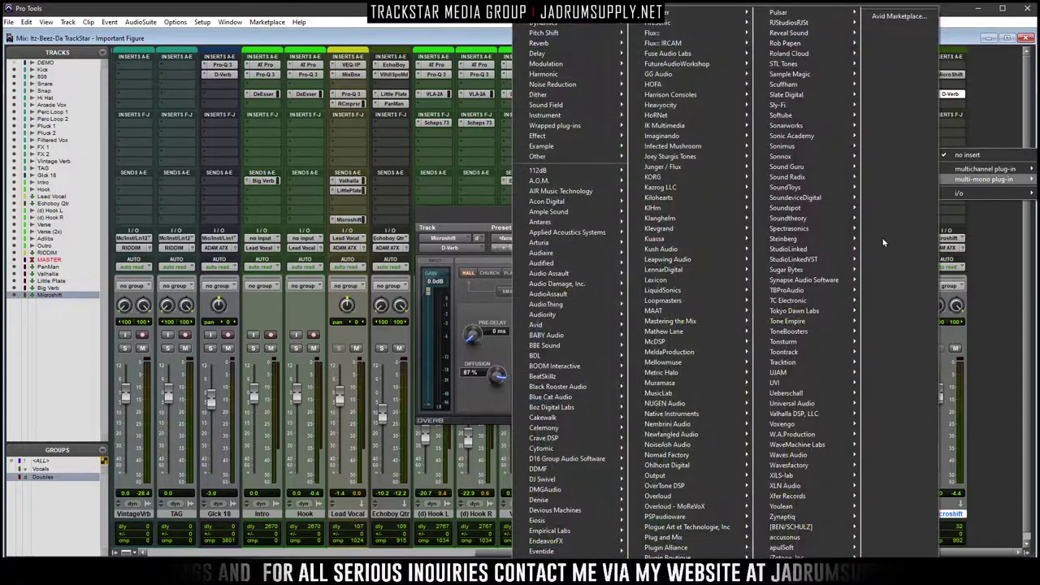
{"action": "mouse_move", "coordinate": [990, 179]}
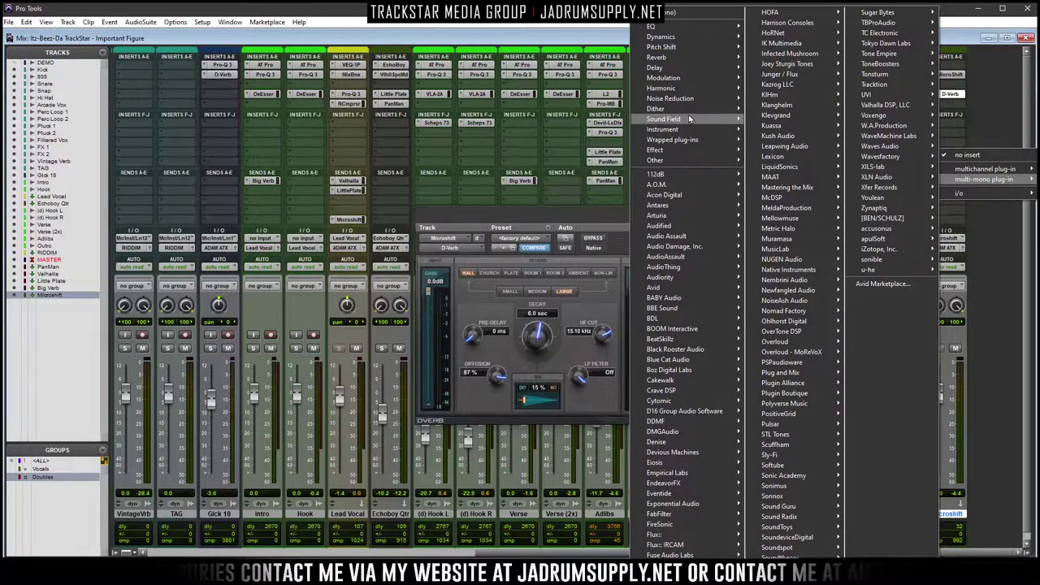
{"action": "mouse_move", "coordinate": [689, 119]}
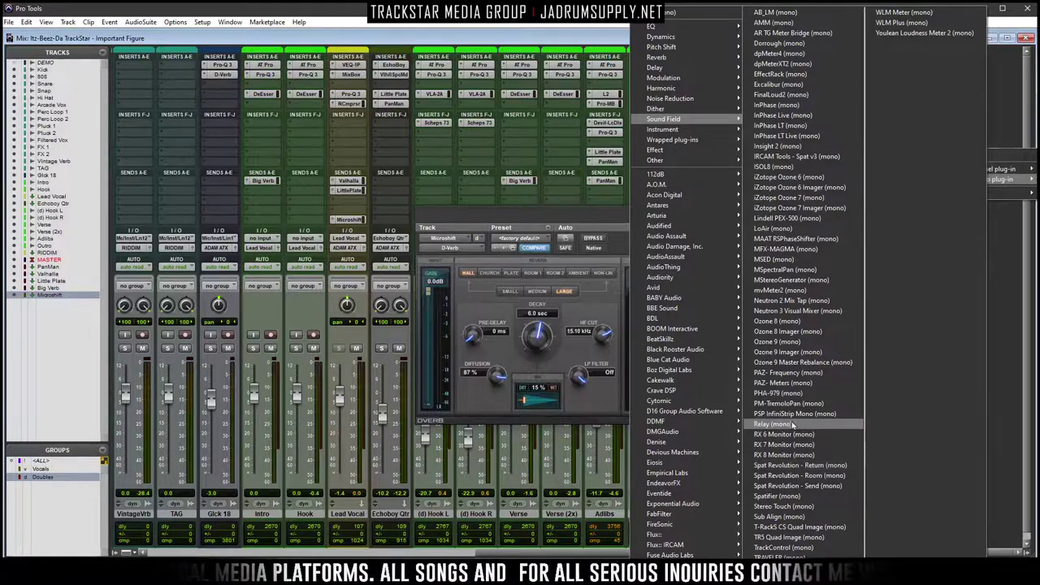
{"action": "mouse_move", "coordinate": [683, 462]}
{"action": "left_click", "coordinate": [780, 463]}
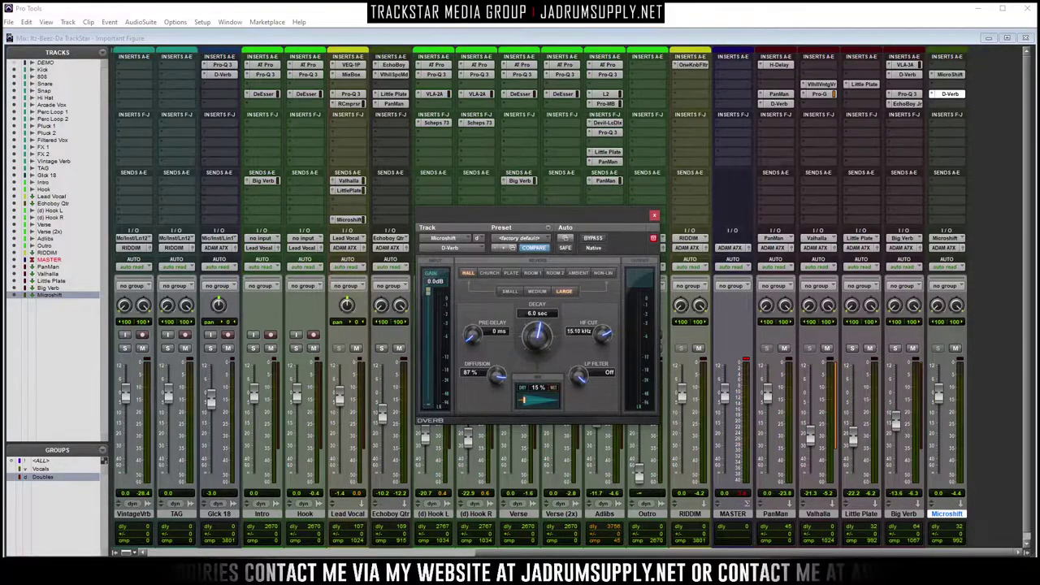
Insert the Spread (stereo) plug-in on the Microshift track directly after D-Verb
{"action": "left_click", "coordinate": [945, 105]}
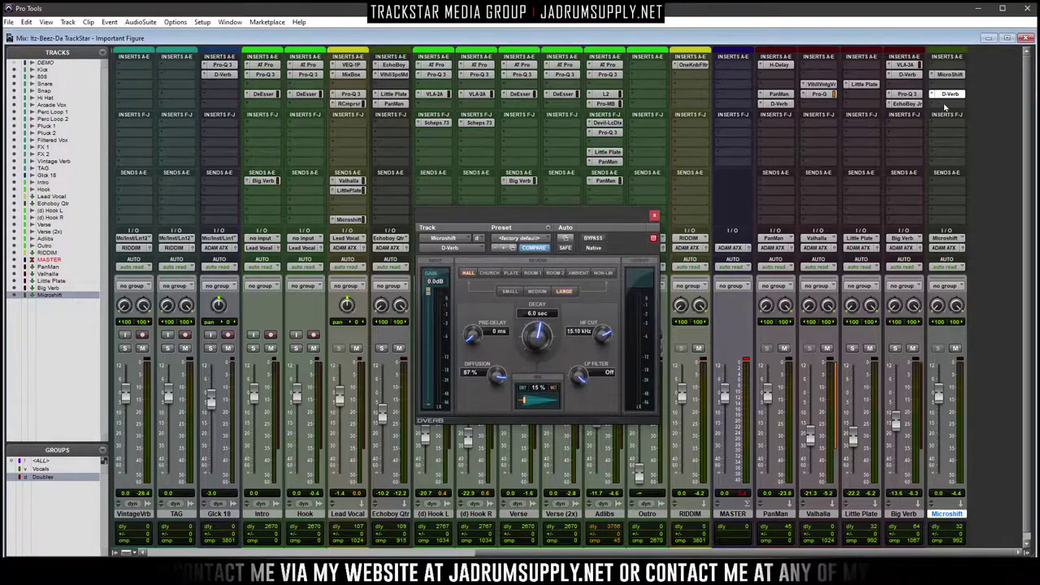
{"action": "left_click", "coordinate": [945, 106]}
{"action": "mouse_move", "coordinate": [986, 120]}
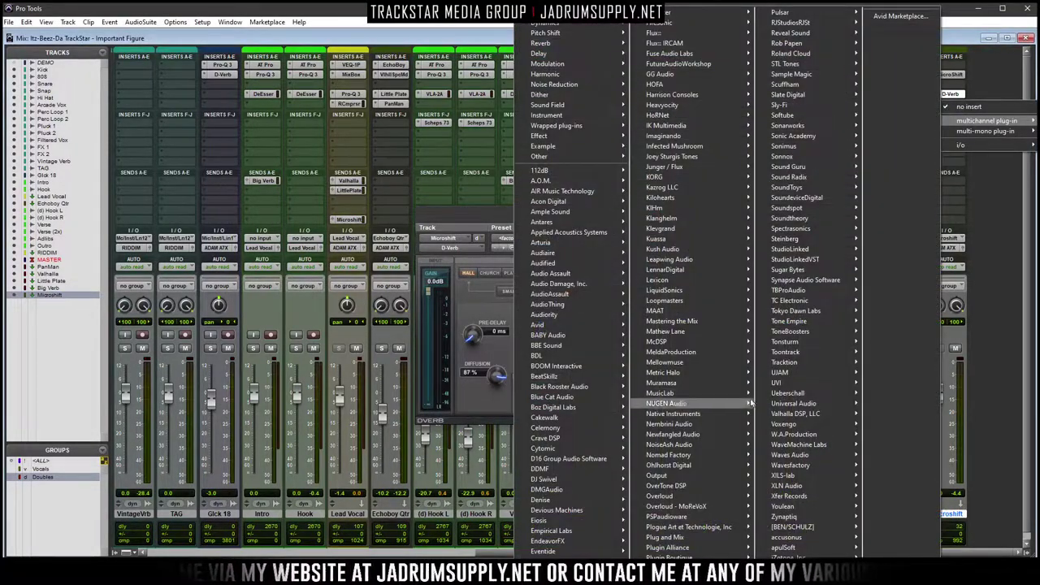
{"action": "mouse_move", "coordinate": [567, 105]}
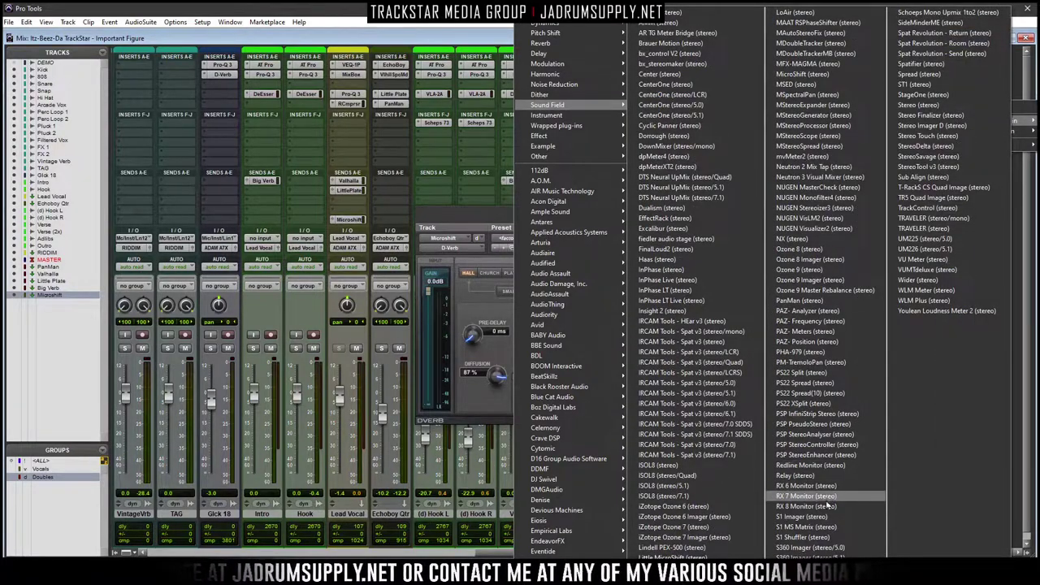
{"action": "left_click", "coordinate": [931, 76]}
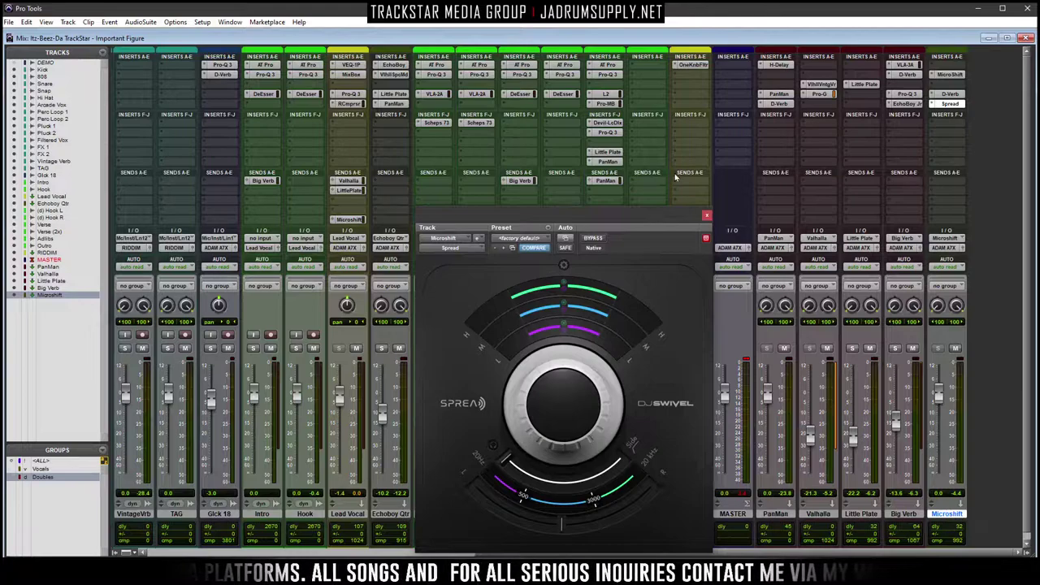
Raise Spread's crossover frequencies to 626 Hz and 3479 Hz and position its window clear of the master and effects faders
{"action": "left_click_drag", "start_coordinate": [633, 213], "coordinate": [636, 144]}
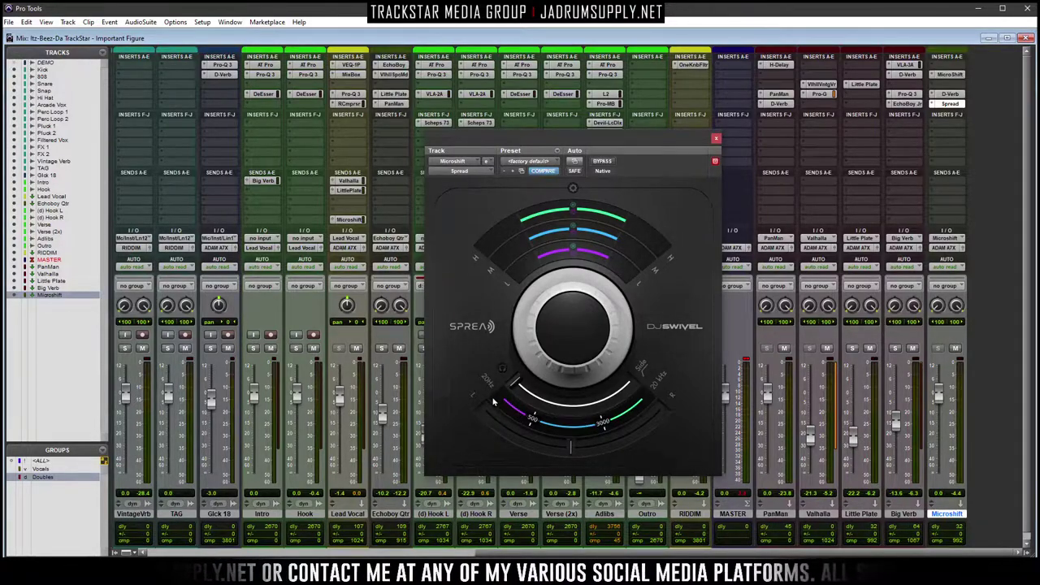
{"action": "mouse_move", "coordinate": [546, 414]}
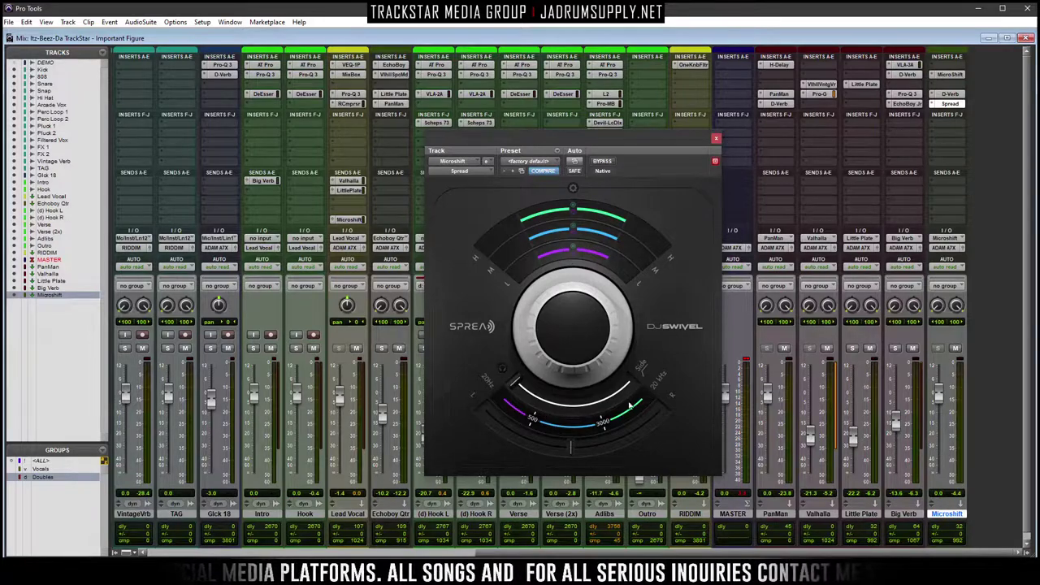
{"action": "left_click_drag", "start_coordinate": [548, 424], "coordinate": [614, 426]}
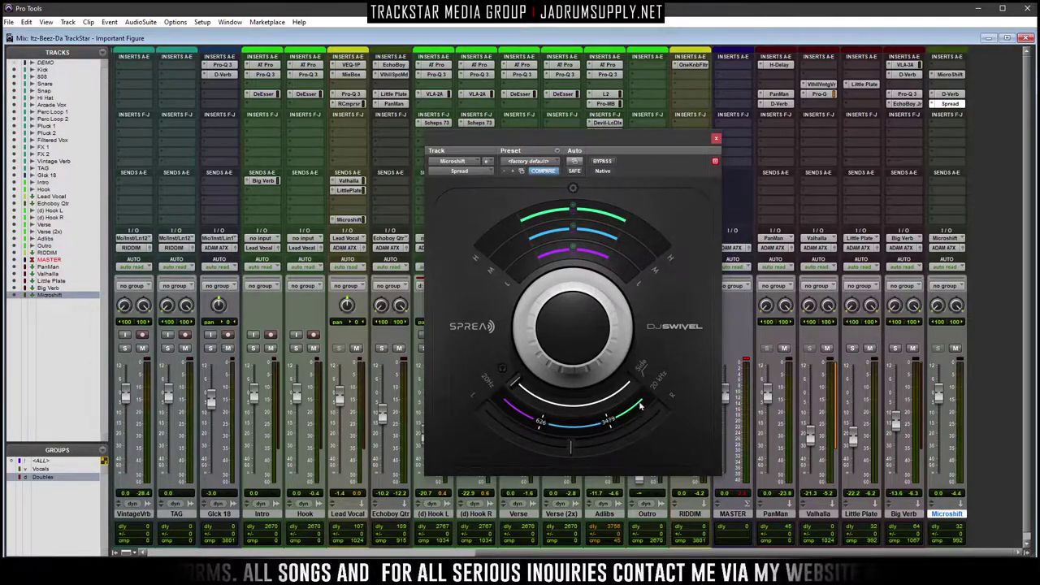
{"action": "mouse_move", "coordinate": [510, 392]}
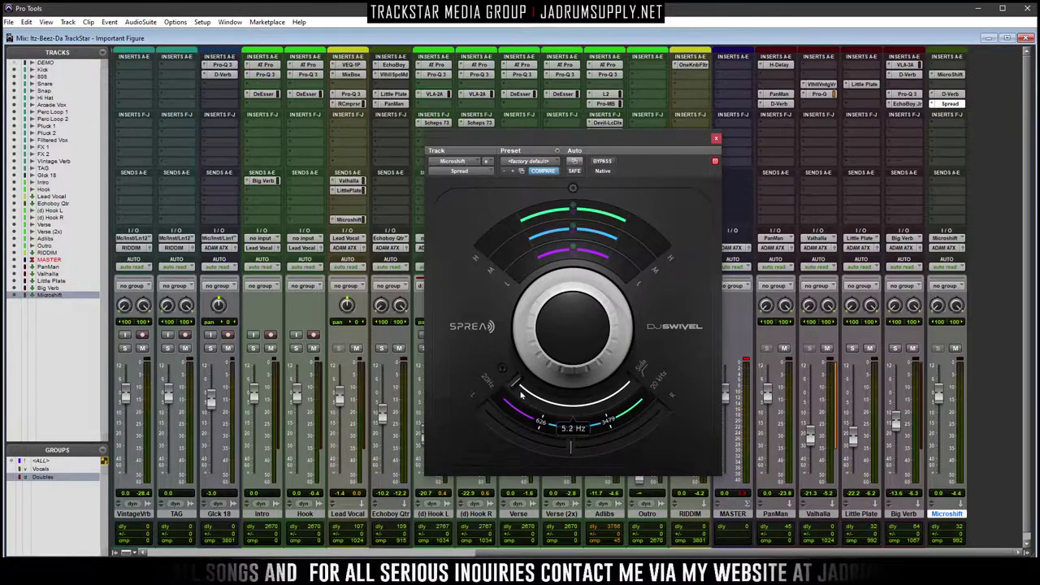
{"action": "mouse_move", "coordinate": [568, 277]}
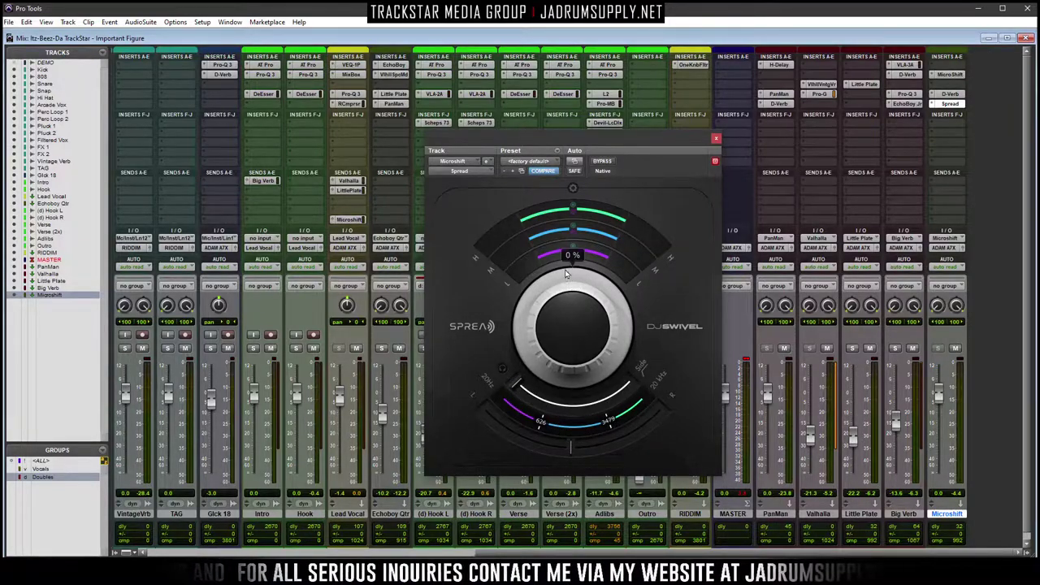
{"action": "left_click_drag", "start_coordinate": [634, 143], "coordinate": [481, 135]}
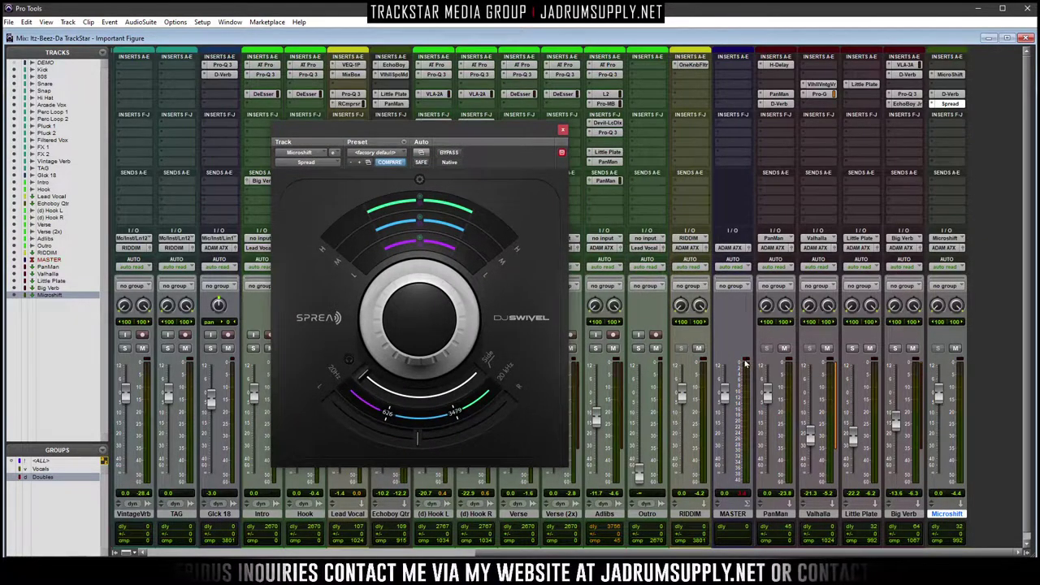
{"action": "left_click_drag", "start_coordinate": [474, 125], "coordinate": [473, 128]}
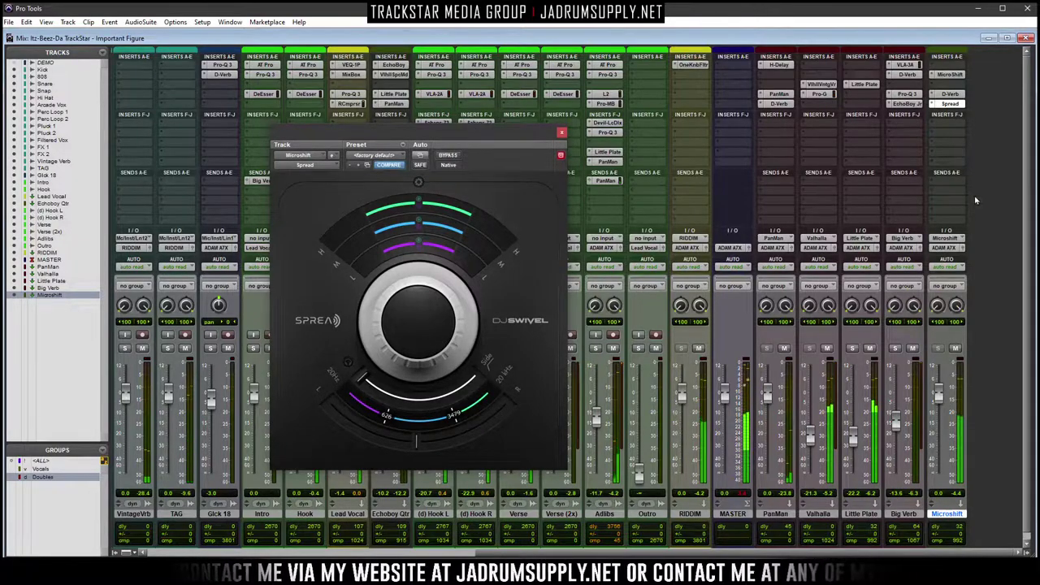
Lower the Microshift fader to -17.6 dB, widen all three bands in Spread, and close the plug-in
{"action": "left_click_drag", "start_coordinate": [938, 396], "coordinate": [939, 435]}
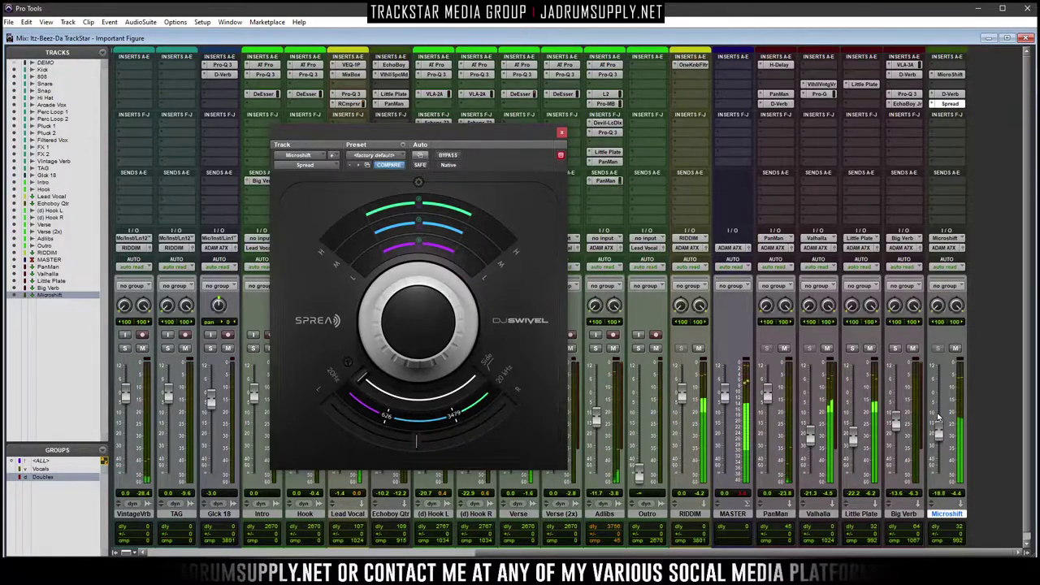
{"action": "left_click_drag", "start_coordinate": [938, 435], "coordinate": [940, 429]}
{"action": "left_click_drag", "start_coordinate": [421, 341], "coordinate": [422, 314]}
{"action": "left_click_drag", "start_coordinate": [398, 210], "coordinate": [377, 232]}
{"action": "left_click_drag", "start_coordinate": [418, 323], "coordinate": [417, 311]}
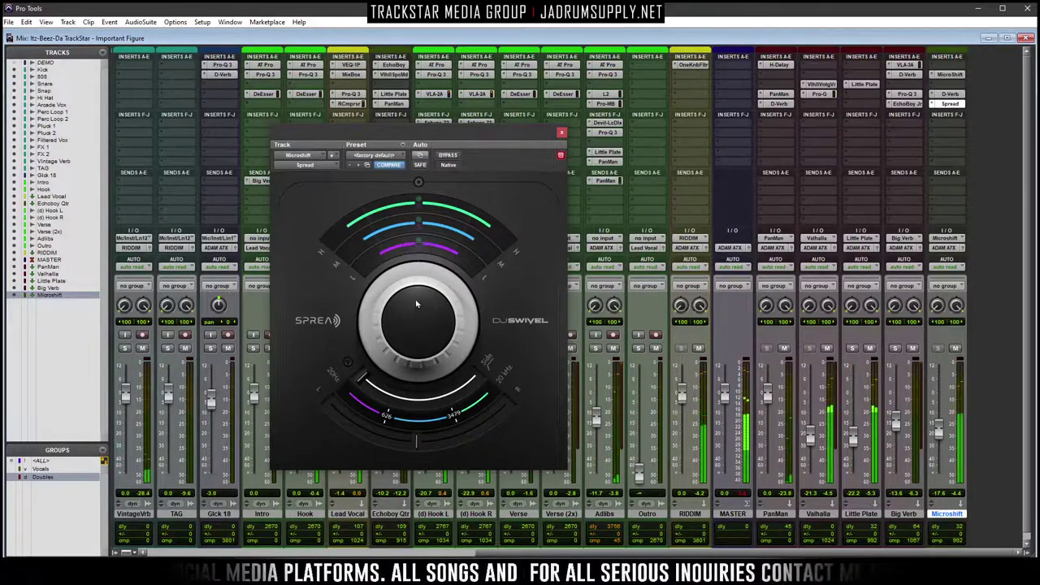
{"action": "left_click", "coordinate": [561, 133]}
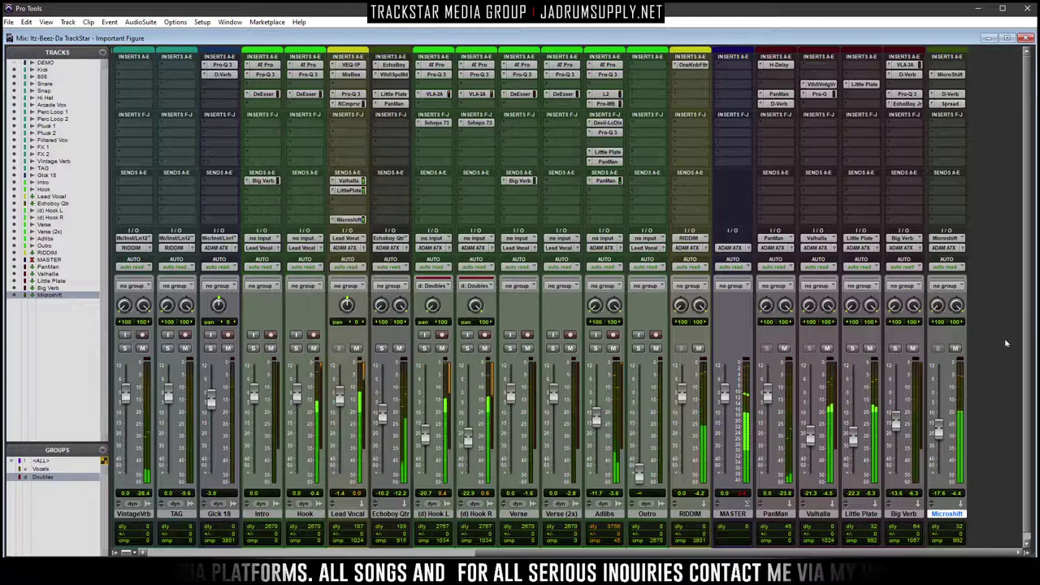
Compare the playback with the Microshift track muted and unmuted, and set its fader to -17.8 dB
{"action": "left_click", "coordinate": [954, 348]}
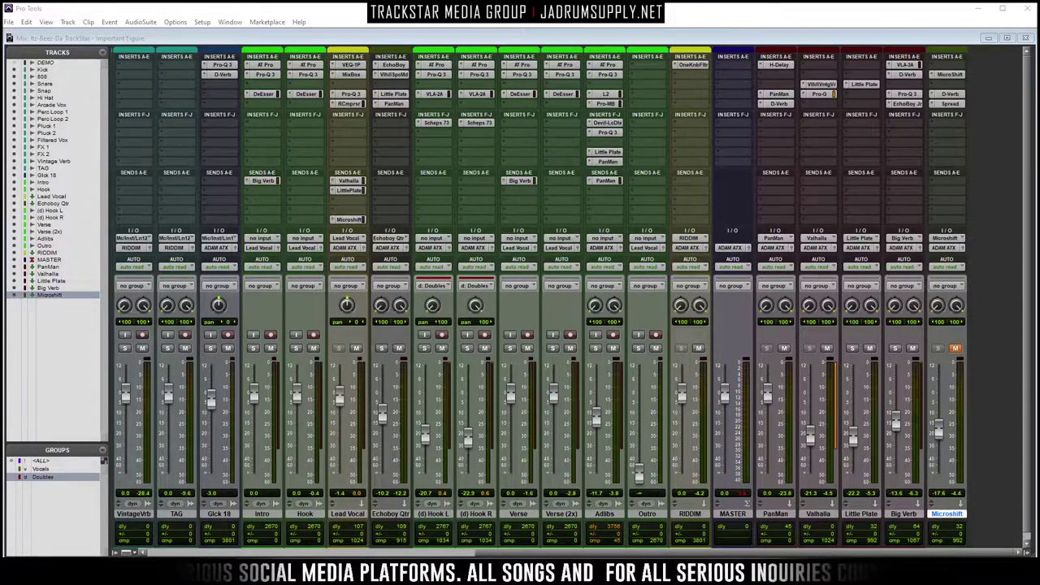
{"action": "left_click", "coordinate": [731, 76]}
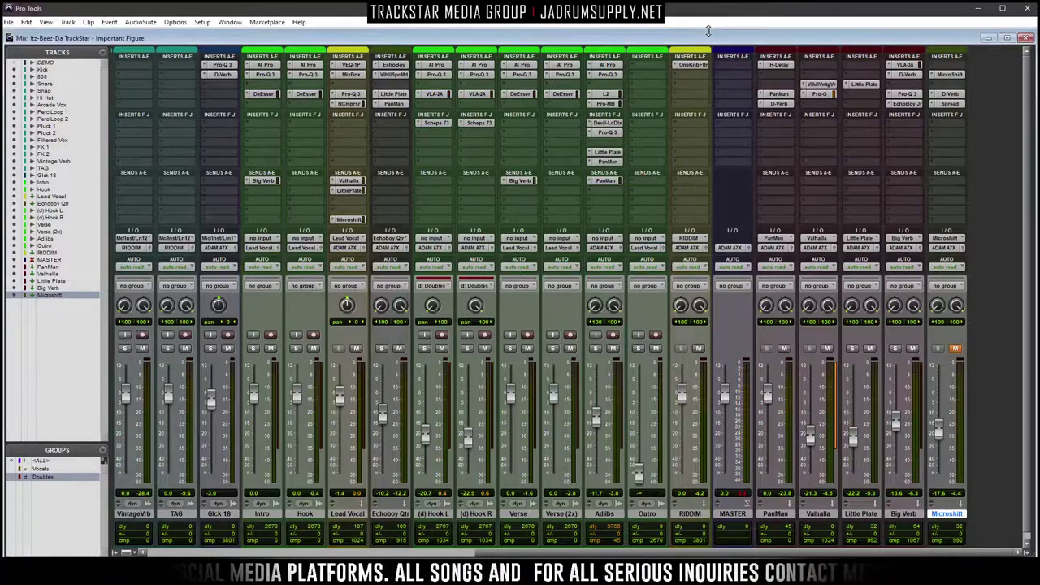
{"action": "key", "text": "space"}
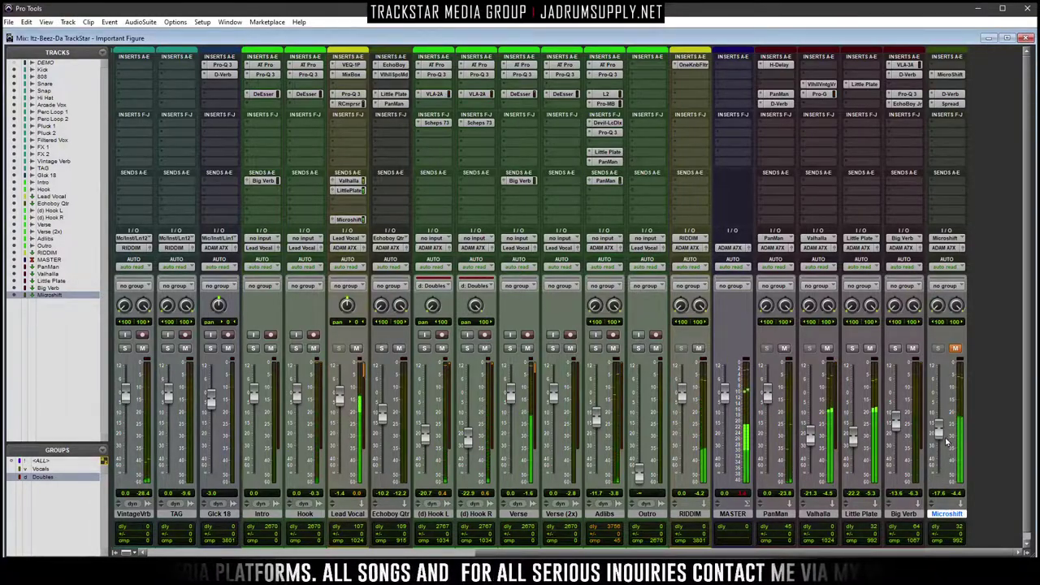
{"action": "left_click_drag", "start_coordinate": [939, 440], "coordinate": [937, 431]}
{"action": "left_click", "coordinate": [956, 348]}
{"action": "left_click_drag", "start_coordinate": [938, 431], "coordinate": [943, 452]}
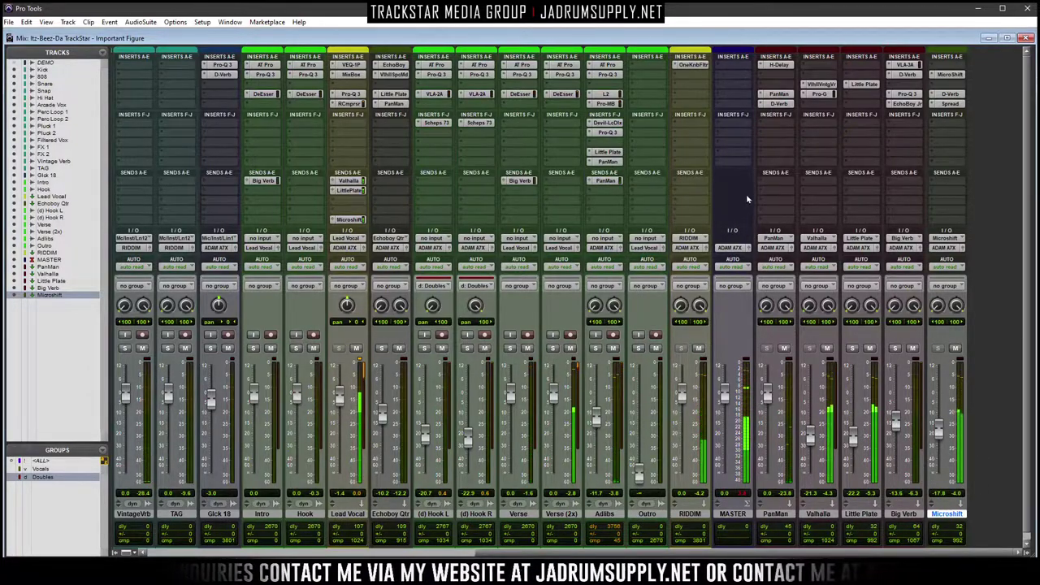
Insert the FabFilter Pro-Q 3 (stereo) plug-in on the MASTER track's first insert slot
{"action": "left_click", "coordinate": [733, 63]}
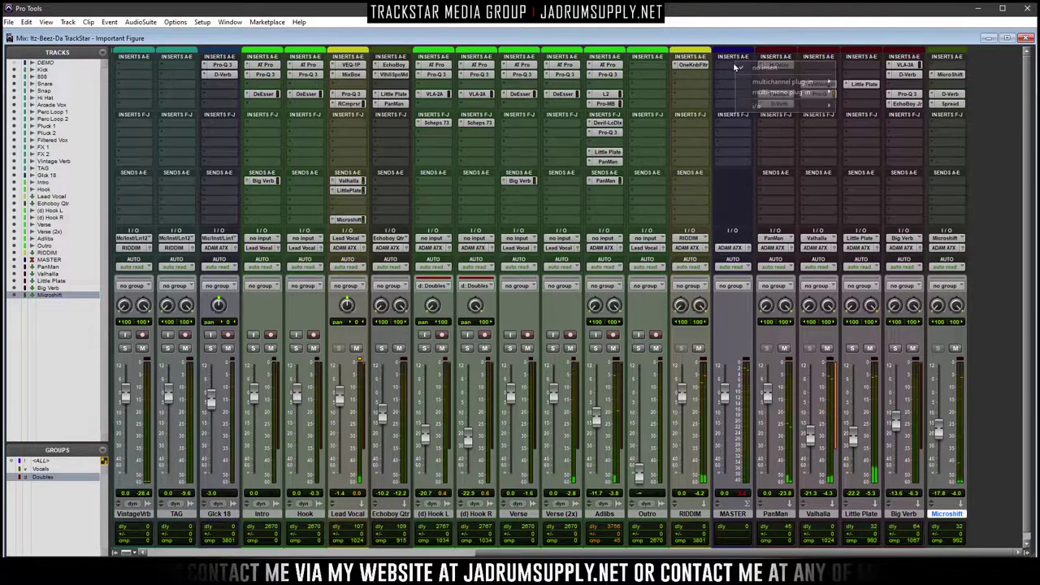
{"action": "mouse_move", "coordinate": [811, 83]}
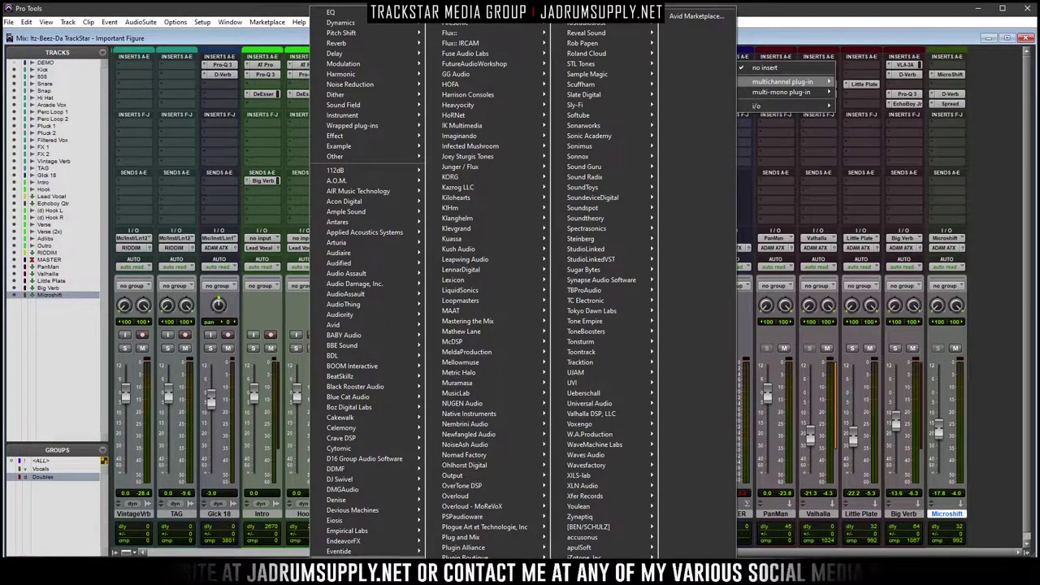
{"action": "mouse_move", "coordinate": [487, 22]}
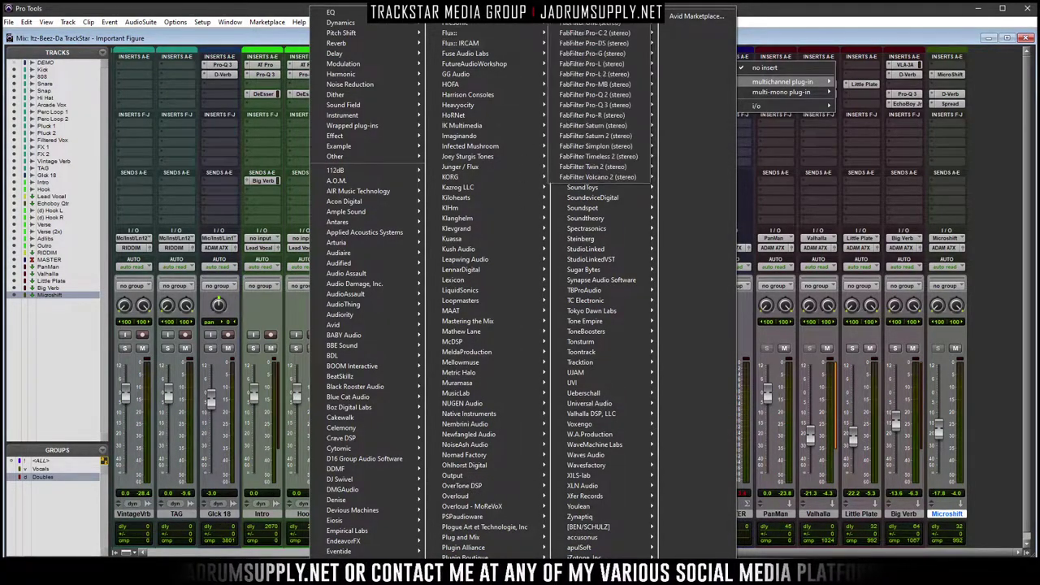
{"action": "left_click", "coordinate": [625, 104]}
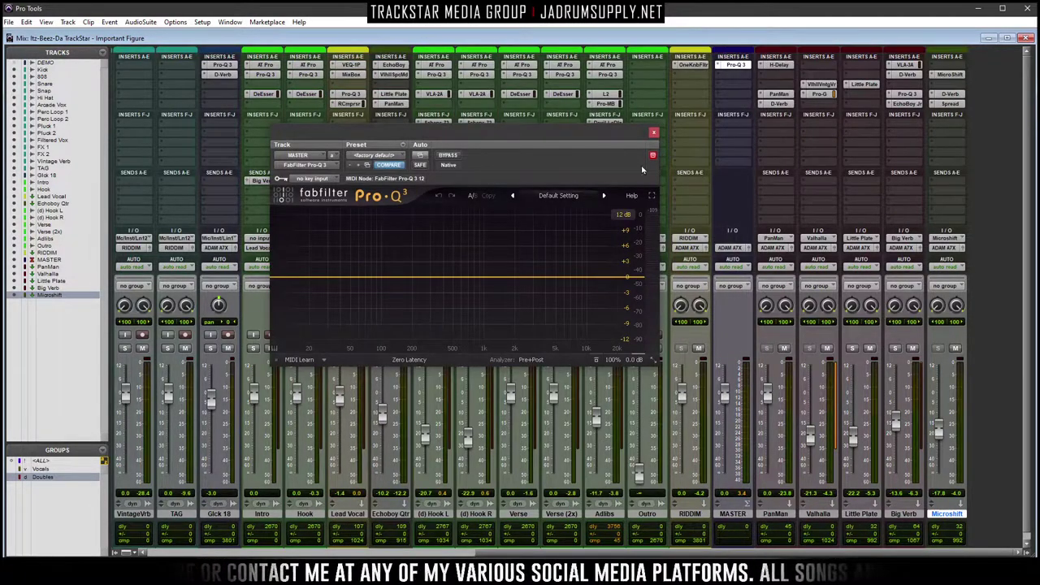
Expand Pro-Q 3 to full screen and load the Master Filter preset from the V2 Preset Folder
{"action": "left_click", "coordinate": [650, 195]}
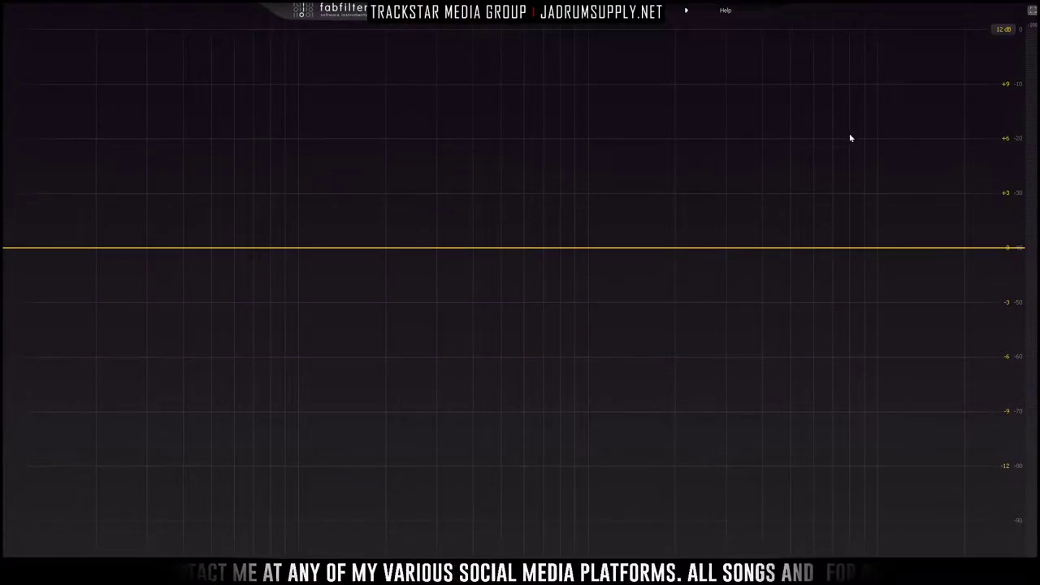
{"action": "left_click", "coordinate": [655, 11]}
{"action": "mouse_move", "coordinate": [763, 468]}
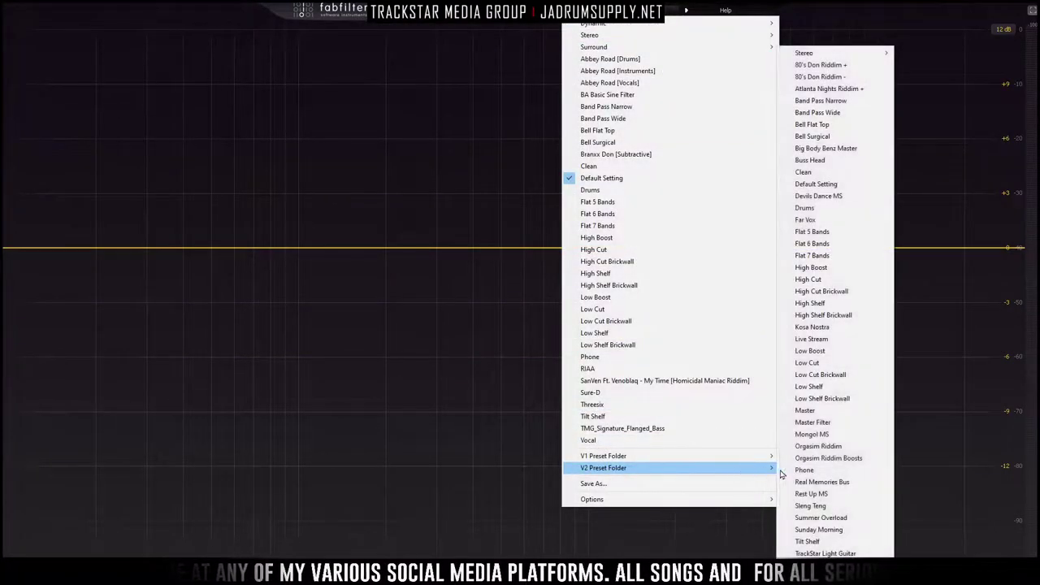
{"action": "left_click", "coordinate": [826, 425]}
Set the low cut band to a 24 dB/oct slope at 35 Hz
{"action": "left_click", "coordinate": [146, 231]}
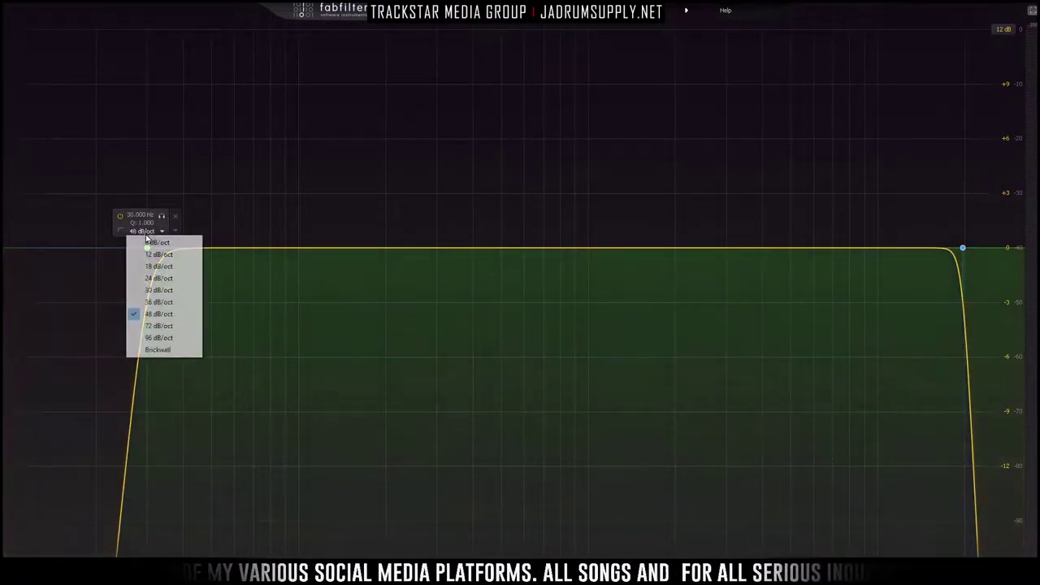
{"action": "left_click", "coordinate": [161, 278]}
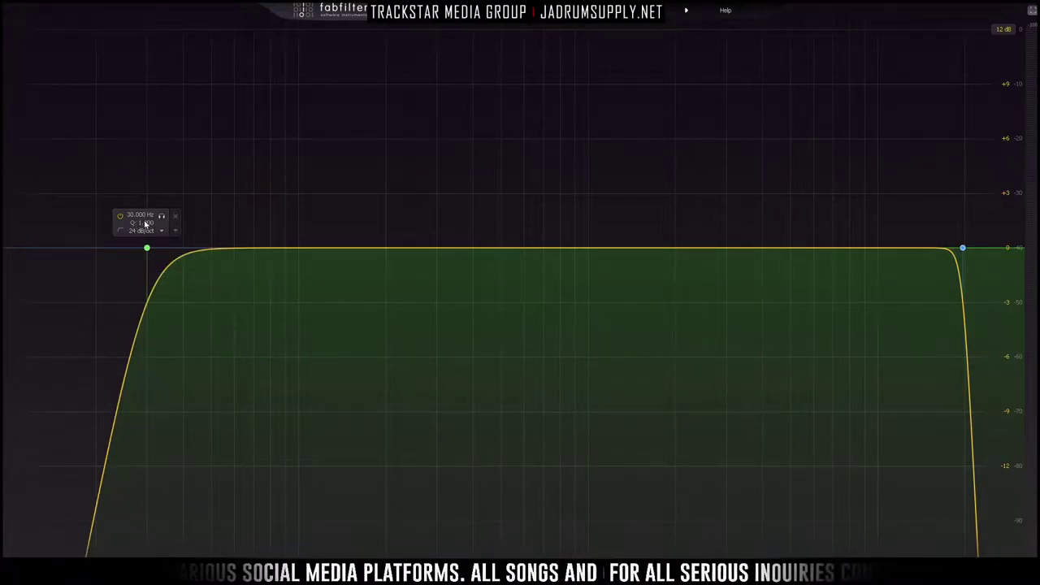
{"action": "double_click", "coordinate": [141, 215]}
{"action": "type", "text": "35"}
{"action": "key", "text": "Return"}
Play the mix through the EQ, set the high cut band's slope to 24 dB/oct, and leave the full-screen view
{"action": "key", "text": "space"}
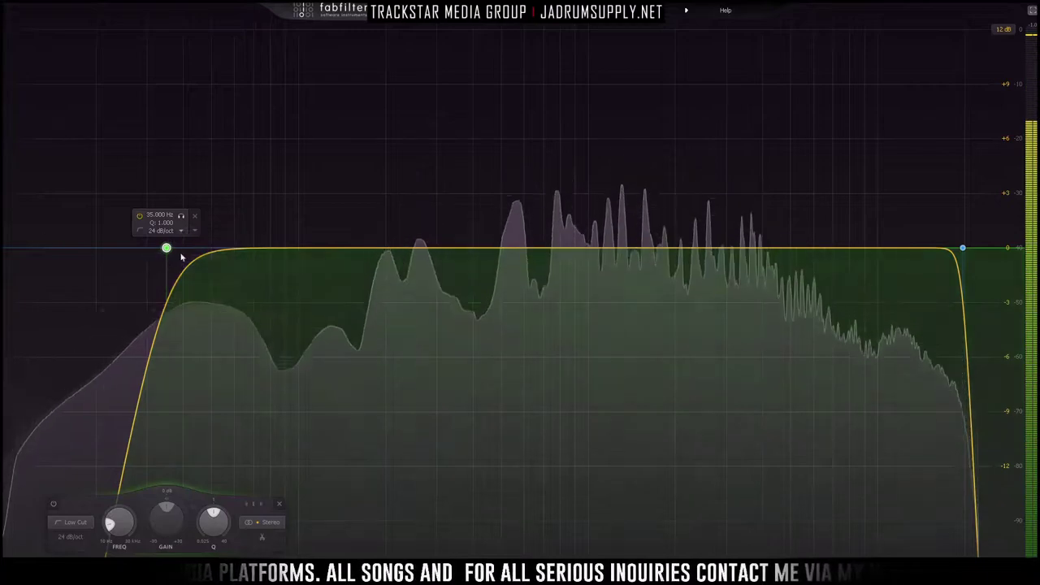
{"action": "left_click", "coordinate": [963, 248]}
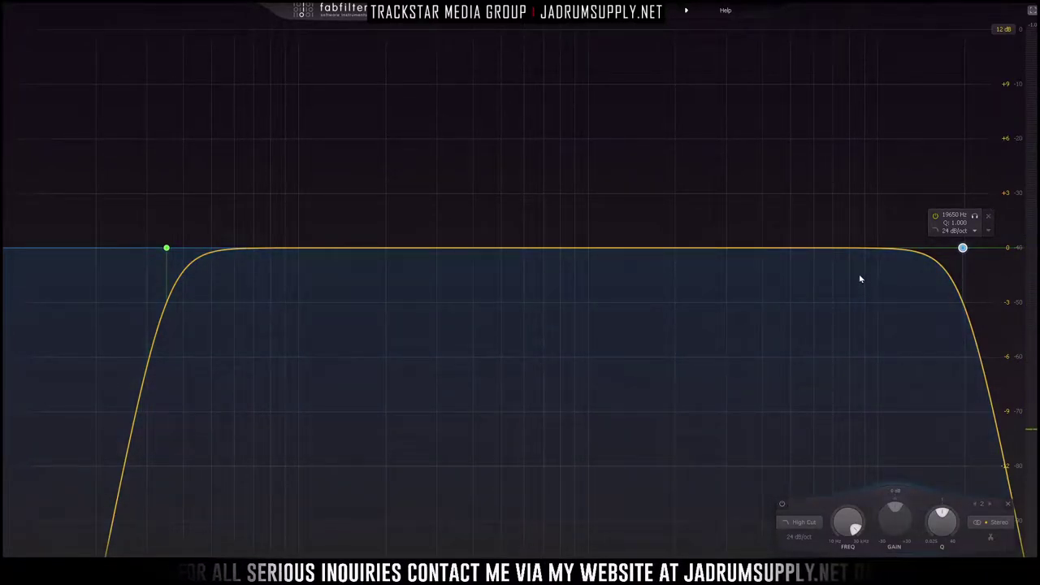
{"action": "left_click", "coordinate": [1031, 14]}
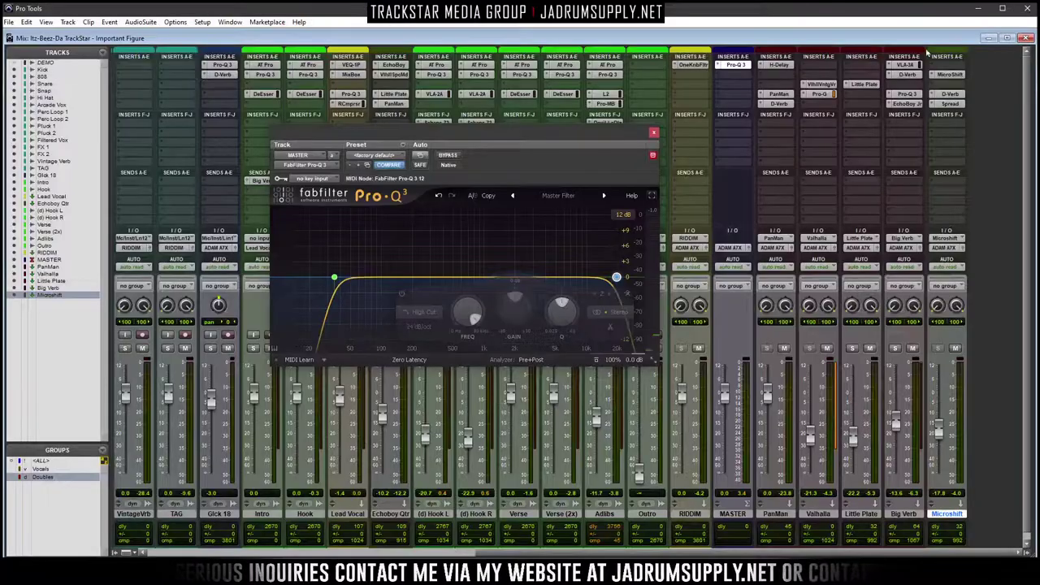
Close the EQ window and insert the Plugin Alliance bx_townhouse Buss Compressor (stereo) on the MASTER track's second insert slot
{"action": "left_click", "coordinate": [655, 133]}
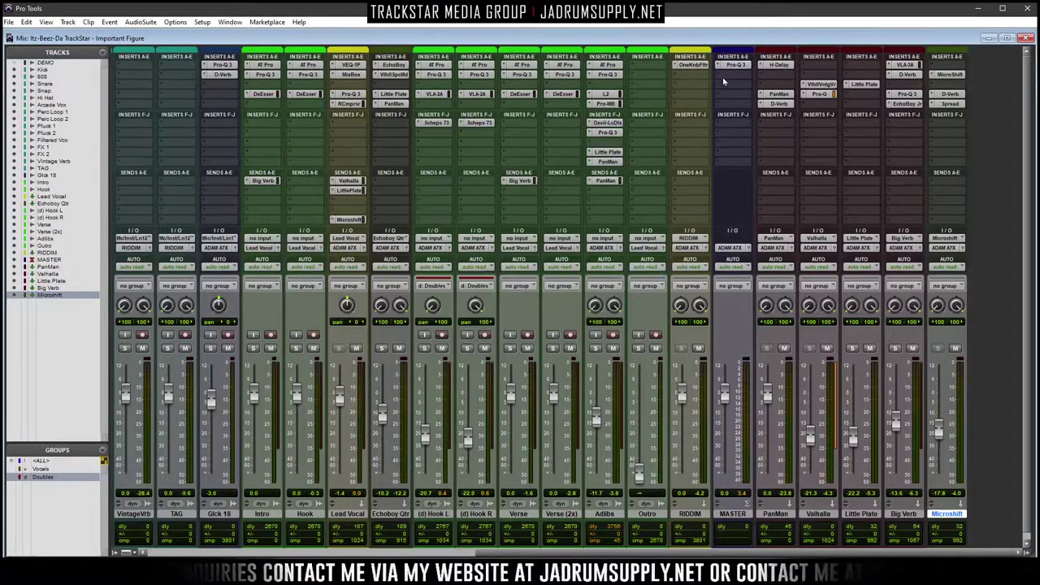
{"action": "left_click", "coordinate": [727, 75]}
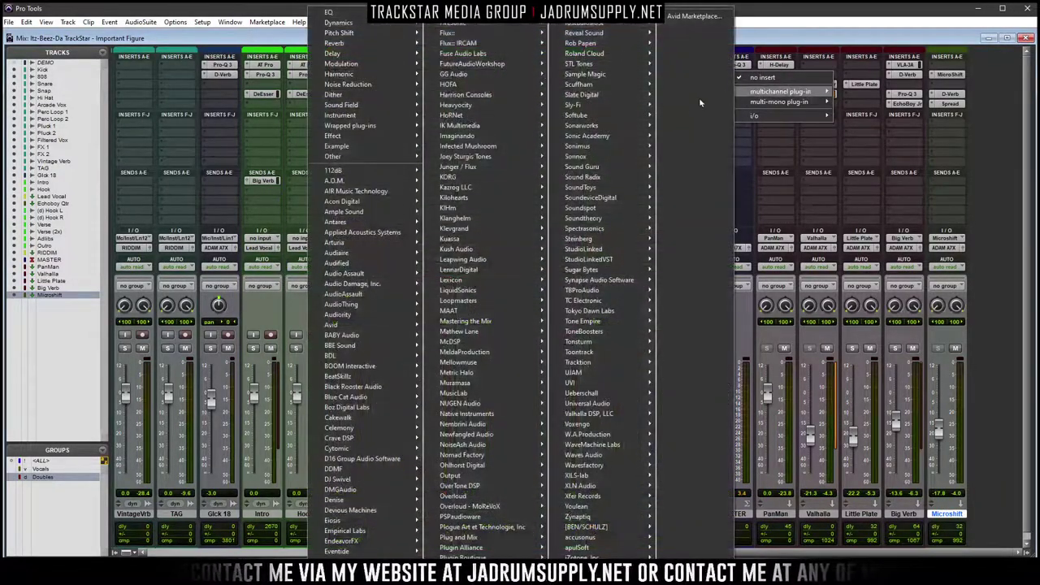
{"action": "mouse_move", "coordinate": [518, 554]}
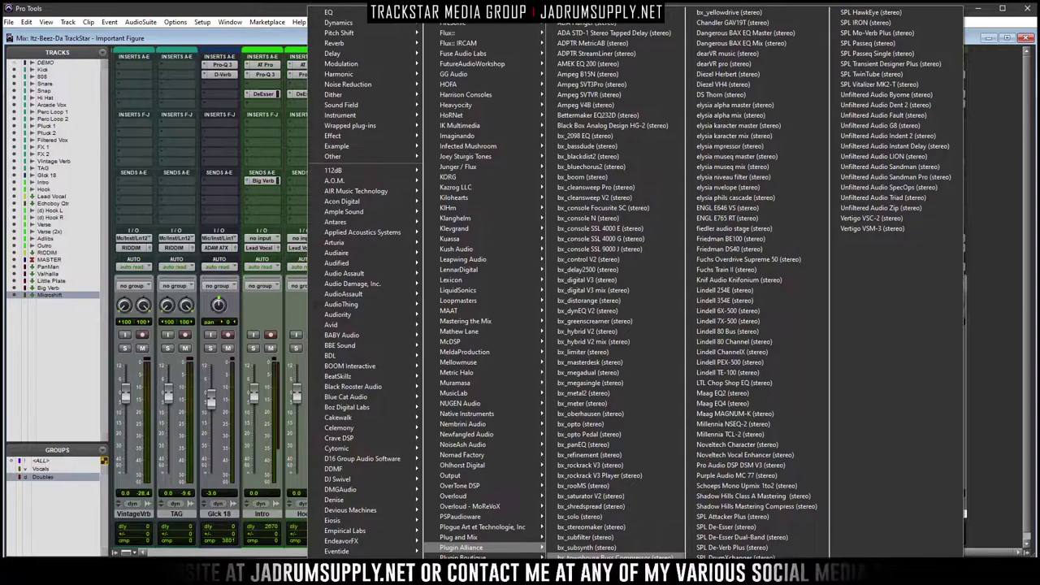
{"action": "key", "text": "Escape"}
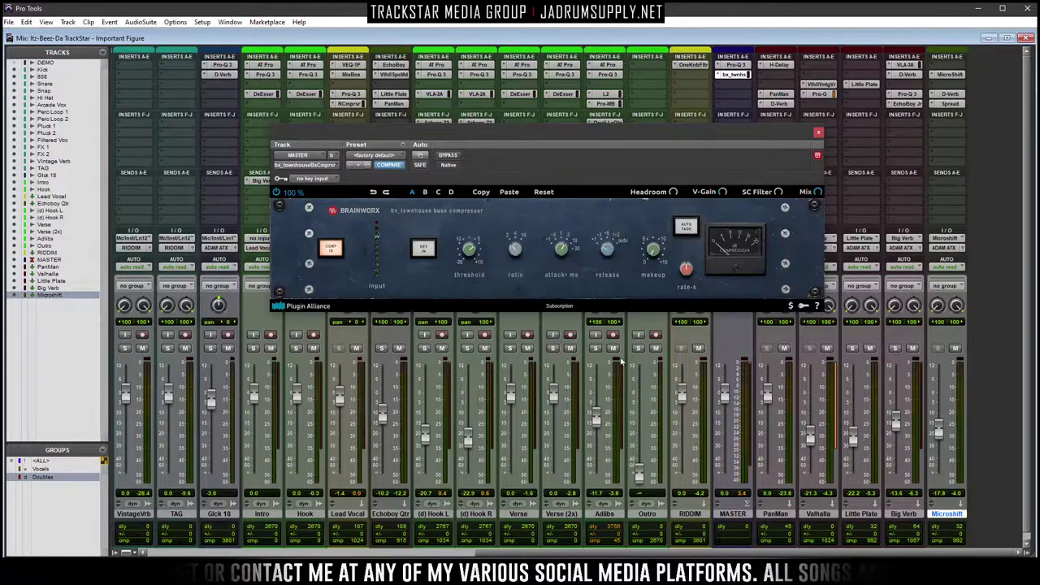
{"action": "mouse_move", "coordinate": [782, 189]}
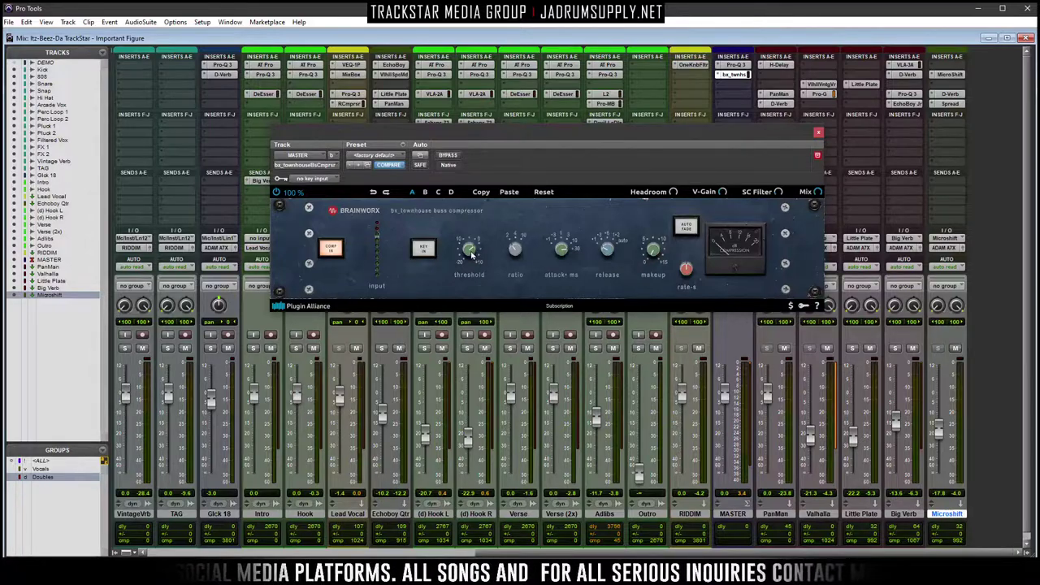
Lower the buss compressor's threshold and adjust its makeup gain while the mix plays, and close the compressor window
{"action": "left_click_drag", "start_coordinate": [470, 253], "coordinate": [456, 251]}
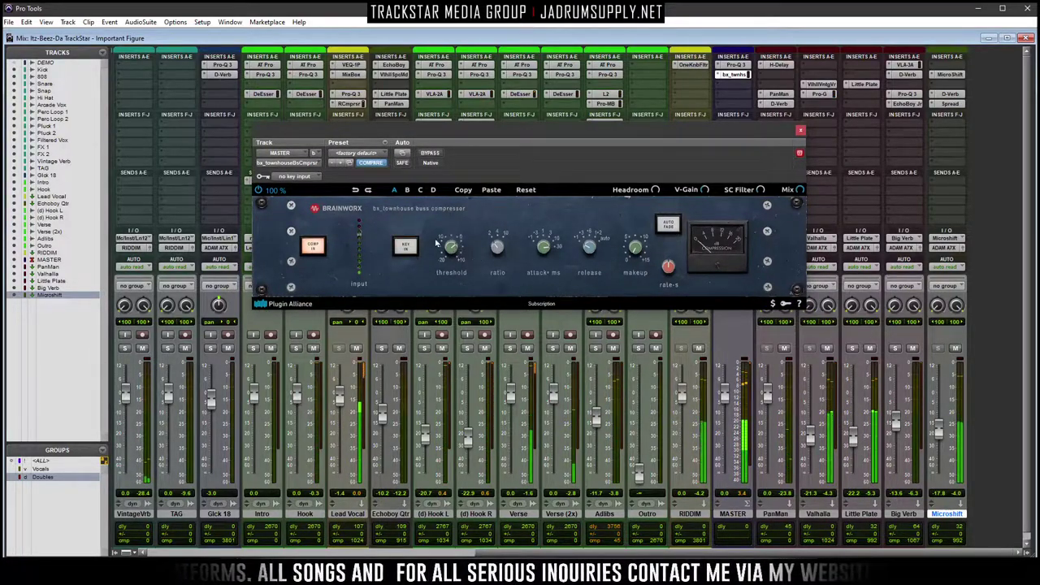
{"action": "mouse_move", "coordinate": [458, 259]}
{"action": "left_click_drag", "start_coordinate": [458, 259], "coordinate": [459, 284]}
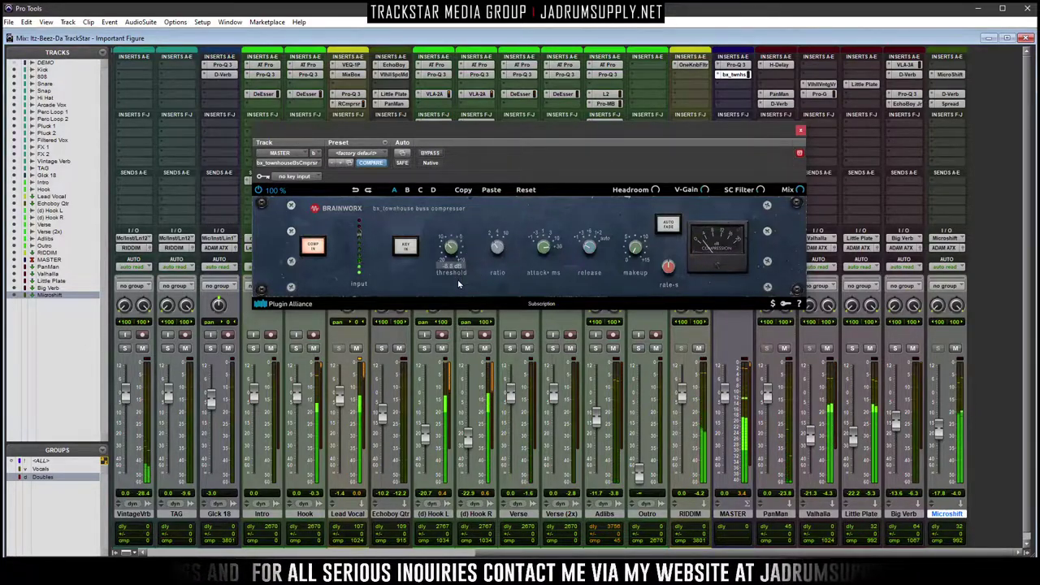
{"action": "mouse_move", "coordinate": [637, 259]}
{"action": "left_mouse_down"}
{"action": "mouse_move", "coordinate": [637, 242]}
{"action": "mouse_move", "coordinate": [637, 253]}
{"action": "left_mouse_up"}
{"action": "left_click_drag", "start_coordinate": [451, 247], "coordinate": [451, 246]}
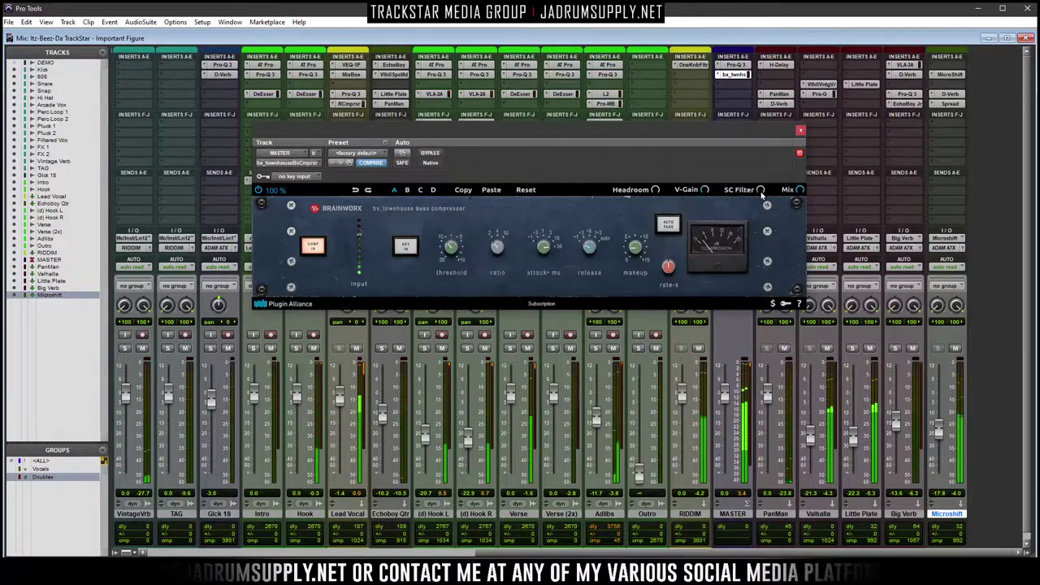
{"action": "left_click", "coordinate": [800, 130]}
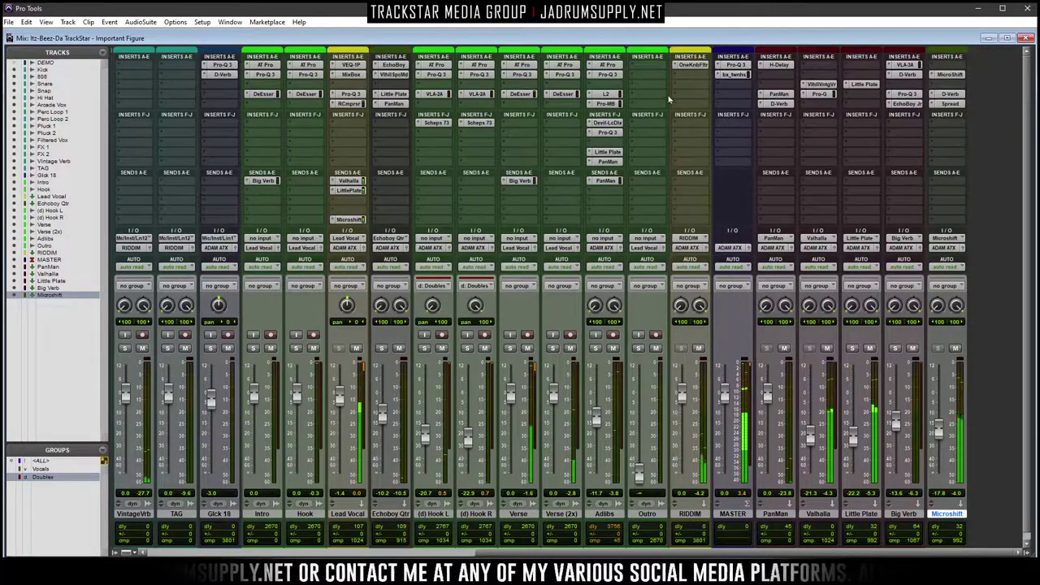
Insert the Waves J37 (stereo) tape plug-in on the MASTER track's fourth insert slot
{"action": "left_click", "coordinate": [728, 96]}
{"action": "mouse_move", "coordinate": [772, 110]}
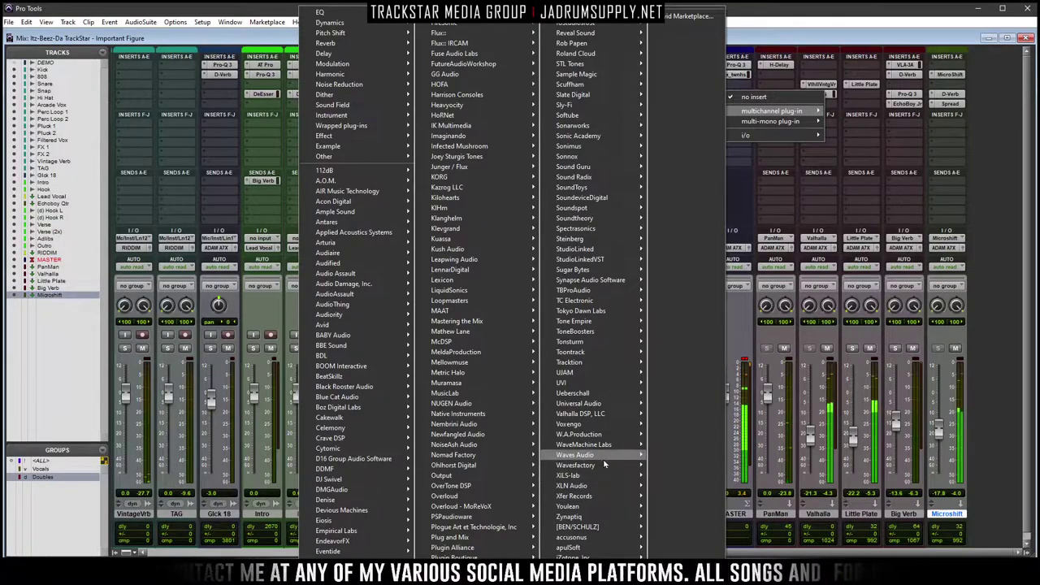
{"action": "mouse_move", "coordinate": [602, 457]}
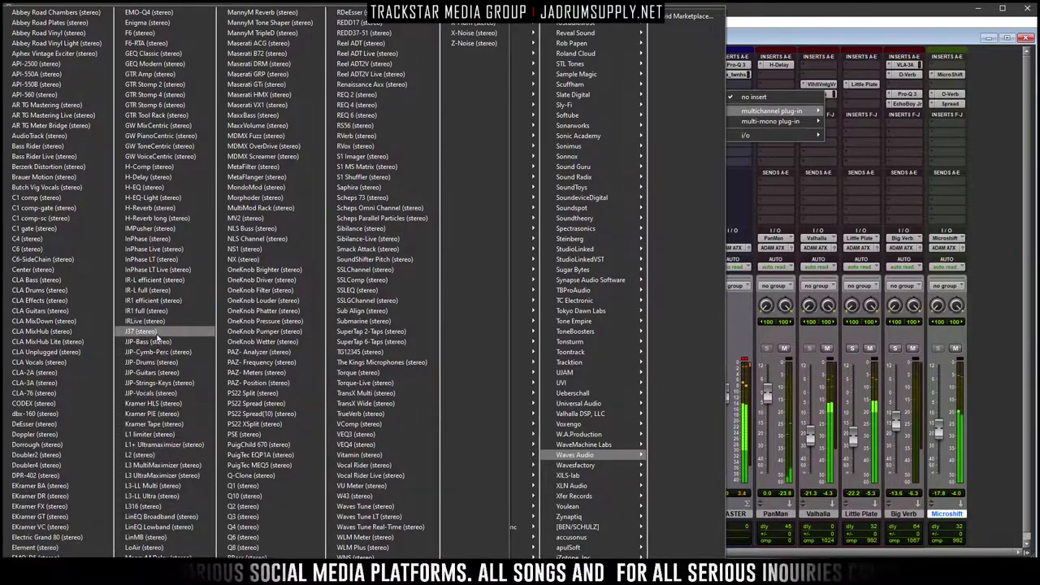
{"action": "key", "text": "Escape"}
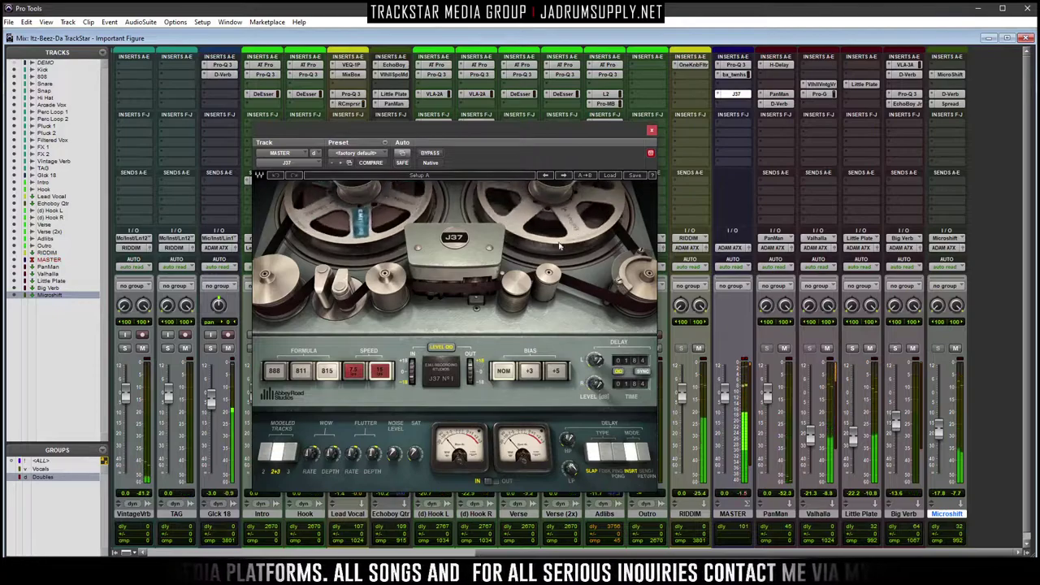
Load the Mastering Fat Tight And Open (Stereo) preset in J37, adjust its noise level, and close the plug-in window
{"action": "left_click", "coordinate": [610, 175]}
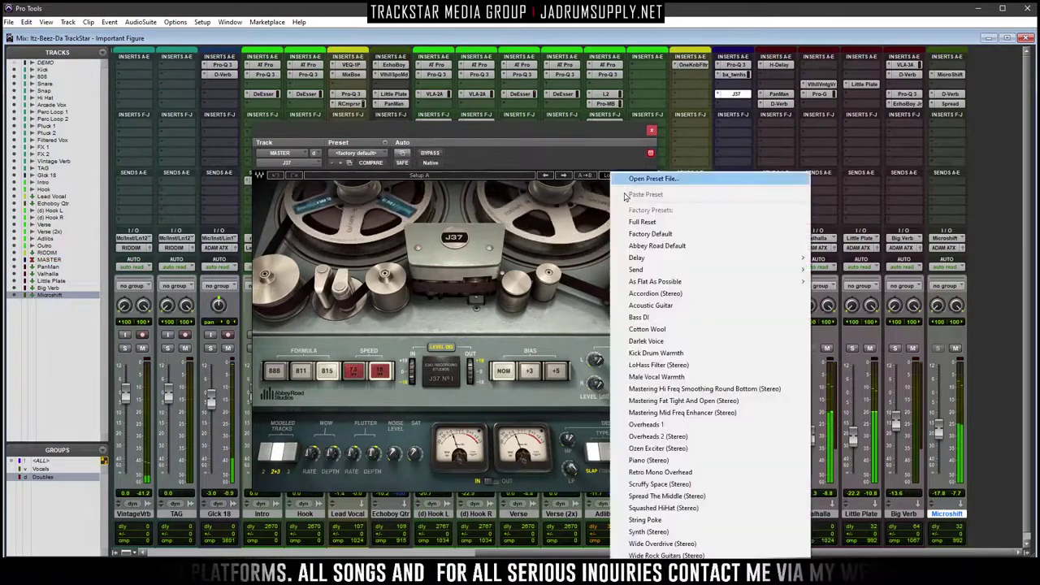
{"action": "left_click", "coordinate": [691, 402]}
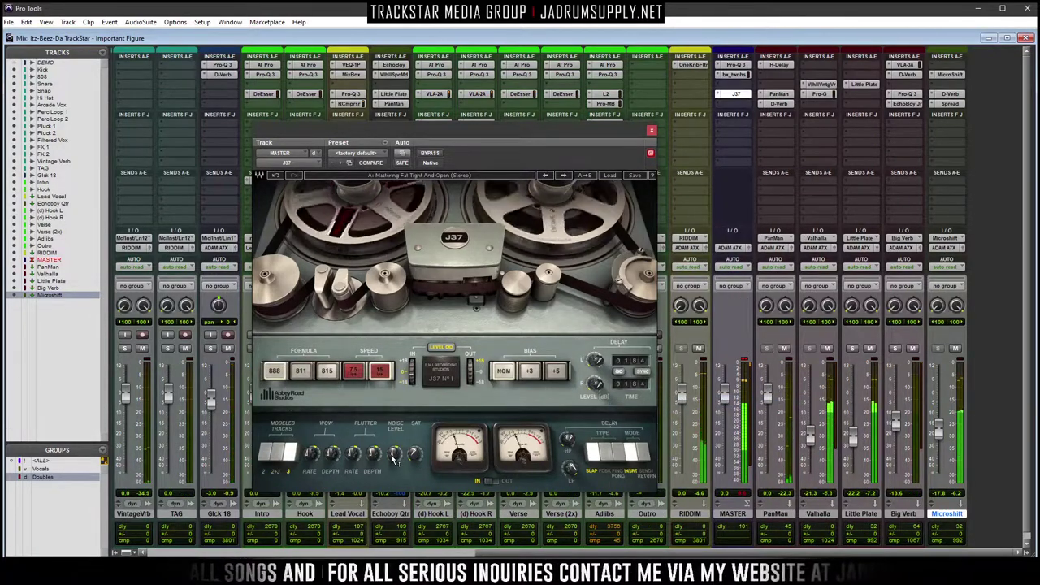
{"action": "left_click_drag", "start_coordinate": [394, 455], "coordinate": [394, 446]}
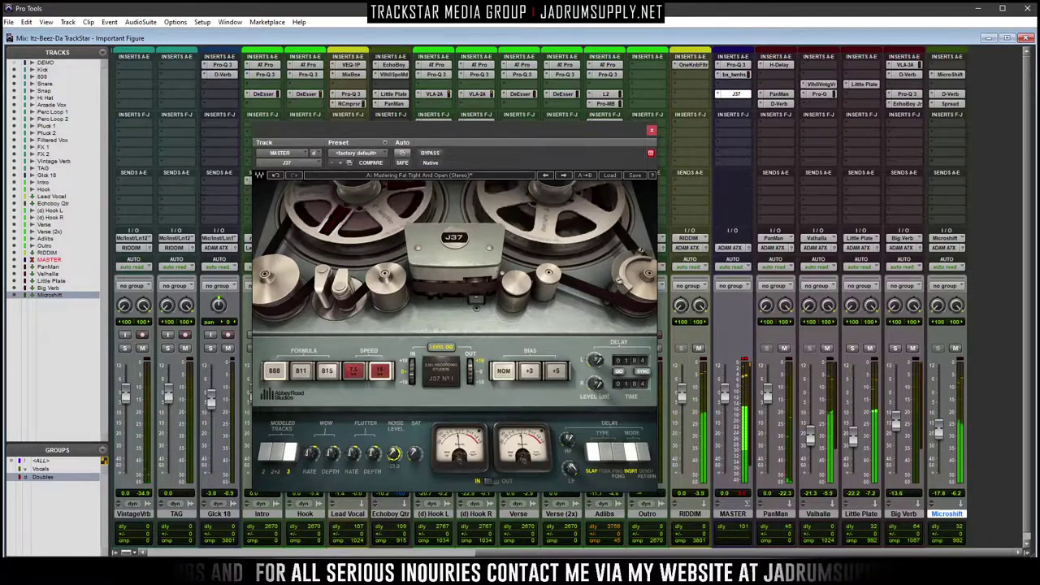
{"action": "left_click", "coordinate": [651, 130]}
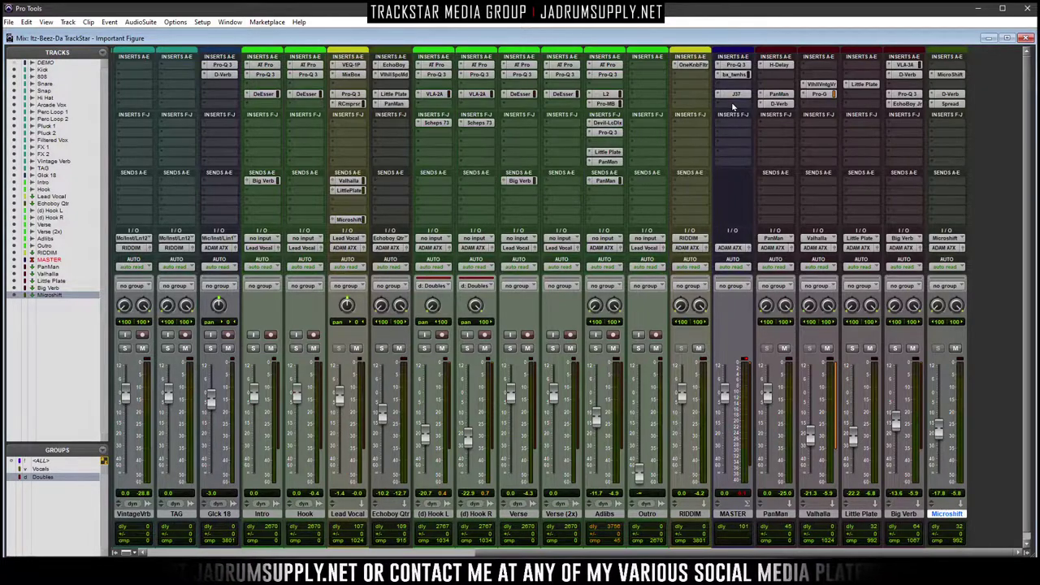
Play the mix, audition the Little Plate aux by muting and unmuting it, and lower its fader to -26.7 dB
{"action": "key", "text": "space"}
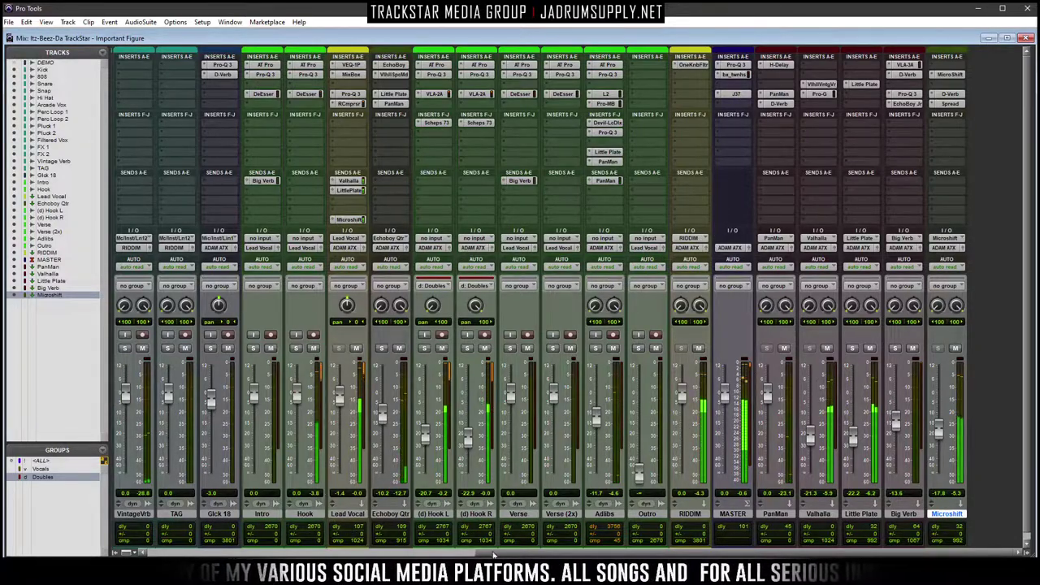
{"action": "left_click_drag", "start_coordinate": [483, 557], "coordinate": [195, 554]}
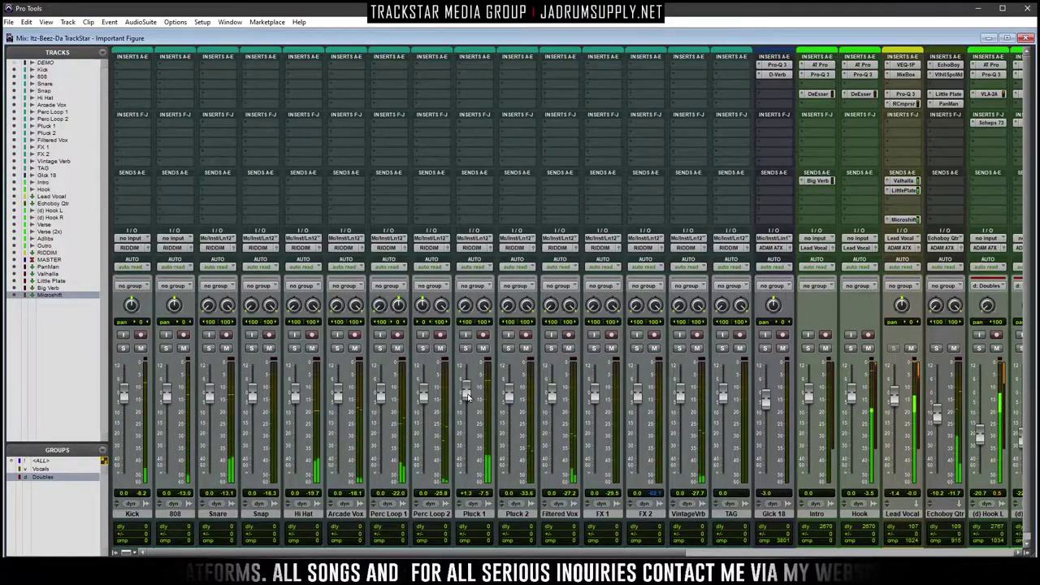
{"action": "scroll", "coordinate": [943, 456], "scroll_direction": "right", "scroll_amount": 5}
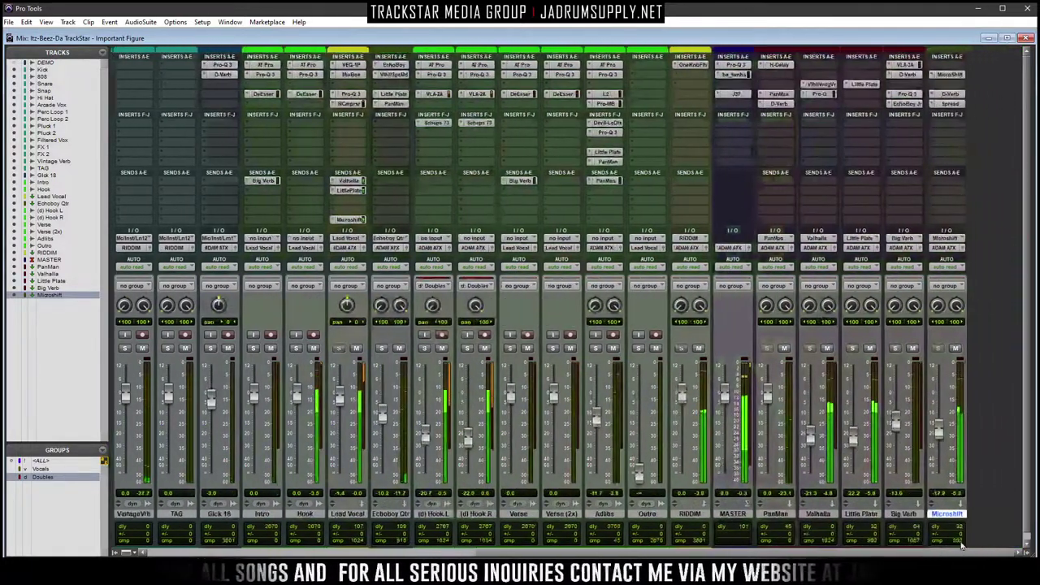
{"action": "left_click", "coordinate": [868, 349]}
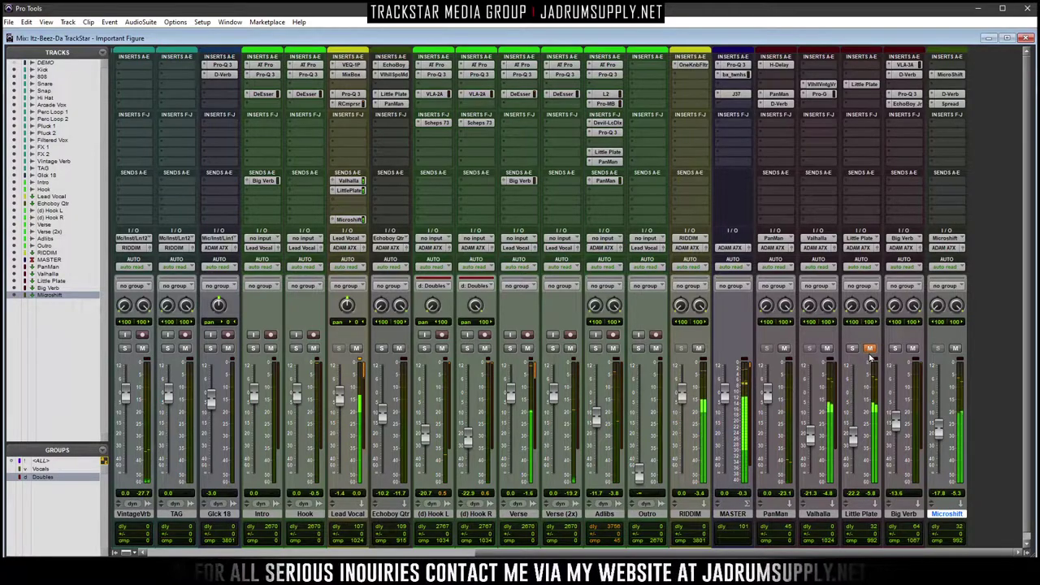
{"action": "left_click", "coordinate": [864, 84]}
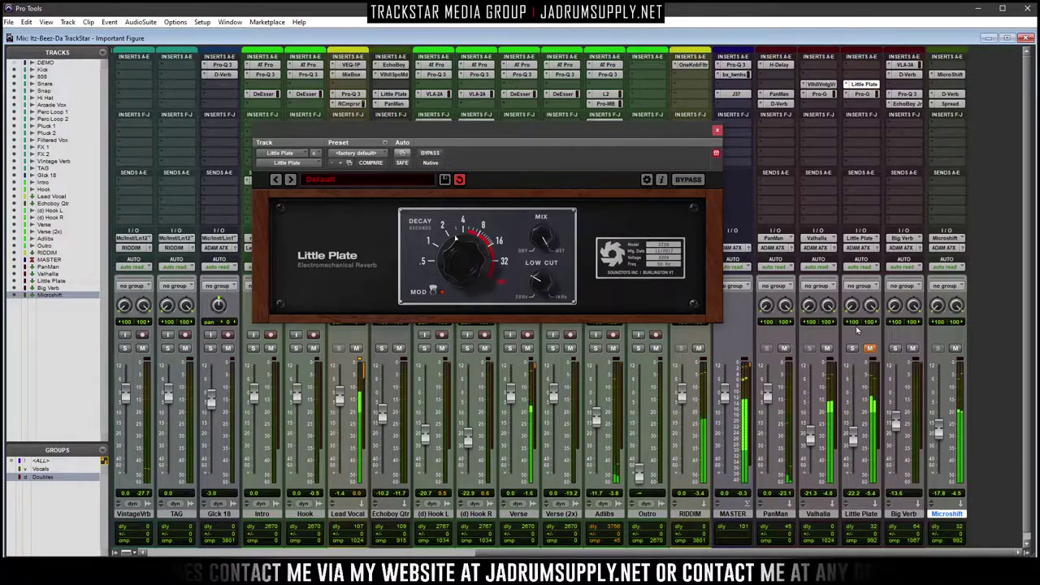
{"action": "left_click", "coordinate": [871, 349]}
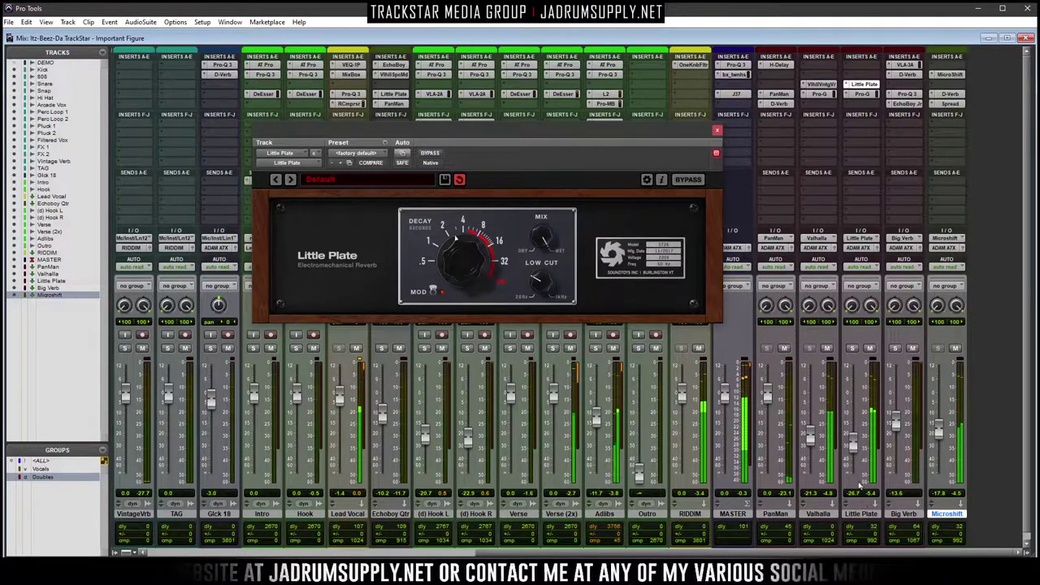
{"action": "left_click", "coordinate": [717, 130]}
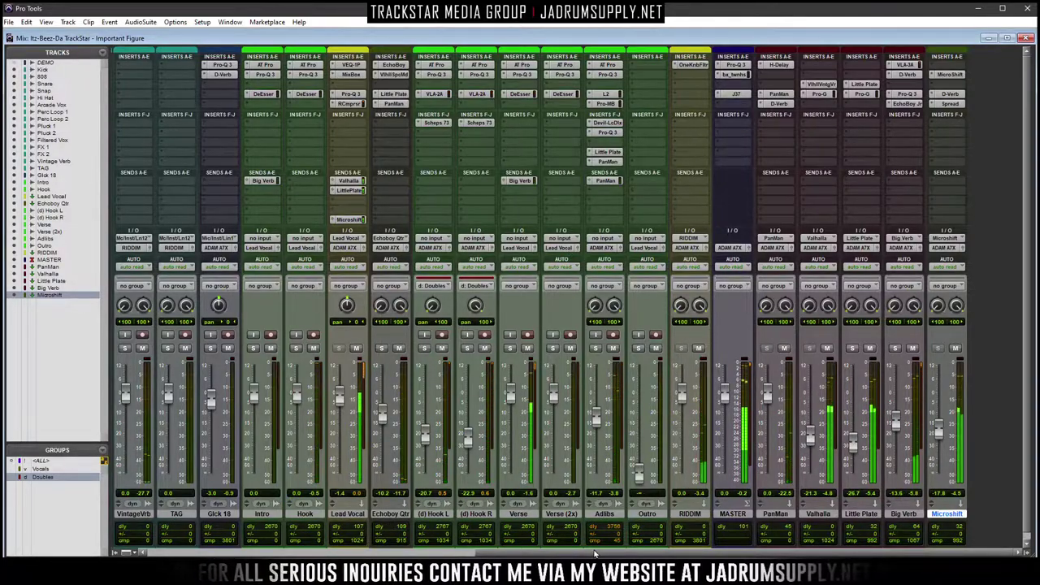
Raise the Kick fader to +0.5 dB and lower the Little Plate aux to -28.3 dB and the Valhalla aux to -21.8 dB
{"action": "left_click_drag", "start_coordinate": [546, 556], "coordinate": [251, 553]}
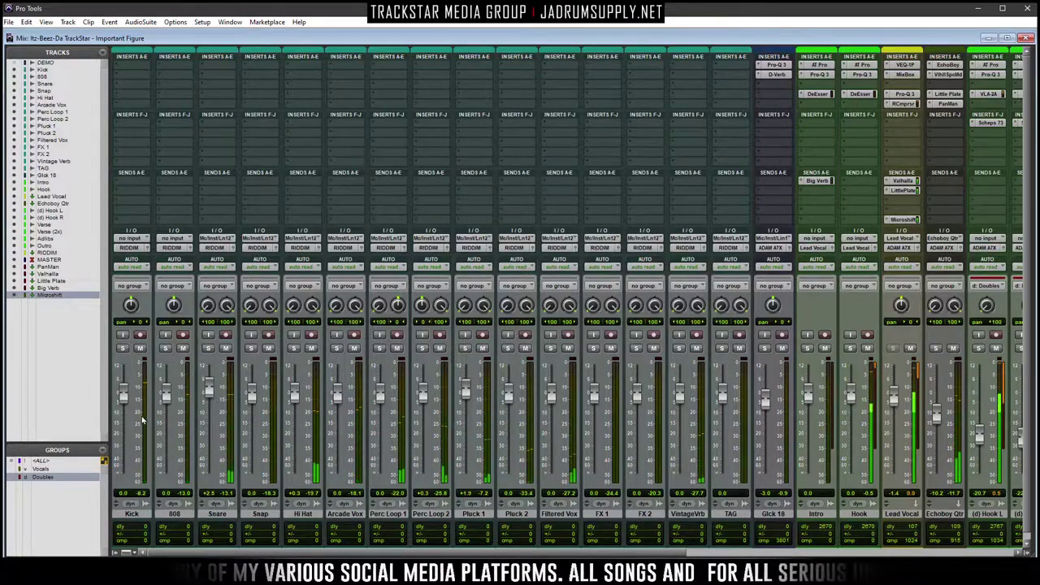
{"action": "left_click_drag", "start_coordinate": [123, 396], "coordinate": [123, 393]}
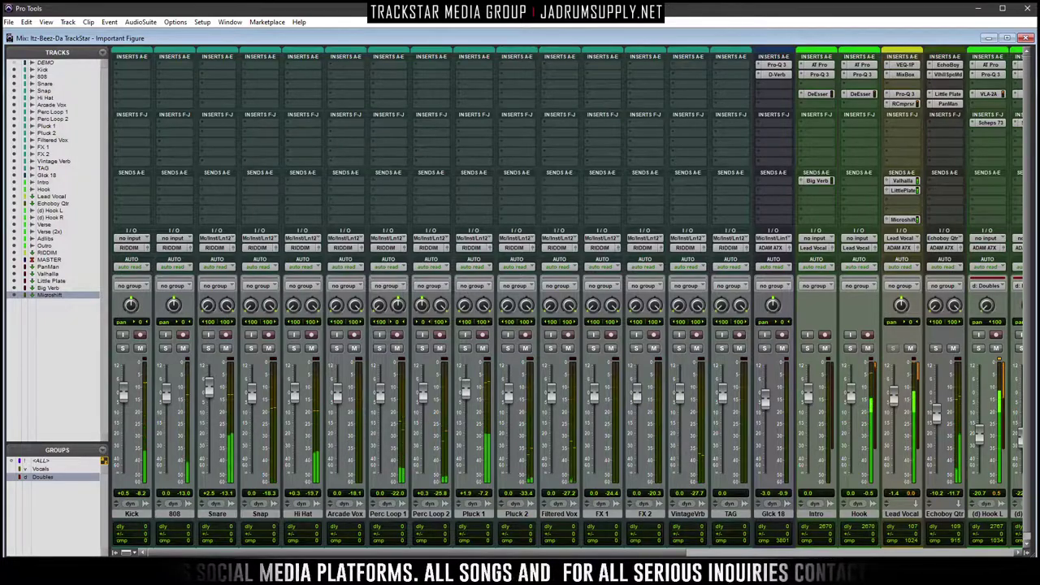
{"action": "scroll", "coordinate": [852, 437], "scroll_direction": "right", "scroll_amount": 5}
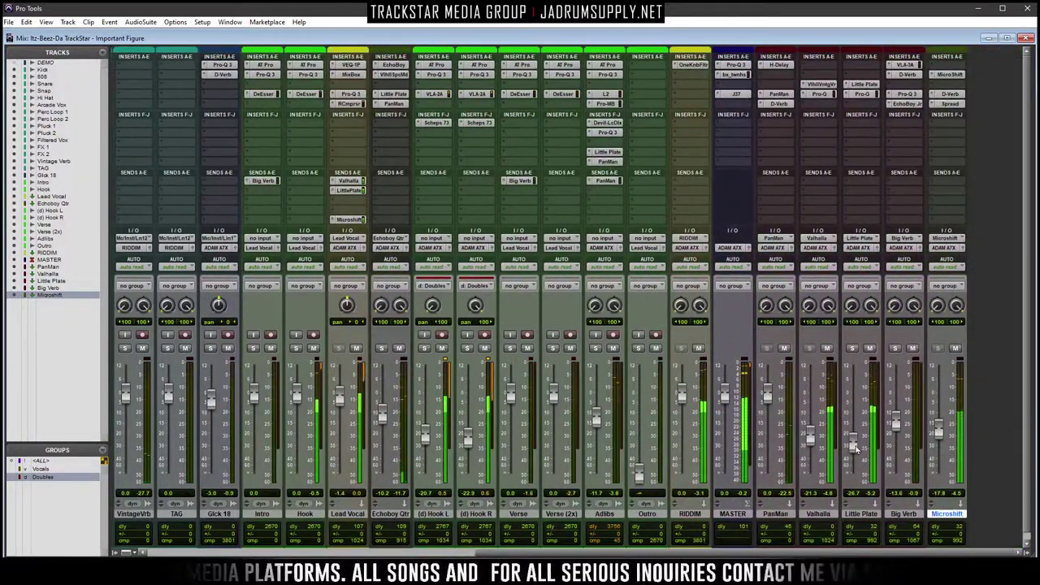
{"action": "left_click_drag", "start_coordinate": [855, 445], "coordinate": [814, 448]}
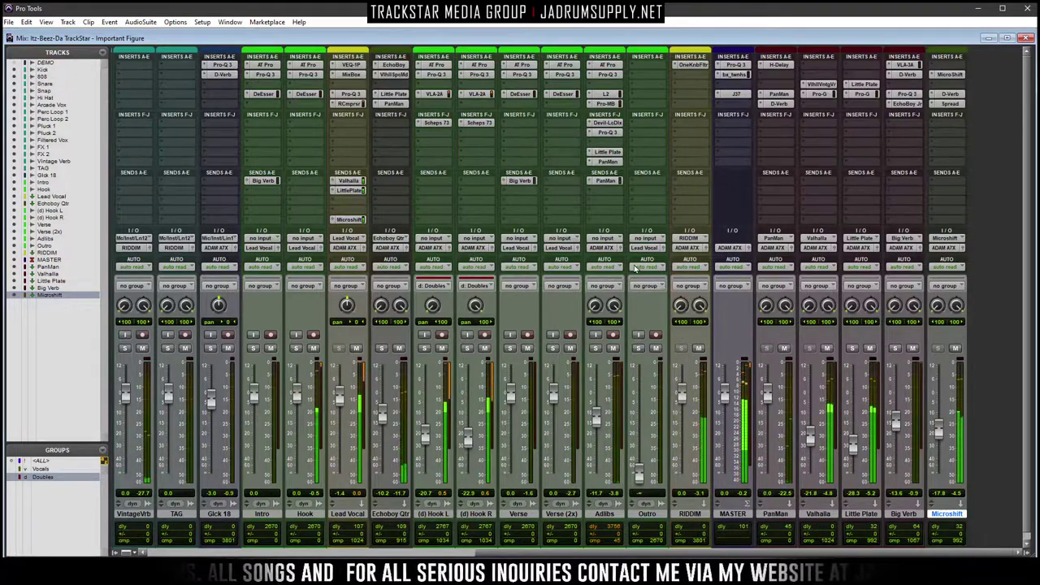
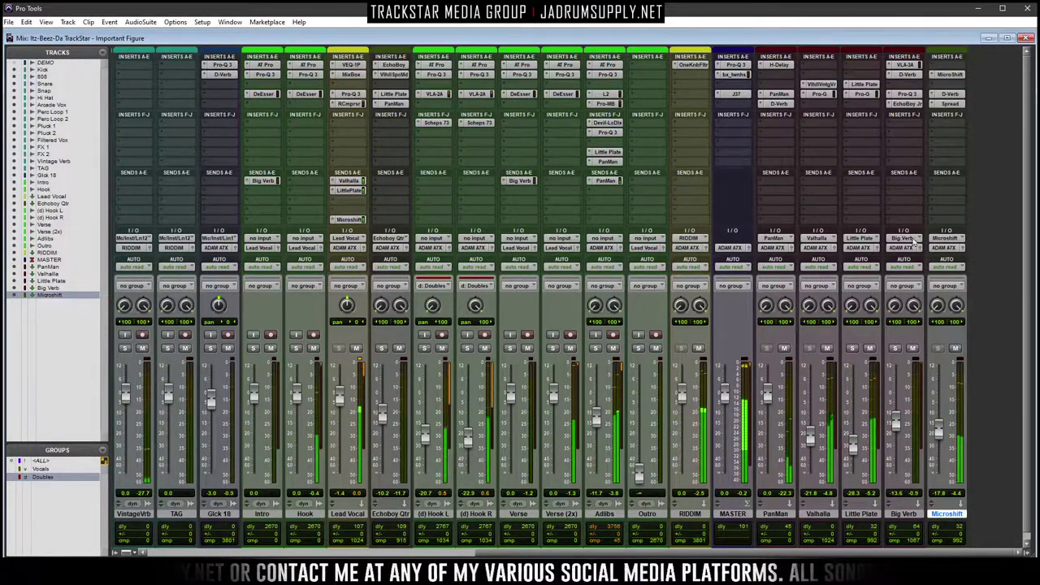
In the Edit window, stop playback, solo Verse (2x), place the cursor at 55|4|480, and enlarge the height of all tracks
{"action": "key", "text": "ctrl+equal"}
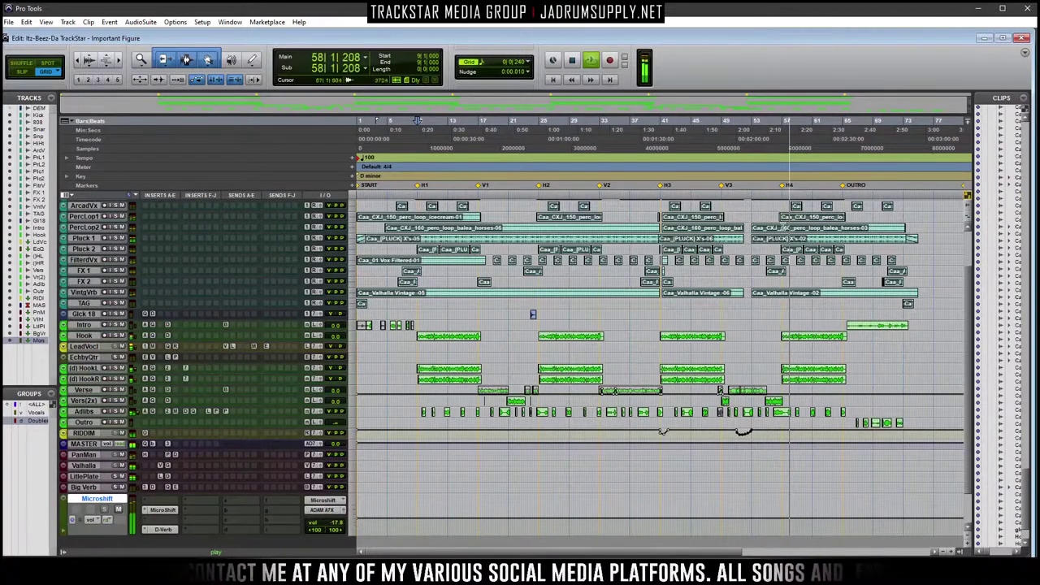
{"action": "key", "text": "space"}
{"action": "left_click", "coordinate": [780, 417]}
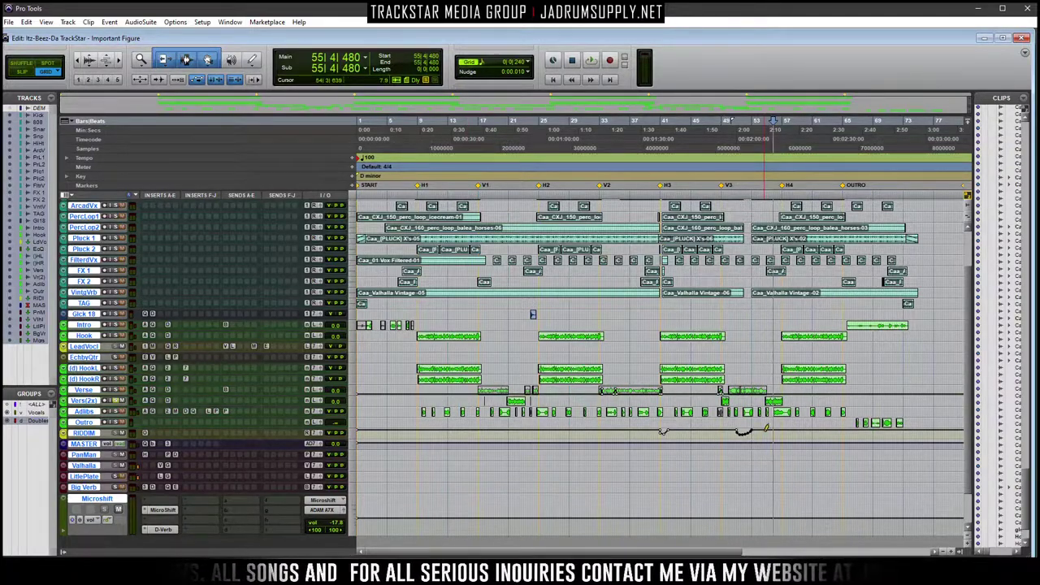
{"action": "key", "text": "ctrl+alt+bracketright"}
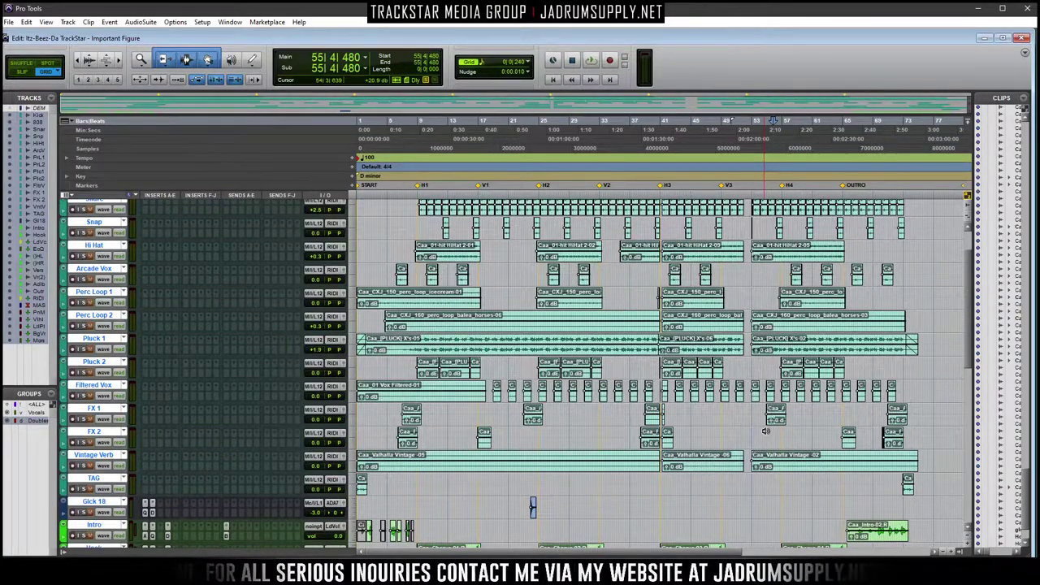
Audition the soloed Verse (2x) clip leading into the H4 marker alongside the Adlibs clips
{"action": "scroll", "coordinate": [764, 431], "scroll_direction": "down", "scroll_amount": 10}
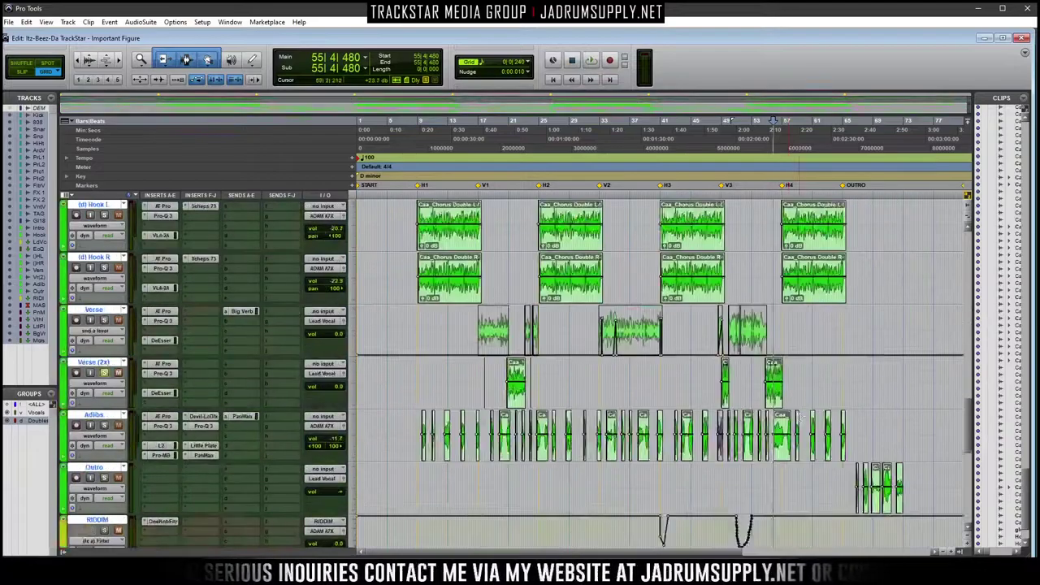
{"action": "scroll", "coordinate": [799, 418], "scroll_direction": "down", "scroll_amount": 5}
{"action": "scroll", "coordinate": [804, 406], "scroll_direction": "up", "scroll_amount": 7}
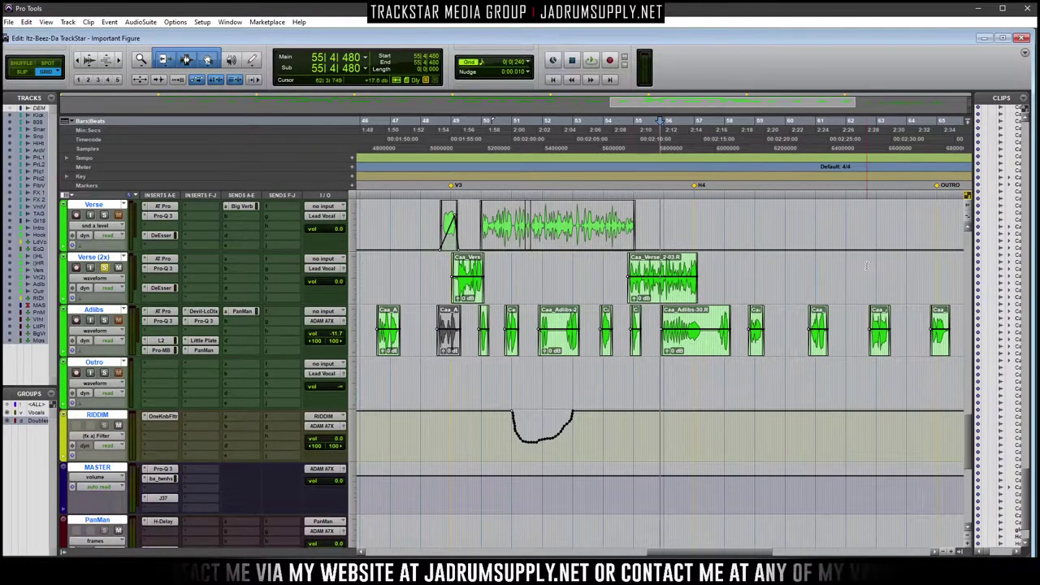
{"action": "scroll", "coordinate": [807, 247], "scroll_direction": "up", "scroll_amount": 2}
{"action": "key", "text": "space"}
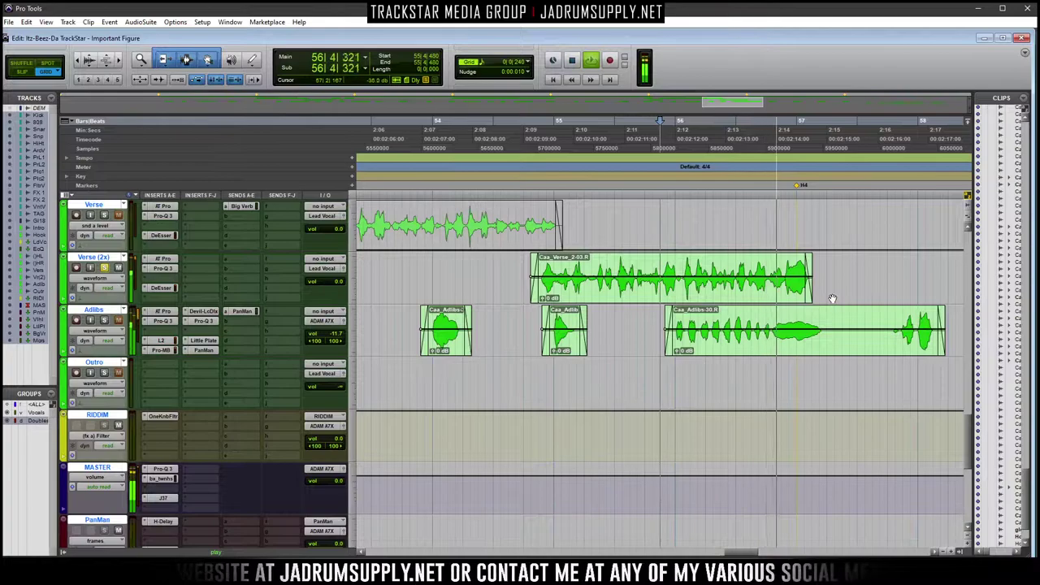
{"action": "key", "text": "space"}
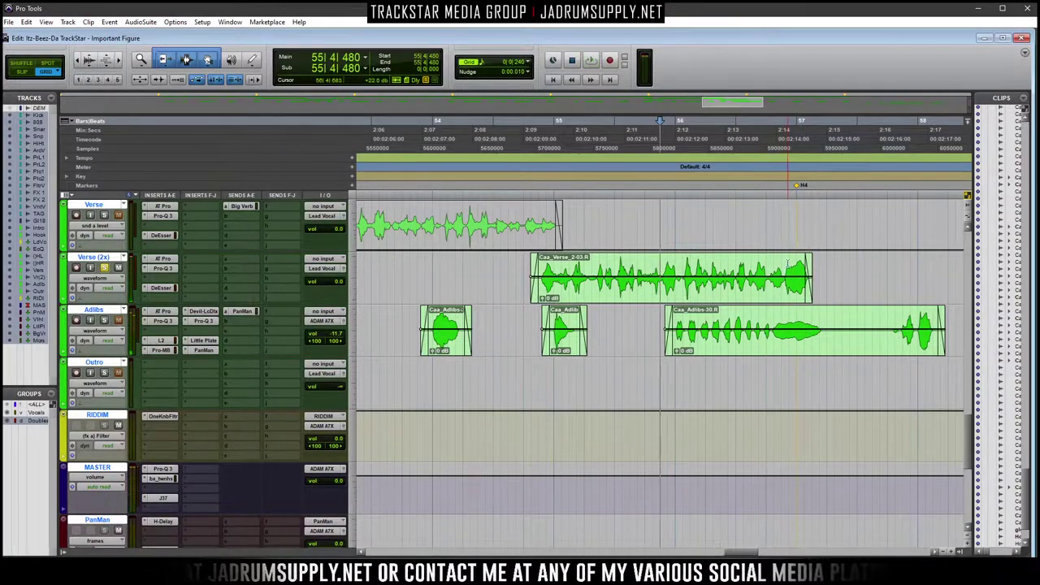
Select the last part of the Verse (2x) clip from 56|4|597 to its end and separate it into its own clip
{"action": "left_click_drag", "start_coordinate": [783, 265], "coordinate": [811, 257]}
{"action": "key", "text": "ctrl+]"}
{"action": "key", "text": "ctrl+]"}
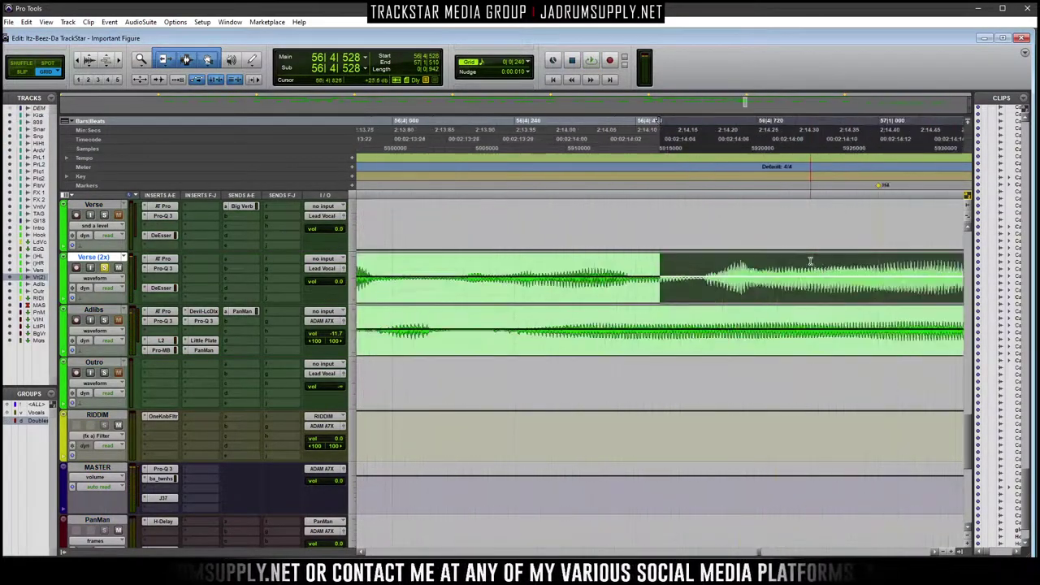
{"action": "left_click", "coordinate": [670, 265], "text": "shift"}
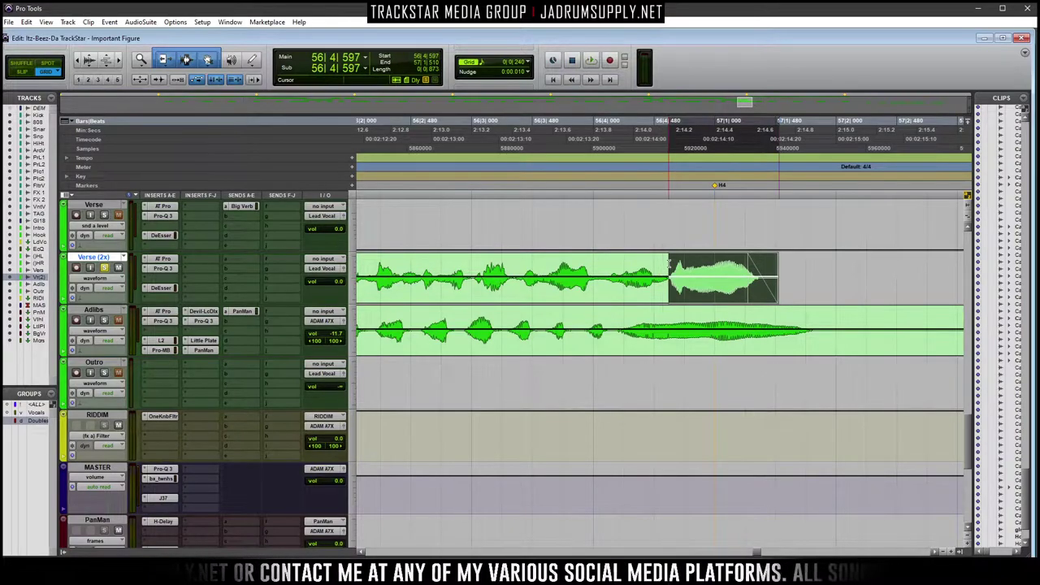
{"action": "key", "text": "ctrl+e"}
Render an AudioSuite Vari-Fi slow down on the separated Verse (2x) clip, fitted to the selection with fades on, and play it back
{"action": "left_click", "coordinate": [139, 21]}
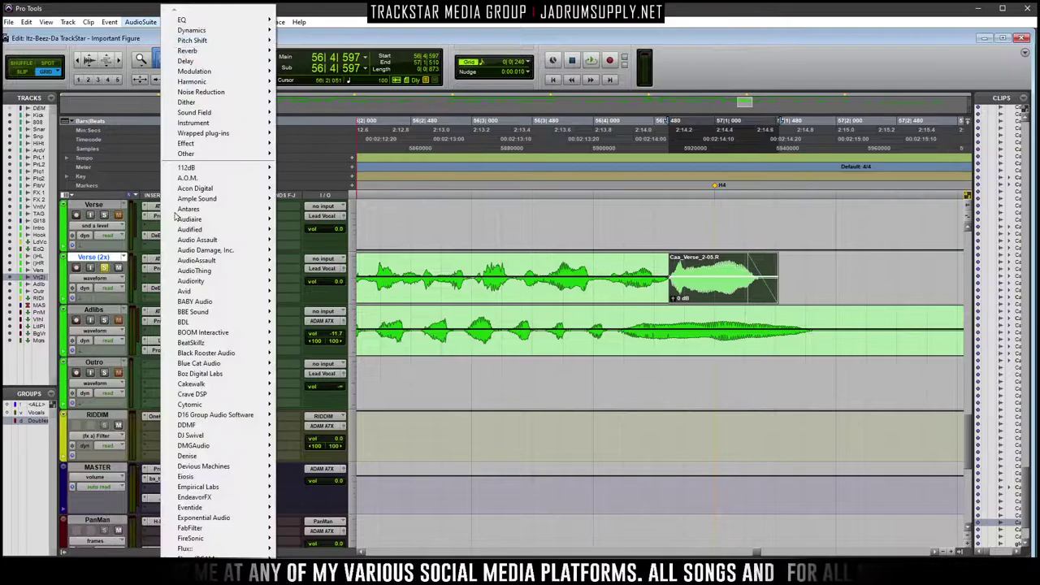
{"action": "mouse_move", "coordinate": [199, 529]}
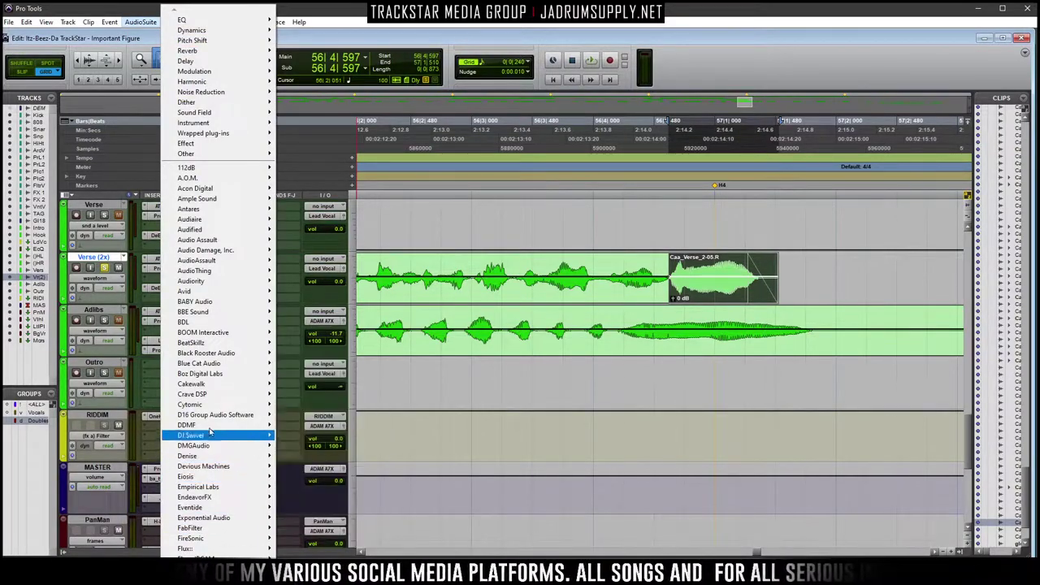
{"action": "mouse_move", "coordinate": [229, 293]}
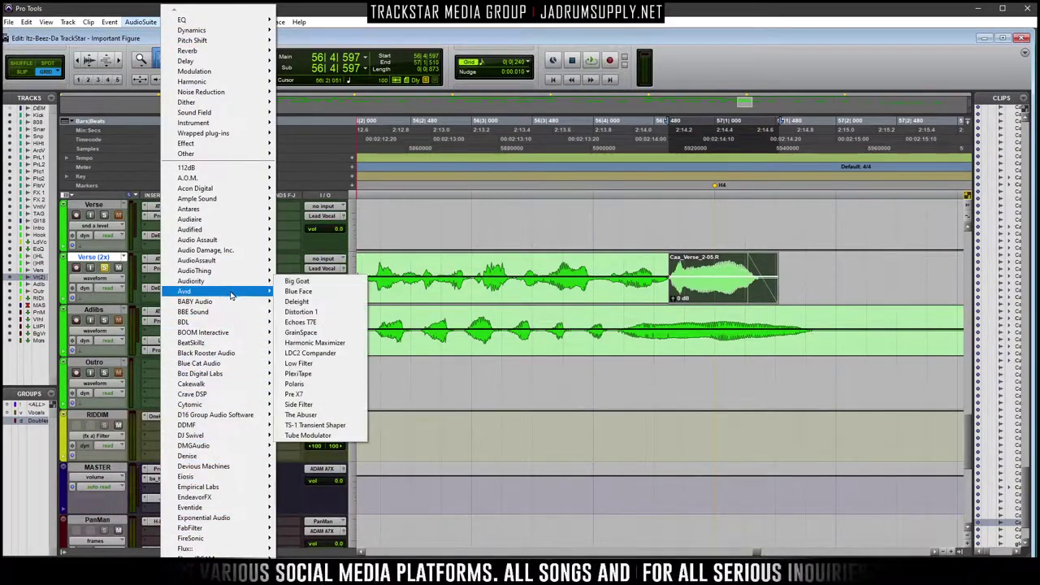
{"action": "left_click", "coordinate": [301, 557]}
{"action": "left_click", "coordinate": [127, 139]}
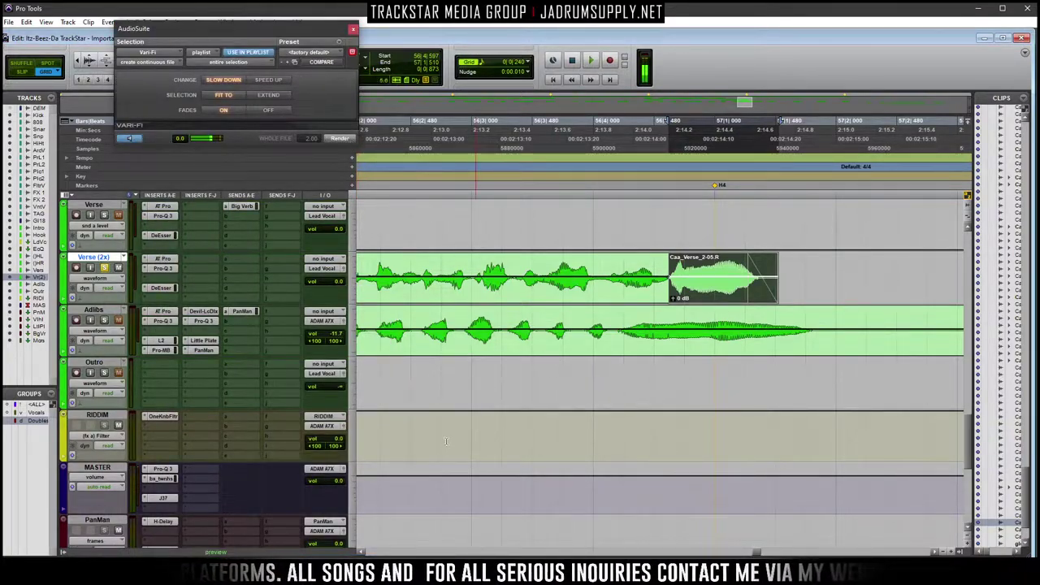
{"action": "key", "text": "space"}
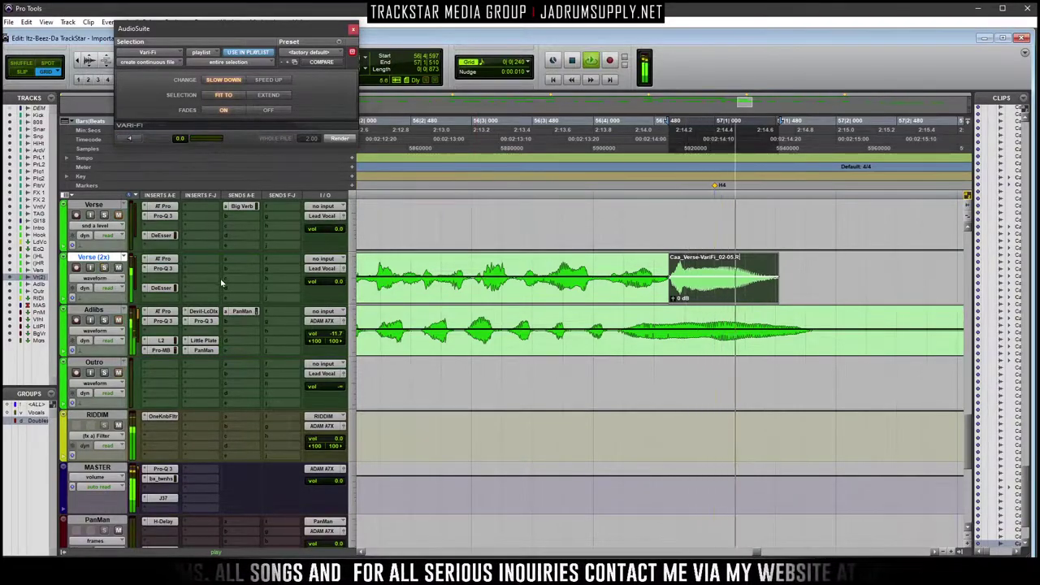
Play from 56|2|240 into the H4 hook to check the Vari-Fi ending, mute Verse (2x), and resume playback
{"action": "left_click", "coordinate": [380, 186]}
{"action": "key", "text": "space"}
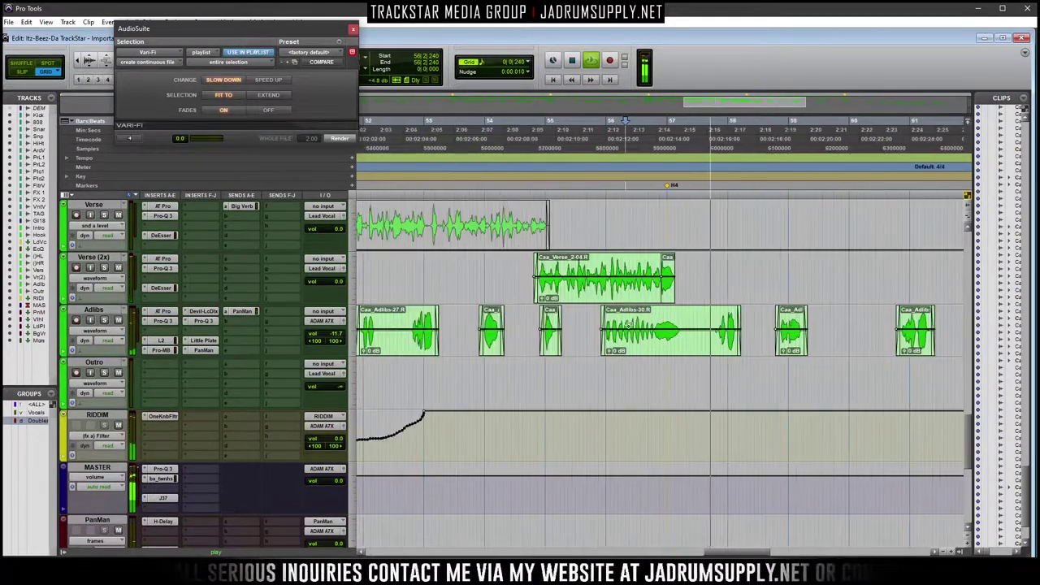
{"action": "key", "text": "ctrl+["}
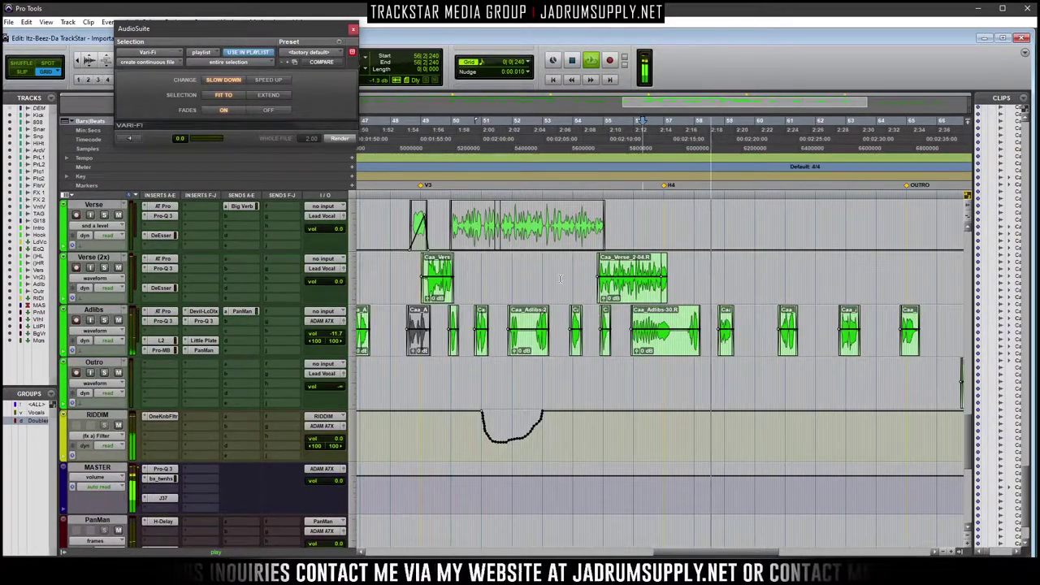
{"action": "key", "text": "space"}
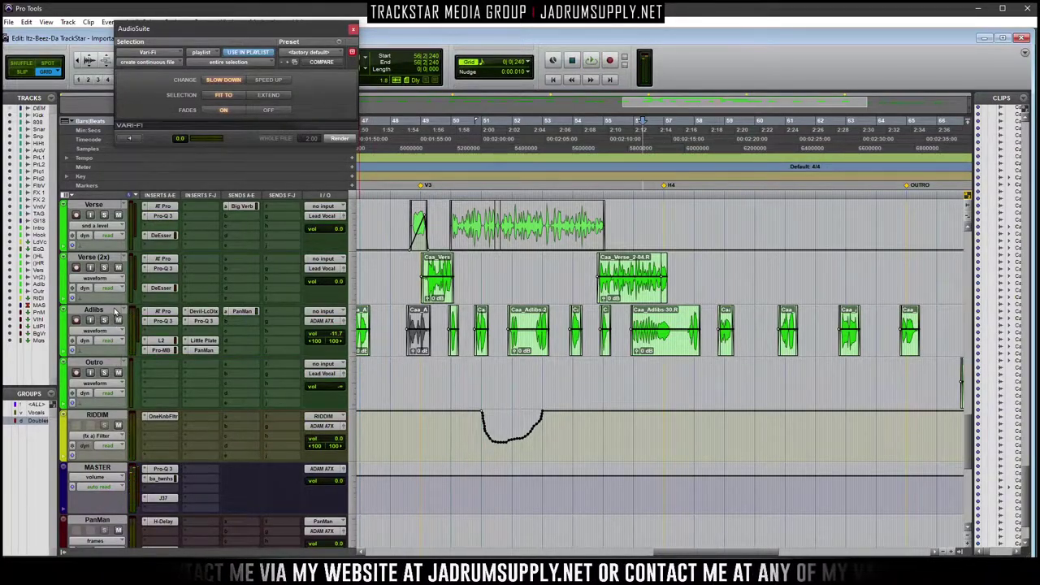
{"action": "left_click", "coordinate": [118, 267]}
{"action": "key", "text": "space"}
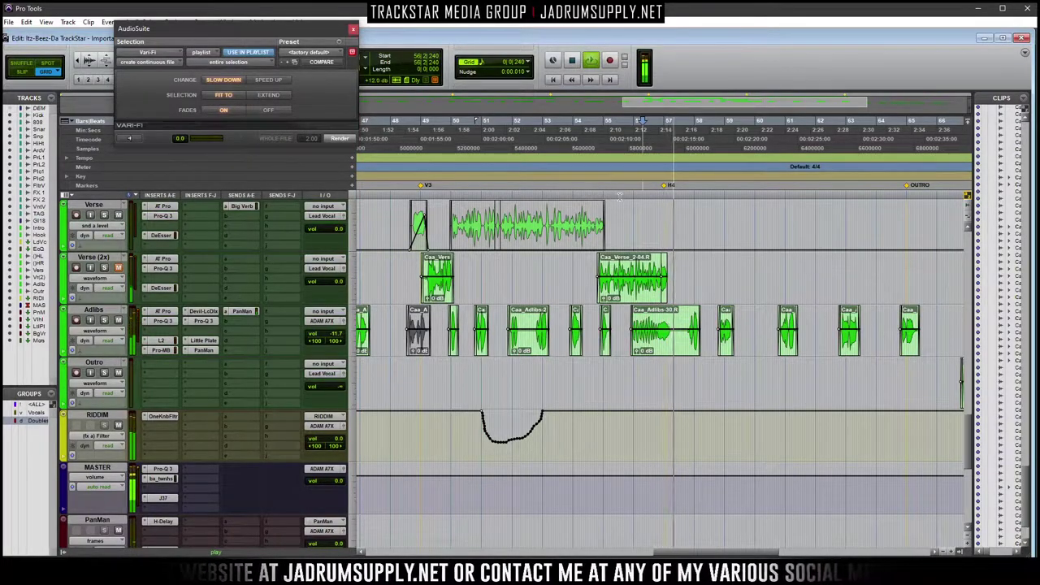
Listen through the H4 hook while looking over the verse, hook, lead vocal and FX tracks
{"action": "scroll", "coordinate": [179, 304], "scroll_direction": "up", "scroll_amount": 5}
{"action": "scroll", "coordinate": [178, 303], "scroll_direction": "down", "scroll_amount": 5}
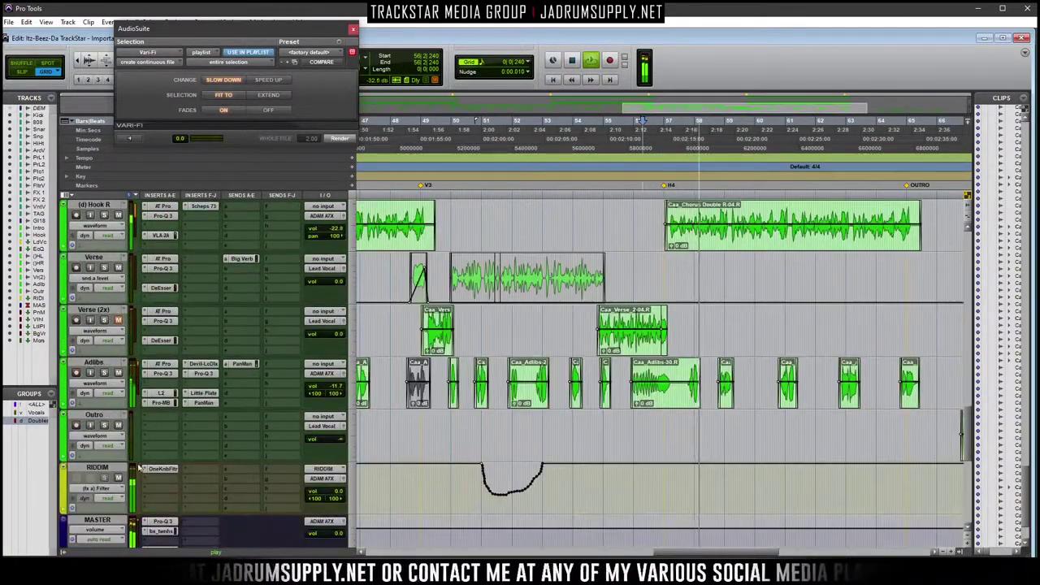
{"action": "scroll", "coordinate": [134, 474], "scroll_direction": "down", "scroll_amount": 5}
{"action": "scroll", "coordinate": [134, 474], "scroll_direction": "up", "scroll_amount": 5}
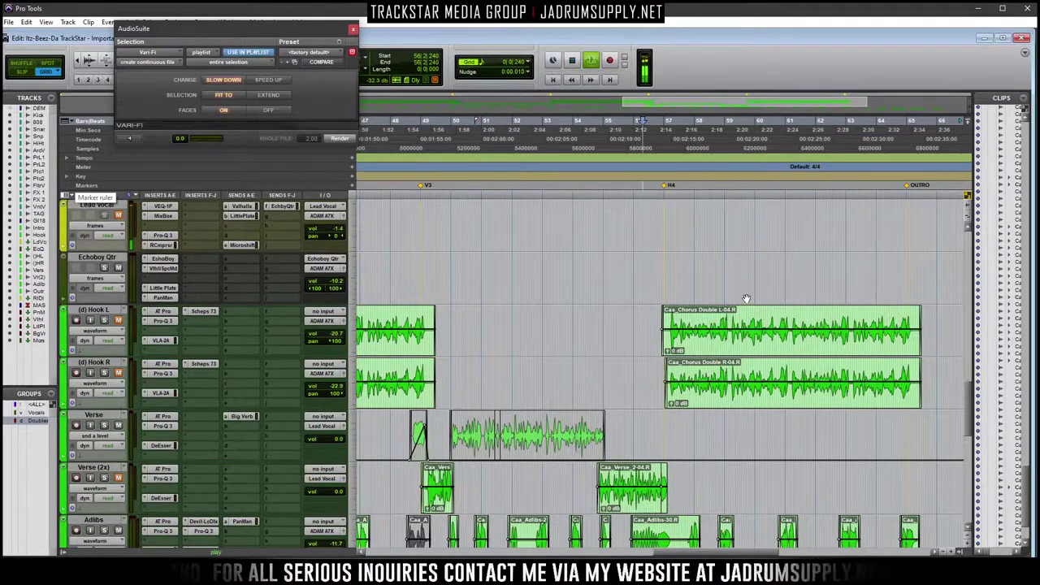
{"action": "scroll", "coordinate": [404, 310], "scroll_direction": "up", "scroll_amount": 1}
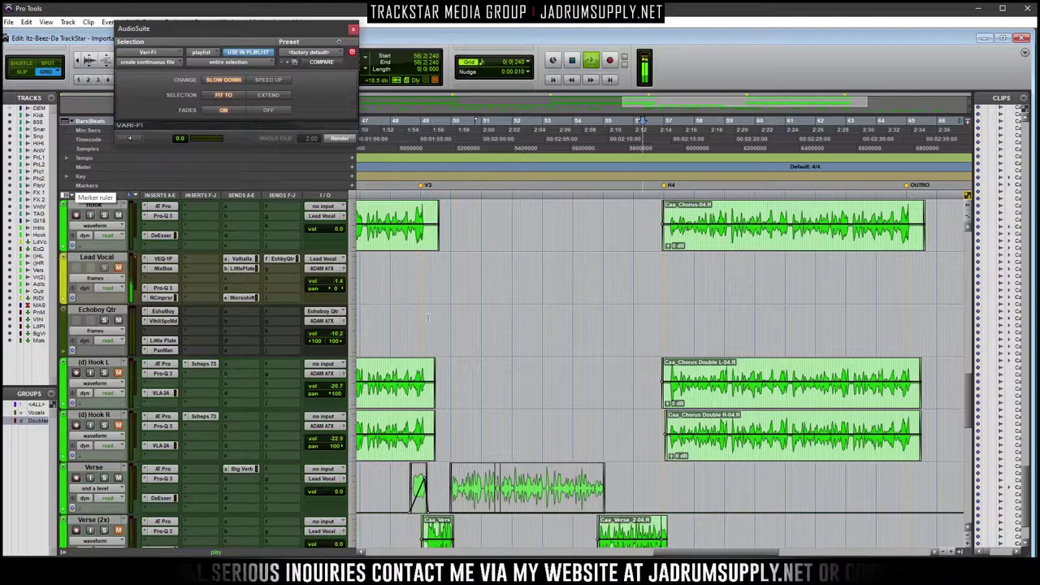
{"action": "scroll", "coordinate": [454, 301], "scroll_direction": "up", "scroll_amount": 6}
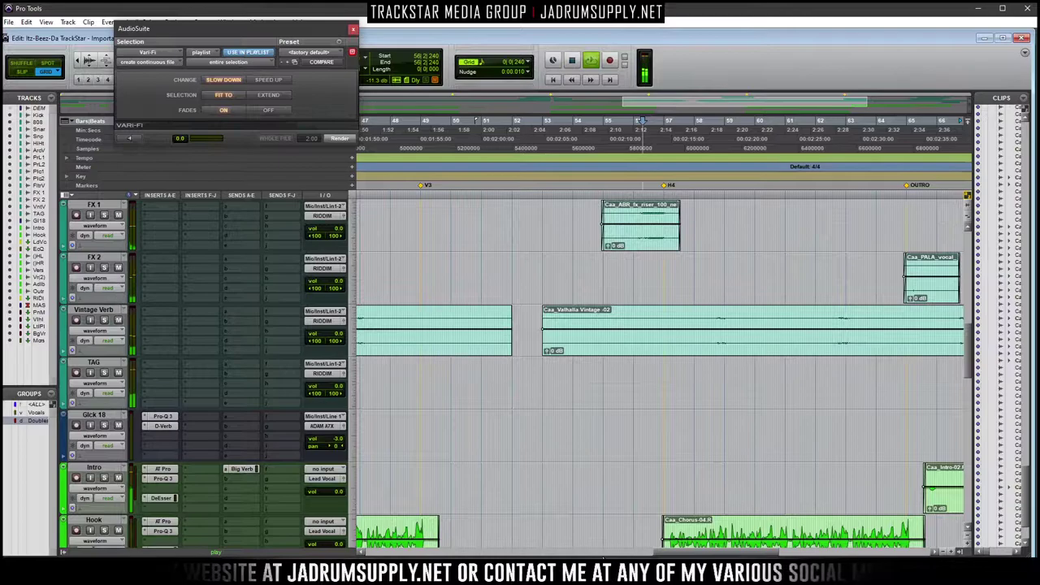
Restart playback from the song's beginning with the whole session fitted in view
{"action": "key", "text": "Return"}
{"action": "key", "text": "alt+a"}
{"action": "key", "text": "space"}
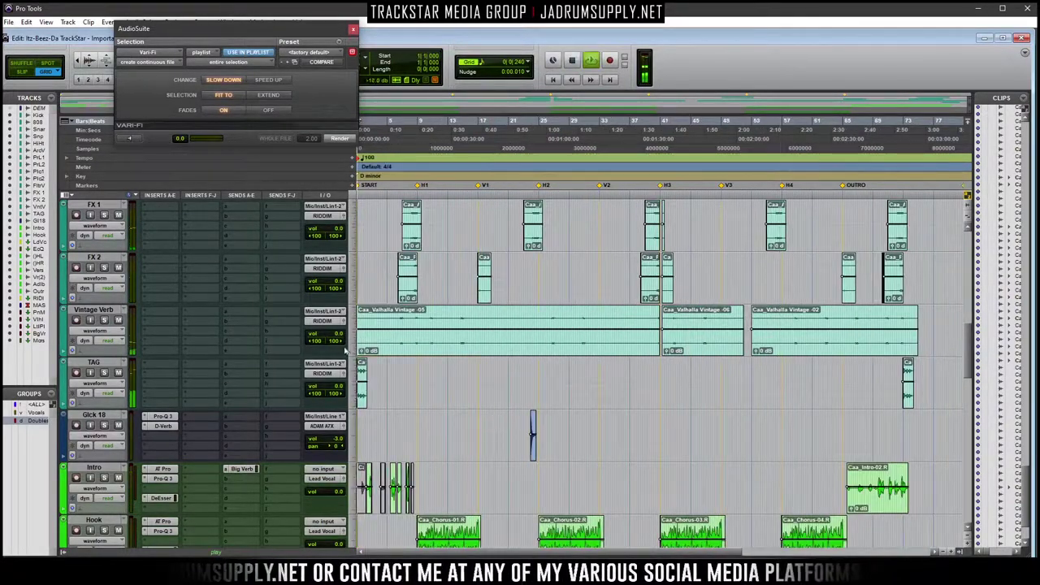
Select the TAG and Glck 18 tracks and recolour Glck 18 teal to match the instrument tracks
{"action": "left_click", "coordinate": [104, 426]}
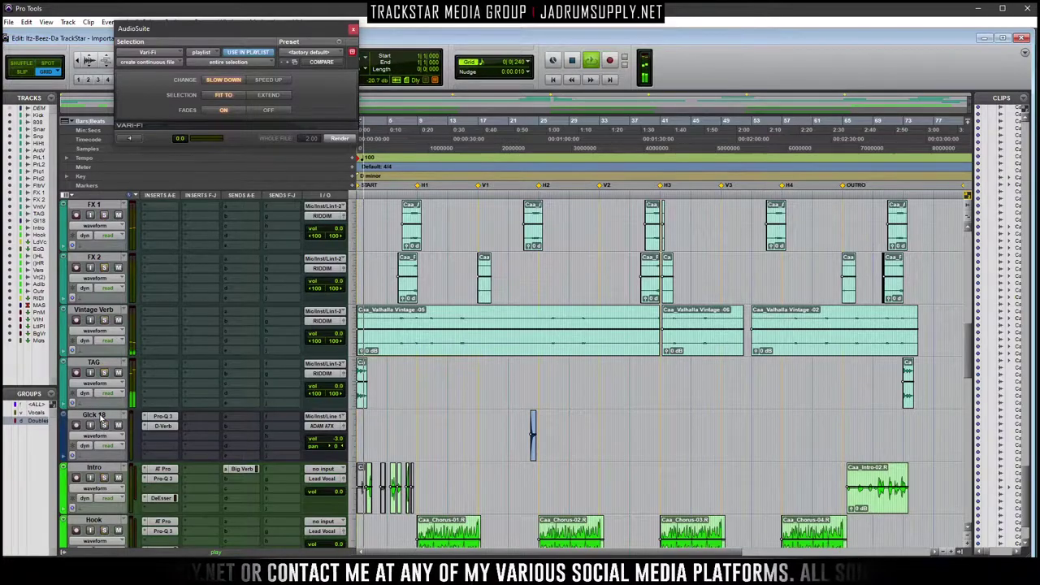
{"action": "left_click", "coordinate": [94, 415]}
{"action": "left_click", "coordinate": [95, 362], "text": "ctrl"}
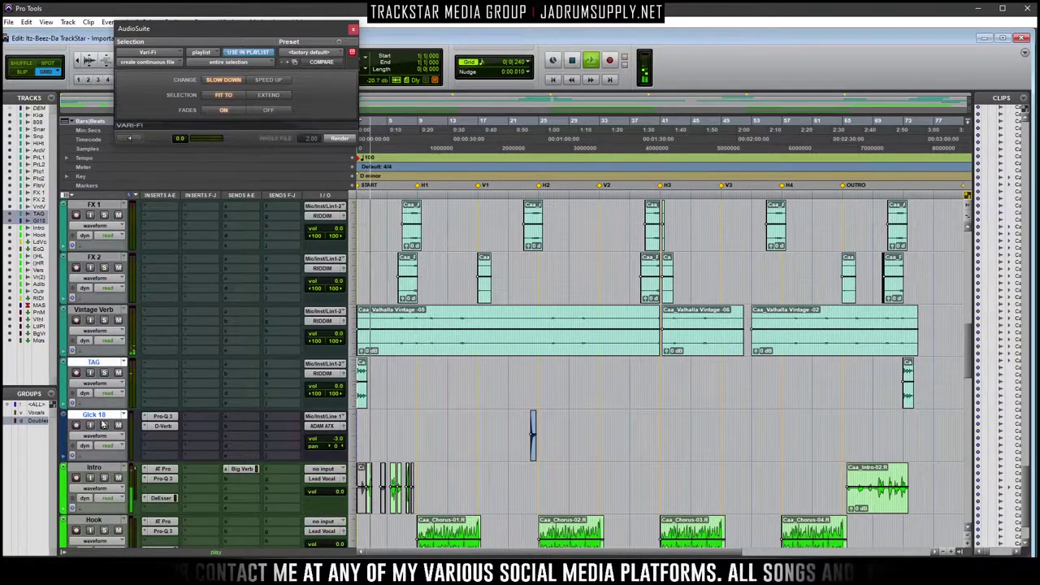
{"action": "key", "text": "space"}
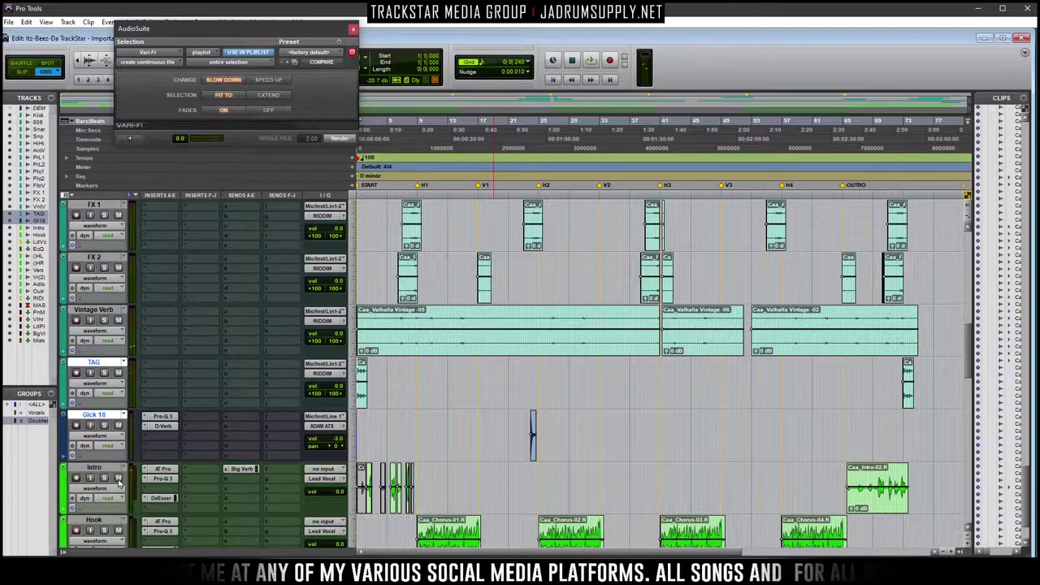
{"action": "key", "text": "space"}
{"action": "double_click", "coordinate": [94, 416]}
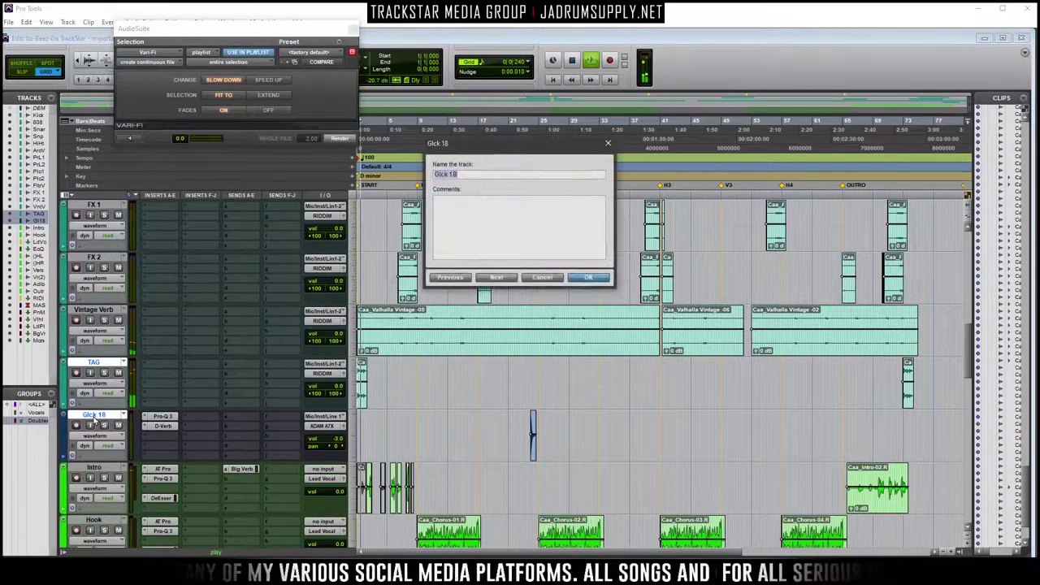
{"action": "key", "text": "Return"}
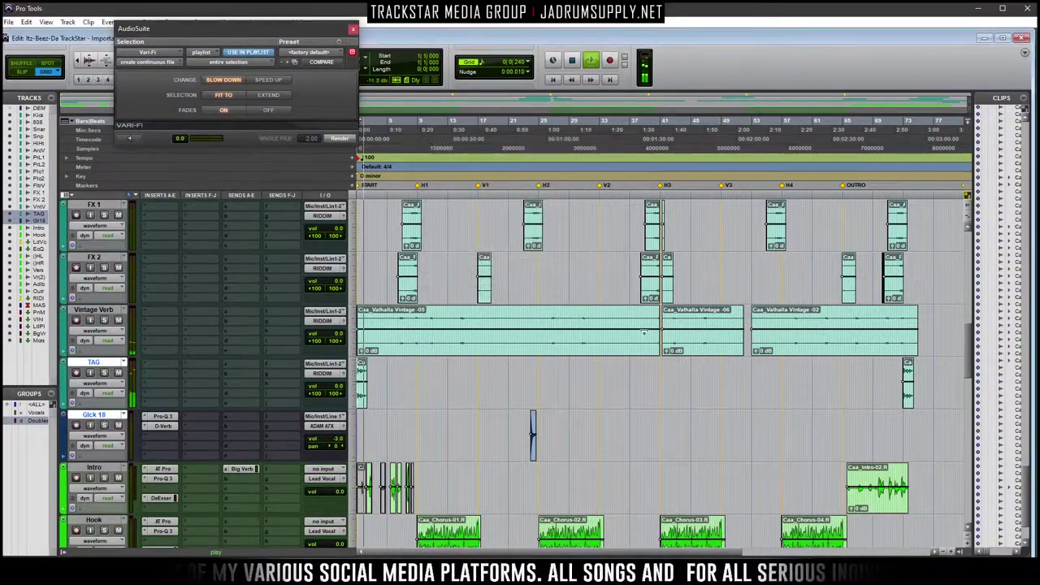
{"action": "double_click", "coordinate": [65, 440]}
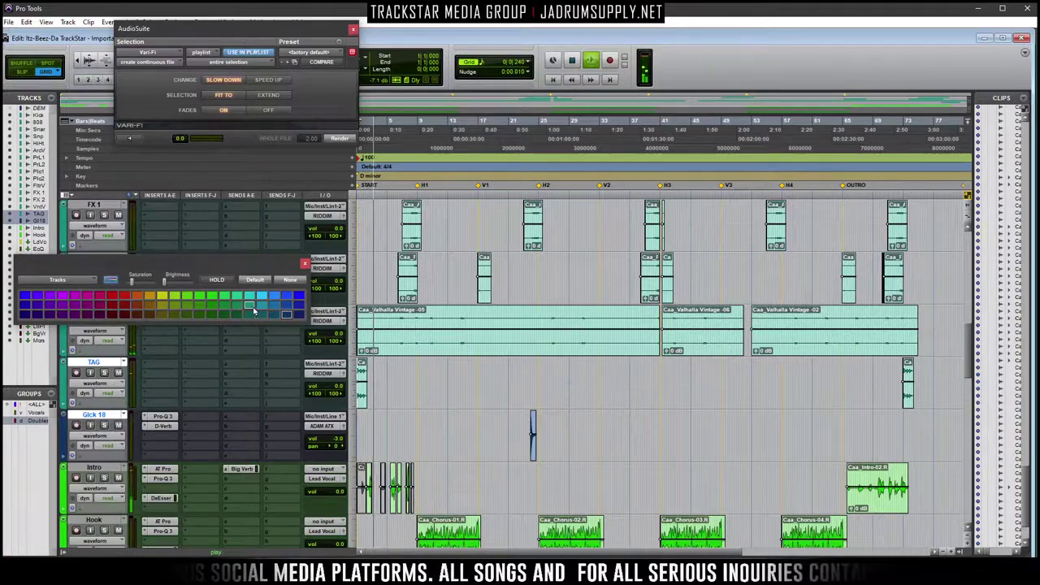
{"action": "left_click", "coordinate": [304, 263]}
Add a fade-in to the start of the Intro track's clip in bar 5 and let playback run into H1
{"action": "scroll", "coordinate": [526, 411], "scroll_direction": "up", "scroll_amount": 4}
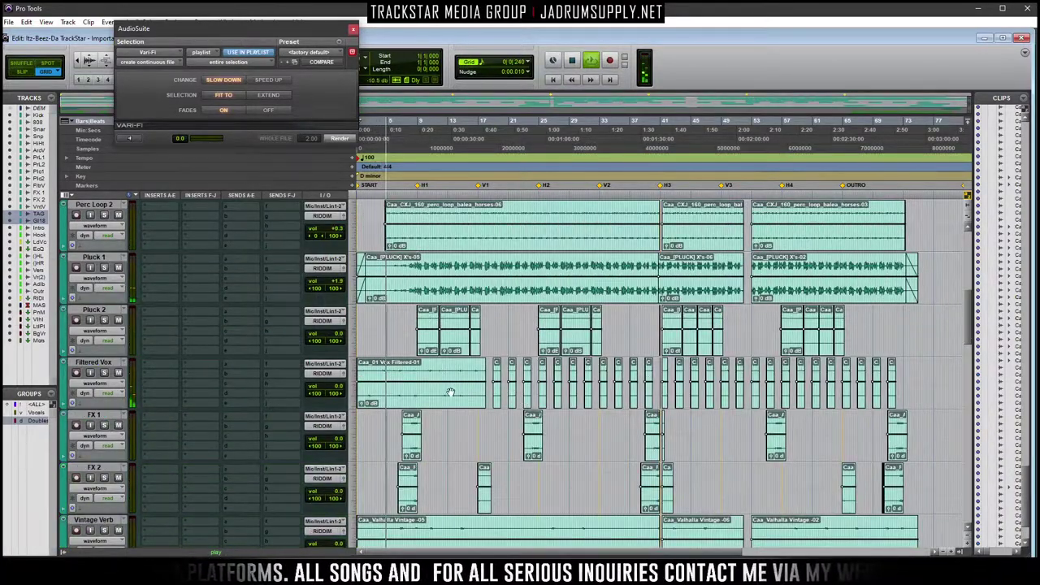
{"action": "scroll", "coordinate": [439, 373], "scroll_direction": "down", "scroll_amount": 6}
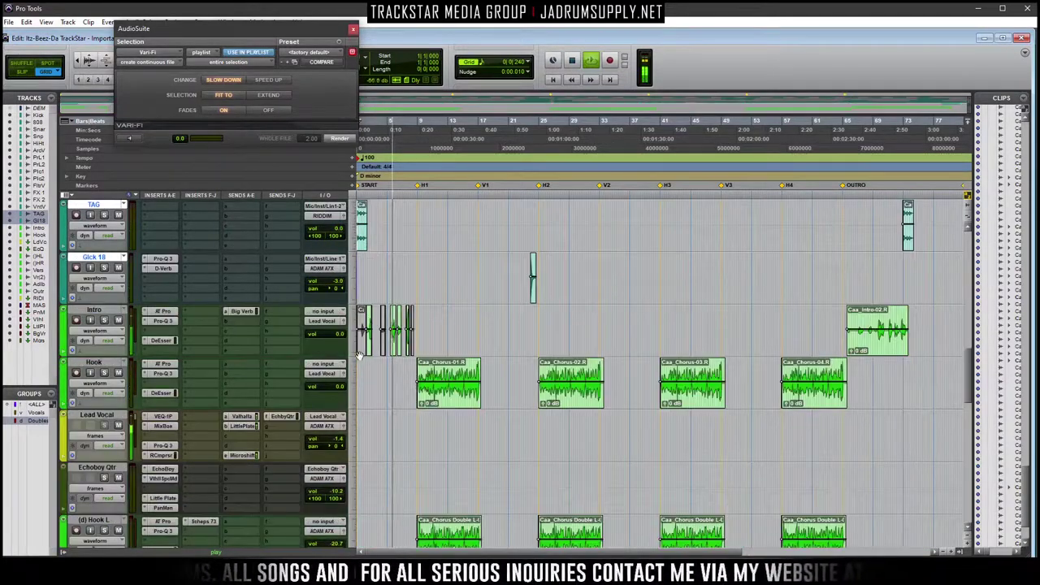
{"action": "key", "text": "ctrl+bracketright"}
{"action": "key", "text": "ctrl+bracketright"}
{"action": "key", "text": "ctrl+bracketright"}
{"action": "key", "text": "ctrl+bracketright"}
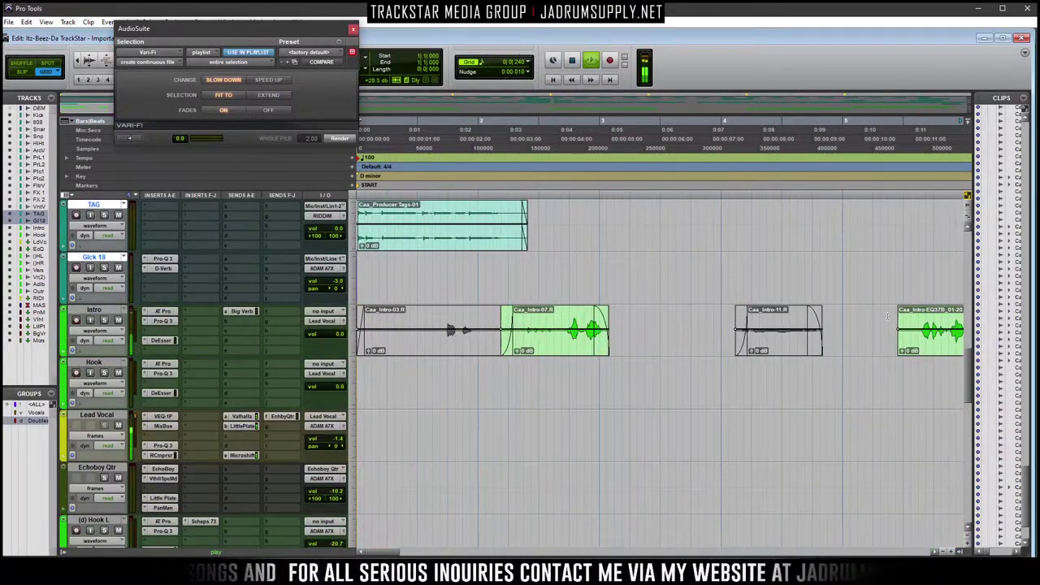
{"action": "left_click_drag", "start_coordinate": [901, 329], "coordinate": [927, 330]}
{"action": "key", "text": "ctrl+bracketleft"}
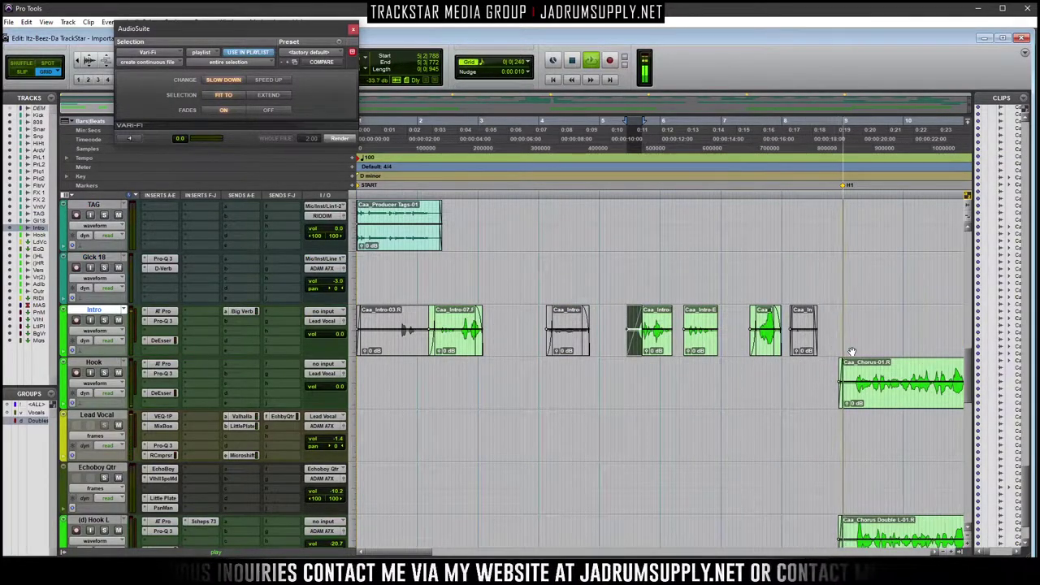
{"action": "key", "text": "ctrl+bracketleft"}
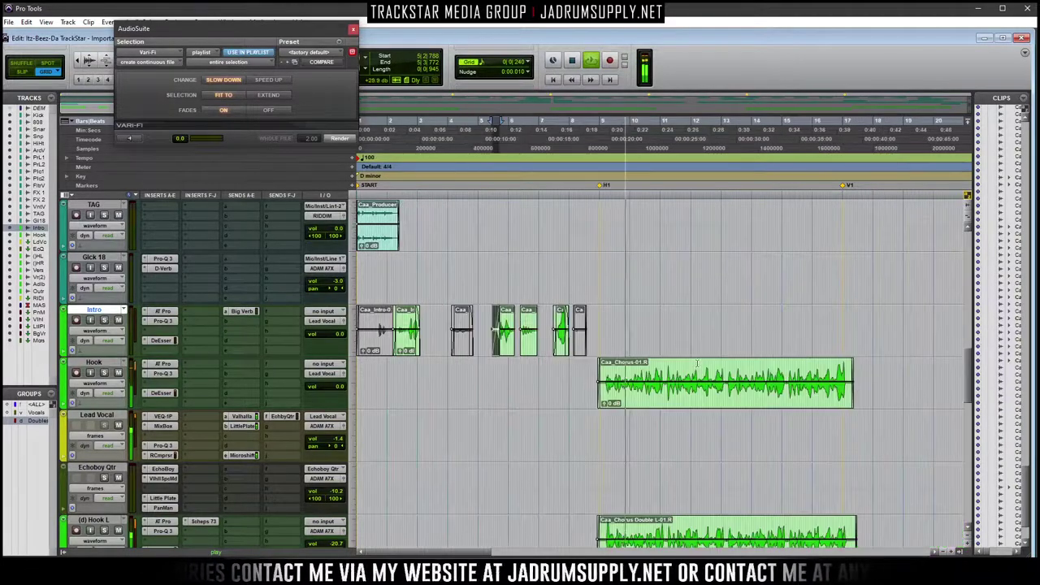
Restart from the beginning and create a send on the Intro track to a new stereo aux input named Echo Half
{"action": "key", "text": "Return"}
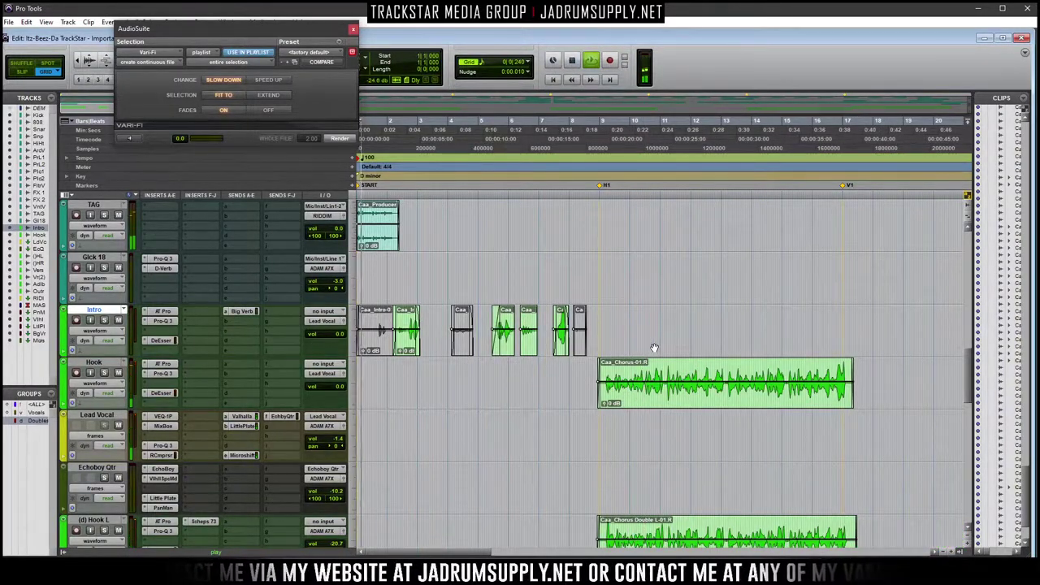
{"action": "left_click", "coordinate": [285, 314]}
{"action": "left_click", "coordinate": [315, 363]}
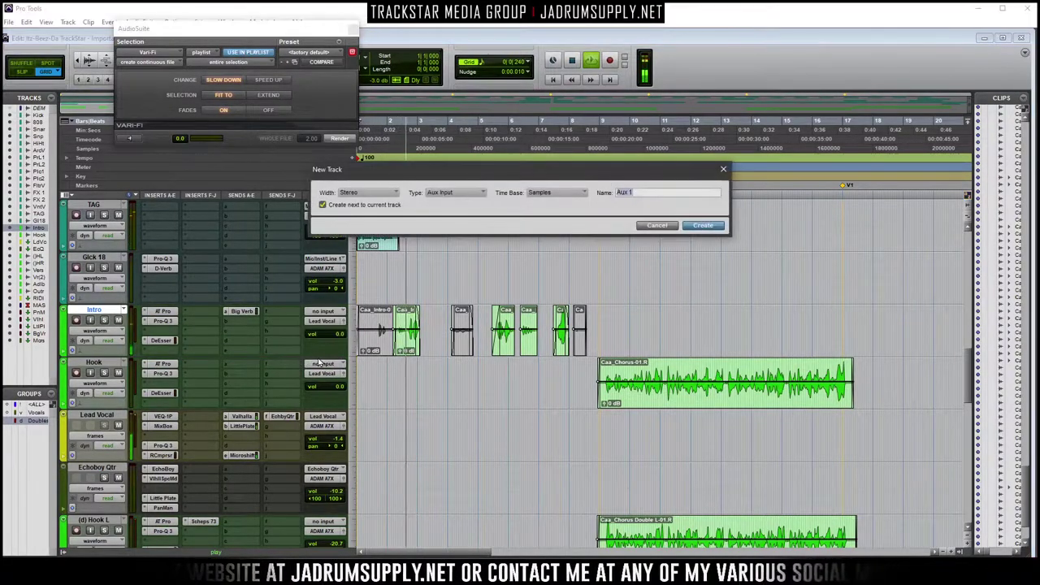
{"action": "type", "text": "Echo"}
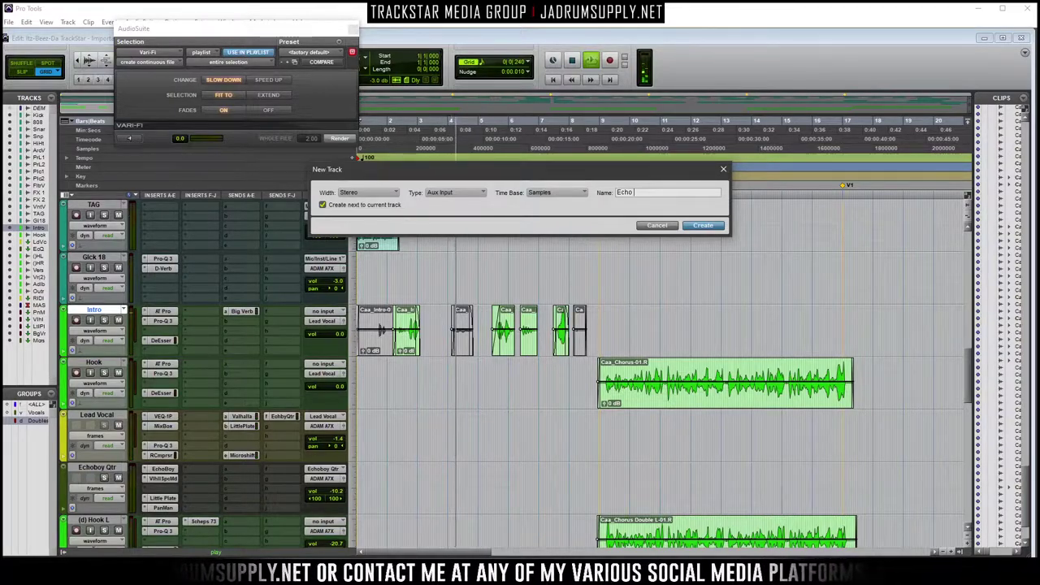
{"action": "type", "text": " Half"}
{"action": "key", "text": "Return"}
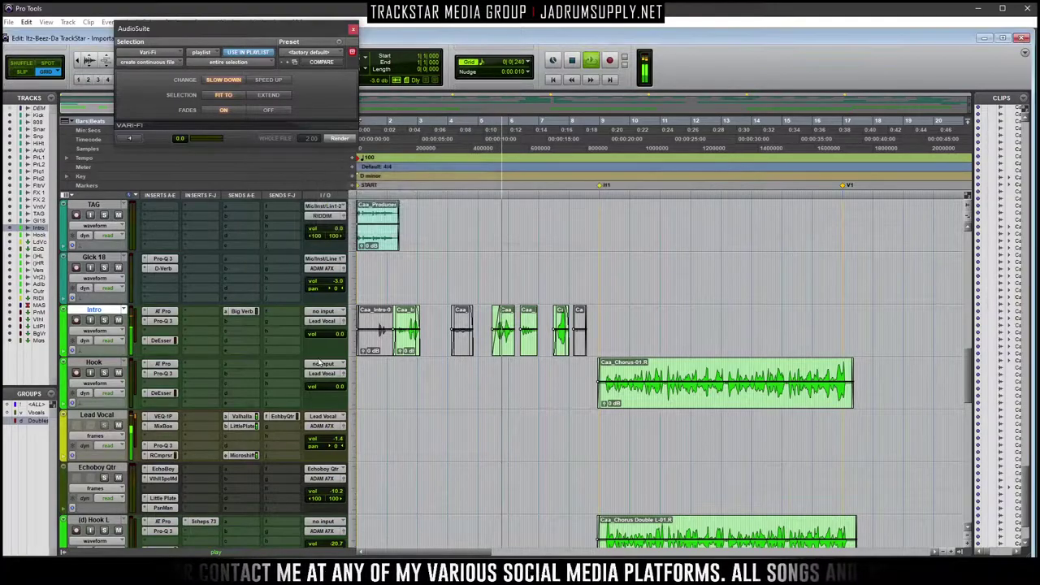
{"action": "key", "text": "space"}
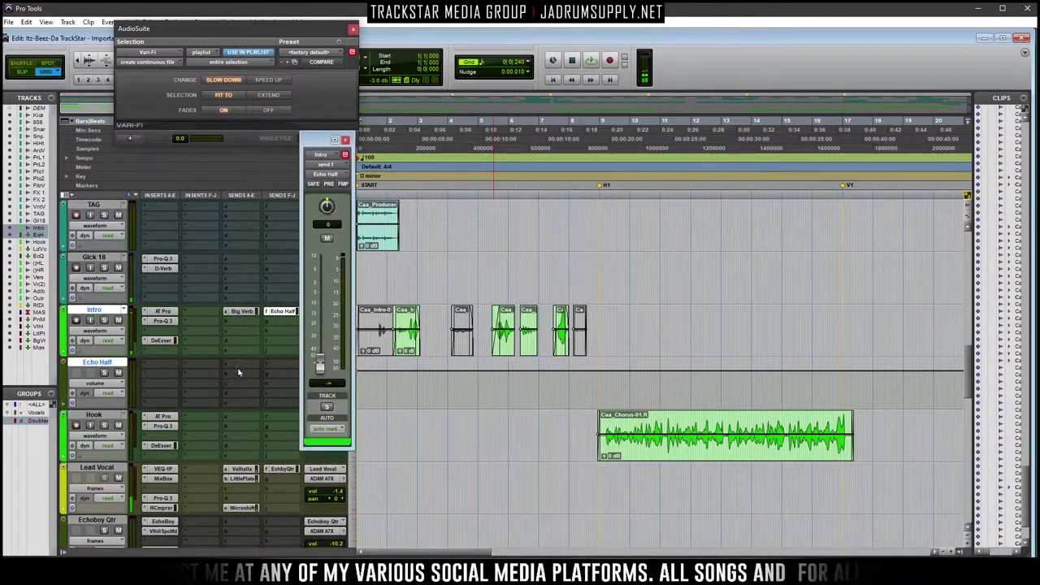
Insert the stereo SoundToys EchoBoy plug-in on the Echo Half aux track
{"action": "left_click", "coordinate": [233, 372]}
{"action": "mouse_move", "coordinate": [272, 380]}
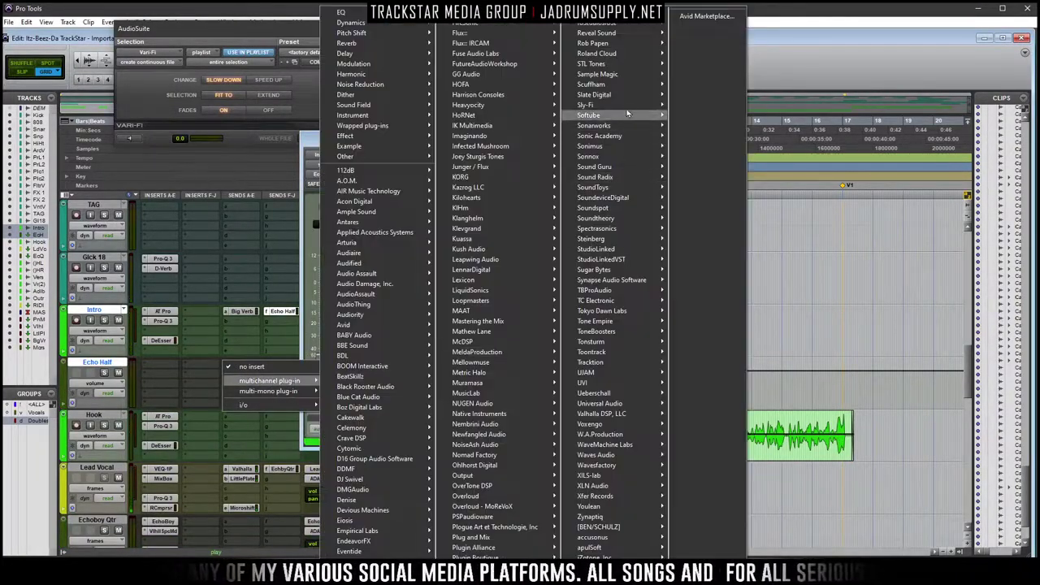
{"action": "mouse_move", "coordinate": [622, 187]}
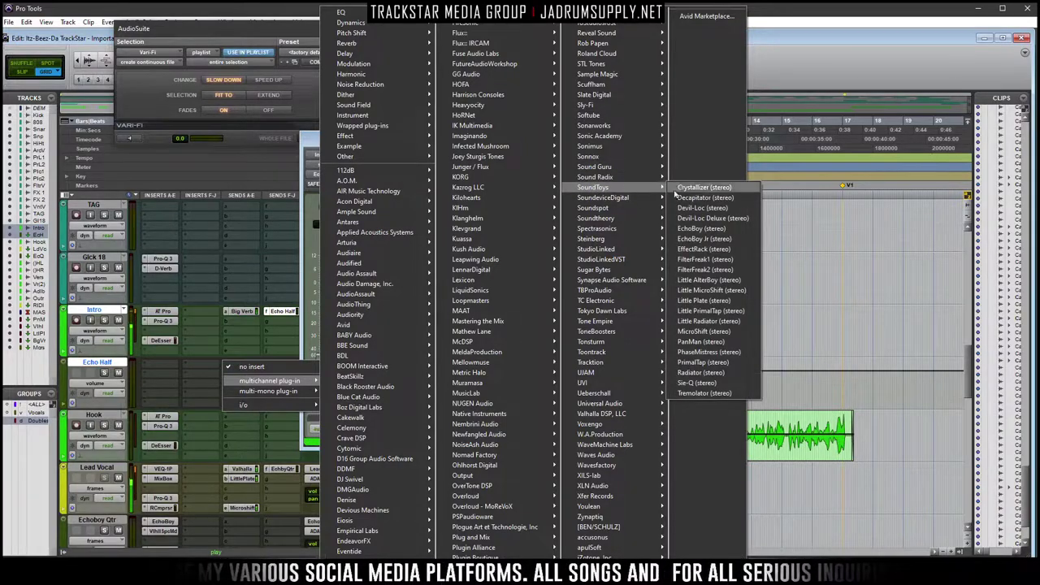
{"action": "left_click", "coordinate": [701, 228]}
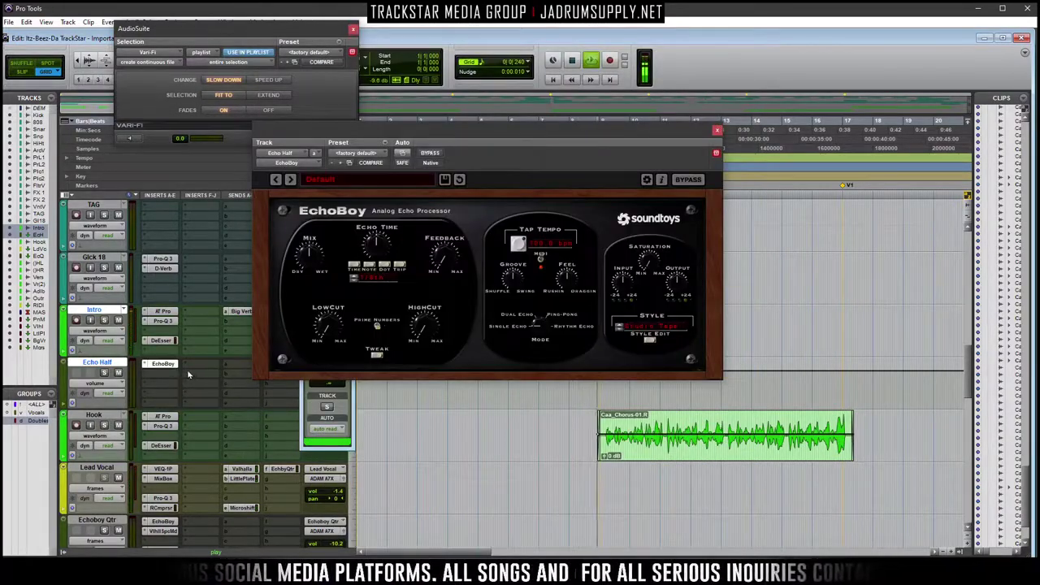
Insert the stereo SoundToys Little Plate reverb after EchoBoy on the Echo Half track, enabling modulation and adjusting its mix and low cut
{"action": "left_click", "coordinate": [204, 367]}
{"action": "mouse_move", "coordinate": [260, 381]}
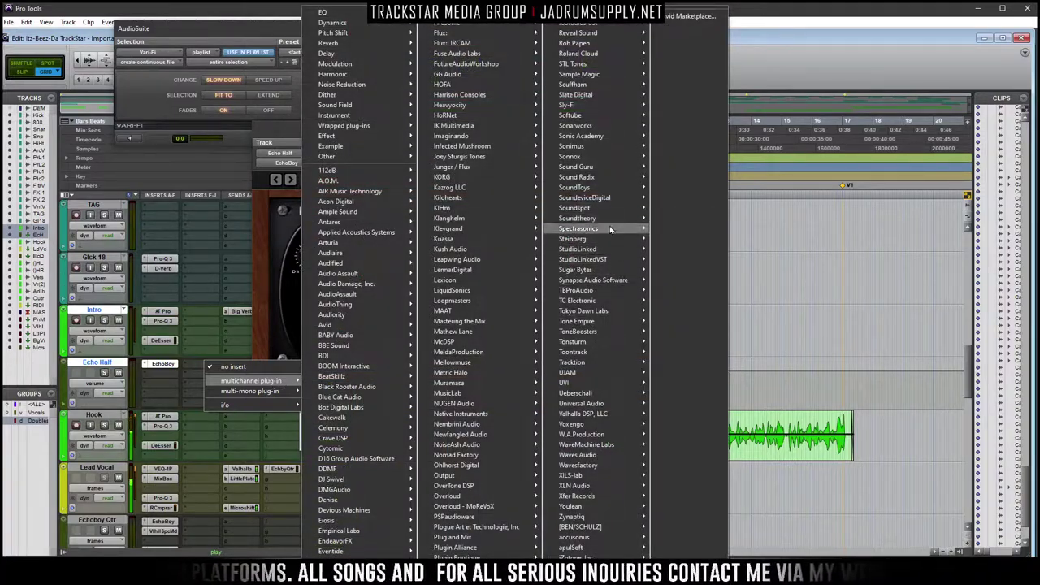
{"action": "mouse_move", "coordinate": [598, 188]}
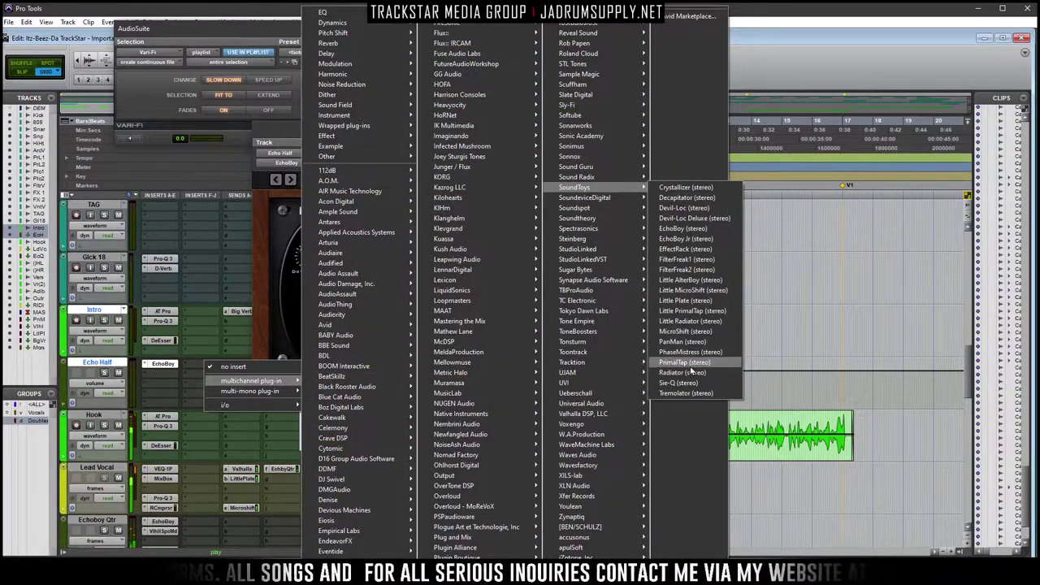
{"action": "key", "text": "Escape"}
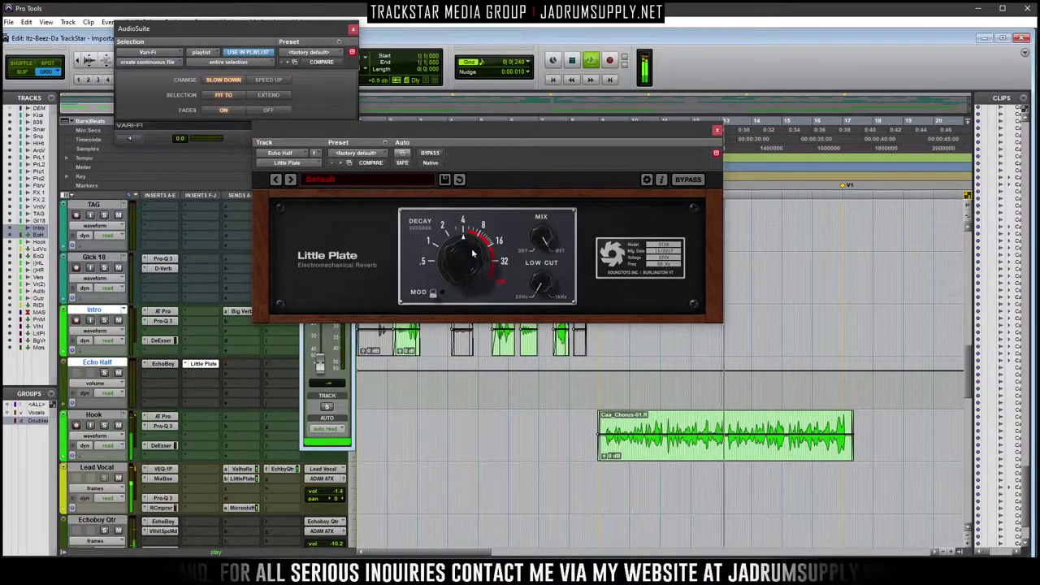
{"action": "left_click_drag", "start_coordinate": [540, 284], "coordinate": [541, 300]}
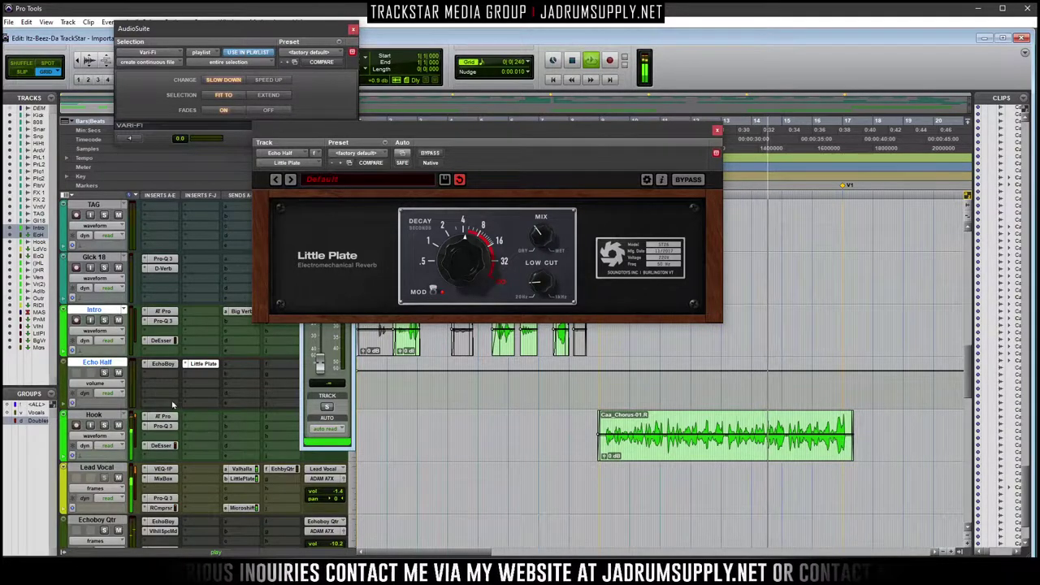
Set EchoBoy on Echo Half to a 1/2 note echo time with filtered repeats and the Tube Tape style, and close both plug-in windows
{"action": "left_click", "coordinate": [163, 363]}
{"action": "left_click", "coordinate": [114, 162]}
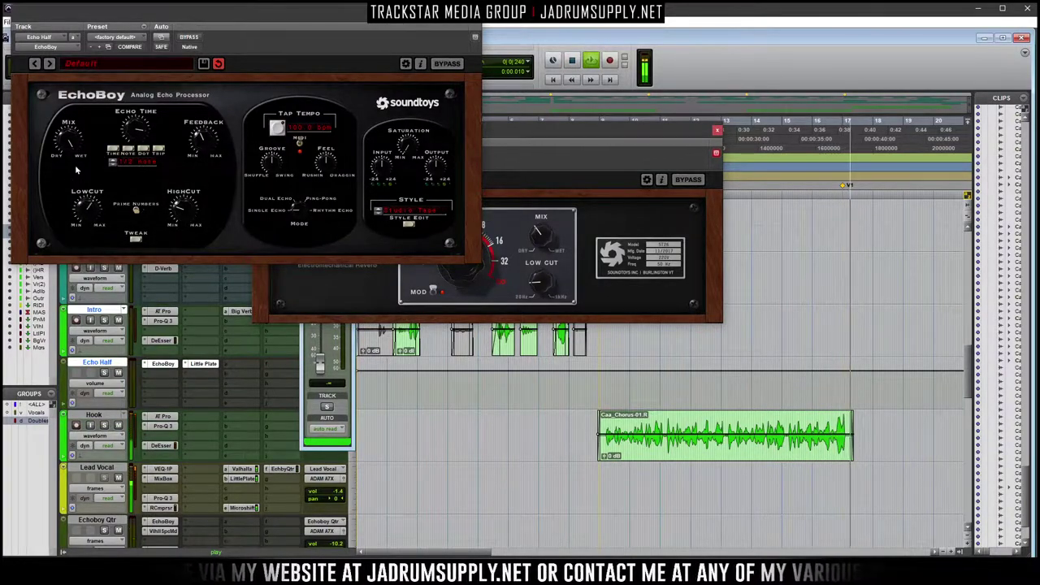
{"action": "left_click", "coordinate": [421, 211]}
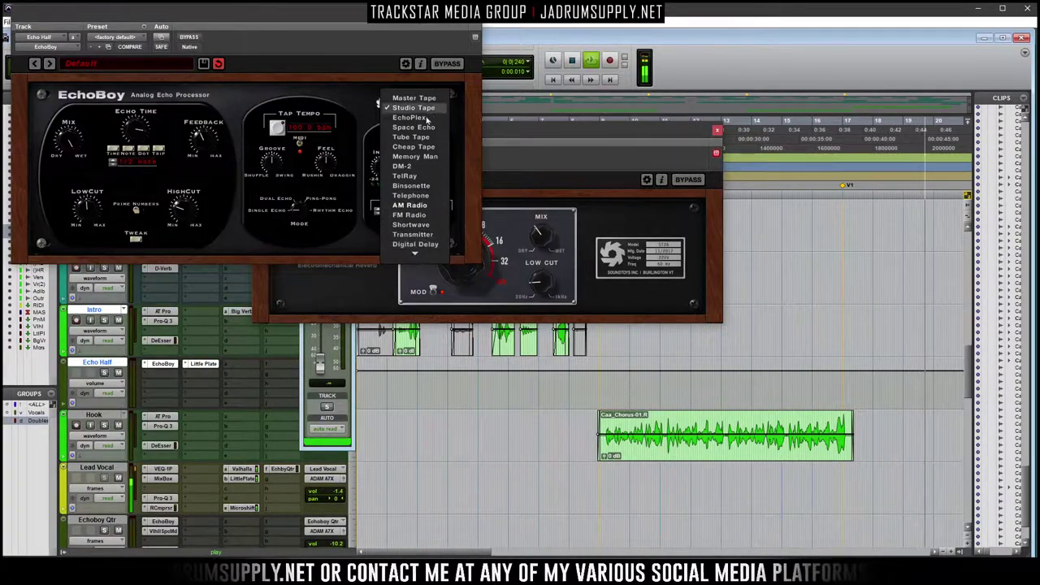
{"action": "left_click", "coordinate": [424, 143]}
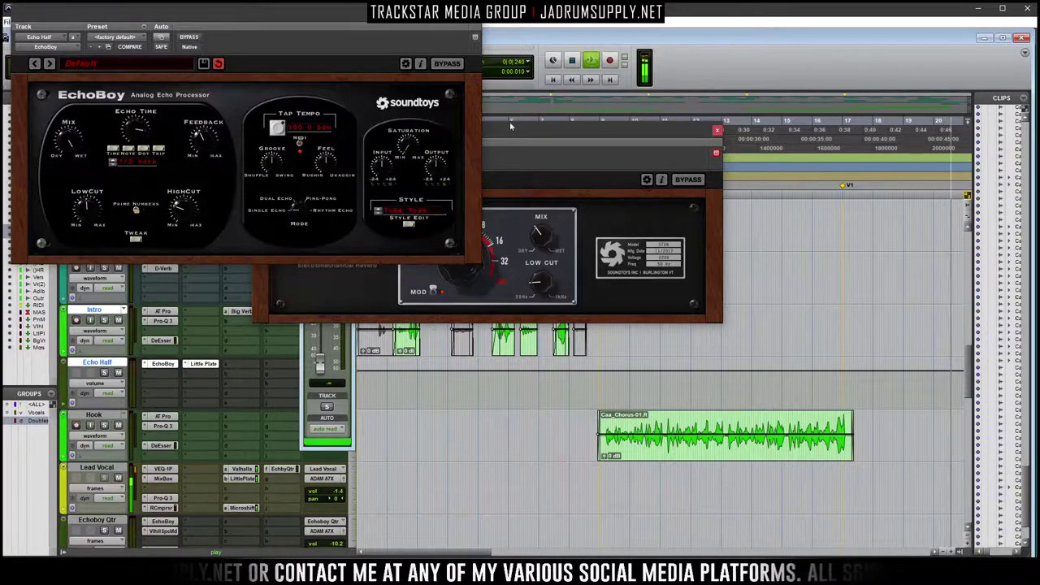
{"action": "left_click", "coordinate": [476, 37]}
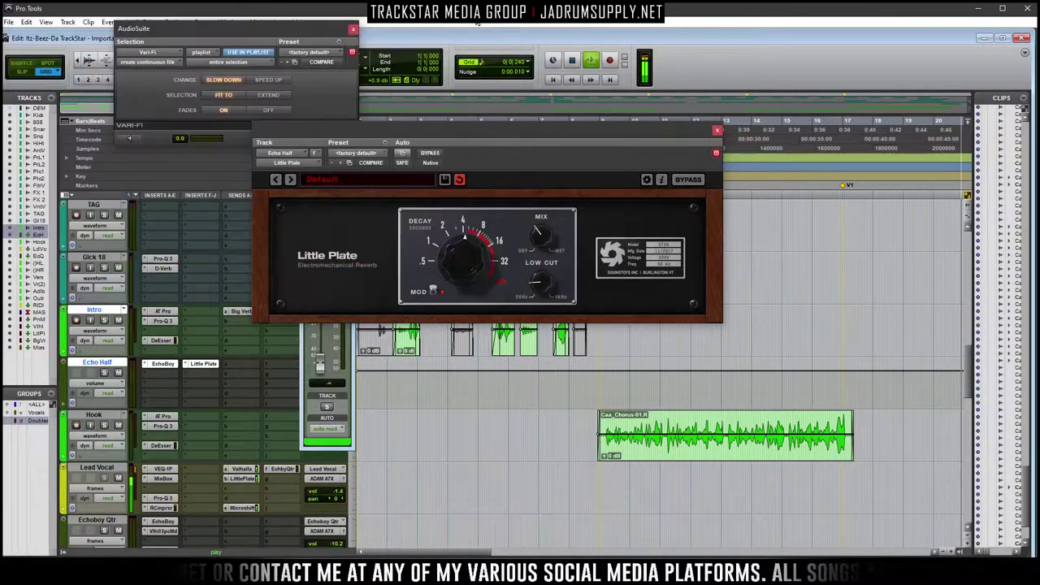
{"action": "left_click", "coordinate": [717, 131]}
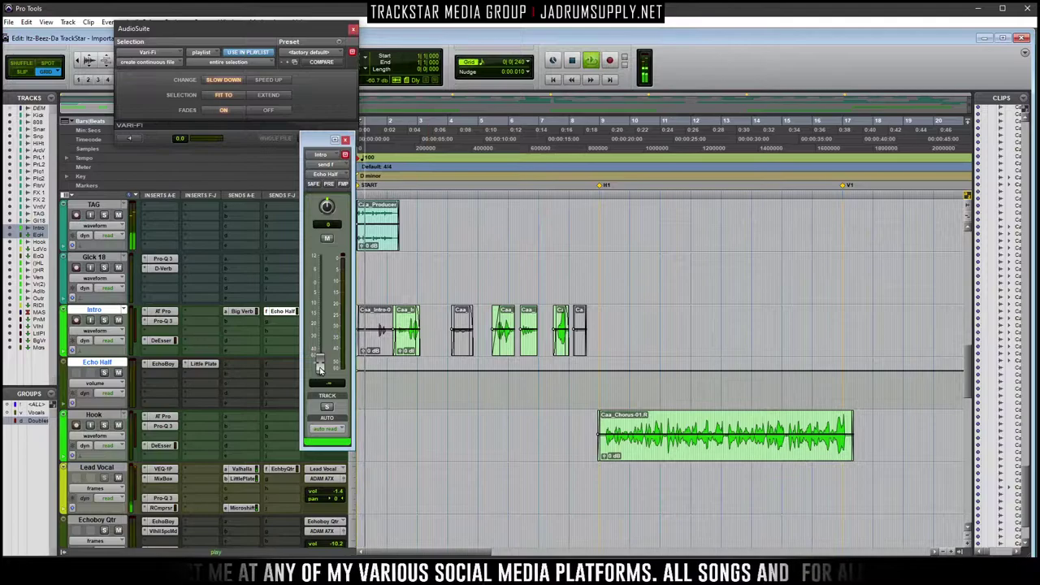
Show the Echo Half send level automation on the Intro track and stop playback near the end of bar 2
{"action": "key", "text": "ctrl+bracketright"}
{"action": "key", "text": "ctrl+bracketright"}
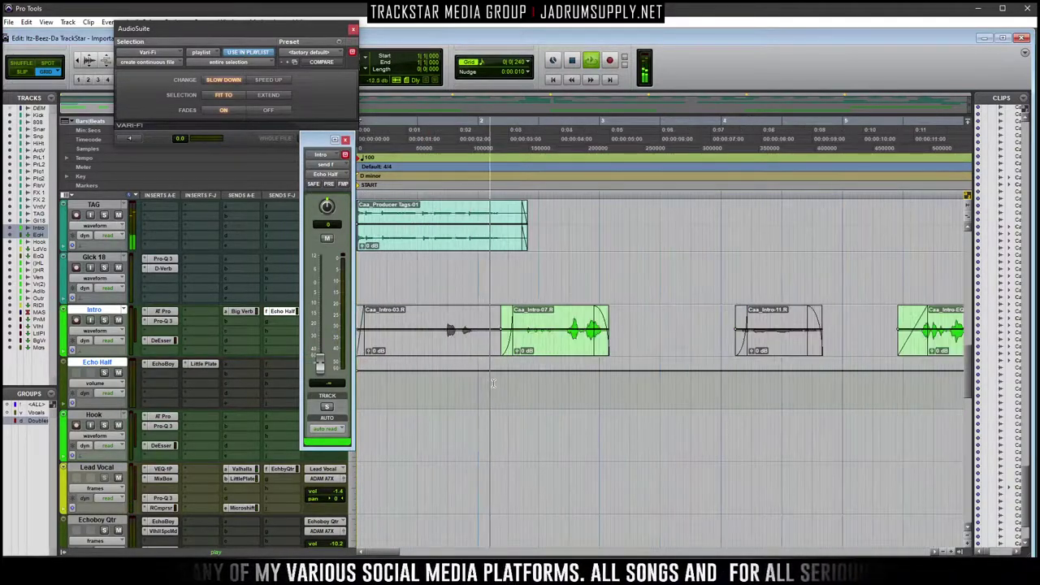
{"action": "left_click", "coordinate": [95, 331]}
{"action": "mouse_move", "coordinate": [154, 428]}
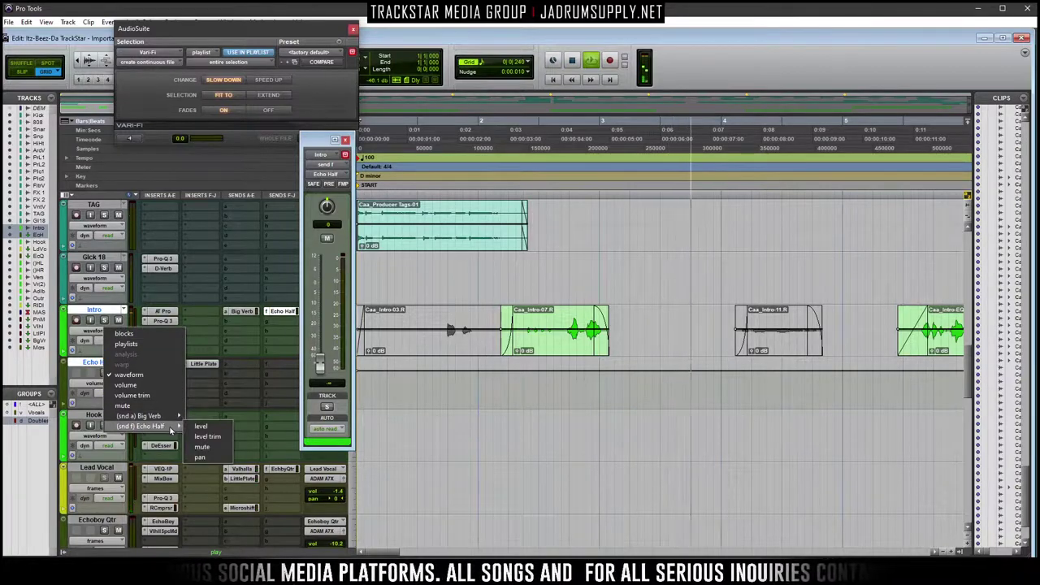
{"action": "left_click", "coordinate": [200, 426]}
{"action": "key", "text": "space"}
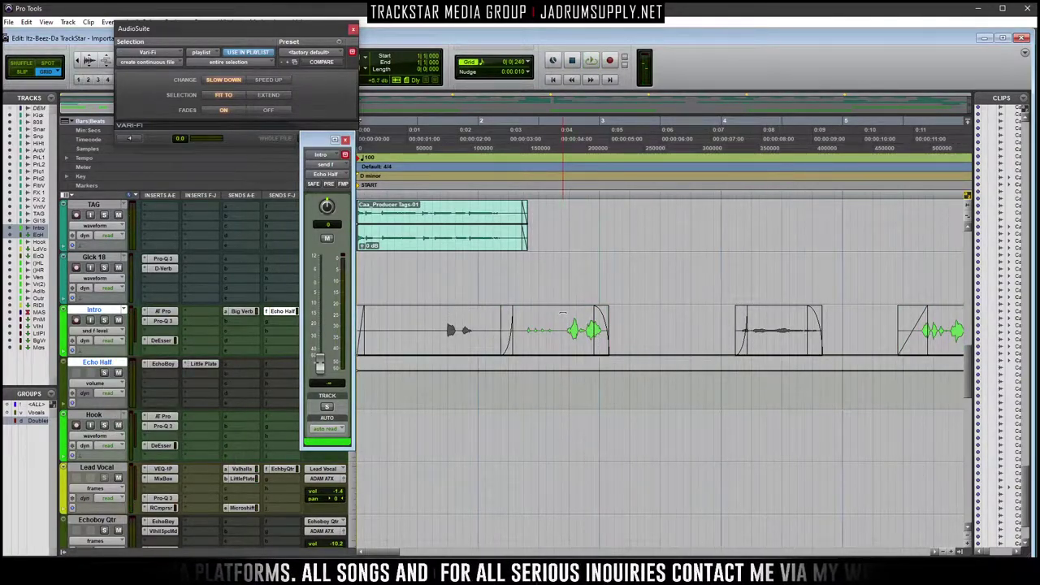
Raise the Echo Half send automation to about 0 dB over the Intro phrase around bar 3 and audition the echo
{"action": "left_click_drag", "start_coordinate": [559, 321], "coordinate": [621, 323]}
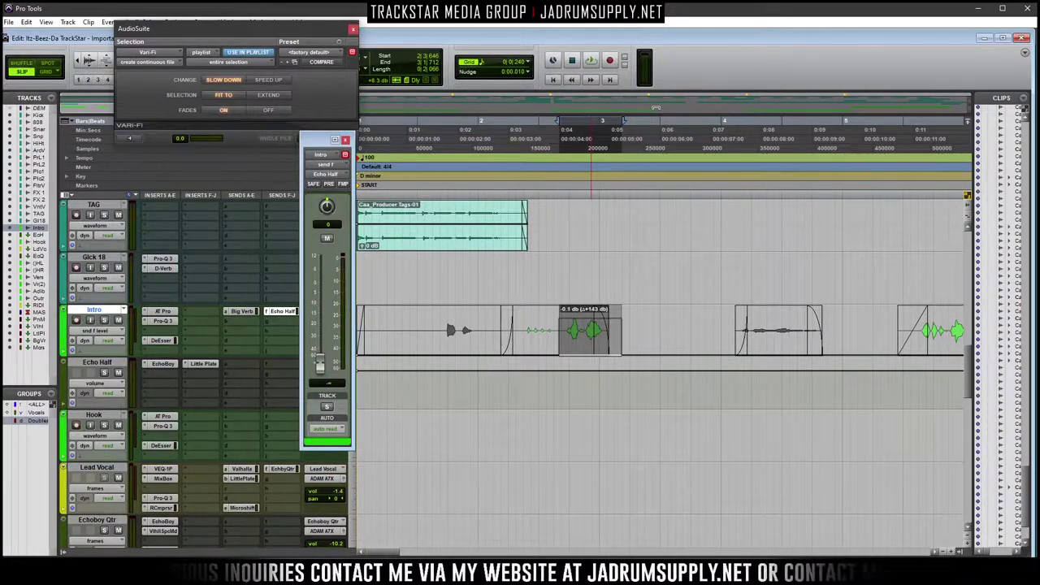
{"action": "left_click", "coordinate": [320, 364], "text": "alt"}
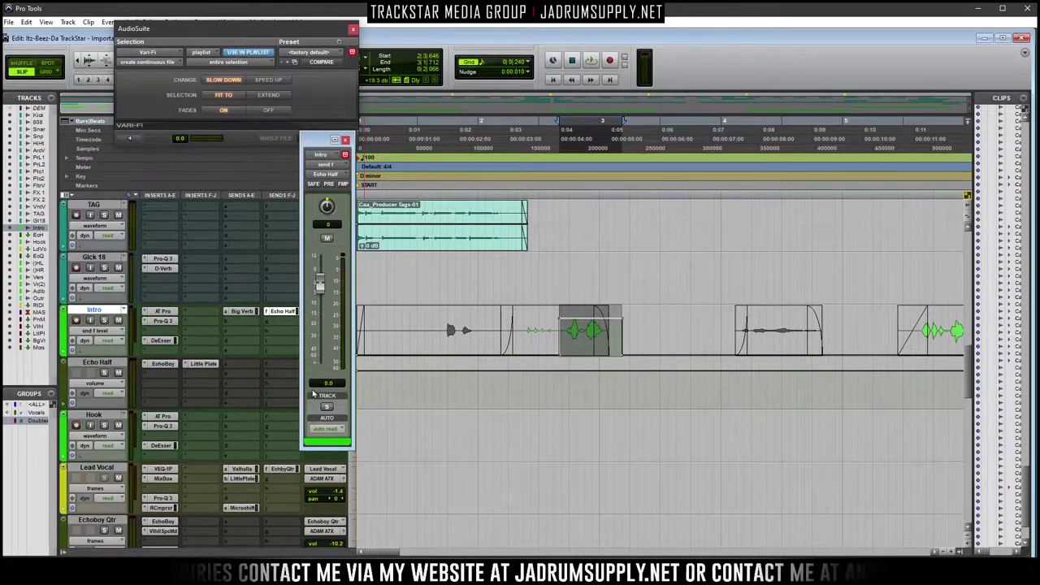
{"action": "key", "text": "space"}
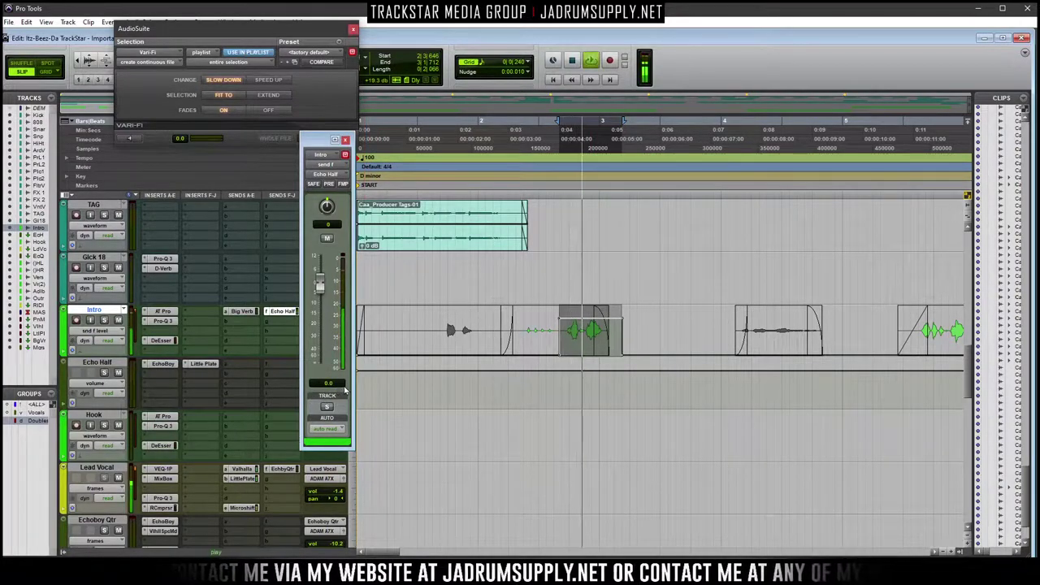
{"action": "key", "text": "space"}
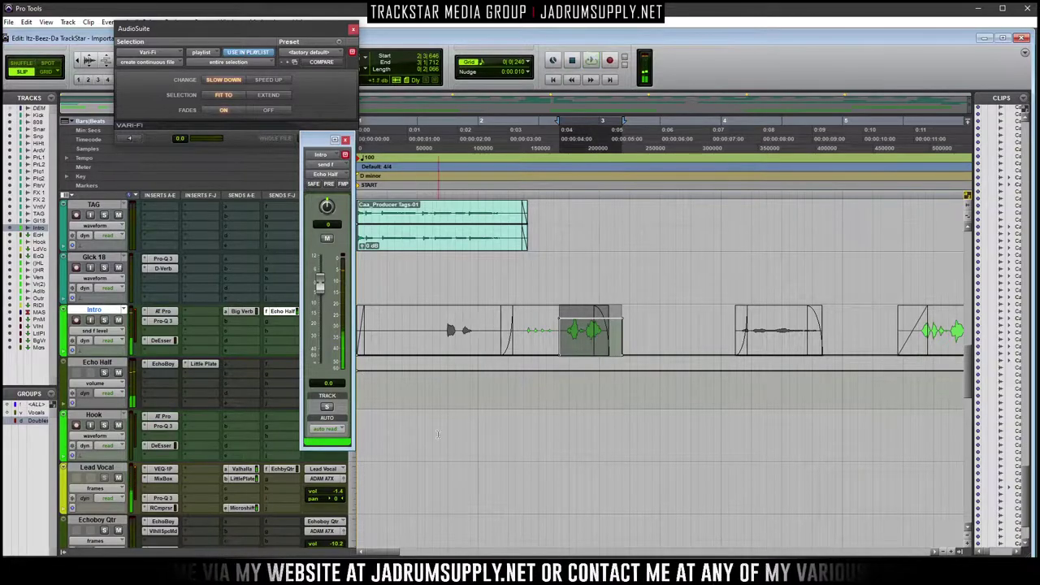
Switch EchoBoy on Echo Half to Ping-Pong mode with the Cheap Tape style and close the plug-in
{"action": "left_click", "coordinate": [162, 363]}
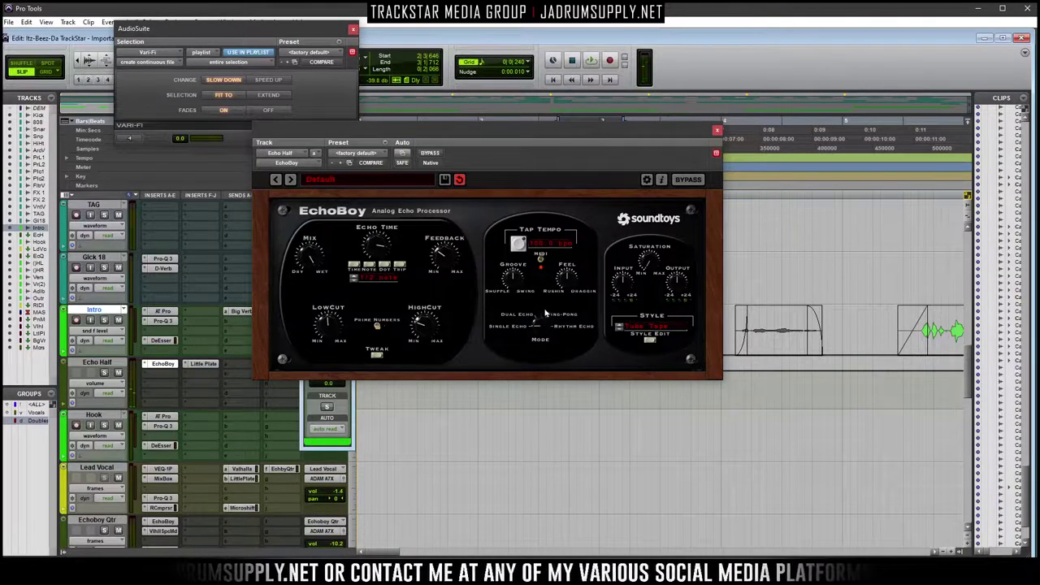
{"action": "left_click_drag", "start_coordinate": [546, 313], "coordinate": [547, 297]}
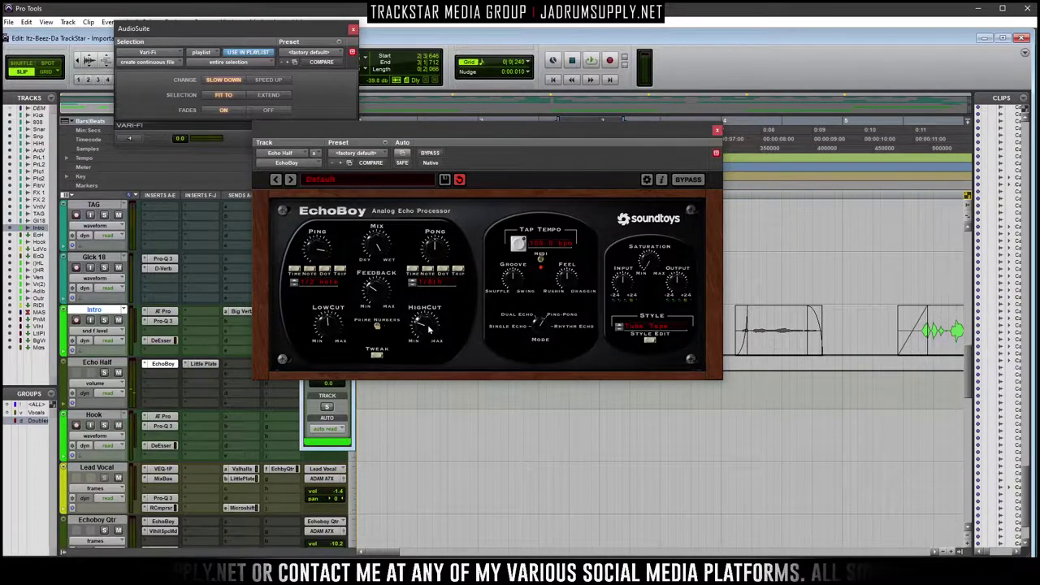
{"action": "left_click", "coordinate": [648, 325]}
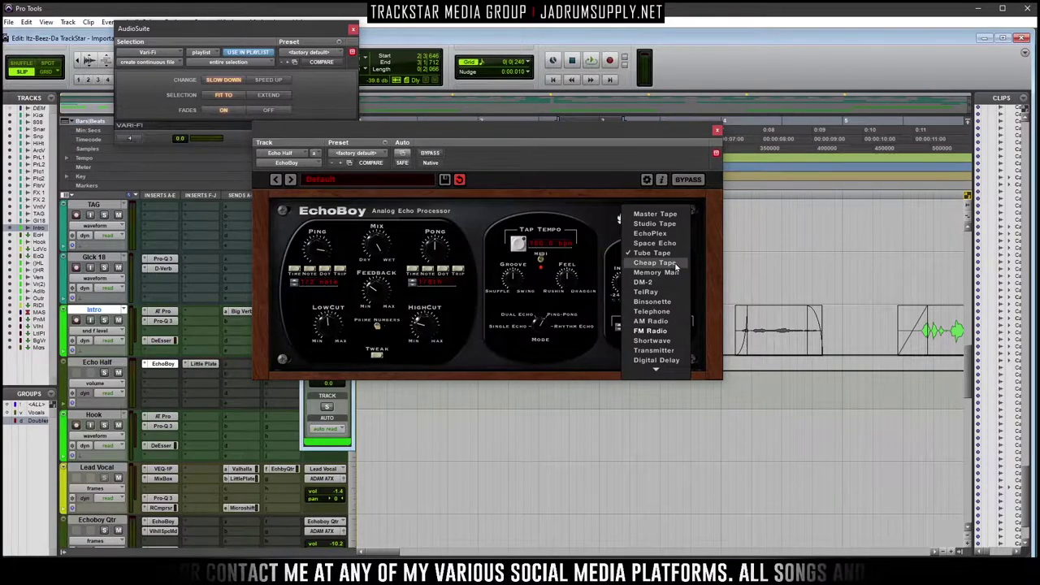
{"action": "left_click", "coordinate": [654, 271]}
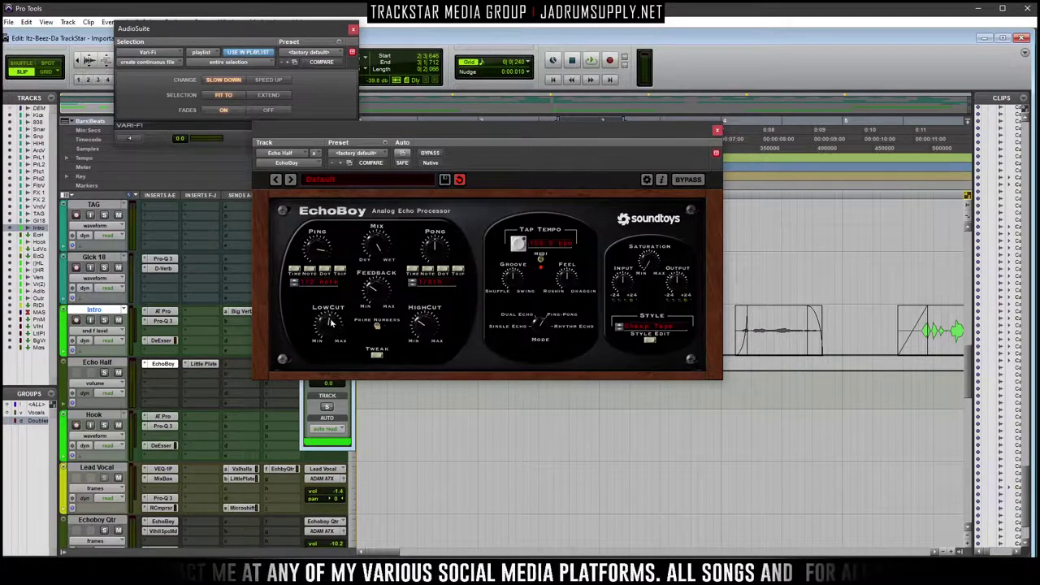
{"action": "left_click", "coordinate": [716, 130]}
Fine-tune Little Plate's decay to about 4 seconds on Echo Half and audition the echo on the Intro phrase
{"action": "left_click", "coordinate": [203, 364]}
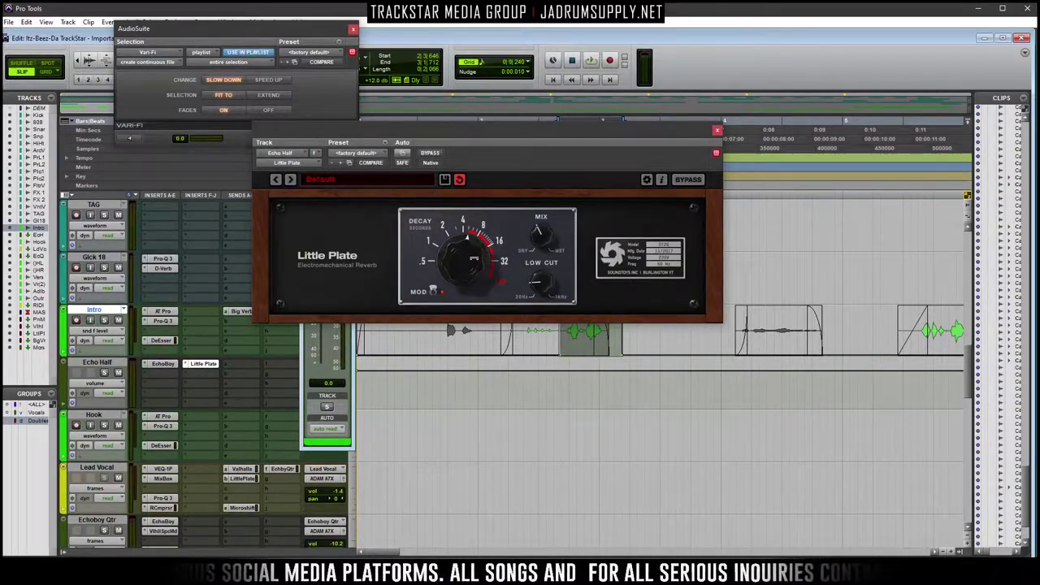
{"action": "key", "text": "space"}
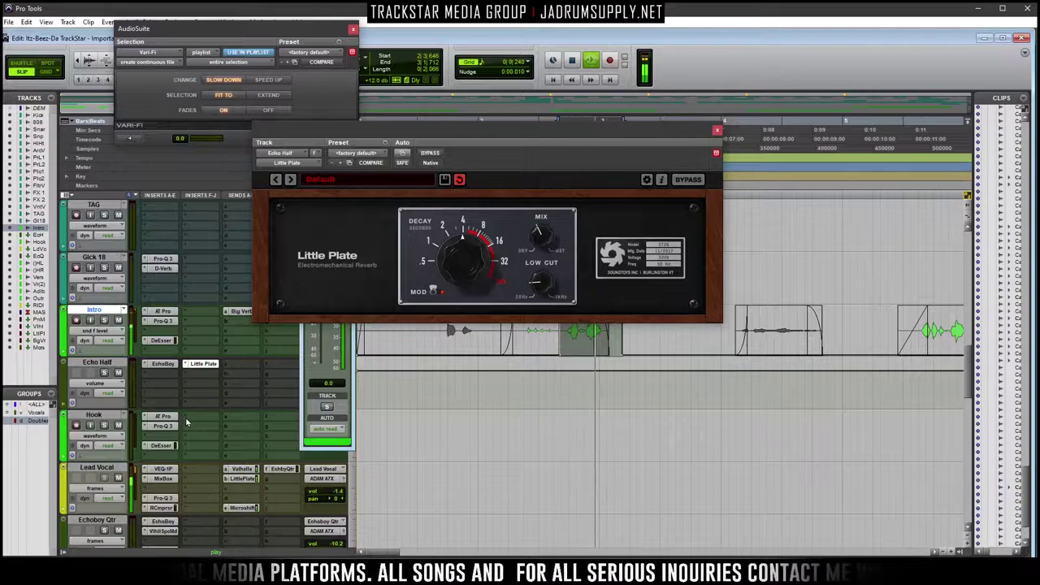
{"action": "key", "text": "space"}
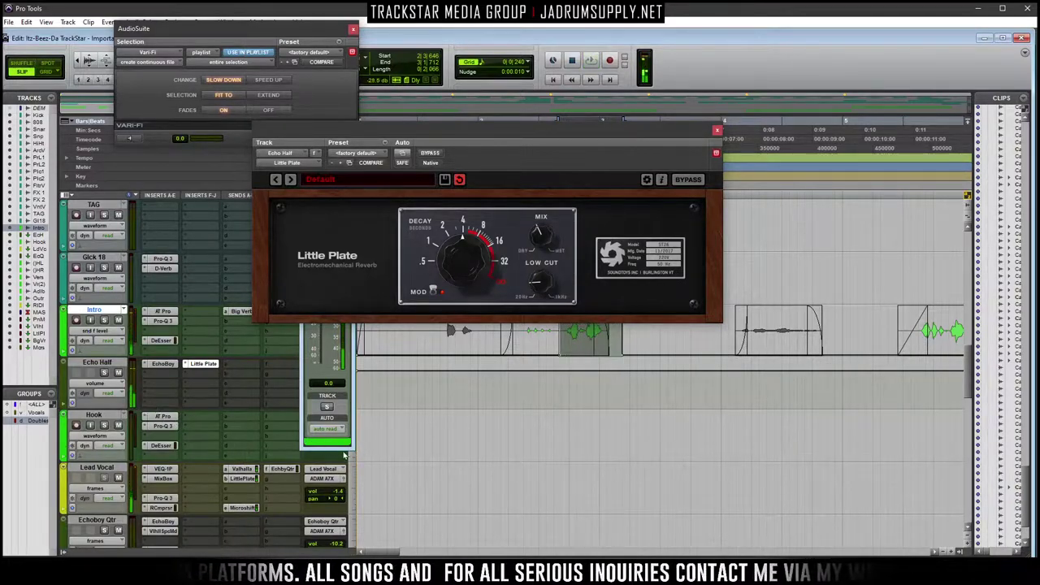
{"action": "key", "text": "semicolon"}
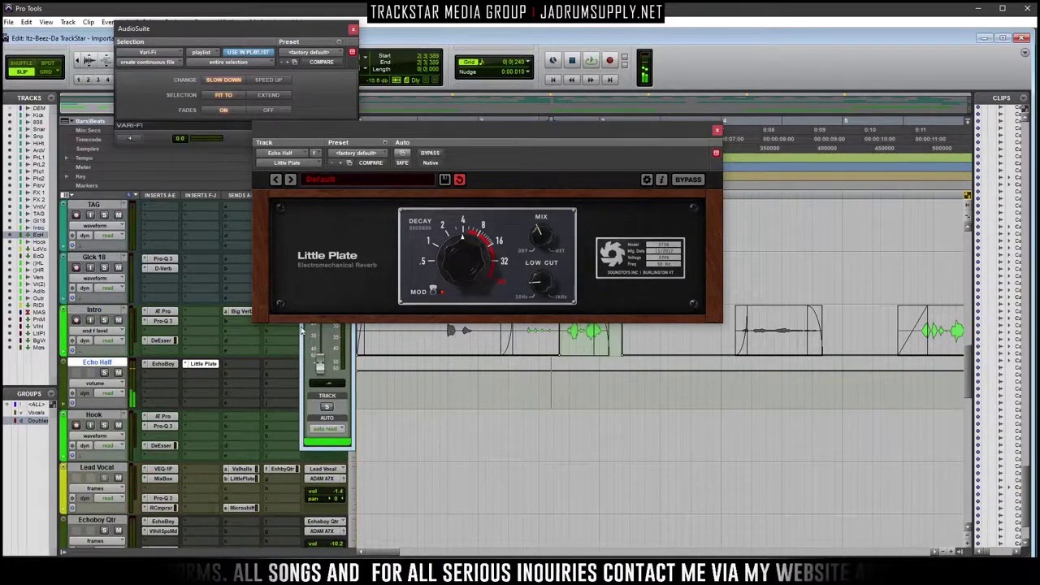
{"action": "key", "text": "space"}
{"action": "key", "text": "space"}
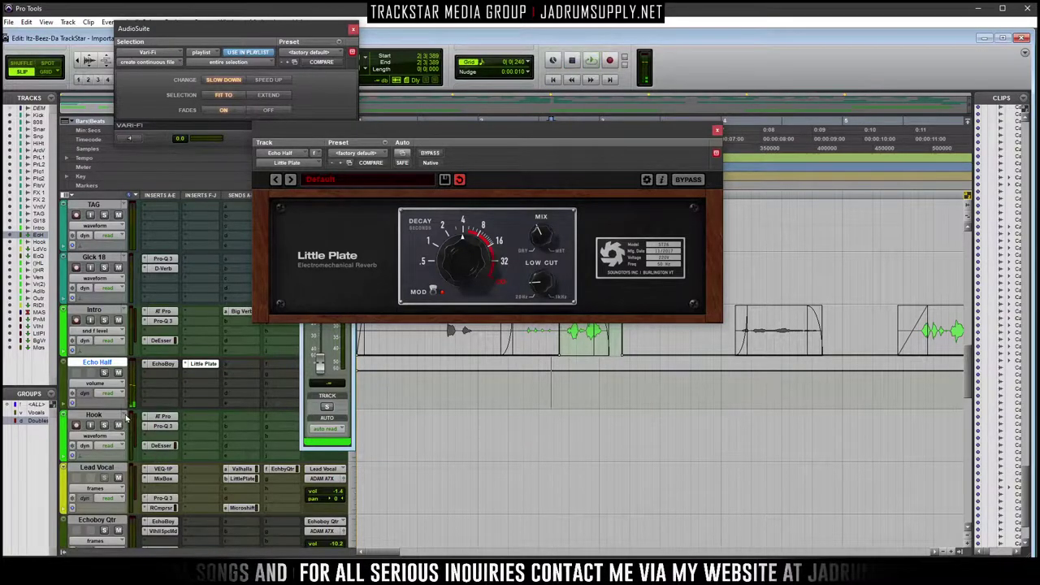
Close the Intro send fader and open the Echo Half track's main output fader
{"action": "left_click", "coordinate": [340, 389]}
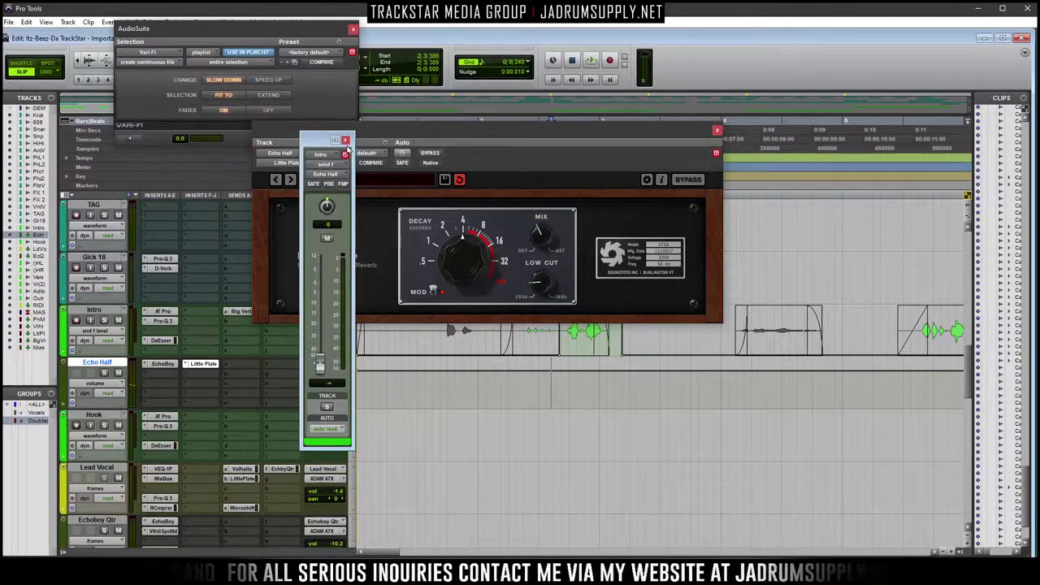
{"action": "left_click", "coordinate": [346, 141]}
{"action": "left_click", "coordinate": [342, 374]}
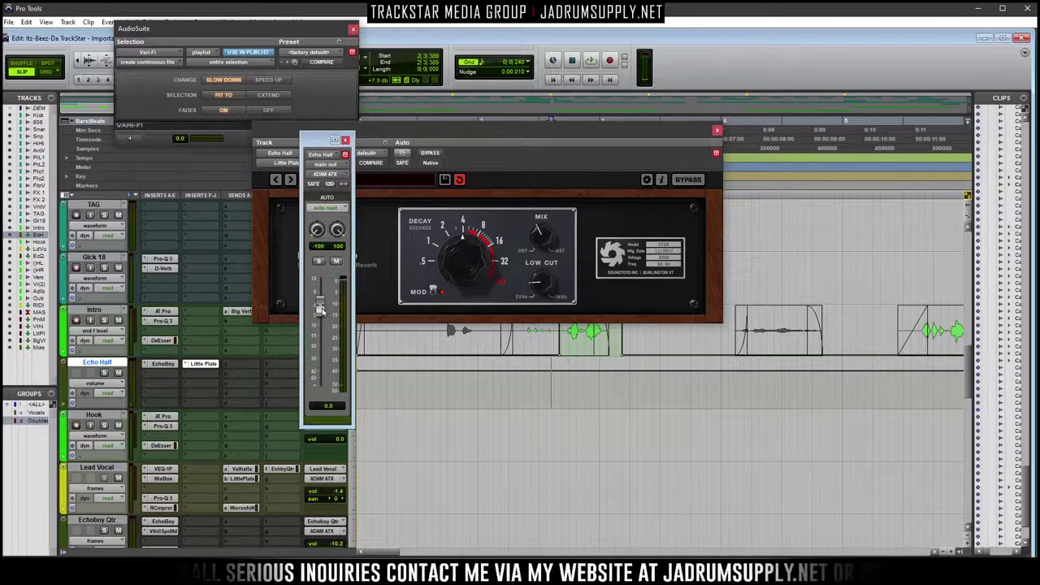
Lower the Echo Half track's volume to -18.8 dB during playback
{"action": "key", "text": "space"}
{"action": "left_click_drag", "start_coordinate": [321, 310], "coordinate": [321, 323]}
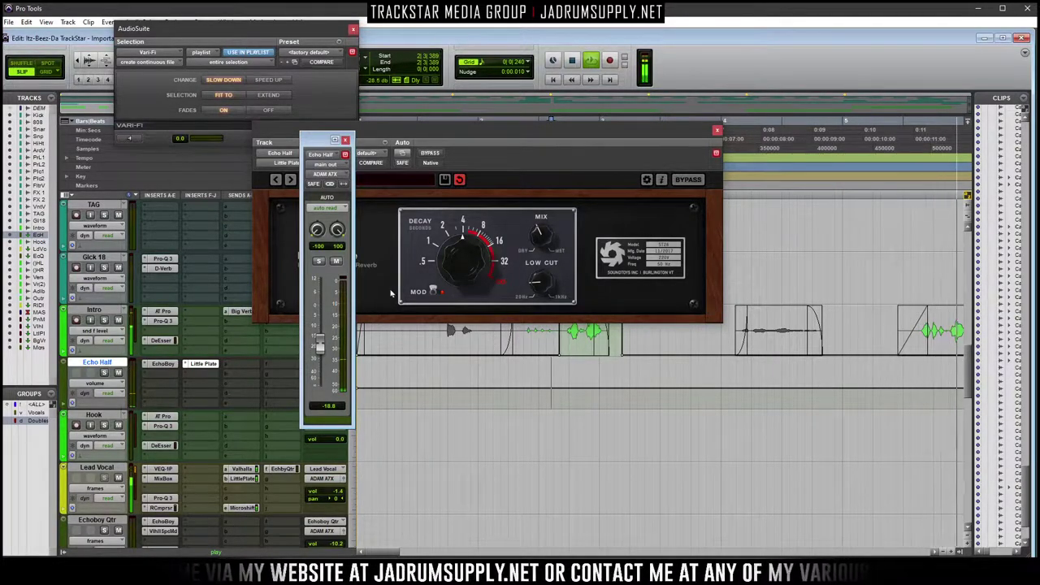
Set EchoBoy on the Echo Half track to Ping-Pong mode, close the plug-in and stop playback
{"action": "left_click", "coordinate": [168, 367]}
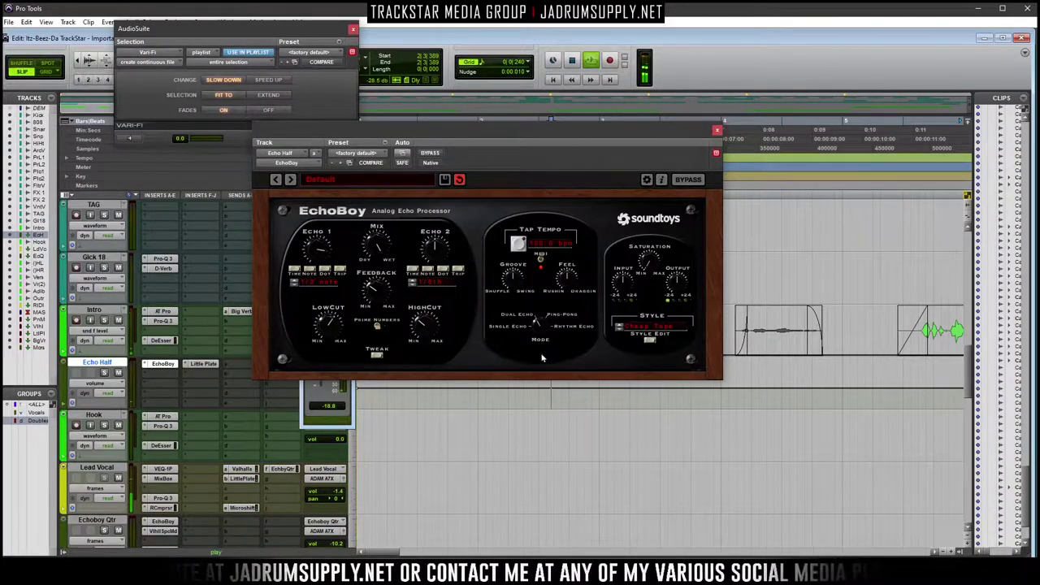
{"action": "left_click_drag", "start_coordinate": [536, 327], "coordinate": [536, 361]}
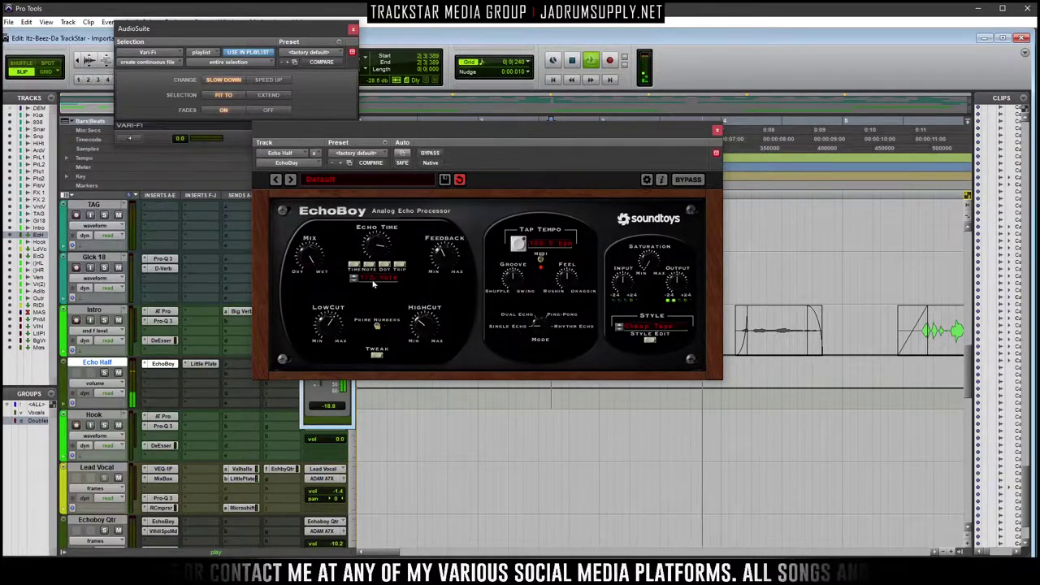
{"action": "left_click_drag", "start_coordinate": [550, 341], "coordinate": [547, 300]}
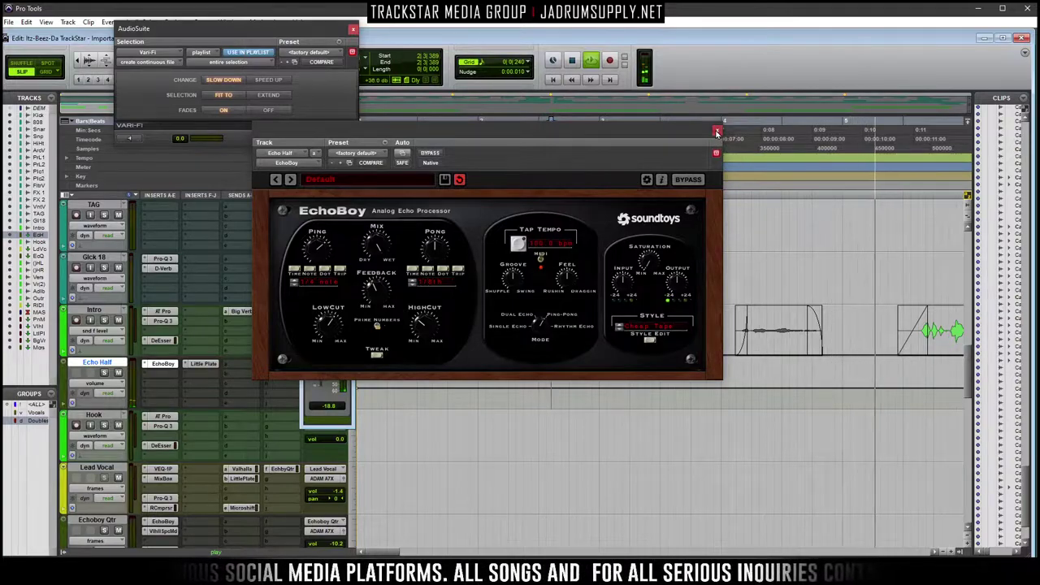
{"action": "key", "text": "ctrl+w"}
{"action": "key", "text": "space"}
Select the Caa_Intro-11.R clip in the Intro track's waveform view, and return the track to its Echo Half send level
{"action": "left_click", "coordinate": [773, 348]}
{"action": "left_click", "coordinate": [774, 344]}
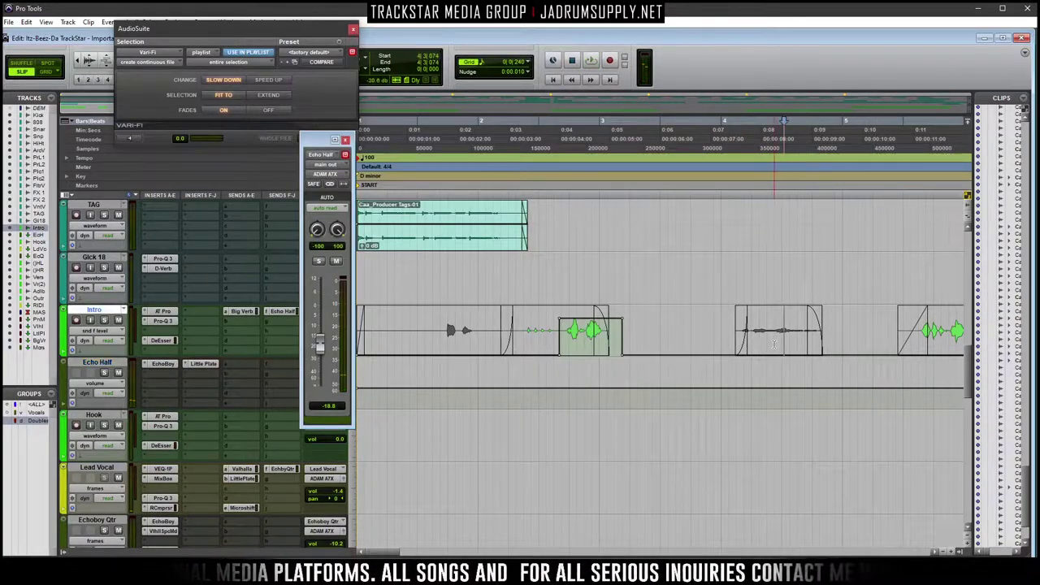
{"action": "left_click", "coordinate": [106, 330]}
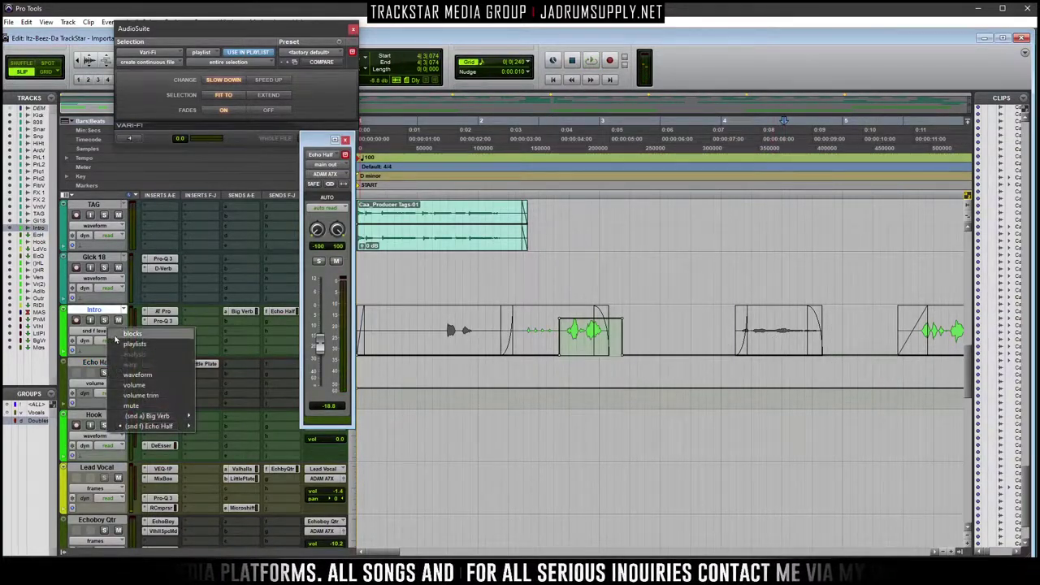
{"action": "left_click", "coordinate": [130, 376]}
{"action": "left_click", "coordinate": [783, 347]}
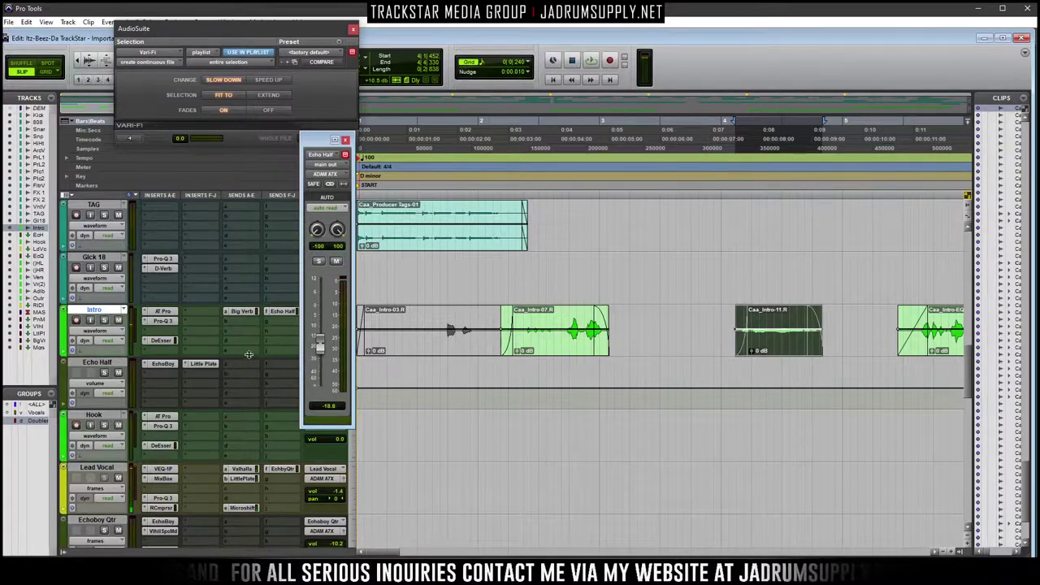
{"action": "left_click", "coordinate": [96, 332]}
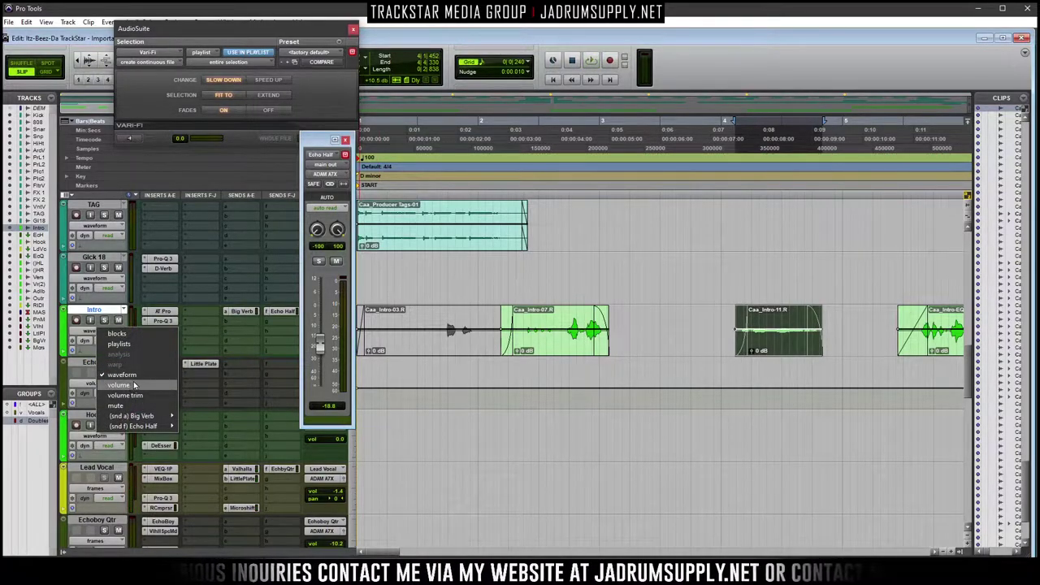
{"action": "mouse_move", "coordinate": [133, 426]}
{"action": "left_click", "coordinate": [200, 428]}
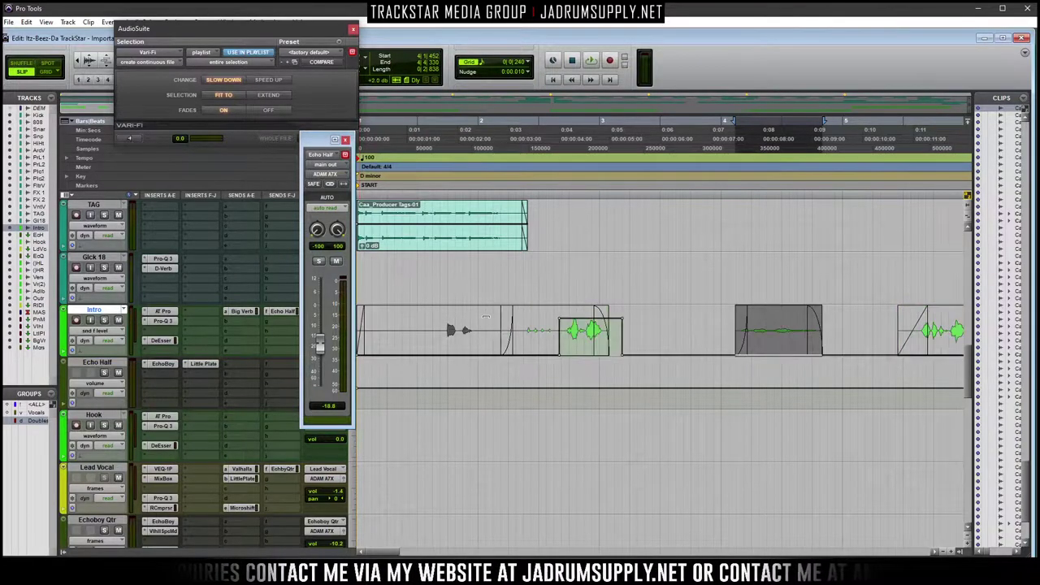
Play the song from bar 2 and examine the Intro clips with their Echo Half send automation up to bar 4
{"action": "left_click", "coordinate": [485, 316]}
{"action": "key", "text": "space"}
{"action": "key", "text": "ctrl+bracketleft"}
{"action": "key", "text": "ctrl+bracketleft"}
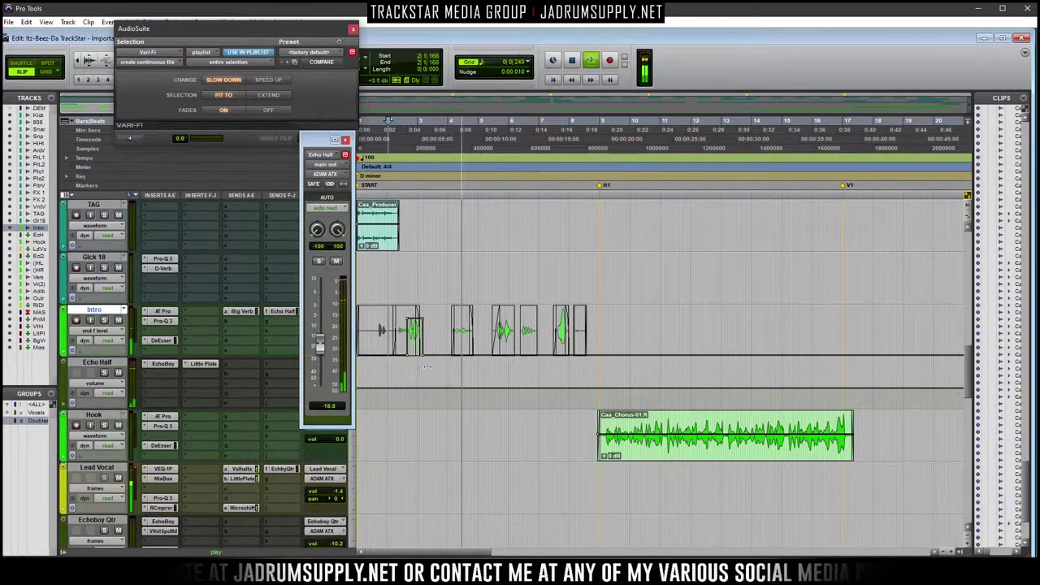
{"action": "key", "text": "ctrl+bracketright"}
{"action": "key", "text": "ctrl+bracketright"}
{"action": "key", "text": "ctrl+bracketright"}
{"action": "key", "text": "ctrl+bracketleft"}
{"action": "key", "text": "ctrl+bracketleft"}
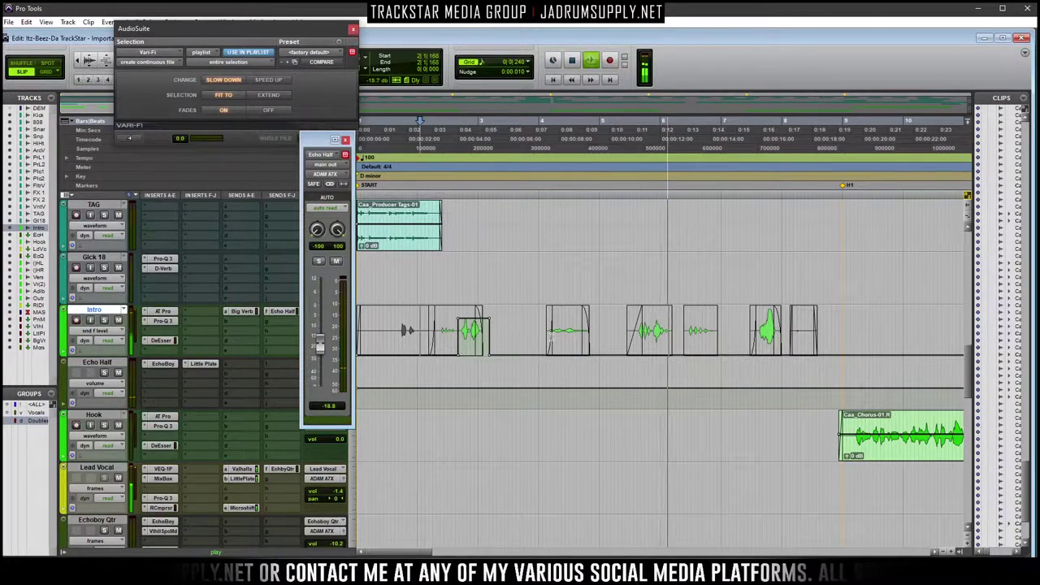
{"action": "key", "text": "ctrl+bracketright"}
{"action": "left_click", "coordinate": [660, 121]}
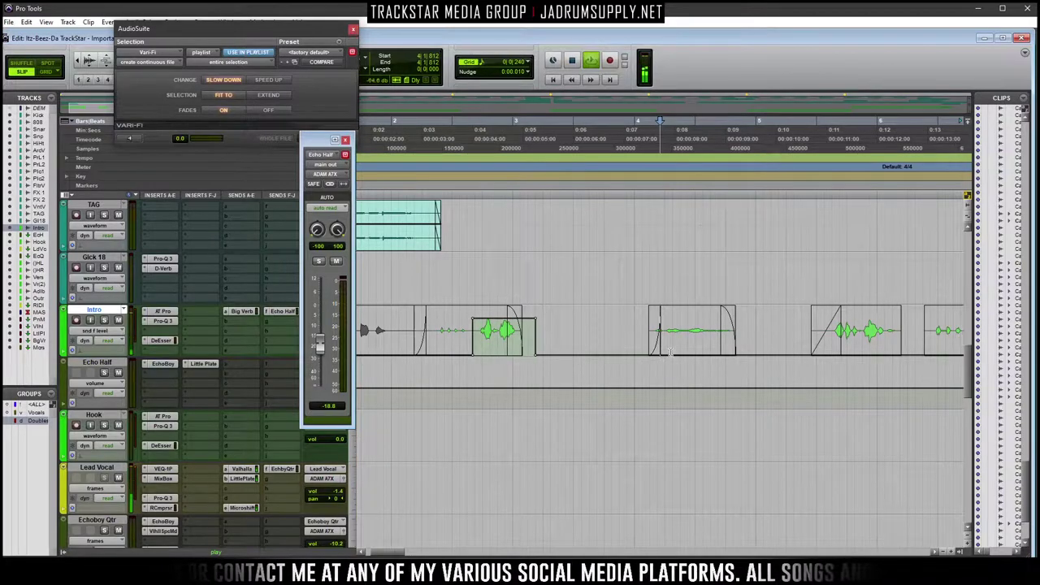
Show the Intro track as waveforms and extend the start of the Caa_Intro-11.R clip back to 3|4|583
{"action": "left_click", "coordinate": [107, 335]}
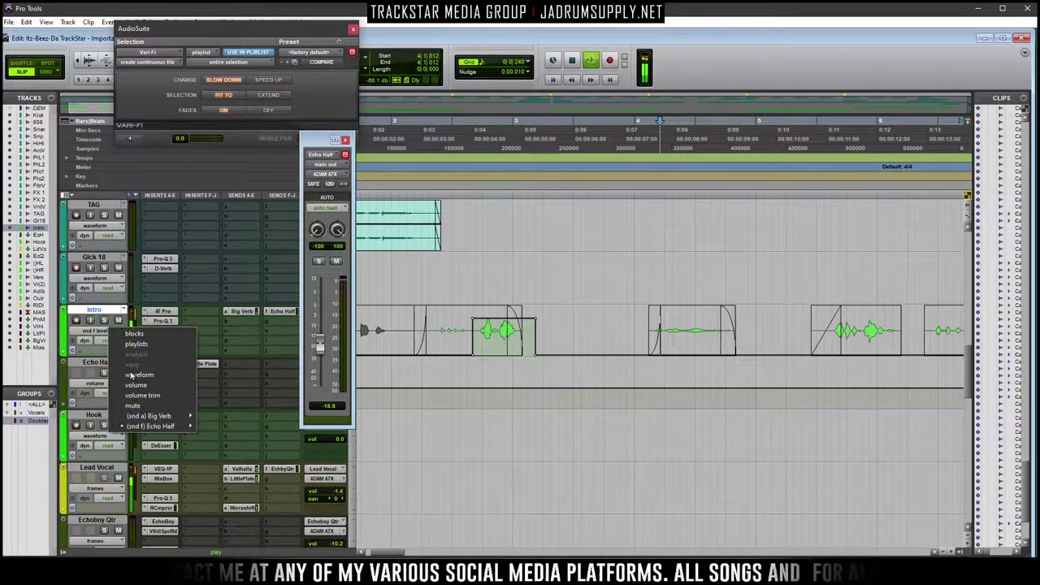
{"action": "left_click", "coordinate": [139, 374]}
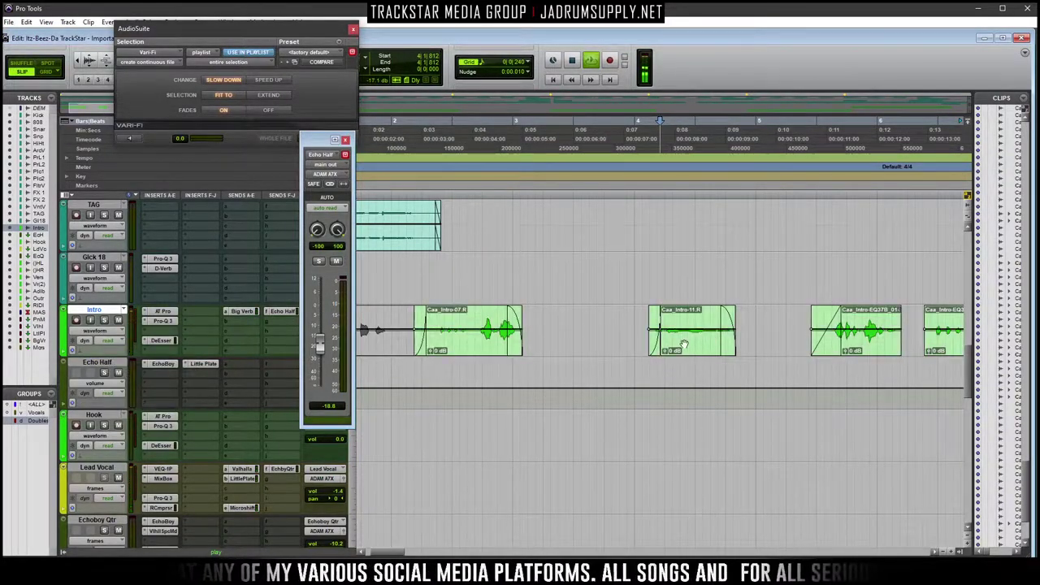
{"action": "left_click", "coordinate": [680, 344]}
{"action": "left_click_drag", "start_coordinate": [650, 333], "coordinate": [623, 333]}
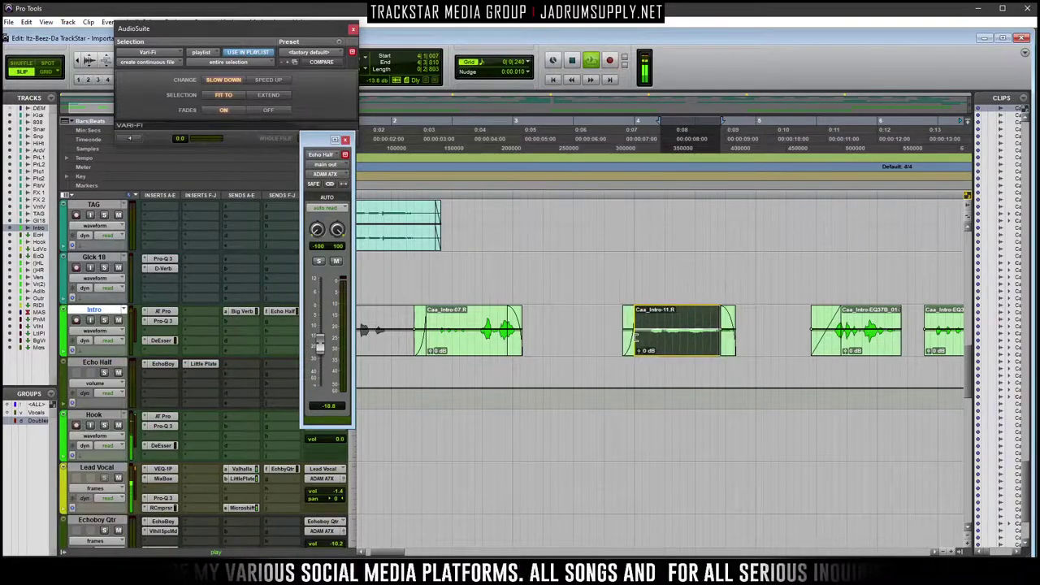
{"action": "left_click", "coordinate": [758, 334]}
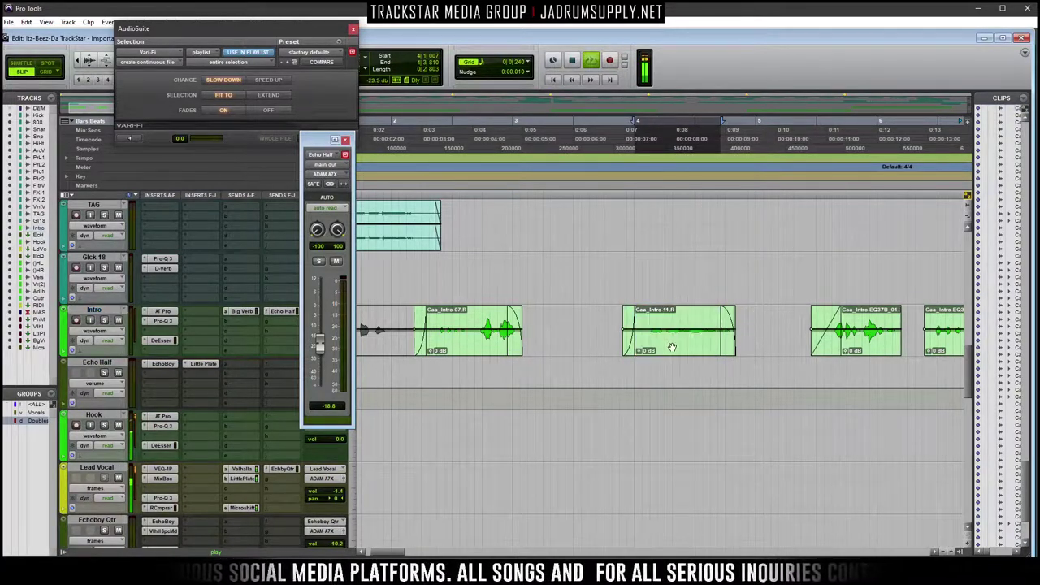
Render the Caa_Intro-11.R clip through the EQ3 7-Band AudioSuite plug-in with the Telephone 1 - 7 Band preset, and audition it
{"action": "left_click", "coordinate": [679, 333]}
{"action": "left_click", "coordinate": [88, 22]}
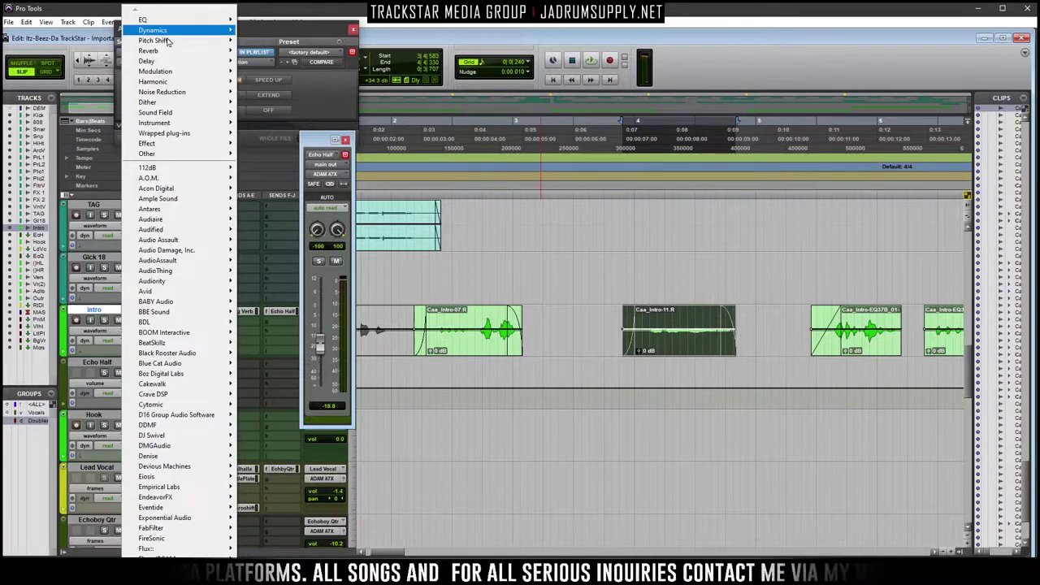
{"action": "mouse_move", "coordinate": [182, 292]}
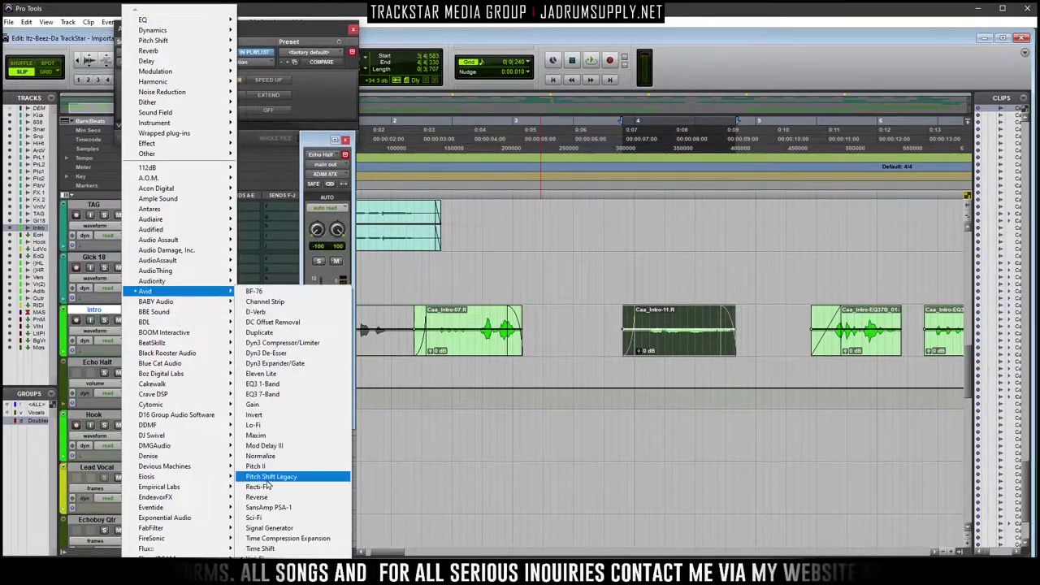
{"action": "left_click", "coordinate": [270, 395]}
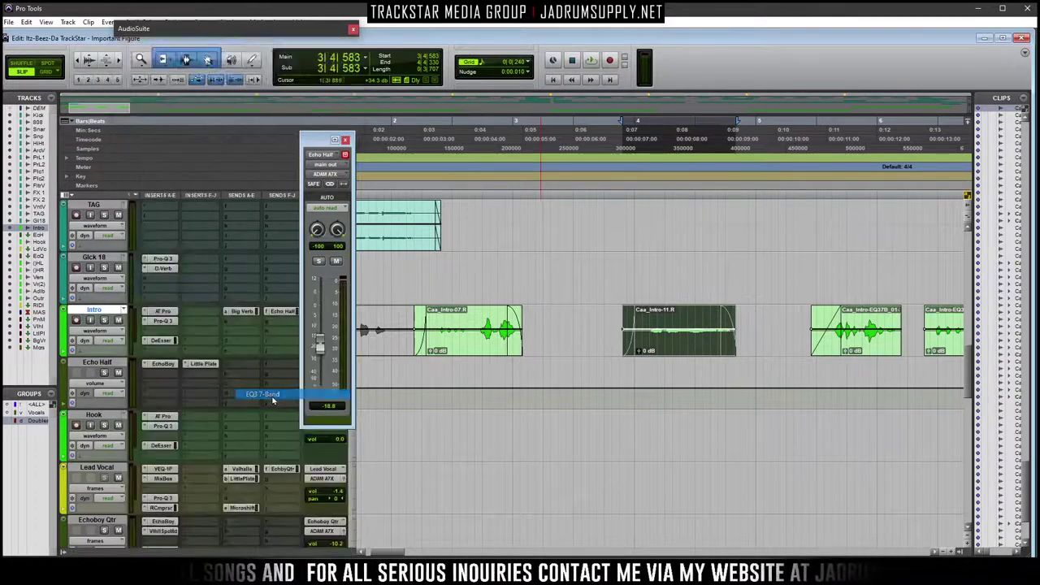
{"action": "left_click", "coordinate": [294, 54]}
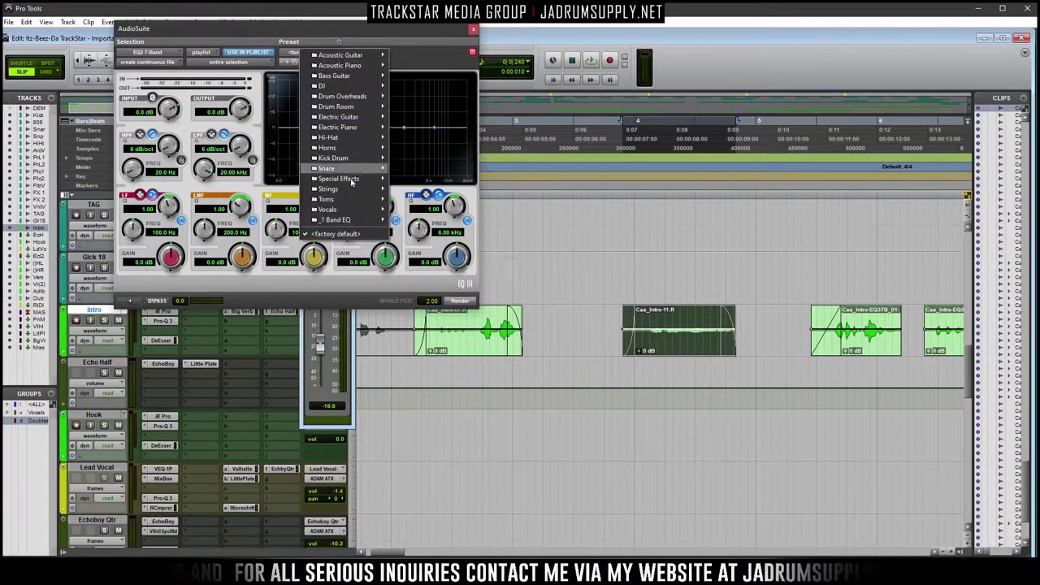
{"action": "mouse_move", "coordinate": [356, 180]}
{"action": "left_click", "coordinate": [445, 250]}
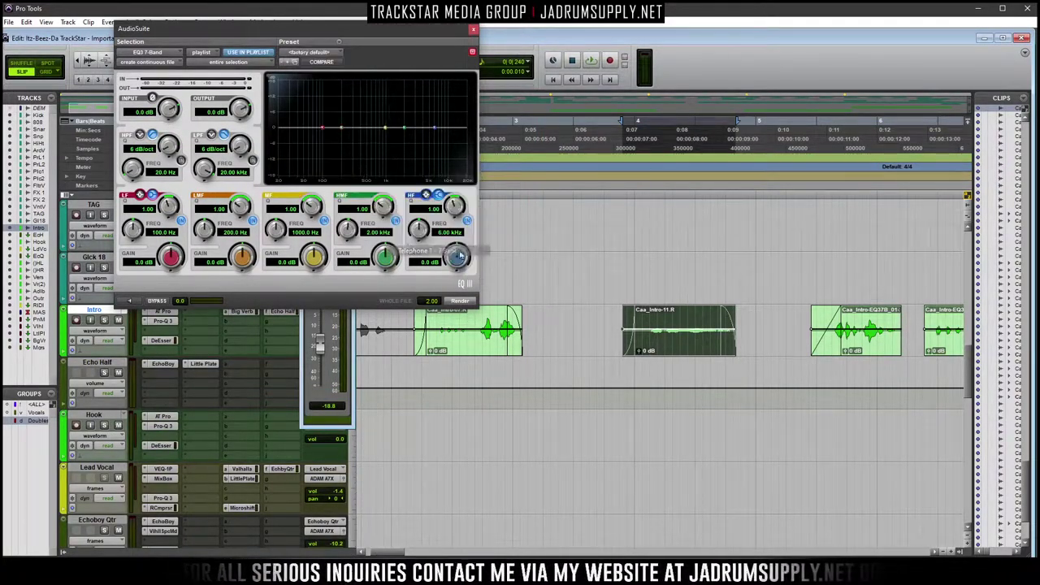
{"action": "left_click", "coordinate": [469, 305]}
{"action": "key", "text": "space"}
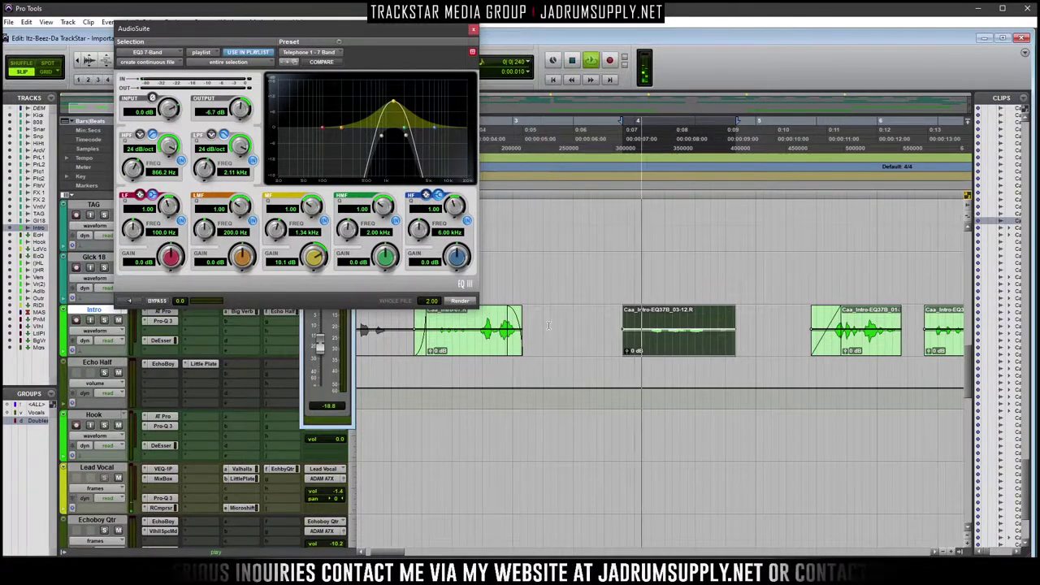
{"action": "key", "text": "space"}
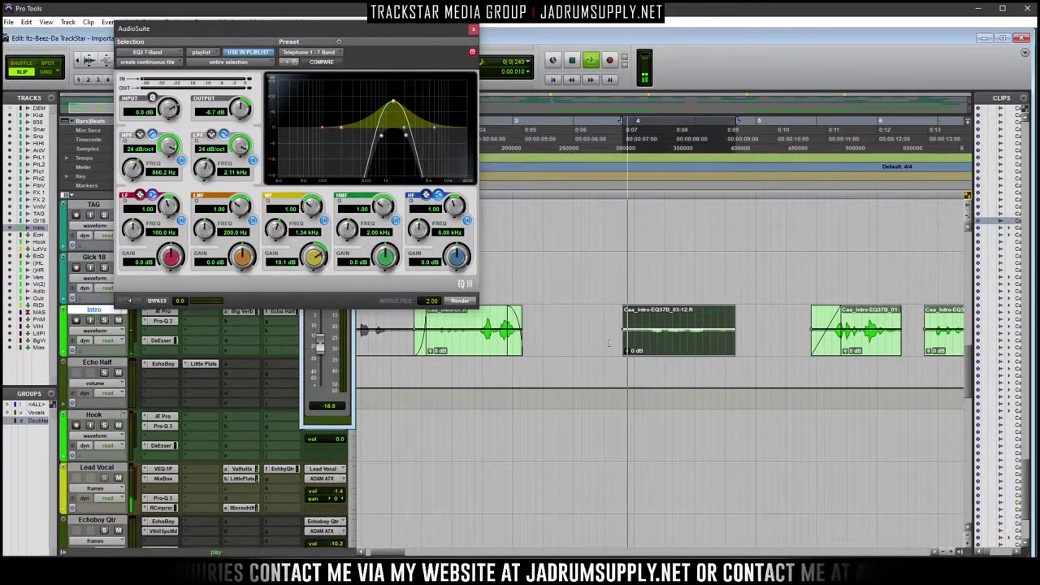
Show the Echo Half send level lane under the Intro track, raise it to -13.0 dB across the rendered clip, and play it
{"action": "left_click", "coordinate": [70, 352]}
{"action": "left_click", "coordinate": [99, 363]}
{"action": "mouse_move", "coordinate": [188, 407]}
{"action": "left_click", "coordinate": [244, 409]}
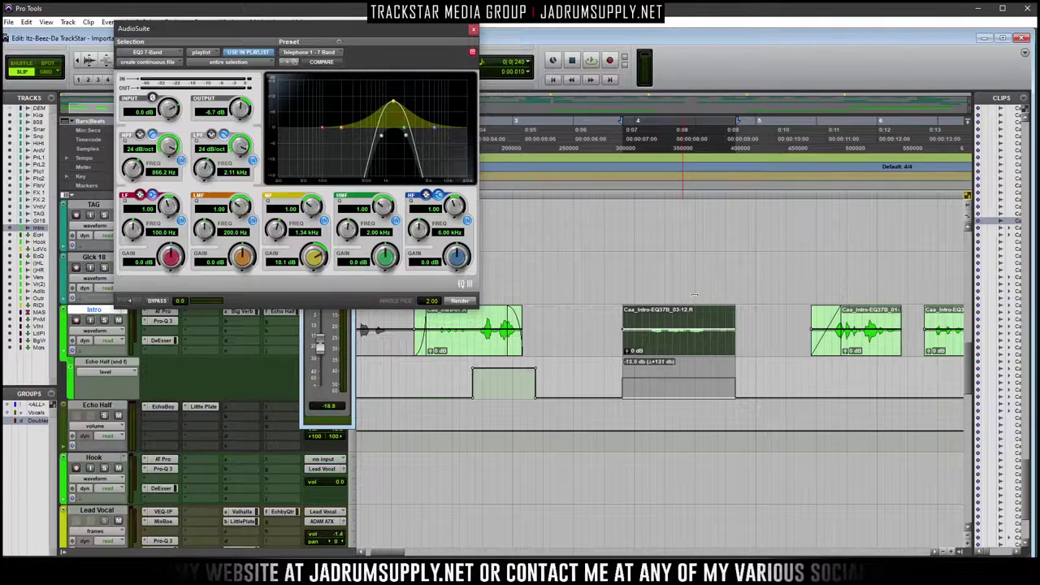
{"action": "left_click", "coordinate": [703, 349]}
{"action": "key", "text": "space"}
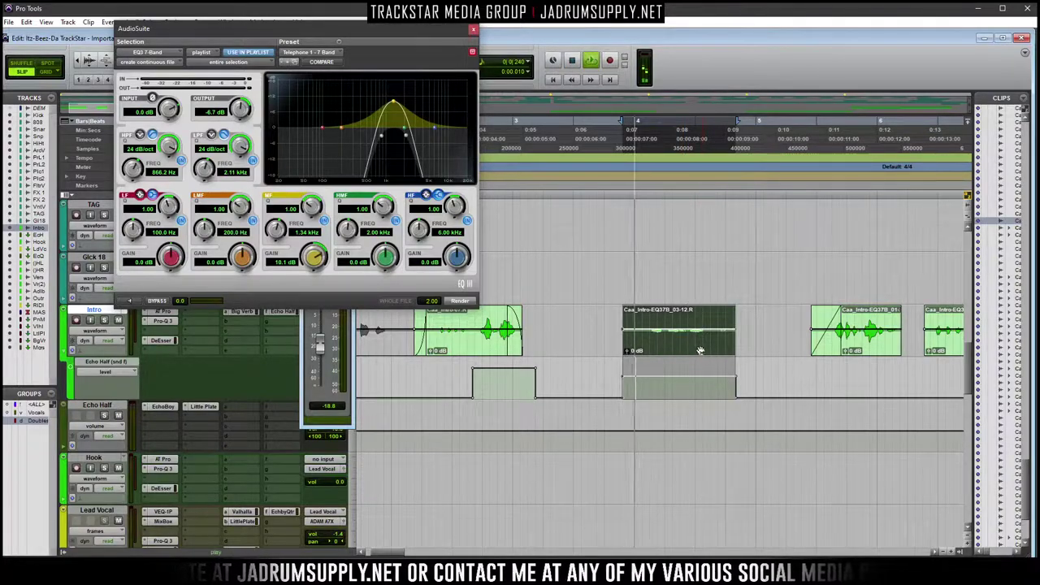
Add fades to the rendered Intro clip and raise its Echo Half send level to match the earlier automated phrase
{"action": "key", "text": "f"}
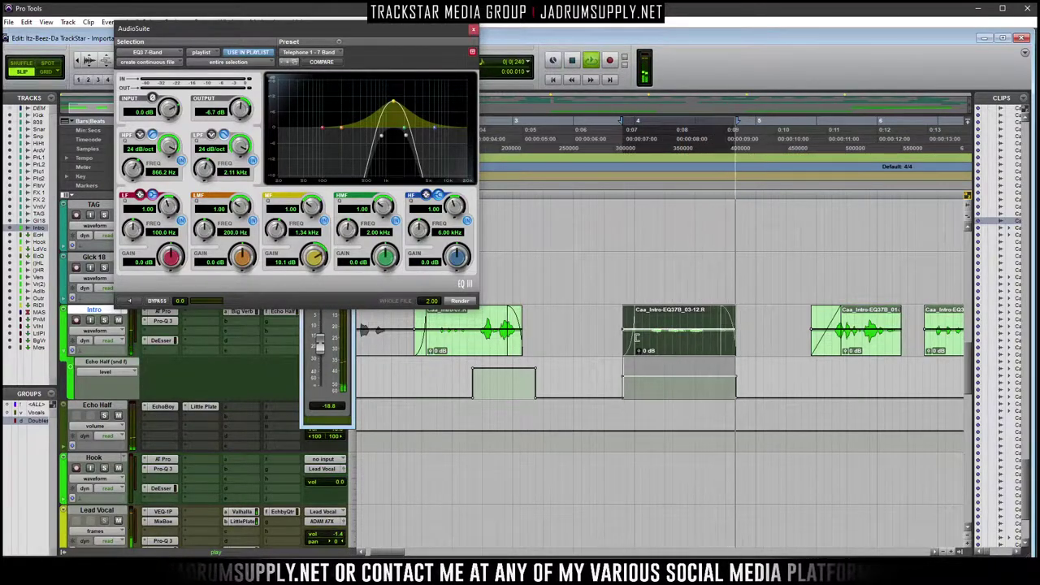
{"action": "left_click", "coordinate": [710, 369]}
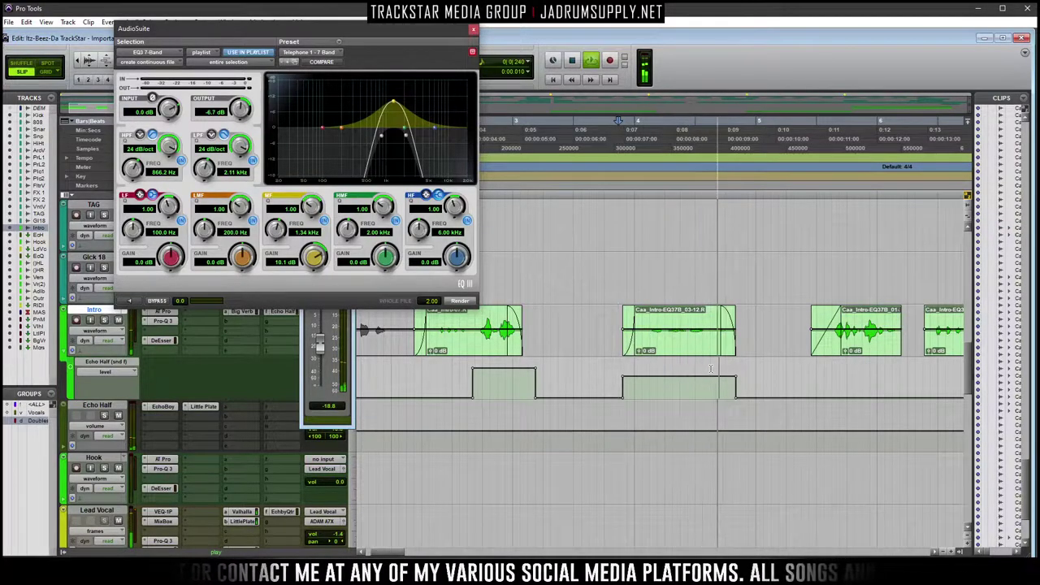
{"action": "left_click_drag", "start_coordinate": [673, 367], "coordinate": [679, 363]}
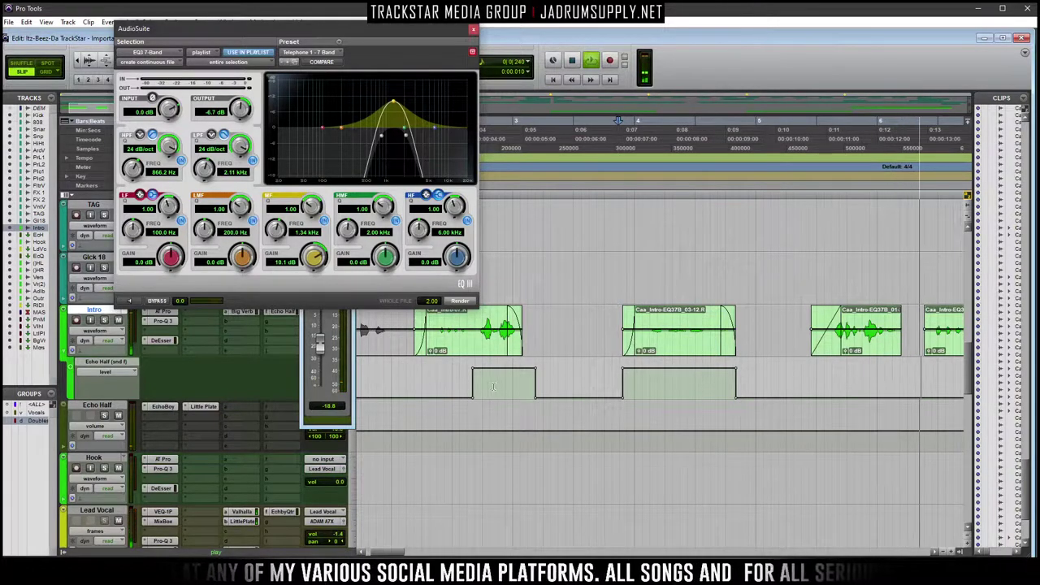
Switch the Intro automation lane to the Big Verb send level and draw a swell over the loud clip just after bar 7
{"action": "key", "text": "r"}
{"action": "key", "text": "t"}
{"action": "key", "text": "r"}
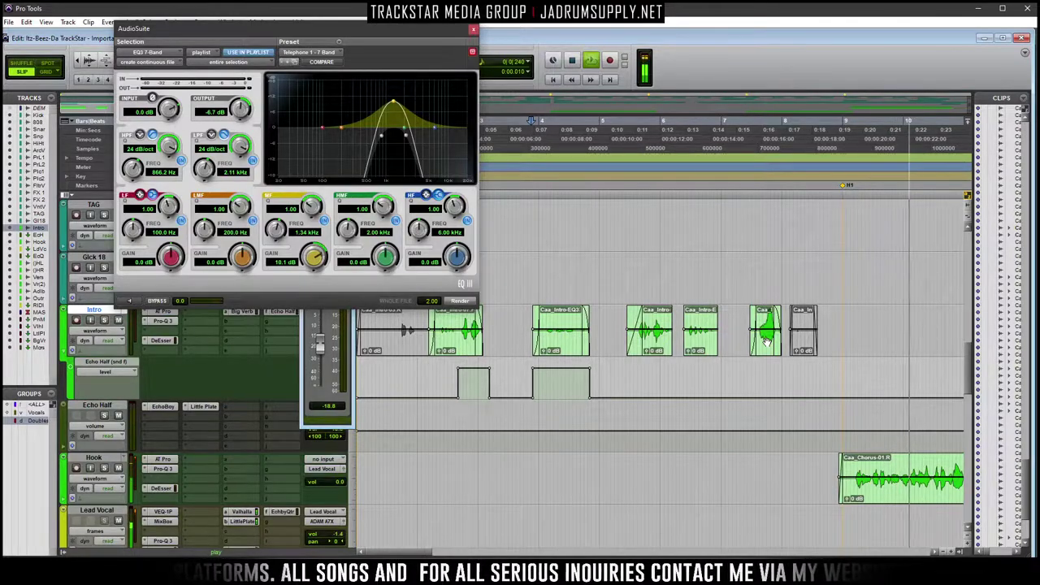
{"action": "left_click", "coordinate": [105, 371]}
{"action": "mouse_move", "coordinate": [196, 414]}
{"action": "left_click", "coordinate": [239, 406]}
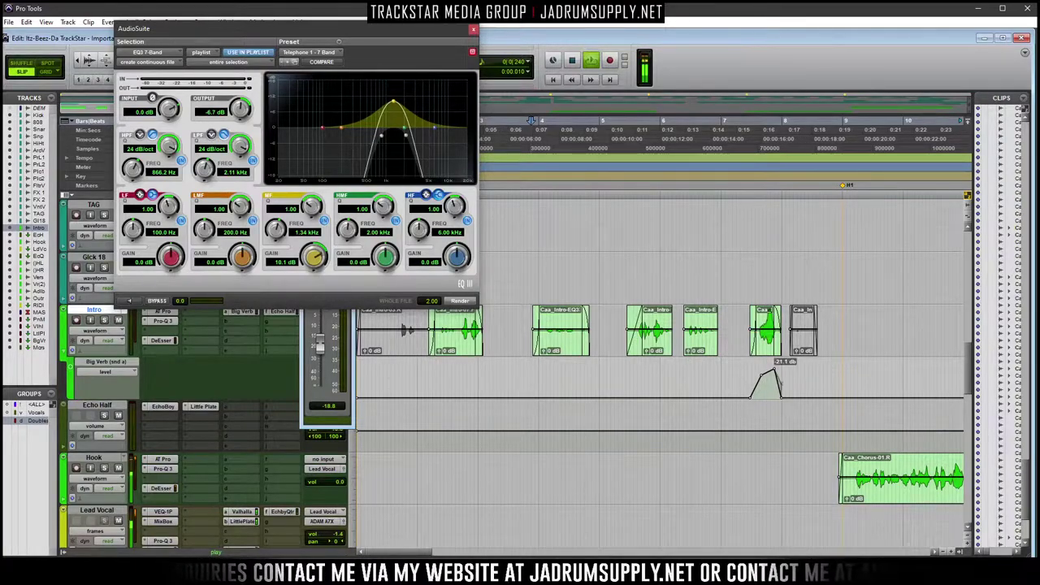
{"action": "key", "text": "space"}
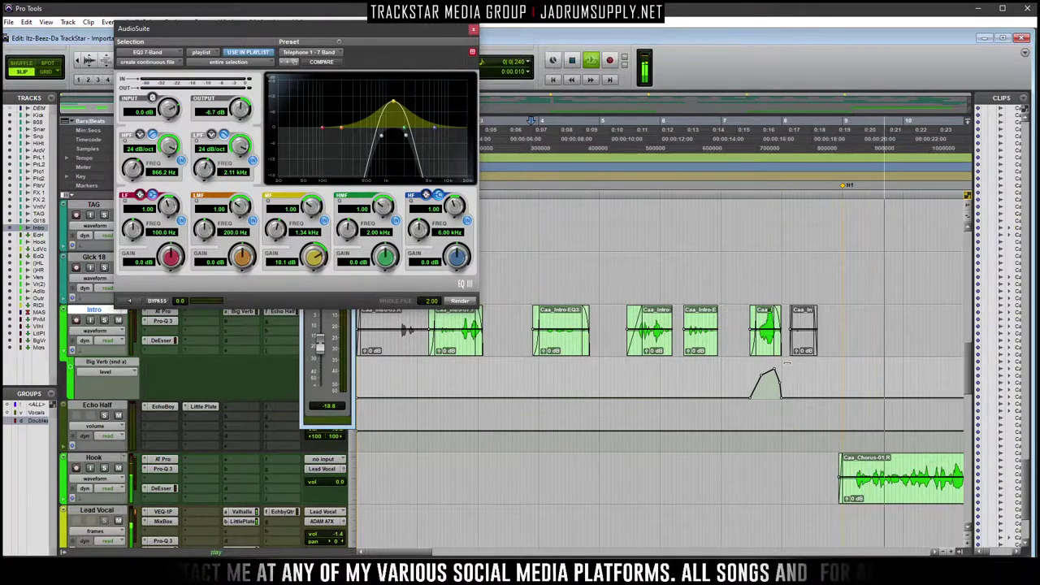
Show all tracks of the whole song in the Edit window, close the AudioSuite EQ, and switch to the Mix window
{"action": "key", "text": "ctrl+bracketleft"}
{"action": "key", "text": "ctrl+bracketleft"}
{"action": "key", "text": "ctrl+bracketleft"}
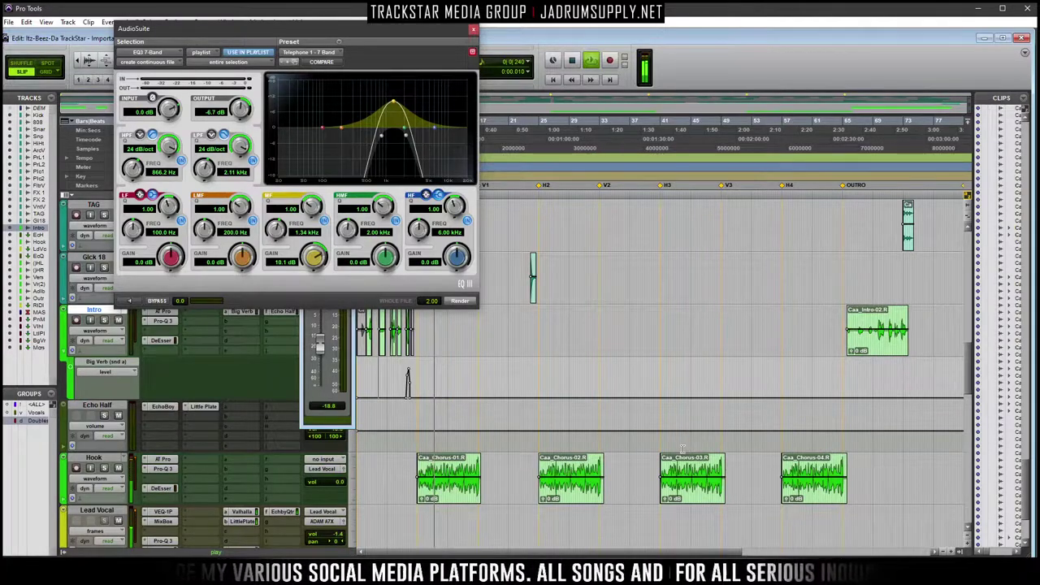
{"action": "key", "text": "ctrl+alt+Down"}
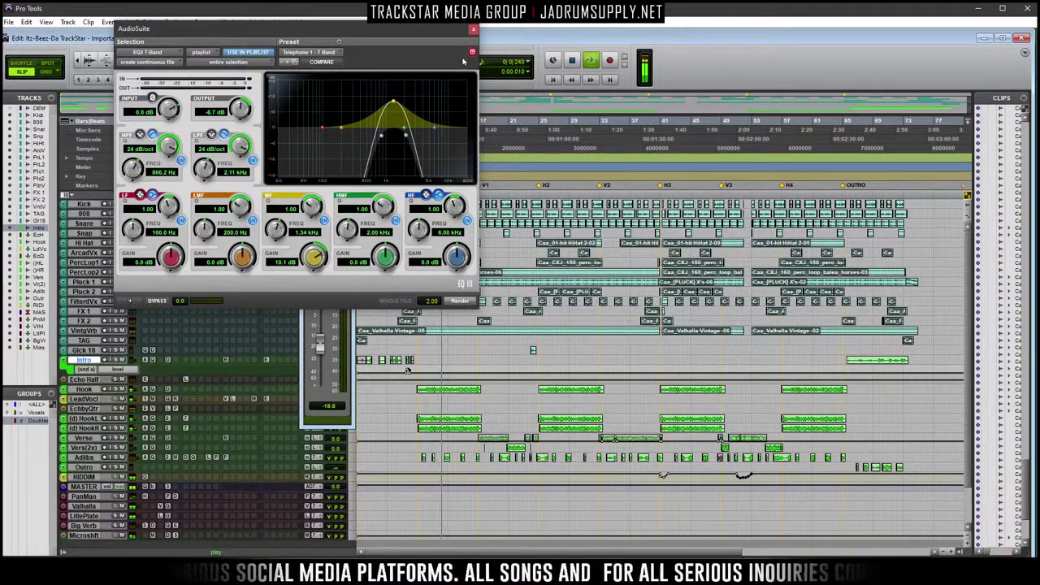
{"action": "left_click", "coordinate": [475, 31]}
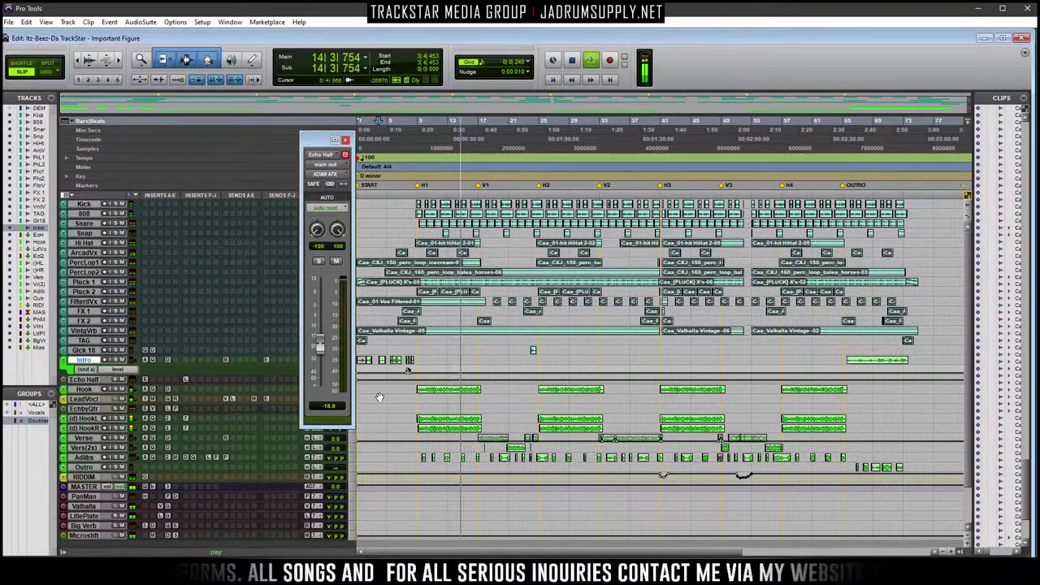
{"action": "key", "text": "ctrl+equal"}
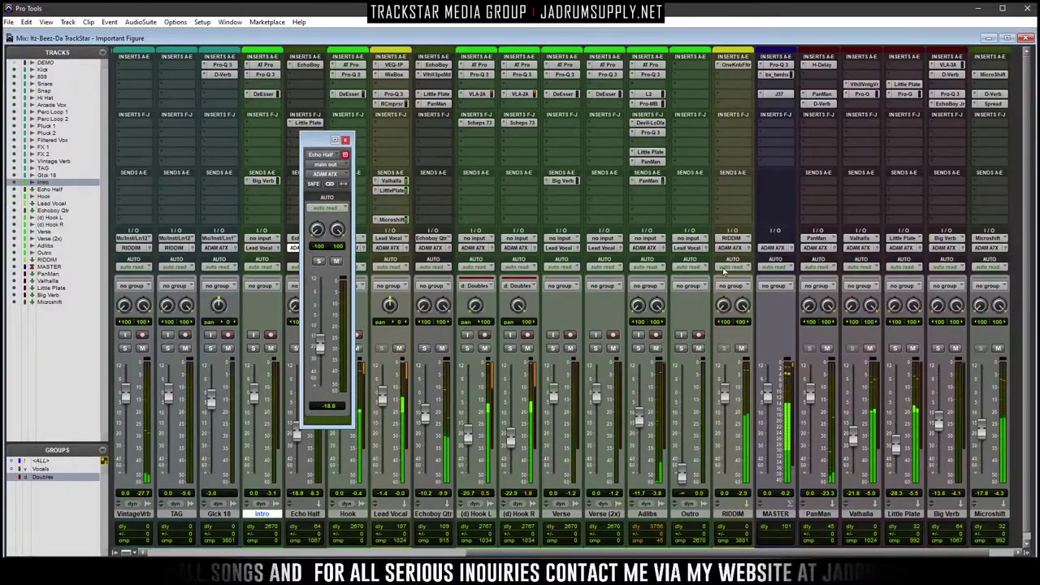
Insert a stereo FabFilter Pro-Q 3 in the MASTER track's first free F-J insert slot and expand the EQ to full screen
{"action": "left_click", "coordinate": [763, 125]}
{"action": "mouse_move", "coordinate": [832, 143]}
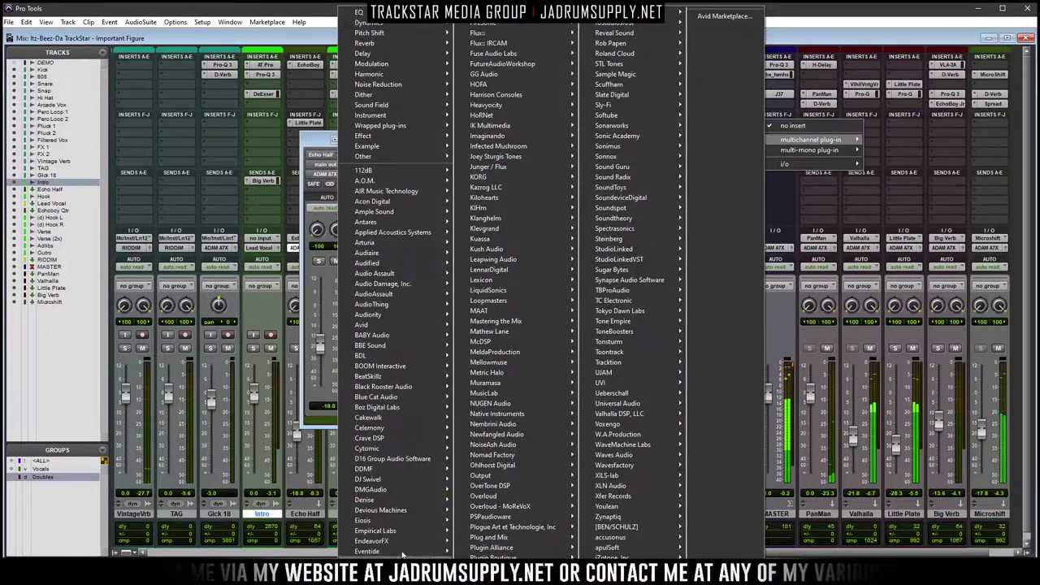
{"action": "mouse_move", "coordinate": [520, 23]}
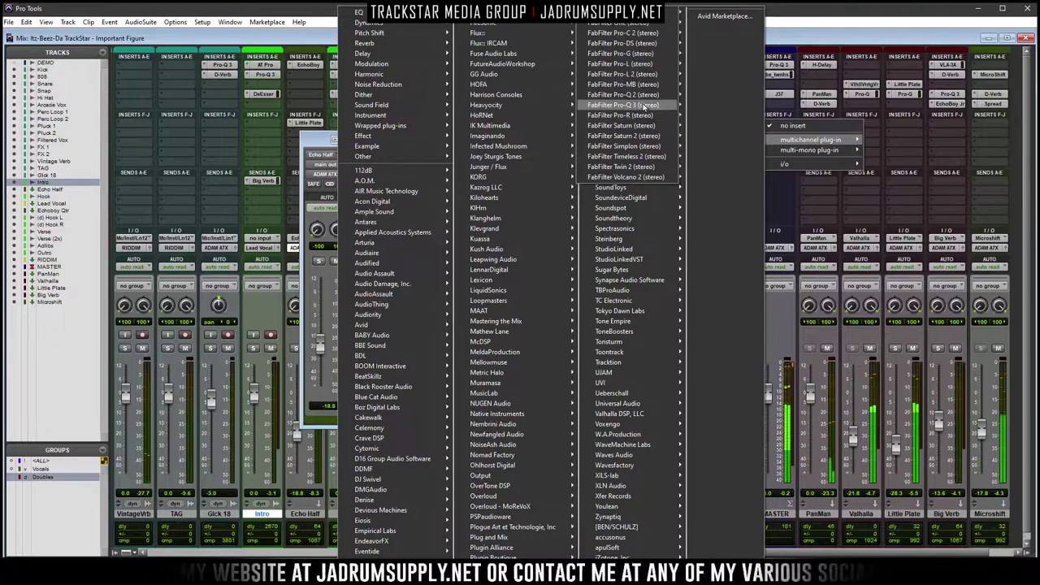
{"action": "left_click", "coordinate": [645, 107]}
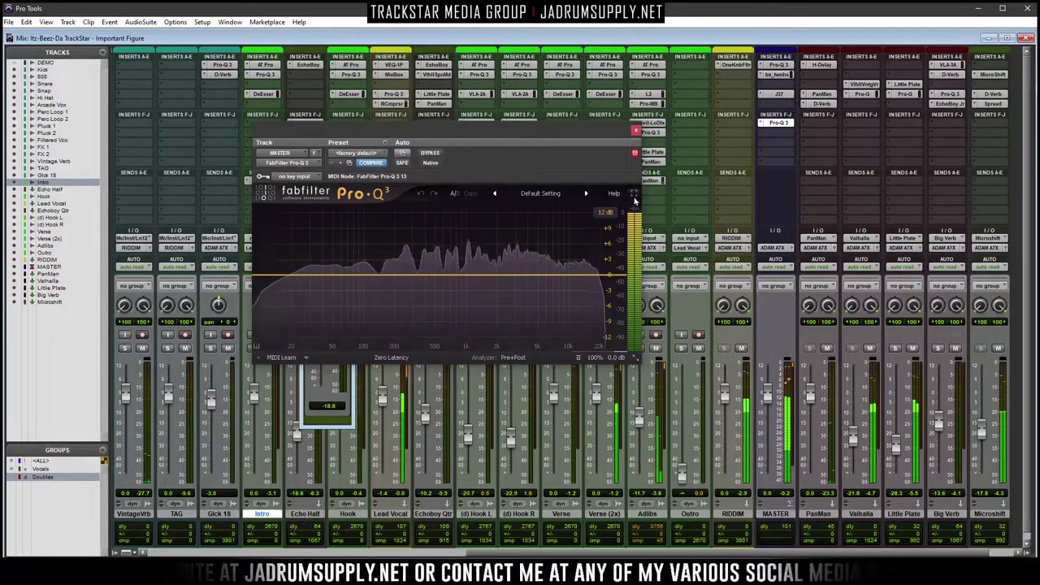
{"action": "left_click", "coordinate": [635, 197]}
Add a bell cut of about -0.24 dB at 14364 Hz, sweep a second bell narrowed to Q 3.358 near 4 kHz, and resume playback
{"action": "left_click", "coordinate": [487, 249]}
{"action": "left_click_drag", "start_coordinate": [487, 249], "coordinate": [924, 255]}
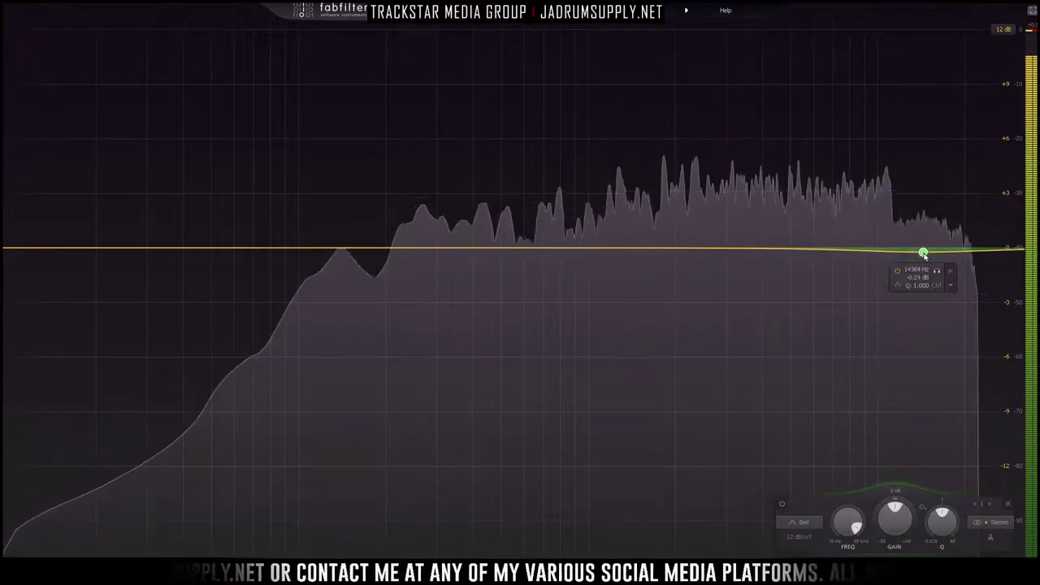
{"action": "left_click", "coordinate": [782, 241]}
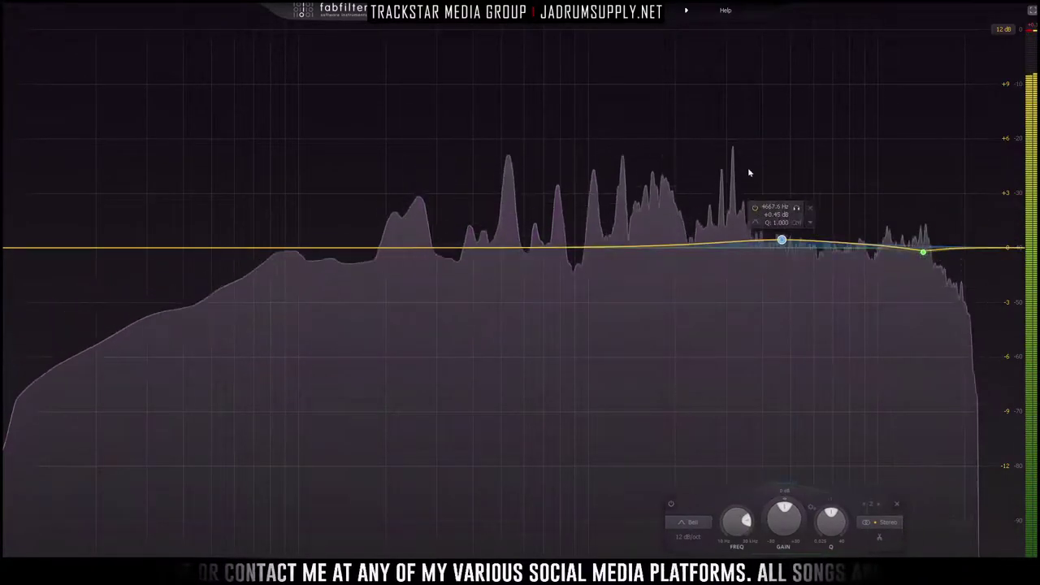
{"action": "left_click_drag", "start_coordinate": [782, 240], "coordinate": [742, 151]}
{"action": "left_click", "coordinate": [618, 235]}
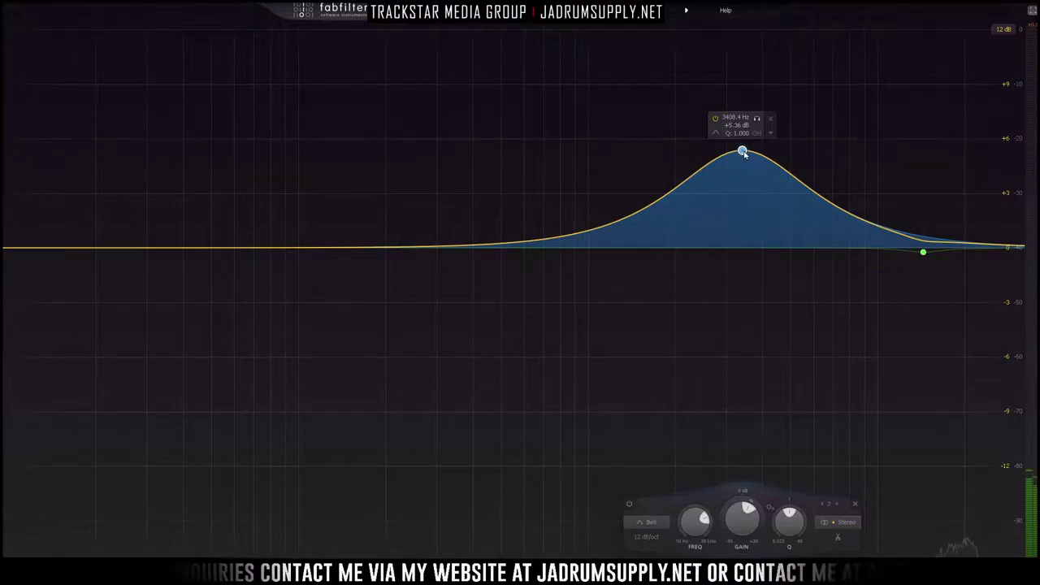
{"action": "scroll", "coordinate": [742, 156], "scroll_direction": "up", "scroll_amount": 6}
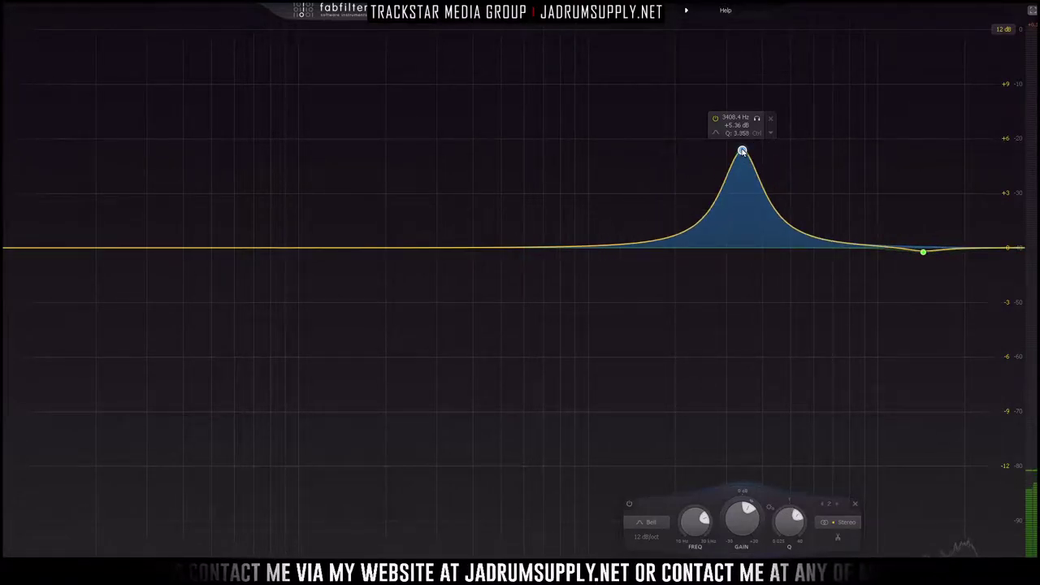
{"action": "left_click_drag", "start_coordinate": [746, 226], "coordinate": [763, 251]}
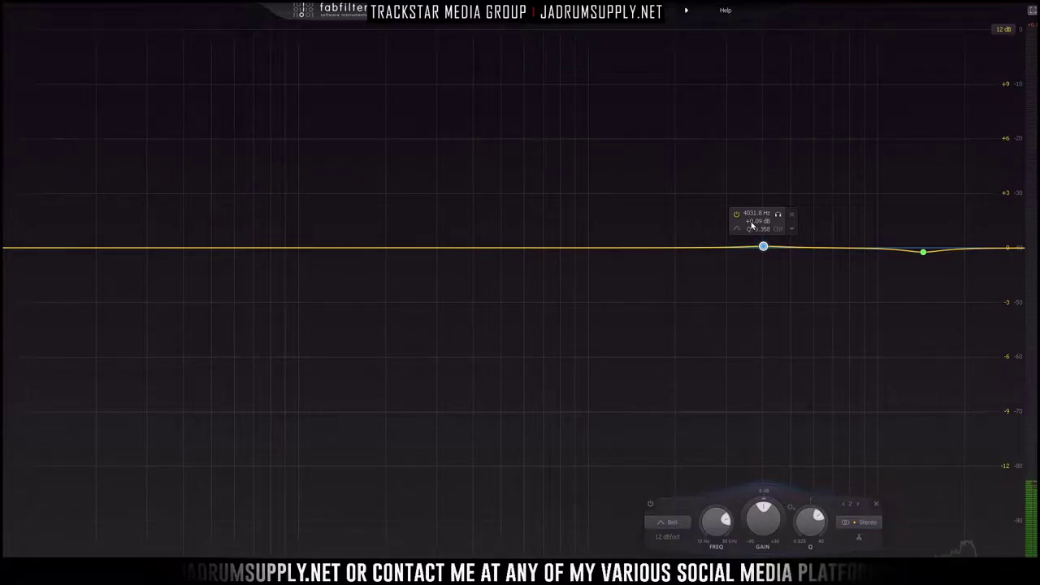
{"action": "key", "text": "space"}
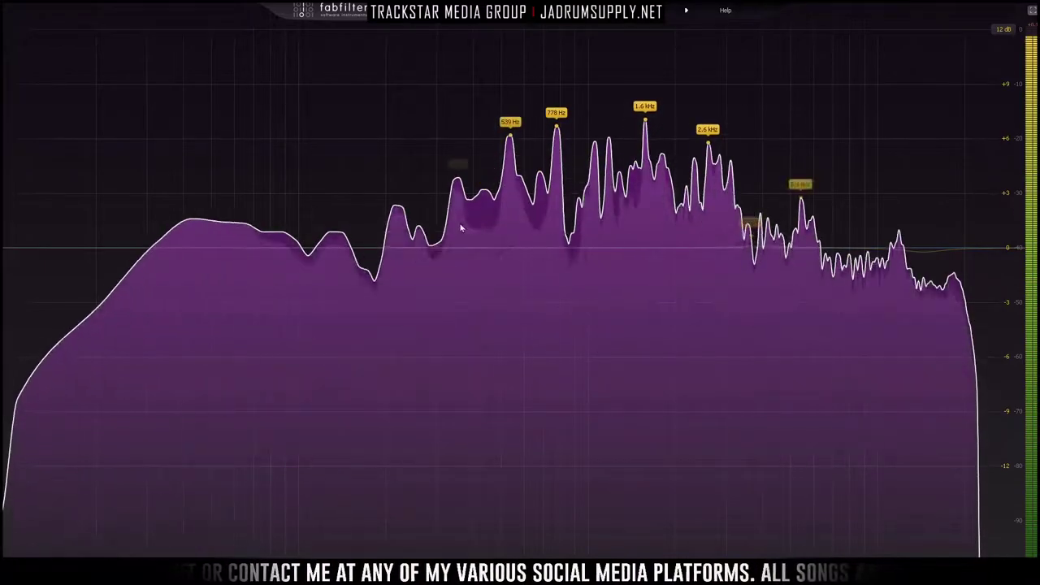
Add a 24 dB/oct low cut on the sub lows and shape slight narrow dips in the upper mids and around 250 Hz
{"action": "left_click_drag", "start_coordinate": [10, 252], "coordinate": [114, 290]}
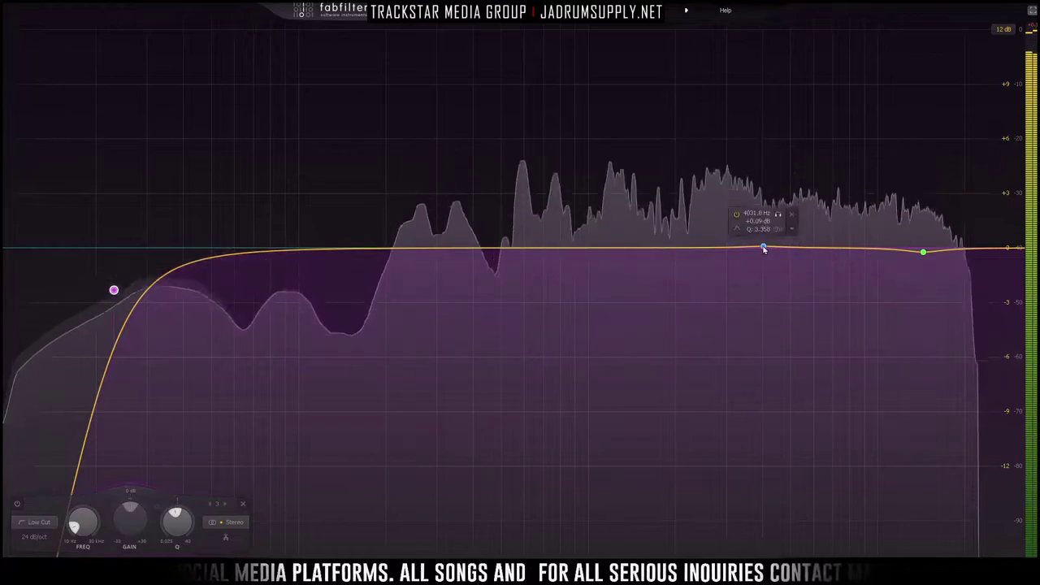
{"action": "mouse_move", "coordinate": [763, 248]}
{"action": "left_mouse_down"}
{"action": "mouse_move", "coordinate": [810, 206]}
{"action": "mouse_move", "coordinate": [732, 206]}
{"action": "mouse_move", "coordinate": [714, 240]}
{"action": "mouse_move", "coordinate": [721, 258]}
{"action": "left_mouse_up"}
{"action": "left_click_drag", "start_coordinate": [587, 246], "coordinate": [418, 261]}
{"action": "scroll", "coordinate": [604, 198], "scroll_direction": "up", "scroll_amount": 10}
Add a -0.39 dB bell at 2384 Hz with Q 5.050, and sweep another narrow band down to a slight dip near 400 Hz
{"action": "left_click_drag", "start_coordinate": [550, 248], "coordinate": [757, 228]}
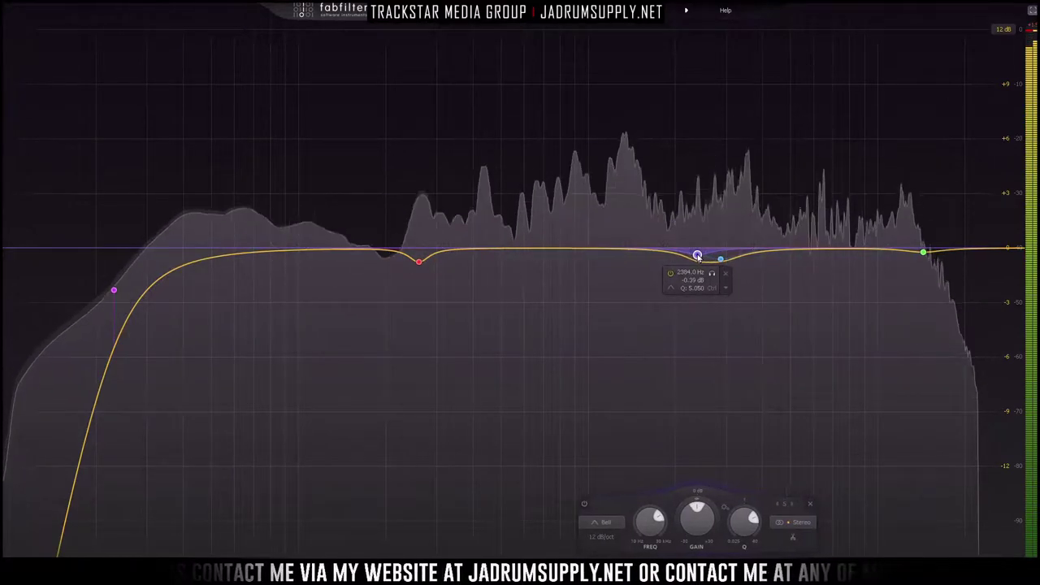
{"action": "scroll", "coordinate": [697, 257], "scroll_direction": "down", "scroll_amount": 3}
{"action": "left_click_drag", "start_coordinate": [807, 251], "coordinate": [552, 175]}
{"action": "scroll", "coordinate": [837, 192], "scroll_direction": "up", "scroll_amount": 8}
{"action": "left_click_drag", "start_coordinate": [640, 182], "coordinate": [478, 261]}
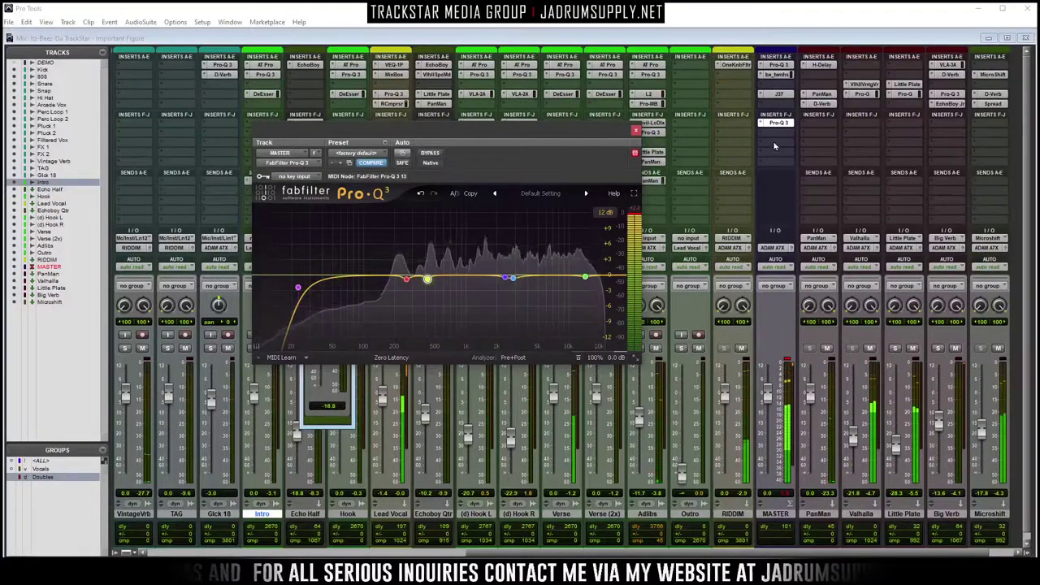
Insert a stereo FabFilter Pro-L 2 on the MASTER track below the EQ and set the limiter's gain to +2.30 dB
{"action": "left_click", "coordinate": [764, 153]}
{"action": "mouse_move", "coordinate": [817, 168]}
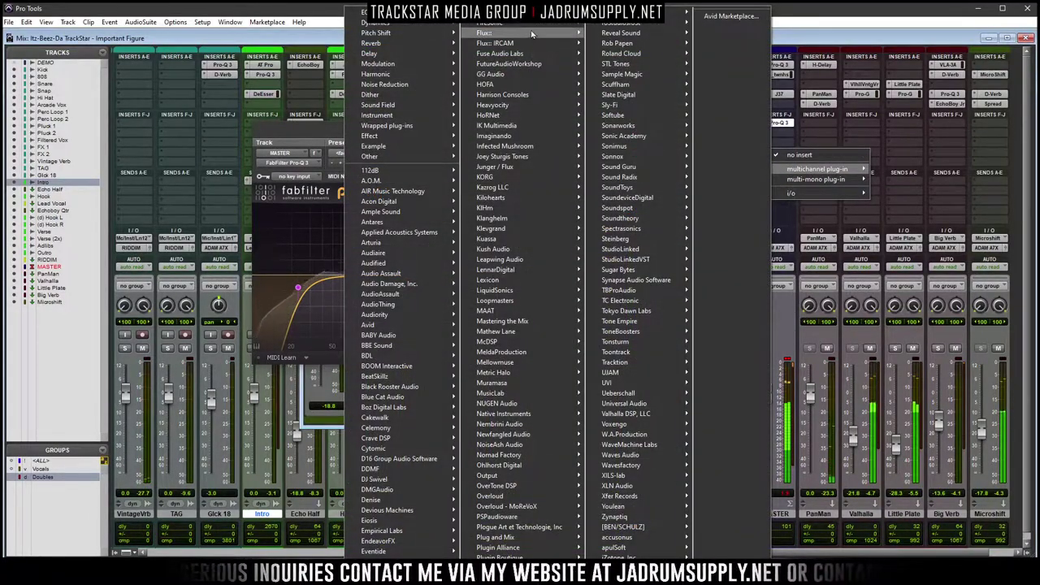
{"action": "mouse_move", "coordinate": [492, 23]}
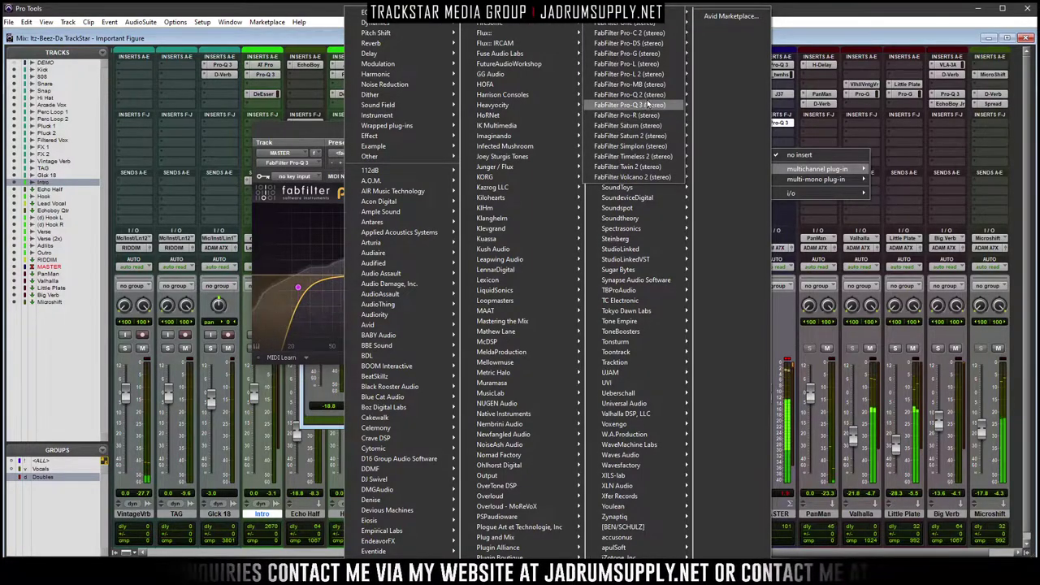
{"action": "left_click", "coordinate": [658, 74]}
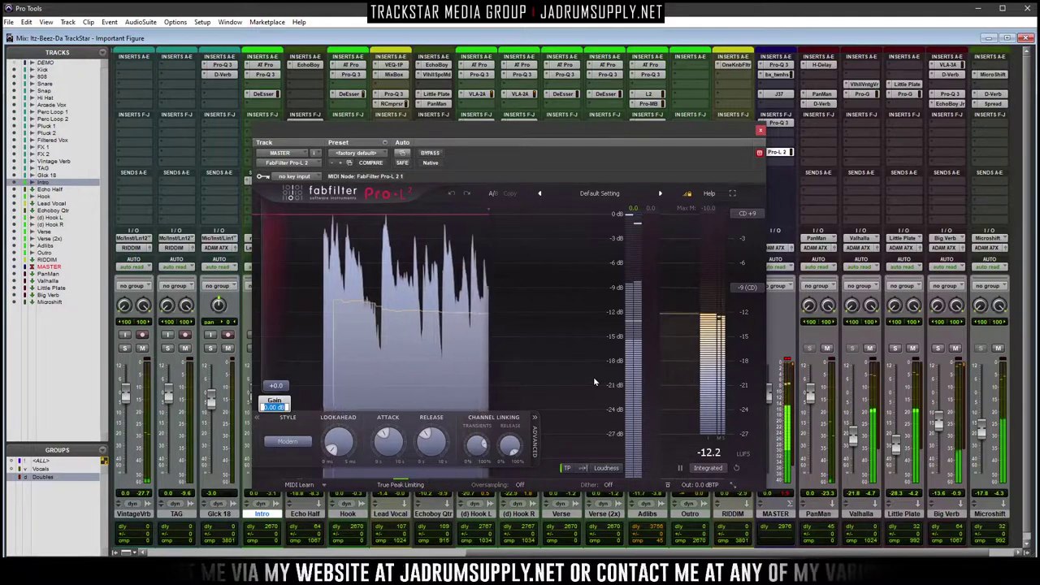
{"action": "type", "text": "2.3"}
{"action": "key", "text": "Return"}
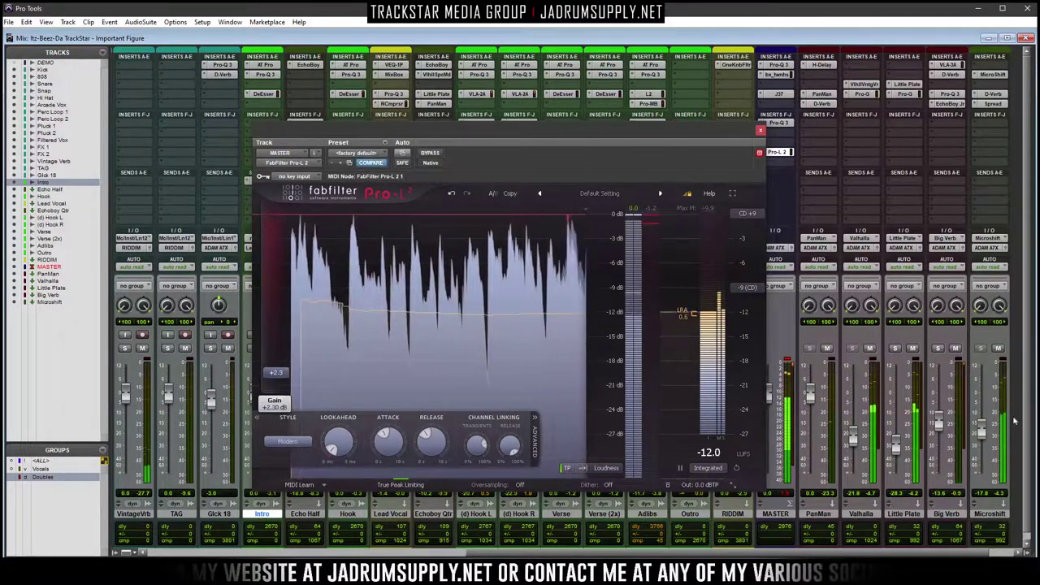
Set the limiter's output level to -0.3 dBTP with a 10000 ms attack, and choose the Aggressive style
{"action": "left_click", "coordinate": [714, 485]}
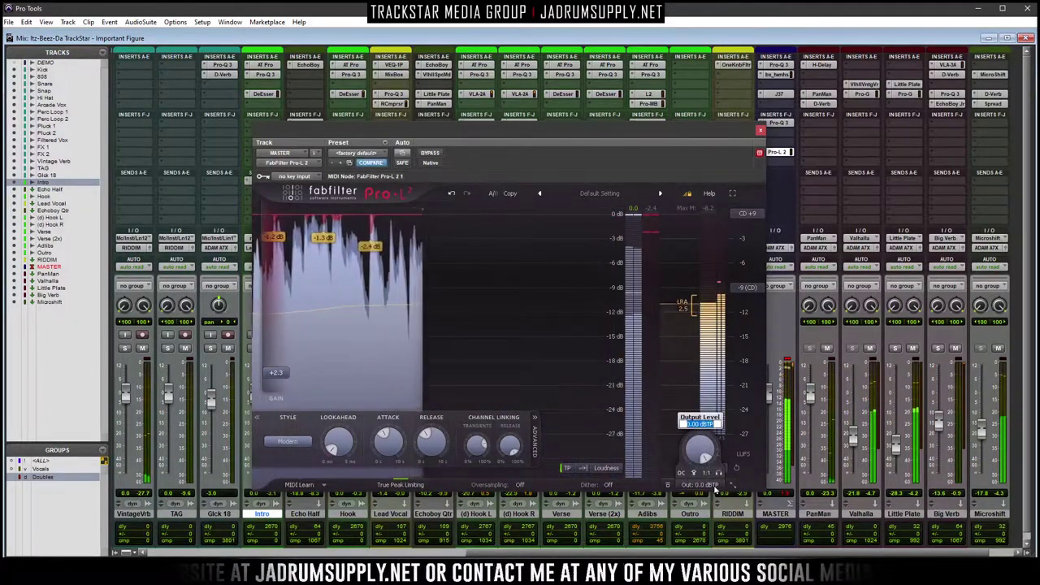
{"action": "key", "text": "Escape"}
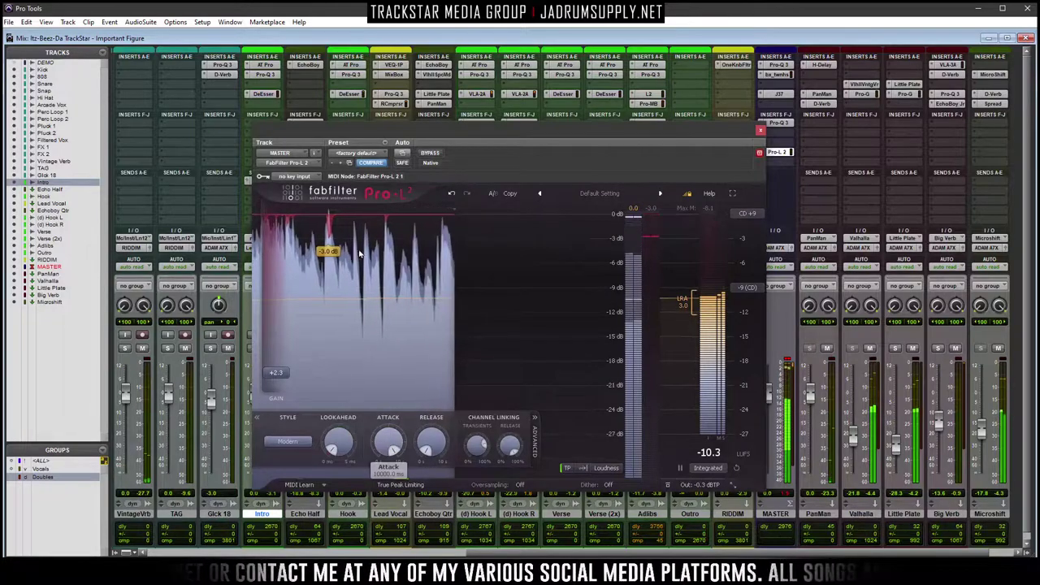
{"action": "left_click", "coordinate": [288, 441]}
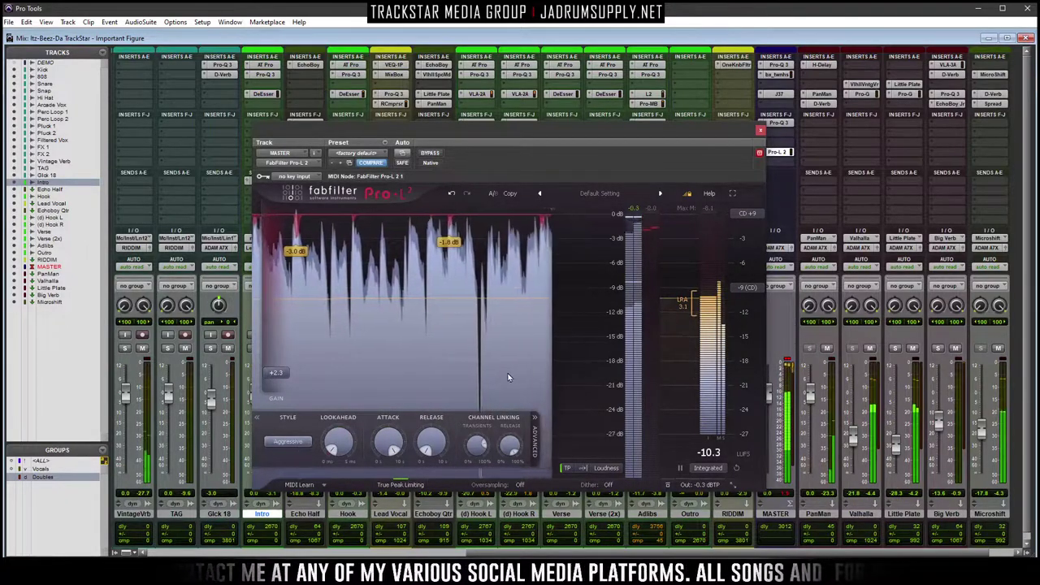
Audition the Punchy and Allround limiting styles against the mix and return to Aggressive
{"action": "left_click", "coordinate": [297, 446]}
{"action": "left_click", "coordinate": [288, 442]}
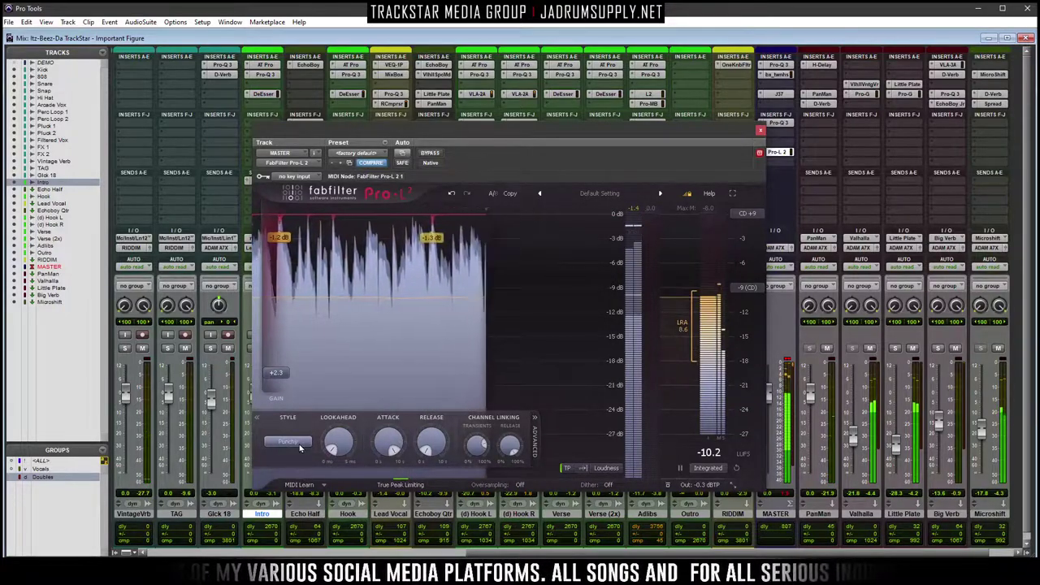
{"action": "left_click", "coordinate": [300, 445]}
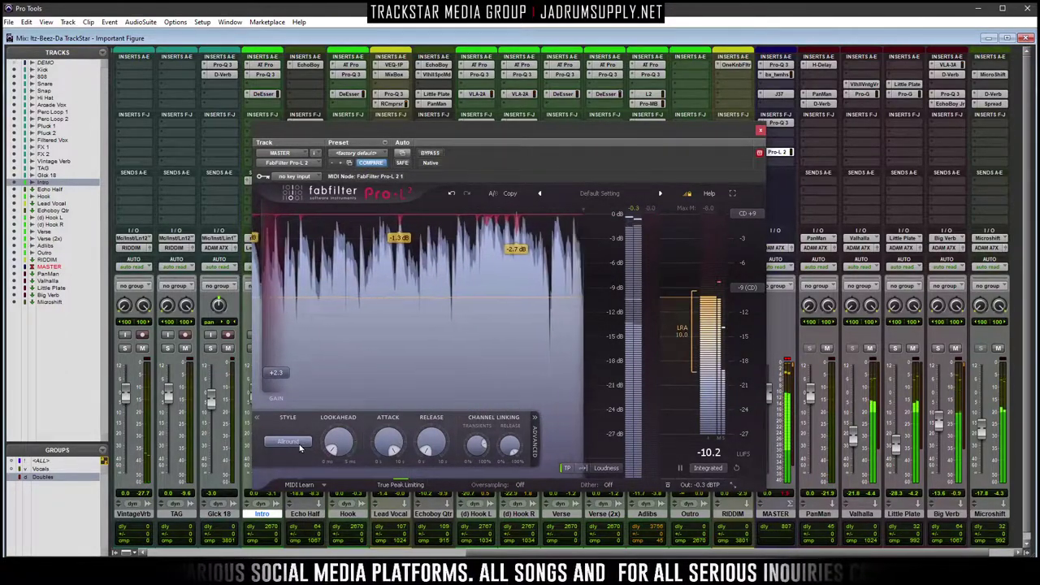
{"action": "left_click", "coordinate": [299, 445]}
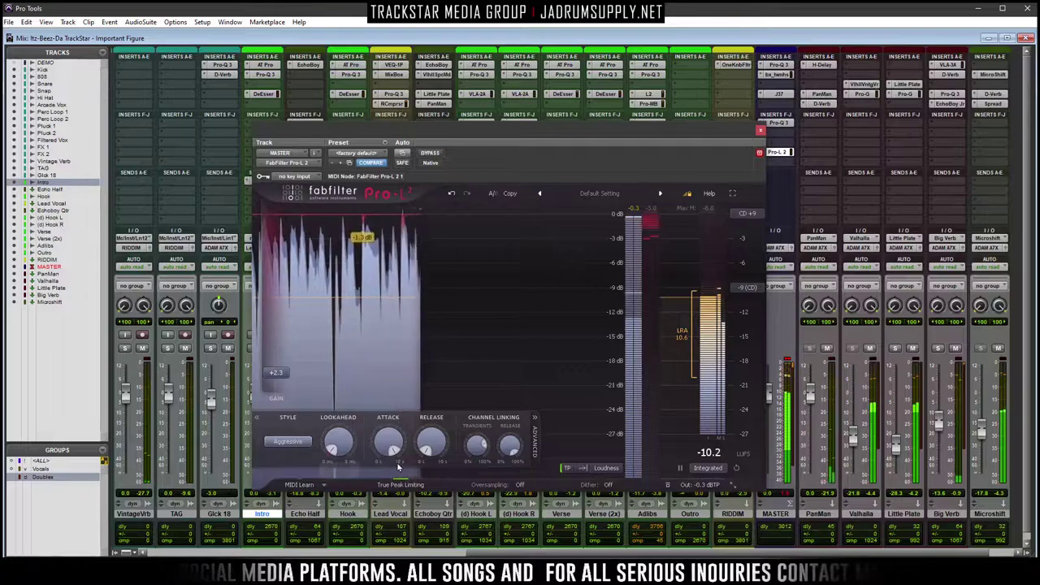
Set the limiter's oversampling to 8x and close the Pro-L 2 window
{"action": "left_click", "coordinate": [519, 485]}
{"action": "left_click", "coordinate": [557, 451]}
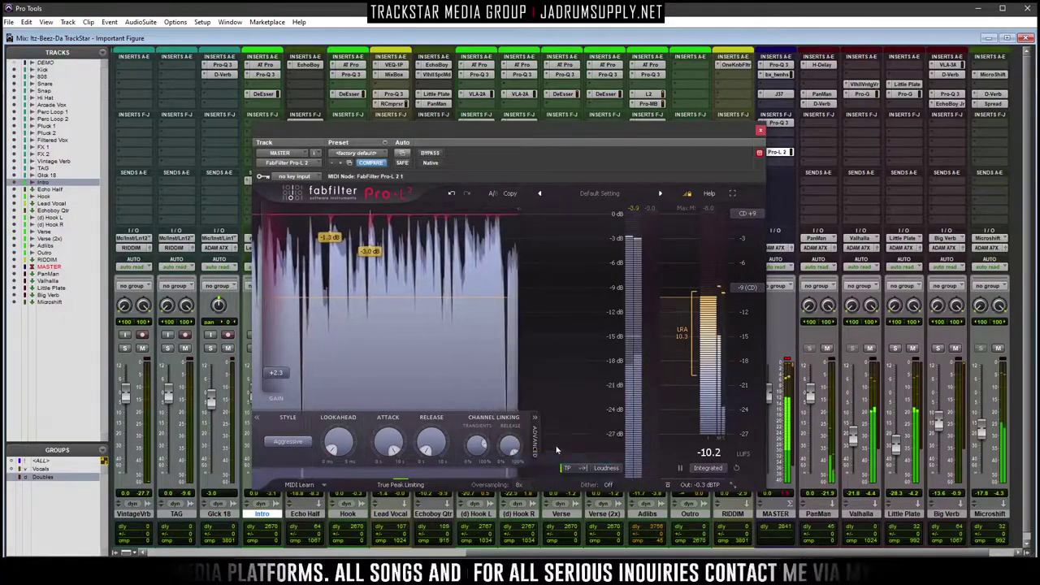
{"action": "left_click", "coordinate": [760, 132]}
Insert a stereo Newfangled Saturate directly after the limiter on the MASTER track and set its output to -0.1 dB
{"action": "left_click", "coordinate": [772, 166]}
{"action": "mouse_move", "coordinate": [826, 179]}
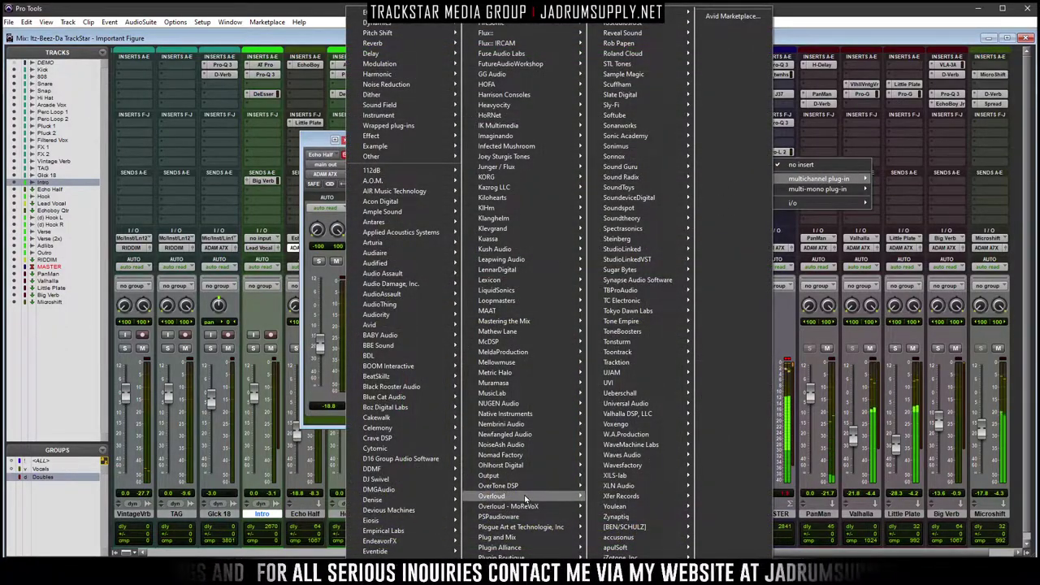
{"action": "mouse_move", "coordinate": [526, 438]}
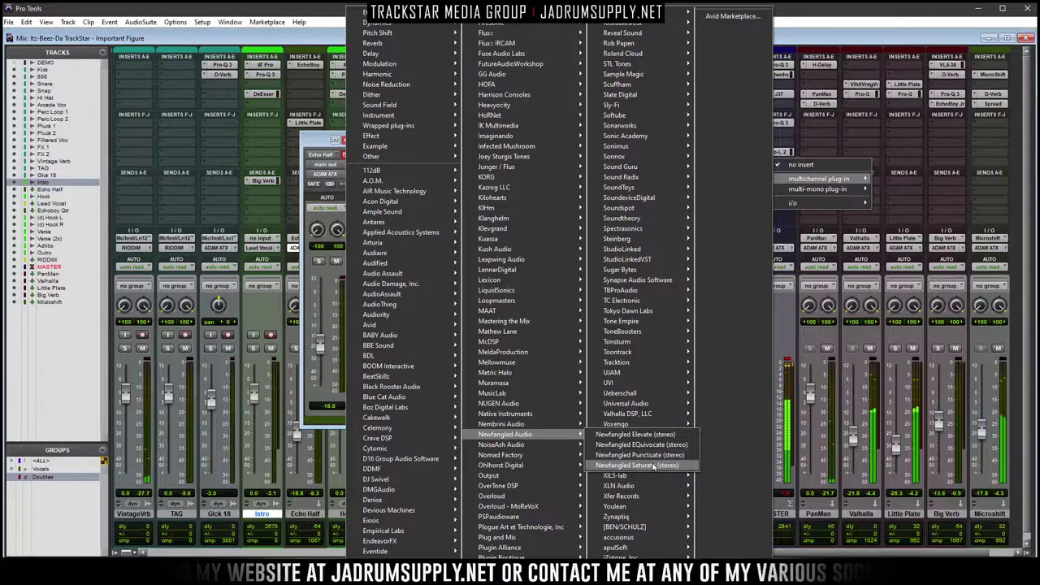
{"action": "left_click", "coordinate": [626, 465]}
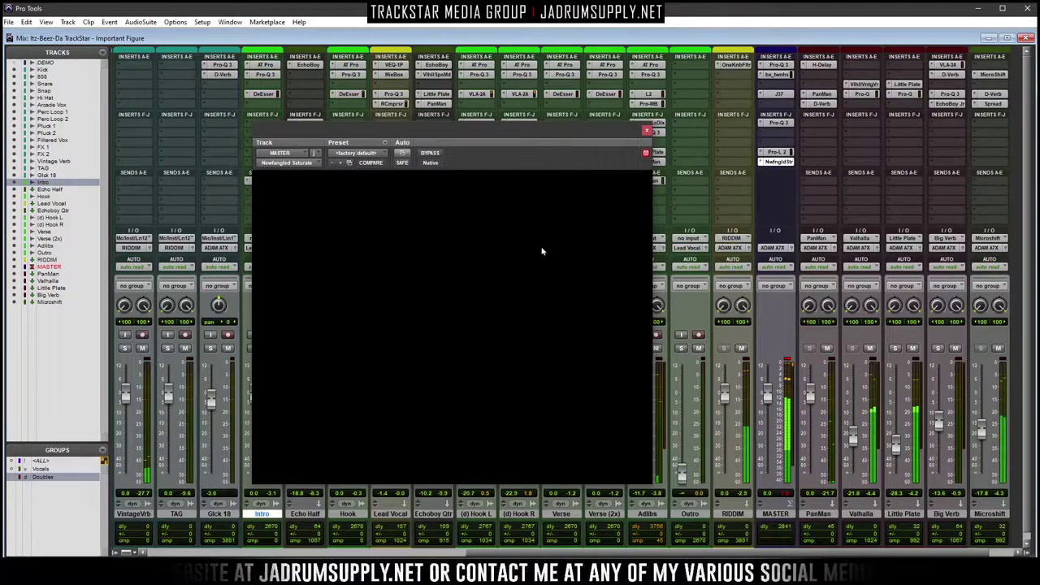
{"action": "left_click", "coordinate": [643, 232]}
{"action": "left_click", "coordinate": [650, 243]}
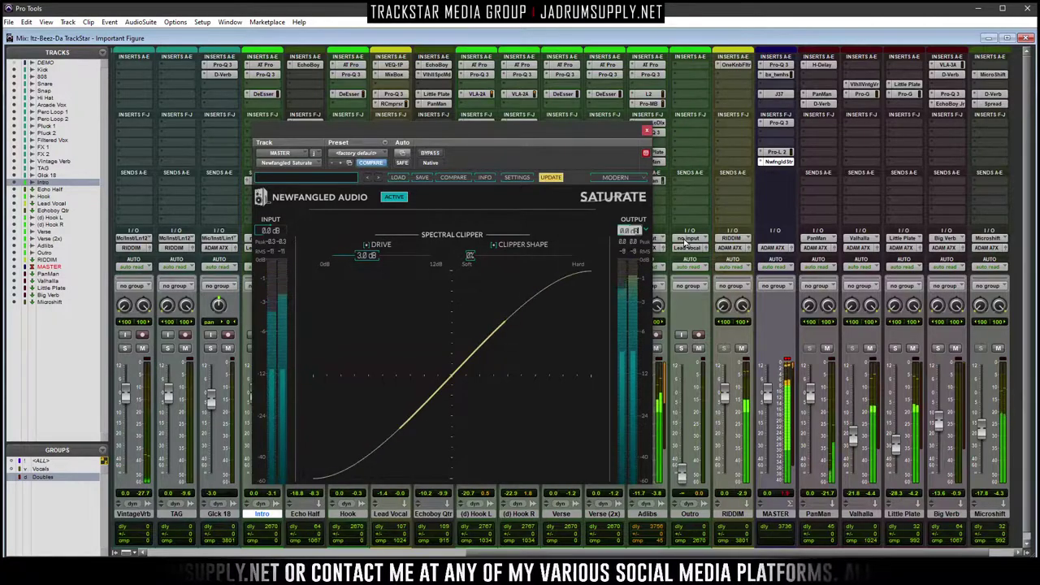
Set Saturate's clipper shape to 100% hard and its interface to Twin Turbo, adjusting the drive before closing the plug-in
{"action": "left_click_drag", "start_coordinate": [472, 255], "coordinate": [572, 255]}
{"action": "left_click", "coordinate": [620, 178]}
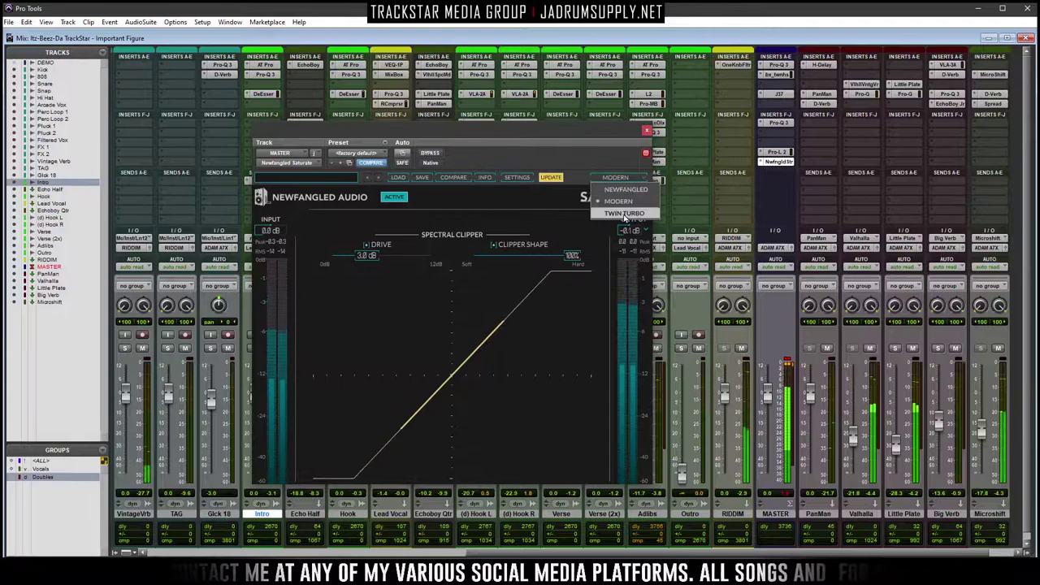
{"action": "left_click", "coordinate": [617, 214]}
{"action": "left_click_drag", "start_coordinate": [367, 260], "coordinate": [351, 260]}
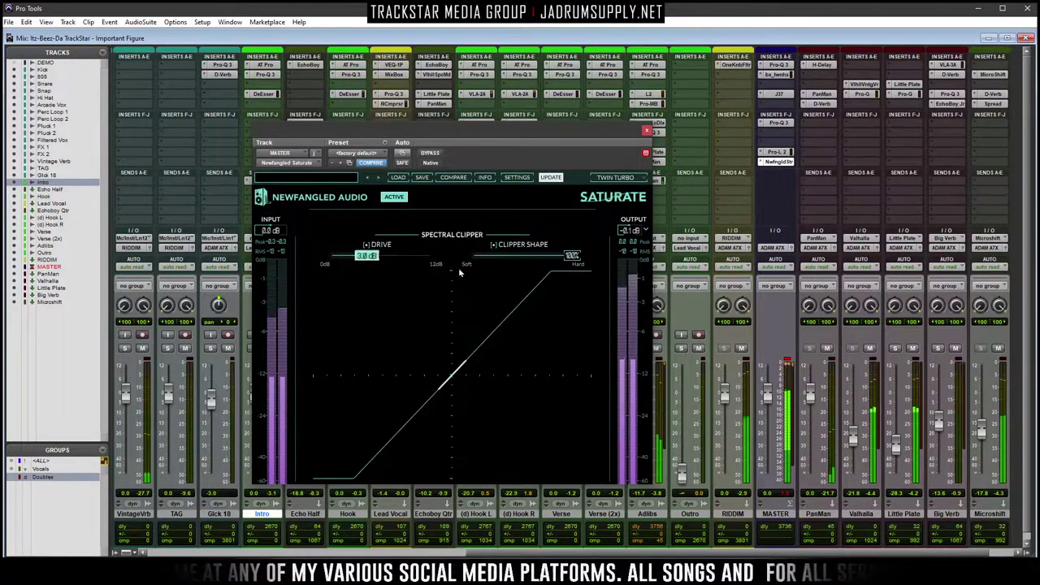
{"action": "left_click", "coordinate": [646, 130]}
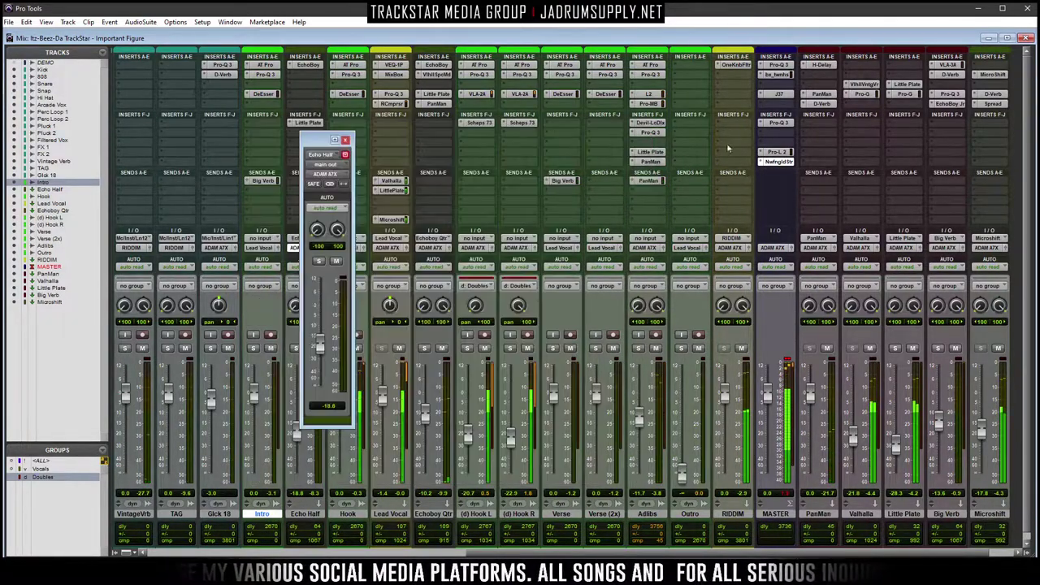
Insert a stereo FabFilter Pro-MB on the MASTER track directly below the Pro-Q 3
{"action": "left_click", "coordinate": [785, 138]}
{"action": "mouse_move", "coordinate": [827, 150]}
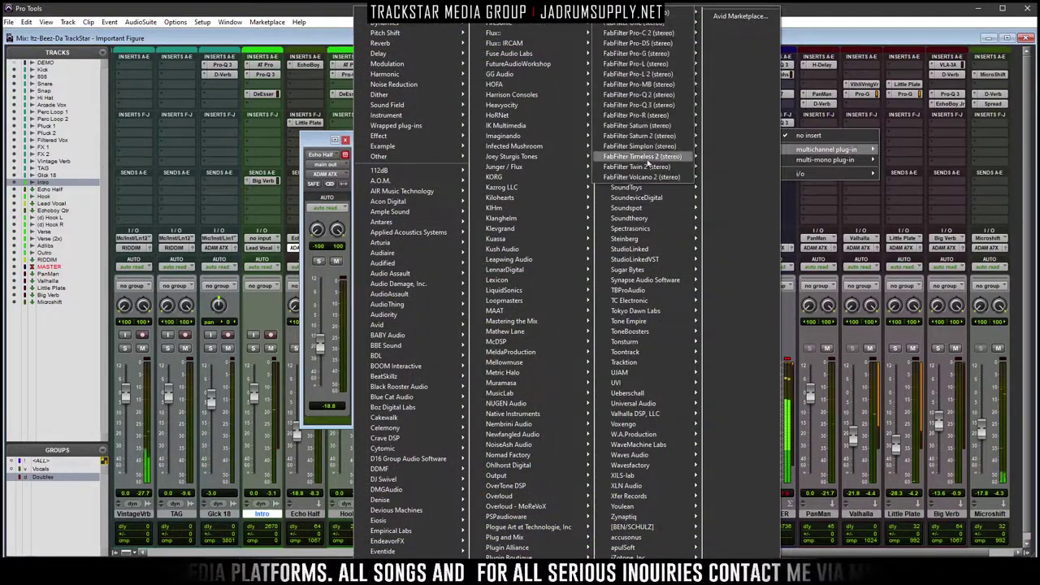
{"action": "left_click", "coordinate": [642, 86]}
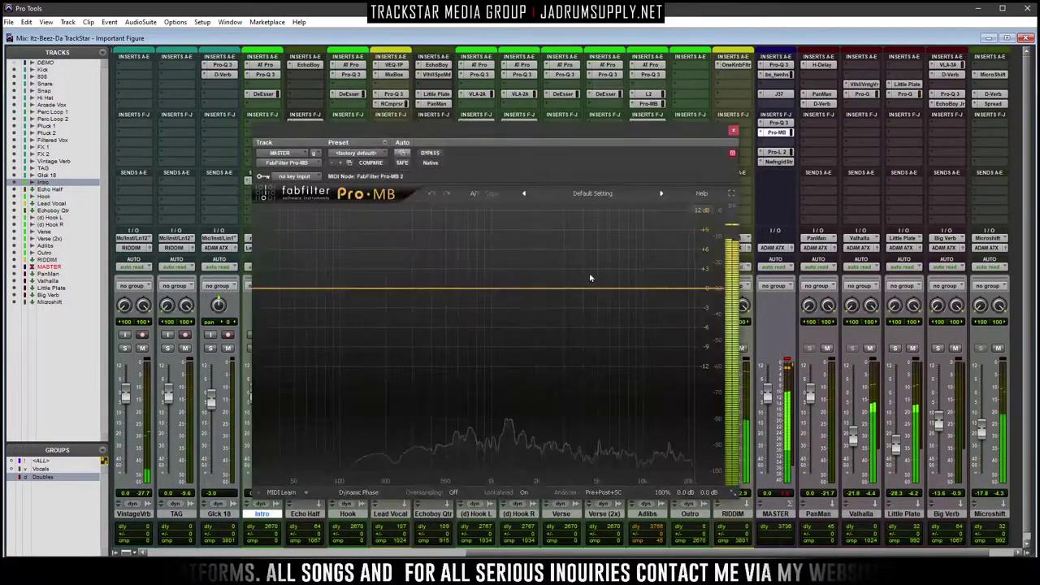
Add compression bands in Pro-MB above about 5 kHz and from about 1 to 5 kHz, and close the plug-in window
{"action": "left_click", "coordinate": [643, 292]}
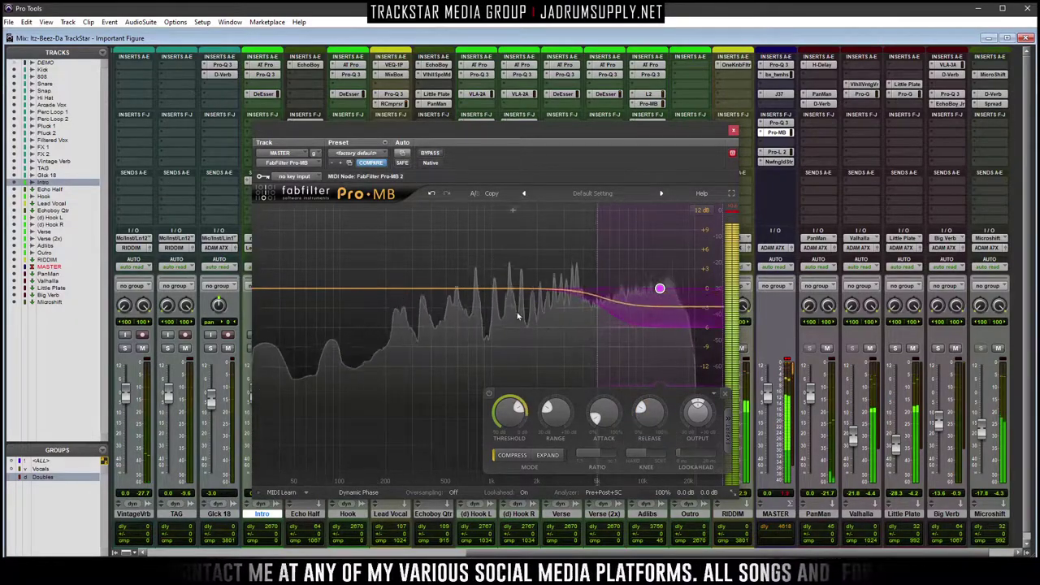
{"action": "left_click", "coordinate": [532, 291]}
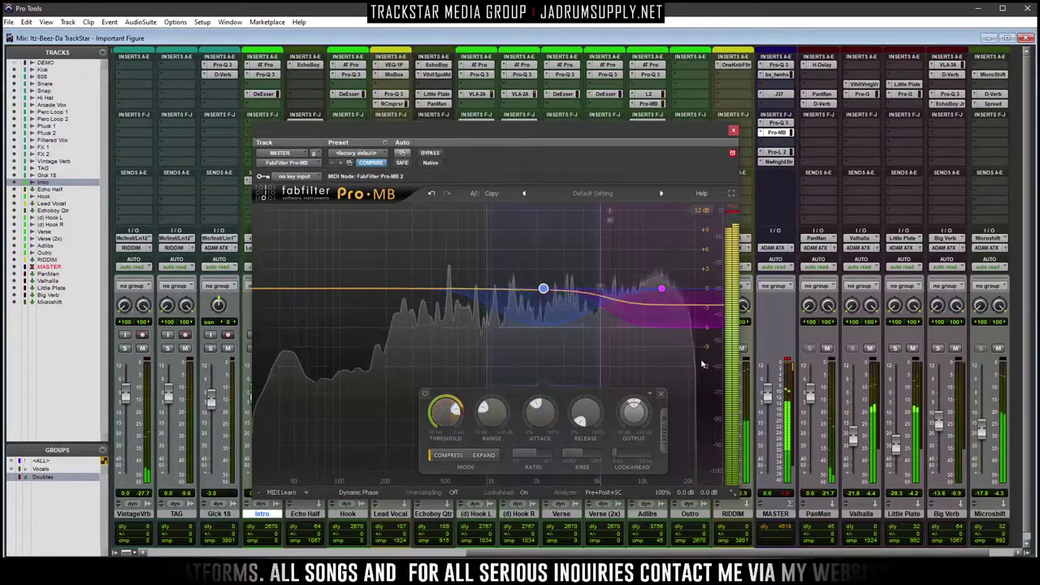
{"action": "left_click", "coordinate": [776, 131]}
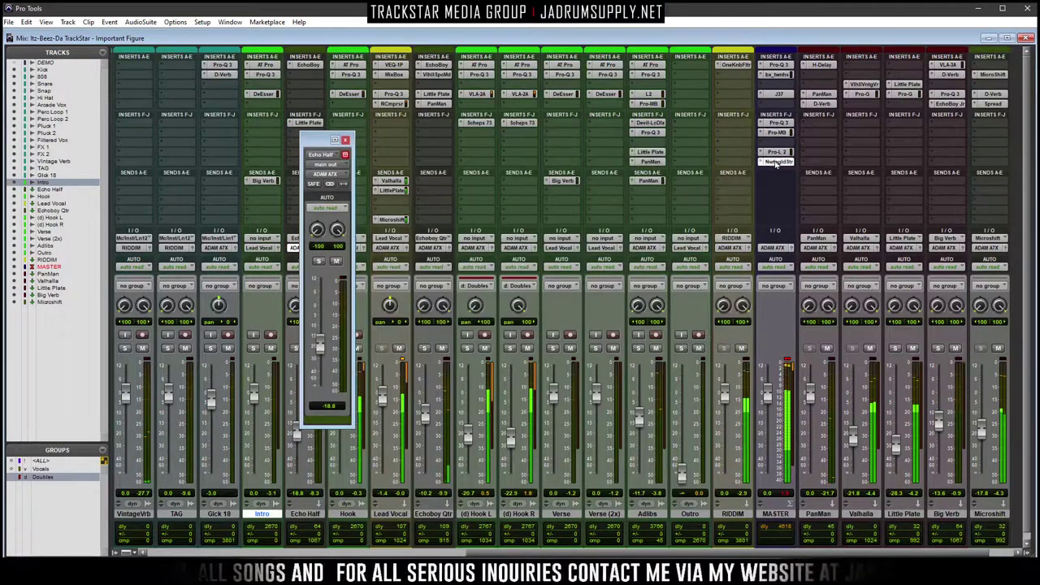
Set the drive of Newfangled Saturate on the MASTER track to 1.8 dB and close the plug-in
{"action": "left_click", "coordinate": [776, 162]}
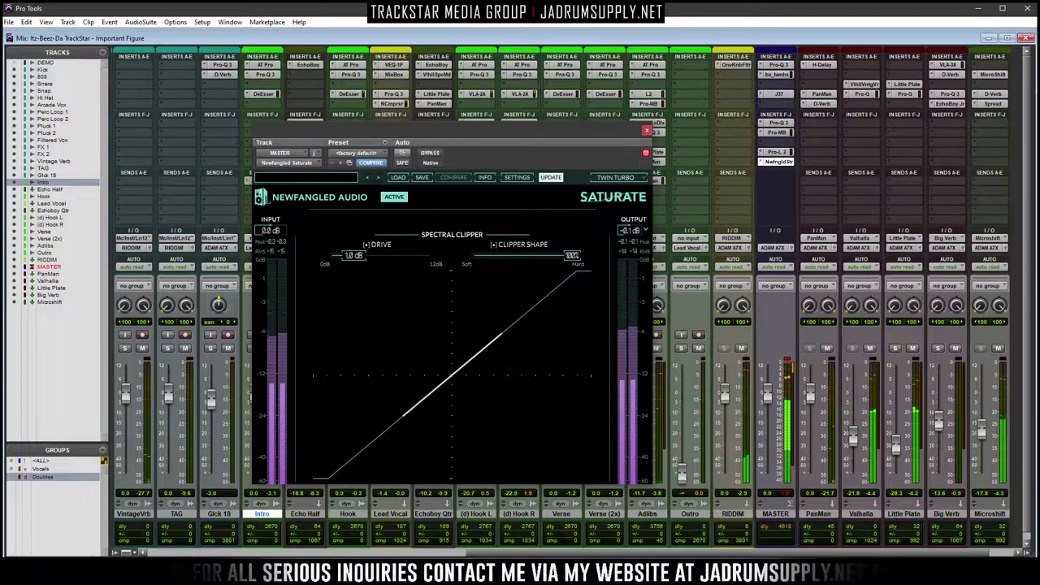
{"action": "left_click_drag", "start_coordinate": [353, 258], "coordinate": [362, 260]}
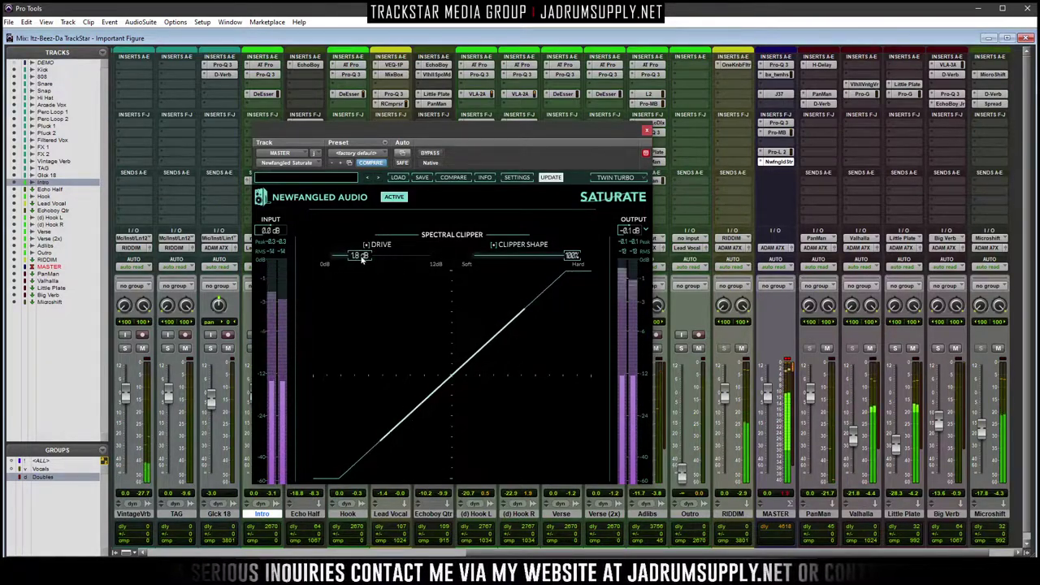
{"action": "left_click", "coordinate": [646, 131]}
Set the 808 fader to +0.7 dB and the Valhalla fader to -26.4 dB, briefly muting the reverb and Microshift returns to compare
{"action": "left_click_drag", "start_coordinate": [503, 556], "coordinate": [81, 504]}
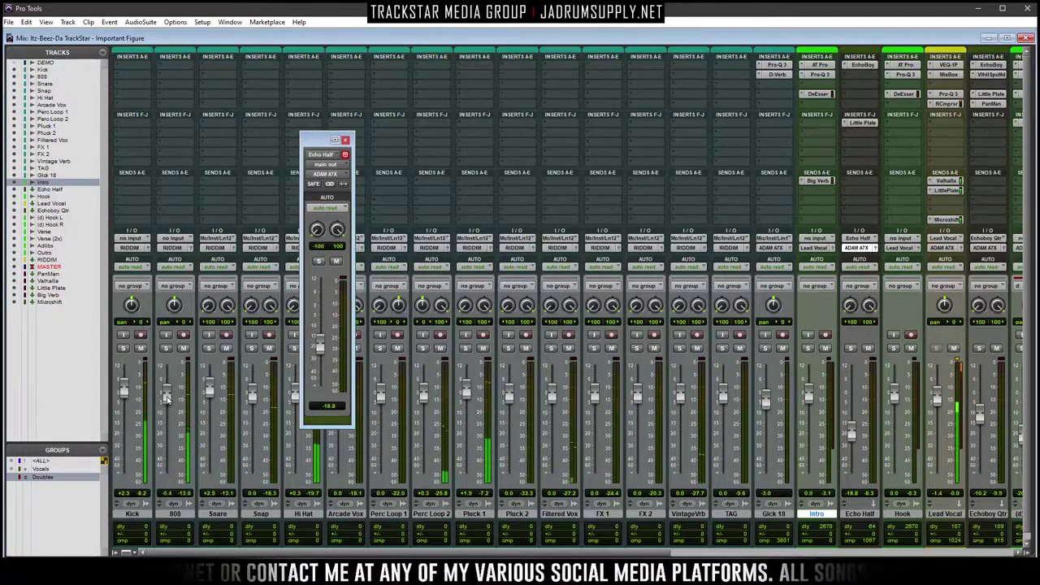
{"action": "left_click_drag", "start_coordinate": [273, 553], "coordinate": [665, 550]}
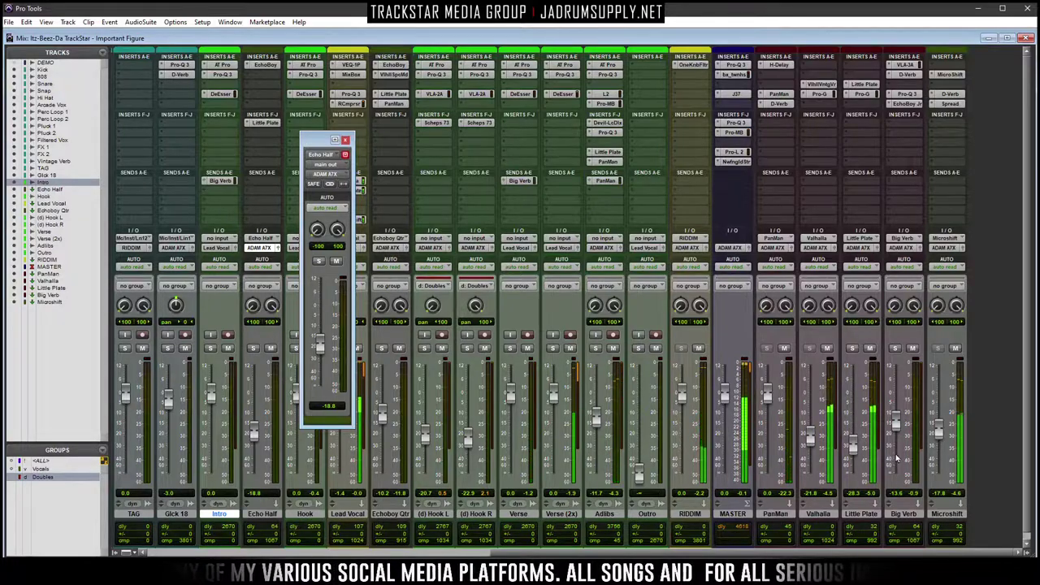
{"action": "left_click", "coordinate": [870, 349]}
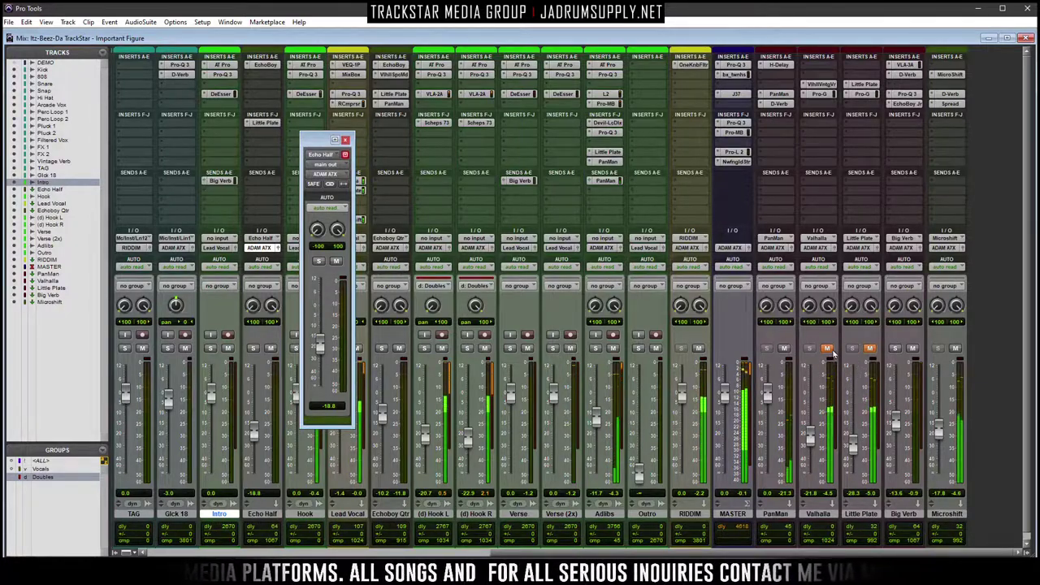
{"action": "left_click_drag", "start_coordinate": [811, 445], "coordinate": [813, 450]}
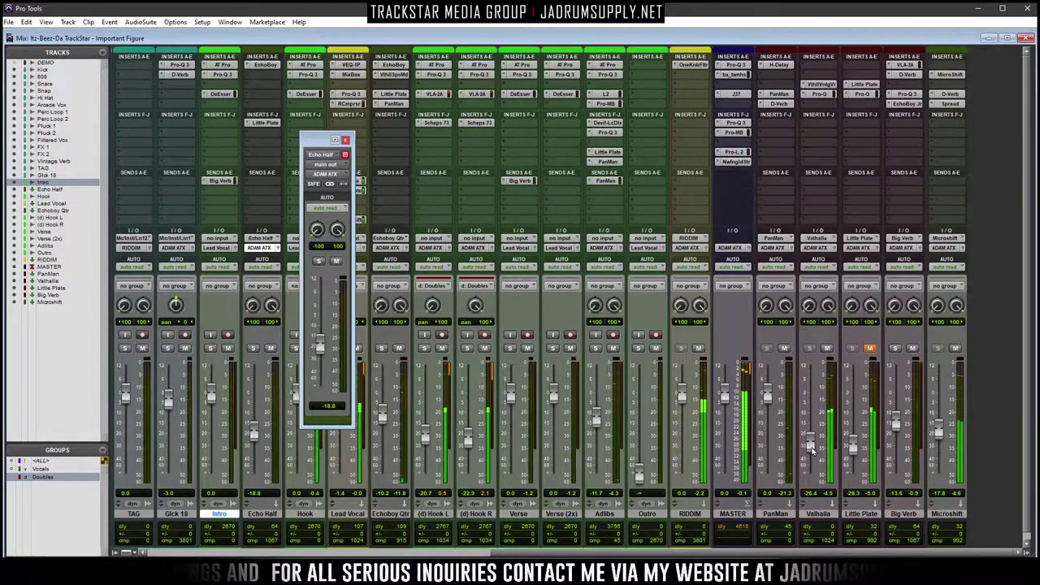
{"action": "left_click", "coordinate": [956, 347]}
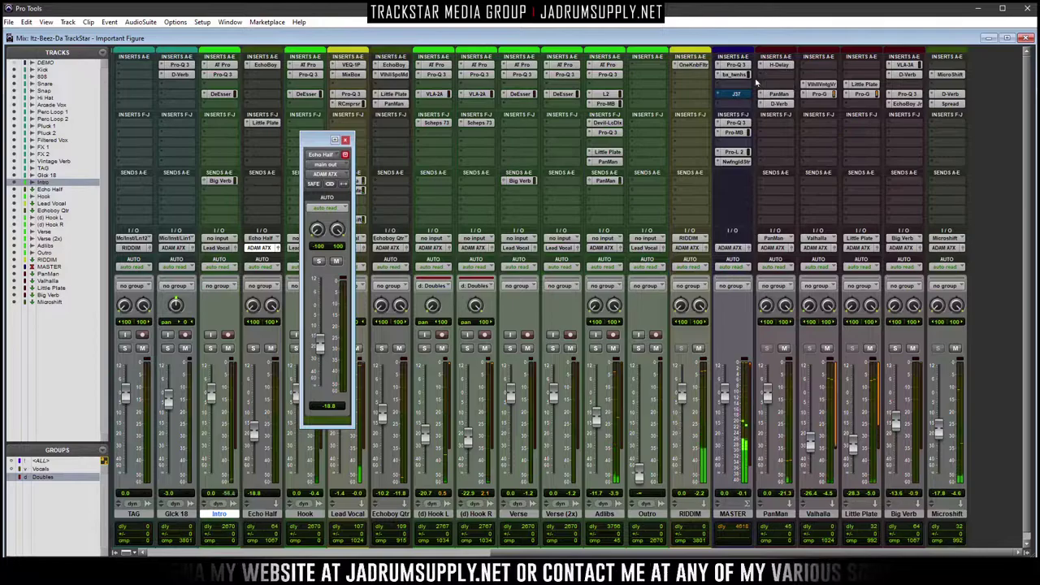
Close the floating Echo Half fader window, switch to the Edit window and play the song from the start
{"action": "left_click", "coordinate": [1026, 39]}
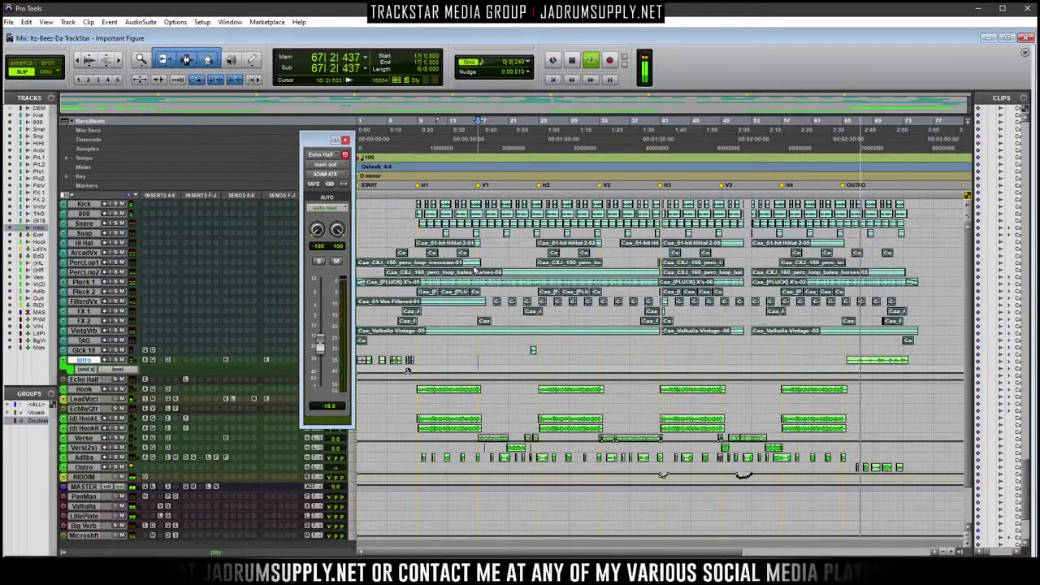
{"action": "key", "text": "ctrl+equal"}
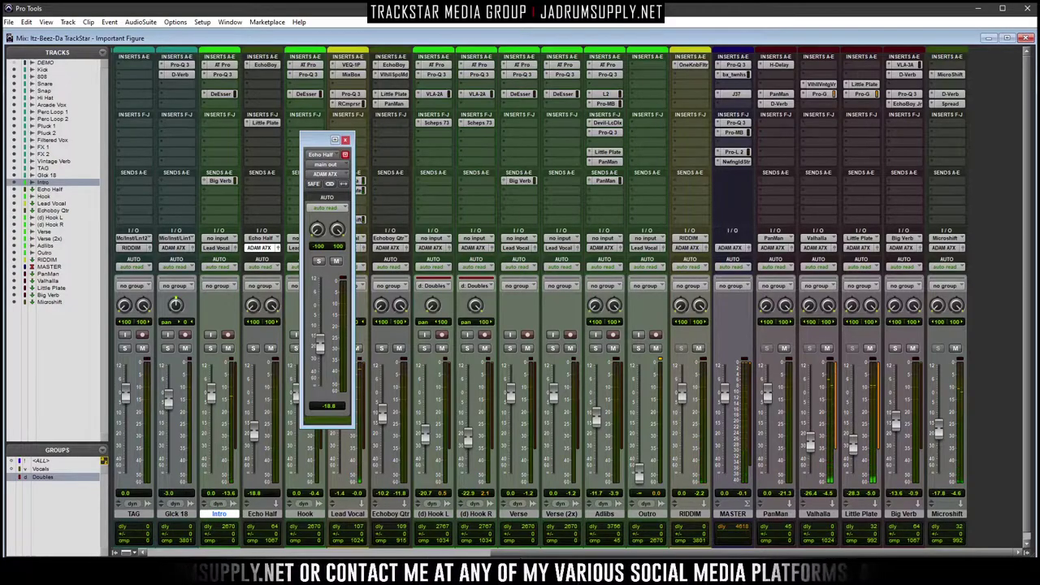
{"action": "left_click_drag", "start_coordinate": [504, 556], "coordinate": [124, 515]}
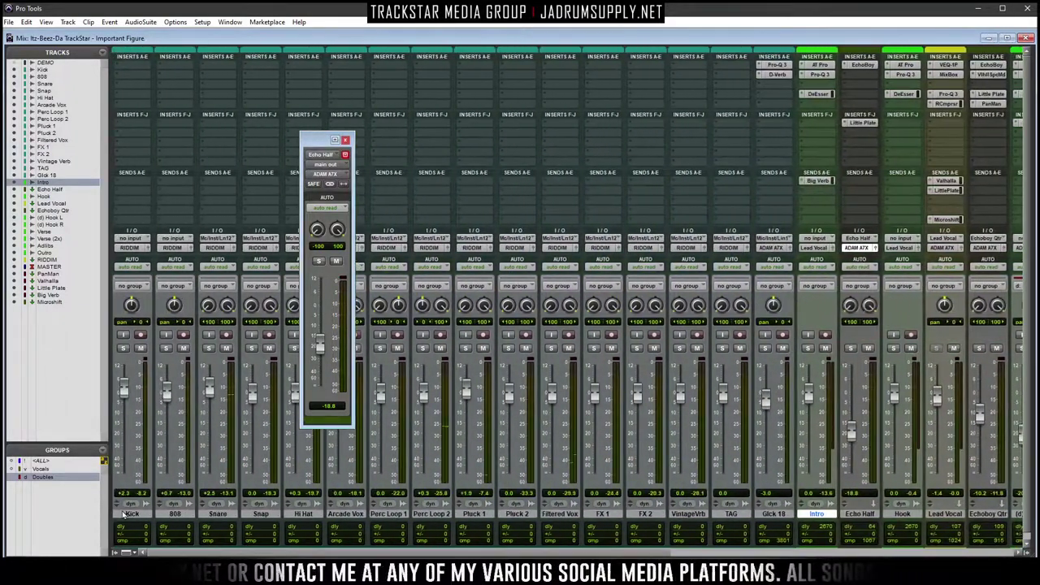
{"action": "left_click", "coordinate": [344, 139]}
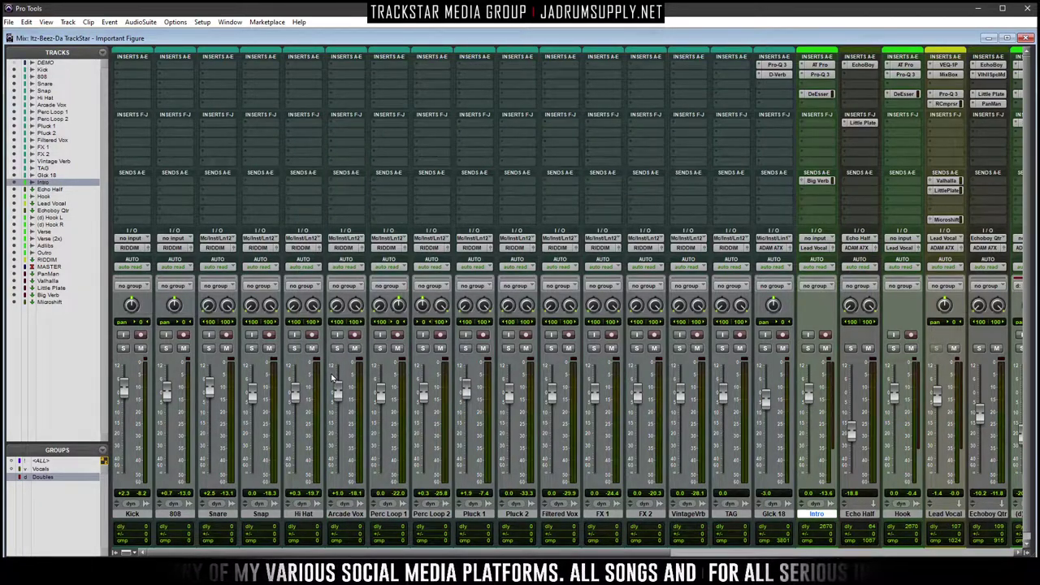
{"action": "key", "text": "ctrl+equal"}
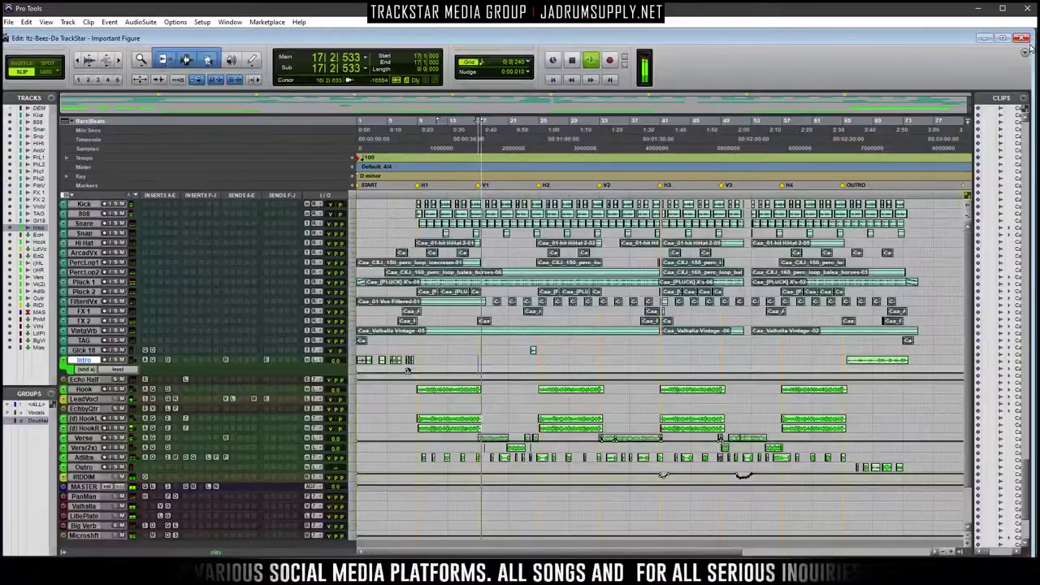
{"action": "key", "text": "space"}
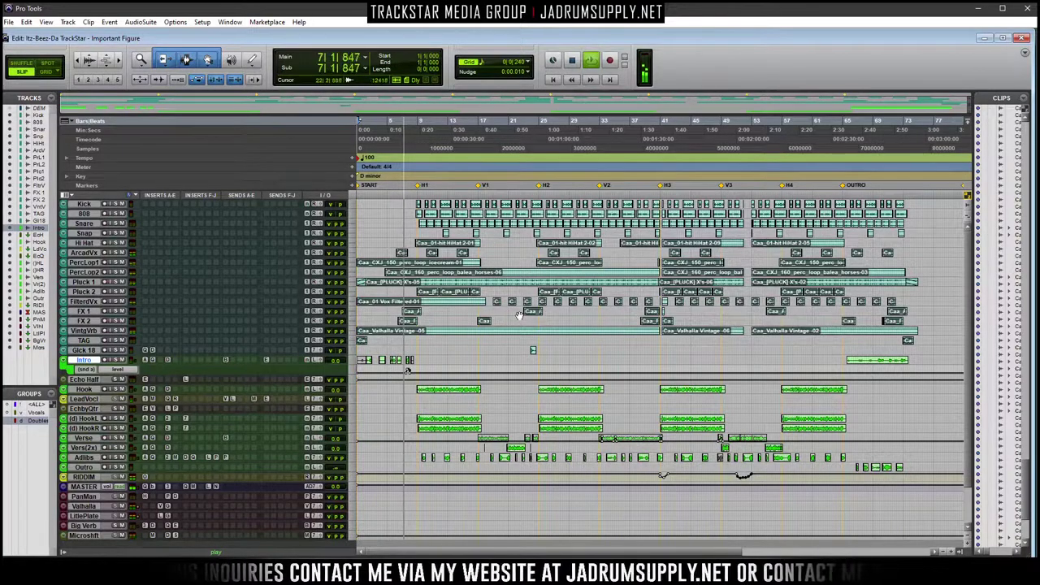
{"action": "key", "text": "ctrl+bracketright"}
{"action": "key", "text": "ctrl+bracketright"}
{"action": "key", "text": "ctrl+bracketright"}
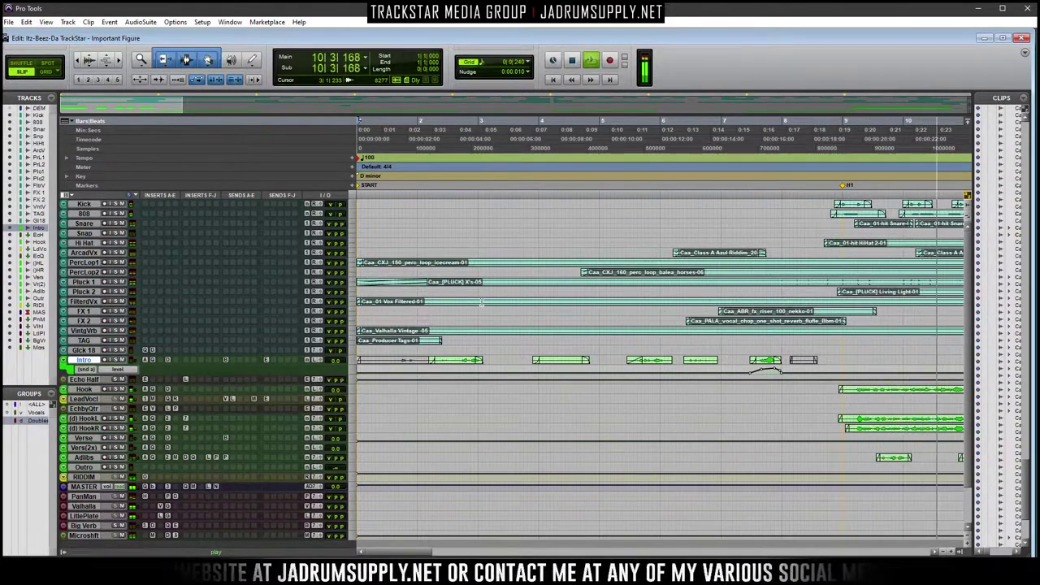
{"action": "key", "text": "ctrl+bracketleft"}
{"action": "key", "text": "ctrl+bracketleft"}
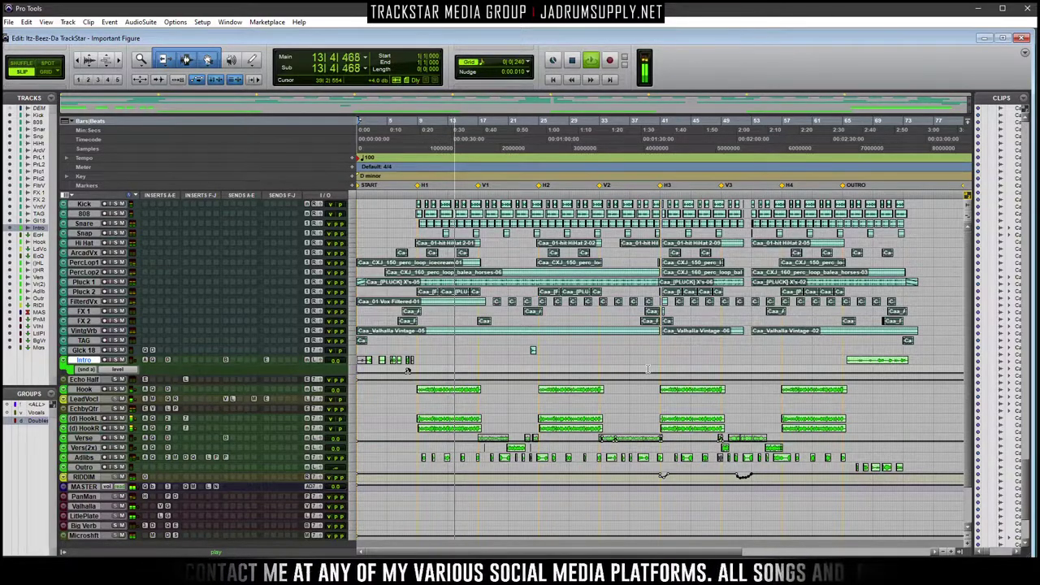
Reopen Saturate on the MASTER track and set its drive to 2.5 dB and its clipper shape to about 60%
{"action": "key", "text": "ctrl+equal"}
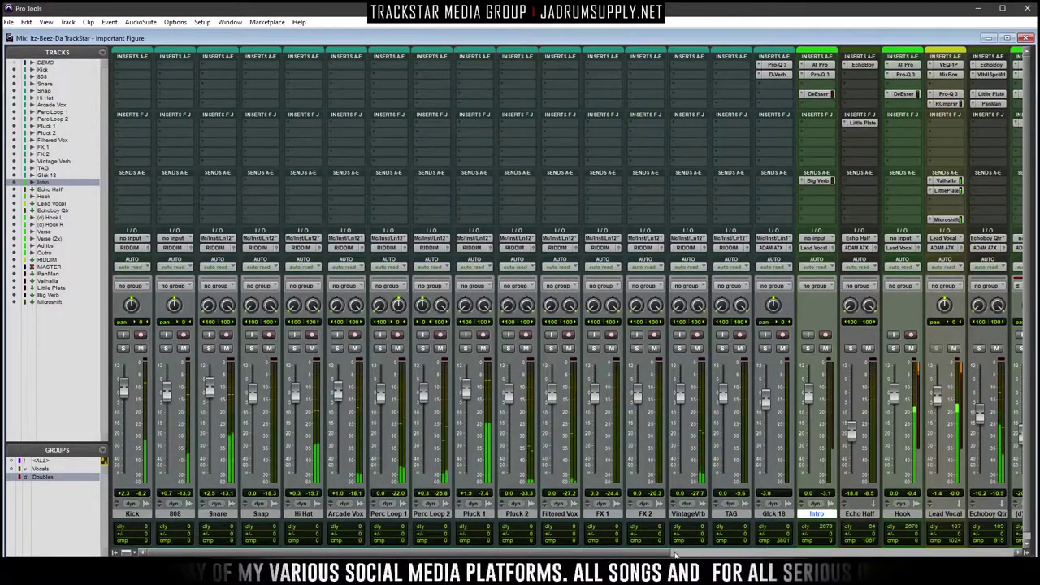
{"action": "left_click", "coordinate": [830, 552]}
{"action": "left_click", "coordinate": [829, 551]}
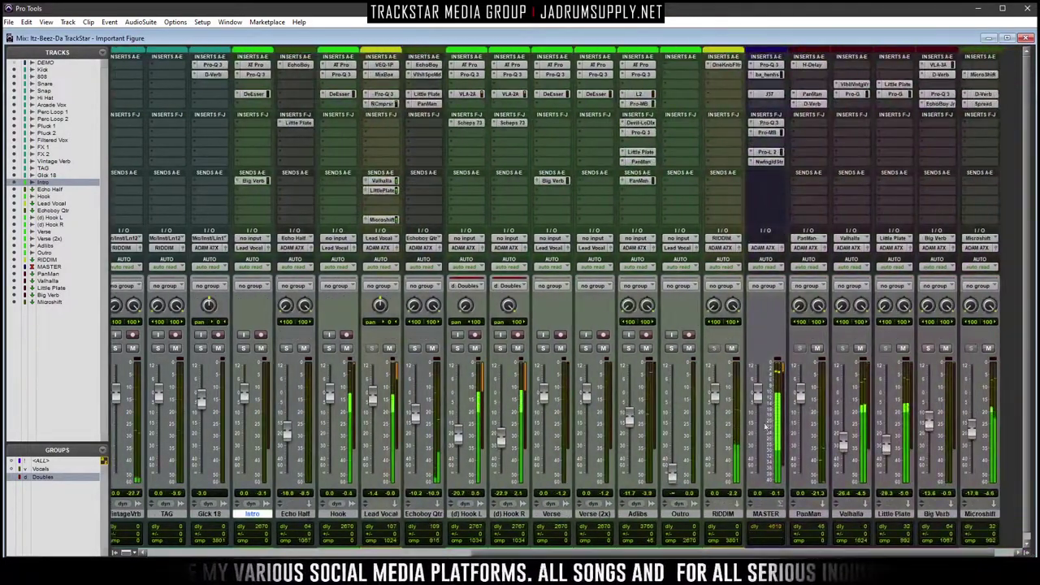
{"action": "left_click", "coordinate": [772, 163]}
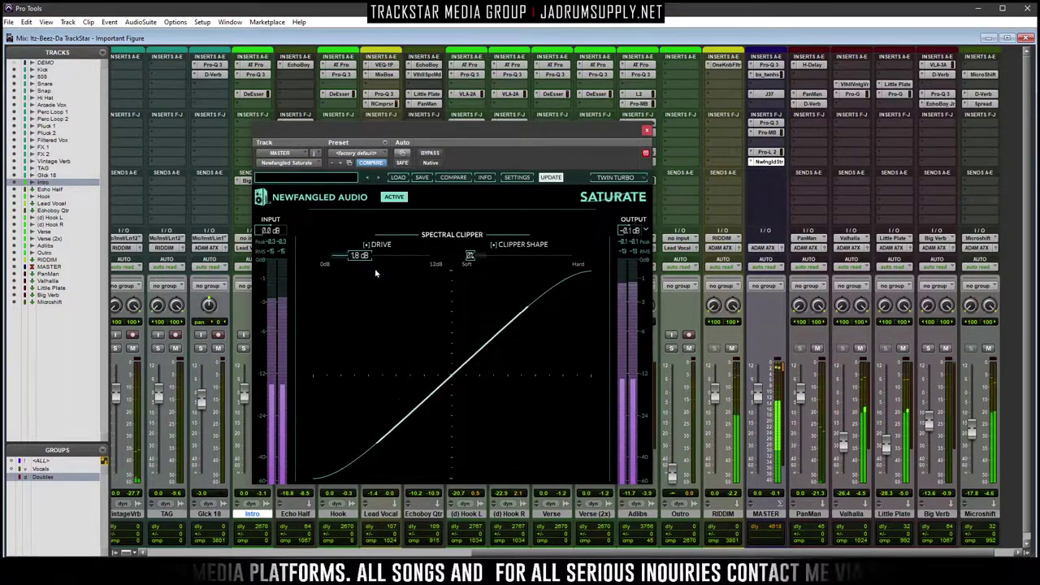
{"action": "left_click_drag", "start_coordinate": [365, 260], "coordinate": [370, 257]}
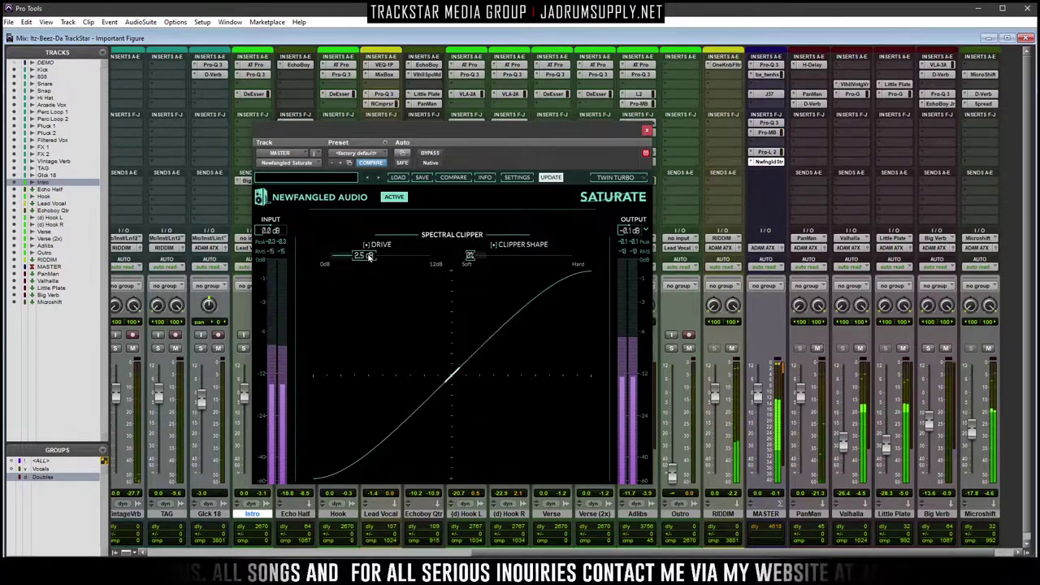
{"action": "left_click_drag", "start_coordinate": [470, 258], "coordinate": [642, 244]}
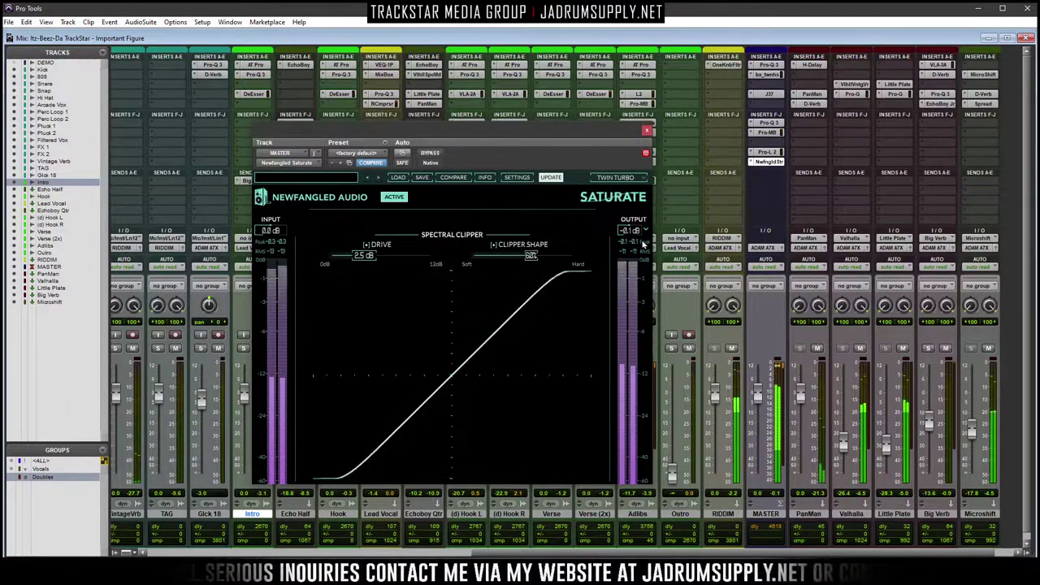
Preview Saturate's Newfangled and Modern interface styles, return to Twin Turbo and close the plug-in
{"action": "left_click", "coordinate": [630, 178]}
{"action": "left_click", "coordinate": [626, 189]}
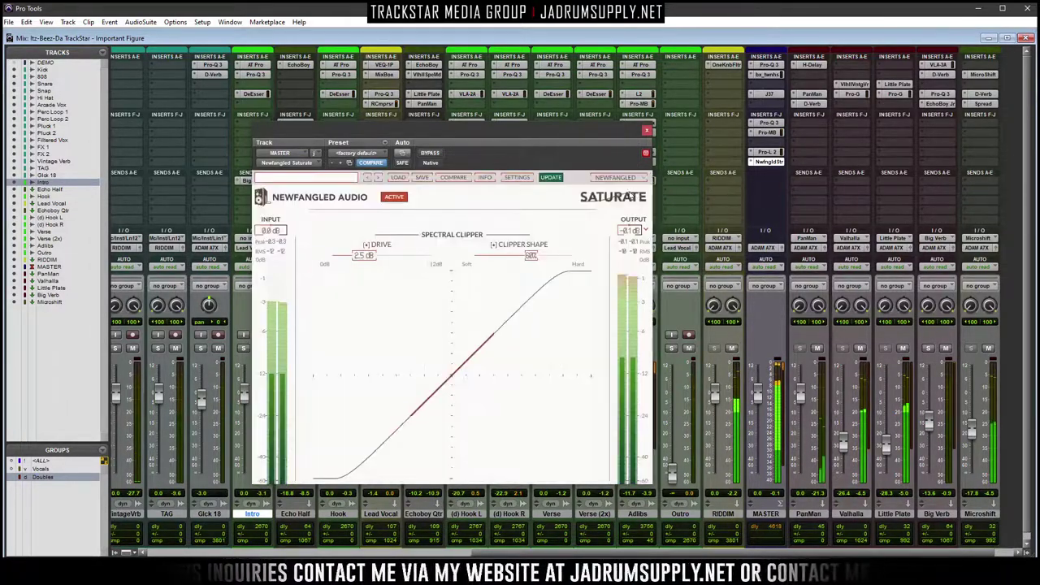
{"action": "left_click", "coordinate": [632, 179]}
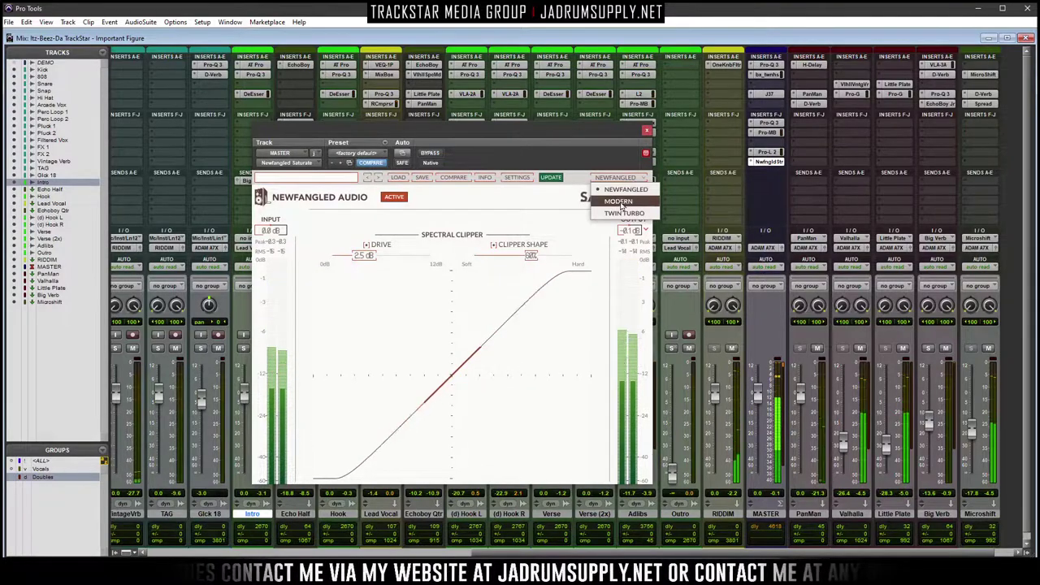
{"action": "left_click", "coordinate": [618, 201]}
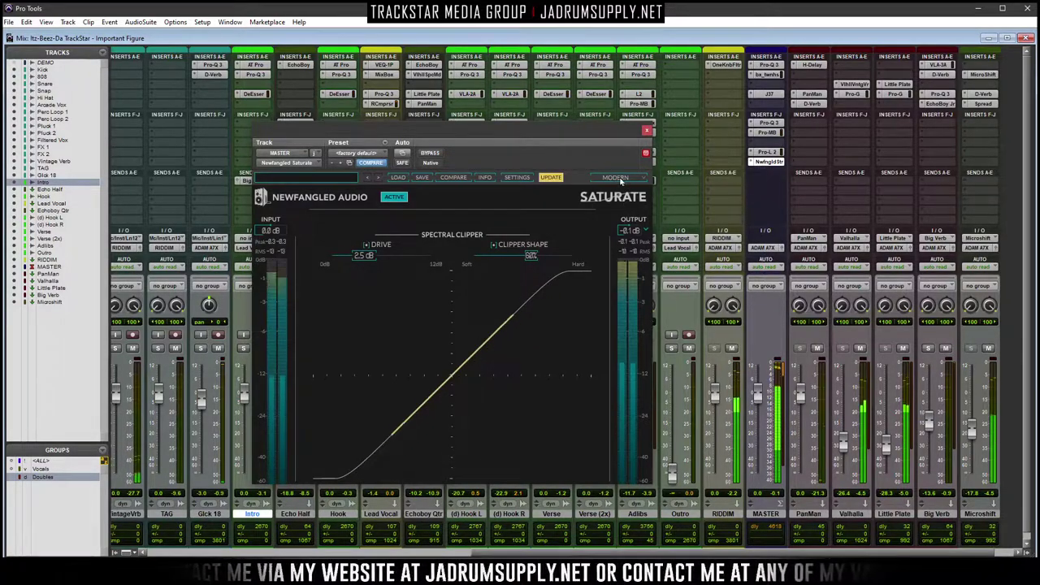
{"action": "left_click", "coordinate": [622, 178]}
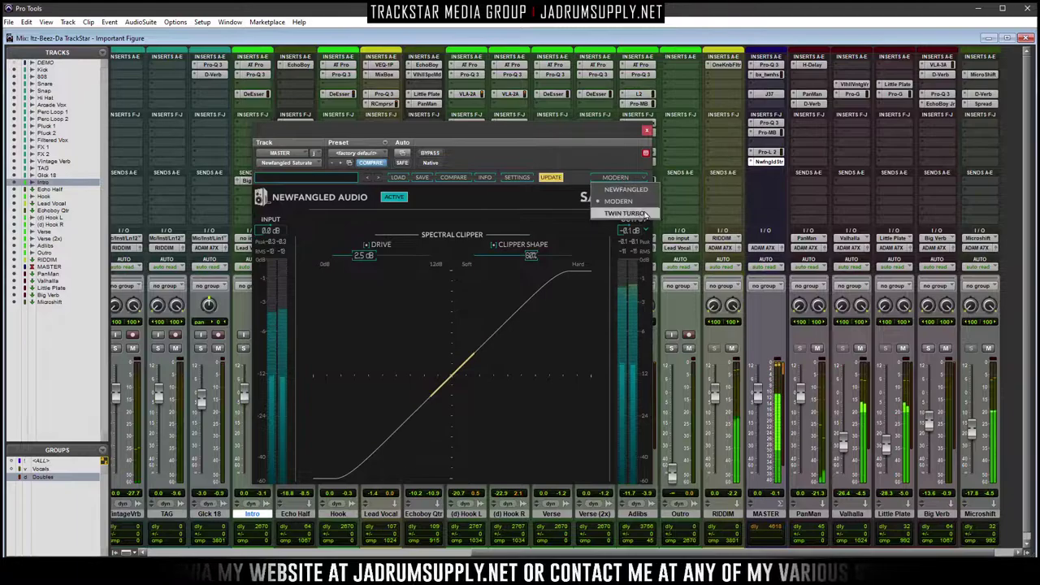
{"action": "left_click", "coordinate": [625, 213]}
{"action": "left_click", "coordinate": [647, 130]}
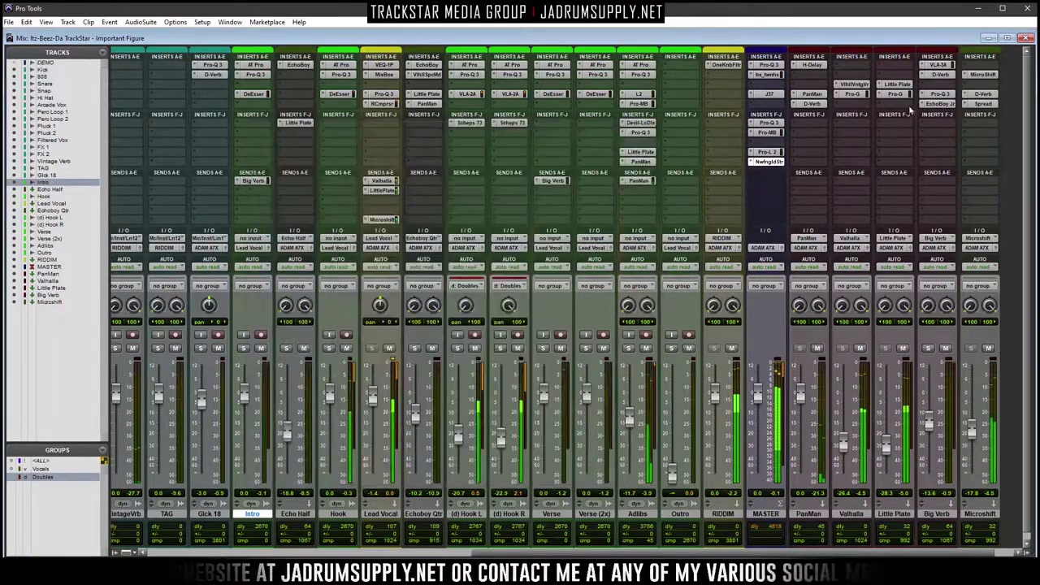
Restart playback from the song's beginning, place the edit cursor in the Intro track's outro clip at bar 72, and toggle the Doubles group
{"action": "key", "text": "ctrl+equal"}
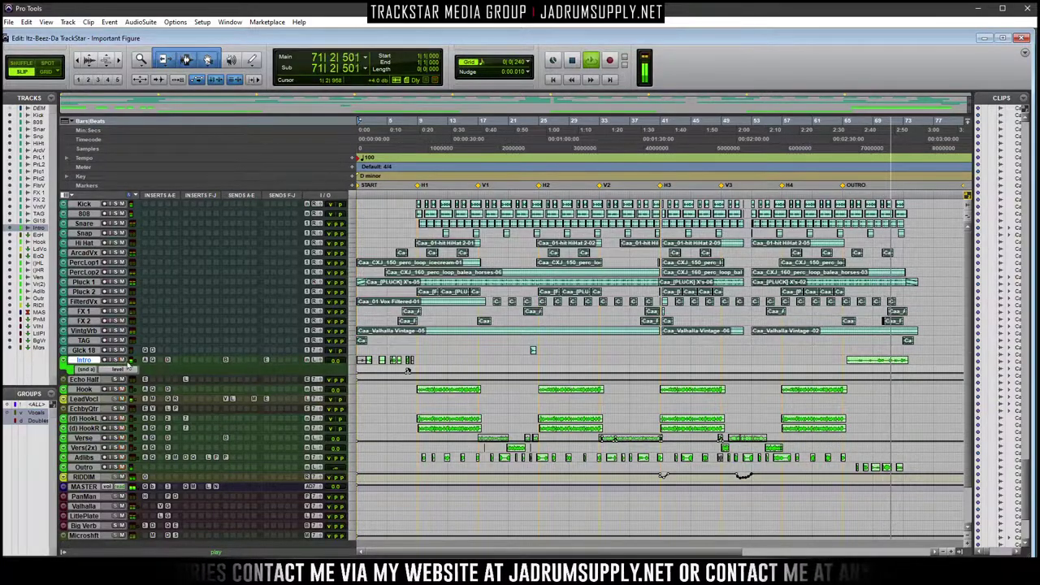
{"action": "key", "text": "ctrl+bracketright"}
{"action": "key", "text": "ctrl+bracketright"}
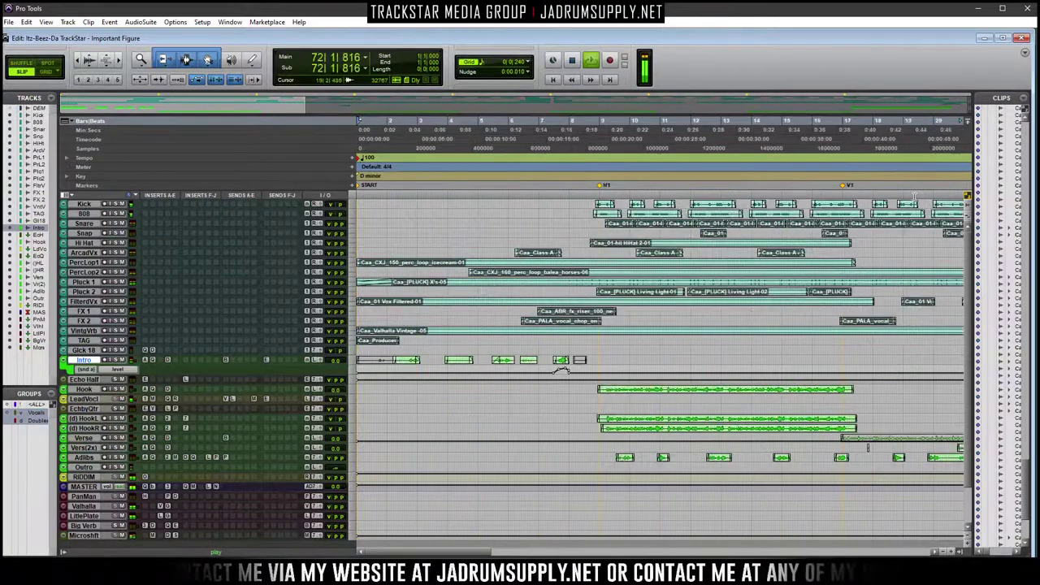
{"action": "key", "text": "Return"}
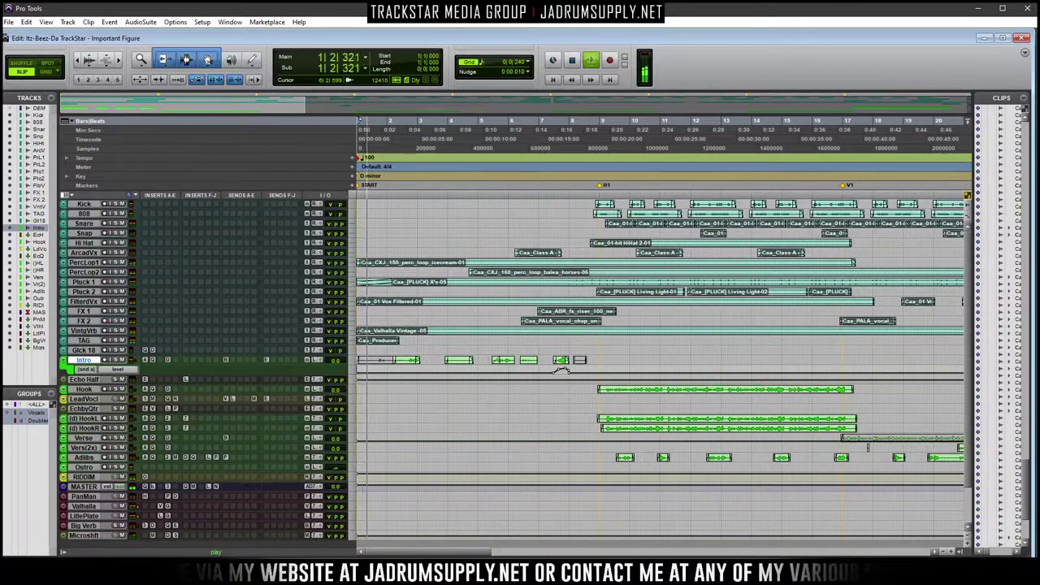
{"action": "mouse_move", "coordinate": [588, 553]}
{"action": "left_mouse_down"}
{"action": "mouse_move", "coordinate": [892, 538]}
{"action": "mouse_move", "coordinate": [882, 537]}
{"action": "left_mouse_up"}
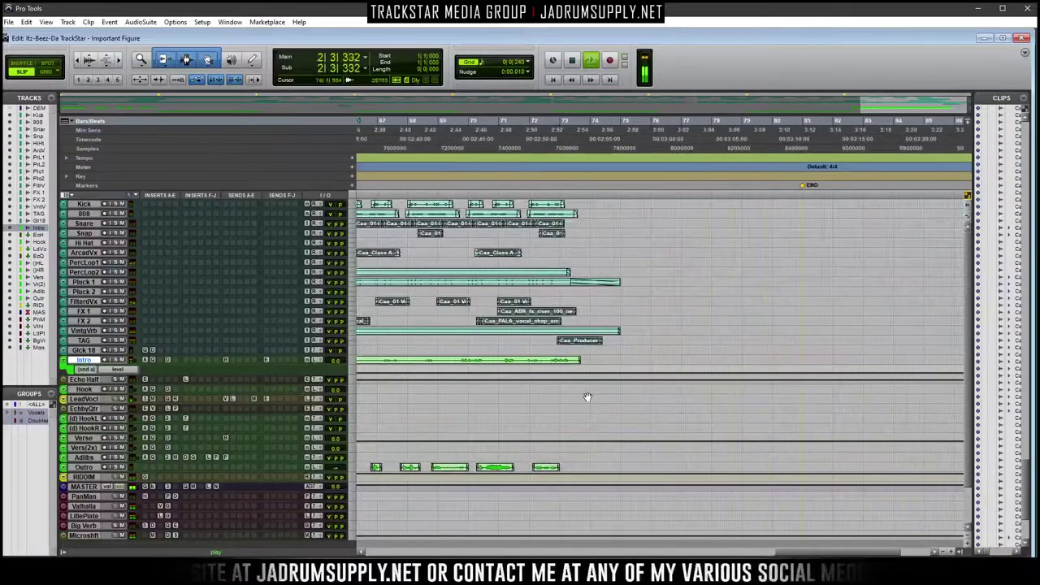
{"action": "left_click", "coordinate": [549, 361]}
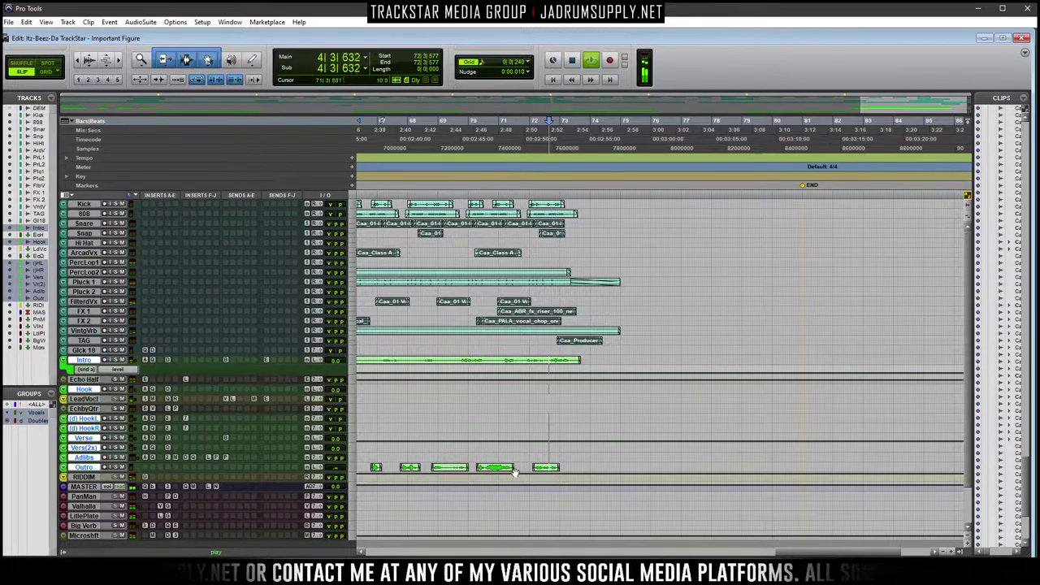
{"action": "left_click", "coordinate": [37, 419]}
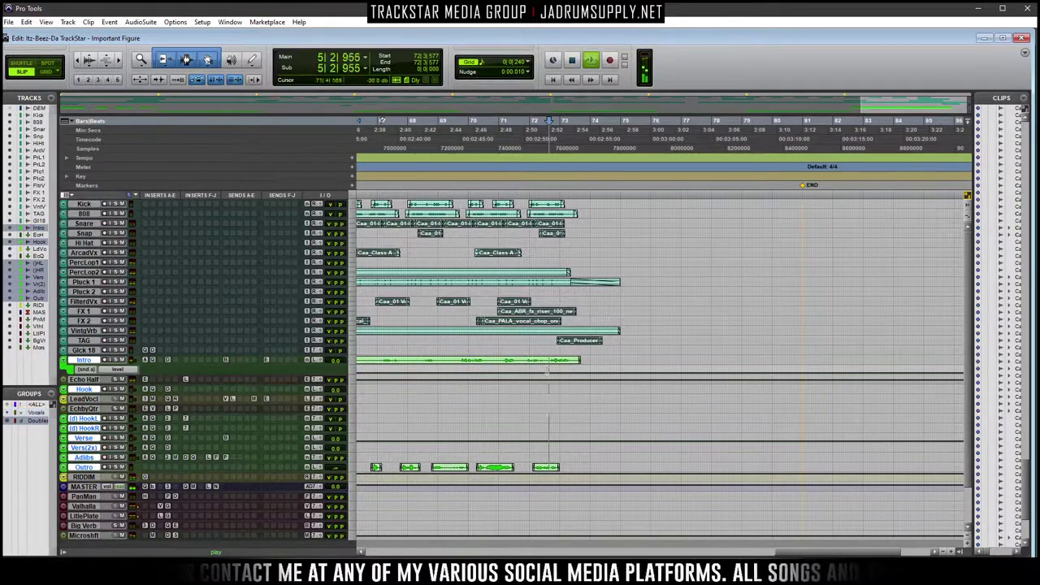
Switch editing to Grid mode and set the grid value to one bar for work around the end of the outro clip
{"action": "key", "text": "ctrl+Up"}
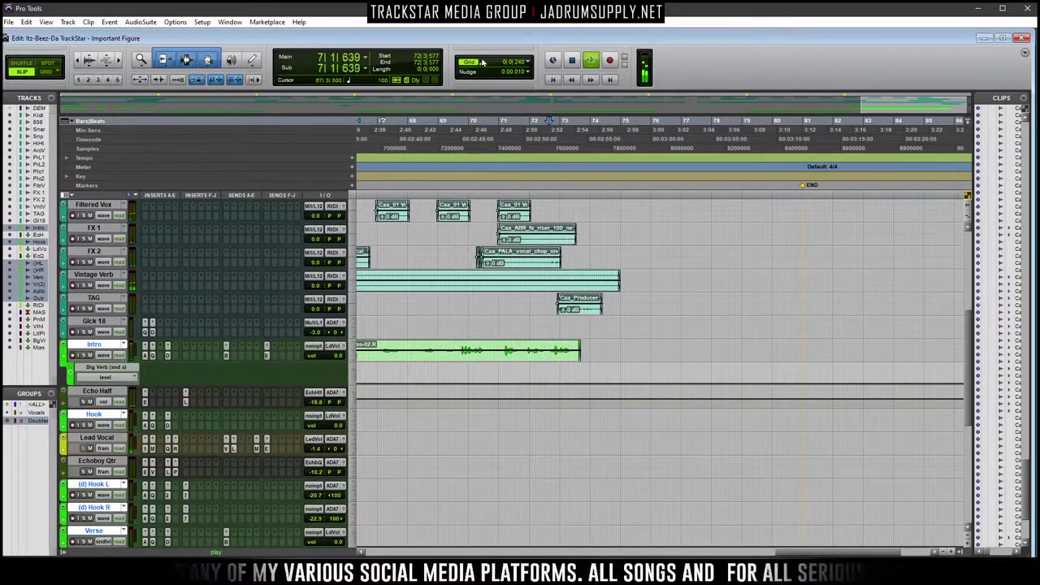
{"action": "key", "text": "ctrl+]"}
{"action": "key", "text": "ctrl+]"}
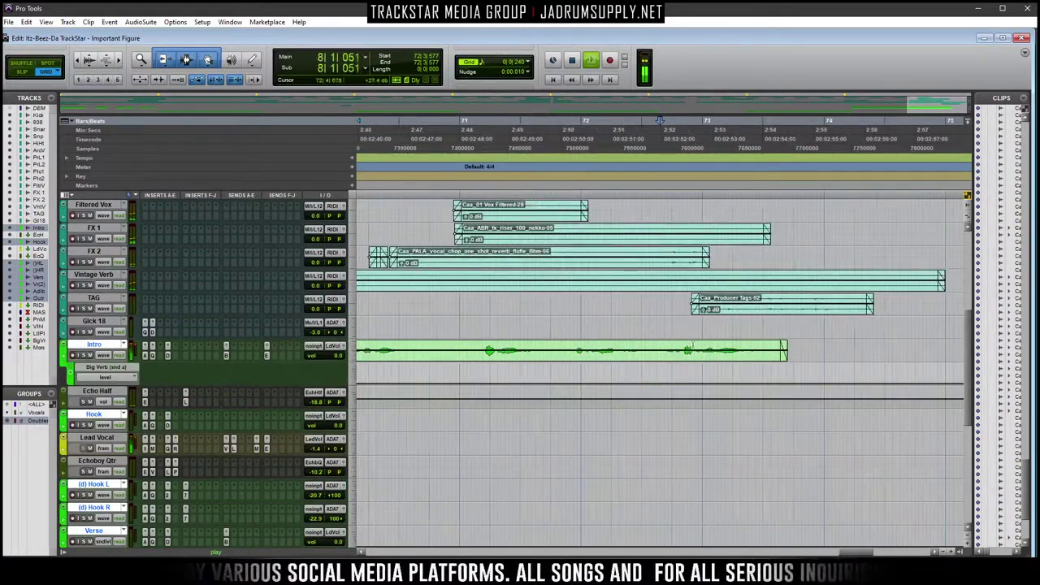
{"action": "left_click", "coordinate": [512, 62]}
{"action": "left_click", "coordinate": [504, 68]}
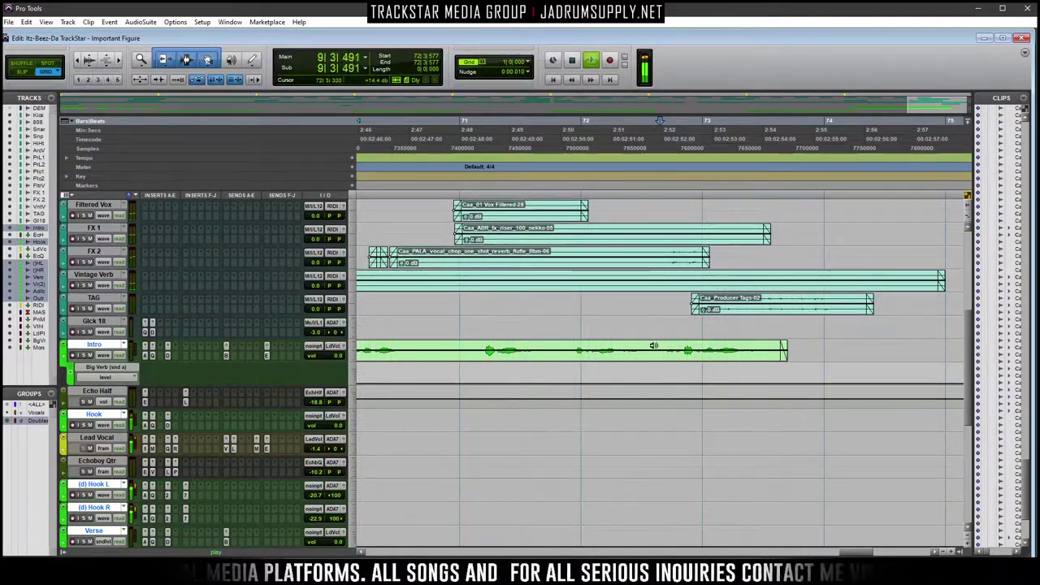
{"action": "key", "text": "ctrl+alt+]"}
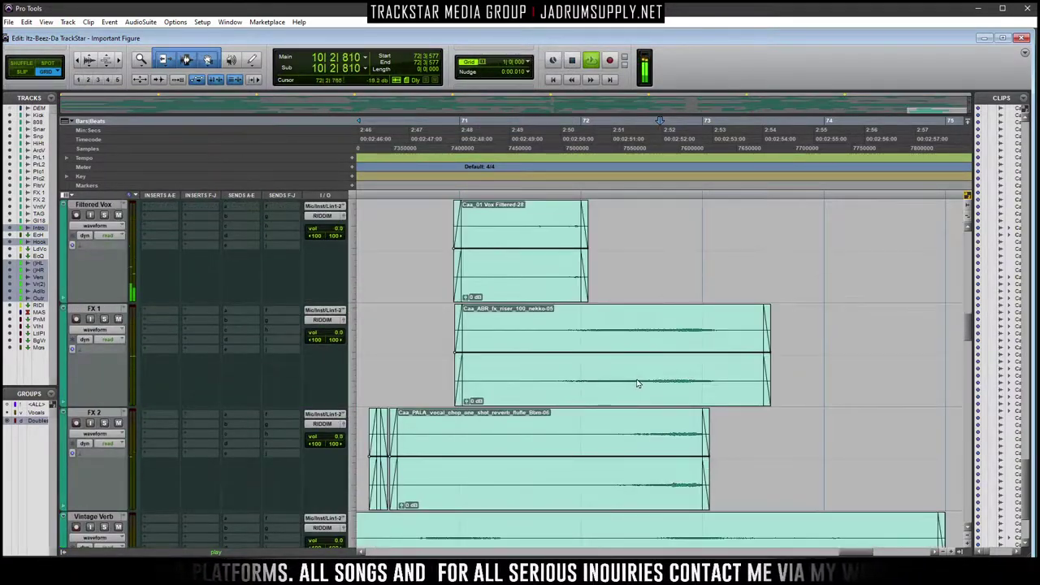
{"action": "right_click", "coordinate": [651, 378]}
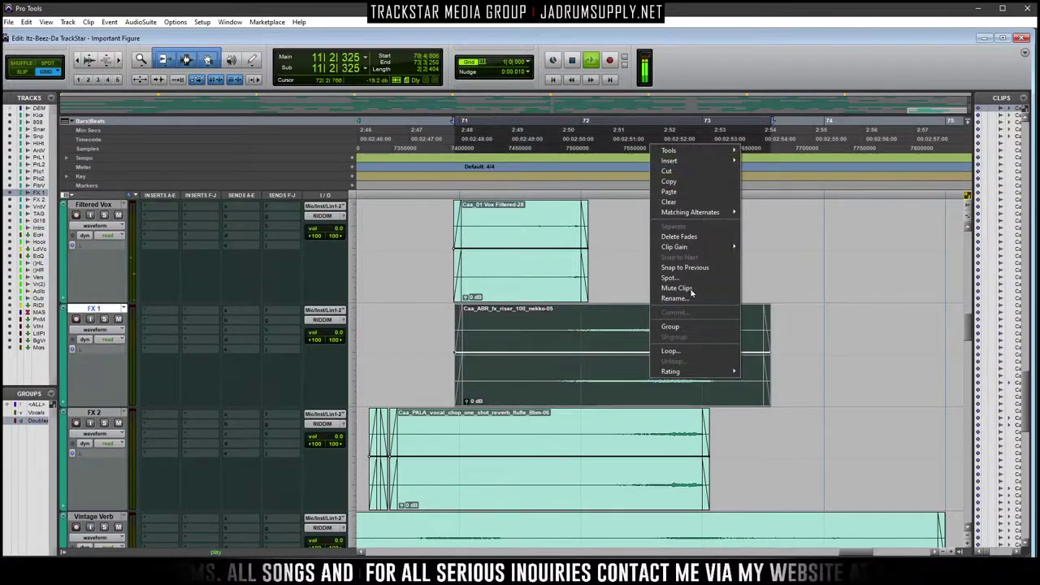
{"action": "mouse_move", "coordinate": [720, 248]}
{"action": "left_click", "coordinate": [776, 291]}
Split the Intro track's outro clip at 72|3|646, just before its last phrase, and mute the piece after the split
{"action": "scroll", "coordinate": [789, 364], "scroll_direction": "down", "scroll_amount": 10}
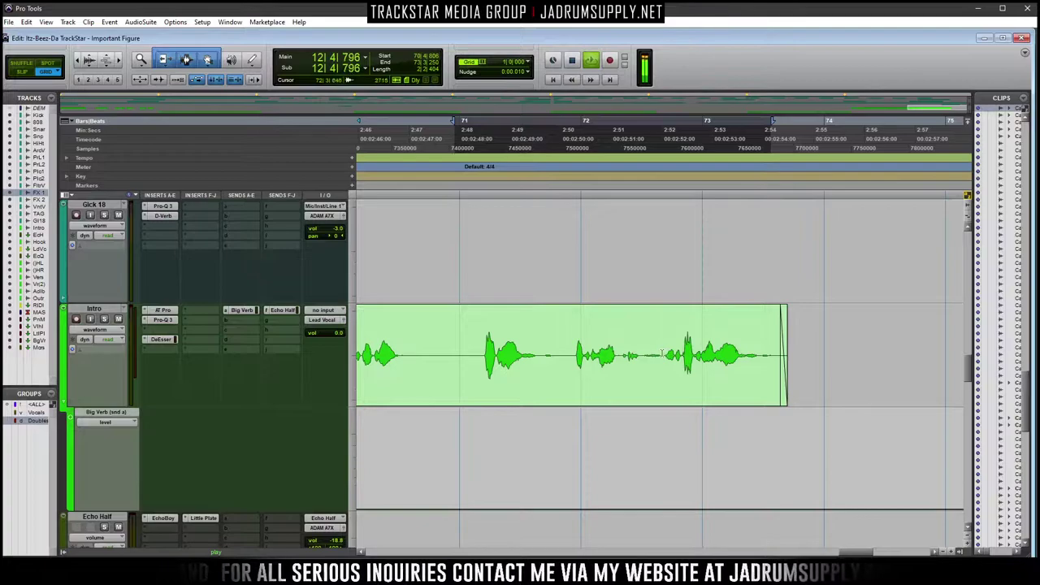
{"action": "left_click", "coordinate": [663, 353]}
{"action": "key", "text": "ctrl+e"}
{"action": "left_click", "coordinate": [735, 382]}
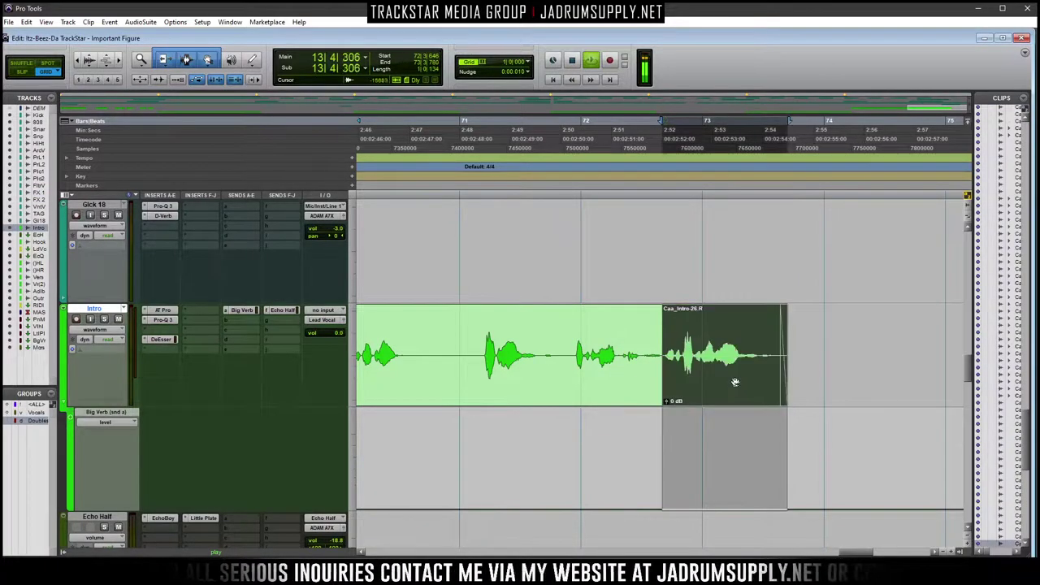
{"action": "key", "text": "ctrl+m"}
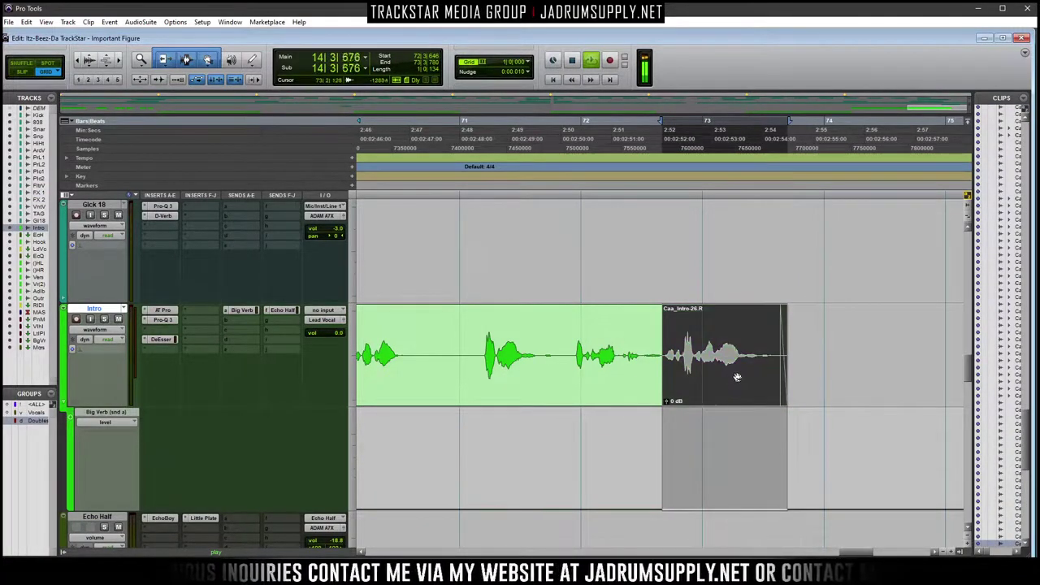
Examine the whole song's arrangement, with all tracks fitted from the START marker past END, while playback continues
{"action": "scroll", "coordinate": [737, 377], "scroll_direction": "down", "scroll_amount": 5}
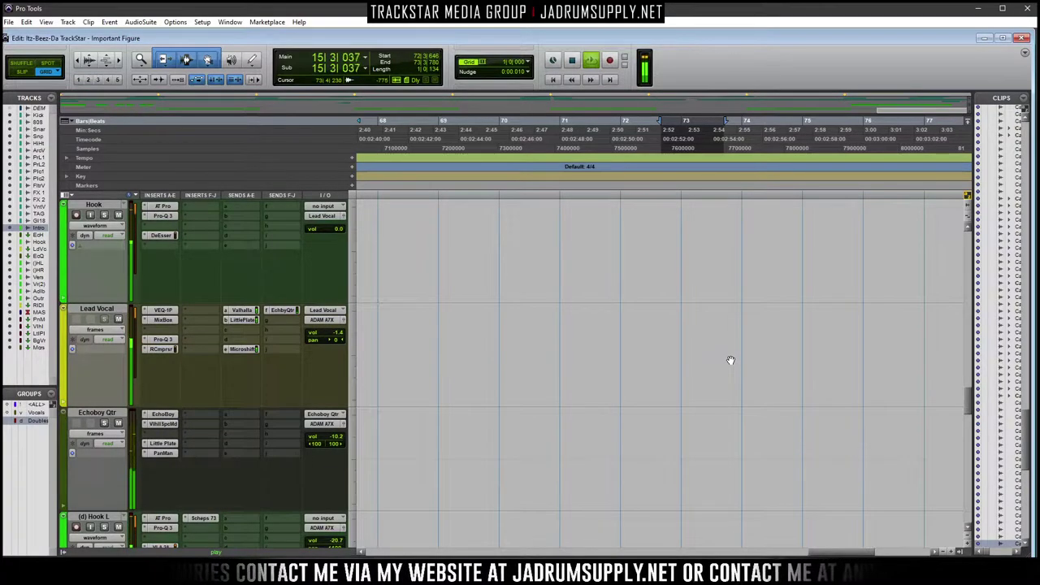
{"action": "key", "text": "super+e"}
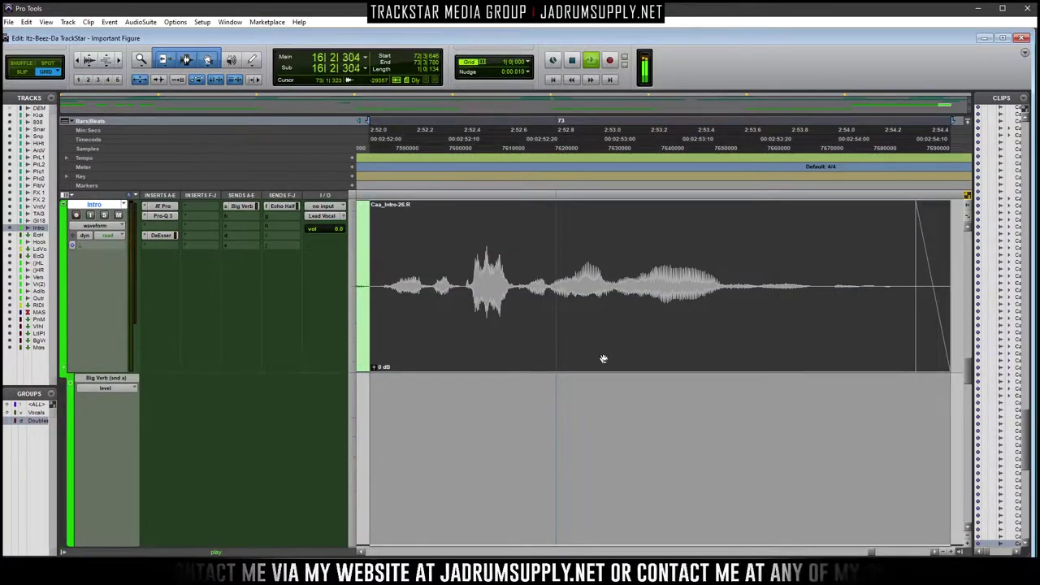
{"action": "key", "text": "super+e"}
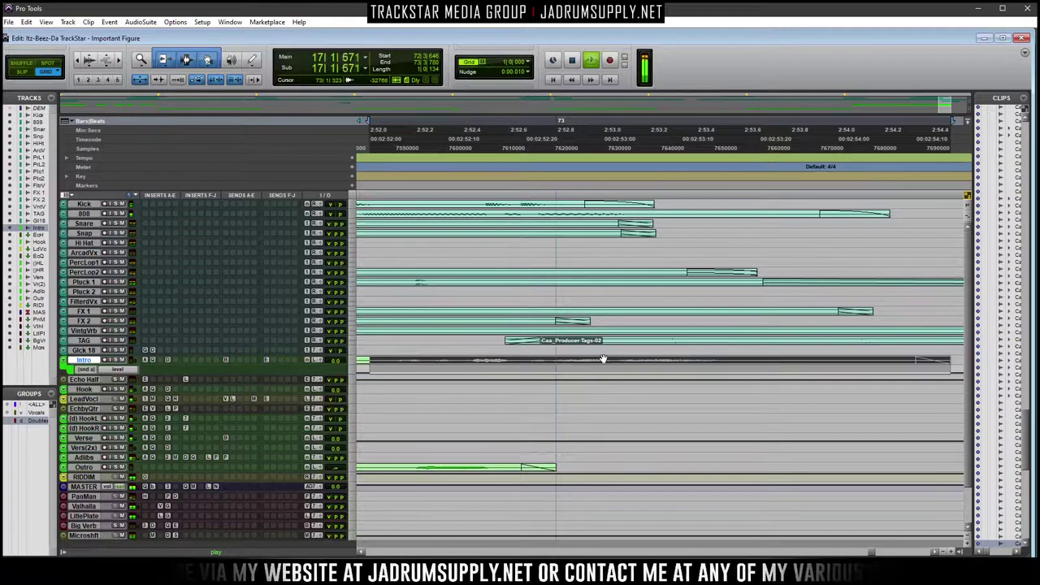
{"action": "key", "text": "ctrl+bracketleft"}
{"action": "key", "text": "ctrl+bracketleft"}
{"action": "key", "text": "ctrl+bracketleft"}
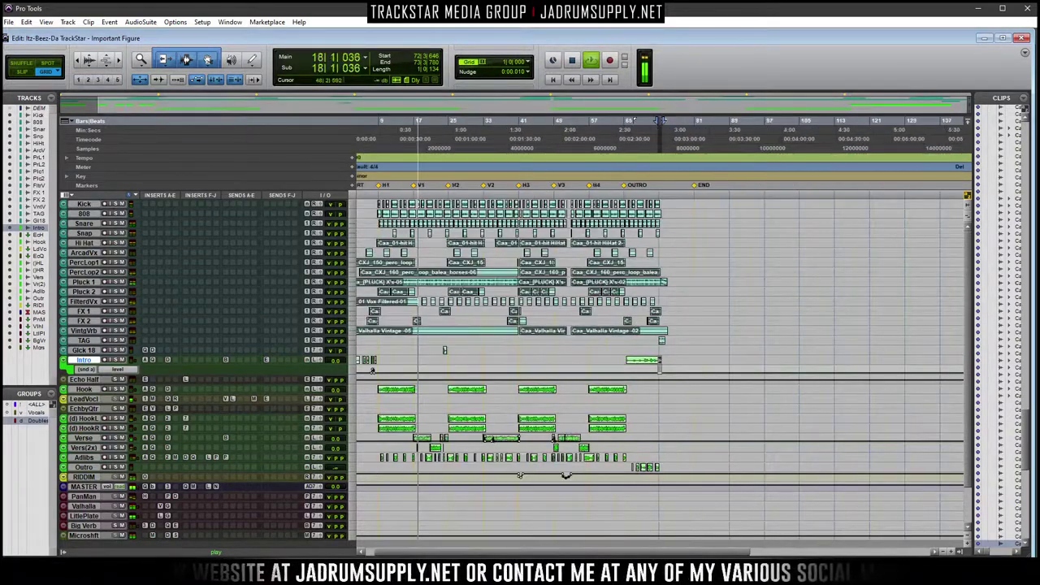
{"action": "scroll", "coordinate": [457, 524], "scroll_direction": "left", "scroll_amount": 1}
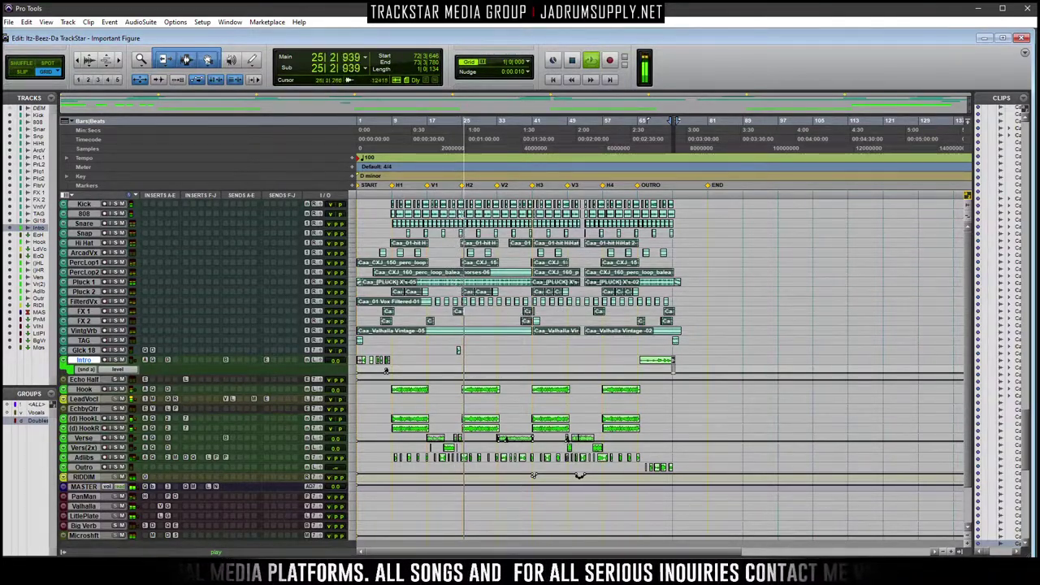
Stop playback and place the edit cursor at bar 25, on the H2 marker, to inspect the lead-in to the second hook
{"action": "key", "text": "space"}
{"action": "key", "text": "ctrl+bracketright"}
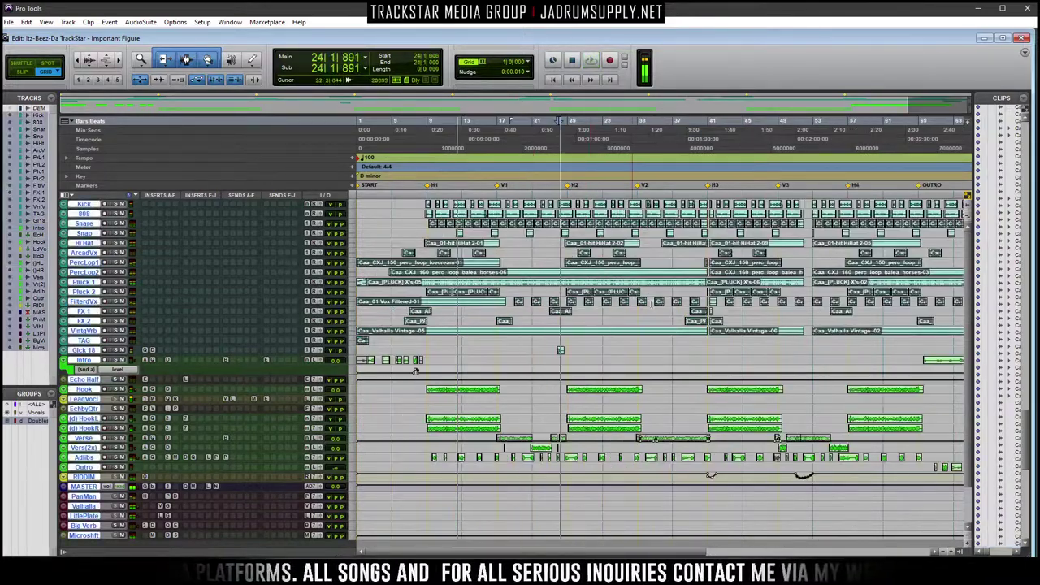
{"action": "key", "text": "ctrl+bracketright"}
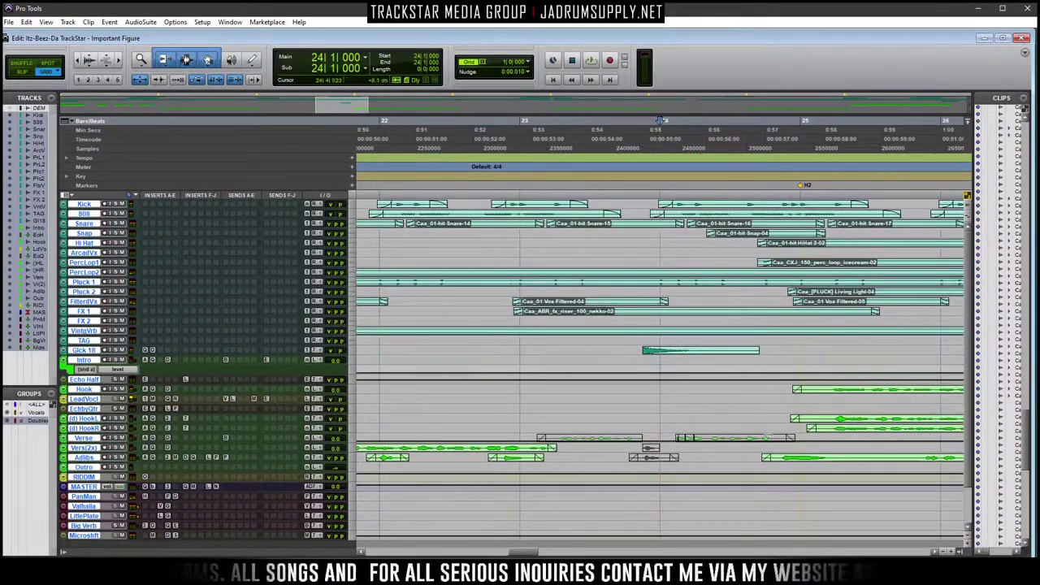
{"action": "key", "text": "alt+f"}
{"action": "left_click", "coordinate": [737, 399]}
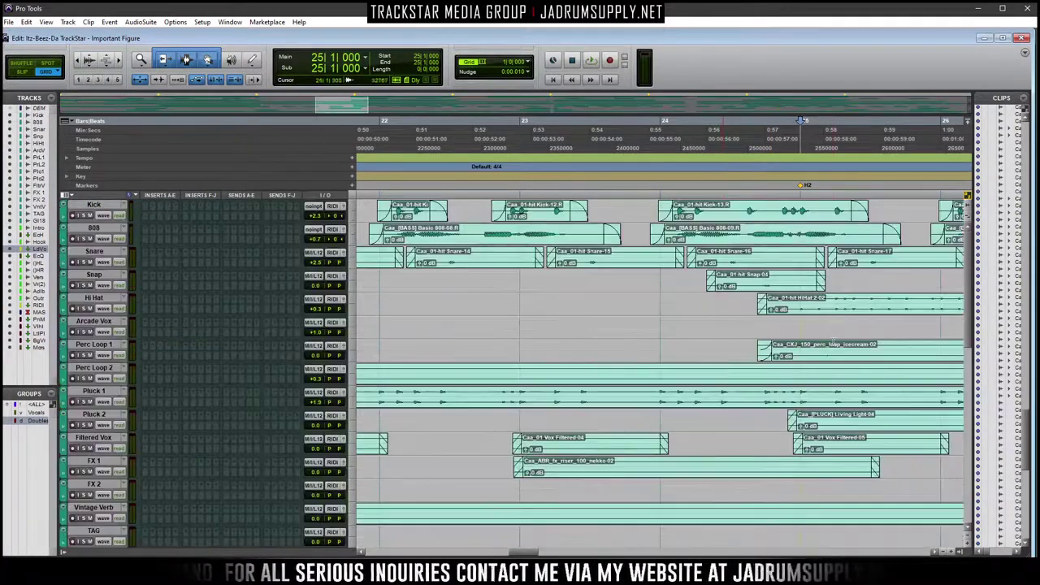
{"action": "key", "text": "ctrl+Down"}
{"action": "key", "text": "ctrl+bracketleft"}
{"action": "key", "text": "ctrl+bracketleft"}
{"action": "key", "text": "ctrl+bracketleft"}
{"action": "key", "text": "ctrl+bracketleft"}
{"action": "key", "text": "ctrl+bracketleft"}
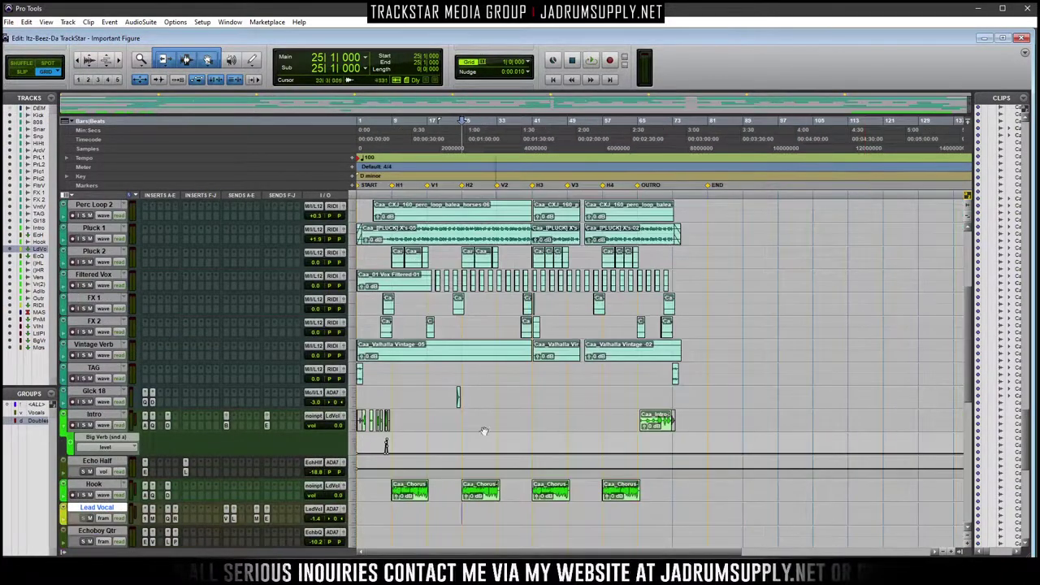
Select the Adlibs clip that begins at 24|3|866, just before the H2 marker, and enlarge it for editing
{"action": "key", "text": "ctrl+bracketright"}
{"action": "key", "text": "ctrl+bracketright"}
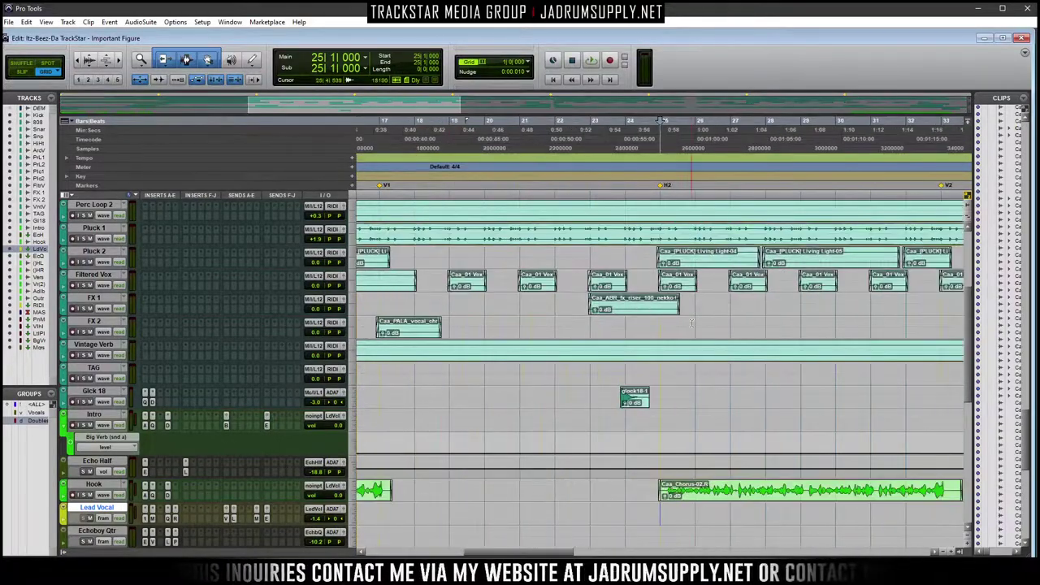
{"action": "key", "text": "ctrl+bracketleft"}
{"action": "key", "text": "ctrl+bracketleft"}
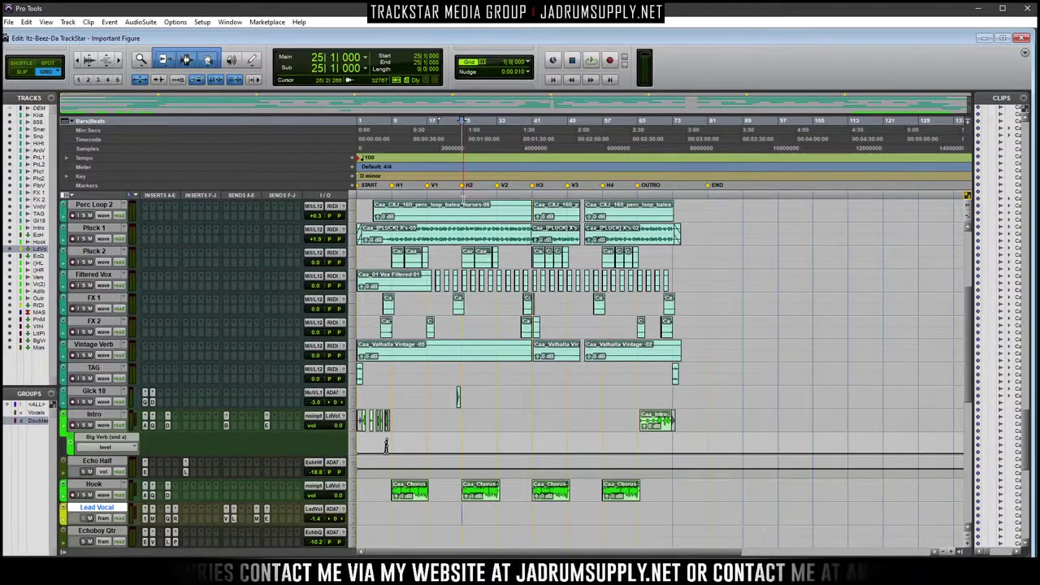
{"action": "key", "text": "ctrl+bracketright"}
{"action": "key", "text": "ctrl+bracketright"}
{"action": "key", "text": "ctrl+bracketright"}
{"action": "key", "text": "ctrl+bracketright"}
{"action": "scroll", "coordinate": [638, 304], "scroll_direction": "down", "scroll_amount": 5}
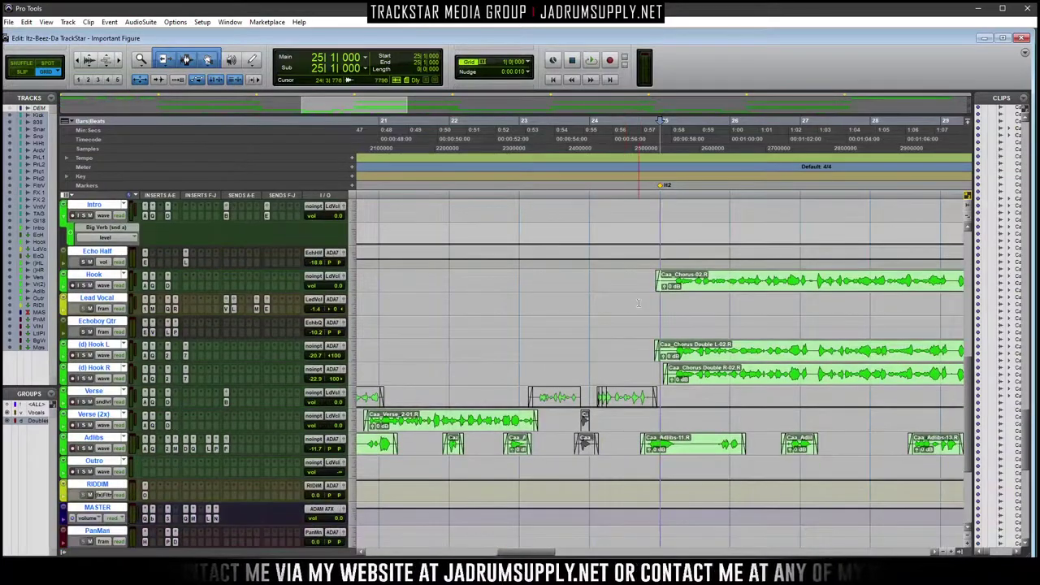
{"action": "left_click", "coordinate": [658, 447]}
{"action": "key", "text": "ctrl+bracketright"}
{"action": "key", "text": "ctrl+bracketright"}
{"action": "key", "text": "ctrl+alt+bracketright"}
{"action": "key", "text": "ctrl+alt+bracketright"}
{"action": "key", "text": "ctrl+alt+bracketleft"}
{"action": "scroll", "coordinate": [665, 378], "scroll_direction": "up", "scroll_amount": 3}
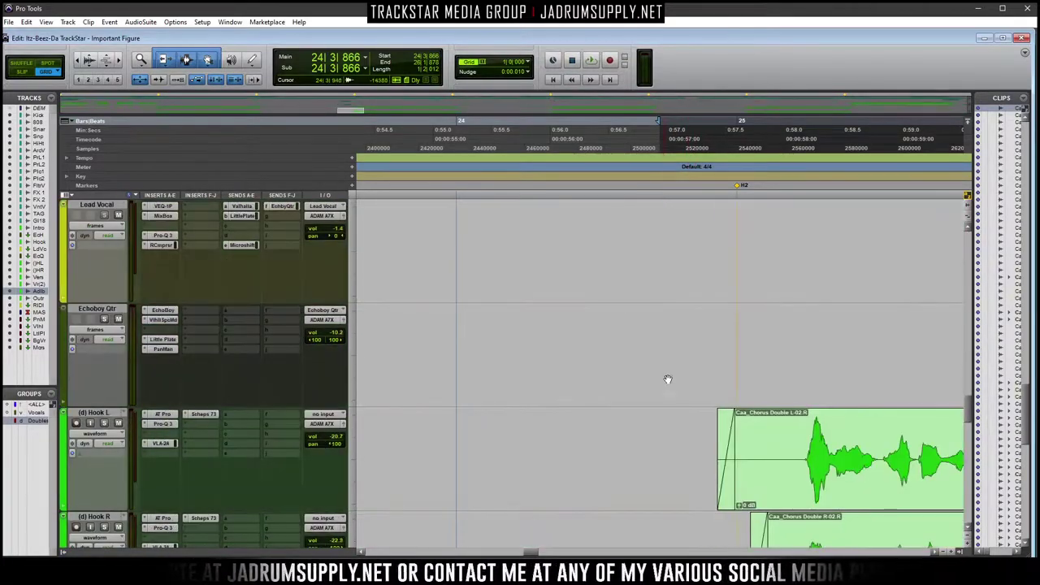
{"action": "scroll", "coordinate": [665, 378], "scroll_direction": "down", "scroll_amount": 5}
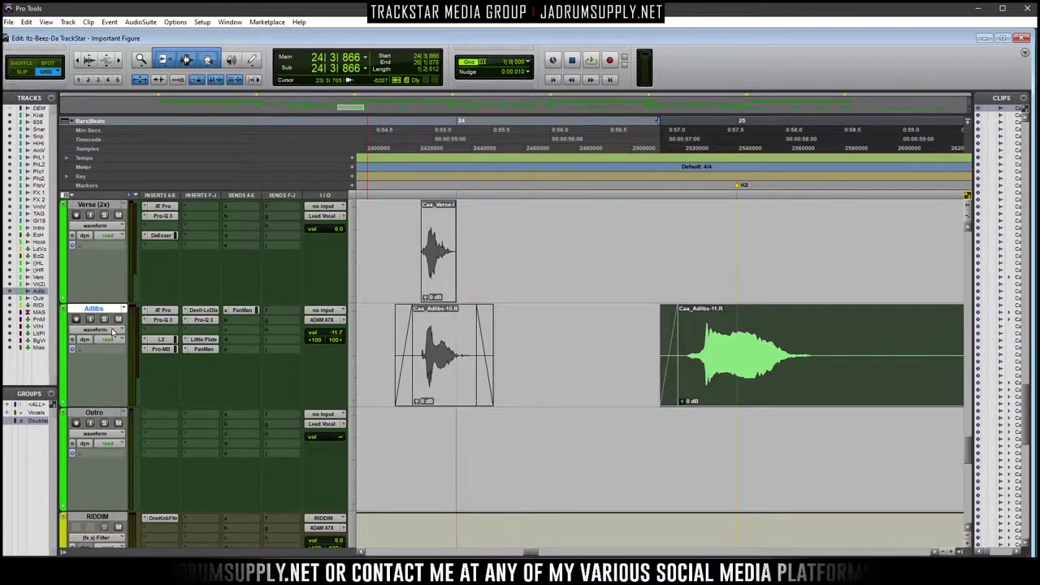
Route the Adlibs track's send F to the Big Verb track and show that send's level automation in the track
{"action": "left_click", "coordinate": [104, 333]}
{"action": "key", "text": "Escape"}
{"action": "left_click", "coordinate": [276, 310]}
{"action": "mouse_move", "coordinate": [316, 359]}
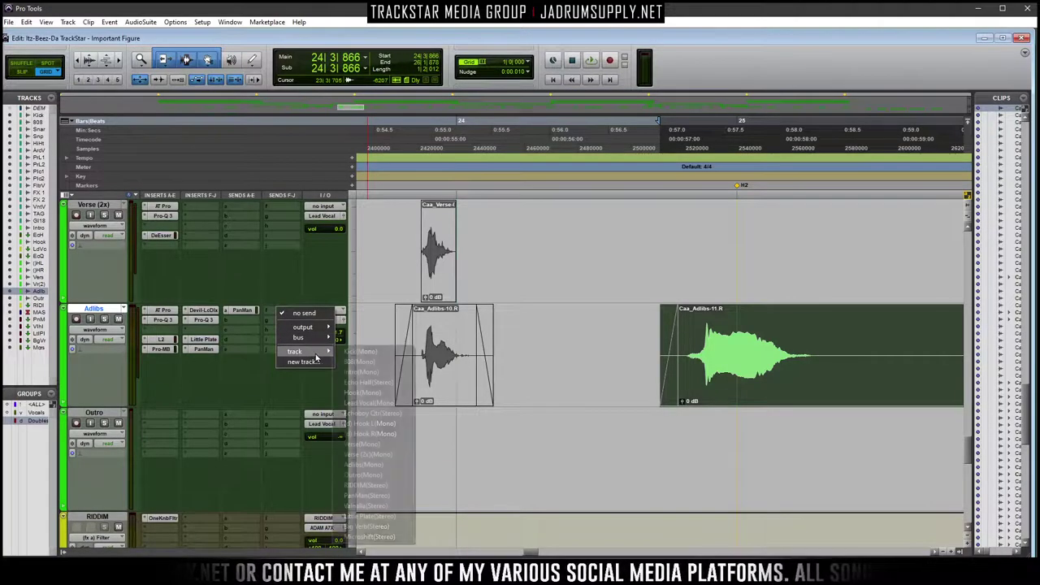
{"action": "left_click", "coordinate": [379, 526]}
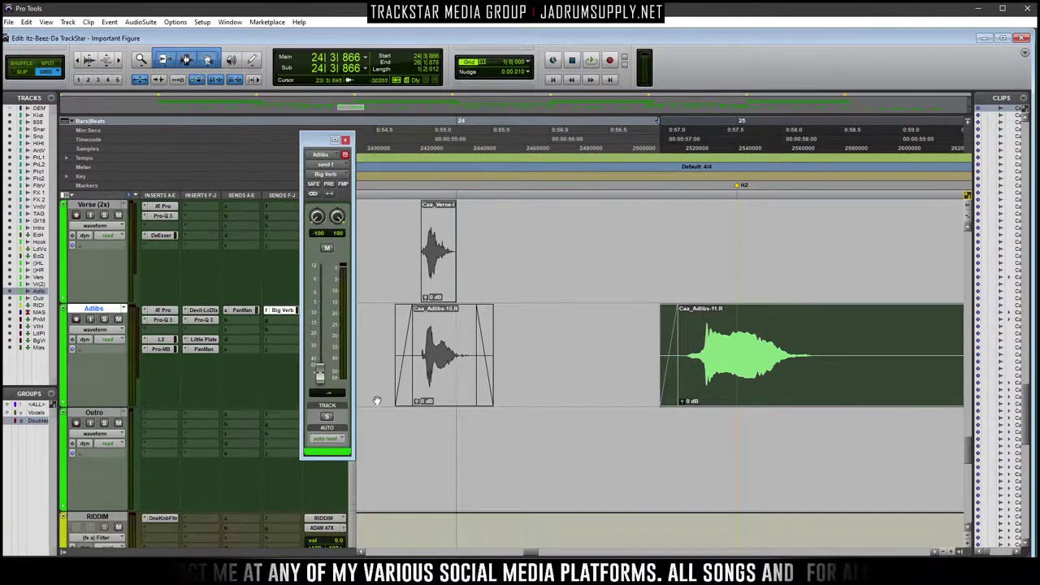
{"action": "left_click", "coordinate": [110, 335]}
{"action": "mouse_move", "coordinate": [158, 446]}
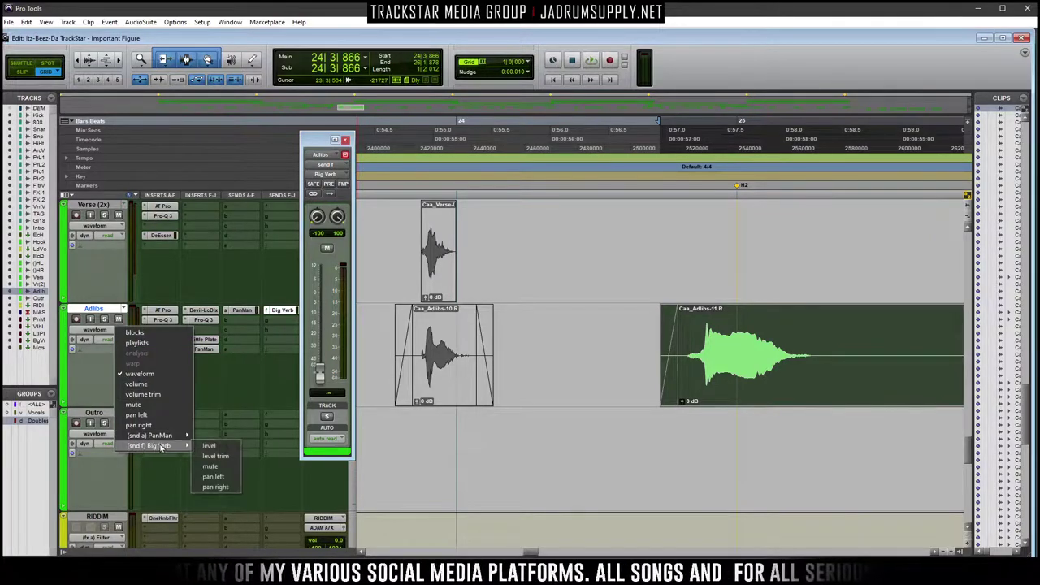
{"action": "left_click", "coordinate": [209, 445]}
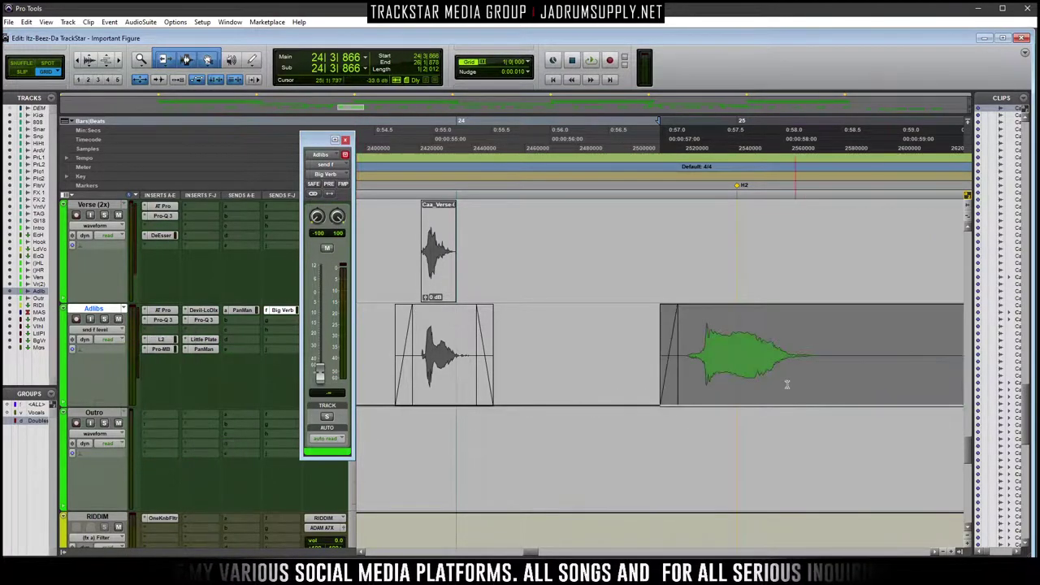
In Slip mode, draw a rising and falling Big Verb send level curve across the adlib at H2, peaking around its tail
{"action": "left_click", "coordinate": [735, 393]}
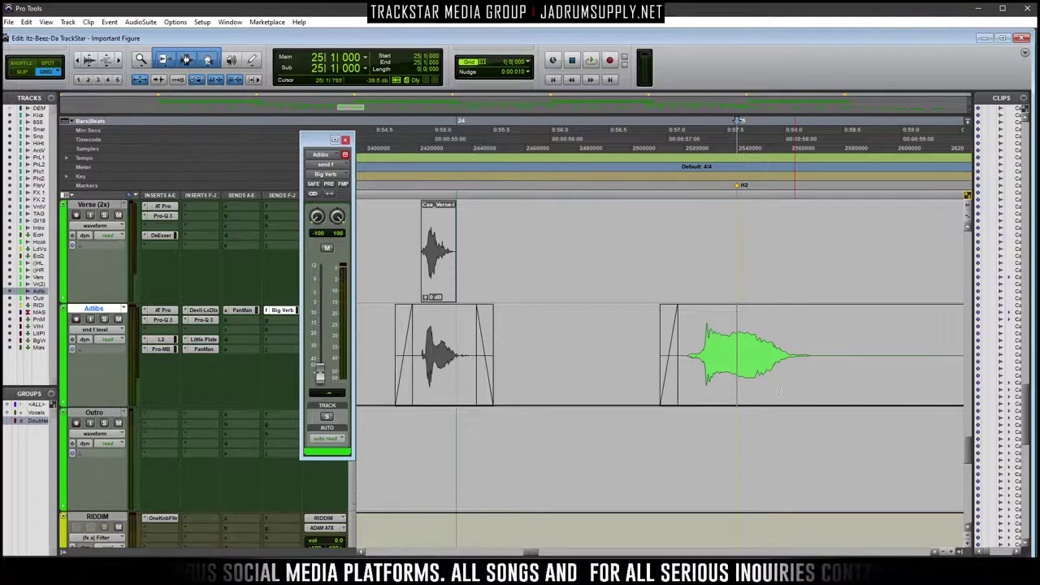
{"action": "left_click_drag", "start_coordinate": [635, 370], "coordinate": [838, 382]}
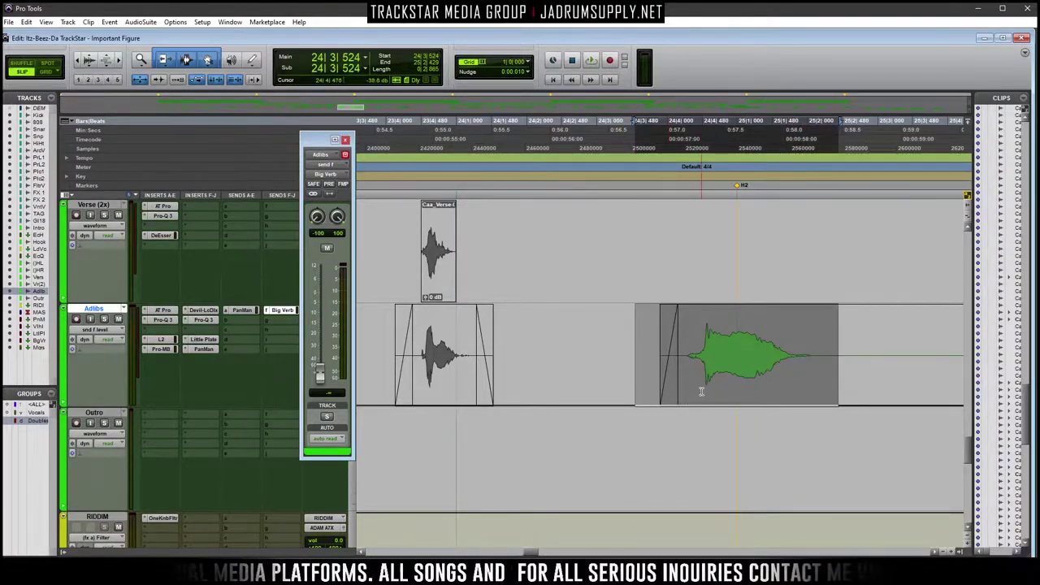
{"action": "left_click", "coordinate": [254, 63]}
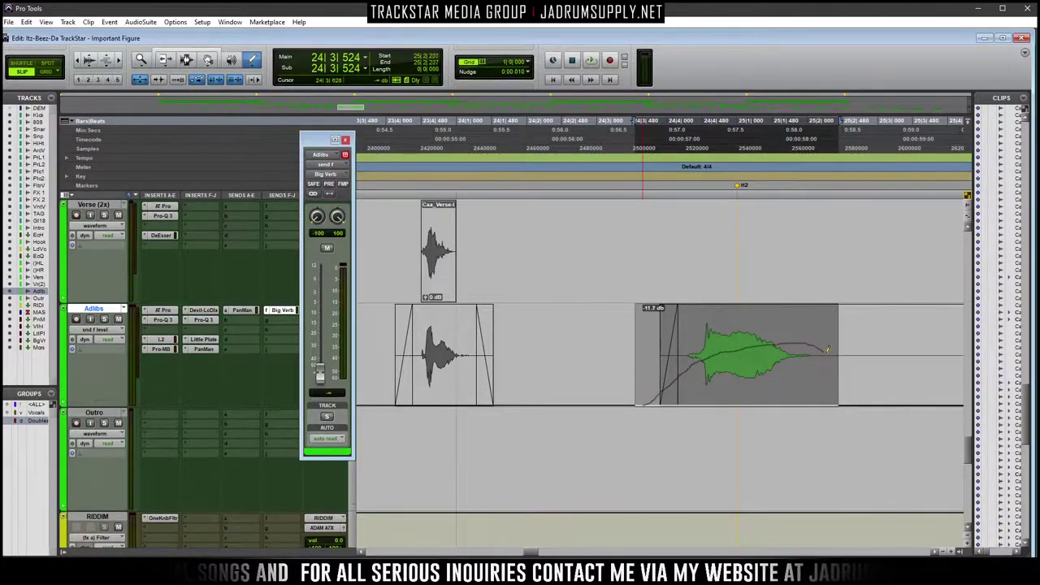
{"action": "left_click_drag", "start_coordinate": [864, 403], "coordinate": [865, 405]}
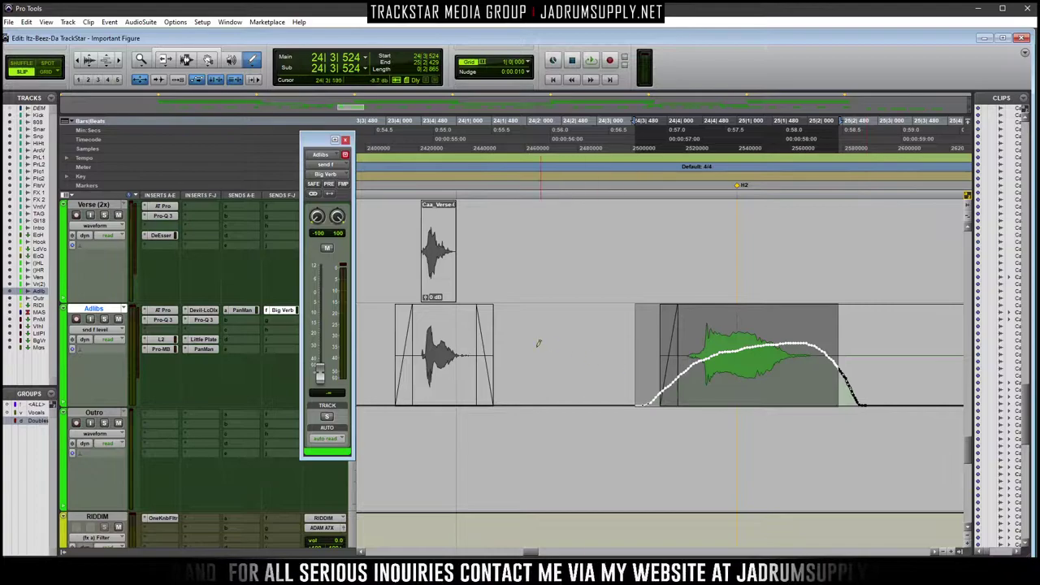
Play from 23|4|042 into the H2 adlib to hear the Big Verb send automation, and stop playback
{"action": "left_click", "coordinate": [390, 195]}
{"action": "key", "text": "space"}
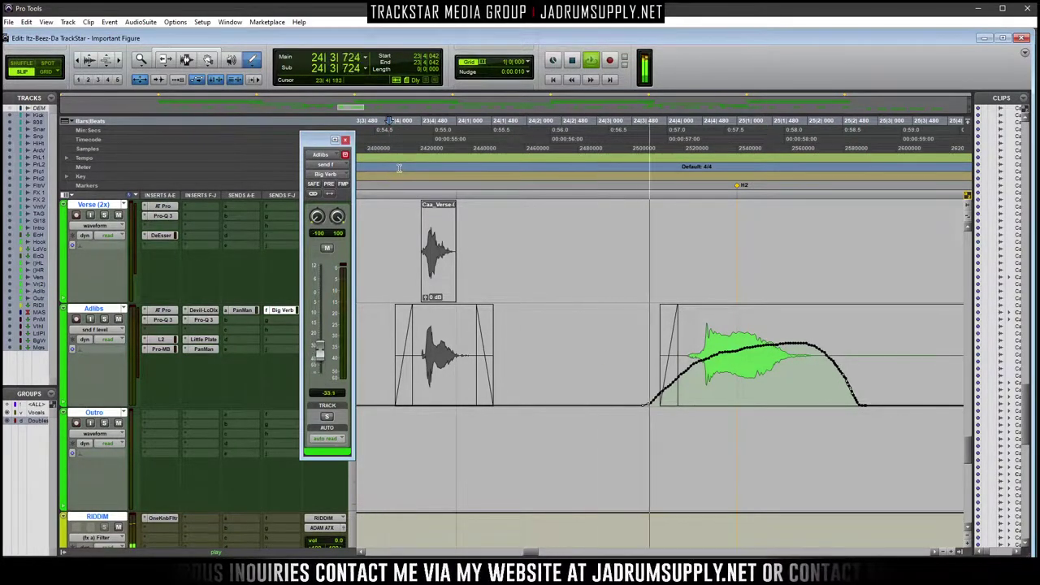
{"action": "key", "text": "space"}
Try adding a second Big Verb send on the Verse track's send F, and clear that send
{"action": "scroll", "coordinate": [550, 304], "scroll_direction": "up", "scroll_amount": 4}
{"action": "scroll", "coordinate": [657, 210], "scroll_direction": "down", "scroll_amount": 2}
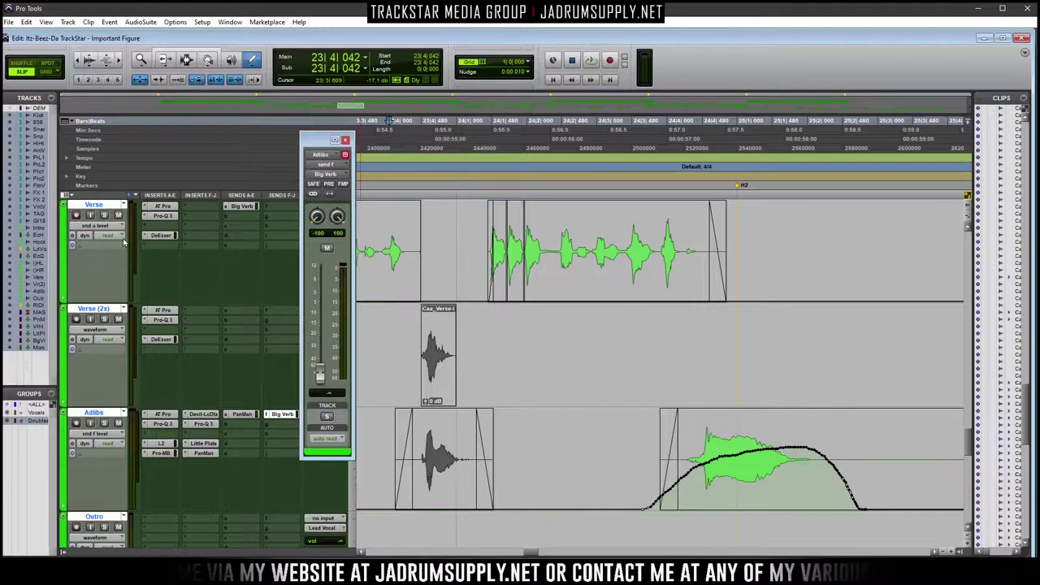
{"action": "left_click", "coordinate": [280, 207]}
{"action": "mouse_move", "coordinate": [306, 248]}
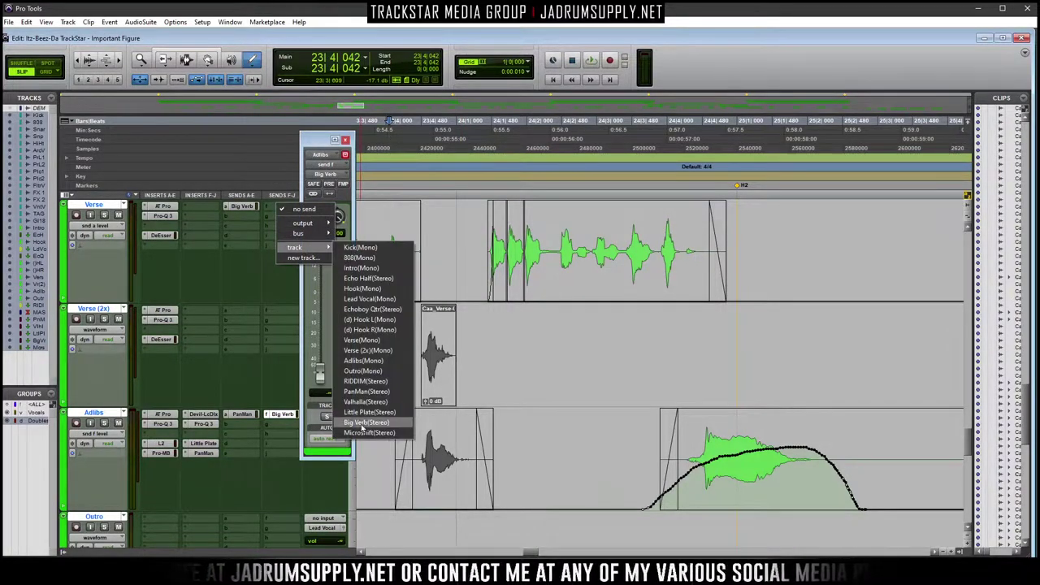
{"action": "left_click", "coordinate": [373, 325]}
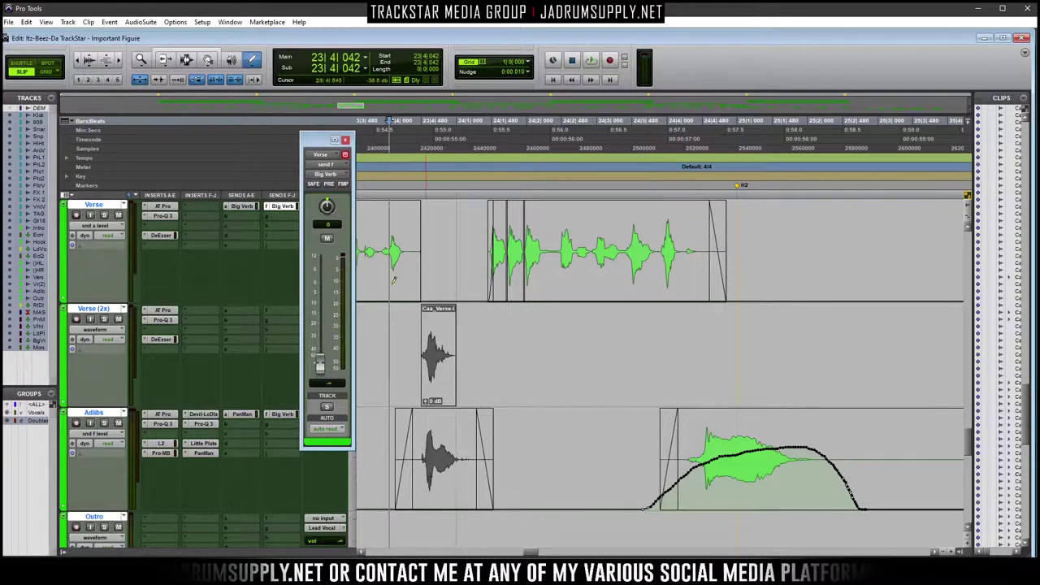
{"action": "left_click", "coordinate": [108, 230]}
{"action": "mouse_move", "coordinate": [183, 313]}
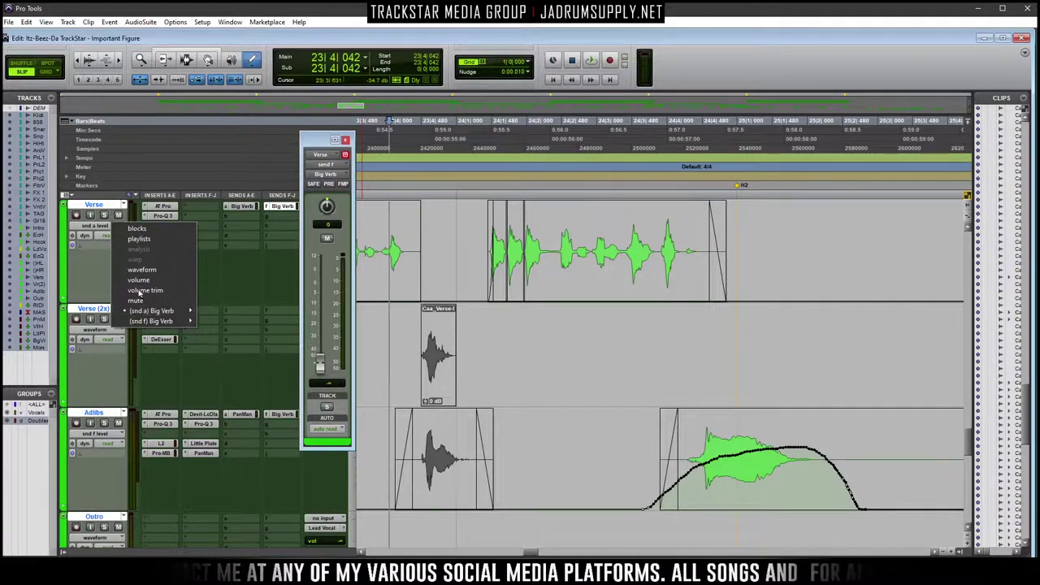
{"action": "left_click", "coordinate": [274, 214]}
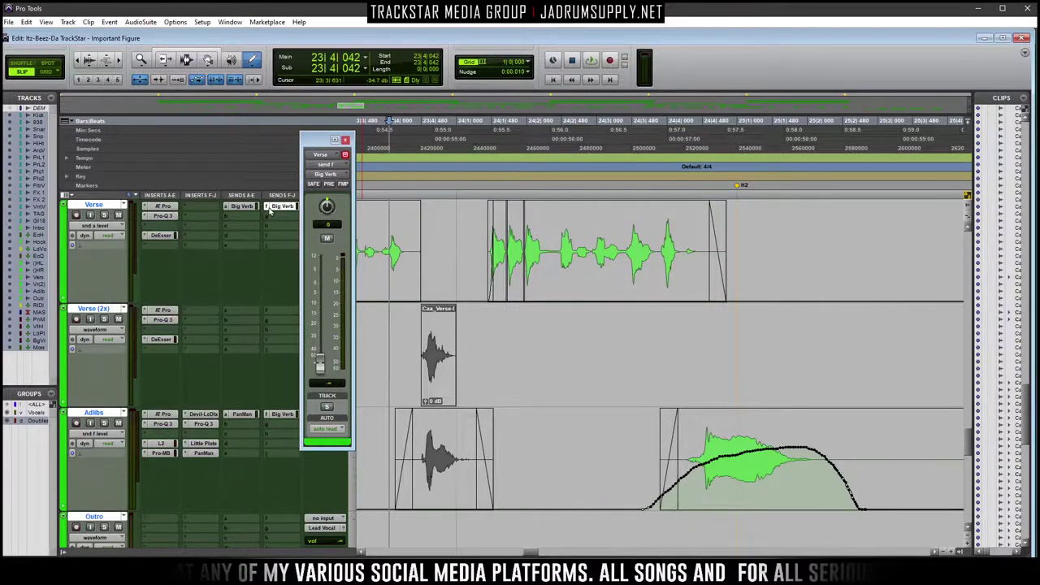
{"action": "left_click", "coordinate": [276, 208]}
{"action": "left_click", "coordinate": [275, 213]}
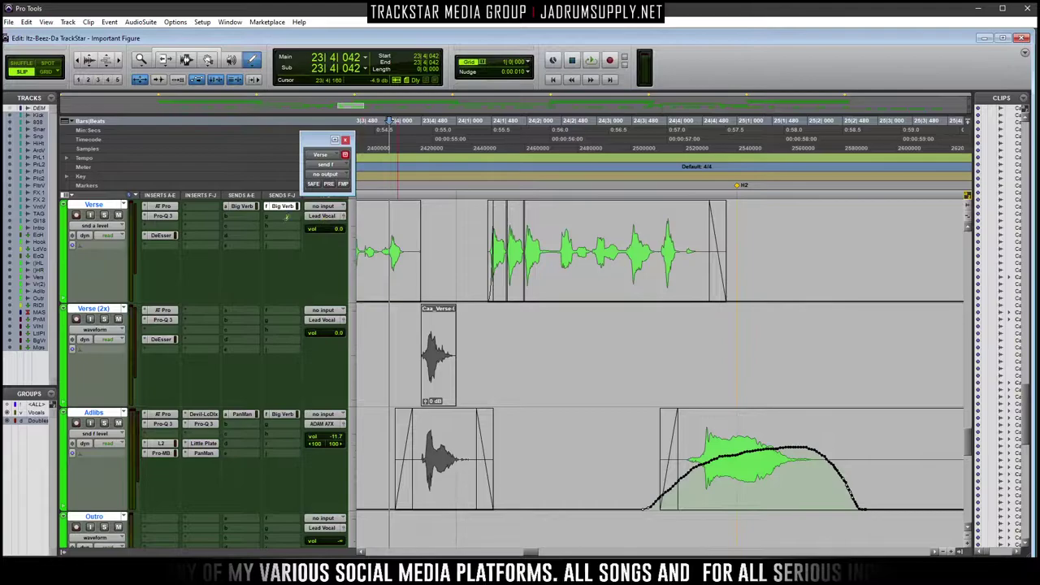
Check the Verse track's Big Verb send automation options and play the lead-in to H2 from 24|1|296
{"action": "left_click", "coordinate": [95, 225]}
{"action": "mouse_move", "coordinate": [146, 311]}
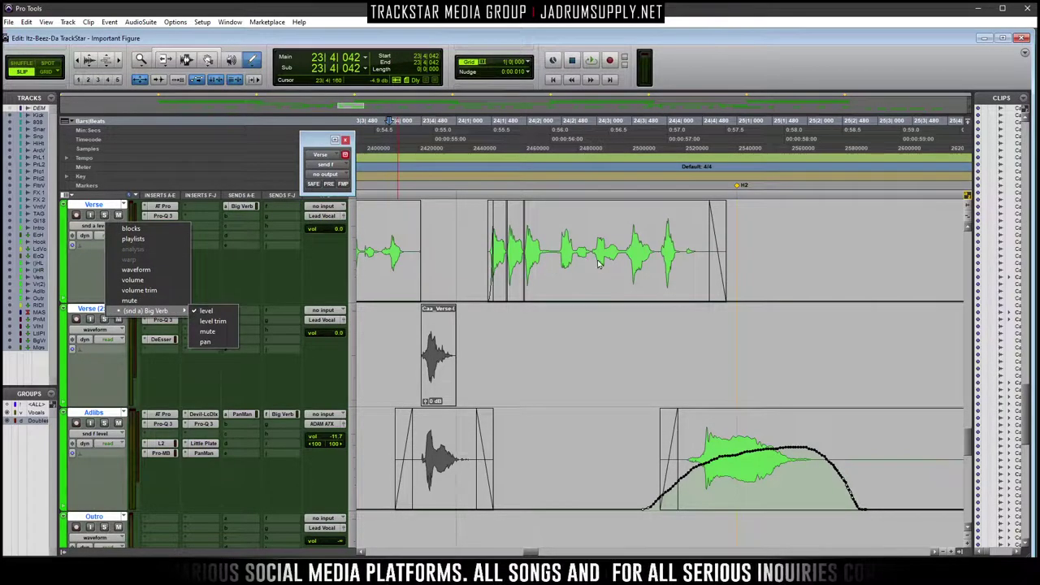
{"action": "left_click", "coordinate": [642, 276]}
{"action": "left_click", "coordinate": [615, 236]}
{"action": "key", "text": "ctrl+minus"}
{"action": "key", "text": "space"}
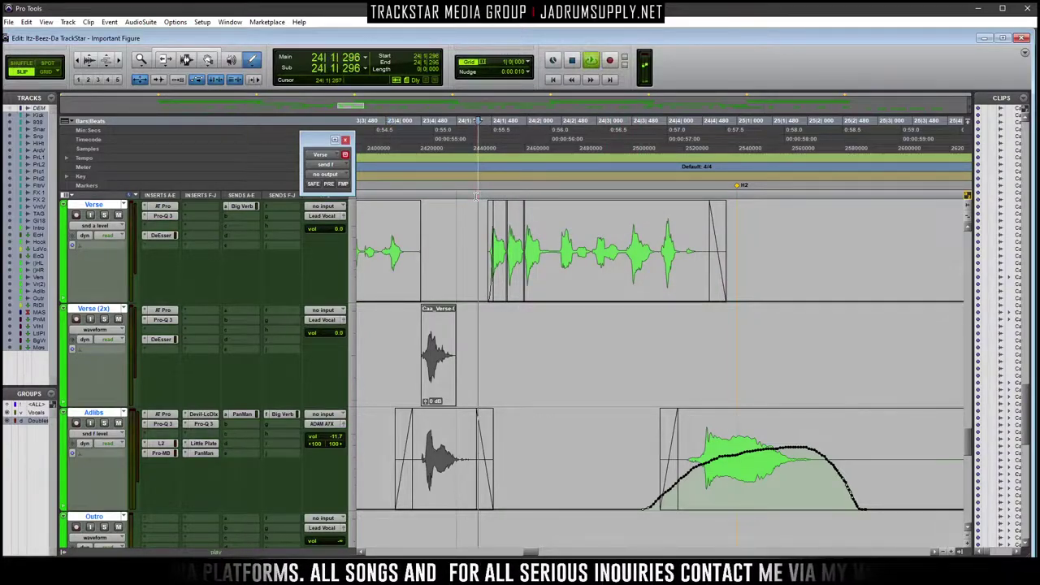
Draw a Big Verb send level curve on the Verse track that peaks at the phrase's last word, and play from 23|3|920
{"action": "key", "text": "space"}
{"action": "mouse_move", "coordinate": [609, 297]}
{"action": "left_mouse_down"}
{"action": "mouse_move", "coordinate": [738, 233]}
{"action": "mouse_move", "coordinate": [782, 302]}
{"action": "left_mouse_up"}
{"action": "mouse_move", "coordinate": [576, 298]}
{"action": "left_mouse_down"}
{"action": "mouse_move", "coordinate": [641, 282]}
{"action": "mouse_move", "coordinate": [581, 301]}
{"action": "mouse_move", "coordinate": [679, 256]}
{"action": "mouse_move", "coordinate": [612, 272]}
{"action": "mouse_move", "coordinate": [658, 249]}
{"action": "mouse_move", "coordinate": [577, 305]}
{"action": "mouse_move", "coordinate": [684, 225]}
{"action": "mouse_move", "coordinate": [732, 246]}
{"action": "mouse_move", "coordinate": [800, 302]}
{"action": "left_mouse_up"}
{"action": "left_click", "coordinate": [382, 195]}
{"action": "key", "text": "space"}
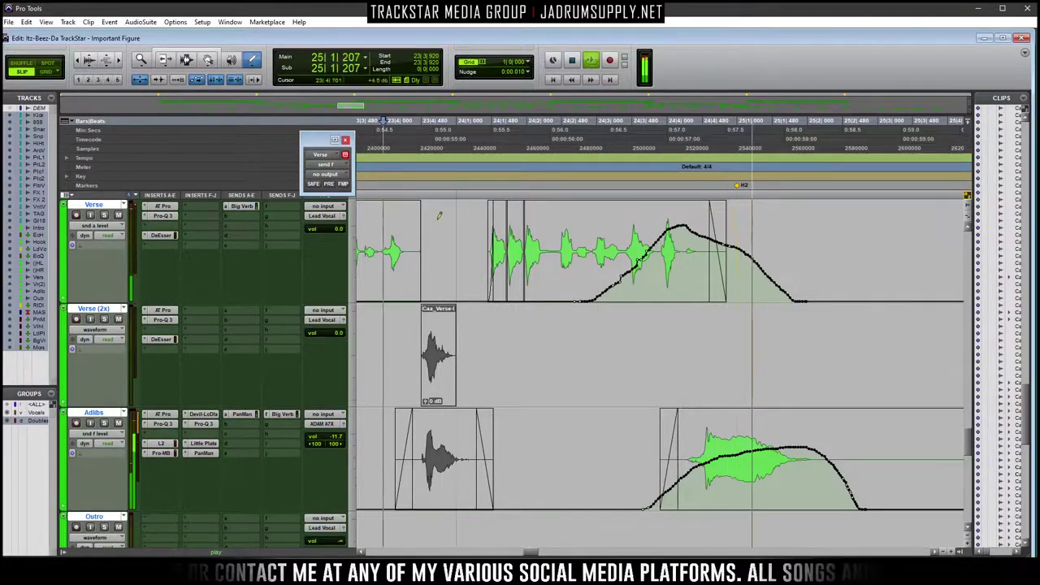
Toggle the Verse track's solo and replay the lead-in to H2 from 23|3|920
{"action": "key", "text": "space"}
{"action": "left_click", "coordinate": [104, 215]}
{"action": "key", "text": "space"}
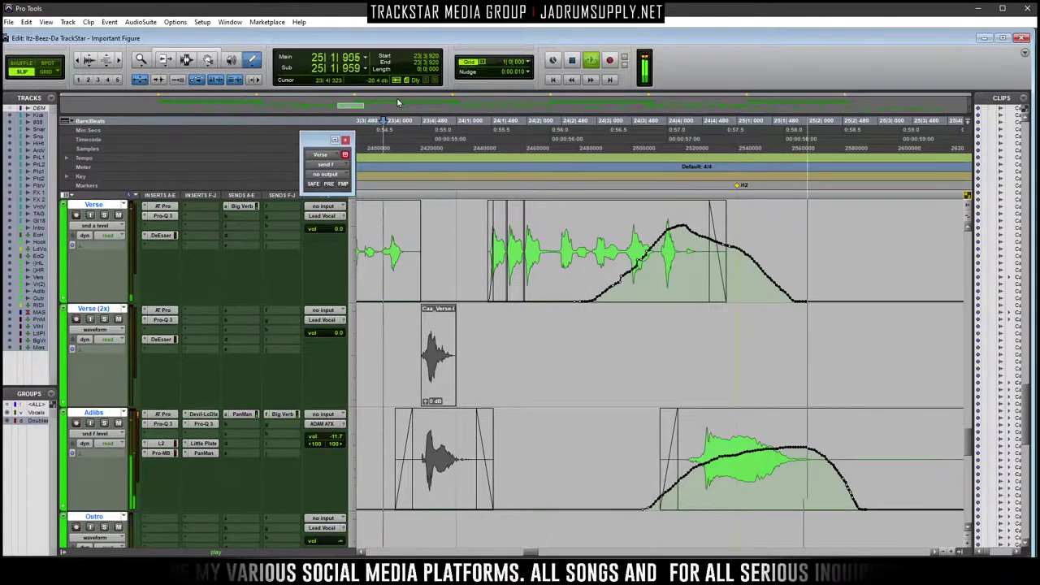
Insert the mono Waves L2 limiter in the Lead Vocal track's insert slot F from the Mix window
{"action": "key", "text": "alt+a"}
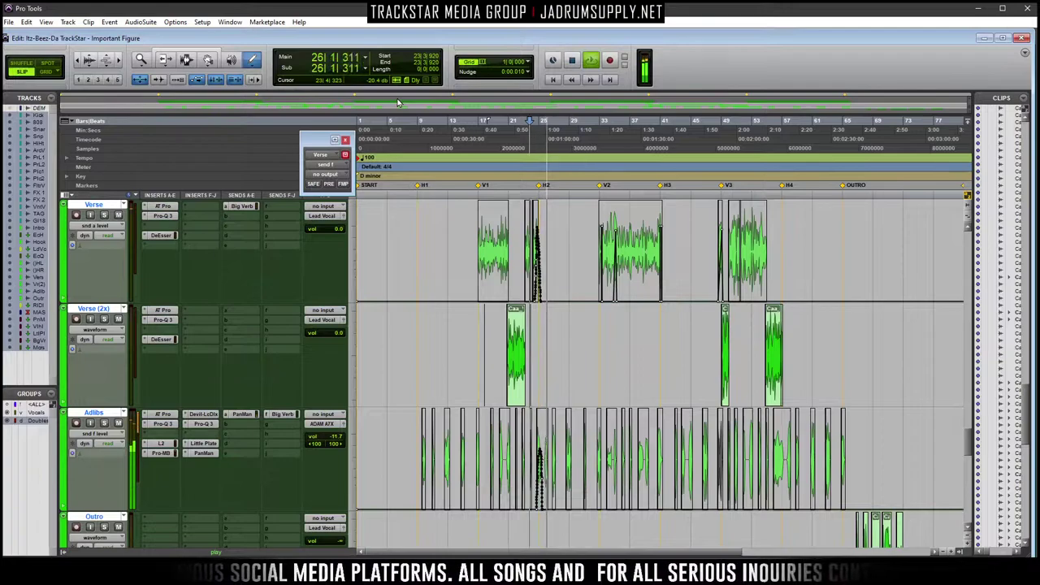
{"action": "key", "text": "ctrl+alt+bracketleft"}
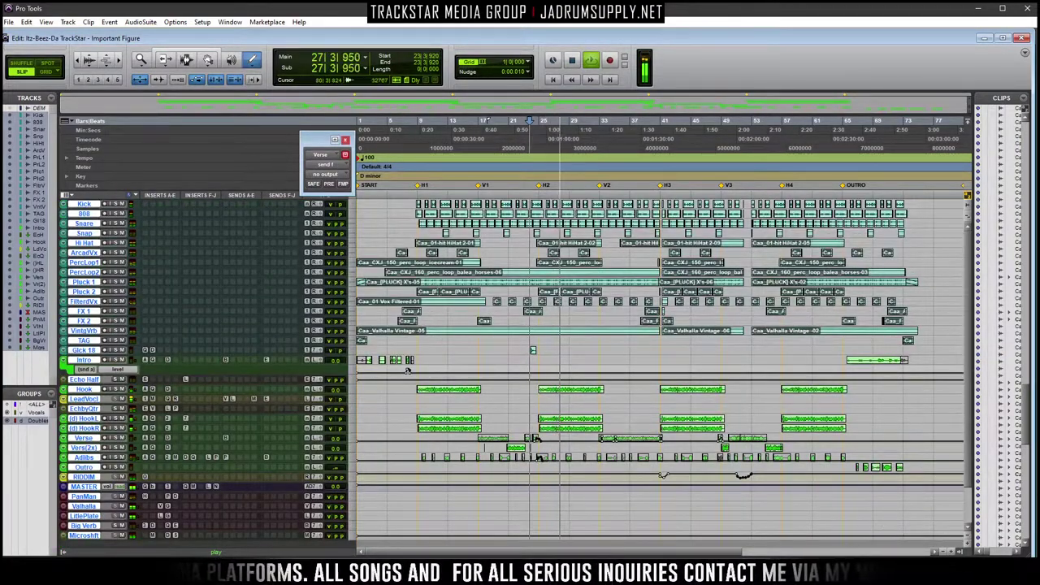
{"action": "key", "text": "ctrl+equal"}
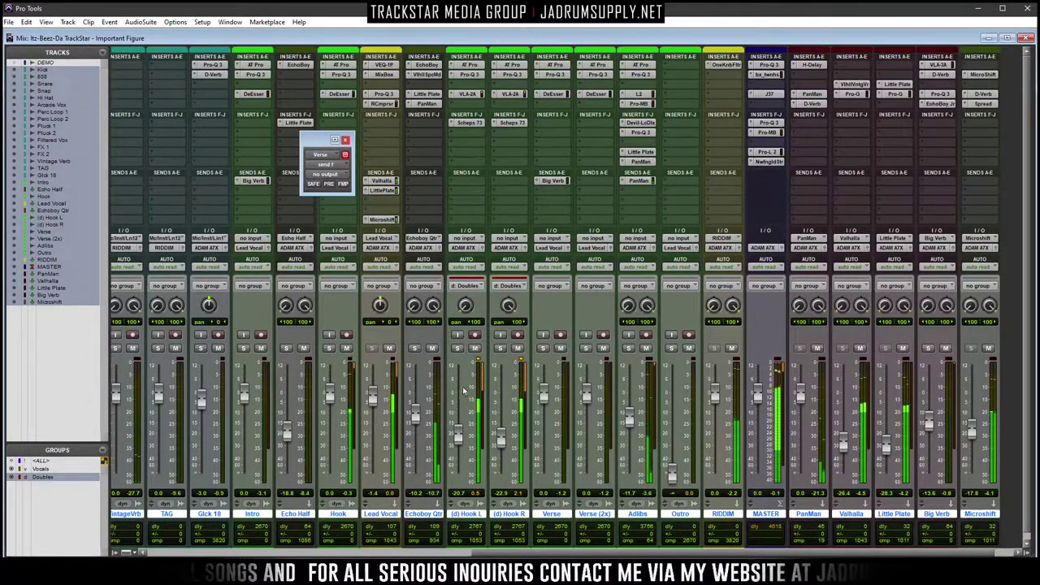
{"action": "left_click", "coordinate": [380, 125]}
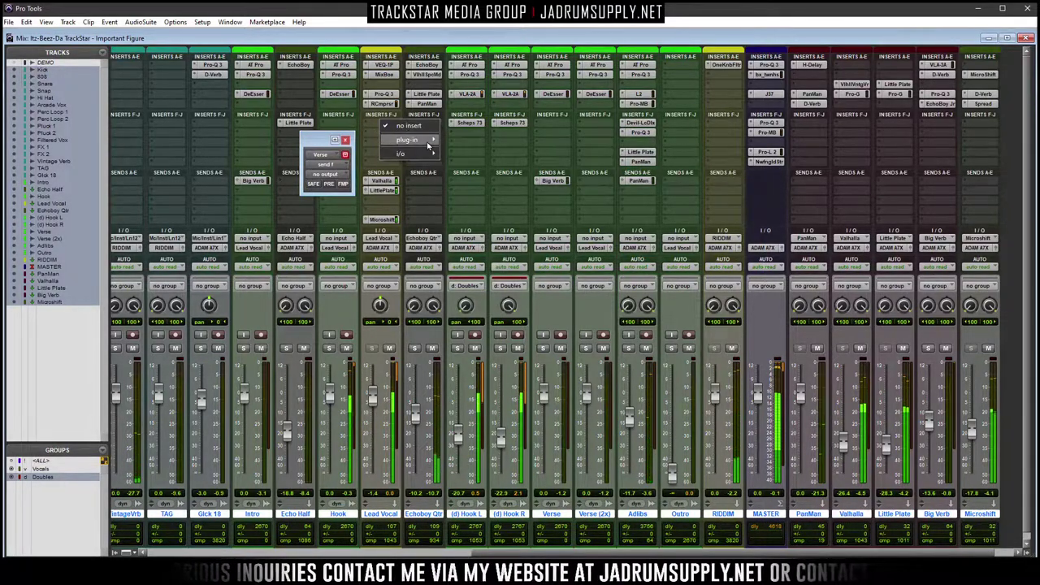
{"action": "mouse_move", "coordinate": [407, 140]}
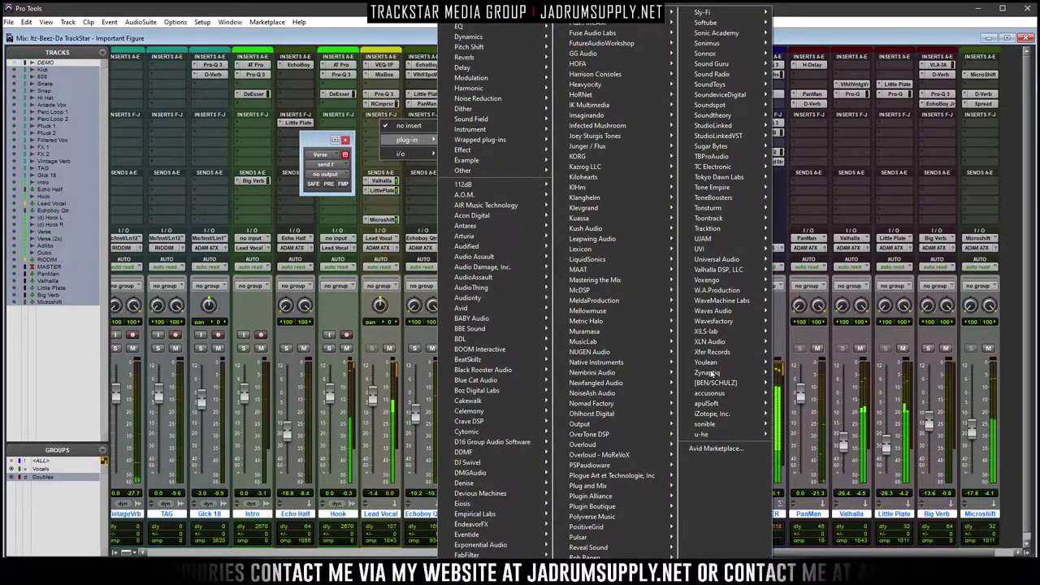
{"action": "mouse_move", "coordinate": [713, 310]}
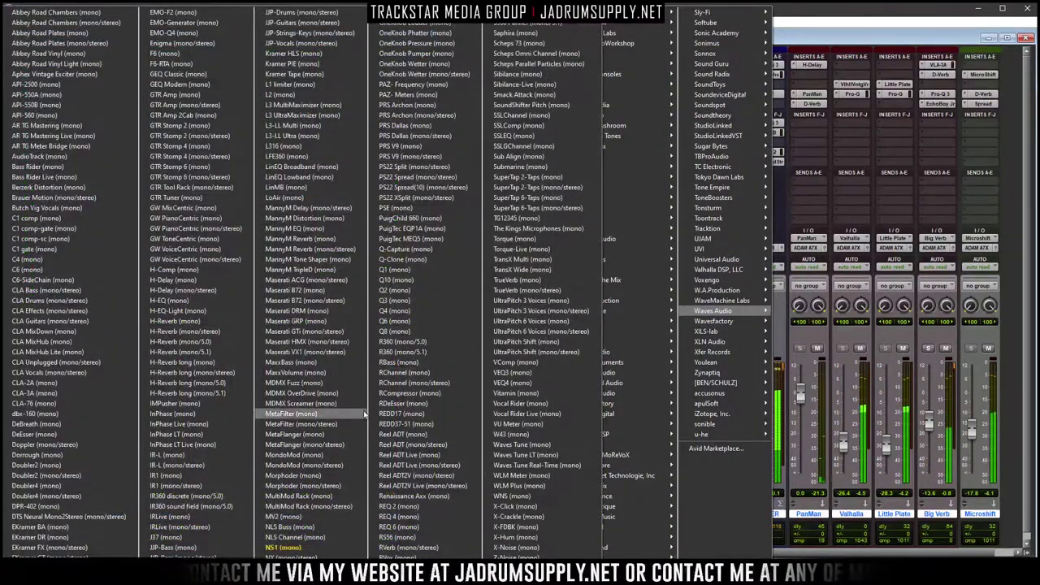
{"action": "left_click", "coordinate": [306, 96]}
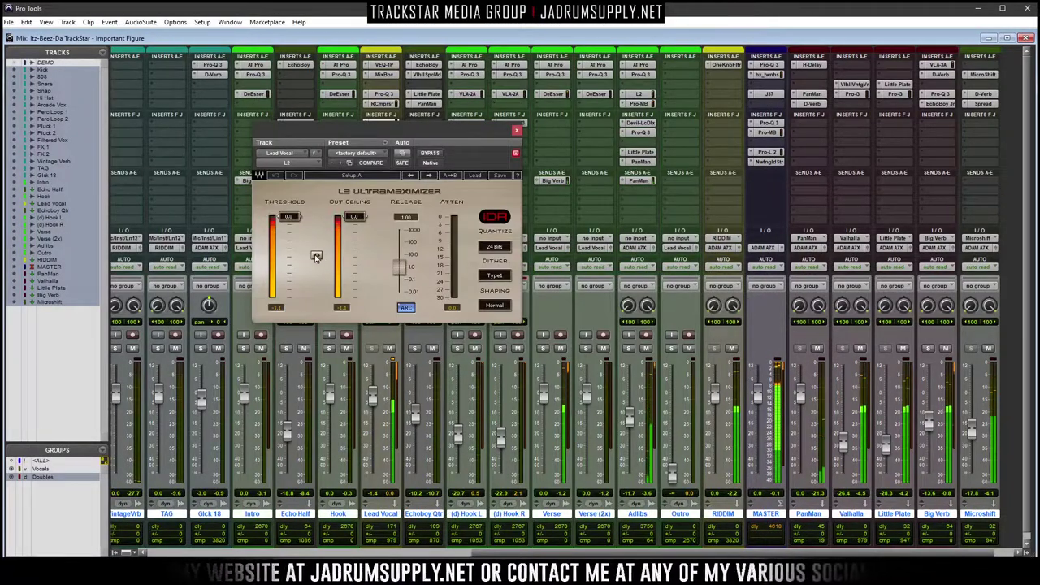
Lower the L2's threshold to about -1.8 dB along with its output ceiling, with release 0.25 and ARC off, and return to the Edit window
{"action": "left_click_drag", "start_coordinate": [288, 222], "coordinate": [288, 224]}
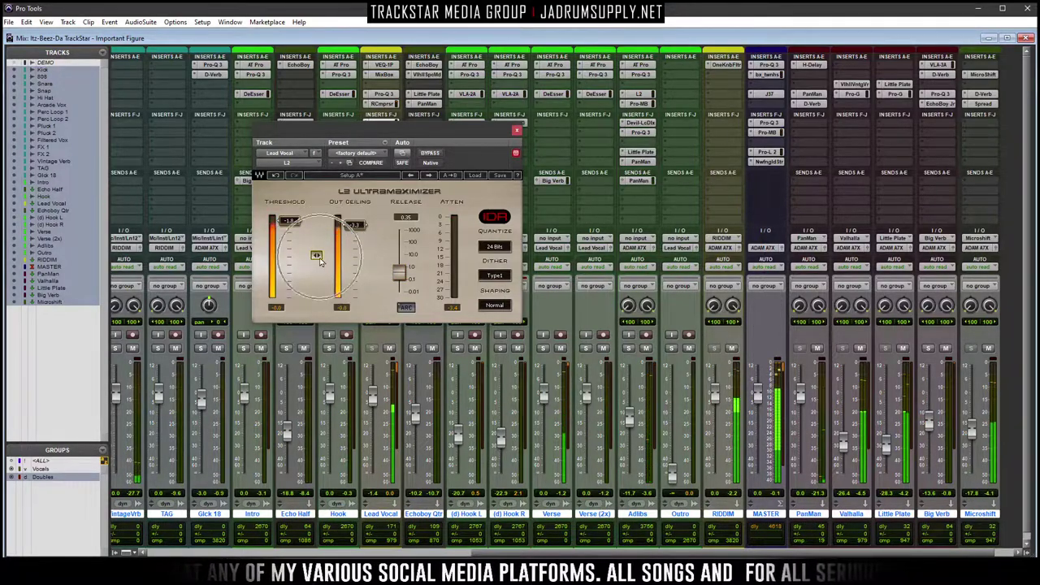
{"action": "left_click", "coordinate": [517, 131]}
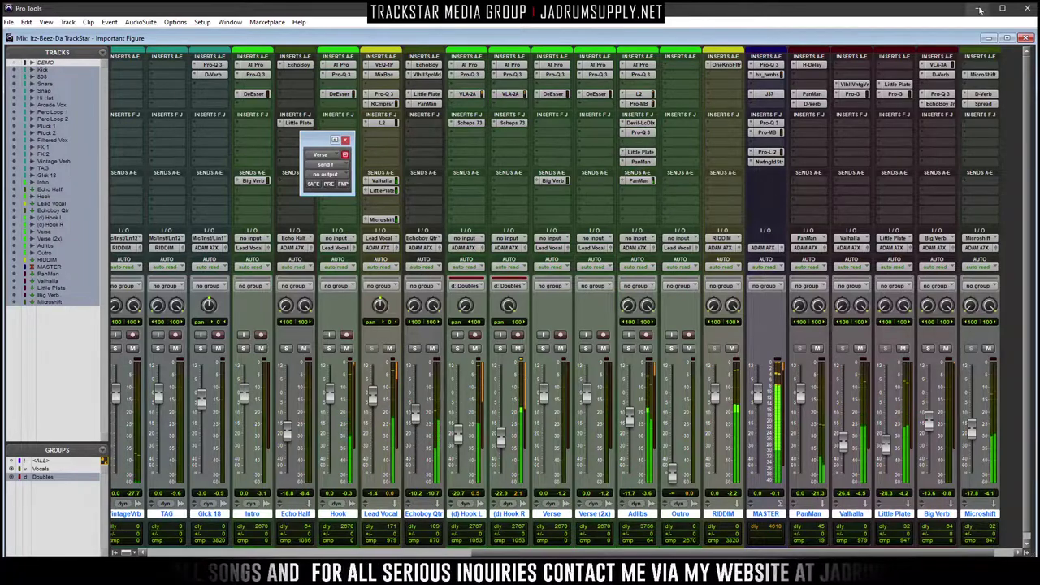
{"action": "left_click", "coordinate": [1026, 39]}
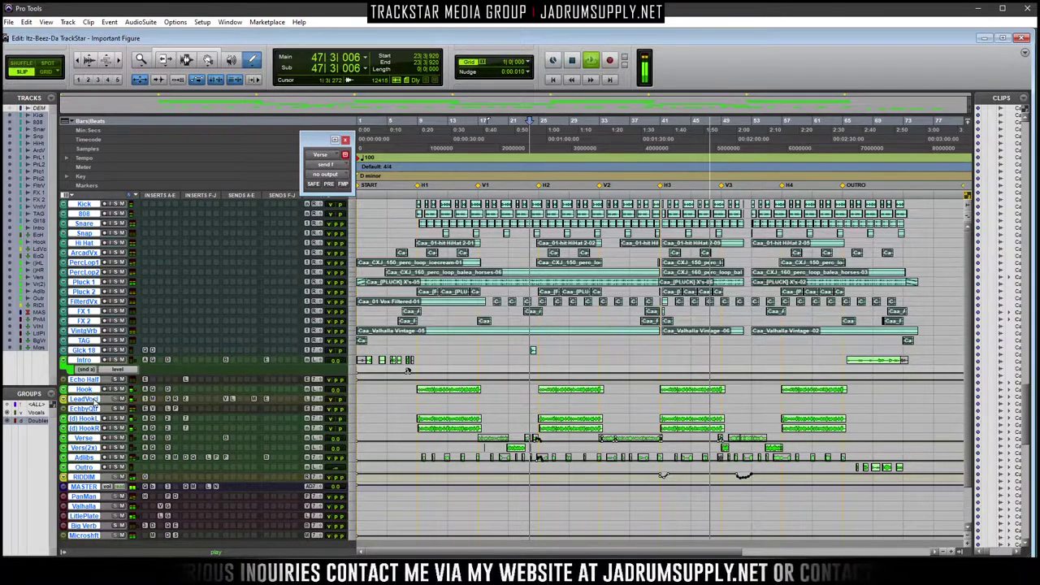
Show the Lead Vocal track's volume automation and raise the level after the dip near bar 24 to 0.0 dB
{"action": "scroll", "coordinate": [95, 402], "scroll_direction": "up", "scroll_amount": 3}
{"action": "left_click", "coordinate": [112, 379]}
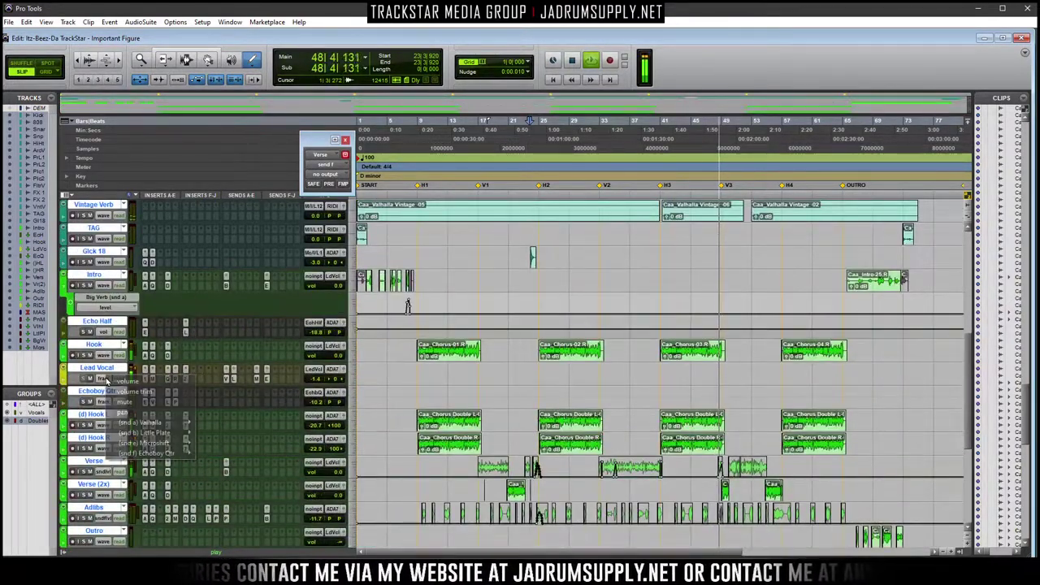
{"action": "left_click", "coordinate": [153, 403]}
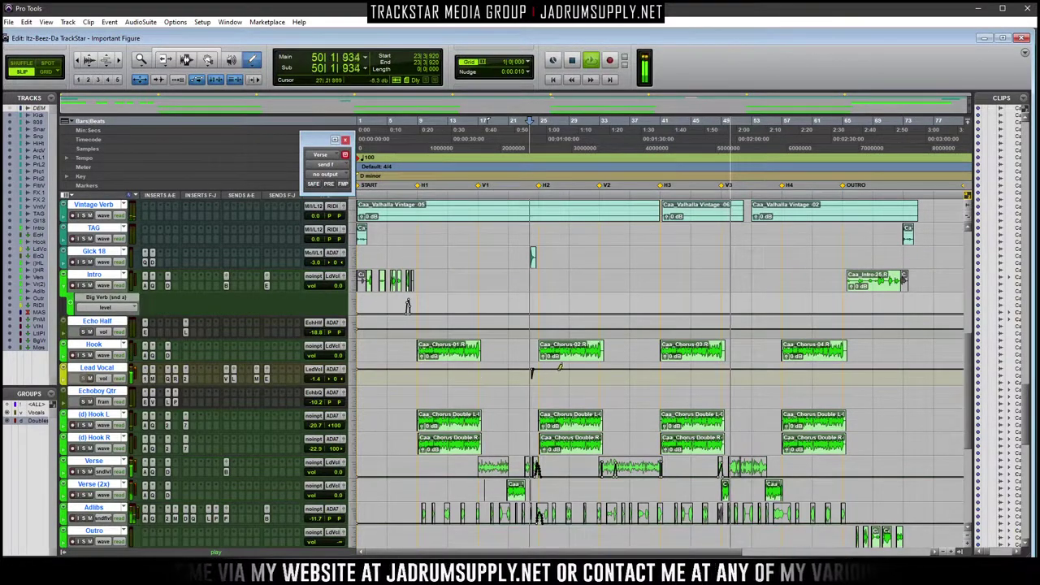
{"action": "scroll", "coordinate": [532, 372], "scroll_direction": "up", "scroll_amount": 5}
{"action": "scroll", "coordinate": [815, 371], "scroll_direction": "down", "scroll_amount": 2}
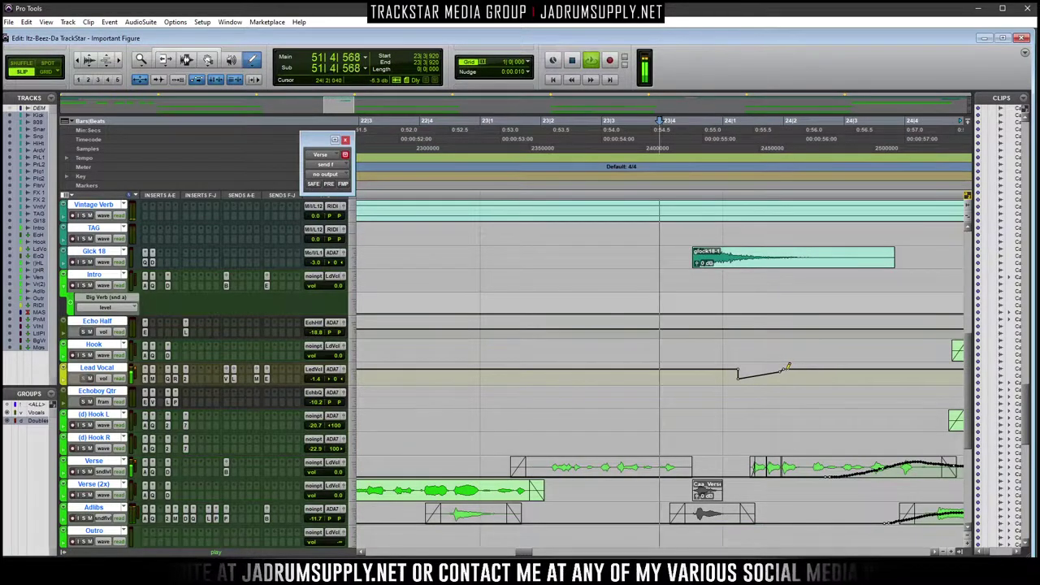
{"action": "key", "text": "ctrl+7"}
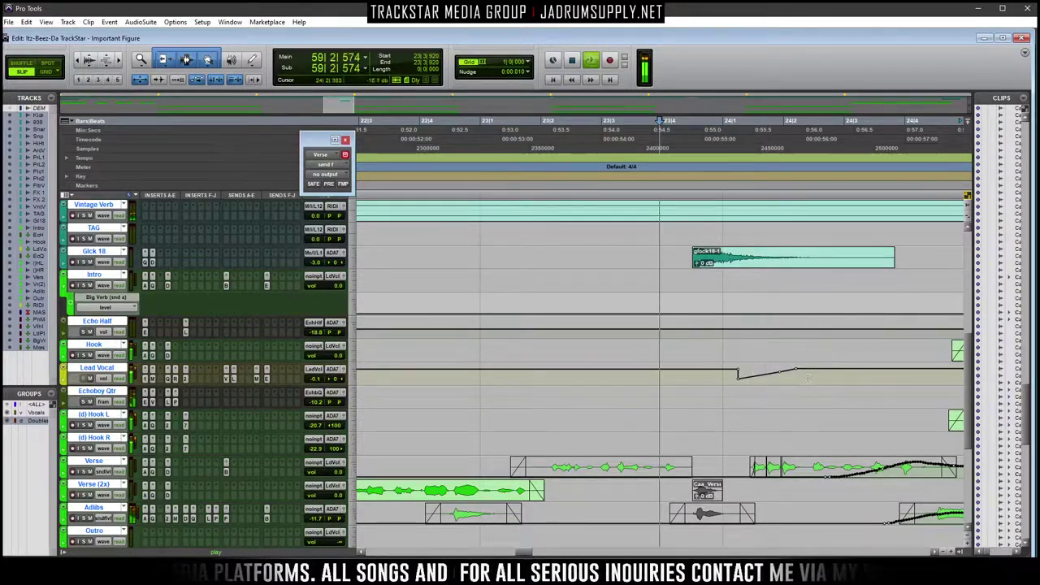
{"action": "key", "text": "ctrl+]"}
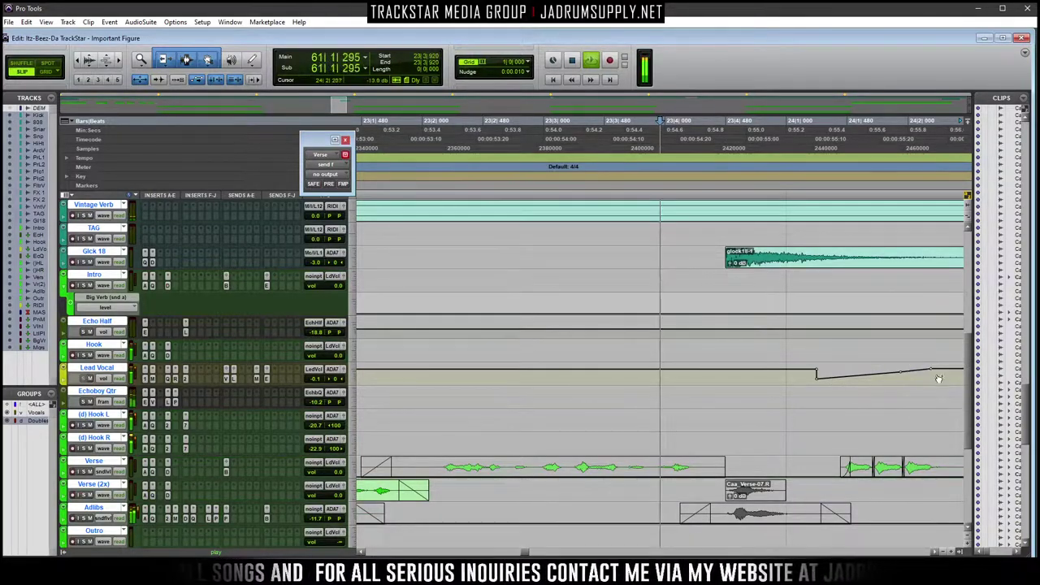
{"action": "key", "text": "ctrl+["}
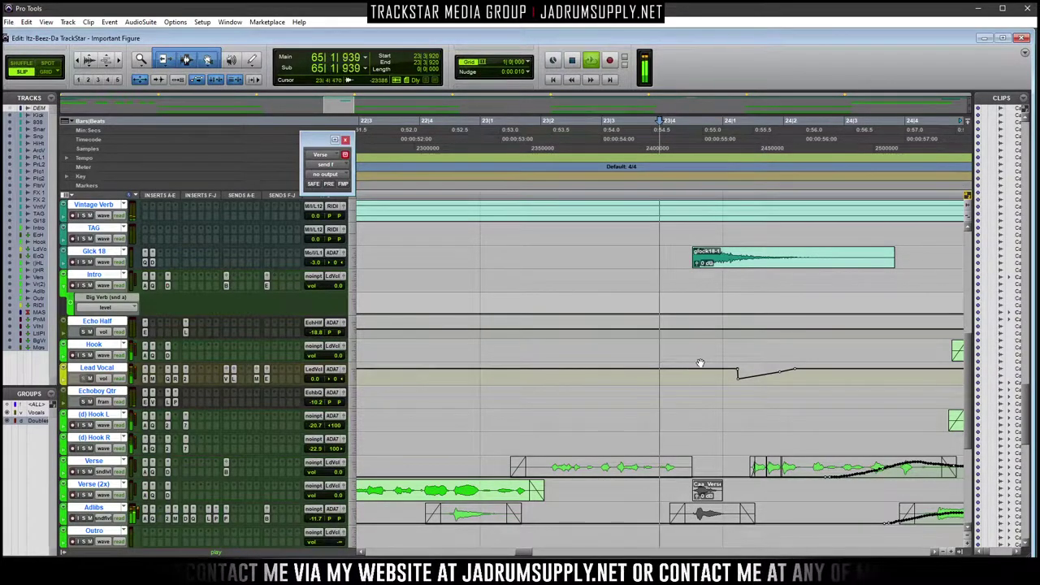
Select the long Caa_Intro-25.R clip on the Intro track just after the OUTRO marker
{"action": "key", "text": "r"}
{"action": "key", "text": "r"}
{"action": "key", "text": "r"}
{"action": "key", "text": "r"}
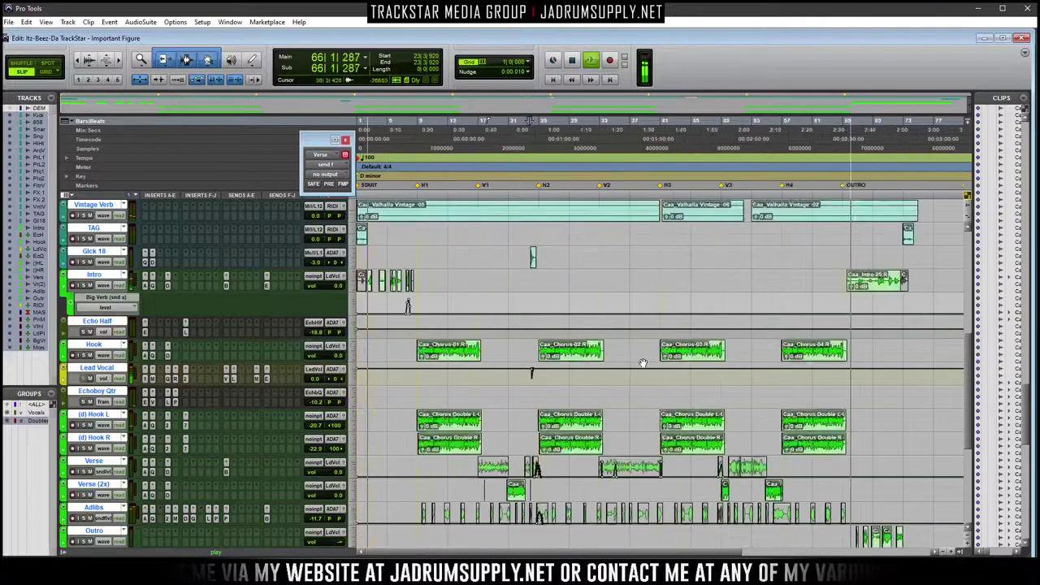
{"action": "key", "text": "r"}
{"action": "key", "text": "r"}
{"action": "key", "text": "r"}
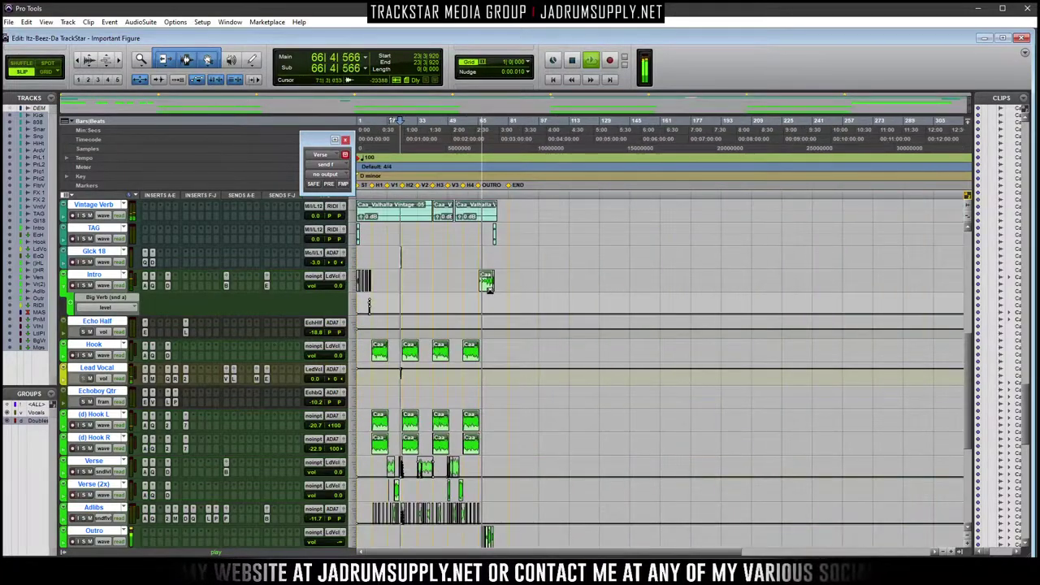
{"action": "key", "text": "t"}
{"action": "key", "text": "t"}
{"action": "key", "text": "t"}
{"action": "key", "text": "t"}
{"action": "key", "text": "t"}
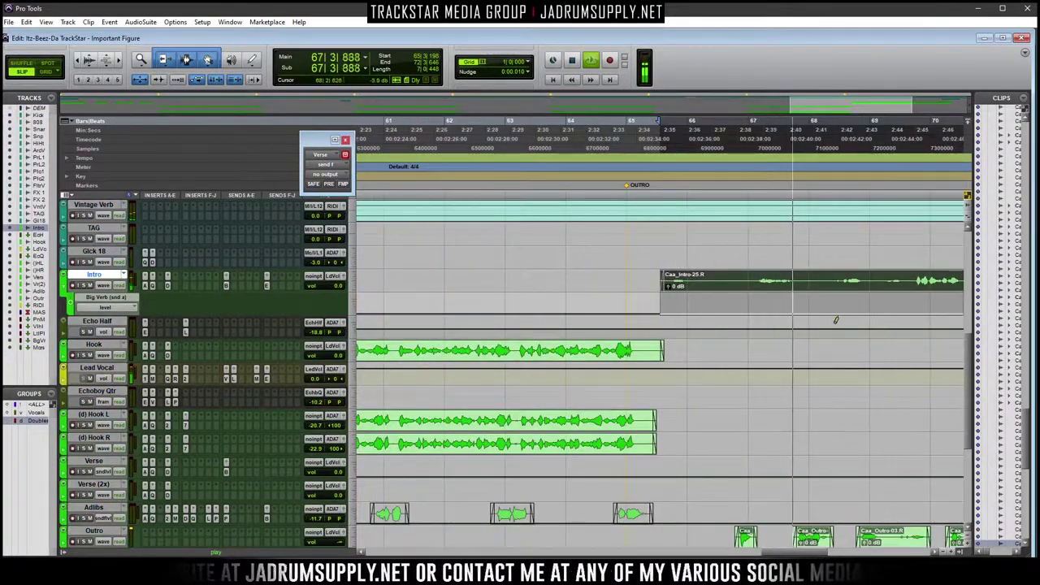
Enlarge the track heights and bring the selected Caa_Intro-25.R outro clip fully into view
{"action": "key", "text": "ctrl+alt+Up"}
{"action": "key", "text": "r"}
{"action": "key", "text": "r"}
{"action": "key", "text": "r"}
{"action": "key", "text": "t"}
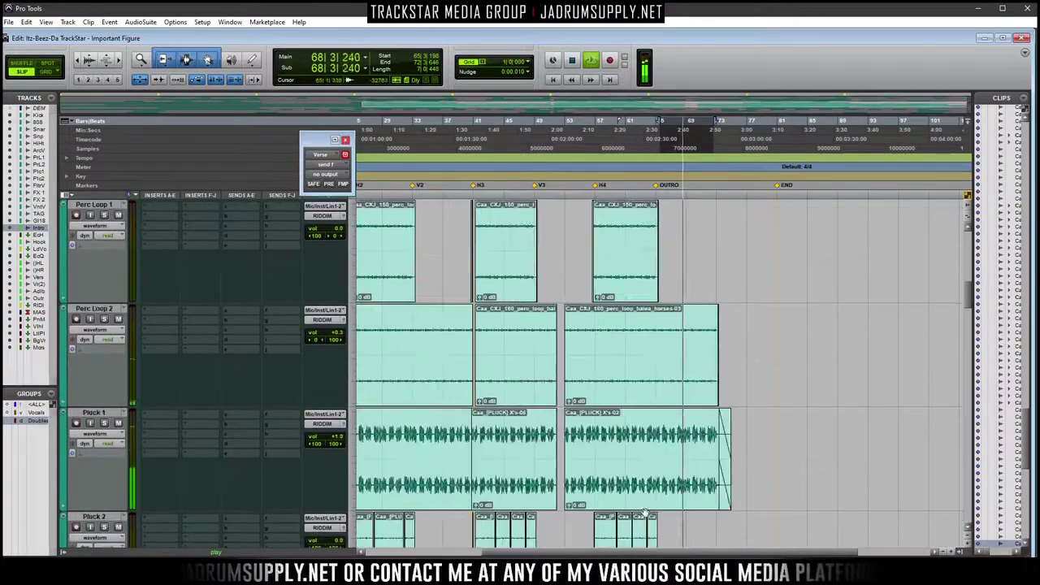
{"action": "scroll", "coordinate": [748, 410], "scroll_direction": "down", "scroll_amount": 5}
{"action": "key", "text": "t"}
{"action": "key", "text": "t"}
{"action": "key", "text": "t"}
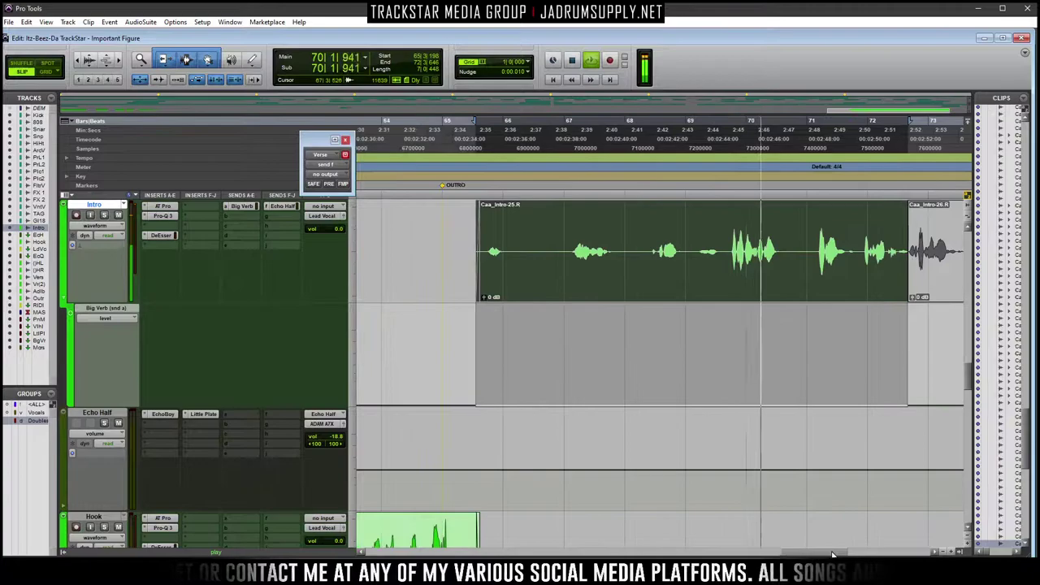
Strip silence from the outro clip using a -39 dB threshold, 0 msec minimum duration, 330 msec start pad and 385 msec end pad
{"action": "key", "text": "ctrl+equal"}
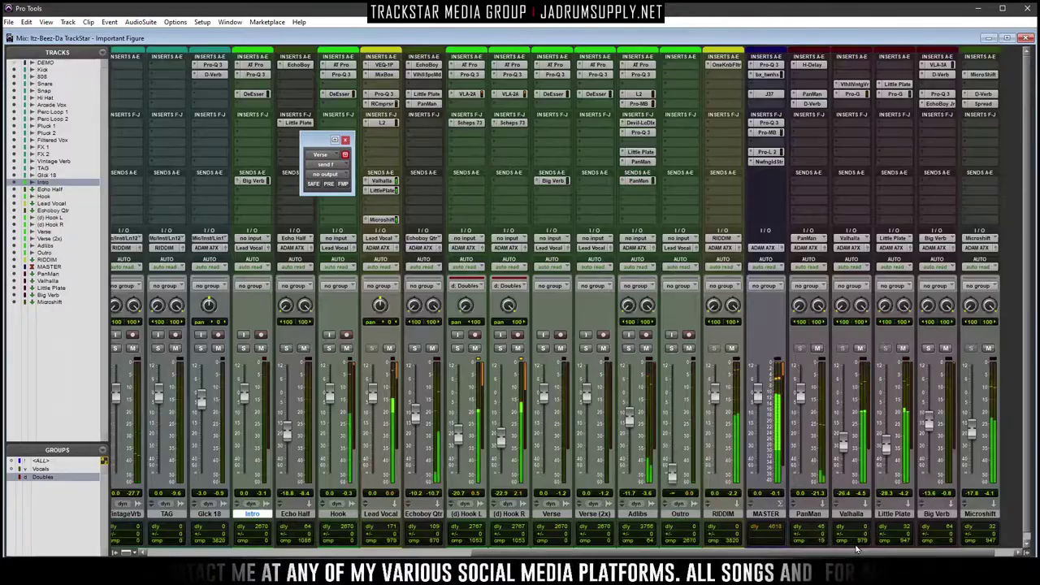
{"action": "left_click", "coordinate": [1027, 39]}
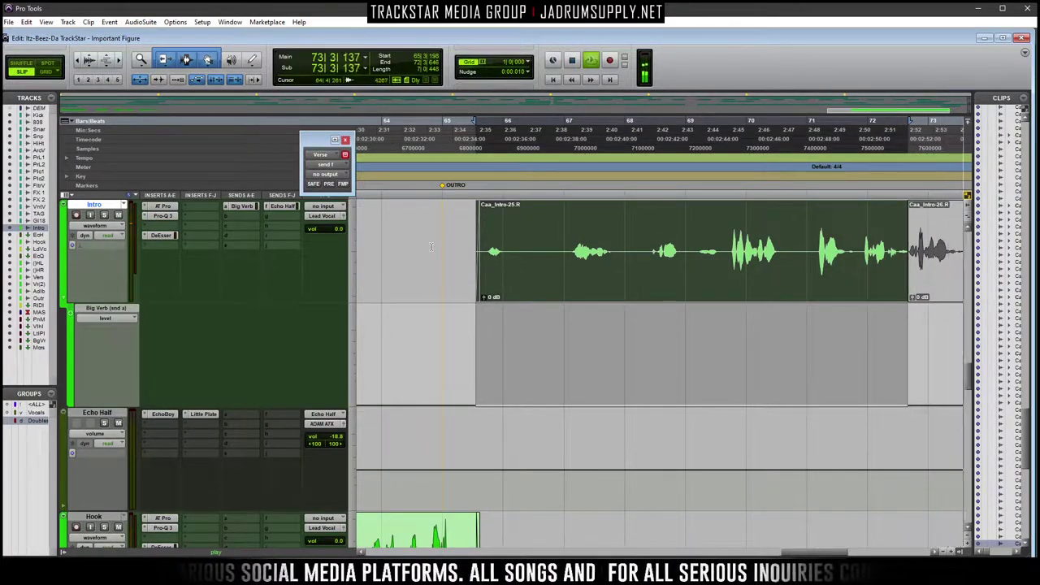
{"action": "key", "text": "ctrl+u"}
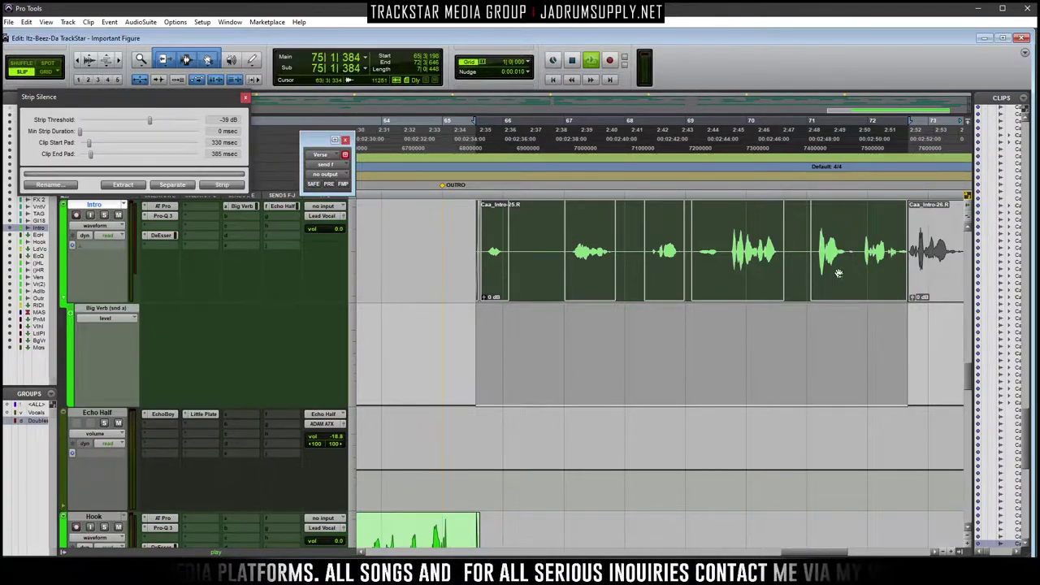
{"action": "key", "text": "Return"}
Delete the short leftover sliver clip just before Caa_Intro-28.R on the Intro track
{"action": "key", "text": "ctrl+]"}
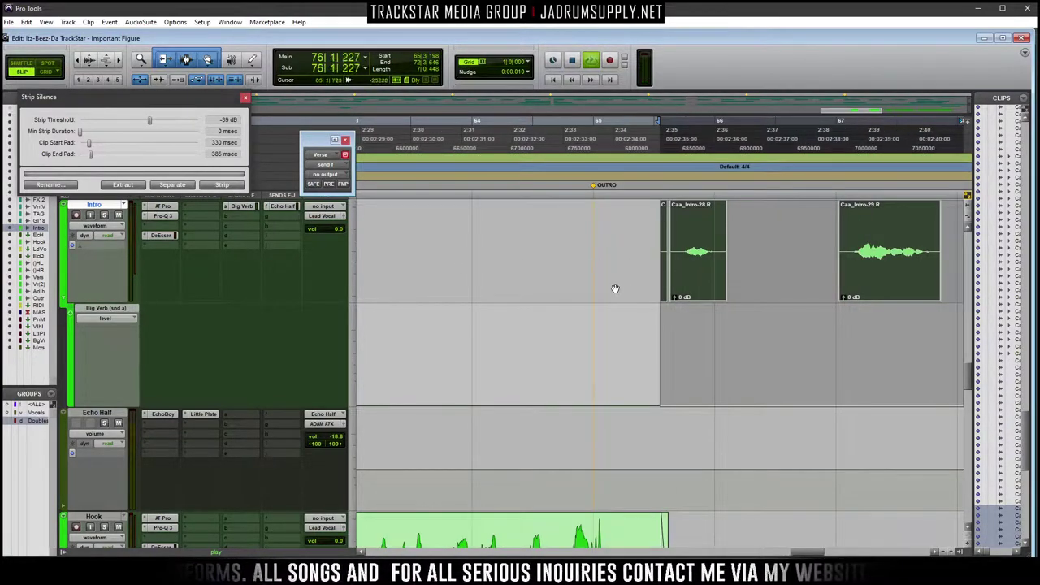
{"action": "left_click", "coordinate": [655, 287]}
{"action": "left_click", "coordinate": [665, 289]}
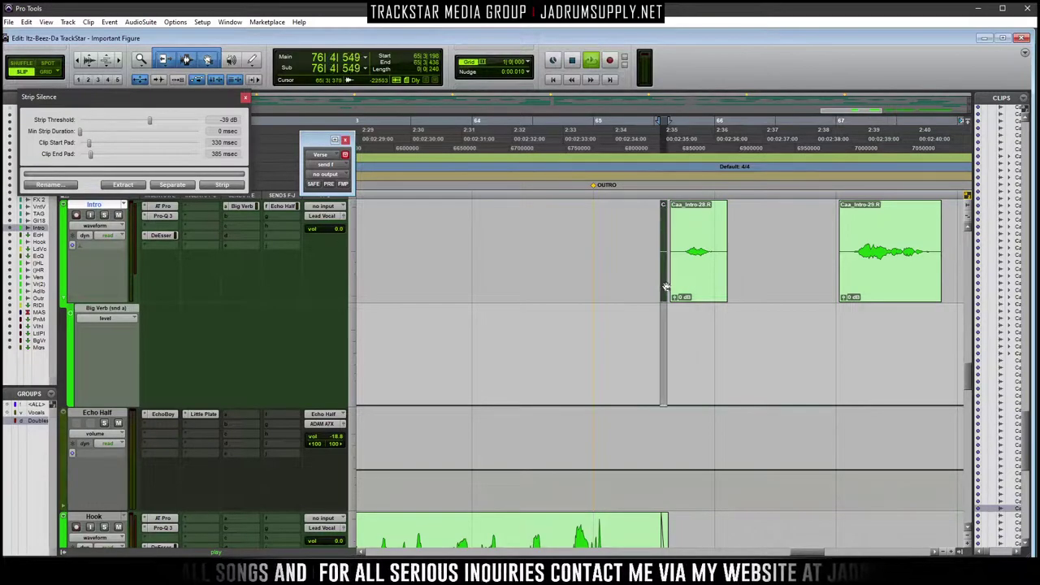
{"action": "key", "text": "Delete"}
{"action": "scroll", "coordinate": [695, 250], "scroll_direction": "down", "scroll_amount": 1}
{"action": "scroll", "coordinate": [755, 274], "scroll_direction": "up", "scroll_amount": 2}
{"action": "scroll", "coordinate": [745, 364], "scroll_direction": "down", "scroll_amount": 4}
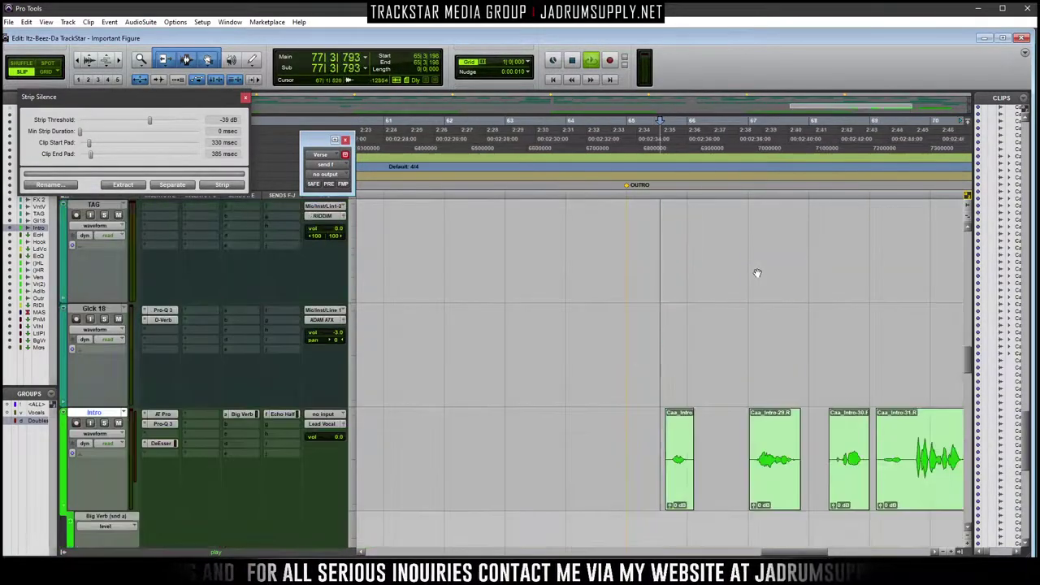
Select the stripped Intro clips from 65|1|877 to 76|1|565, add fades to their edges, and play the outro
{"action": "scroll", "coordinate": [626, 455], "scroll_direction": "right", "scroll_amount": 3}
{"action": "scroll", "coordinate": [598, 452], "scroll_direction": "up", "scroll_amount": 3}
{"action": "scroll", "coordinate": [731, 431], "scroll_direction": "down", "scroll_amount": 2}
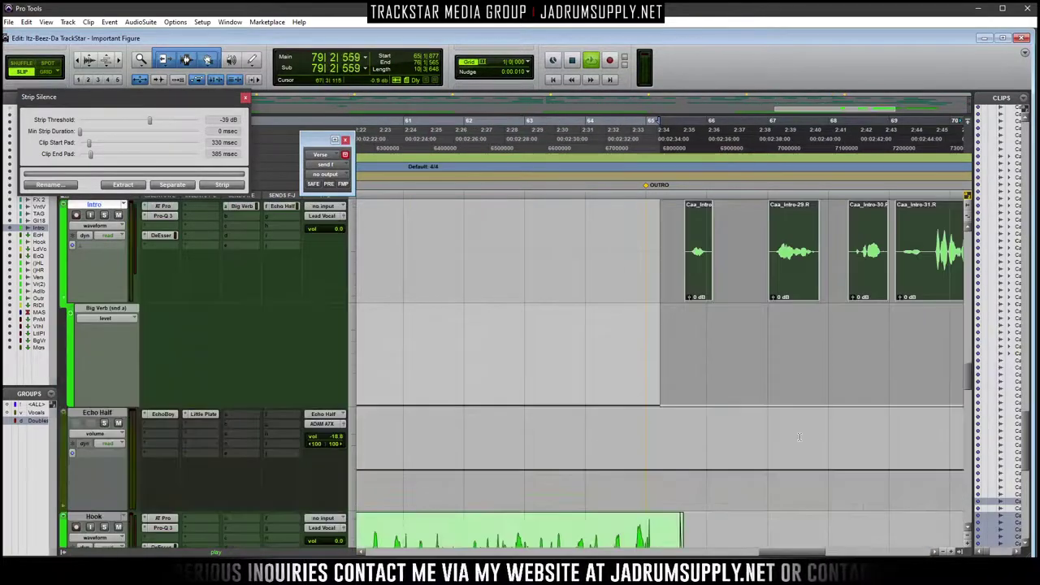
{"action": "scroll", "coordinate": [799, 421], "scroll_direction": "up", "scroll_amount": 1}
{"action": "left_click", "coordinate": [812, 396]}
{"action": "key", "text": "space"}
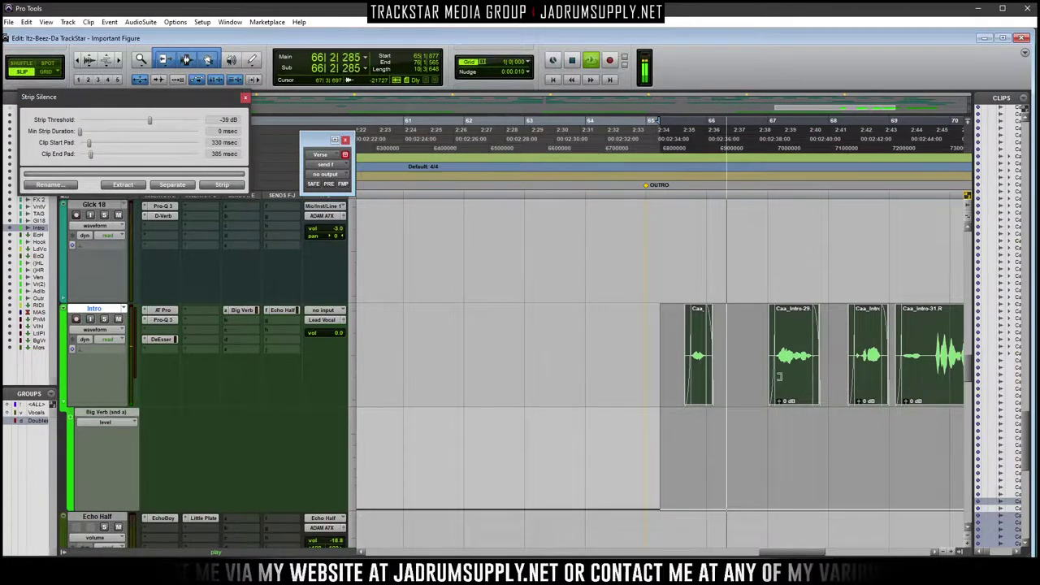
{"action": "key", "text": "ctrl+bracketright"}
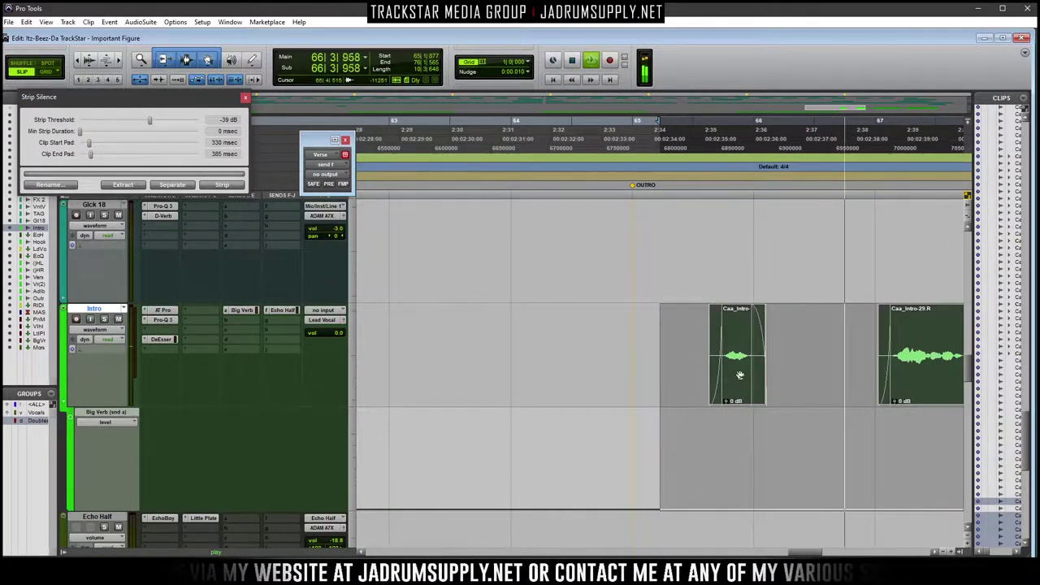
Insert the mono Waves NS1 noise suppressor below the DeEsser on the Intro track
{"action": "left_click", "coordinate": [163, 349]}
{"action": "mouse_move", "coordinate": [187, 366]}
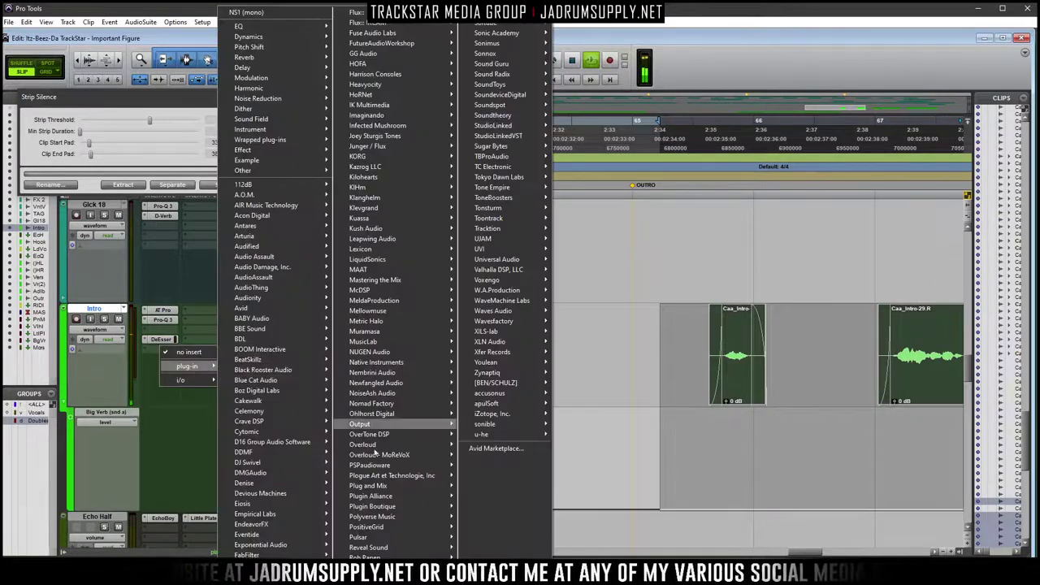
{"action": "mouse_move", "coordinate": [244, 536]}
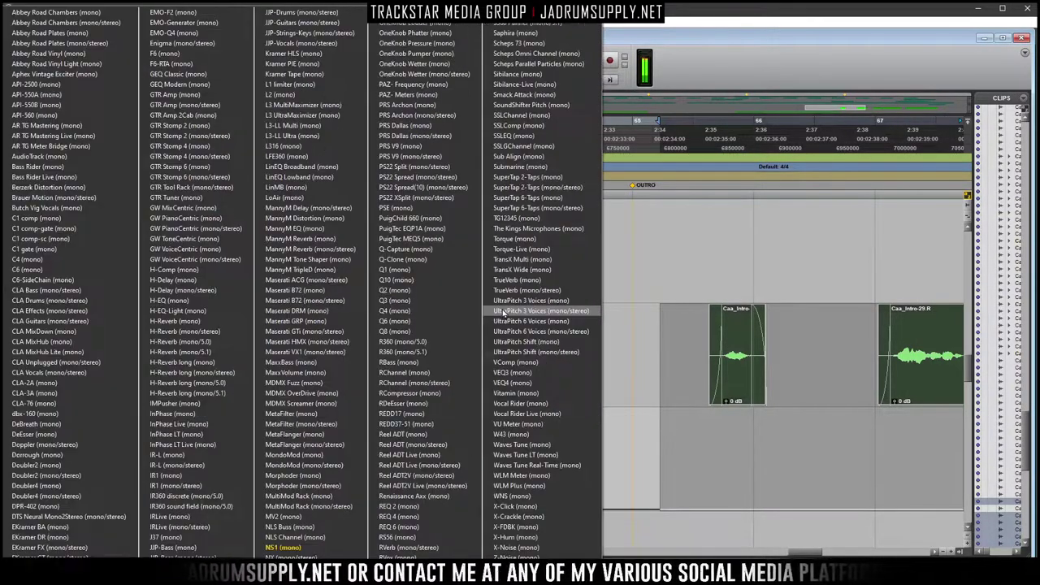
{"action": "left_click", "coordinate": [297, 549]}
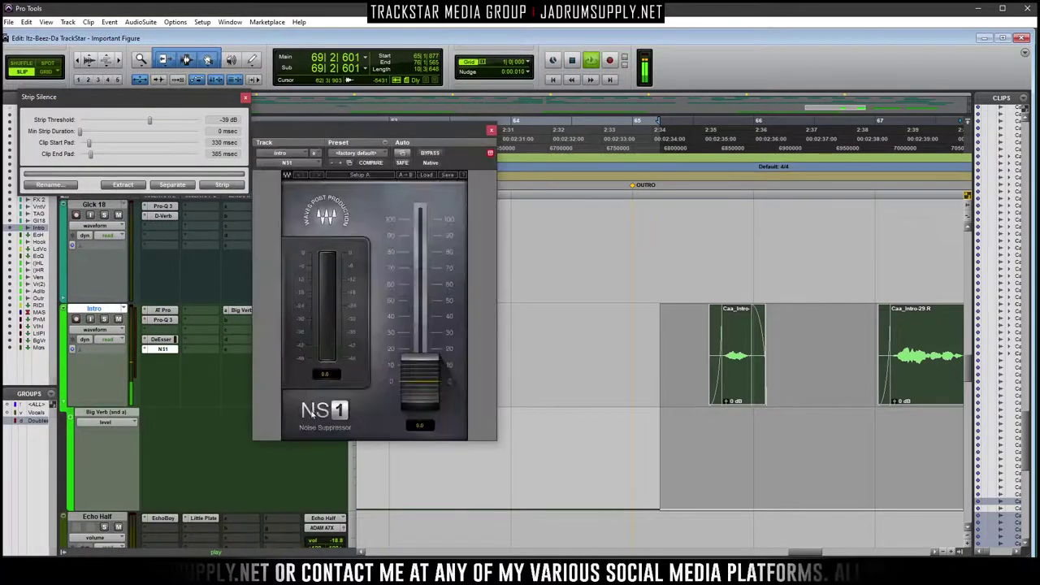
Raise the NS1 noise suppressor's fader on the Intro track and close the plugin
{"action": "left_click_drag", "start_coordinate": [418, 364], "coordinate": [419, 338]}
{"action": "left_click", "coordinate": [491, 130]}
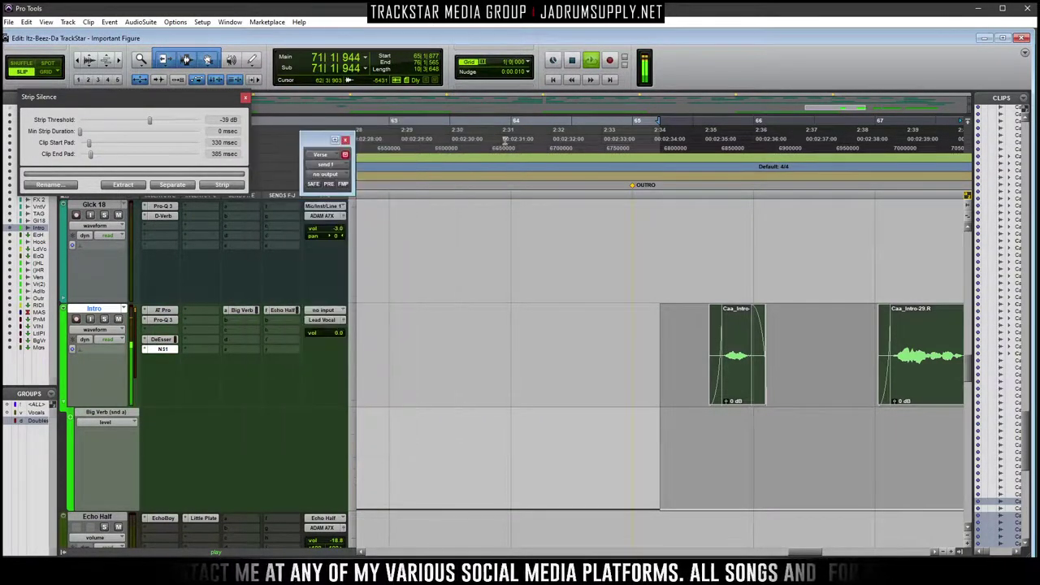
Reset the Outro track's volume to 0.0 dB and play the outro from 65|1|877
{"action": "key", "text": "ctrl+bracketleft"}
{"action": "key", "text": "ctrl+bracketleft"}
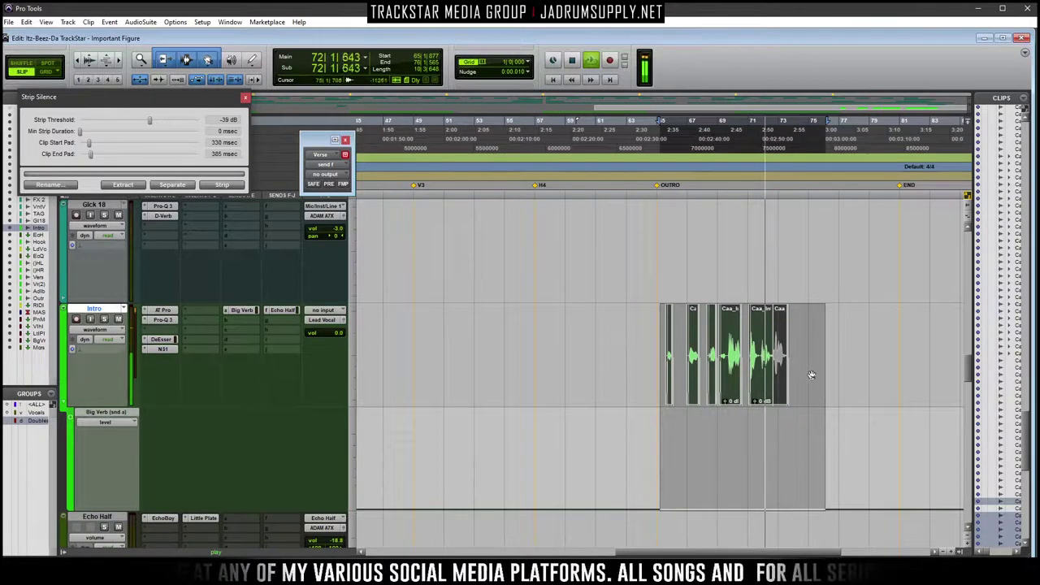
{"action": "scroll", "coordinate": [822, 363], "scroll_direction": "down", "scroll_amount": 4}
{"action": "scroll", "coordinate": [822, 363], "scroll_direction": "down", "scroll_amount": 10}
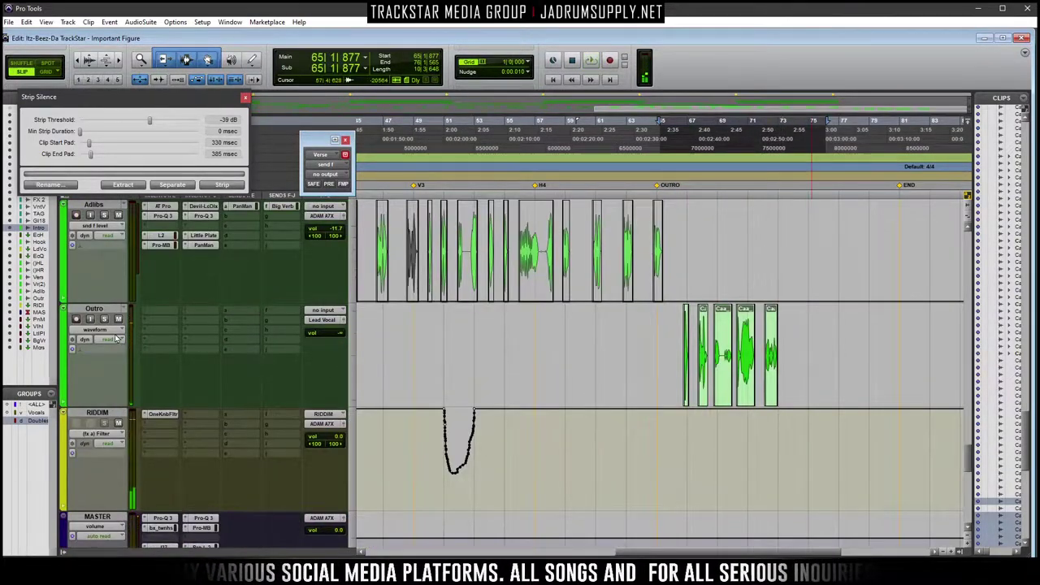
{"action": "left_click", "coordinate": [342, 325]}
{"action": "left_click", "coordinate": [321, 351], "text": "alt"}
{"action": "key", "text": "space"}
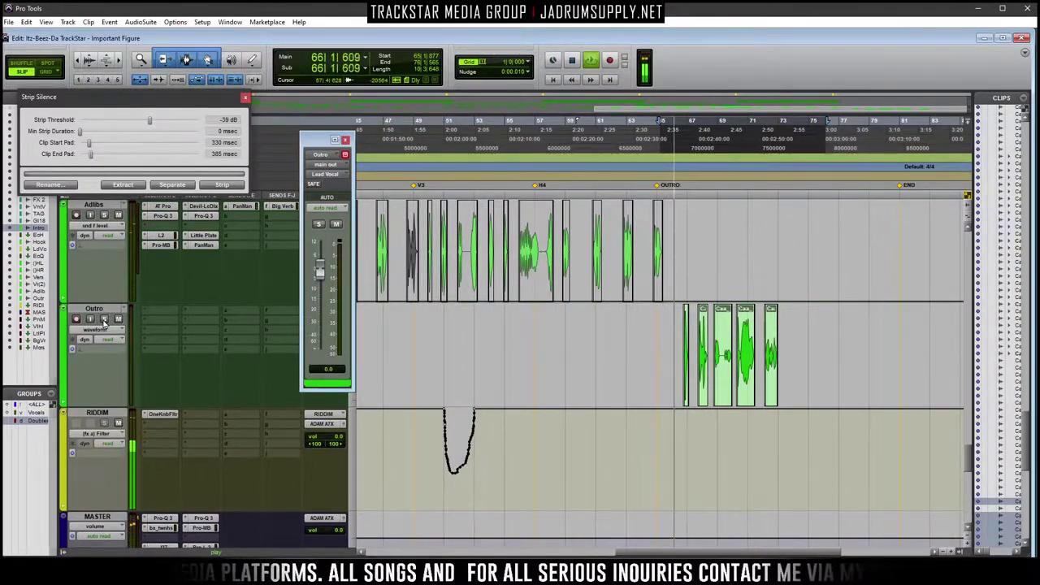
Move all the Outro track's clips up onto the Adlibs track at the same positions and close Strip Silence
{"action": "scroll", "coordinate": [697, 327], "scroll_direction": "up", "scroll_amount": 1}
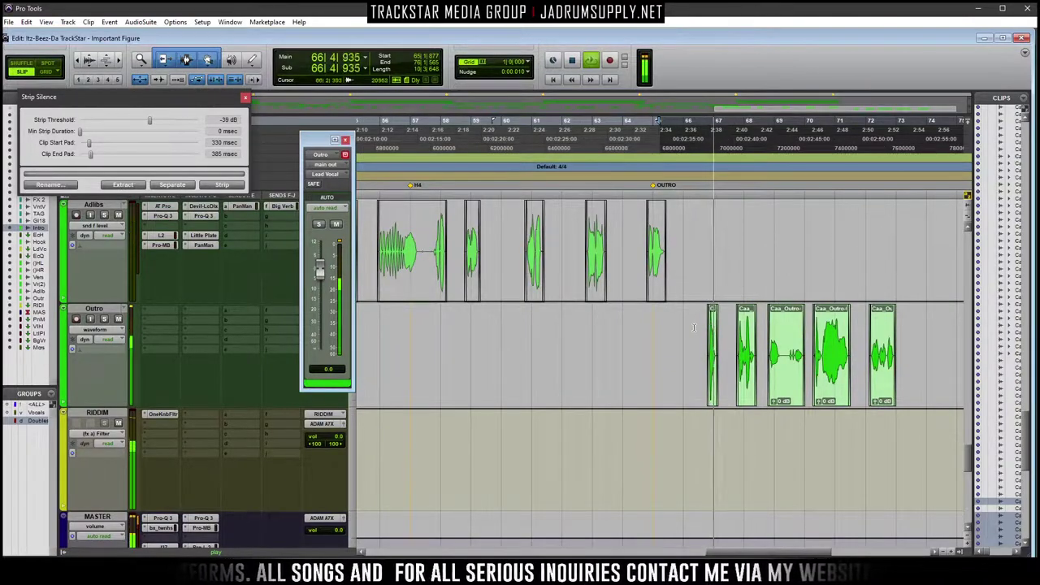
{"action": "scroll", "coordinate": [765, 343], "scroll_direction": "up", "scroll_amount": 2}
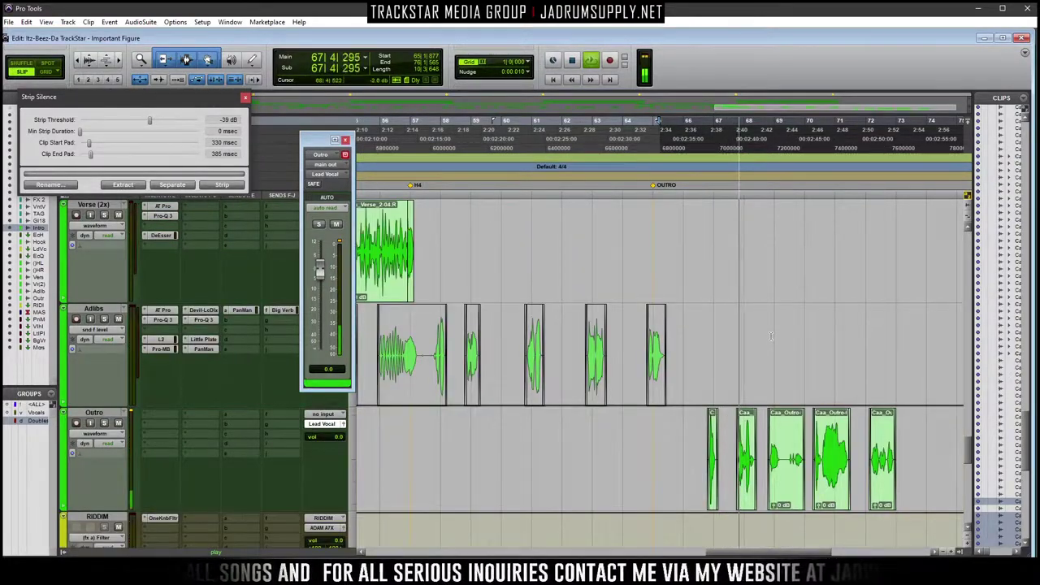
{"action": "left_click_drag", "start_coordinate": [679, 455], "coordinate": [907, 438]}
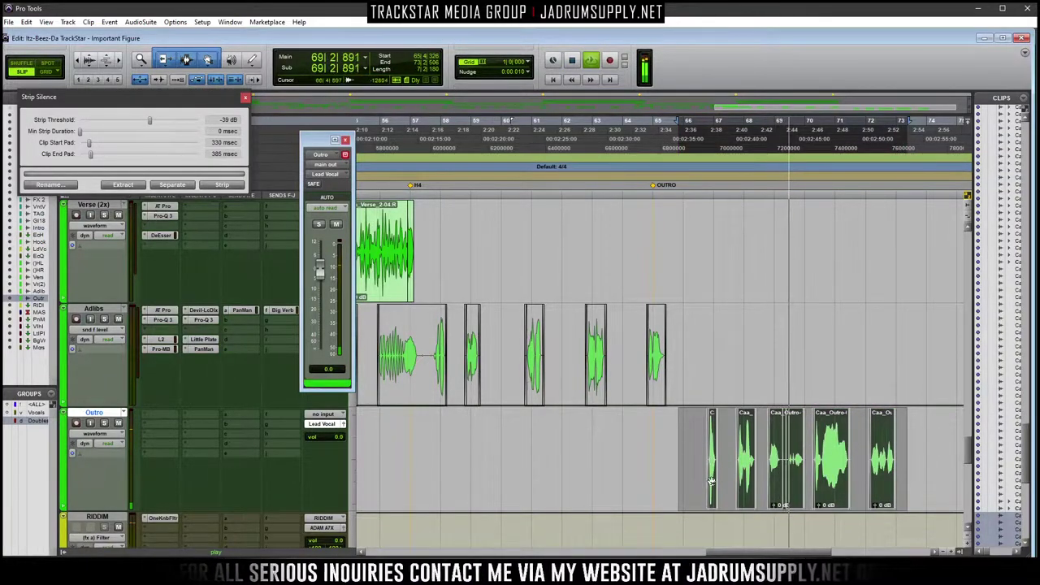
{"action": "left_click", "coordinate": [715, 430]}
{"action": "left_click_drag", "start_coordinate": [715, 431], "coordinate": [722, 396]}
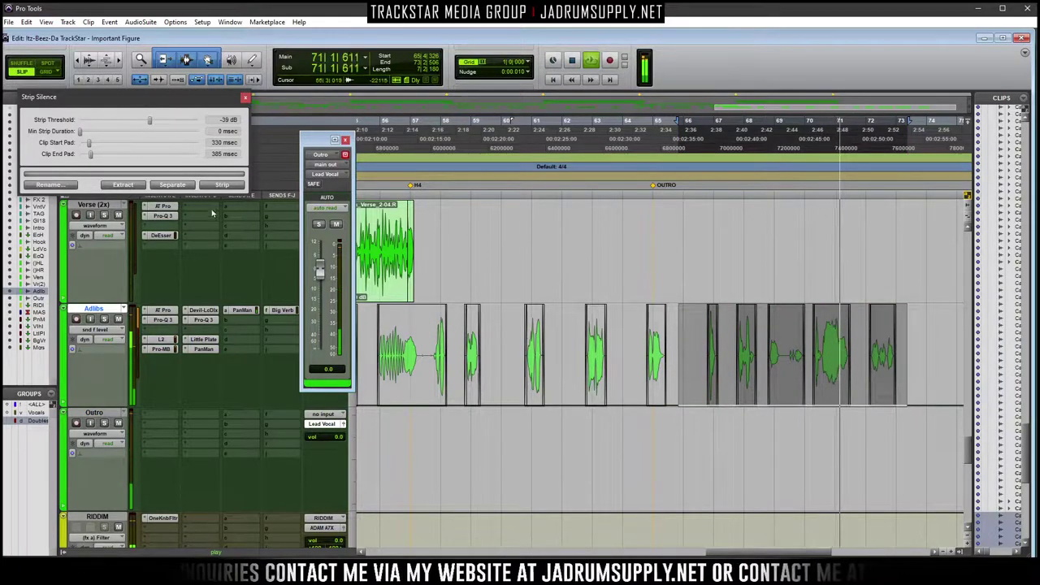
{"action": "left_click", "coordinate": [244, 98]}
{"action": "scroll", "coordinate": [585, 297], "scroll_direction": "up", "scroll_amount": 4}
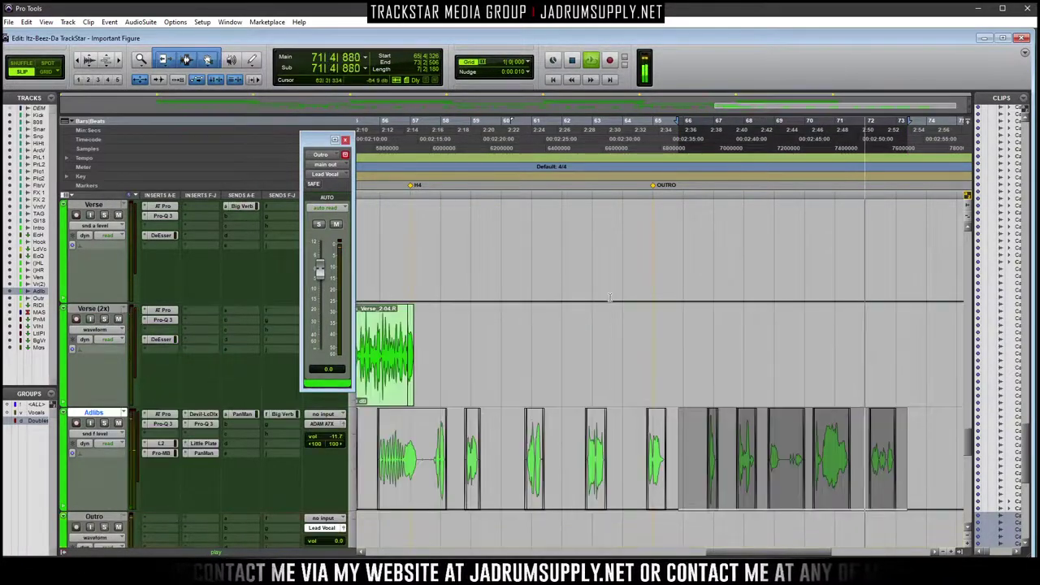
Mute the Intro track's outro clips from 65|2|397 to 74|3|091 and play the outro
{"action": "scroll", "coordinate": [620, 295], "scroll_direction": "down", "scroll_amount": 4}
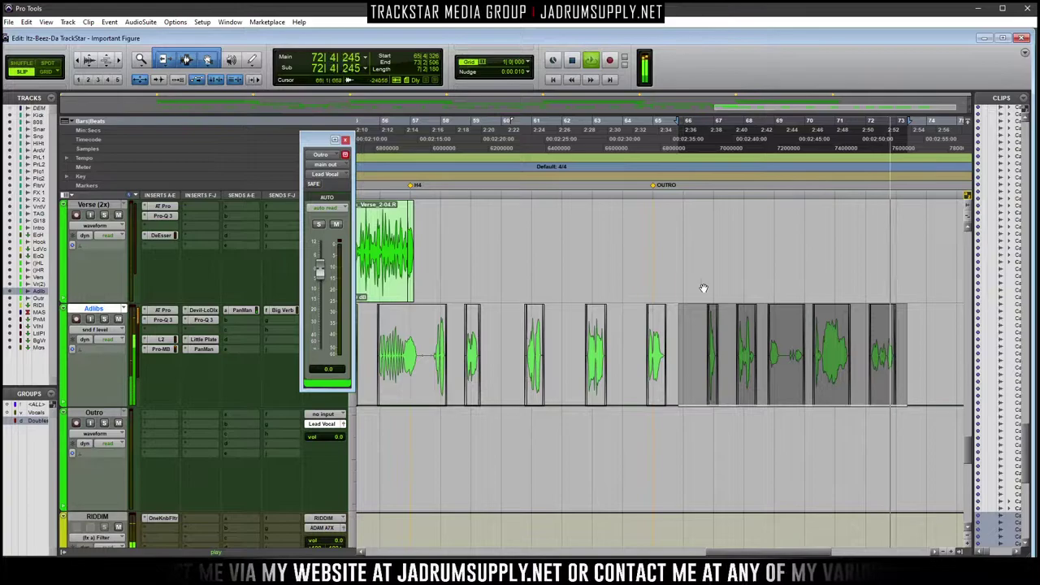
{"action": "scroll", "coordinate": [731, 289], "scroll_direction": "down", "scroll_amount": 8}
{"action": "scroll", "coordinate": [799, 288], "scroll_direction": "up", "scroll_amount": 4}
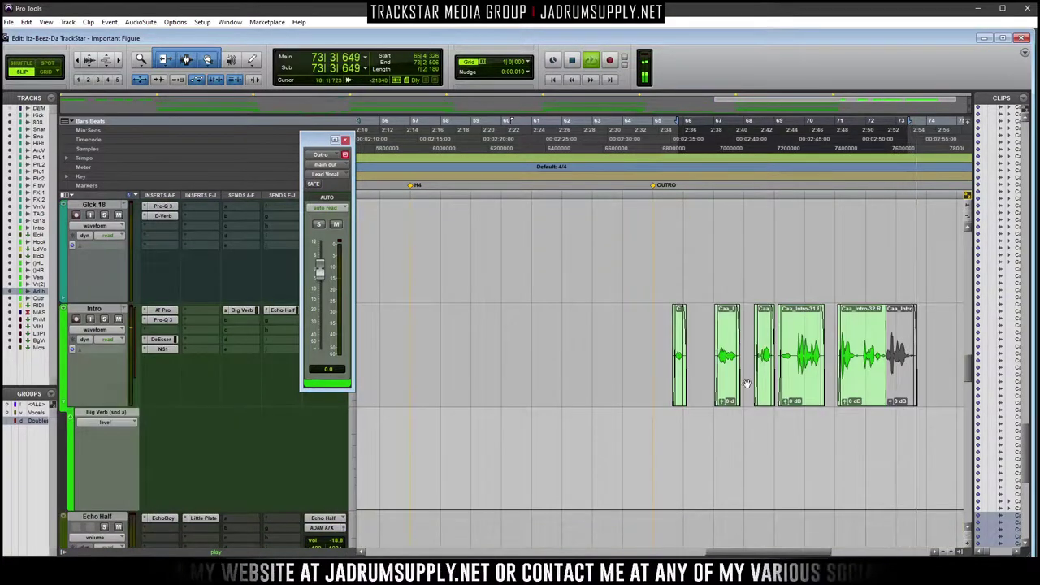
{"action": "left_click_drag", "start_coordinate": [665, 339], "coordinate": [935, 324]}
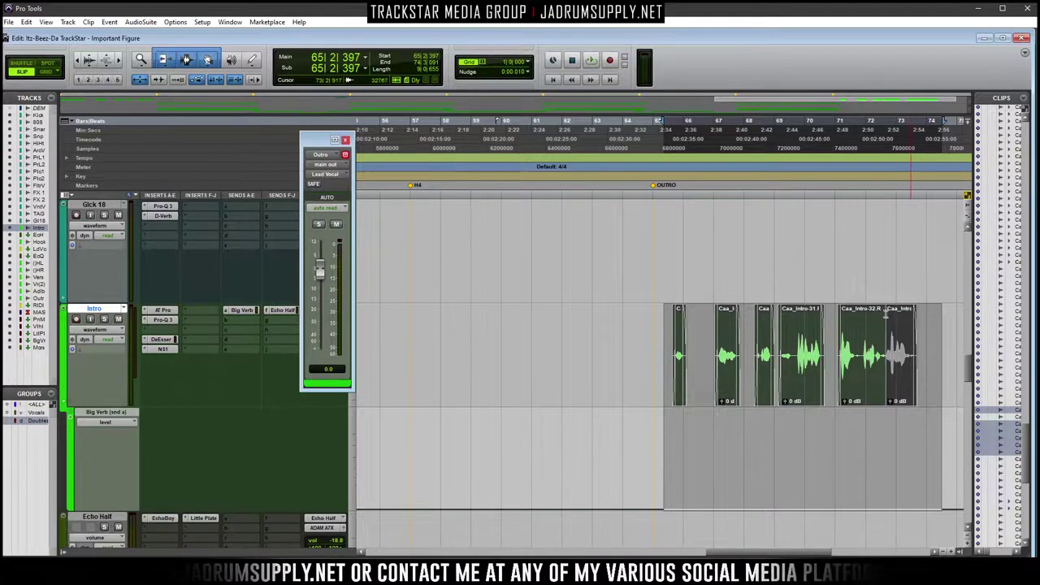
{"action": "key", "text": "space"}
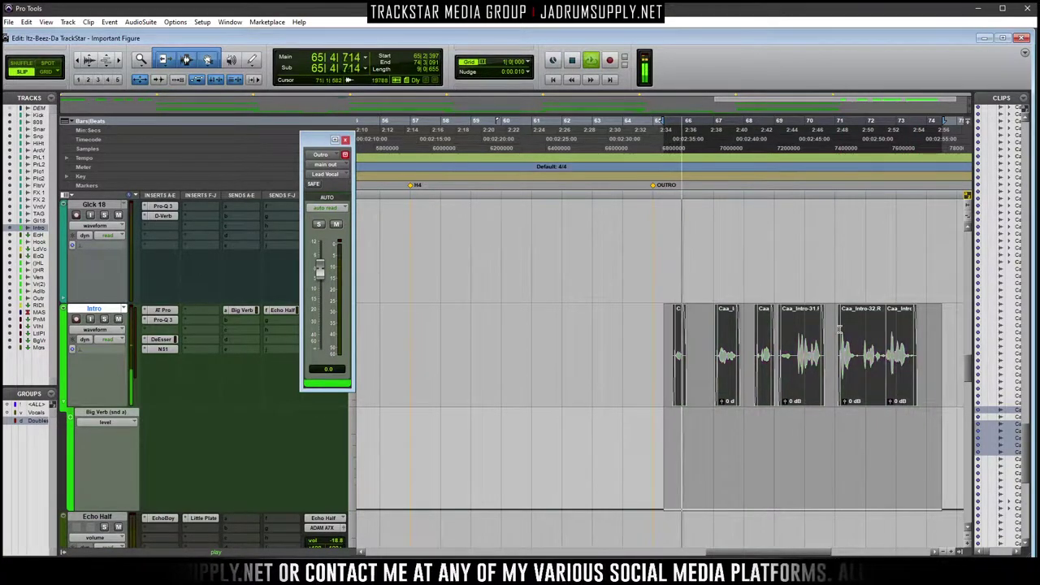
{"action": "scroll", "coordinate": [839, 326], "scroll_direction": "down", "scroll_amount": 10}
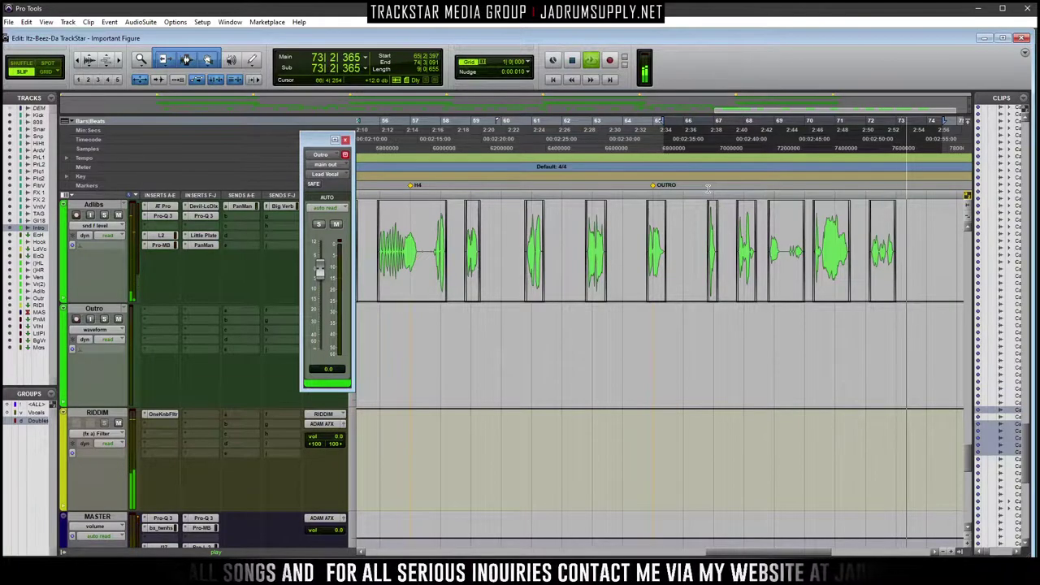
Stop playback, return to the song start, and shrink the tracks so the whole session fits in view
{"action": "key", "text": "space"}
{"action": "key", "text": "ctrl+alt+bracketleft"}
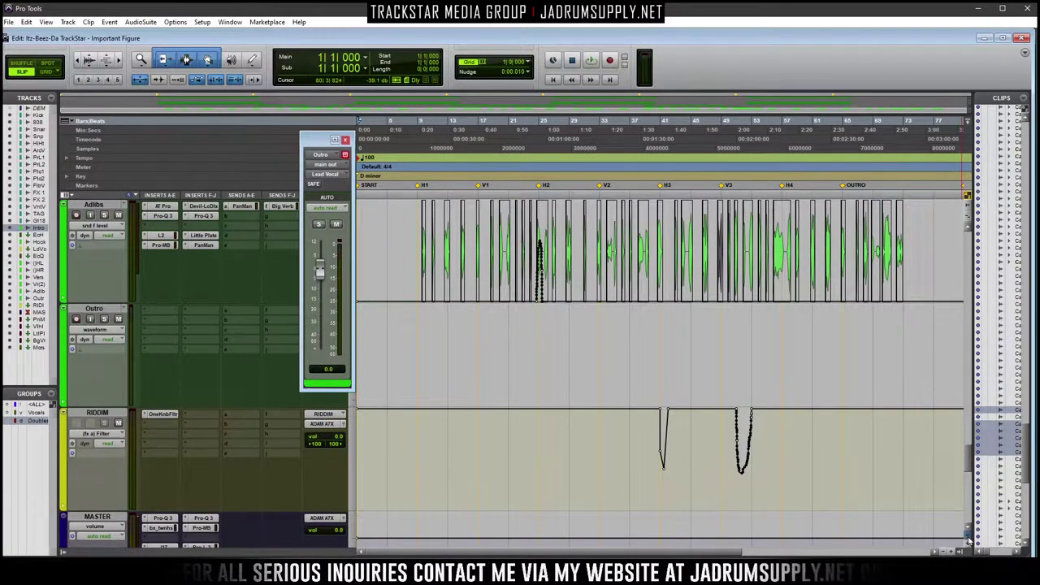
{"action": "scroll", "coordinate": [969, 540], "scroll_direction": "down", "scroll_amount": 5}
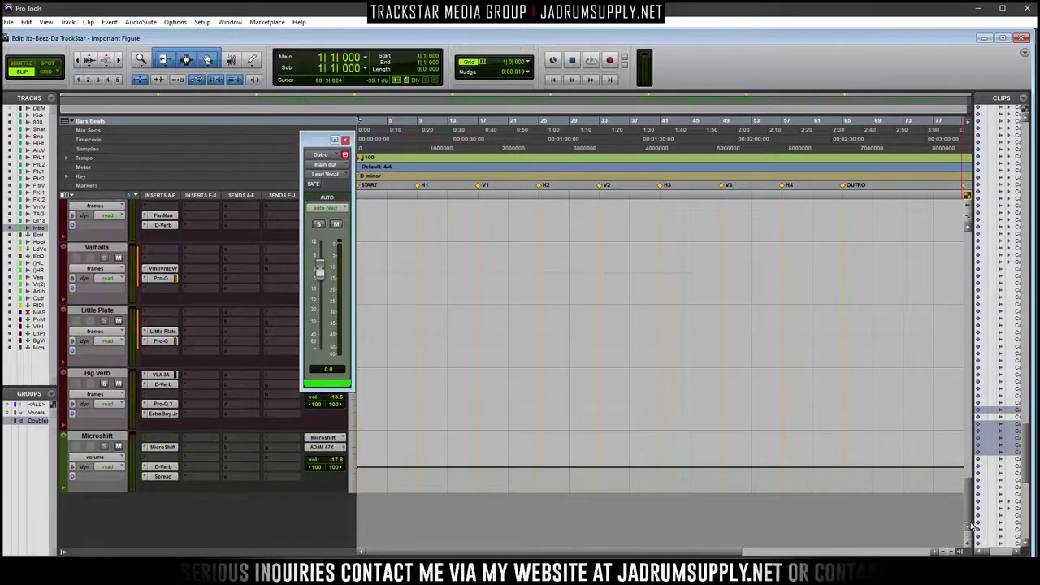
{"action": "left_click", "coordinate": [971, 527]}
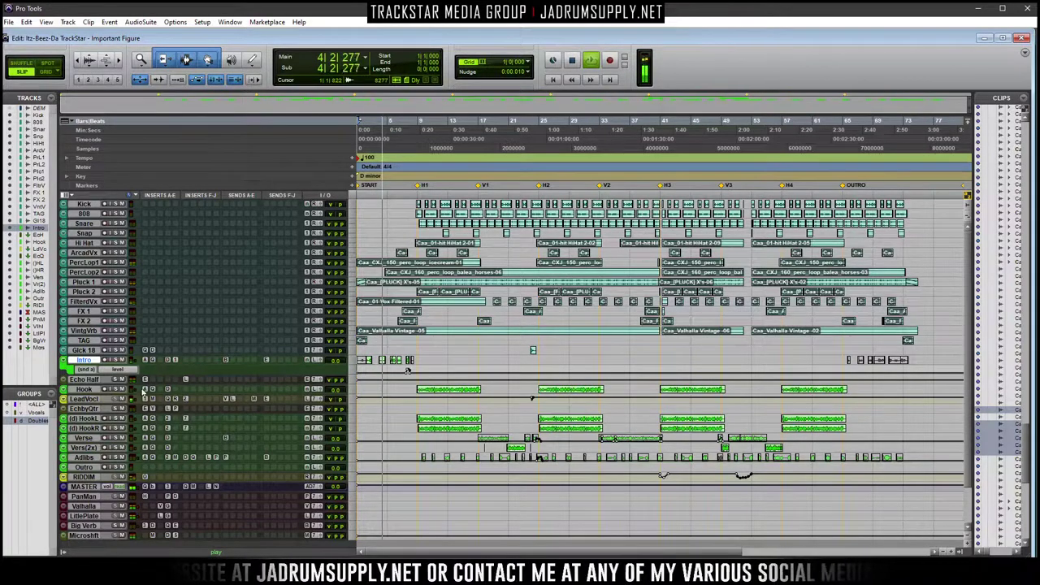
Lower the Intro track's volume to -5.0 dB while playing the song through from the start
{"action": "left_click", "coordinate": [322, 361]}
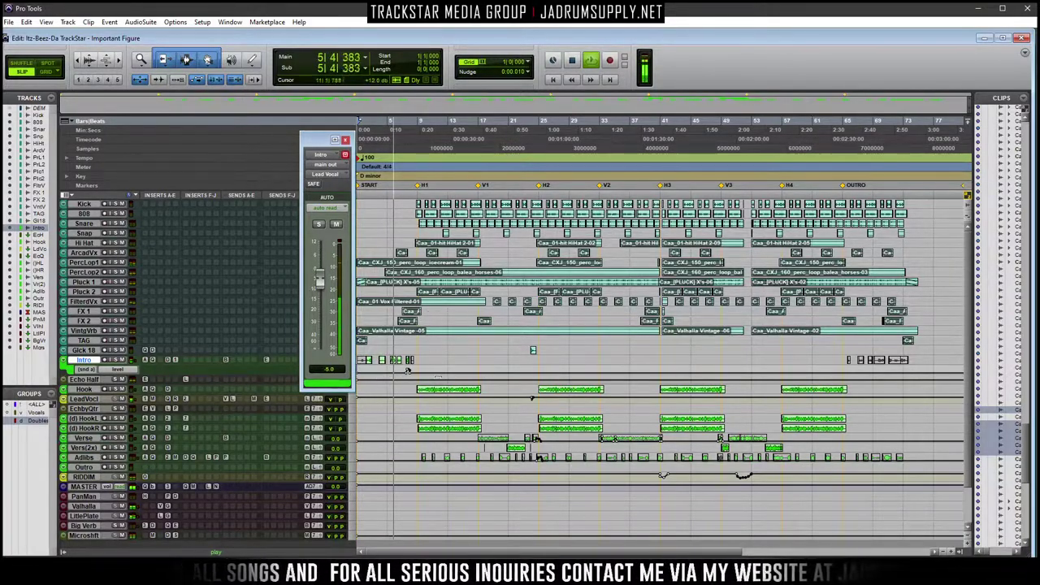
{"action": "key", "text": "ctrl+bracketright"}
{"action": "key", "text": "ctrl+bracketright"}
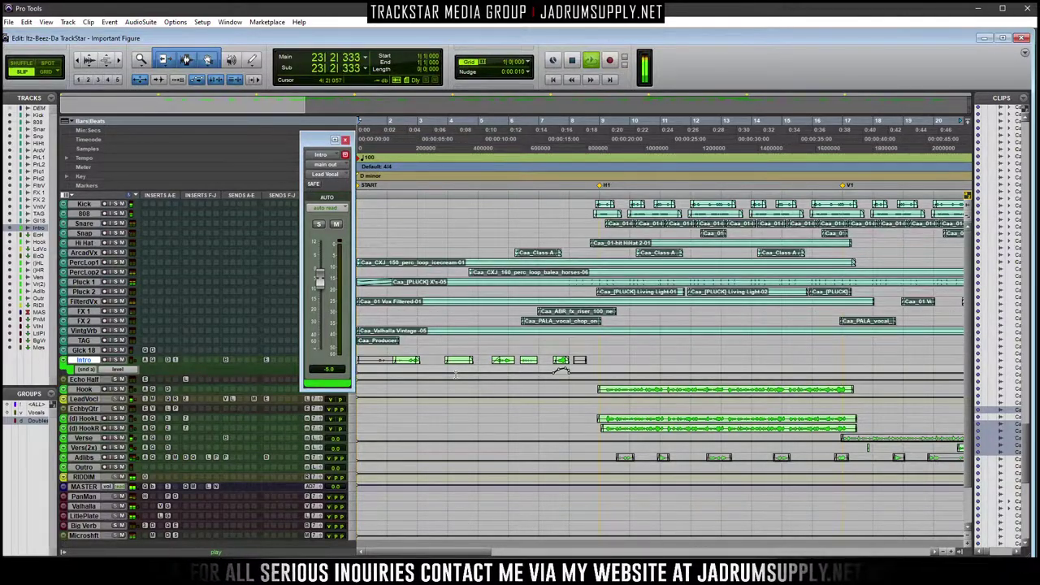
{"action": "key", "text": "r"}
{"action": "key", "text": "r"}
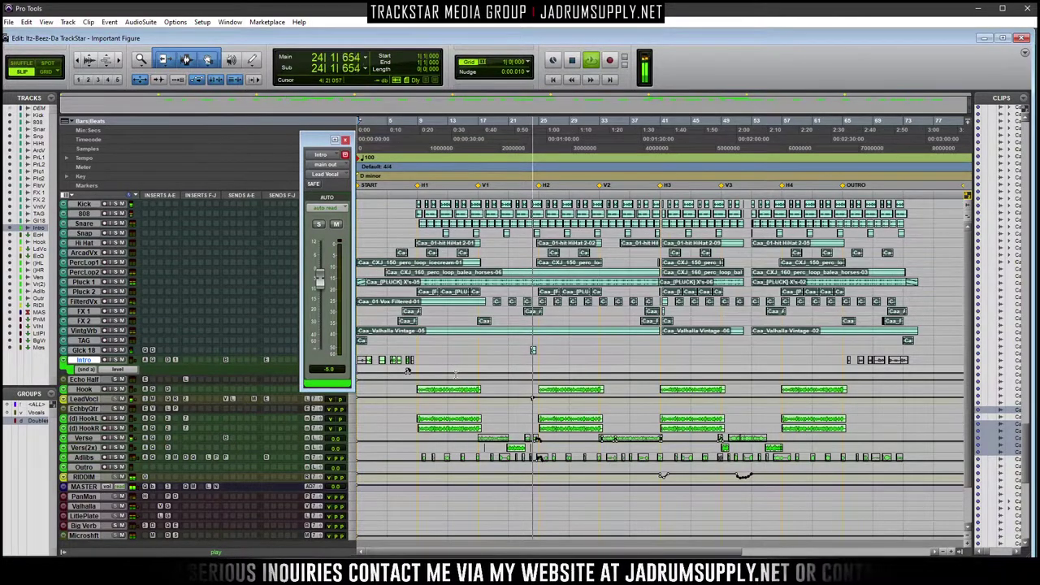
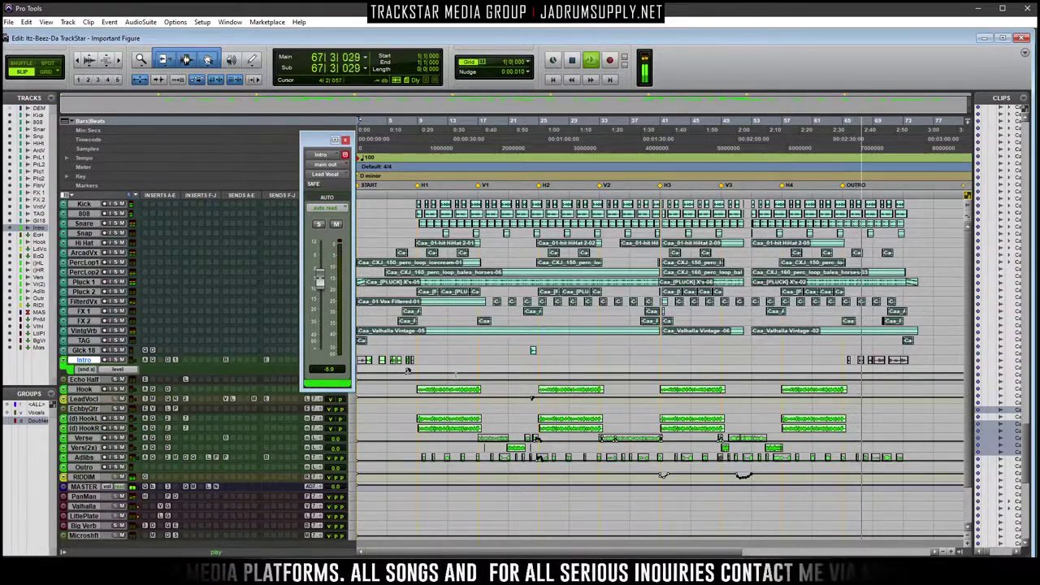
{"action": "key", "text": "space"}
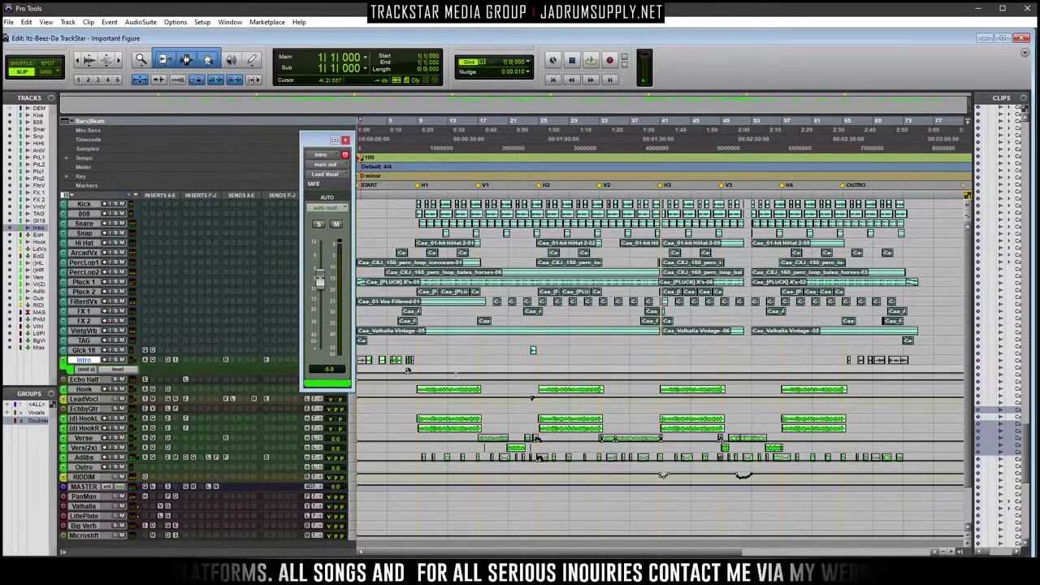
{"action": "left_click", "coordinate": [345, 140]}
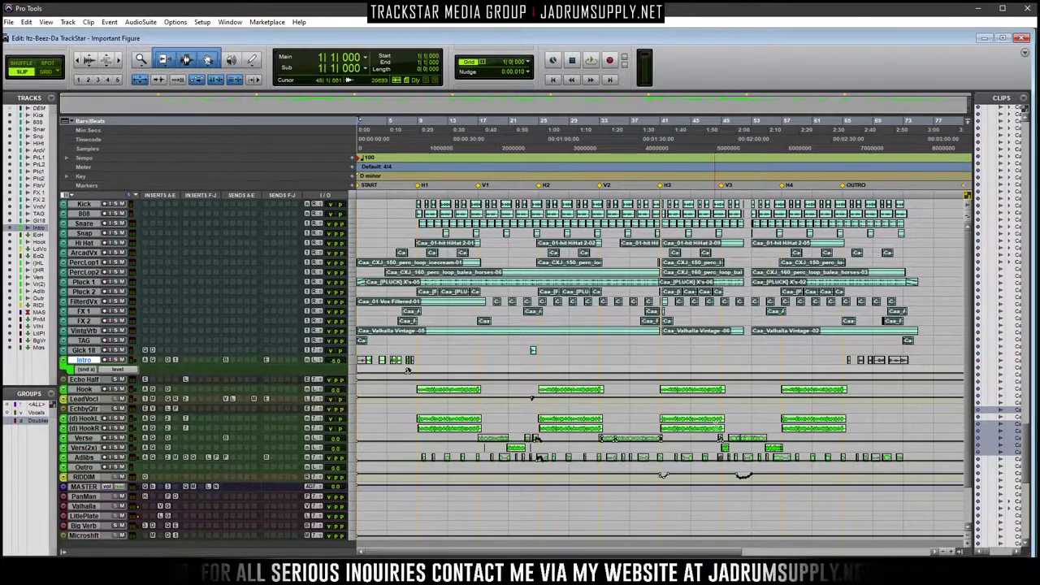
Move the END marker to 75|1|000 in Grid mode and play the ending from bar 73
{"action": "key", "text": "ctrl+bracketleft"}
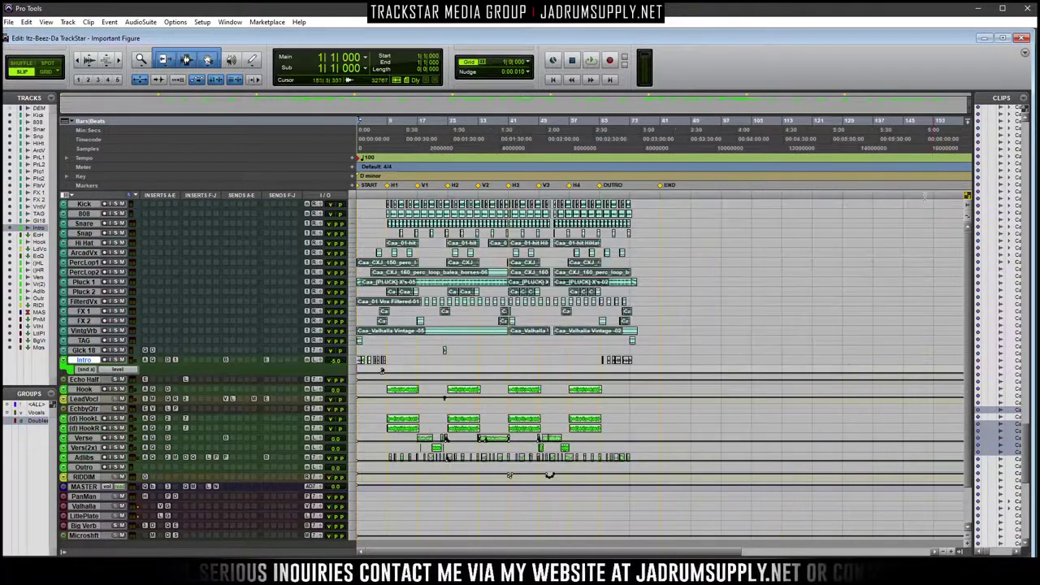
{"action": "left_click_drag", "start_coordinate": [662, 191], "coordinate": [638, 198]}
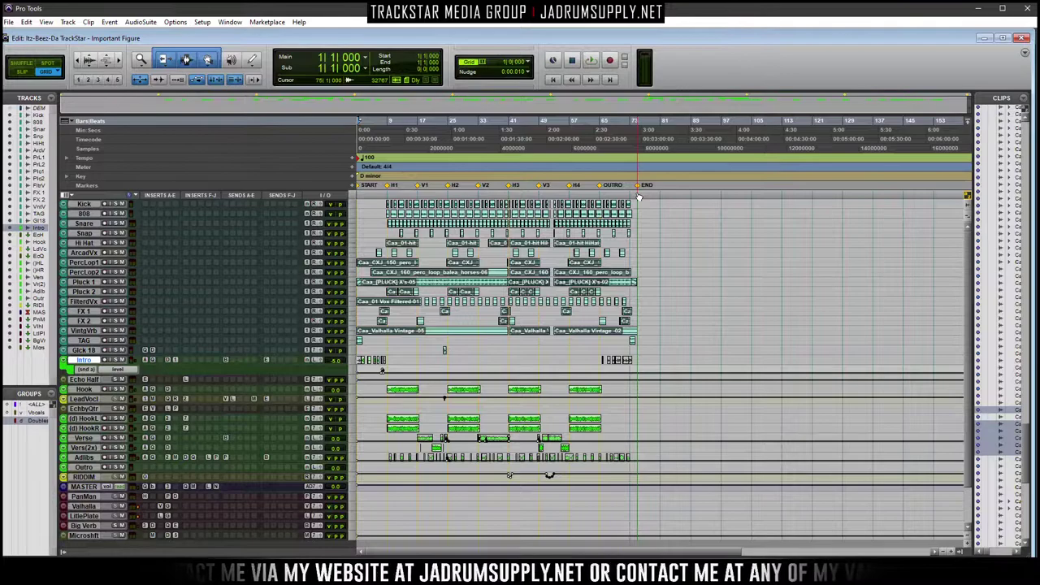
{"action": "key", "text": "ctrl+bracketright"}
{"action": "key", "text": "ctrl+bracketright"}
{"action": "key", "text": "space"}
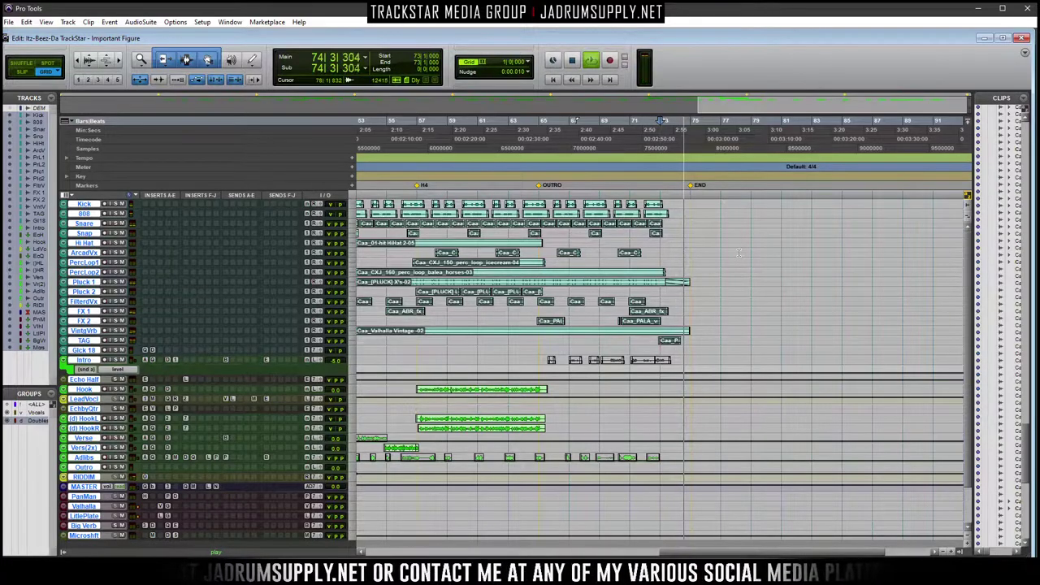
{"action": "key", "text": "space"}
Select the whole song from 1|1|000 to 75|1|000 and open the Bounce settings
{"action": "key", "text": "ctrl+["}
{"action": "key", "text": "ctrl+["}
{"action": "key", "text": "ctrl+["}
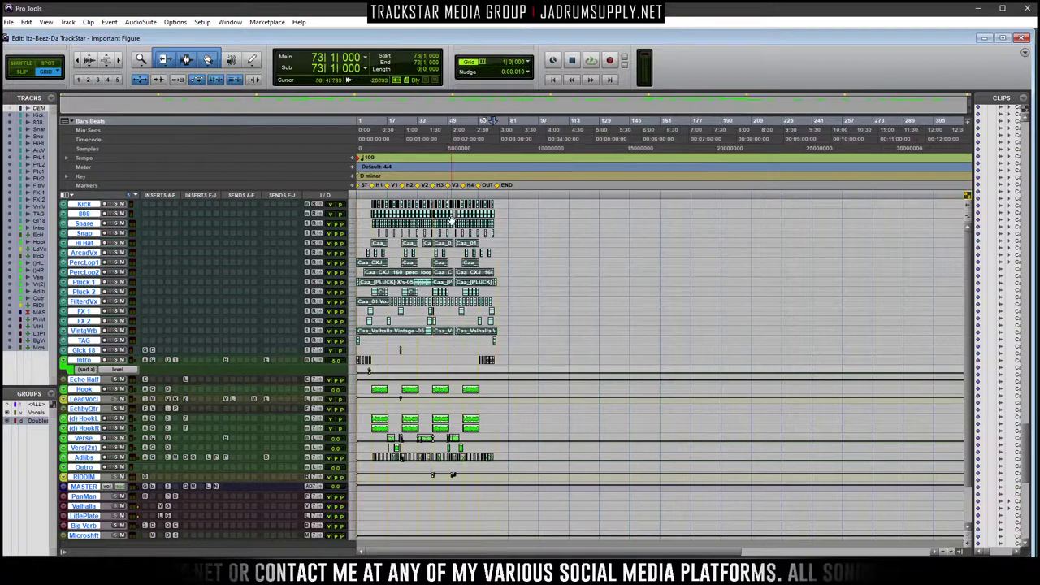
{"action": "key", "text": "ctrl+]"}
{"action": "key", "text": "ctrl+]"}
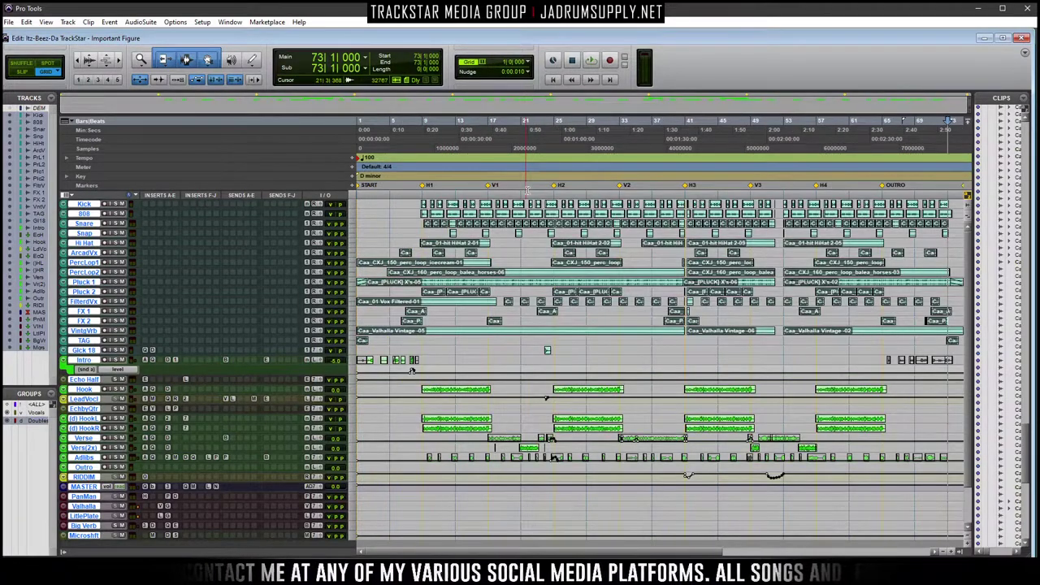
{"action": "key", "text": "Return"}
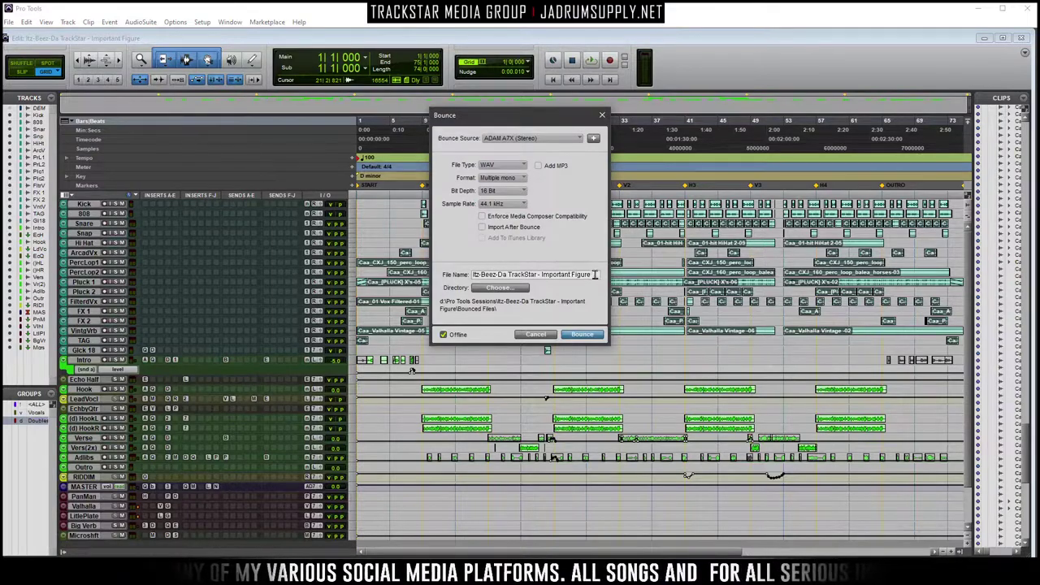
Bounce the mix offline as an Interleaved WAV with an added MP3, appending _Mix_1 to the file name
{"action": "type", "text": "Mix"}
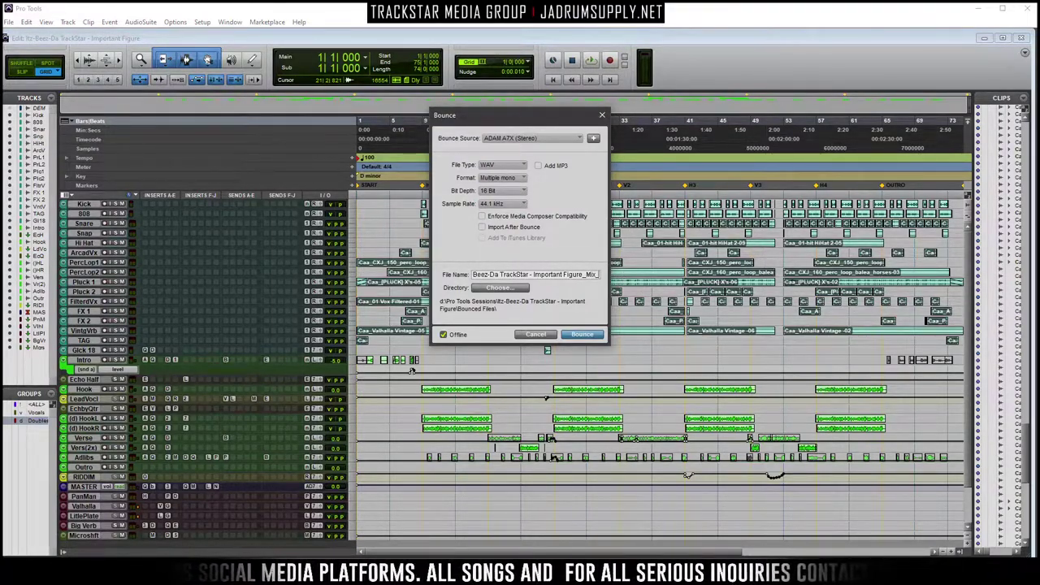
{"action": "type", "text": "_1"}
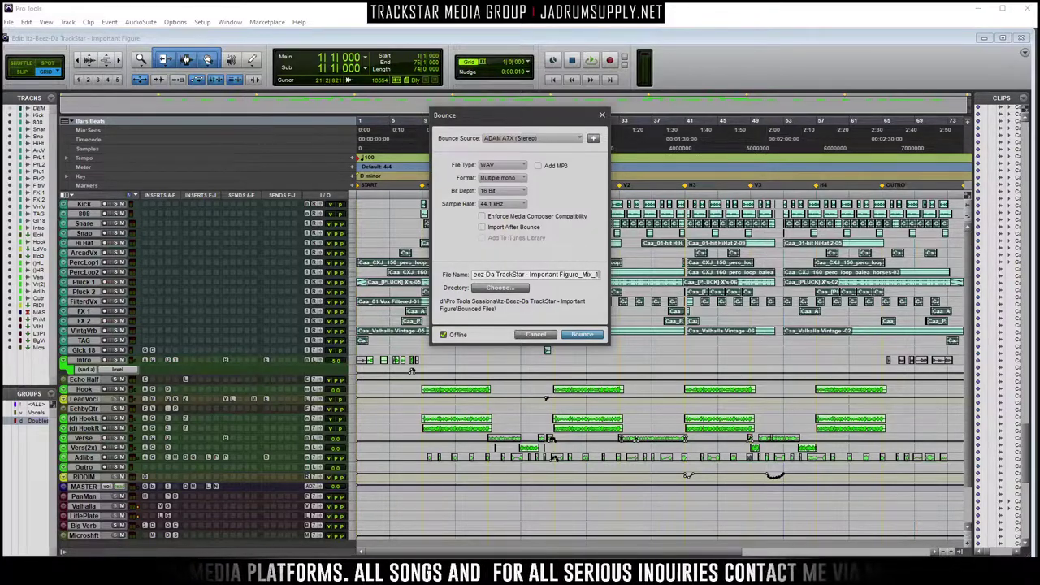
{"action": "left_click", "coordinate": [538, 165]}
{"action": "left_click", "coordinate": [522, 178]}
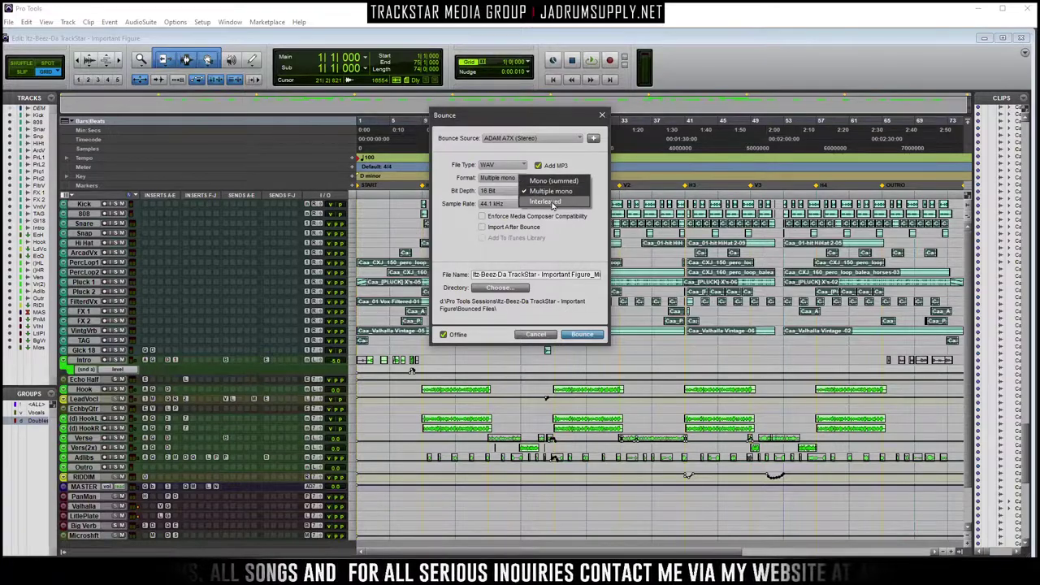
{"action": "left_click", "coordinate": [540, 196]}
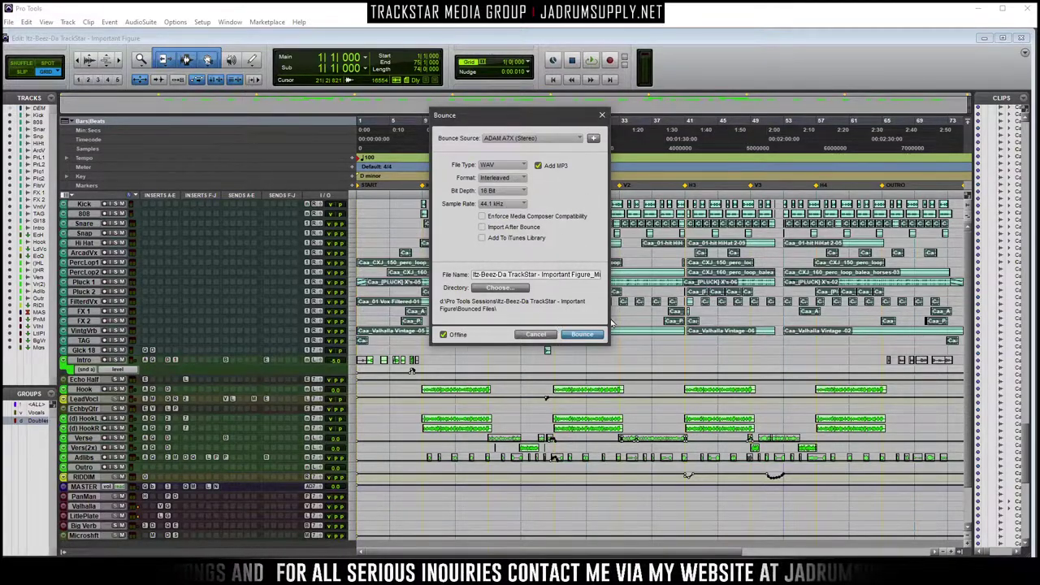
{"action": "left_click", "coordinate": [582, 335]}
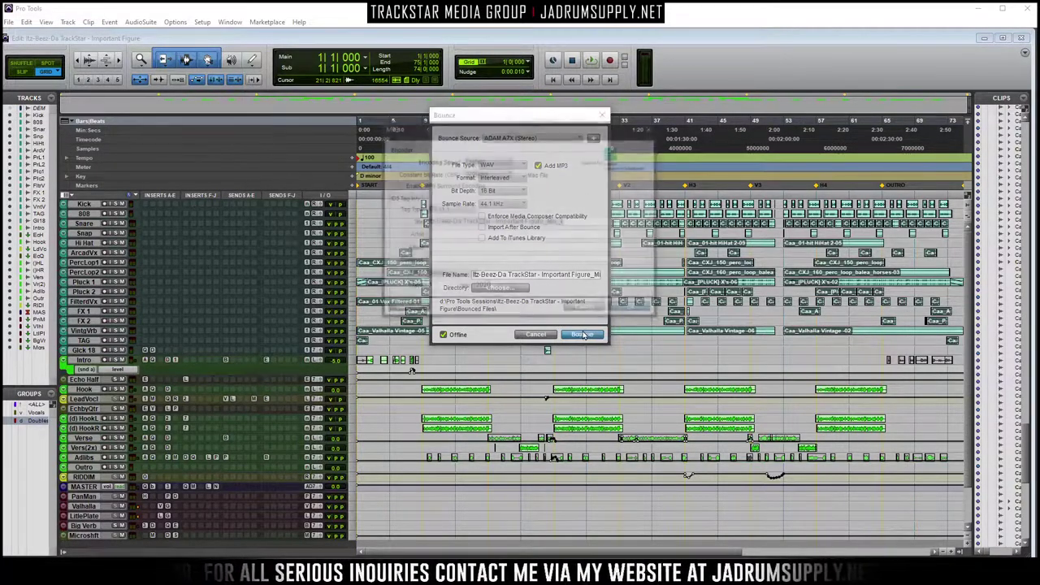
{"action": "key", "text": "Return"}
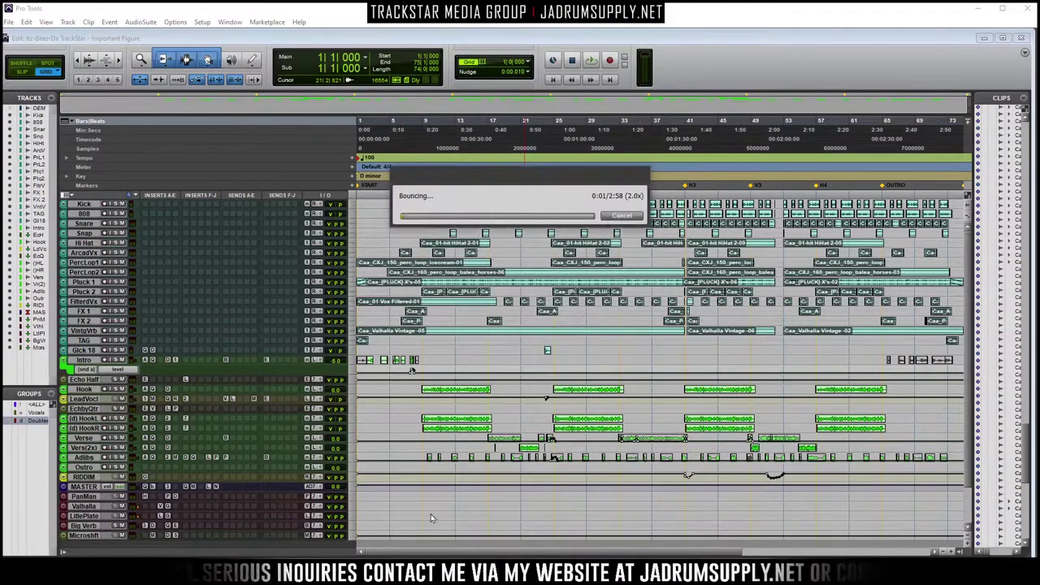
Switch to File Explorer and open the Itz-Beez-Da TrackStar - Important Figure session folder under Pro Tools Sessions on the Digital_Audio_Workstations (D:) drive
{"action": "key", "text": "alt+Tab"}
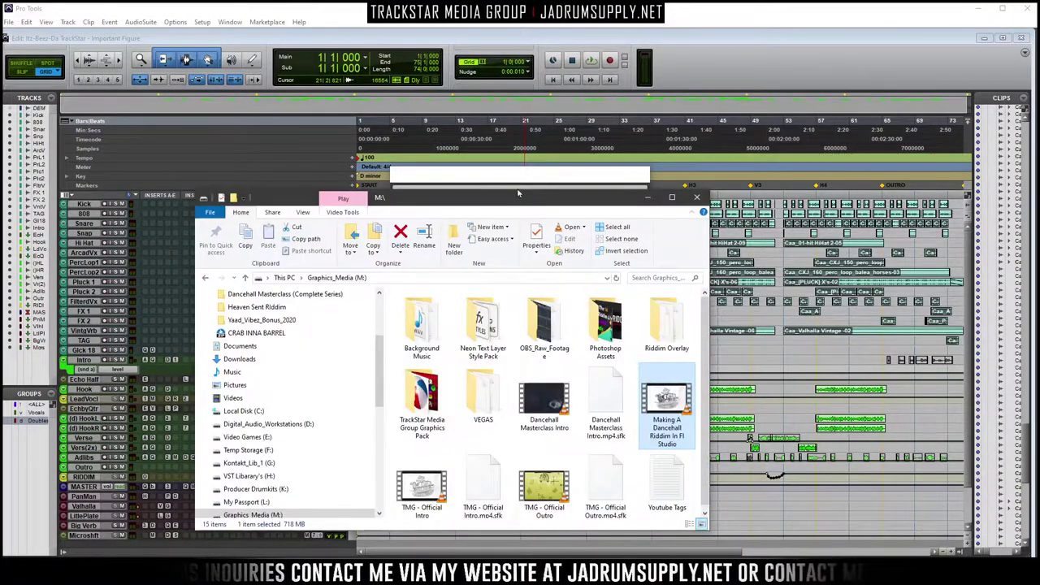
{"action": "left_click_drag", "start_coordinate": [518, 194], "coordinate": [1039, 138]}
{"action": "left_click", "coordinate": [762, 226]}
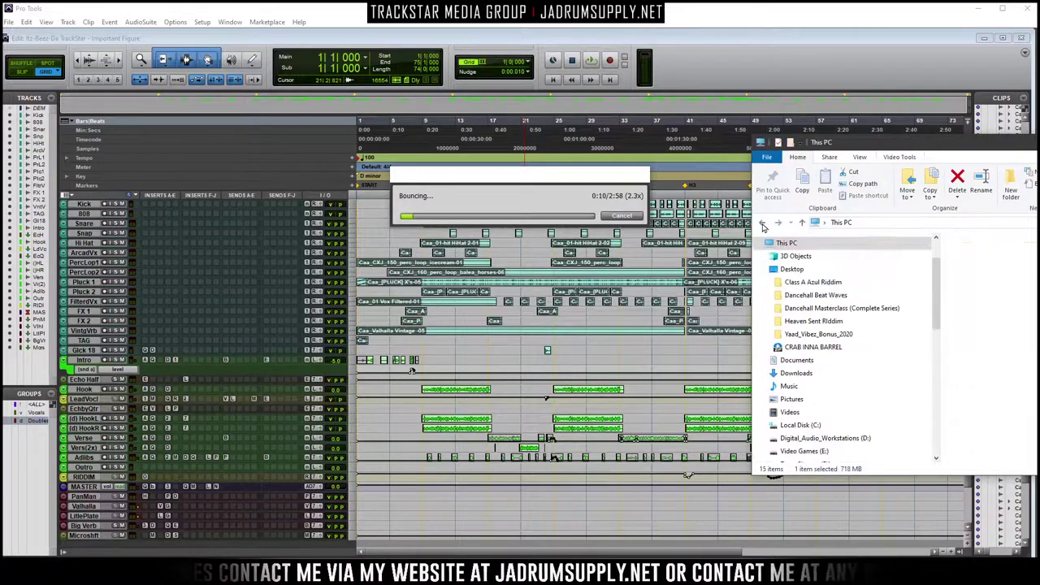
{"action": "left_click", "coordinate": [762, 224]}
{"action": "left_click", "coordinate": [763, 223]}
{"action": "left_click", "coordinate": [764, 222]}
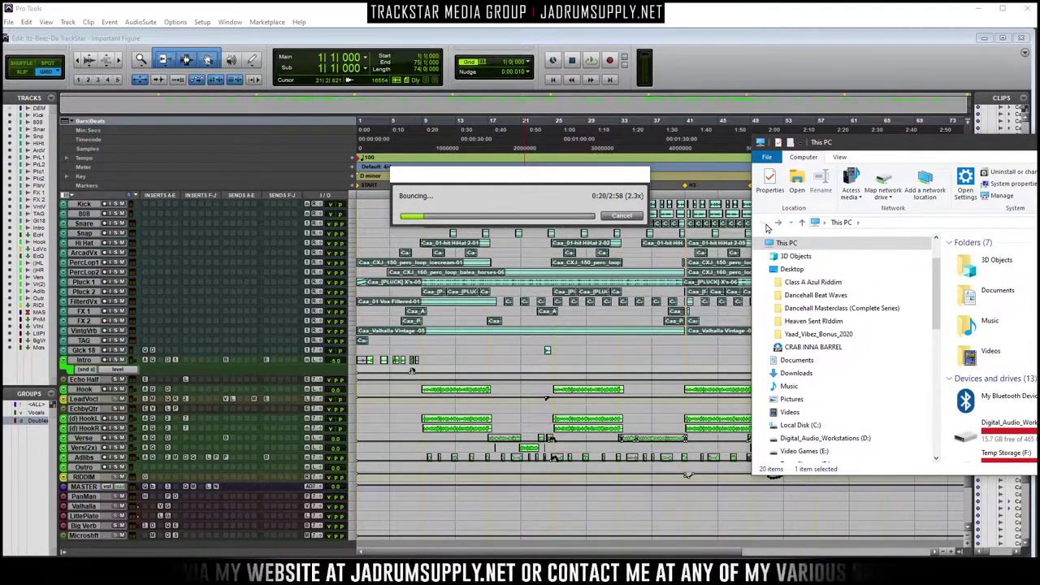
{"action": "double_click", "coordinate": [1001, 428]}
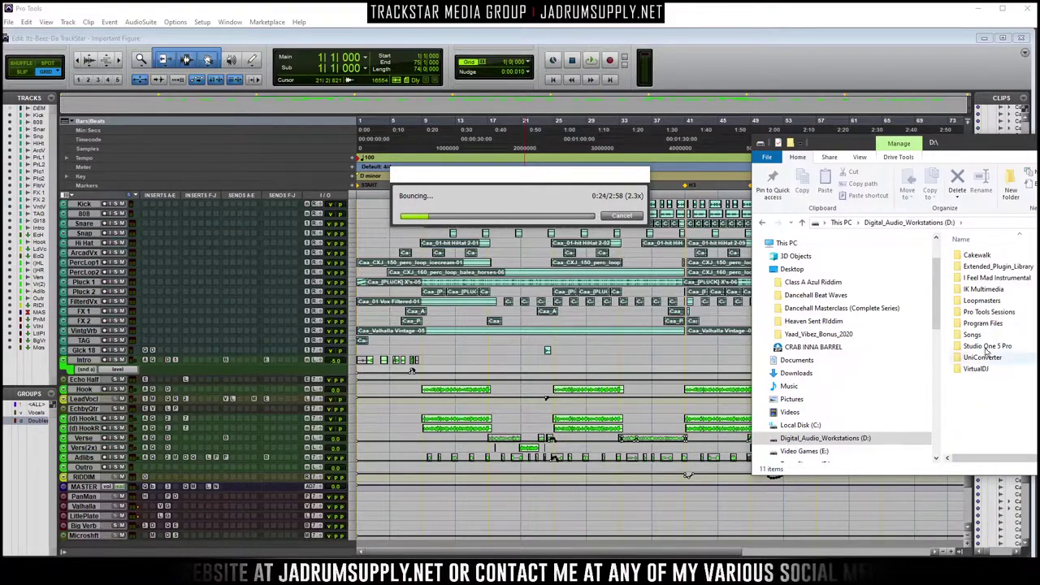
{"action": "double_click", "coordinate": [996, 313]}
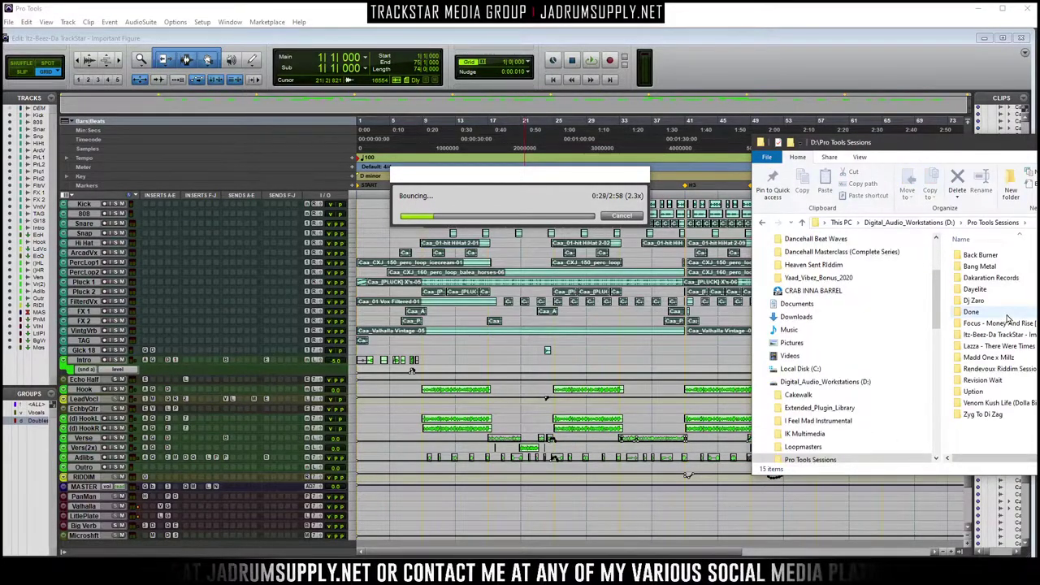
{"action": "double_click", "coordinate": [1005, 335]}
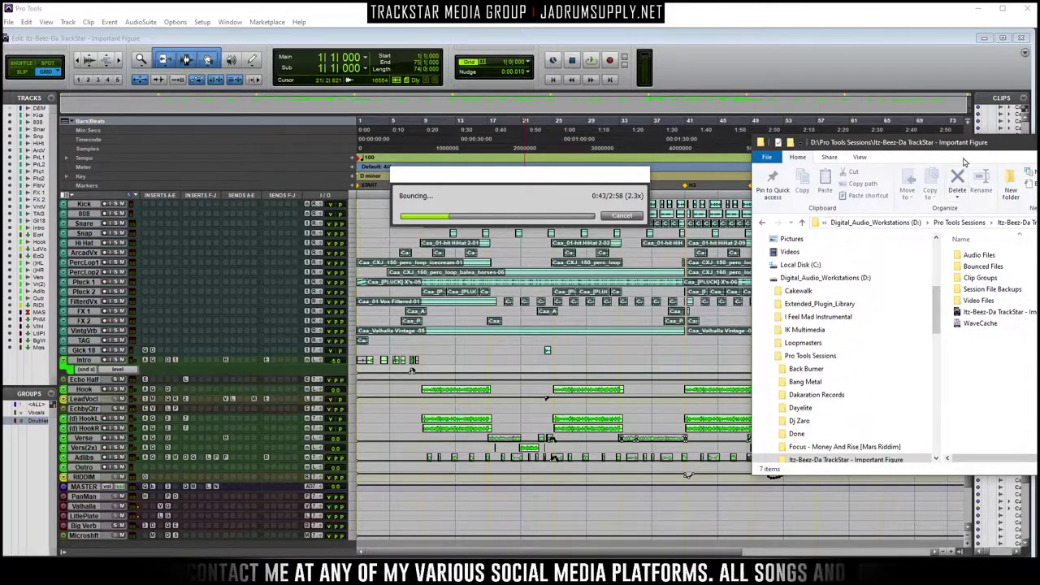
{"action": "left_click_drag", "start_coordinate": [986, 152], "coordinate": [727, 191]}
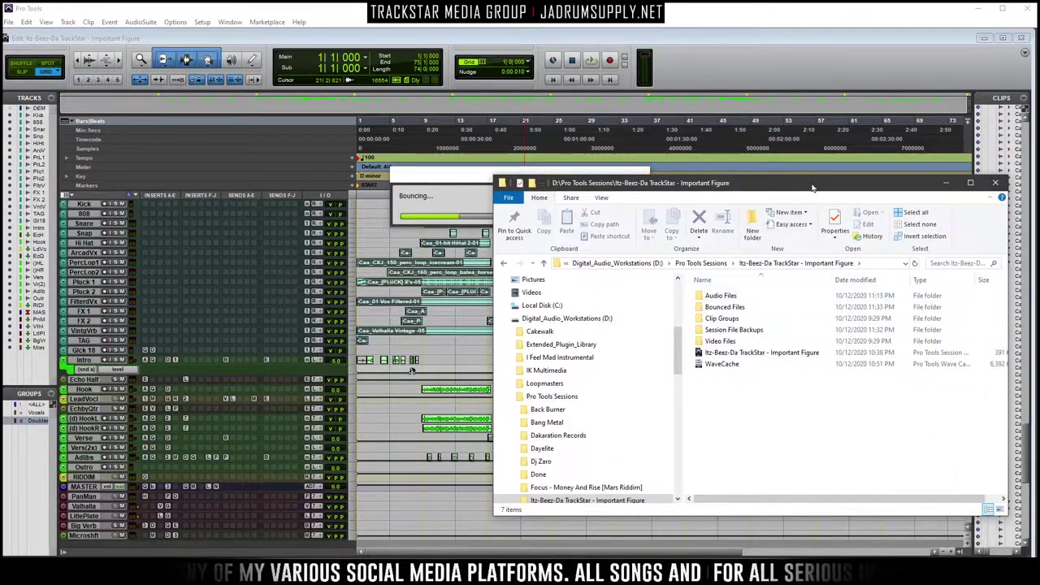
{"action": "left_click_drag", "start_coordinate": [801, 183], "coordinate": [858, 225]}
Duplicate the Important Figure session file and name the copy "Itz-Beez-Da TrackStar - Important Figure (Radio Edit)"
{"action": "left_click", "coordinate": [841, 395]}
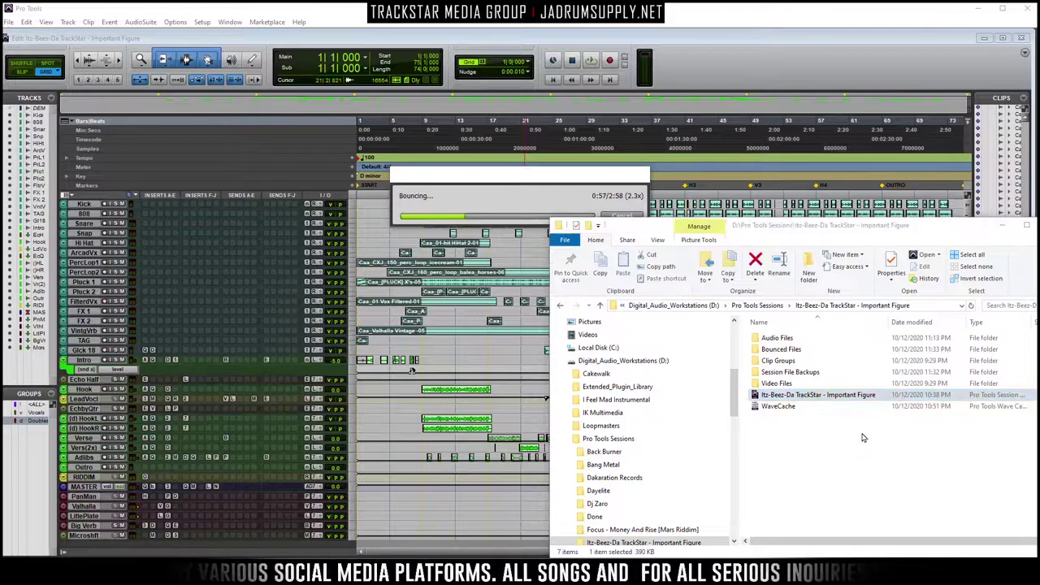
{"action": "left_click", "coordinate": [880, 395]}
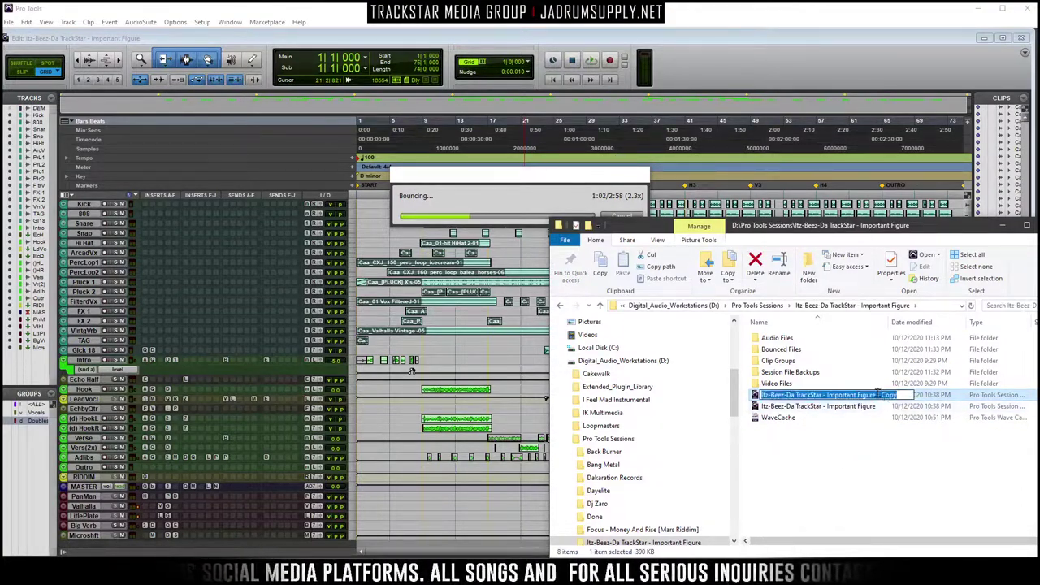
{"action": "left_click_drag", "start_coordinate": [876, 395], "coordinate": [897, 395]}
{"action": "key", "text": "Delete"}
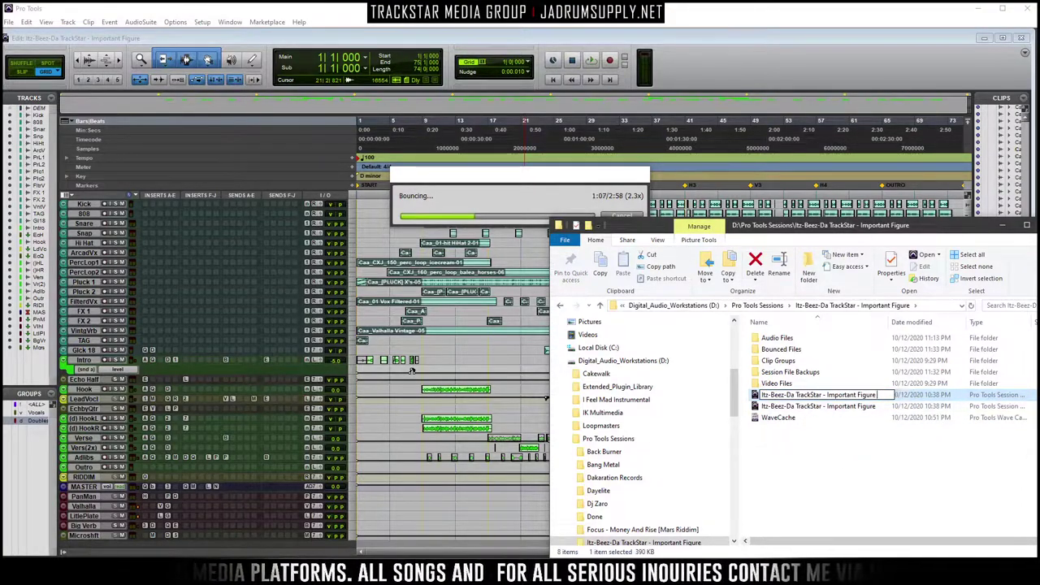
{"action": "type", "text": "()"}
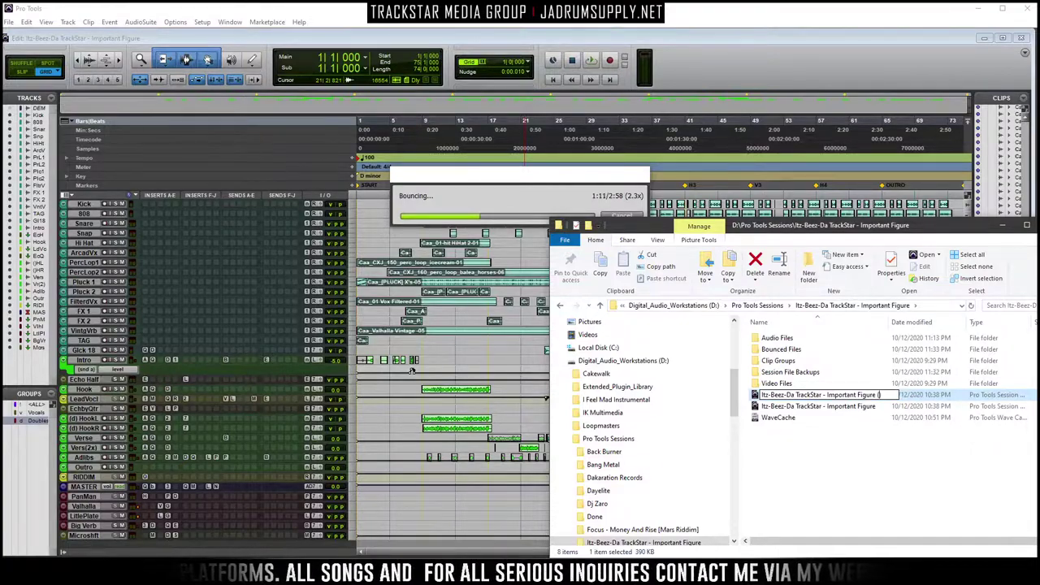
{"action": "type", "text": "Radio Edit"}
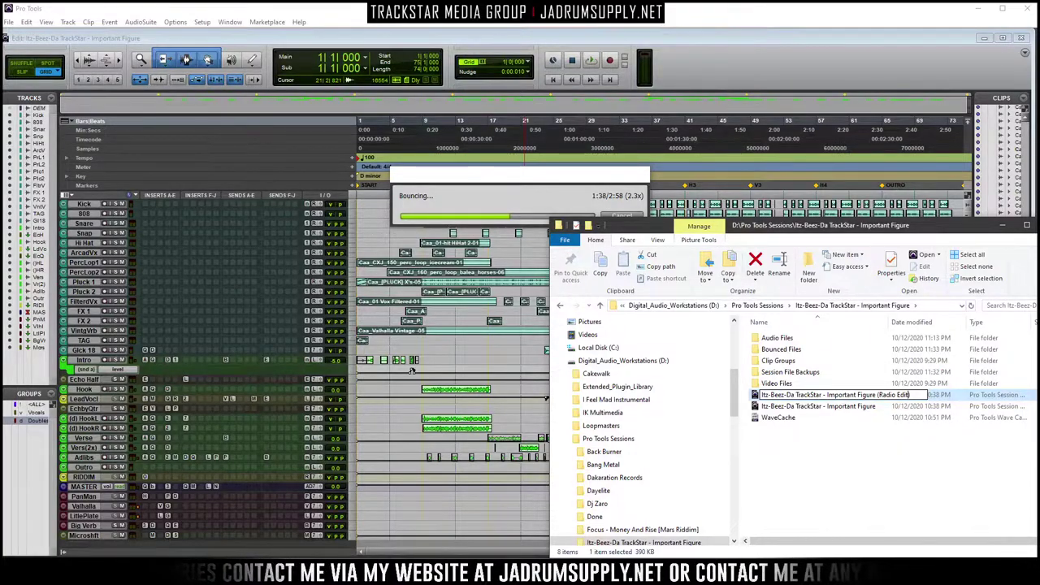
{"action": "key", "text": "Return"}
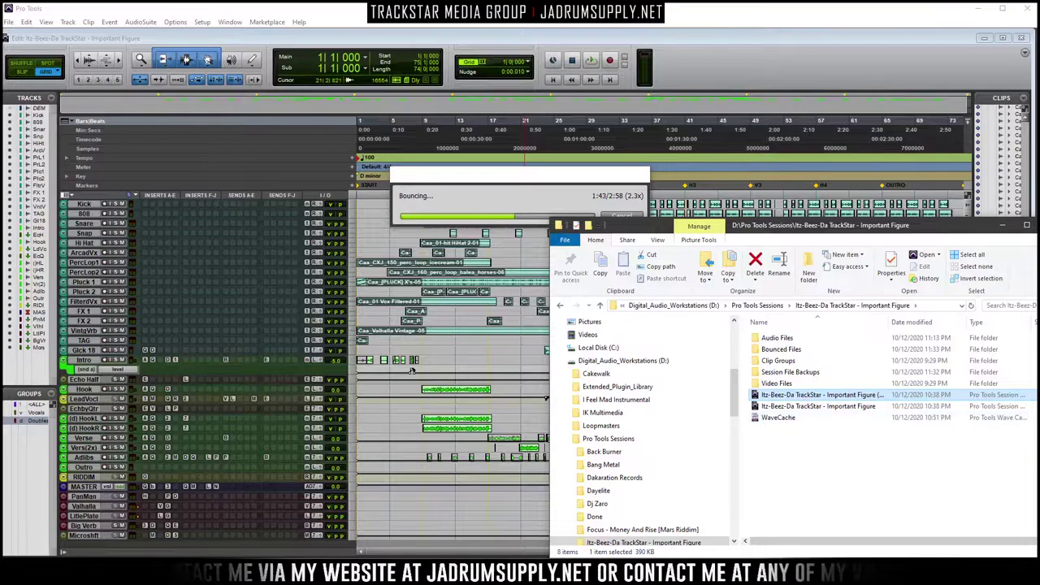
Open the Class A Azul Riddim folder from the Desktop in a second File Explorer window
{"action": "key", "text": "super+e"}
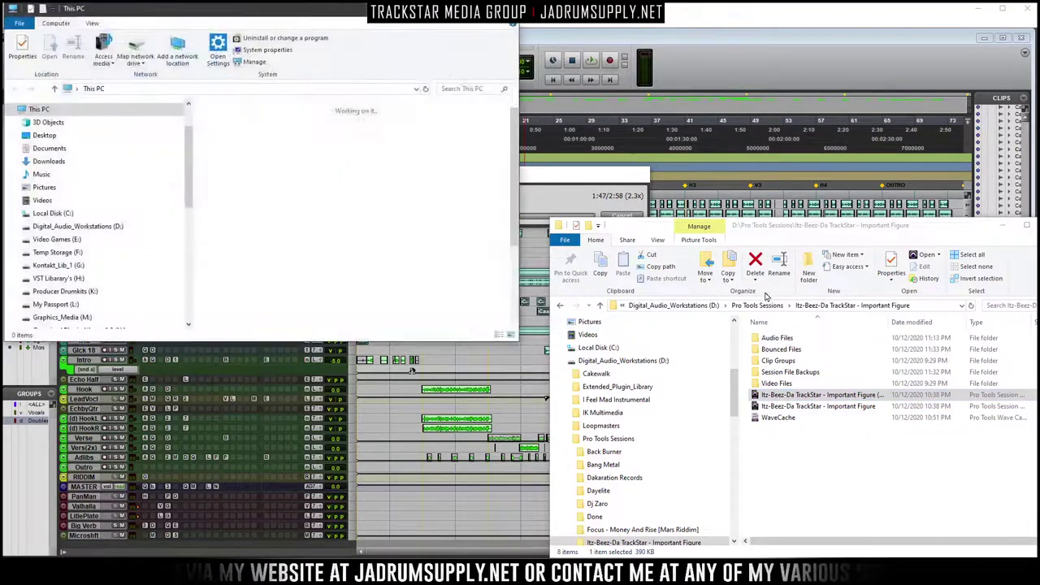
{"action": "double_click", "coordinate": [368, 136]}
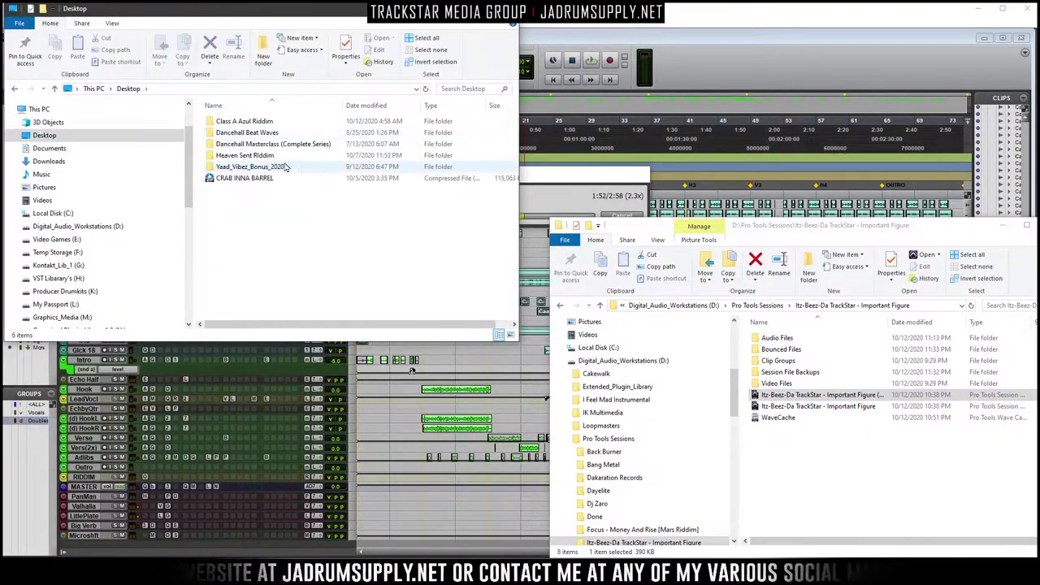
{"action": "double_click", "coordinate": [268, 122]}
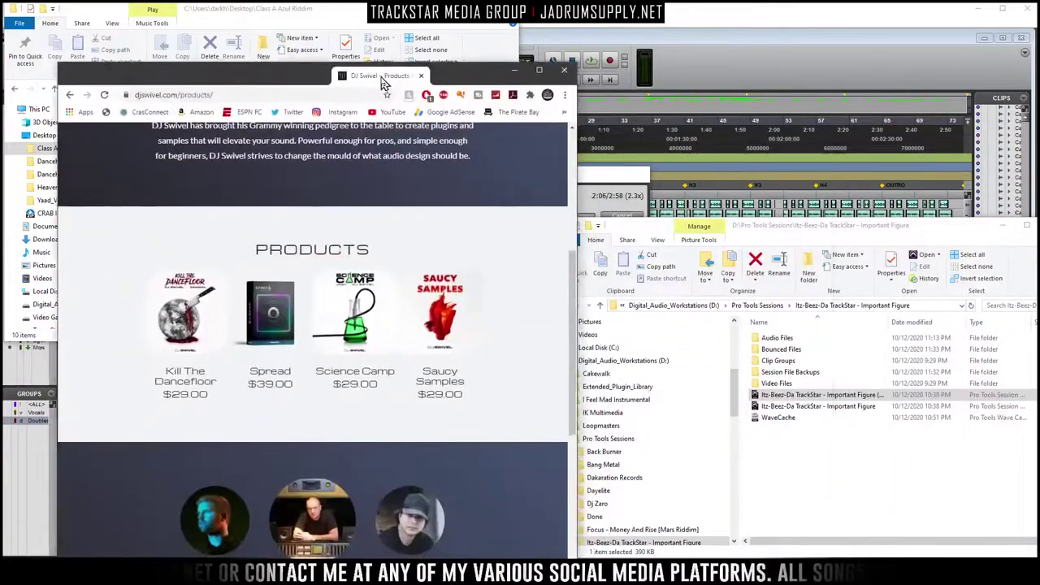
Search the web for class a azul tequila, view the Clase Azul Reposado product page, and put the browser away
{"action": "left_click_drag", "start_coordinate": [317, 65], "coordinate": [699, 9]}
{"action": "left_click", "coordinate": [697, 33]}
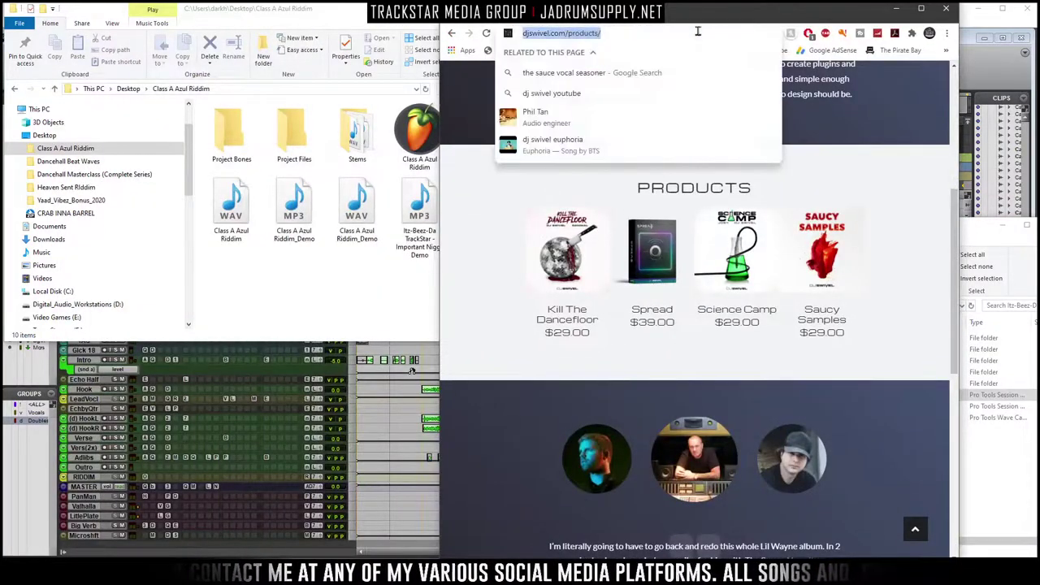
{"action": "type", "text": "clas"}
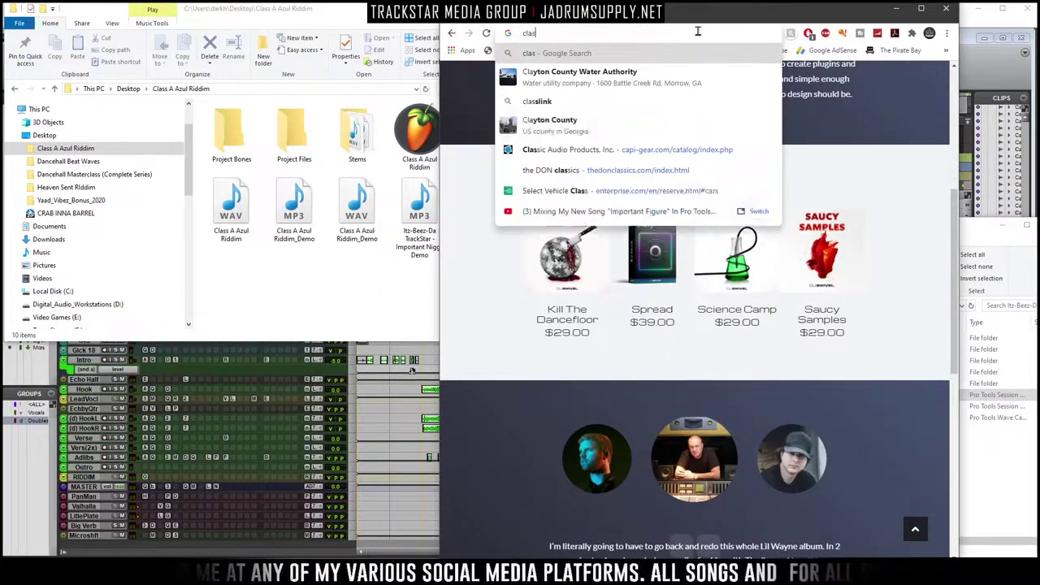
{"action": "type", "text": "s a azul"}
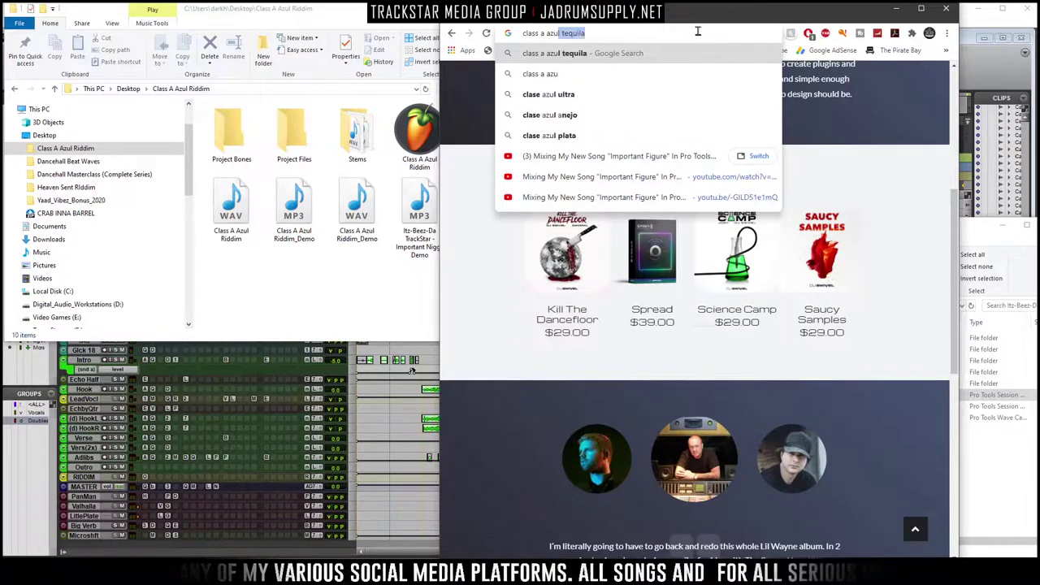
{"action": "key", "text": "Return"}
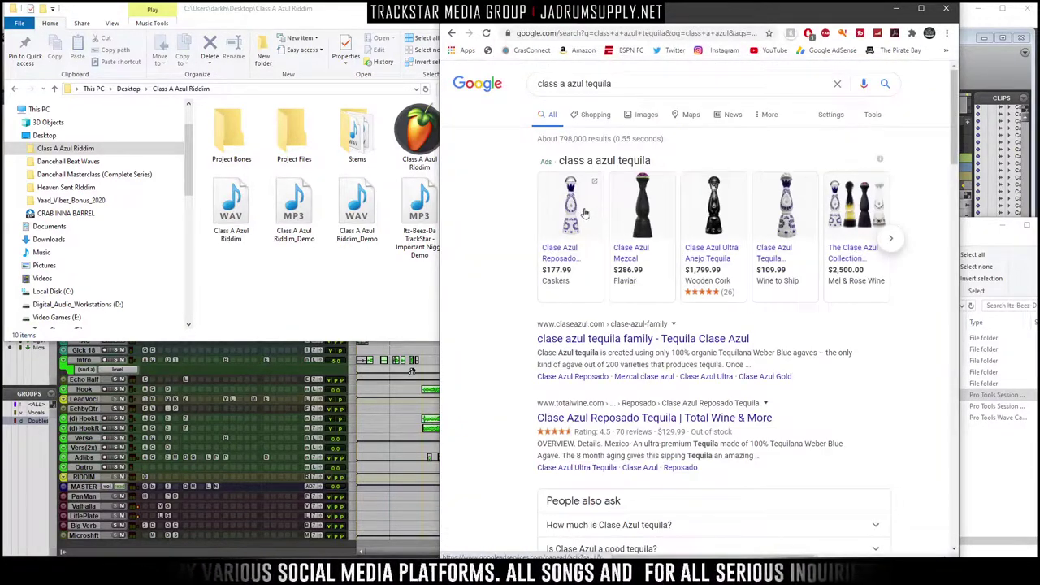
{"action": "left_click", "coordinate": [574, 203]}
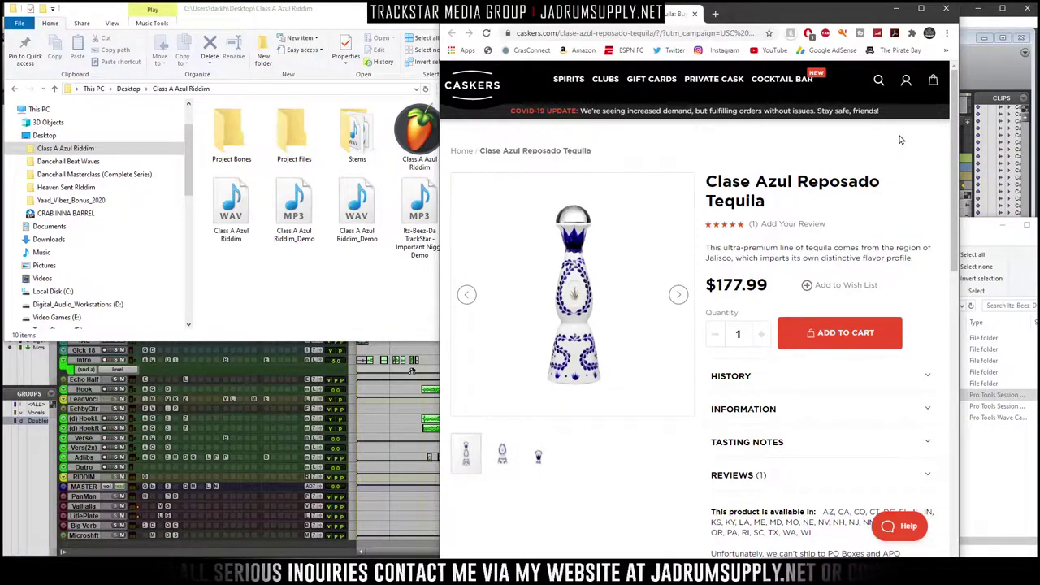
{"action": "left_click", "coordinate": [897, 11]}
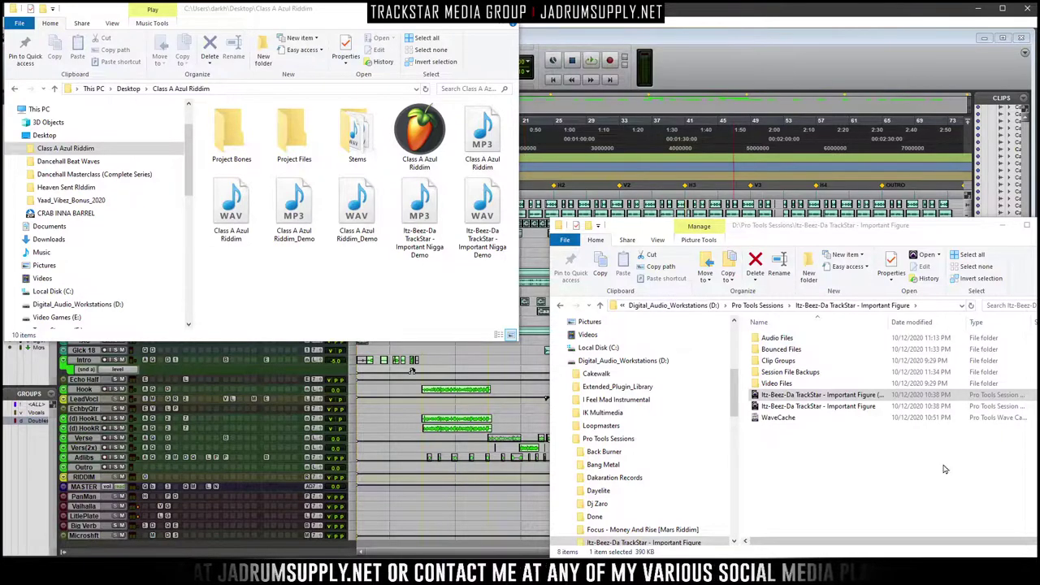
Bring the Important Figure_Mix_1 WAV from the session's Bounced Files folder into FL Studio and place it at the start of Track 1
{"action": "double_click", "coordinate": [781, 349]}
{"action": "left_click_drag", "start_coordinate": [829, 322], "coordinate": [907, 321]}
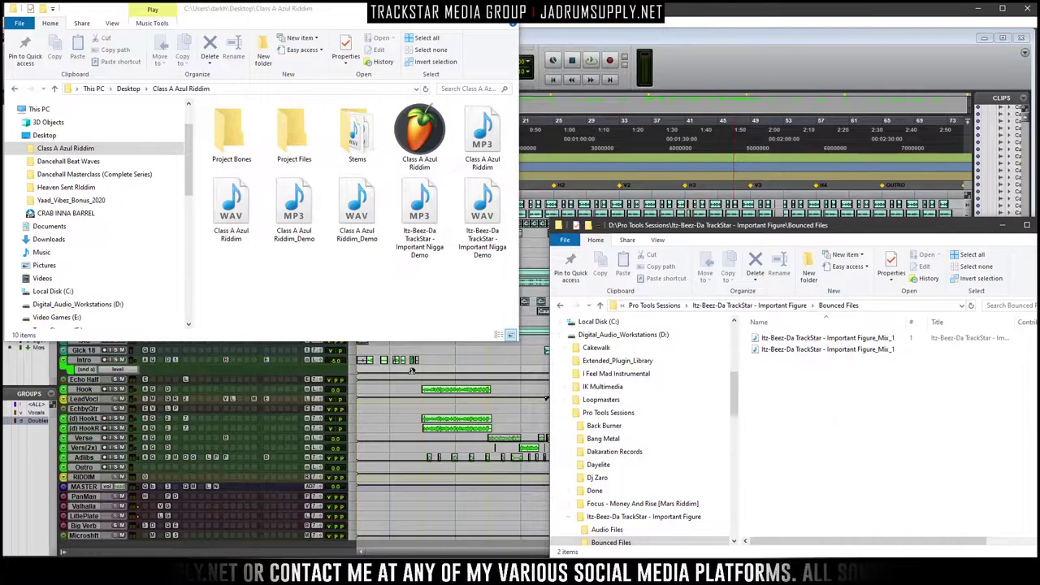
{"action": "left_click_drag", "start_coordinate": [828, 349], "coordinate": [511, 540]}
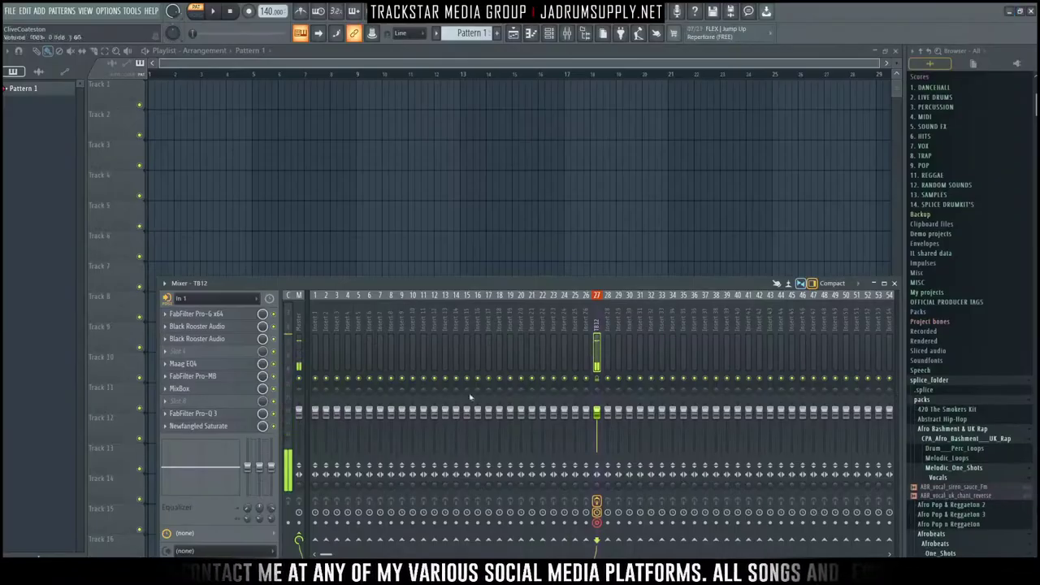
{"action": "left_click_drag", "start_coordinate": [474, 399], "coordinate": [271, 121]}
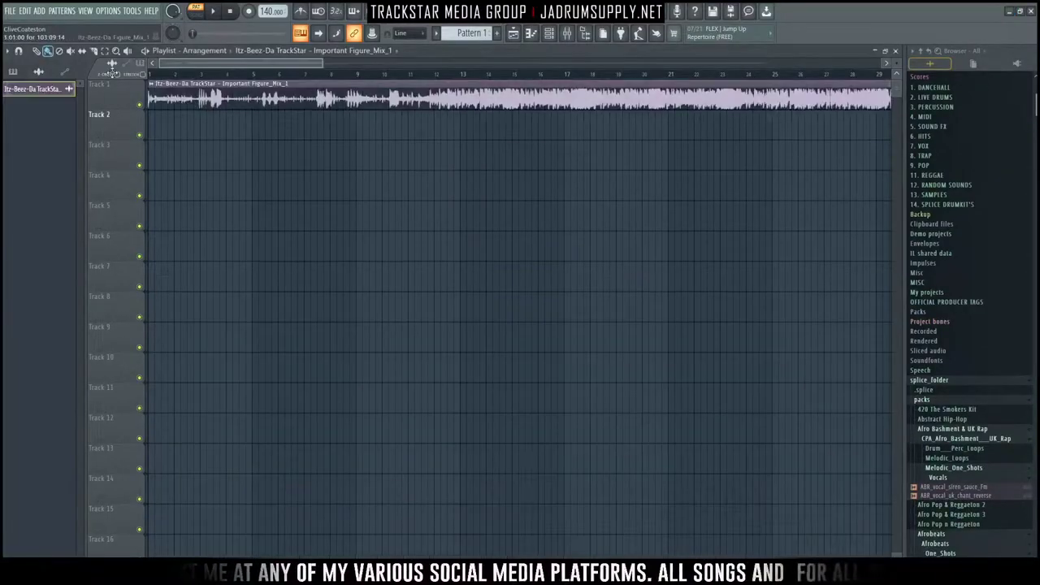
{"action": "scroll", "coordinate": [417, 165], "scroll_direction": "down", "scroll_amount": 5}
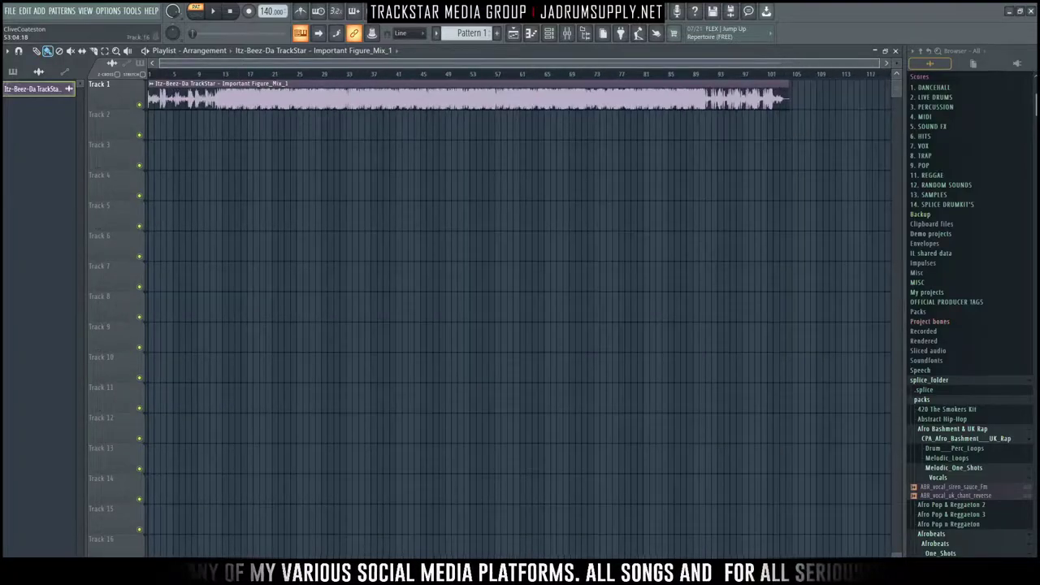
Add the song's demo WAV from the Class A Azul Riddim folder to the start of Track 2, directly below the new mix
{"action": "key", "text": "alt+Tab"}
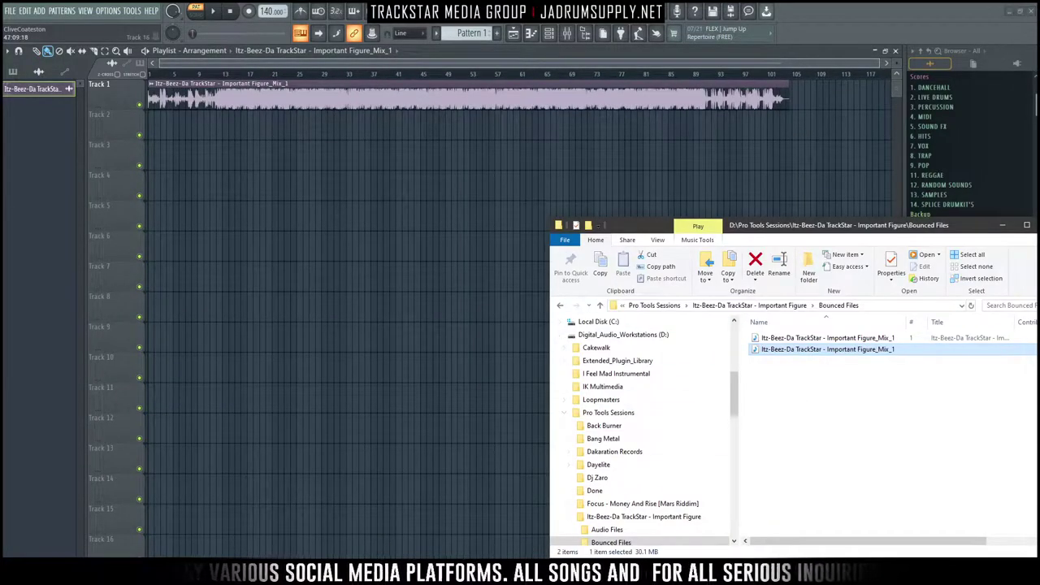
{"action": "key", "text": "alt+Tab"}
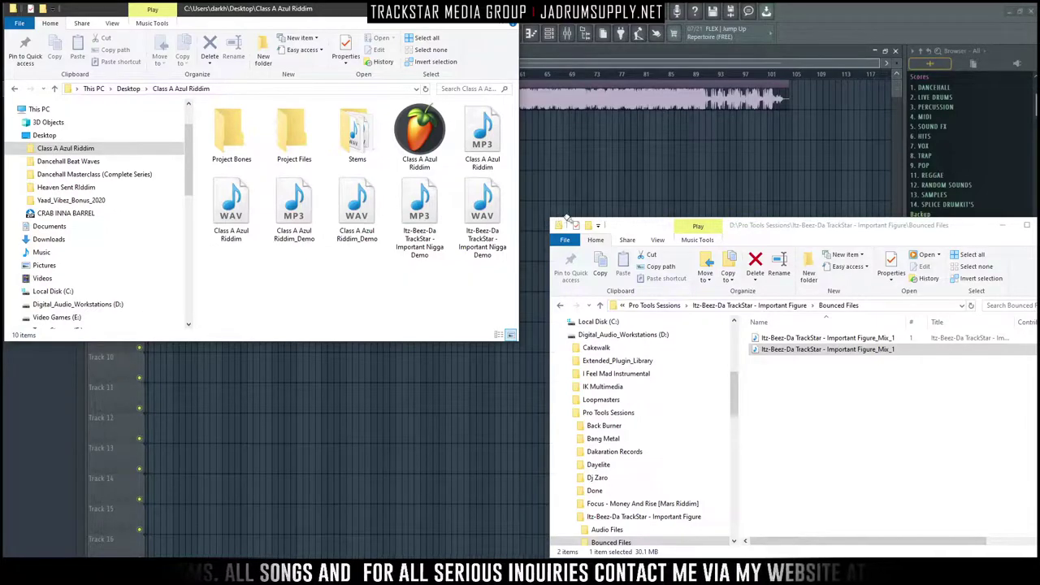
{"action": "left_click_drag", "start_coordinate": [484, 218], "coordinate": [598, 129]}
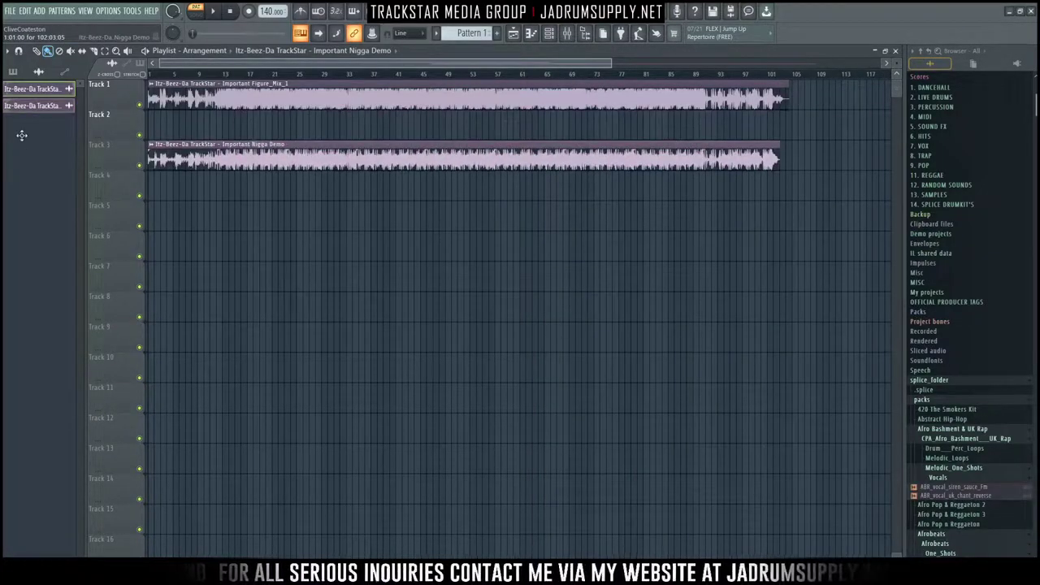
{"action": "left_click_drag", "start_coordinate": [22, 136], "coordinate": [25, 122]}
{"action": "scroll", "coordinate": [357, 145], "scroll_direction": "up", "scroll_amount": 3}
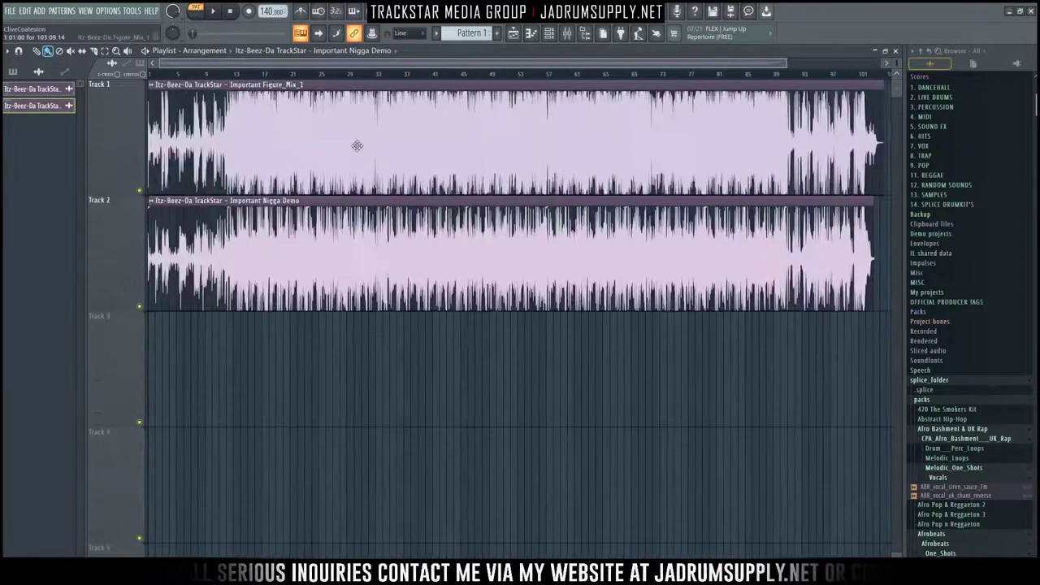
Check the sample settings of both audio clips, and enlarge Tracks 1 and 2 to compare the mix and demo waveforms
{"action": "double_click", "coordinate": [424, 170]}
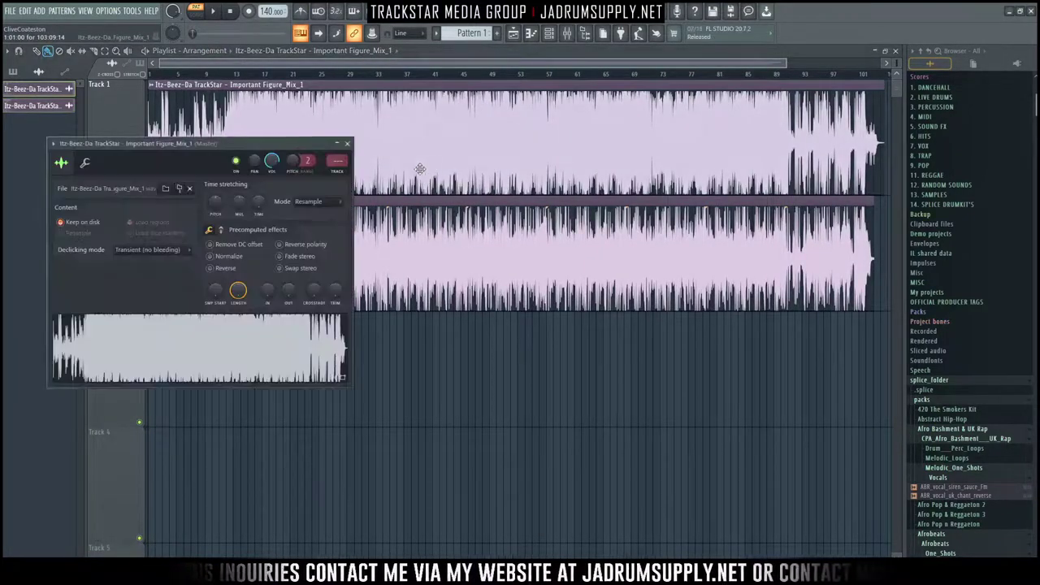
{"action": "left_click", "coordinate": [467, 267]}
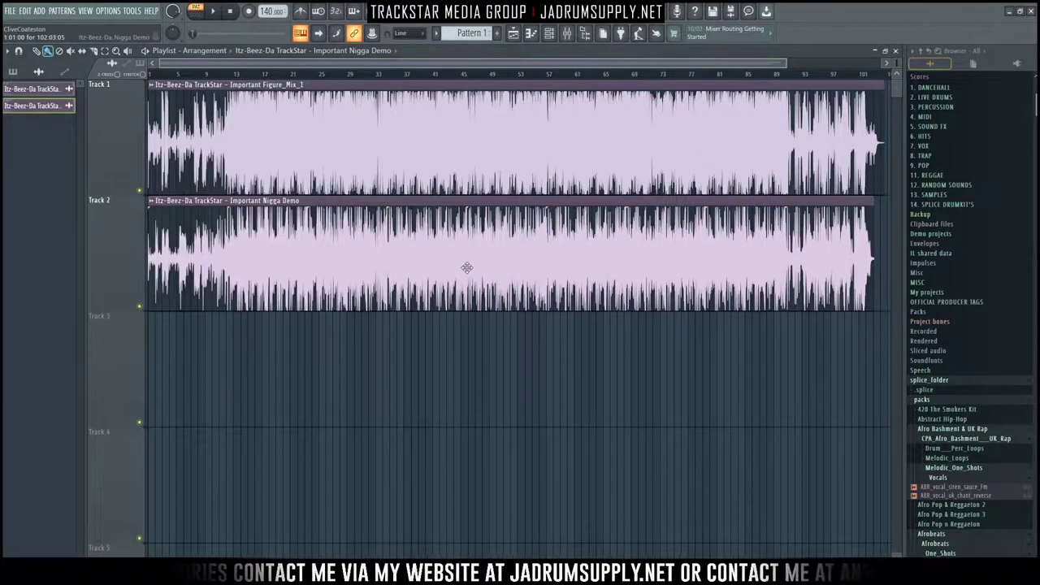
{"action": "double_click", "coordinate": [468, 268]}
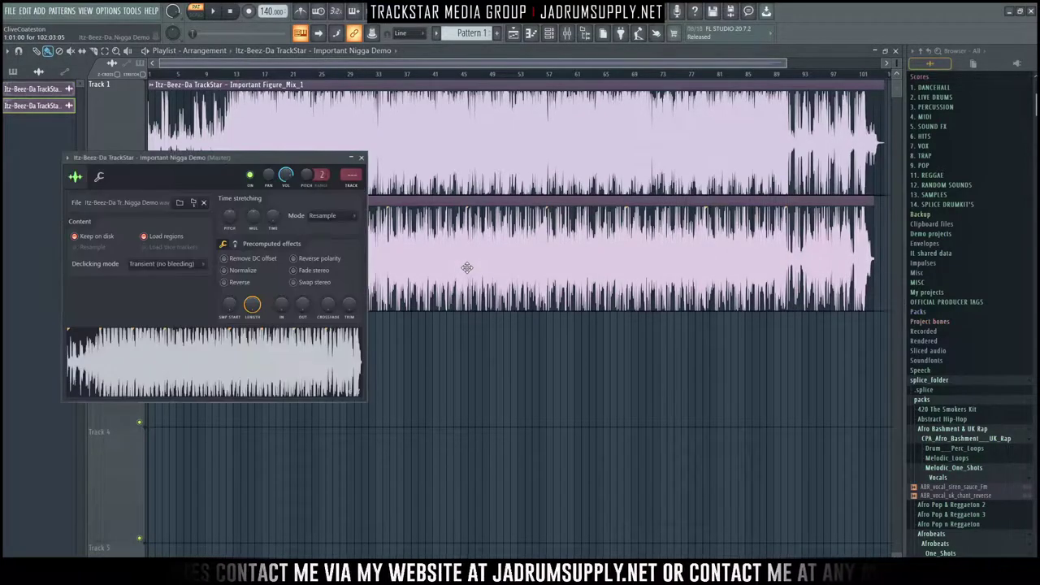
{"action": "left_click", "coordinate": [361, 157]}
{"action": "scroll", "coordinate": [130, 317], "scroll_direction": "up", "scroll_amount": 2}
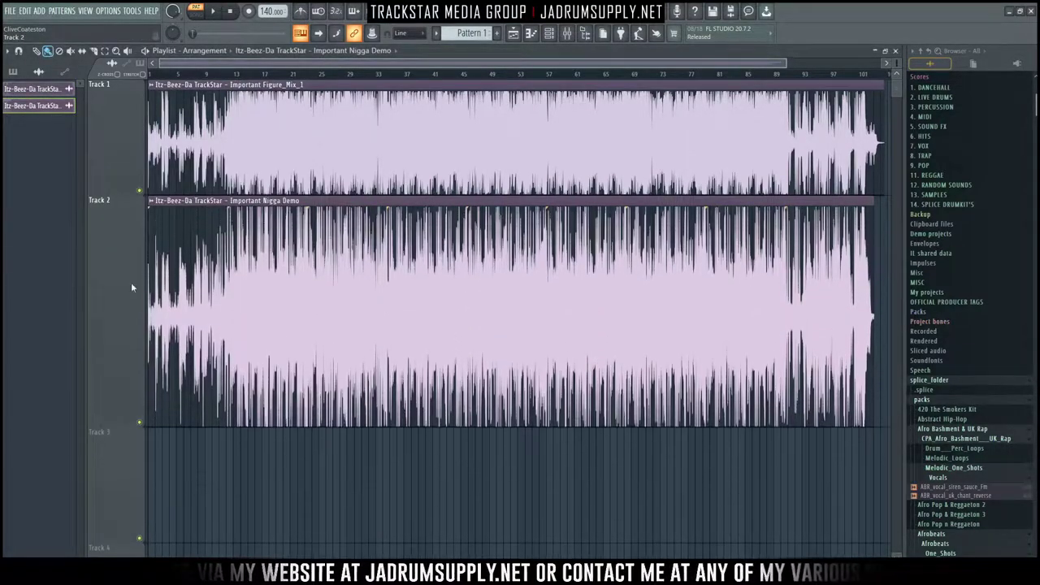
{"action": "left_click_drag", "start_coordinate": [128, 192], "coordinate": [166, 317]}
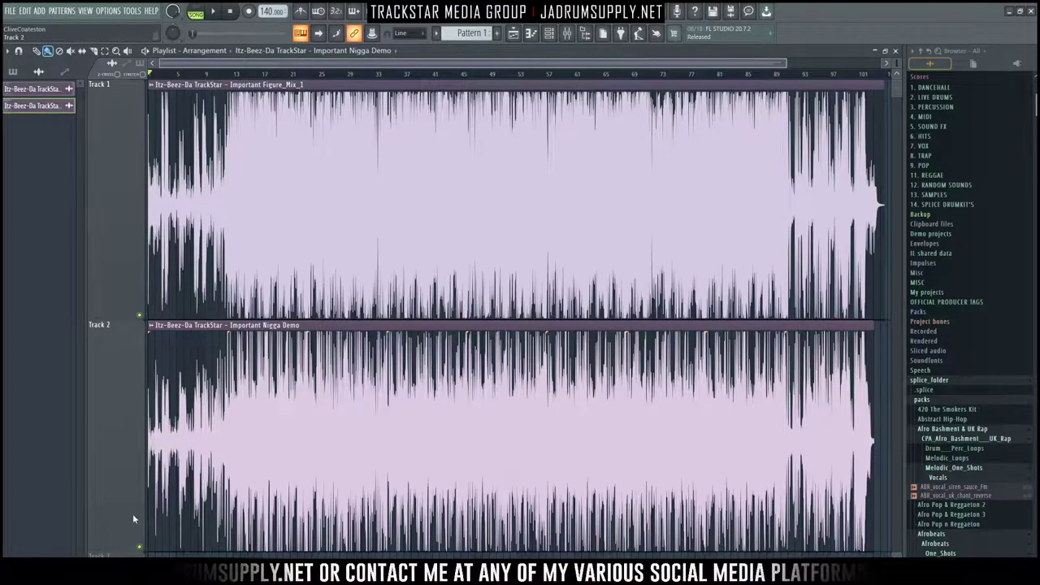
Solo the demo on Track 2, play it while watching the Master level in the Mixer, and switch the solo to the mix on Track 1
{"action": "right_click", "coordinate": [140, 547]}
{"action": "key", "text": "space"}
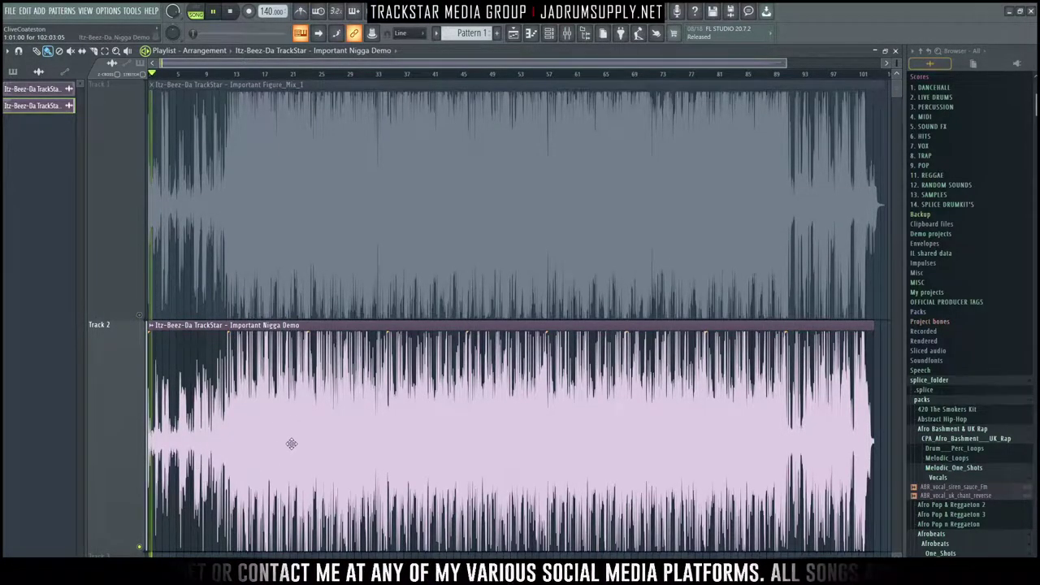
{"action": "left_click", "coordinate": [567, 33]}
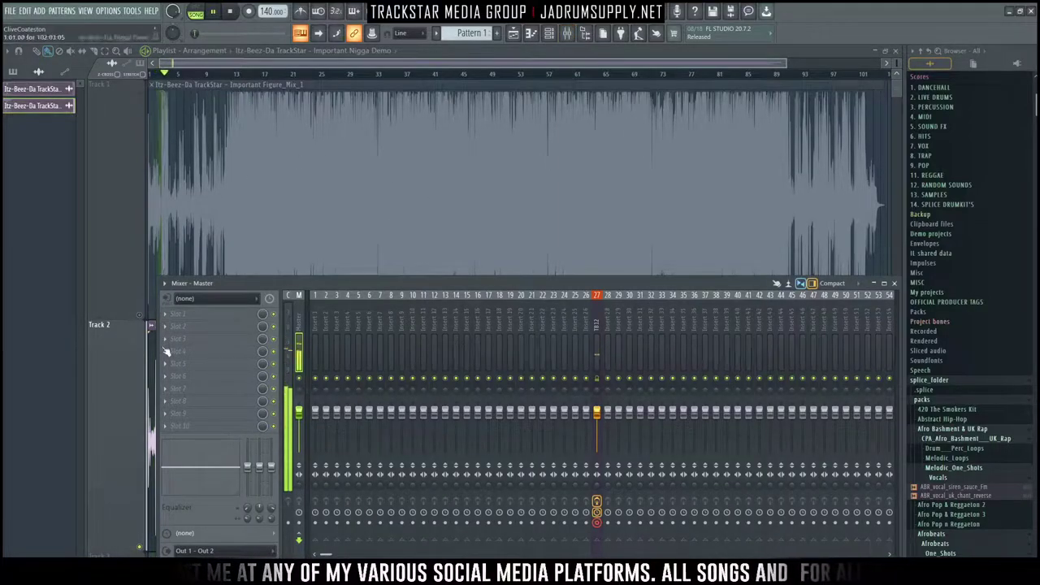
{"action": "left_click", "coordinate": [143, 321]}
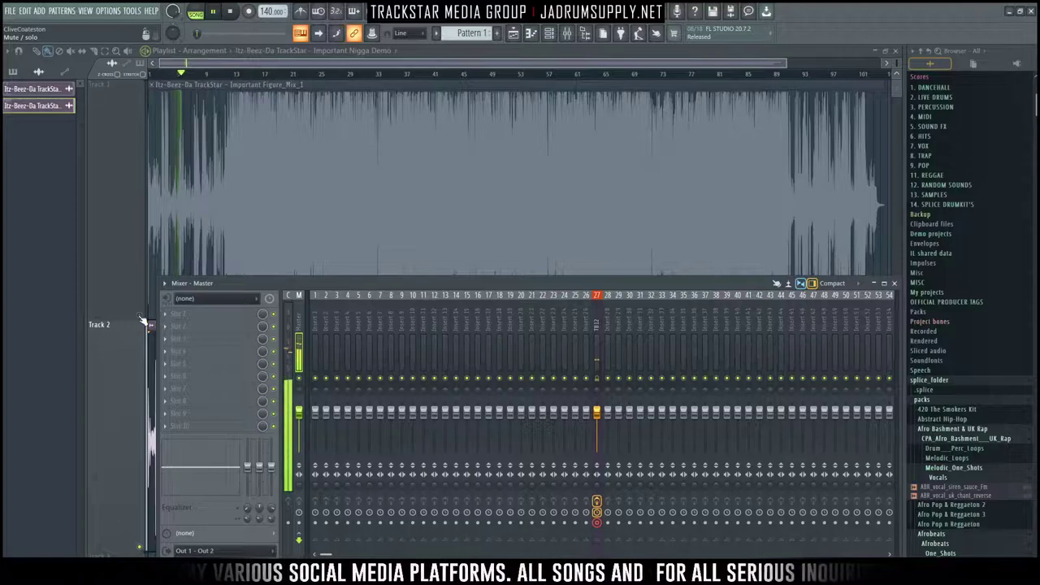
{"action": "left_click", "coordinate": [142, 320]}
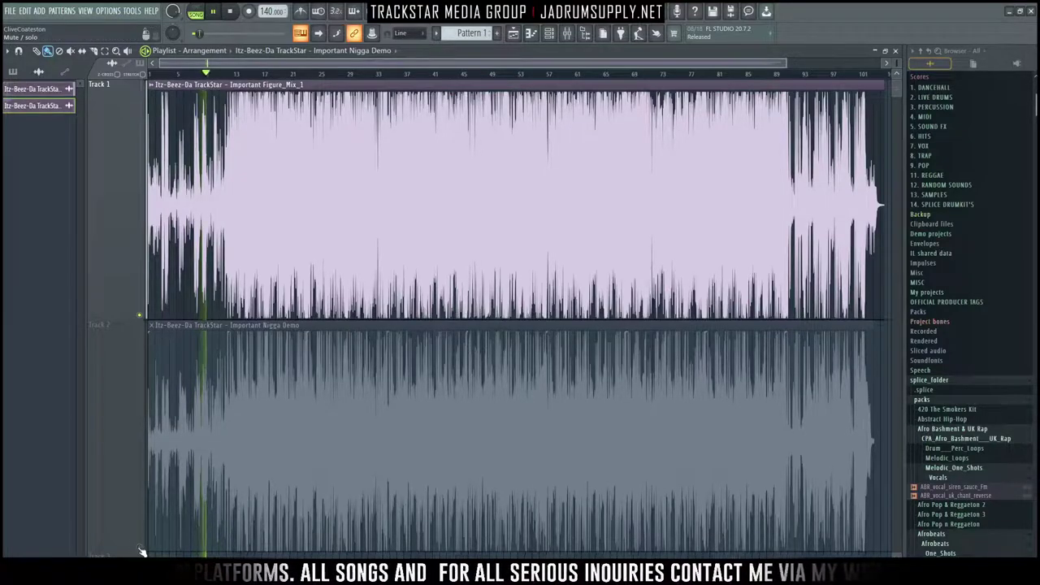
Alternate the solo between the demo and the new mix during playback to compare their sound, ending on the demo
{"action": "left_click", "coordinate": [141, 552]}
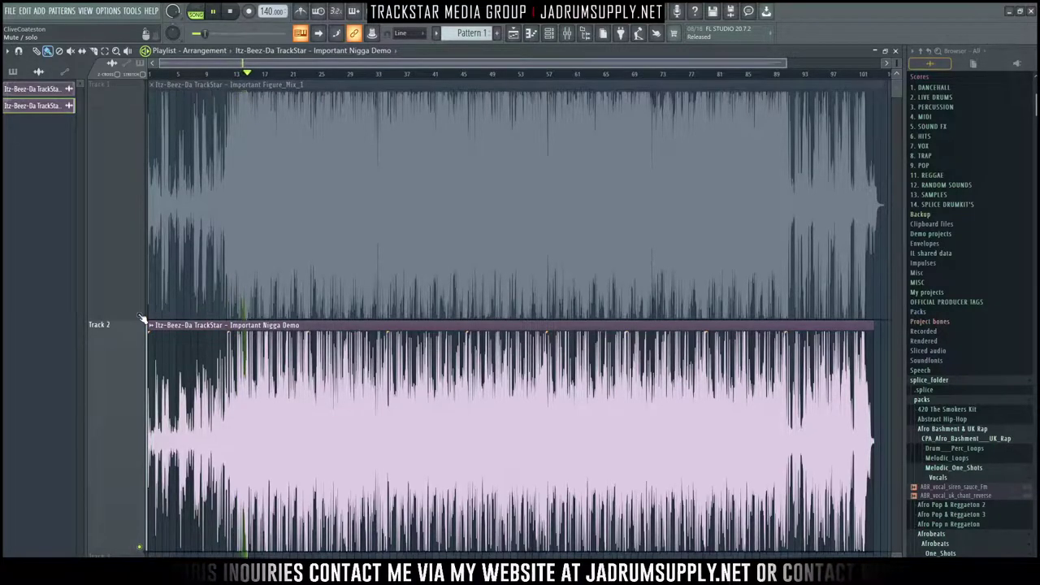
{"action": "left_click", "coordinate": [142, 319]}
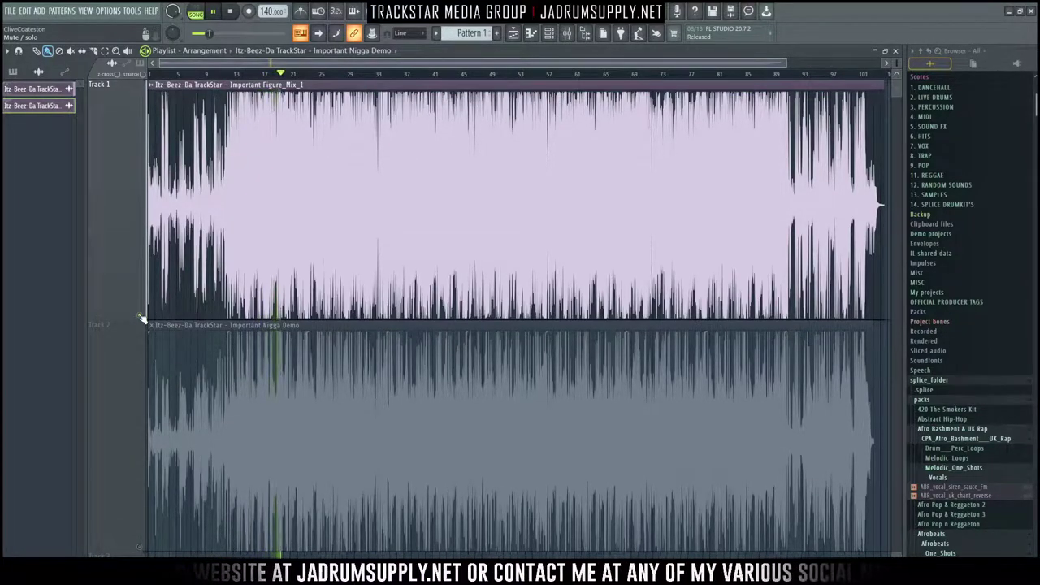
{"action": "right_click", "coordinate": [144, 550]}
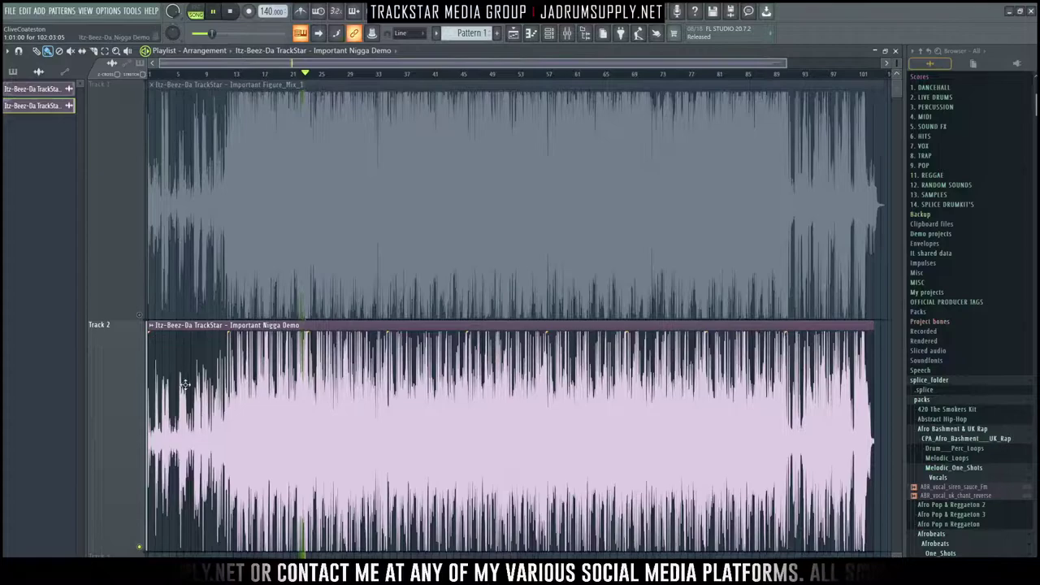
{"action": "right_click", "coordinate": [142, 317]}
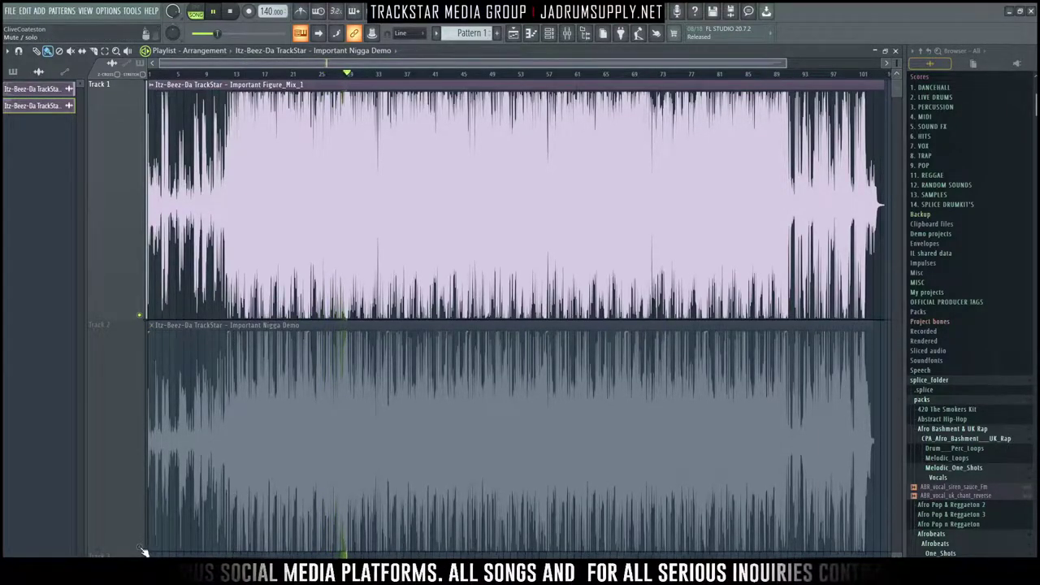
{"action": "right_click", "coordinate": [142, 552]}
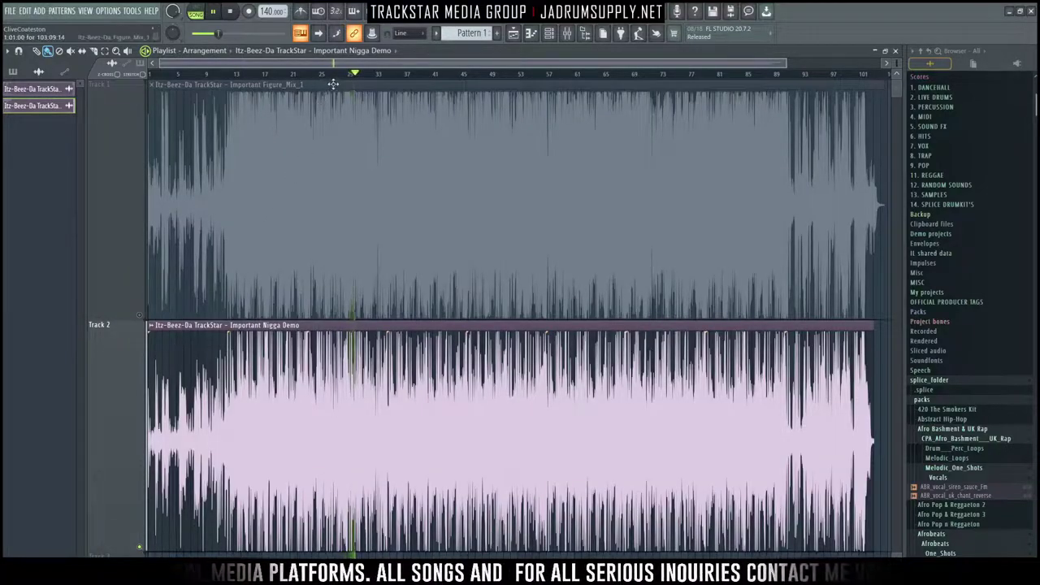
Compare the transients of the mix and demo waveforms up close near bar 29, switching the soloed track during playback
{"action": "scroll", "coordinate": [358, 77], "scroll_direction": "up", "scroll_amount": 3}
{"action": "scroll", "coordinate": [355, 78], "scroll_direction": "up", "scroll_amount": 5}
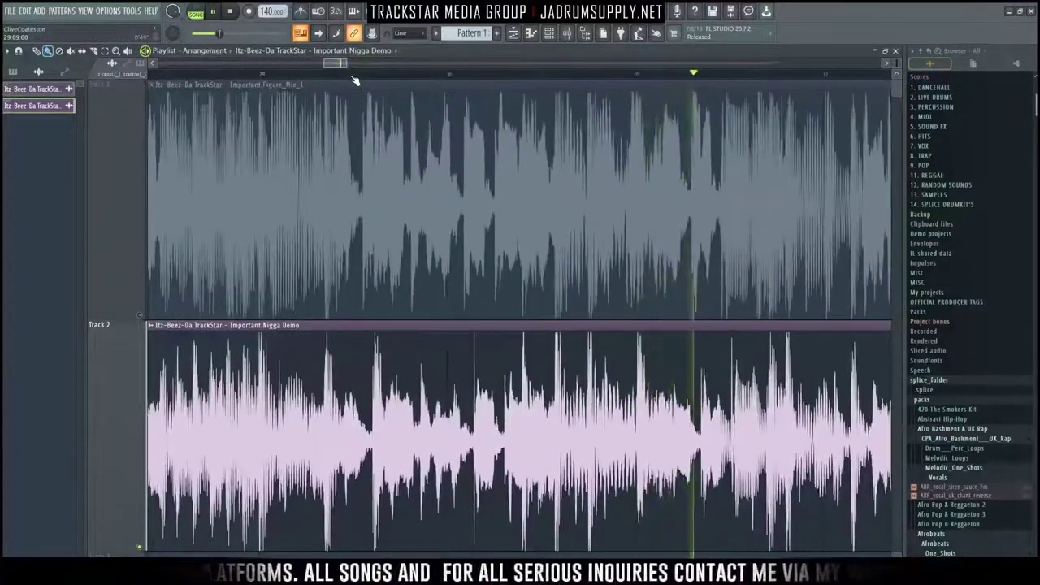
{"action": "scroll", "coordinate": [355, 79], "scroll_direction": "up", "scroll_amount": 2}
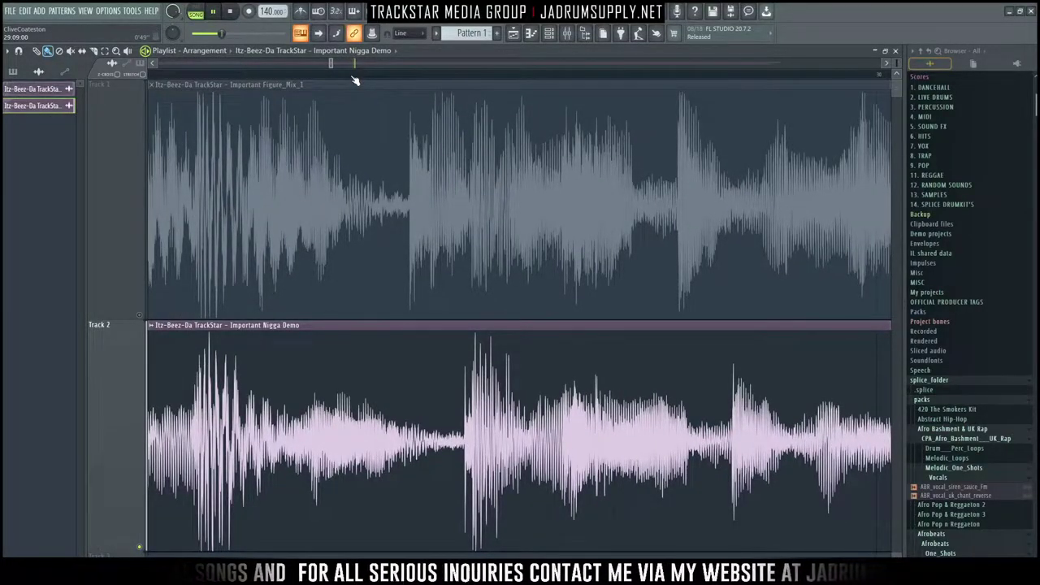
{"action": "scroll", "coordinate": [473, 96], "scroll_direction": "down", "scroll_amount": 2}
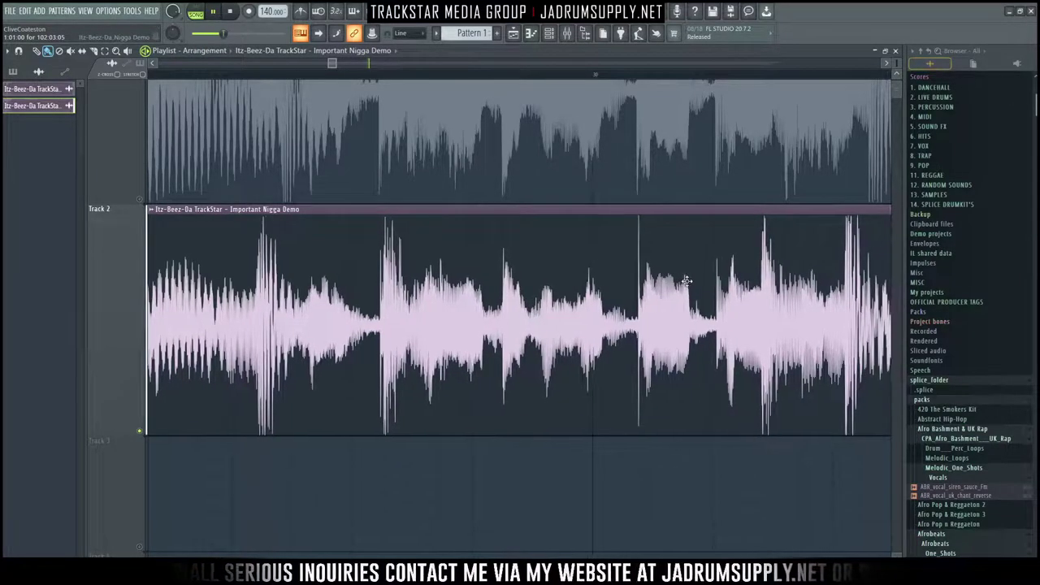
{"action": "left_click", "coordinate": [159, 195]}
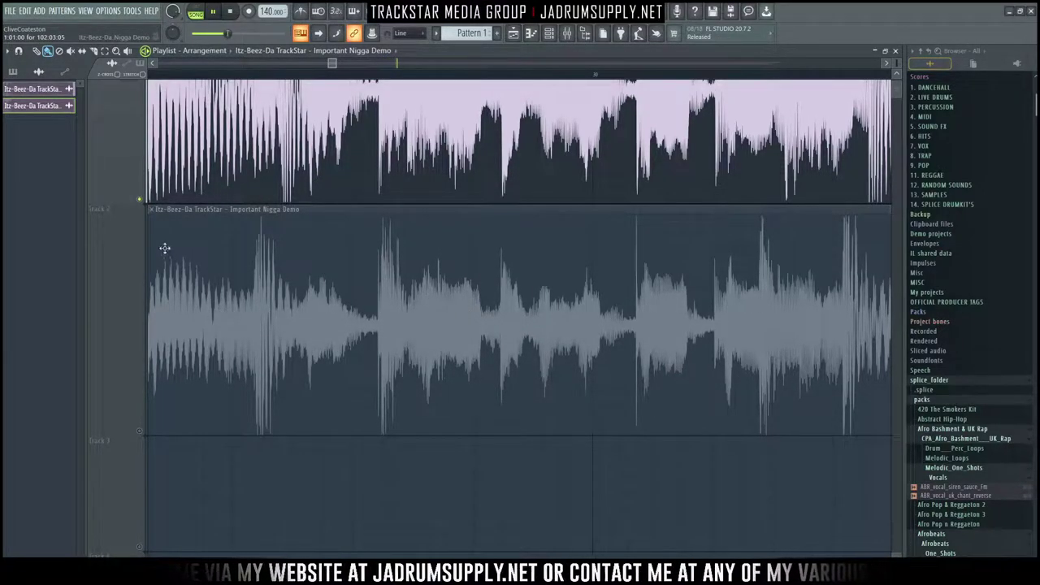
{"action": "left_click", "coordinate": [147, 431]}
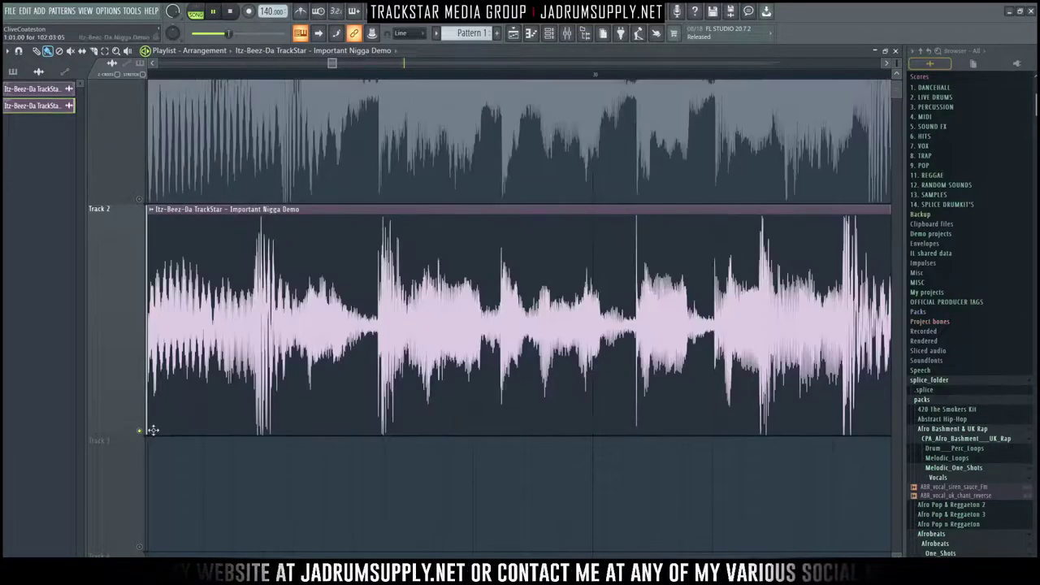
{"action": "scroll", "coordinate": [231, 364], "scroll_direction": "down", "scroll_amount": 5}
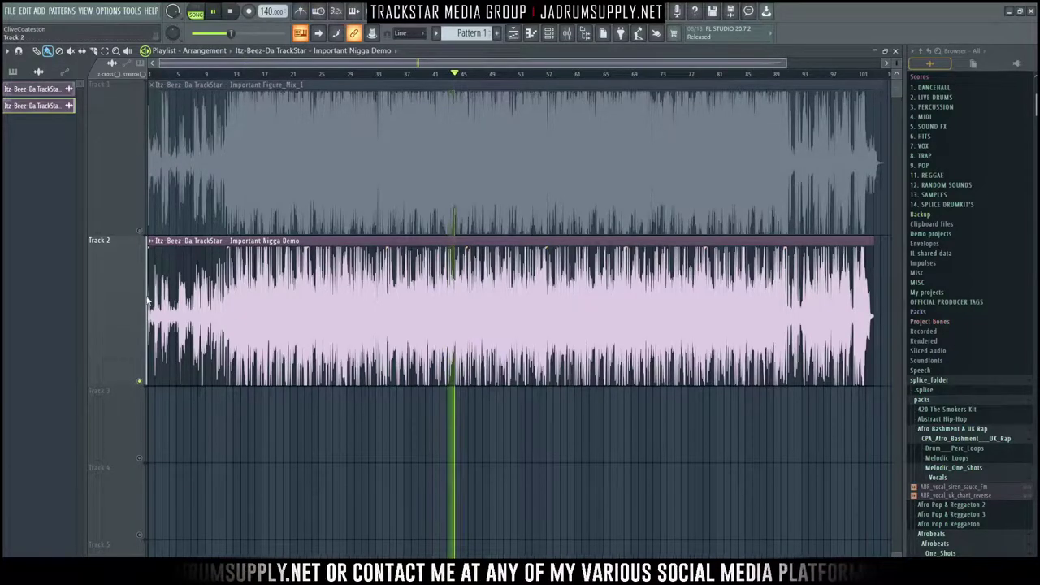
Solo the new mix on Track 1 for a further section of the song, and return the solo to the demo
{"action": "left_click", "coordinate": [139, 234]}
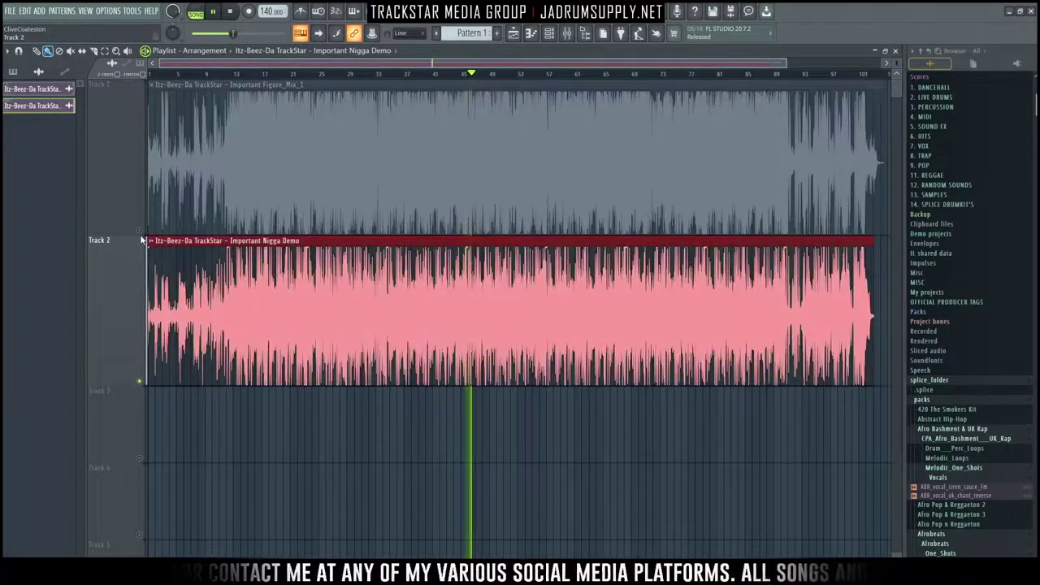
{"action": "left_click", "coordinate": [140, 234]}
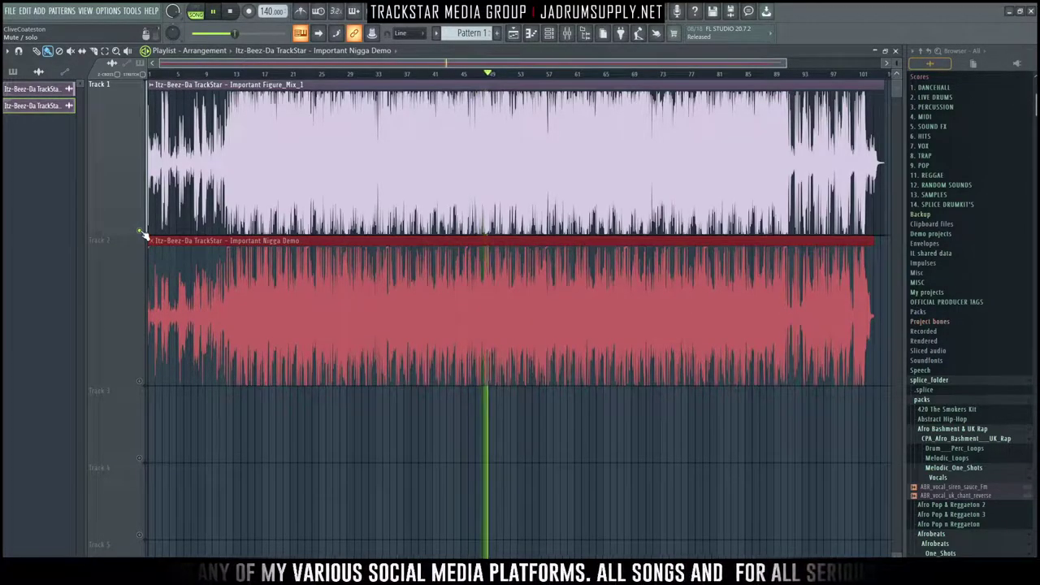
{"action": "left_click", "coordinate": [141, 234]}
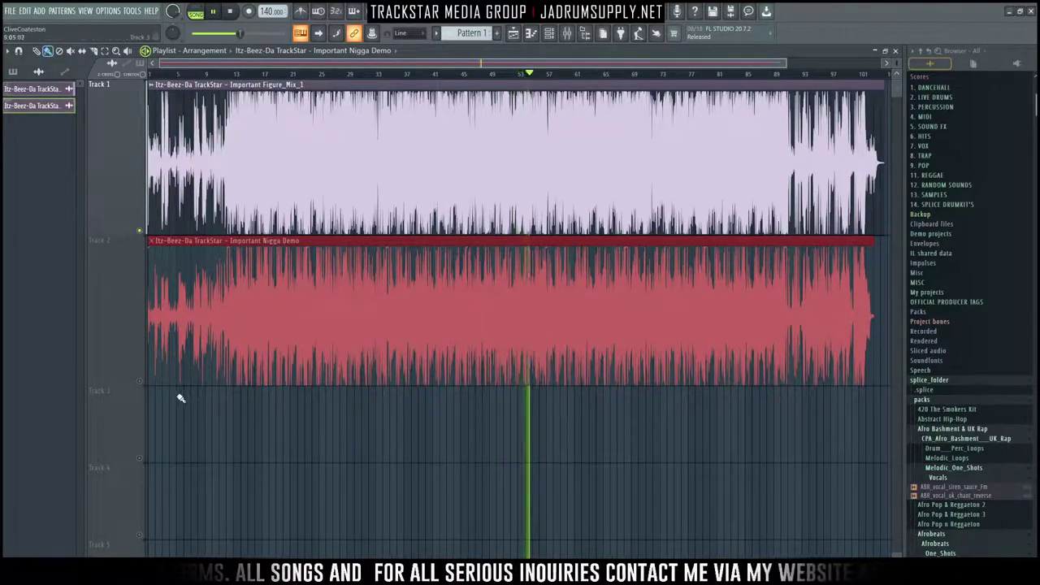
{"action": "right_click", "coordinate": [142, 380]}
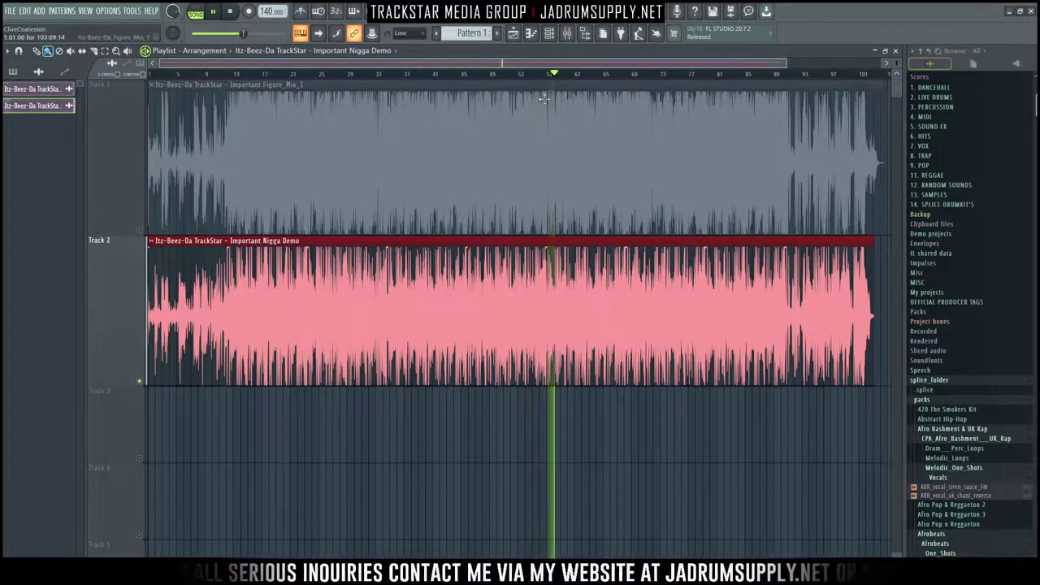
Replay from bar 53, alternate the solo between mix and demo, and stop playback with the mix on Track 1 soloed
{"action": "left_click", "coordinate": [521, 75]}
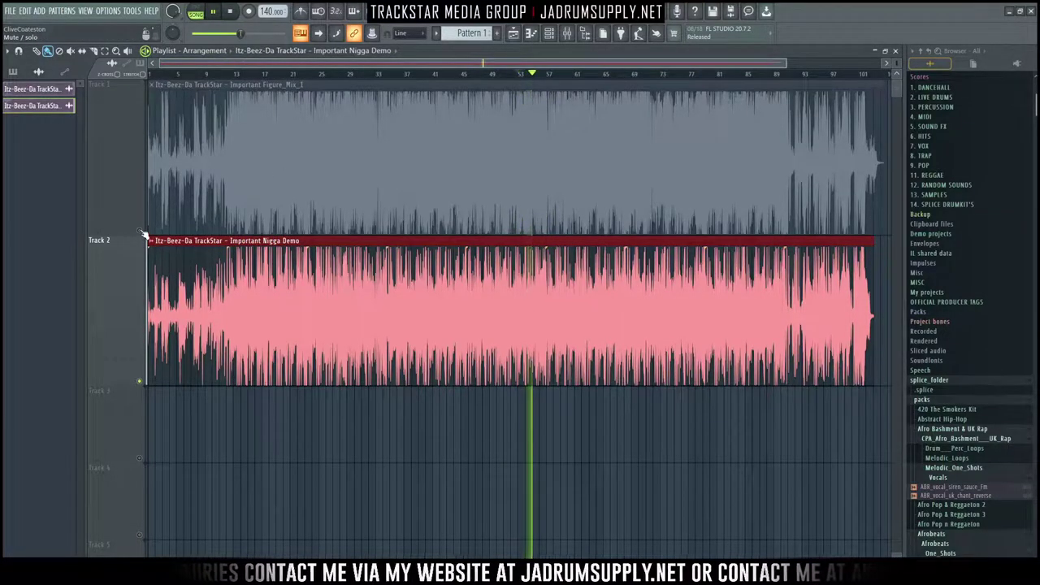
{"action": "right_click", "coordinate": [142, 233]}
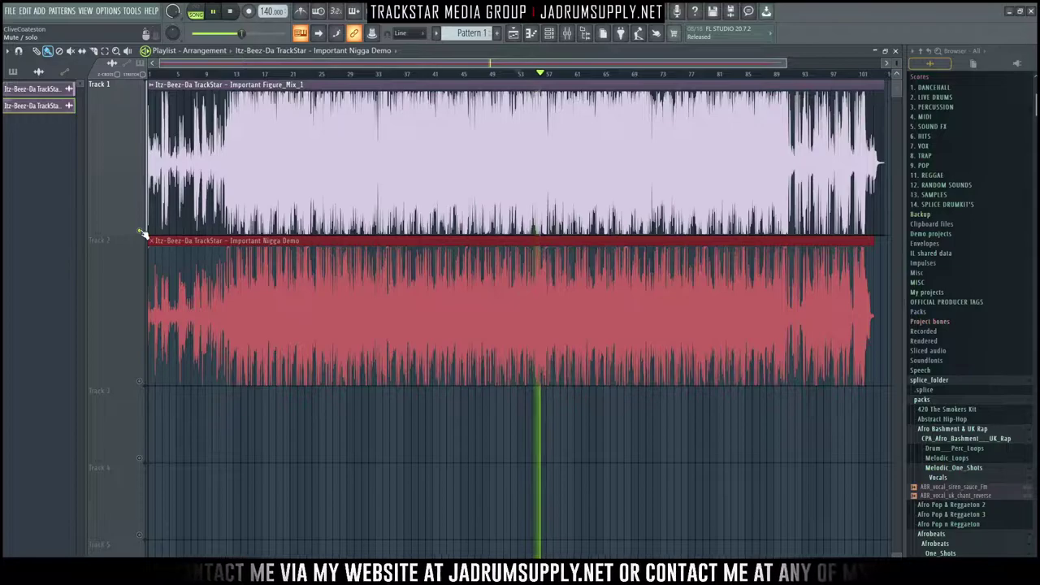
{"action": "right_click", "coordinate": [140, 381]}
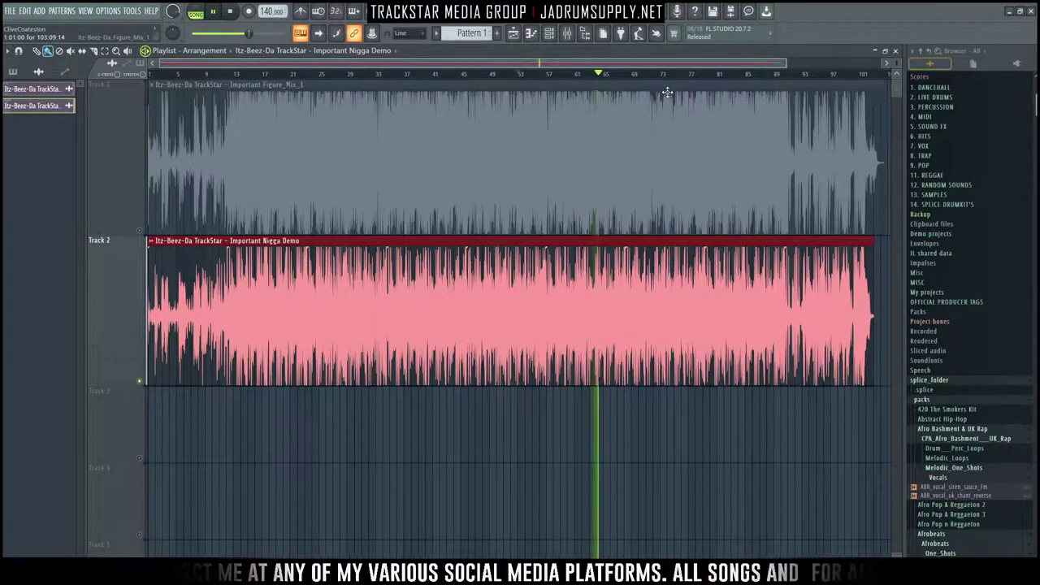
{"action": "right_click", "coordinate": [139, 231]}
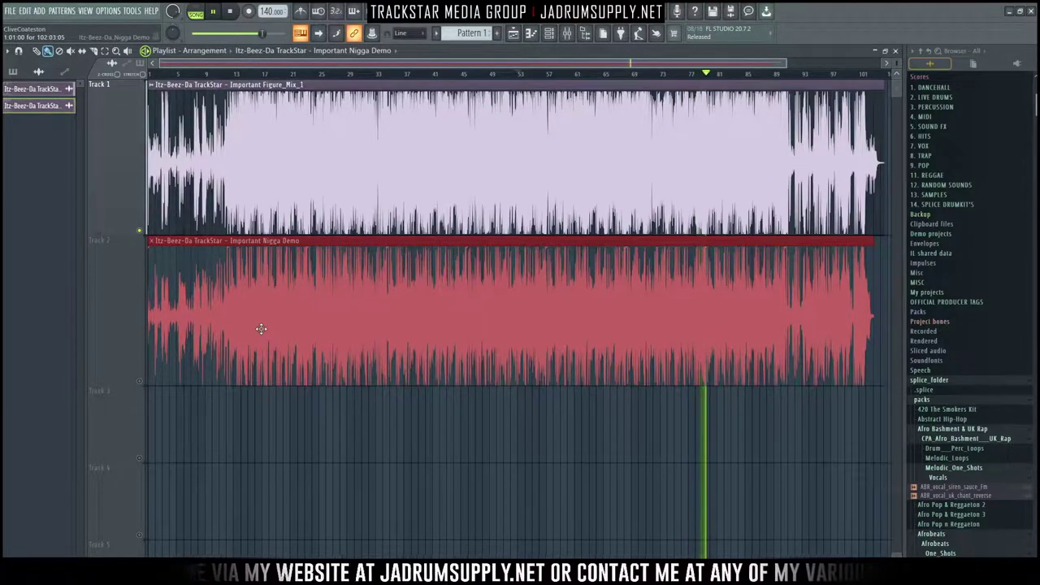
{"action": "key", "text": "space"}
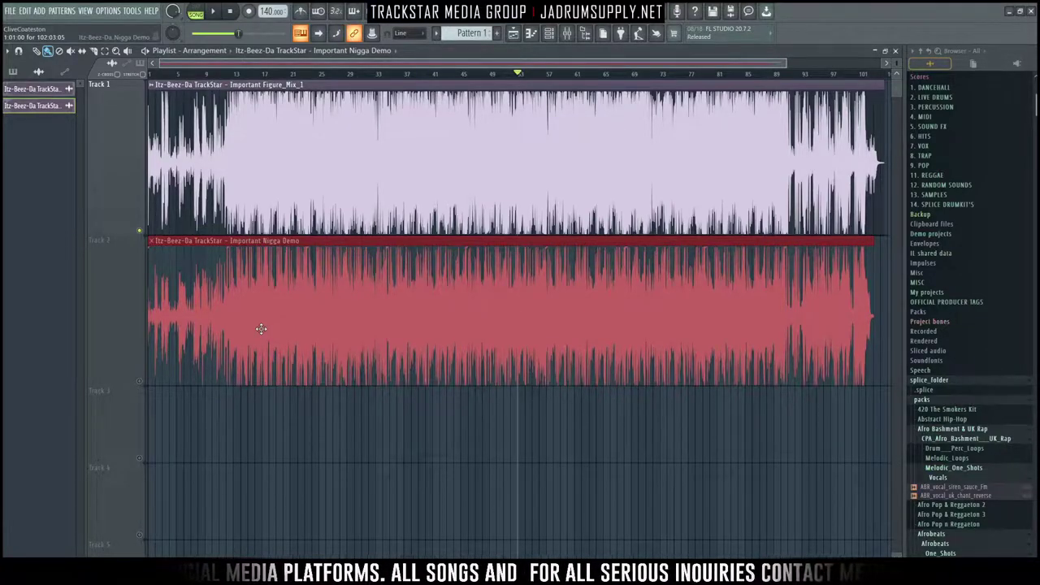
Look through the Downloads folder in a new File Explorer window and return to This PC
{"action": "key", "text": "alt+Tab"}
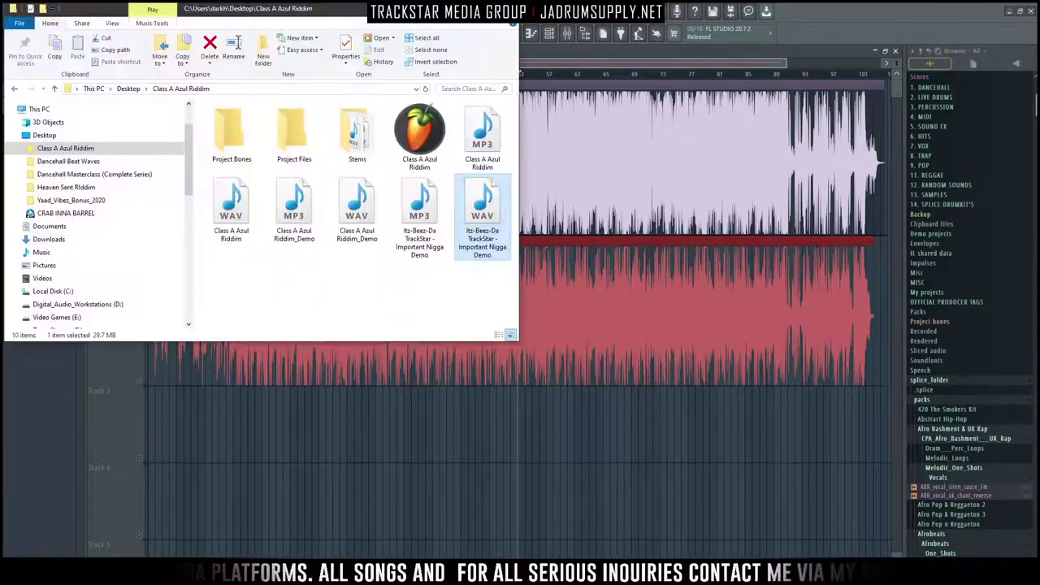
{"action": "key", "text": "super+e"}
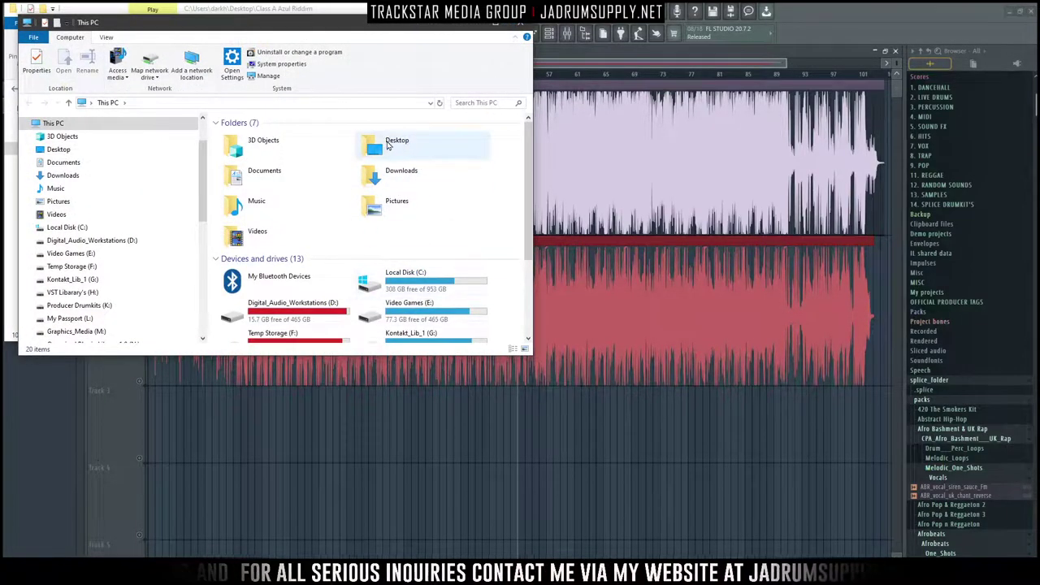
{"action": "double_click", "coordinate": [380, 167]}
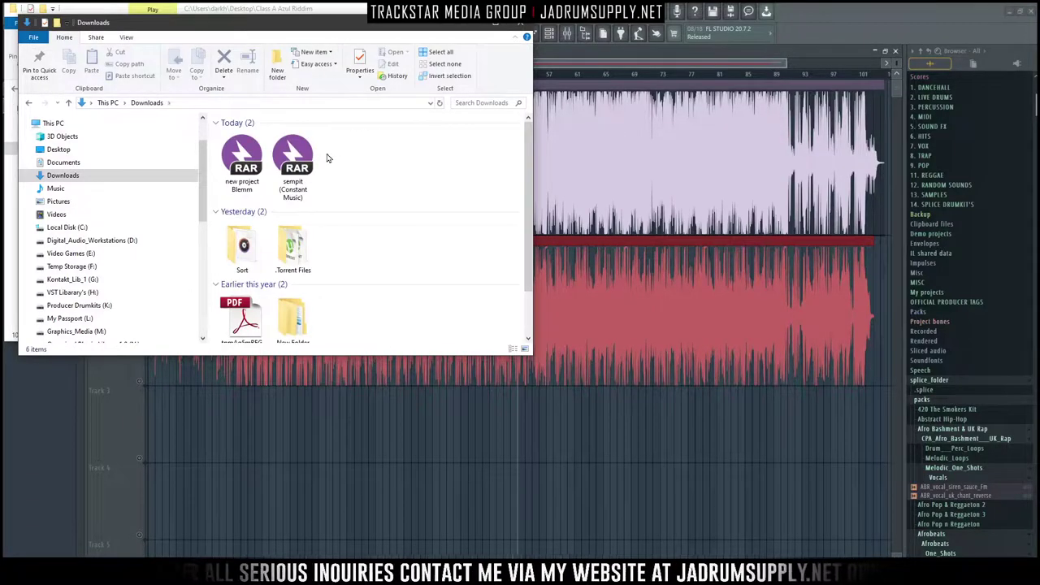
{"action": "left_click", "coordinate": [107, 103]}
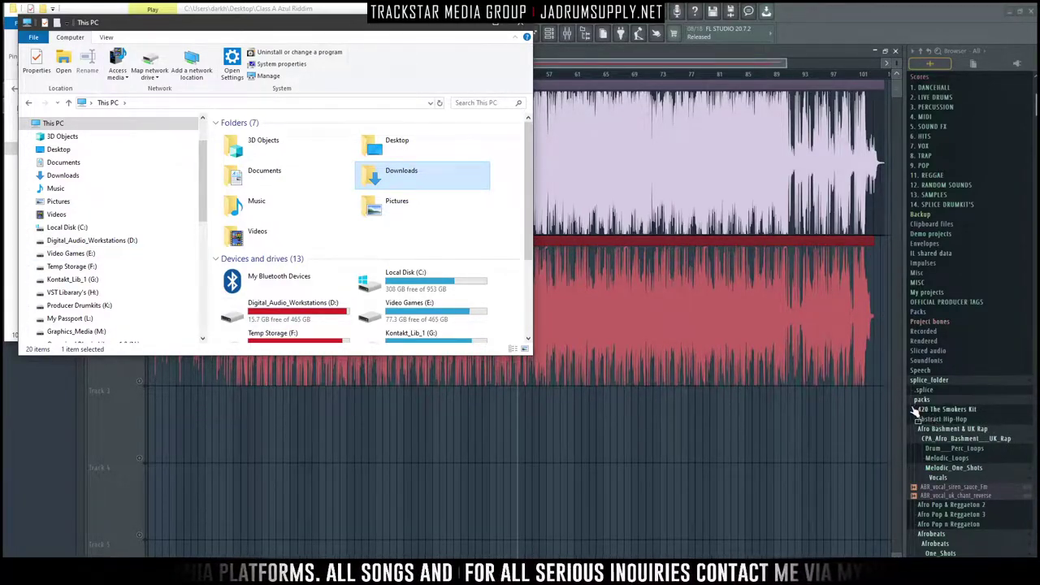
Switch to Pro Tools, start playback, and reorder the mixer tracks with Echo Half and Echoboy Qtr after Microshift and Lead Vocal directly before RIDDIM
{"action": "left_click", "coordinate": [585, 453]}
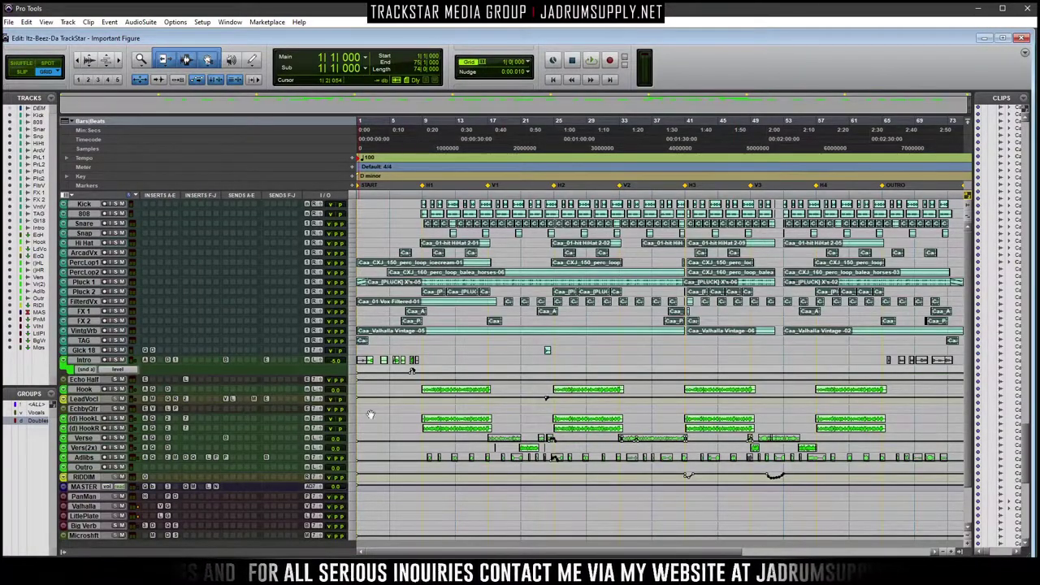
{"action": "key", "text": "space"}
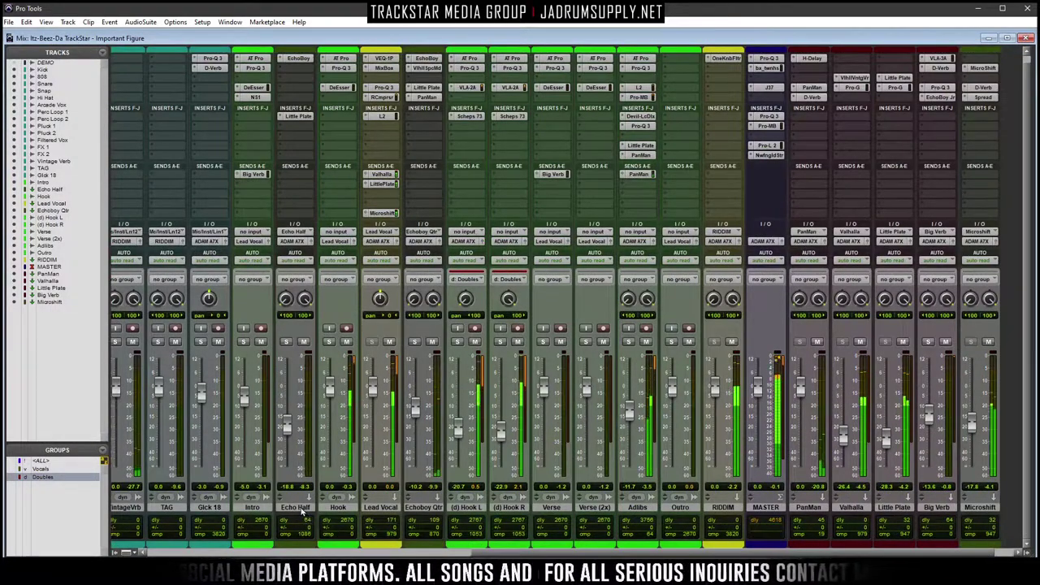
{"action": "left_click", "coordinate": [295, 507]}
{"action": "left_click", "coordinate": [423, 507], "text": "ctrl"}
{"action": "scroll", "coordinate": [701, 546], "scroll_direction": "right", "scroll_amount": 1}
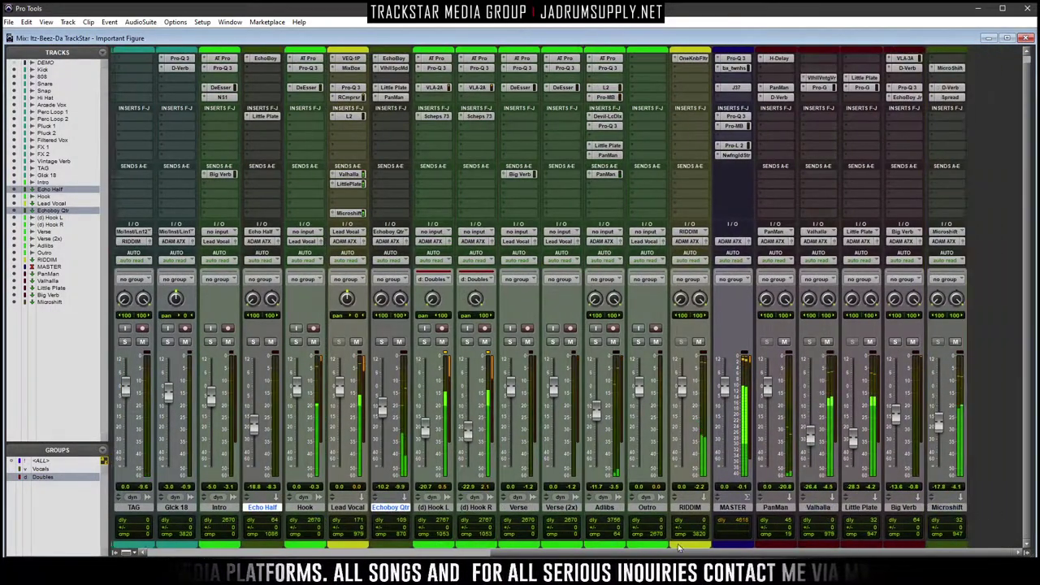
{"action": "left_click", "coordinate": [305, 508]}
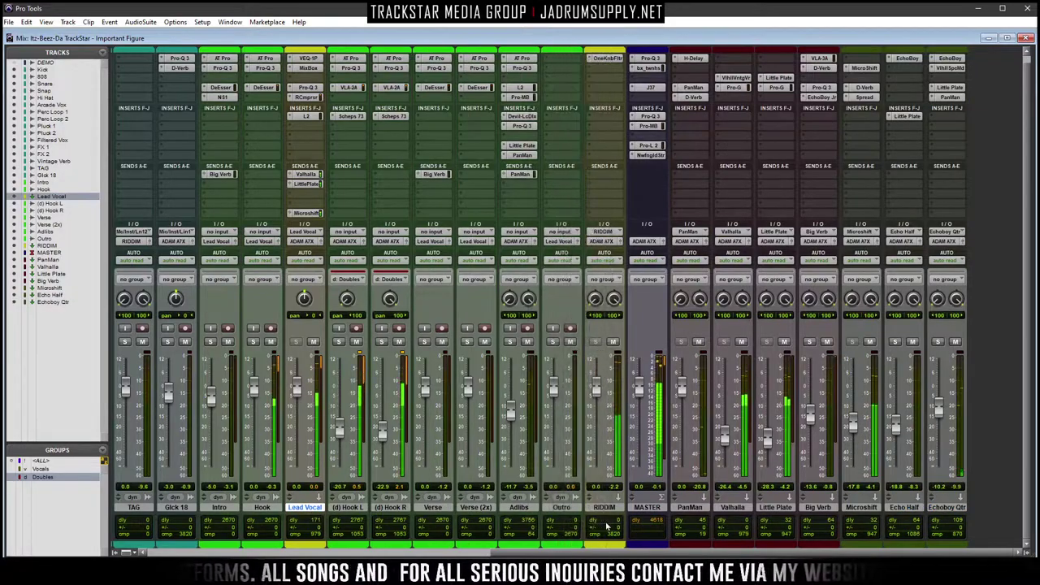
{"action": "left_click_drag", "start_coordinate": [605, 526], "coordinate": [606, 520]}
Mute the Lead Vocal track and the two hook doubles, Hook L and Hook R, in the mixer
{"action": "left_click", "coordinate": [570, 342]}
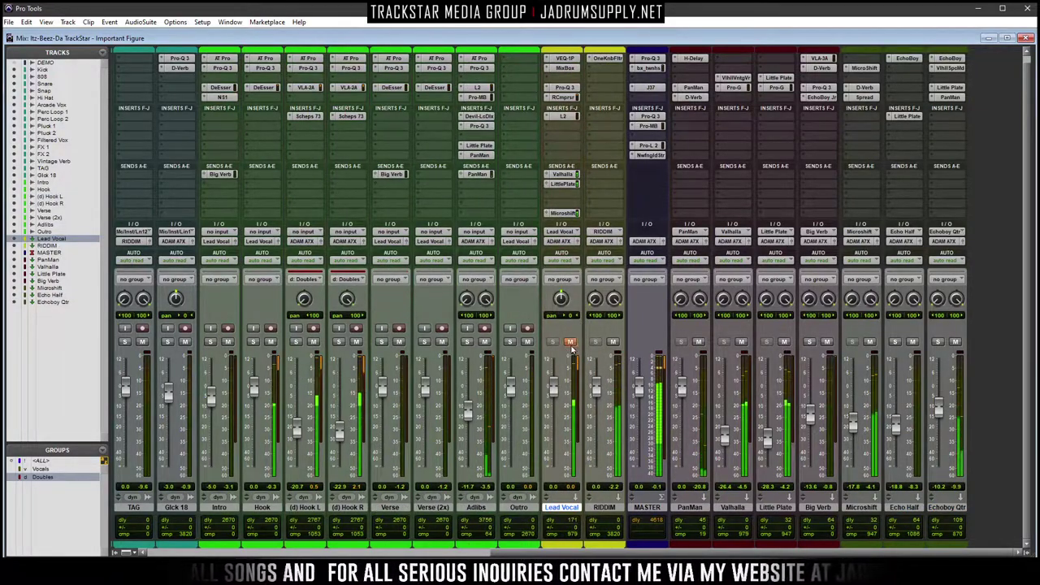
{"action": "left_click", "coordinate": [356, 341]}
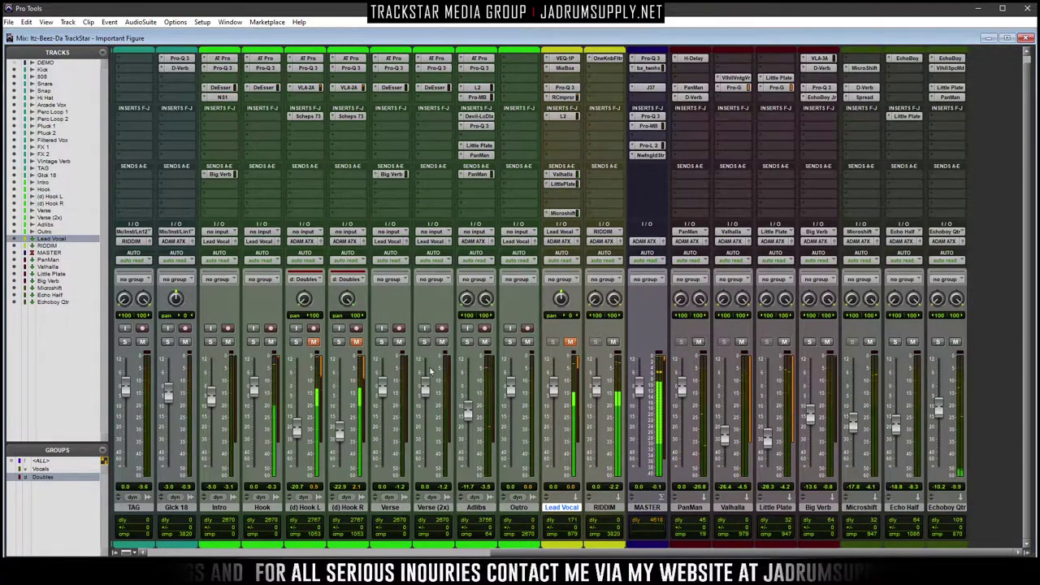
{"action": "left_click_drag", "start_coordinate": [504, 553], "coordinate": [486, 553]}
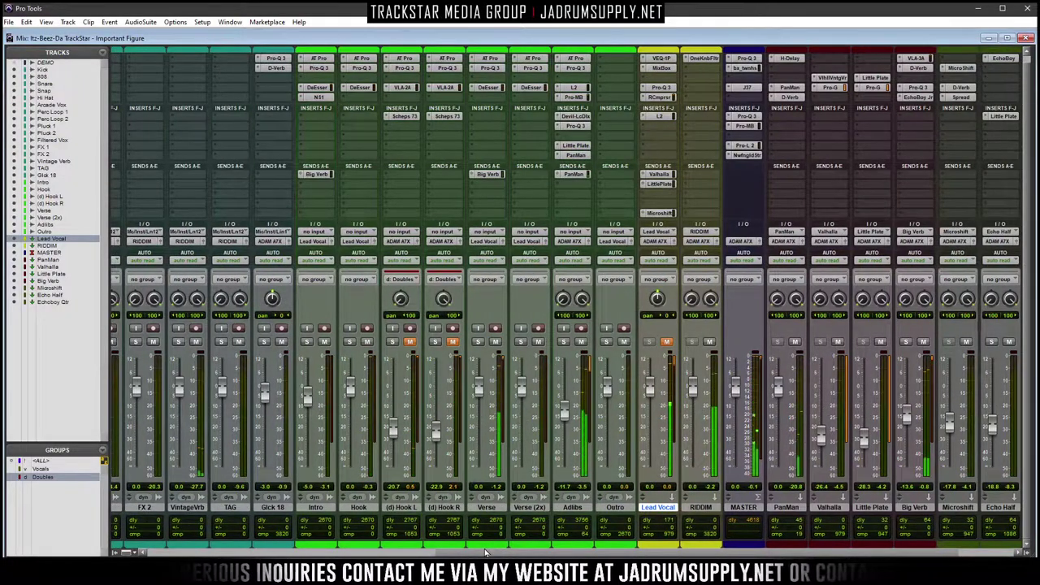
Examine the FabFilter Pro-L 2 limiter on the MASTER track and close its window
{"action": "left_click_drag", "start_coordinate": [486, 553], "coordinate": [491, 553]}
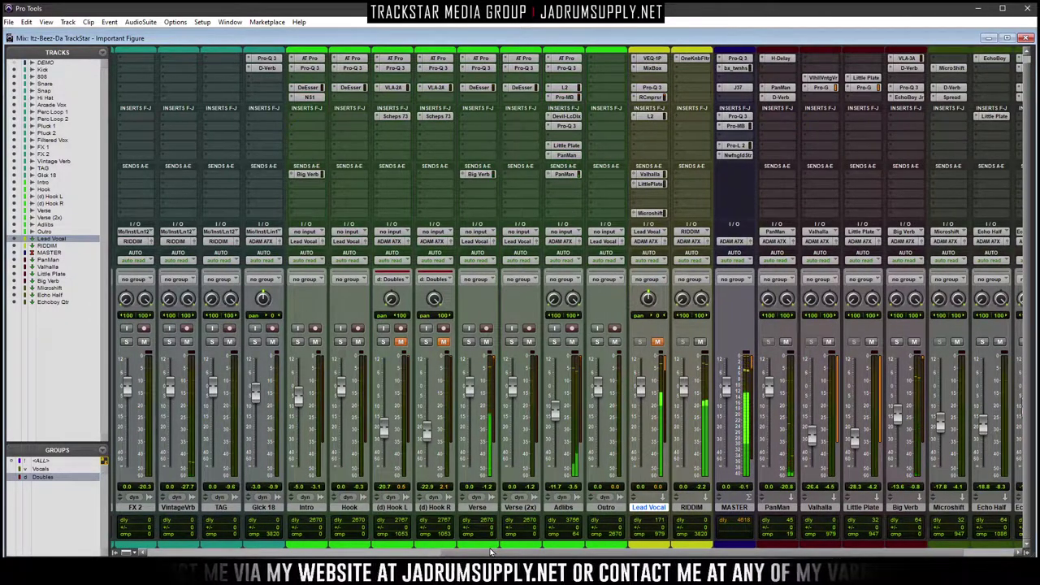
{"action": "left_click_drag", "start_coordinate": [491, 553], "coordinate": [546, 552]}
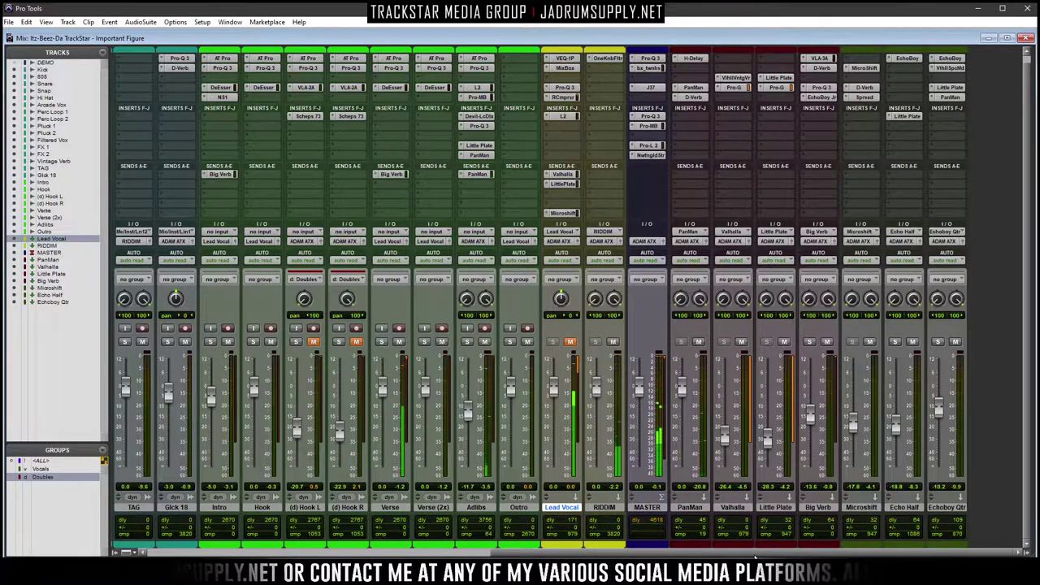
{"action": "left_click", "coordinate": [652, 145]}
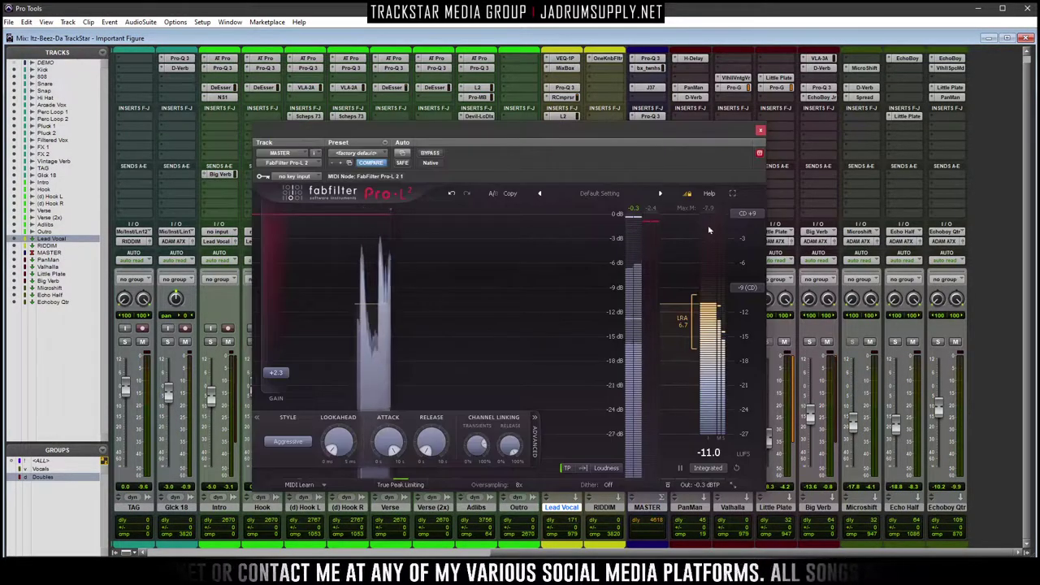
{"action": "left_click", "coordinate": [761, 131]}
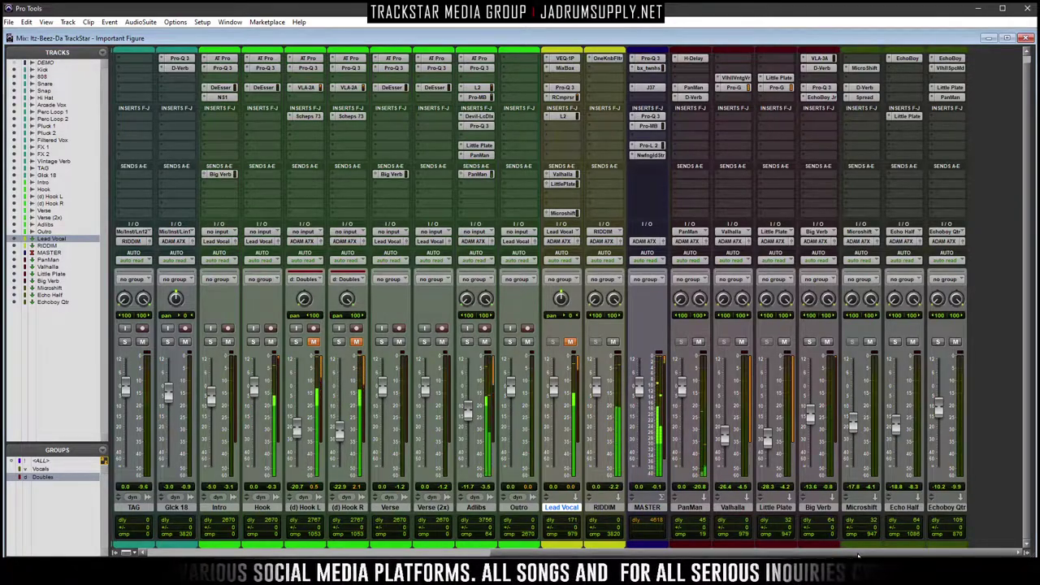
Recolor the effect return tracks from PanMan through Echoboy Qtr with one dark red track color
{"action": "left_click", "coordinate": [946, 507]}
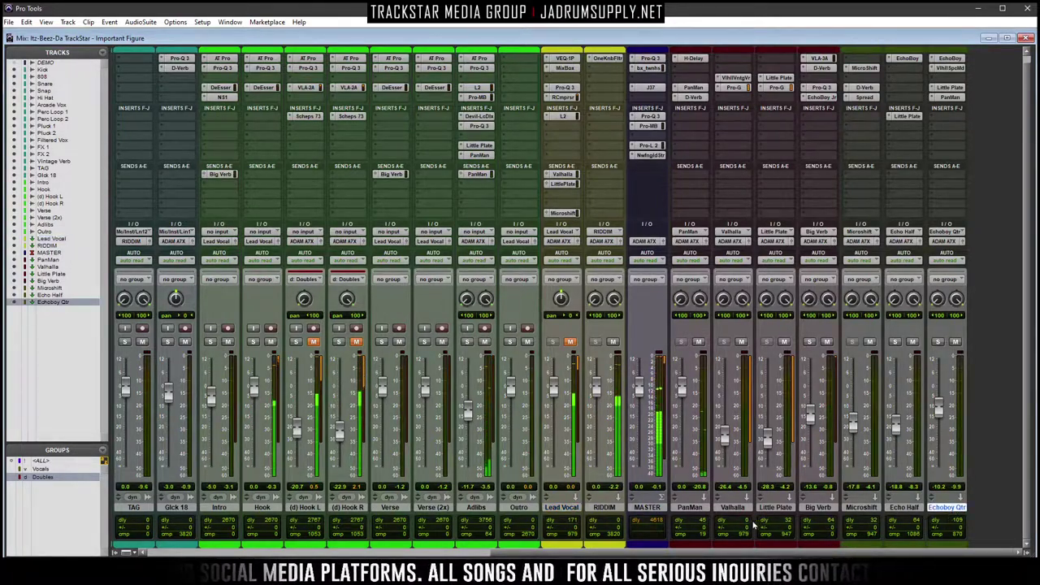
{"action": "left_click", "coordinate": [691, 507], "text": "shift"}
{"action": "double_click", "coordinate": [694, 548]}
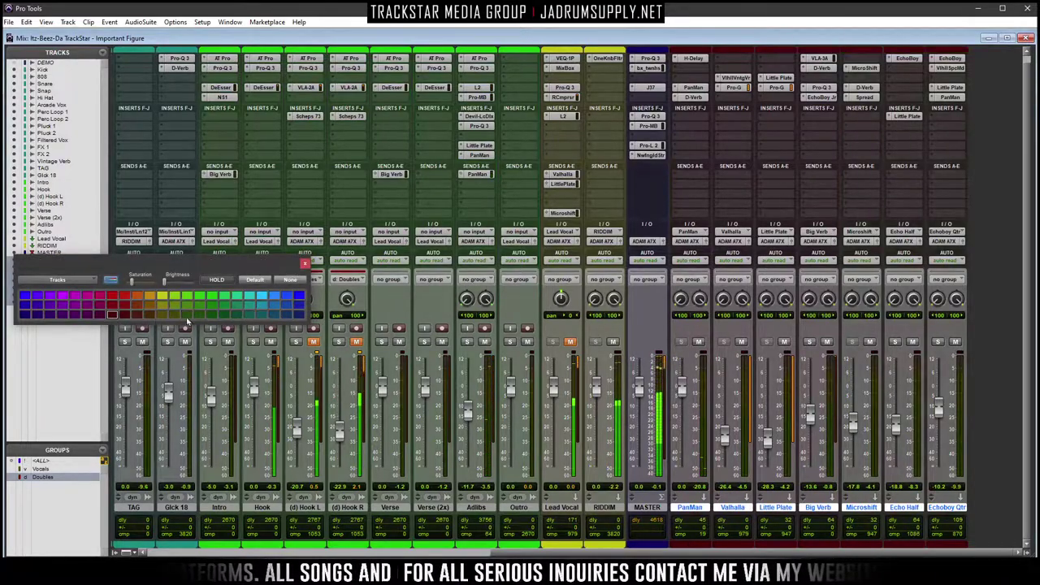
{"action": "left_click", "coordinate": [305, 262]}
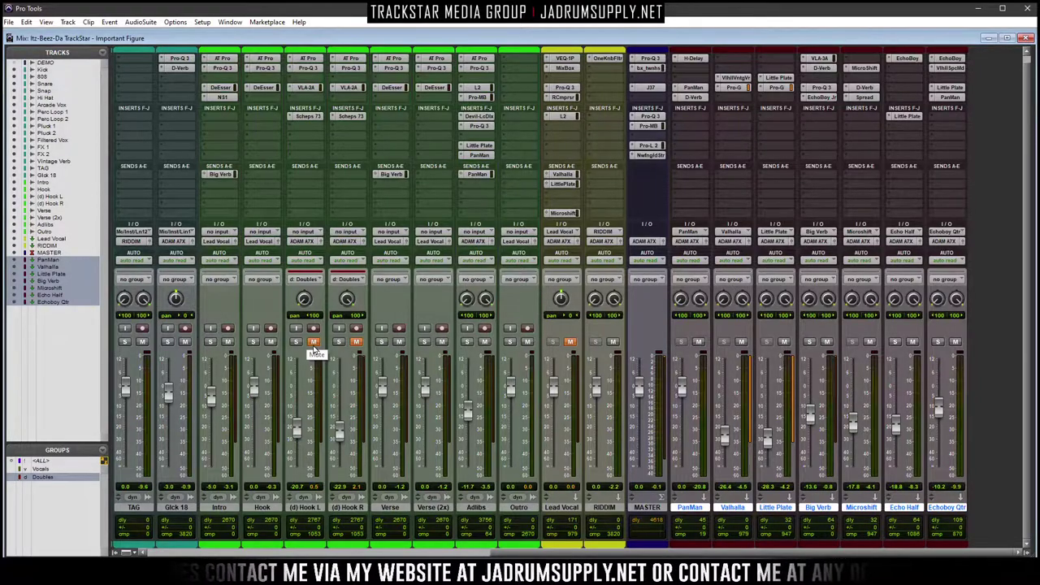
Unmute the Hook L and Hook R doubles and the Lead Vocal track, and play back the mix
{"action": "left_click", "coordinate": [314, 345]}
{"action": "left_click", "coordinate": [314, 344]}
{"action": "left_click", "coordinate": [313, 345]}
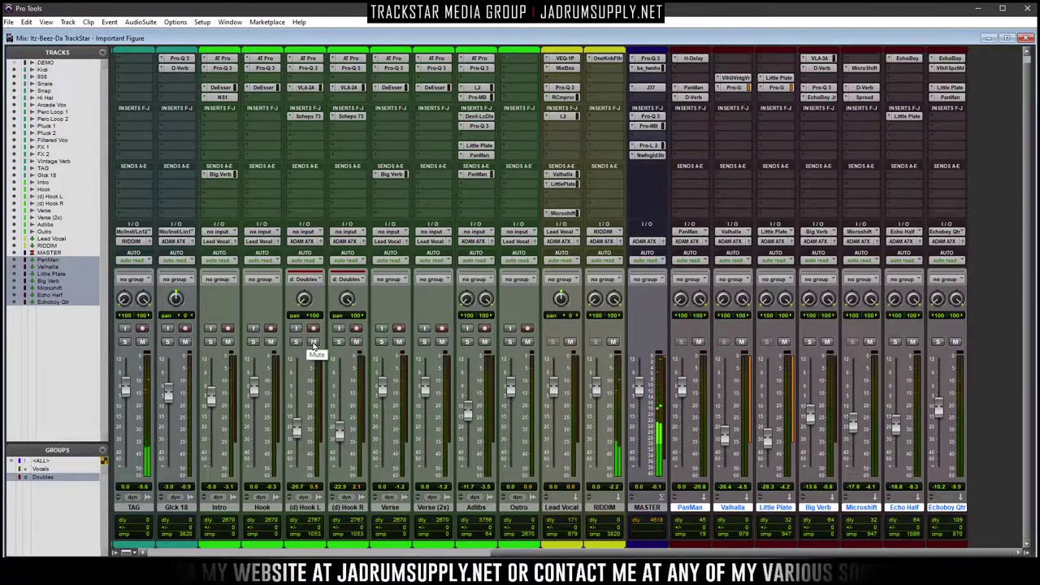
{"action": "left_click", "coordinate": [314, 344]}
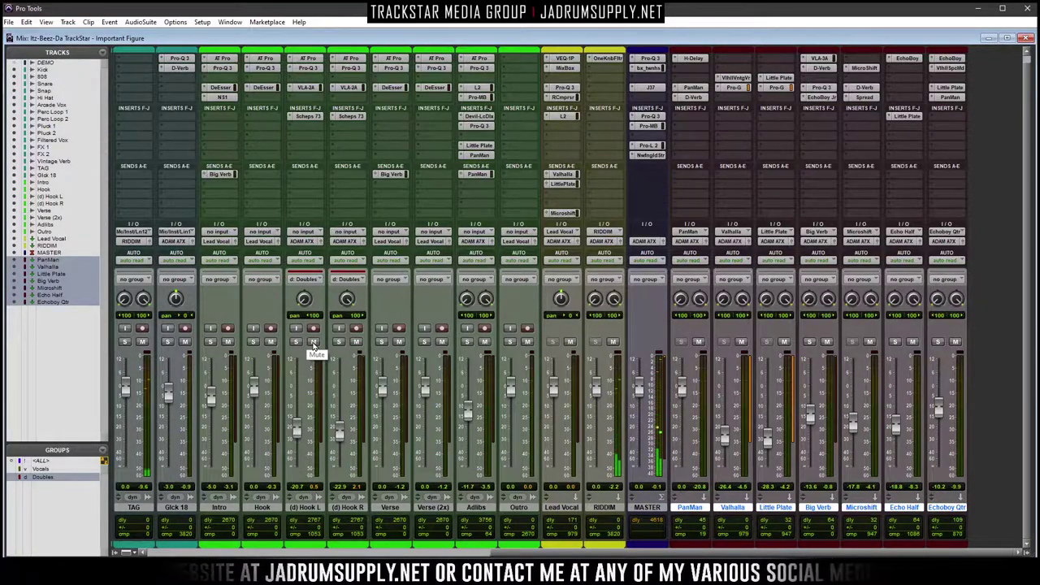
{"action": "left_click", "coordinate": [313, 345]}
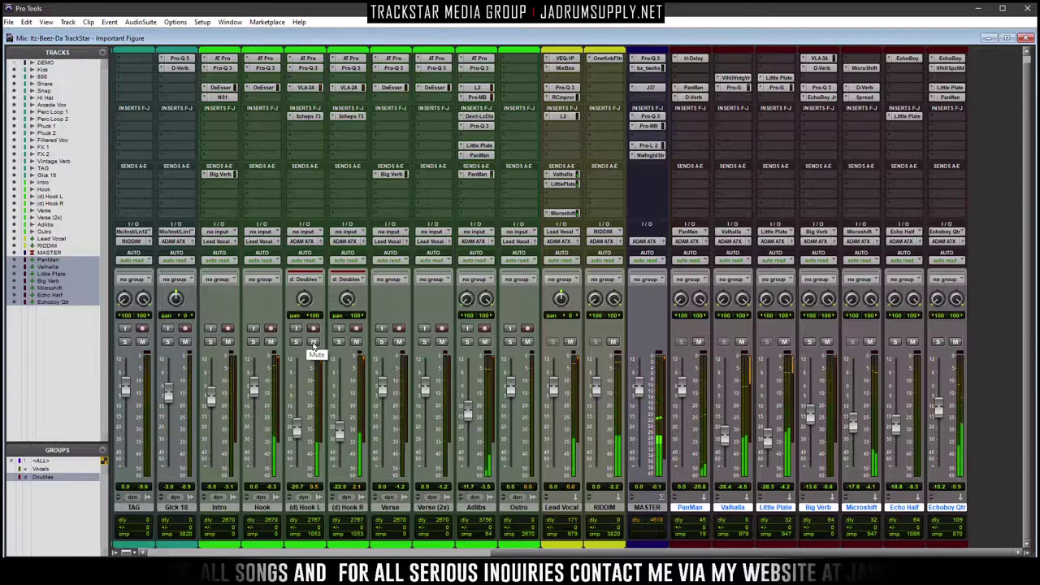
{"action": "scroll", "coordinate": [605, 134], "scroll_direction": "up", "scroll_amount": 1}
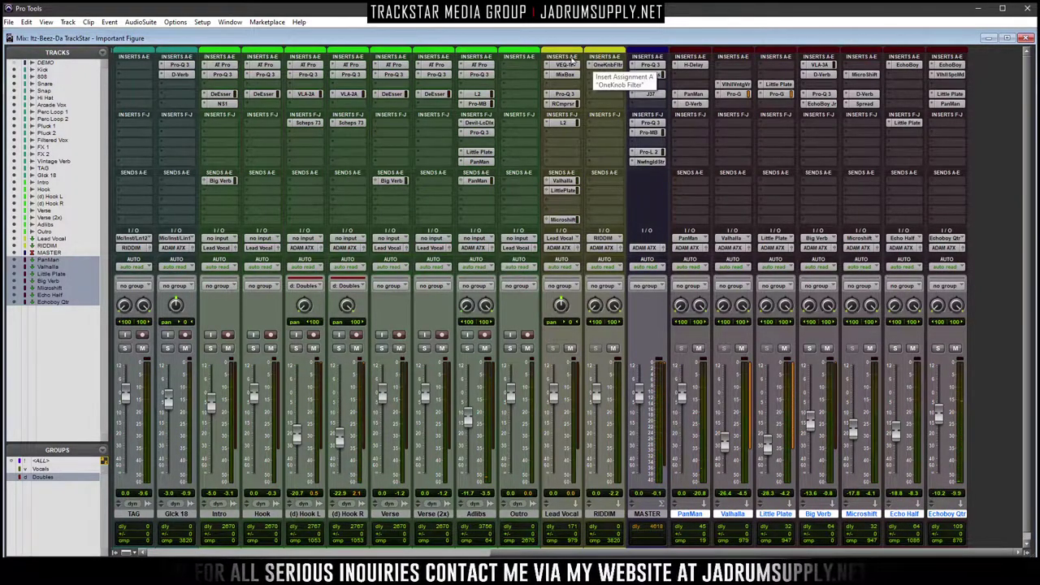
{"action": "scroll", "coordinate": [571, 65], "scroll_direction": "down", "scroll_amount": 1}
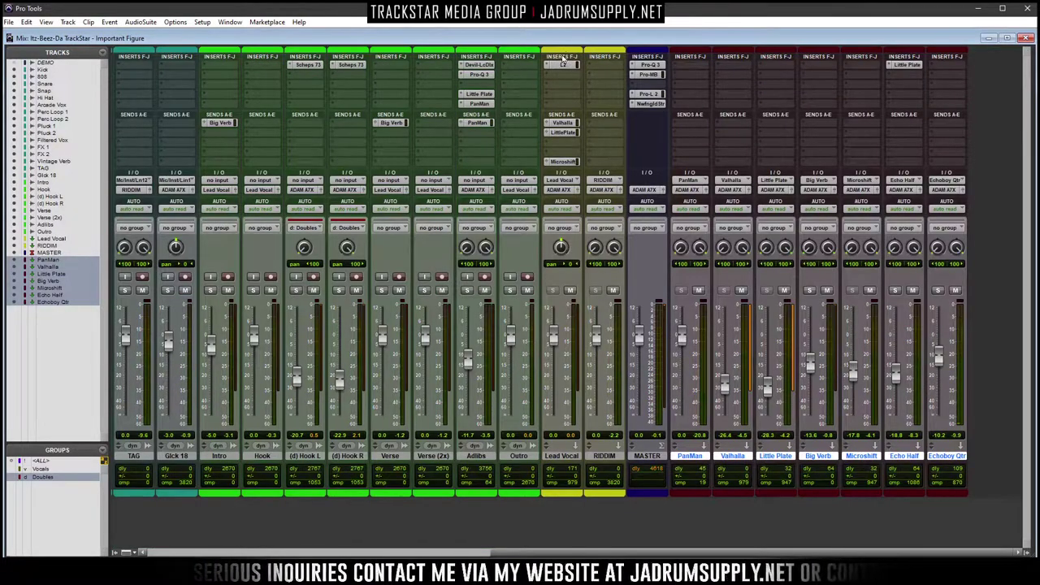
{"action": "left_click", "coordinate": [566, 59]}
{"action": "left_click", "coordinate": [573, 70]}
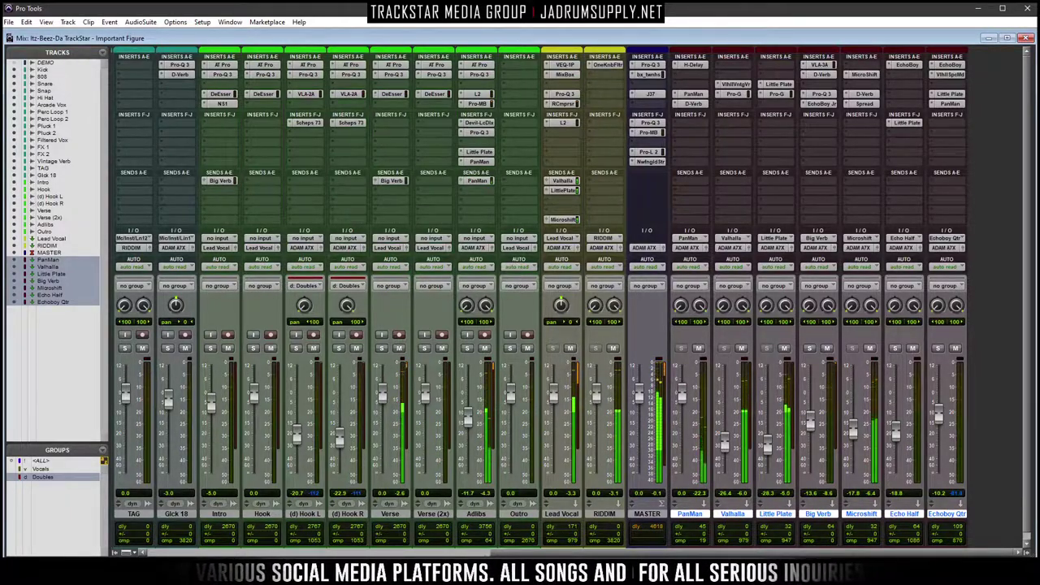
Switch to File Explorer and play the Important Figure_Mix_1 bounce from the session's Bounced Files folder
{"action": "mouse_move", "coordinate": [317, 573]}
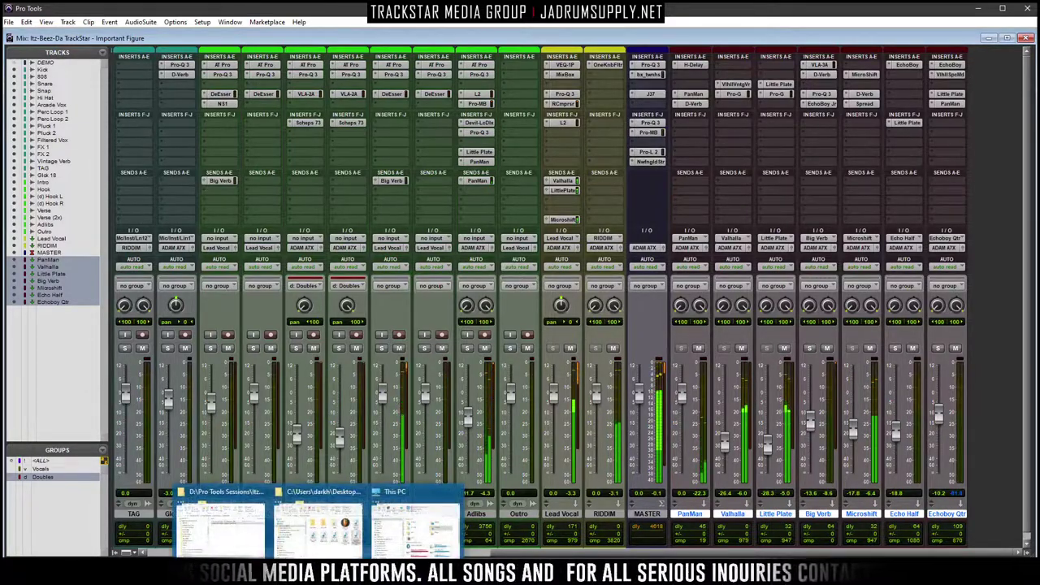
{"action": "left_click", "coordinate": [416, 524]}
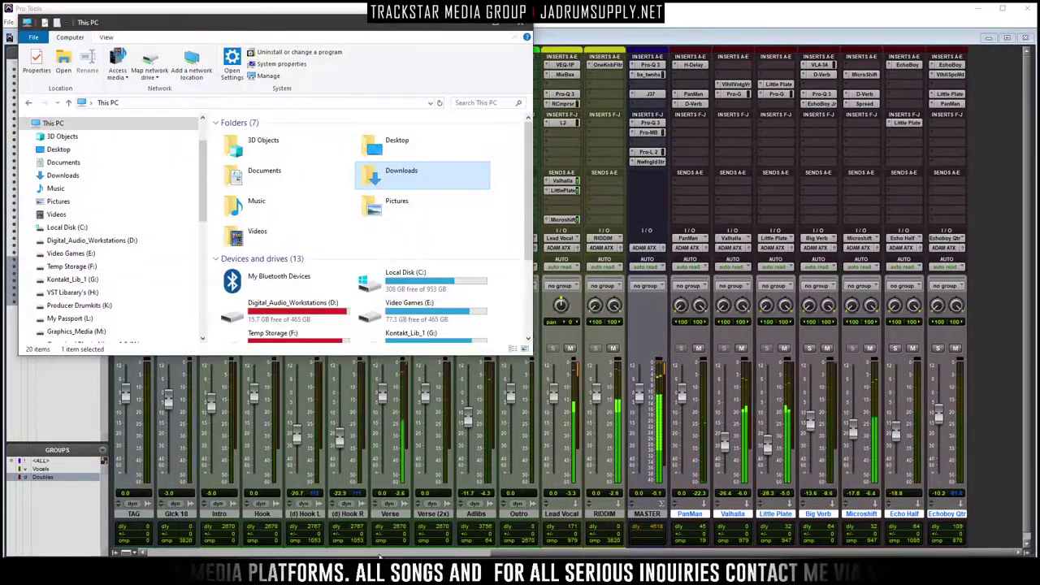
{"action": "left_click", "coordinate": [334, 552]}
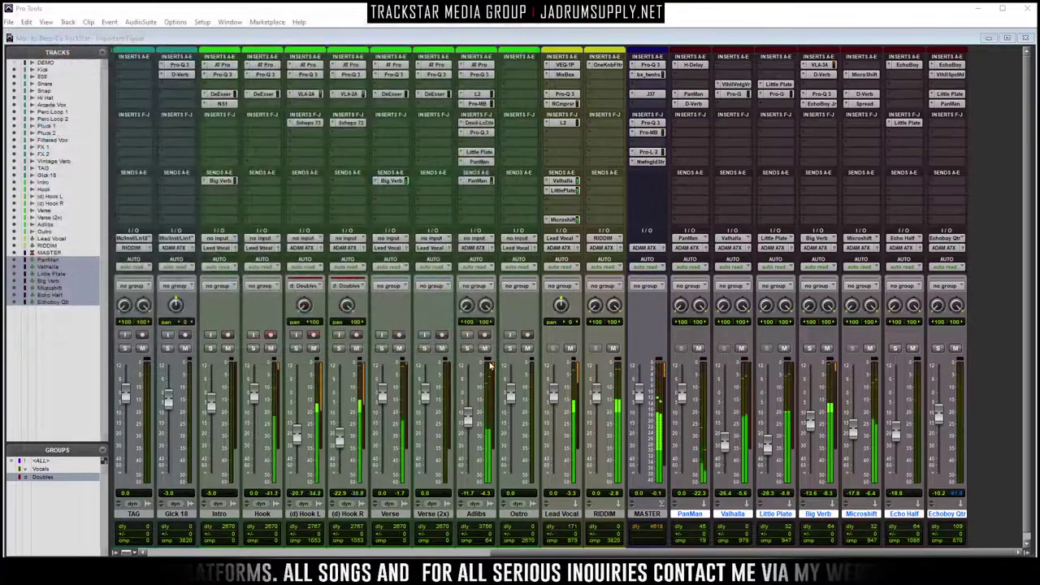
{"action": "left_click", "coordinate": [341, 551]}
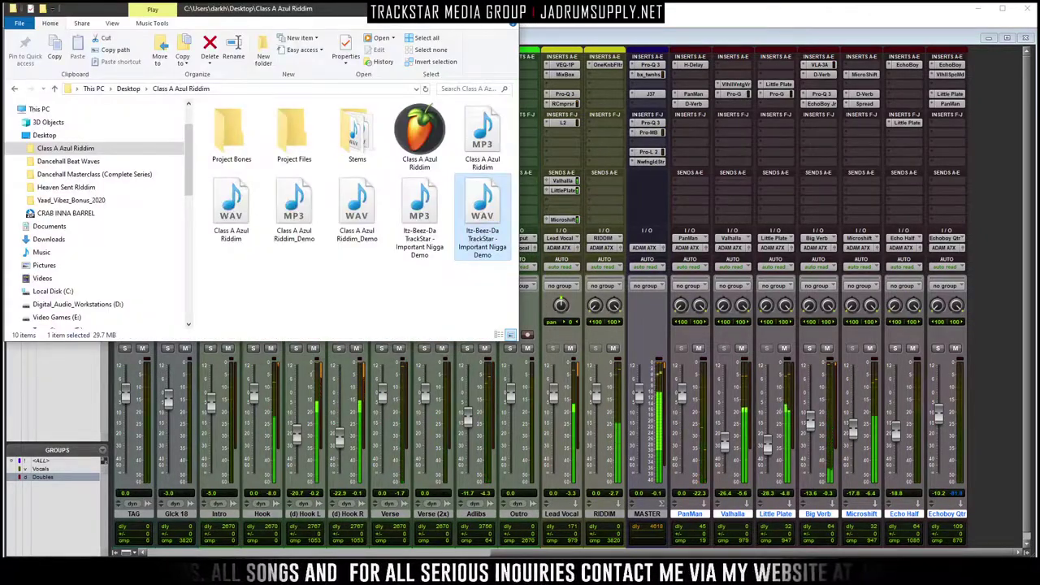
{"action": "left_click", "coordinate": [341, 551]}
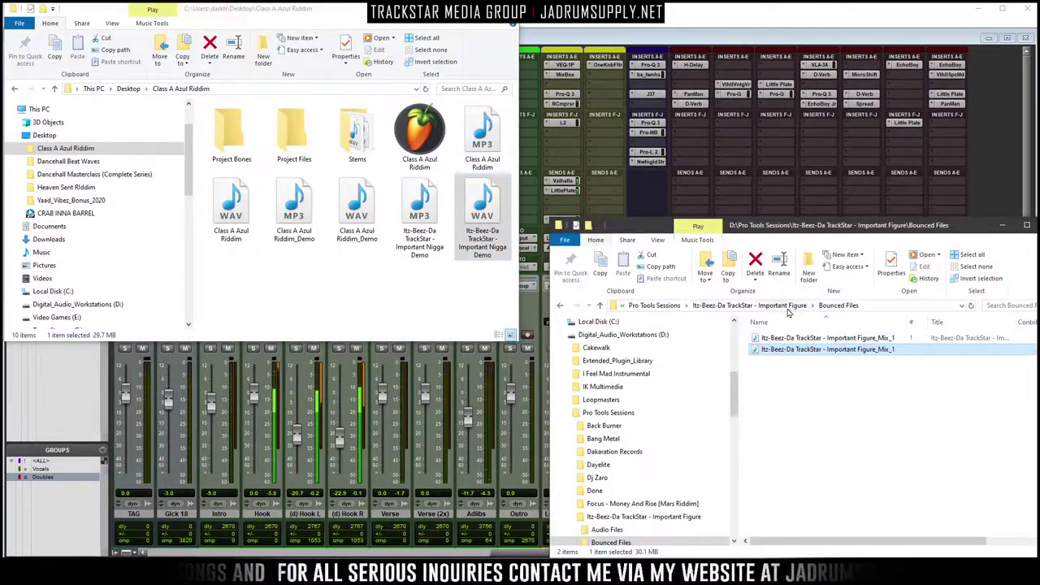
{"action": "left_click", "coordinate": [743, 38]}
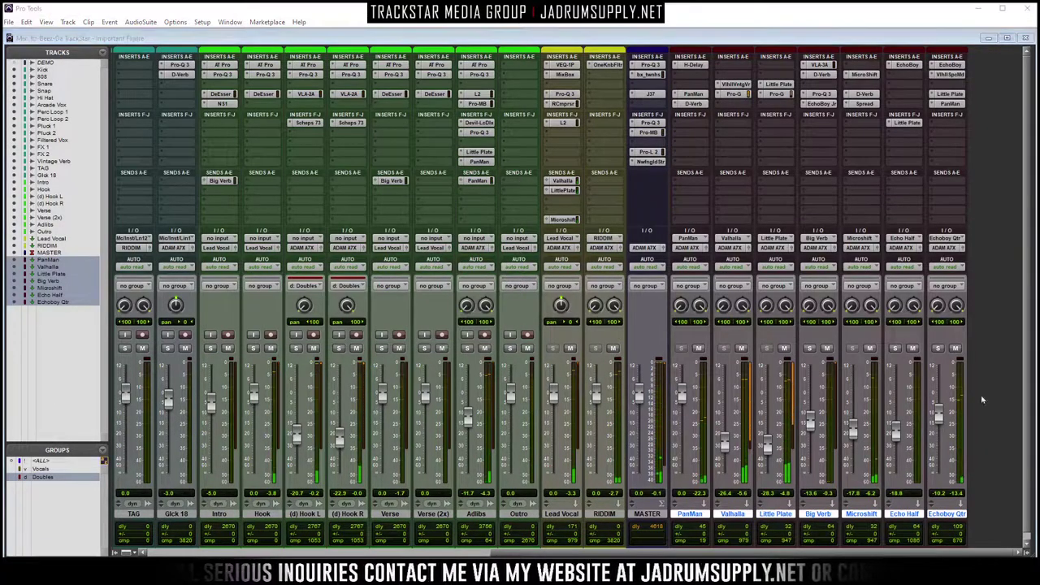
Move the media player window aside over the mixer and lower its playback volume
{"action": "left_click_drag", "start_coordinate": [504, 323], "coordinate": [347, 398]}
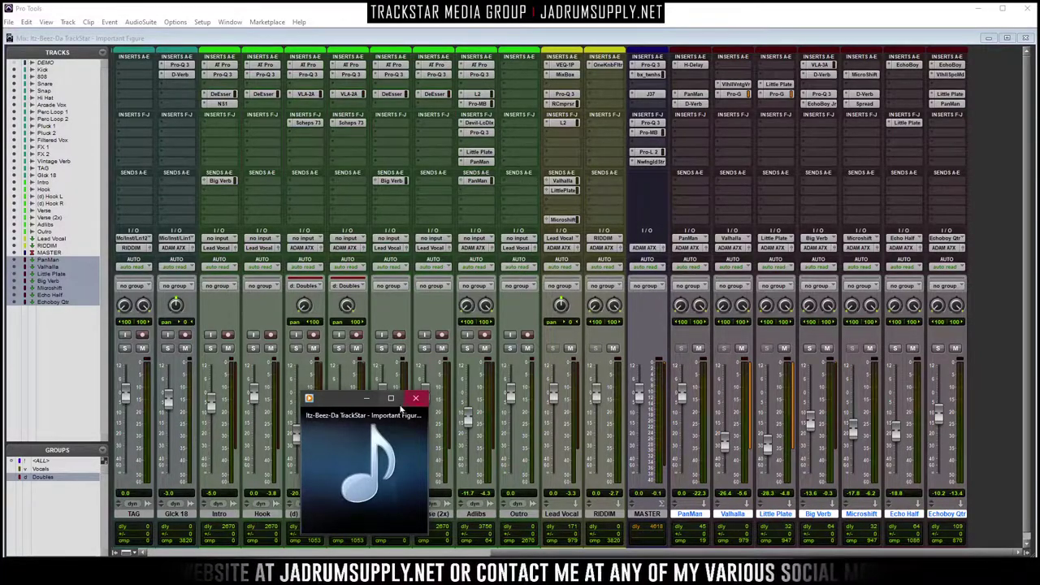
{"action": "left_click_drag", "start_coordinate": [328, 405], "coordinate": [221, 319]}
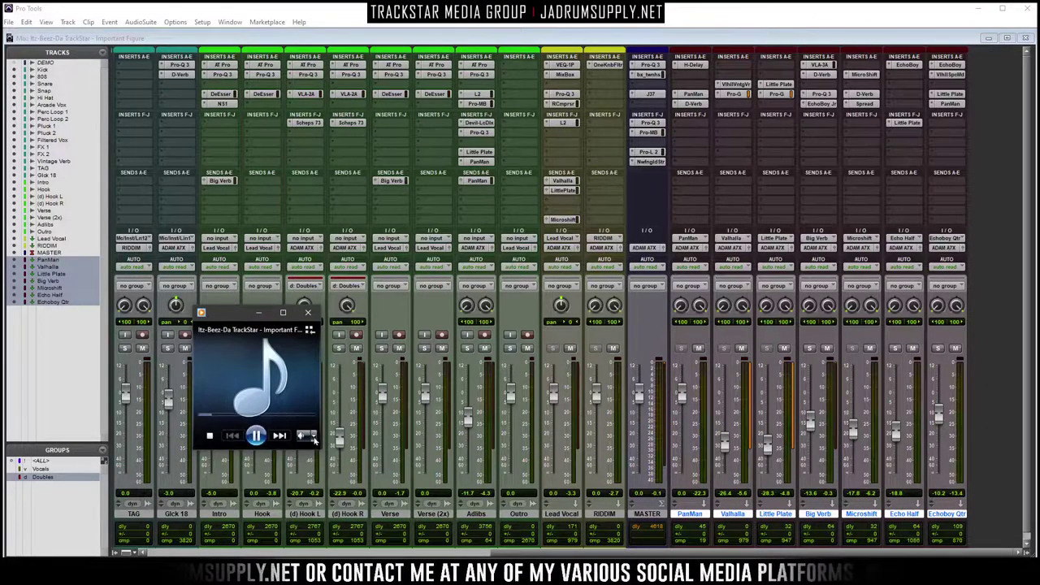
{"action": "mouse_move", "coordinate": [300, 436]}
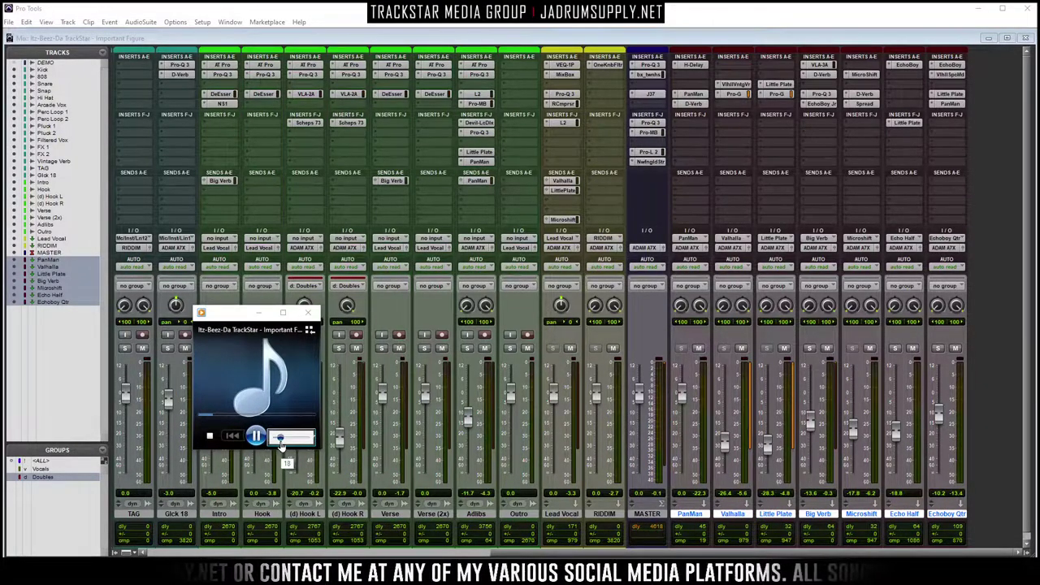
{"action": "left_click", "coordinate": [258, 314]}
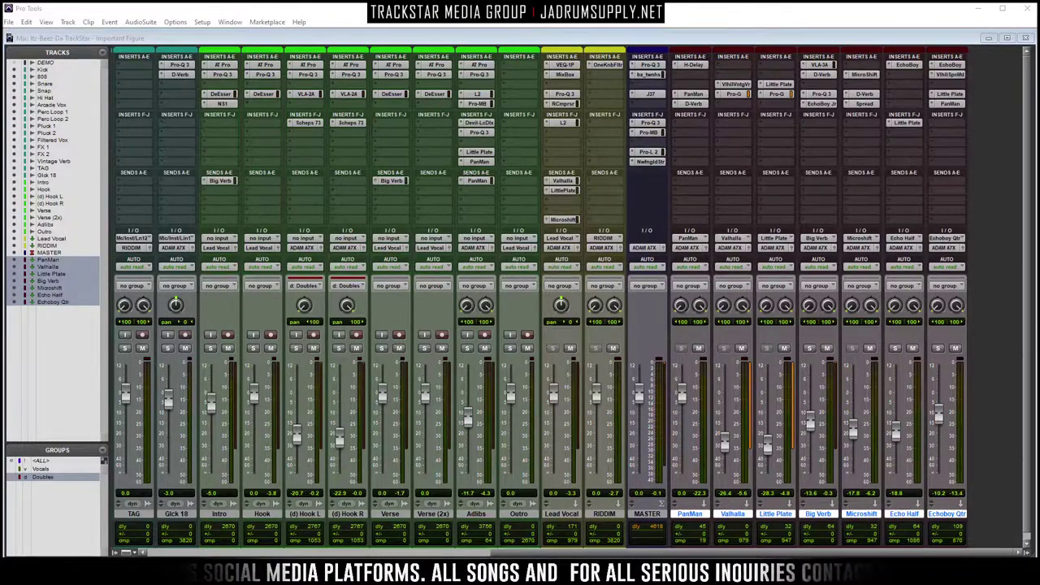
{"action": "key", "text": "alt+Tab"}
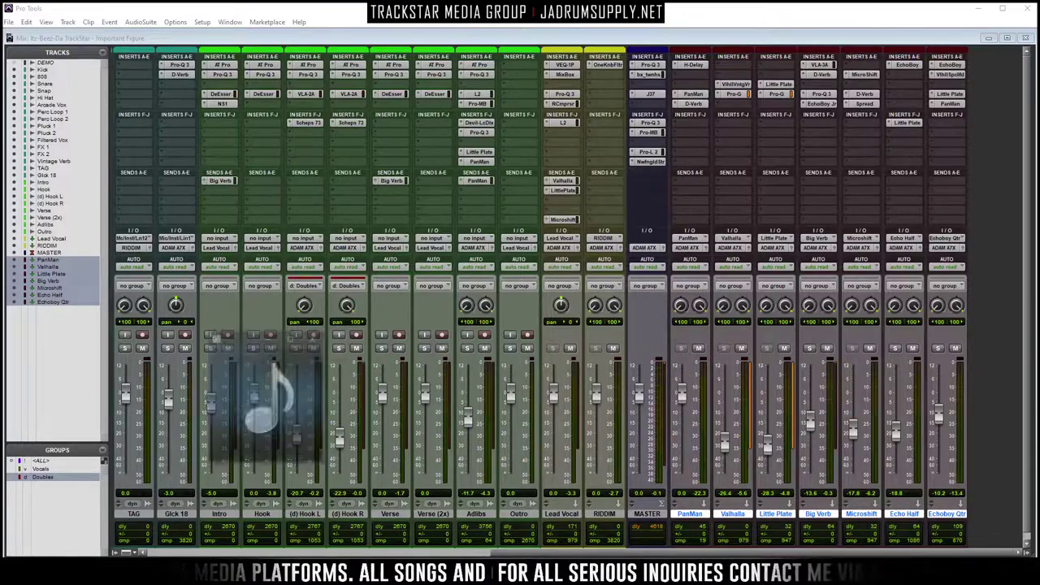
{"action": "left_click_drag", "start_coordinate": [284, 440], "coordinate": [278, 439]}
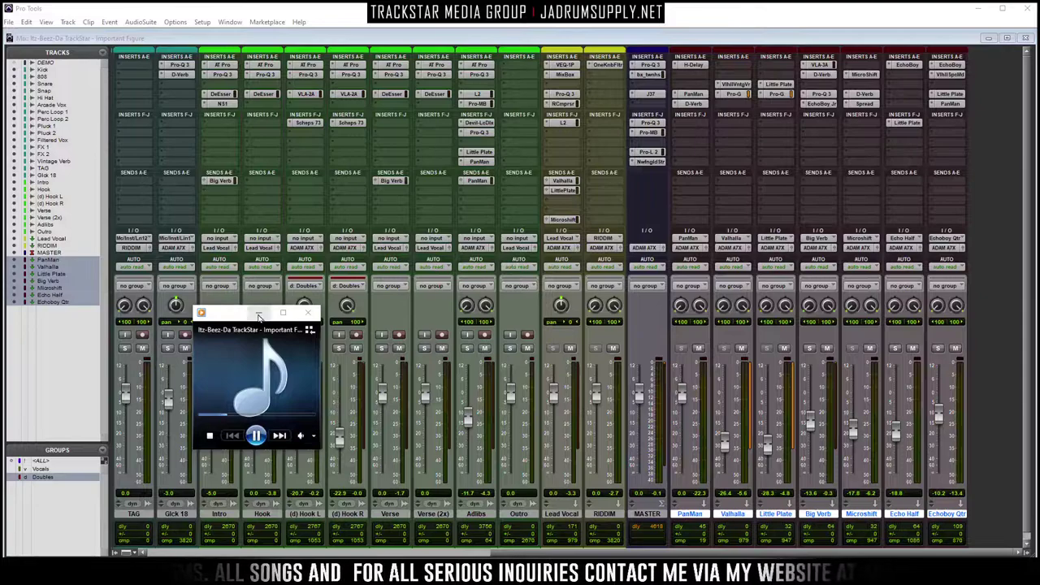
Return to Pro Tools and examine the Verse track's Auto-Tune Pro, Pro-Q 3 and DeEsser inserts, moving the plug-in window aside
{"action": "left_click", "coordinate": [431, 307]}
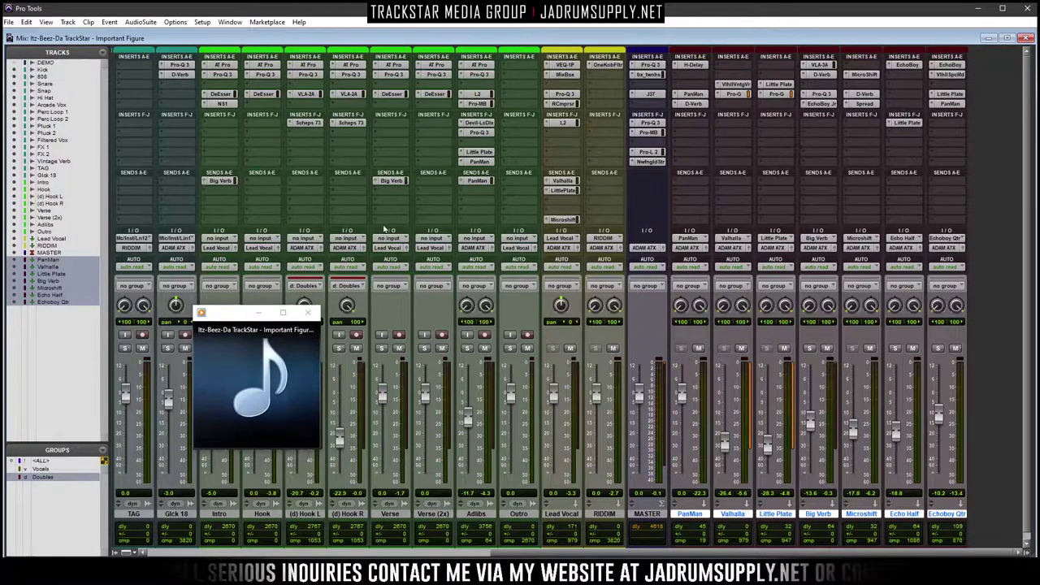
{"action": "left_click", "coordinate": [393, 65]}
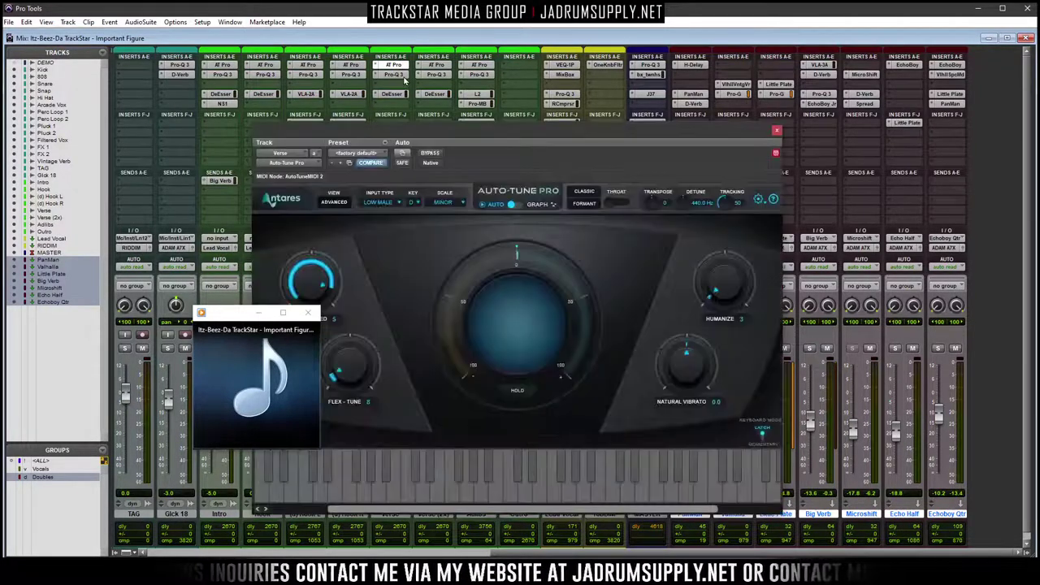
{"action": "left_click", "coordinate": [395, 75]}
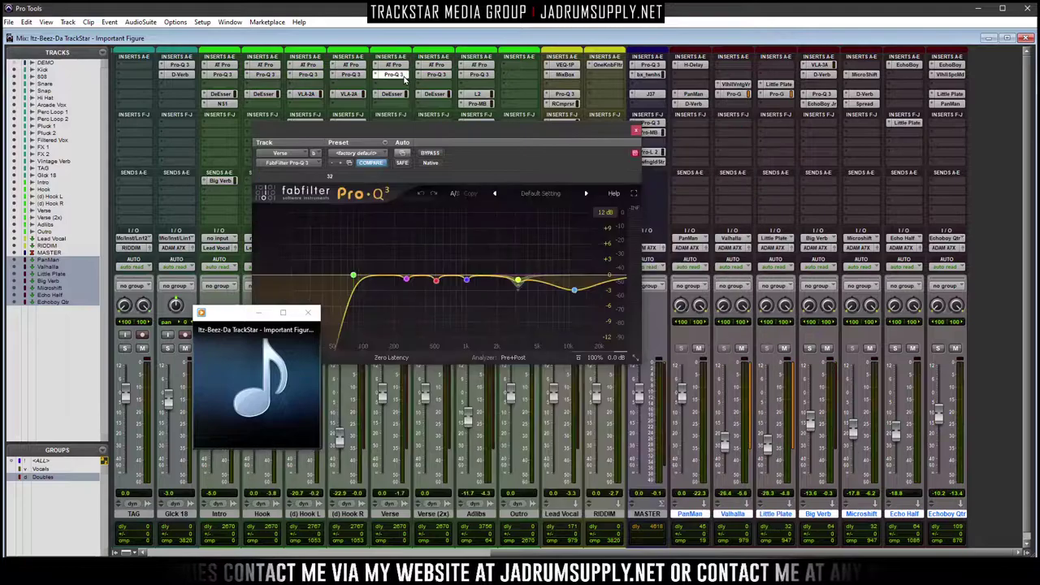
{"action": "left_click", "coordinate": [391, 94]}
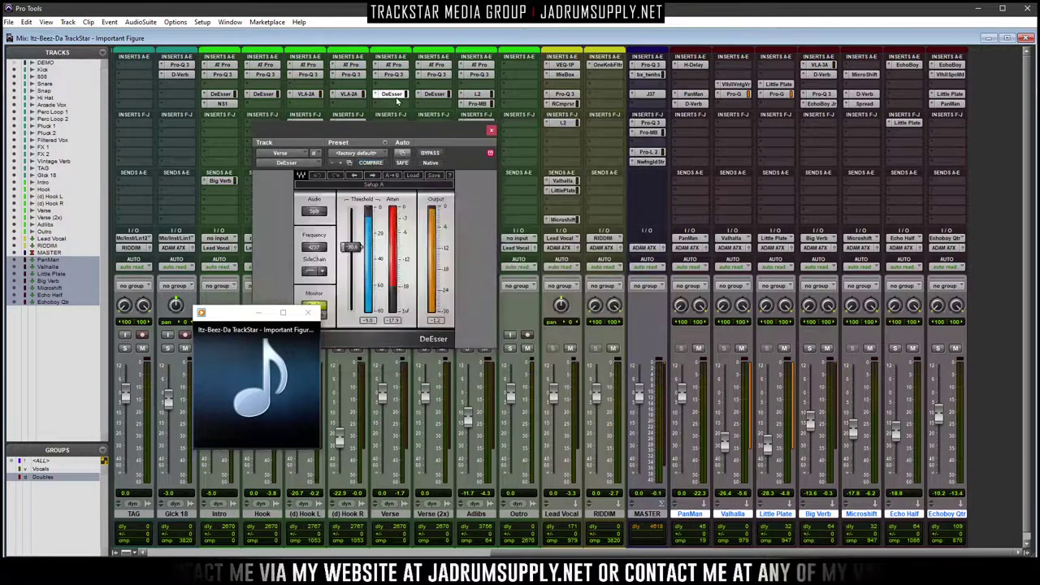
{"action": "left_click_drag", "start_coordinate": [562, 134], "coordinate": [206, 144]}
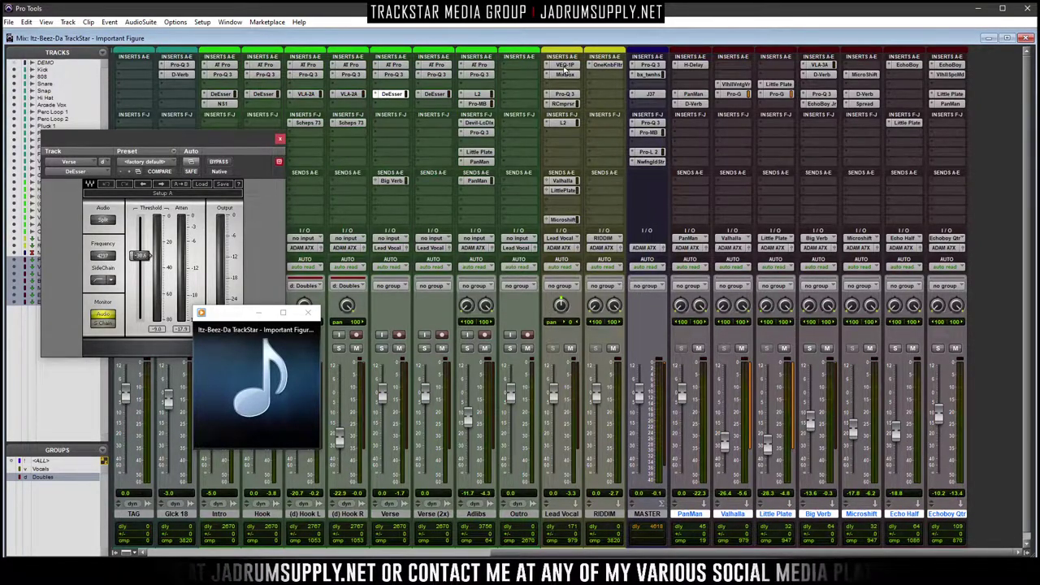
Examine the Lead Vocal track's VEQ-1P, MixBox and Pro-Q 3 inserts, moving the media player clear of the plug-in windows
{"action": "left_click", "coordinate": [566, 65]}
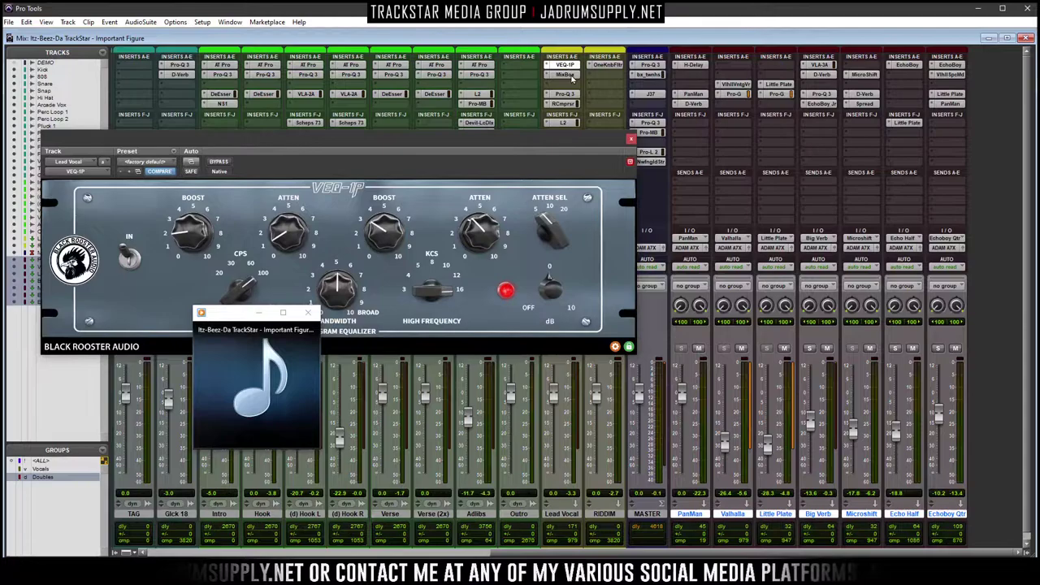
{"action": "left_click", "coordinate": [569, 75]}
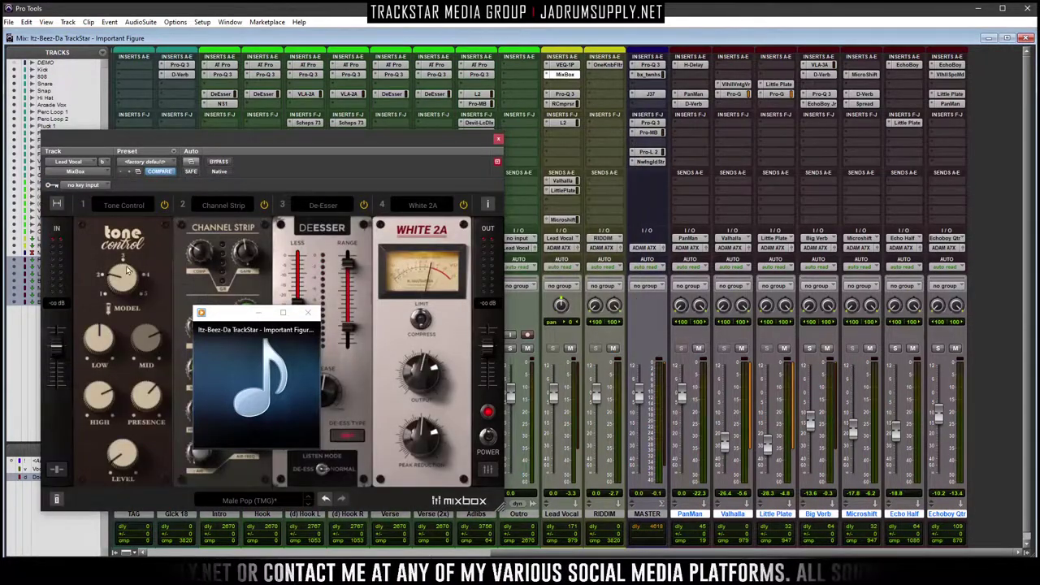
{"action": "left_click_drag", "start_coordinate": [231, 321], "coordinate": [758, 400]}
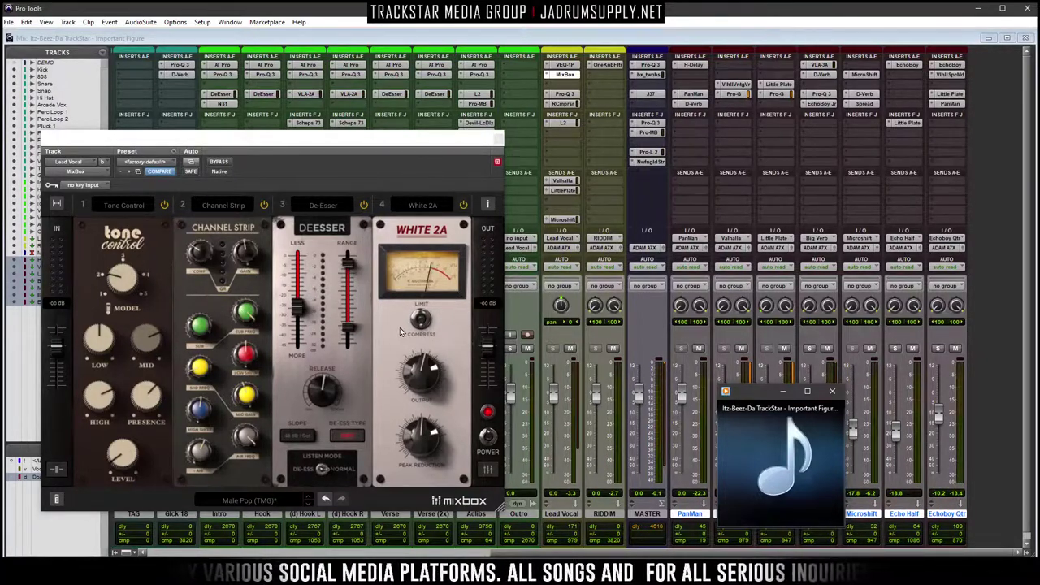
{"action": "left_click", "coordinate": [576, 96]}
{"action": "left_click", "coordinate": [573, 96]}
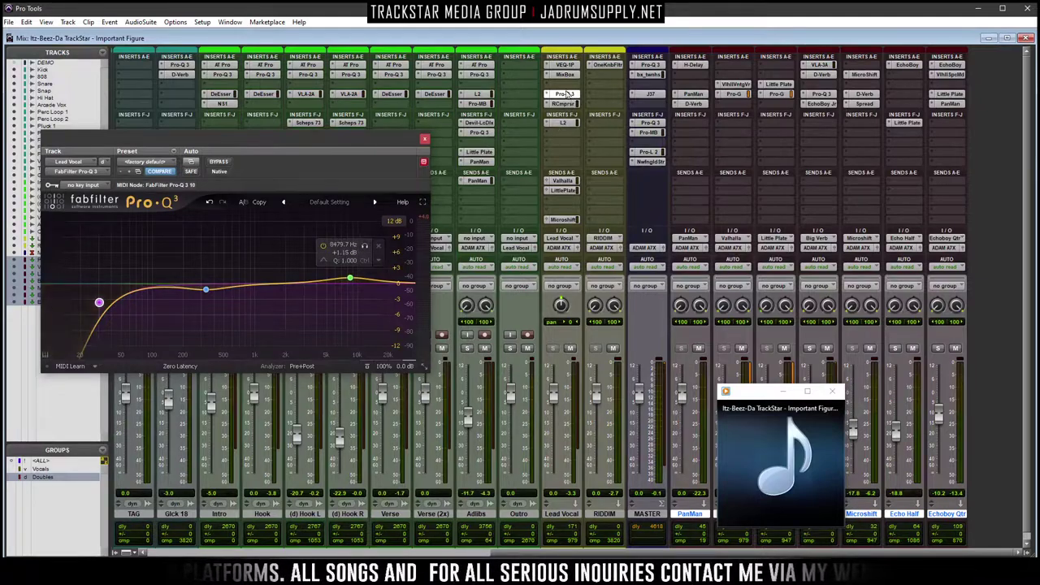
{"action": "left_click", "coordinate": [567, 76]}
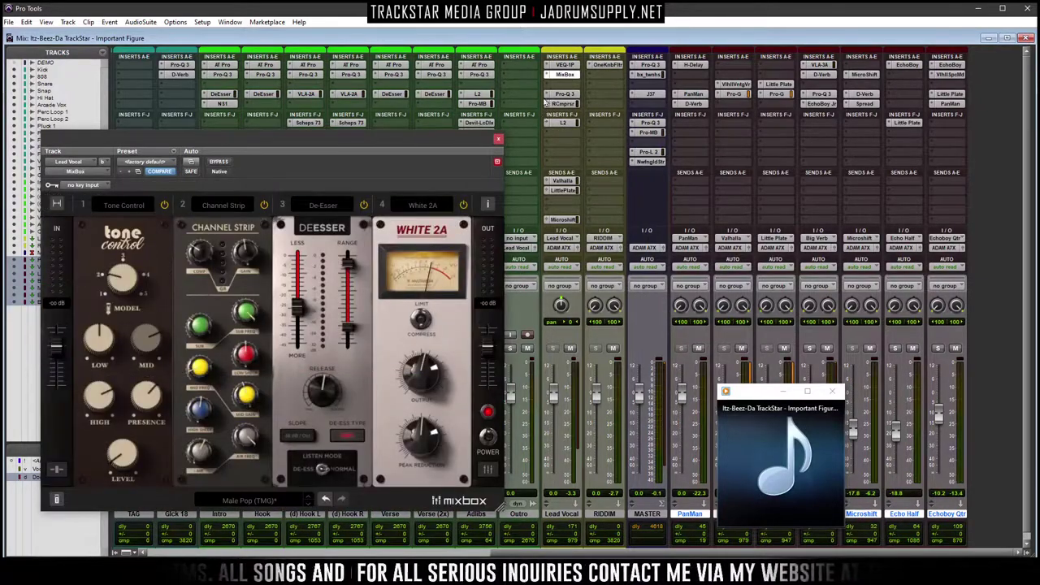
Open the Lead Vocal track's Pro-Q 3, move its window aside, and compare its curve with the Verse track's Pro-Q 3
{"action": "mouse_move", "coordinate": [765, 522]}
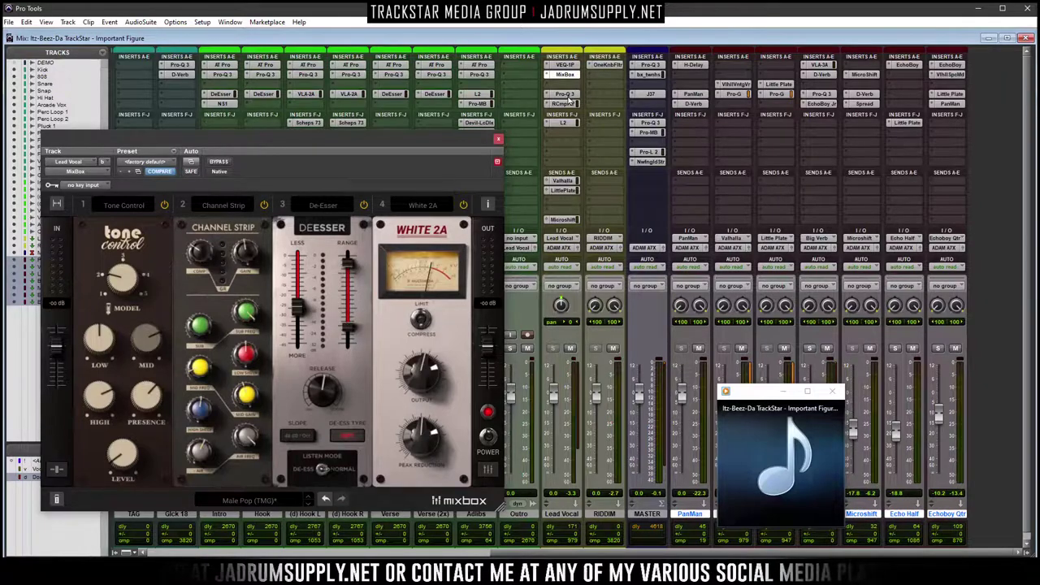
{"action": "left_click", "coordinate": [566, 94]}
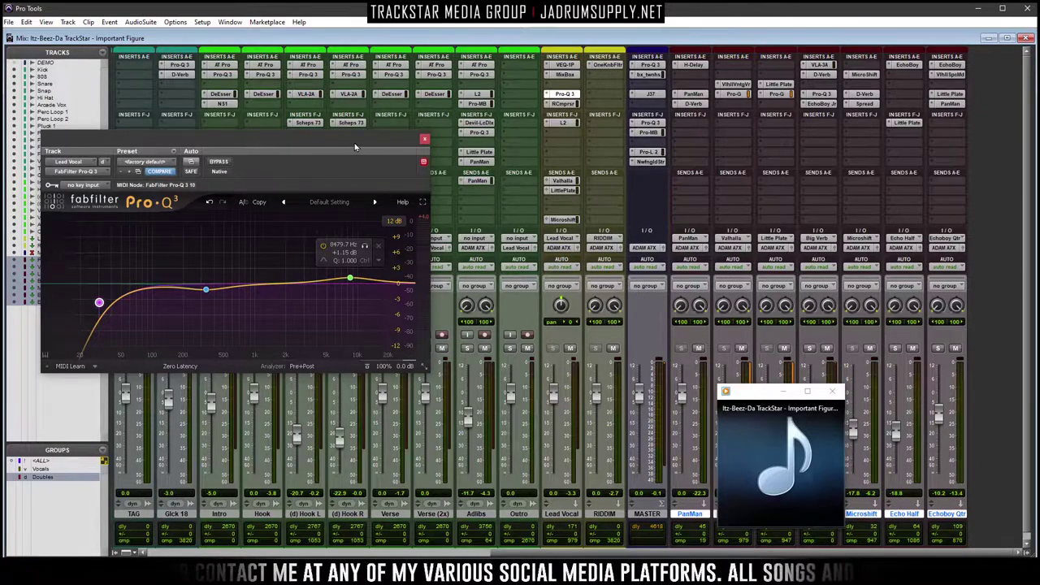
{"action": "left_click_drag", "start_coordinate": [354, 149], "coordinate": [499, 269]}
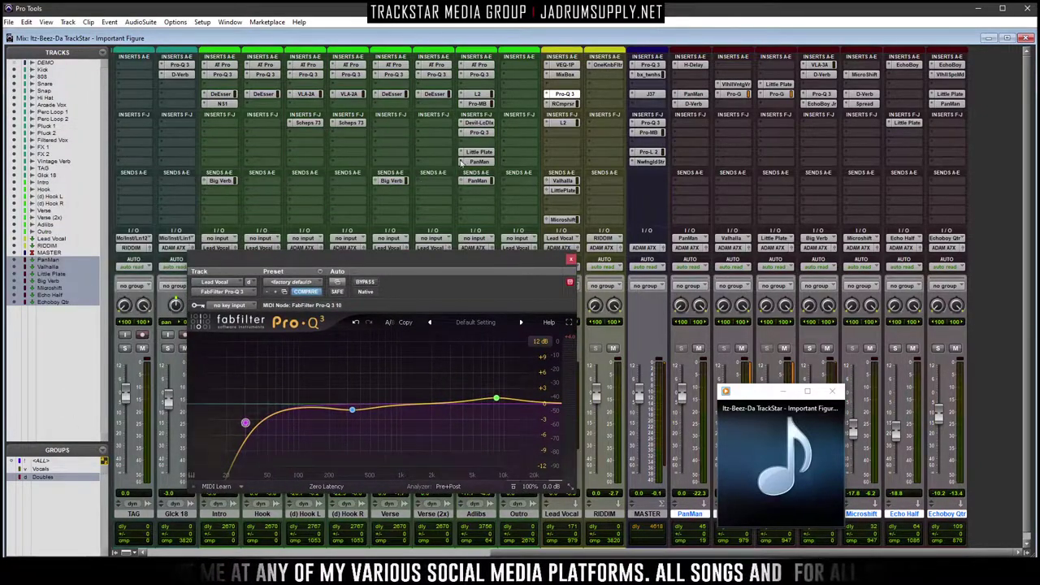
{"action": "left_click", "coordinate": [406, 78]}
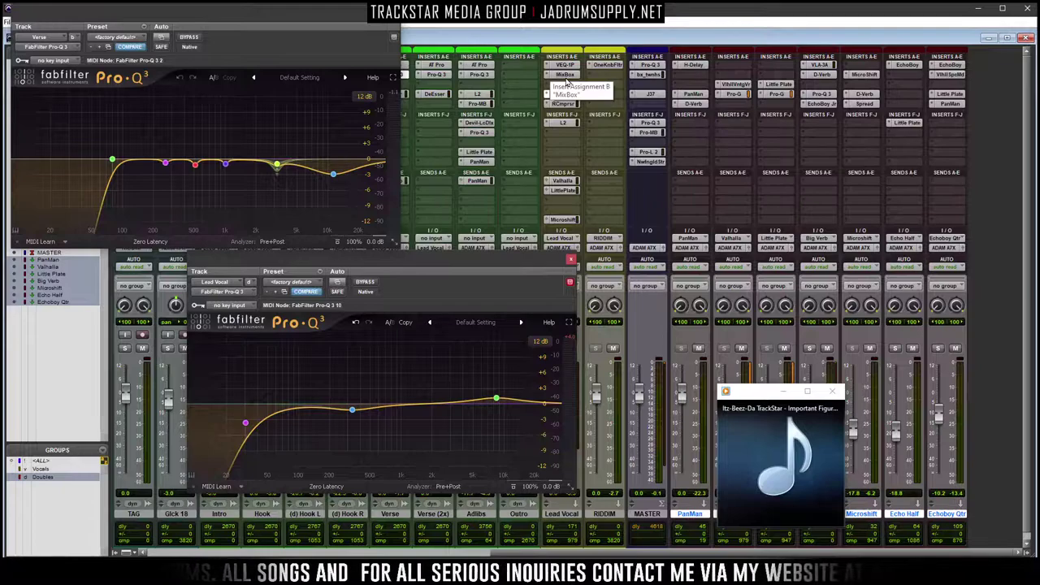
Examine the Lead Vocal track's RCompressor and L2 settings and close the plug-in window
{"action": "left_click", "coordinate": [564, 104]}
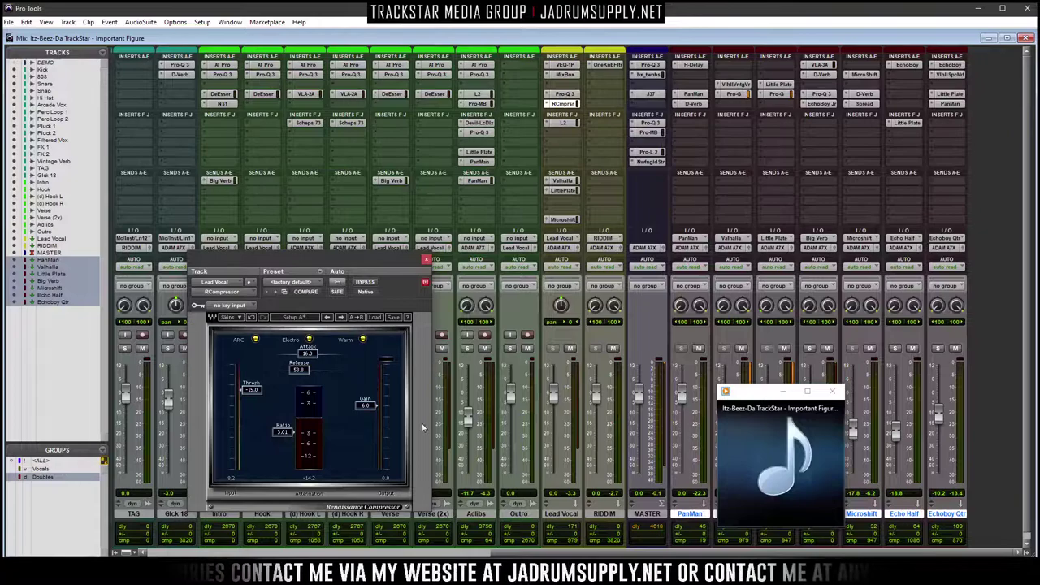
{"action": "left_click", "coordinate": [570, 125]}
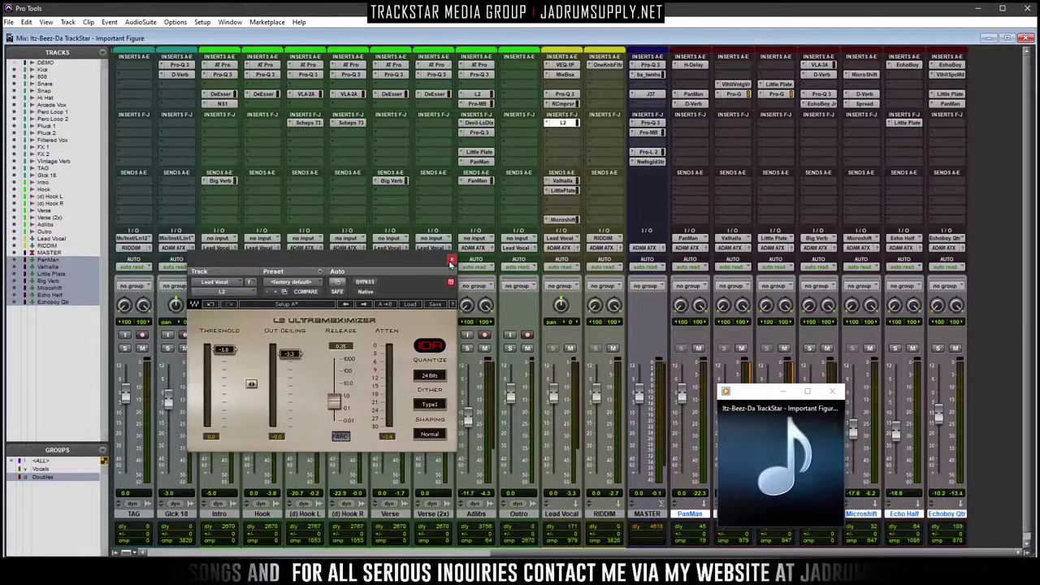
{"action": "left_click", "coordinate": [451, 262]}
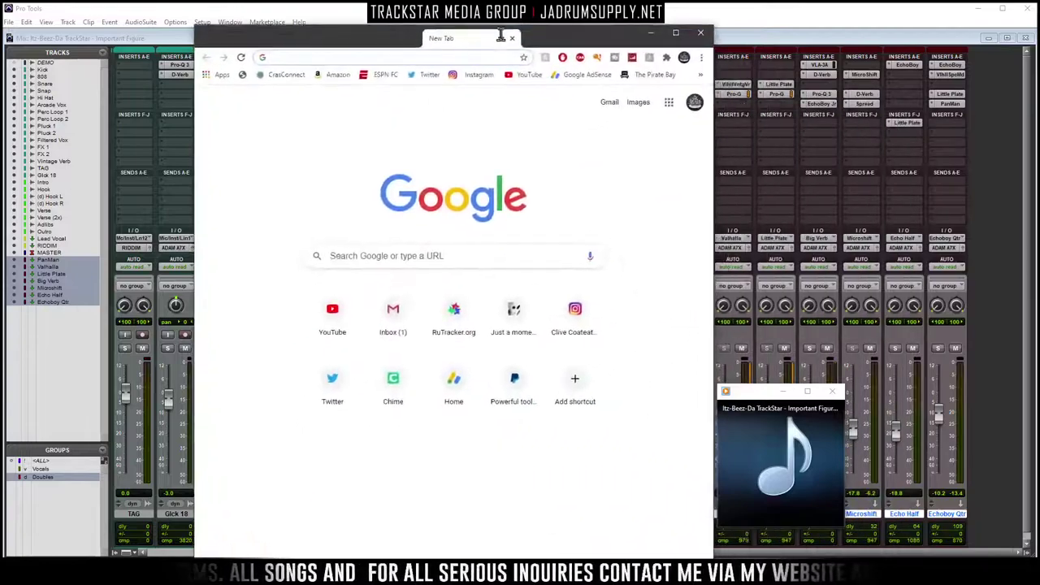
Switch to Chrome, search Google for kraken black spiced rum, skim the results and close the browser
{"action": "left_click", "coordinate": [475, 57]}
{"action": "type", "text": "kraken"}
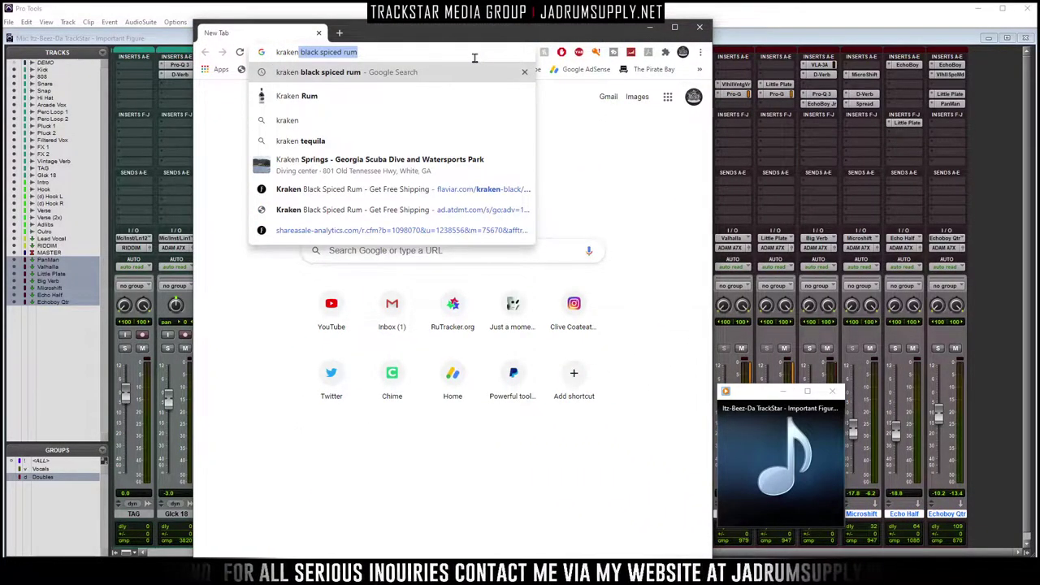
{"action": "key", "text": "Return"}
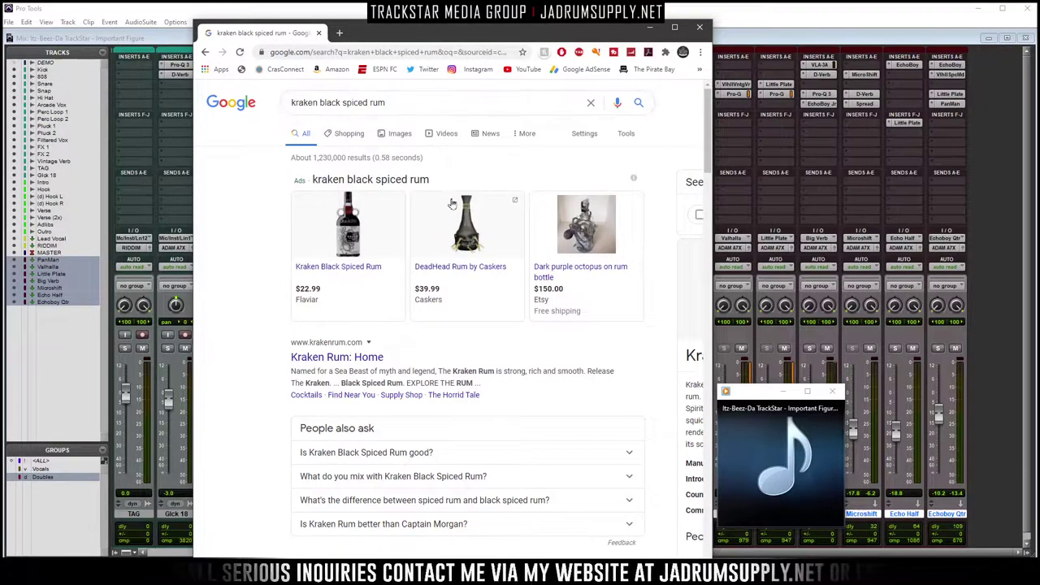
{"action": "scroll", "coordinate": [515, 260], "scroll_direction": "down", "scroll_amount": 1}
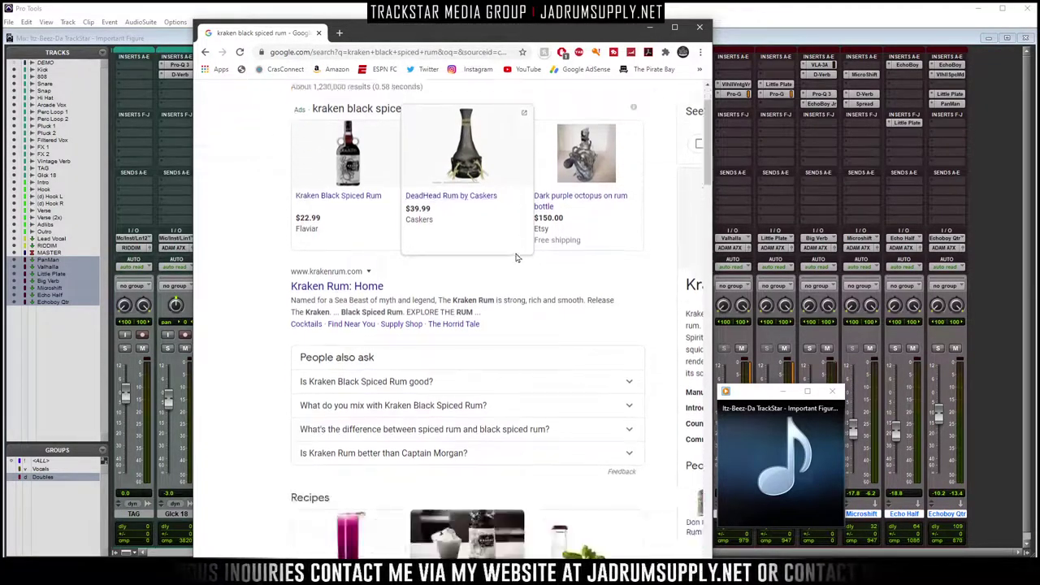
{"action": "scroll", "coordinate": [515, 261], "scroll_direction": "down", "scroll_amount": 2}
{"action": "scroll", "coordinate": [533, 228], "scroll_direction": "up", "scroll_amount": 3}
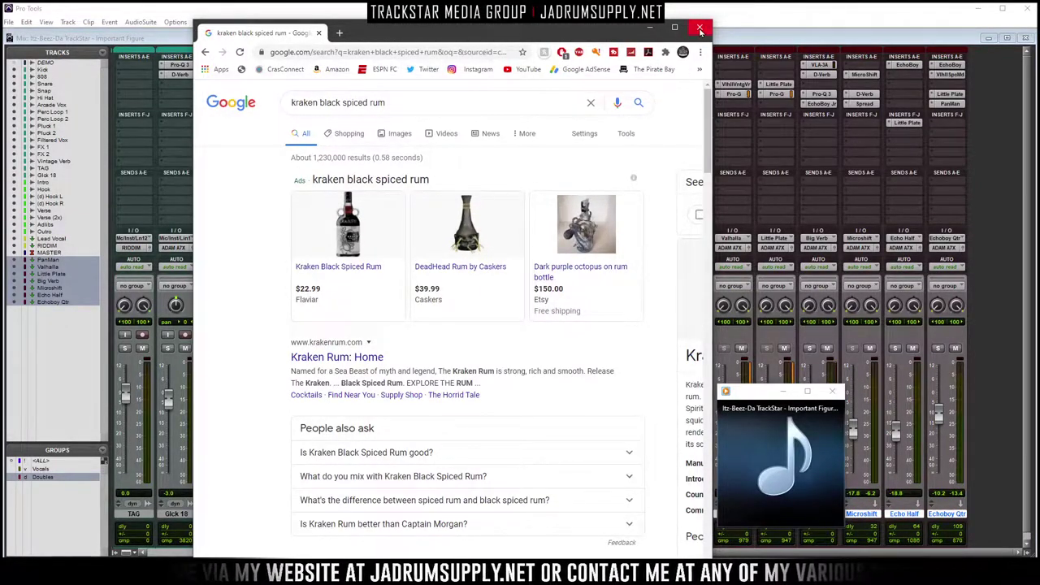
{"action": "left_click", "coordinate": [700, 30]}
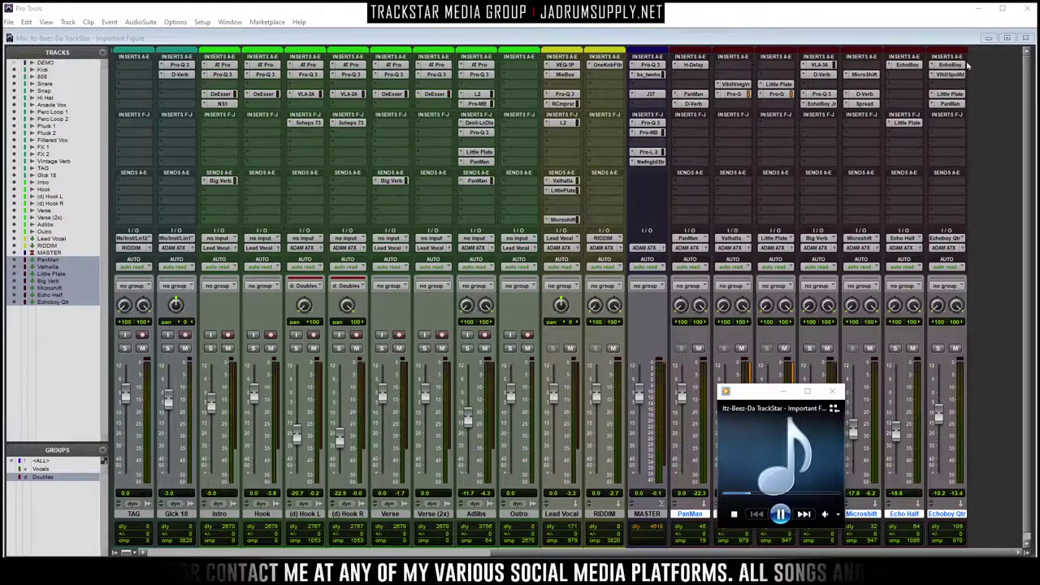
Switch to YouTube Studio in Chrome, examine the scheduled premieres among the channel's uploads, and close the browser window
{"action": "left_click", "coordinate": [920, 42]}
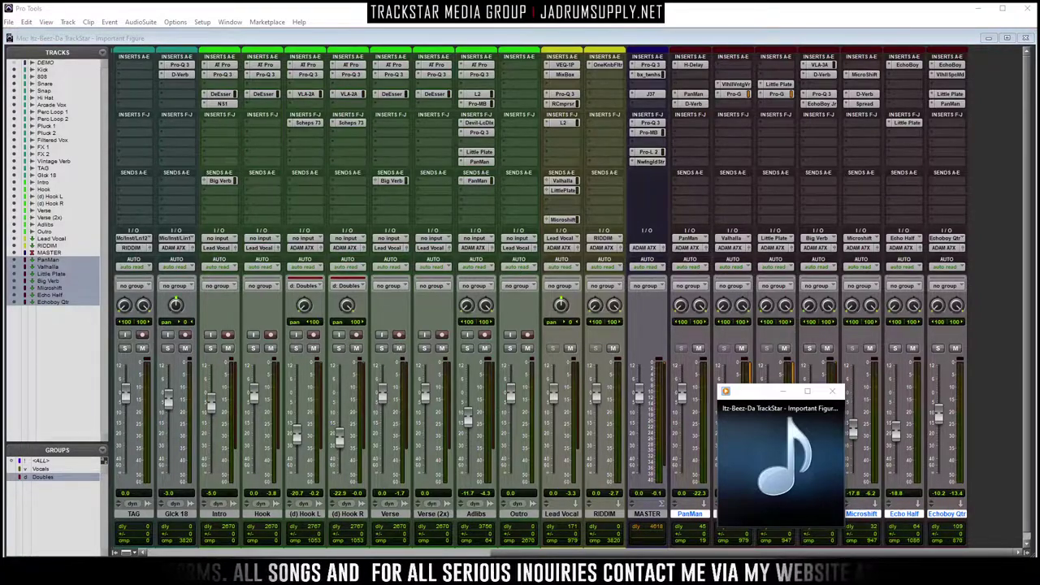
{"action": "left_click_drag", "start_coordinate": [1039, 9], "coordinate": [738, 11]}
{"action": "scroll", "coordinate": [752, 212], "scroll_direction": "down", "scroll_amount": 1}
{"action": "scroll", "coordinate": [740, 265], "scroll_direction": "up", "scroll_amount": 1}
{"action": "left_click", "coordinate": [615, 152]}
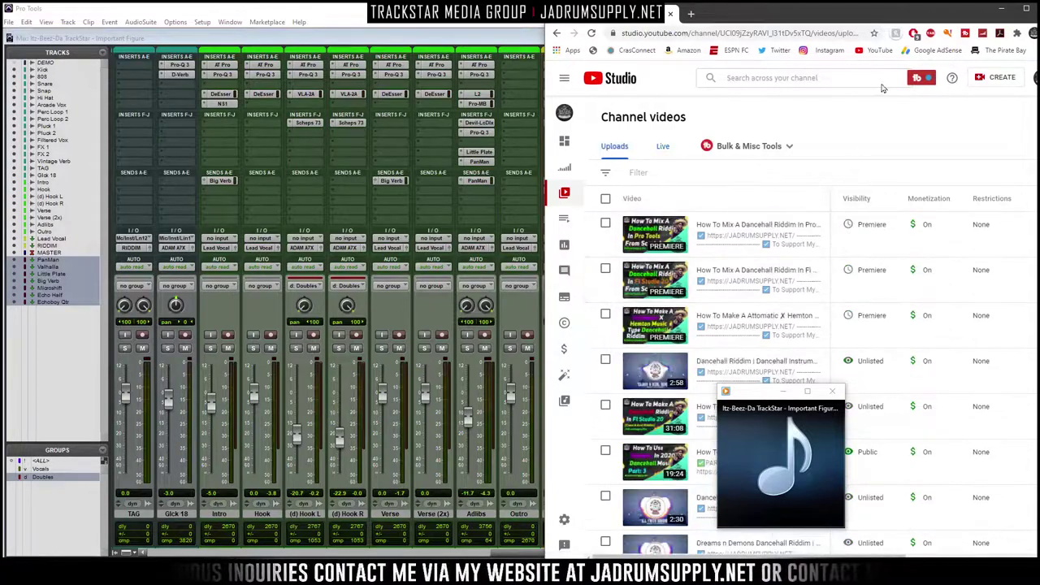
{"action": "mouse_move", "coordinate": [668, 318]}
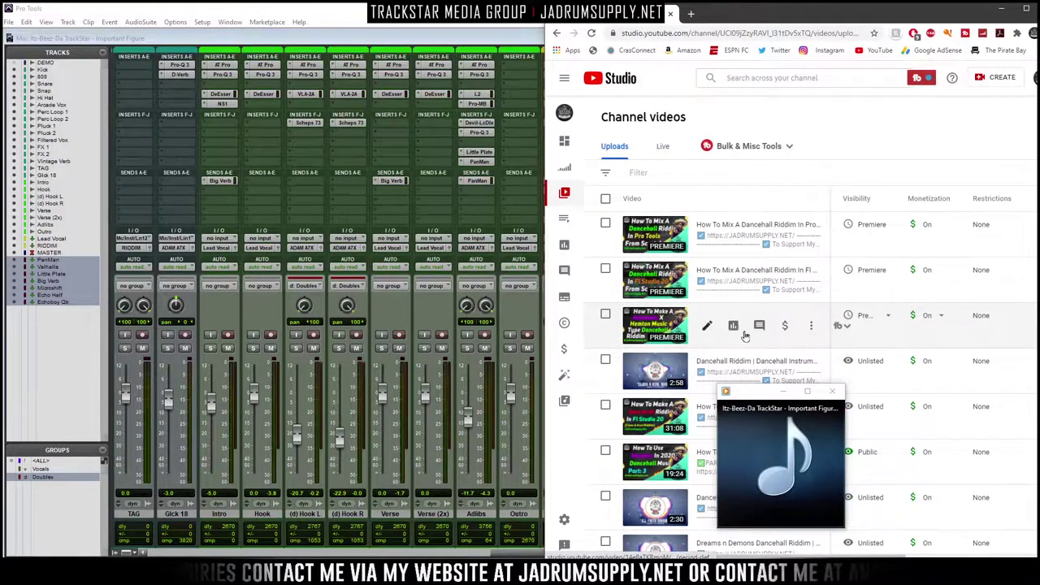
{"action": "mouse_move", "coordinate": [882, 320]}
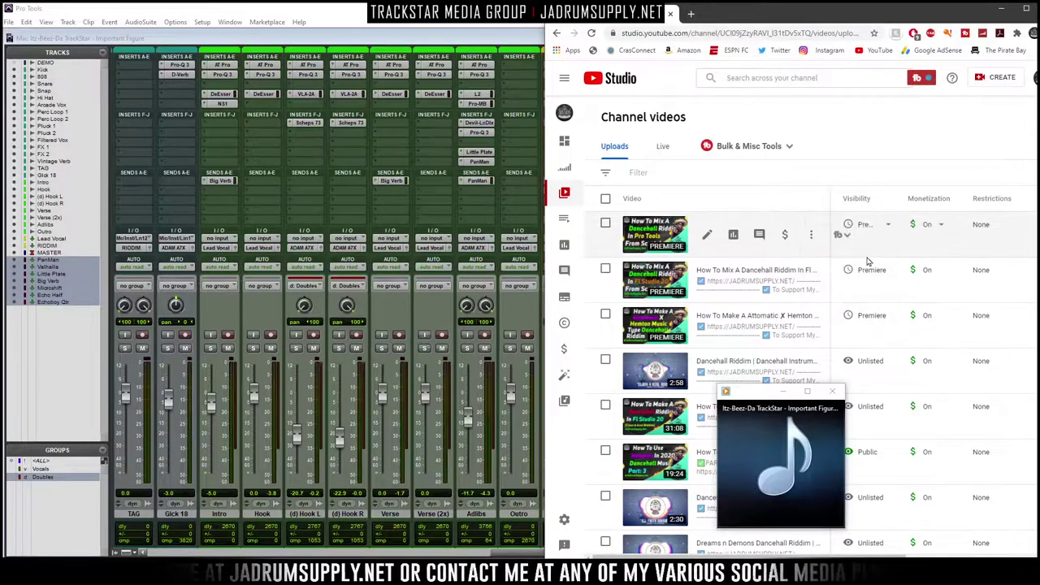
{"action": "mouse_move", "coordinate": [889, 275]}
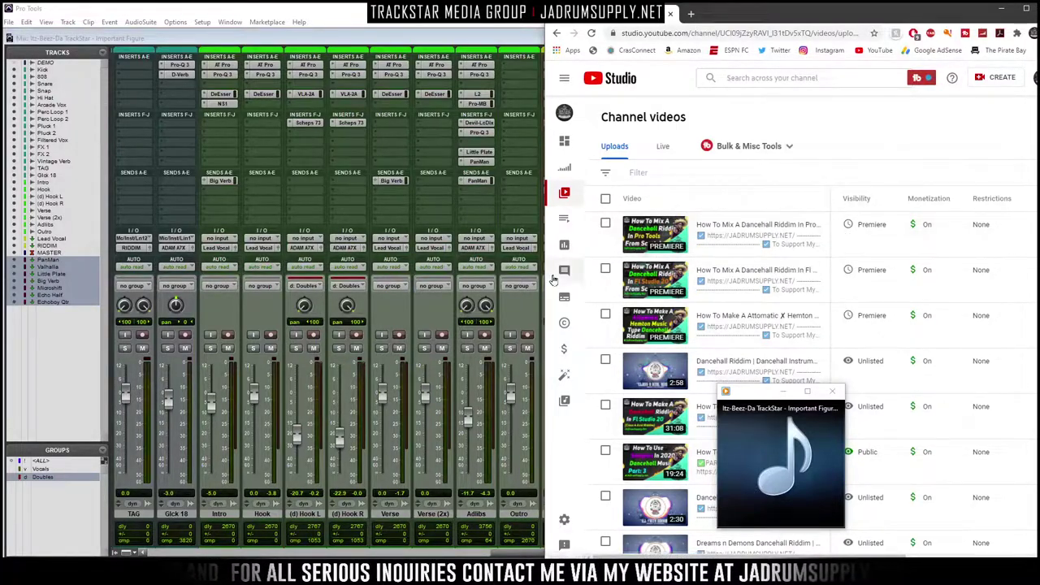
{"action": "mouse_move", "coordinate": [884, 229]}
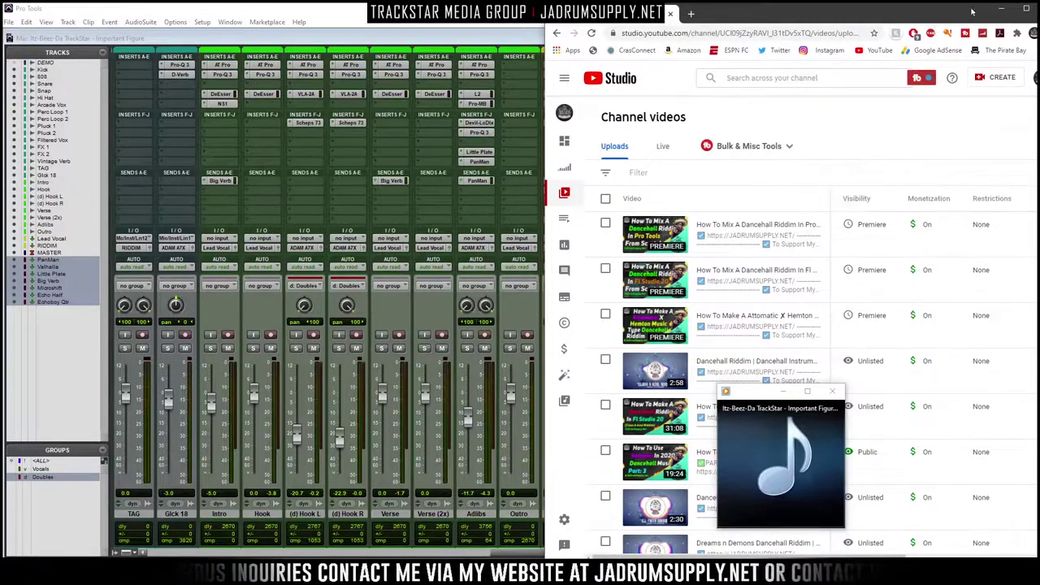
{"action": "left_click_drag", "start_coordinate": [942, 15], "coordinate": [838, 53]}
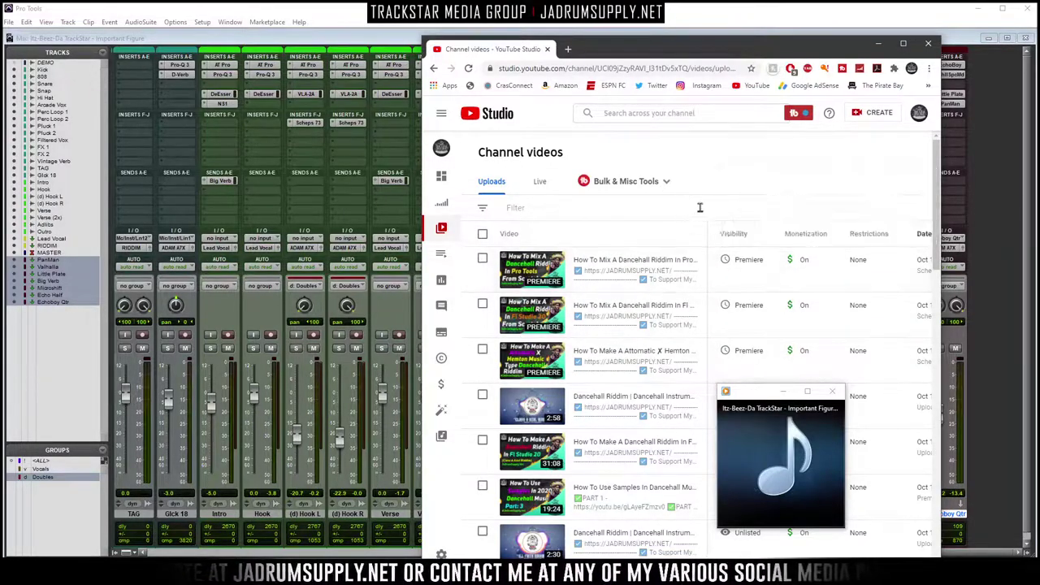
{"action": "left_click", "coordinate": [931, 42]}
Move the media player over the middle of the mixer and set its playback volume to about 50
{"action": "left_click_drag", "start_coordinate": [758, 394], "coordinate": [505, 261]}
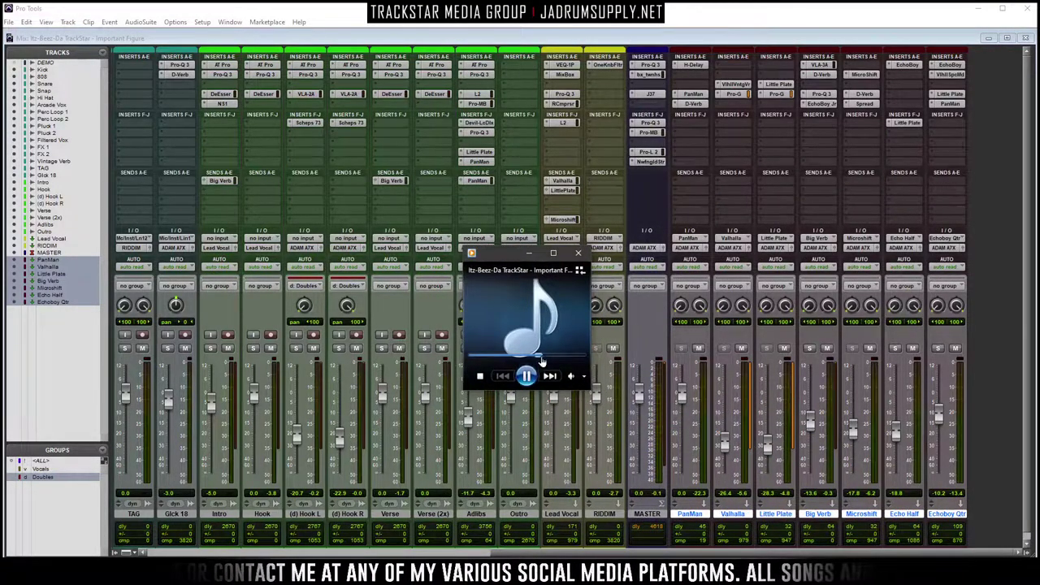
{"action": "mouse_move", "coordinate": [558, 381]}
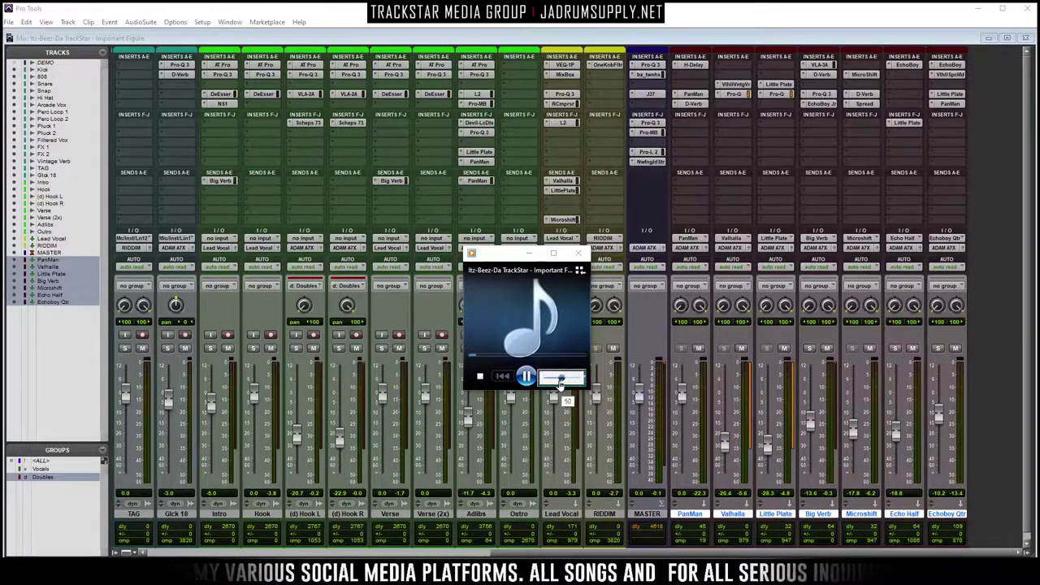
{"action": "left_click_drag", "start_coordinate": [560, 385], "coordinate": [559, 387]}
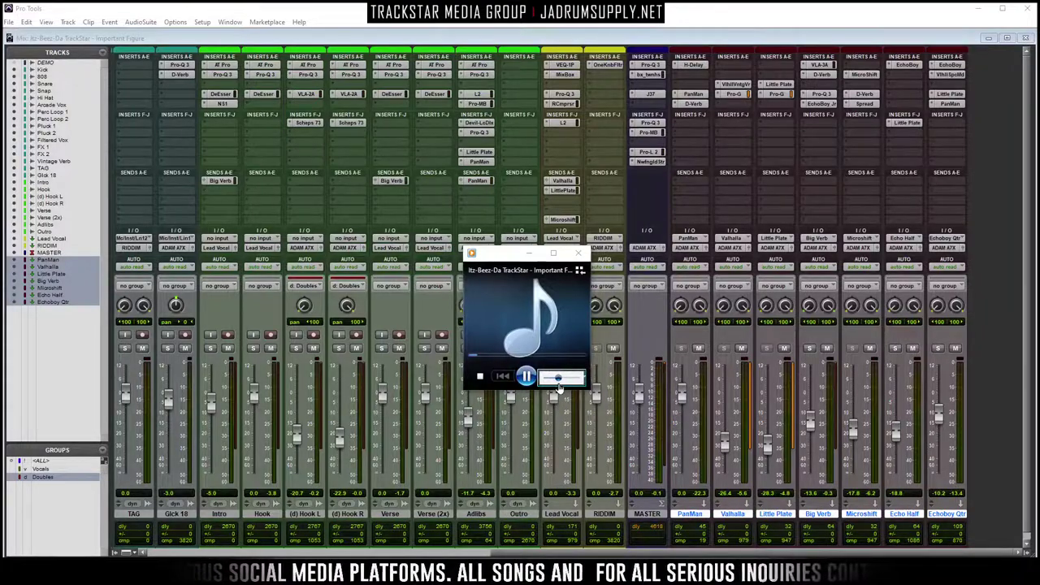